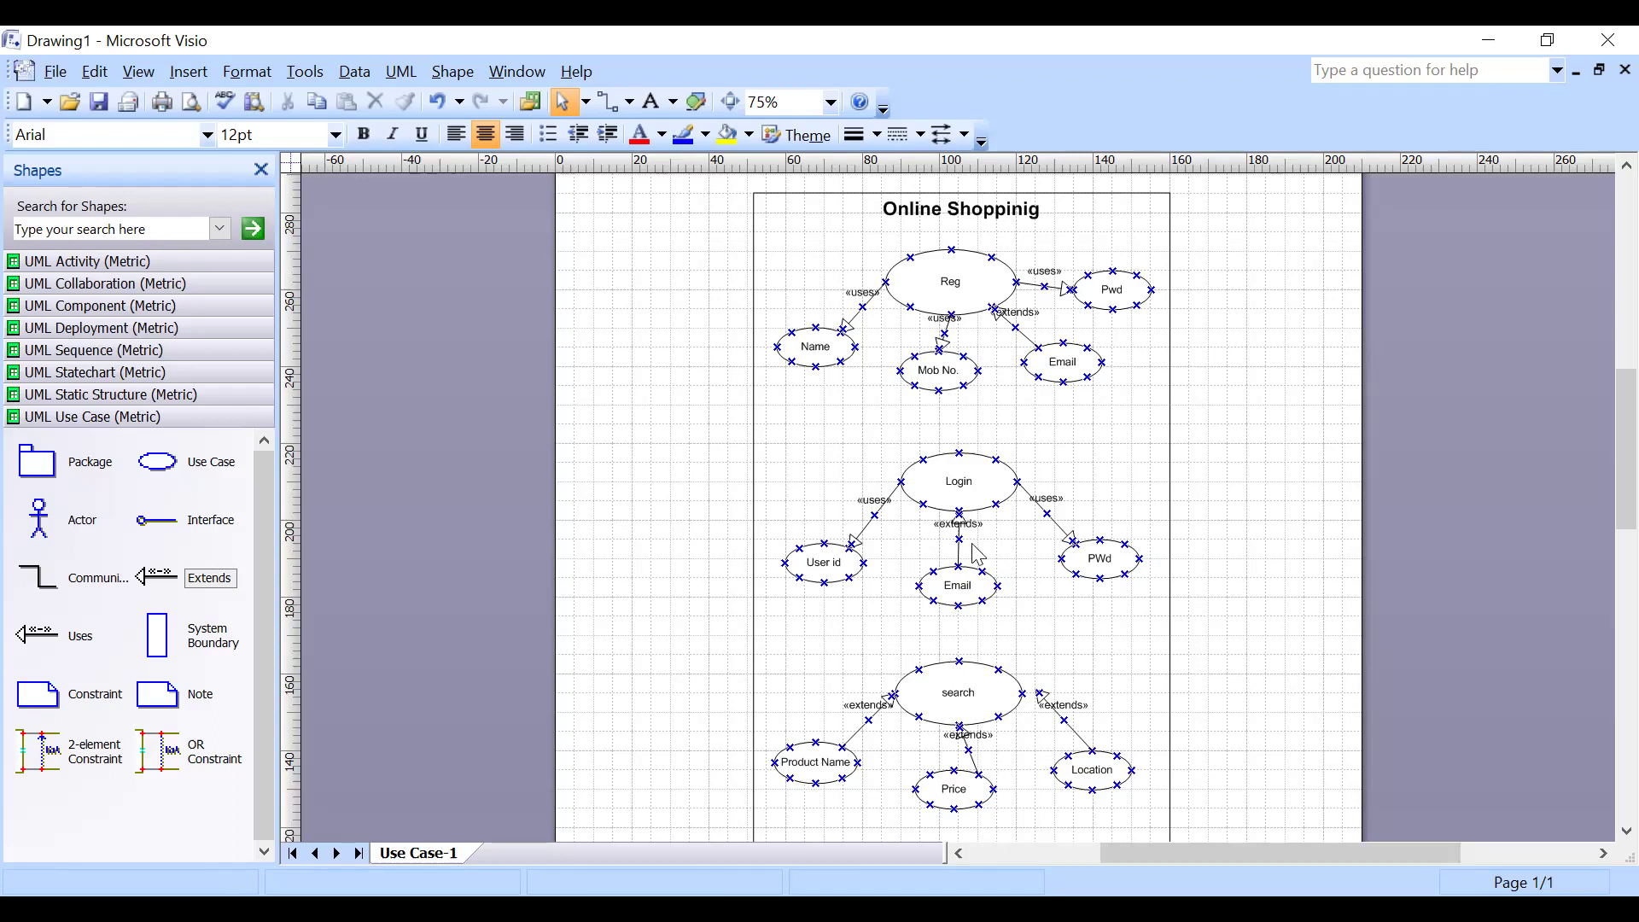
# Add an actor named Customer to the left of the Online Shoppinig boundary, between the Reg and Login use cases.
pyautogui.moveTo(39, 520); pyautogui.dragTo(649, 404)
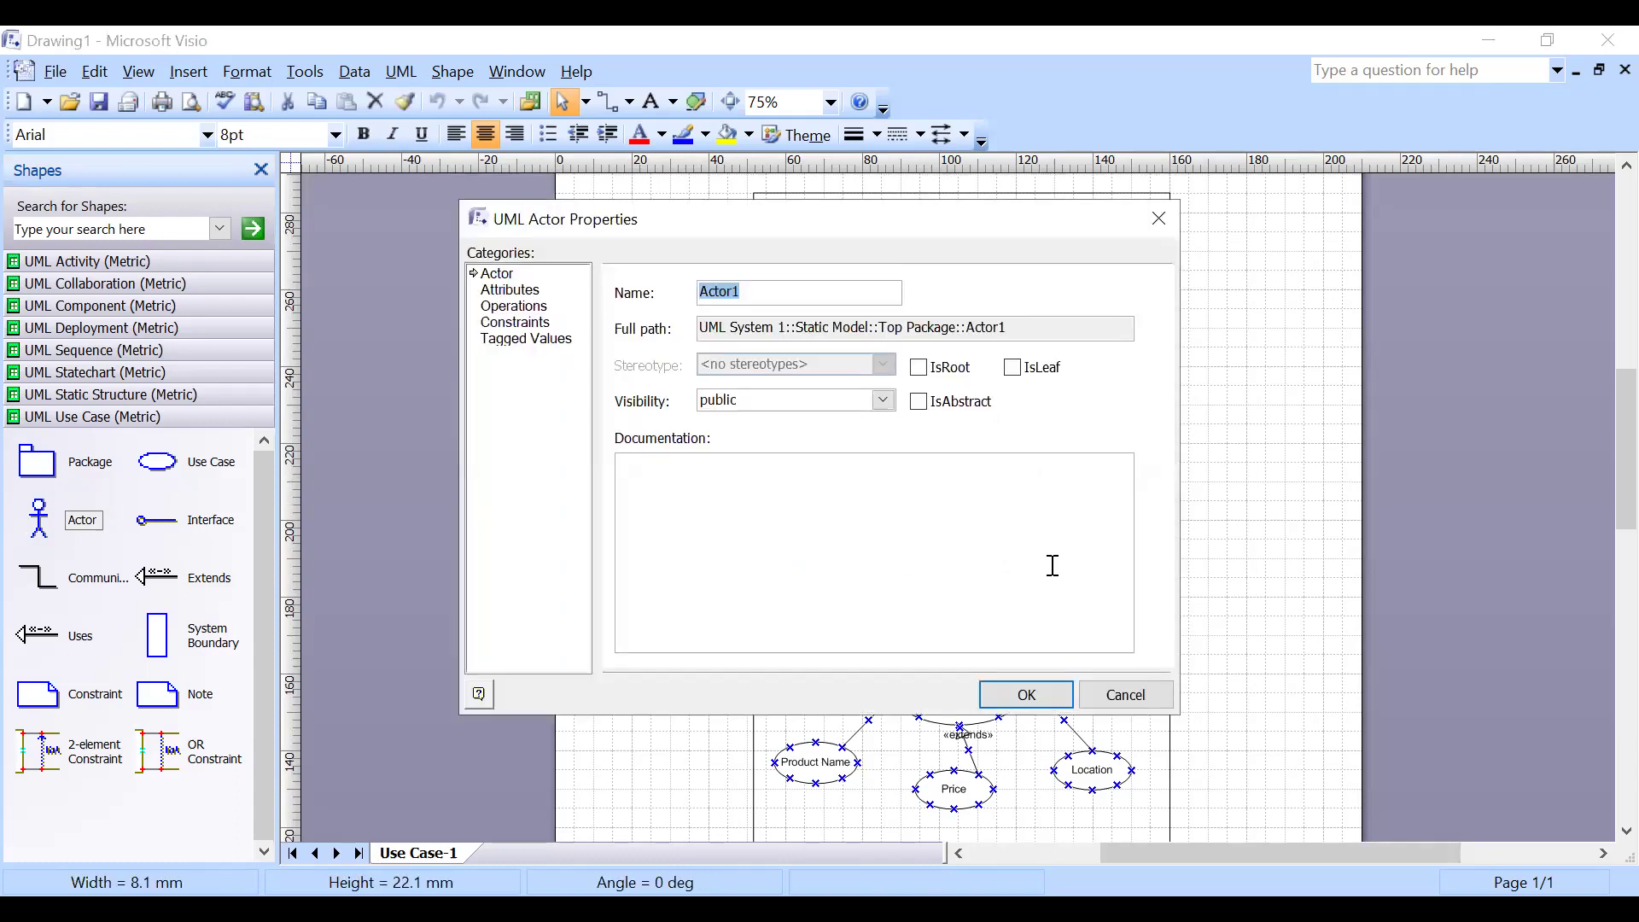
pyautogui.write('Custome')
pyautogui.press('Return')
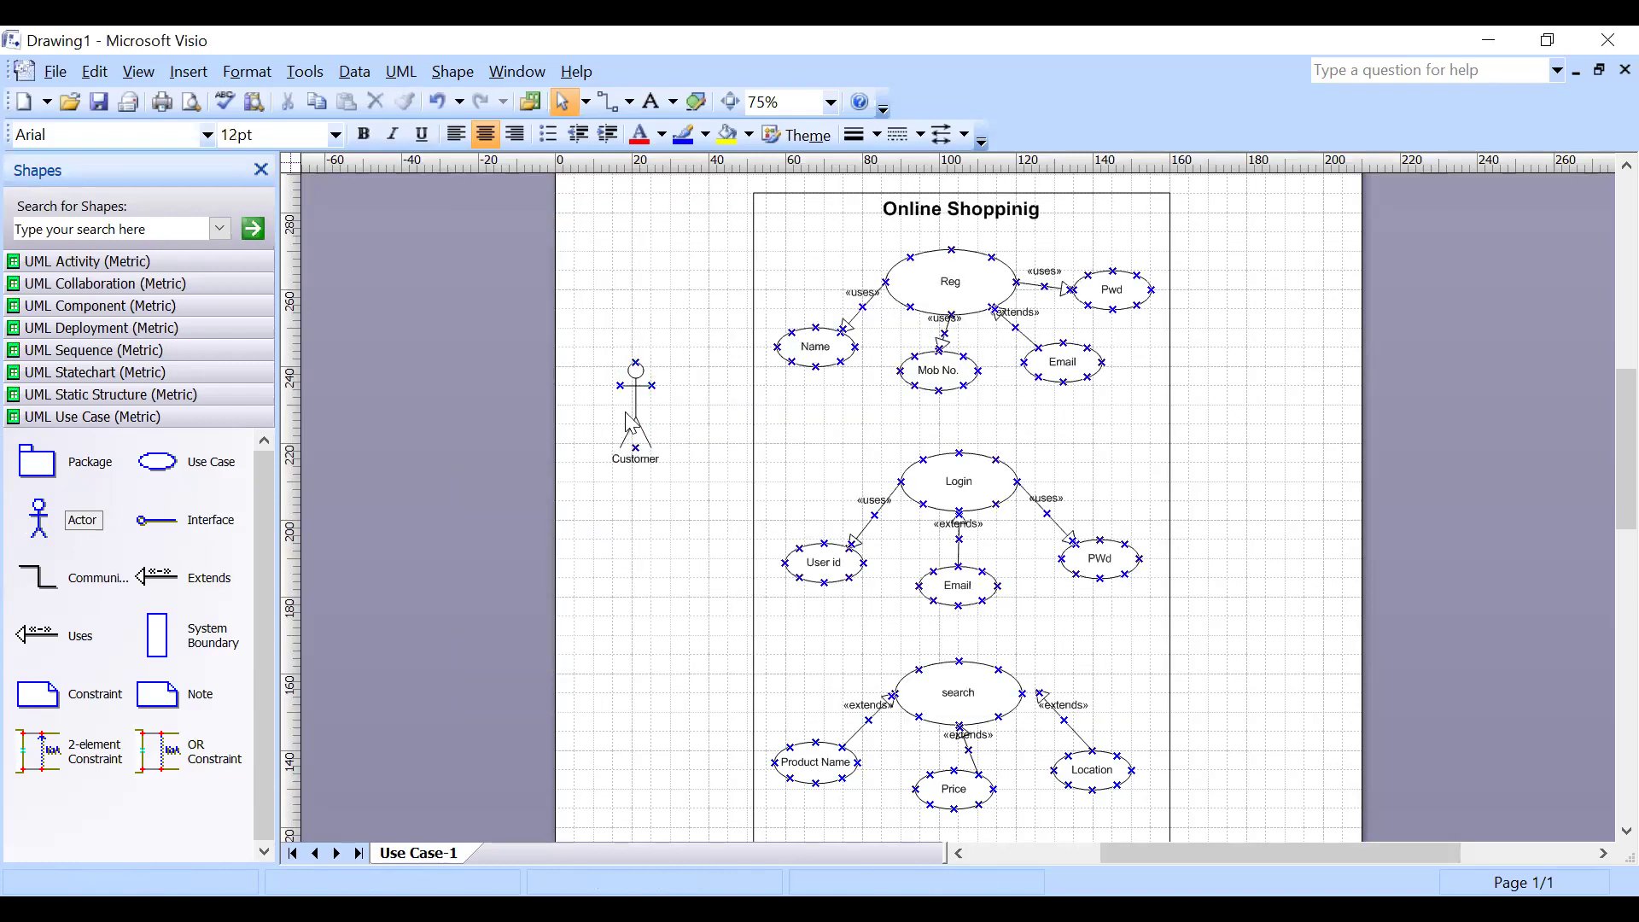
pyautogui.click(630, 421)
pyautogui.moveTo(630, 422); pyautogui.dragTo(630, 403)
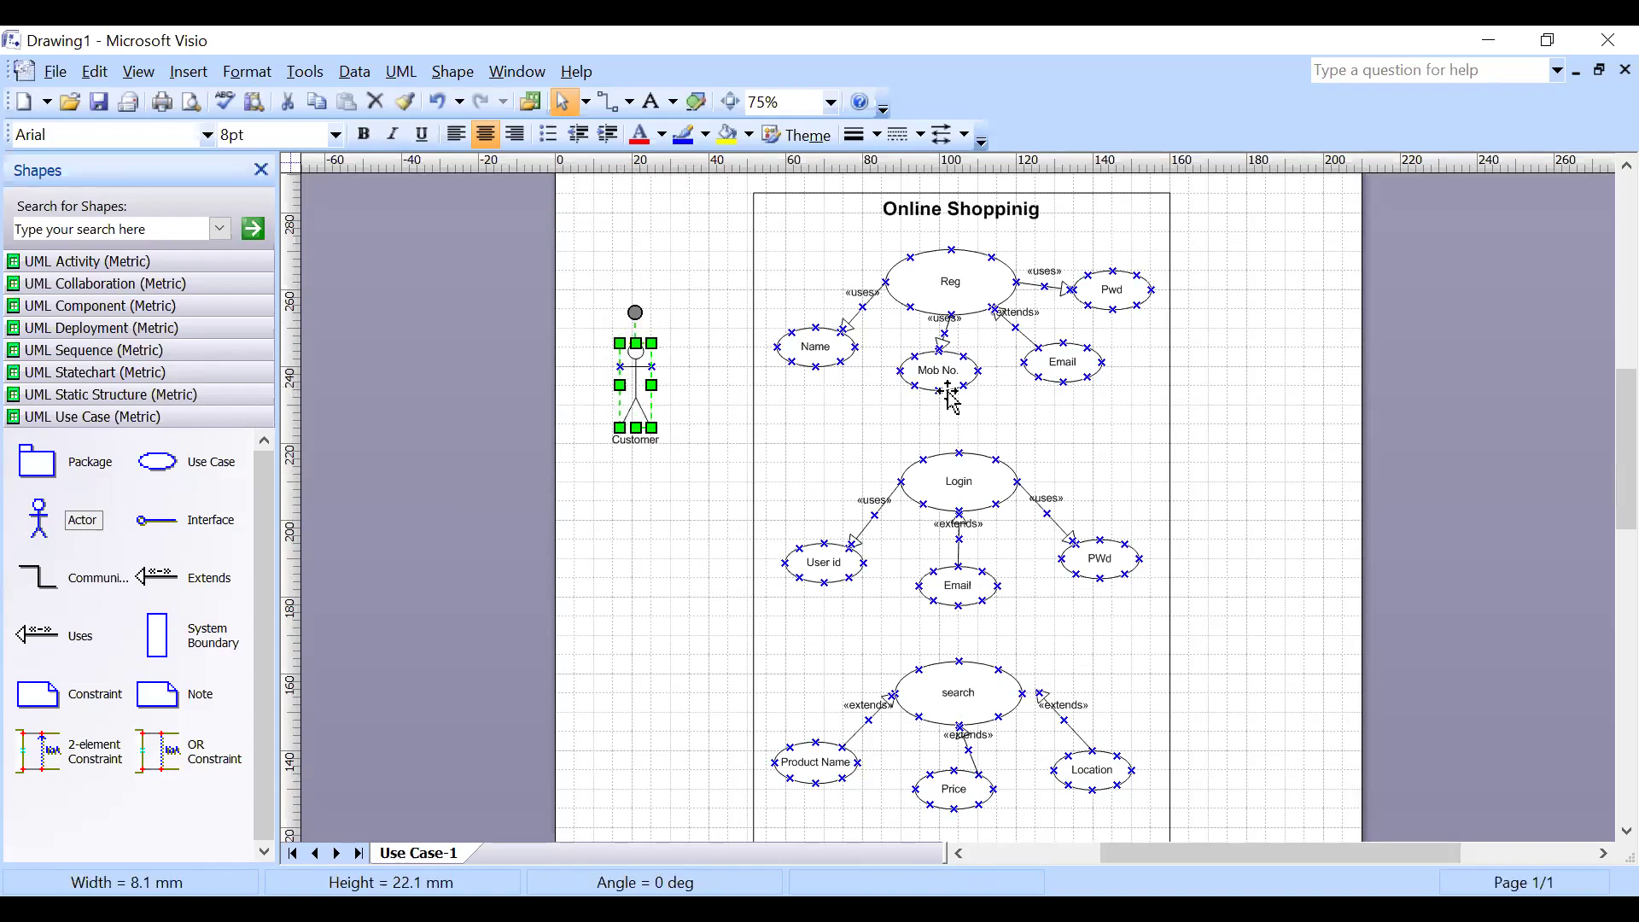
pyautogui.click(1194, 434)
pyautogui.scroll(-1, 776, 405)
pyautogui.scroll(1, 690, 434)
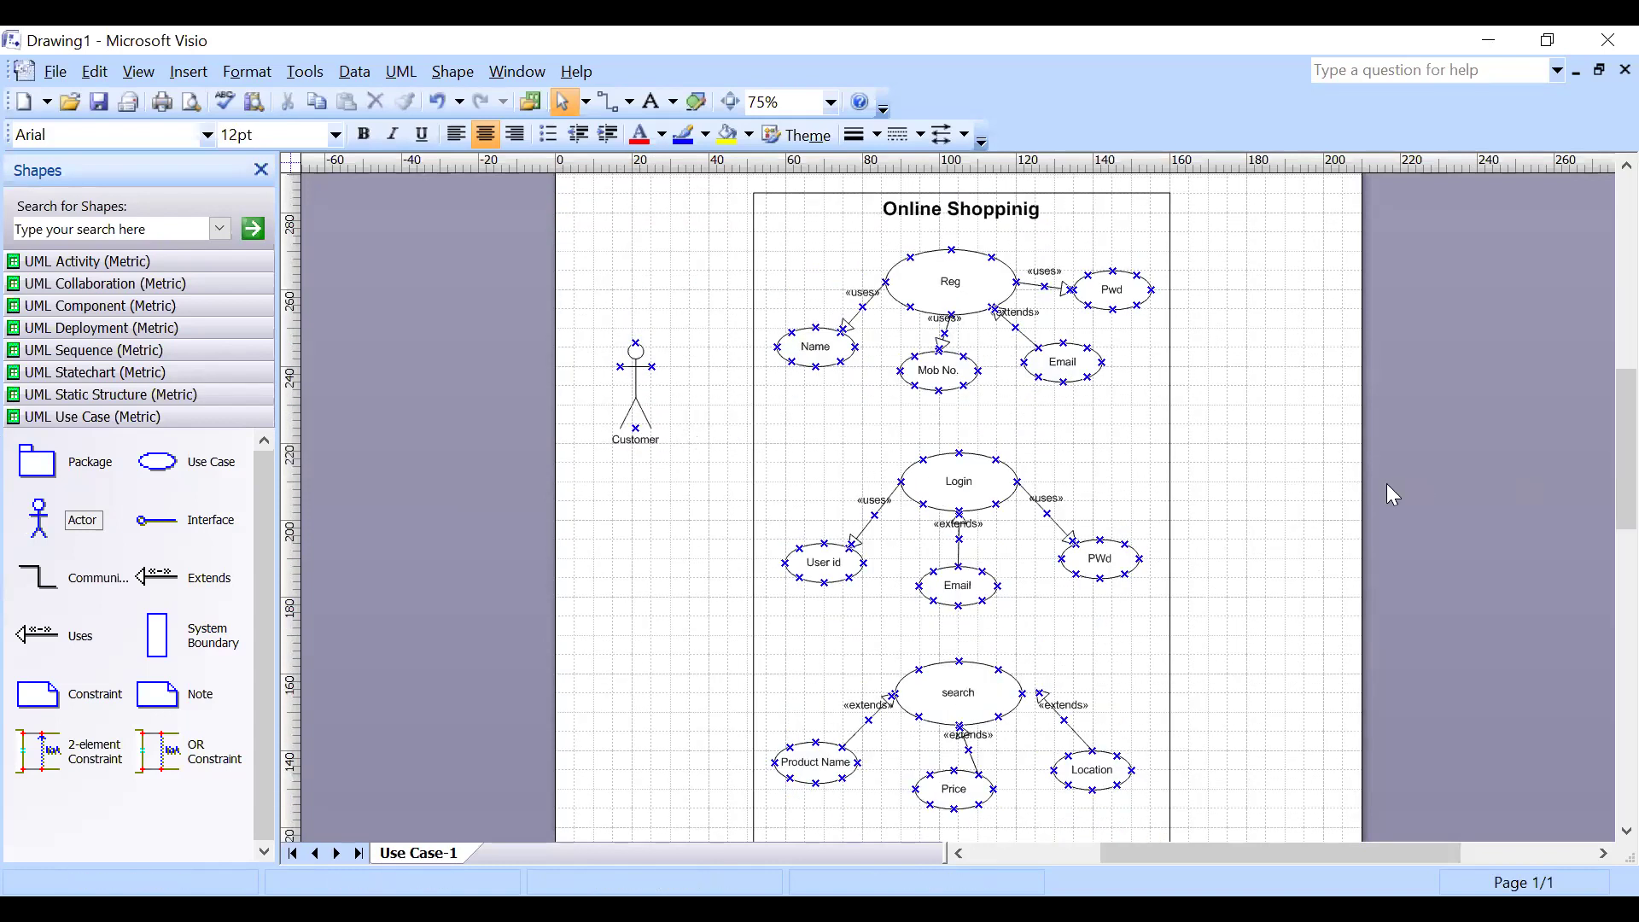
pyautogui.scroll(-1, 1240, 493)
pyautogui.scroll(1, 1239, 492)
pyautogui.scroll(-1, 1239, 493)
pyautogui.scroll(1, 1239, 493)
pyautogui.scroll(-1, 1240, 492)
pyautogui.scroll(1, 1239, 493)
# Move the Customer actor slightly lower beside the system boundary.
pyautogui.click(633, 403)
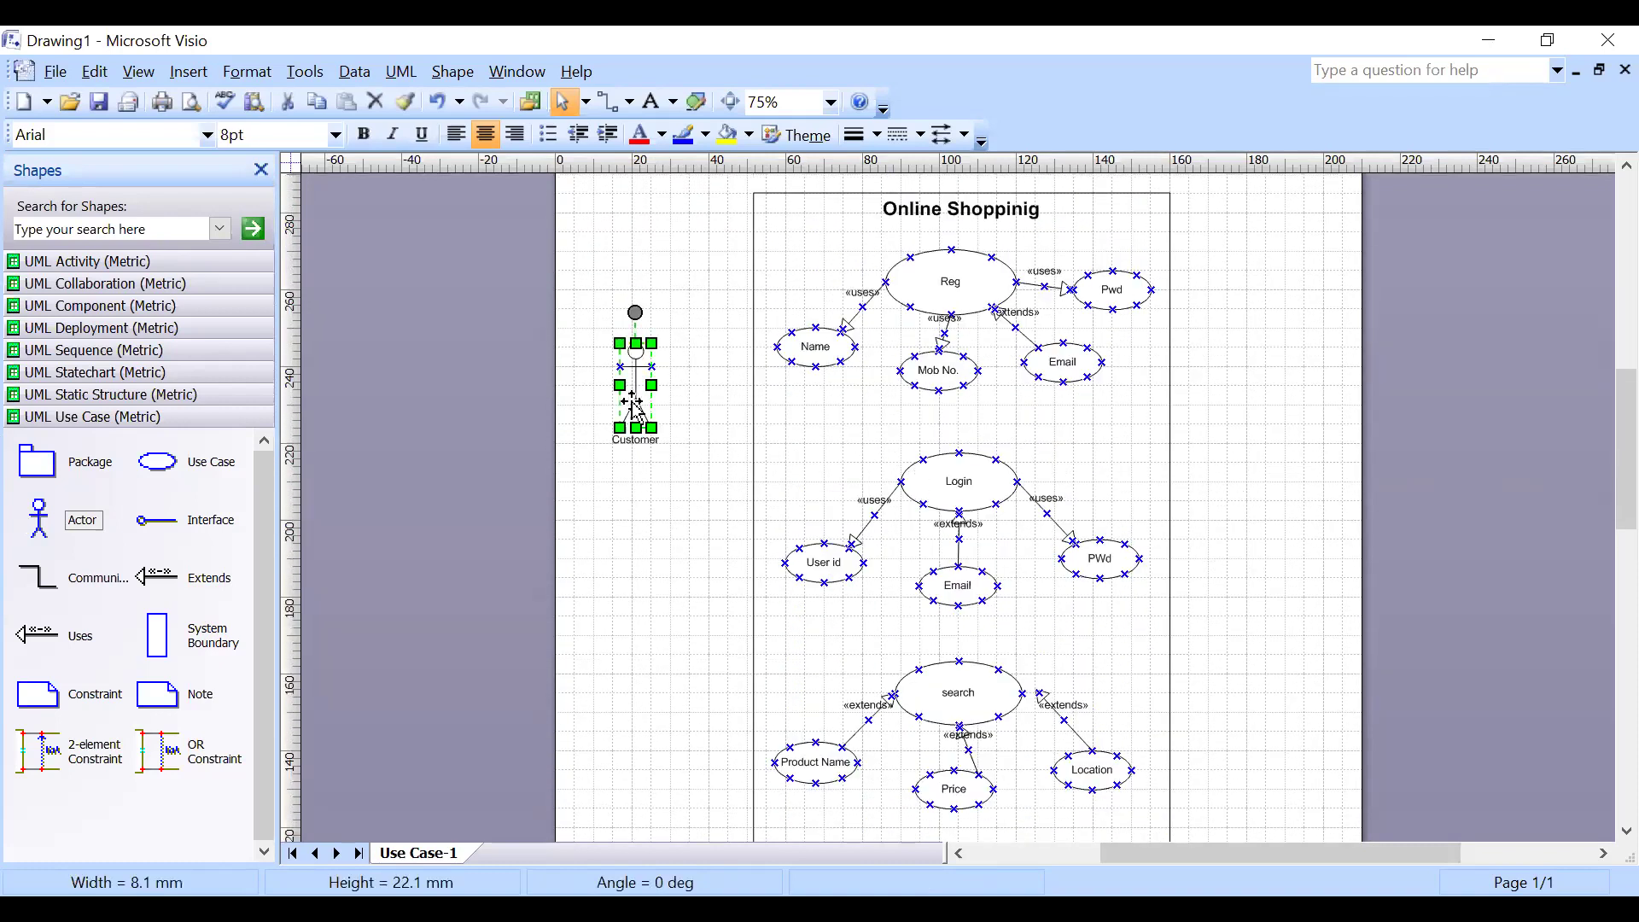
pyautogui.moveTo(634, 403); pyautogui.dragTo(629, 418)
pyautogui.click(1217, 425)
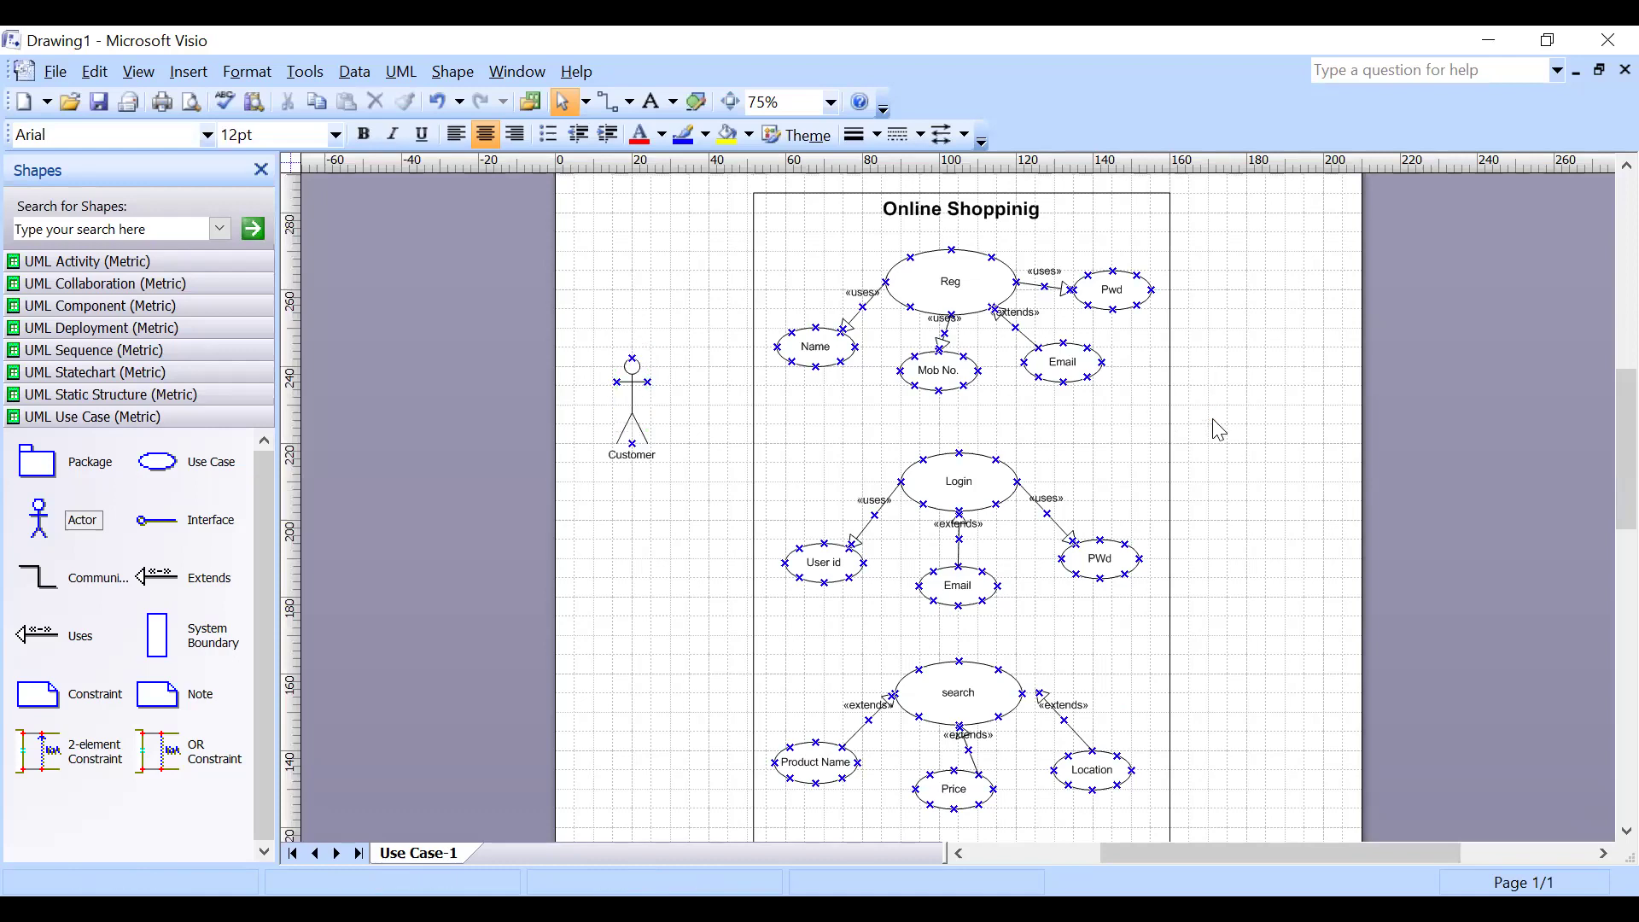
# Place a second actor below the Customer actor and rename the Customer actor New customer.
pyautogui.scroll(-1, 1245, 424)
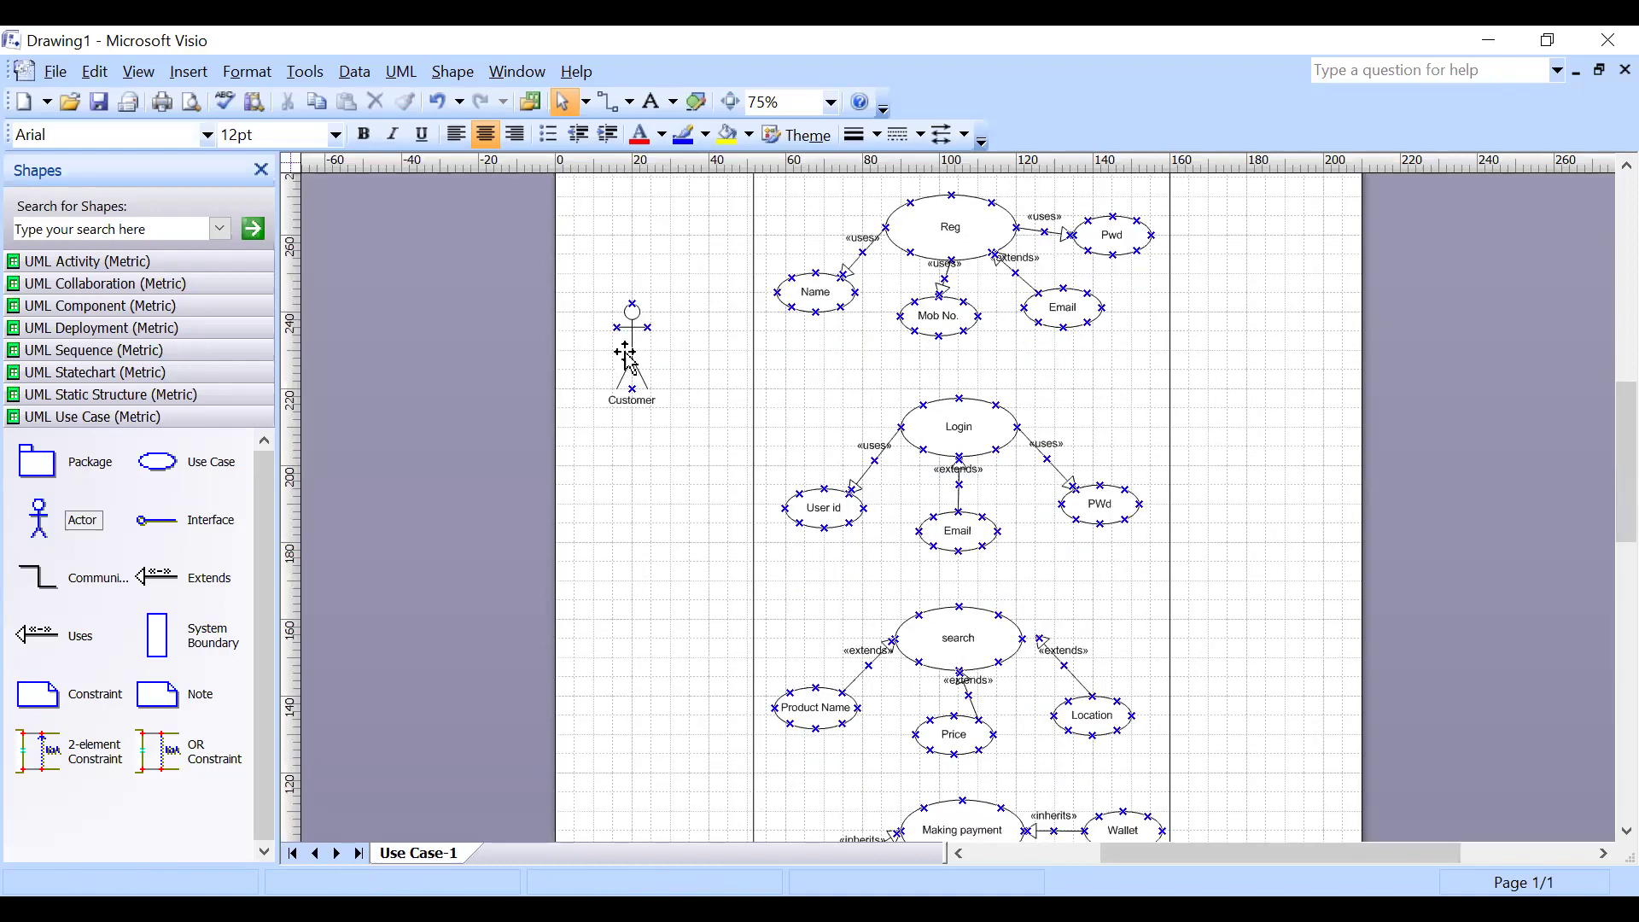
pyautogui.moveTo(43, 525); pyautogui.dragTo(640, 531)
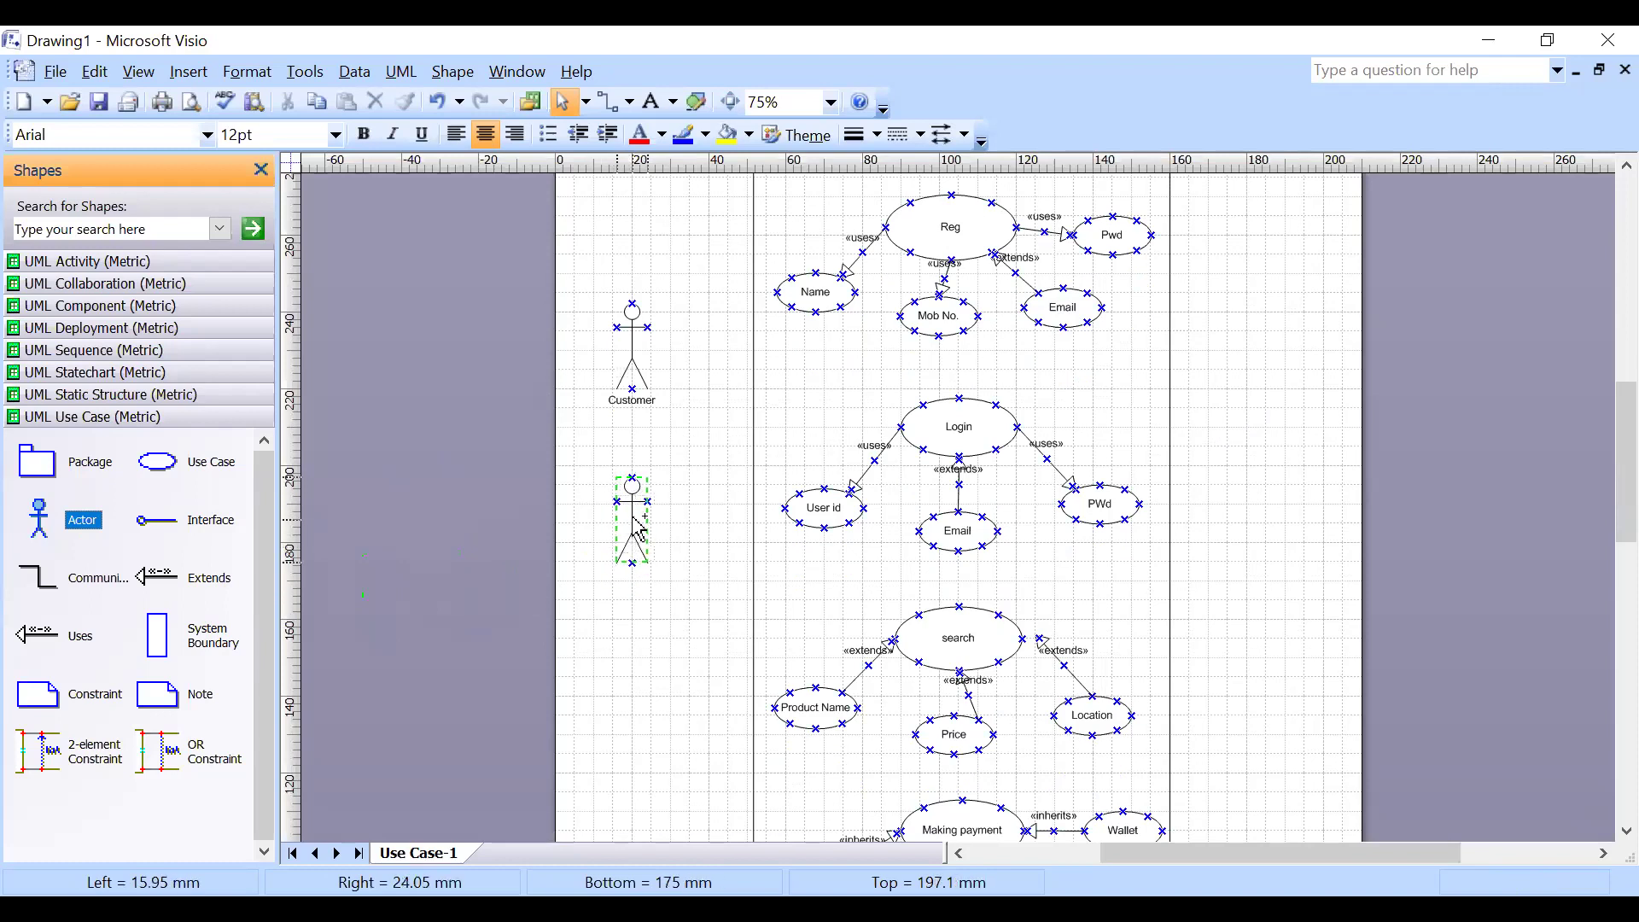
pyautogui.click(634, 365)
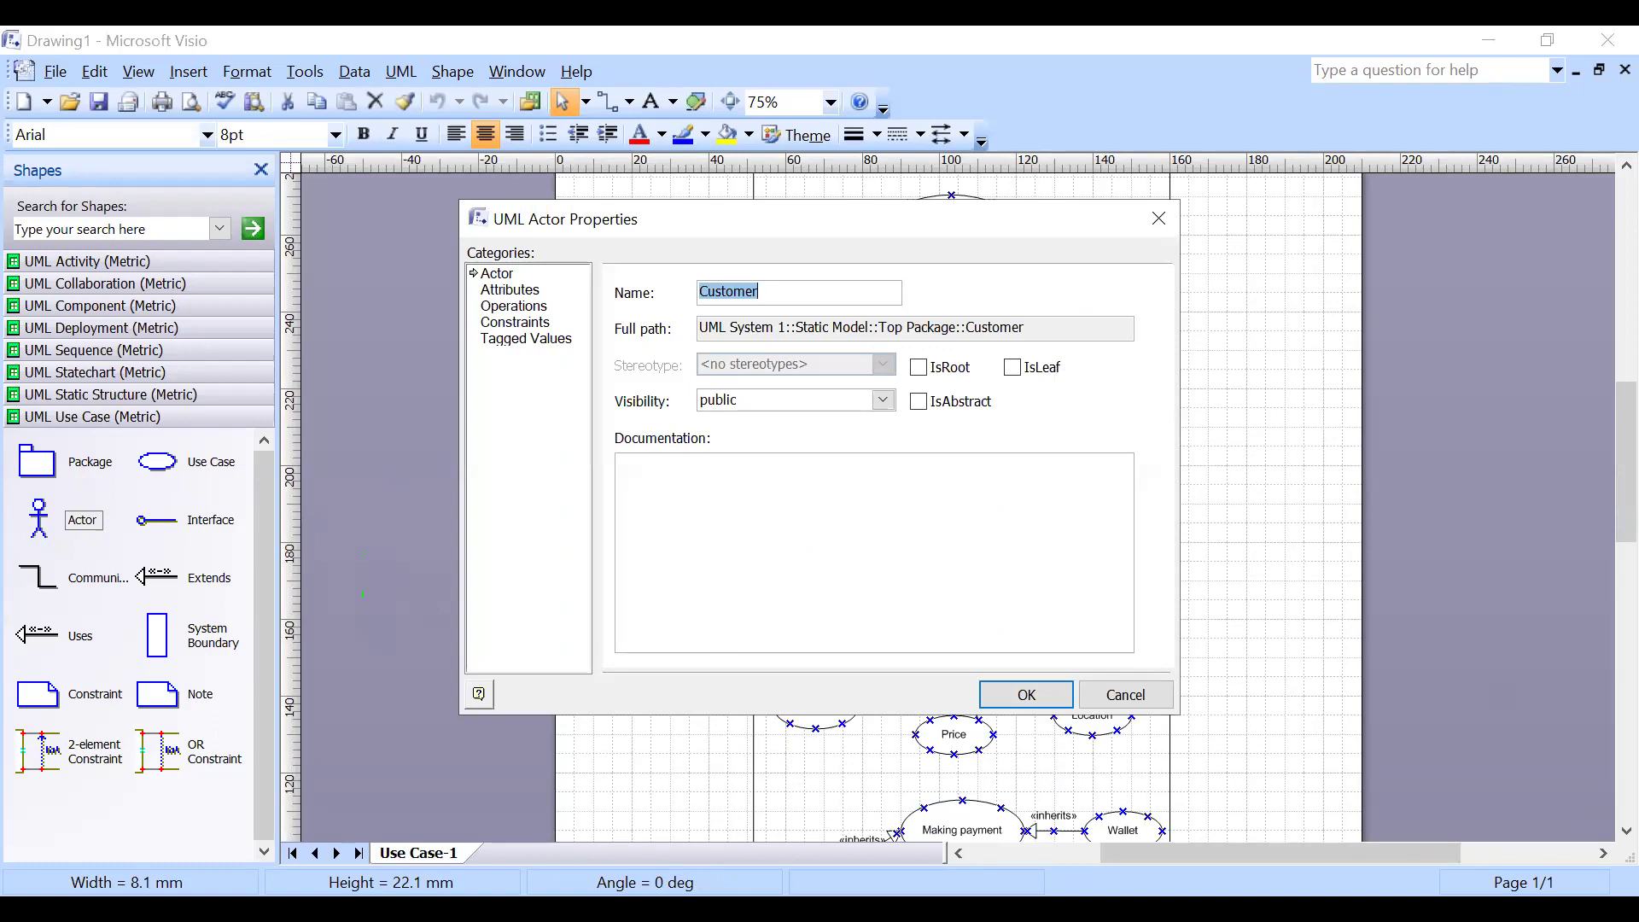
pyautogui.write('New customer')
pyautogui.press('Return')
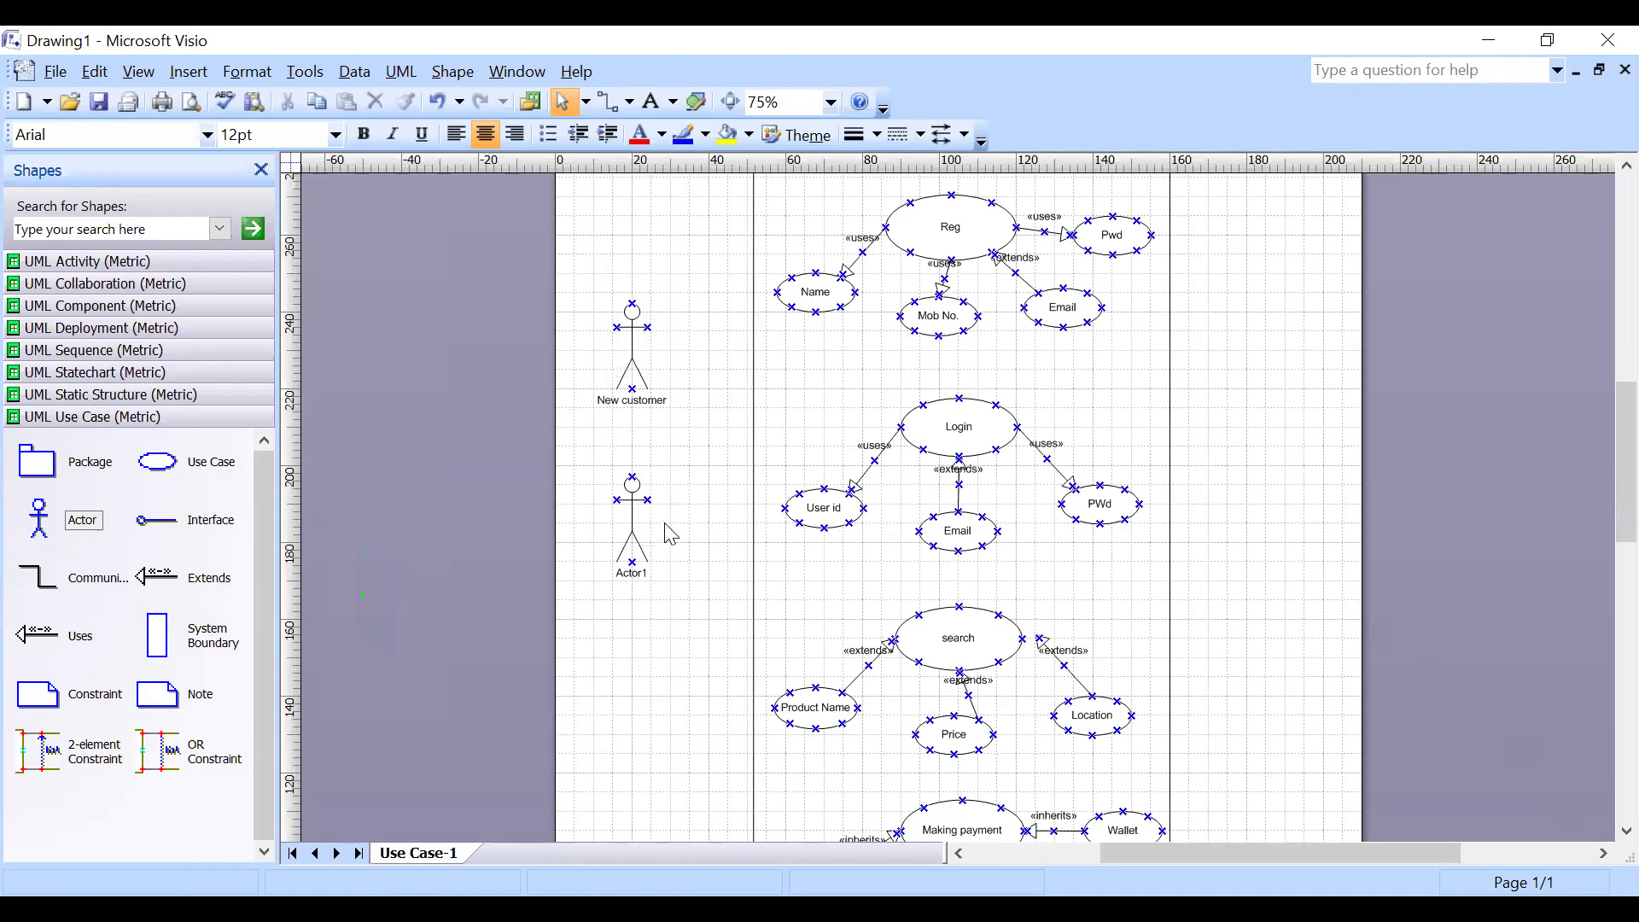
# Name the actor below New customer Existed Cus.
pyautogui.click(633, 534)
pyautogui.doubleClick(634, 535)
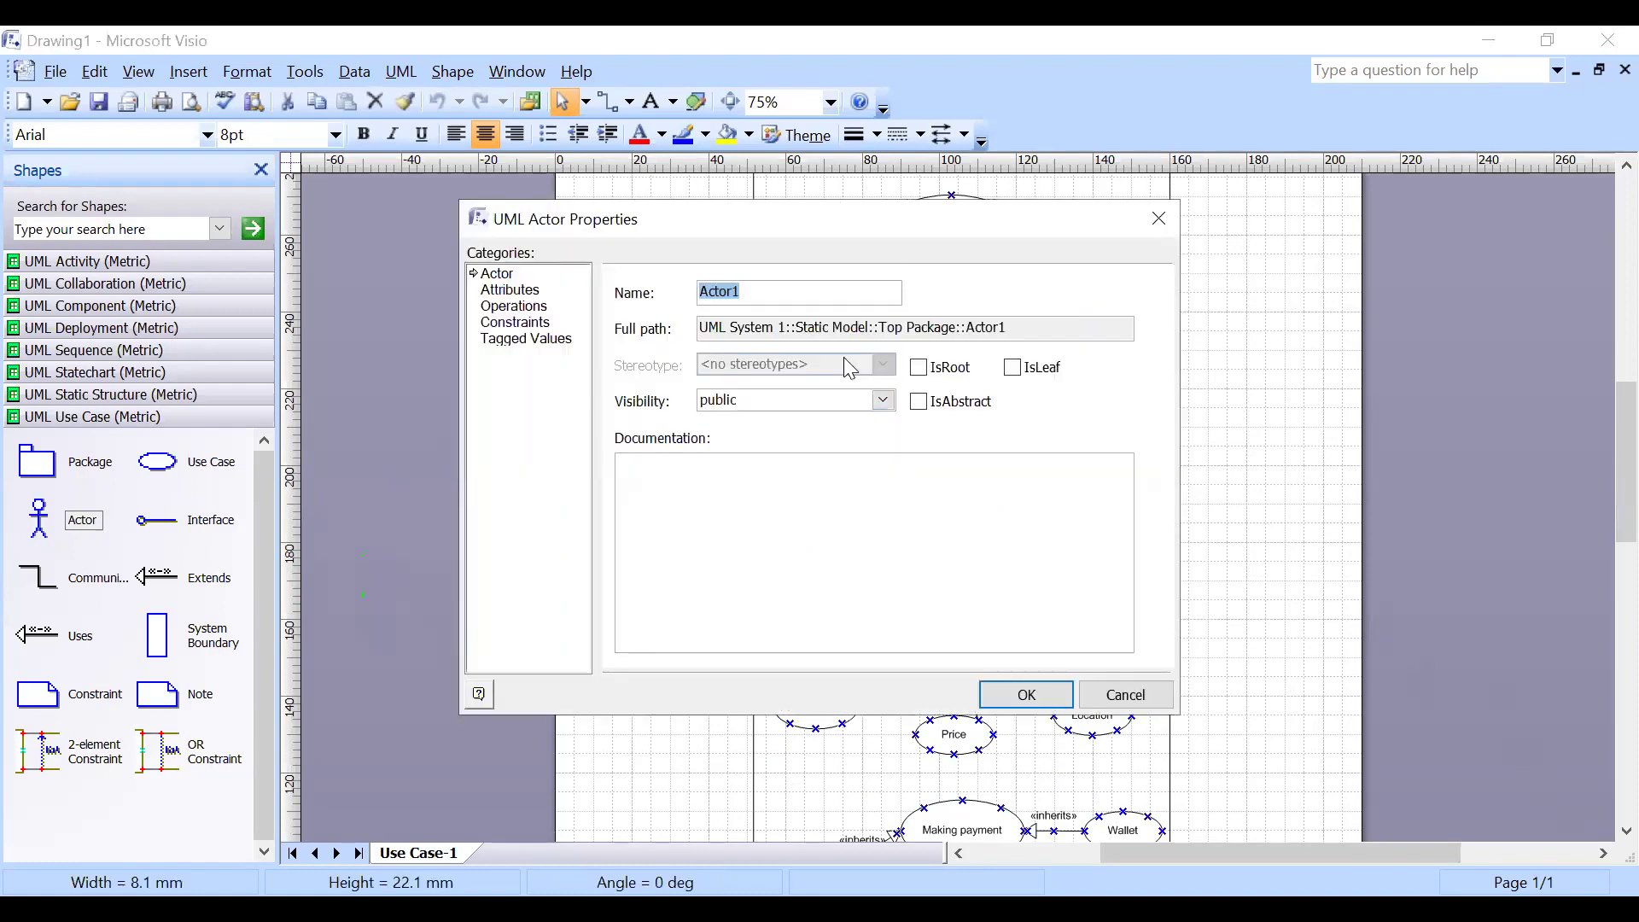
pyautogui.write('E')
pyautogui.write('ted')
pyautogui.press('BackSpace')
pyautogui.press('BackSpace')
pyautogui.press('BackSpace')
pyautogui.write('ted Cus')
pyautogui.press('Return')
pyautogui.click(1354, 520)
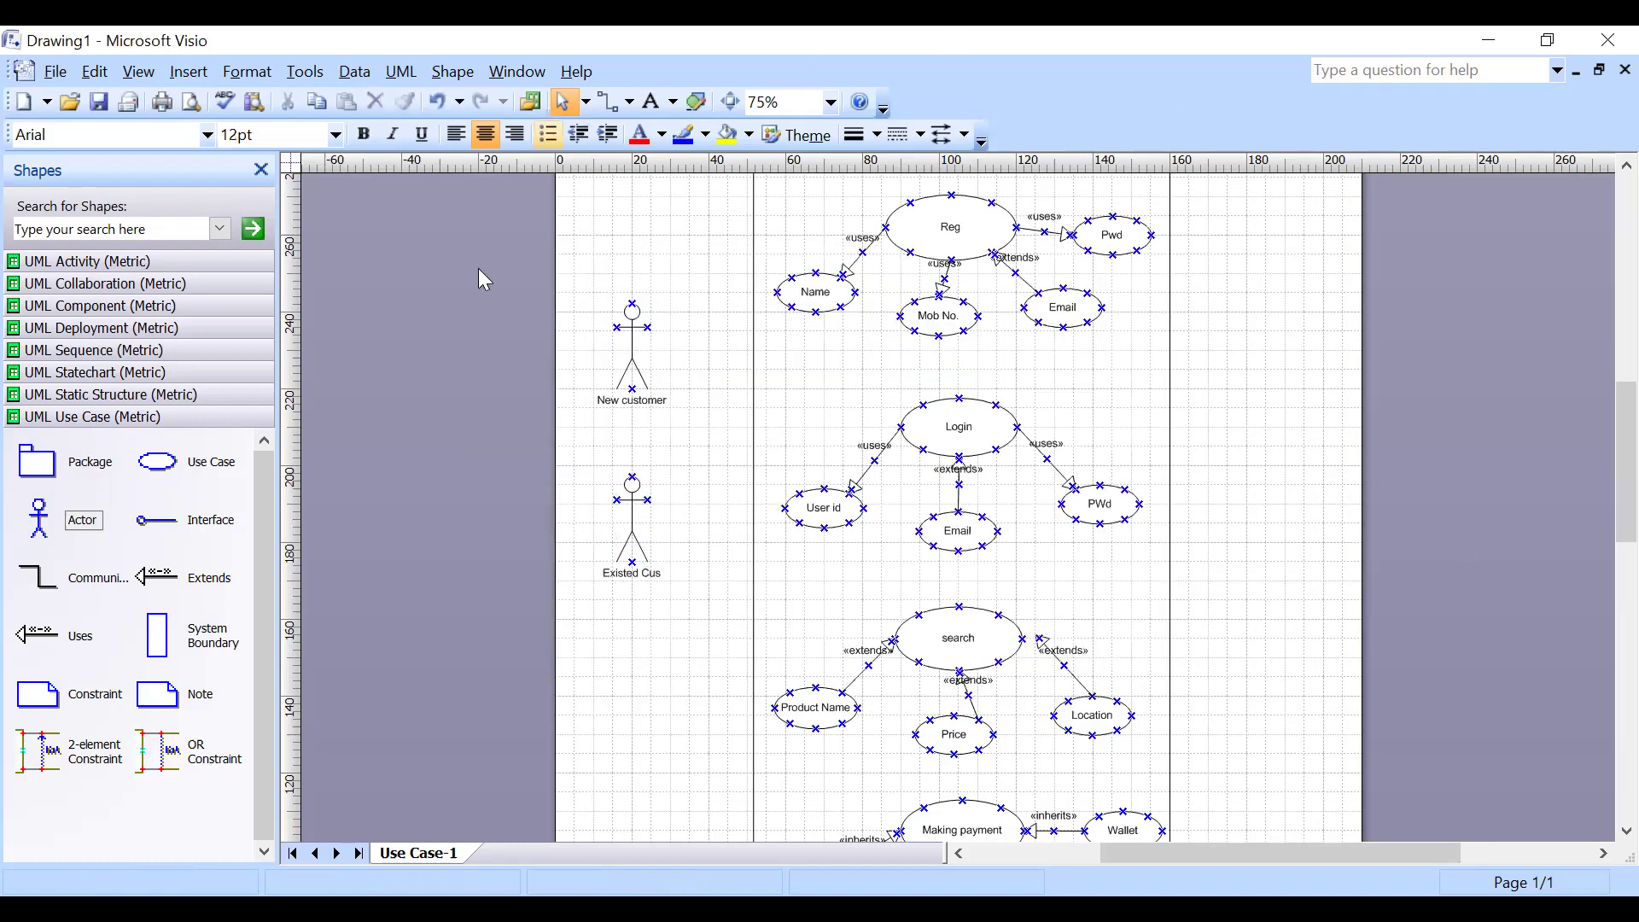
pyautogui.scroll(-1, 688, 396)
pyautogui.scroll(2, 693, 401)
pyautogui.scroll(-1, 693, 401)
pyautogui.scroll(-1, 693, 401)
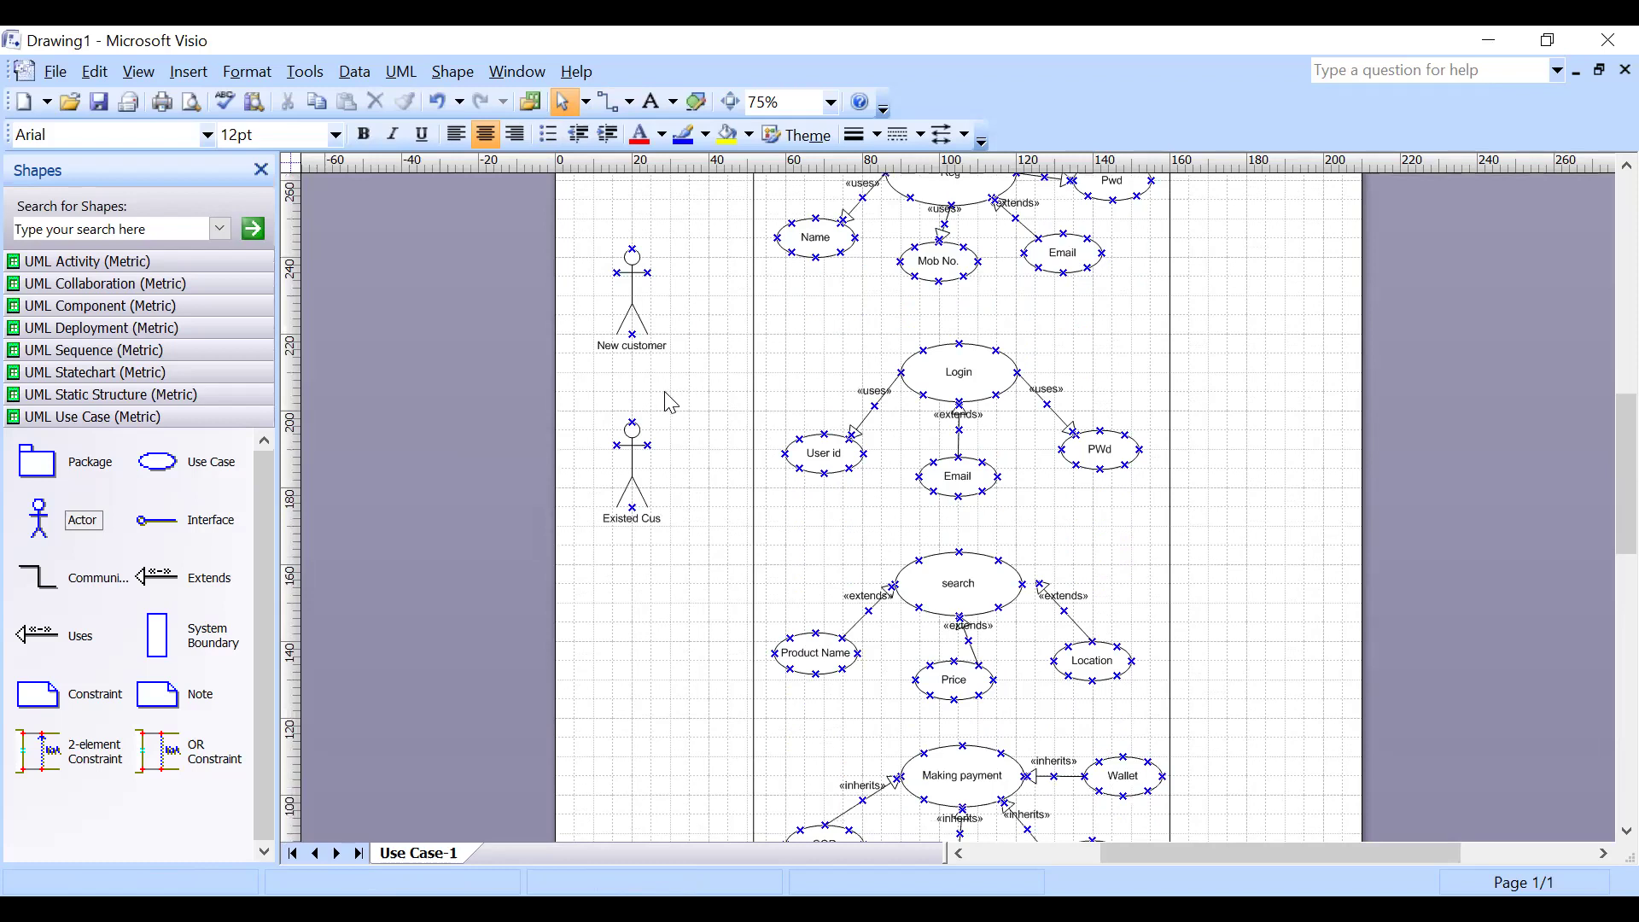
pyautogui.click(622, 321)
pyautogui.click(690, 443)
# Add an actor named Admin below Existed Cus, level with the Making payment use case.
pyautogui.scroll(-3, 751, 535)
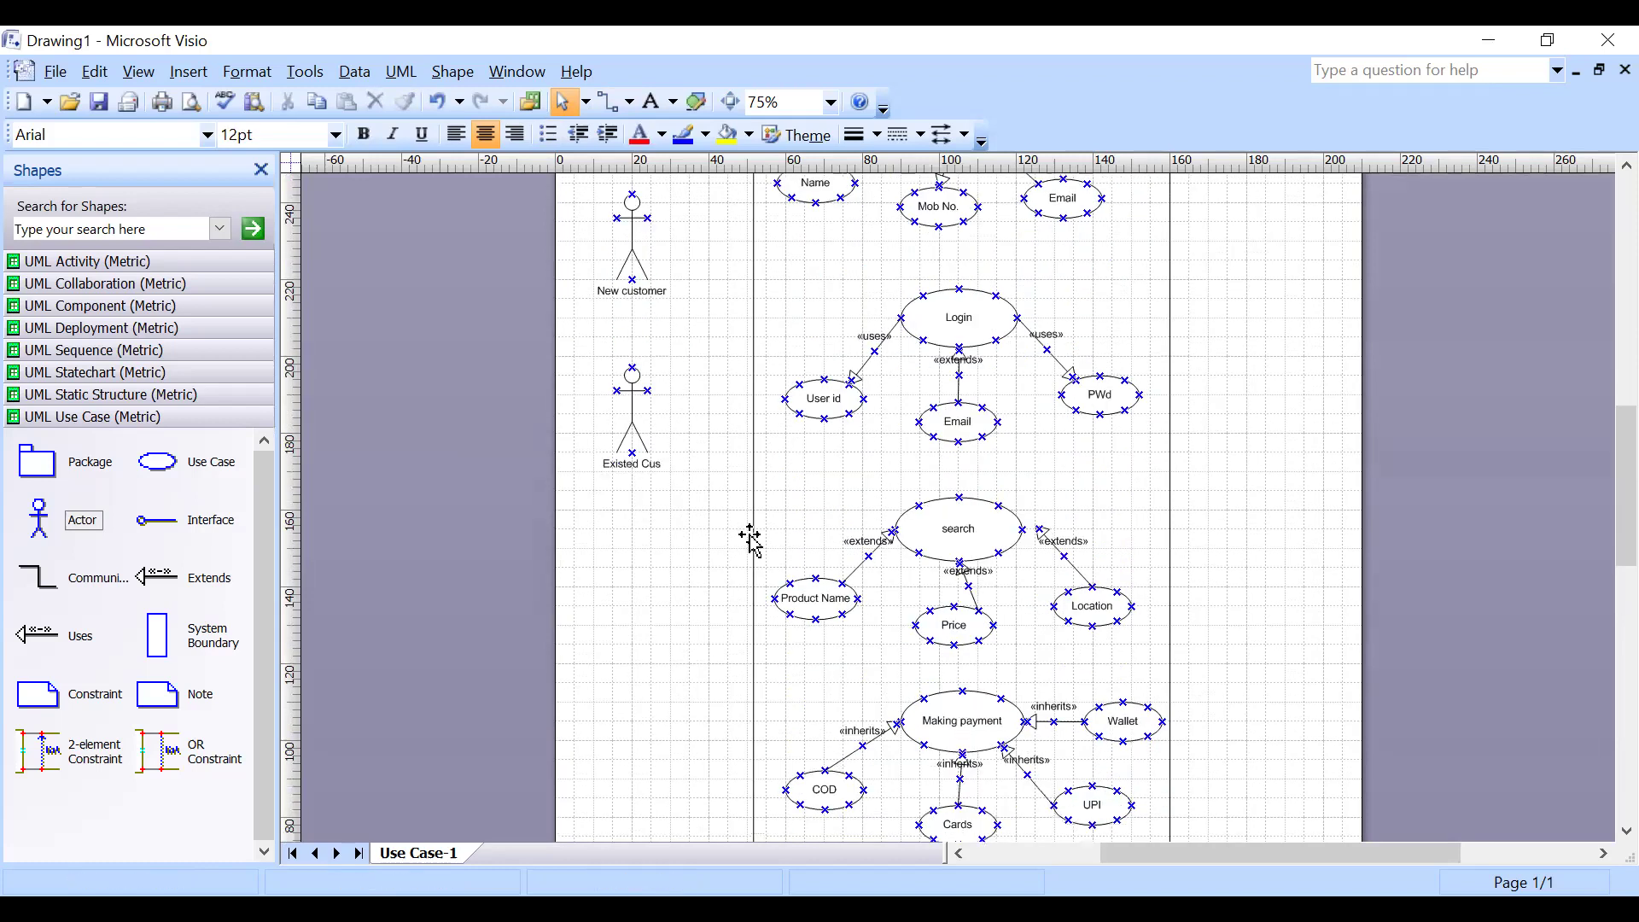
pyautogui.scroll(1, 670, 575)
pyautogui.scroll(-1, 659, 521)
pyautogui.scroll(1, 655, 520)
pyautogui.scroll(-1, 656, 520)
pyautogui.moveTo(38, 517); pyautogui.dragTo(632, 608)
pyautogui.doubleClick(632, 608)
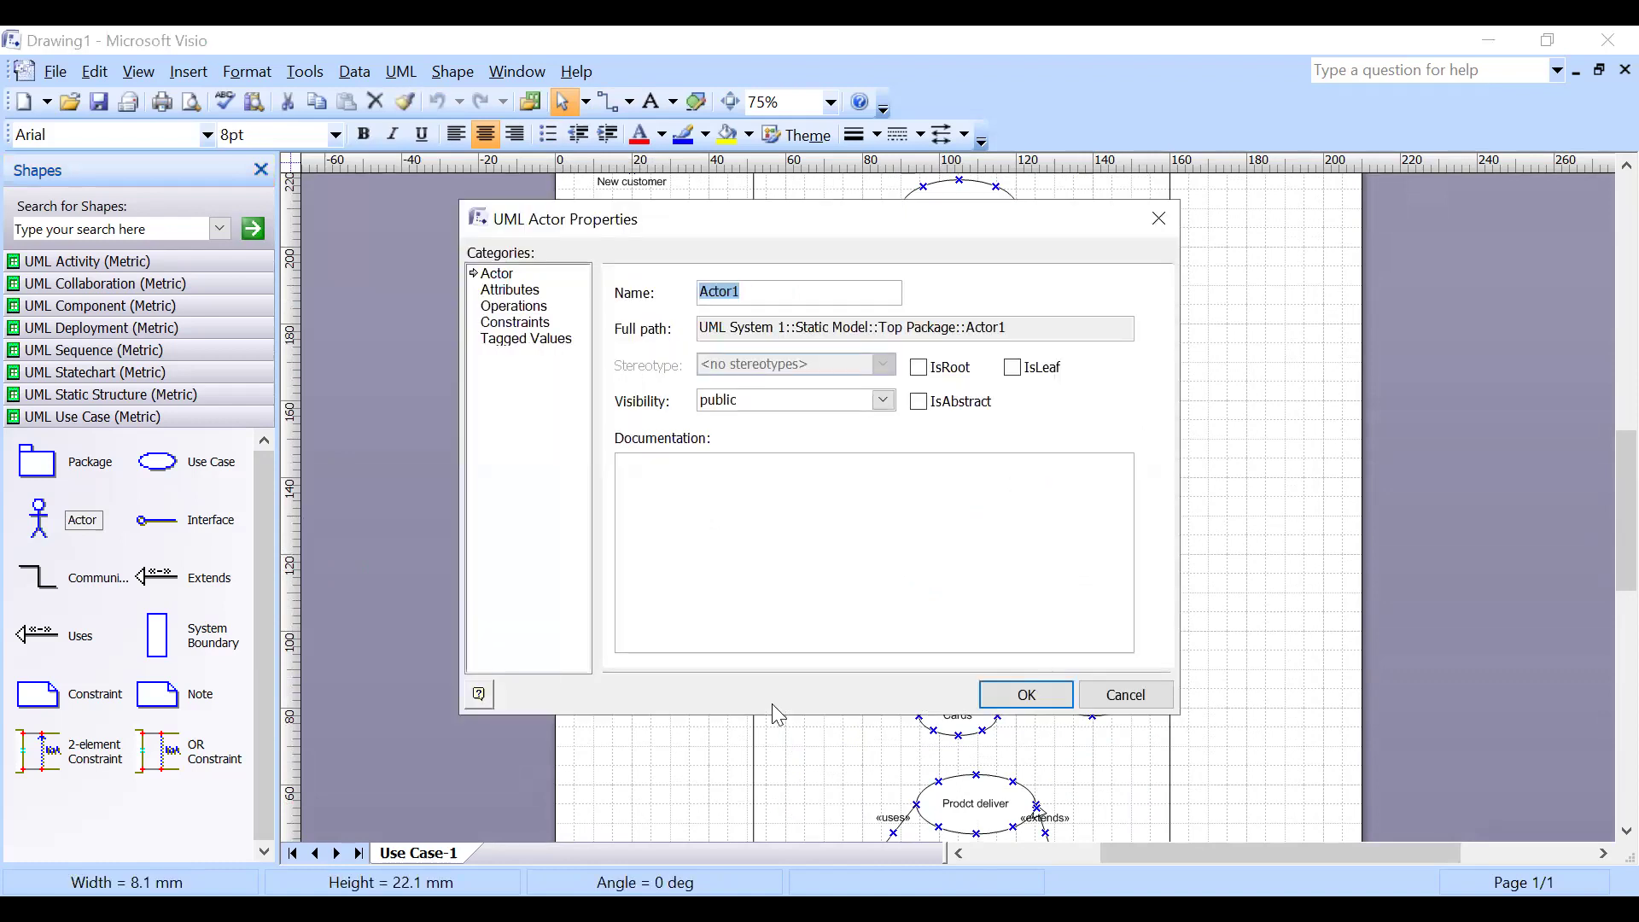
pyautogui.write('Admi')
pyautogui.press('Return')
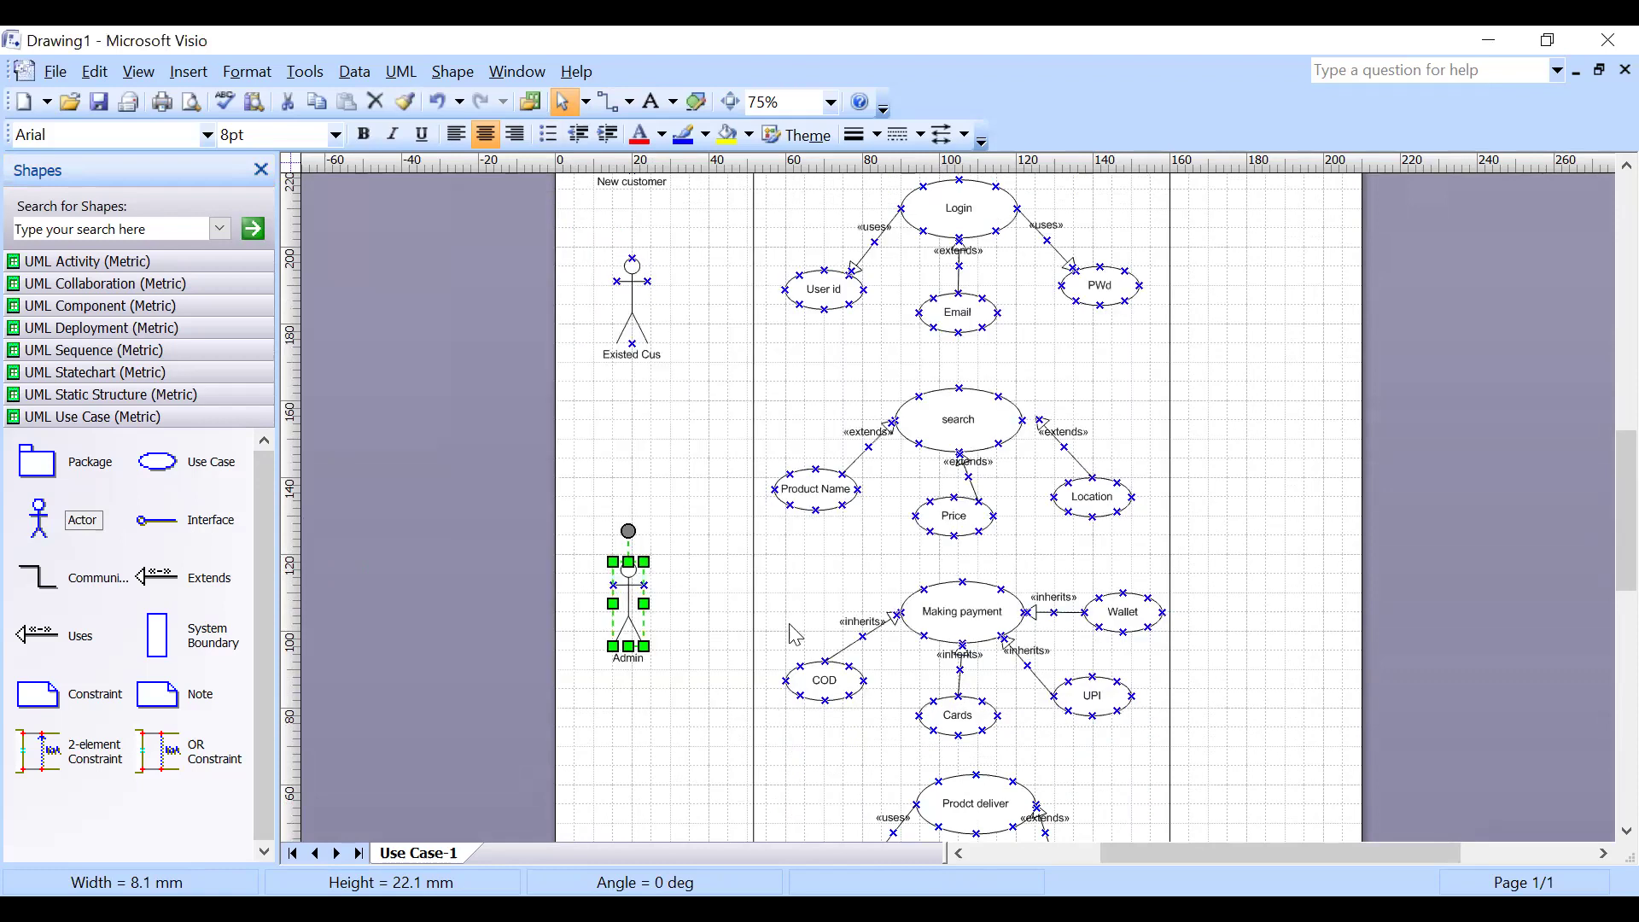
pyautogui.click(1217, 534)
# Review the New customer, Existed Cus and Admin actors against the use cases inside the system boundary.
pyautogui.scroll(2, 820, 598)
pyautogui.scroll(1, 727, 598)
pyautogui.scroll(-3, 727, 597)
pyautogui.scroll(3, 727, 600)
pyautogui.scroll(1, 727, 600)
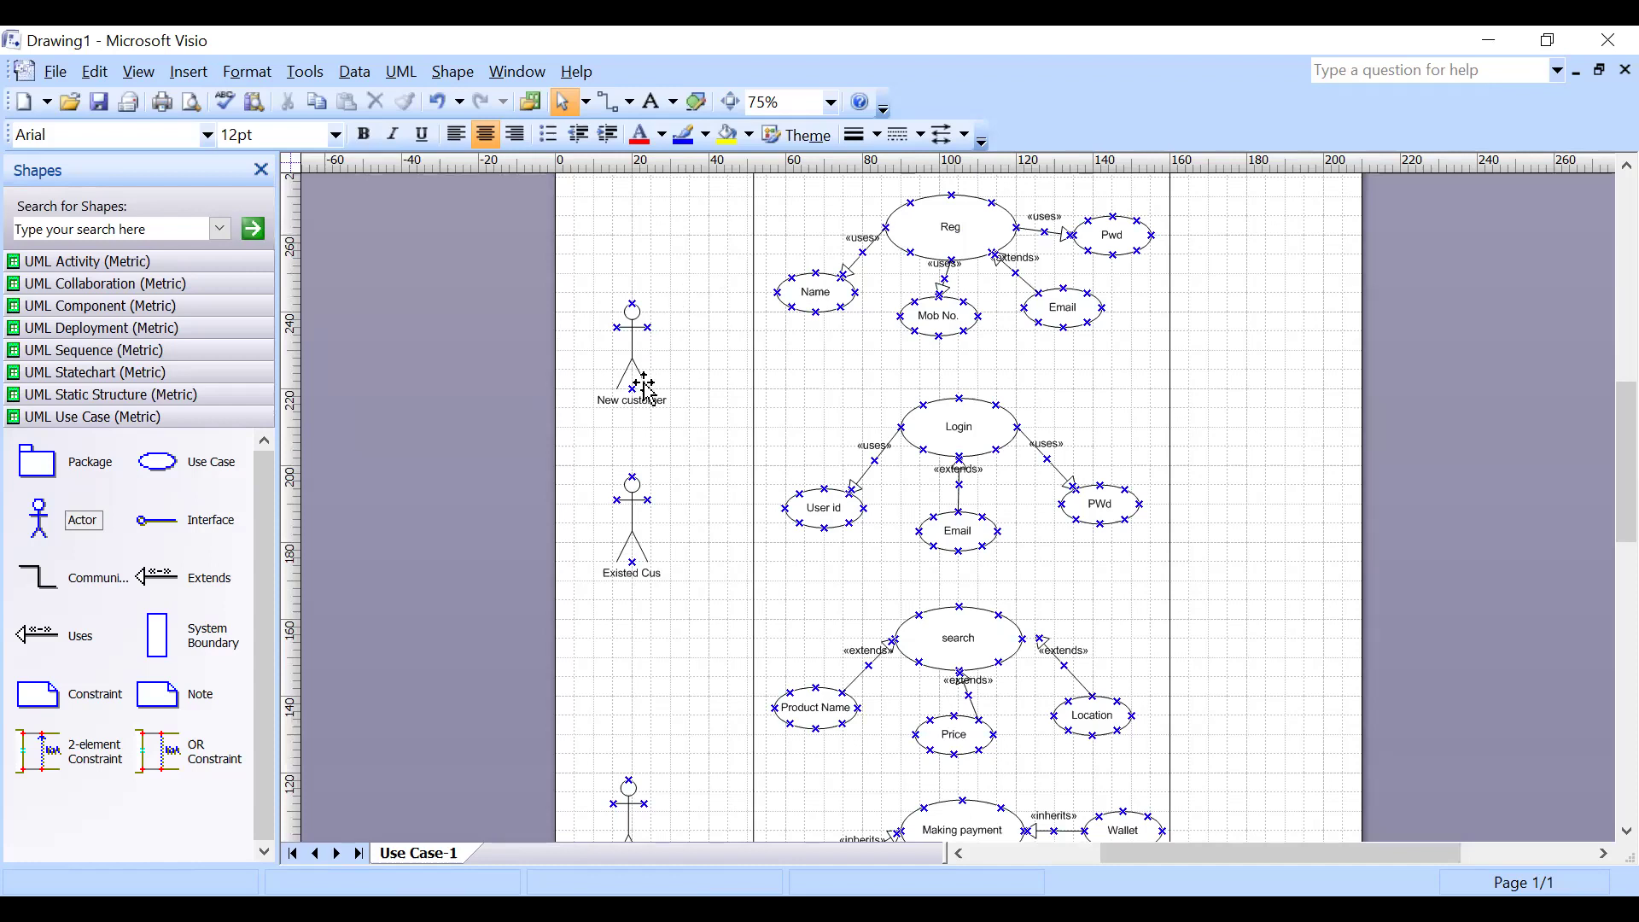
pyautogui.scroll(-2, 640, 703)
pyautogui.scroll(-4, 639, 702)
pyautogui.scroll(7, 632, 692)
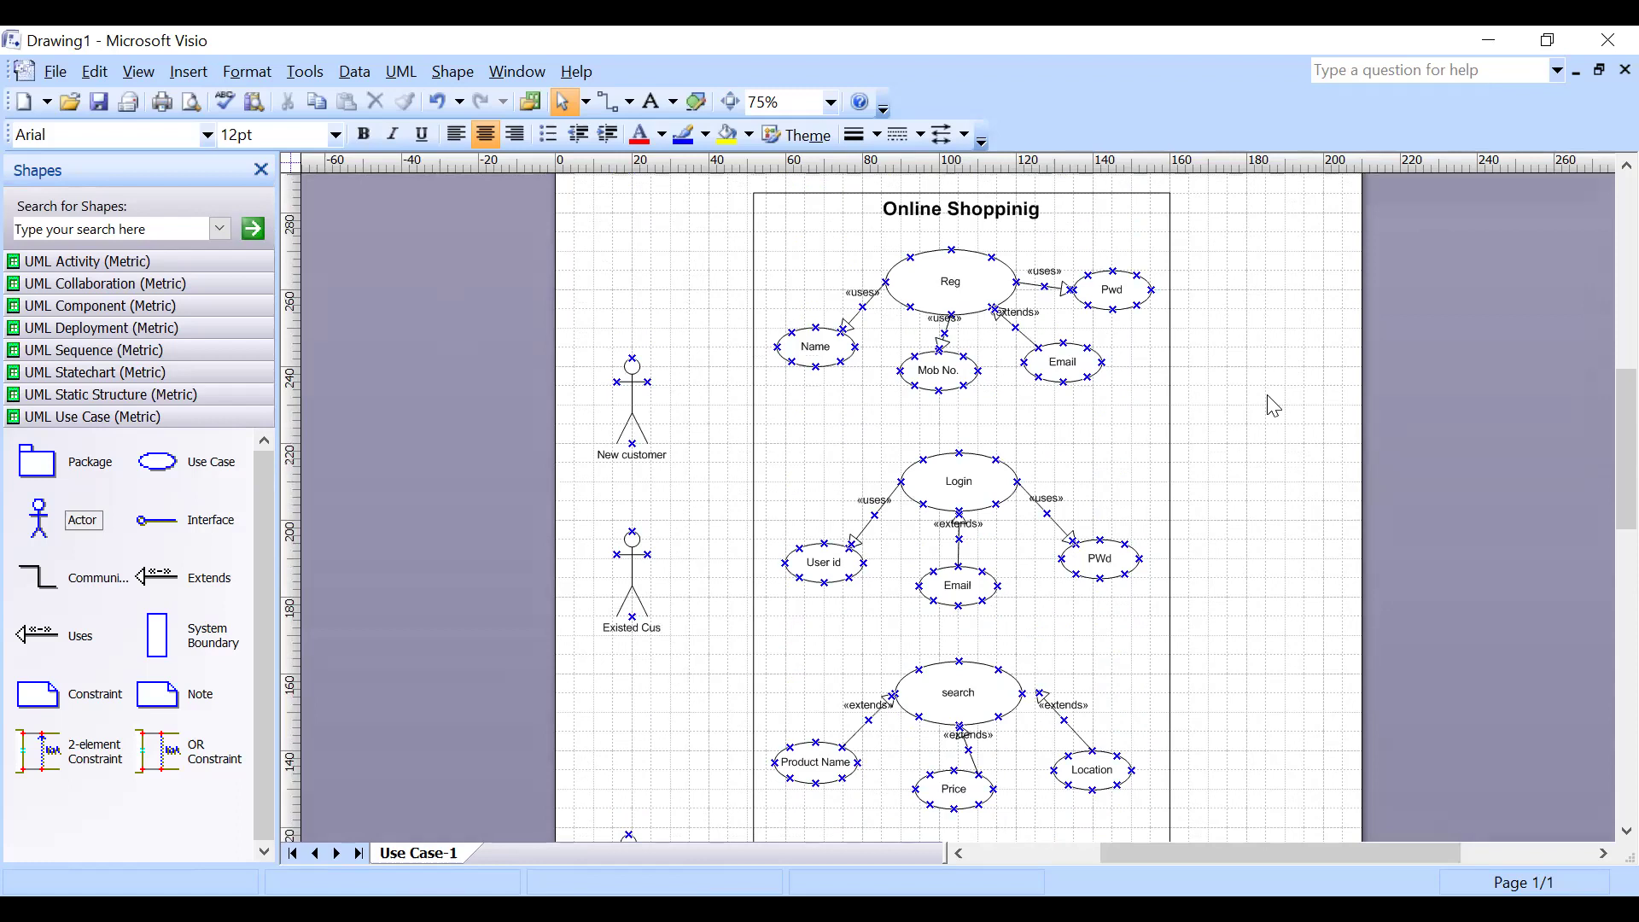
pyautogui.scroll(-1, 1270, 431)
pyautogui.scroll(1, 1274, 434)
pyautogui.scroll(-1, 1274, 435)
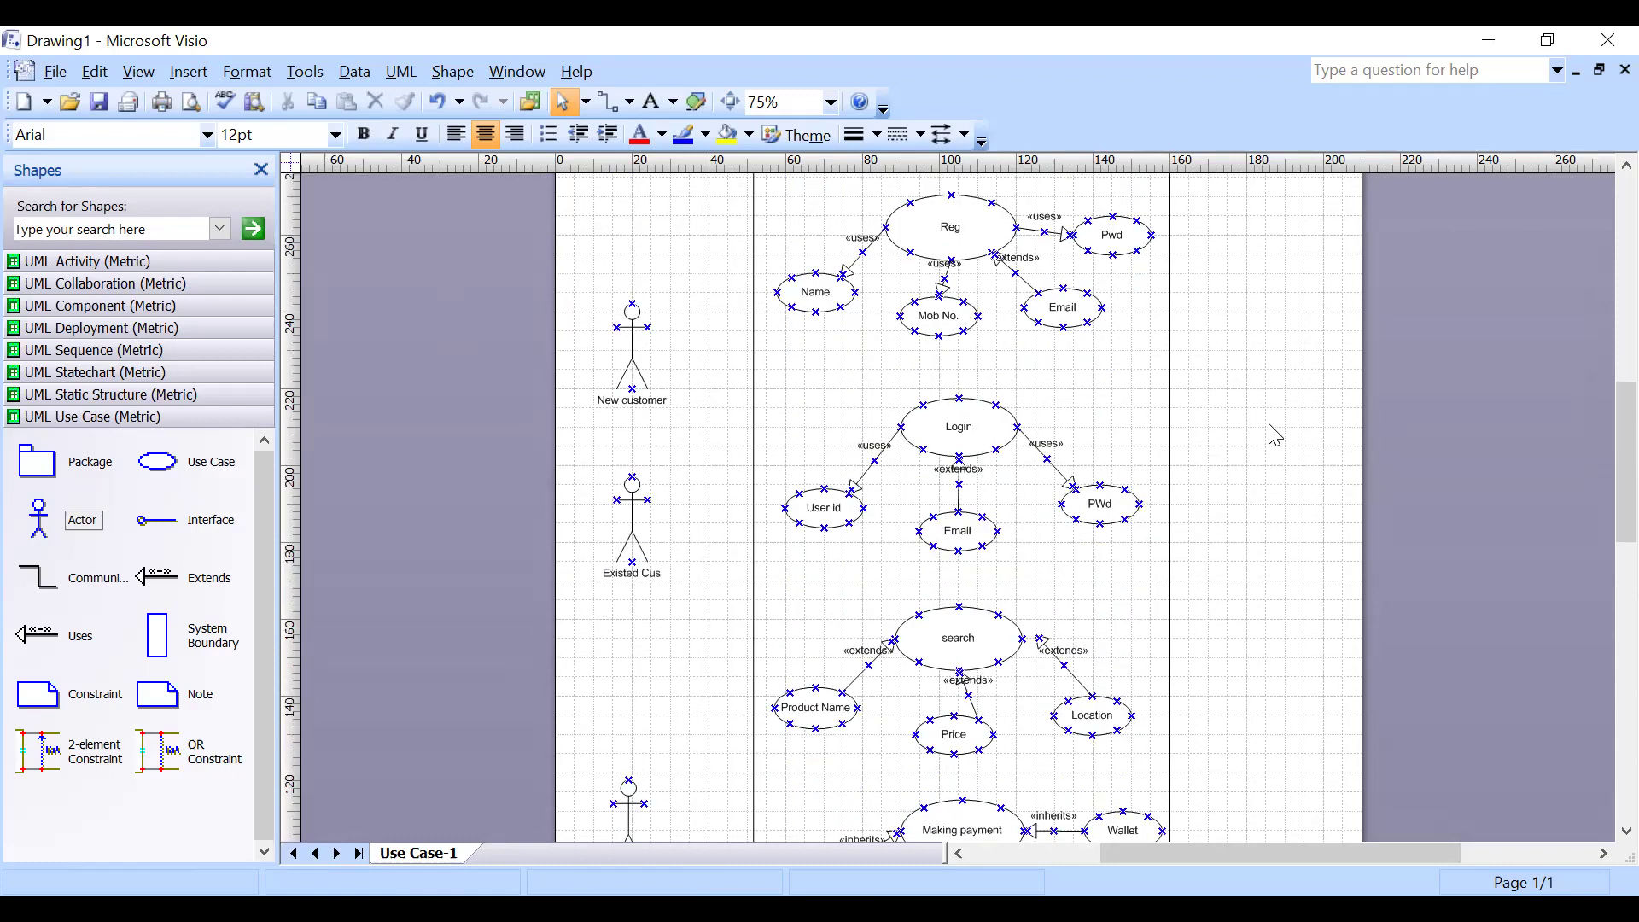
pyautogui.scroll(1, 1272, 433)
pyautogui.scroll(-1, 1272, 437)
pyautogui.scroll(1, 1261, 444)
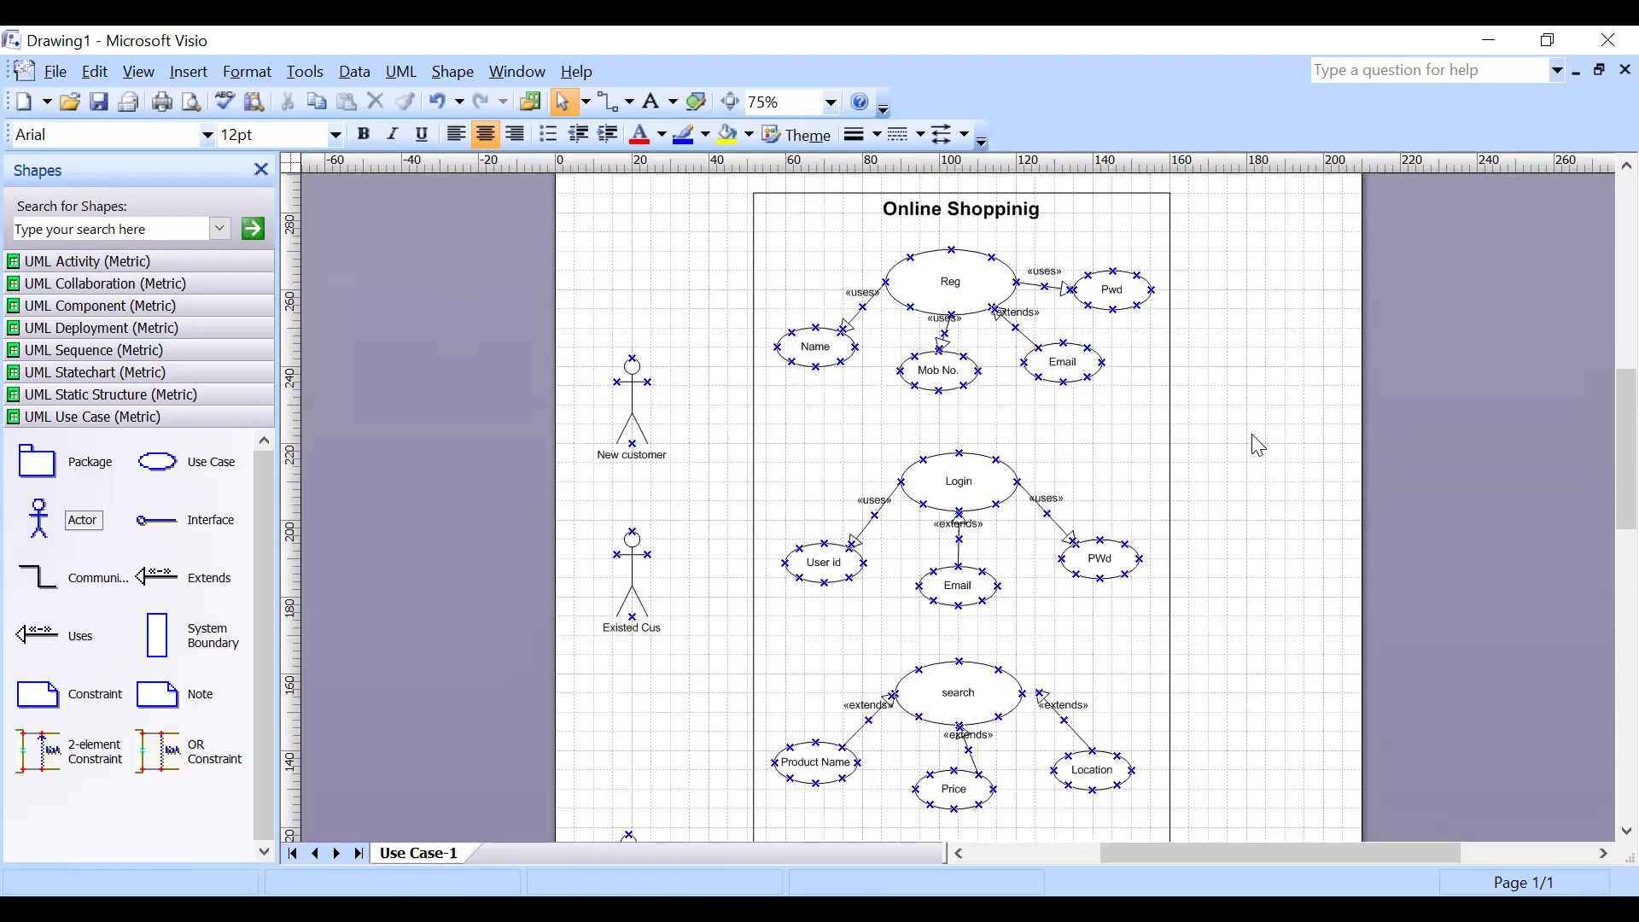
pyautogui.scroll(-1, 1259, 444)
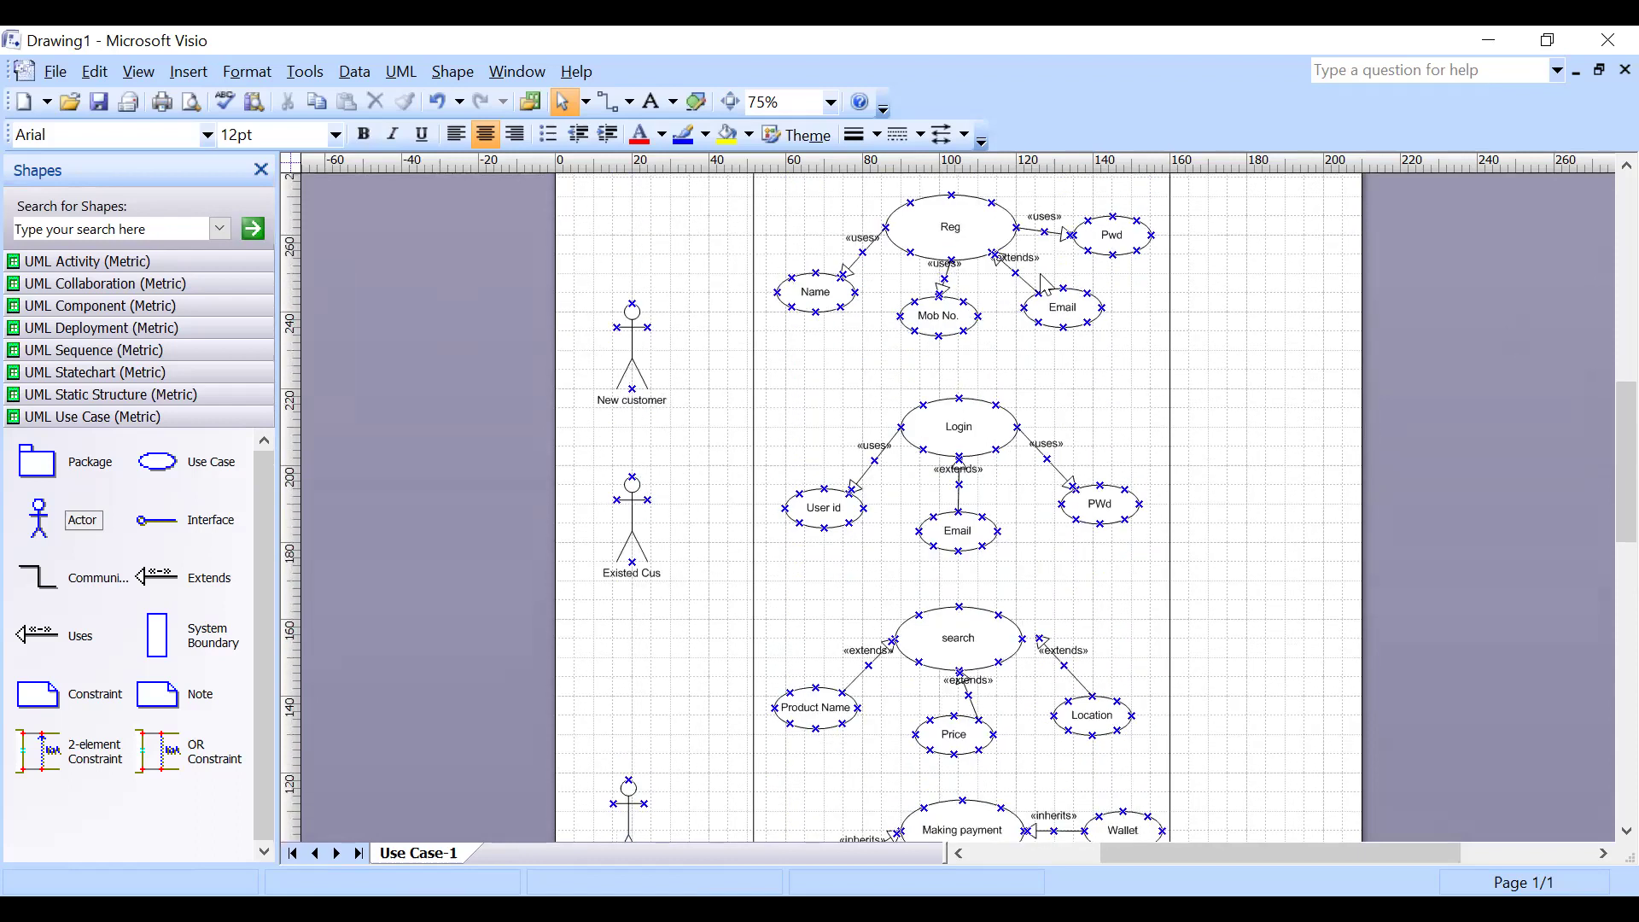
pyautogui.moveTo(729, 268); pyautogui.dragTo(542, 461)
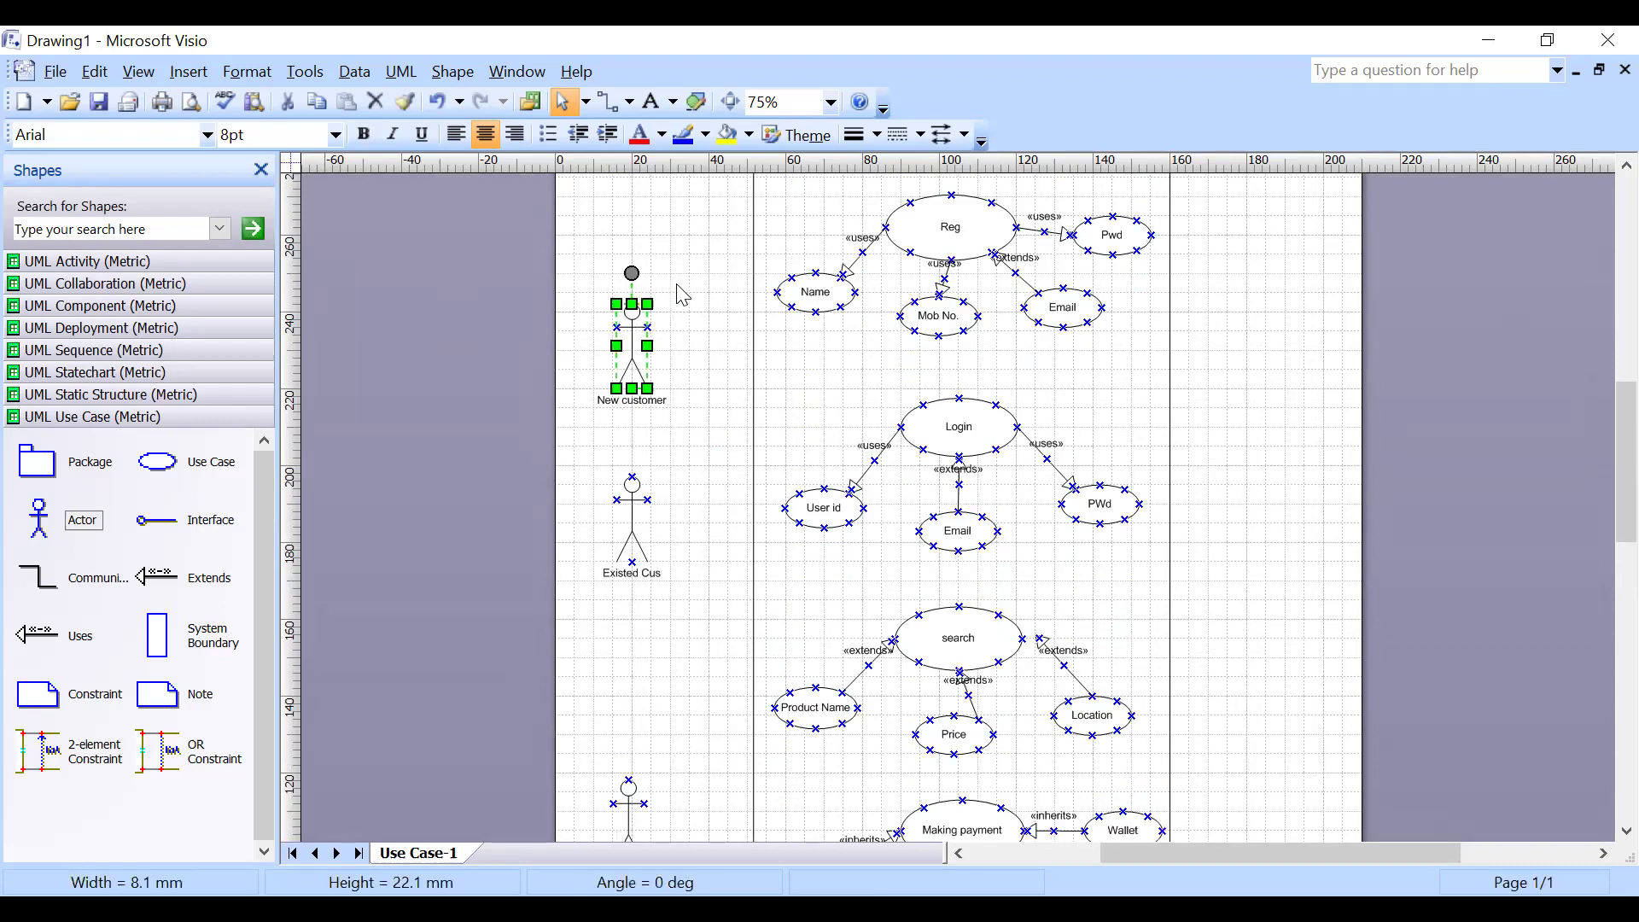
pyautogui.scroll(2, 704, 333)
pyautogui.moveTo(715, 377); pyautogui.dragTo(596, 567)
pyautogui.click(712, 350)
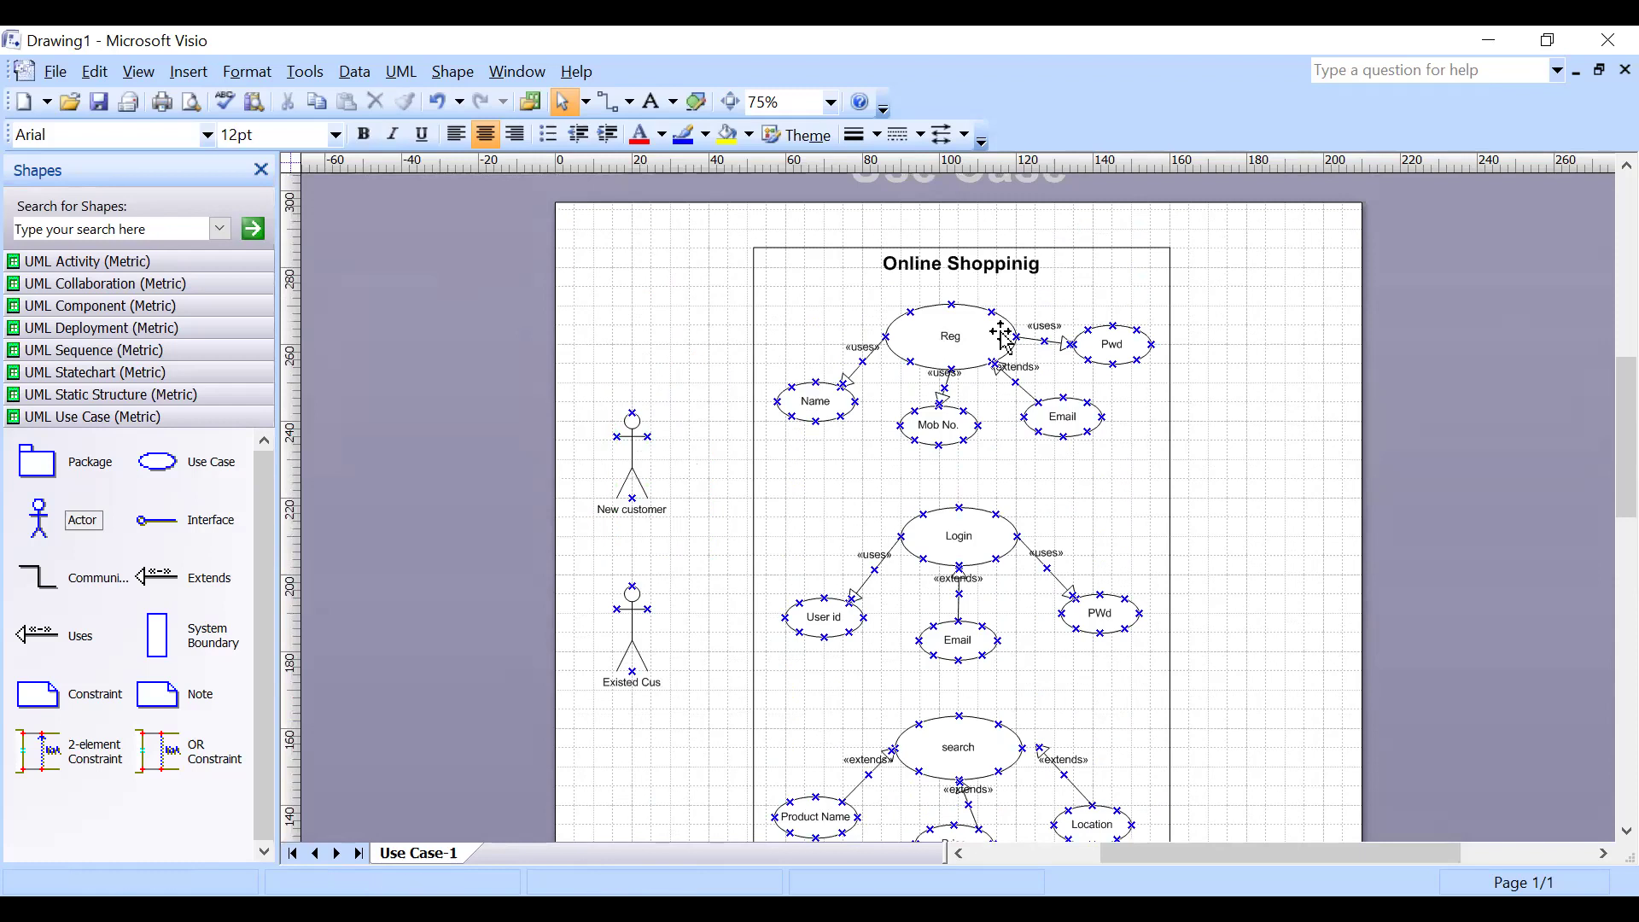
# Add an actor named DB to the right of the system boundary, beside the Login use case.
pyautogui.scroll(-1, 1288, 456)
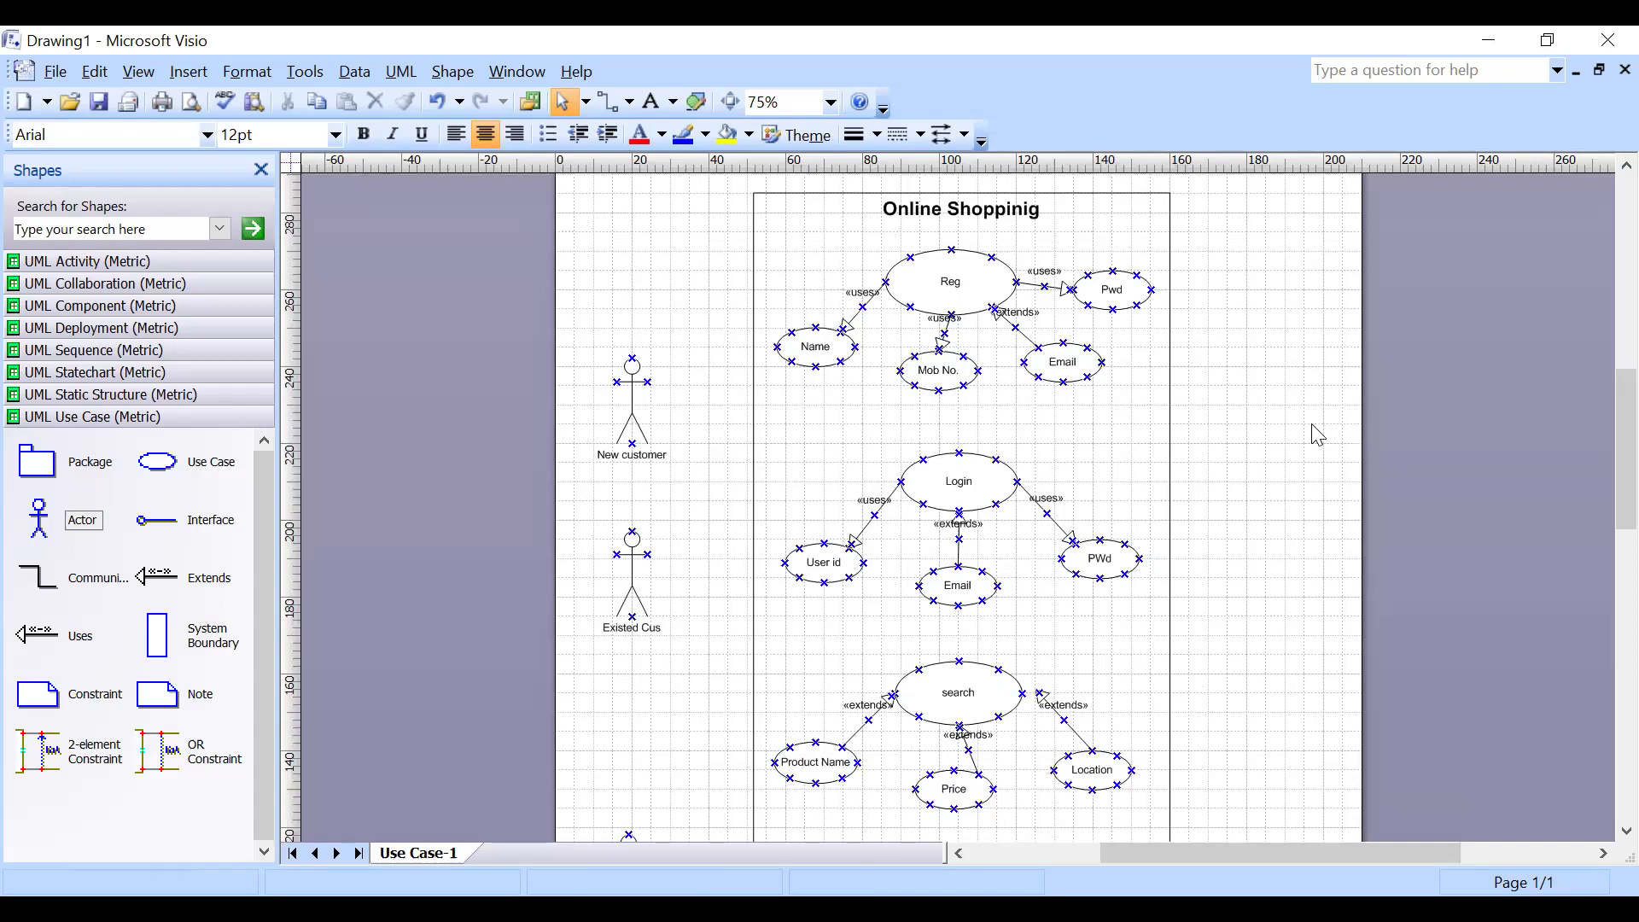
pyautogui.moveTo(34, 543); pyautogui.dragTo(1288, 493)
pyautogui.doubleClick(1287, 494)
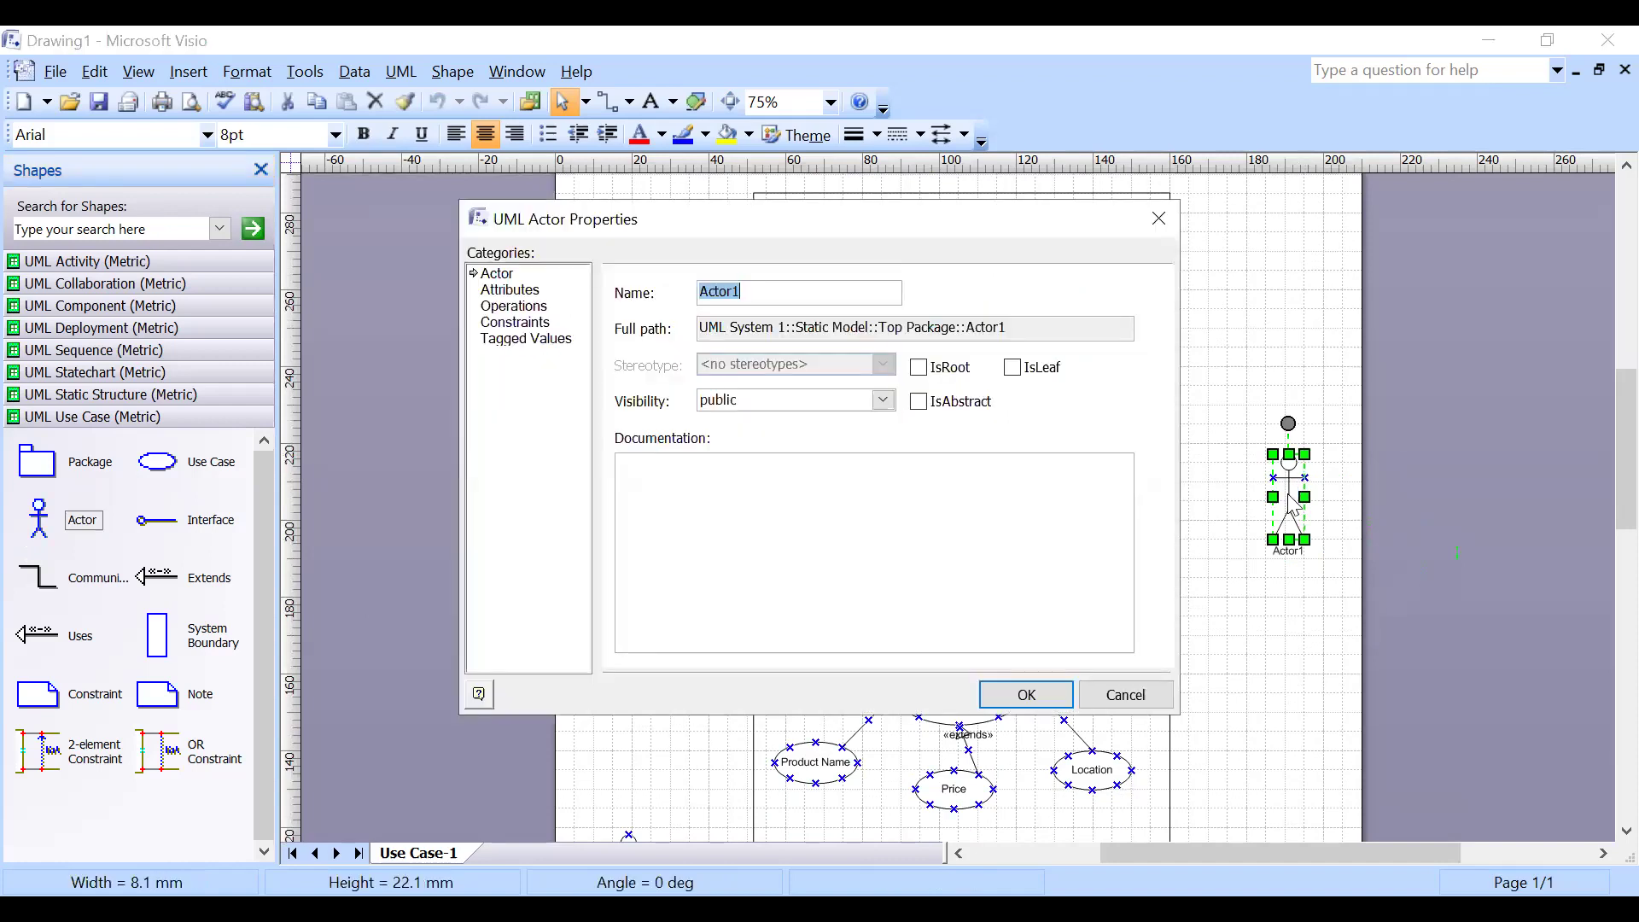
pyautogui.write('DB')
pyautogui.press('Return')
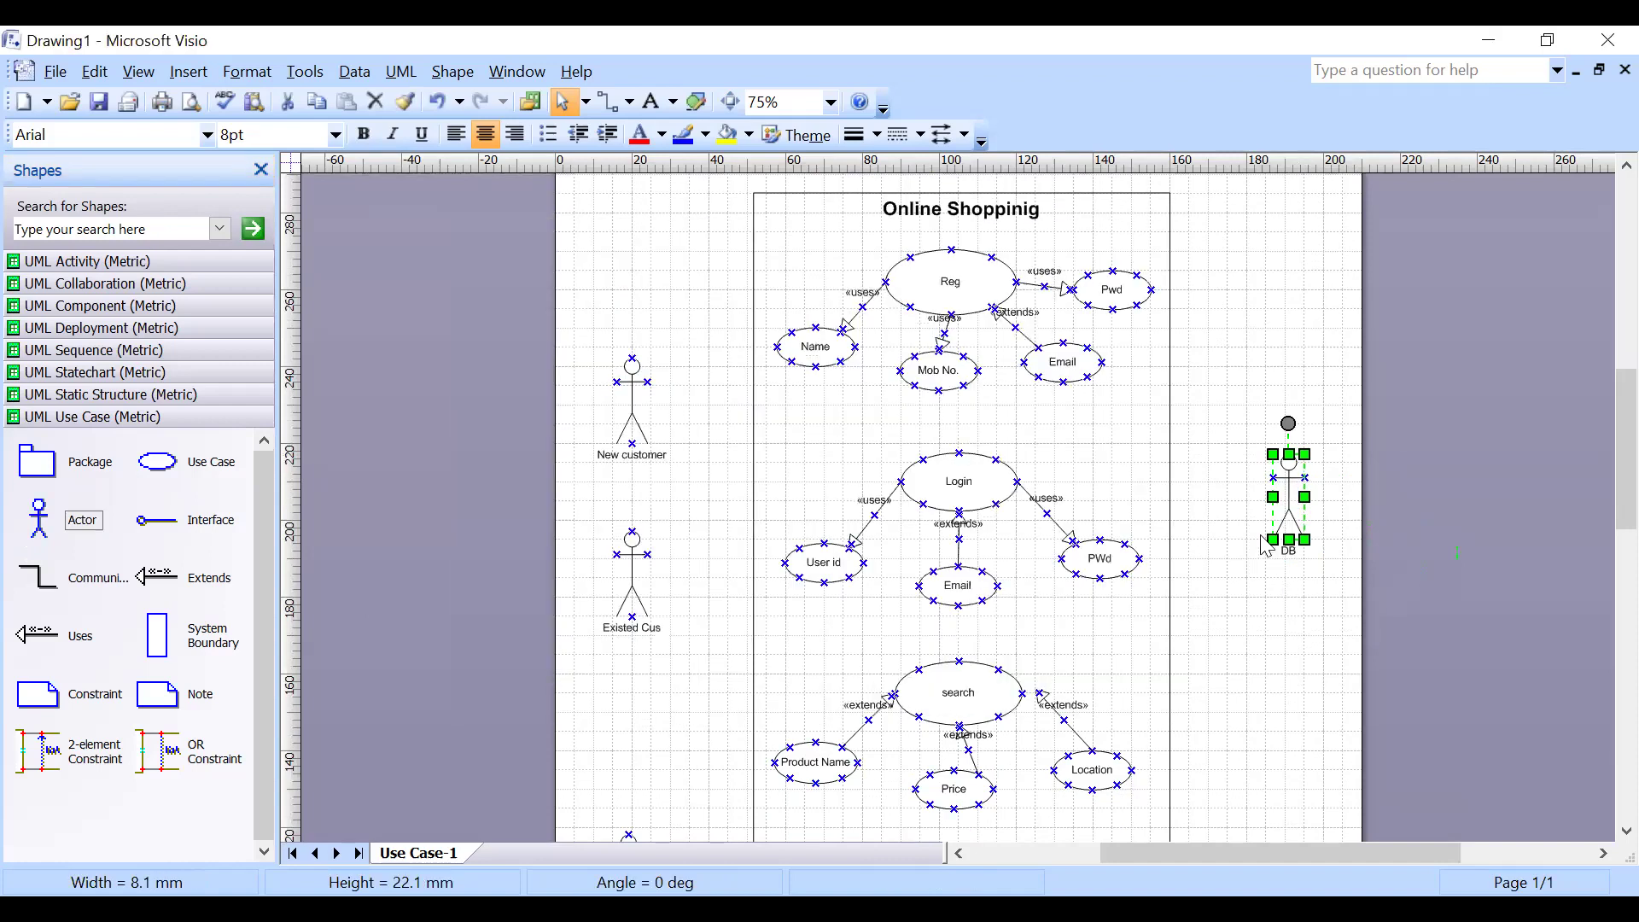
pyautogui.click(1255, 521)
# Place another actor directly below DB, to the right of the search use case, and align it with DB.
pyautogui.scroll(-3, 1255, 520)
pyautogui.moveTo(39, 518); pyautogui.dragTo(1300, 517)
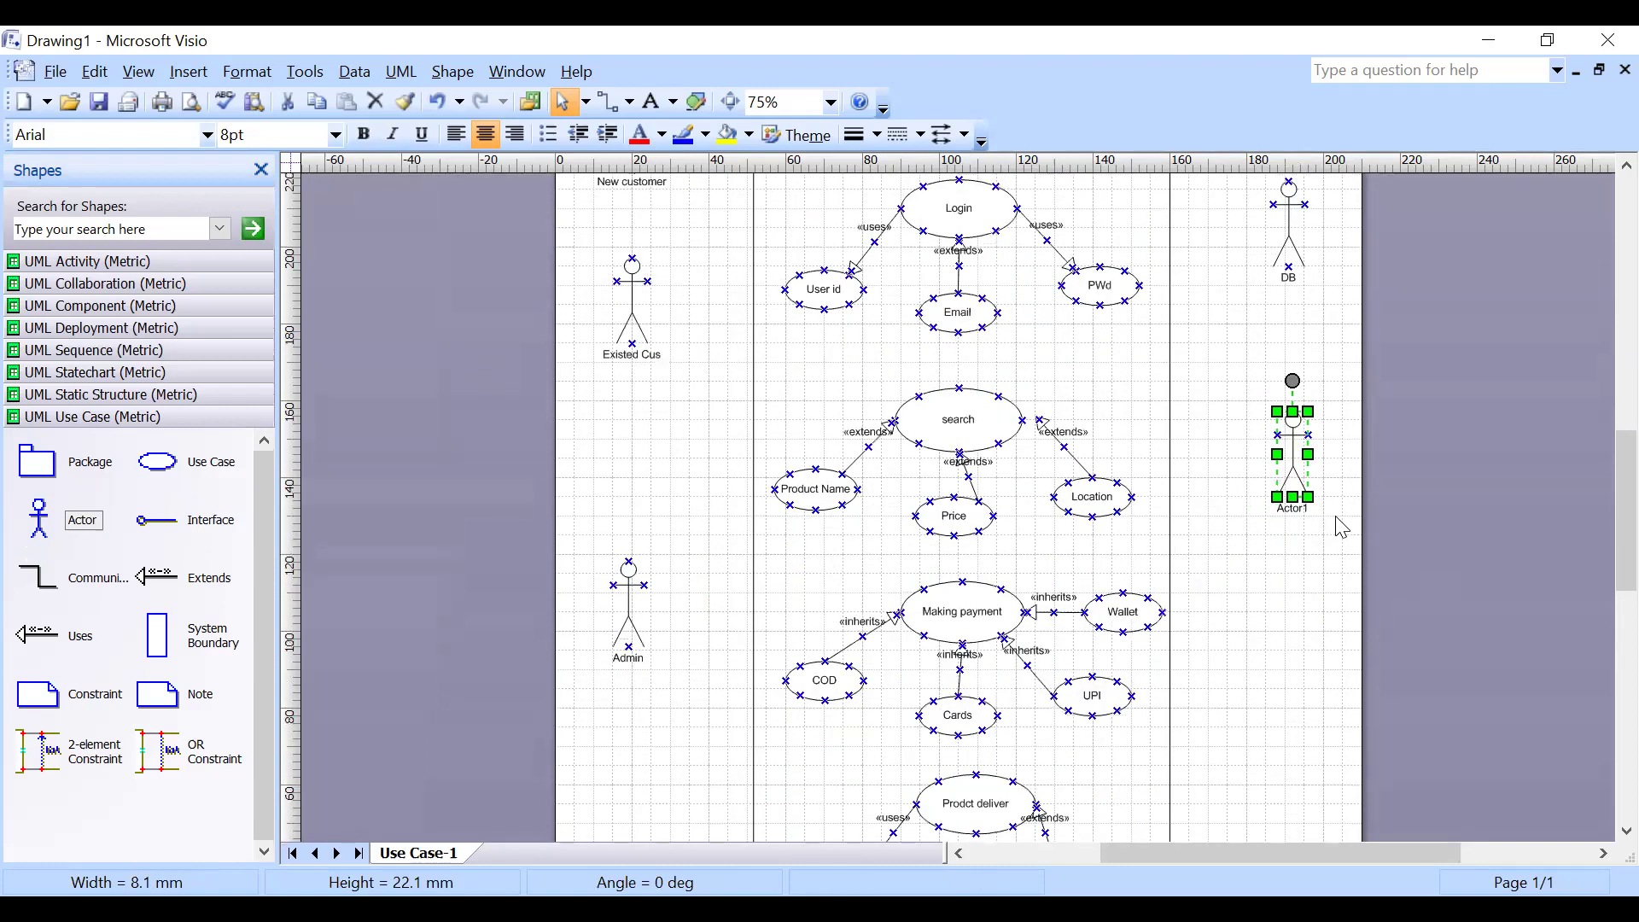
pyautogui.scroll(5, 1342, 528)
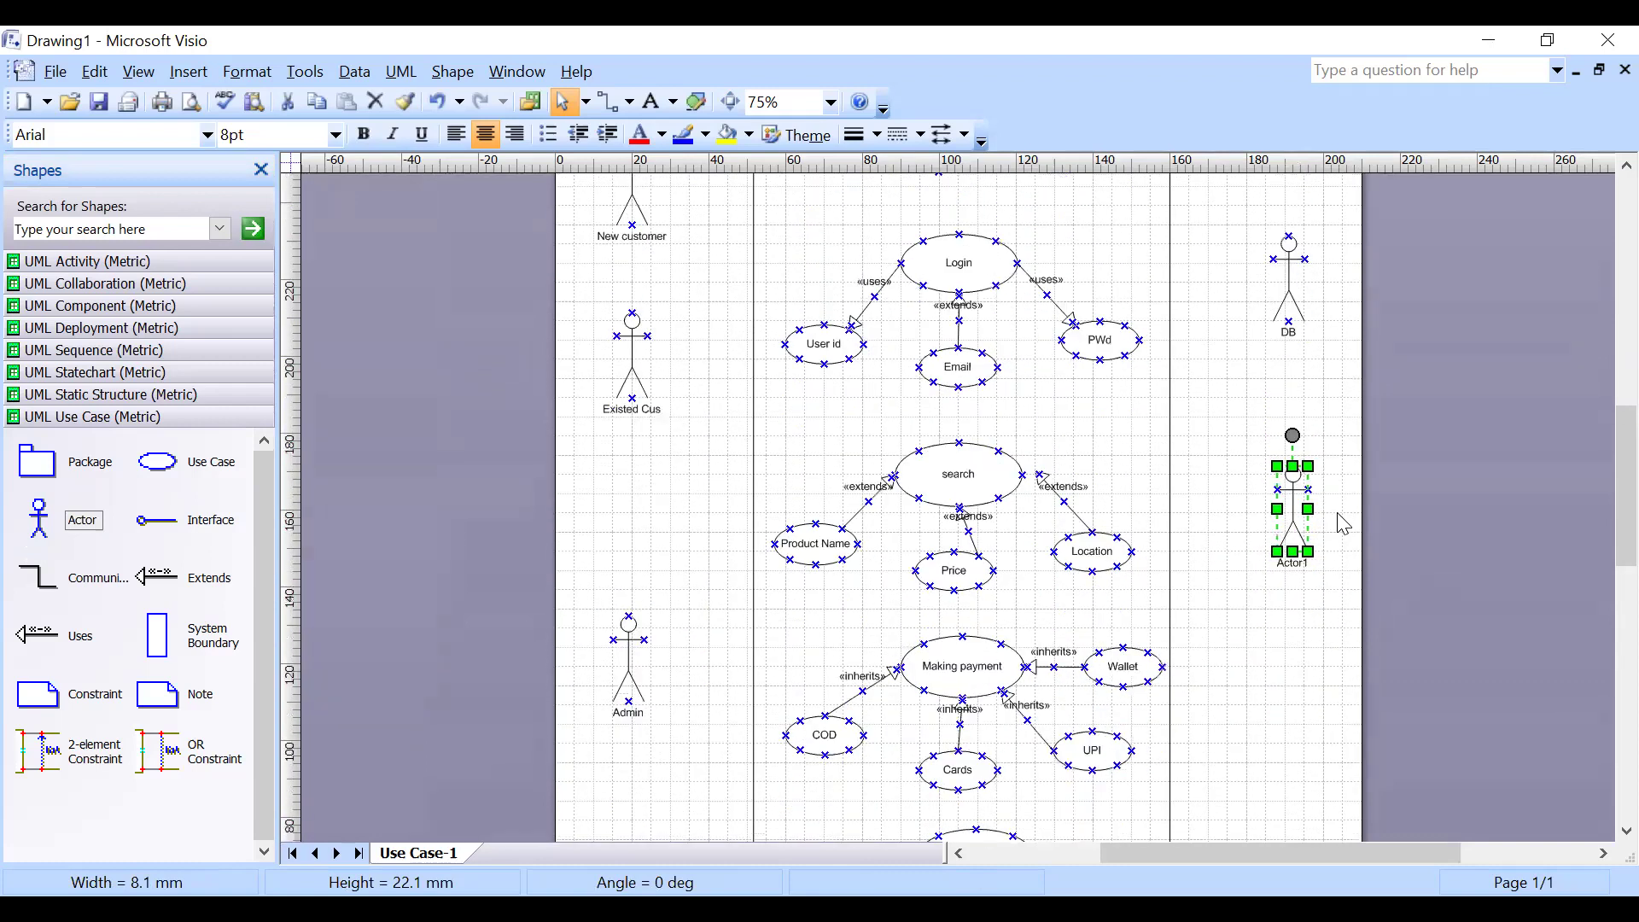
pyautogui.scroll(-5, 1342, 521)
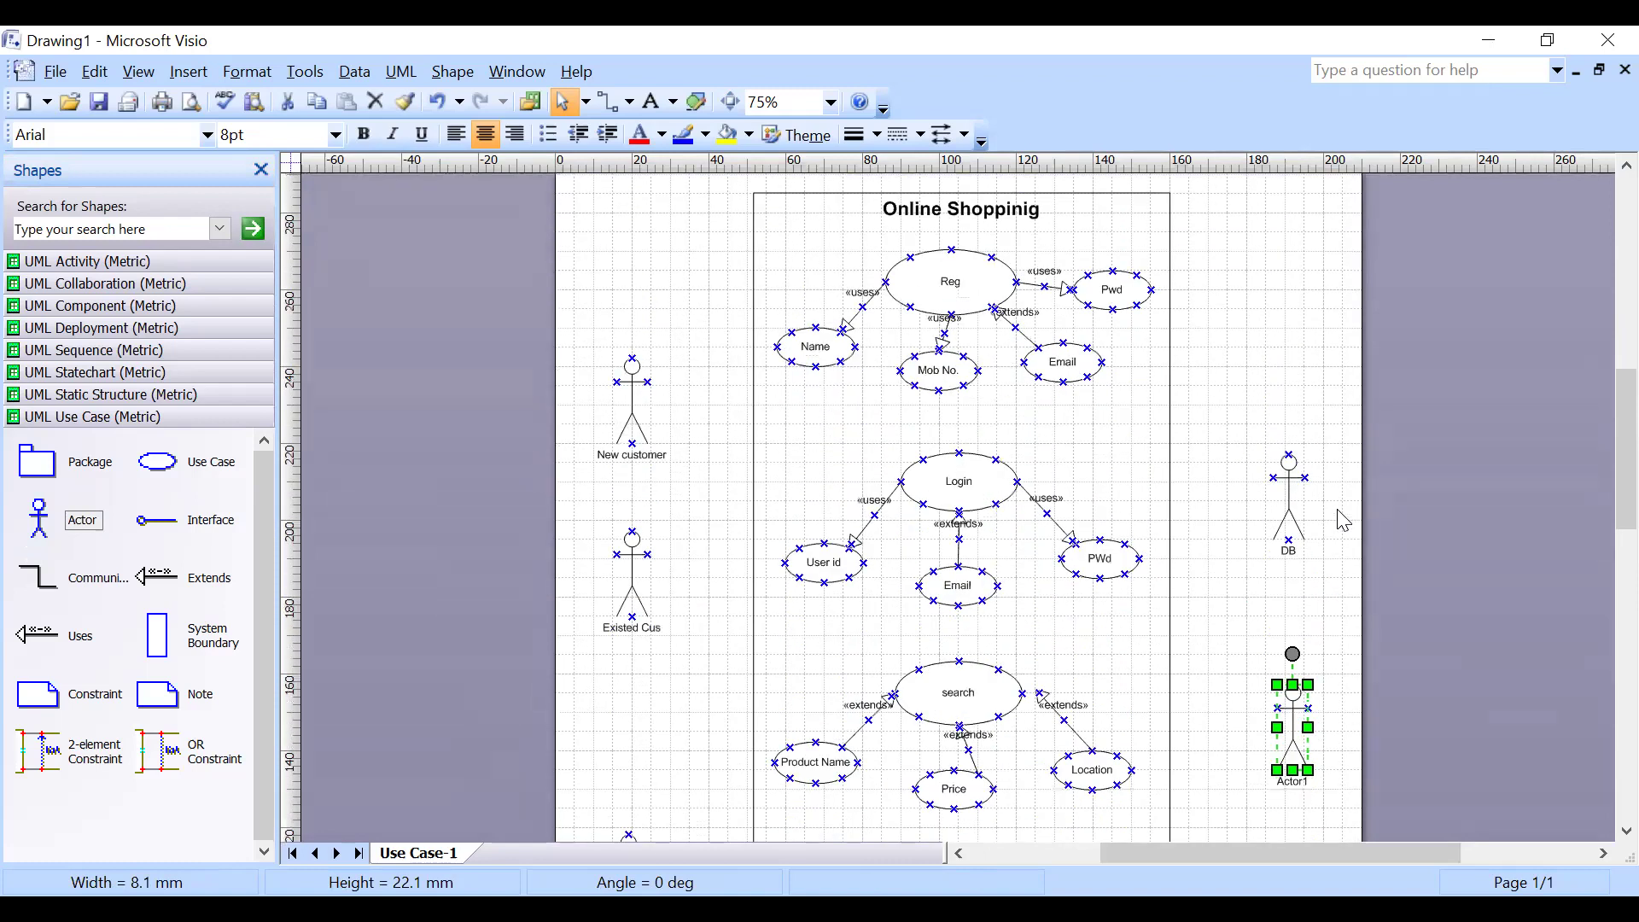
pyautogui.scroll(-1, 1343, 521)
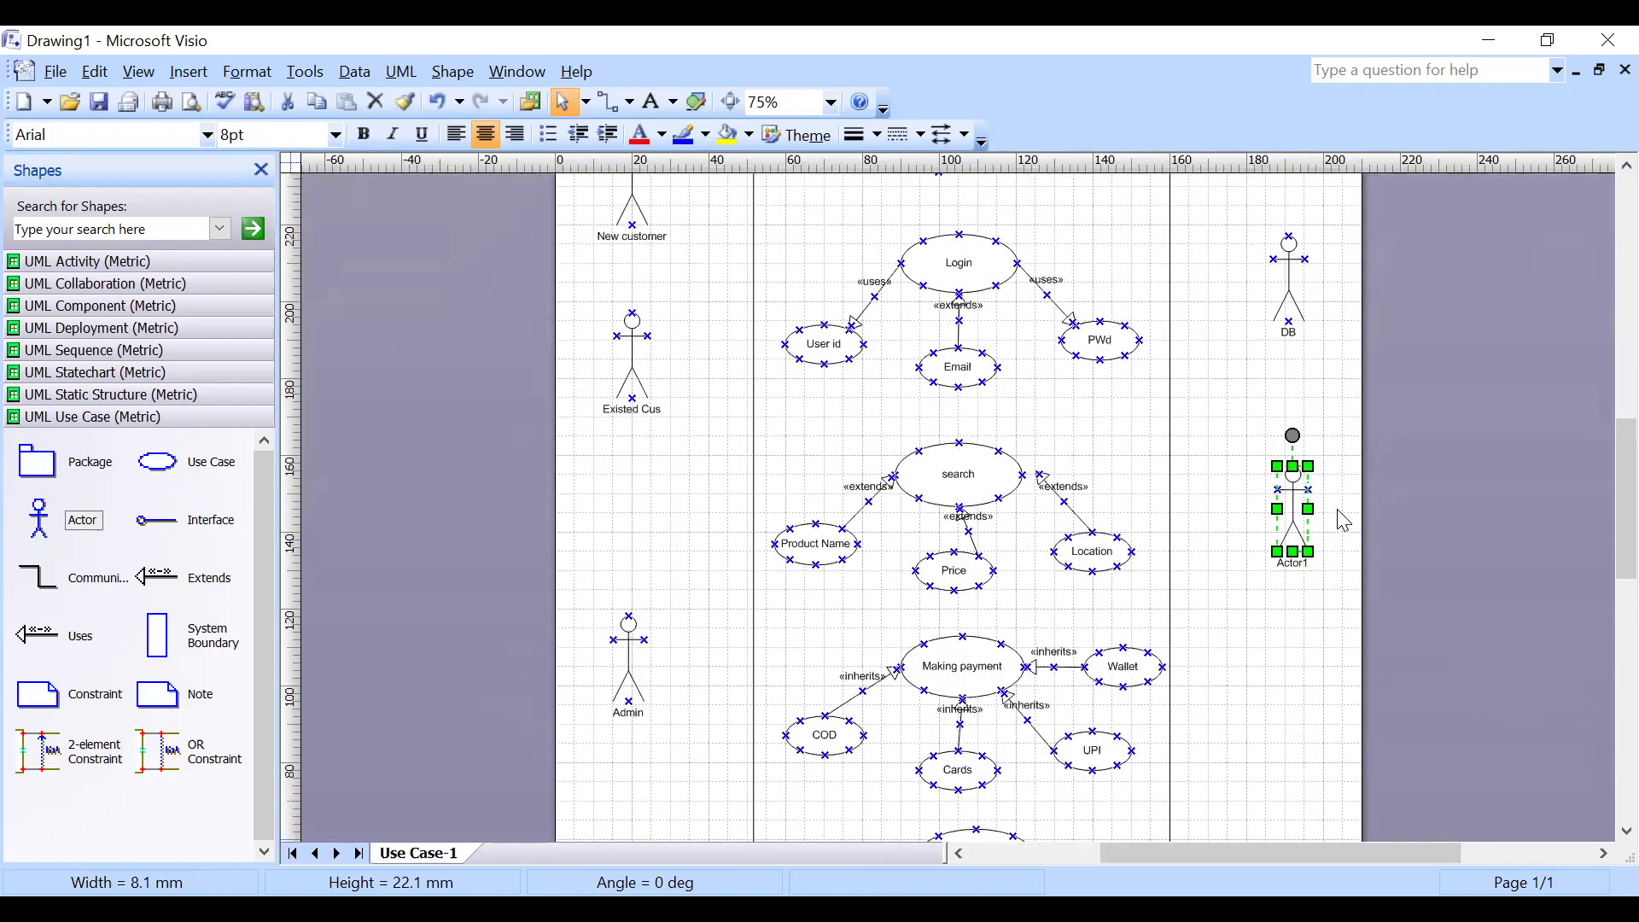
pyautogui.scroll(-1, 1342, 521)
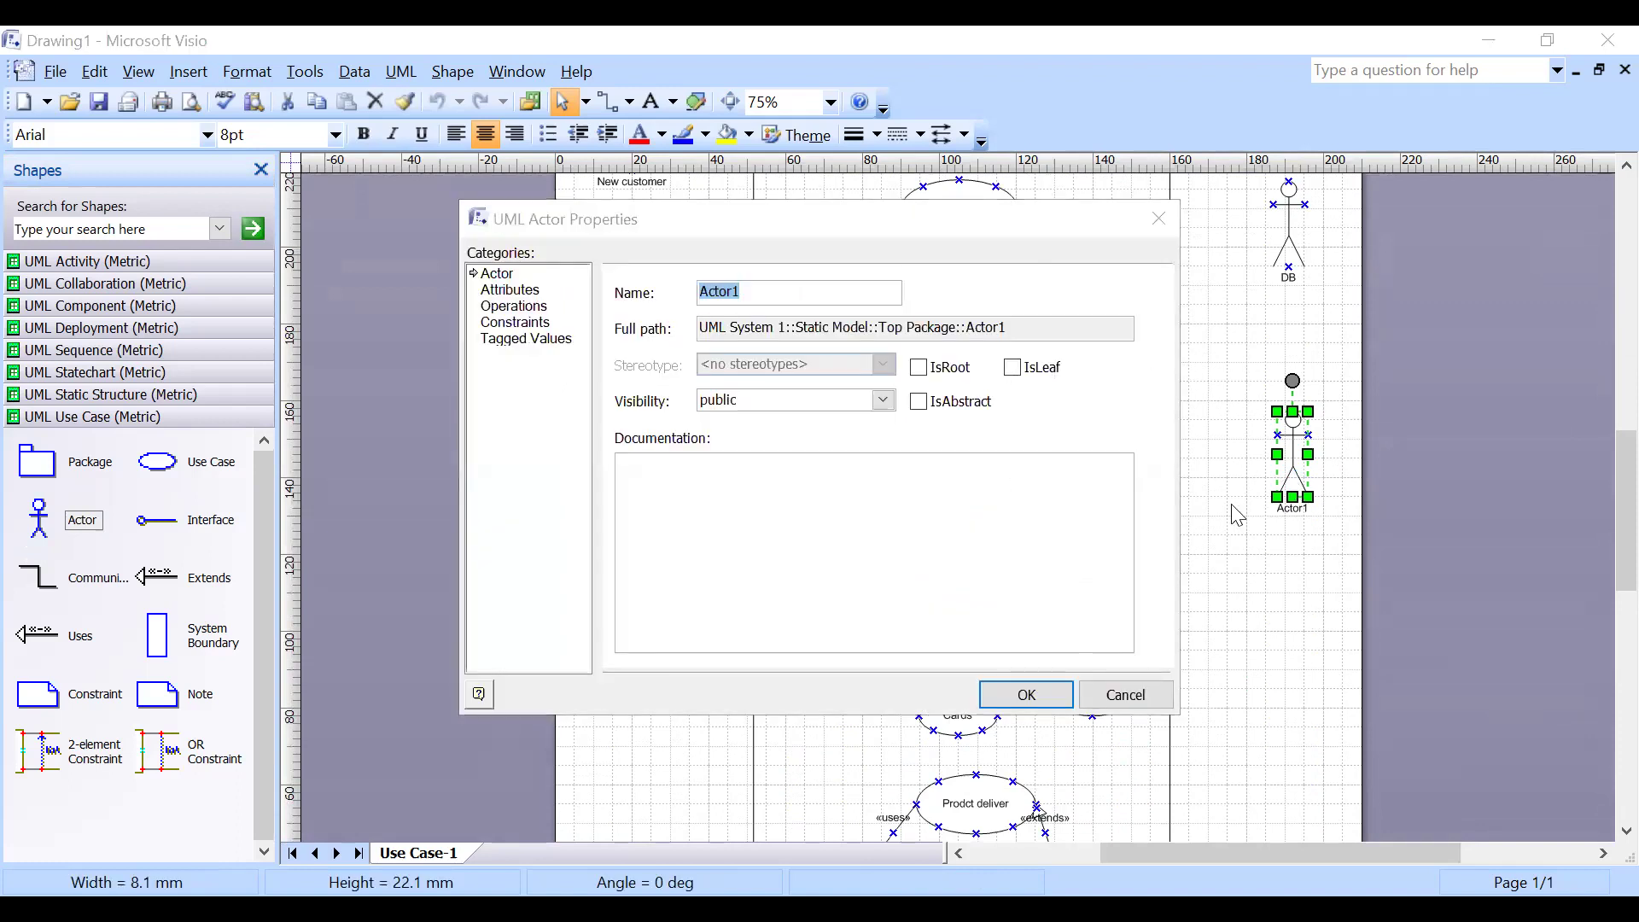
pyautogui.click(1157, 216)
pyautogui.click(1324, 454)
pyautogui.click(1294, 448)
pyautogui.moveTo(1295, 447); pyautogui.dragTo(1291, 467)
# Name the actor below DB FOH.
pyautogui.doubleClick(1291, 467)
pyautogui.write('FOH')
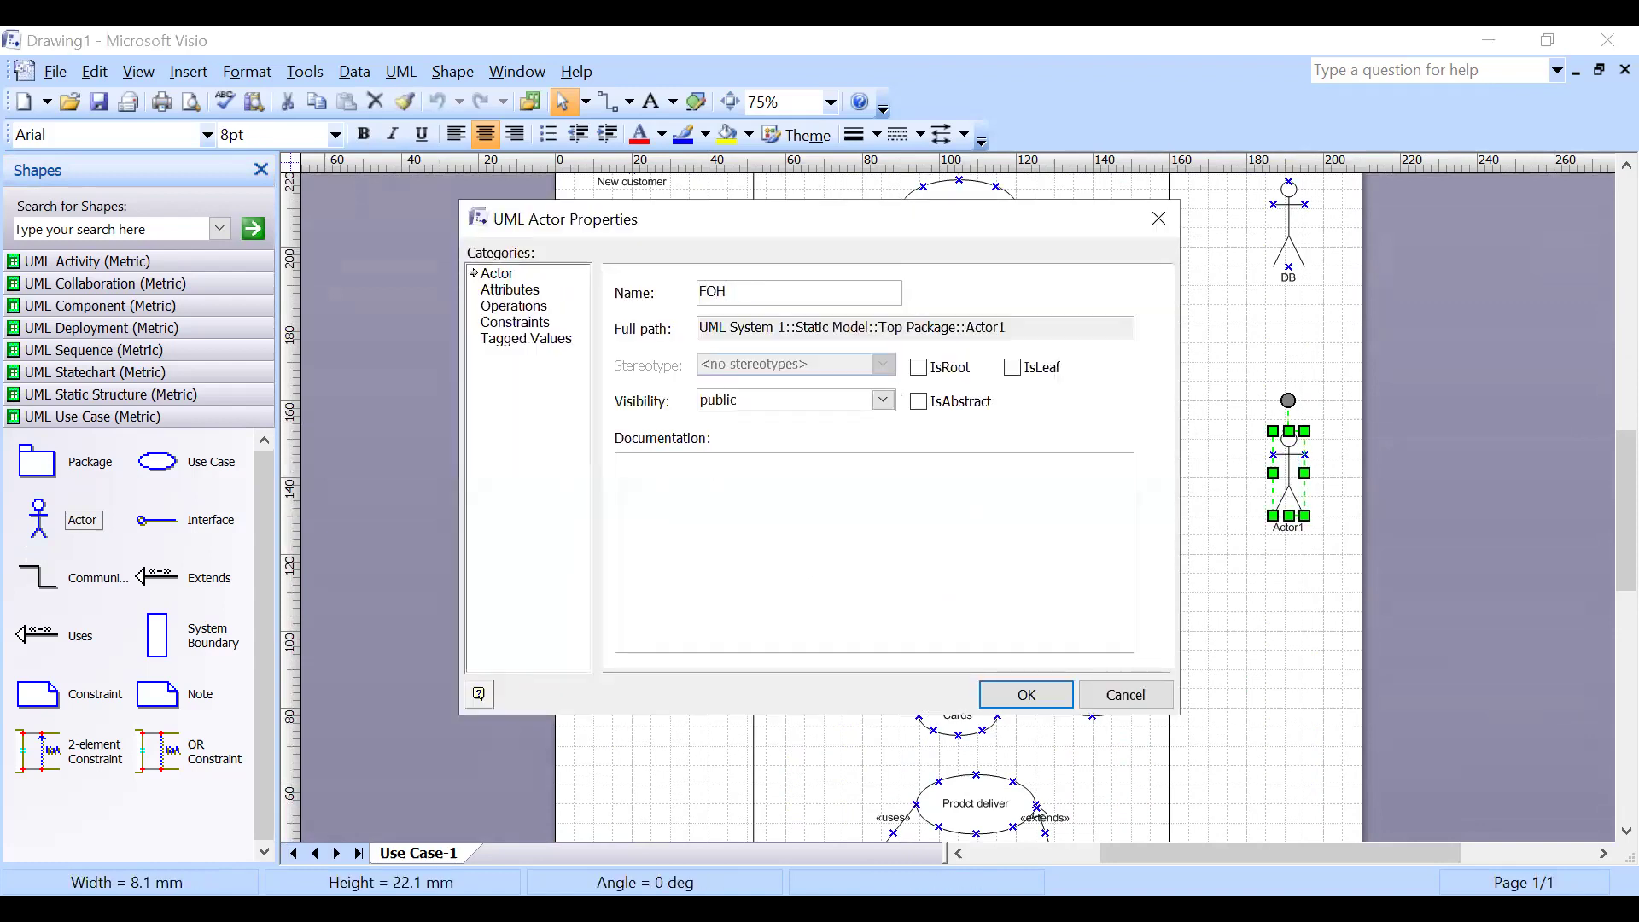
pyautogui.press('Return')
pyautogui.click(1257, 632)
pyautogui.scroll(-1, 1256, 631)
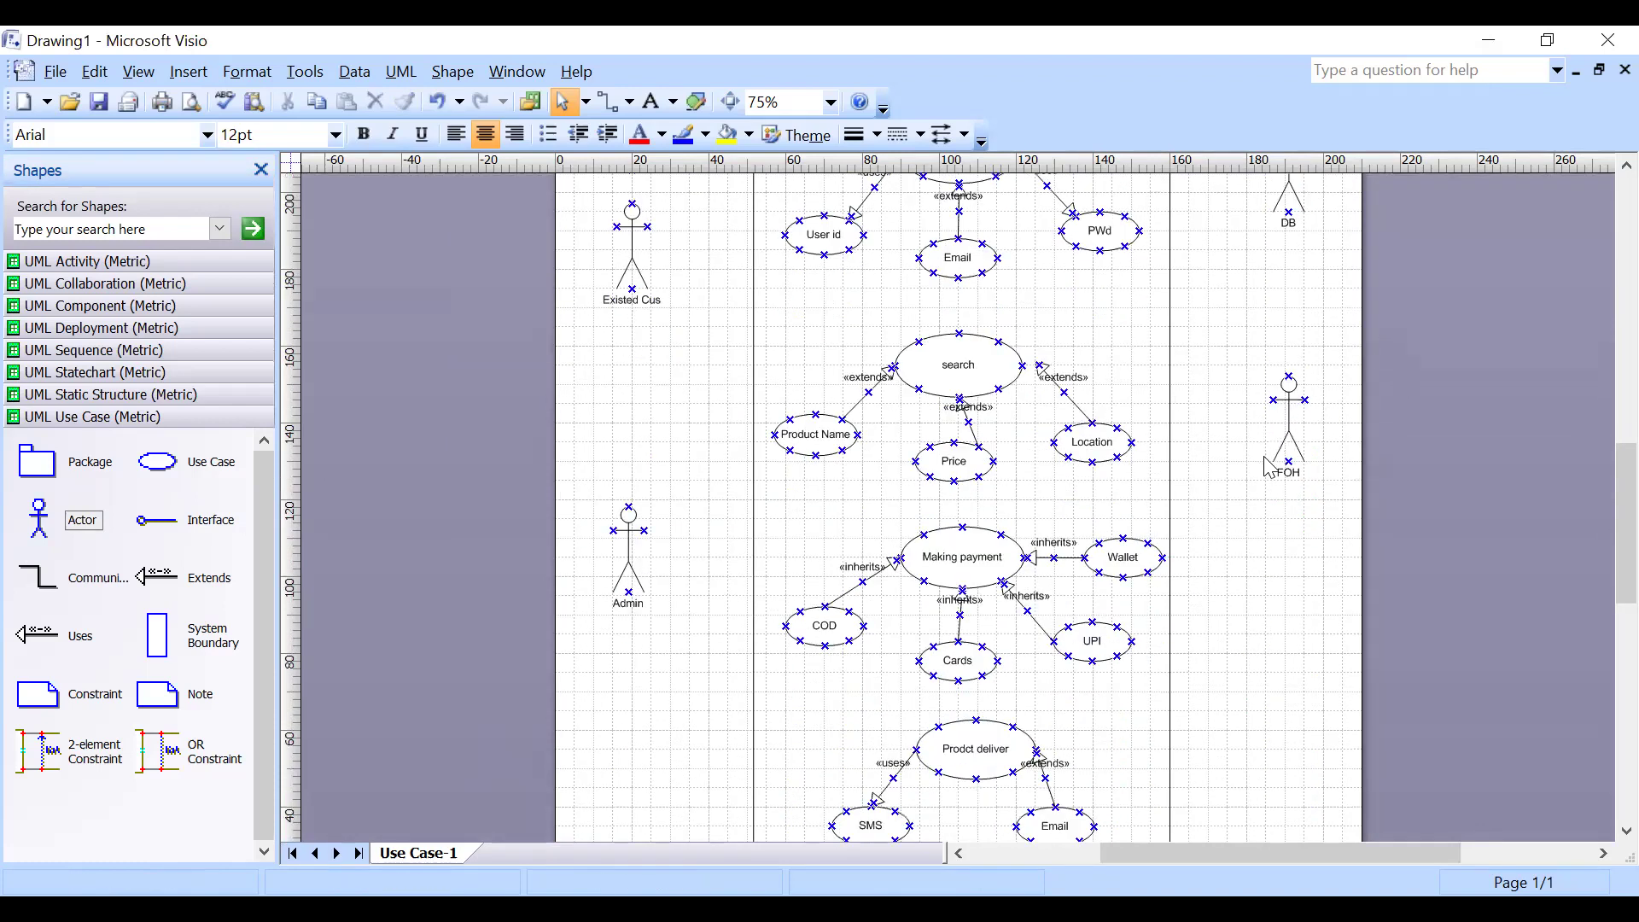
pyautogui.scroll(-3, 1267, 466)
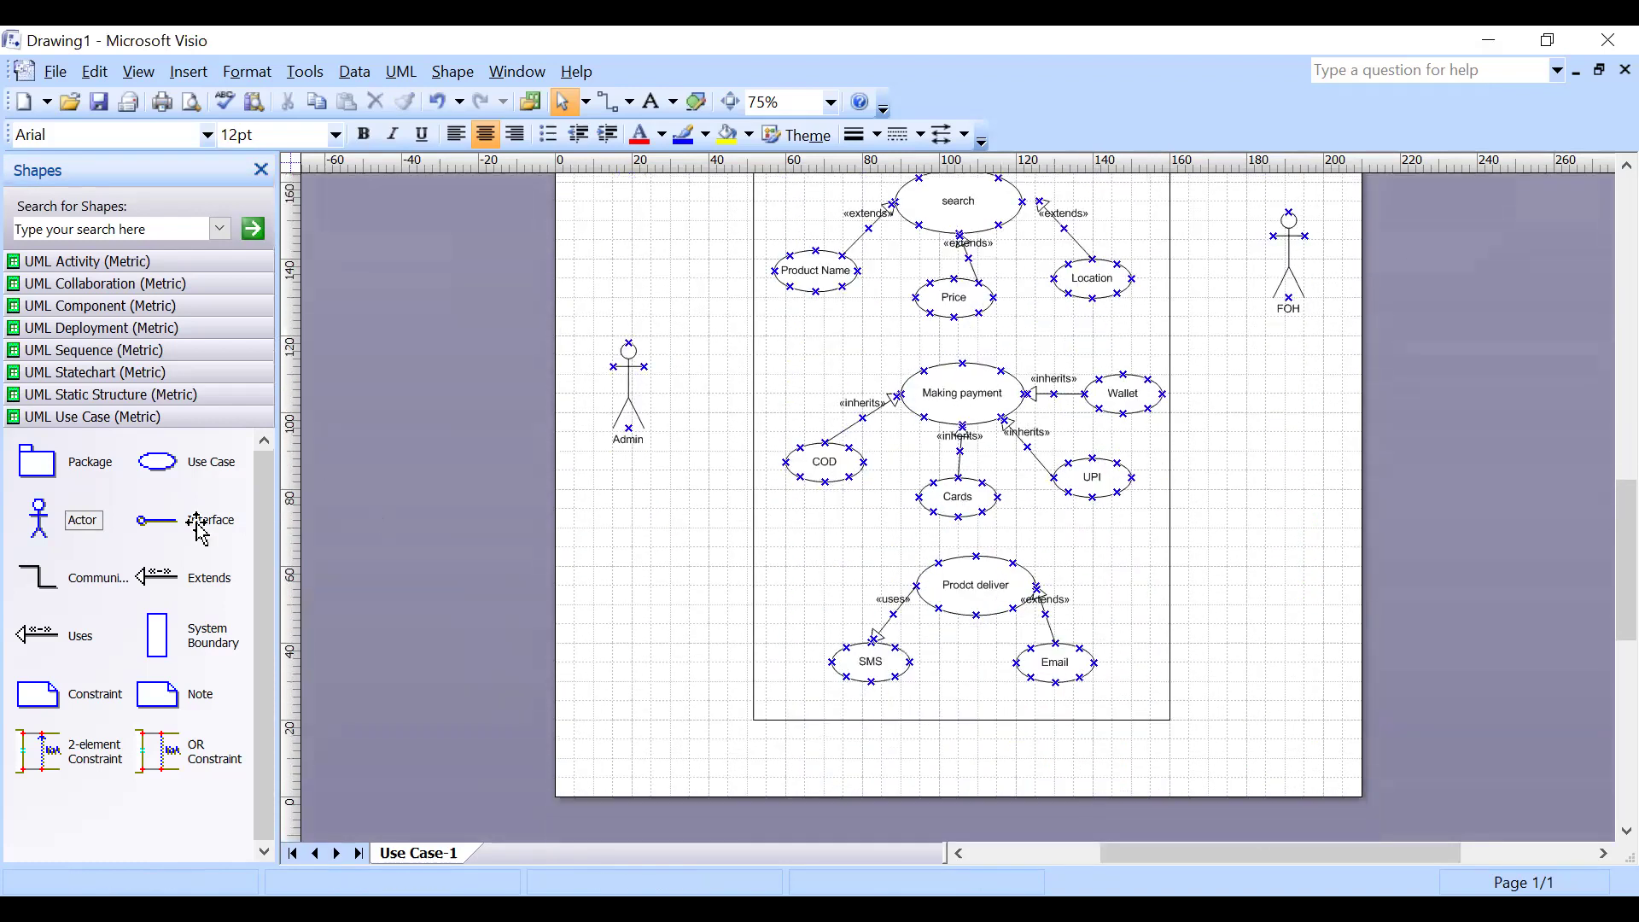
pyautogui.scroll(1, 905, 557)
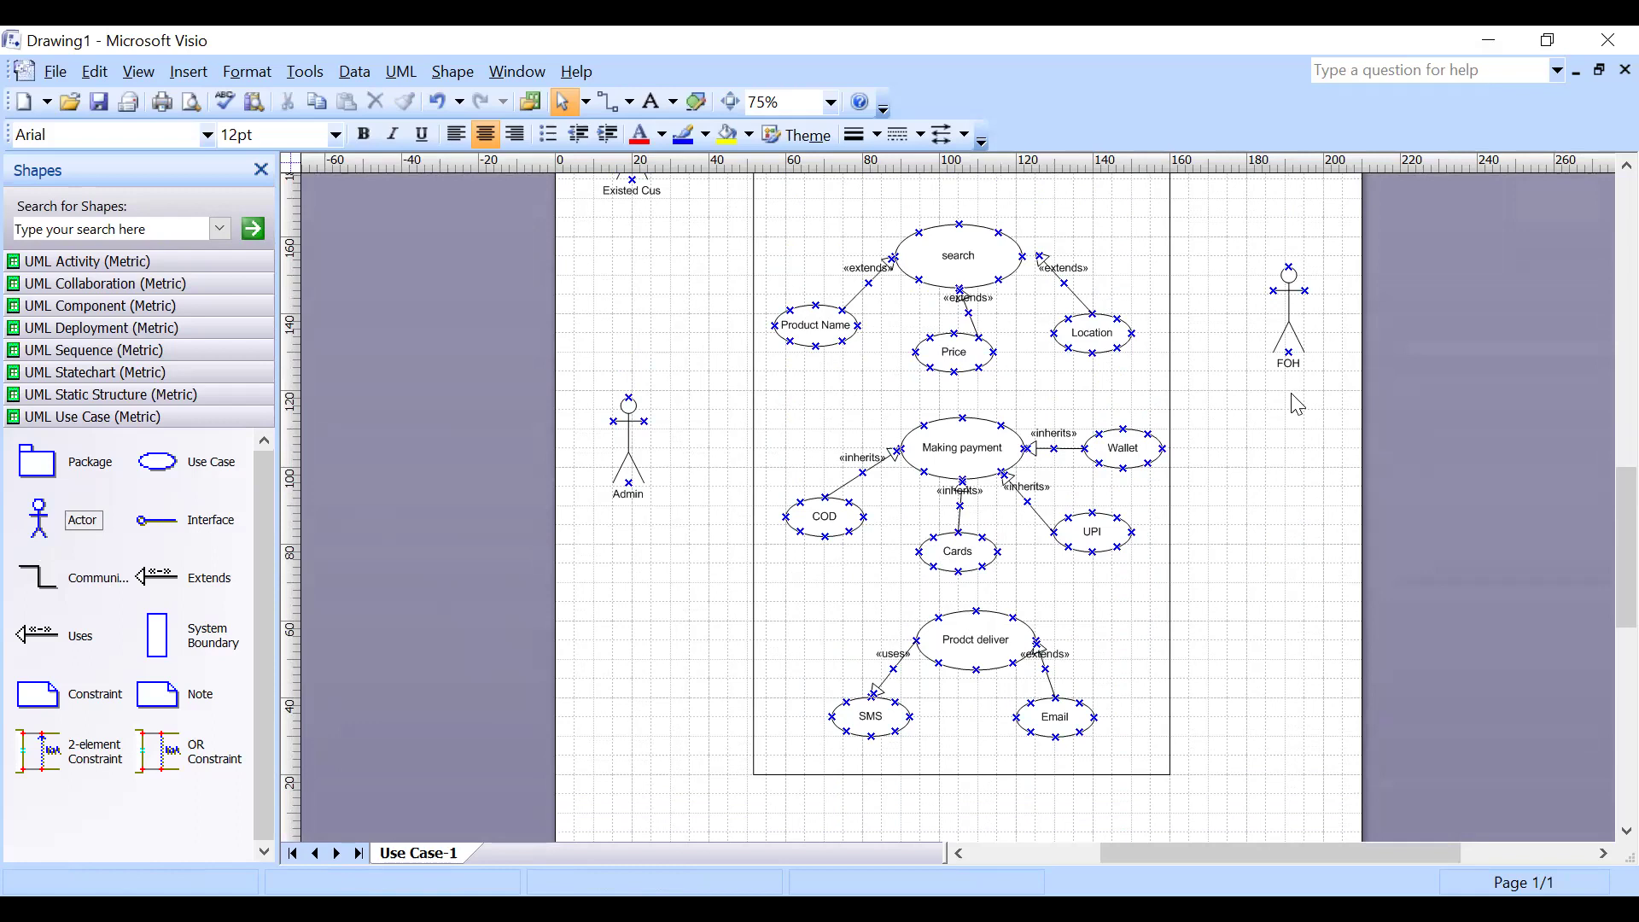
# Add an actor named Delivery to the right of the system boundary, below FOH and beside the Prodct deliver use case.
pyautogui.scroll(1, 1334, 550)
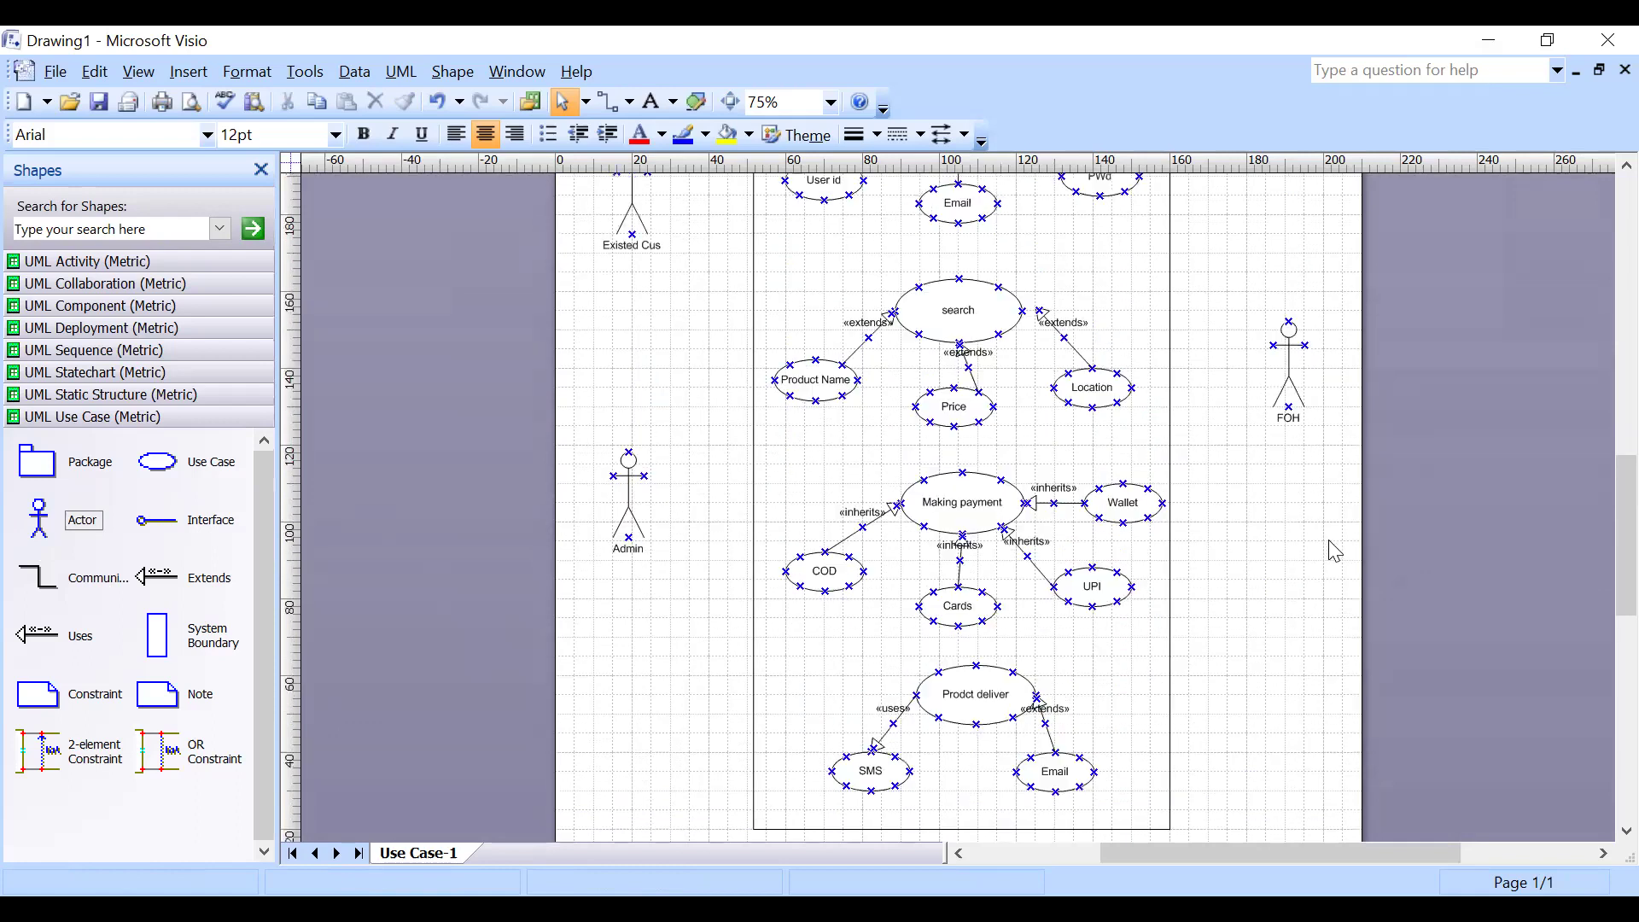
pyautogui.scroll(2, 1327, 546)
pyautogui.scroll(-5, 1322, 521)
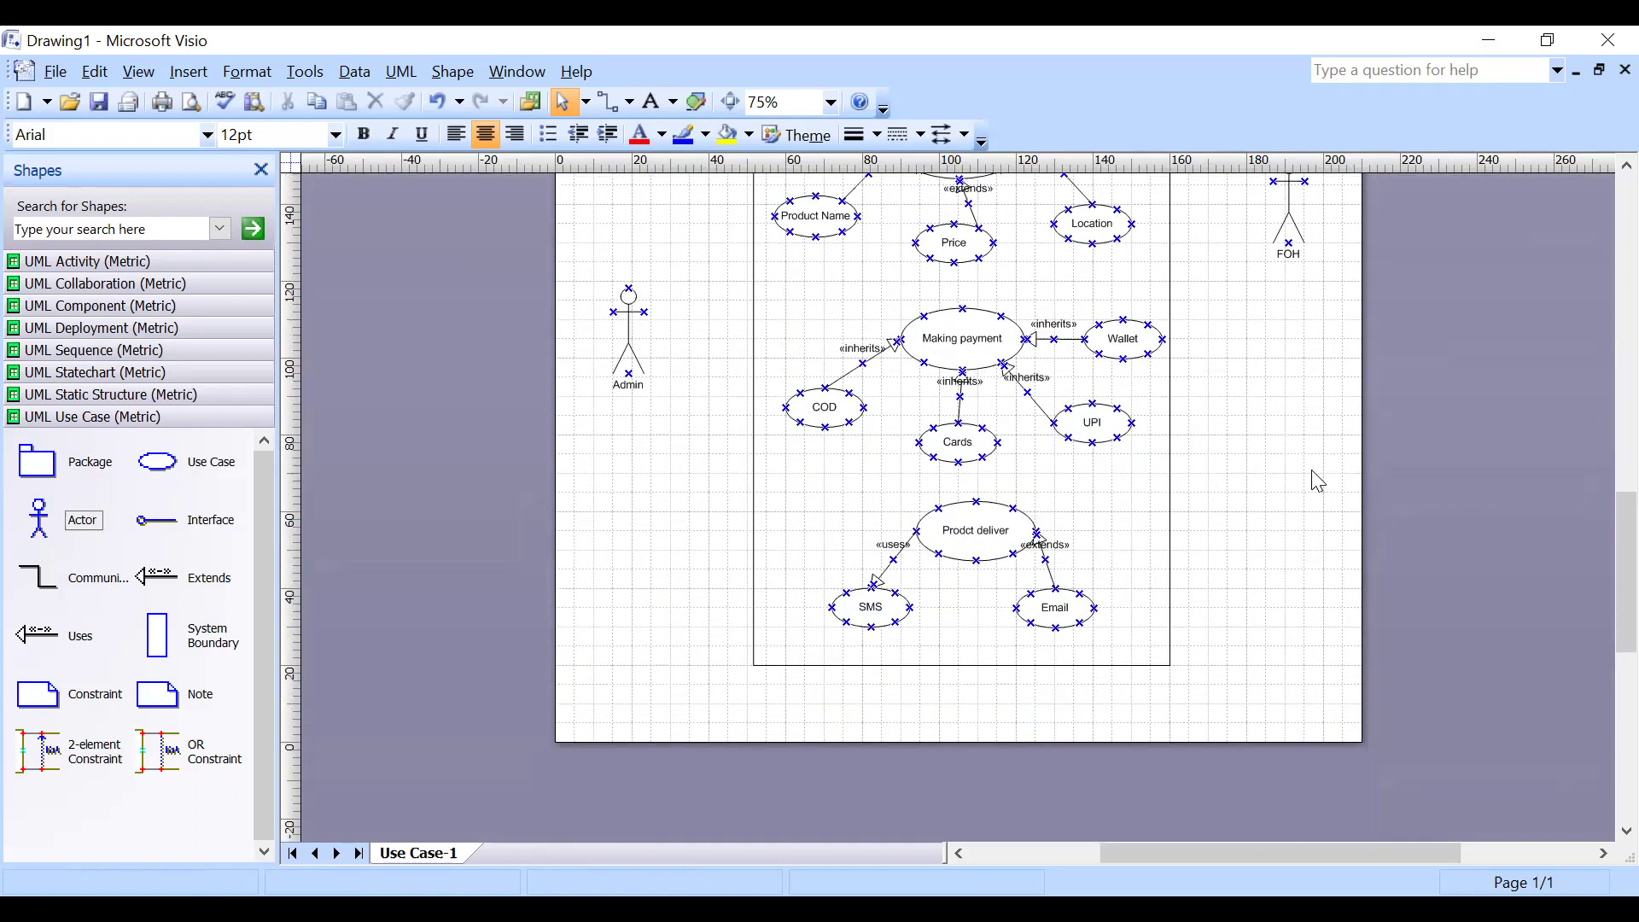
pyautogui.moveTo(258, 573); pyautogui.dragTo(1296, 502)
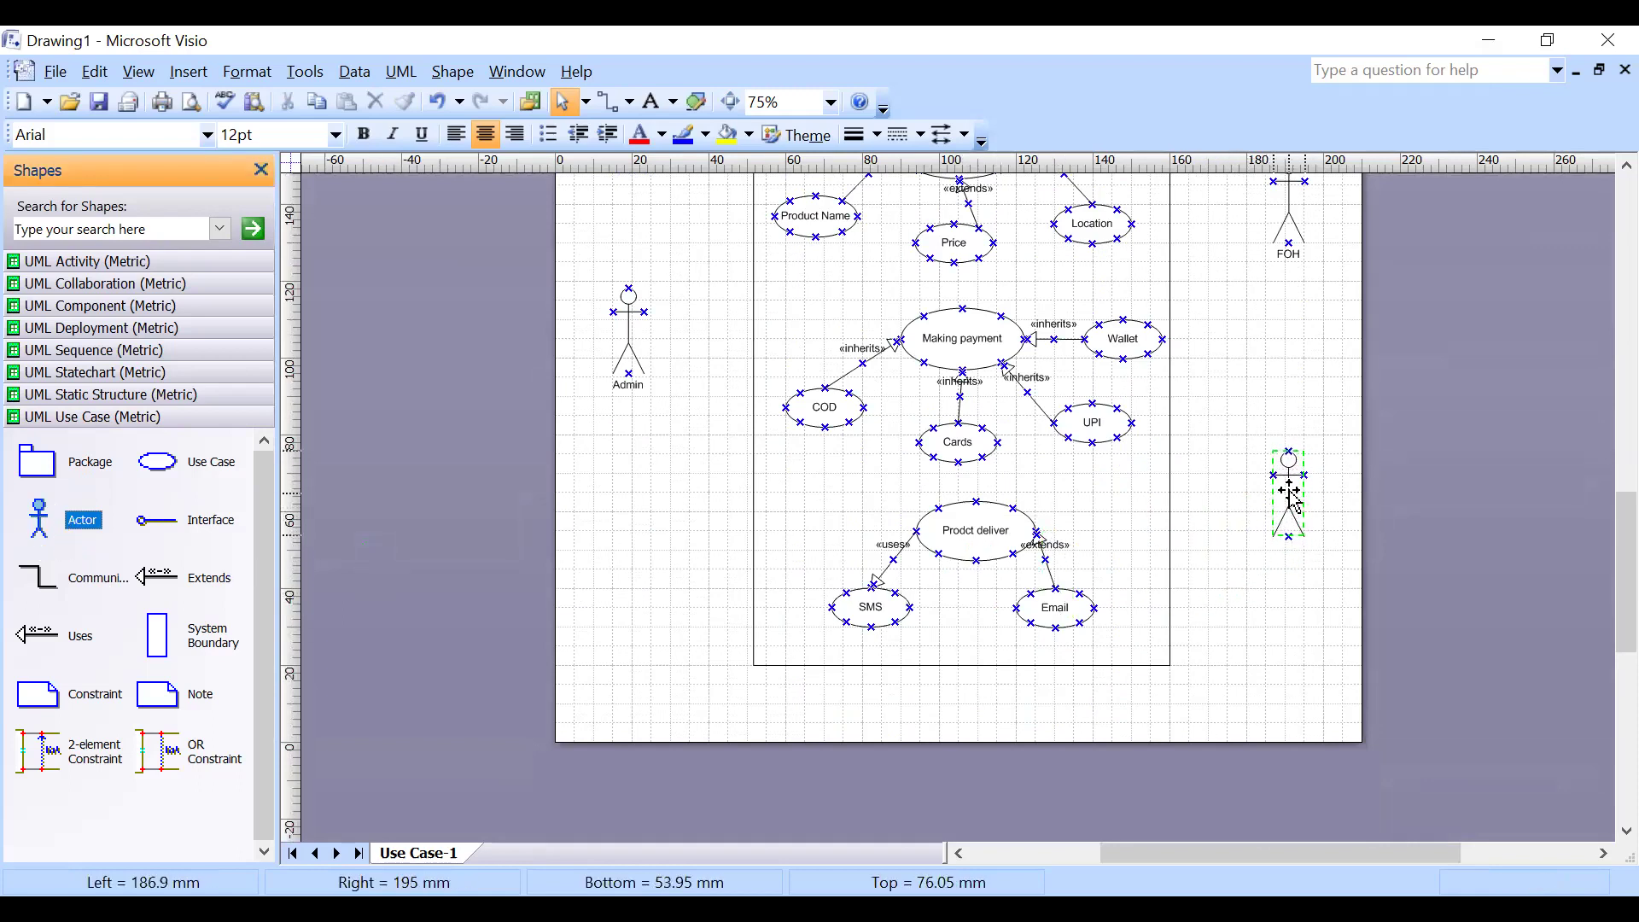
pyautogui.doubleClick(1296, 502)
pyautogui.write('Delivery')
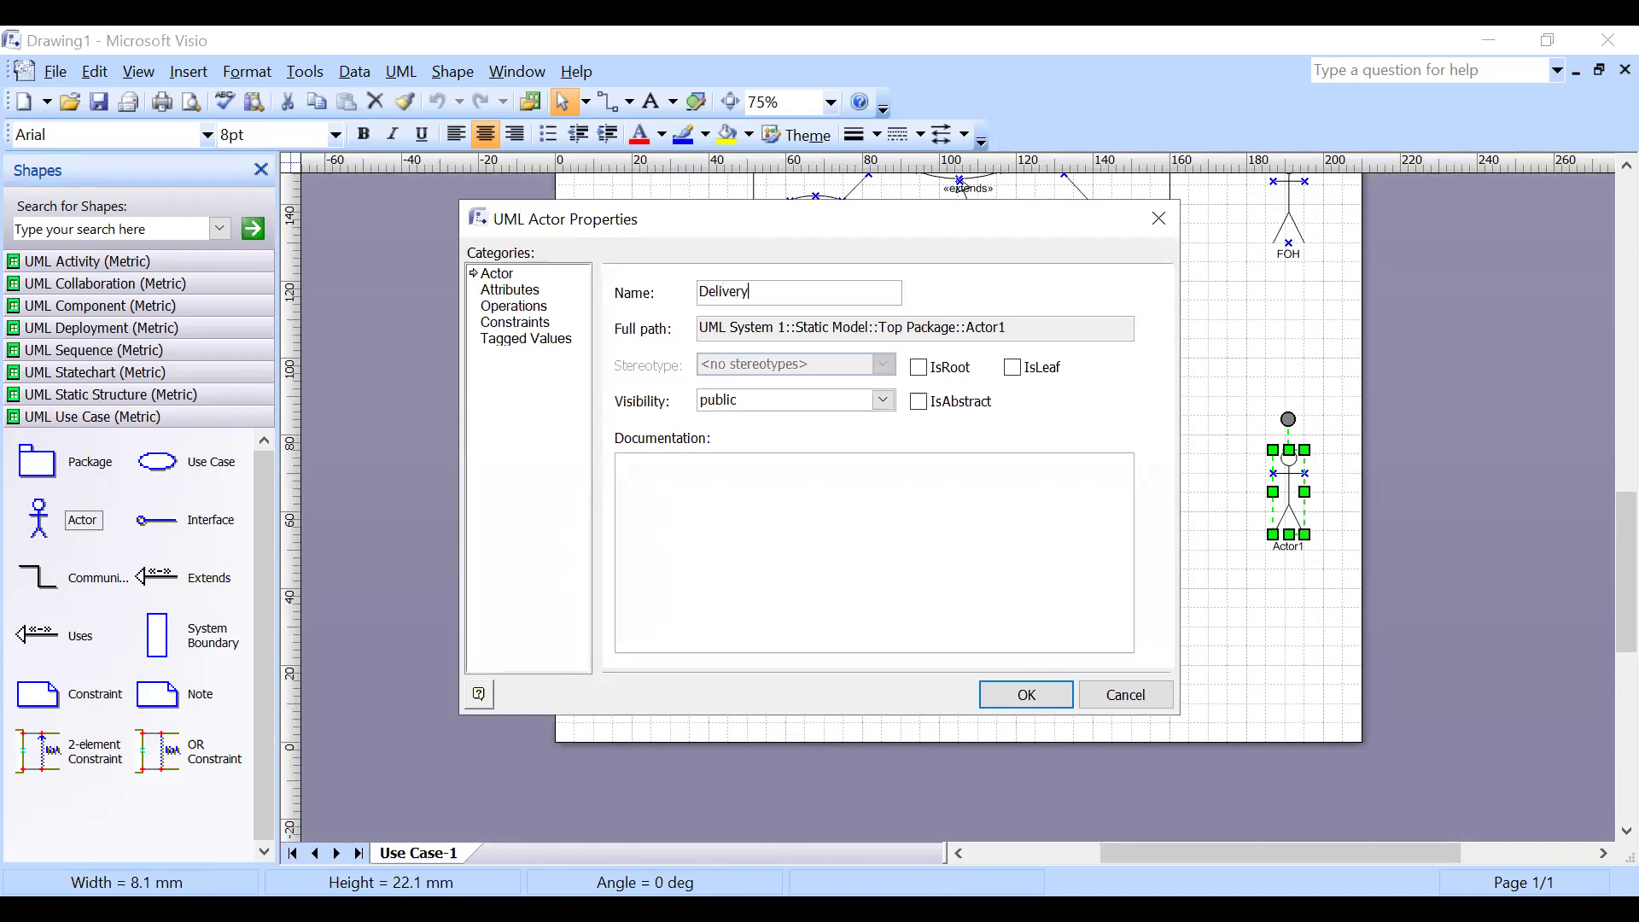
pyautogui.press('Return')
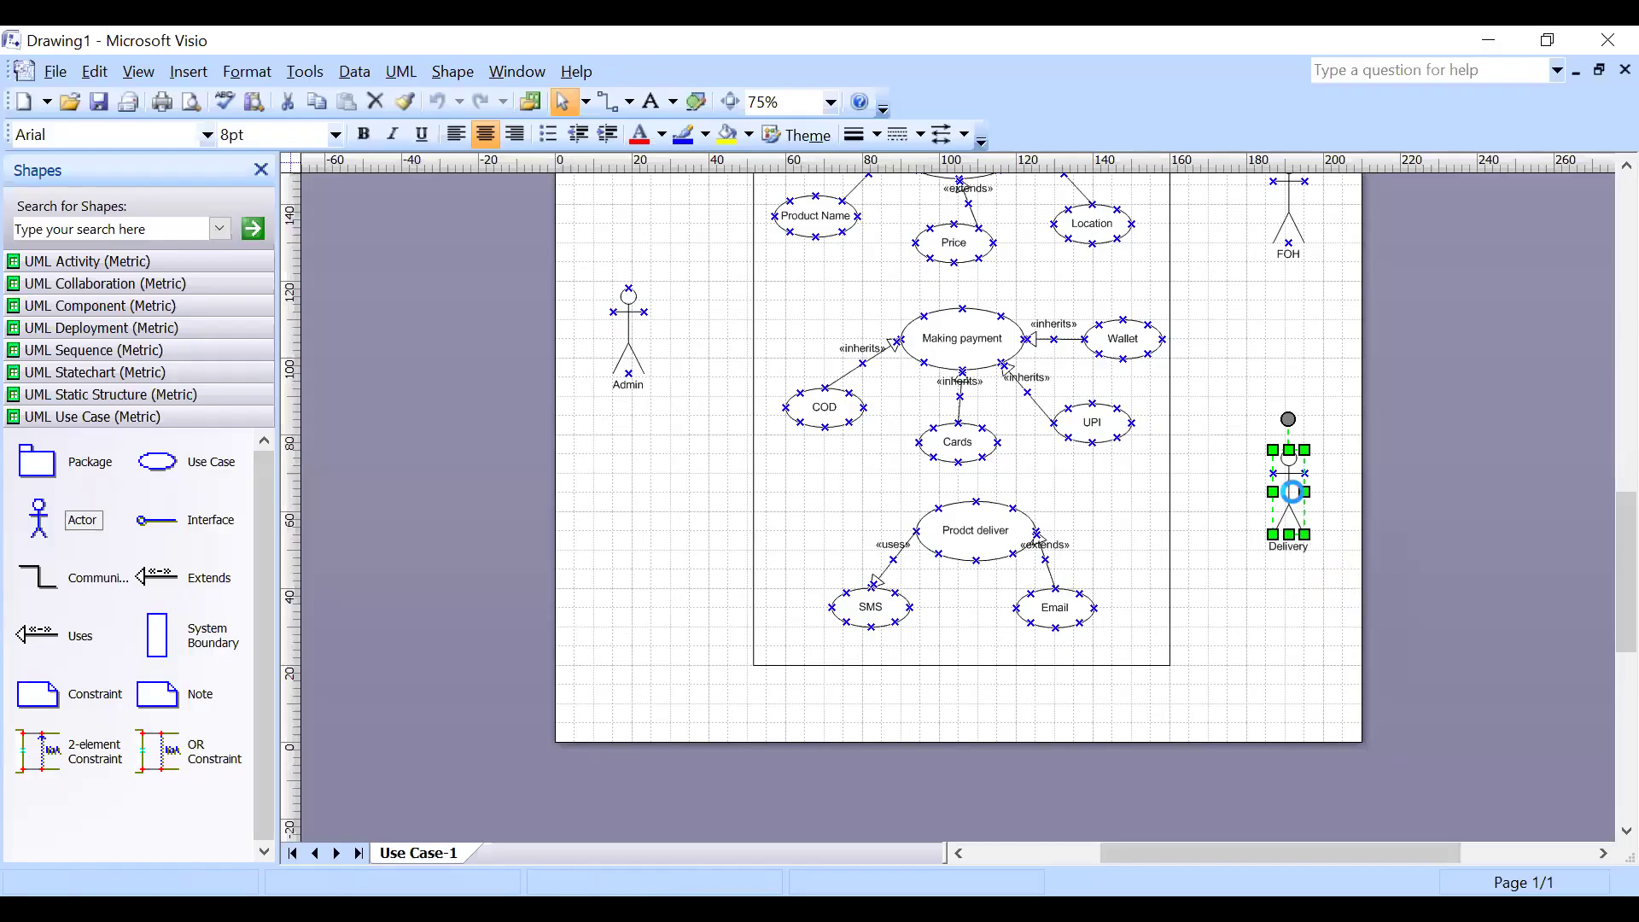
# Rename the Delivery actor as Delivery boy.
pyautogui.doubleClick(1294, 496)
pyautogui.click(777, 293)
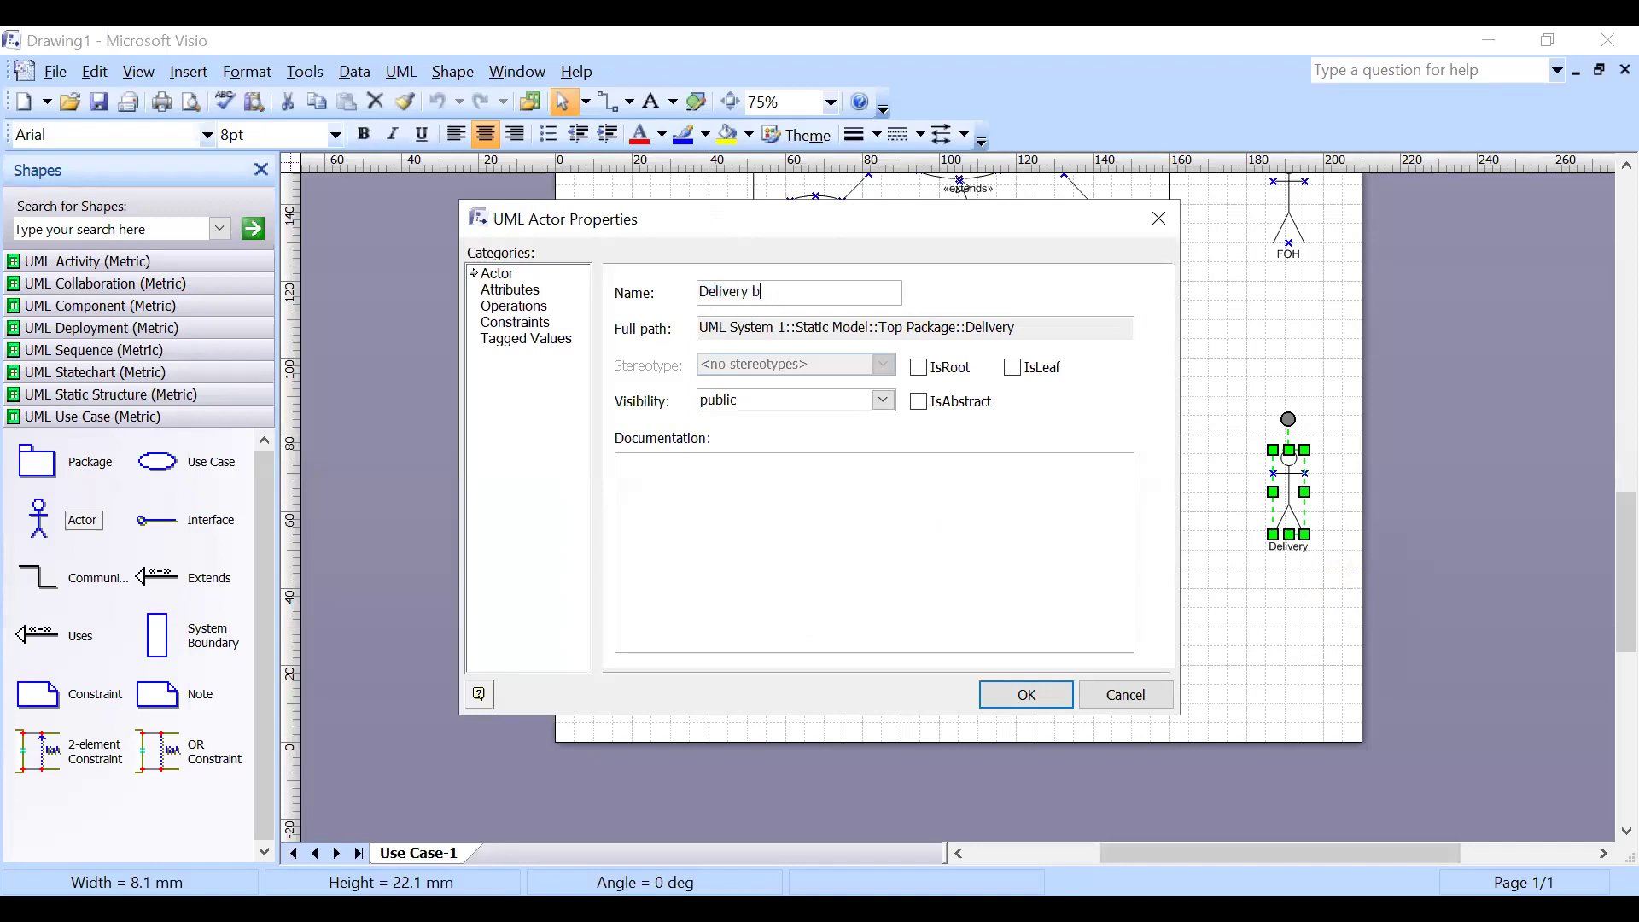
pyautogui.press('Return')
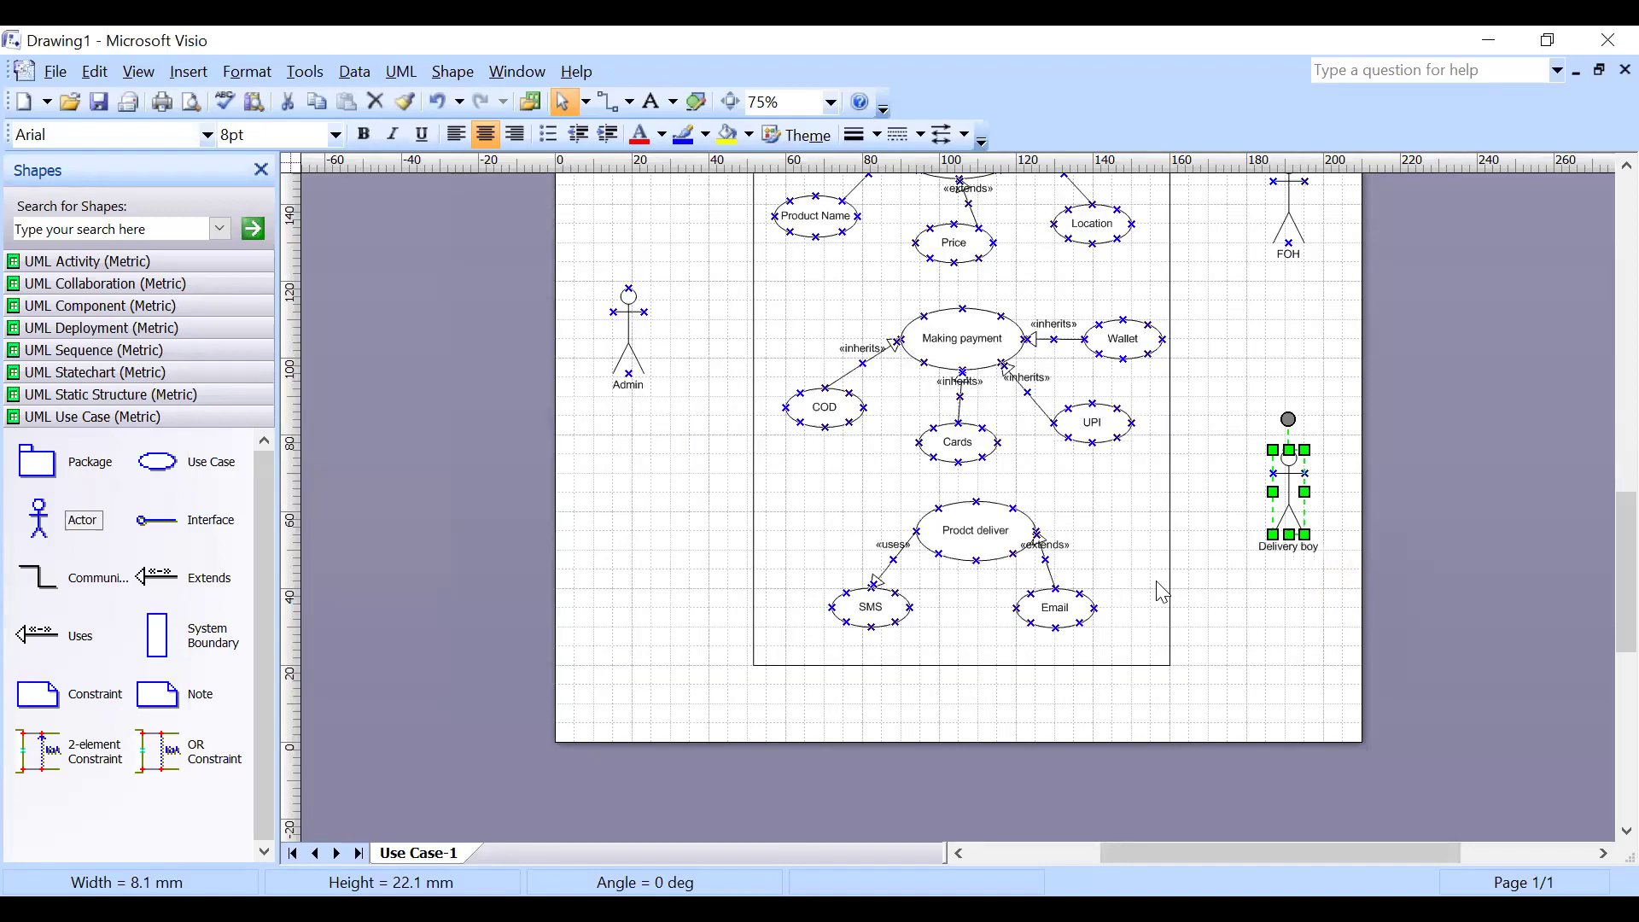
# Connect the New customer actor to the Reg use case with a Communicates line.
pyautogui.scroll(5, 1290, 670)
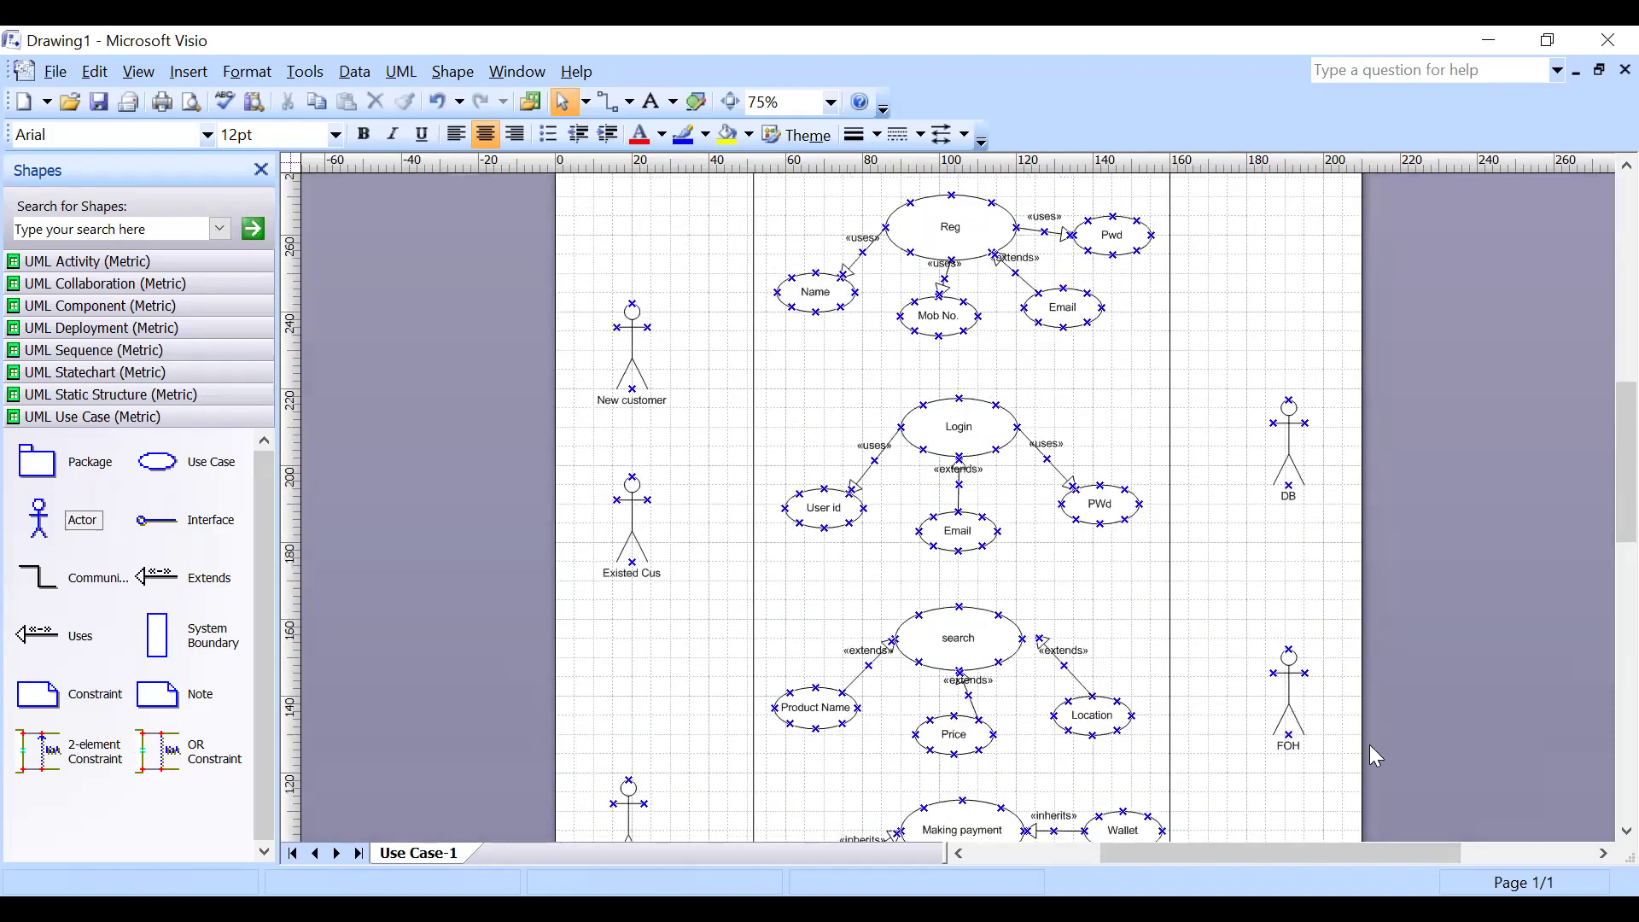
pyautogui.scroll(1, 1370, 744)
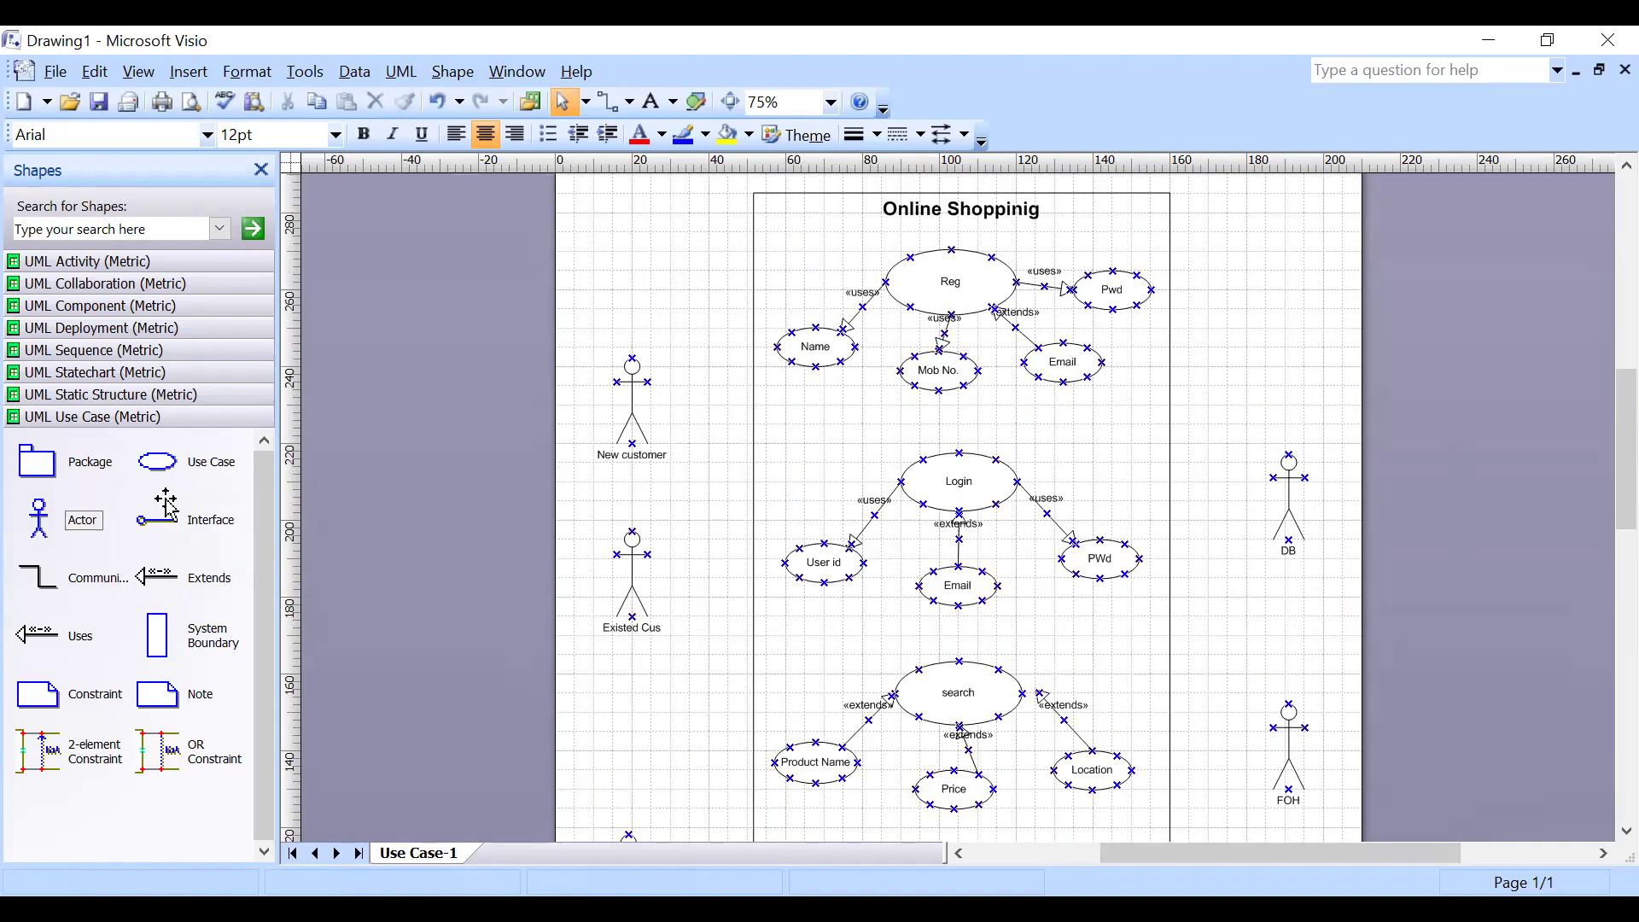
pyautogui.click(48, 595)
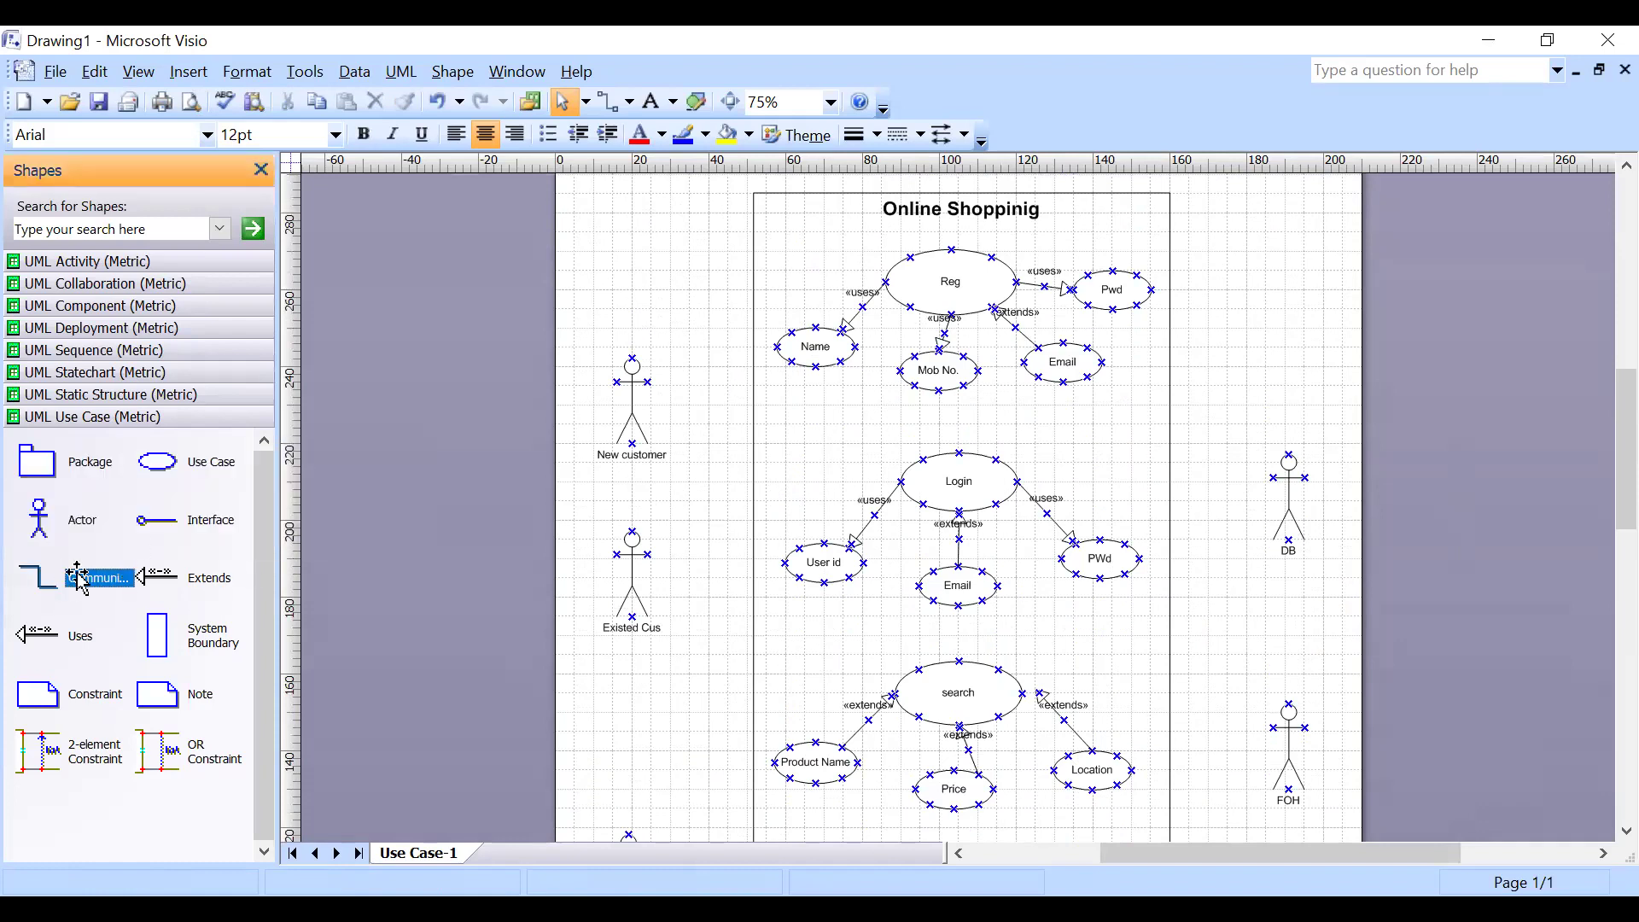
pyautogui.moveTo(47, 588); pyautogui.dragTo(909, 258)
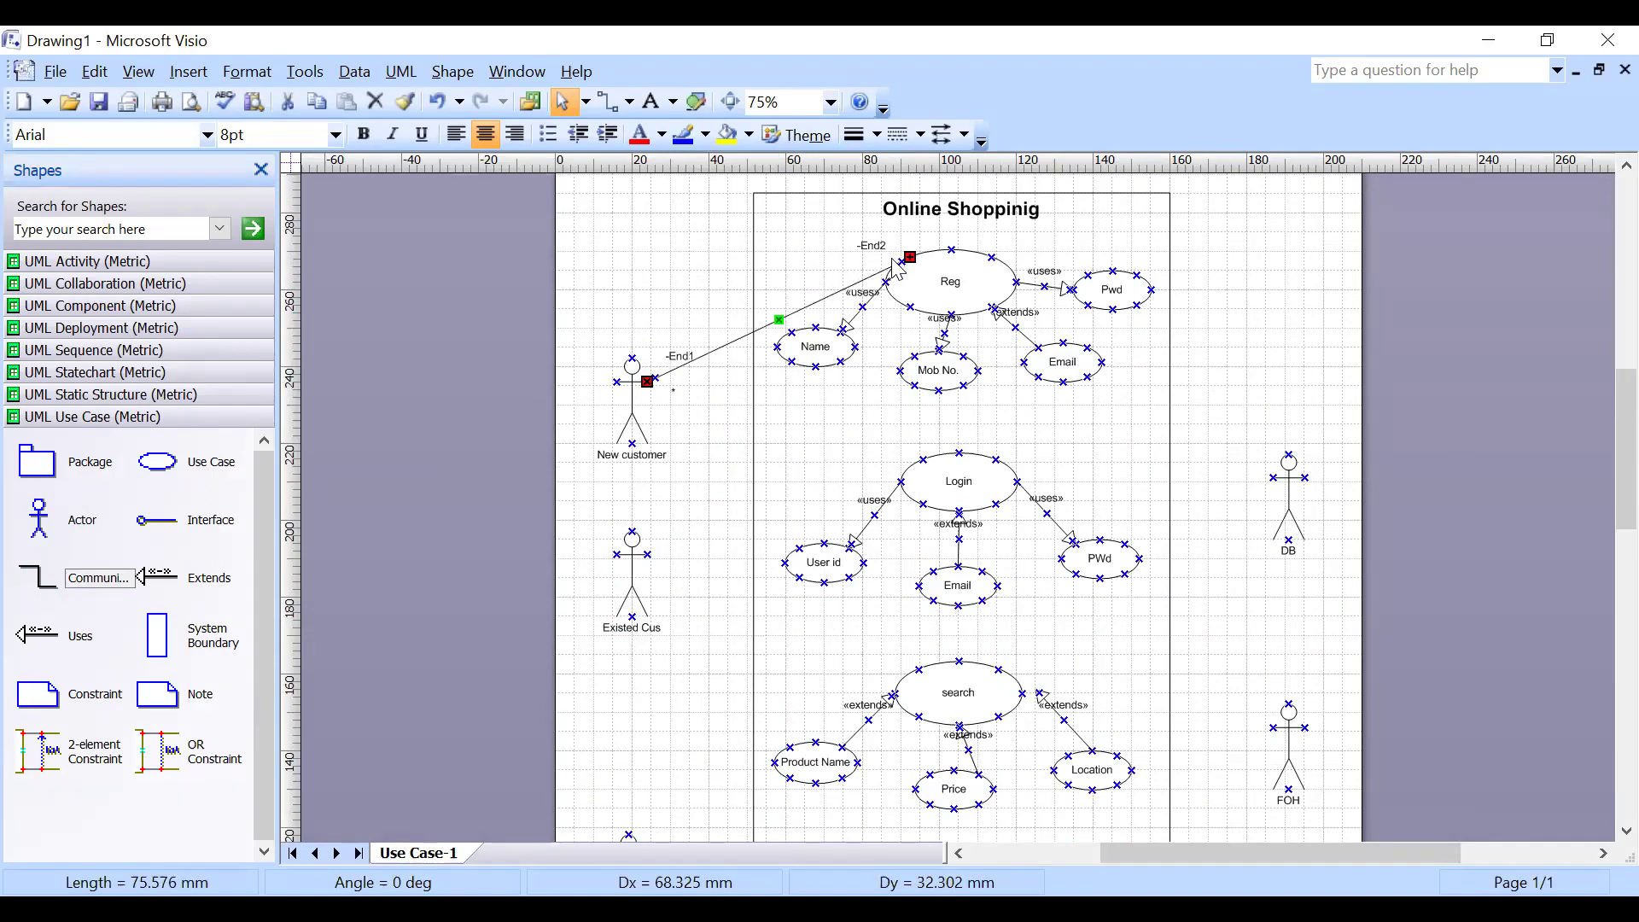
pyautogui.click(841, 458)
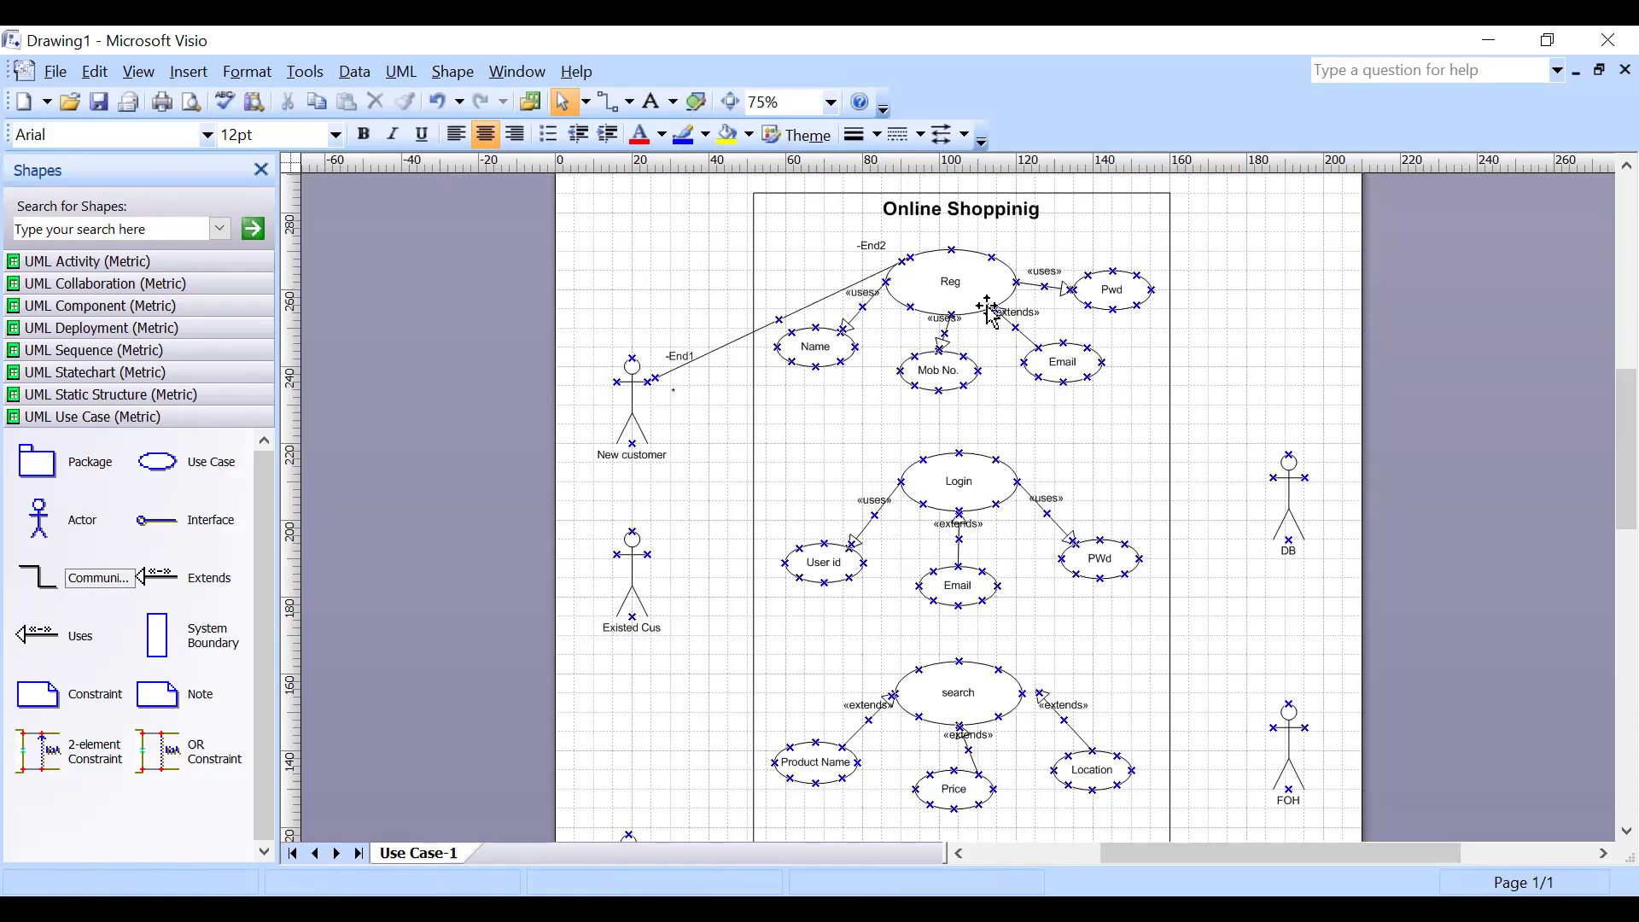
# Connect the New customer actor to the Login use case with a Communicates line.
pyautogui.scroll(-1, 986, 312)
pyautogui.scroll(1, 982, 313)
pyautogui.scroll(-1, 977, 315)
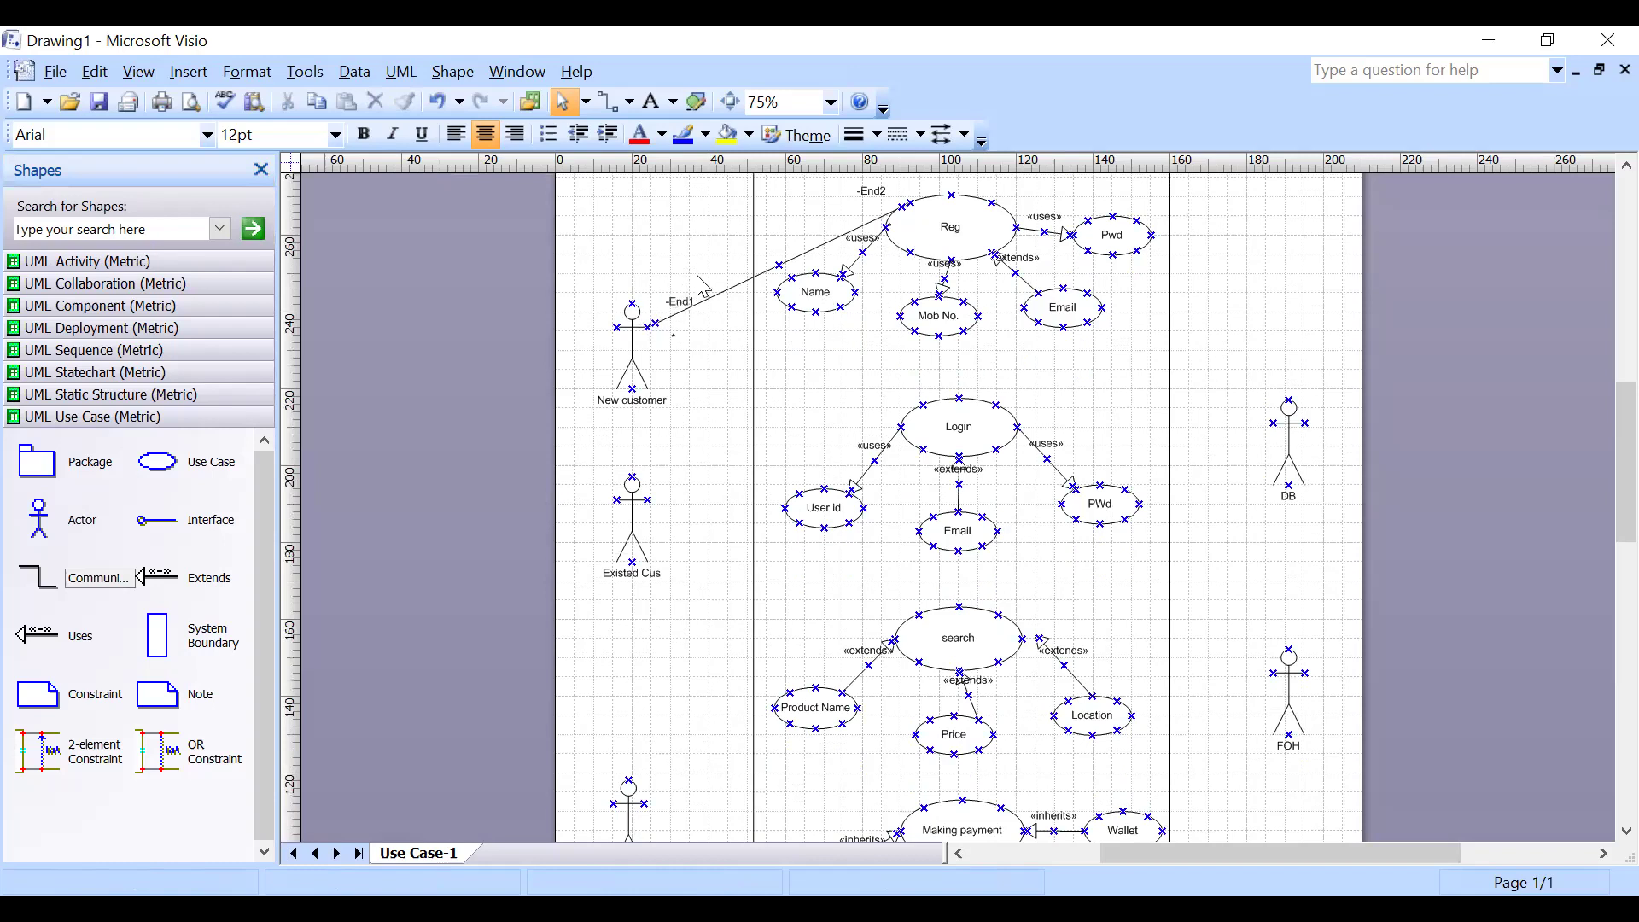
pyautogui.moveTo(588, 293); pyautogui.dragTo(716, 445)
pyautogui.click(699, 388)
pyautogui.scroll(-2, 736, 325)
pyautogui.scroll(1, 736, 325)
pyautogui.moveTo(38, 579); pyautogui.dragTo(922, 350)
pyautogui.scroll(1, 736, 502)
# Connect the New customer actor to the search use case with a Communicates line.
pyautogui.scroll(-3, 736, 502)
pyautogui.moveTo(34, 579); pyautogui.dragTo(753, 346)
pyautogui.moveTo(811, 406); pyautogui.dragTo(892, 427)
pyautogui.scroll(2, 850, 510)
pyautogui.moveTo(858, 496); pyautogui.dragTo(655, 274)
# Connect the New customer actor to the Making payment use case with a Communicates line.
pyautogui.moveTo(41, 578); pyautogui.dragTo(696, 320)
pyautogui.scroll(-2, 739, 464)
pyautogui.moveTo(717, 226); pyautogui.dragTo(923, 645)
pyautogui.scroll(-1, 539, 531)
# Connect the New customer actor to the Prodct deliver use case with a Communicates line.
pyautogui.scroll(2, 540, 531)
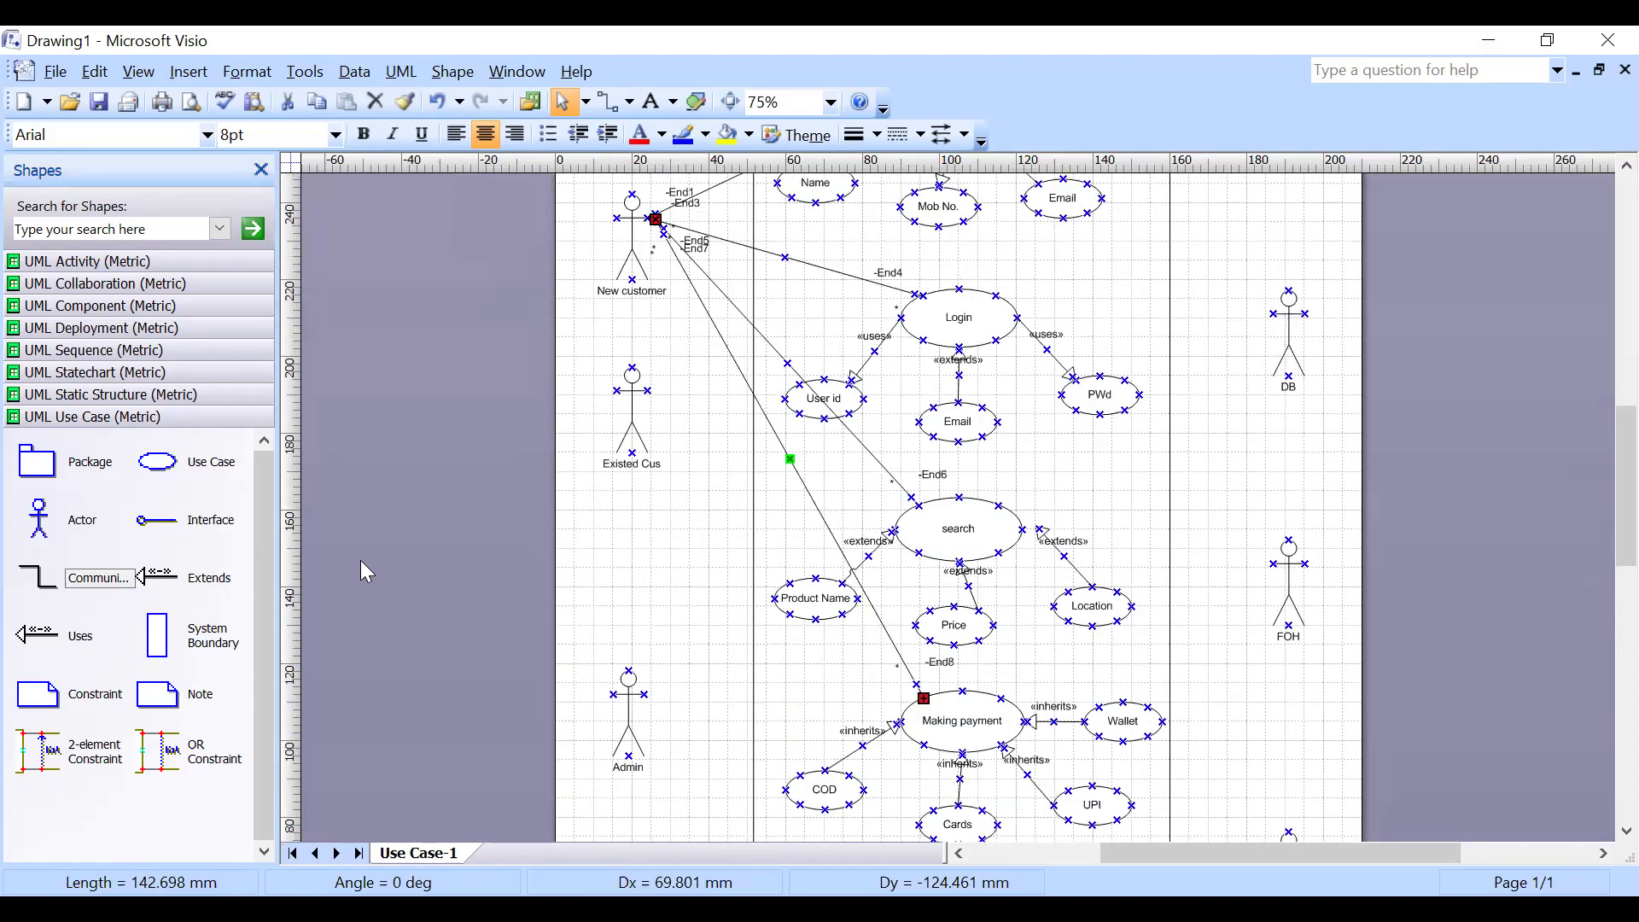
pyautogui.moveTo(41, 579); pyautogui.dragTo(938, 563)
pyautogui.scroll(-3, 732, 555)
pyautogui.click(1224, 674)
pyautogui.scroll(3, 1227, 674)
pyautogui.scroll(4, 1230, 675)
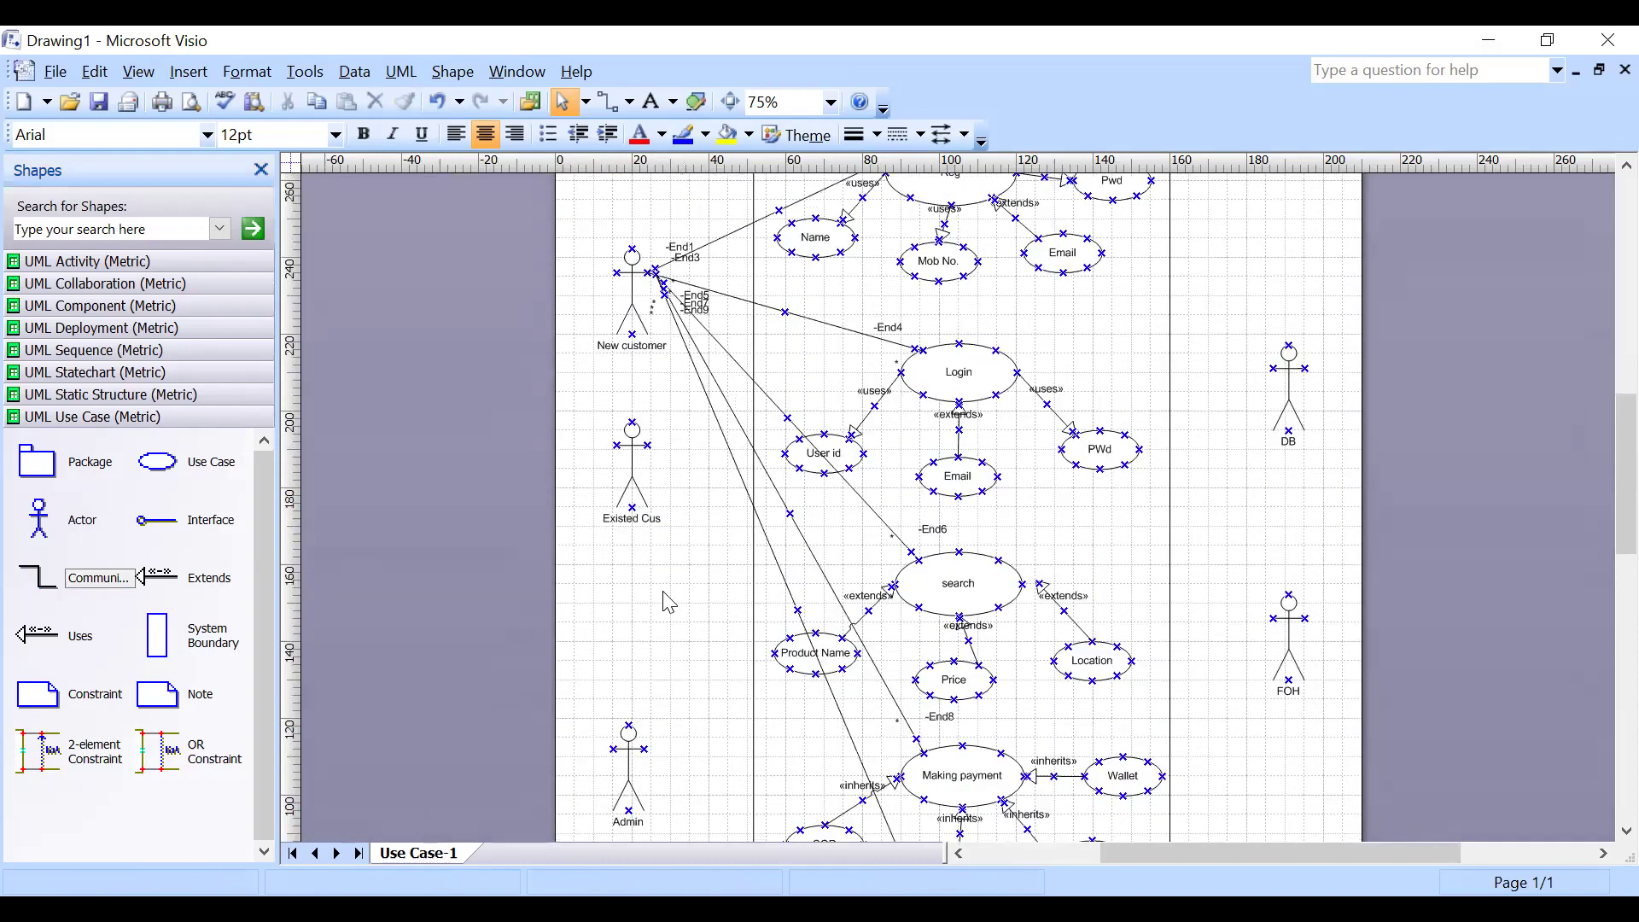
# Move the Existed Cus actor slightly down to widen the gap below New customer.
pyautogui.scroll(1, 669, 603)
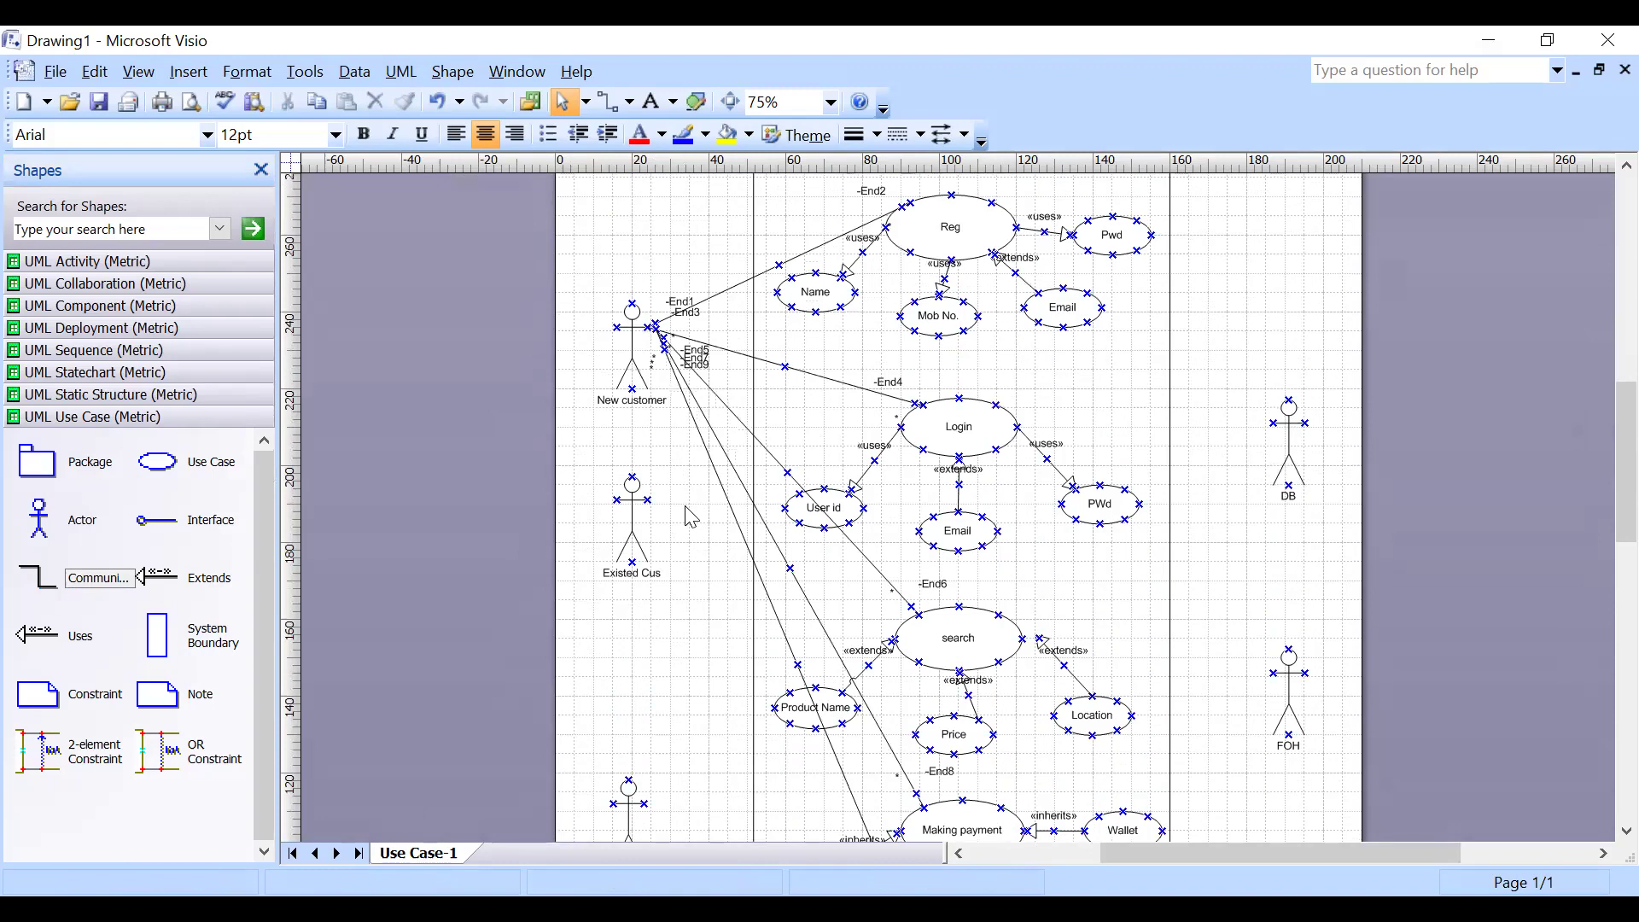
pyautogui.moveTo(583, 274); pyautogui.dragTo(699, 631)
pyautogui.press('Escape')
pyautogui.scroll(-2, 969, 425)
pyautogui.scroll(2, 986, 433)
pyautogui.click(636, 517)
pyautogui.moveTo(637, 517); pyautogui.dragTo(639, 542)
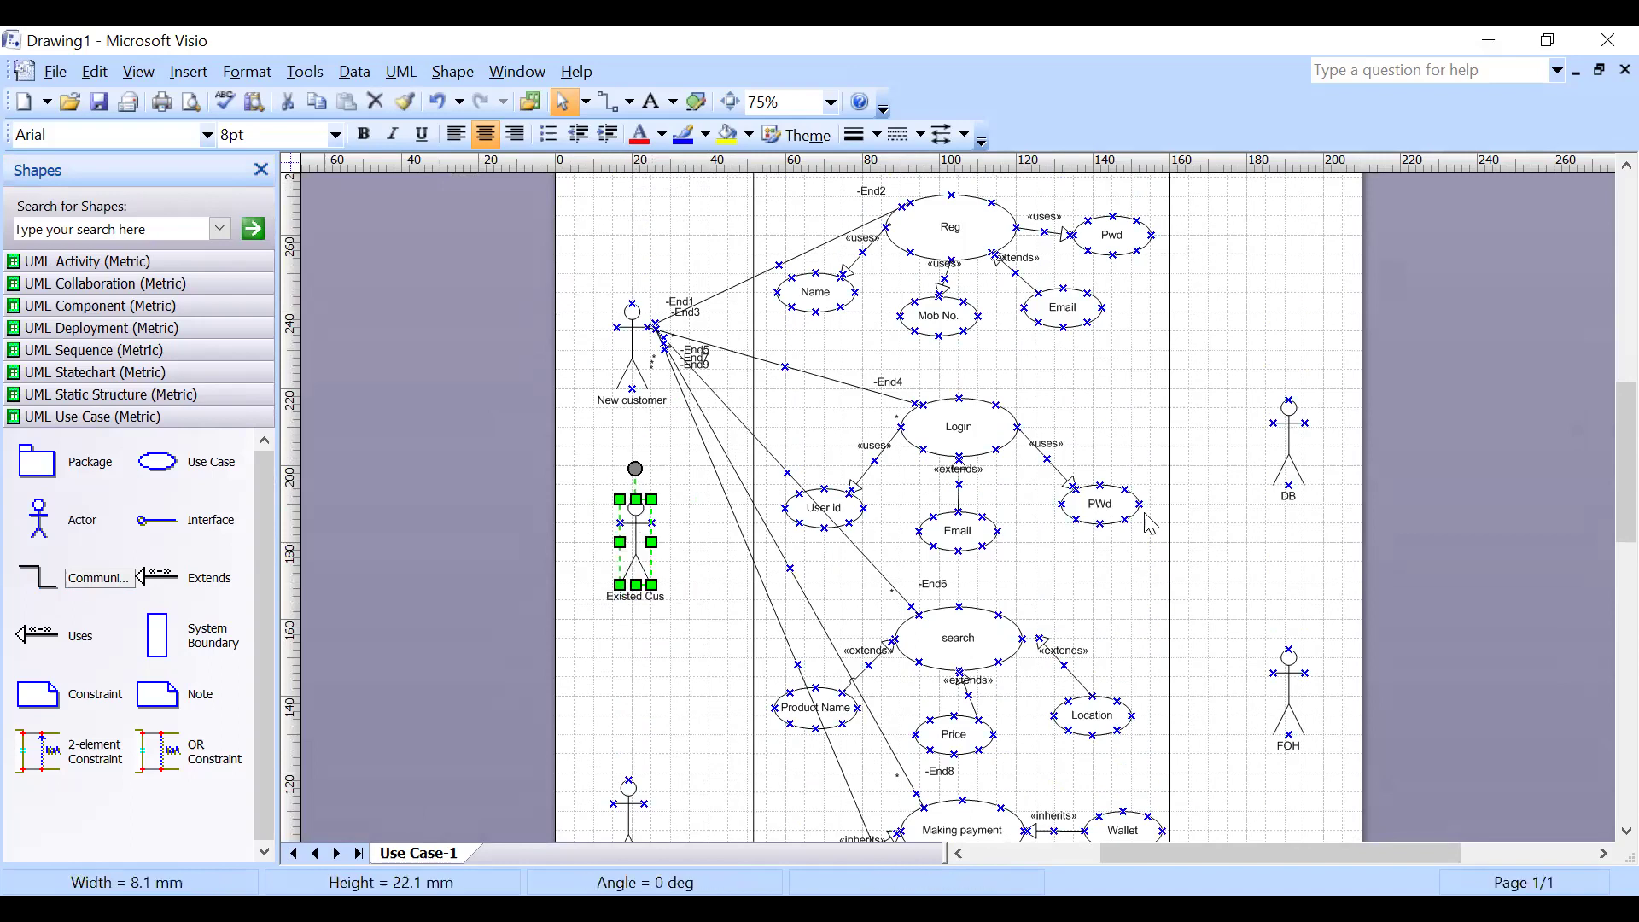
pyautogui.click(1242, 523)
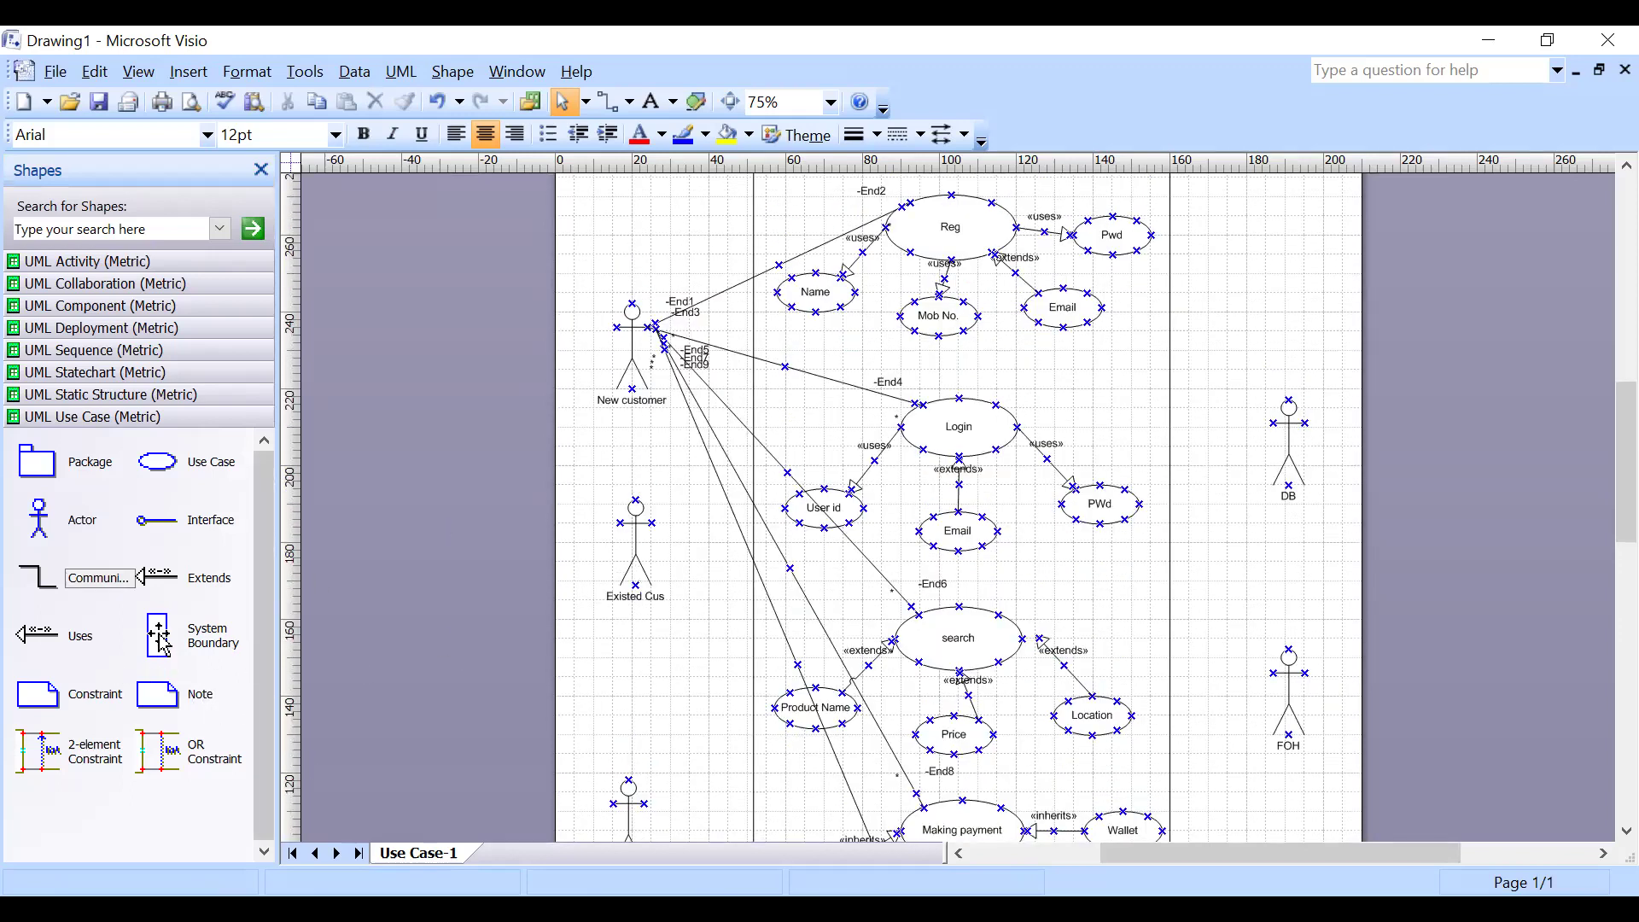
# Add an Extends arrow from Existed Cus up to New customer, clear its name and set its stereotype to inherits.
pyautogui.moveTo(181, 590); pyautogui.dragTo(604, 458)
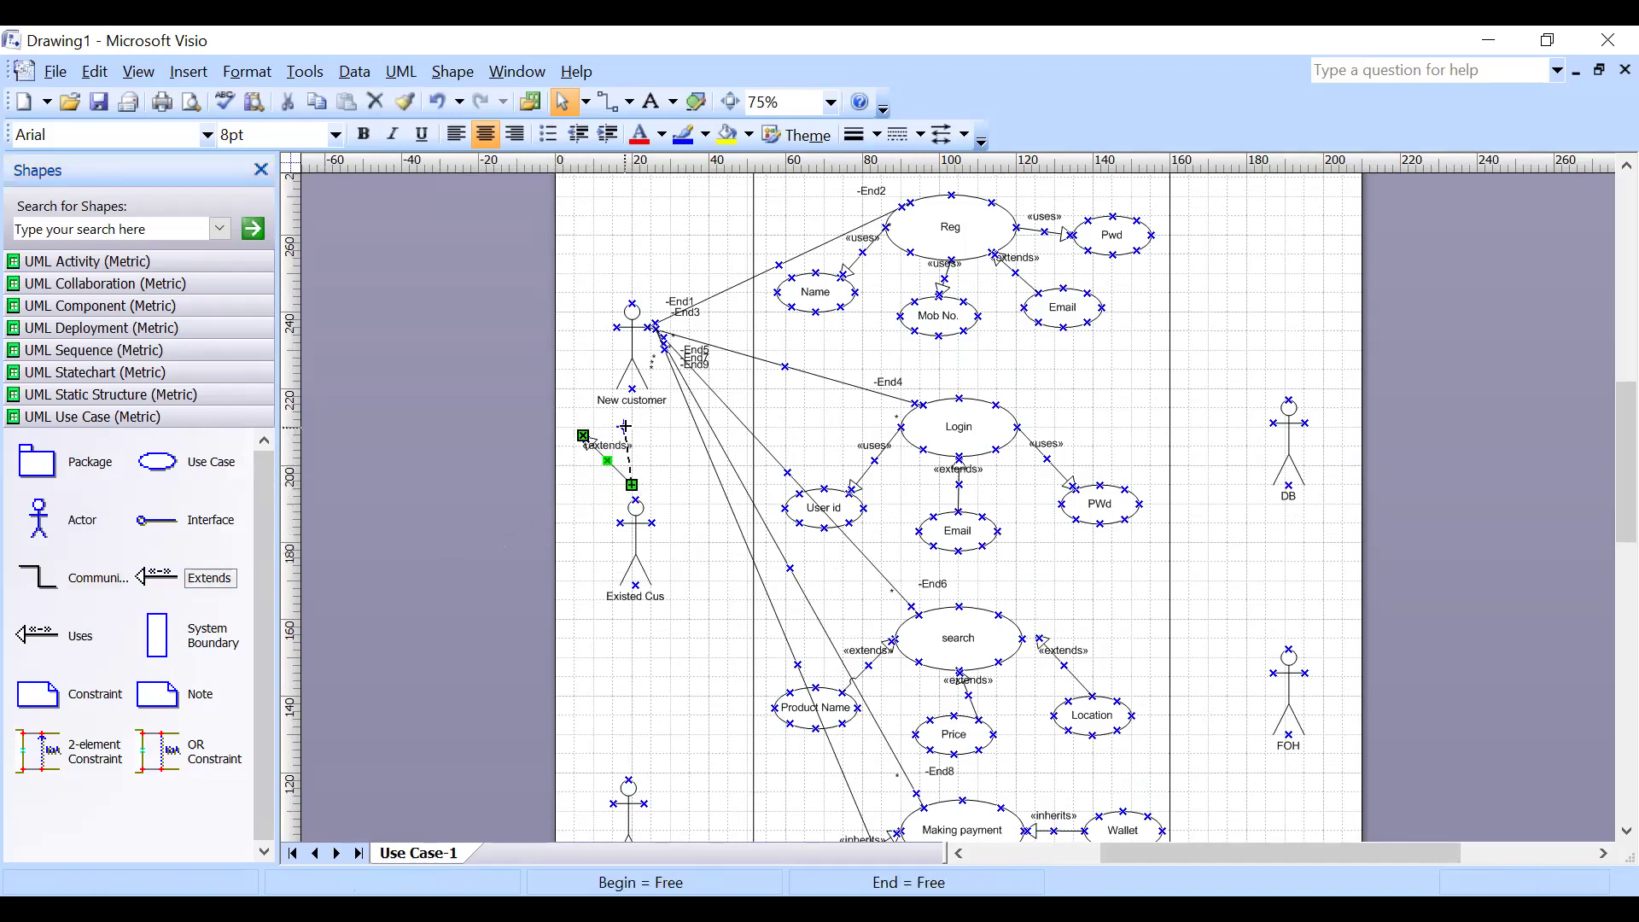
pyautogui.moveTo(635, 423); pyautogui.dragTo(632, 422)
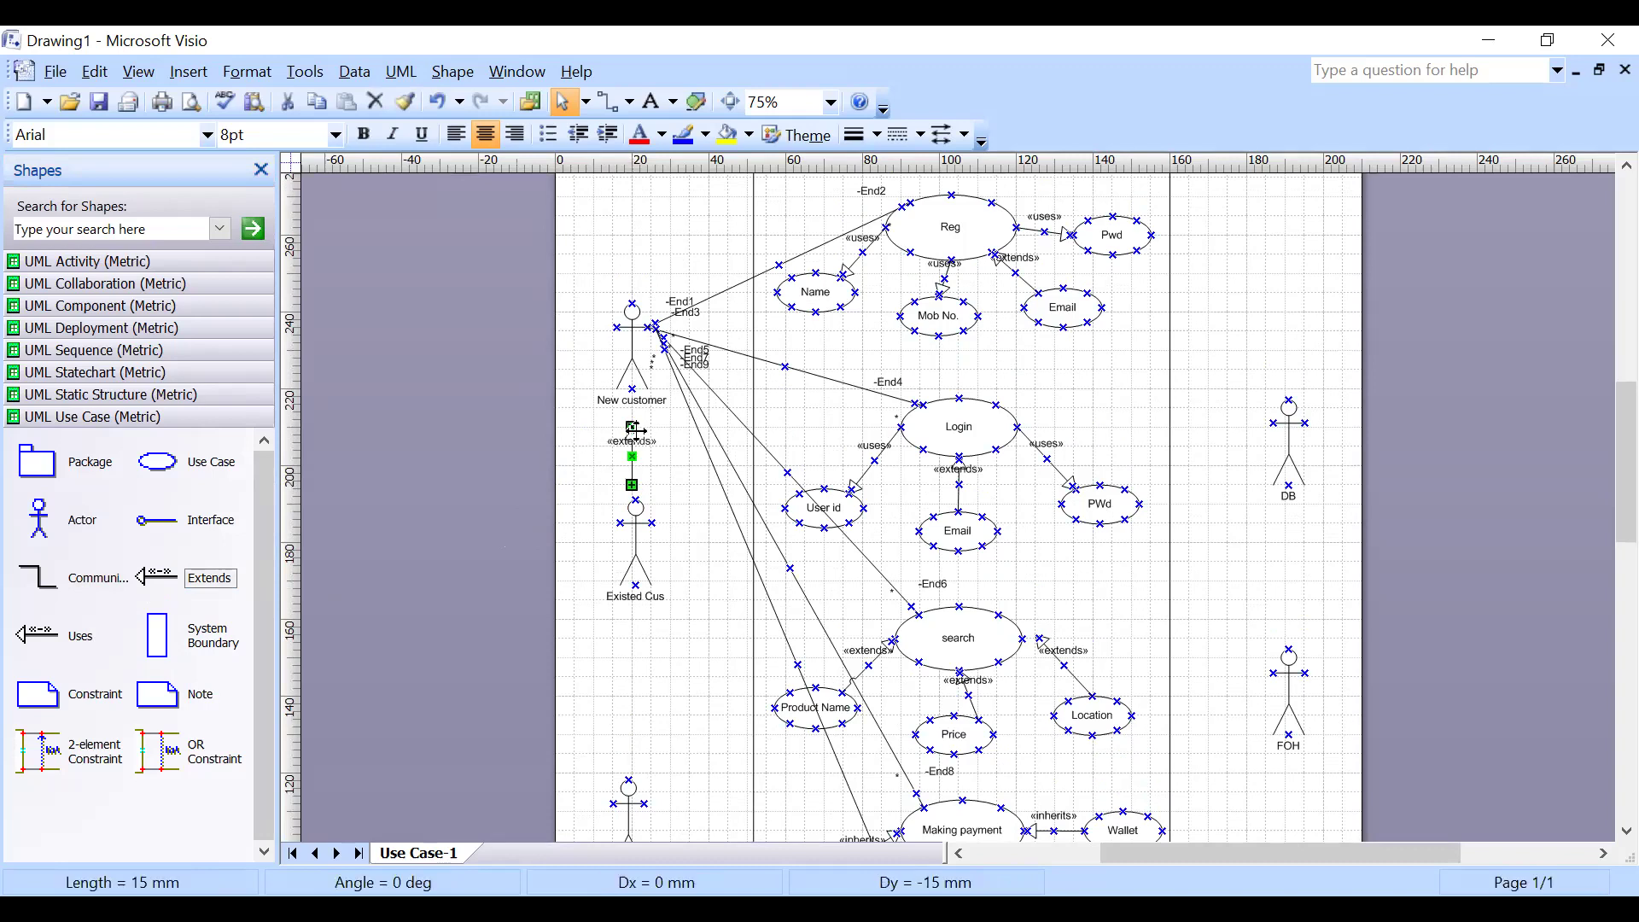
pyautogui.doubleClick(632, 448)
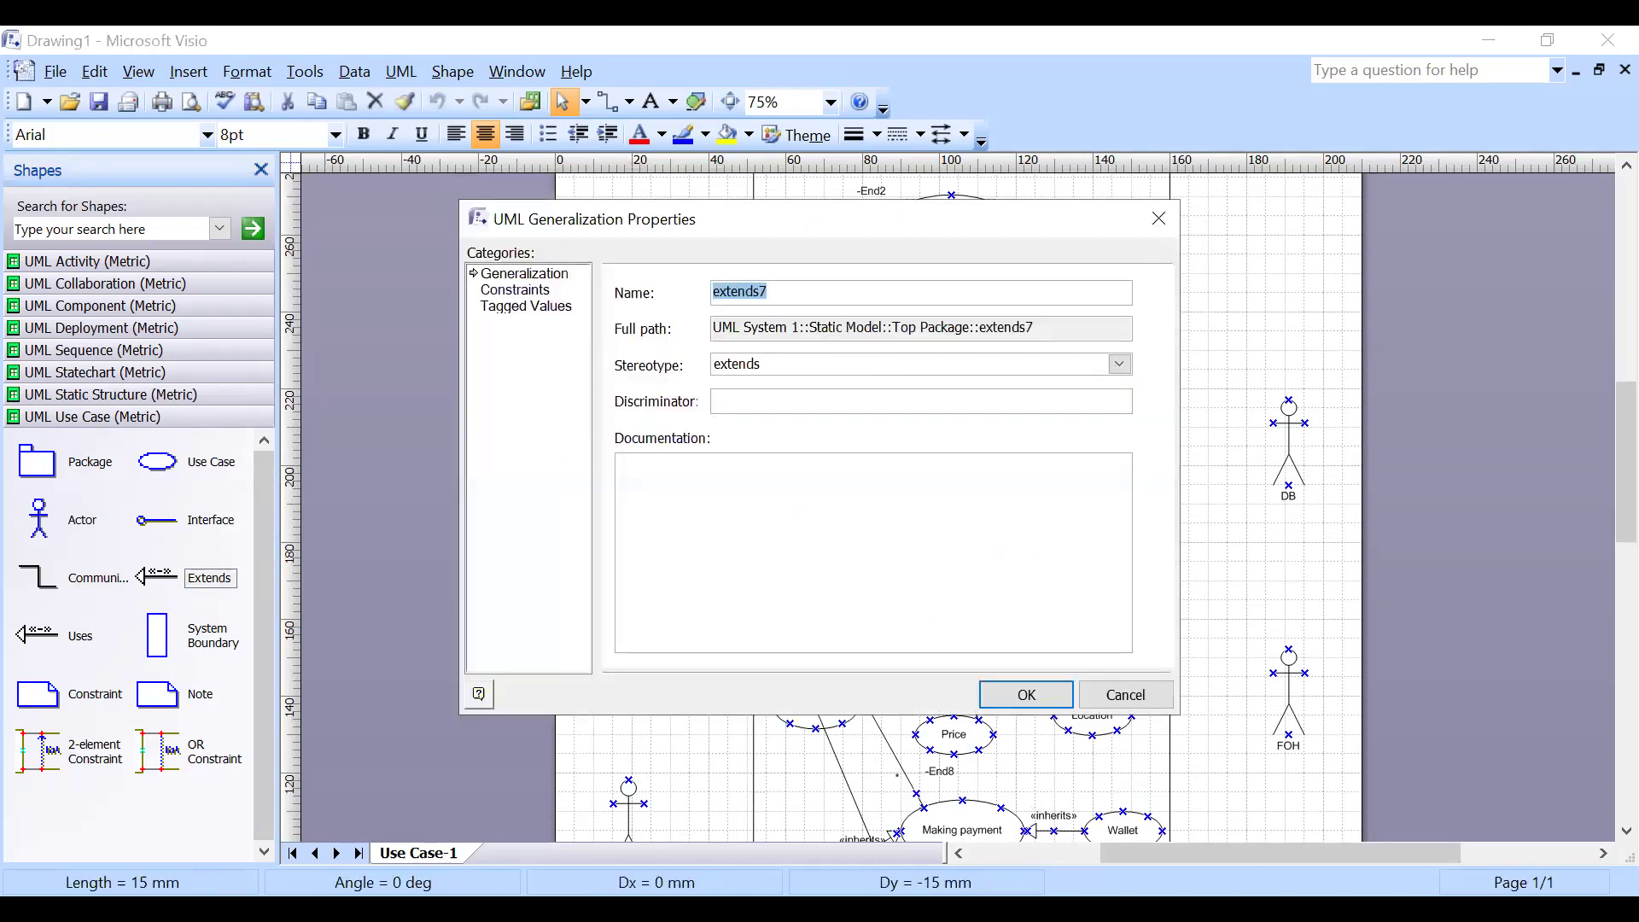
pyautogui.press('Delete')
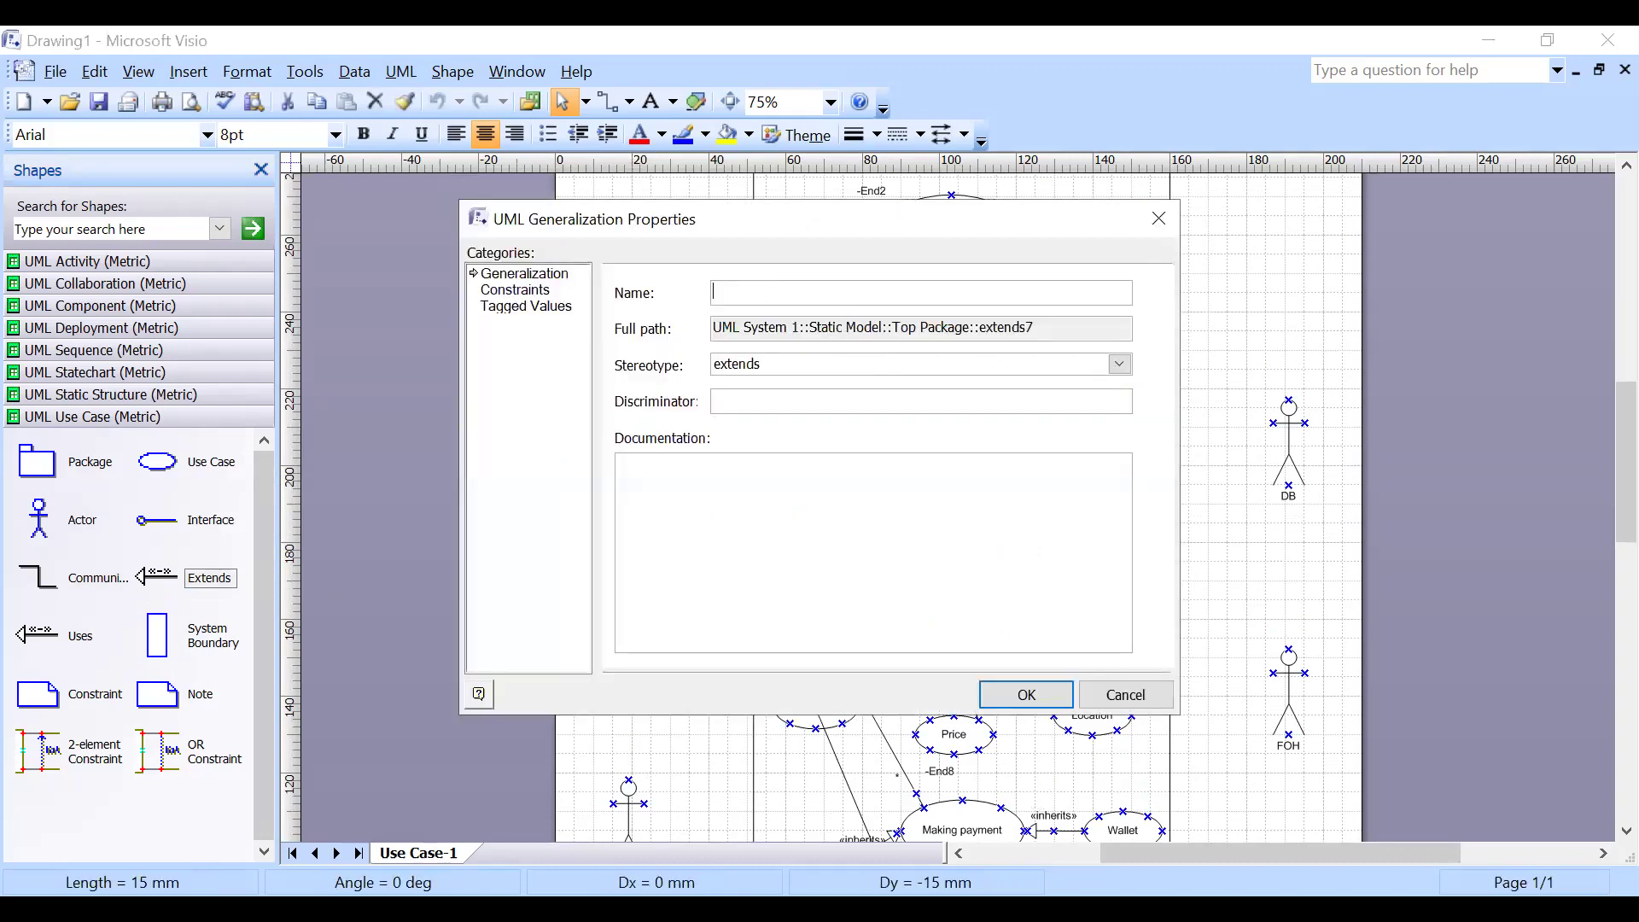
pyautogui.click(876, 365)
pyautogui.click(781, 419)
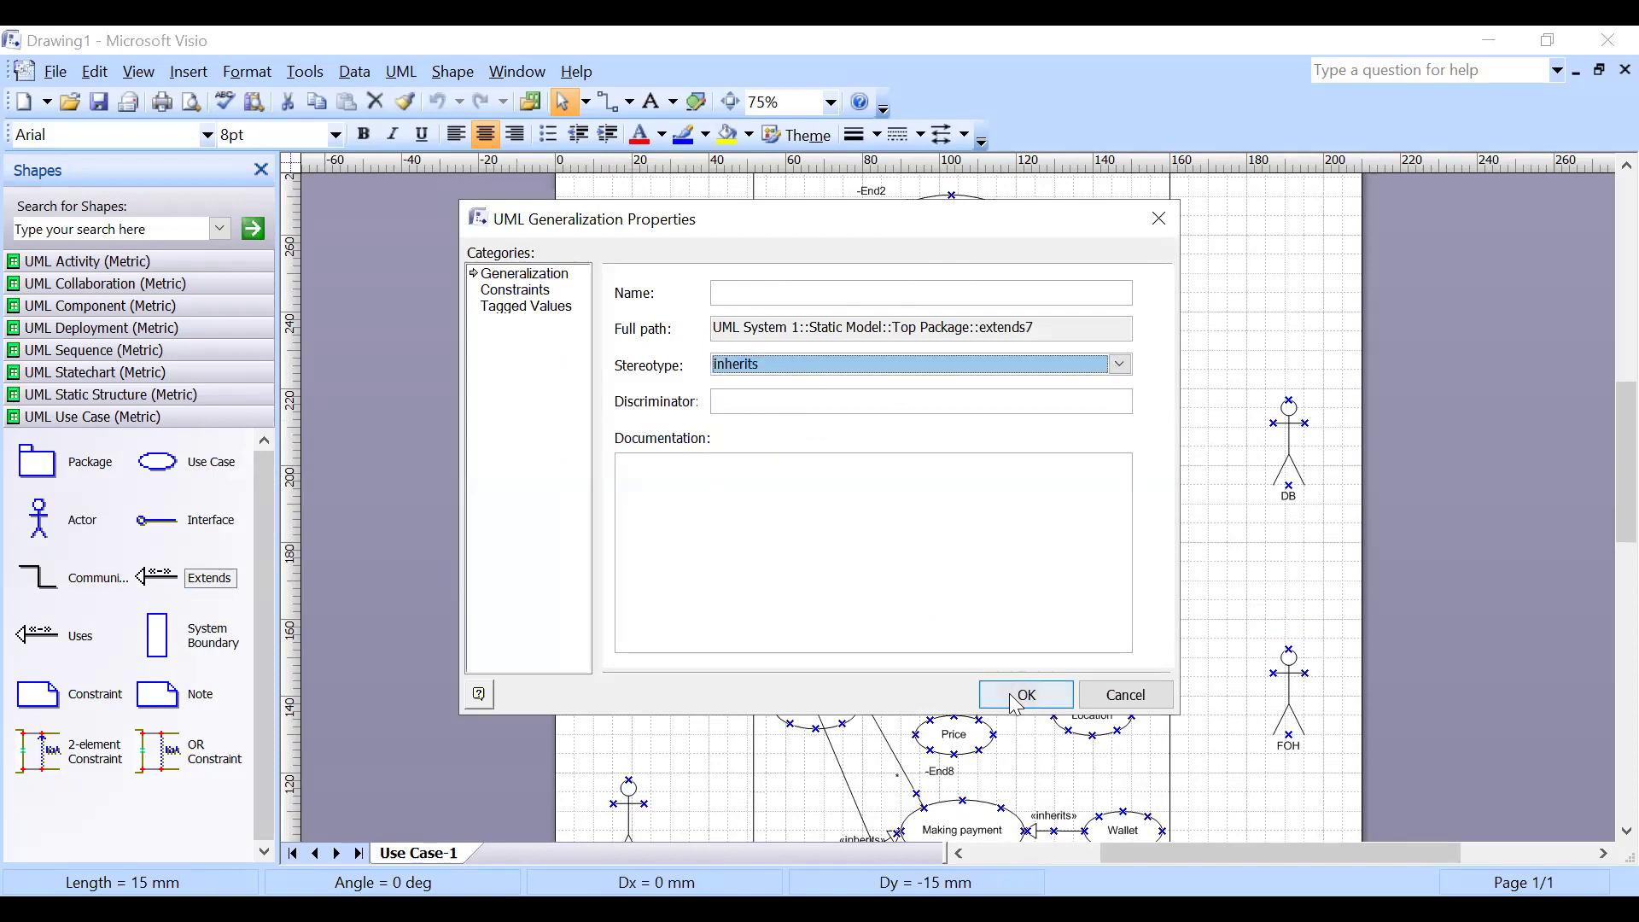
pyautogui.click(1016, 705)
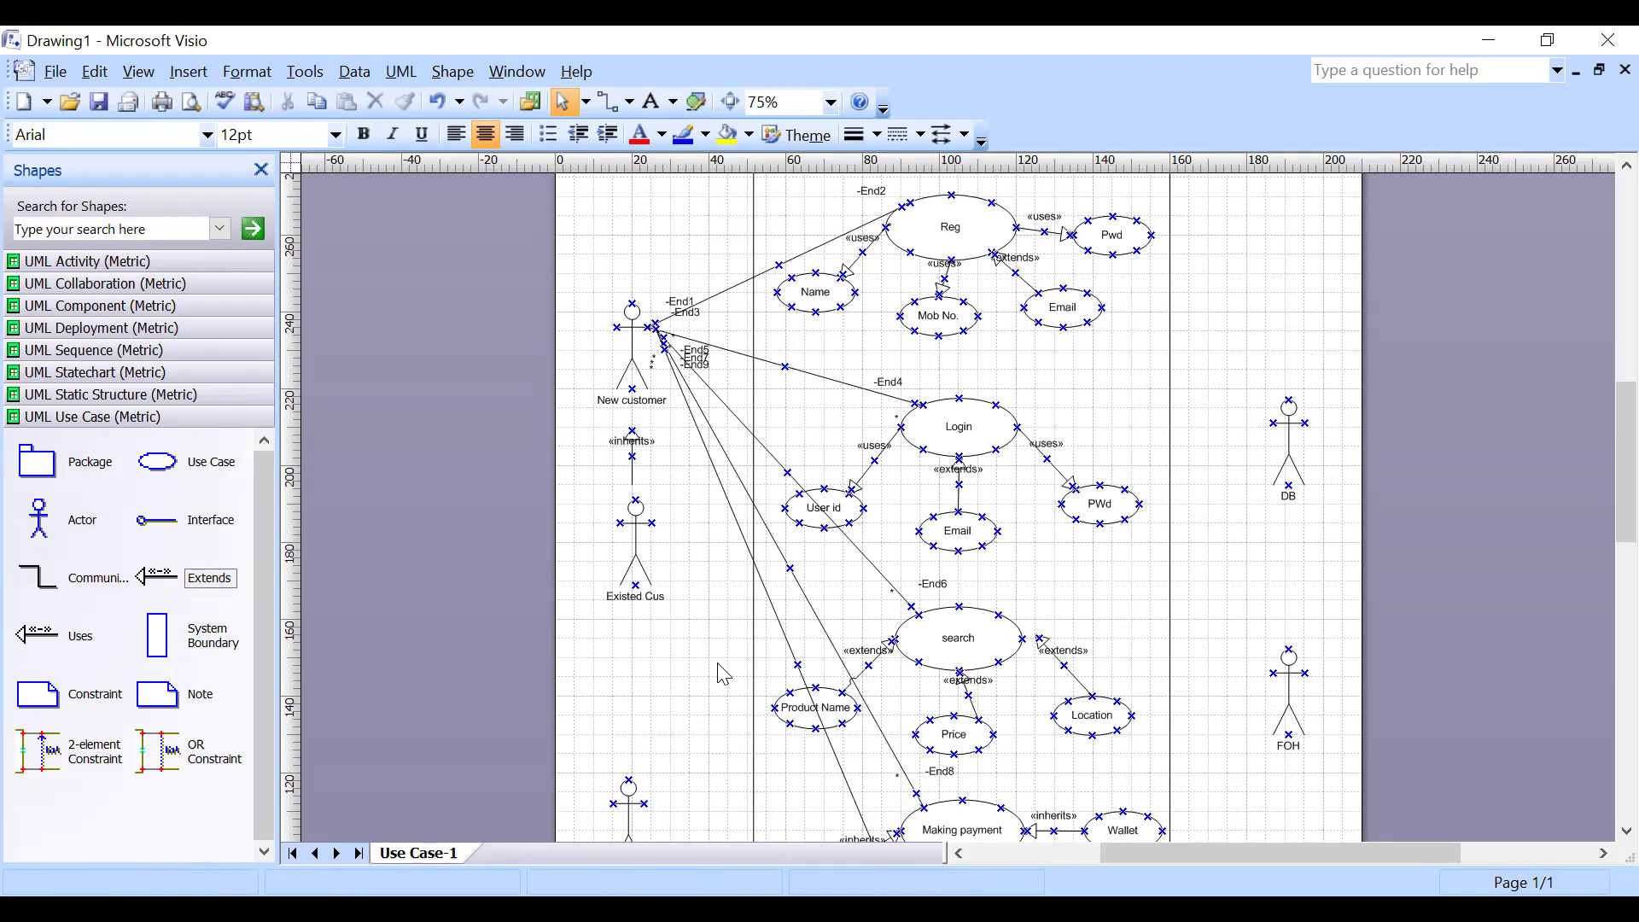
# Review the New customer and Existed Cus actors and their links to the use cases from Reg down to Prodct deliver.
pyautogui.moveTo(728, 642); pyautogui.dragTo(566, 254)
pyautogui.click(663, 208)
pyautogui.scroll(-1, 702, 406)
pyautogui.scroll(1, 708, 430)
pyautogui.scroll(1, 683, 478)
pyautogui.scroll(-1, 894, 398)
pyautogui.scroll(-3, 939, 401)
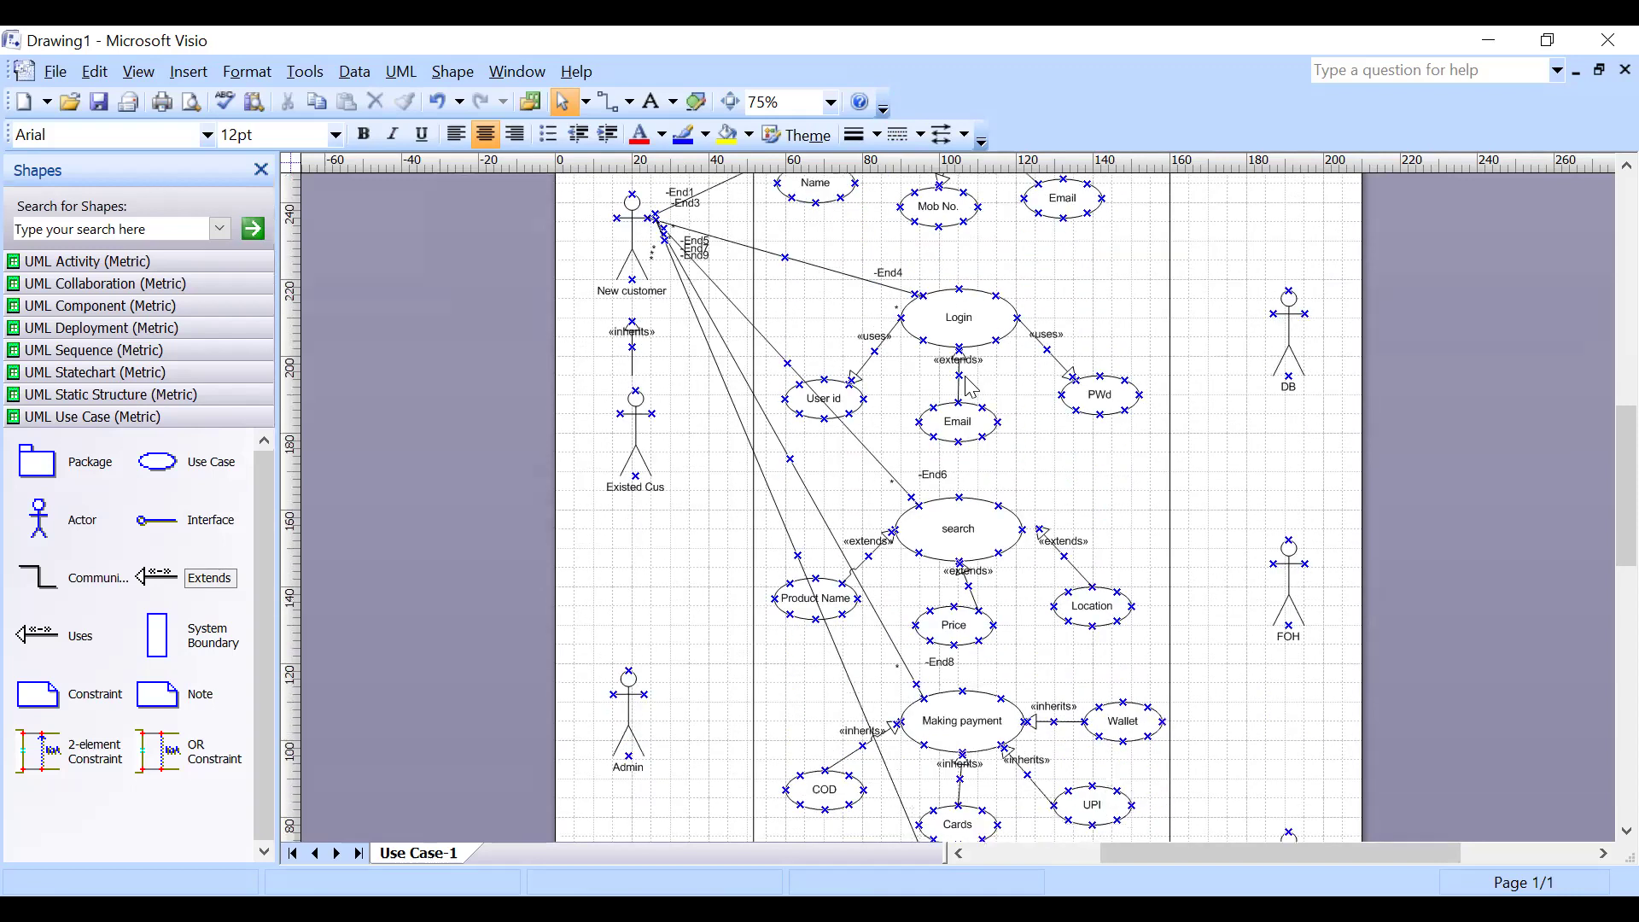
pyautogui.scroll(-2, 967, 389)
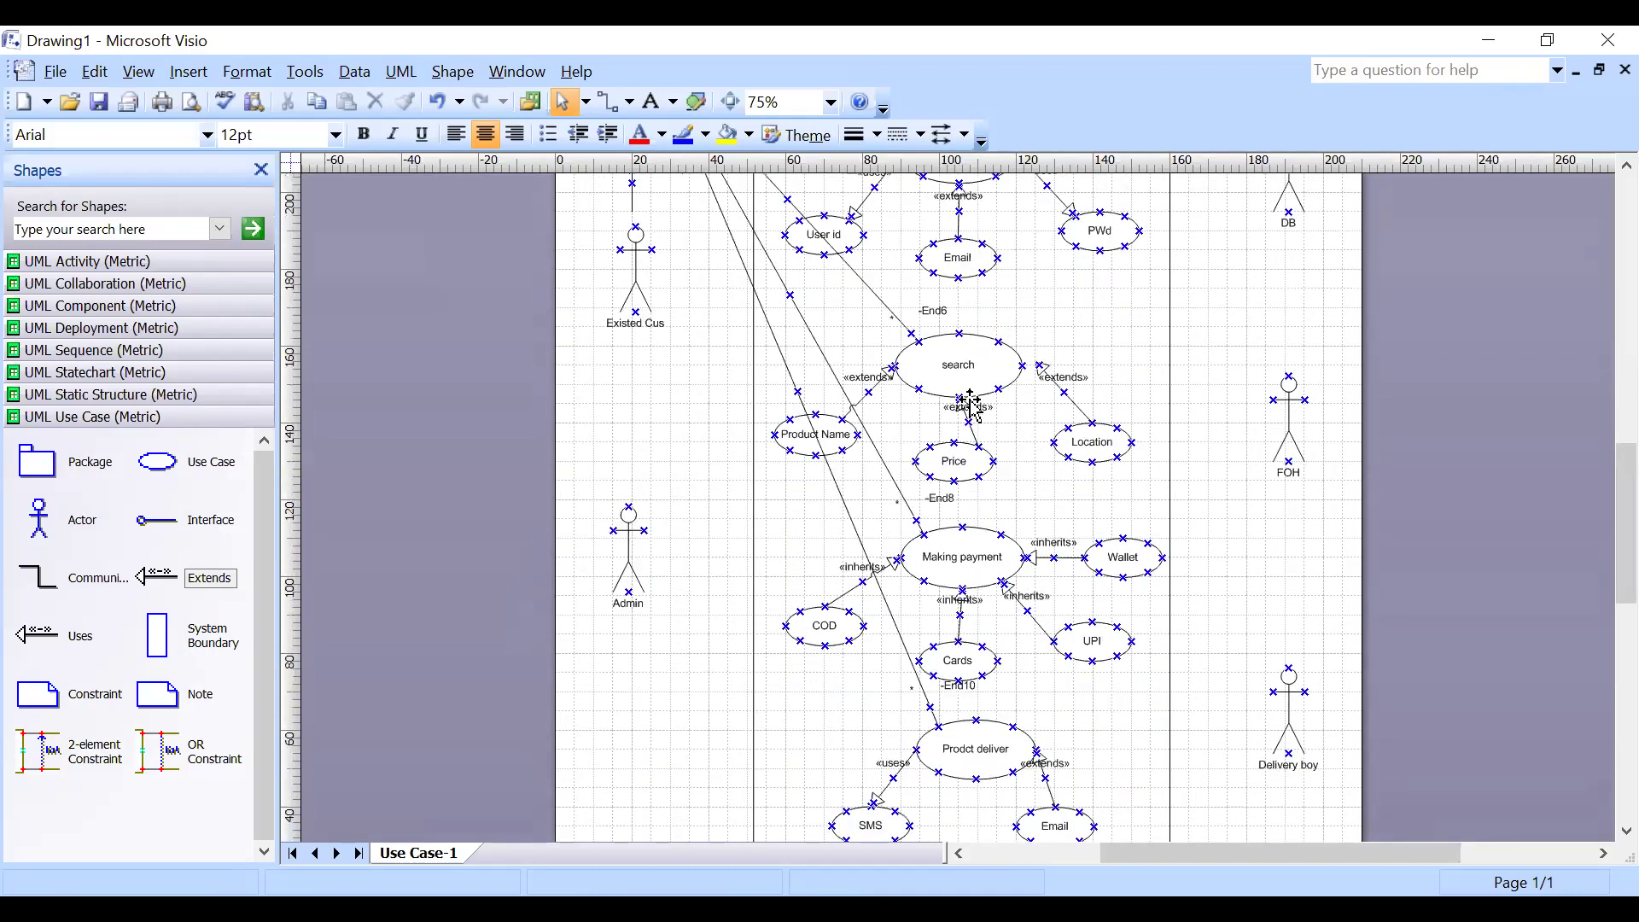
pyautogui.scroll(-2, 970, 394)
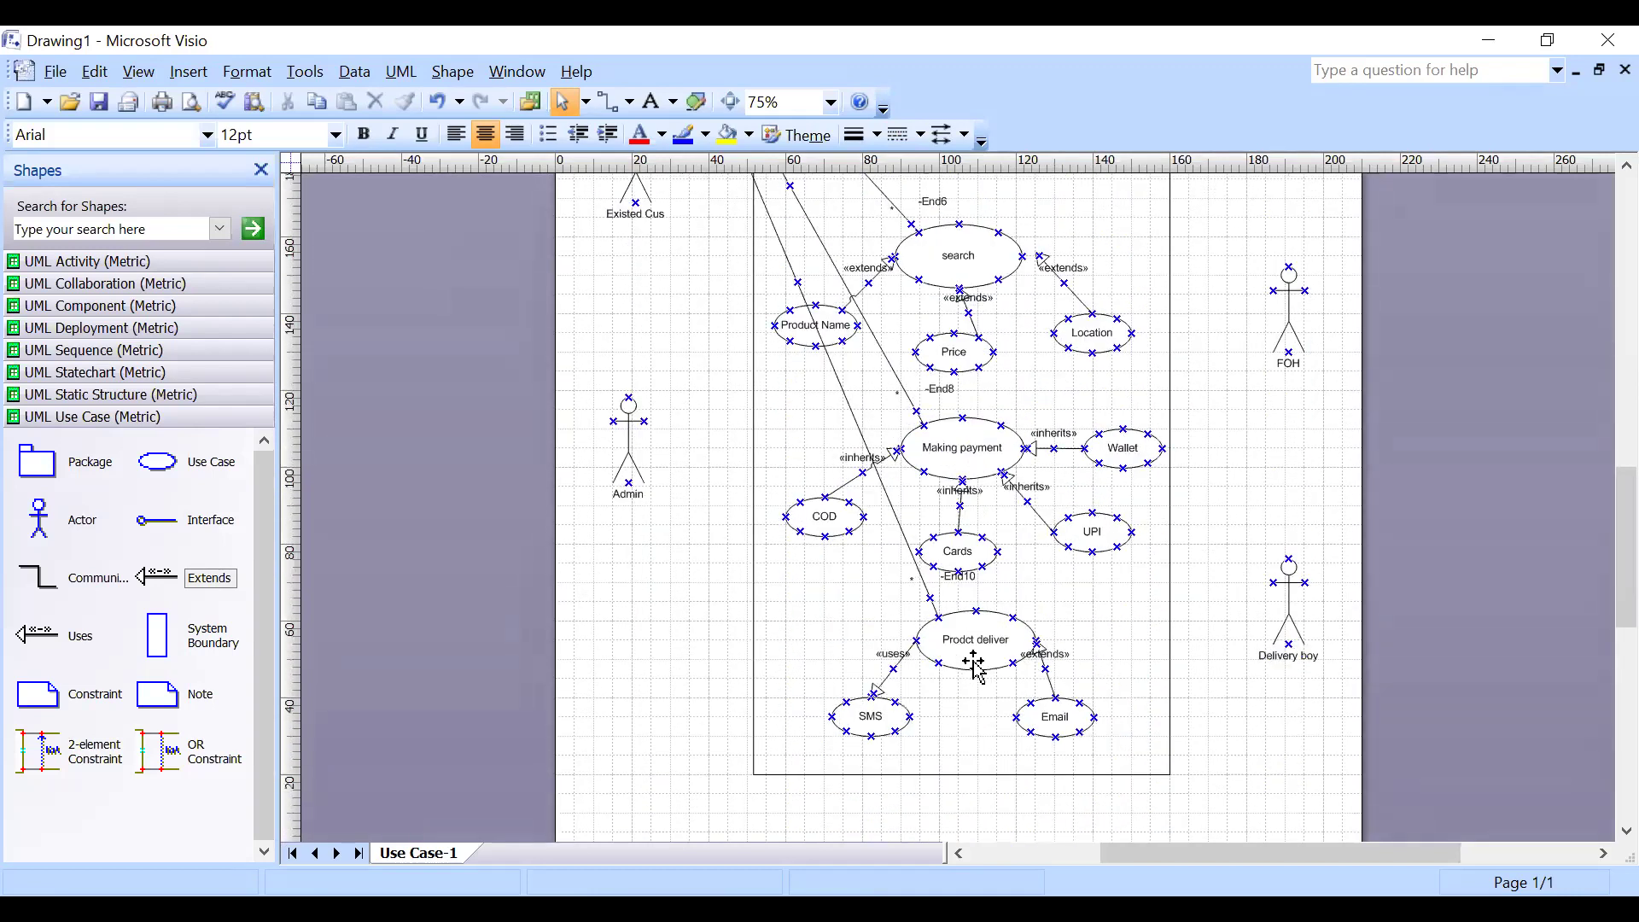
pyautogui.scroll(-1, 990, 658)
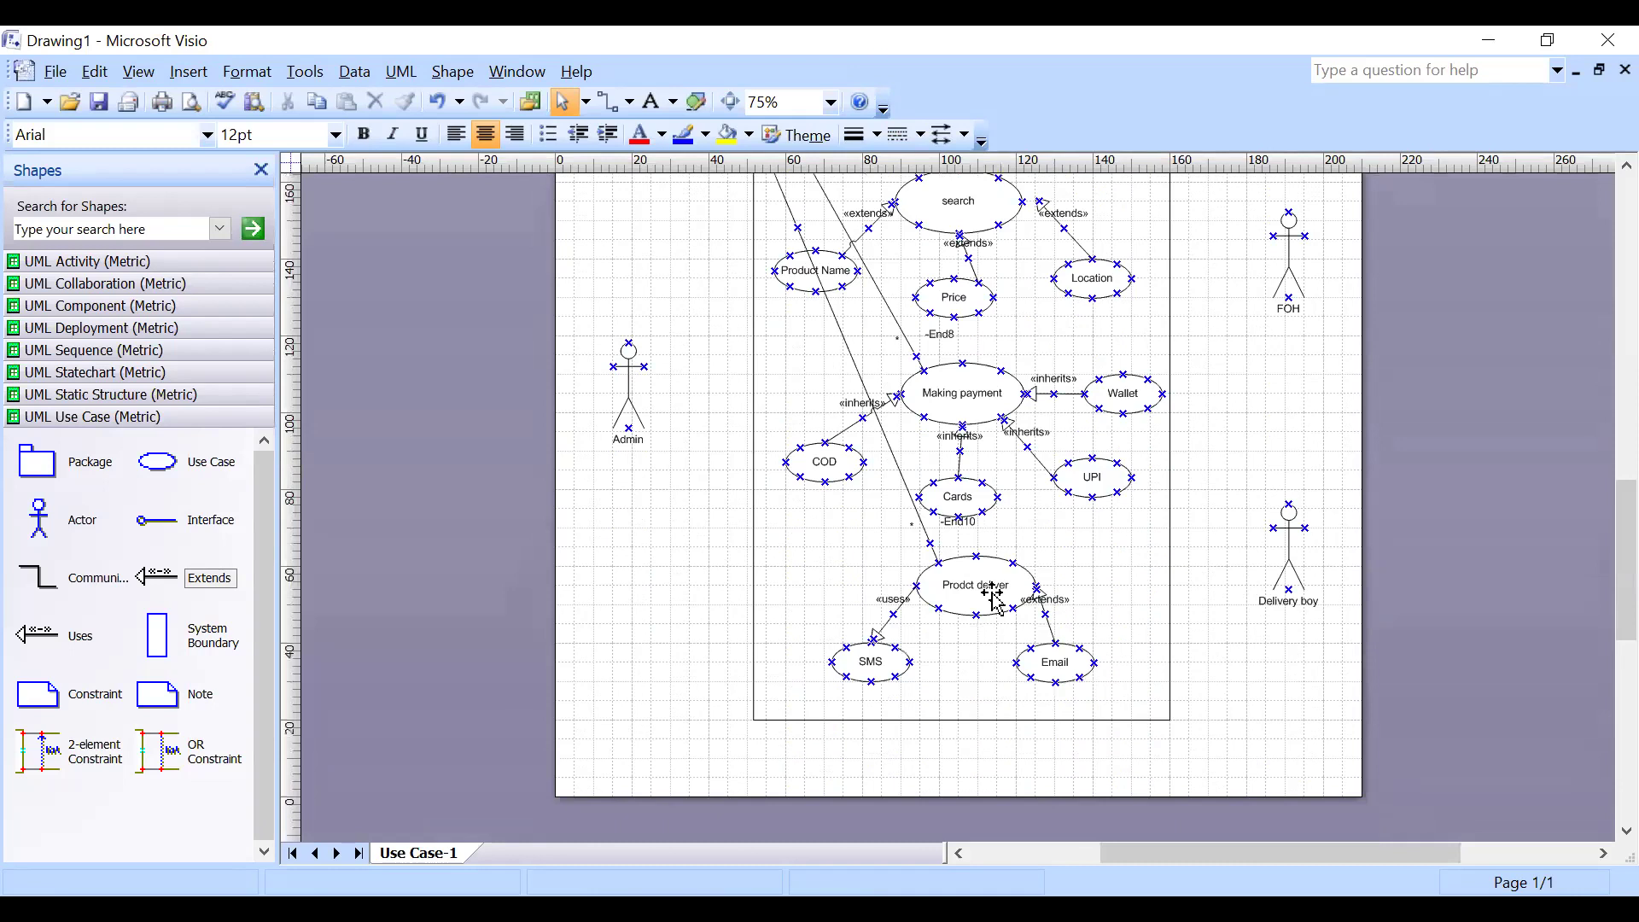
pyautogui.scroll(5, 991, 598)
pyautogui.scroll(2, 974, 580)
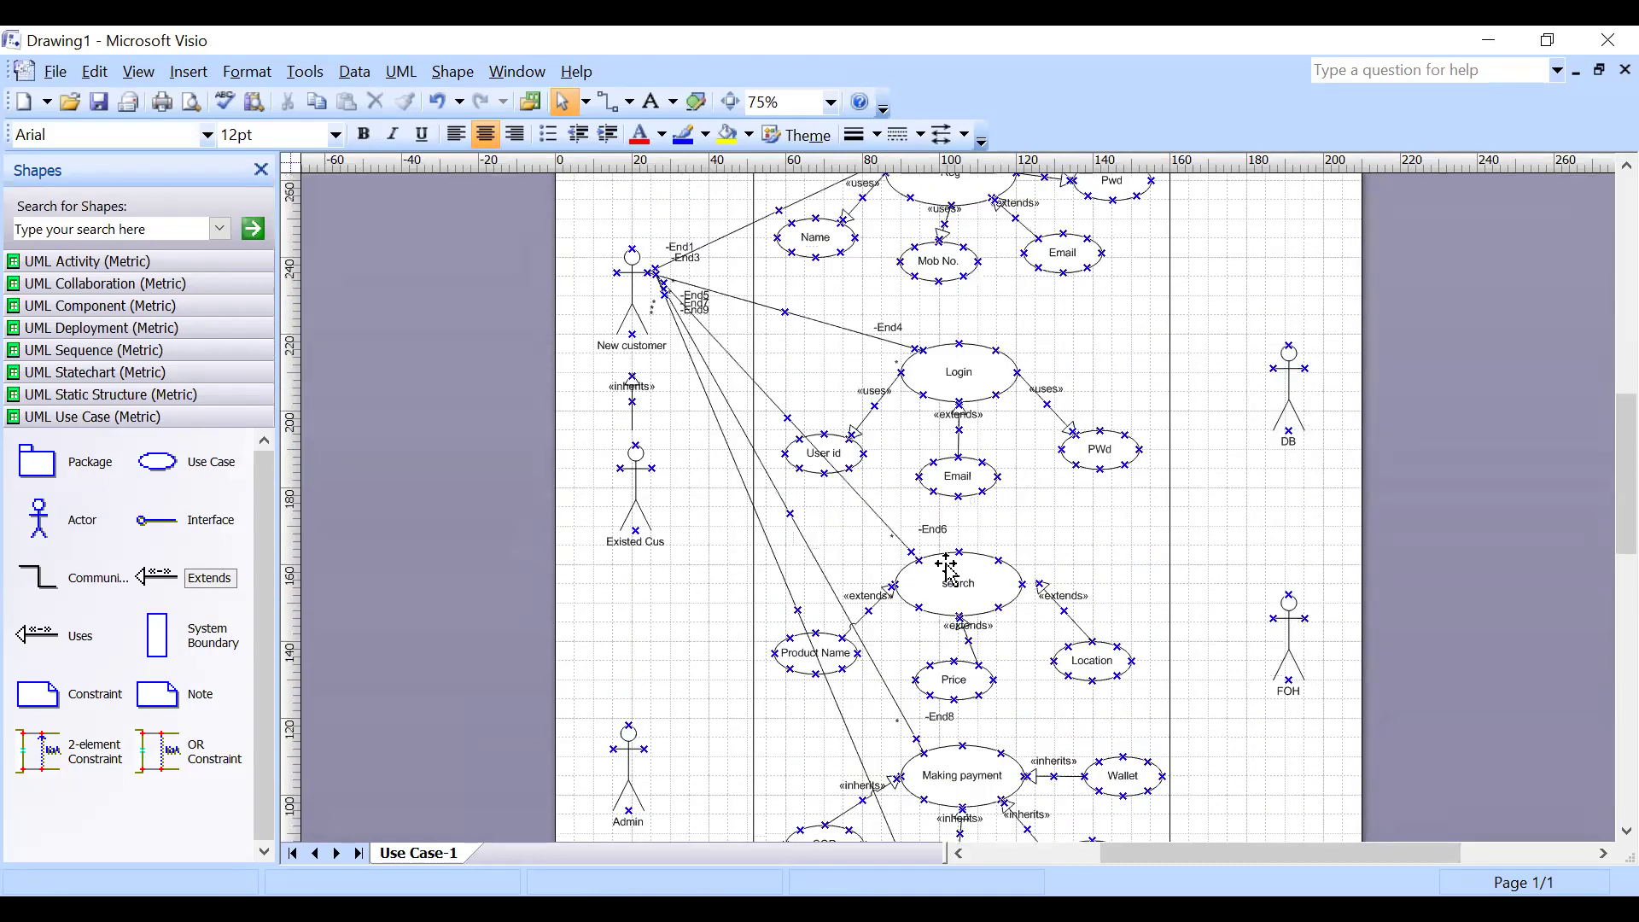
pyautogui.scroll(1, 988, 461)
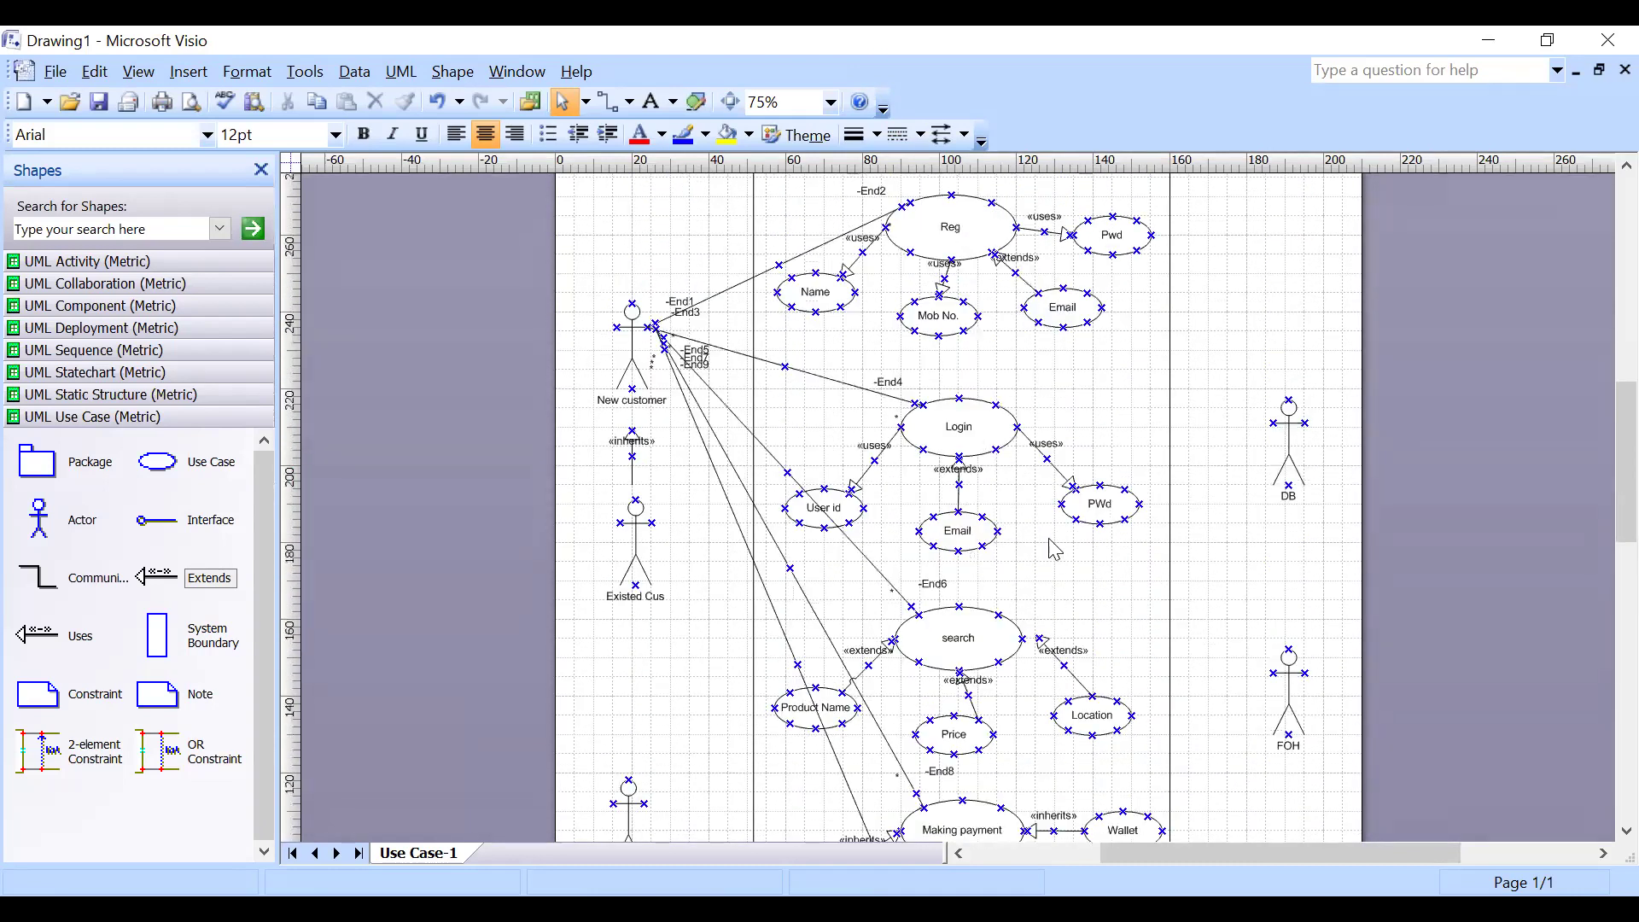
# Examine the Admin actor against the Login, search, Making payment and Prodct deliver use cases to decide its connections.
pyautogui.scroll(-1, 1049, 551)
pyautogui.scroll(-1, 705, 602)
pyautogui.scroll(1, 700, 602)
pyautogui.scroll(1, 700, 601)
pyautogui.scroll(-5, 695, 580)
pyautogui.scroll(1, 694, 577)
pyautogui.scroll(-1, 683, 570)
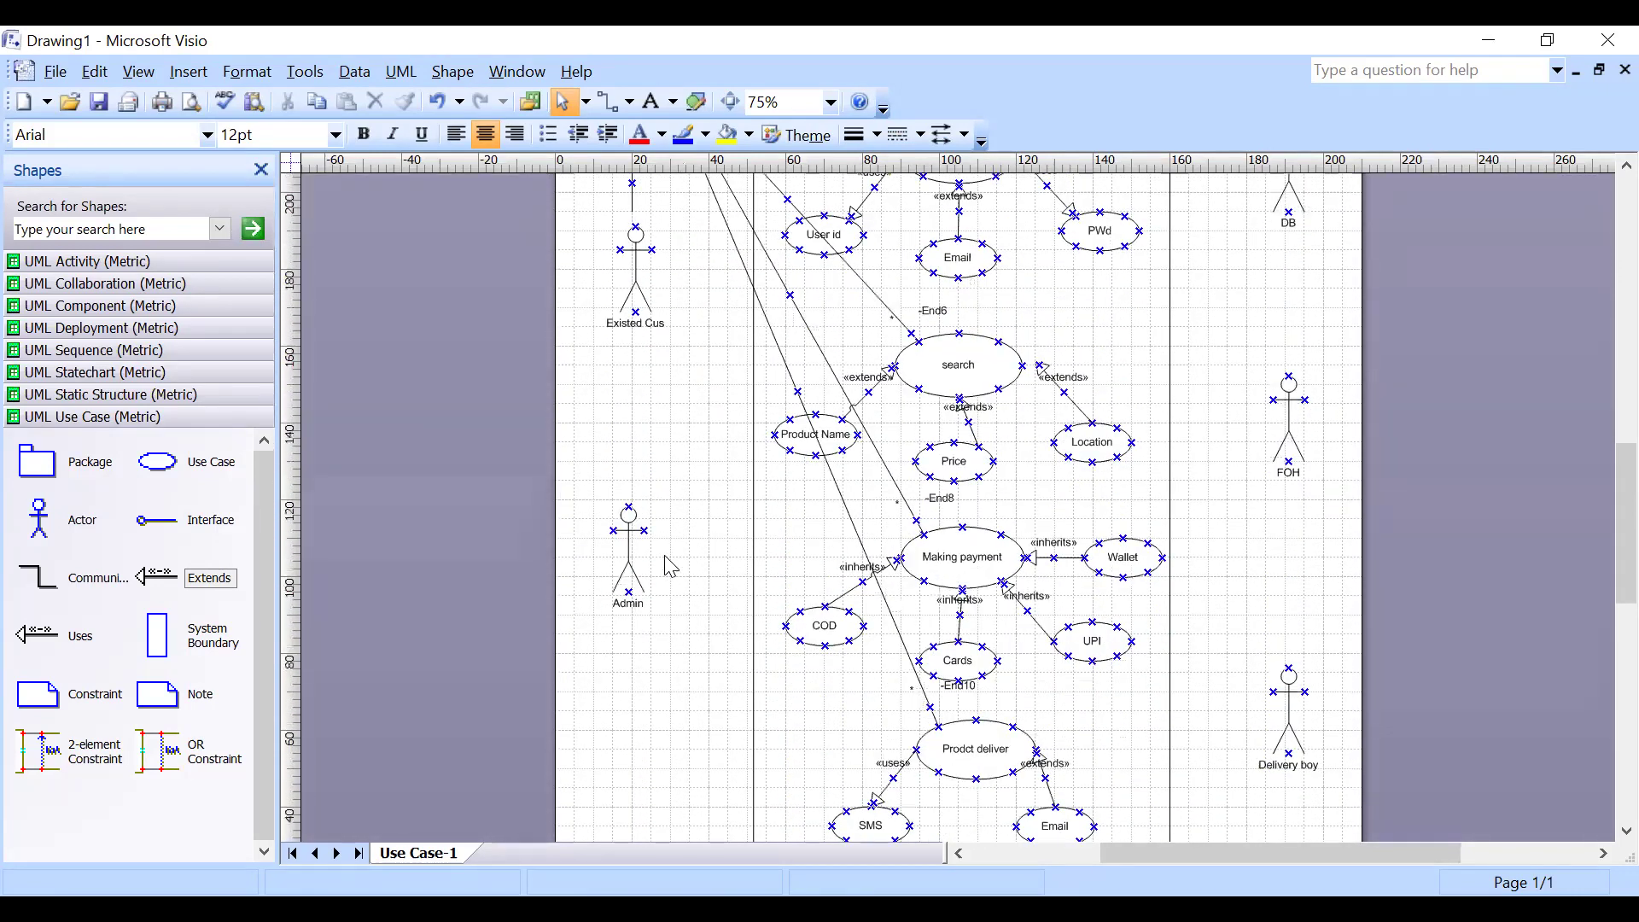
pyautogui.click(628, 563)
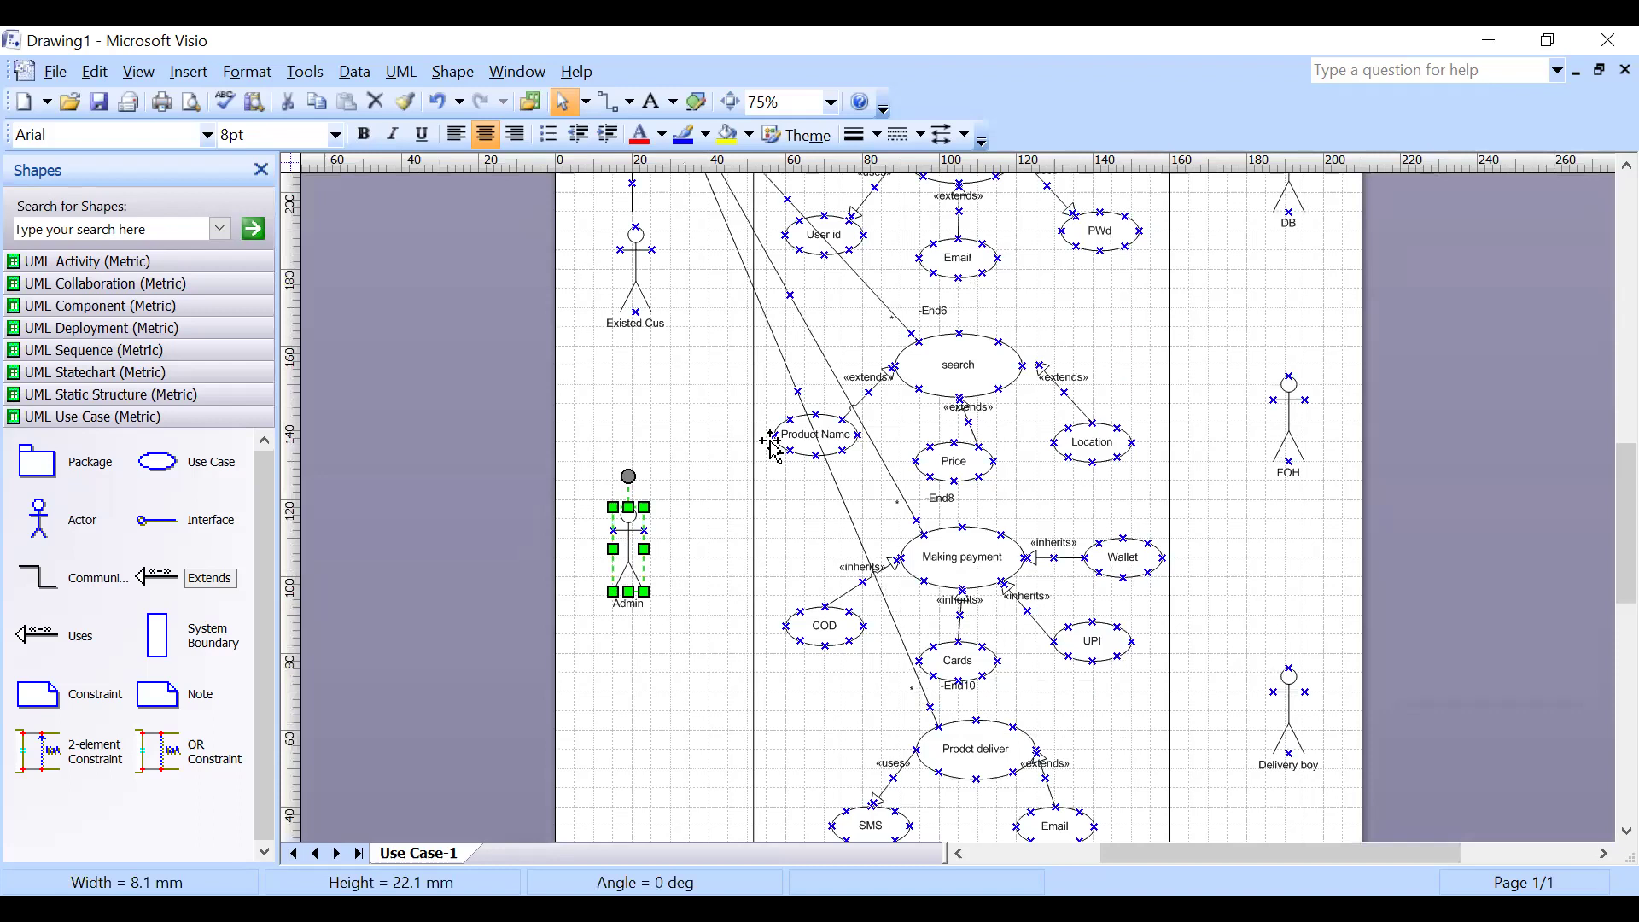
pyautogui.scroll(4, 811, 470)
pyautogui.scroll(-1, 841, 495)
pyautogui.scroll(-1, 841, 495)
pyautogui.scroll(2, 838, 499)
pyautogui.scroll(1, 838, 500)
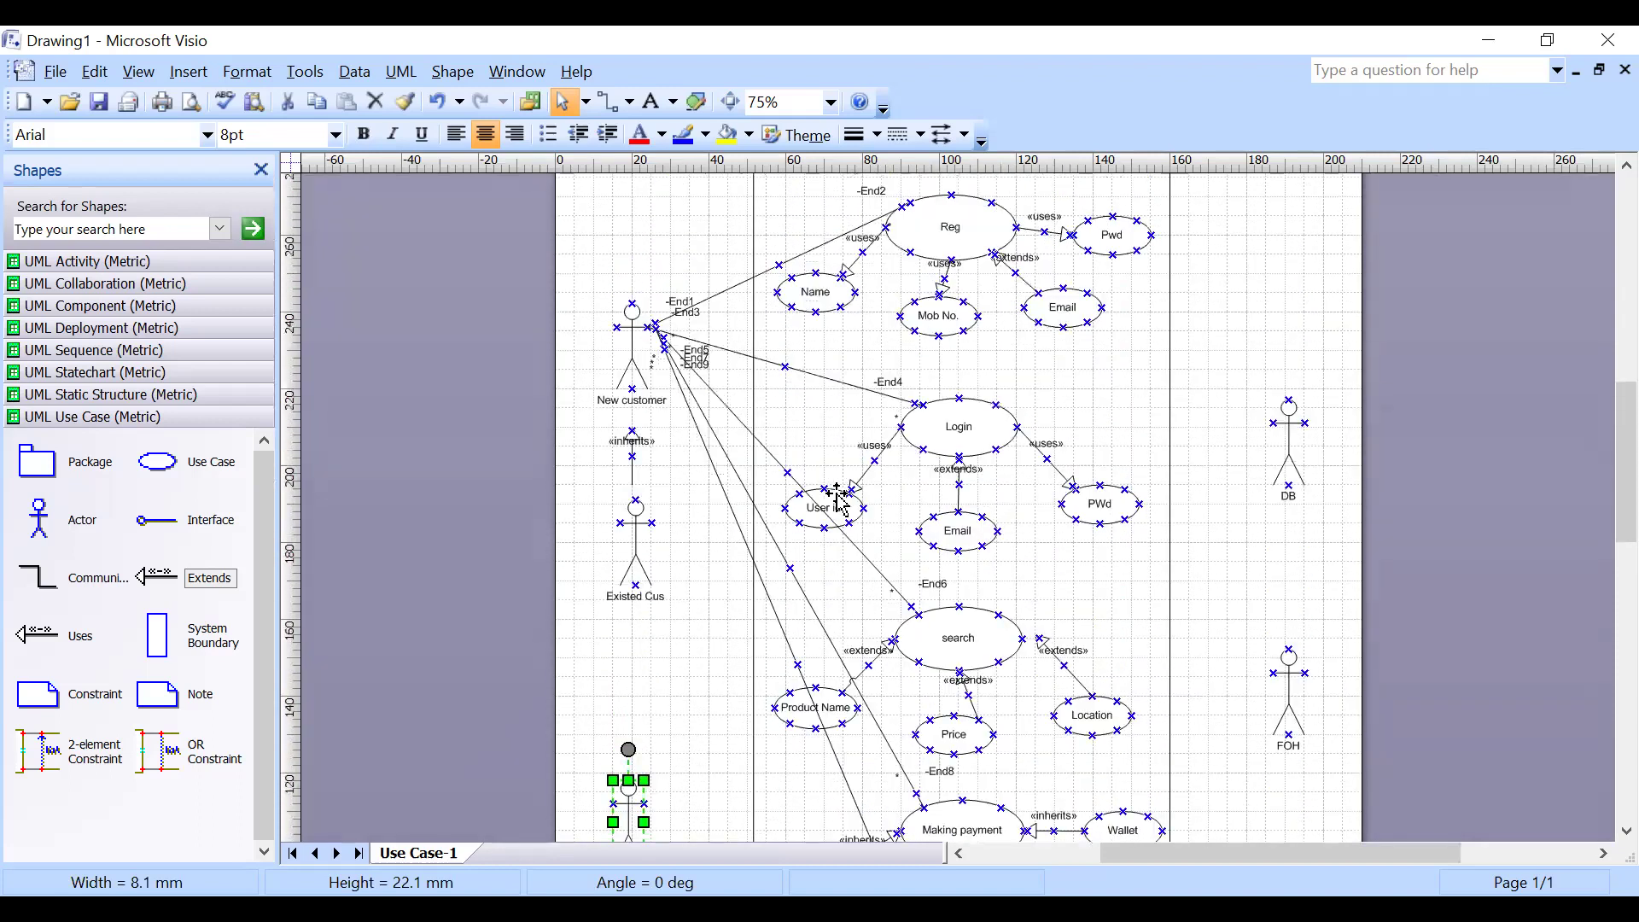
pyautogui.scroll(-1, 926, 572)
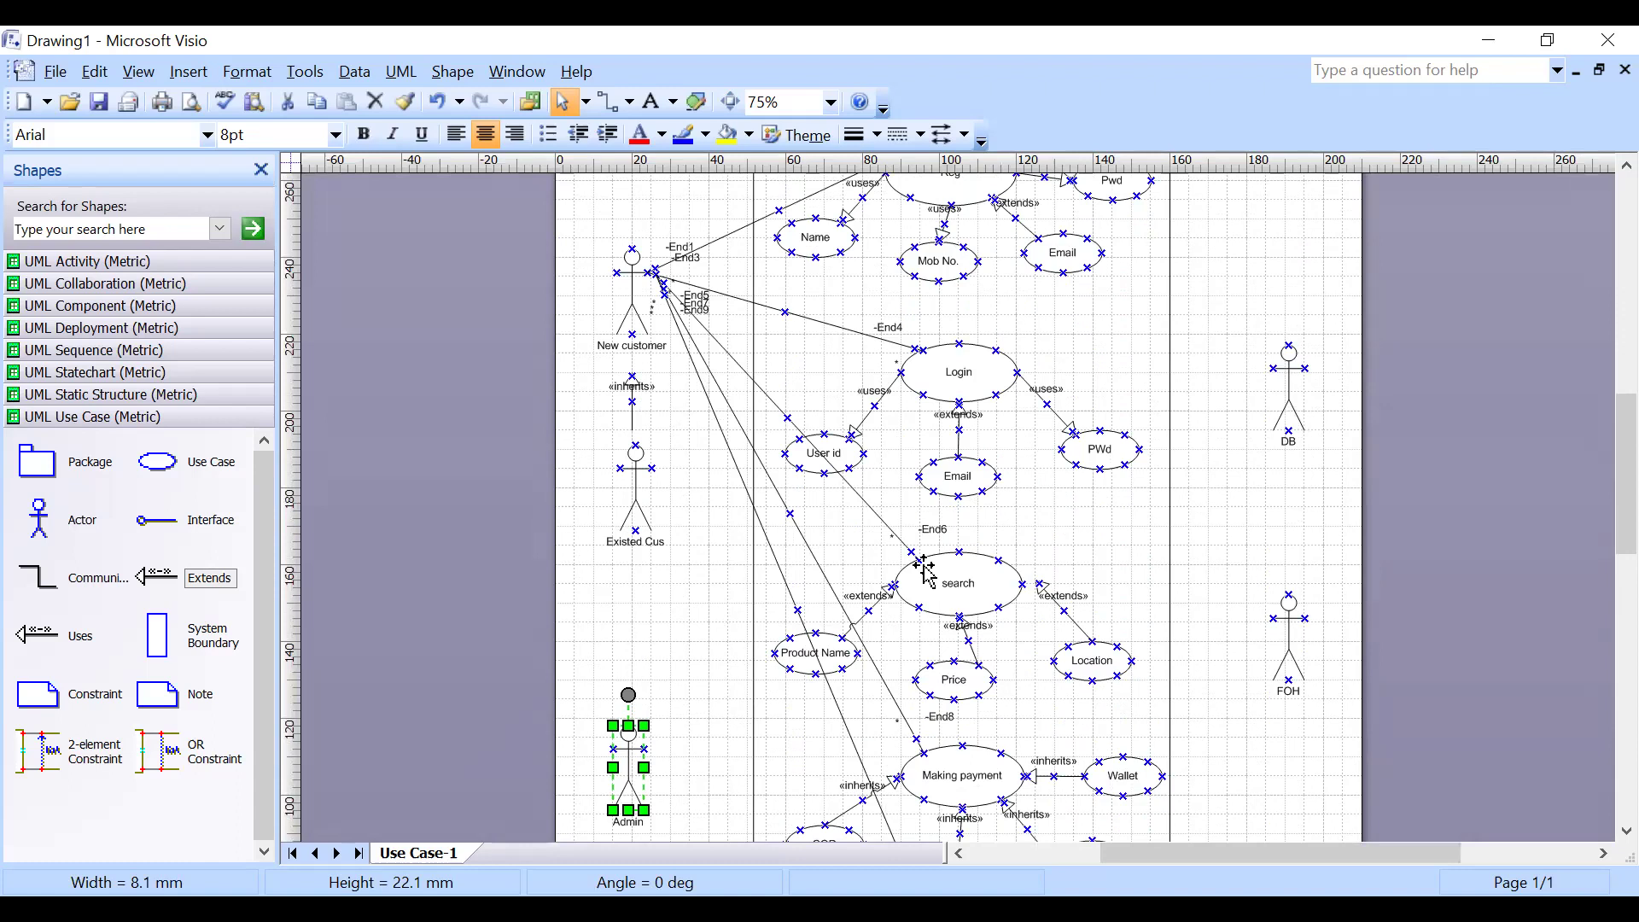
pyautogui.click(960, 602)
pyautogui.click(1226, 534)
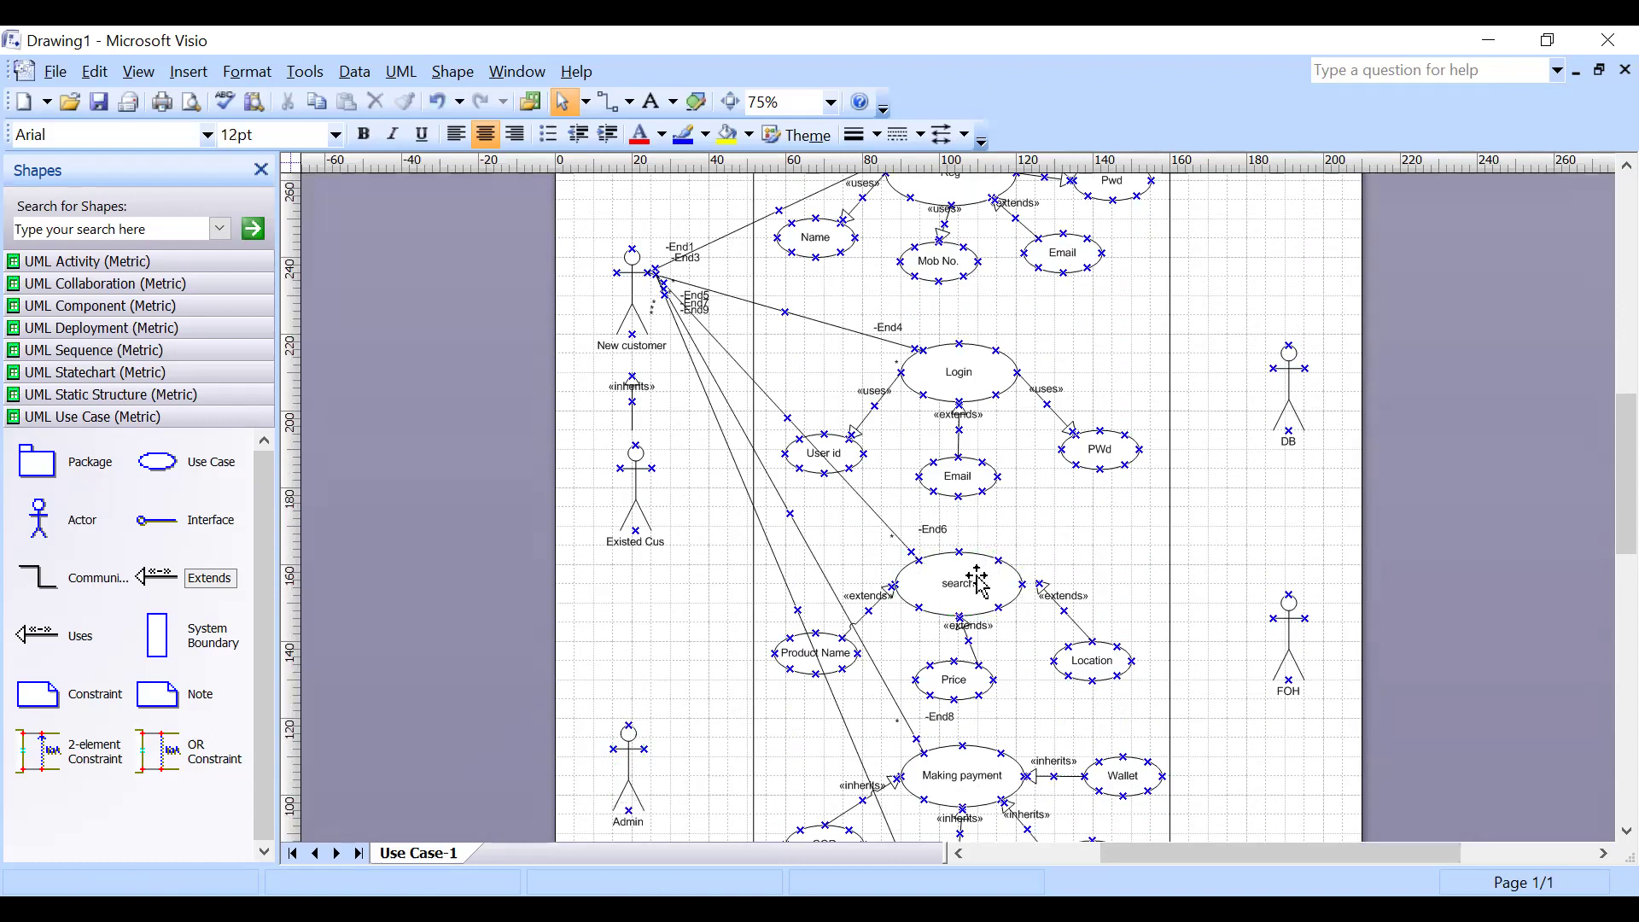
# Add an Extends arrow running from the Admin actor up to the Existed Cus actor.
pyautogui.scroll(-1, 954, 608)
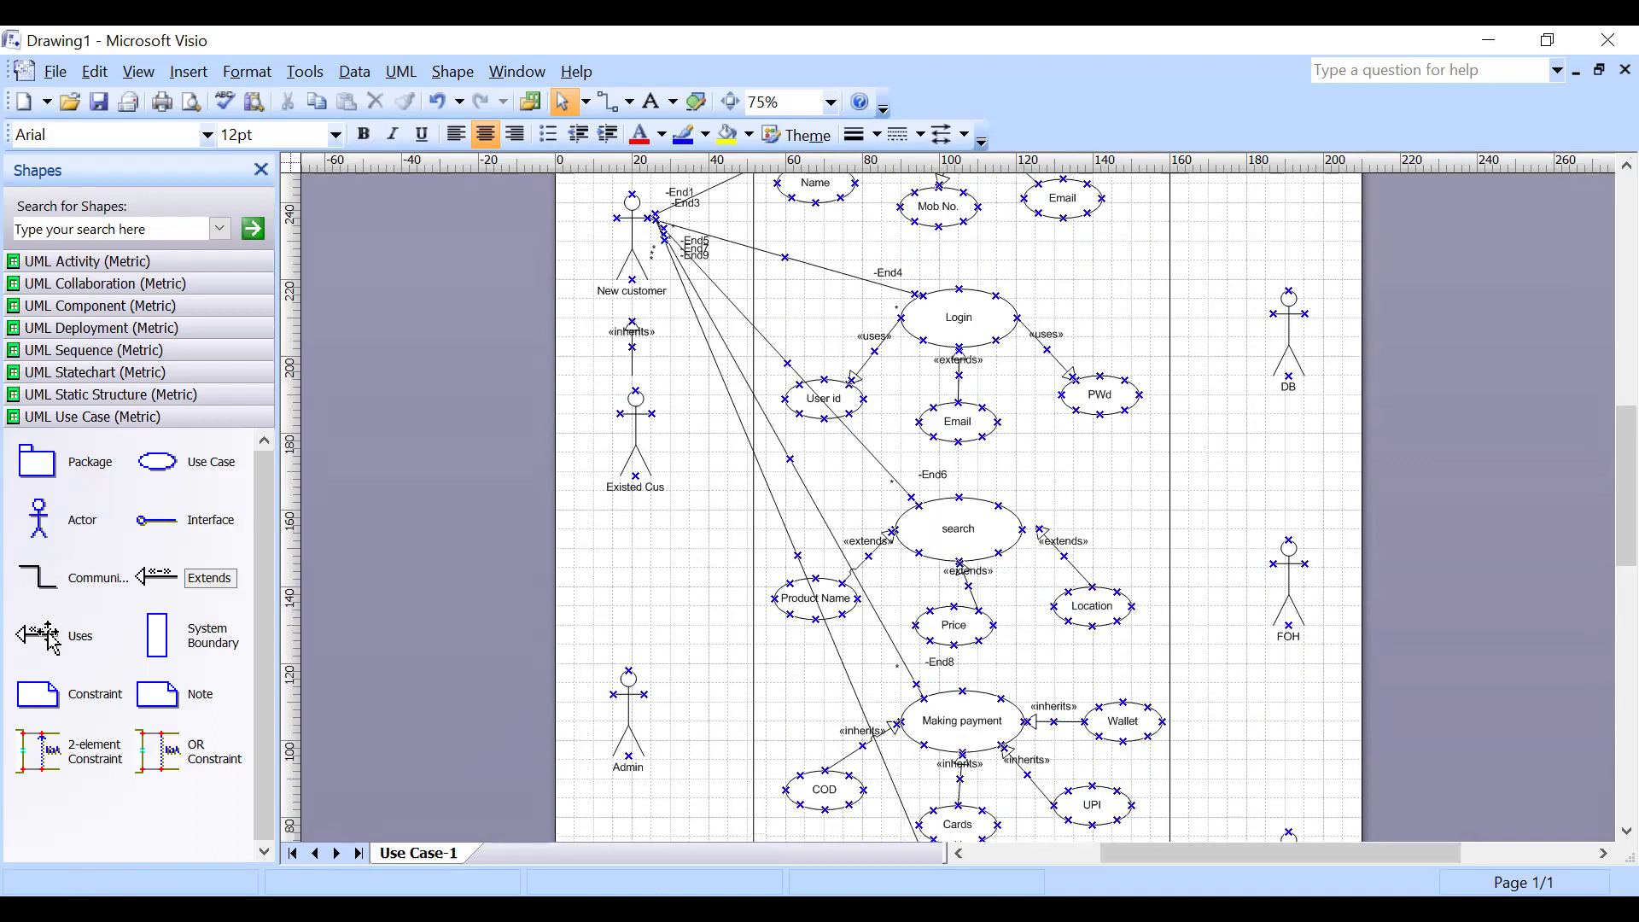
pyautogui.moveTo(192, 578); pyautogui.dragTo(632, 517)
pyautogui.moveTo(624, 644); pyautogui.dragTo(629, 647)
pyautogui.click(995, 513)
pyautogui.scroll(2, 999, 522)
pyautogui.scroll(2, 1001, 523)
pyautogui.scroll(-4, 1020, 457)
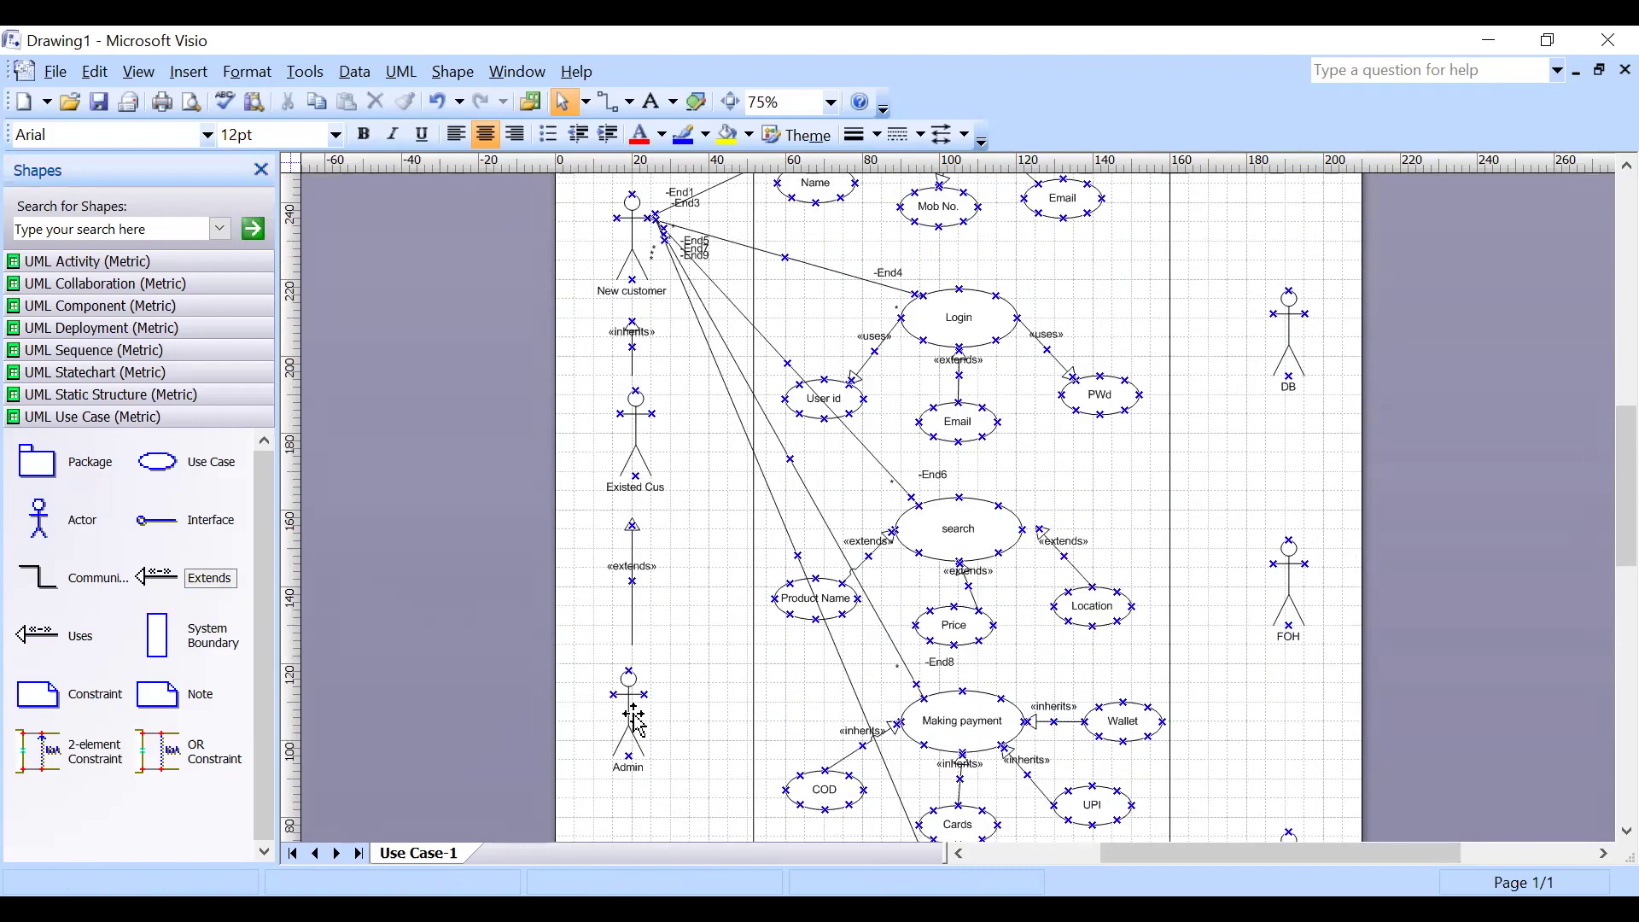
pyautogui.click(974, 527)
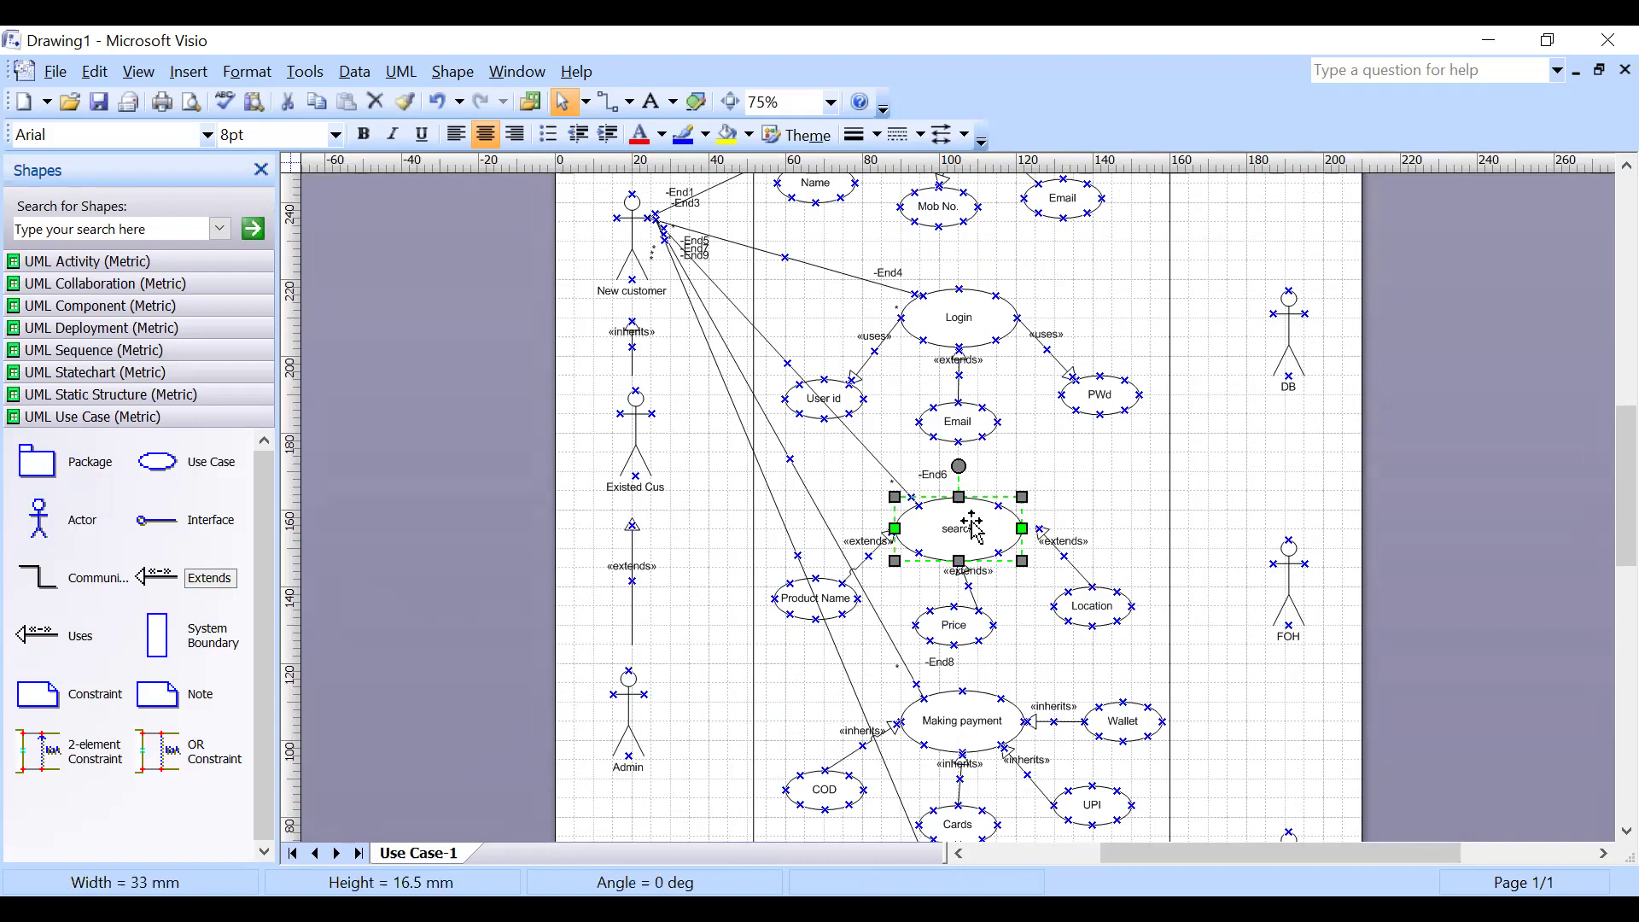
pyautogui.click(1273, 488)
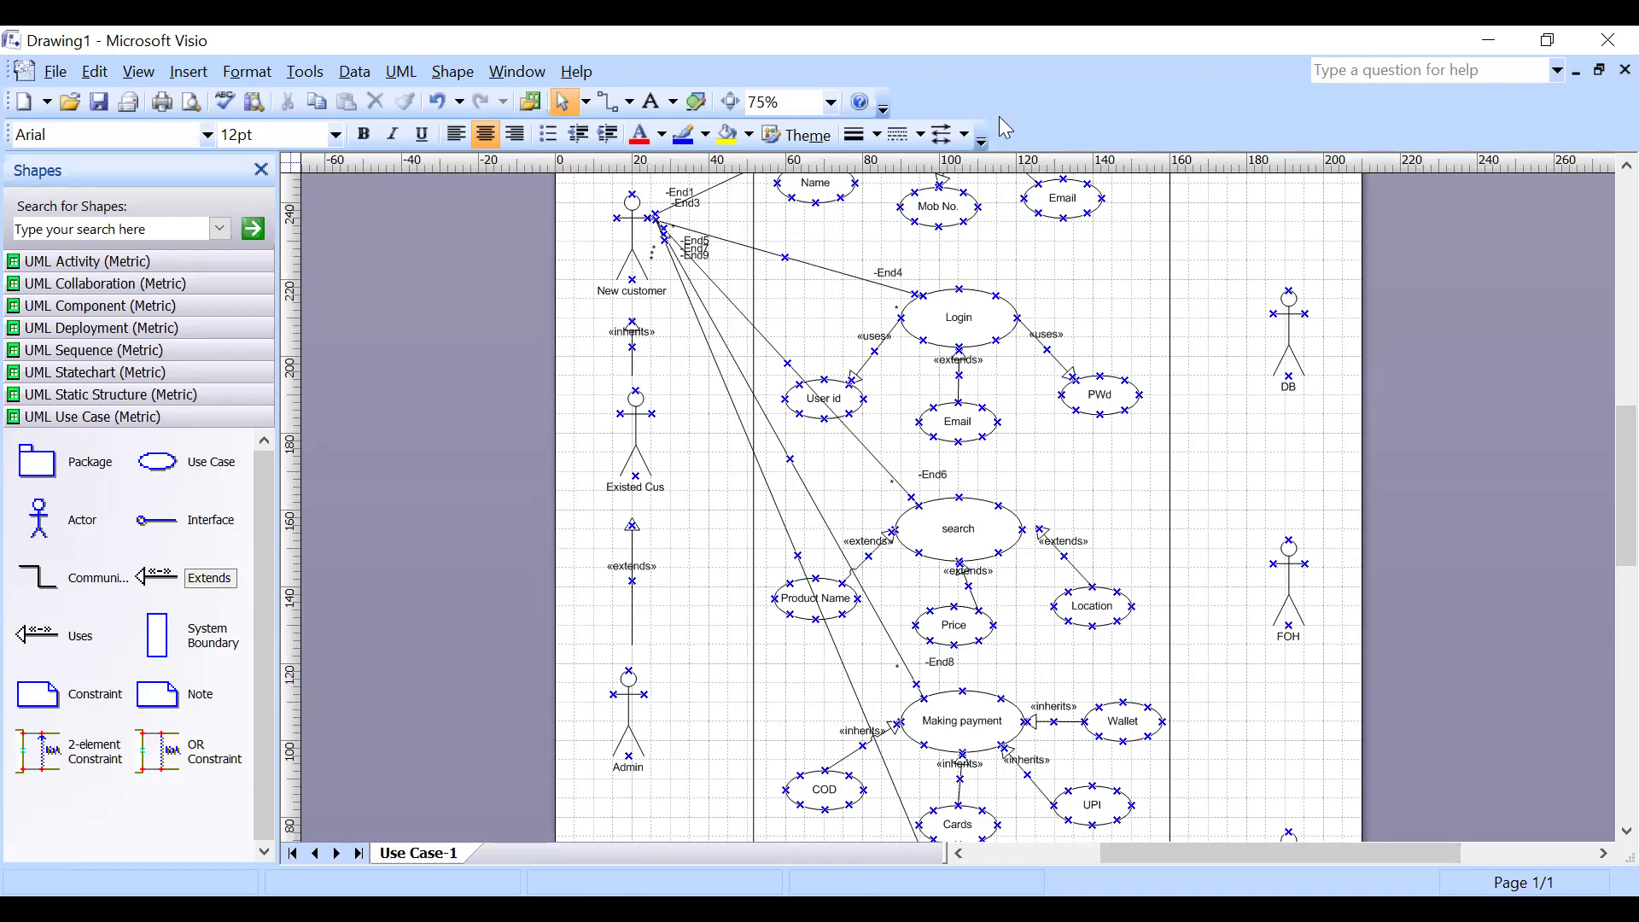
# Clear the name of the arrow between Admin and Existed Cus and set its stereotype to inherits.
pyautogui.click(633, 566)
pyautogui.doubleClick(633, 566)
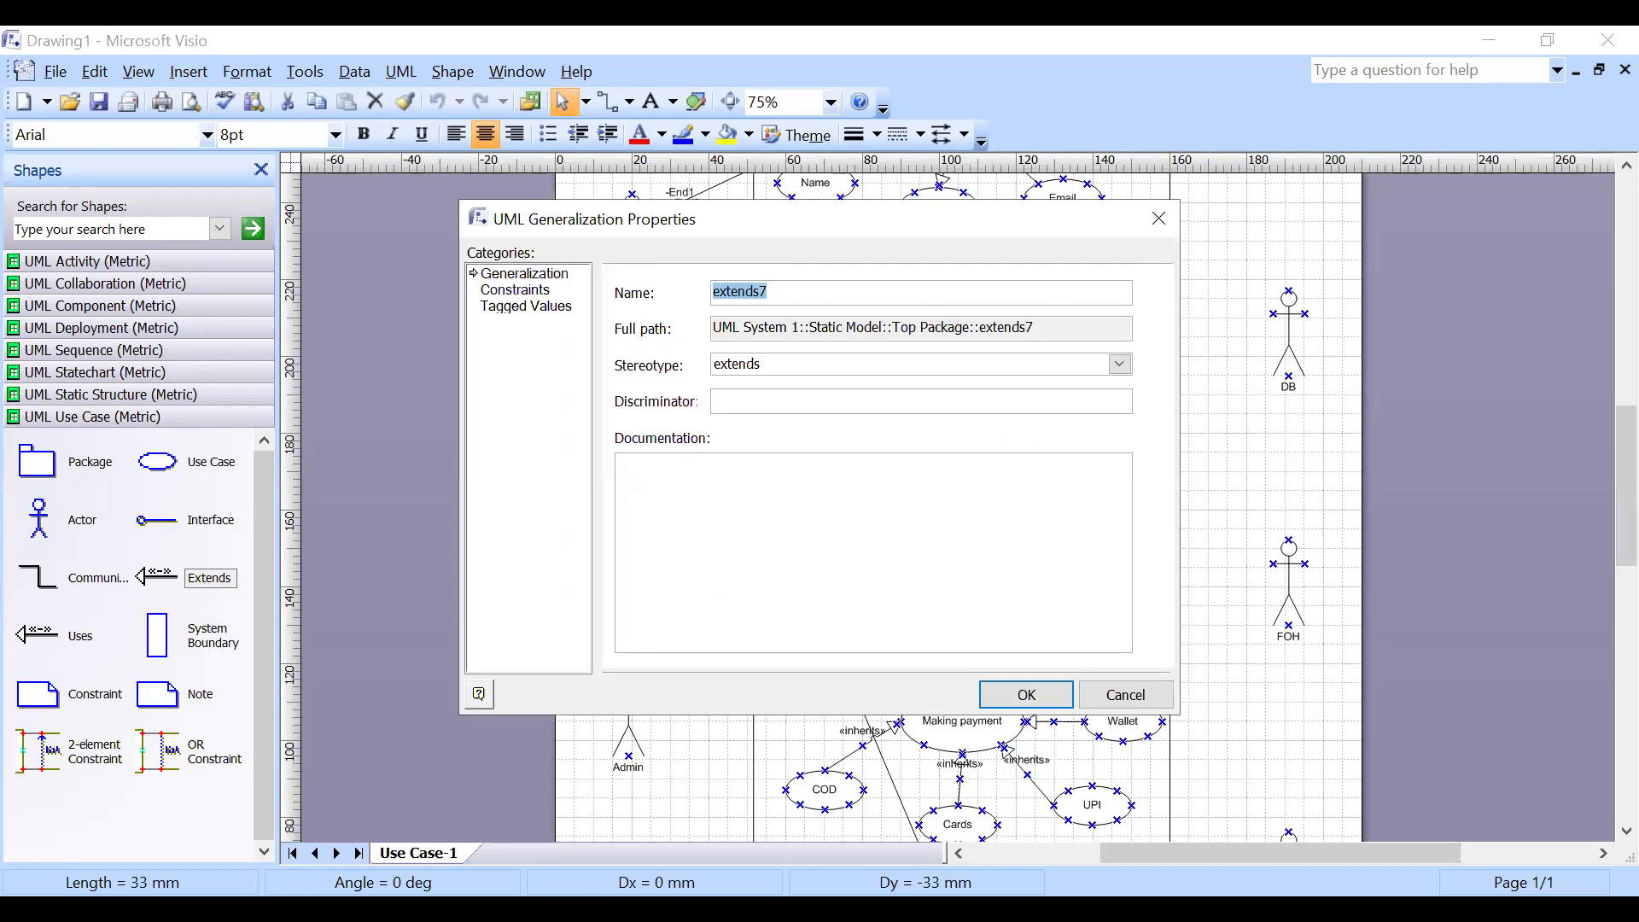
pyautogui.press('BackSpace')
pyautogui.click(1065, 365)
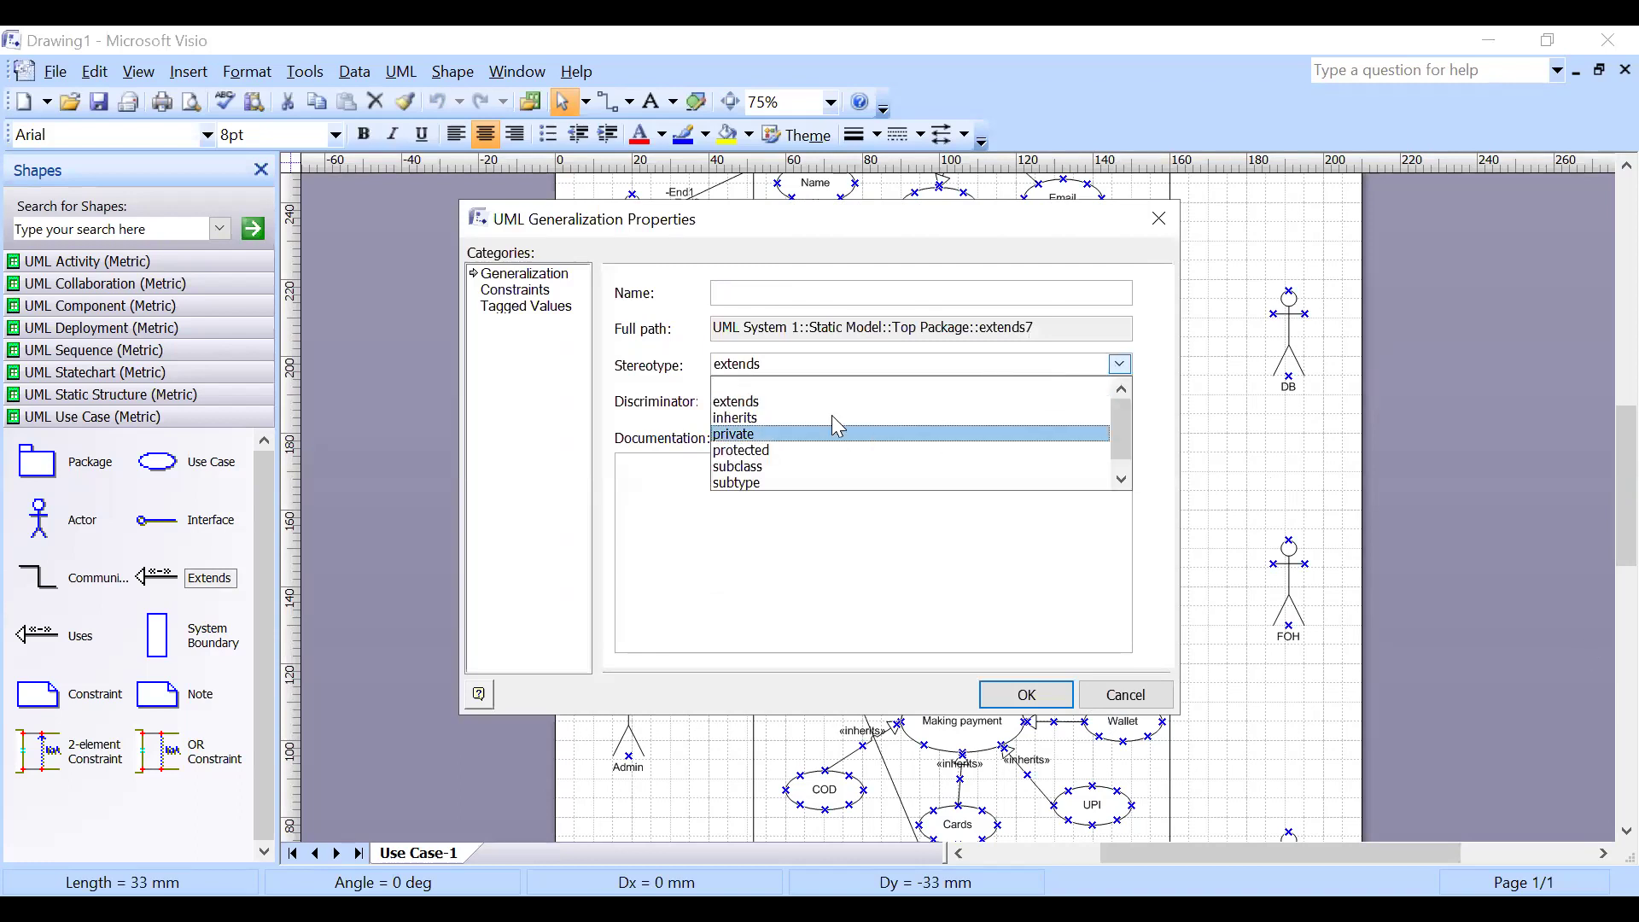
pyautogui.click(832, 415)
pyautogui.press('Return')
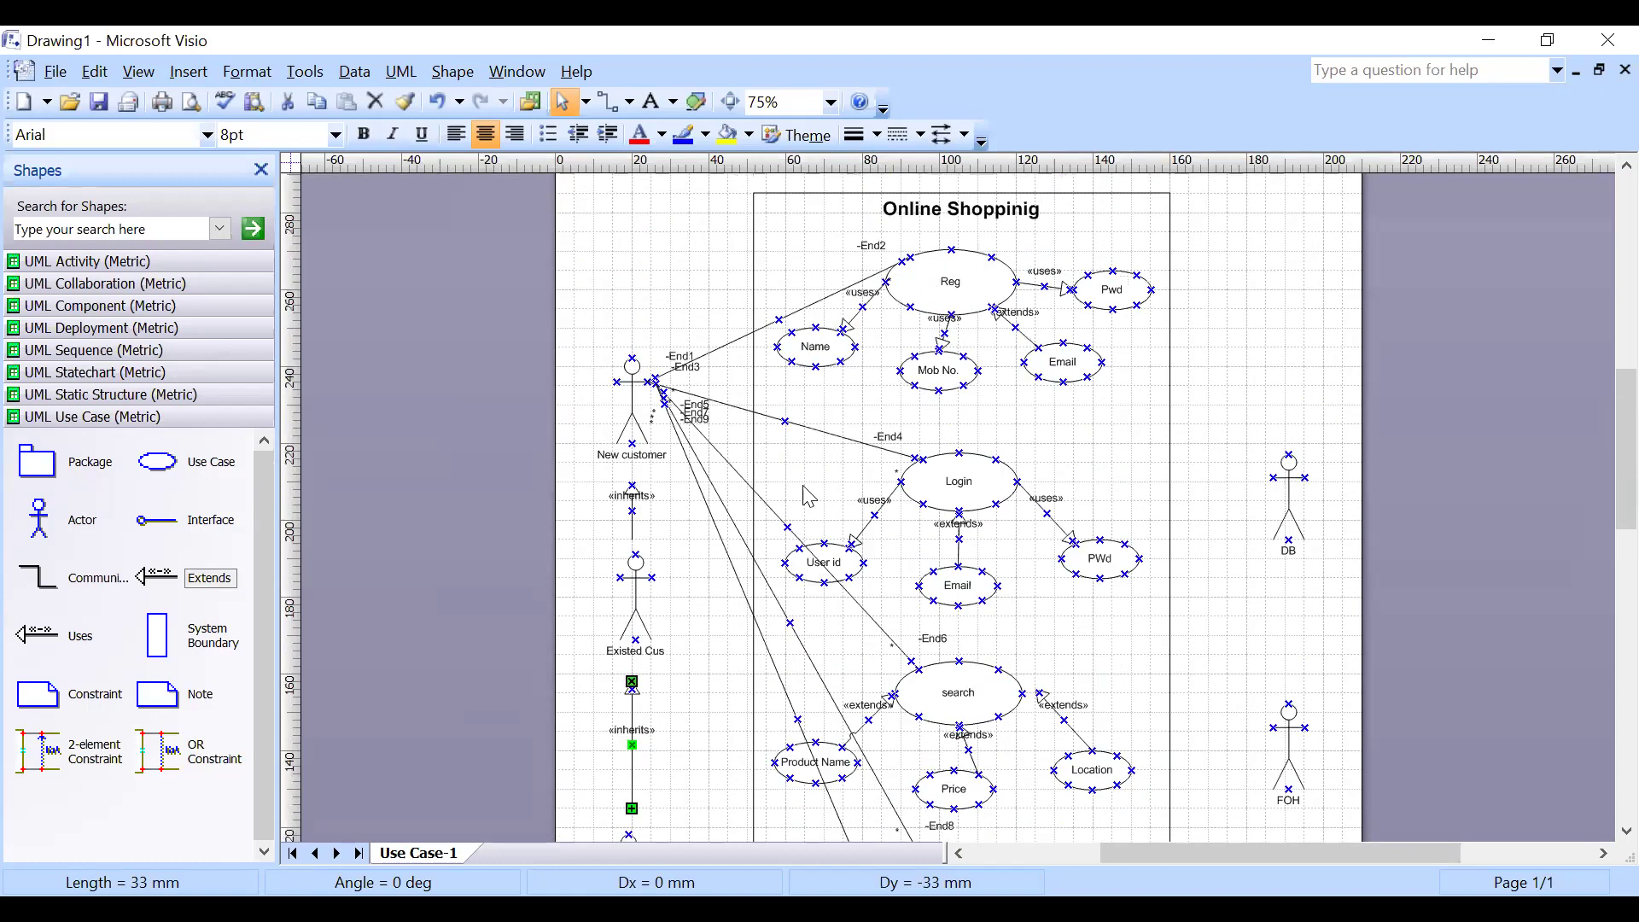
# Review the use cases from Reg down to Prodct deliver against the DB, FOH and Delivery boy actors.
pyautogui.click(967, 273)
pyautogui.scroll(-3, 973, 431)
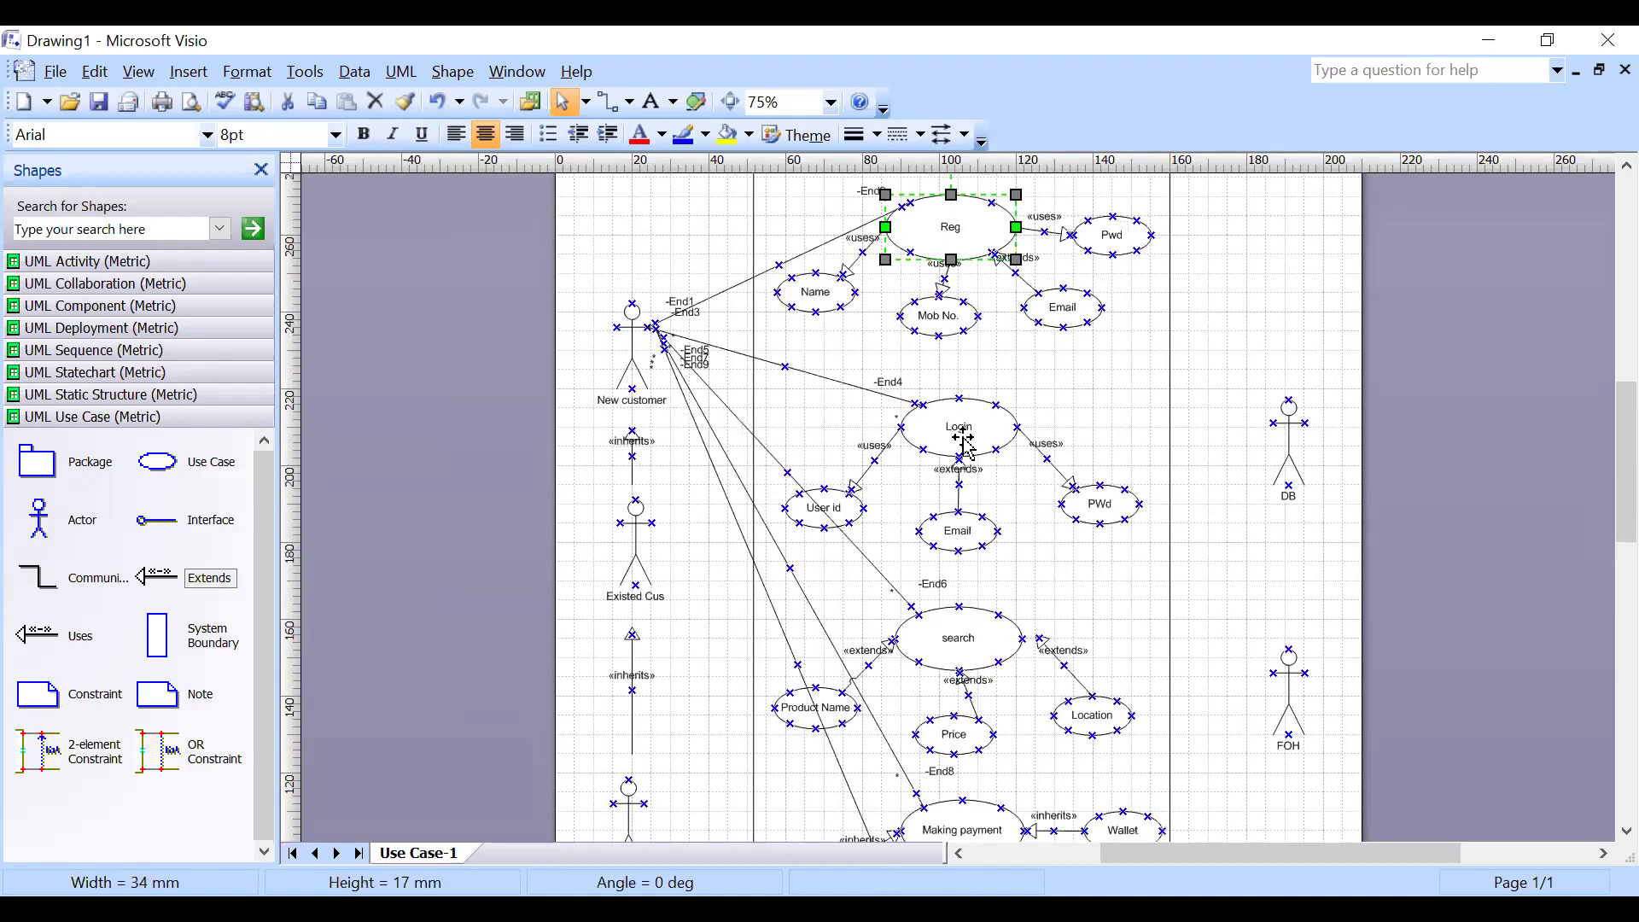
pyautogui.scroll(-2, 986, 420)
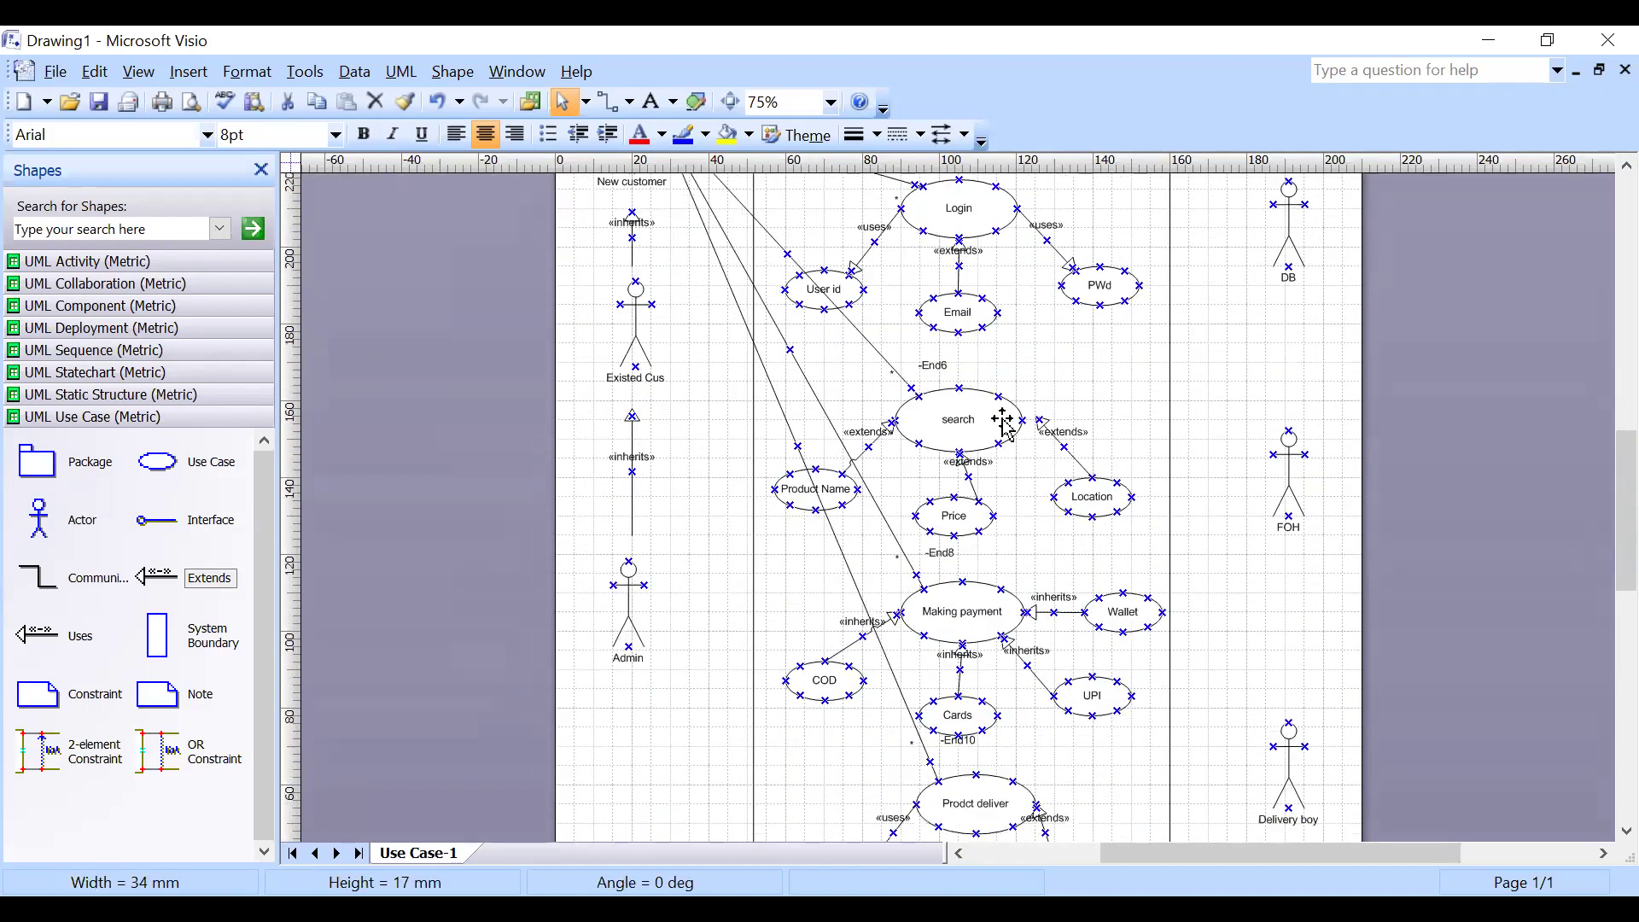
pyautogui.click(968, 419)
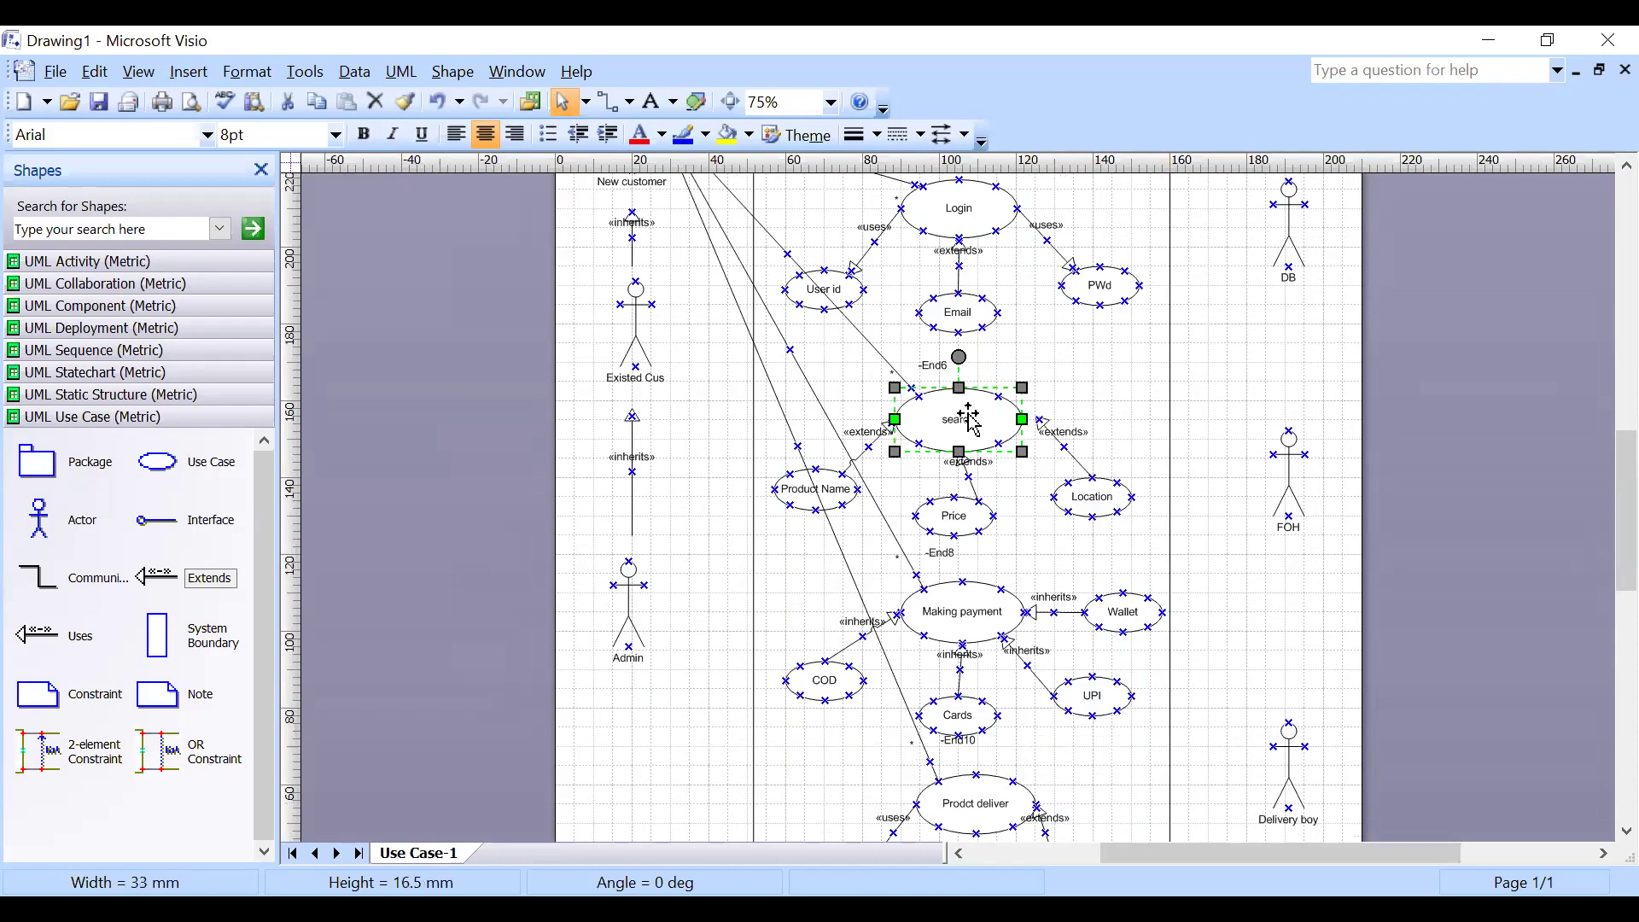
pyautogui.click(1297, 386)
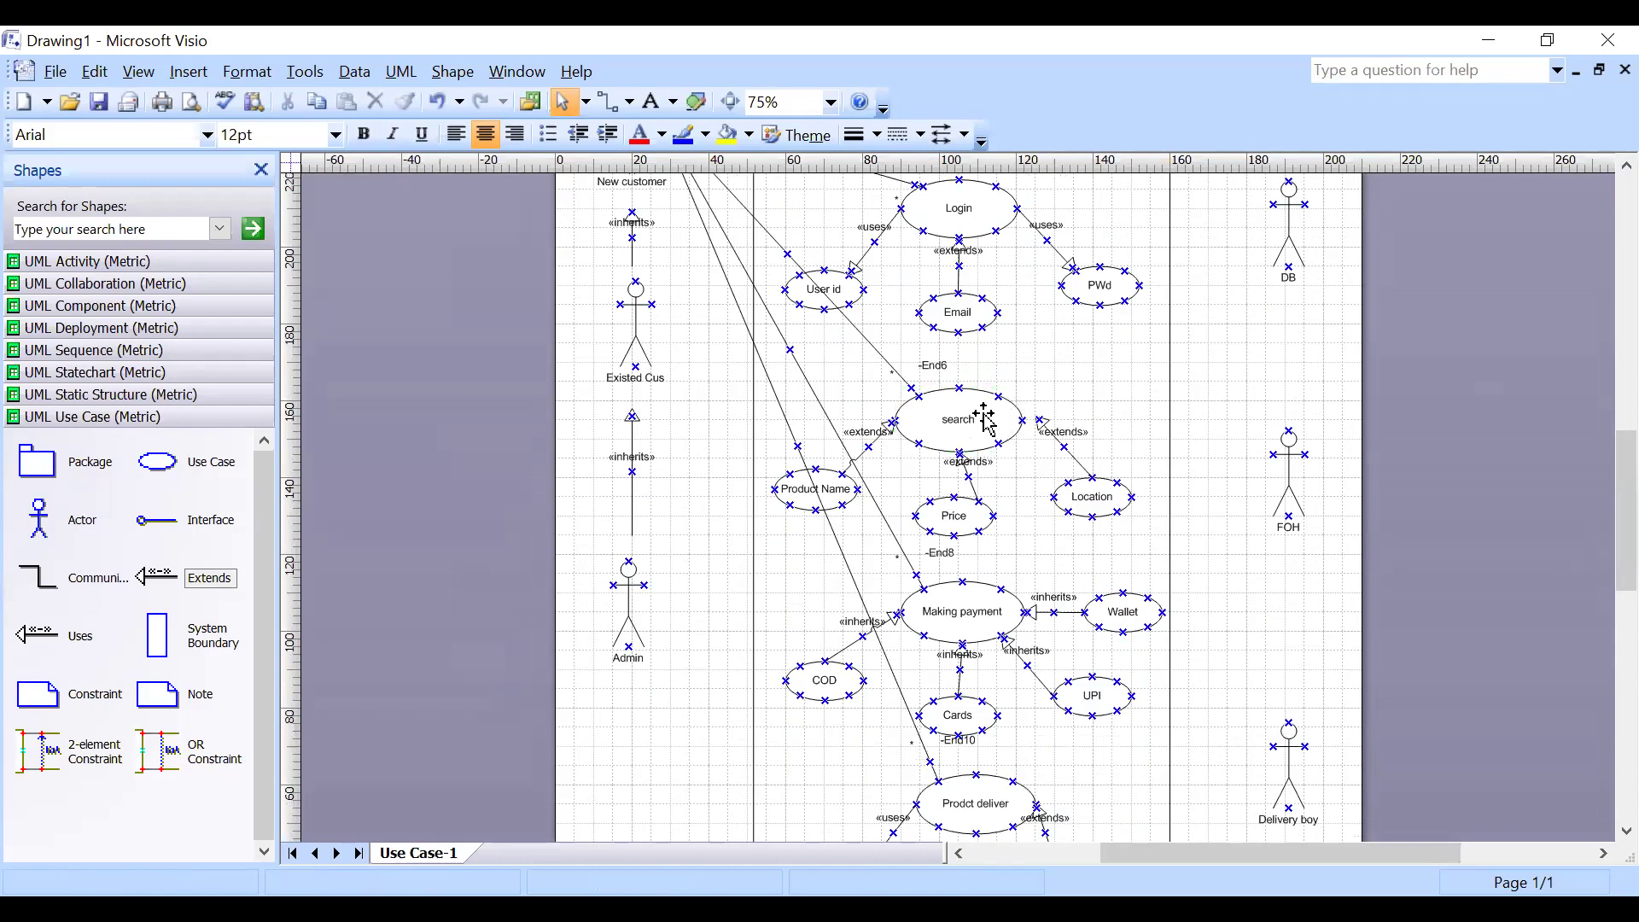
pyautogui.click(1170, 372)
pyautogui.click(1208, 395)
pyautogui.scroll(-2, 1063, 444)
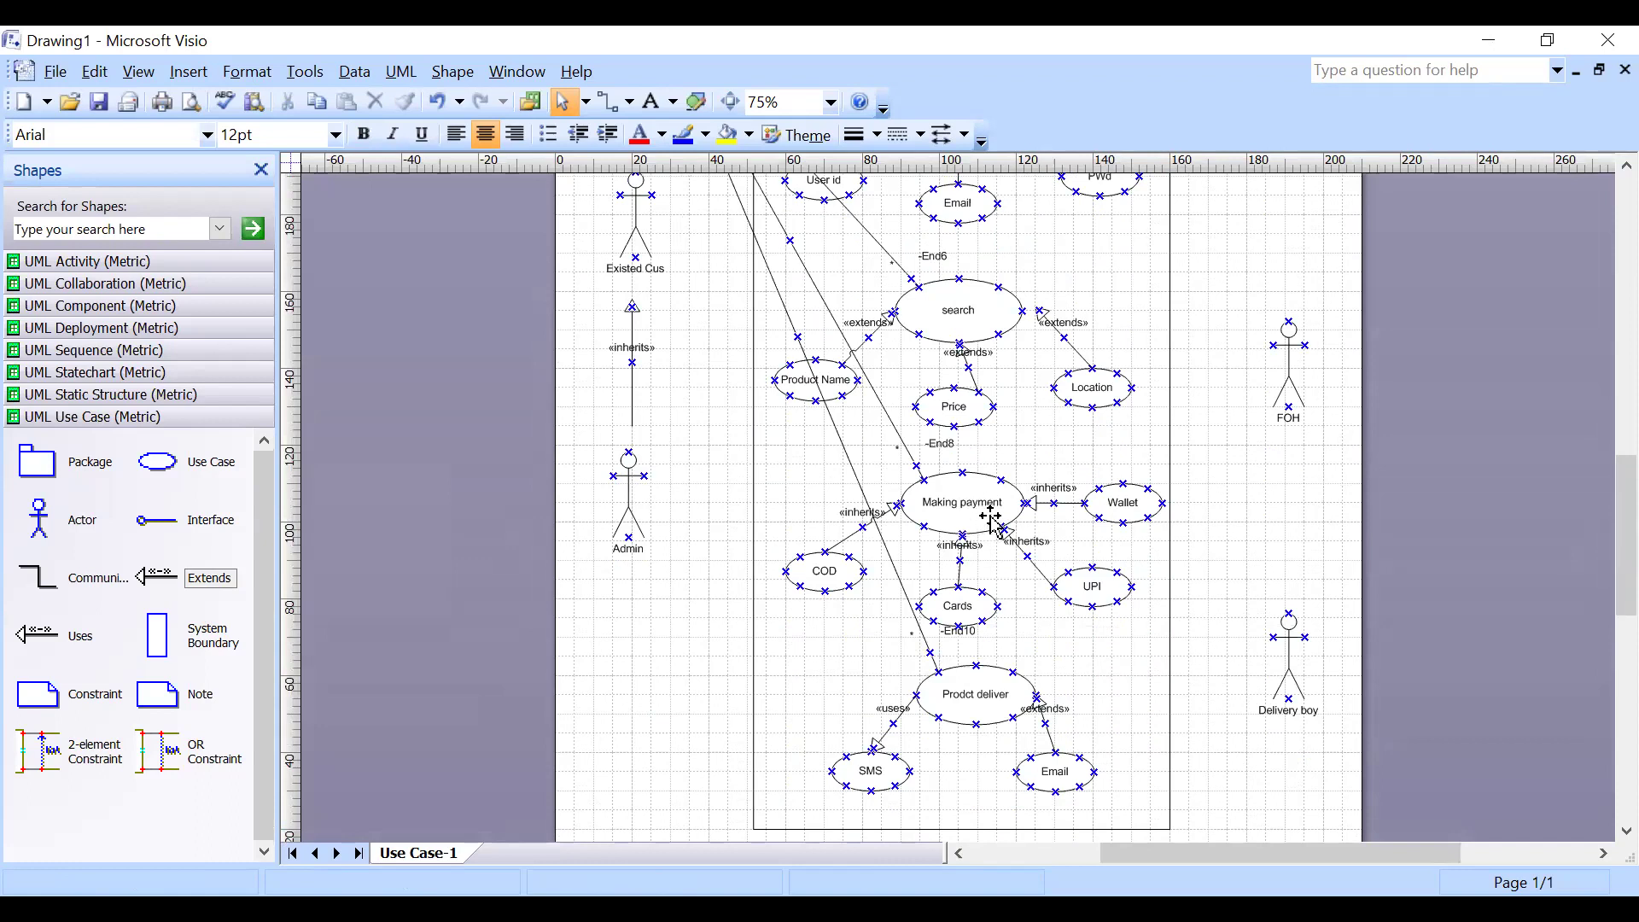
pyautogui.scroll(-2, 990, 517)
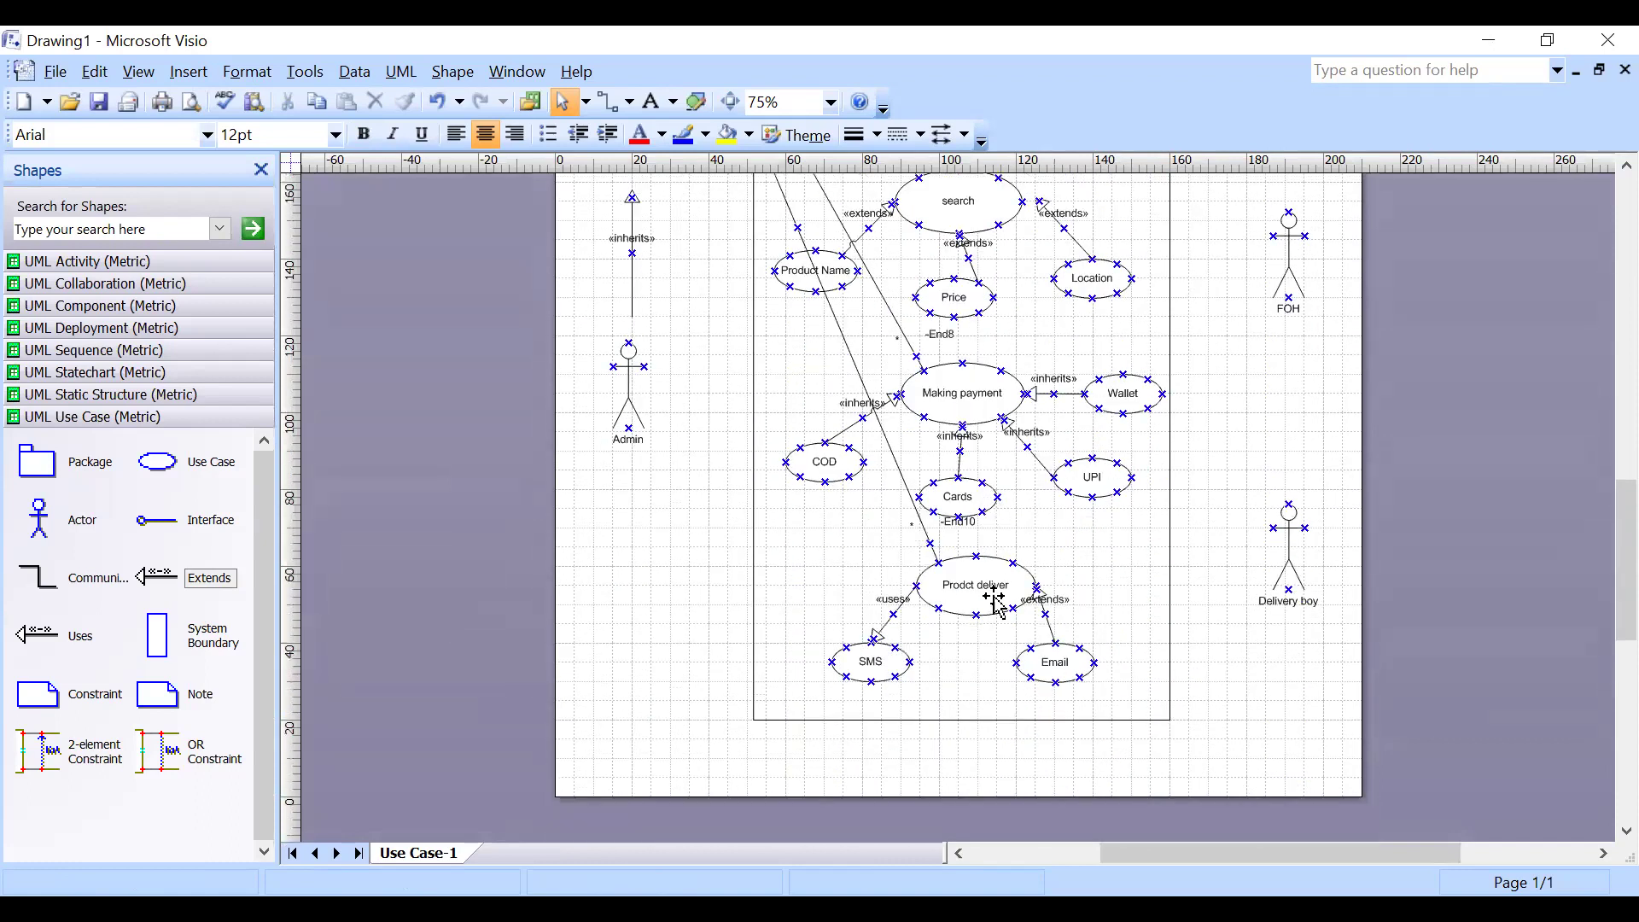
pyautogui.scroll(6, 995, 602)
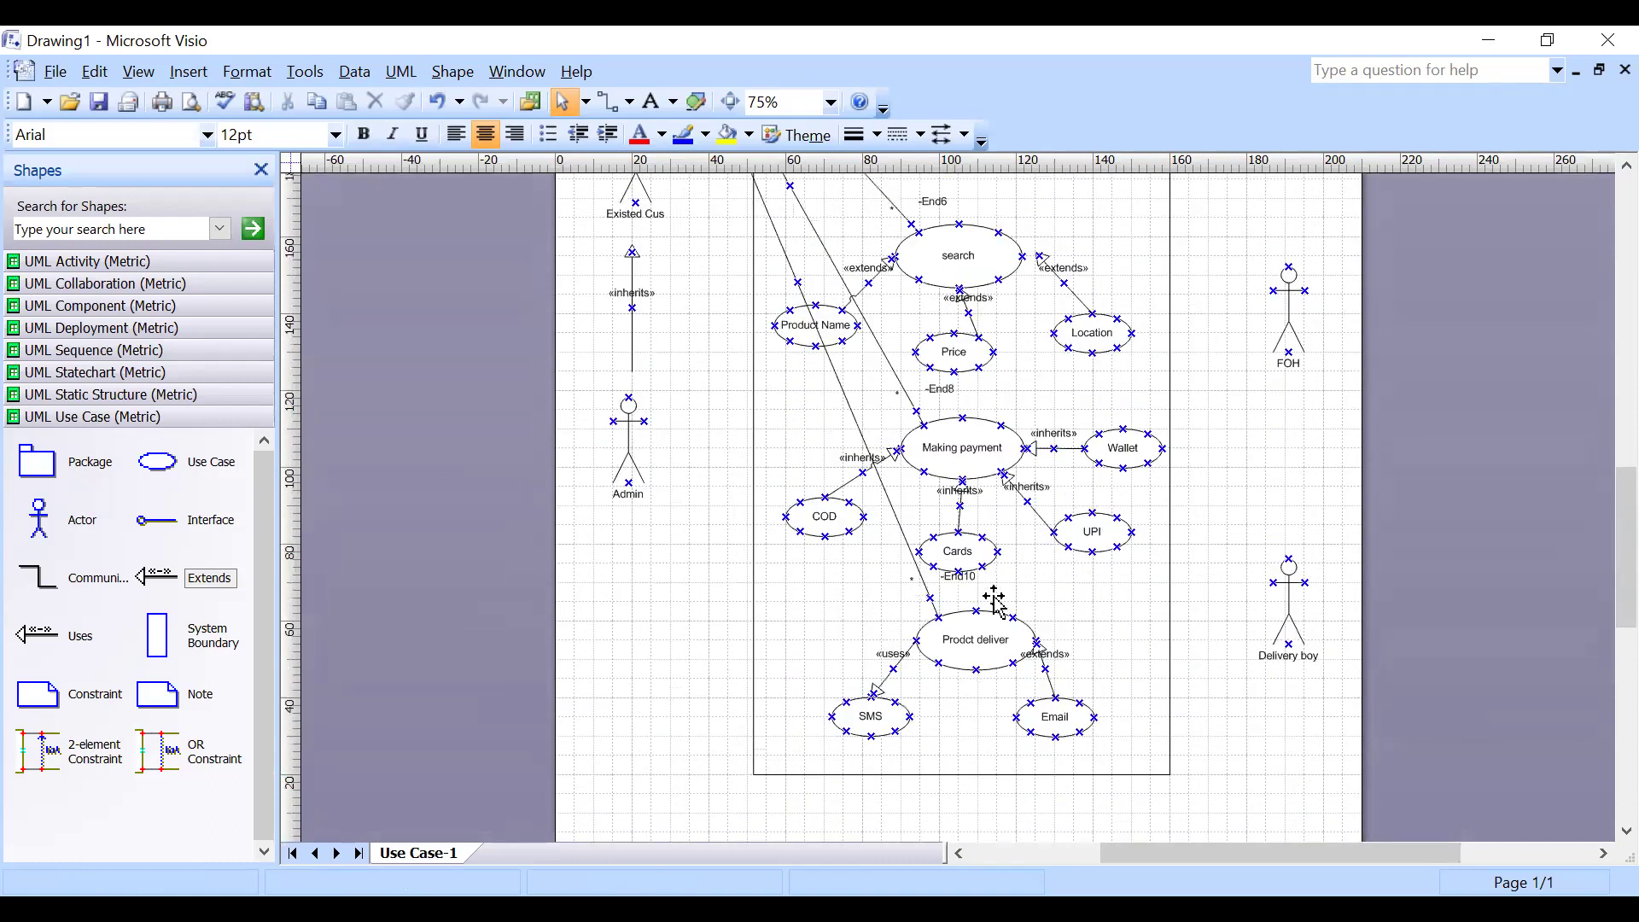
pyautogui.scroll(3, 728, 491)
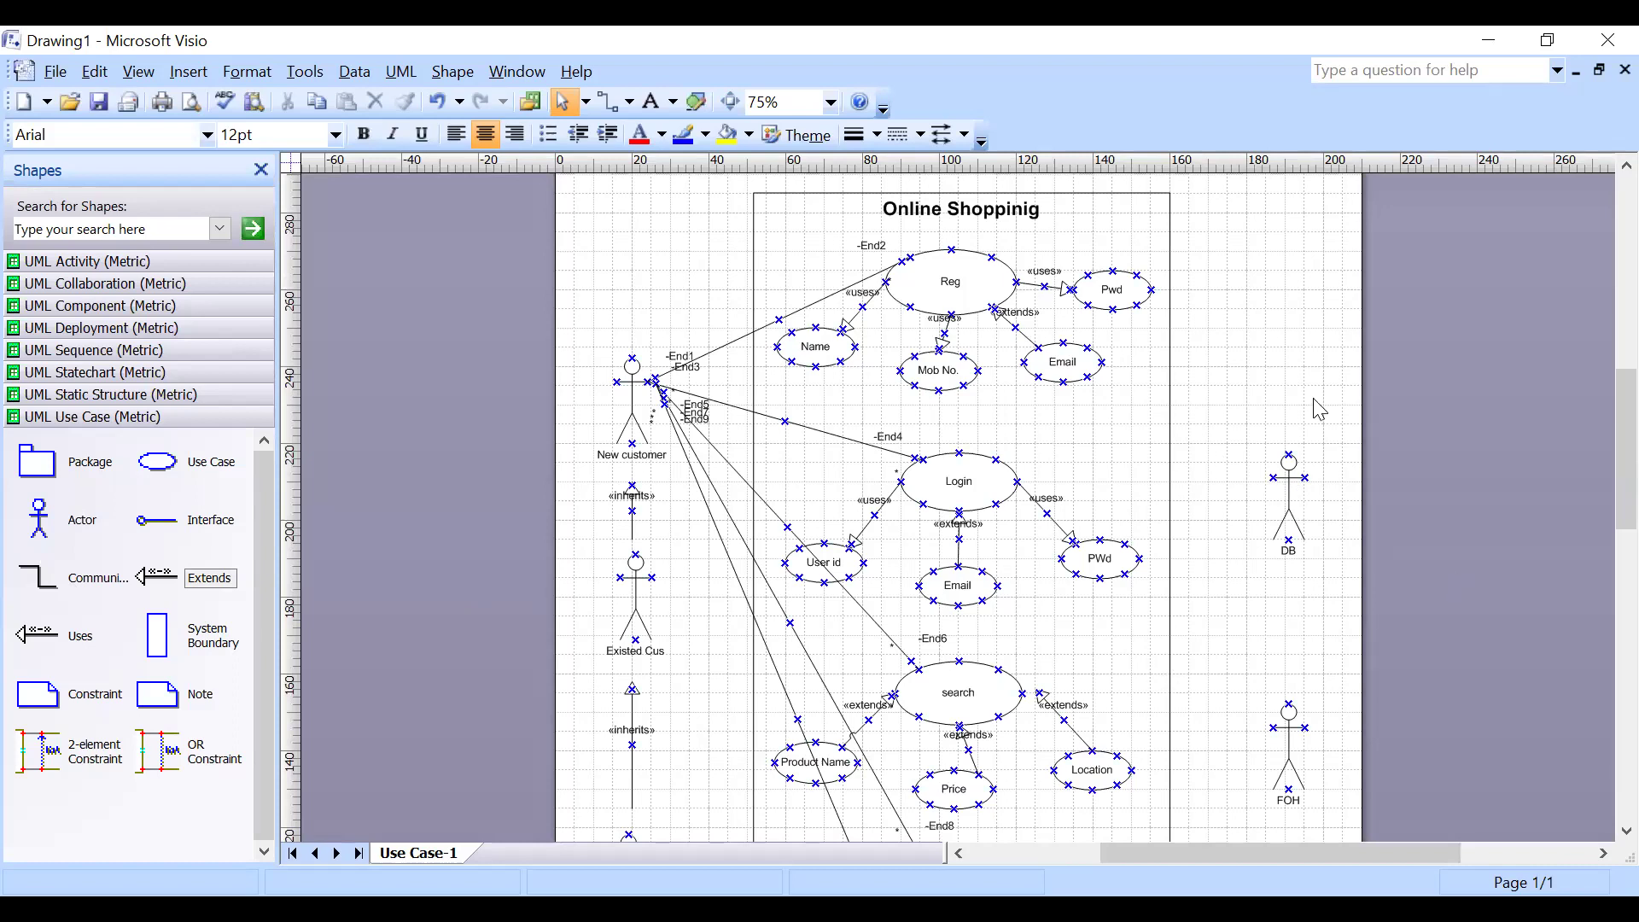
# Connect the DB actor to the Reg use case with a Communicates link.
pyautogui.click(1291, 499)
pyautogui.moveTo(43, 585)
pyautogui.mouseDown()
pyautogui.moveTo(119, 617)
pyautogui.moveTo(1059, 341)
pyautogui.moveTo(1048, 316)
pyautogui.moveTo(1269, 473)
pyautogui.mouseUp()
pyautogui.scroll(-2, 1274, 365)
pyautogui.scroll(-4, 1269, 372)
pyautogui.scroll(3, 1281, 376)
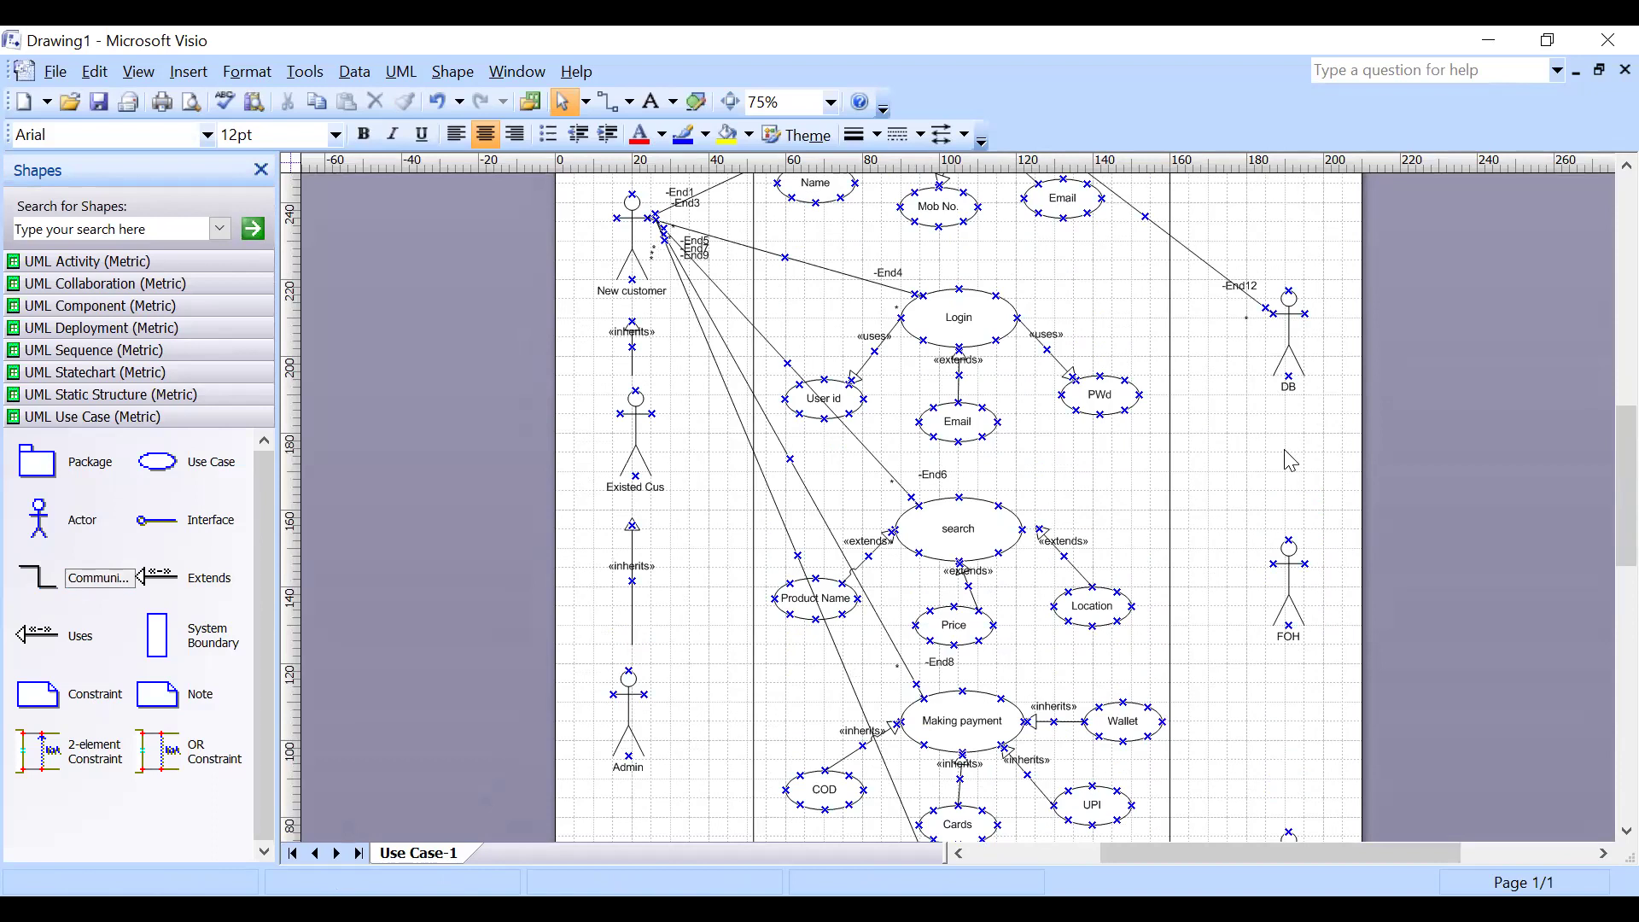
# Shift the head of the extends arrow from Location so that it meets the edge of the search use case.
pyautogui.click(1057, 549)
pyautogui.moveTo(1038, 530); pyautogui.dragTo(1029, 529)
pyautogui.click(1245, 467)
# Examine the search, Making payment and Prodct deliver use cases alongside the Admin and Existed Cus actors.
pyautogui.scroll(-1, 1102, 499)
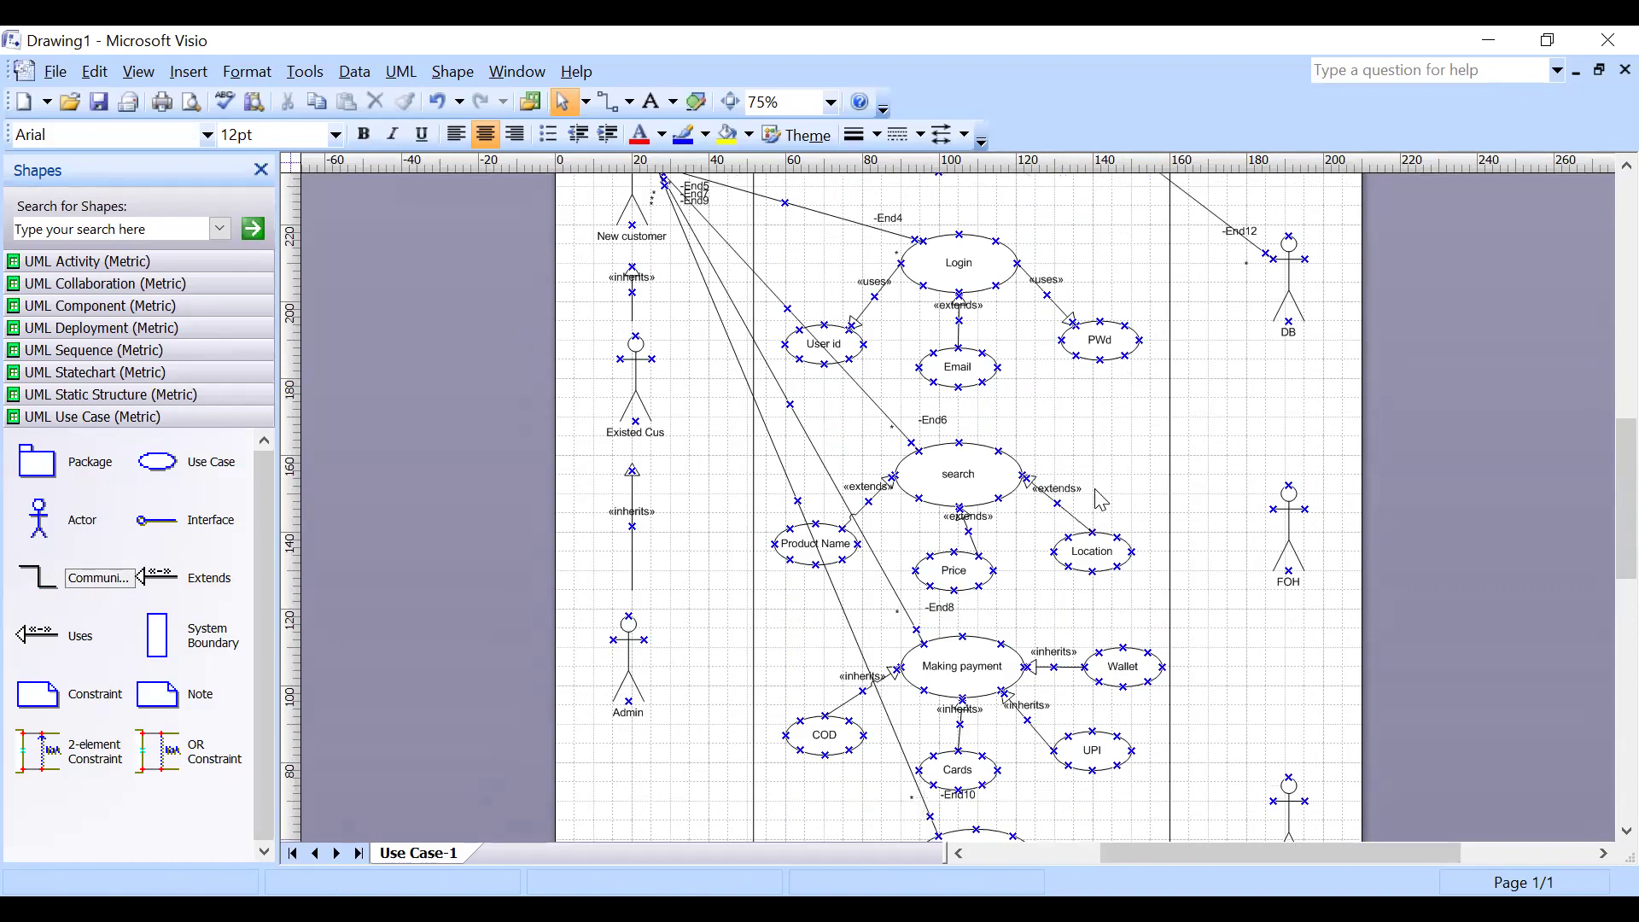
pyautogui.scroll(-1, 1101, 499)
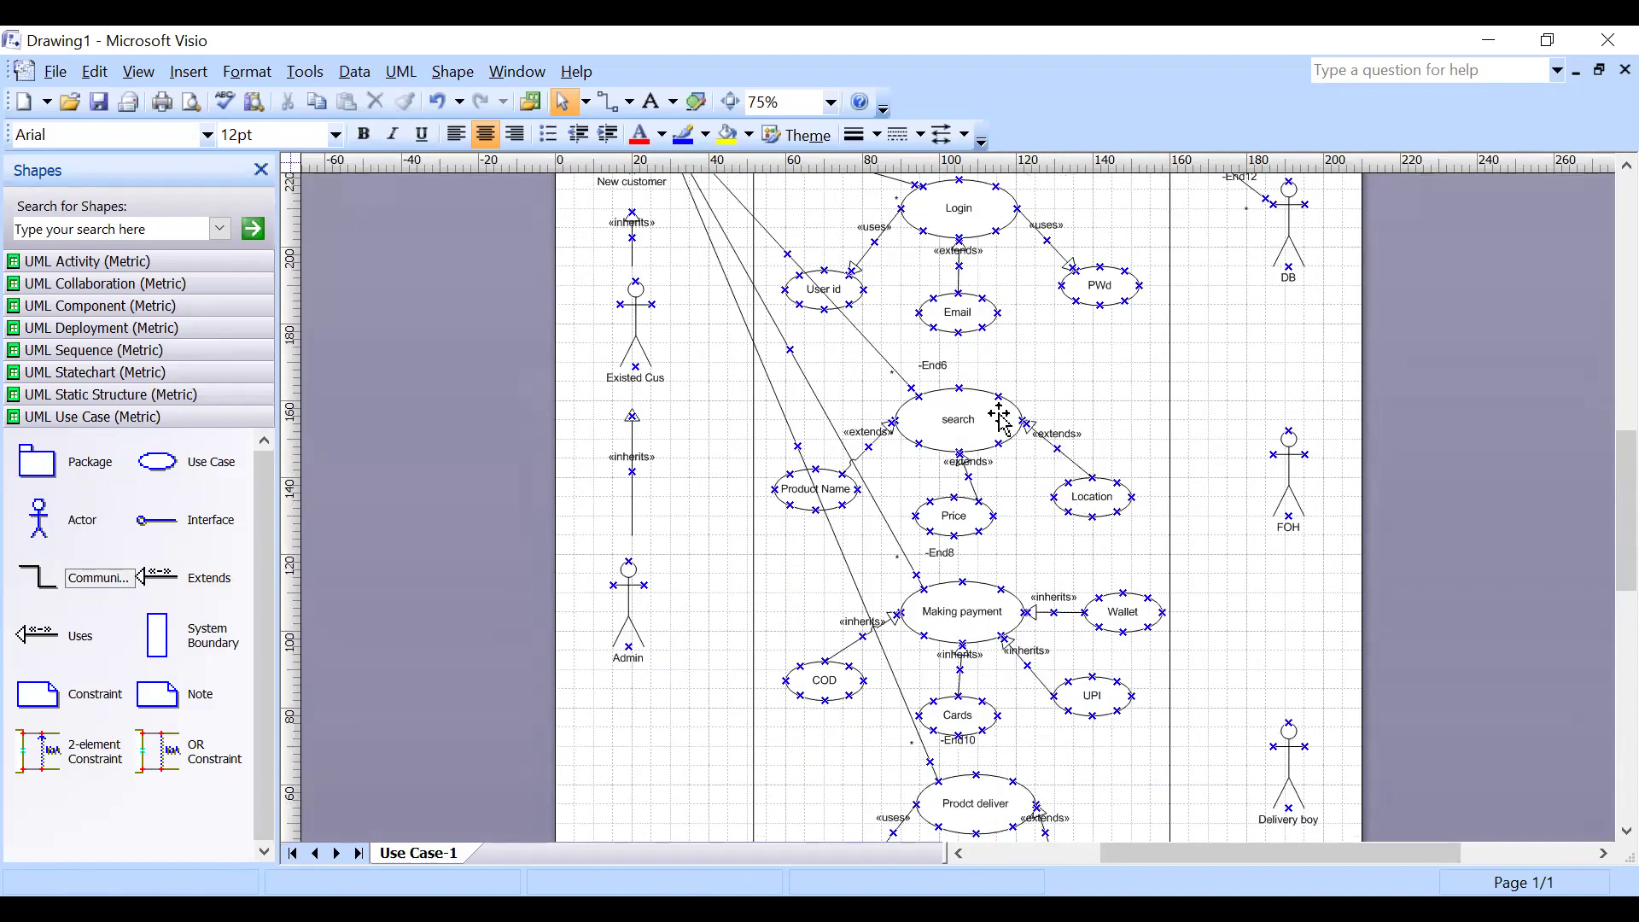
pyautogui.scroll(-1, 1001, 418)
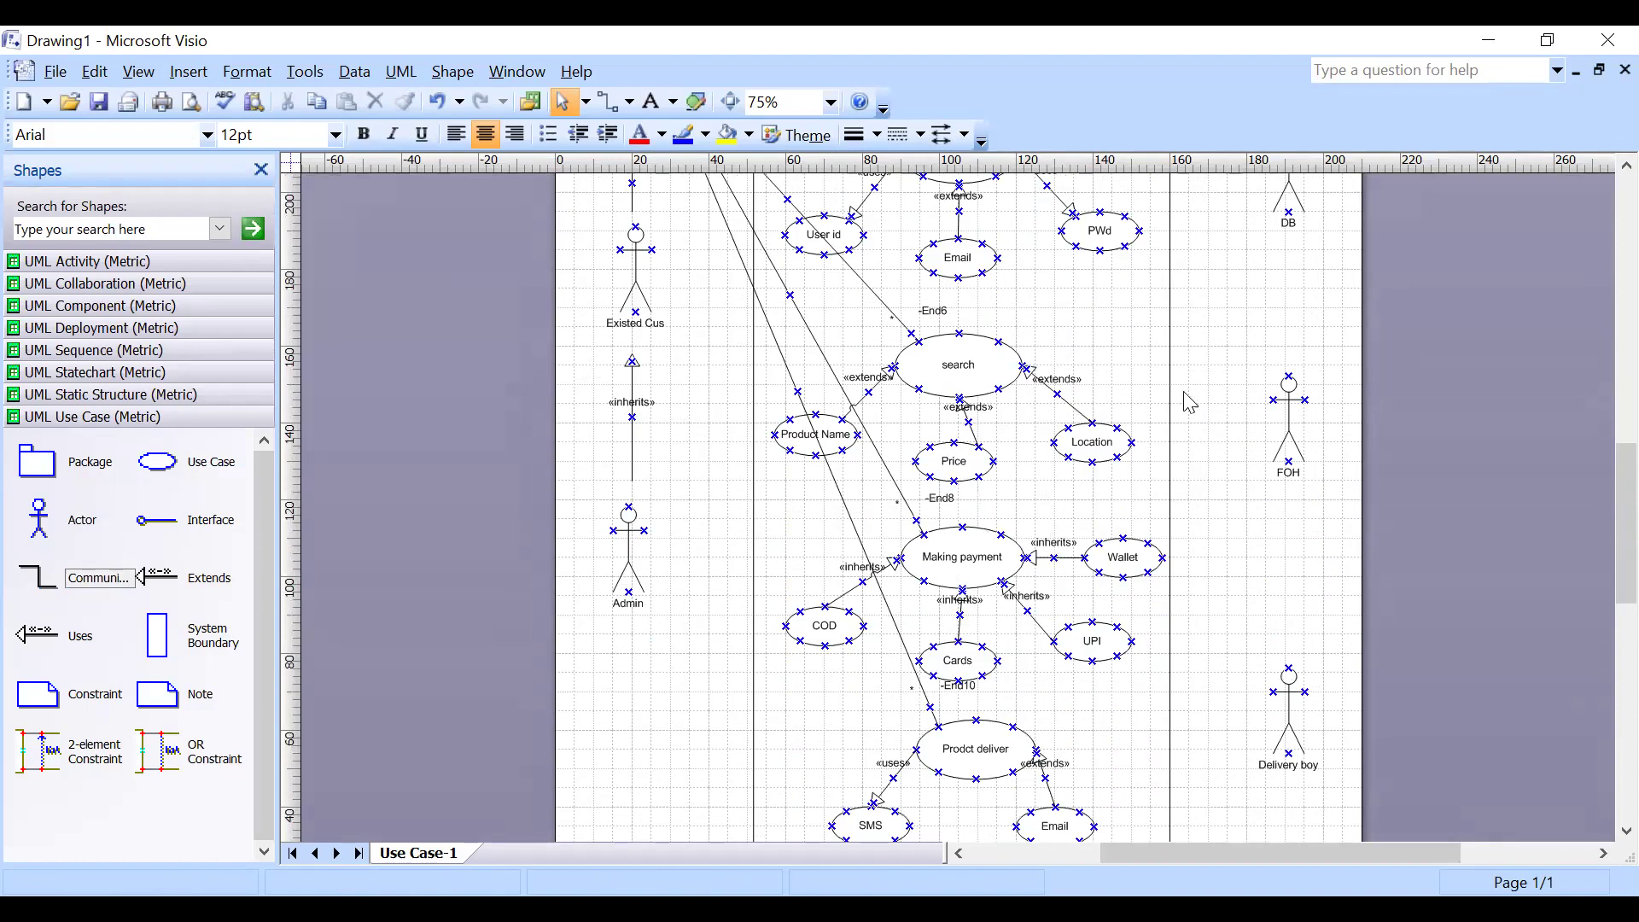
pyautogui.scroll(5, 1189, 403)
pyautogui.scroll(1, 1187, 394)
pyautogui.scroll(-2, 1187, 394)
pyautogui.scroll(-1, 1187, 394)
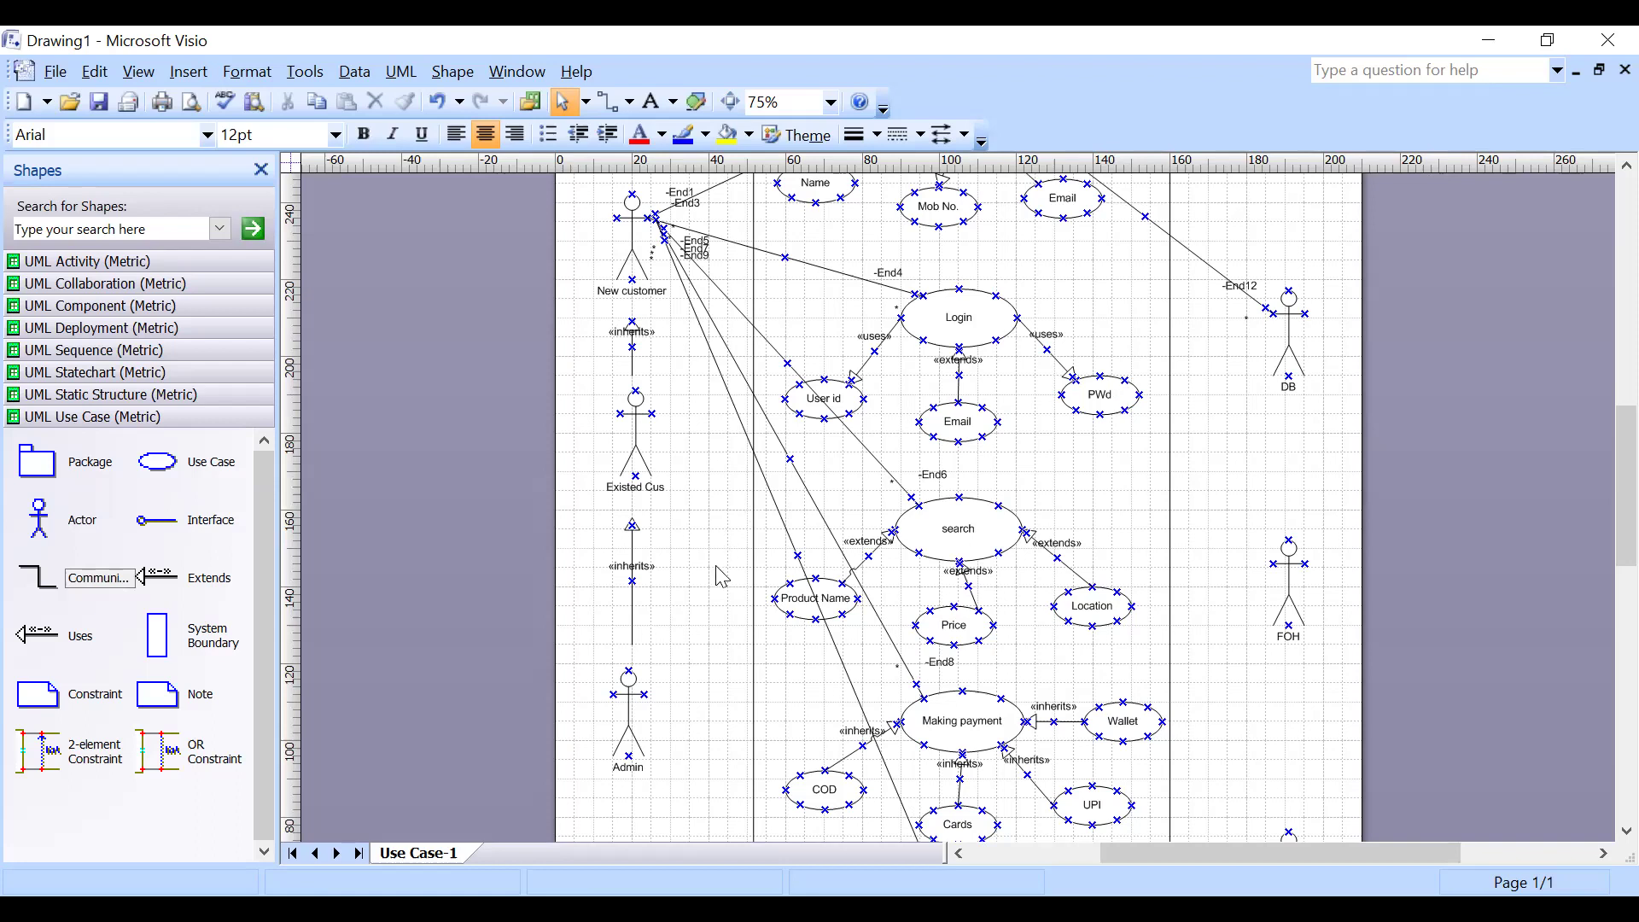
pyautogui.scroll(-1, 722, 572)
pyautogui.click(628, 640)
pyautogui.click(678, 603)
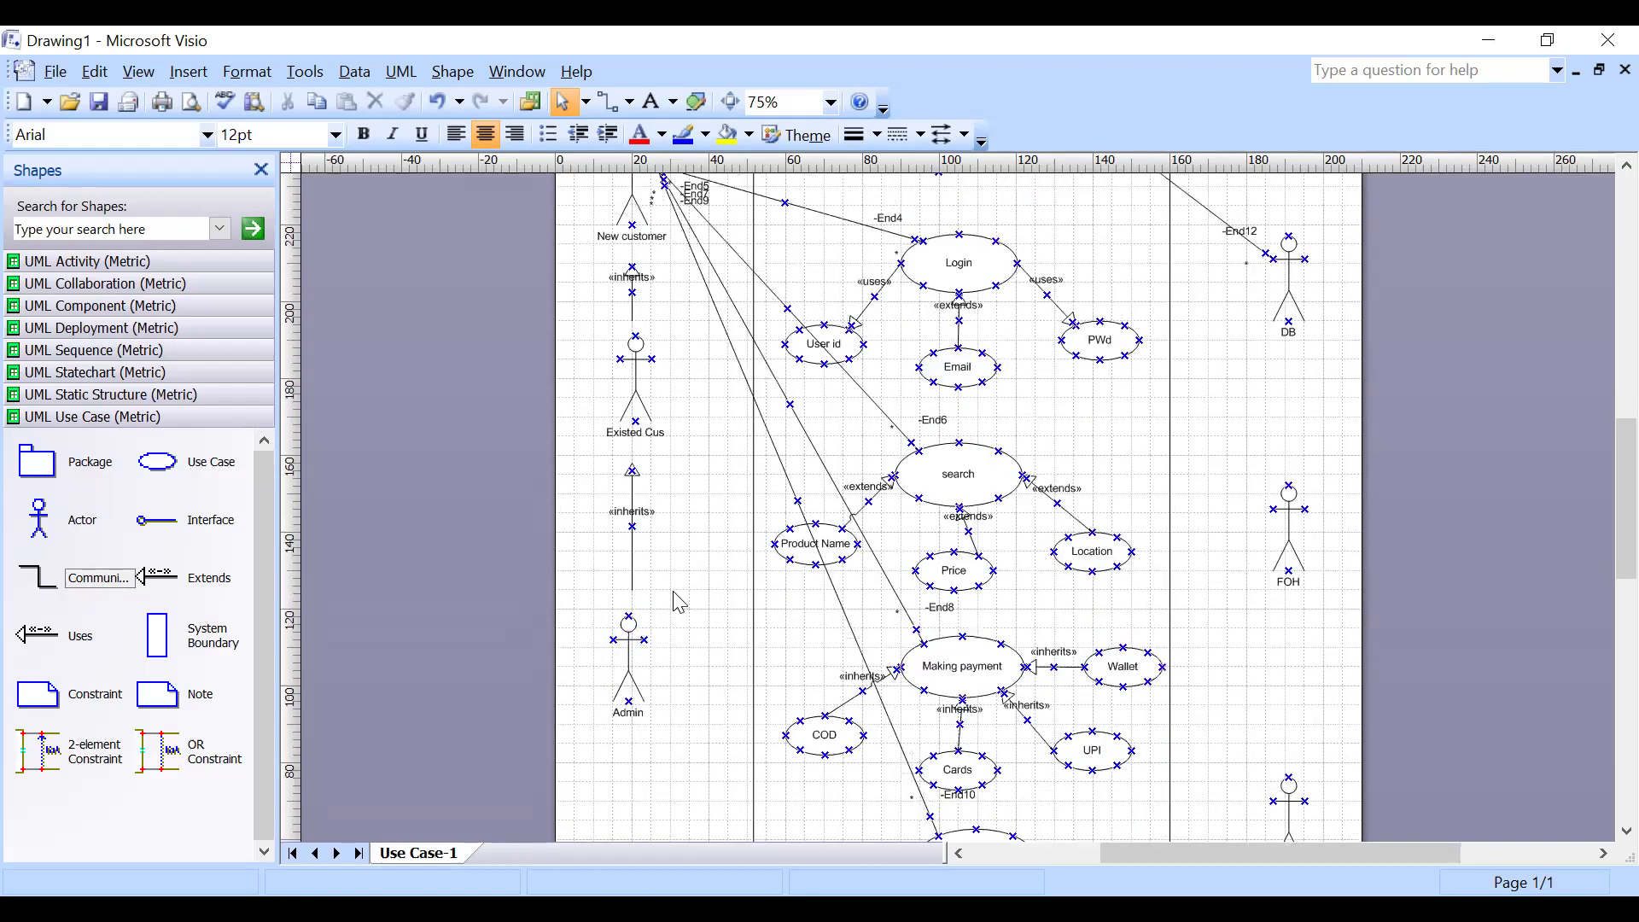
# Review the link between Reg and DB, and compare the search use case with the FOH and Admin actors.
pyautogui.scroll(5, 679, 603)
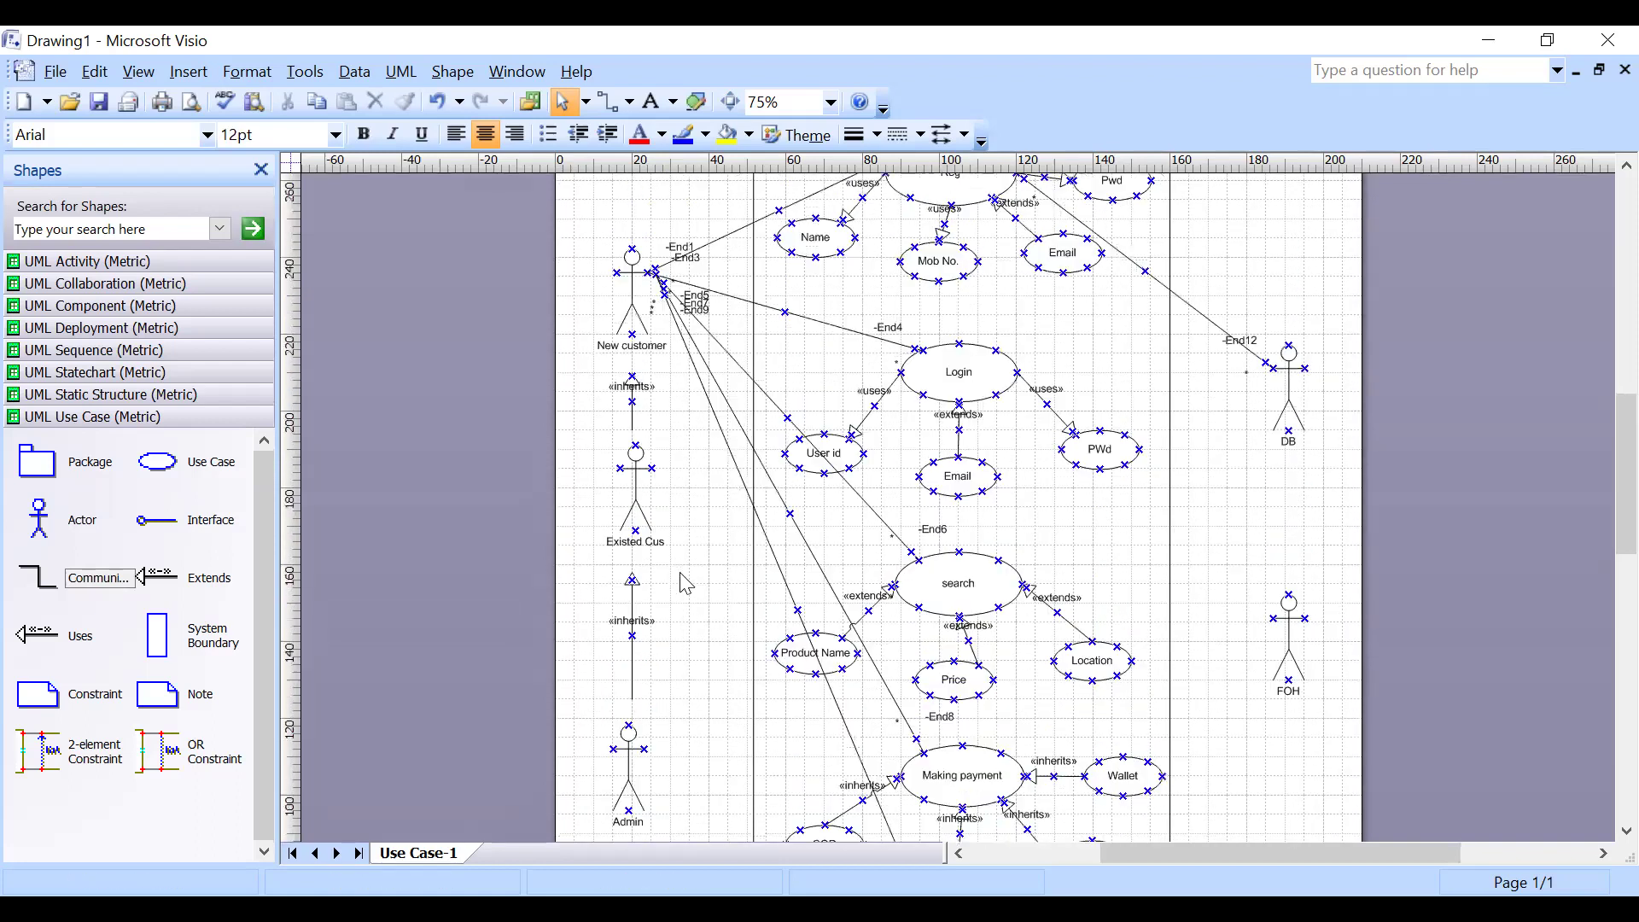
pyautogui.moveTo(1314, 228); pyautogui.dragTo(946, 664)
pyautogui.click(1355, 489)
pyautogui.scroll(-3, 1145, 432)
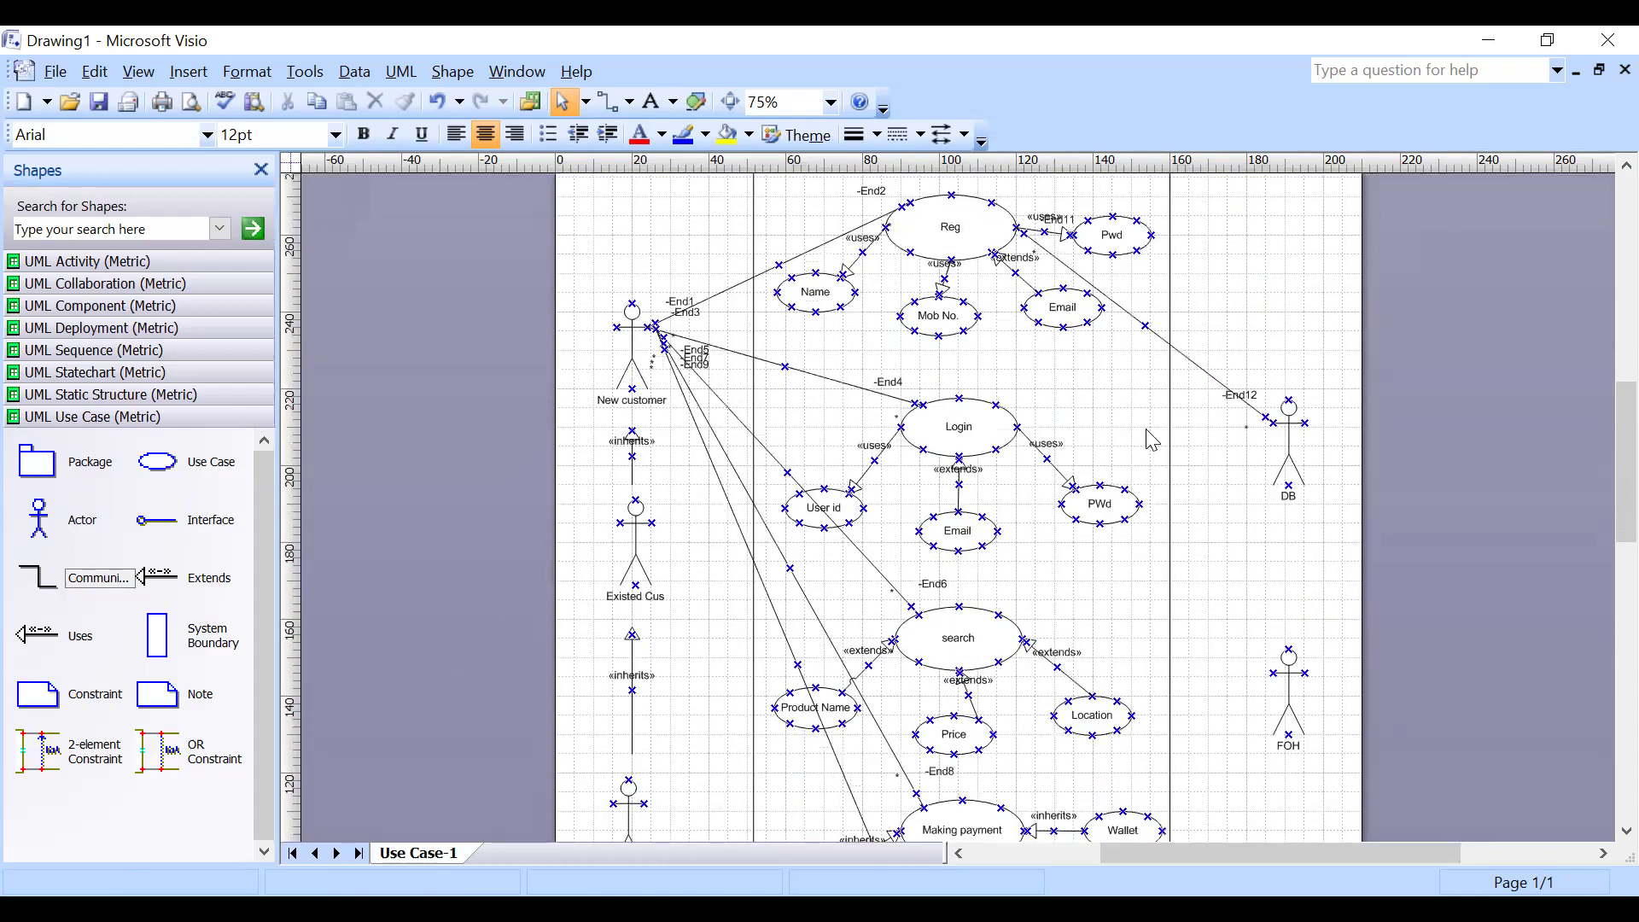
pyautogui.scroll(2, 1217, 412)
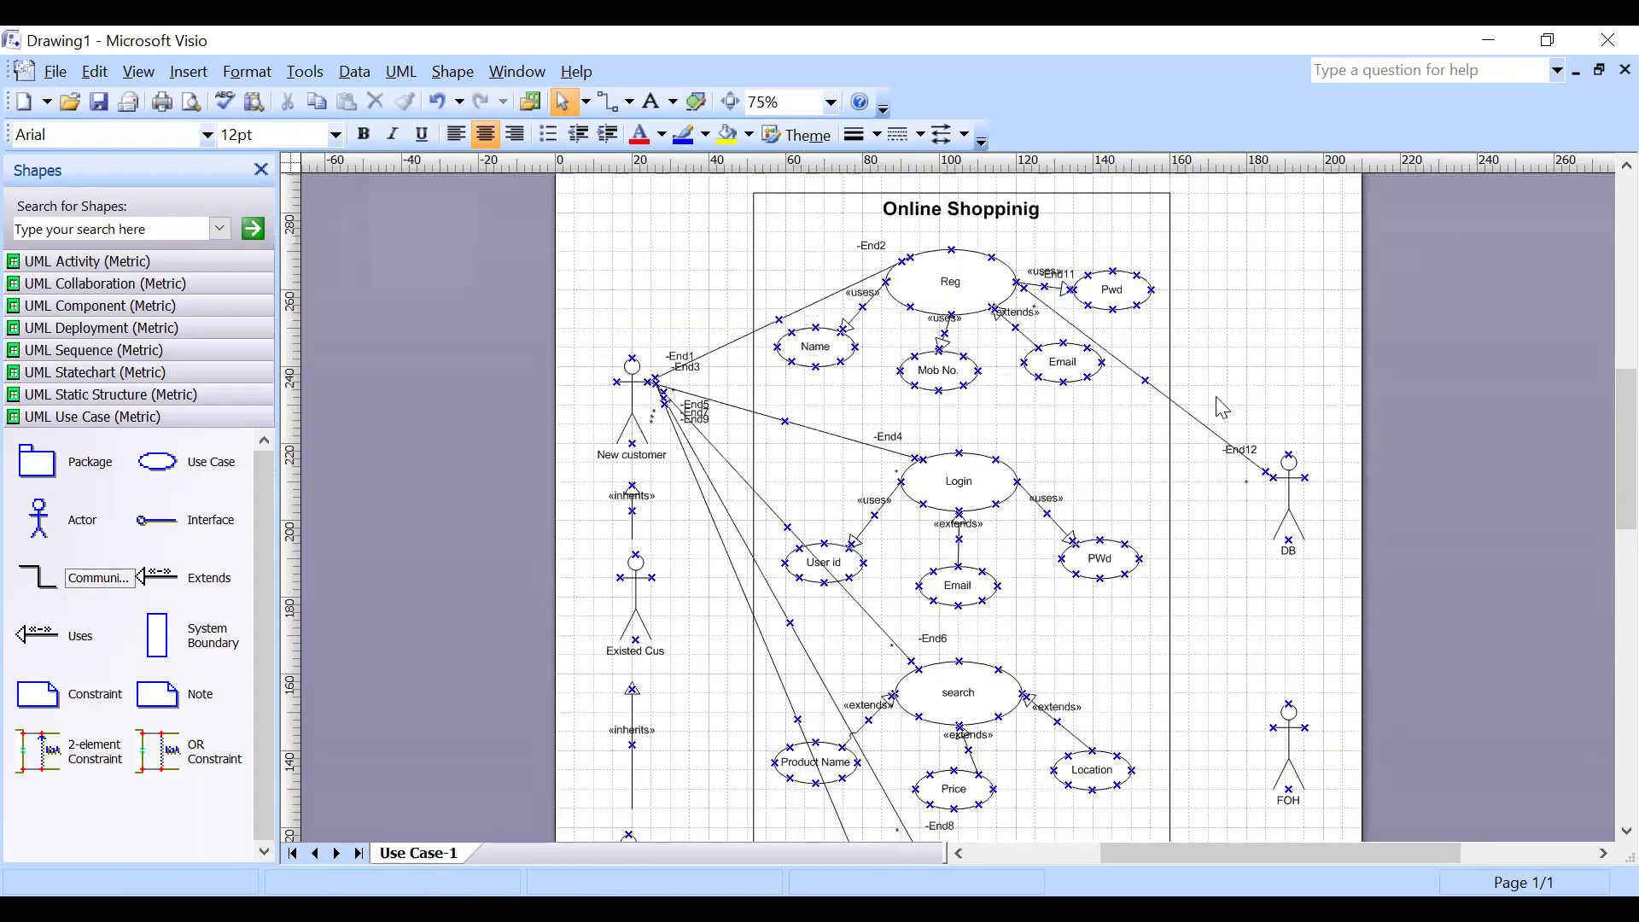
pyautogui.scroll(-1, 1223, 407)
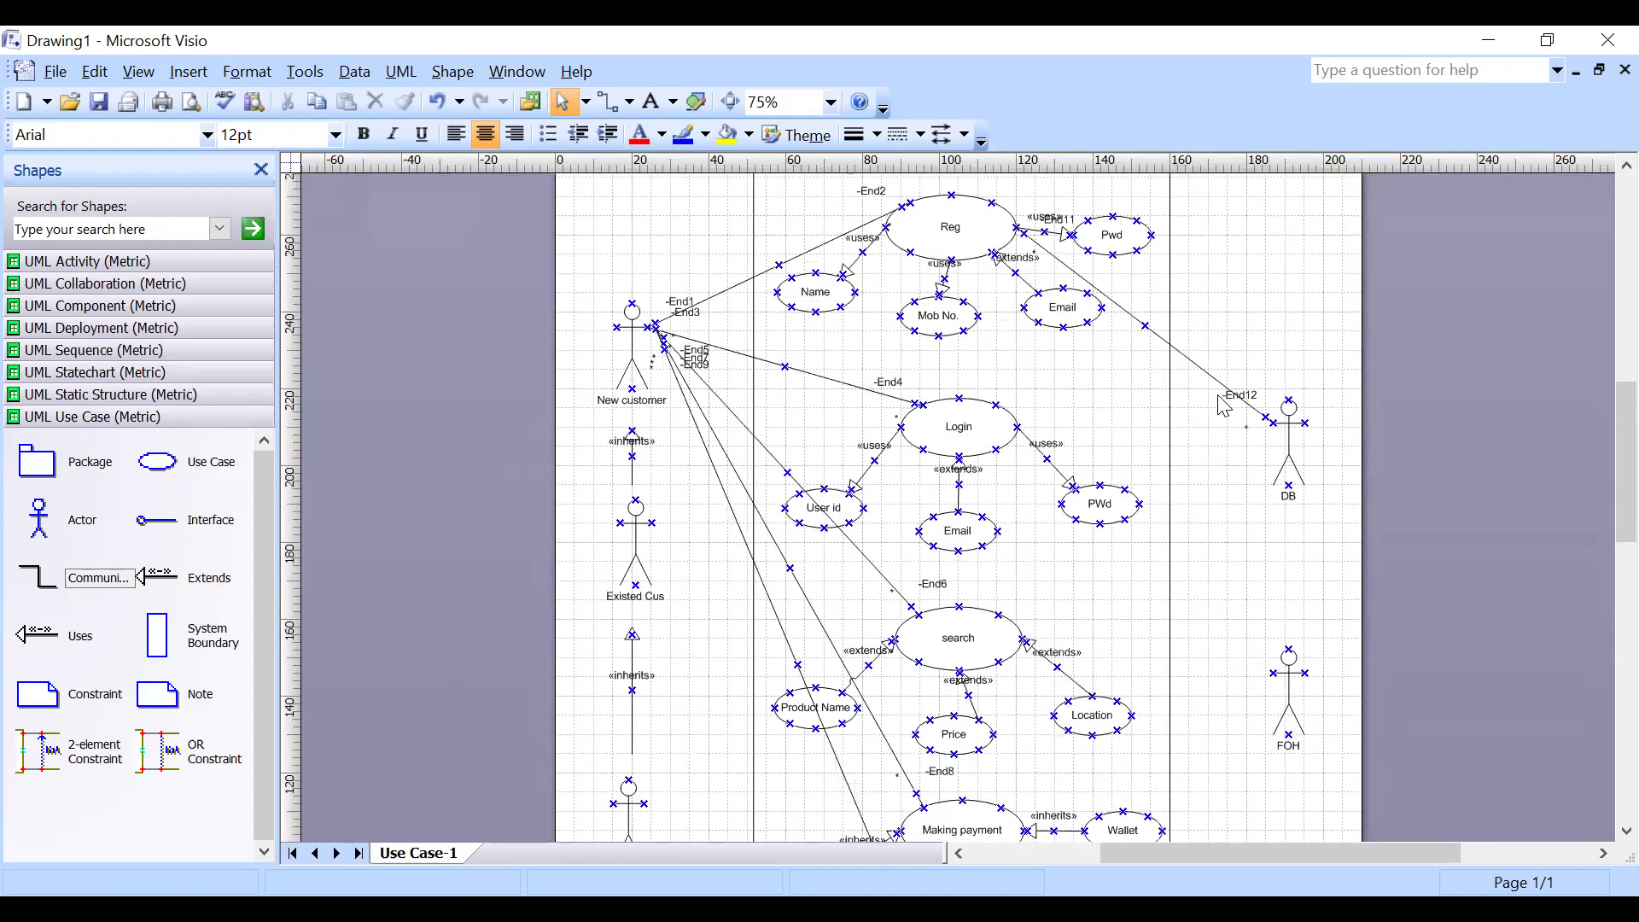
pyautogui.scroll(-1, 1223, 407)
pyautogui.scroll(2, 1227, 407)
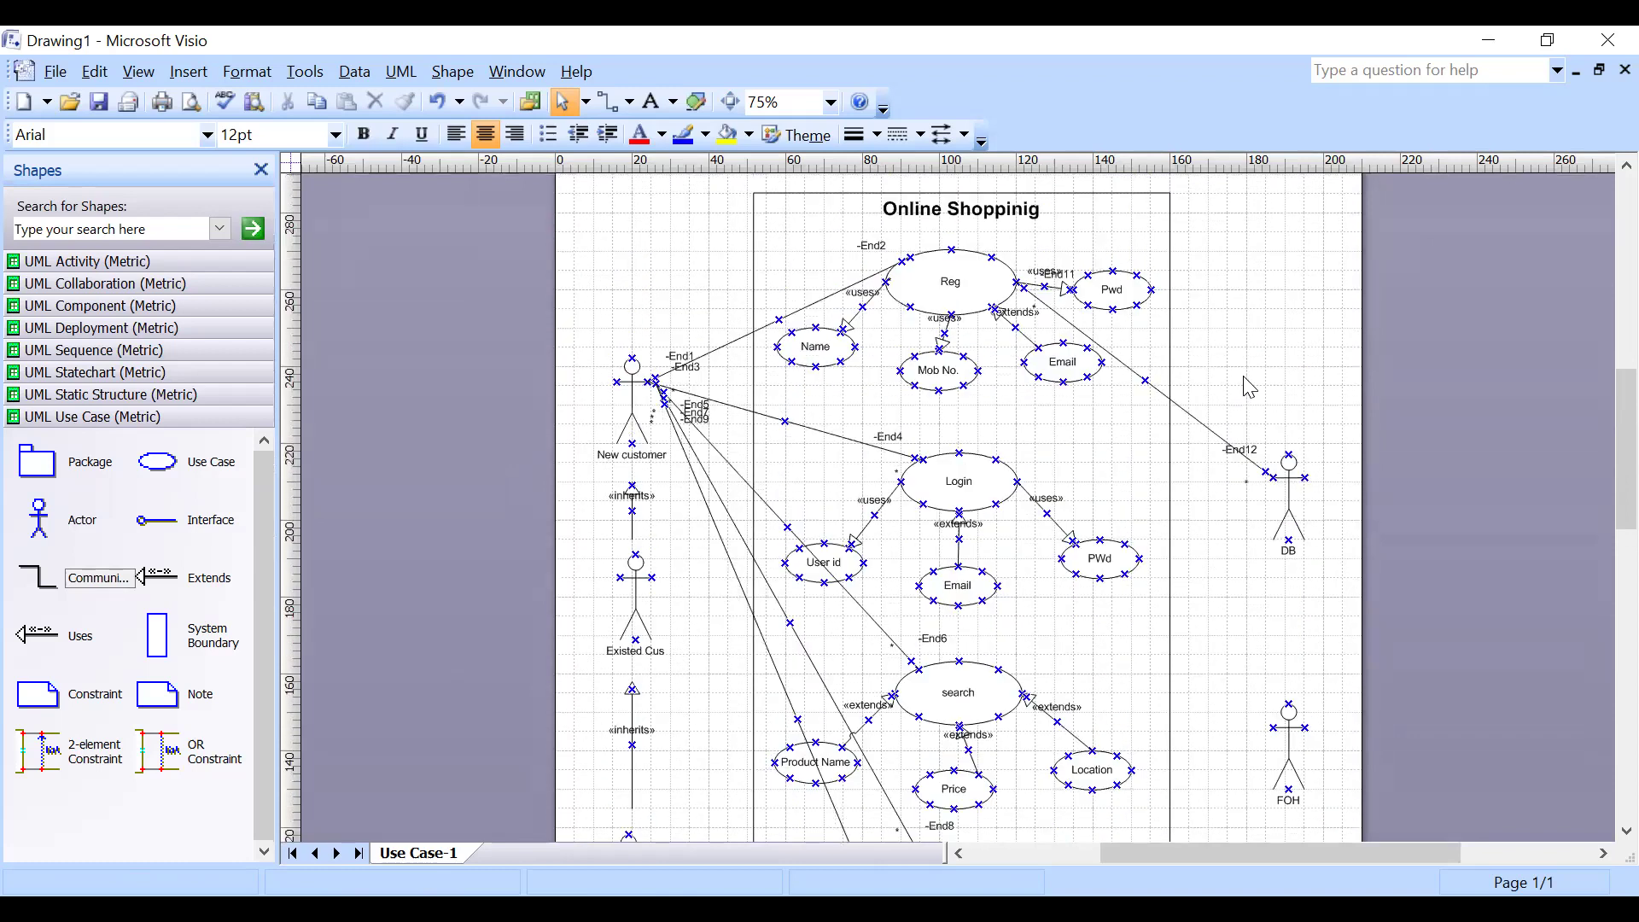
pyautogui.scroll(-3, 1099, 368)
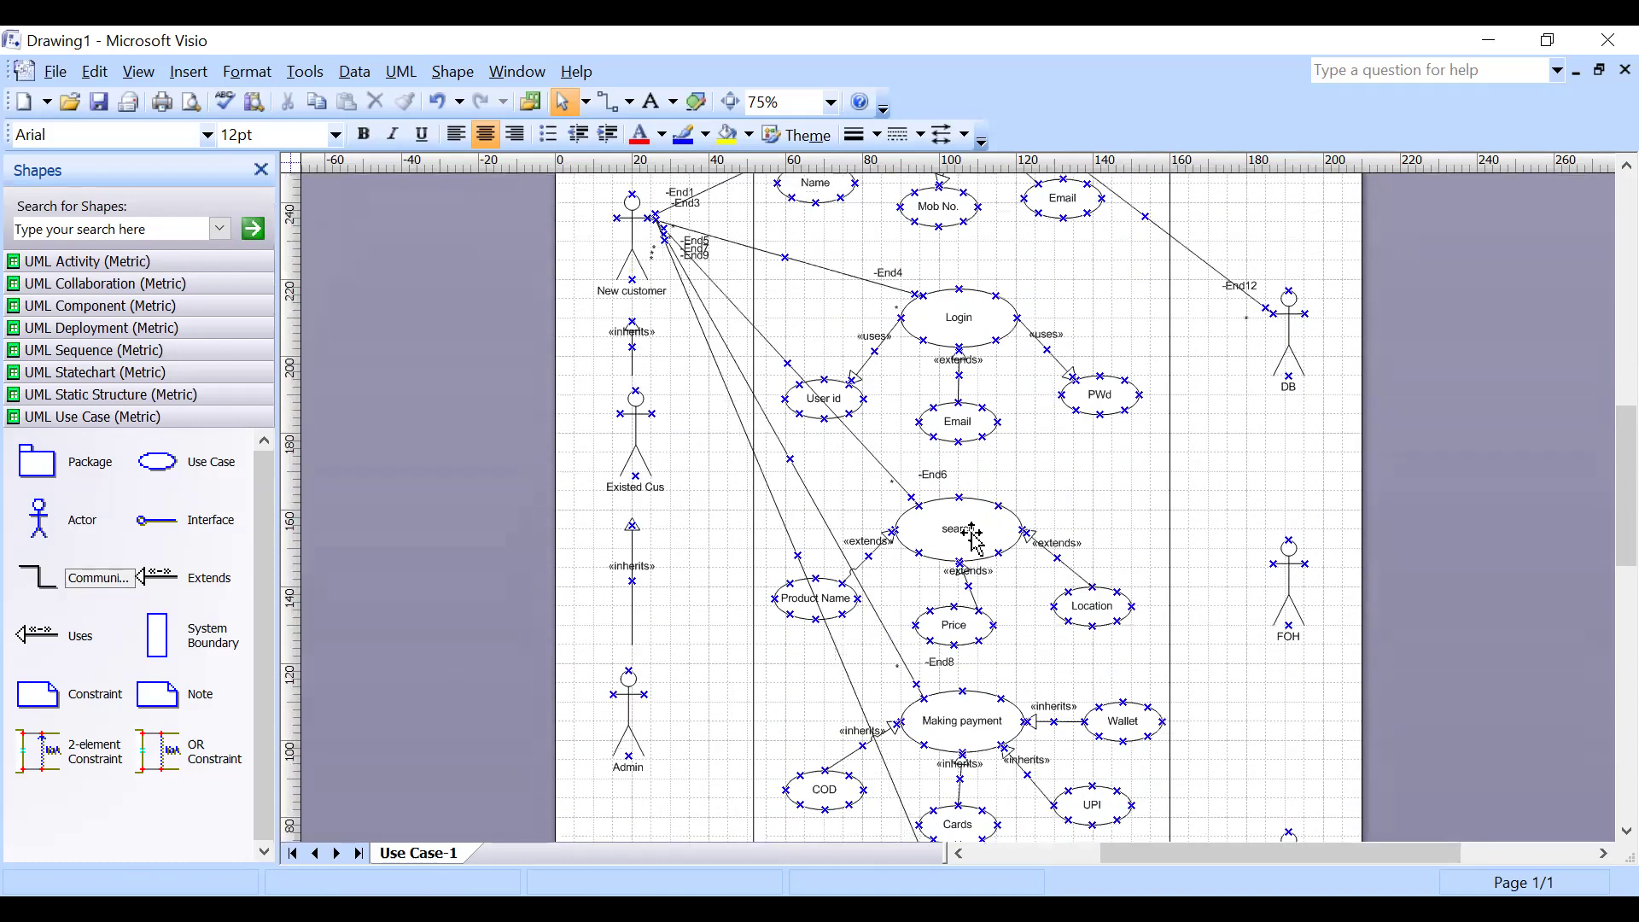
pyautogui.click(970, 533)
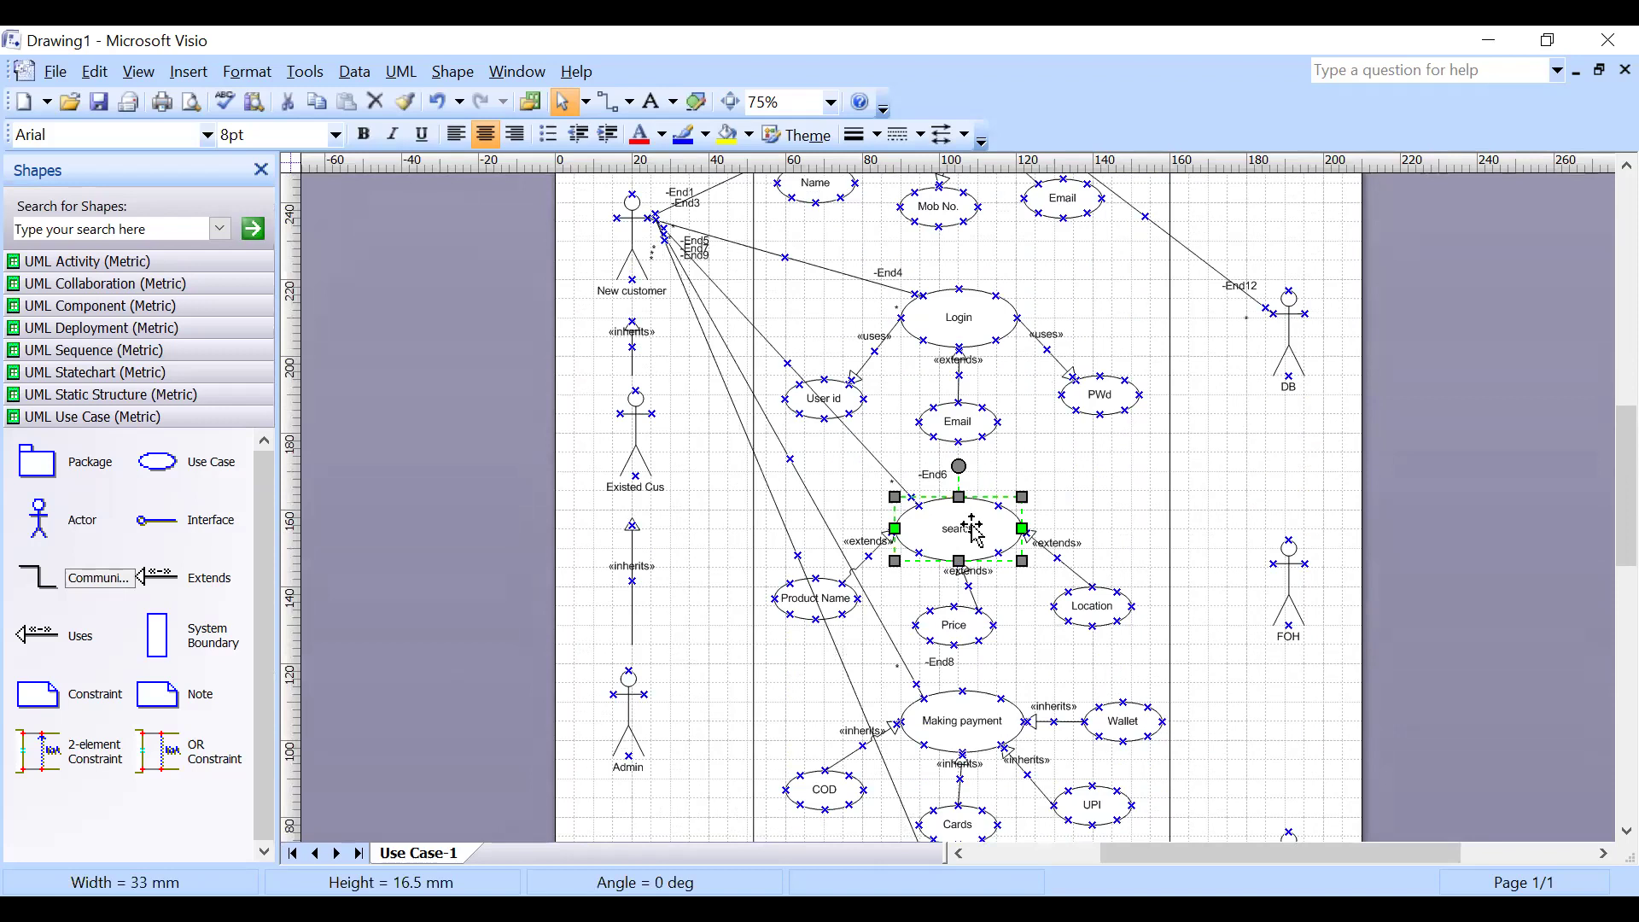
pyautogui.click(1007, 506)
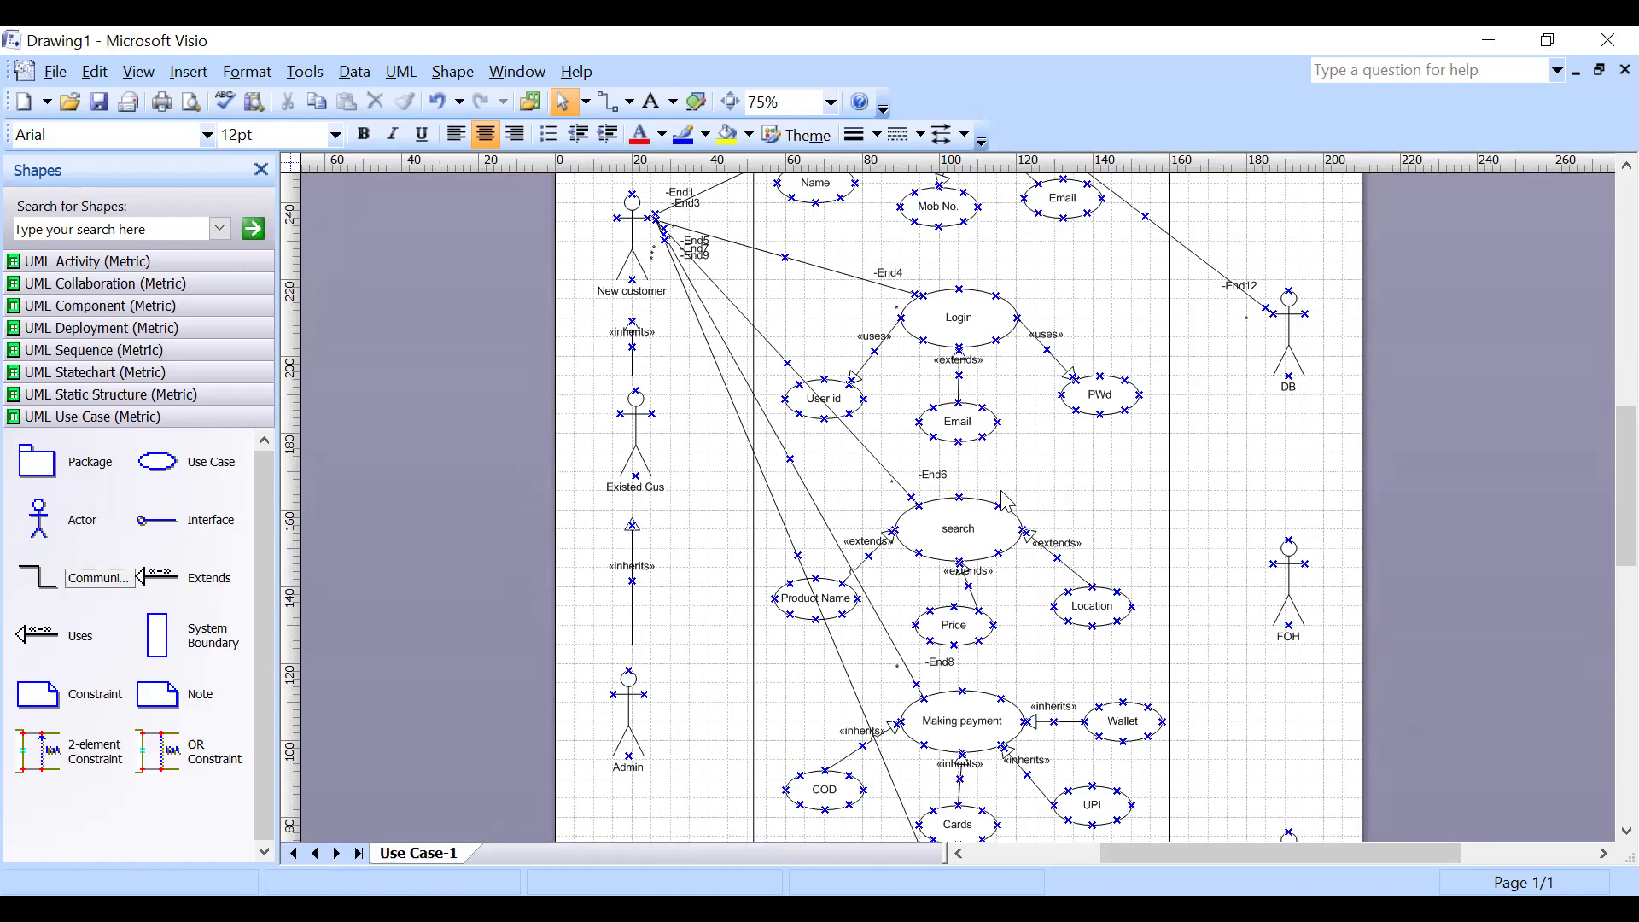
pyautogui.scroll(-3, 1004, 500)
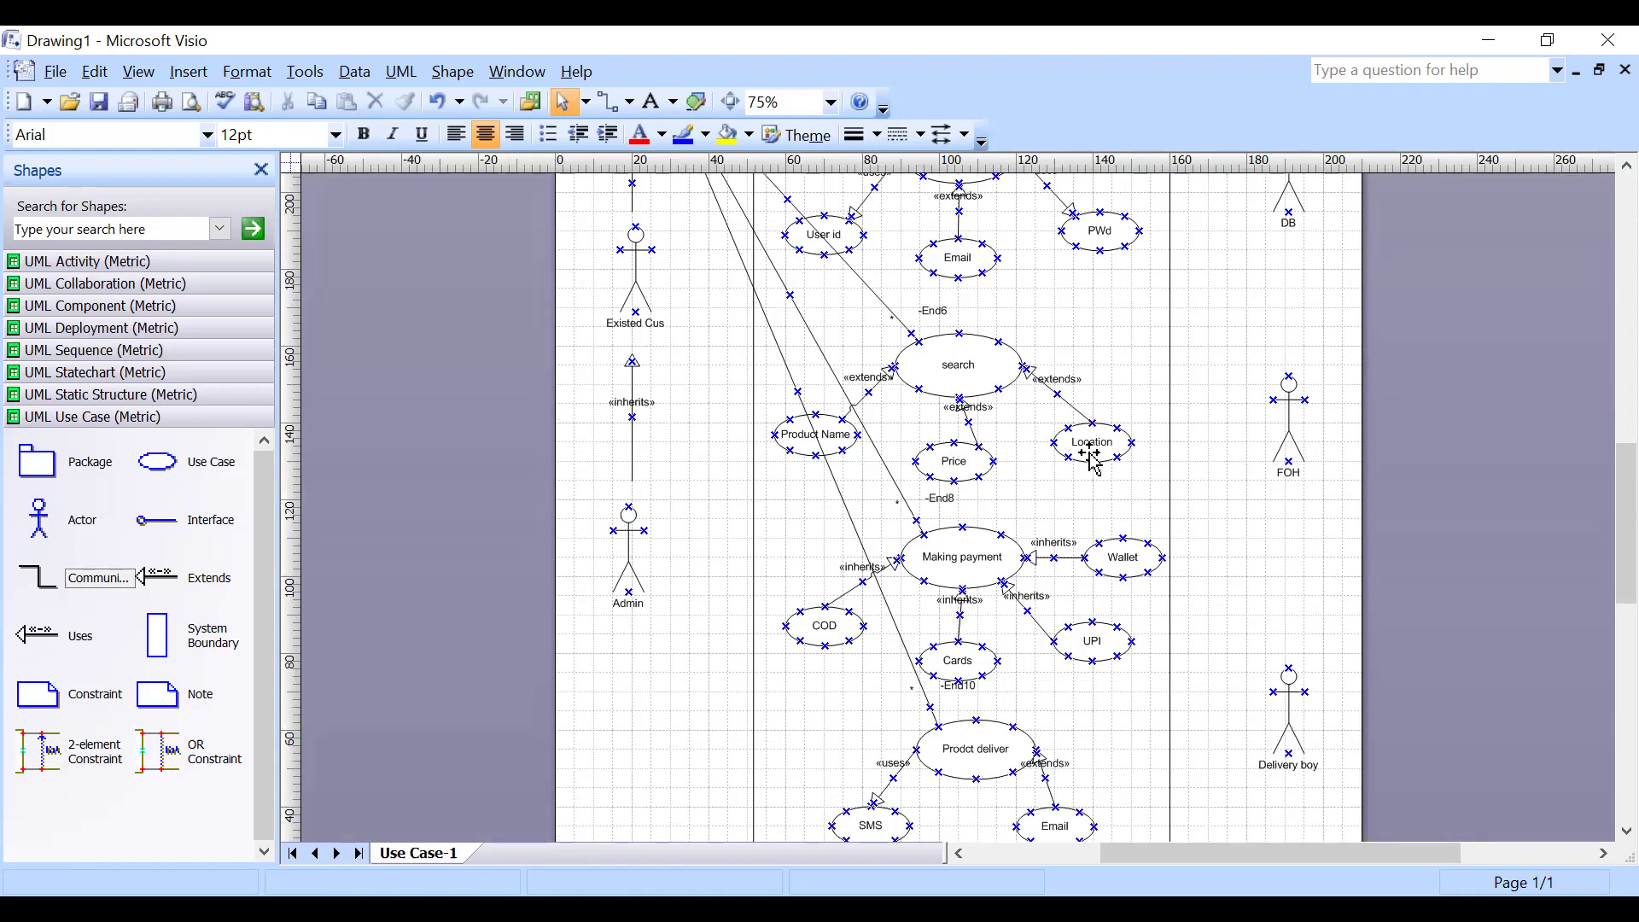
pyautogui.scroll(1, 1145, 506)
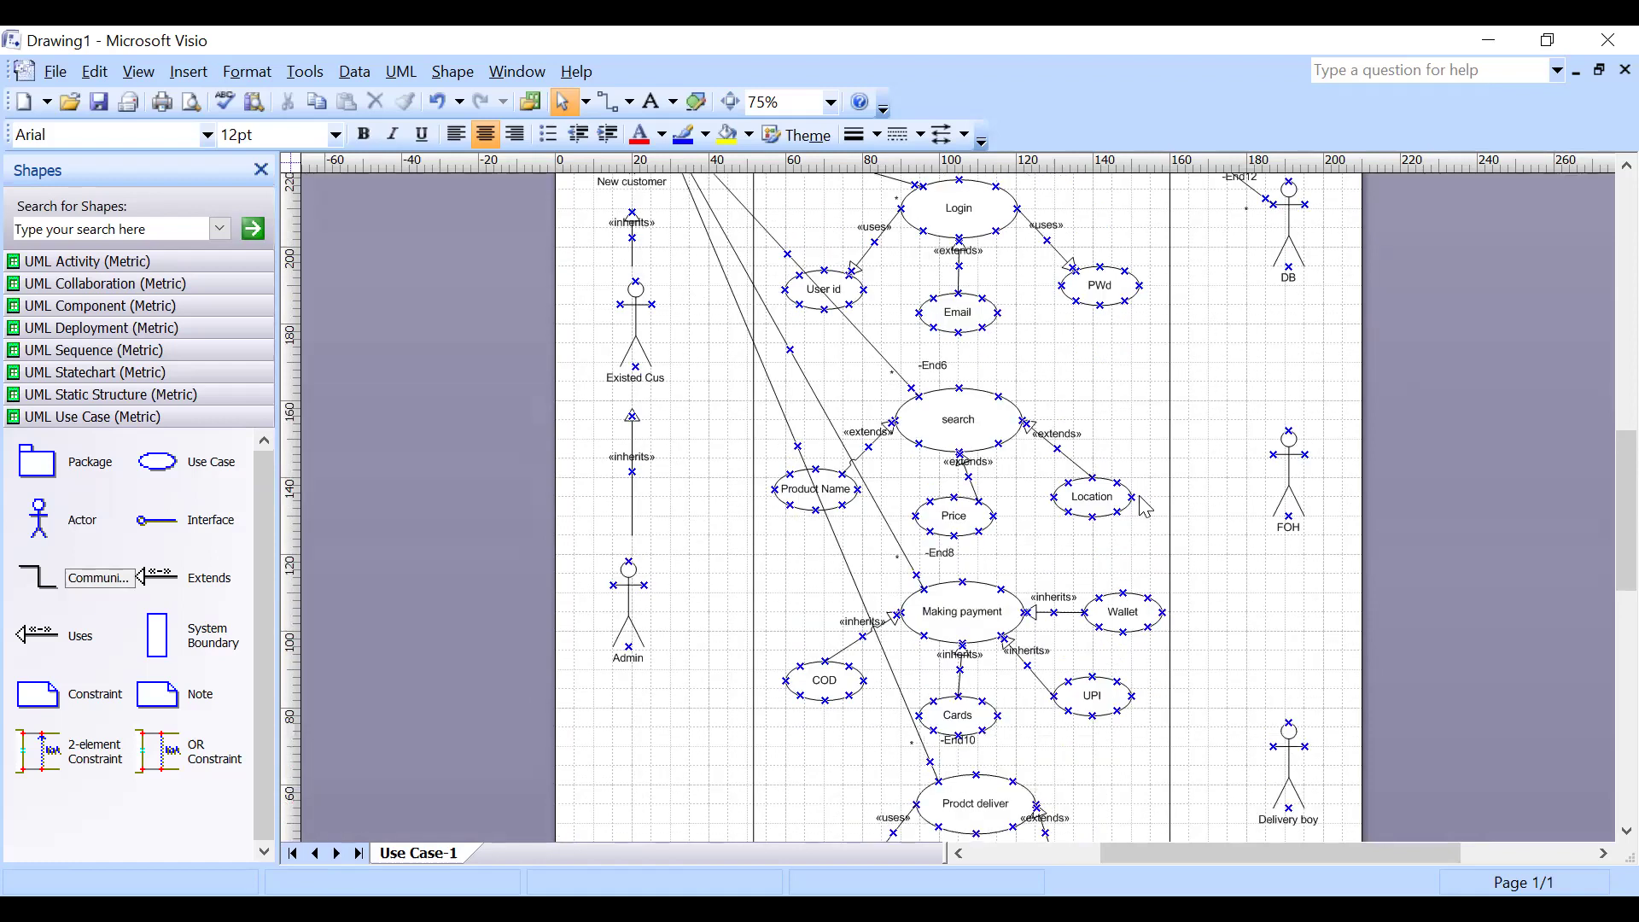
pyautogui.click(642, 640)
pyautogui.click(692, 600)
pyautogui.scroll(2, 1059, 379)
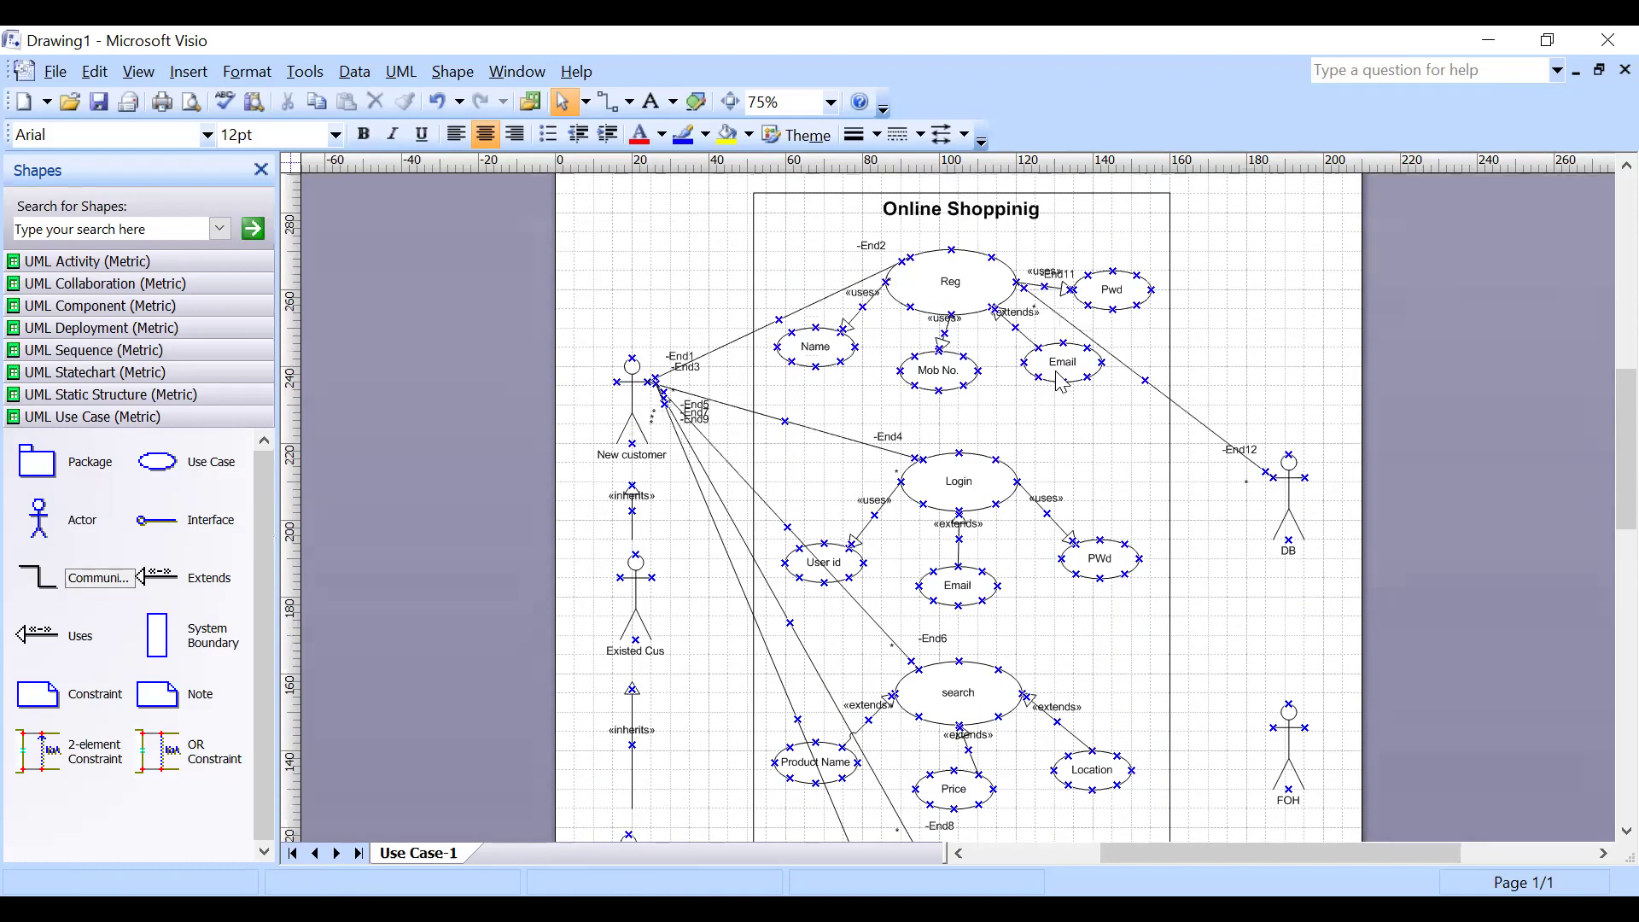
# Move the SMS use case up closer to the Prodct deliver use case.
pyautogui.scroll(-4, 995, 446)
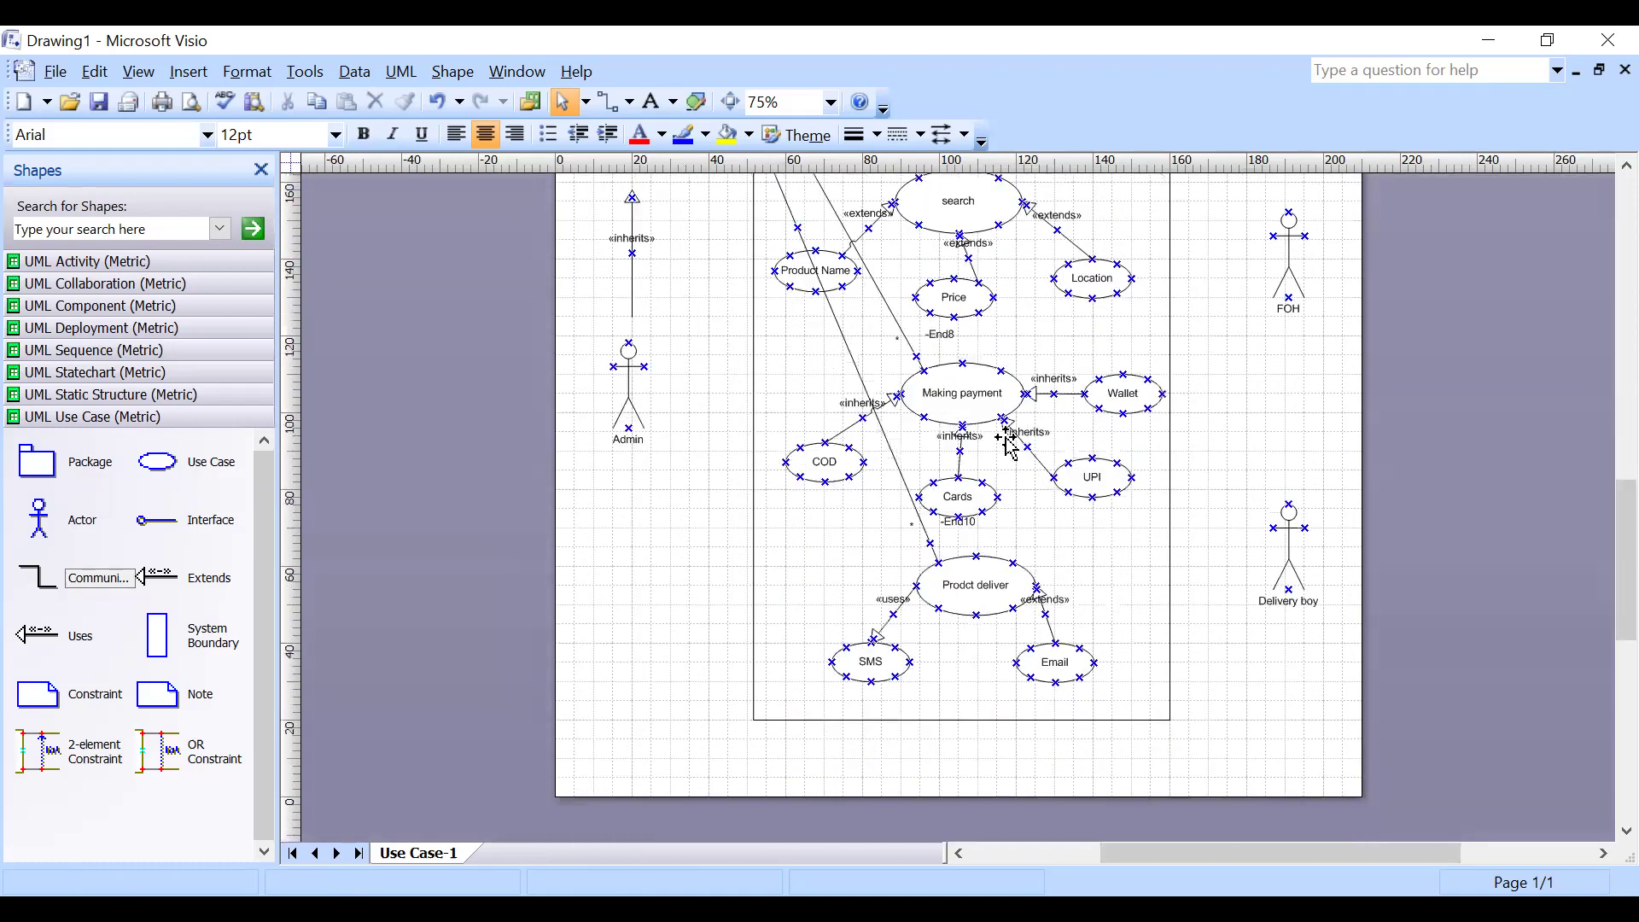
pyautogui.scroll(-2, 969, 472)
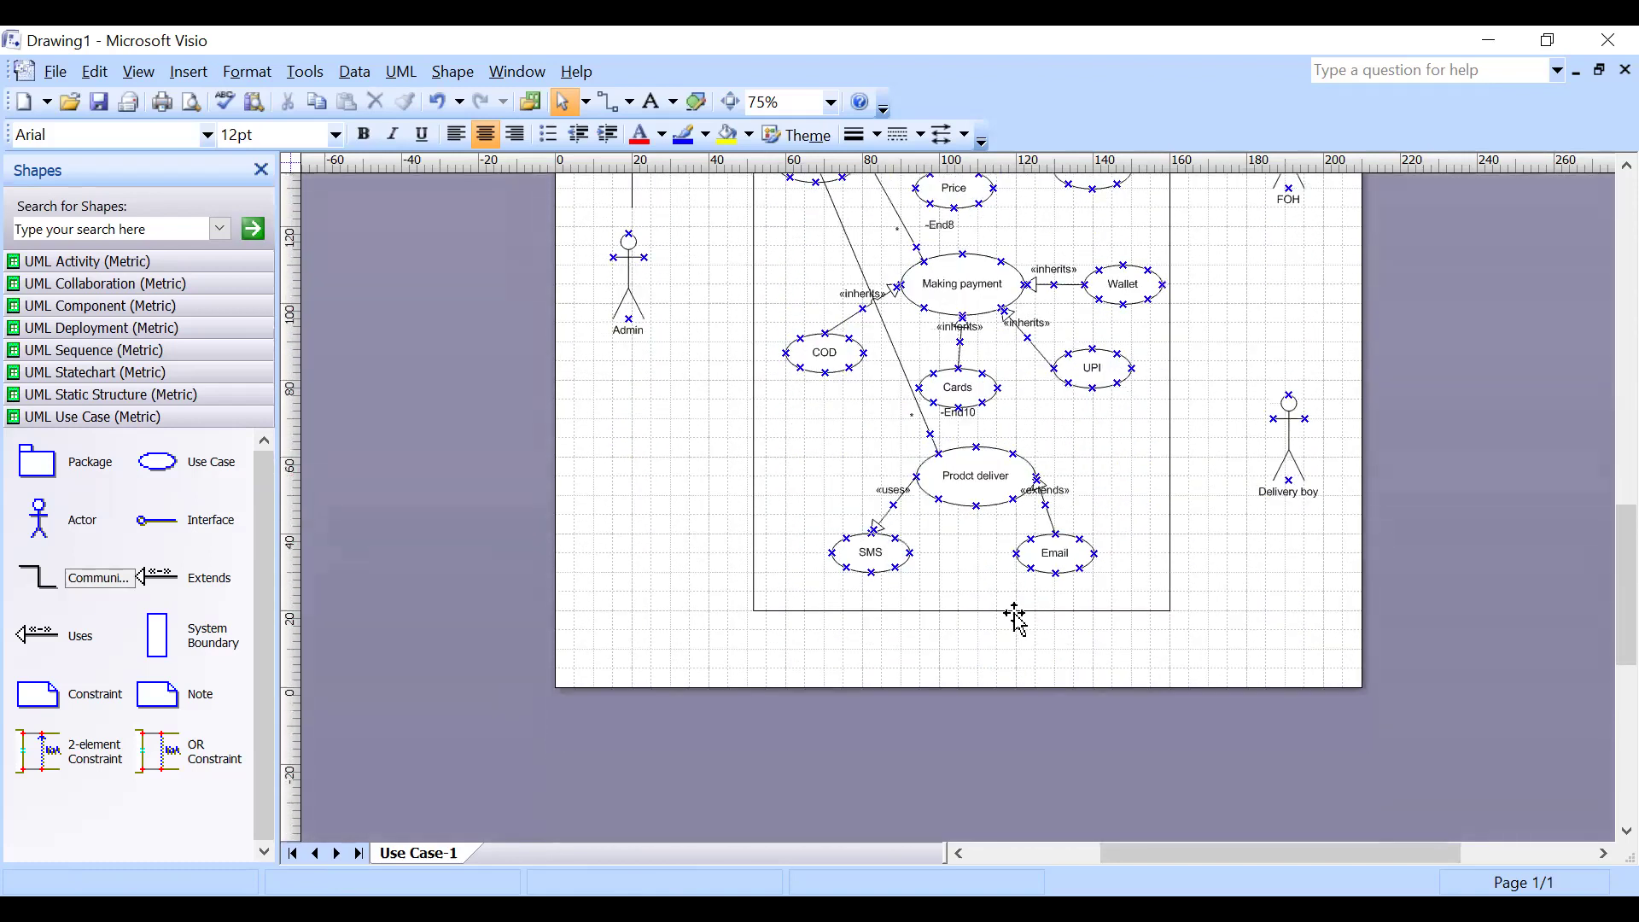
pyautogui.click(880, 522)
pyautogui.moveTo(884, 571); pyautogui.dragTo(876, 532)
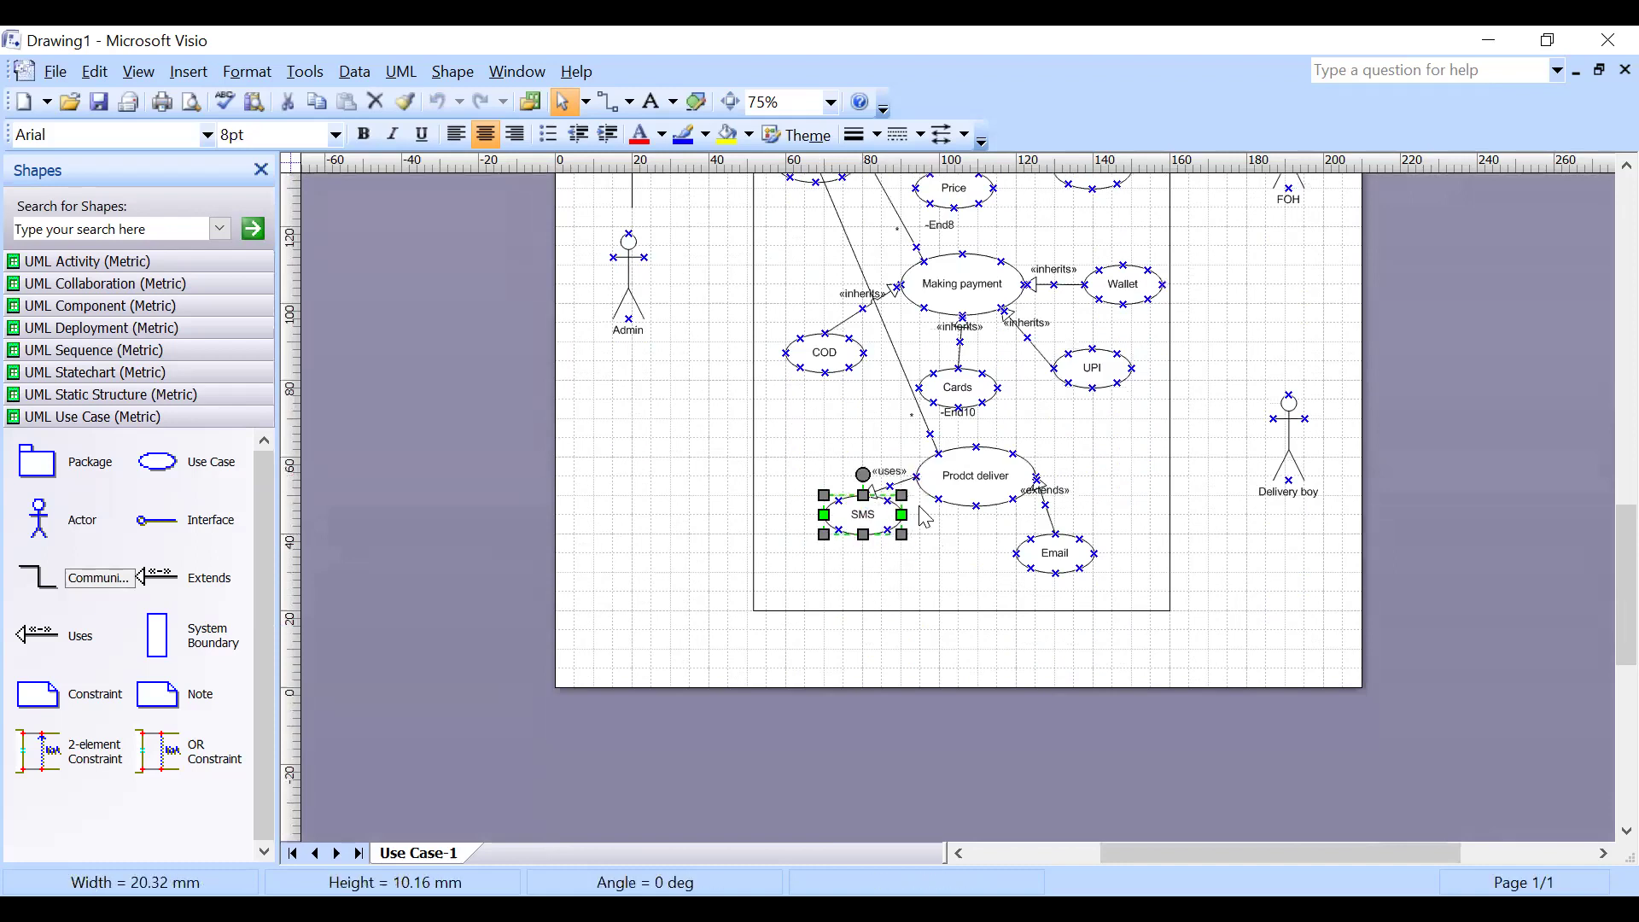
# Move the Email use case closer to Prodct deliver and extend the system boundary down to near the page's lower edge.
pyautogui.click(1080, 564)
pyautogui.moveTo(1080, 563); pyautogui.dragTo(1093, 543)
pyautogui.click(860, 620)
pyautogui.click(971, 609)
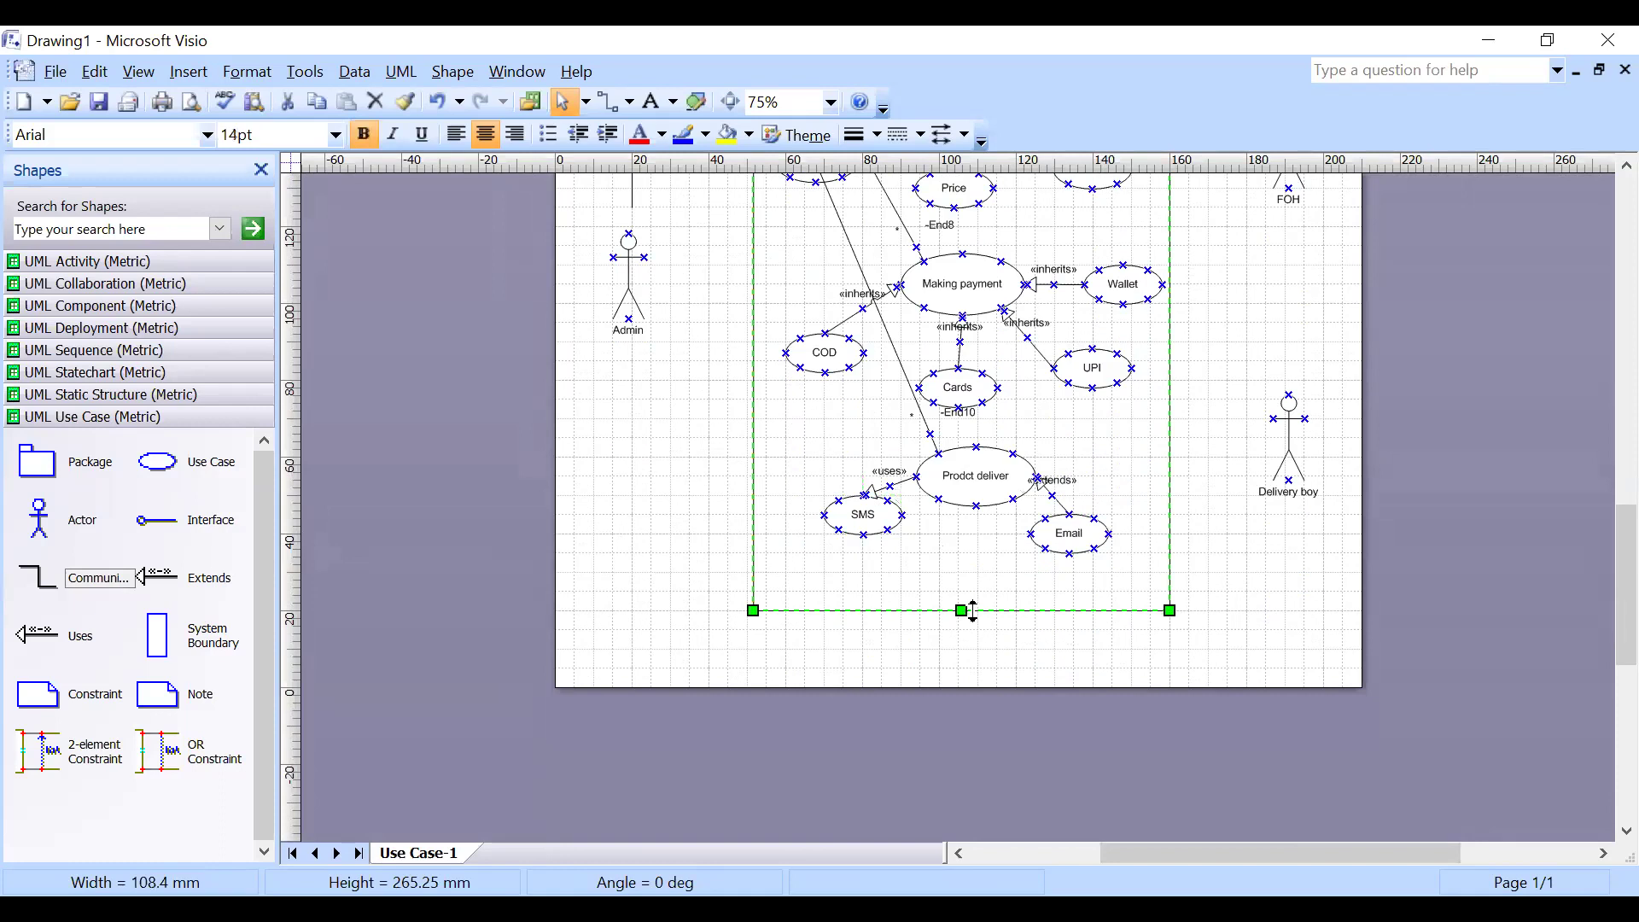
pyautogui.moveTo(962, 649); pyautogui.dragTo(962, 681)
# Add a use case about 33 mm wide below Prodct deliver and name it Add Product.
pyautogui.moveTo(164, 463); pyautogui.dragTo(991, 603)
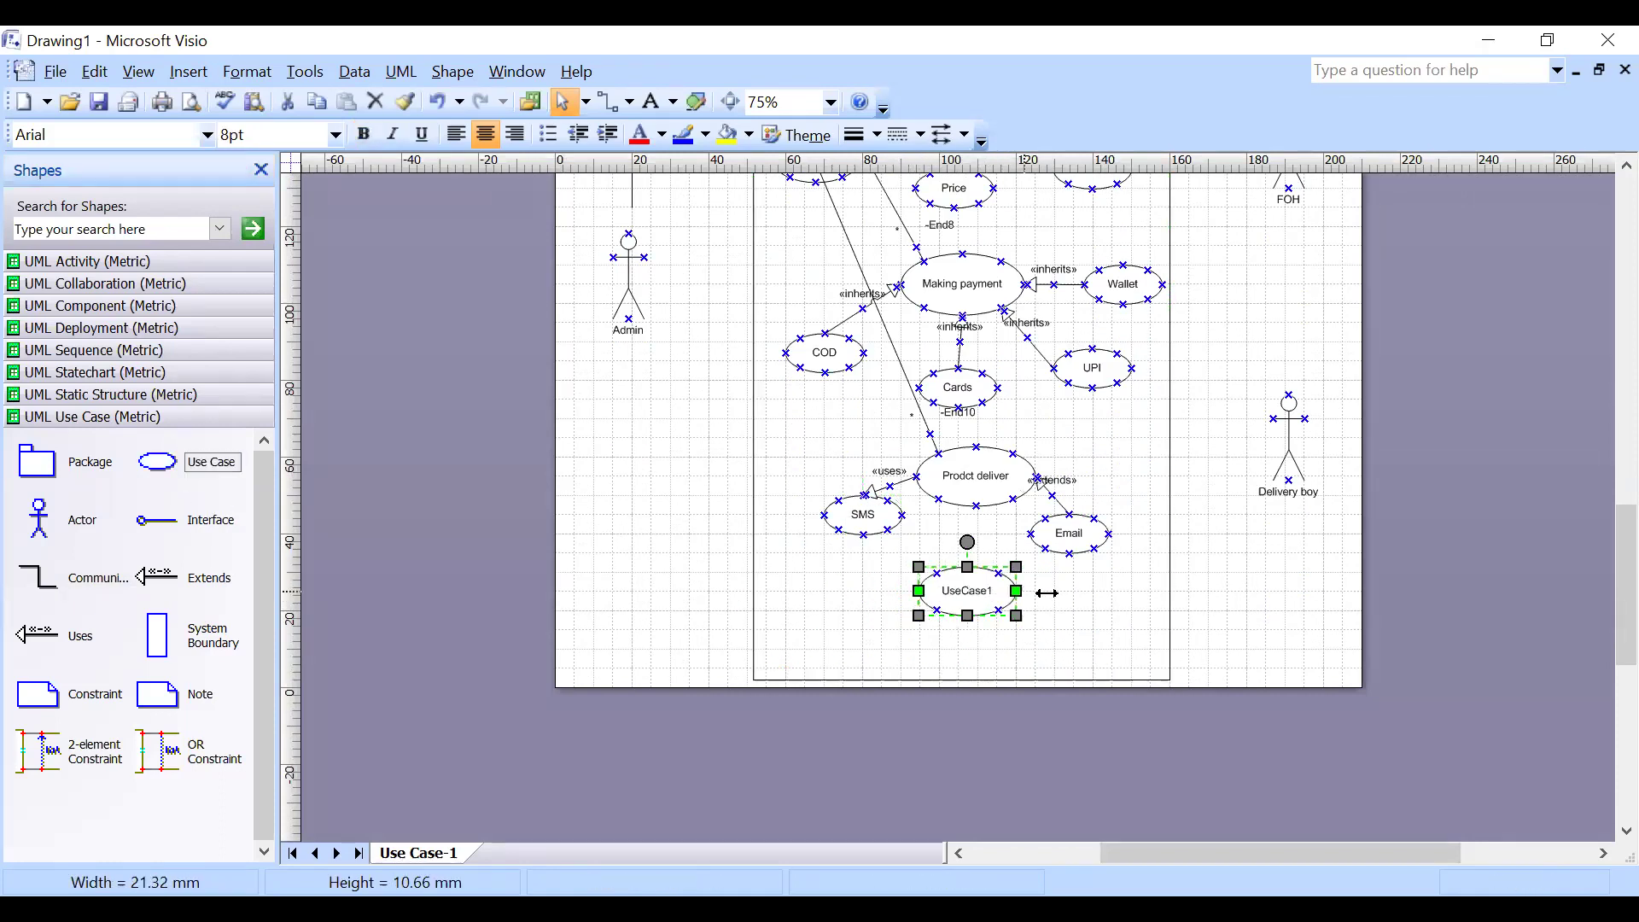
pyautogui.doubleClick(988, 601)
pyautogui.write('A')
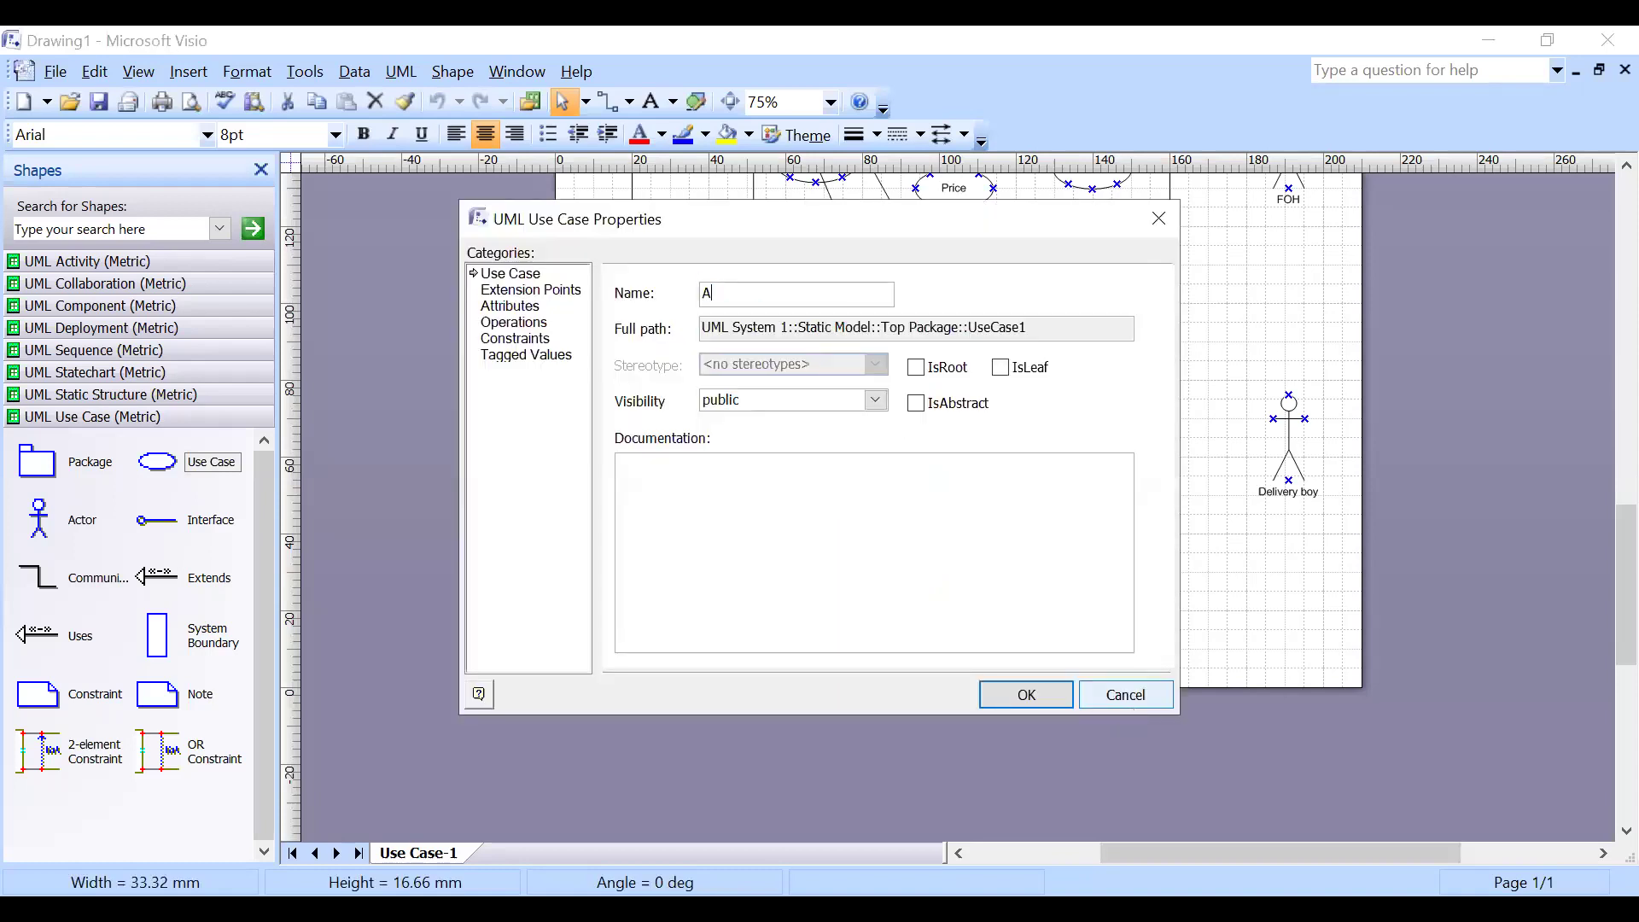
pyautogui.write('dd ')
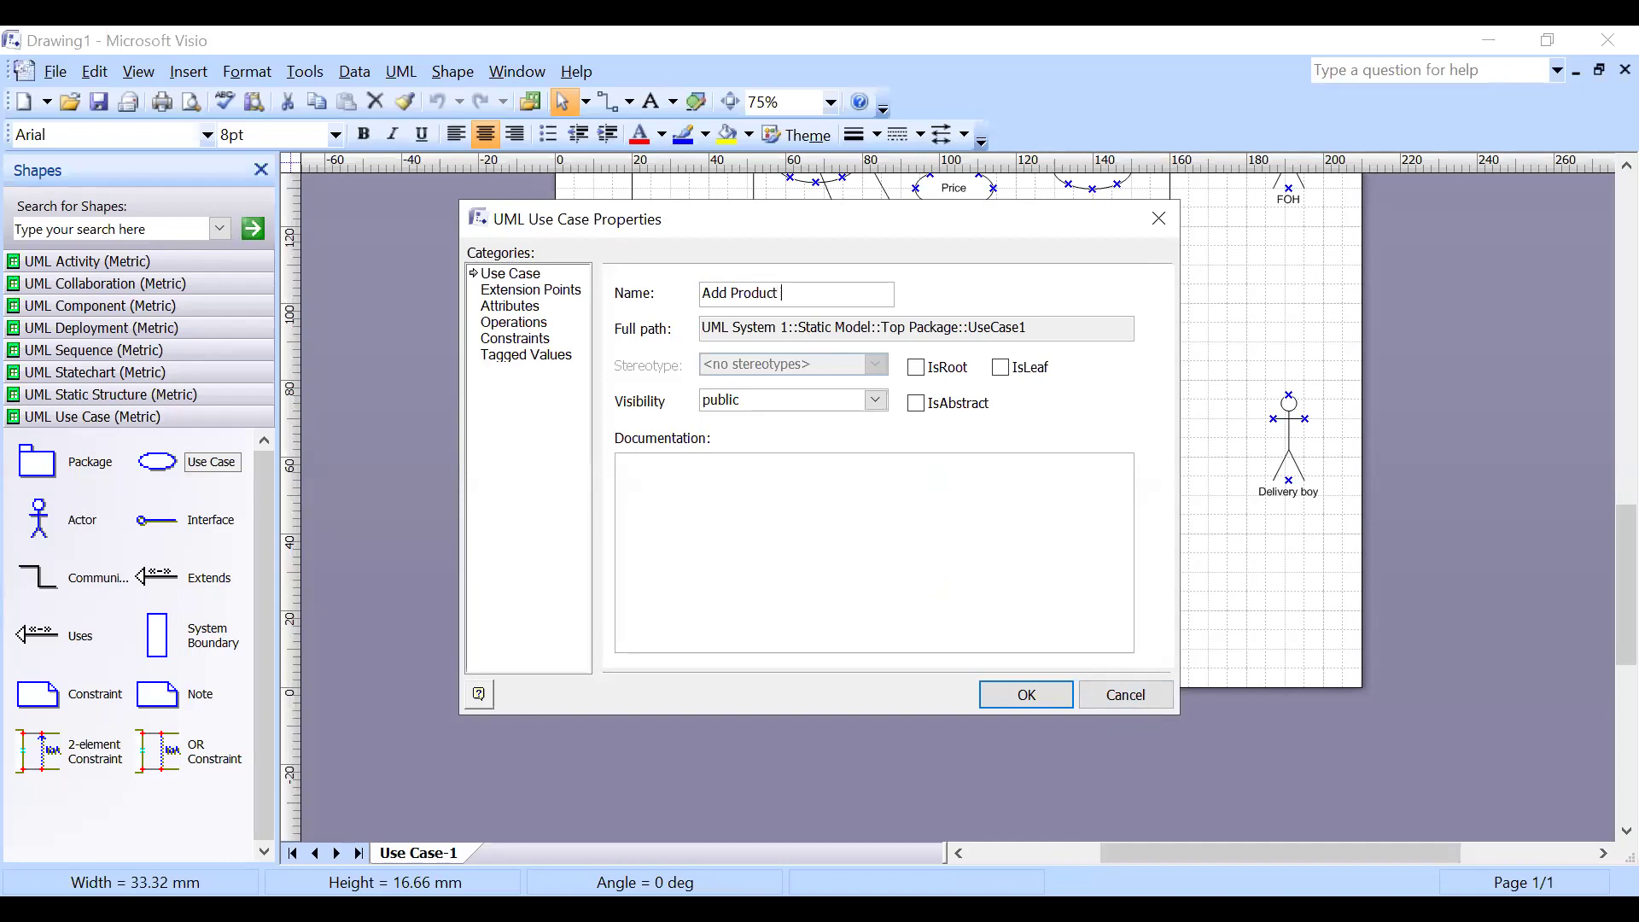
pyautogui.write('Product')
pyautogui.press('Return')
pyautogui.click(1333, 637)
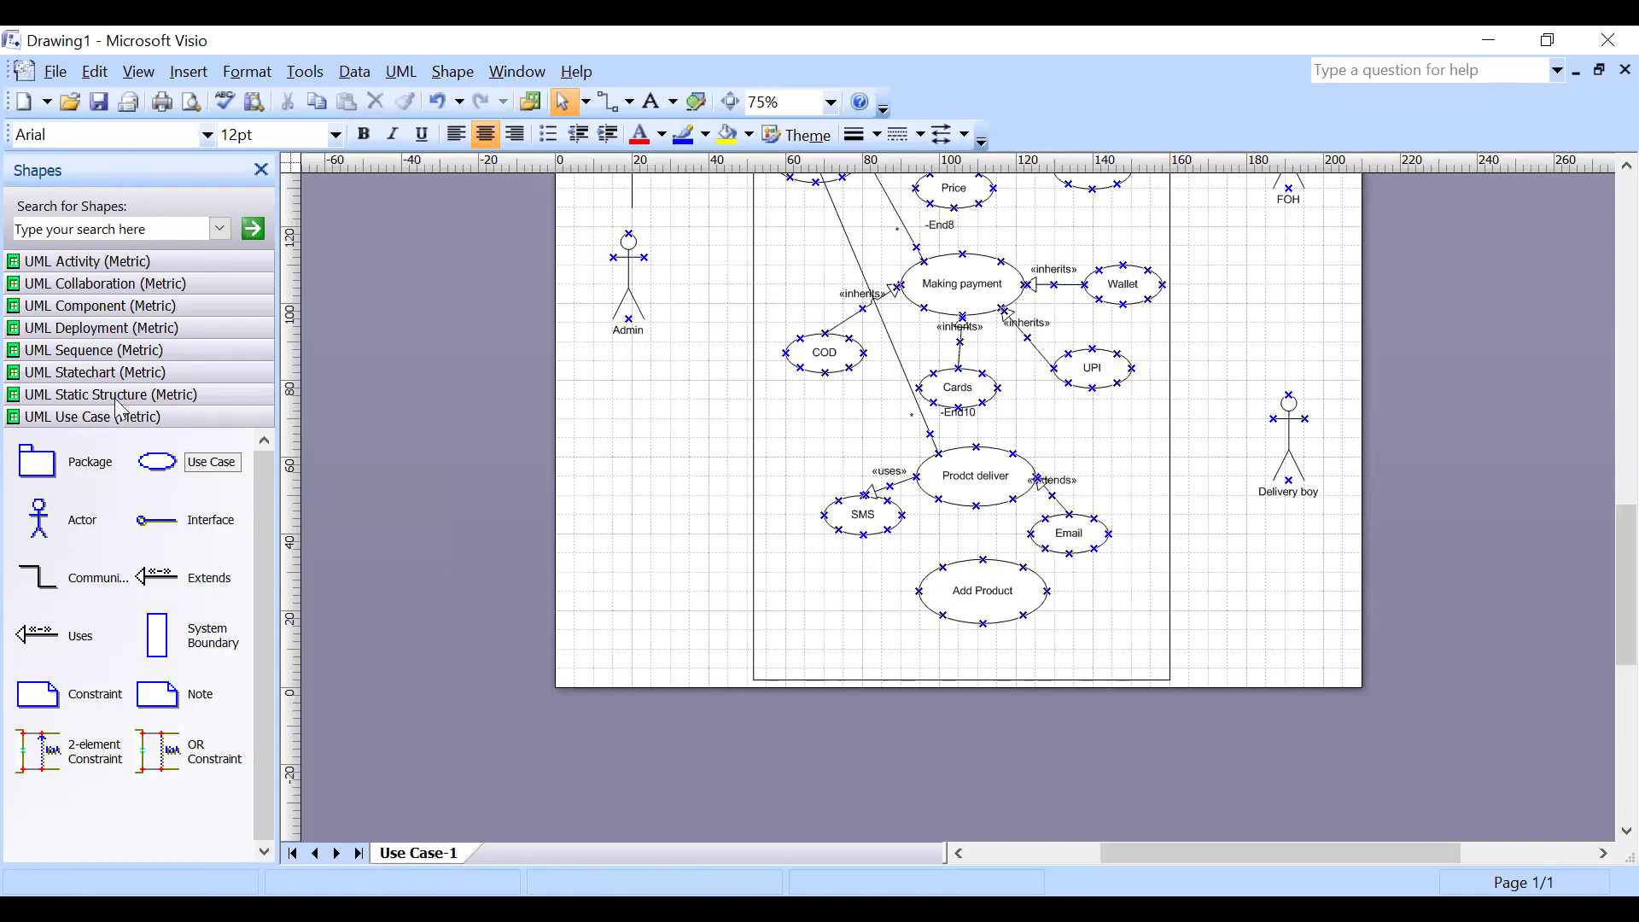
# Place three use cases in a row below Add Product, along the lower edge of the system boundary.
pyautogui.moveTo(162, 466); pyautogui.dragTo(842, 656)
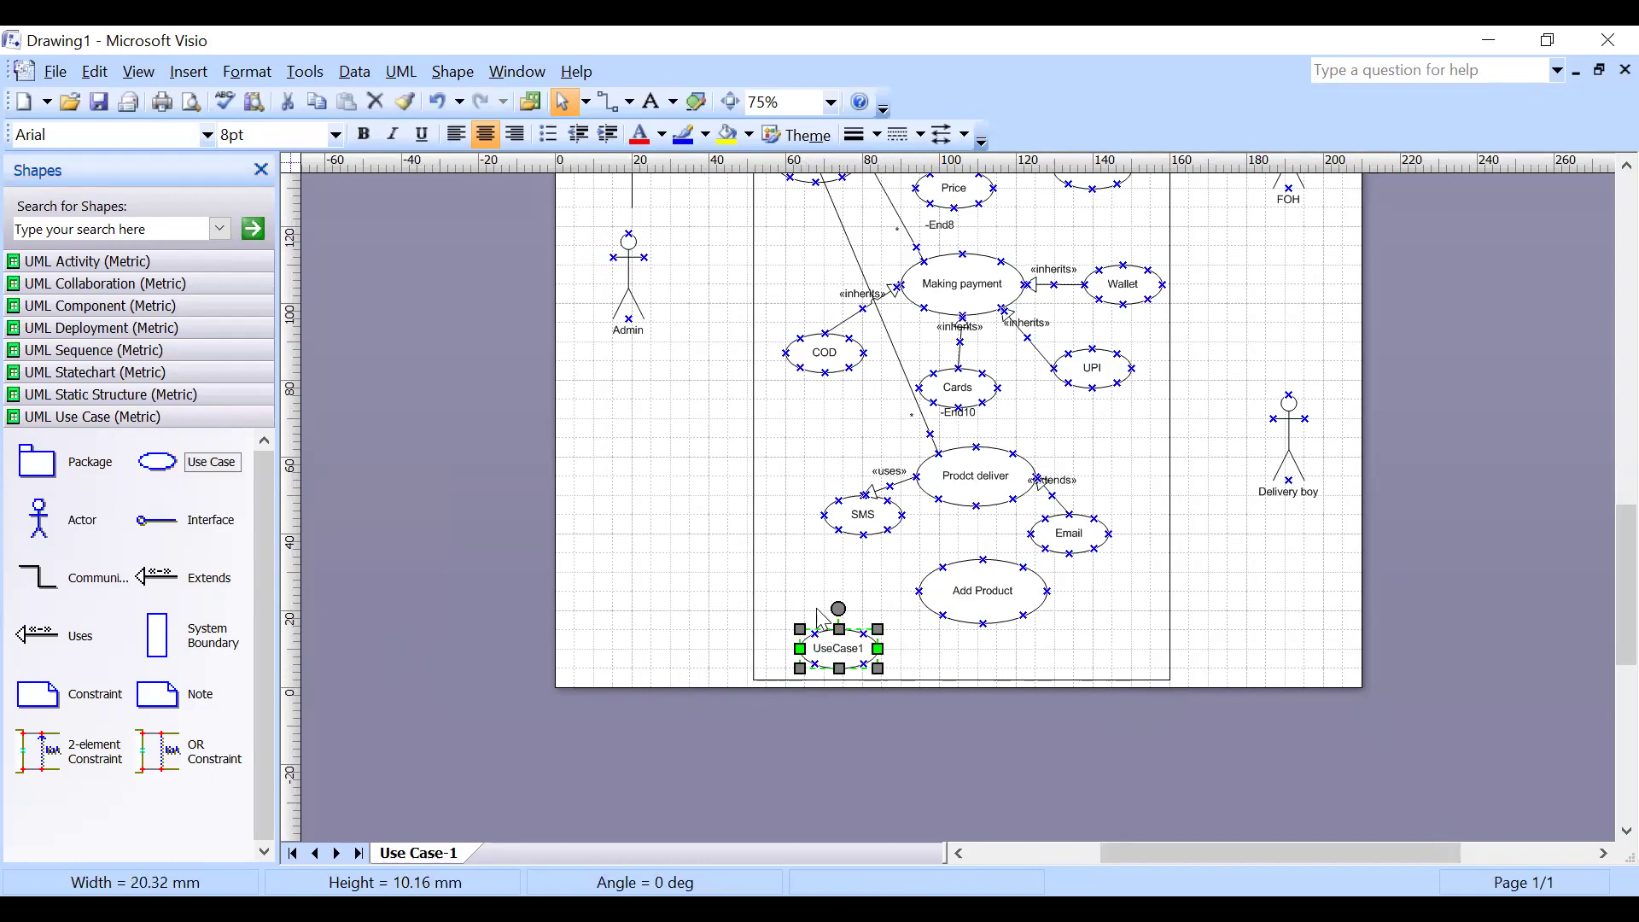
pyautogui.moveTo(162, 465); pyautogui.dragTo(1012, 675)
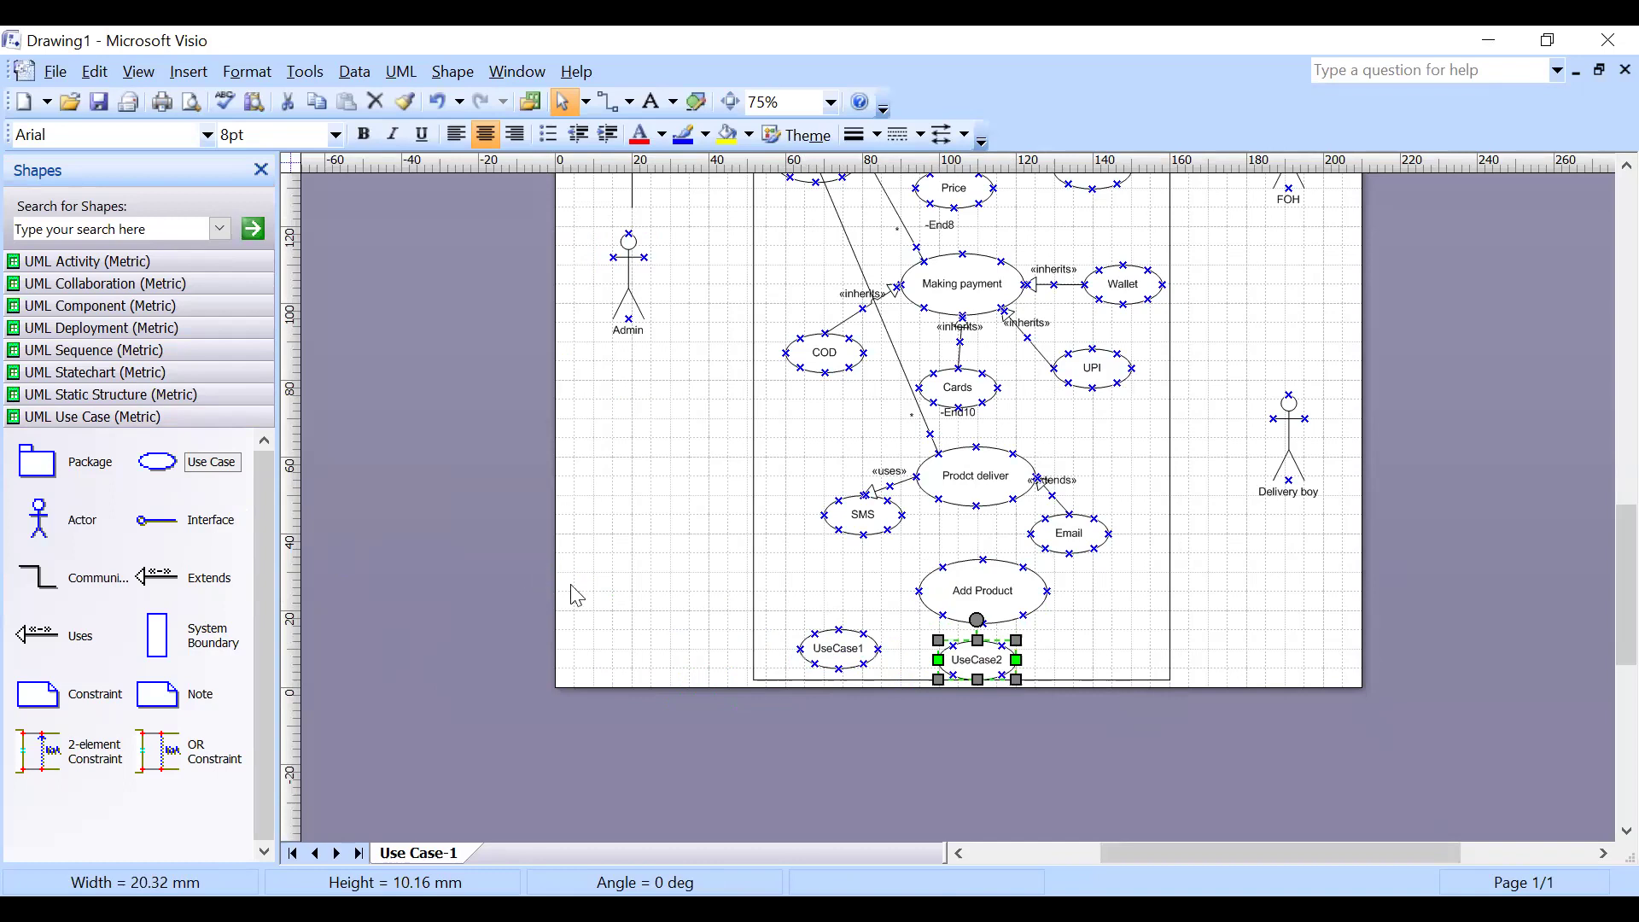
pyautogui.click(348, 538)
pyautogui.moveTo(163, 462); pyautogui.dragTo(1119, 666)
pyautogui.click(1293, 644)
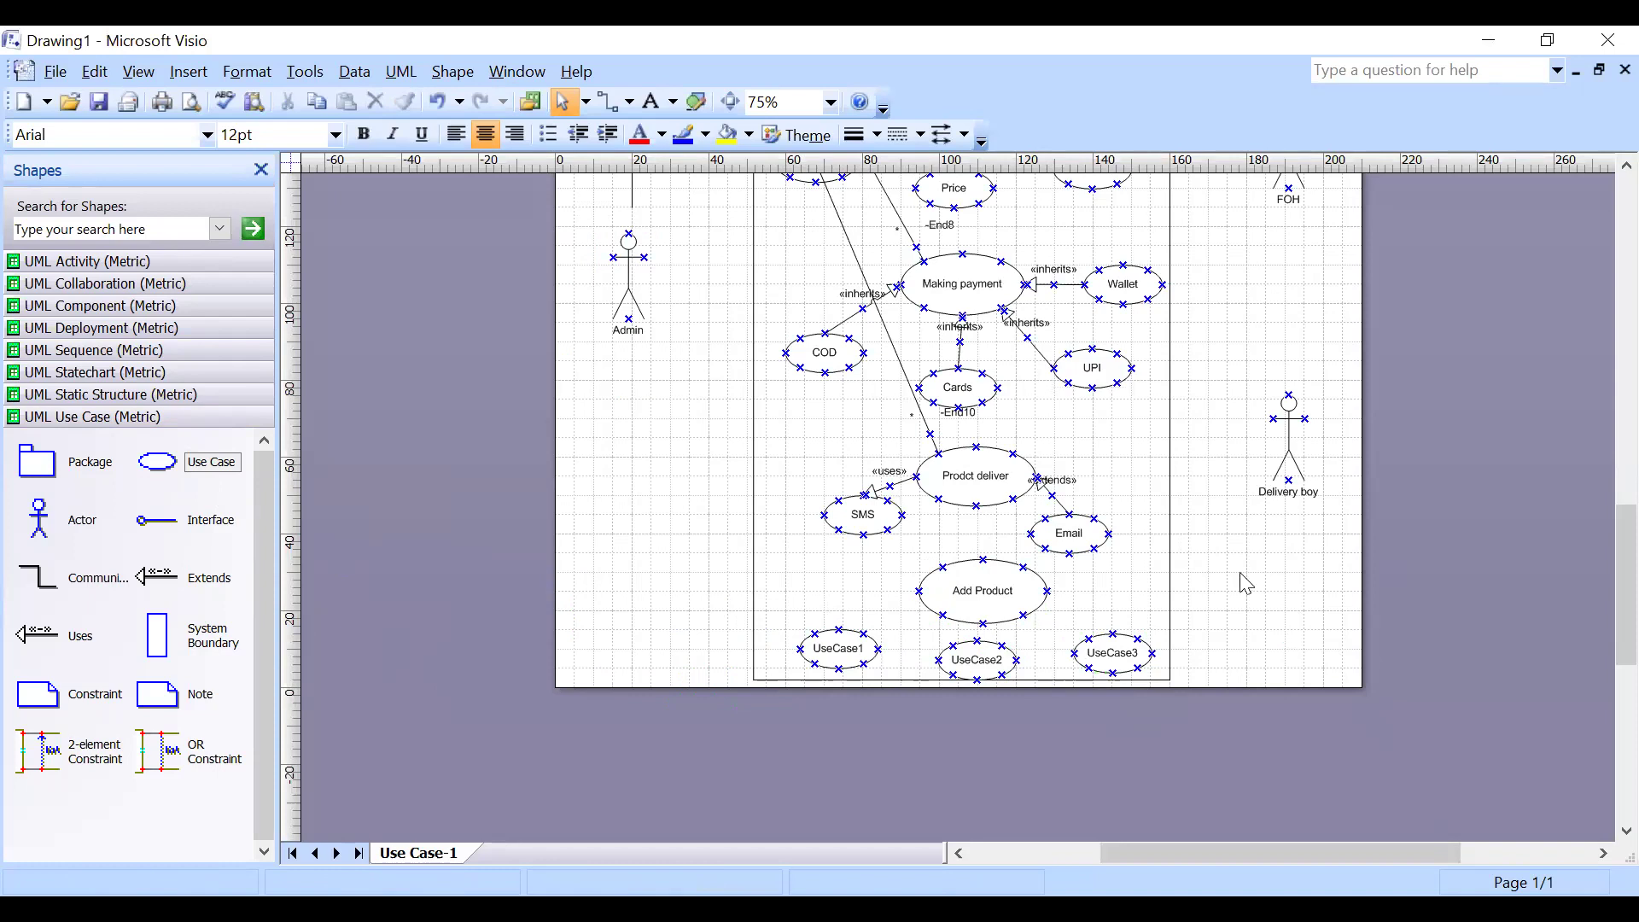
# Name the three use cases below Add Product Clothes, Grocries and Daily essentials, from left to right.
pyautogui.click(864, 653)
pyautogui.write('Clothes')
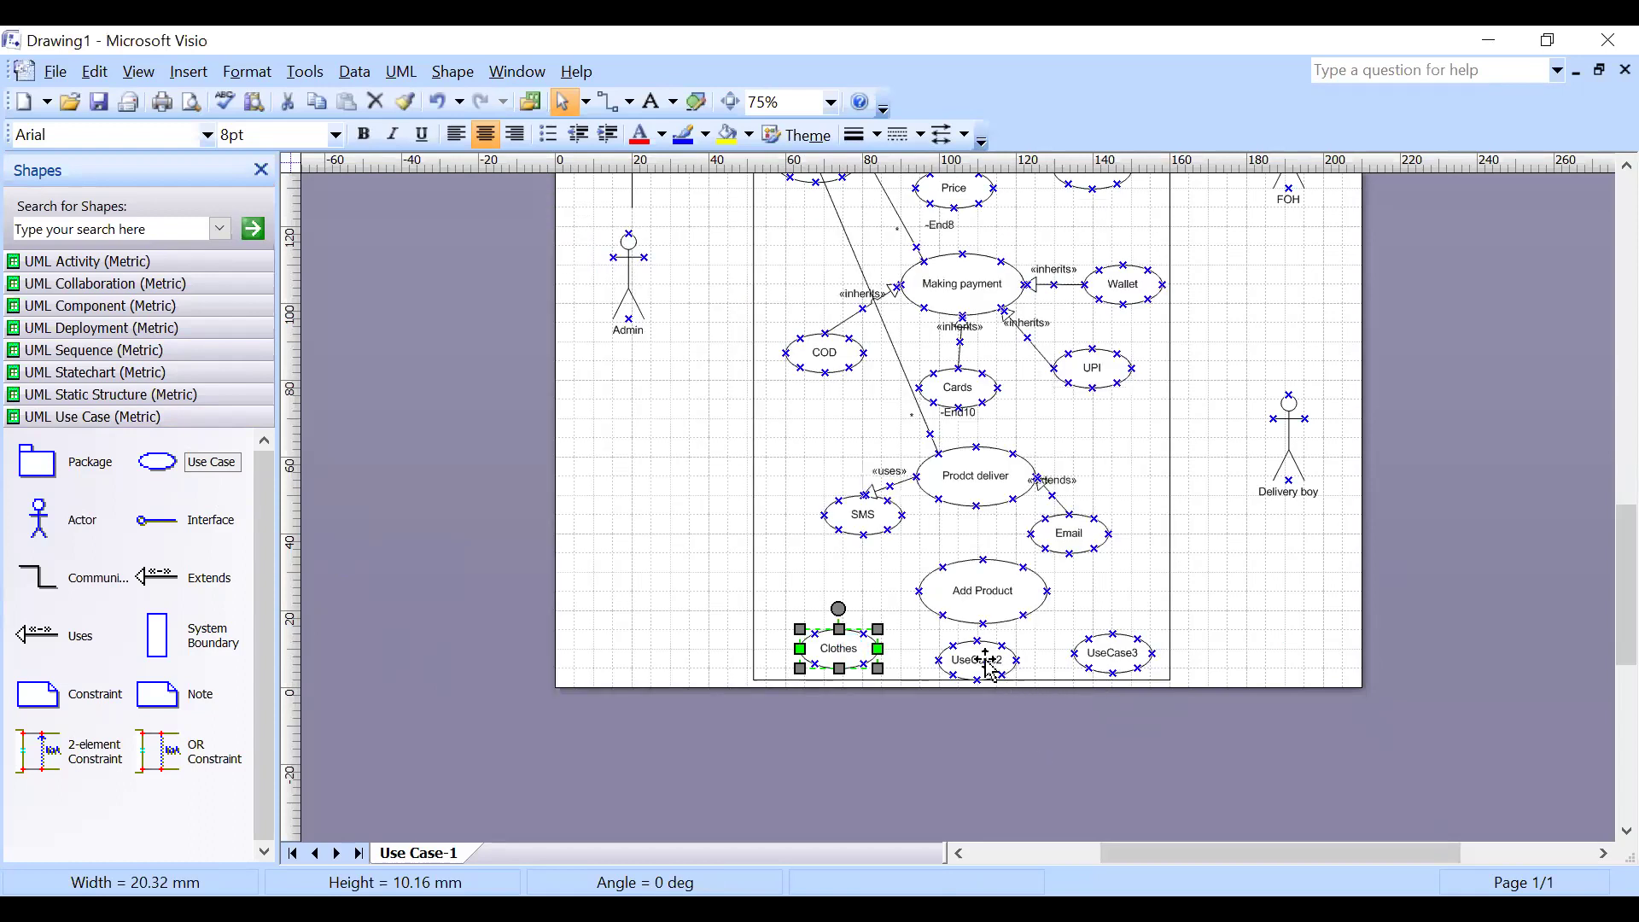
pyautogui.doubleClick(982, 664)
pyautogui.write('Grocries')
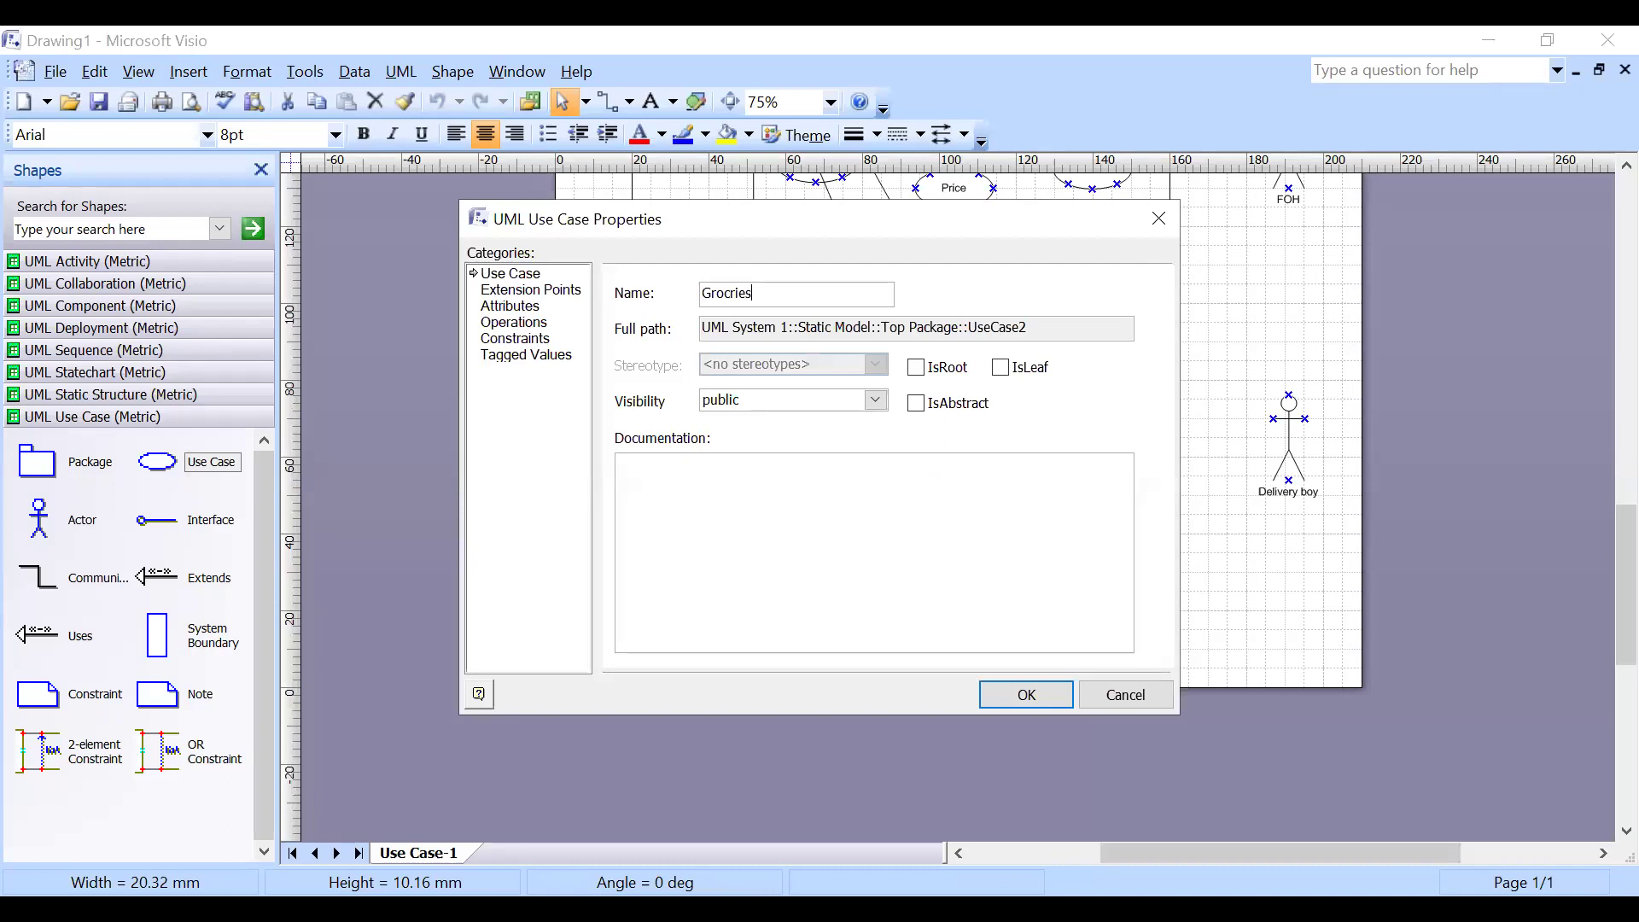
pyautogui.press('Return')
pyautogui.doubleClick(1090, 660)
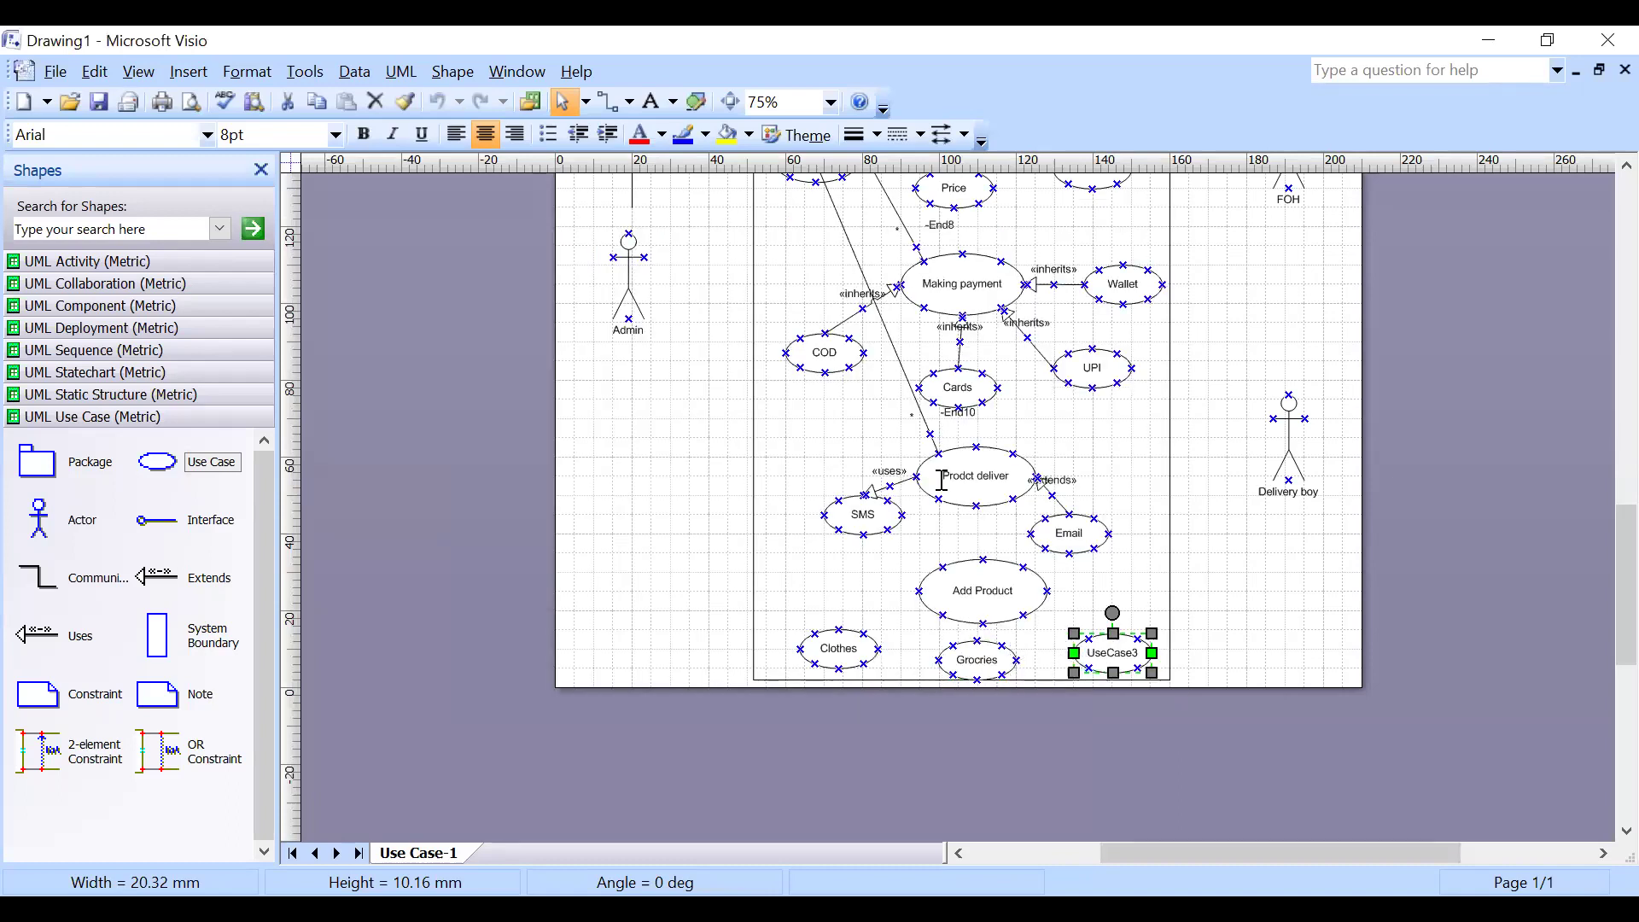
pyautogui.press('BackSpace')
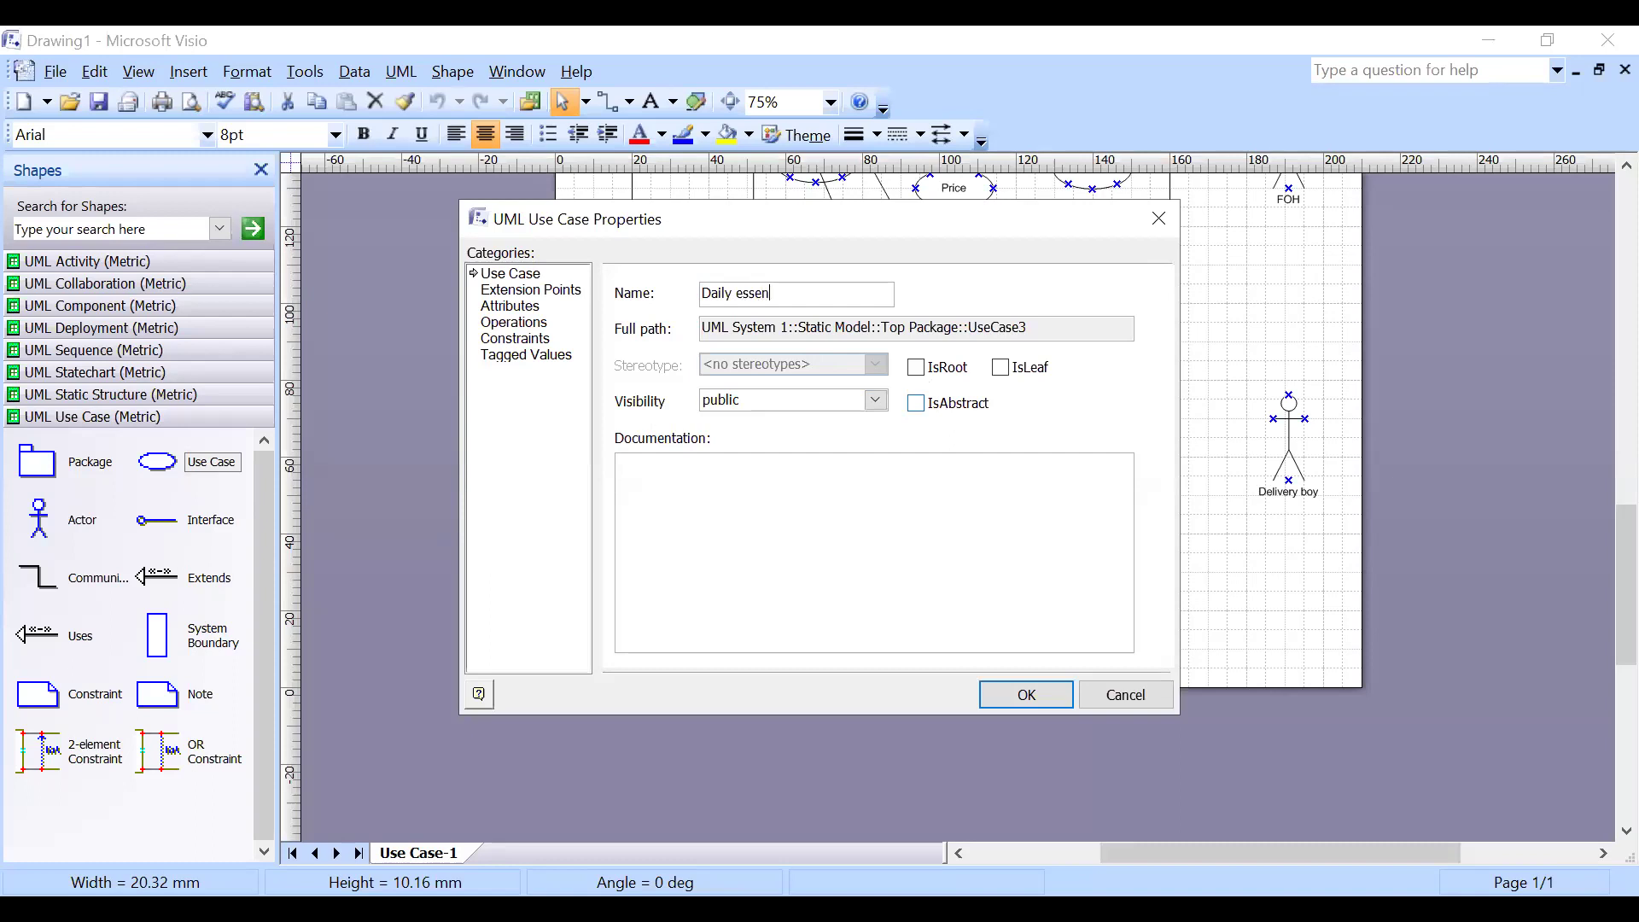
pyautogui.press('Return')
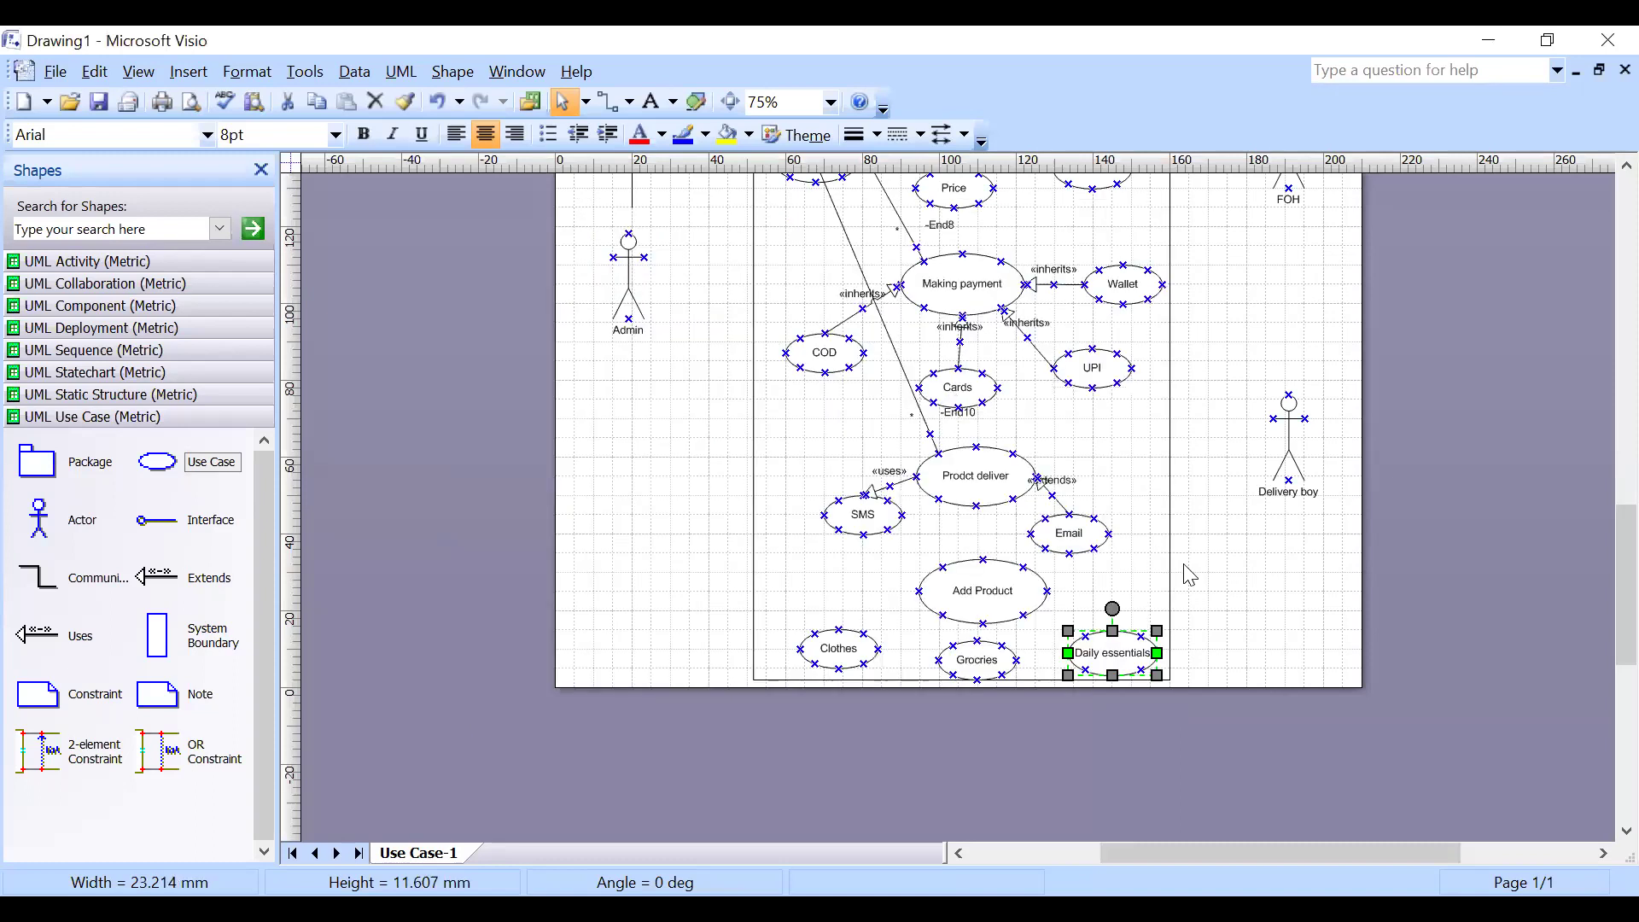
pyautogui.click(1211, 633)
# Nudge Add Product slightly up and left, and move the Email use case beside Prodct deliver level with SMS.
pyautogui.click(995, 603)
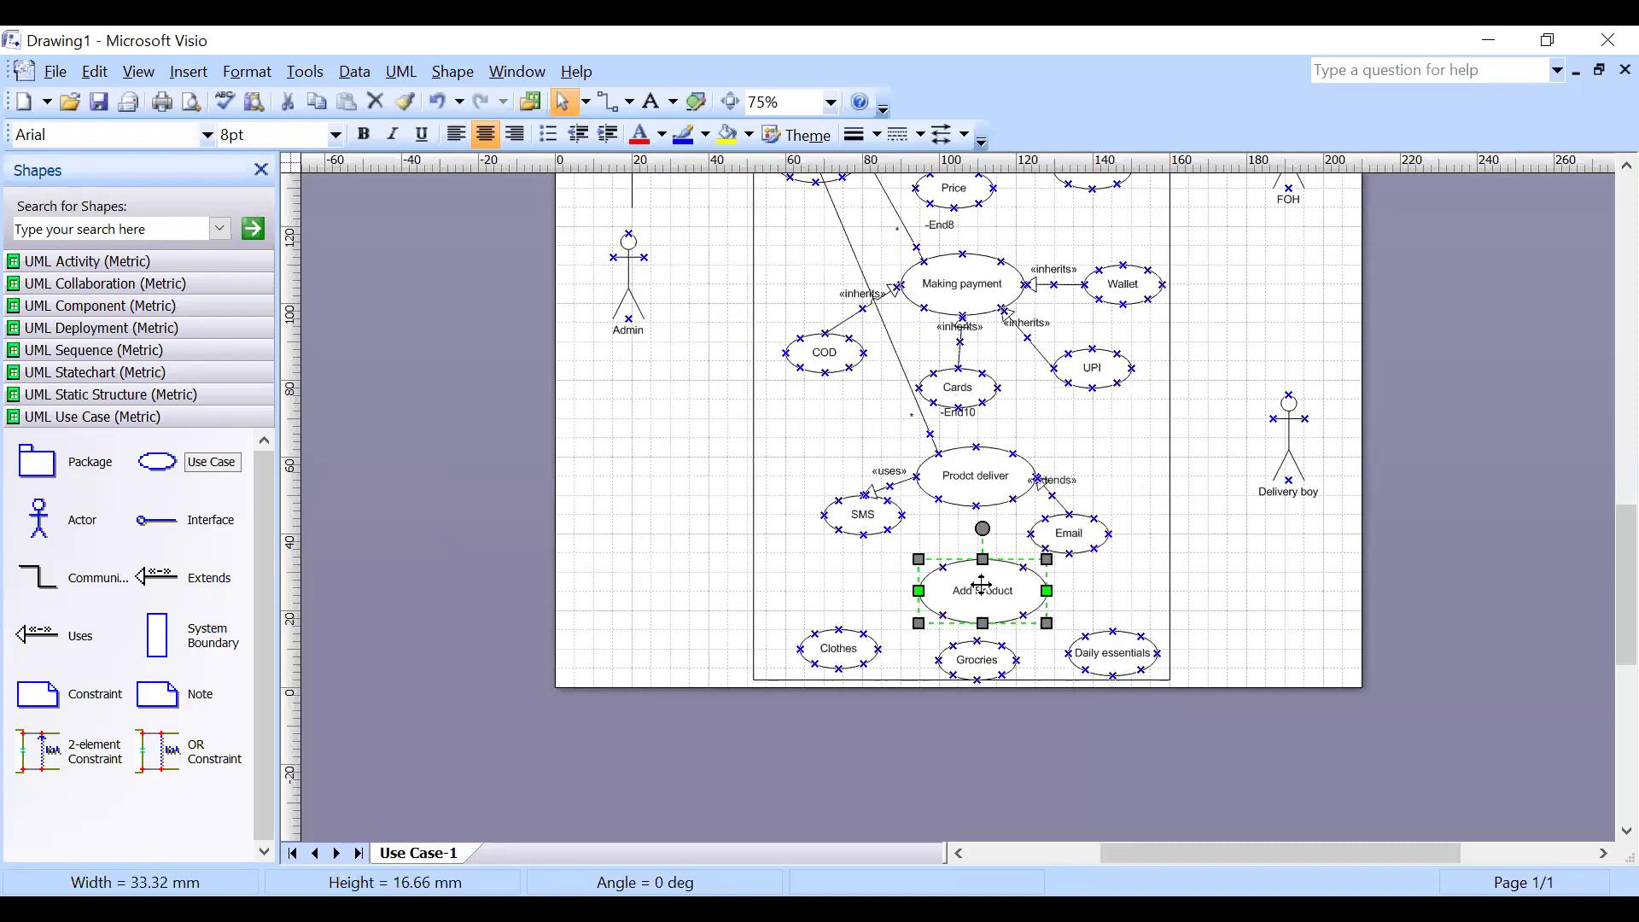
pyautogui.hotkey('ctrl', 'z')
pyautogui.hotkey('ctrl', 'z')
pyautogui.click(1283, 632)
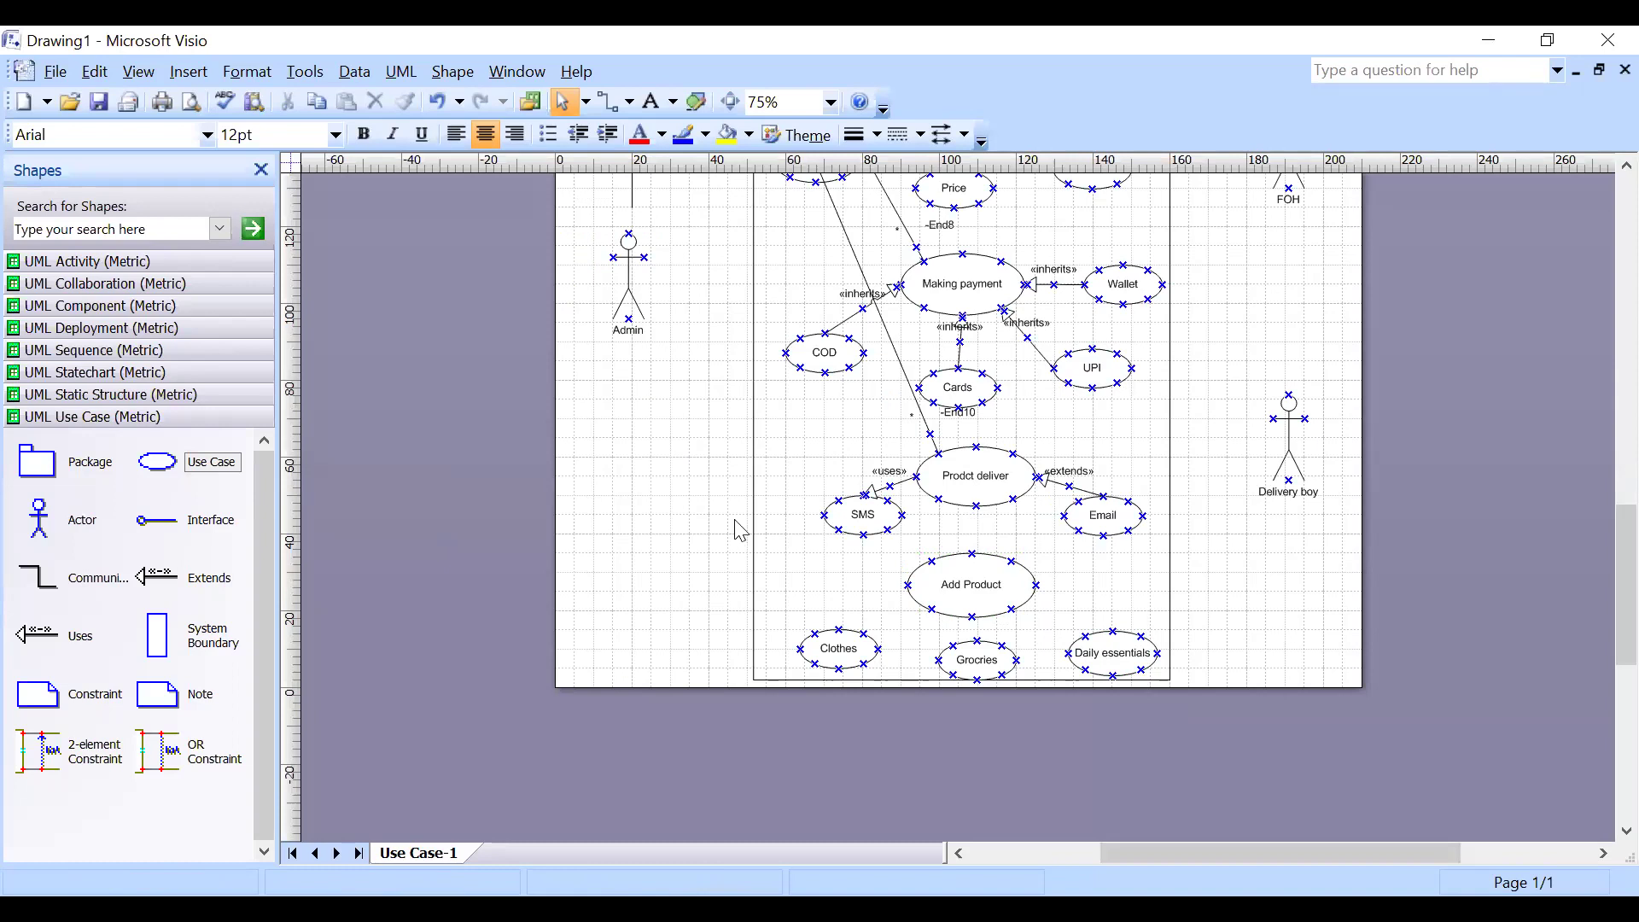
# Connect Clothes, Grocries and Daily essentials to the Add Product use case with extends arrows.
pyautogui.moveTo(156, 578); pyautogui.dragTo(842, 626)
pyautogui.click(694, 609)
pyautogui.moveTo(186, 581); pyautogui.dragTo(973, 648)
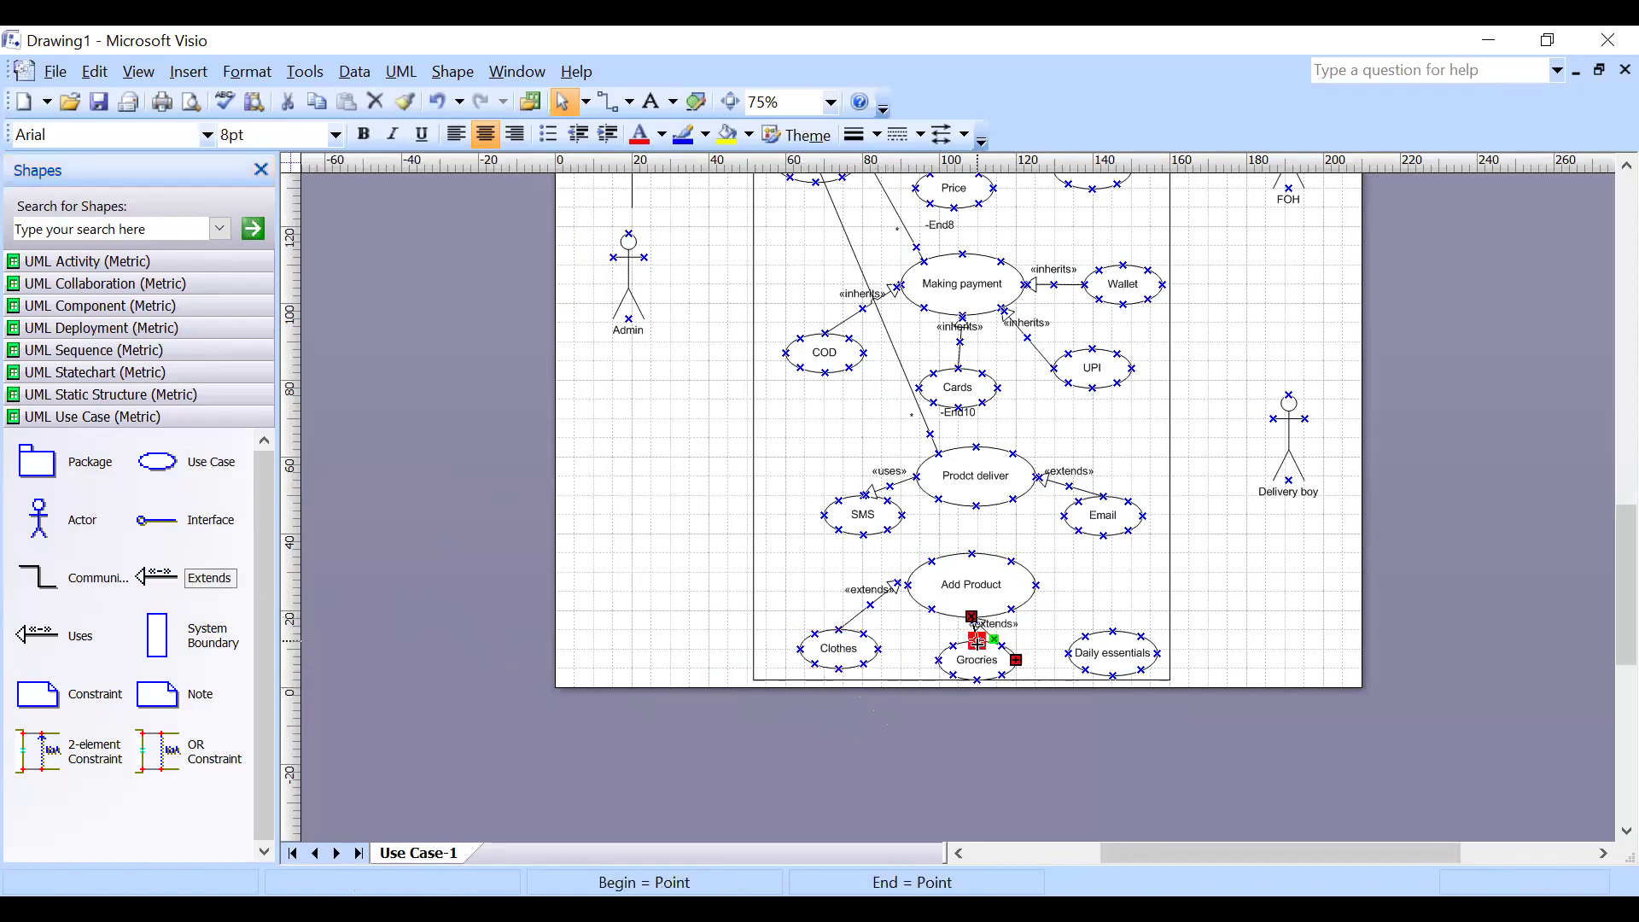
pyautogui.click(670, 605)
pyautogui.click(177, 572)
pyautogui.moveTo(177, 572); pyautogui.dragTo(1083, 636)
pyautogui.click(1273, 595)
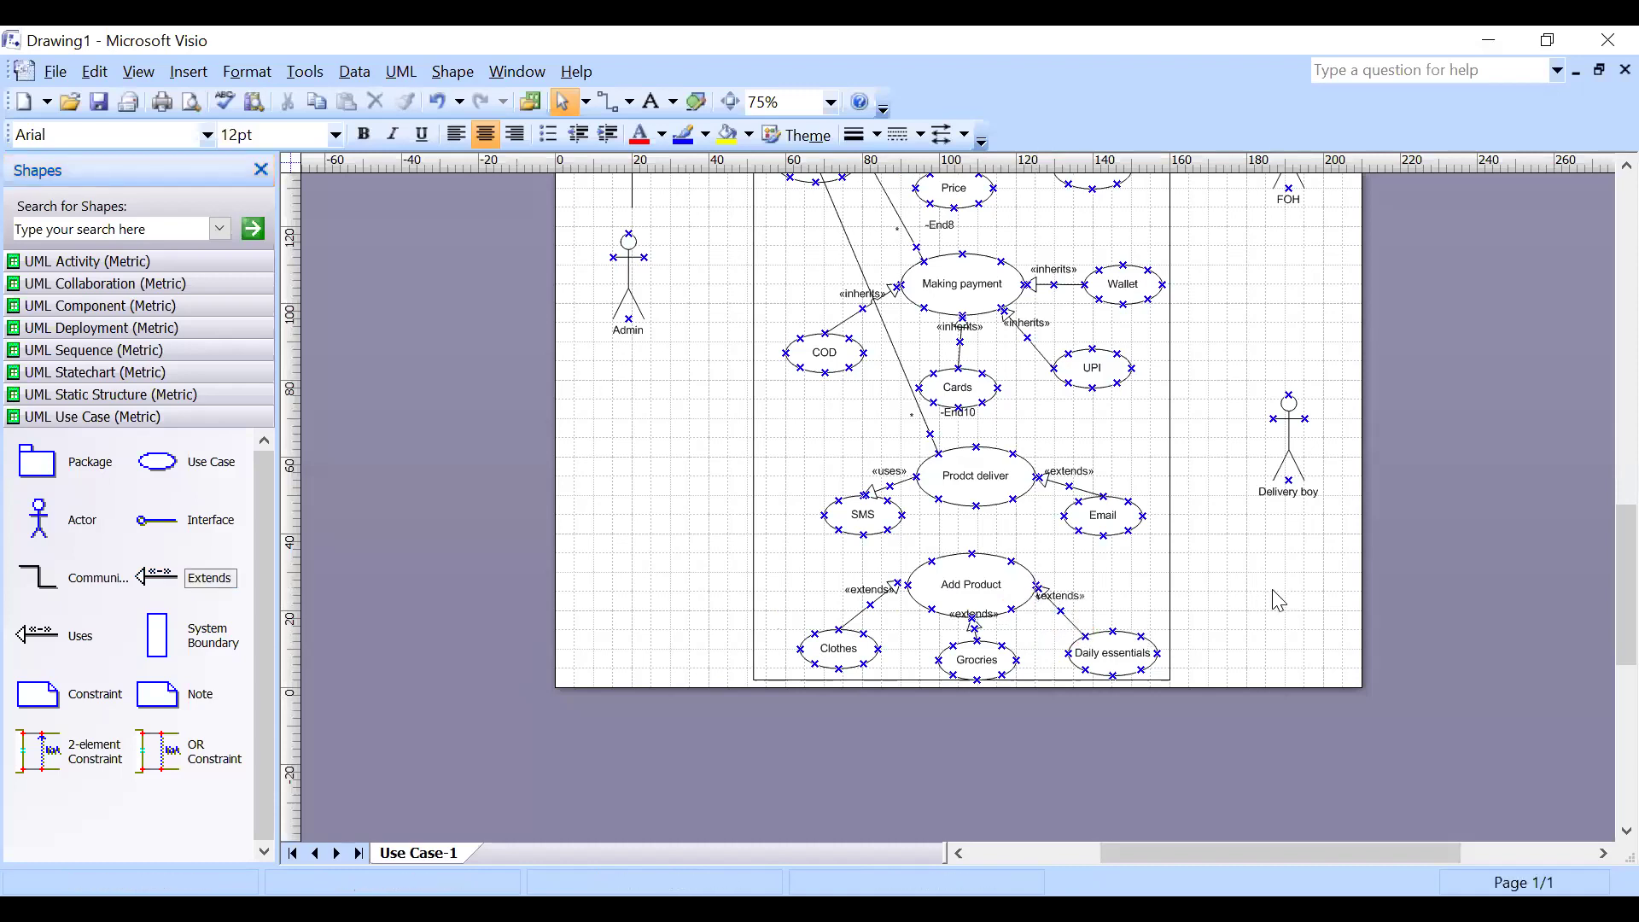
# Examine the customer actors and their links to the Reg, Login and search use cases.
pyautogui.scroll(3, 1255, 591)
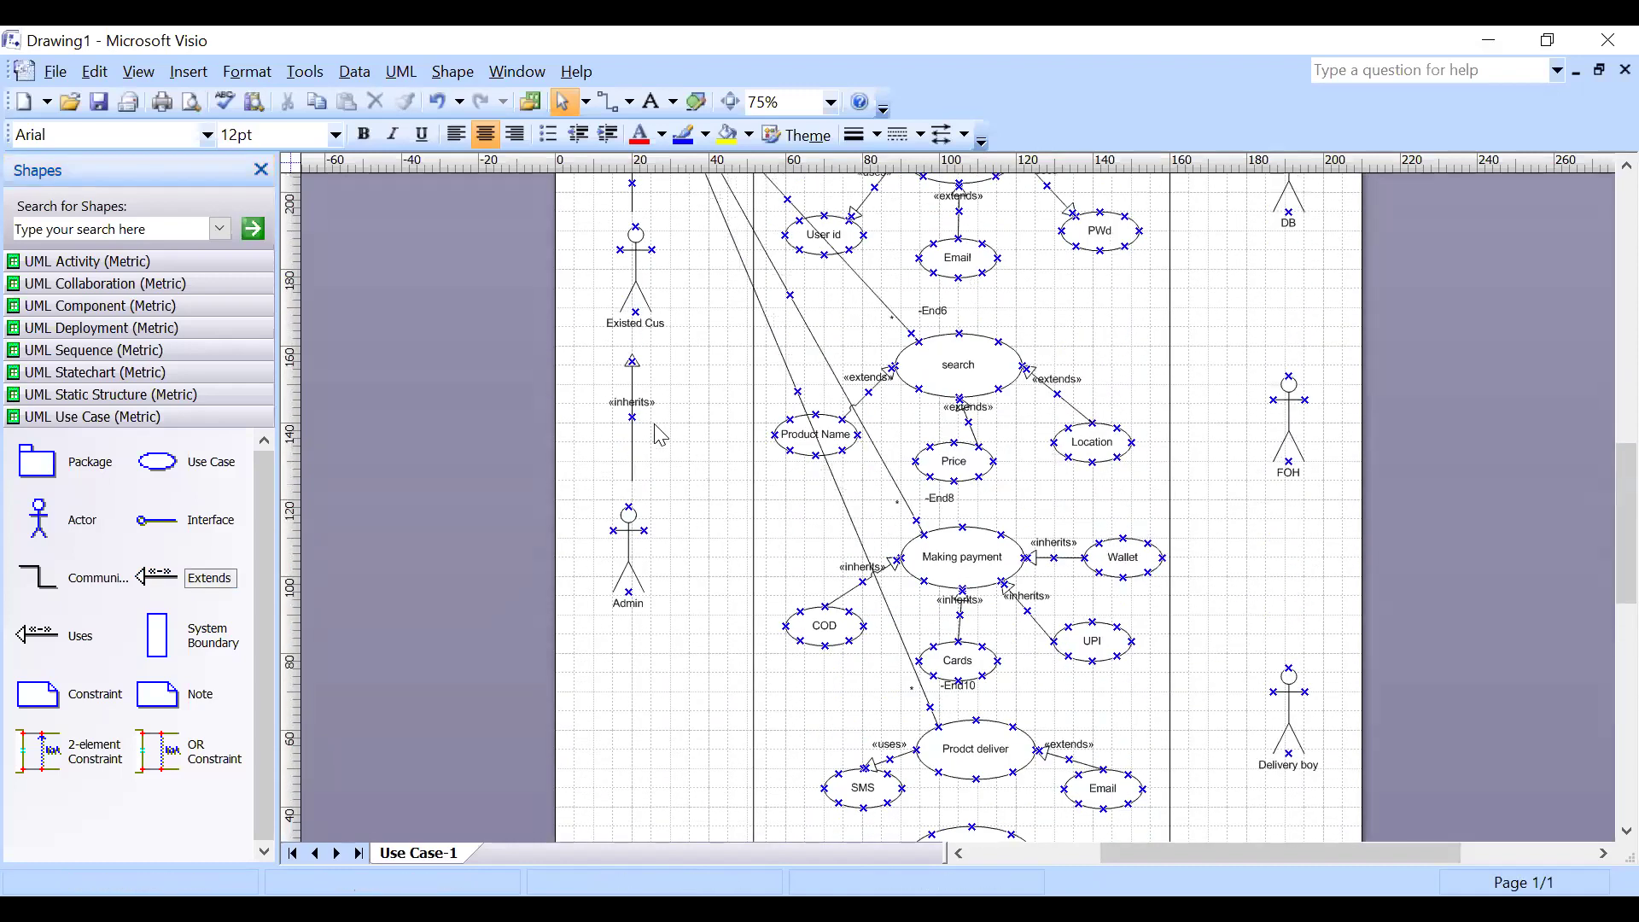
pyautogui.scroll(4, 662, 440)
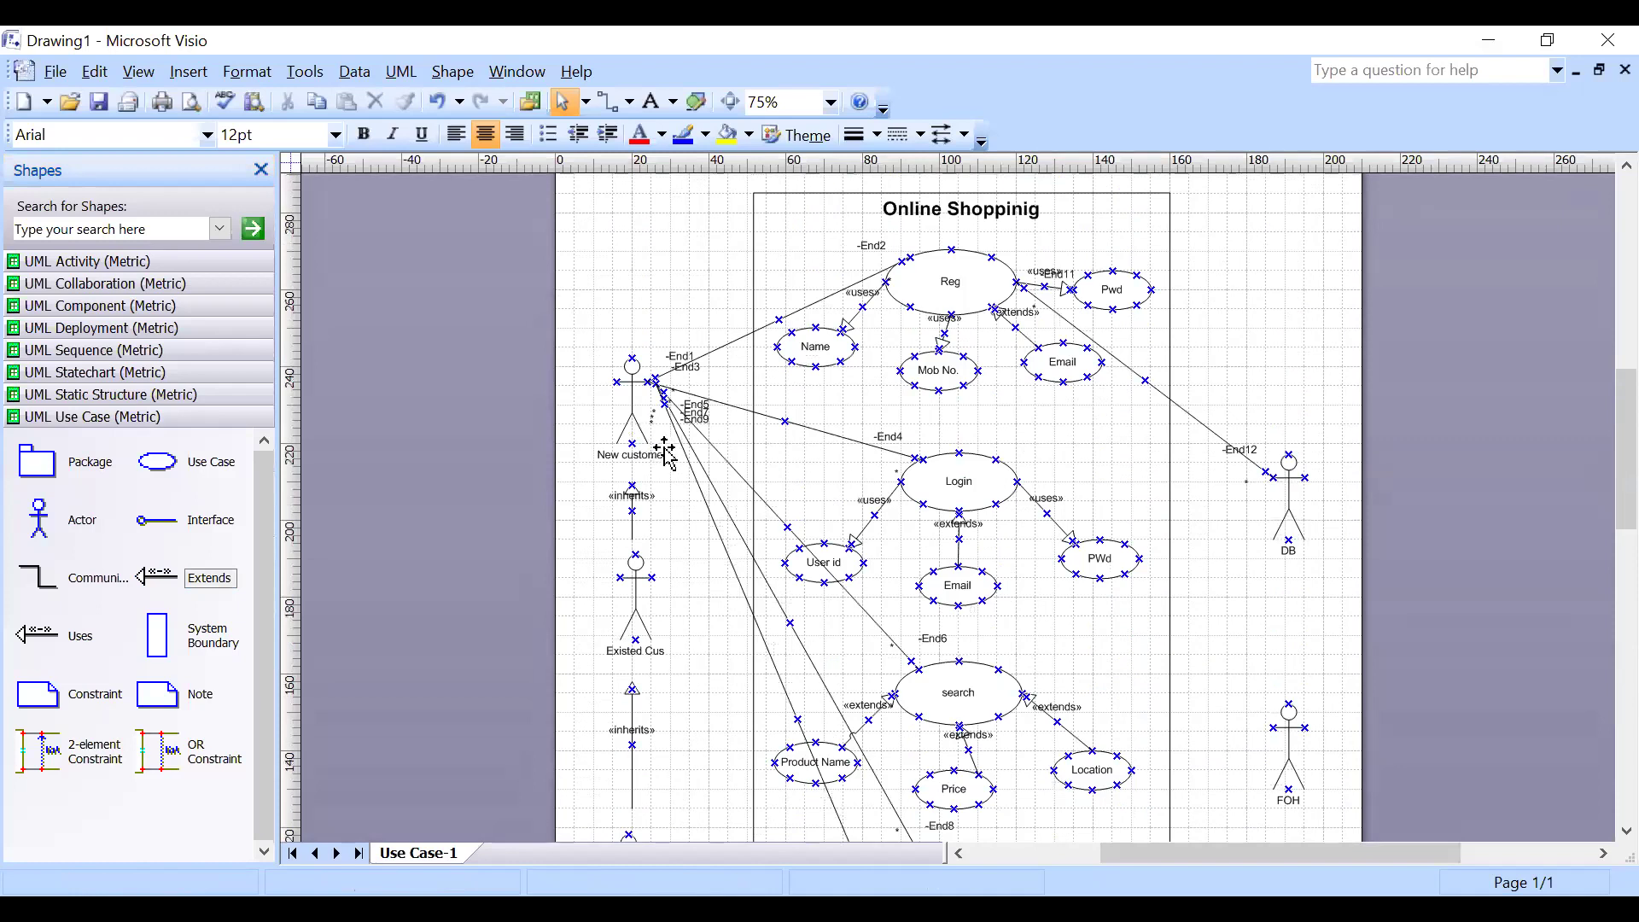
pyautogui.scroll(-1, 664, 450)
pyautogui.scroll(1, 658, 677)
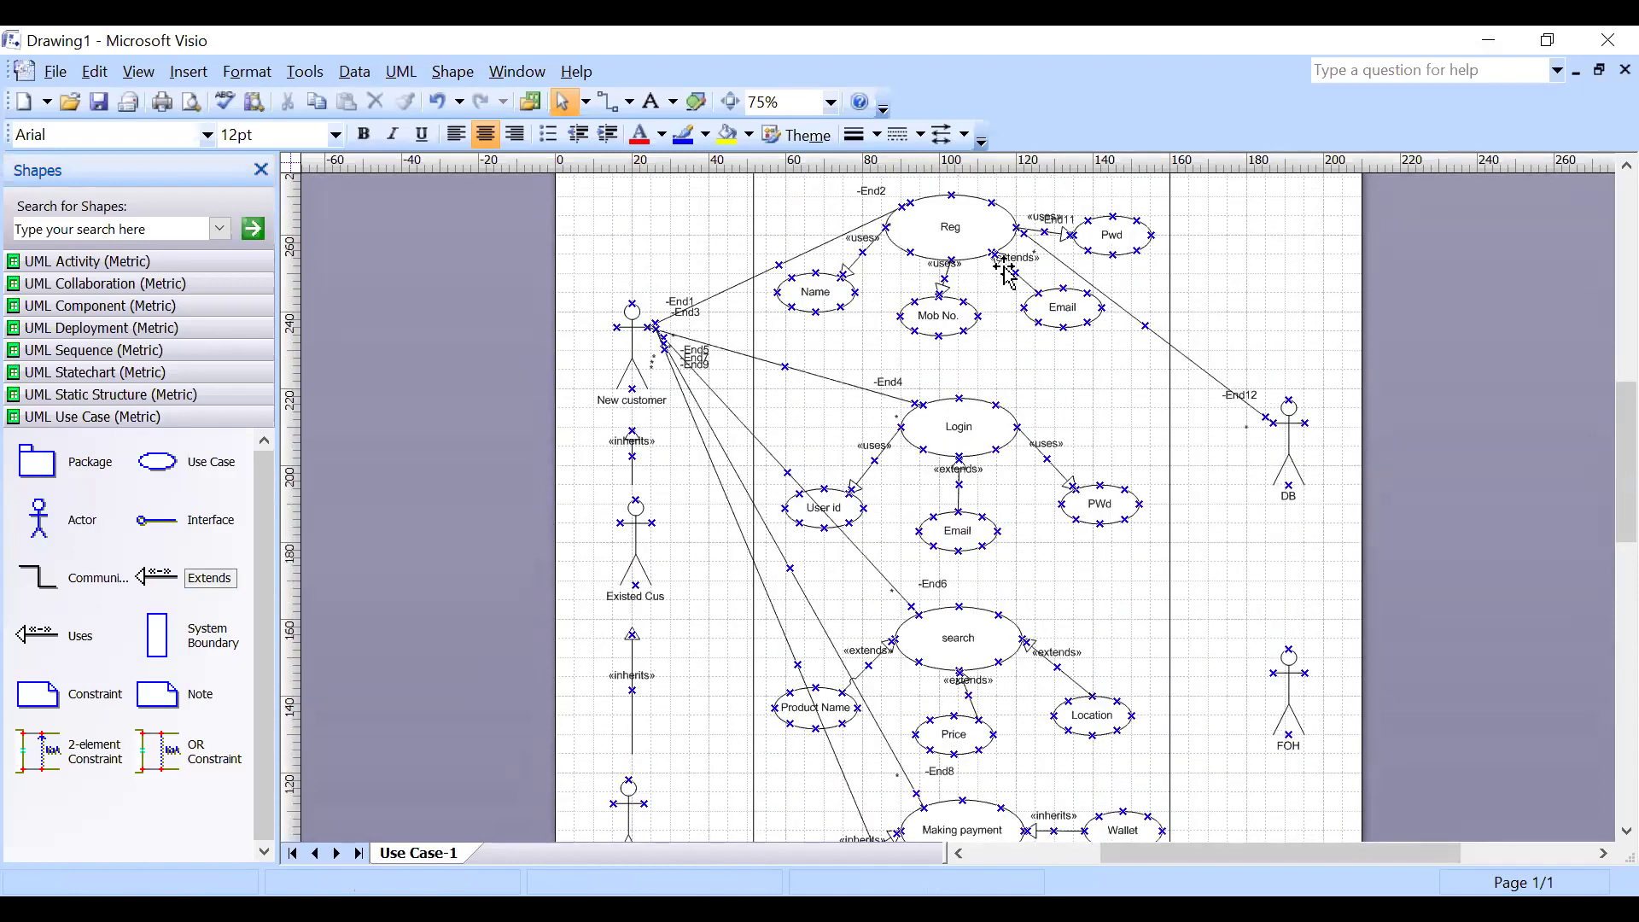
pyautogui.scroll(-1, 788, 546)
pyautogui.scroll(1, 905, 474)
pyautogui.scroll(-4, 1008, 431)
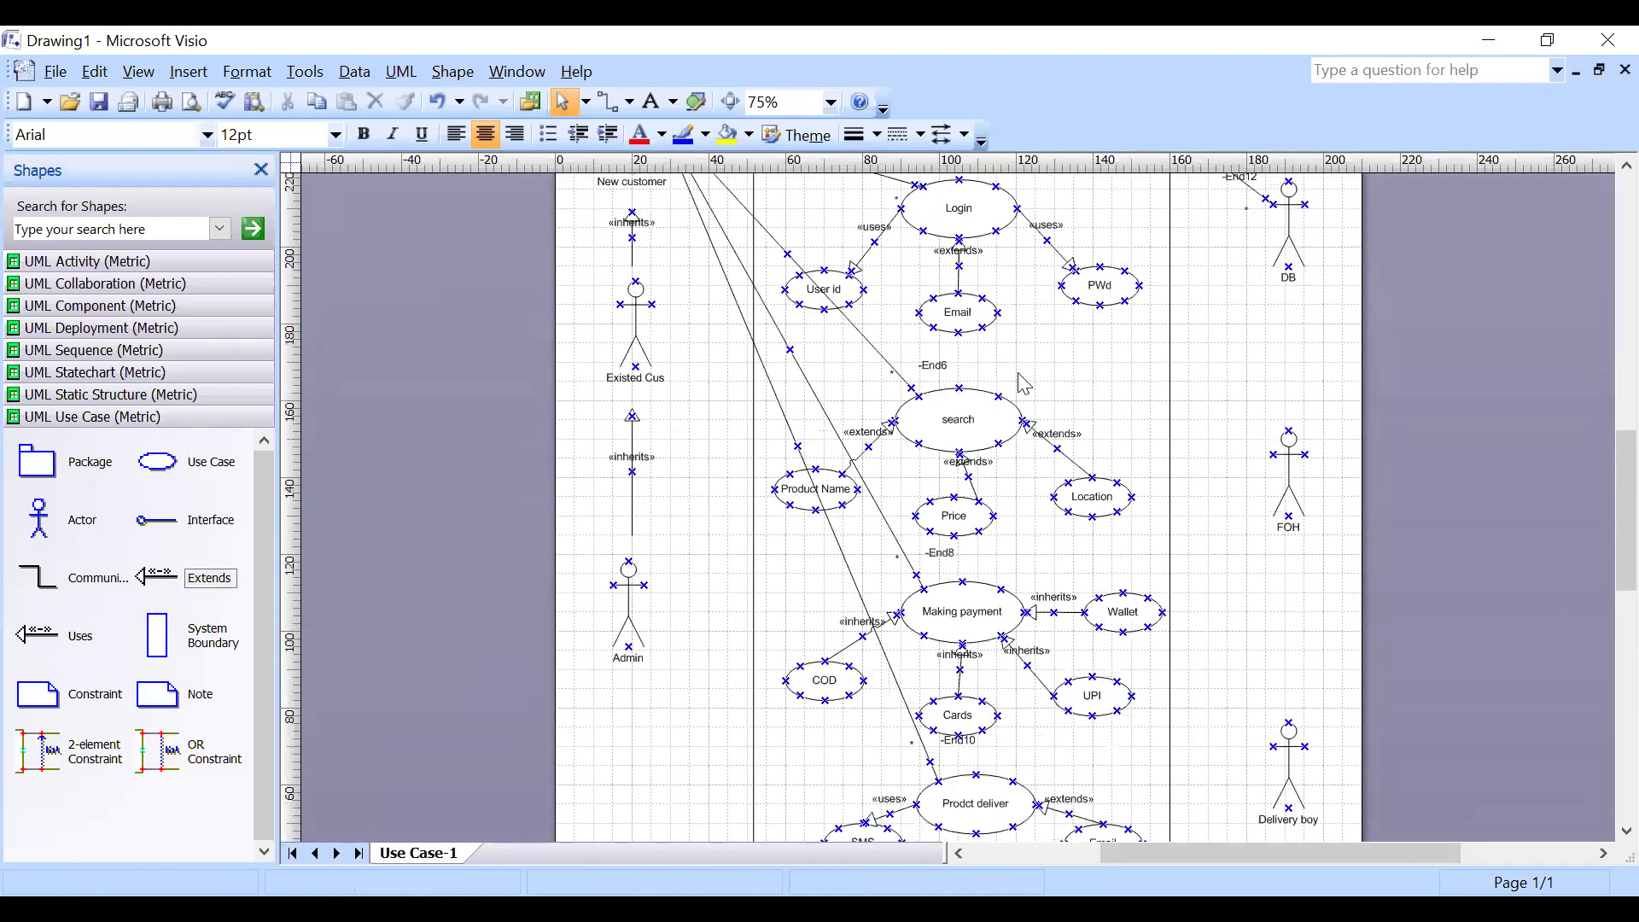
pyautogui.scroll(-1, 969, 432)
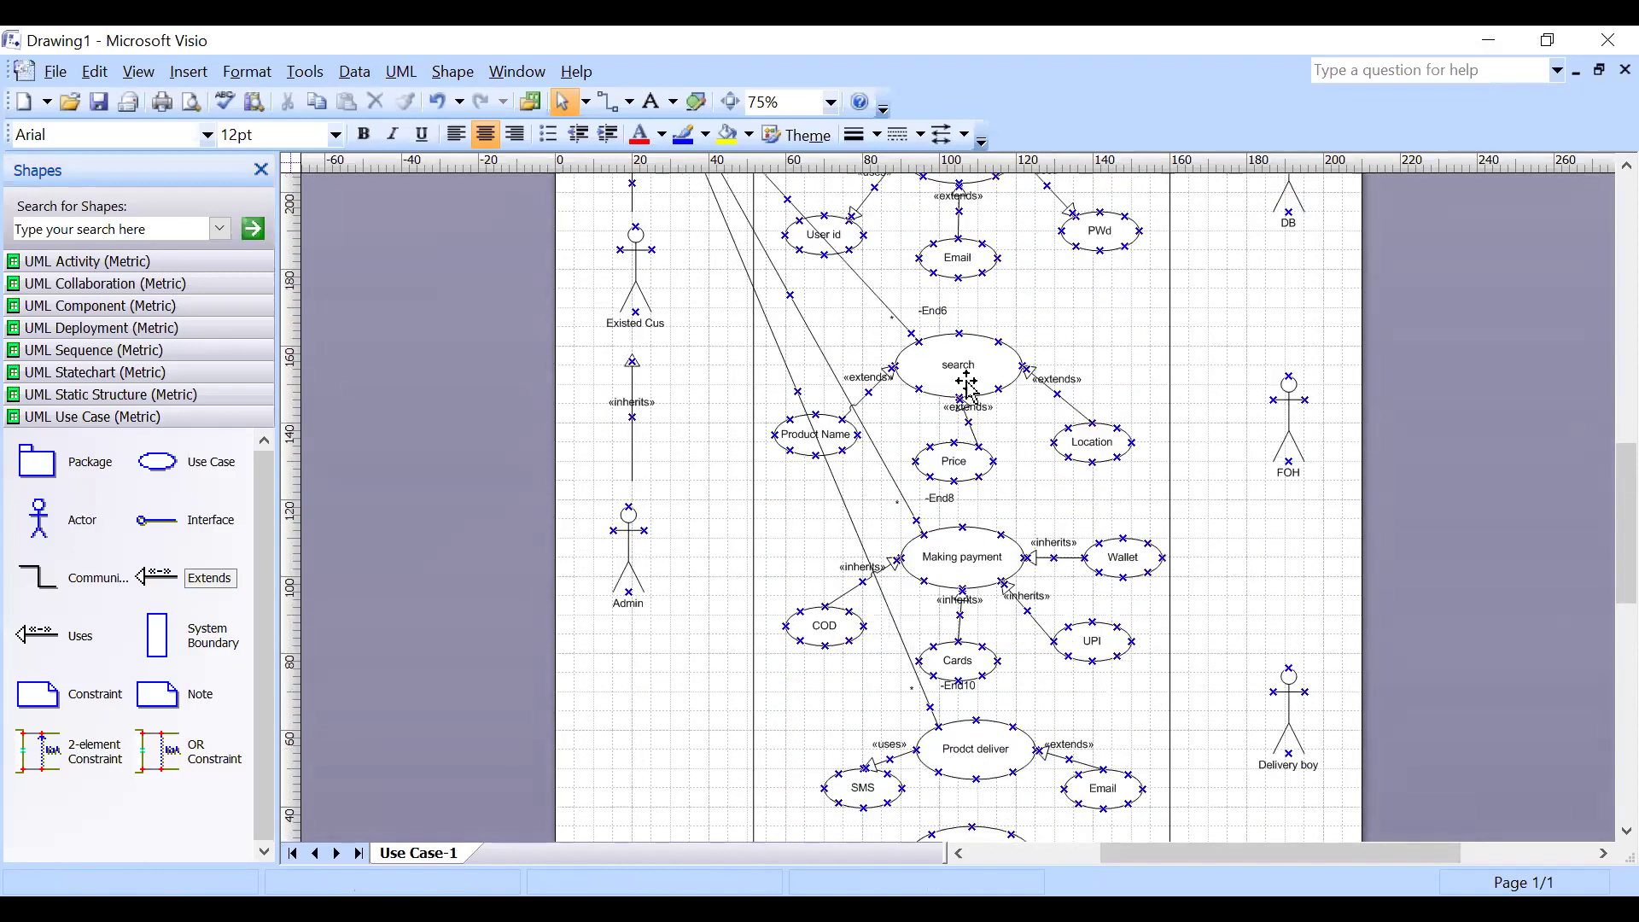
# Link the Admin actor to the Add Product use case with a communicates connector.
pyautogui.scroll(-5, 963, 375)
pyautogui.moveTo(30, 584); pyautogui.dragTo(926, 560)
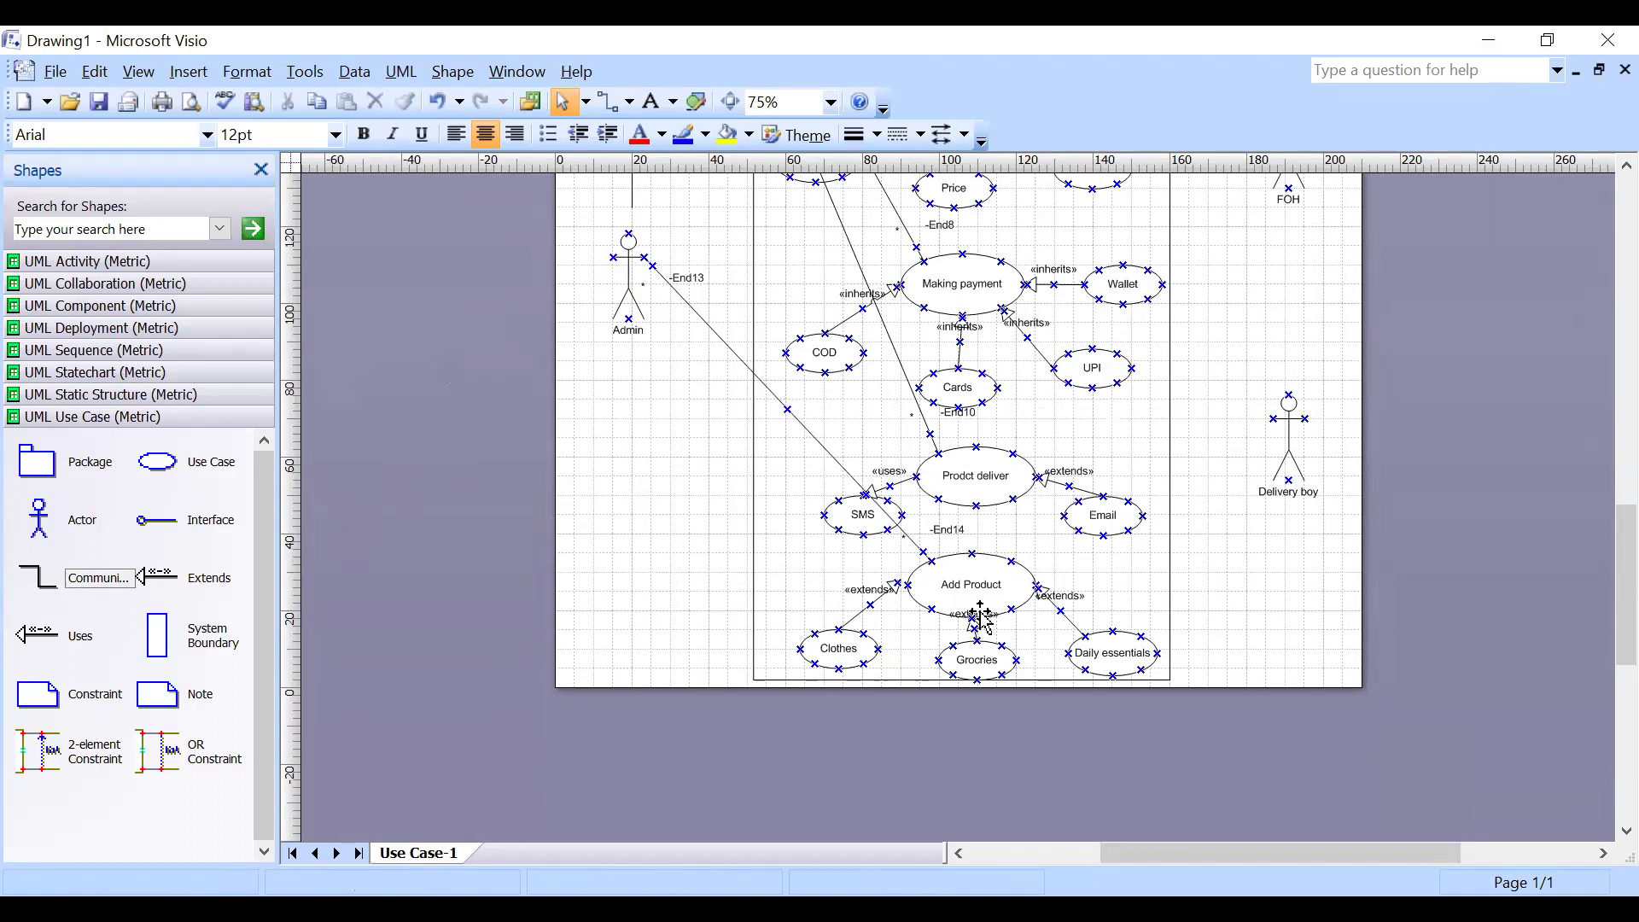
# Review the inheritance chain of New customer, Existed Cus and Admin, together with the use cases each actor can reach.
pyautogui.scroll(1, 980, 594)
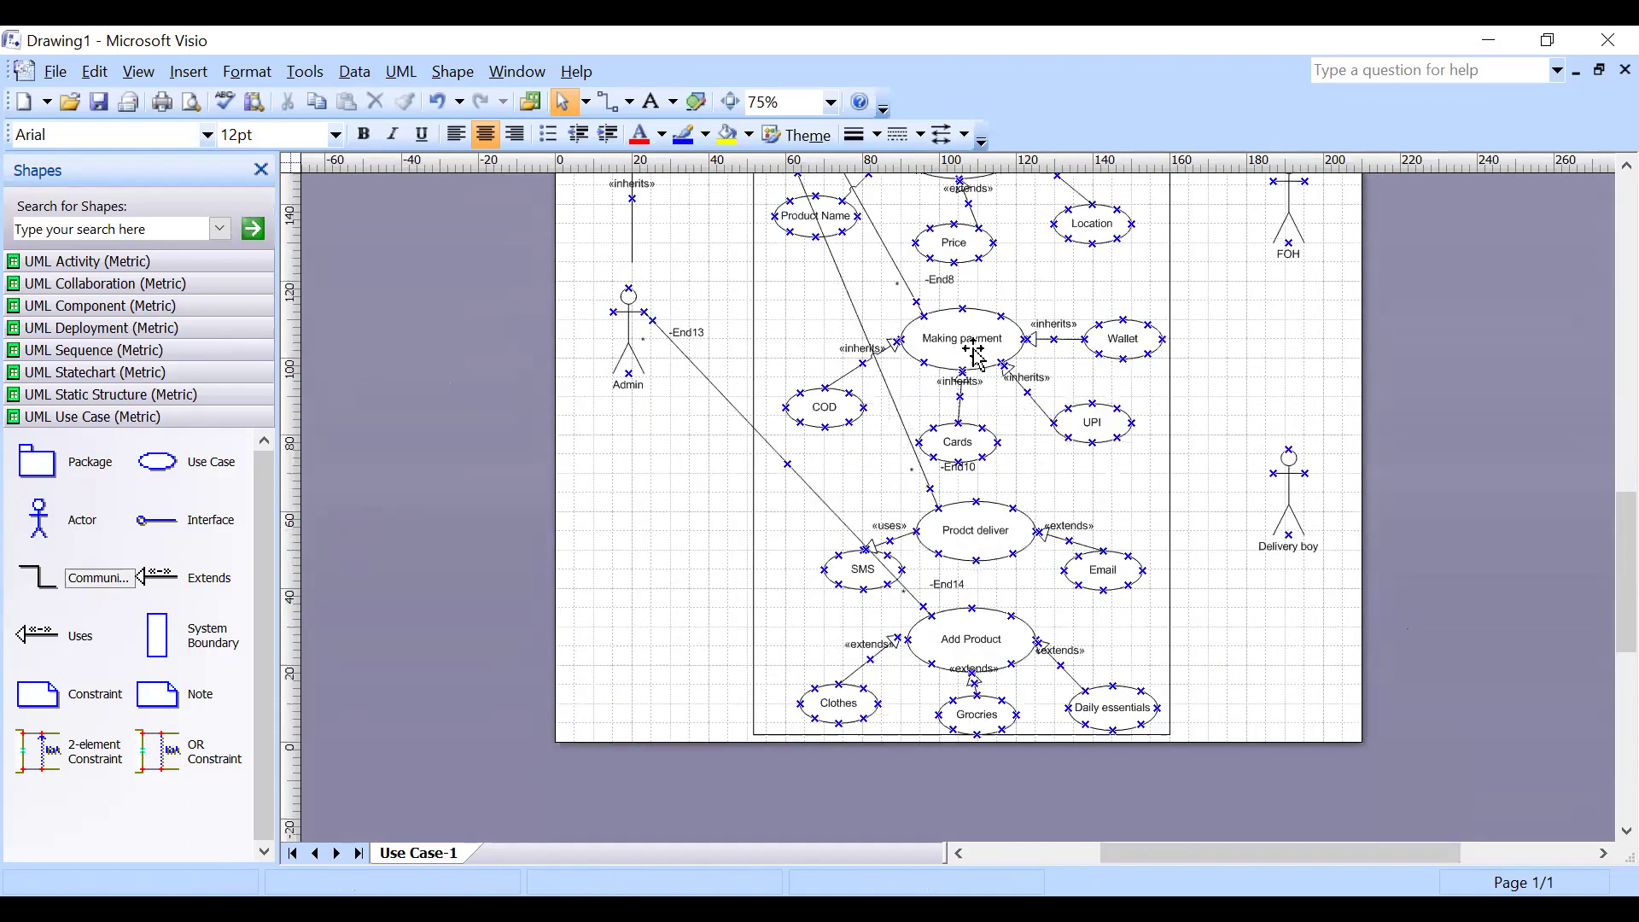
pyautogui.scroll(3, 973, 354)
pyautogui.scroll(4, 670, 502)
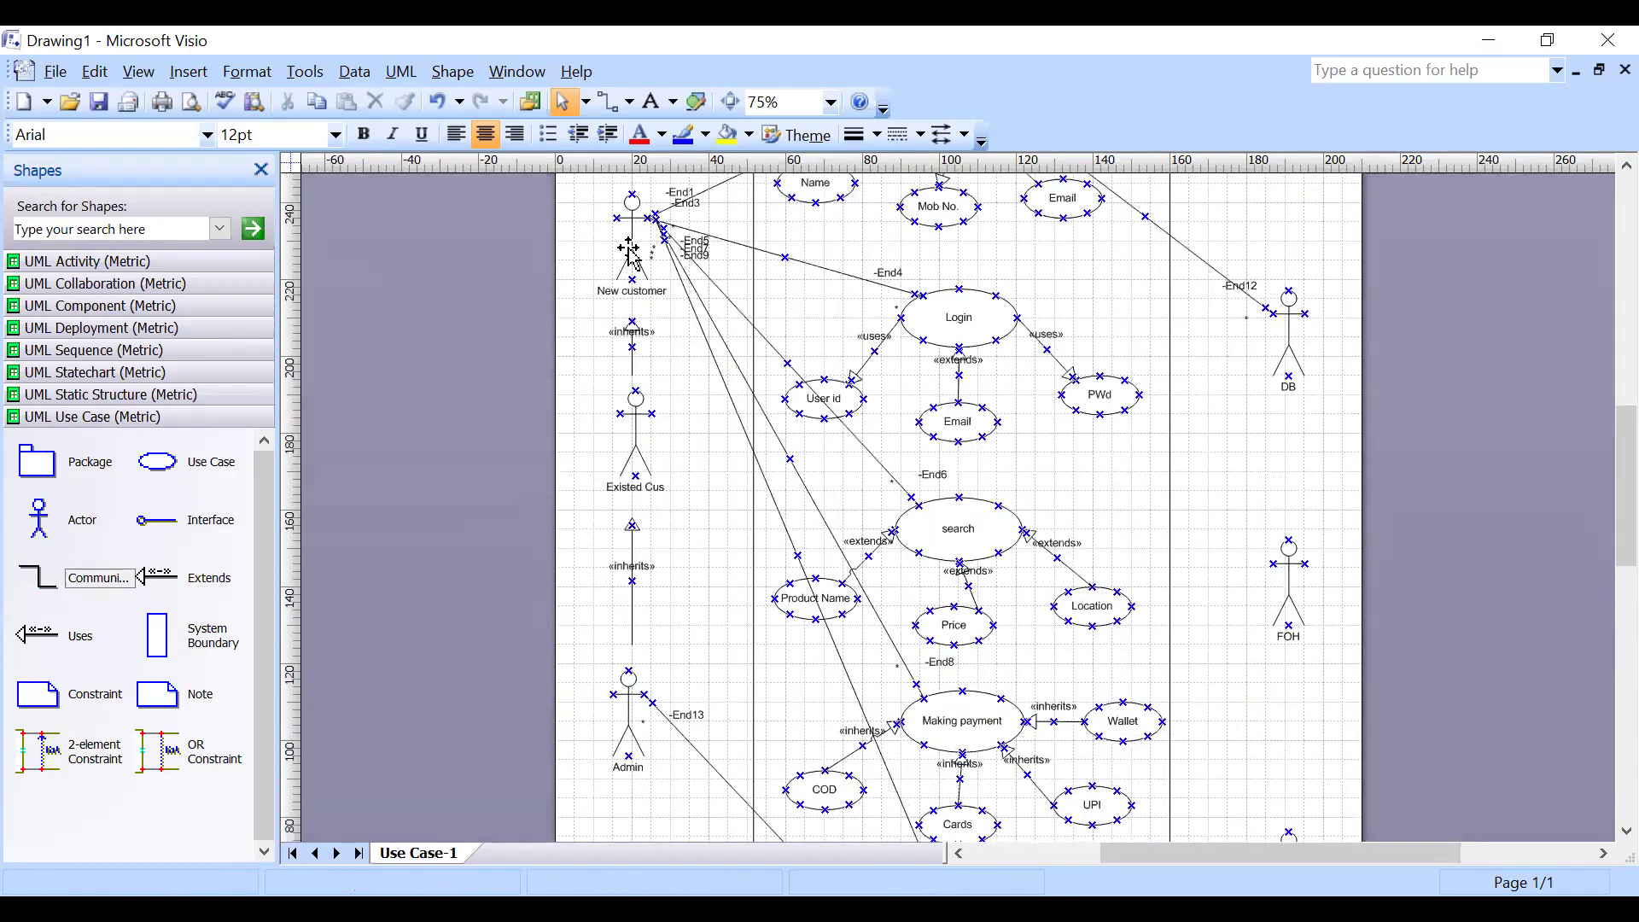
pyautogui.scroll(1, 630, 252)
pyautogui.click(632, 256)
pyautogui.click(588, 323)
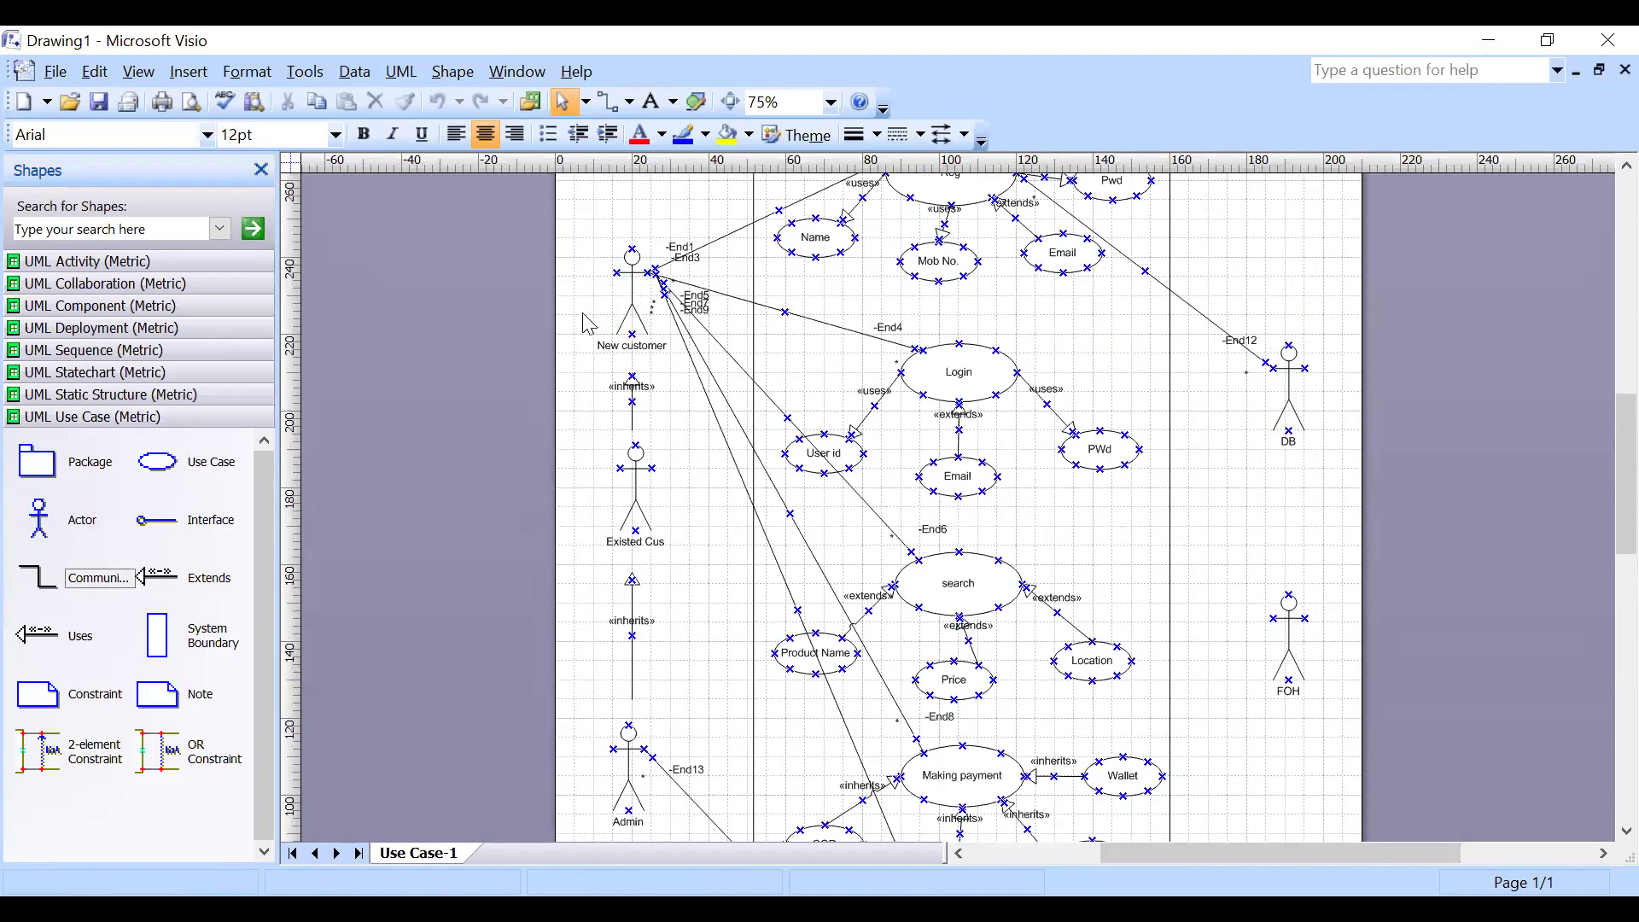
pyautogui.scroll(-6, 683, 455)
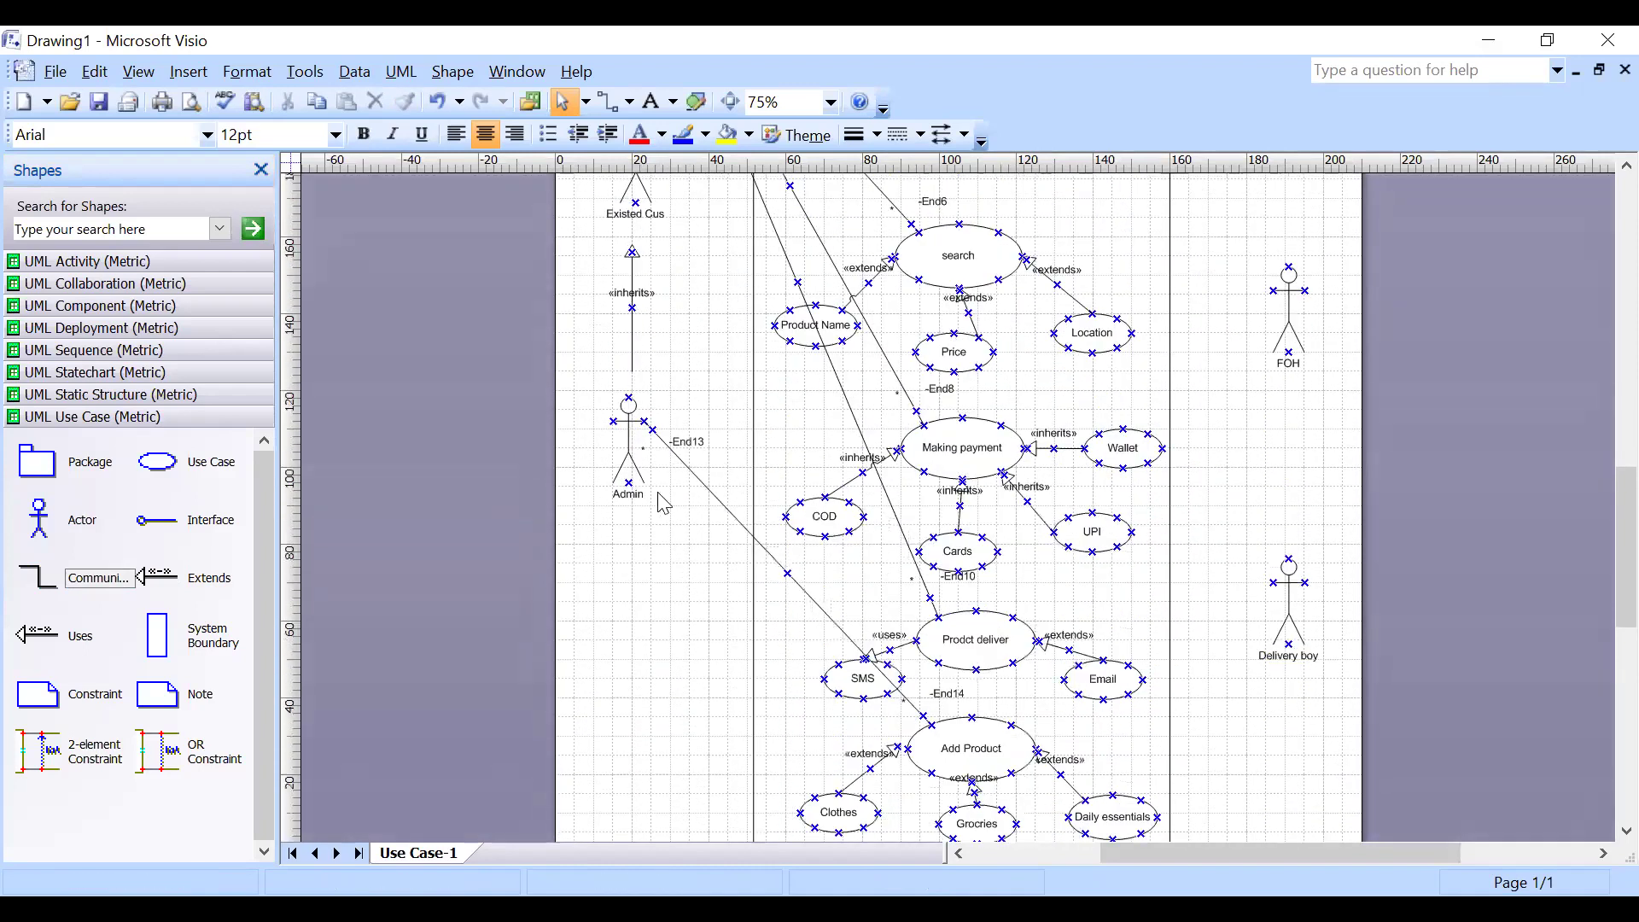
pyautogui.scroll(-2, 891, 633)
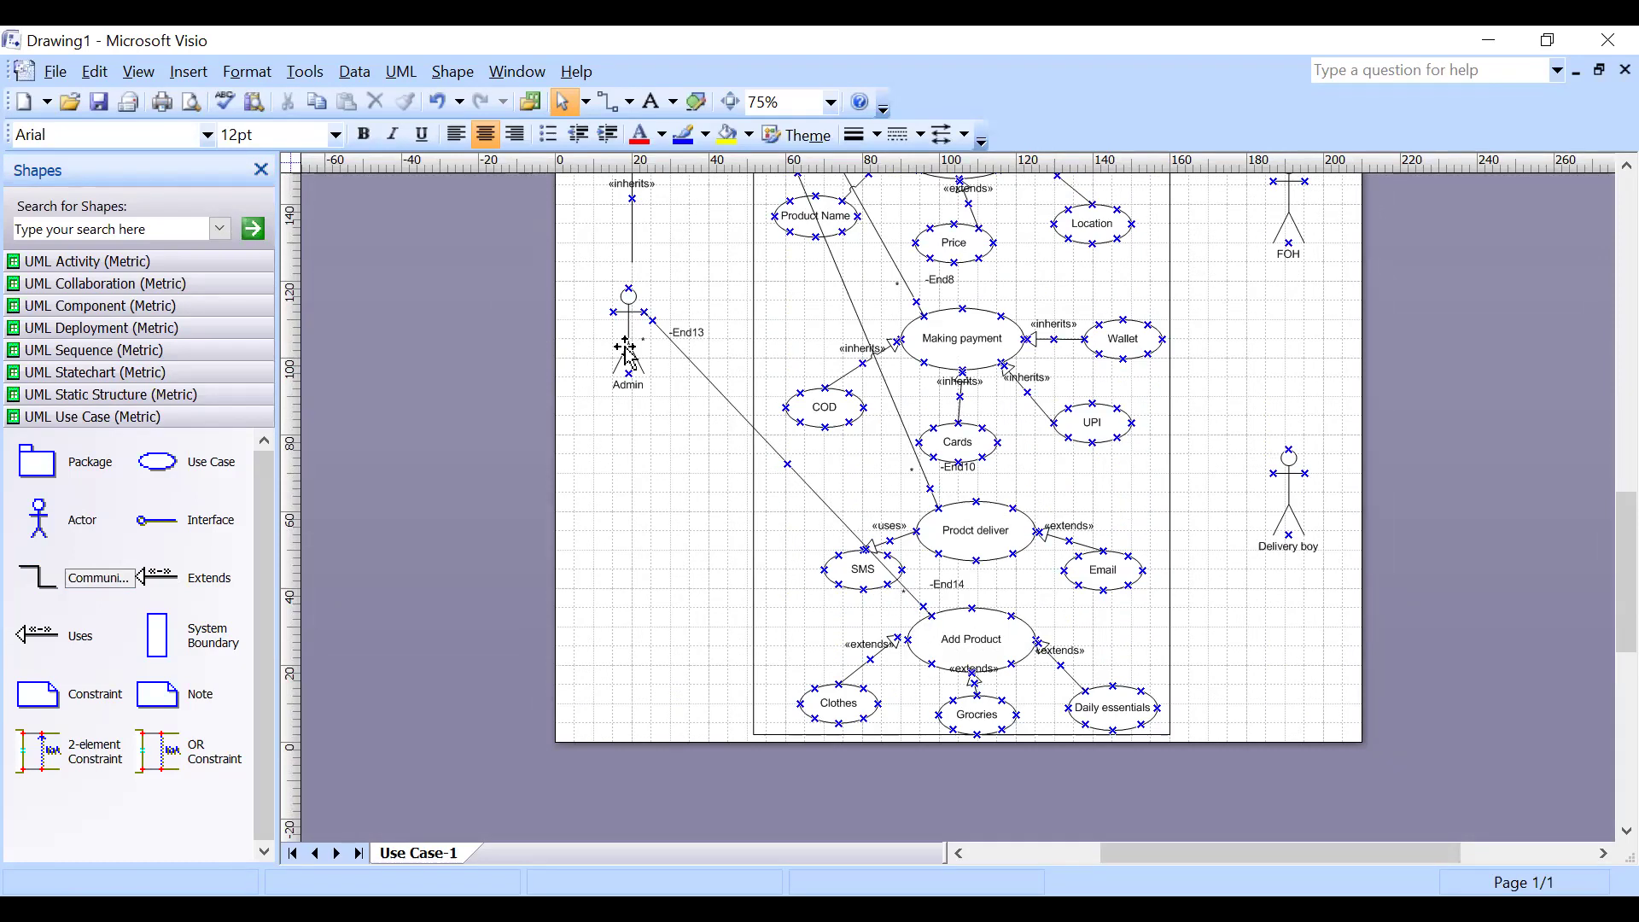
pyautogui.scroll(1, 627, 354)
pyautogui.click(645, 390)
pyautogui.click(623, 408)
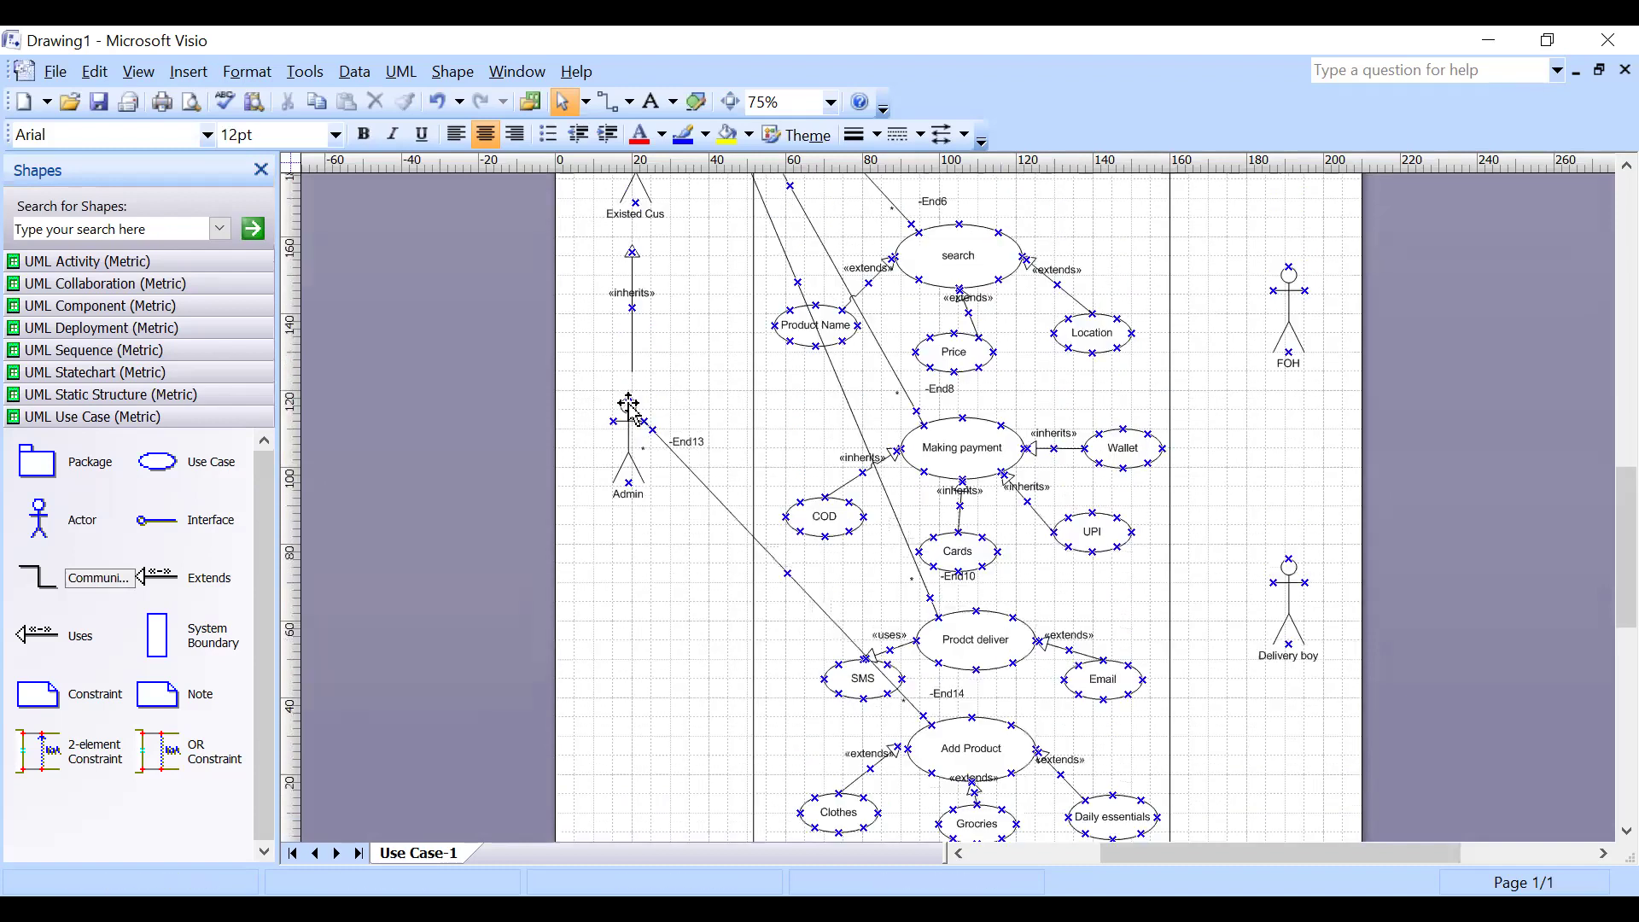
pyautogui.scroll(2, 634, 352)
pyautogui.scroll(-3, 633, 350)
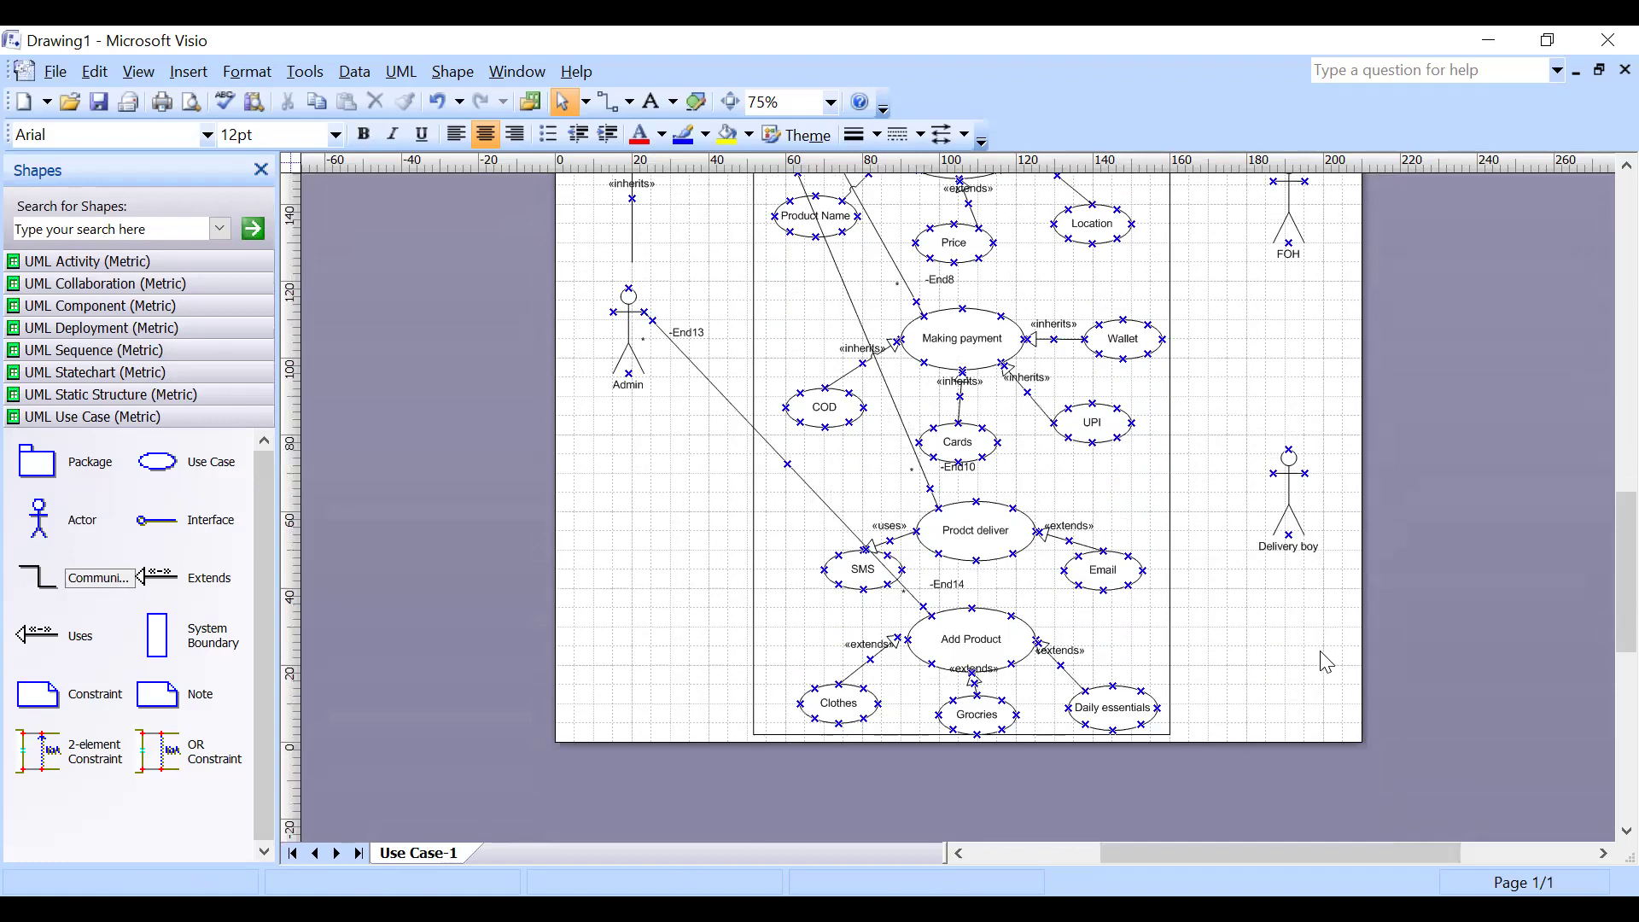
pyautogui.scroll(9, 1259, 632)
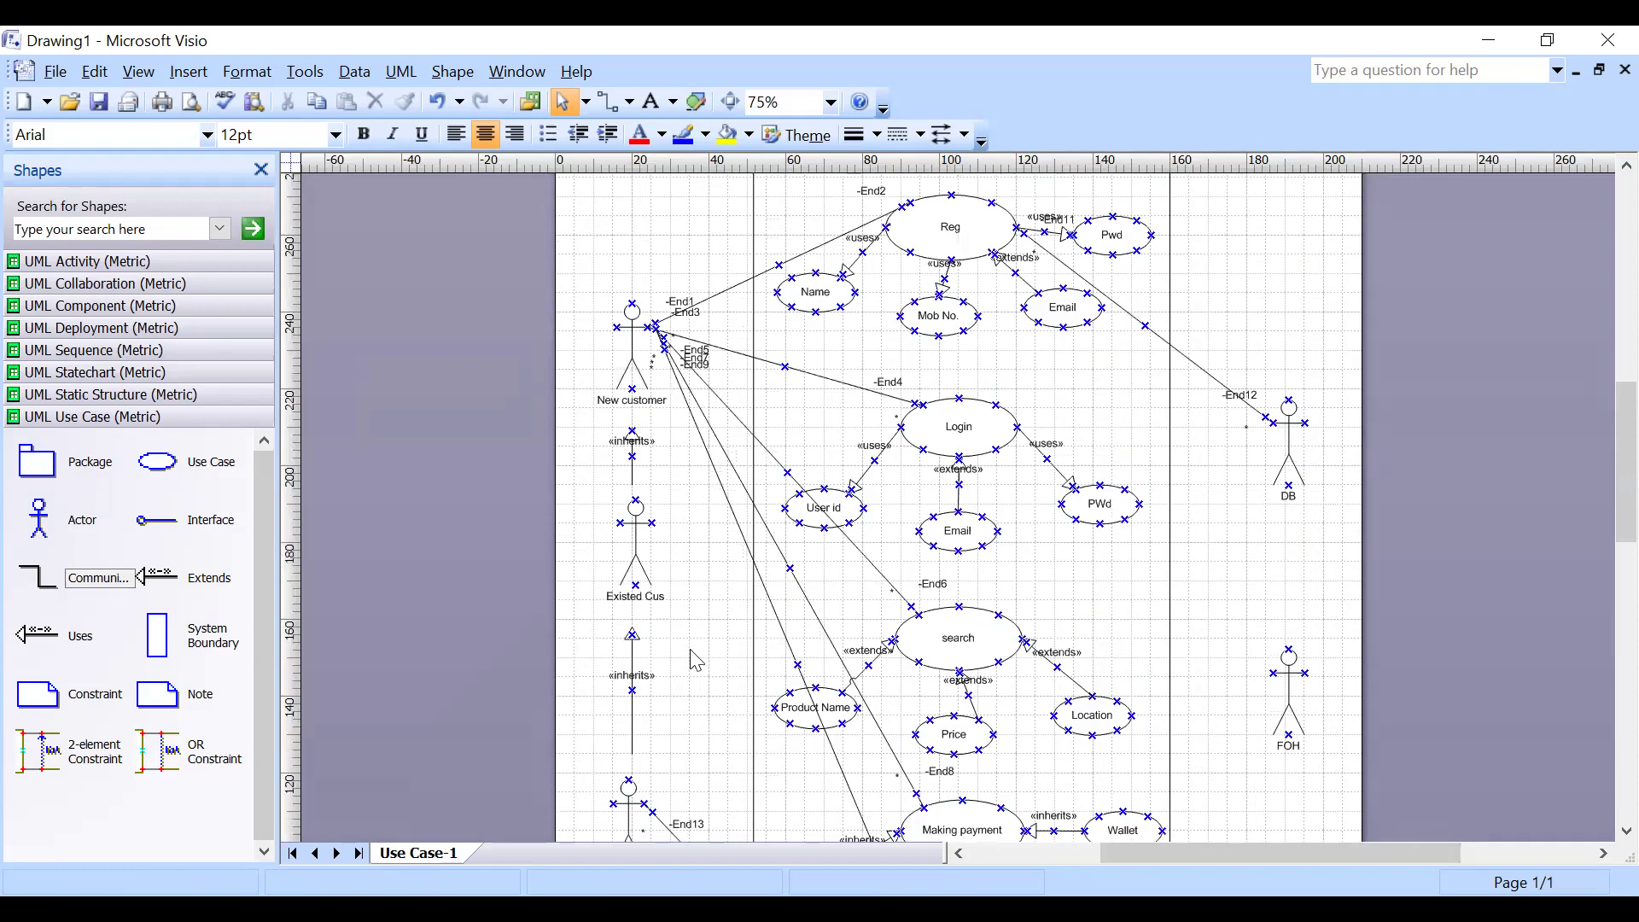
# Link the Login and search use cases to the DB actor with communicates connectors.
pyautogui.scroll(1, 1290, 352)
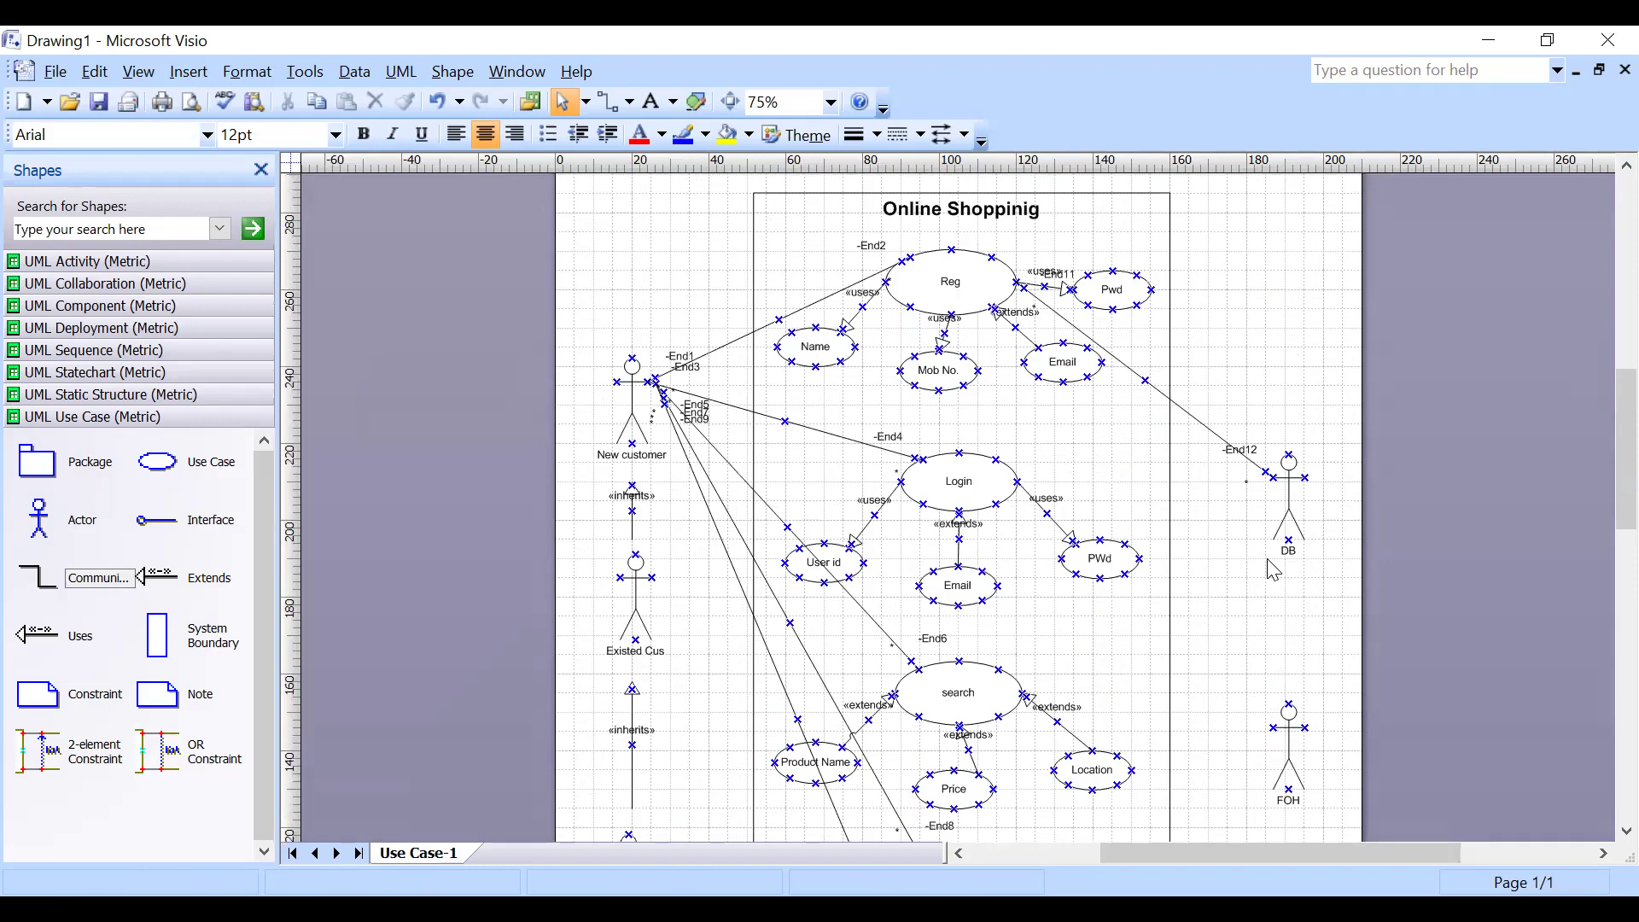
pyautogui.scroll(-1, 1258, 560)
pyautogui.scroll(1, 1258, 559)
pyautogui.moveTo(52, 579); pyautogui.dragTo(1273, 476)
pyautogui.scroll(-3, 1073, 567)
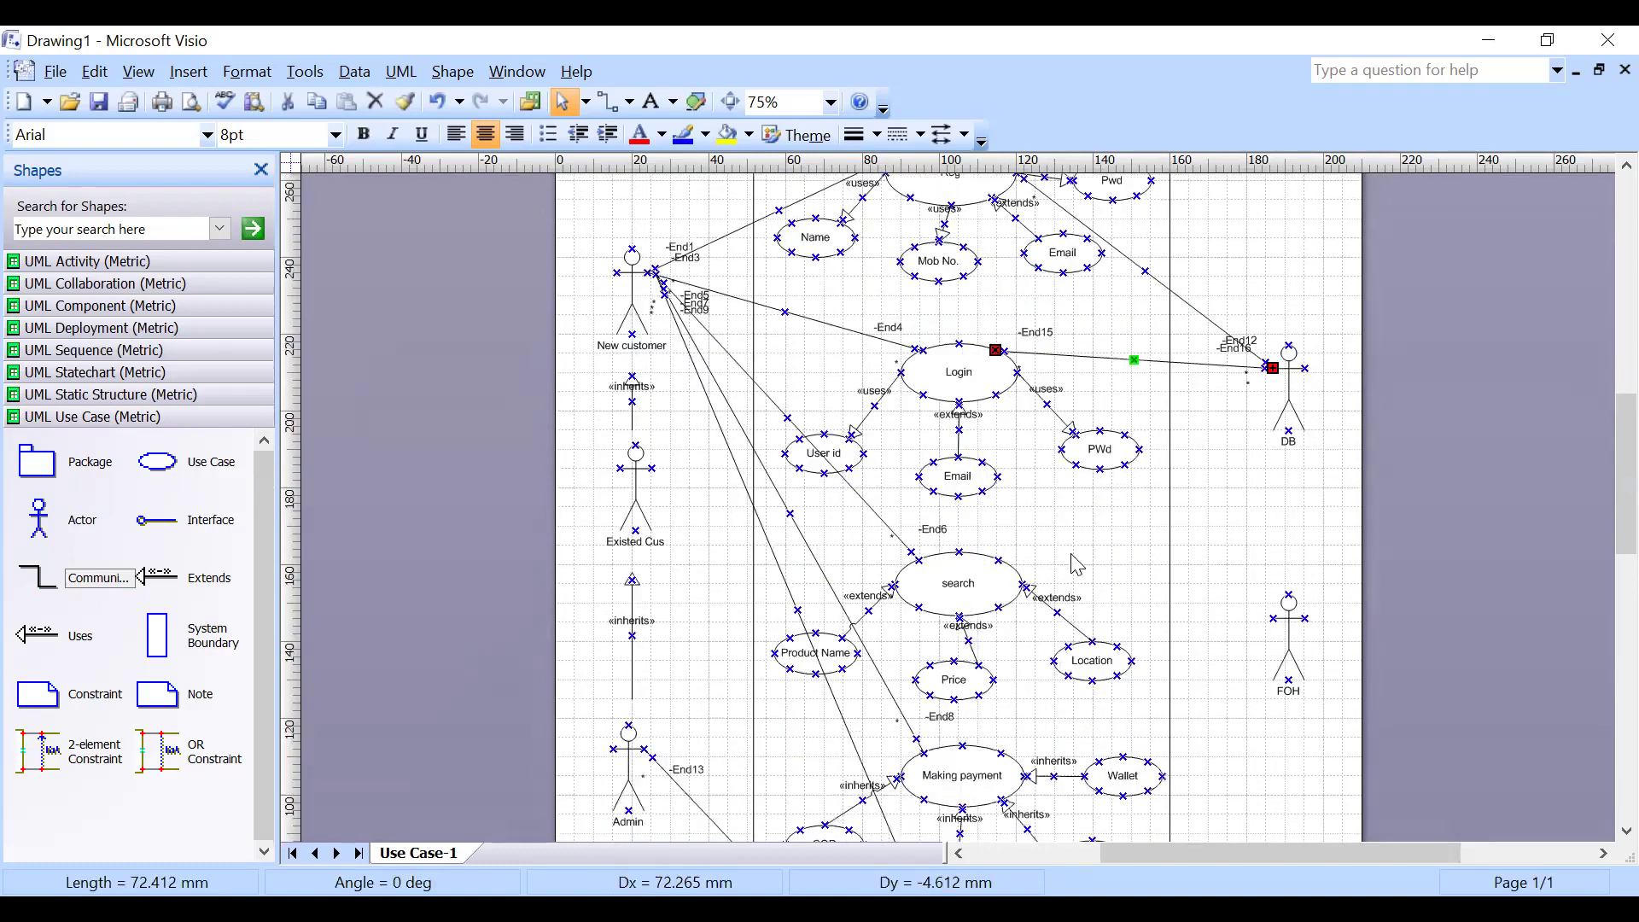
pyautogui.moveTo(55, 588); pyautogui.dragTo(1272, 316)
# Link the Making payment use case to the FOH actor with a communicates connector.
pyautogui.scroll(-1, 1369, 528)
pyautogui.moveTo(42, 578); pyautogui.dragTo(1035, 668)
pyautogui.moveTo(1061, 705); pyautogui.dragTo(1273, 510)
# Link the Prodct deliver use case to the Delivery boy actor with a communicates connector.
pyautogui.scroll(-5, 1262, 534)
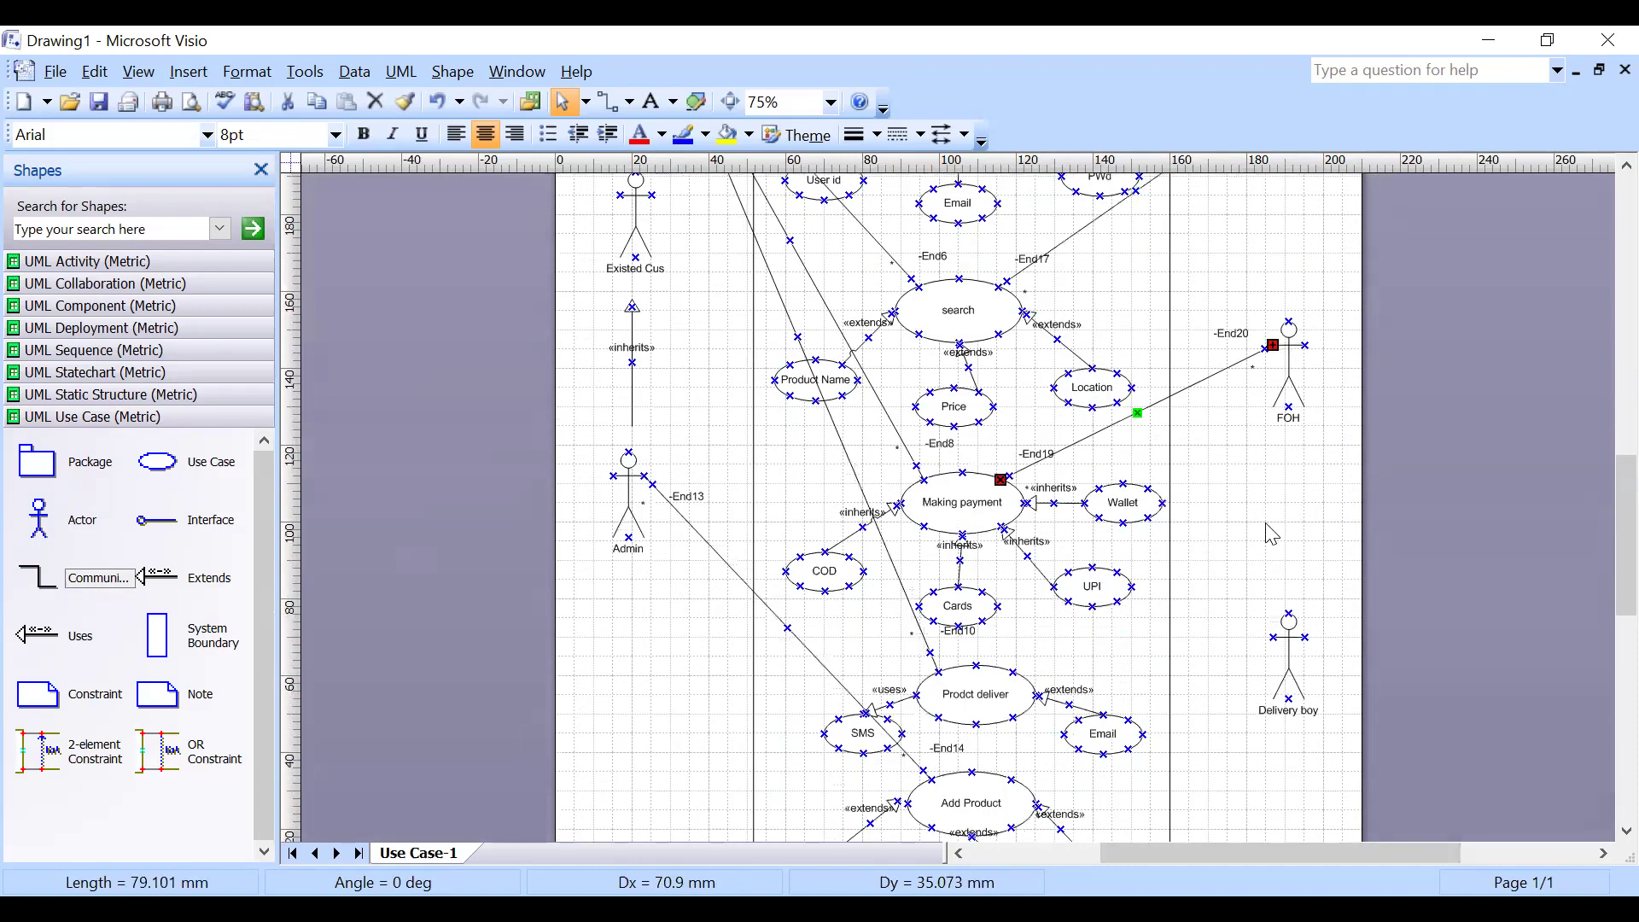
pyautogui.moveTo(43, 579); pyautogui.dragTo(1272, 528)
pyautogui.scroll(-1, 1272, 527)
pyautogui.moveTo(43, 579); pyautogui.dragTo(1008, 622)
pyautogui.scroll(3, 1230, 666)
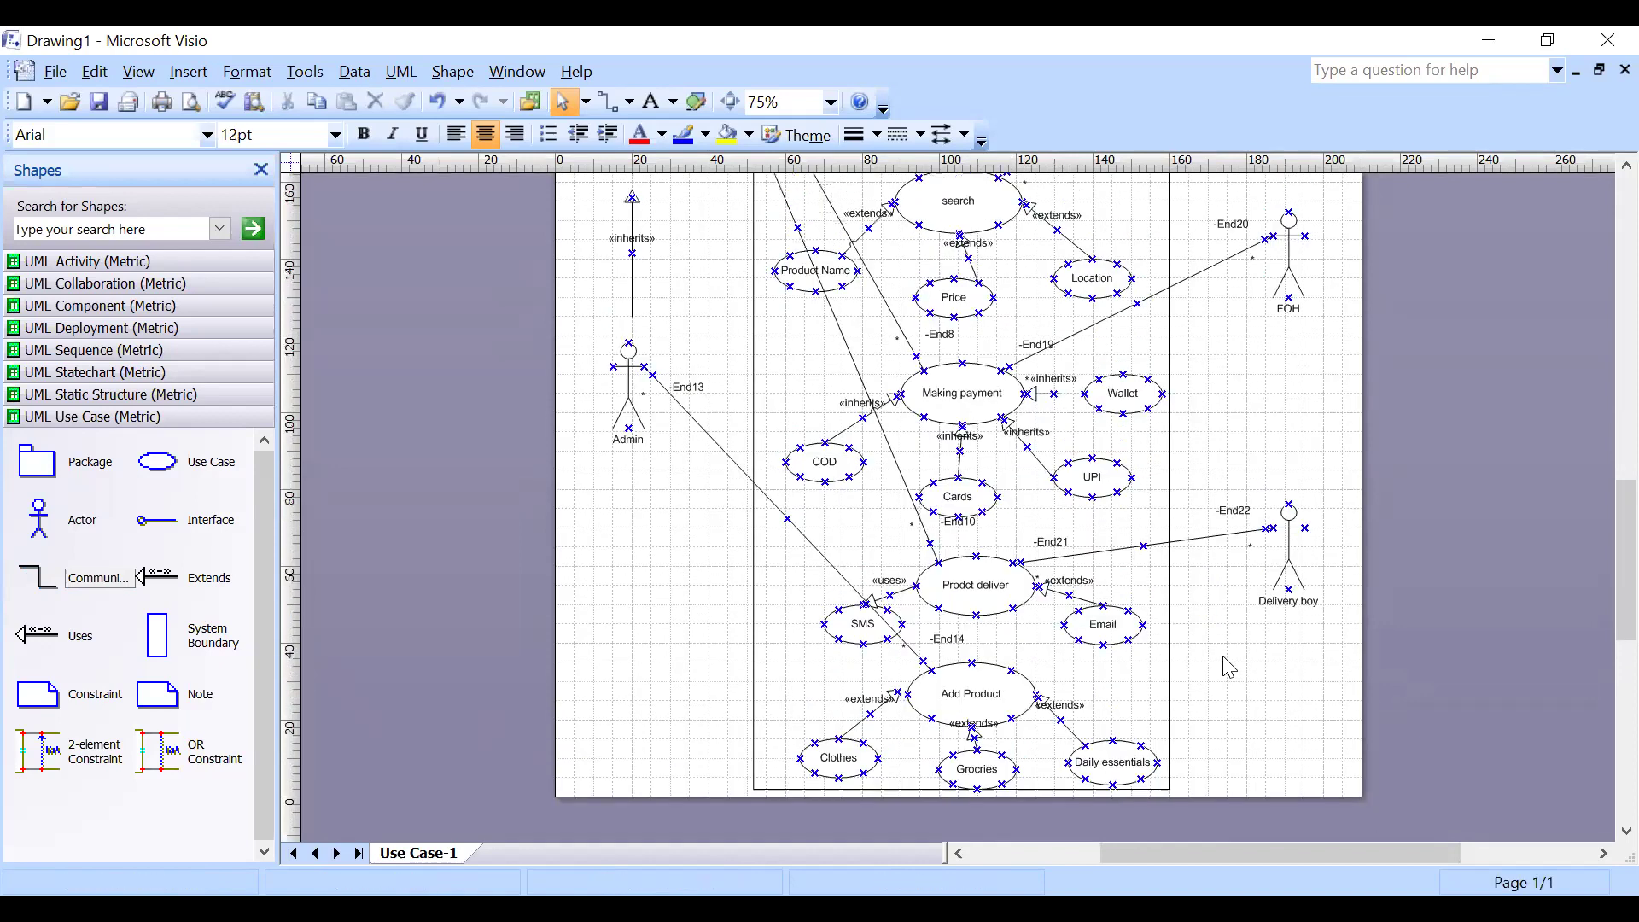
# Attach a communicates connector to the Add Product use case and delete the connector between Prodct deliver and Delivery boy.
pyautogui.scroll(3, 1230, 700)
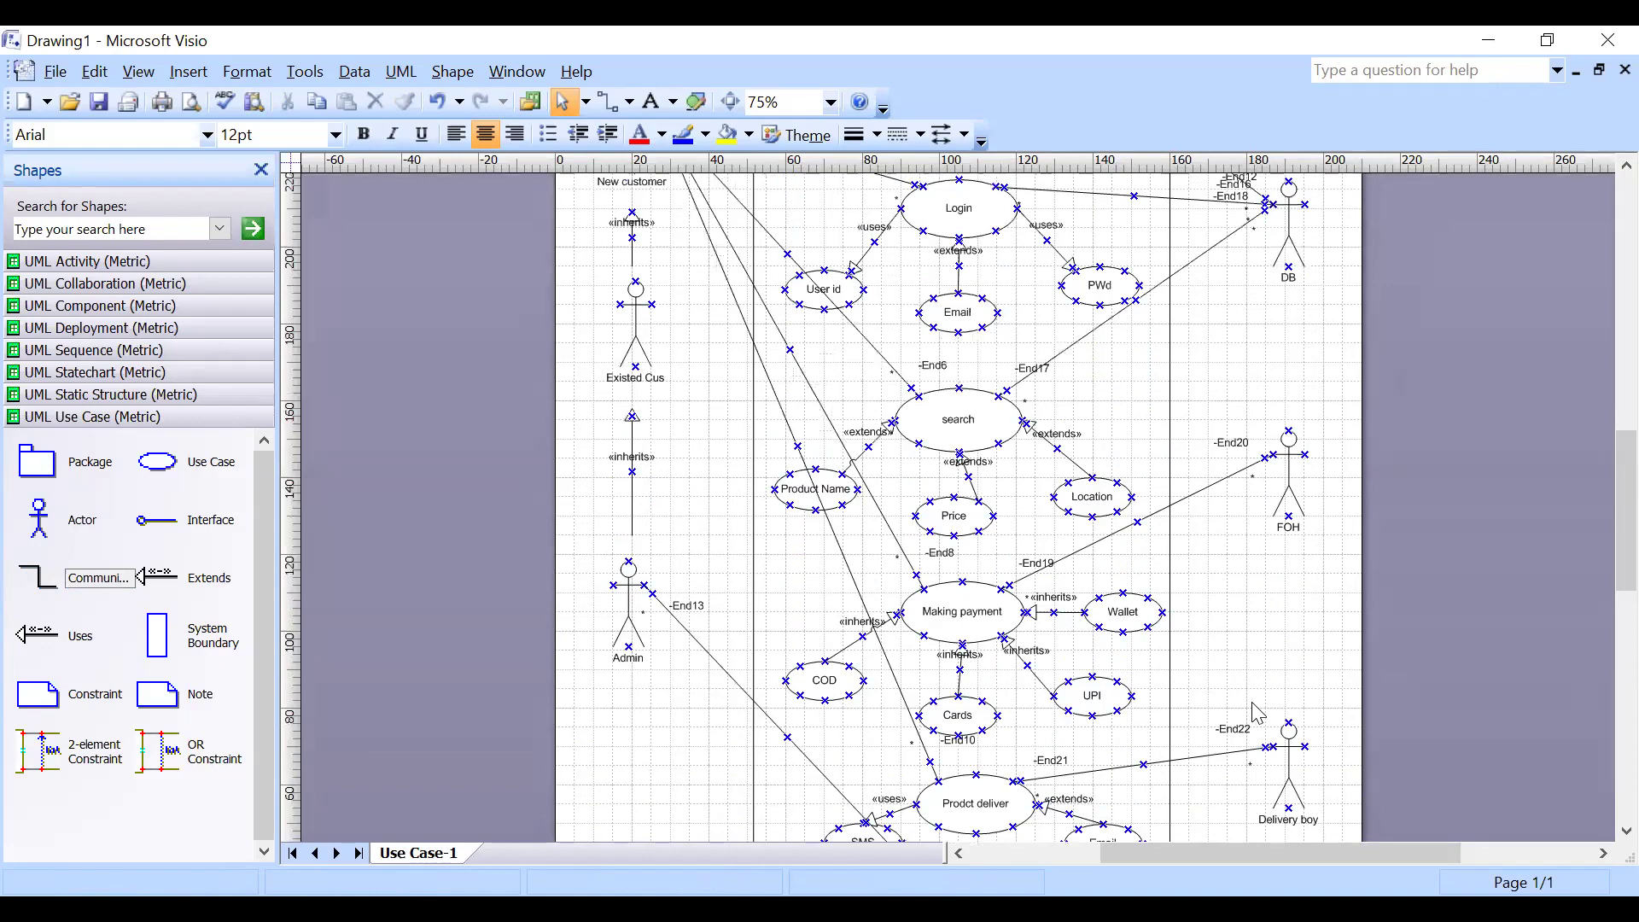
pyautogui.scroll(-2, 1212, 713)
pyautogui.moveTo(141, 602); pyautogui.dragTo(1035, 821)
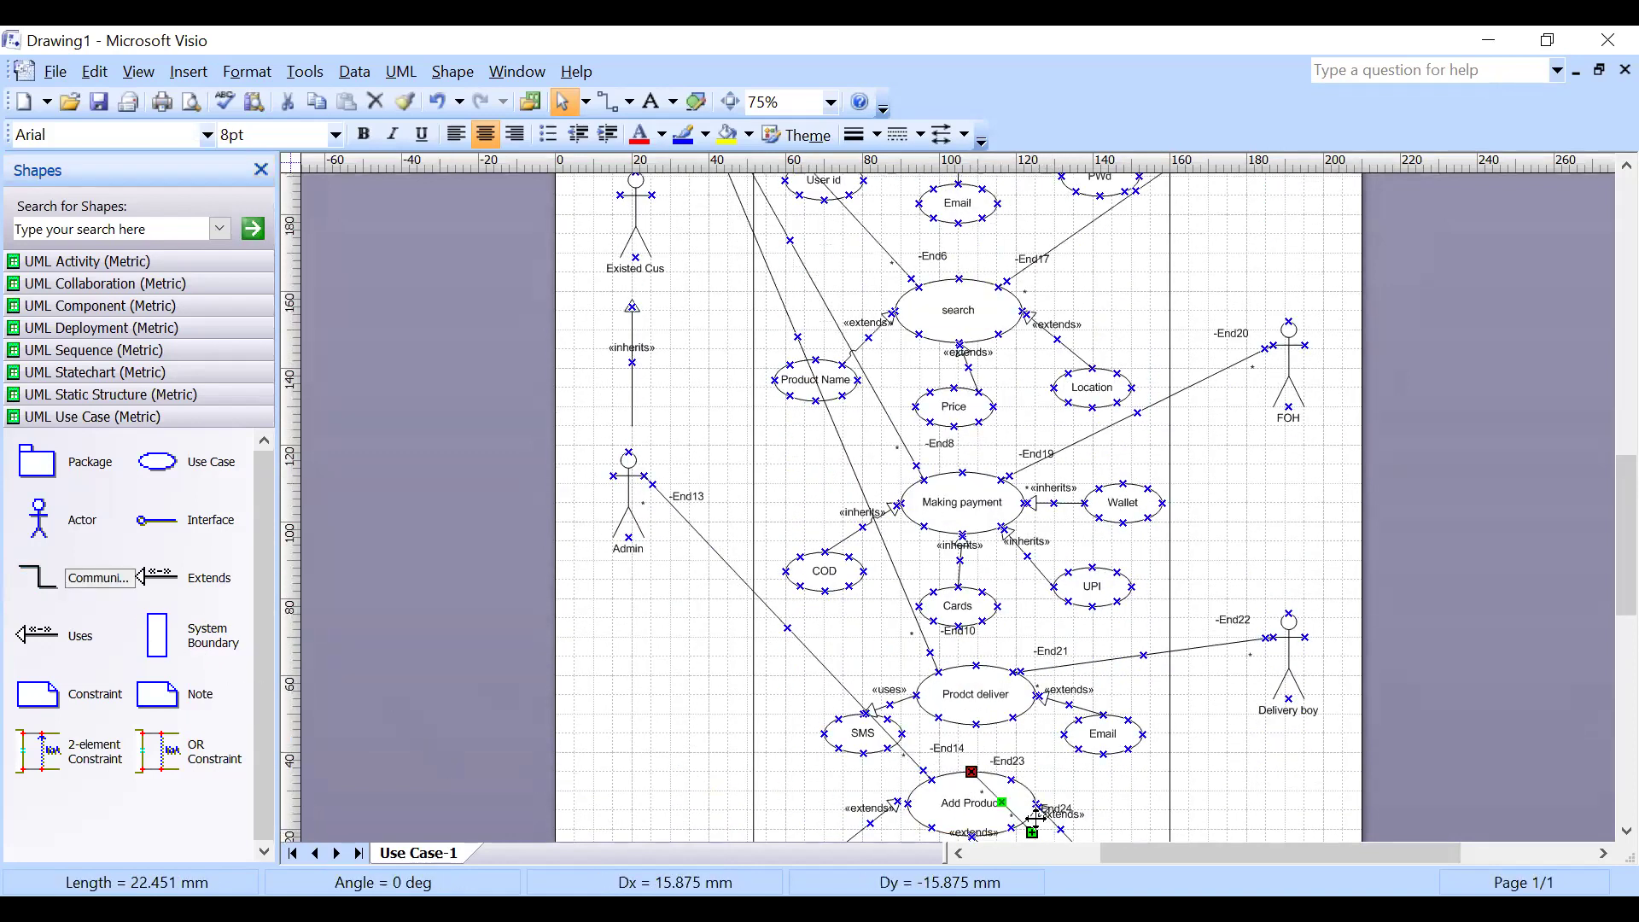
pyautogui.click(1233, 656)
pyautogui.press('Delete')
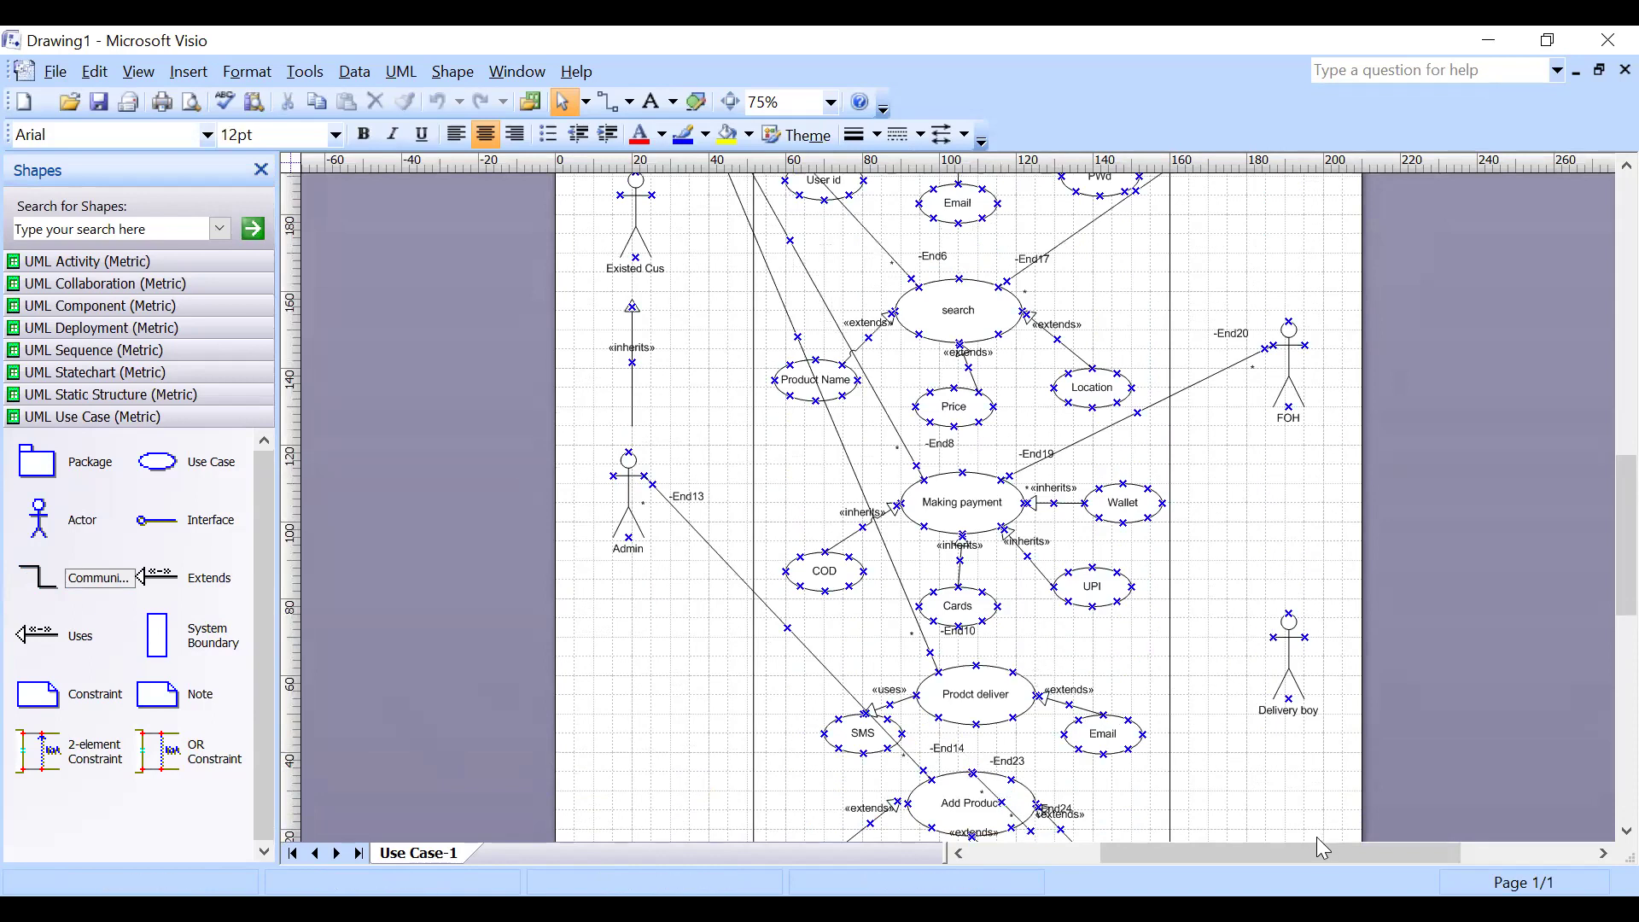
# Connect the free end of the Add Product communicates connector to the DB actor.
pyautogui.scroll(-2, 1138, 732)
pyautogui.moveTo(1033, 724)
pyautogui.mouseDown()
pyautogui.moveTo(1092, 665)
pyautogui.moveTo(1283, 301)
pyautogui.moveTo(1273, 313)
pyautogui.mouseUp()
pyautogui.scroll(6, 1144, 570)
pyautogui.scroll(-1, 1094, 661)
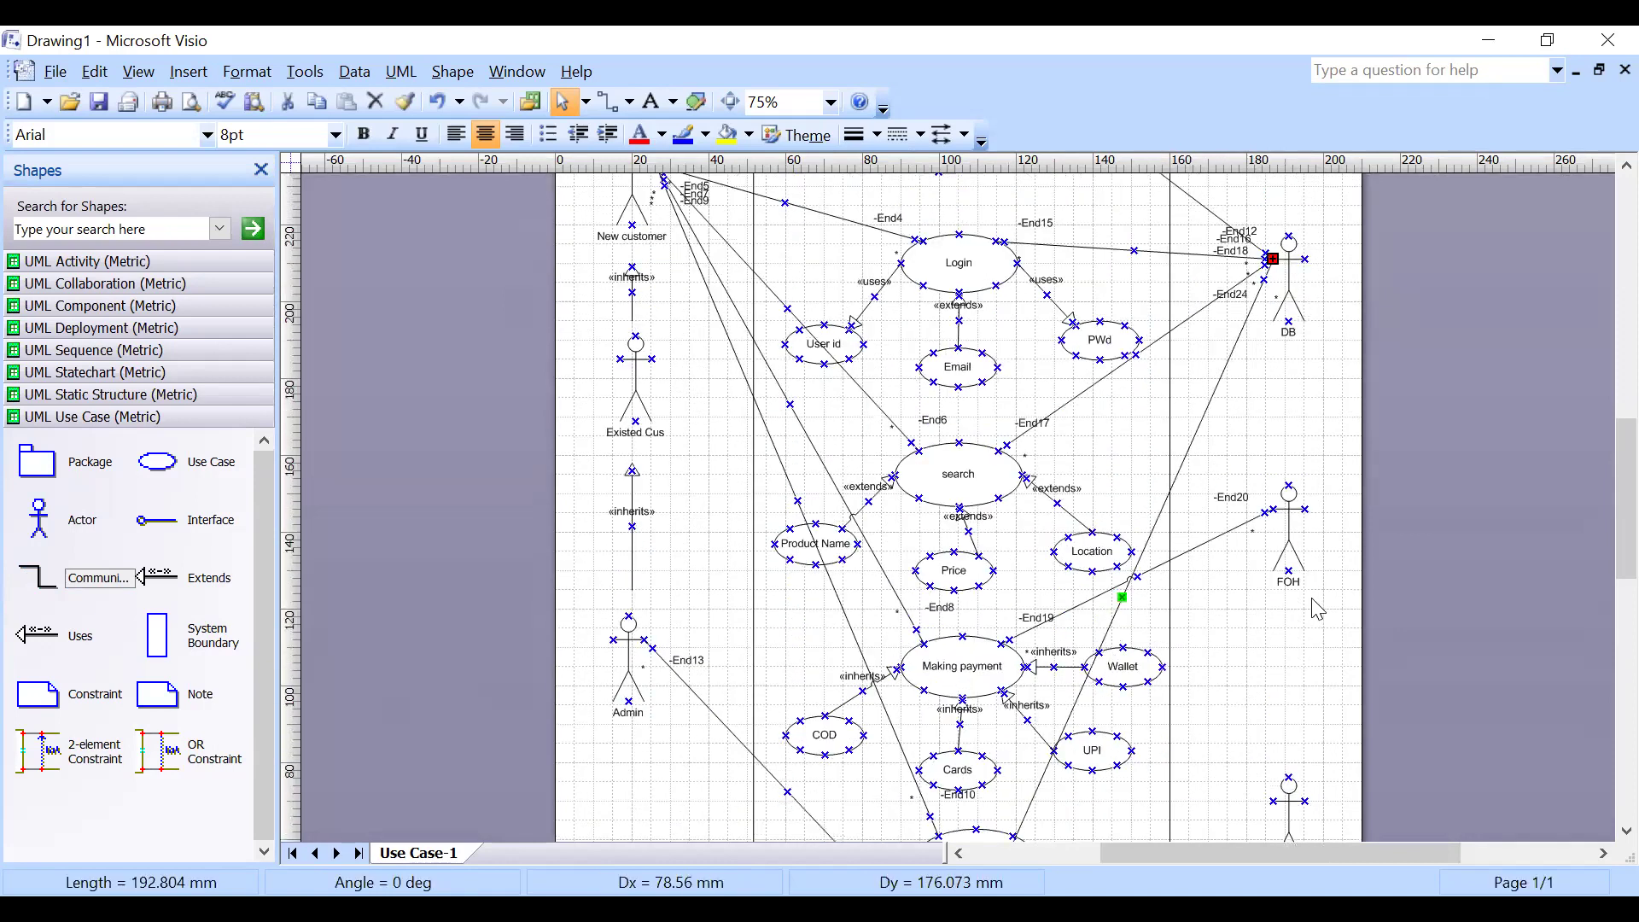
# Reattach the Making payment connector from the FOH actor to the DB actor.
pyautogui.click(1267, 509)
pyautogui.moveTo(1267, 509); pyautogui.dragTo(1263, 387)
pyautogui.scroll(-3, 1238, 427)
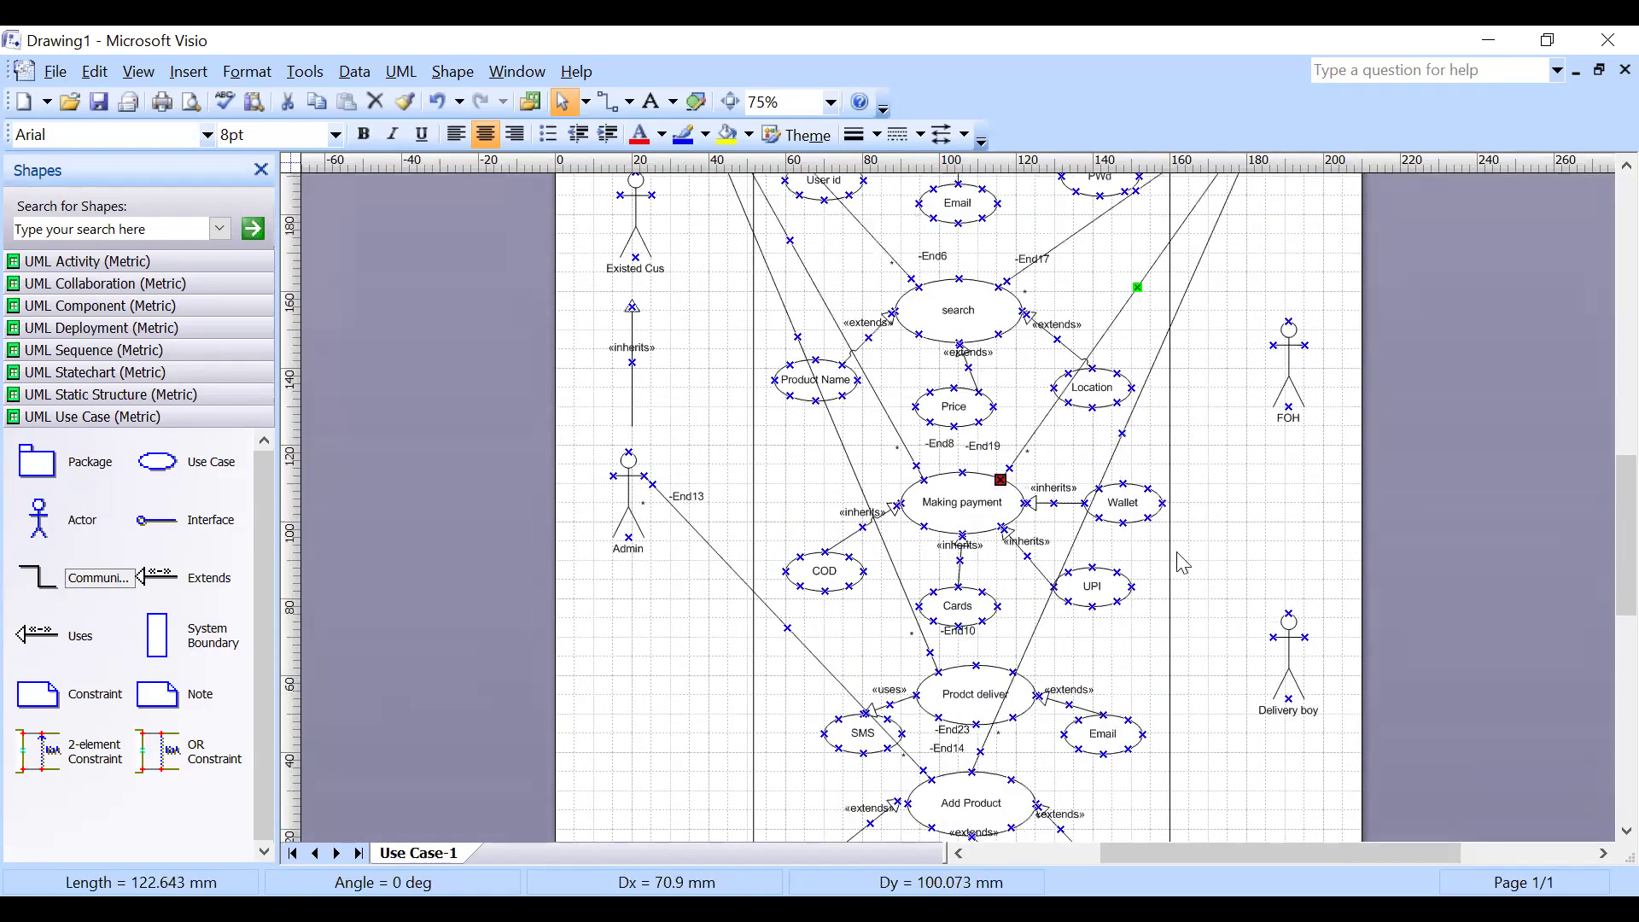
# Link the Prodct deliver use case to the DB actor with a communicates connector.
pyautogui.moveTo(38, 581)
pyautogui.mouseDown()
pyautogui.moveTo(1024, 798)
pyautogui.moveTo(990, 707)
pyautogui.moveTo(1009, 712)
pyautogui.moveTo(1106, 606)
pyautogui.moveTo(1118, 534)
pyautogui.moveTo(1269, 362)
pyautogui.mouseUp()
pyautogui.scroll(5, 1119, 533)
pyautogui.click(1306, 517)
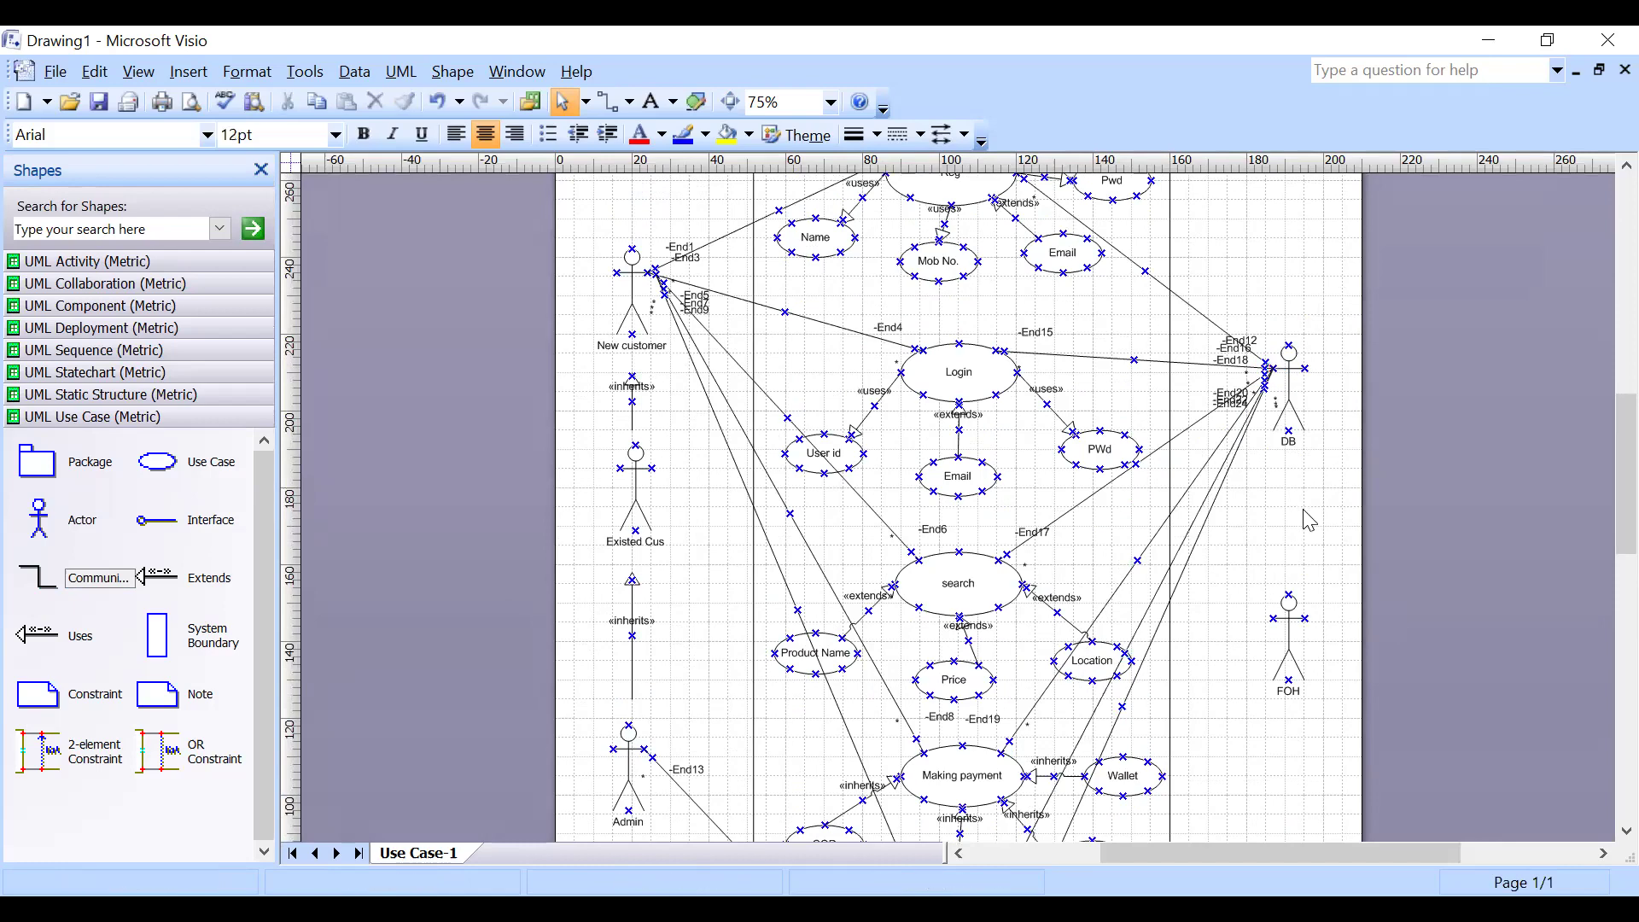
# Check the connectors between the DB actor and the main use cases, starting from Reg.
pyautogui.scroll(-2, 1310, 489)
pyautogui.scroll(-1, 1200, 410)
pyautogui.scroll(5, 1148, 580)
pyautogui.scroll(-2, 1006, 350)
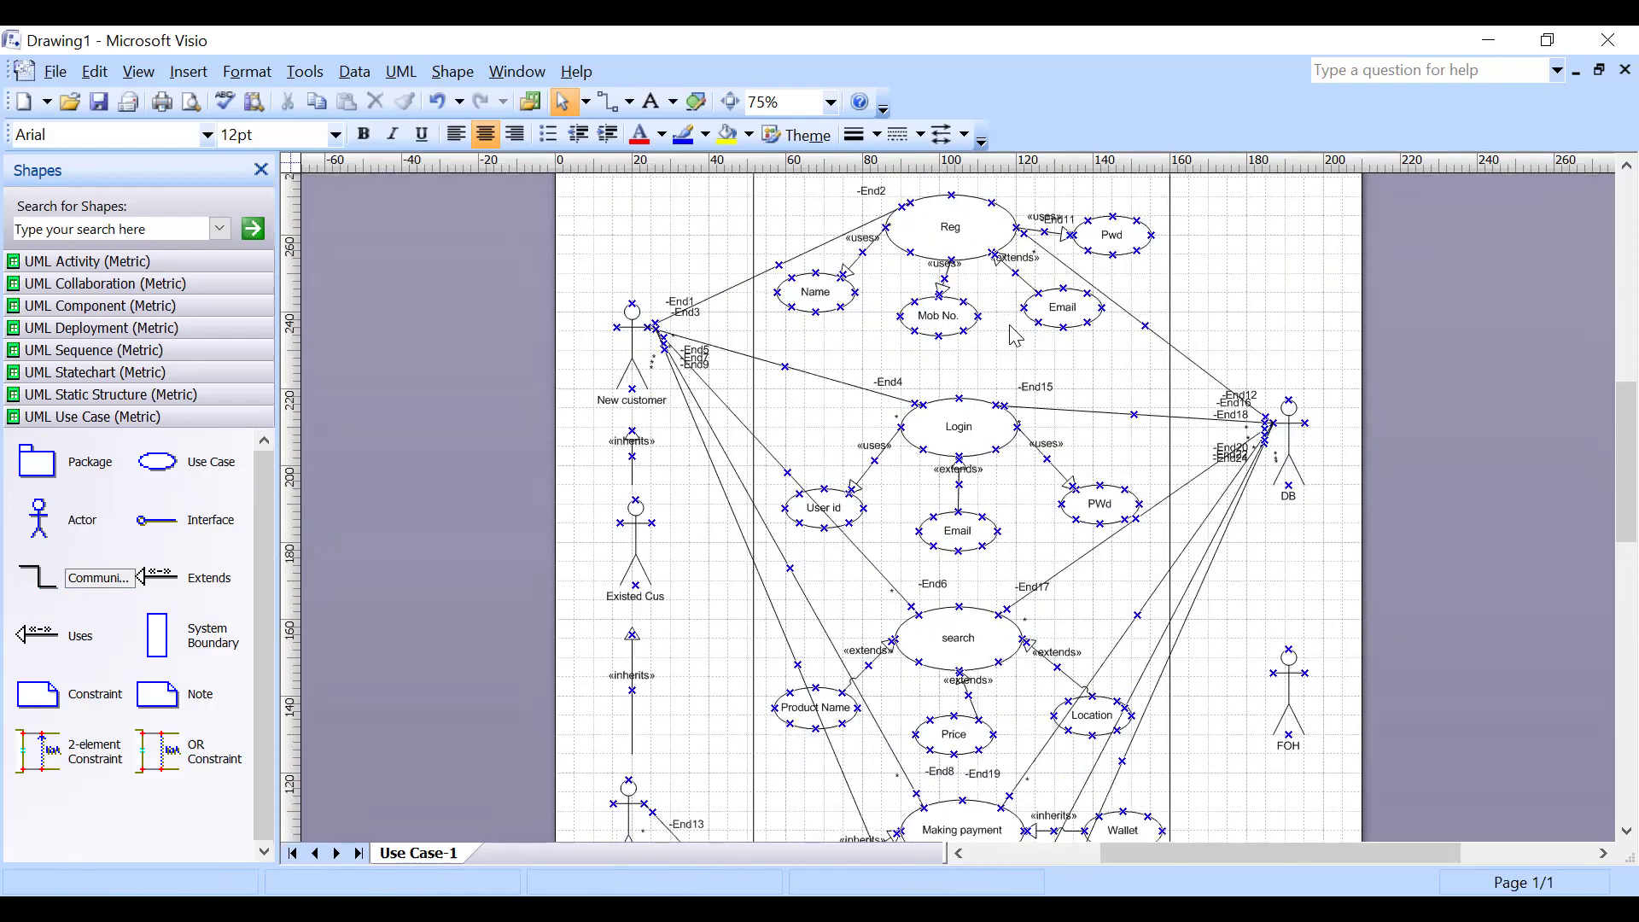
pyautogui.scroll(-3, 1264, 325)
pyautogui.scroll(1, 1251, 431)
pyautogui.scroll(-1, 1315, 502)
# Link the Making payment use case to the FOH actor with a new communicates connector.
pyautogui.scroll(-2, 1297, 478)
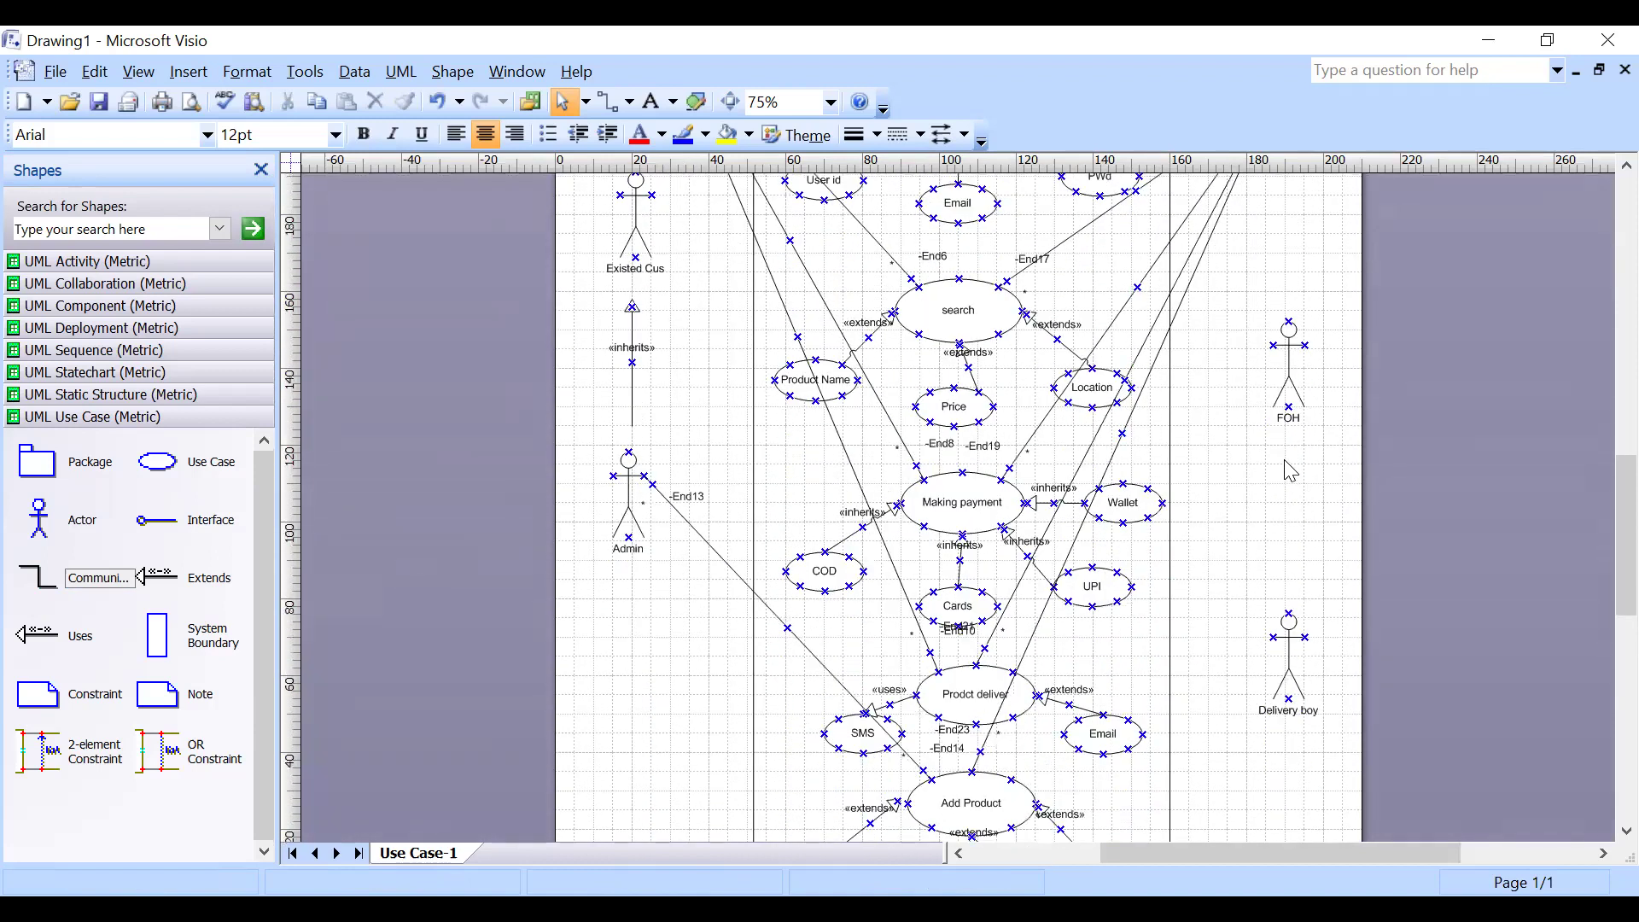
pyautogui.moveTo(24, 594); pyautogui.dragTo(1273, 345)
pyautogui.click(1252, 468)
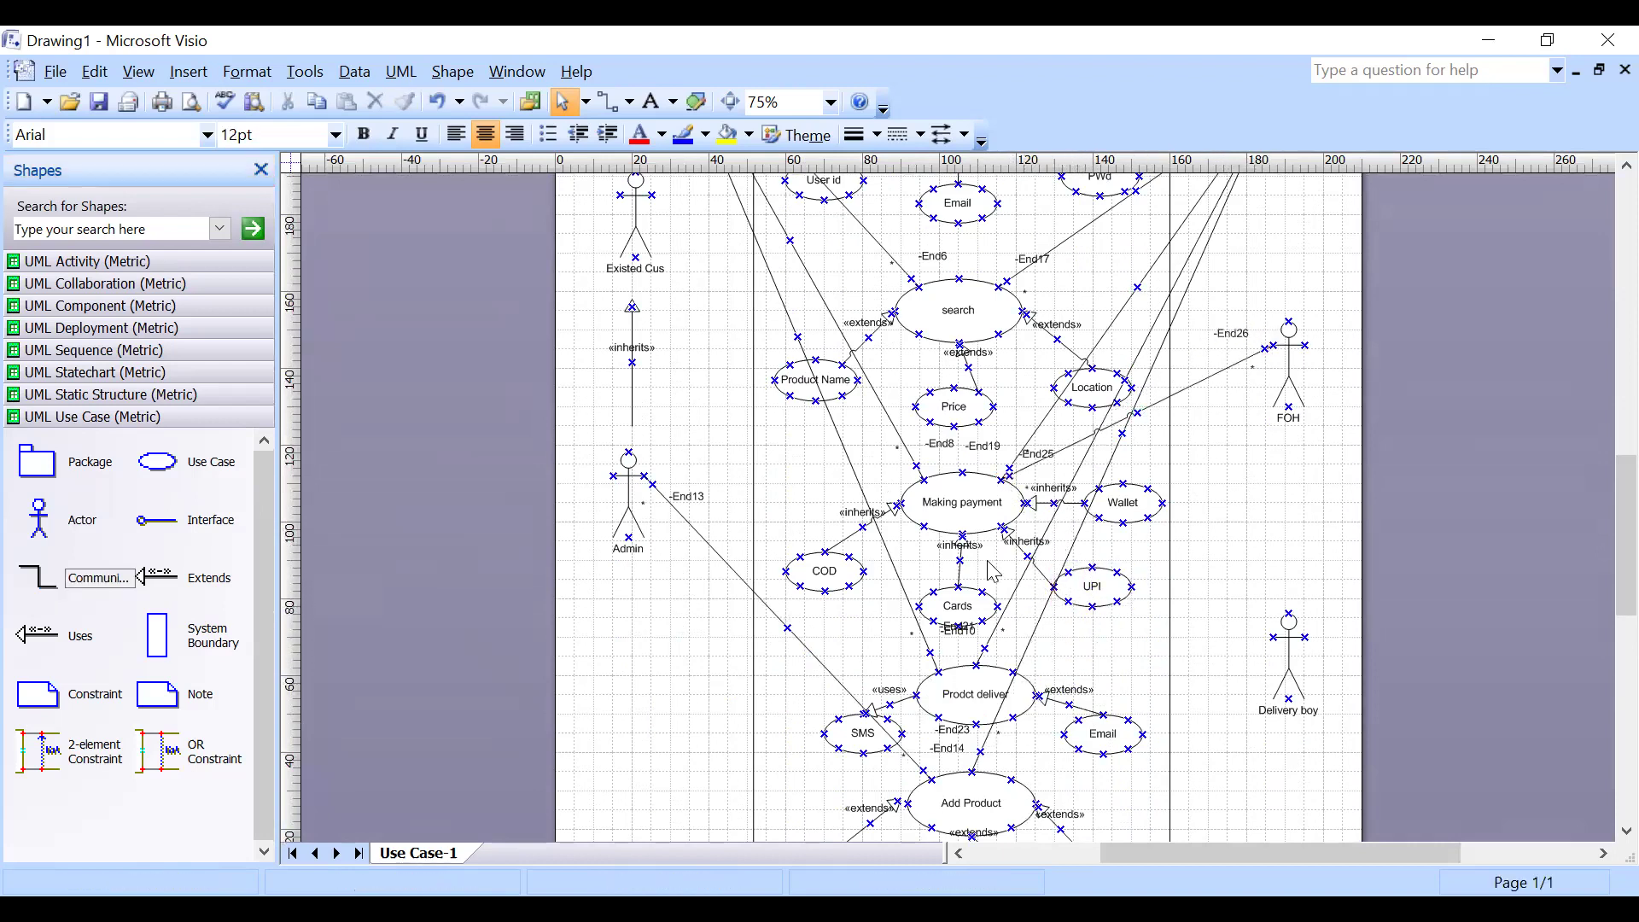
# Move the Add Product end of the DB connector to the connection point on the ellipse's upper right.
pyautogui.scroll(-2, 1109, 522)
pyautogui.scroll(-1, 1211, 594)
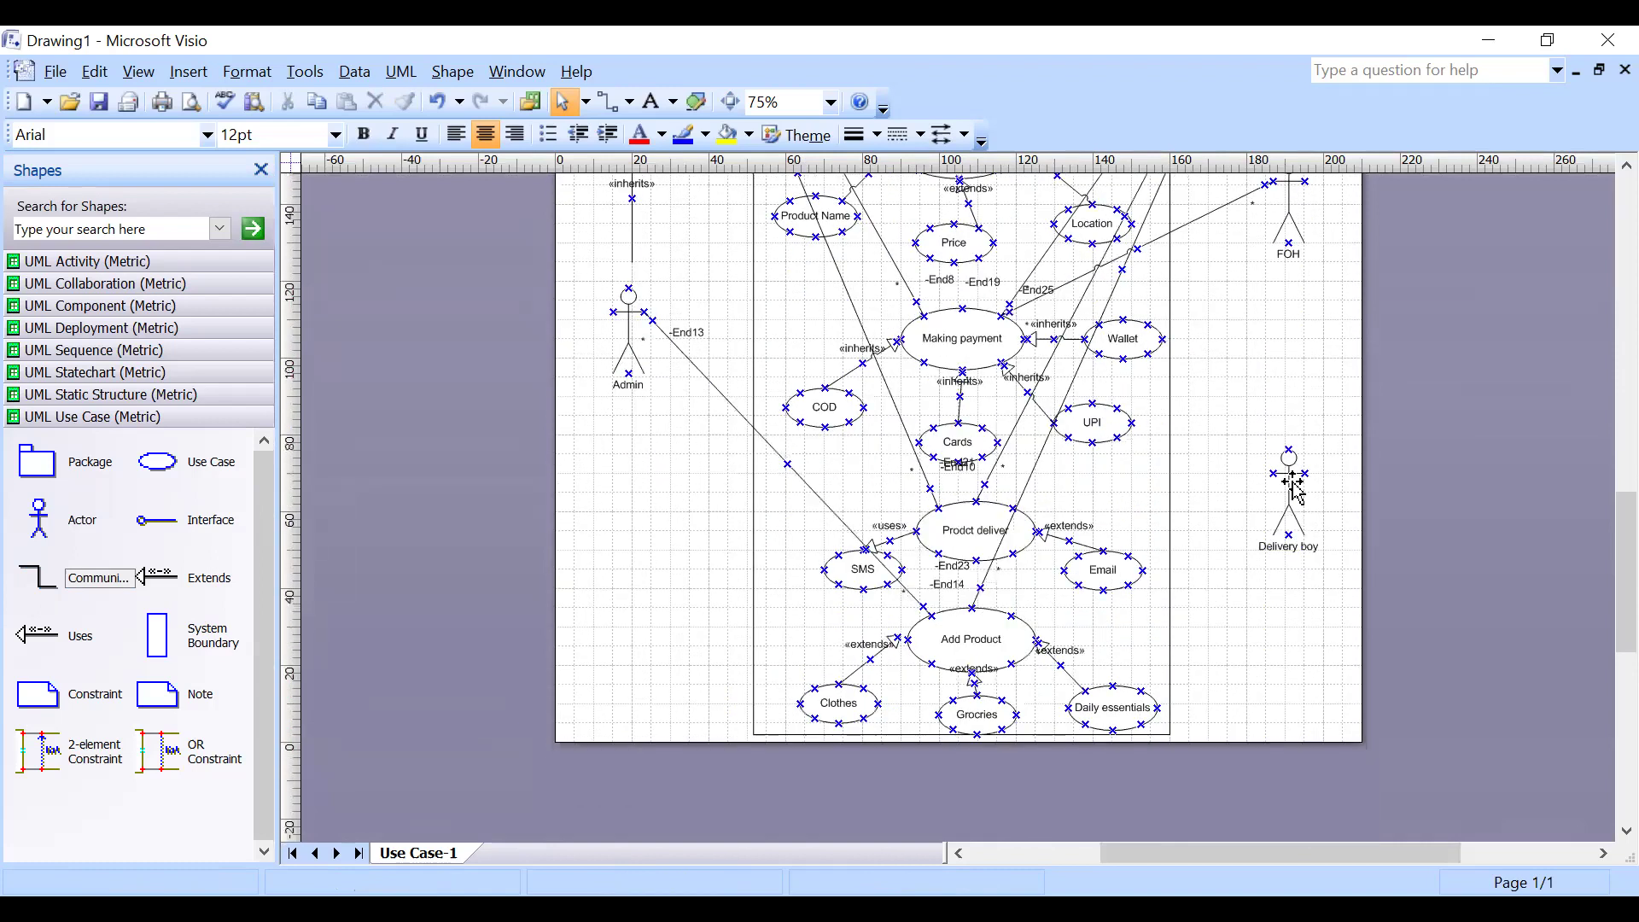
pyautogui.scroll(1, 1291, 589)
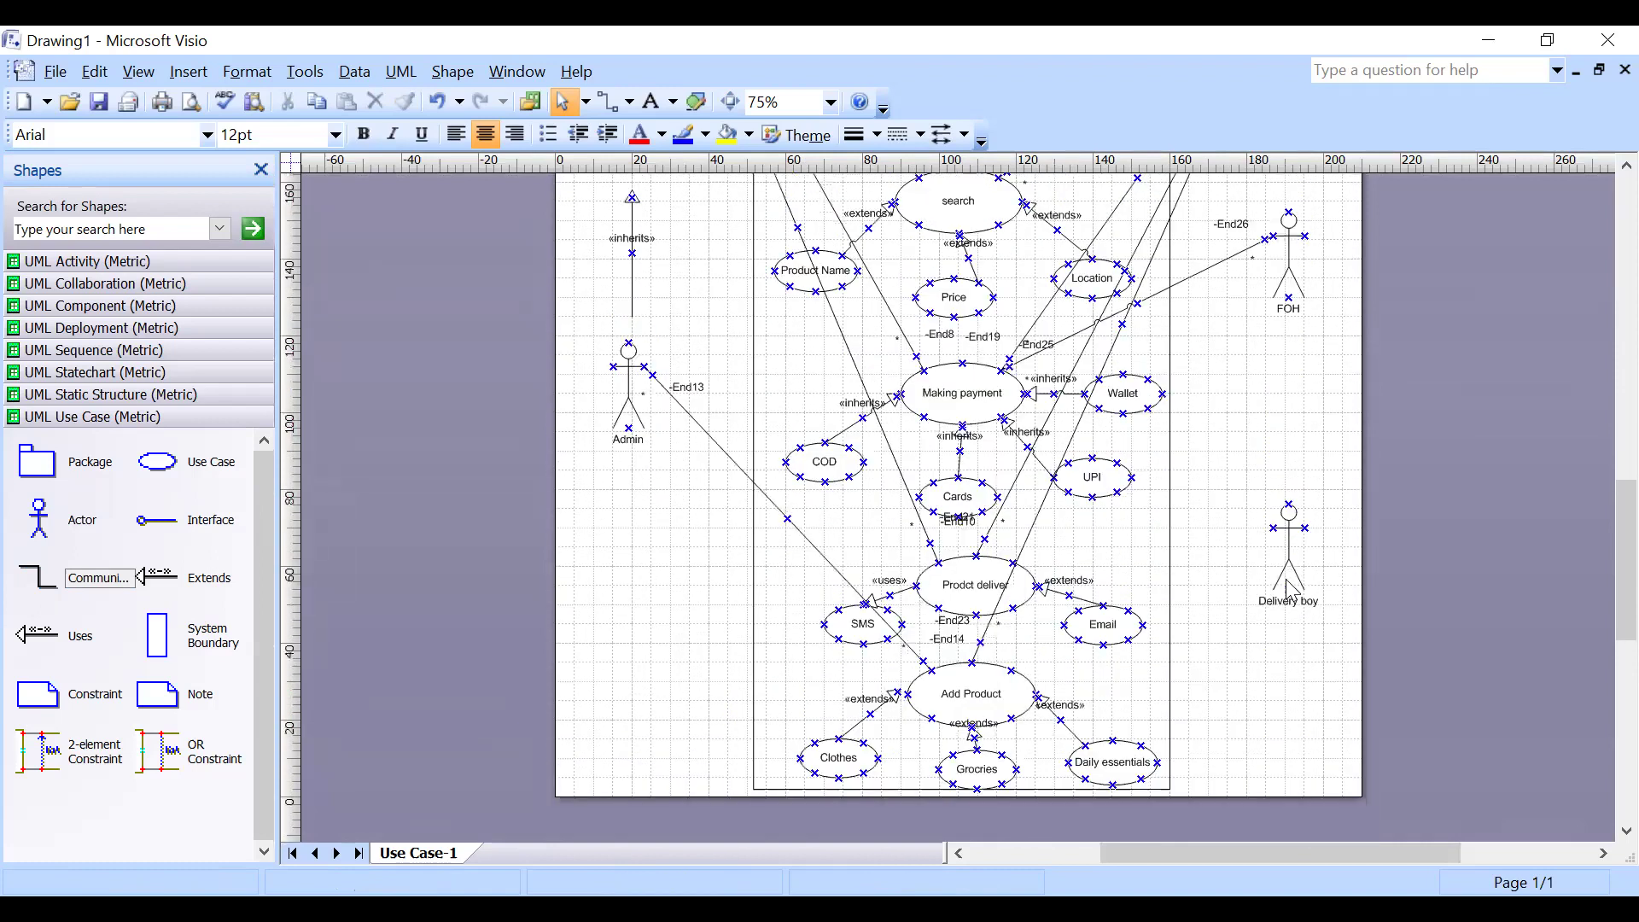
pyautogui.moveTo(982, 642); pyautogui.dragTo(1010, 670)
pyautogui.click(1298, 726)
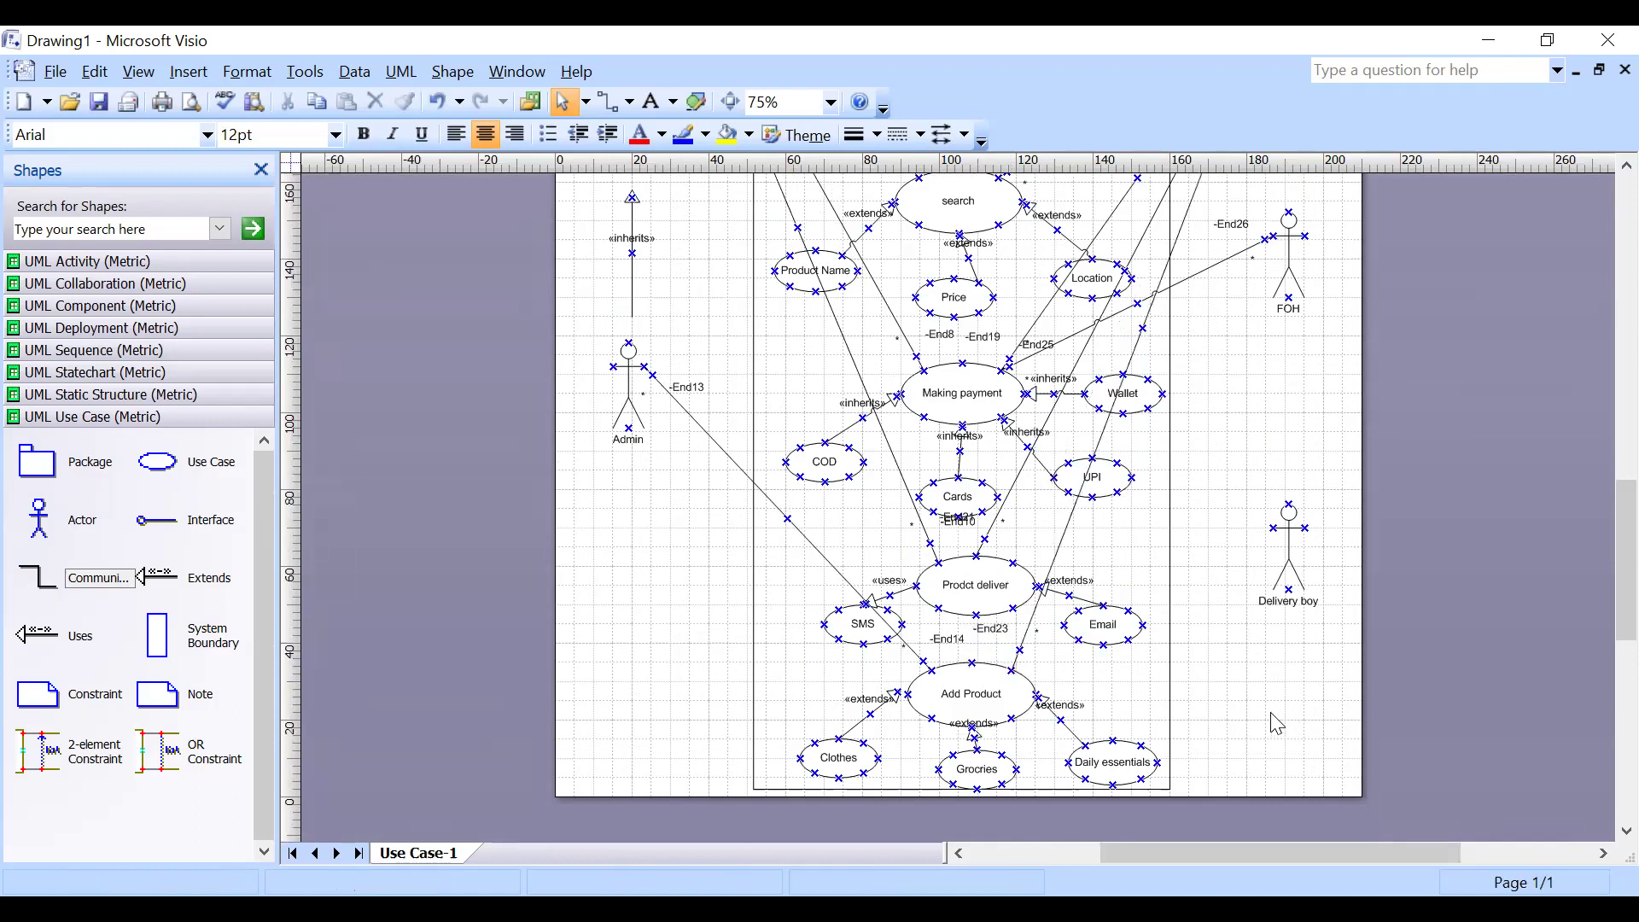
# Review the DB, FOH and Delivery boy actors and the use cases each one is linked to.
pyautogui.scroll(3, 1252, 728)
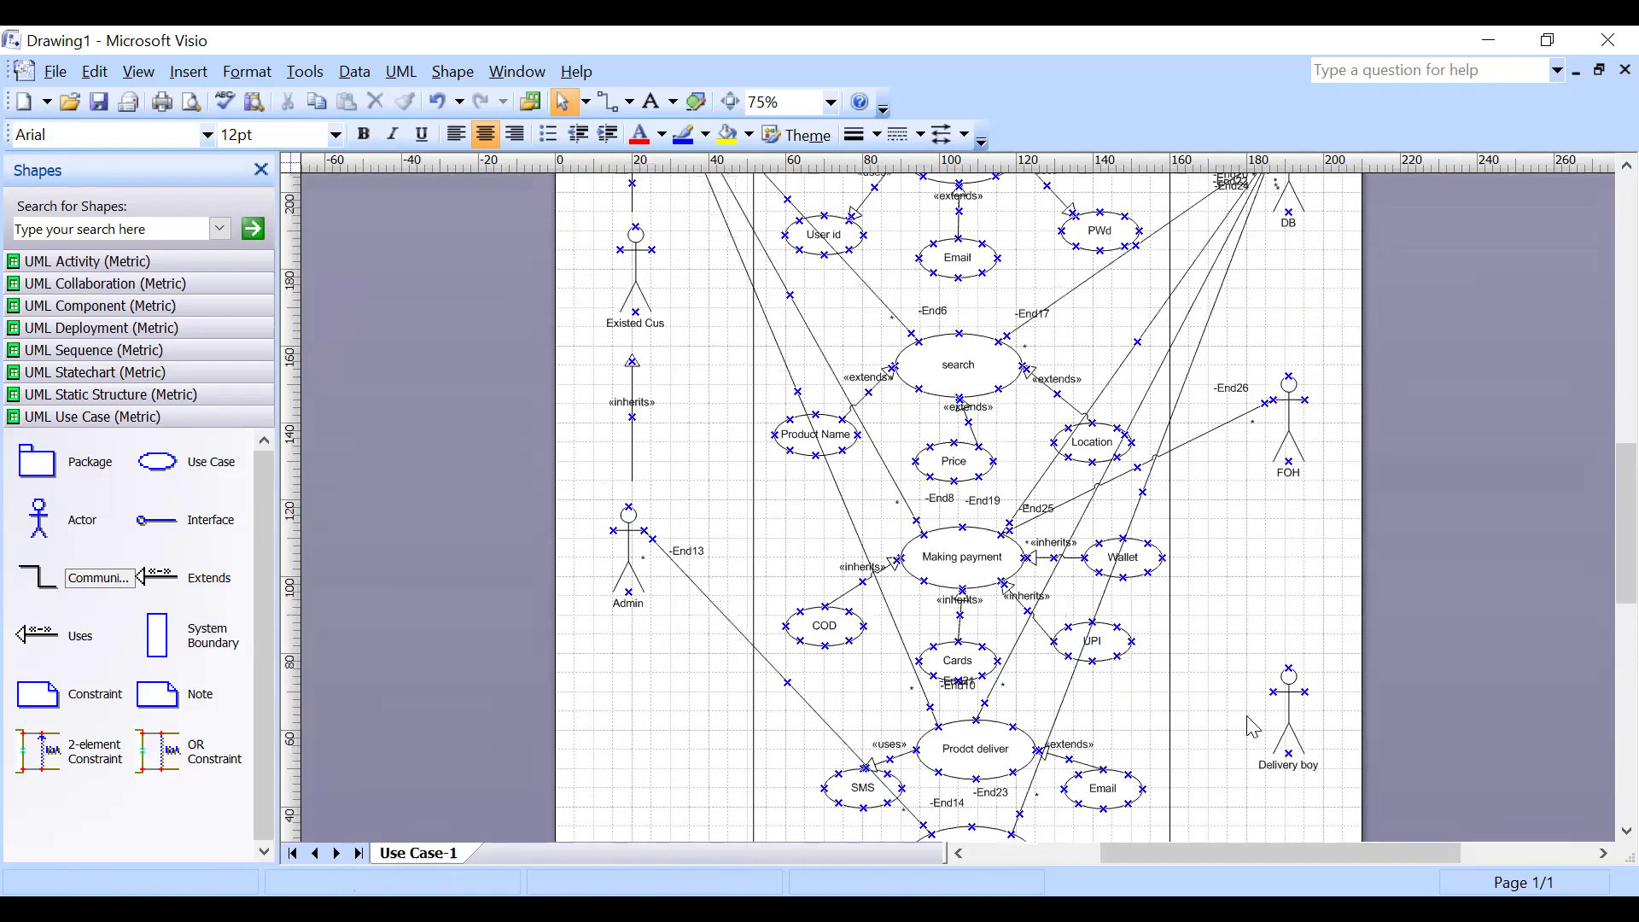
pyautogui.scroll(2, 1253, 724)
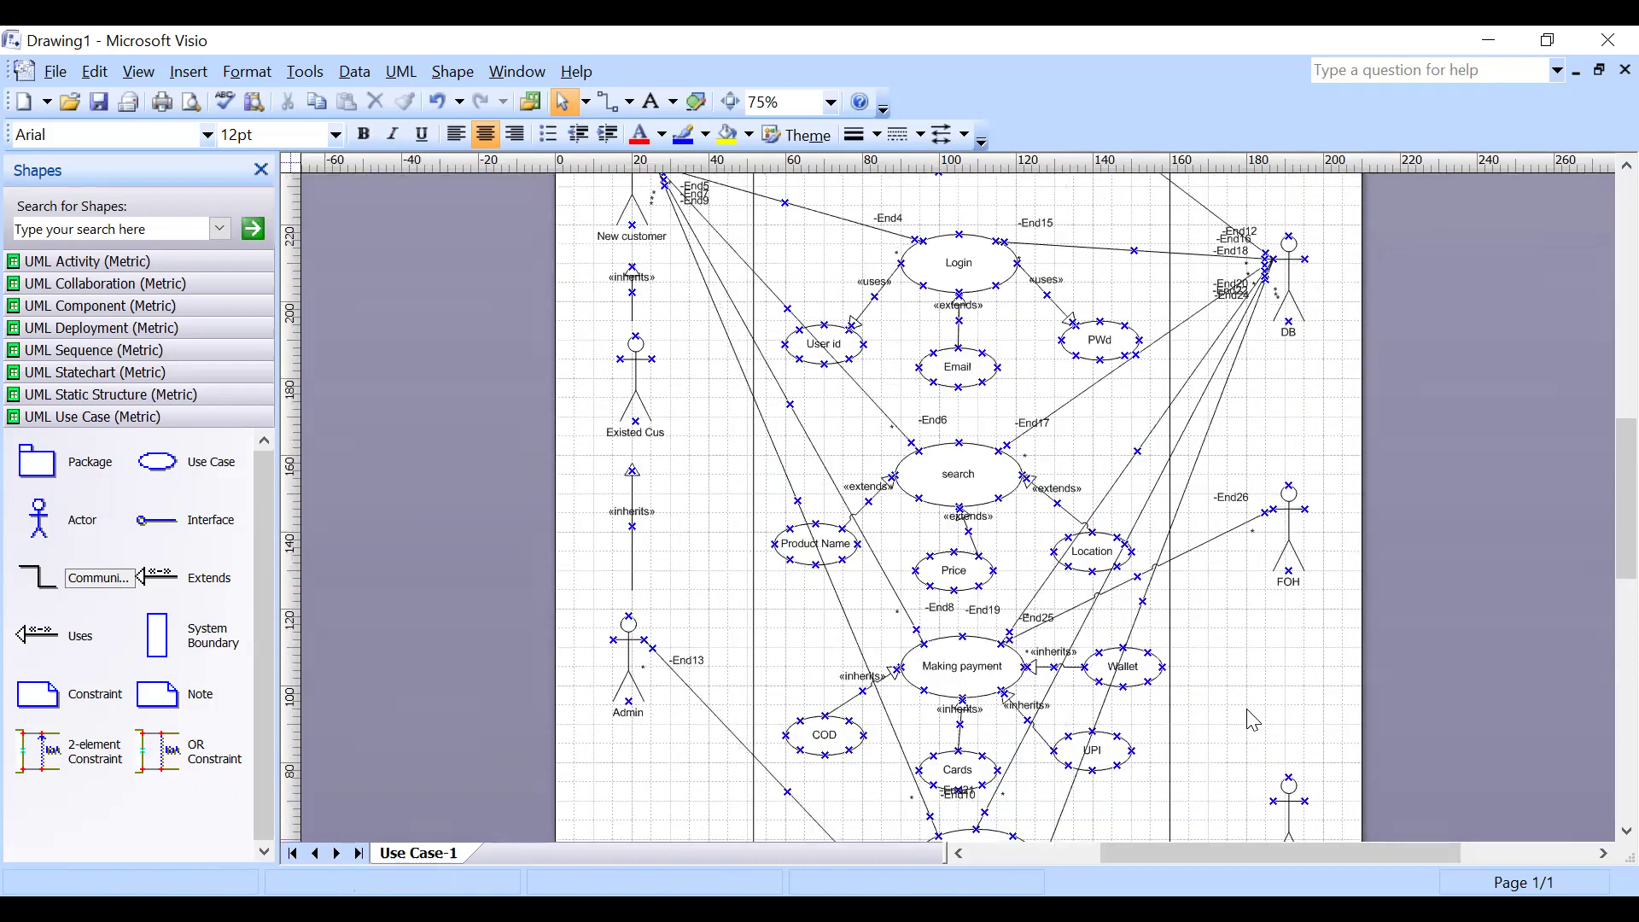
pyautogui.scroll(2, 1253, 721)
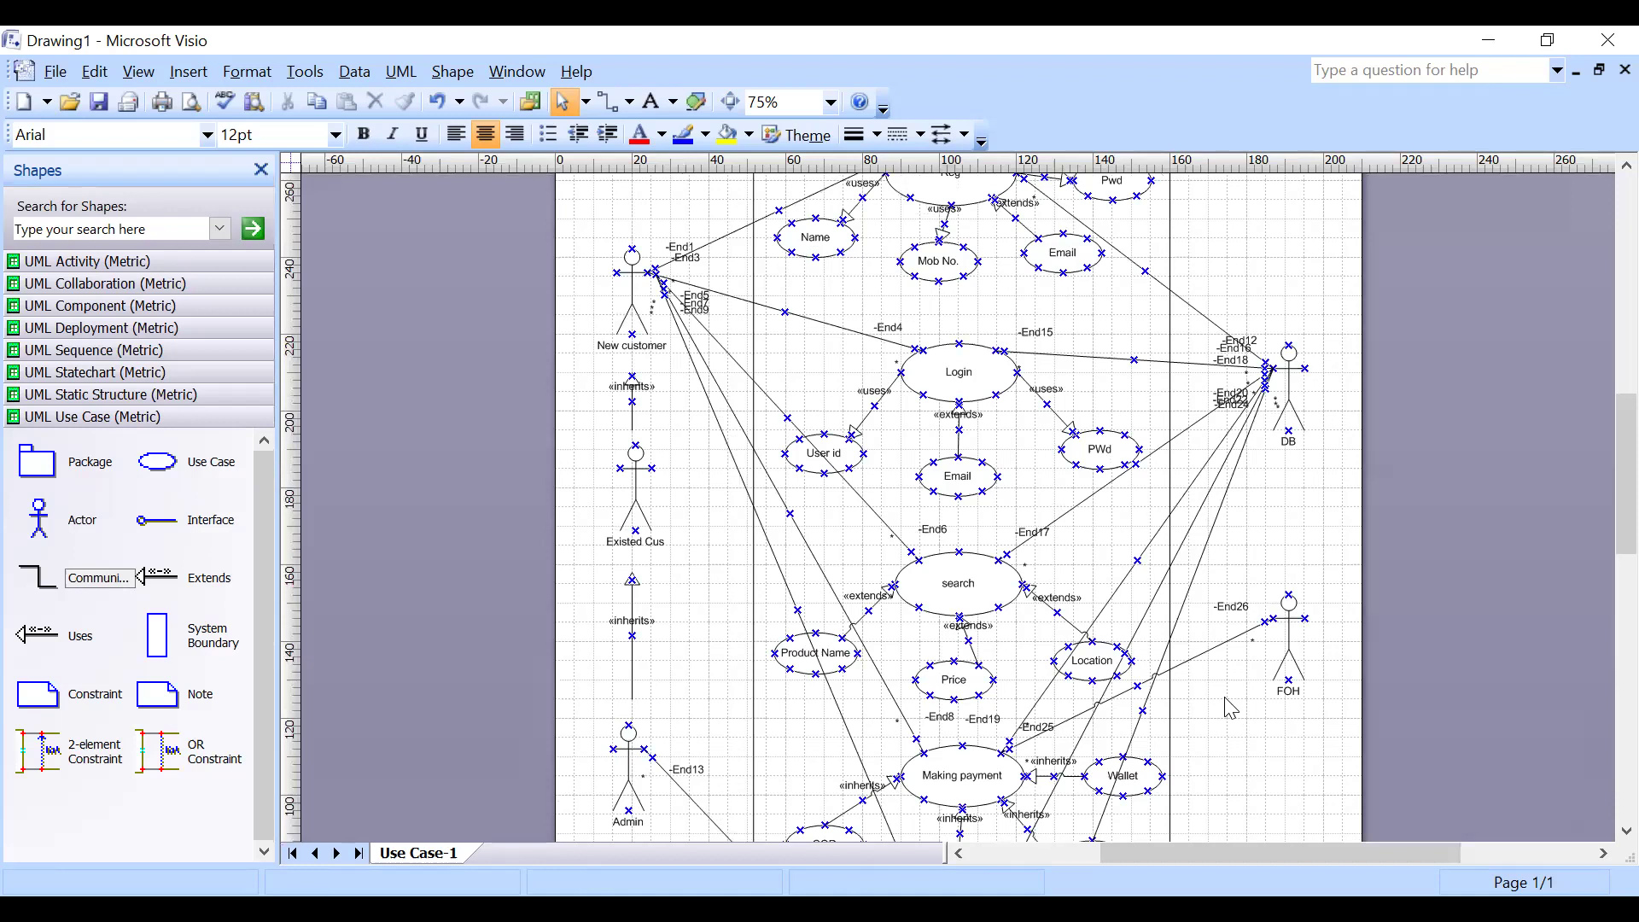
pyautogui.scroll(1, 1229, 708)
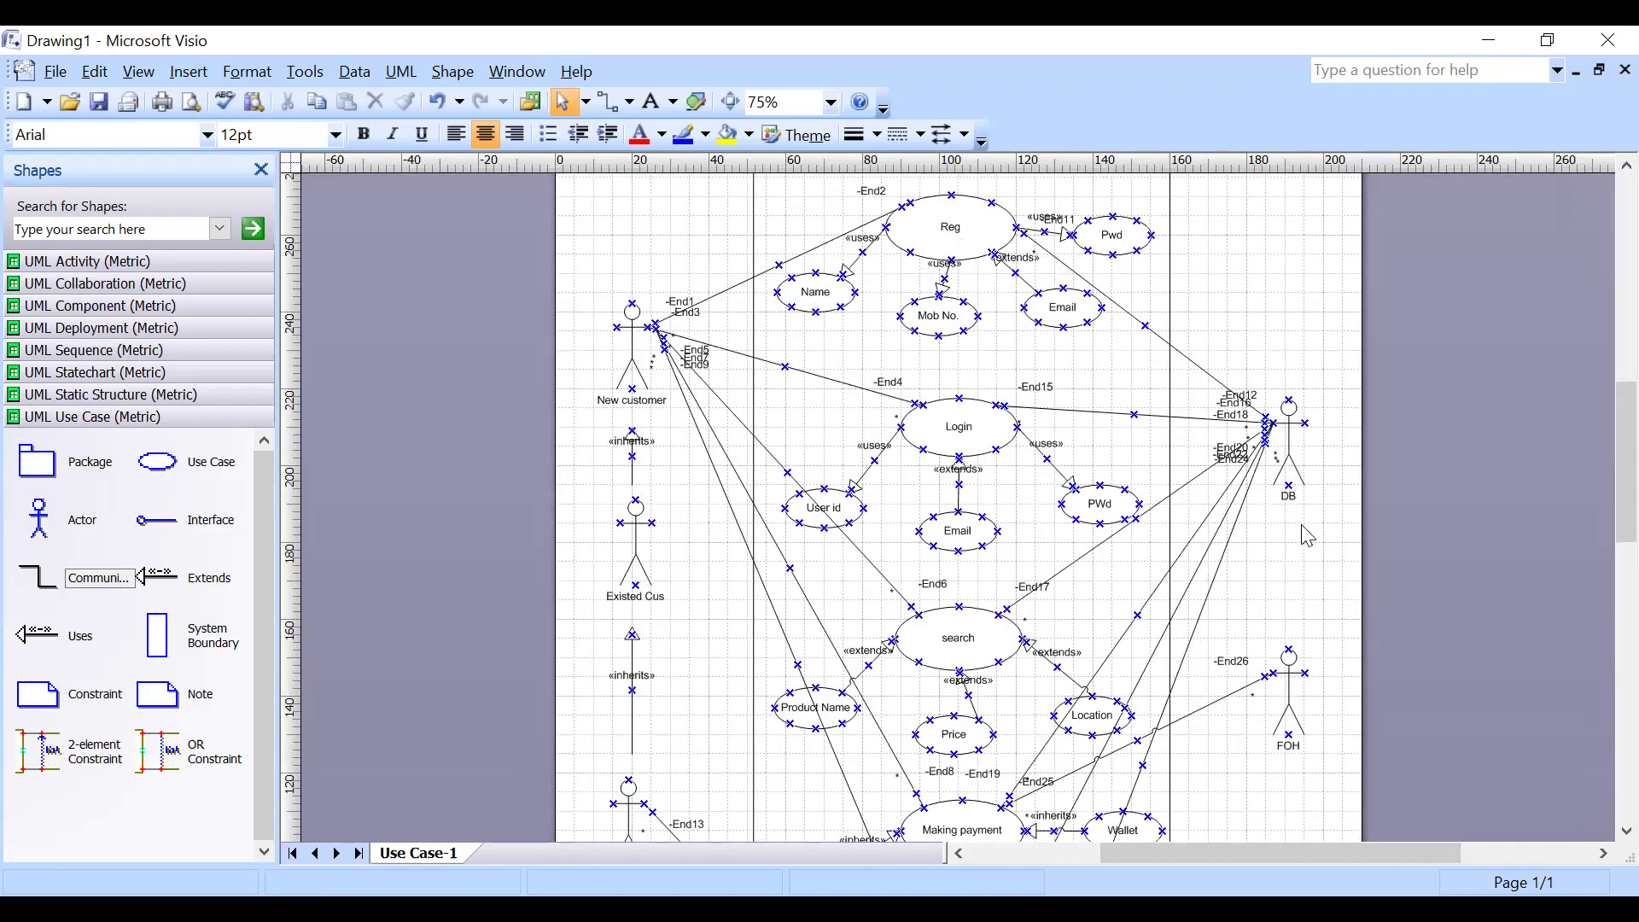
pyautogui.scroll(-1, 1306, 536)
pyautogui.scroll(1, 1304, 535)
pyautogui.scroll(-4, 1320, 524)
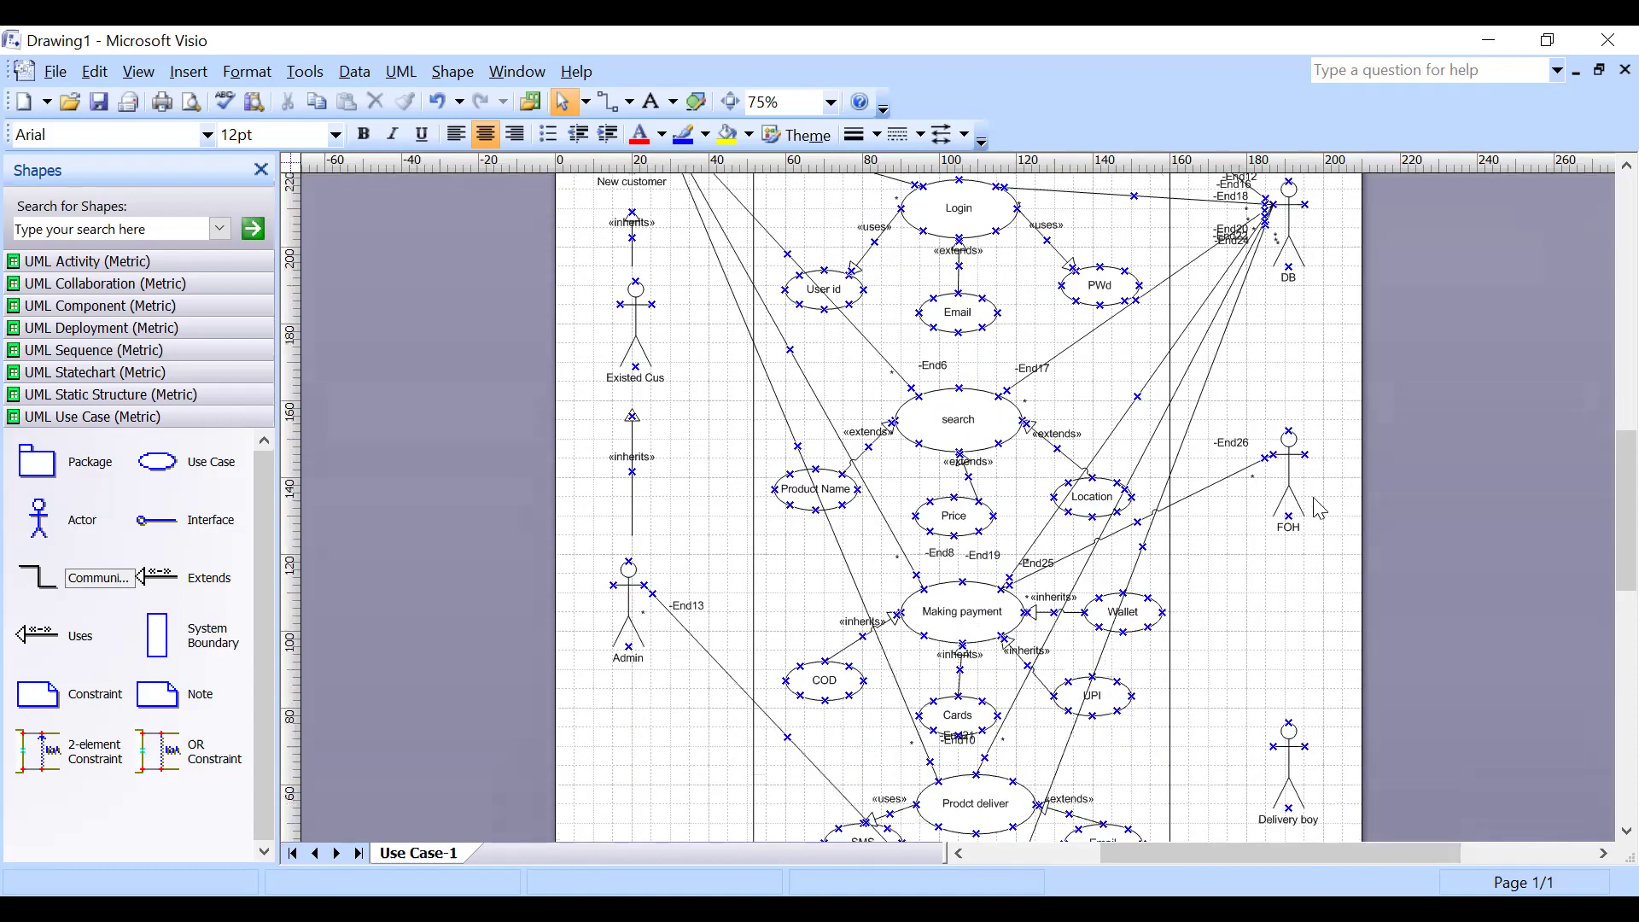
pyautogui.scroll(-1, 1300, 598)
pyautogui.scroll(1, 1302, 599)
pyautogui.scroll(1, 683, 389)
pyautogui.scroll(-1, 687, 393)
pyautogui.scroll(1, 692, 418)
pyautogui.scroll(-1, 728, 429)
pyautogui.scroll(-1, 1170, 475)
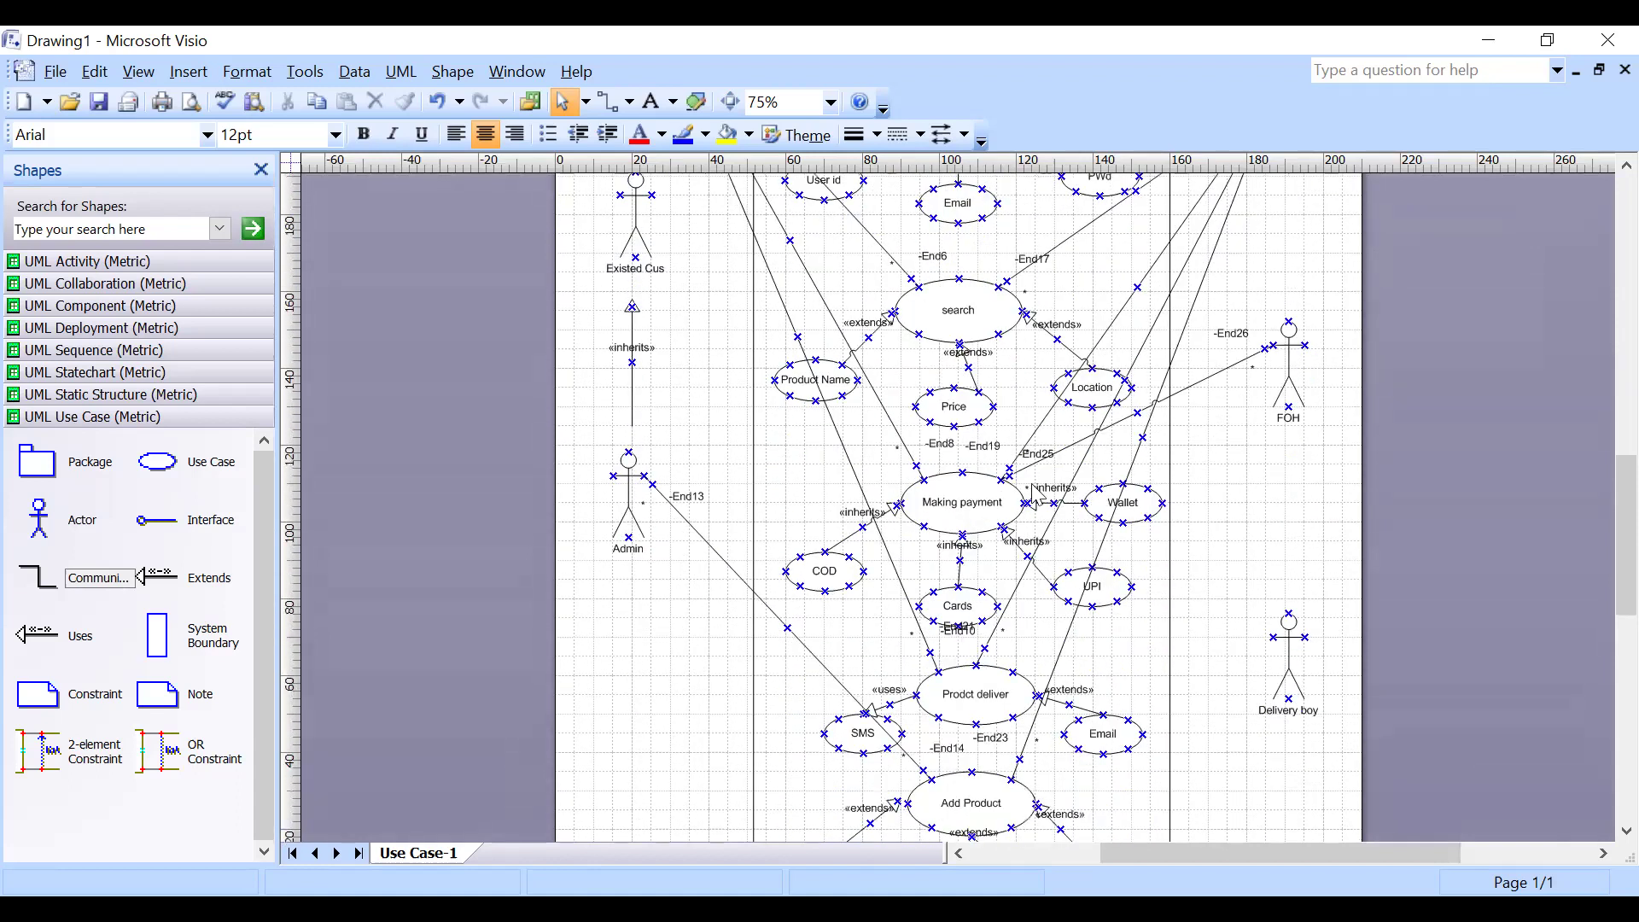
pyautogui.scroll(-1, 1226, 487)
pyautogui.scroll(1, 1251, 675)
pyautogui.click(1288, 653)
pyautogui.click(1289, 533)
pyautogui.scroll(1, 1250, 595)
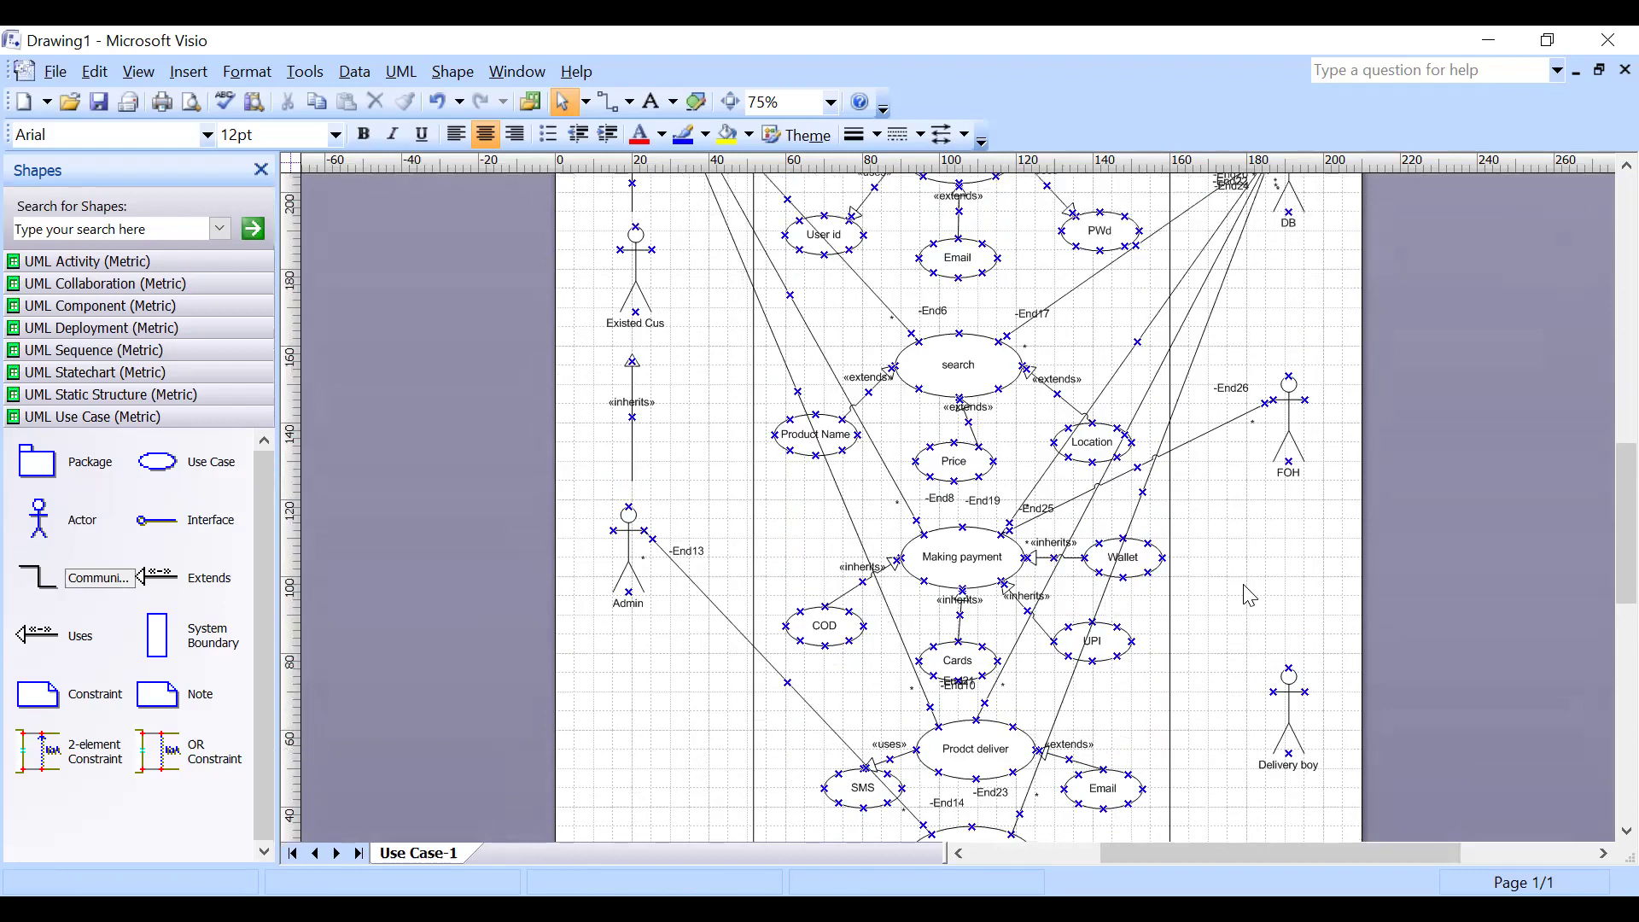
pyautogui.scroll(1, 1251, 658)
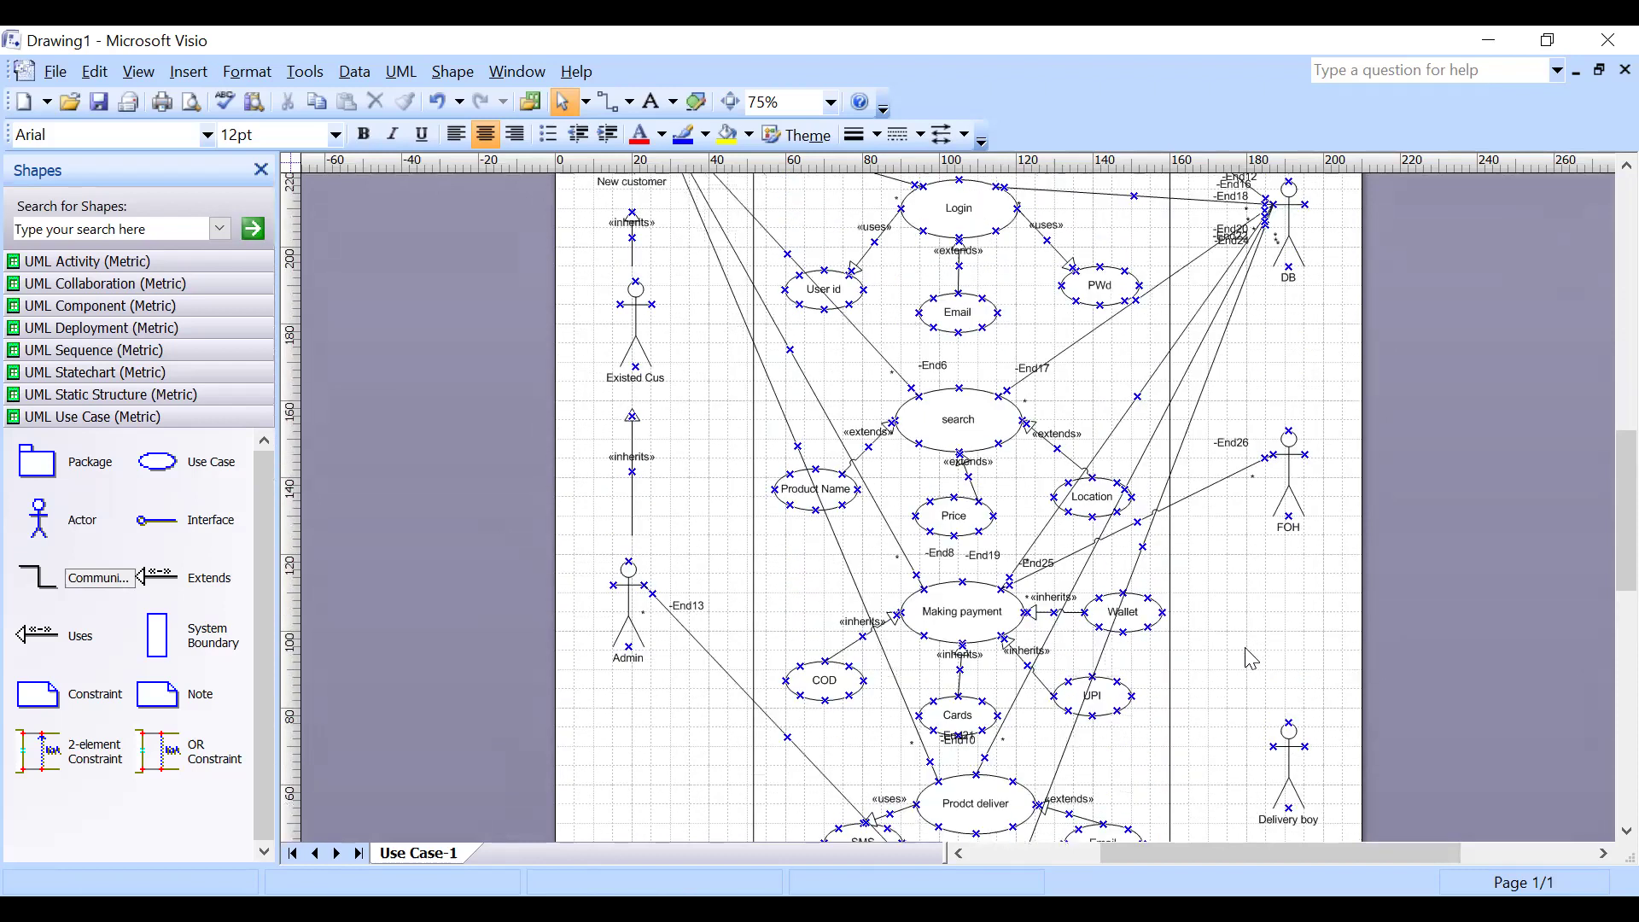
pyautogui.scroll(1, 1250, 658)
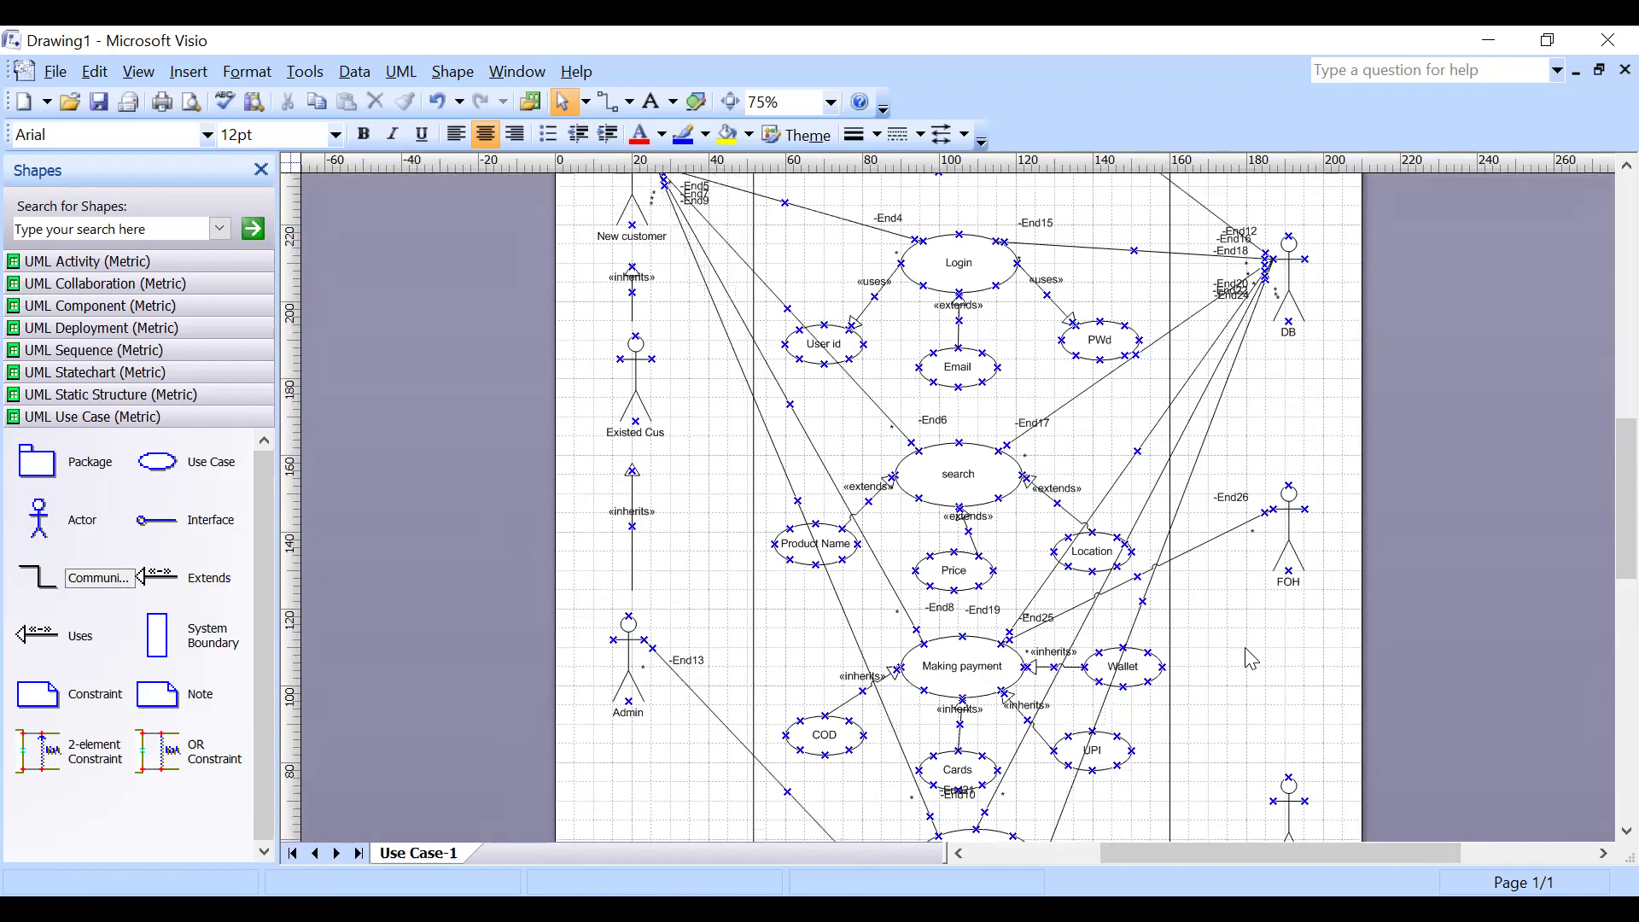
# Swap the FOH and Delivery boy actors so that Delivery boy stands between DB and FOH.
pyautogui.scroll(-1, 1250, 658)
pyautogui.click(1306, 481)
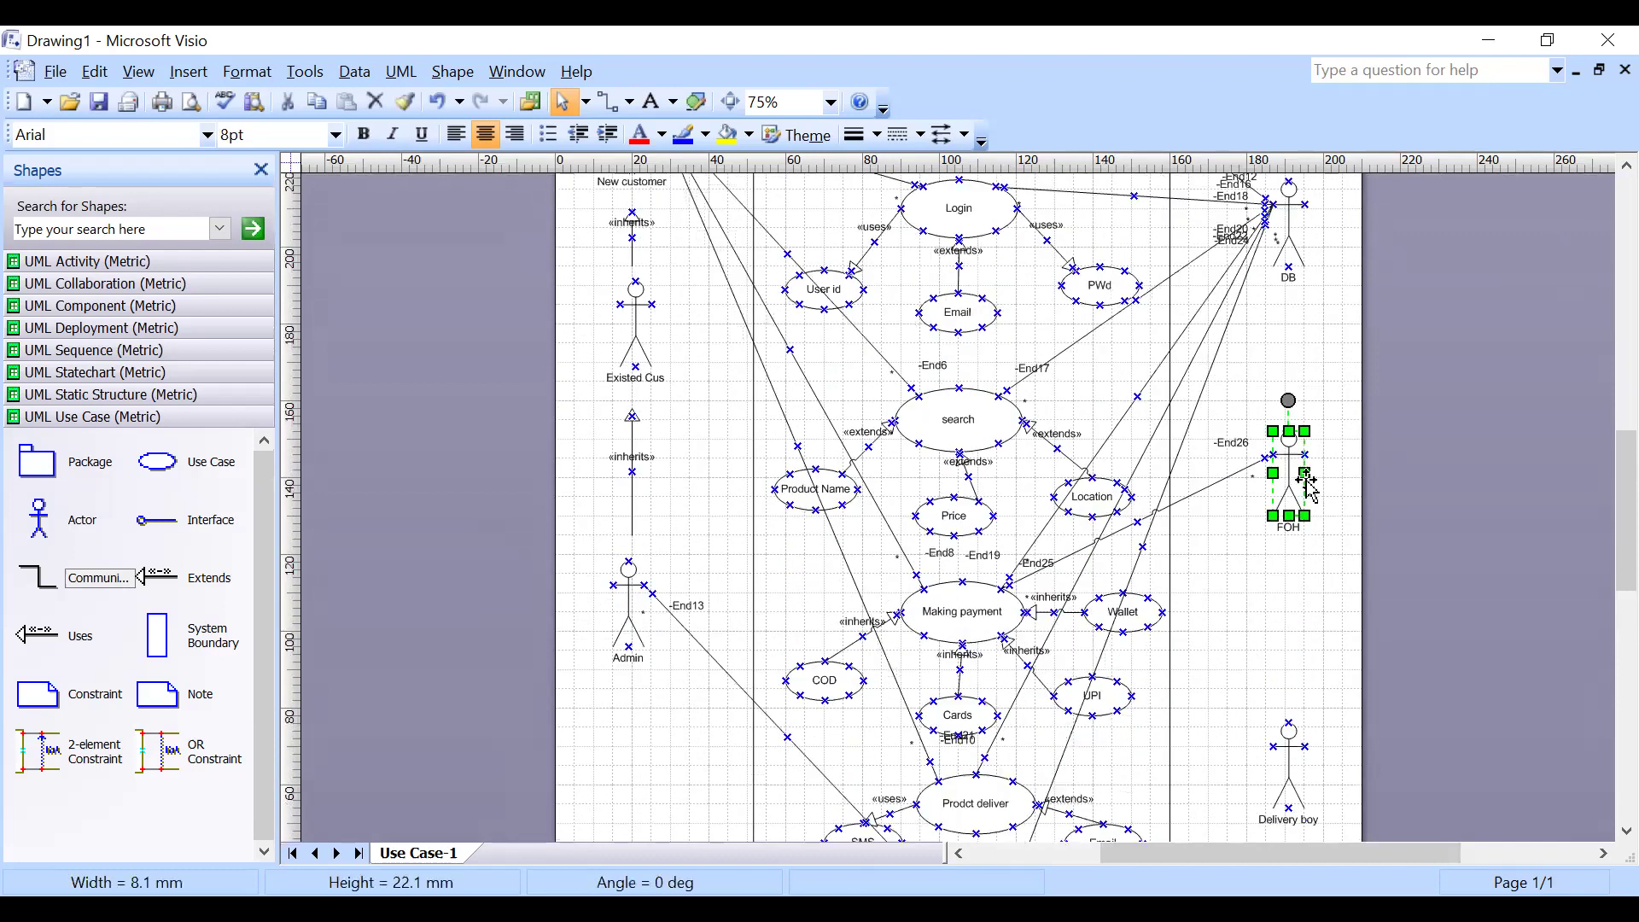
pyautogui.moveTo(1306, 481); pyautogui.dragTo(1302, 653)
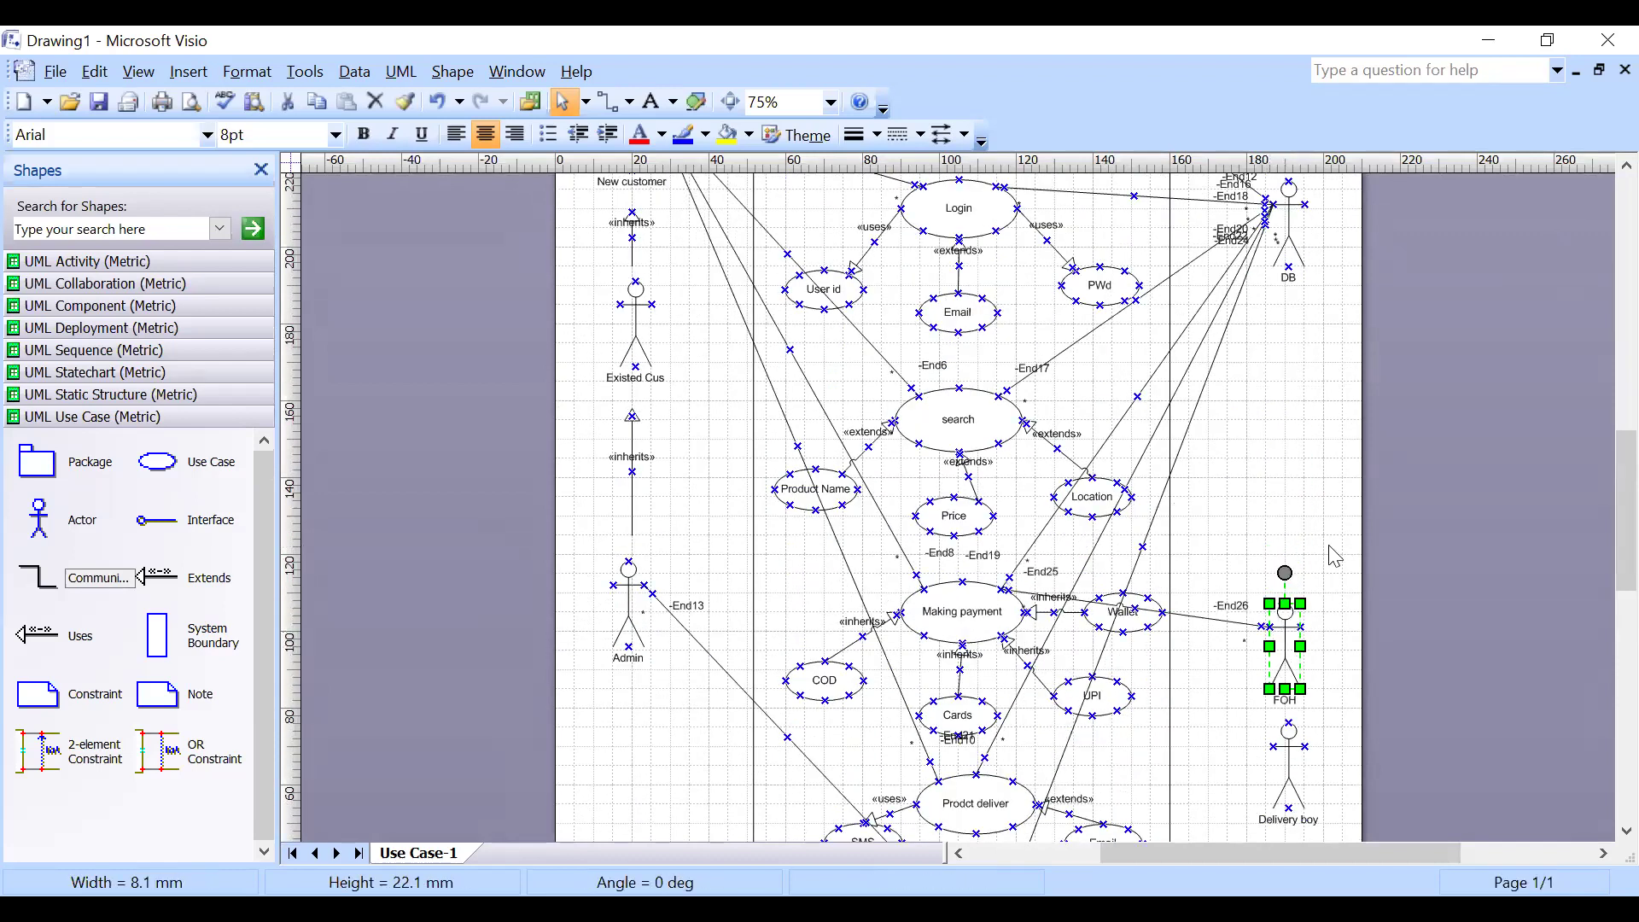
pyautogui.click(1300, 766)
pyautogui.moveTo(1299, 766)
pyautogui.mouseDown()
pyautogui.moveTo(1336, 684)
pyautogui.moveTo(1307, 423)
pyautogui.moveTo(1280, 444)
pyautogui.moveTo(1283, 470)
pyautogui.mouseUp()
pyautogui.click(1328, 372)
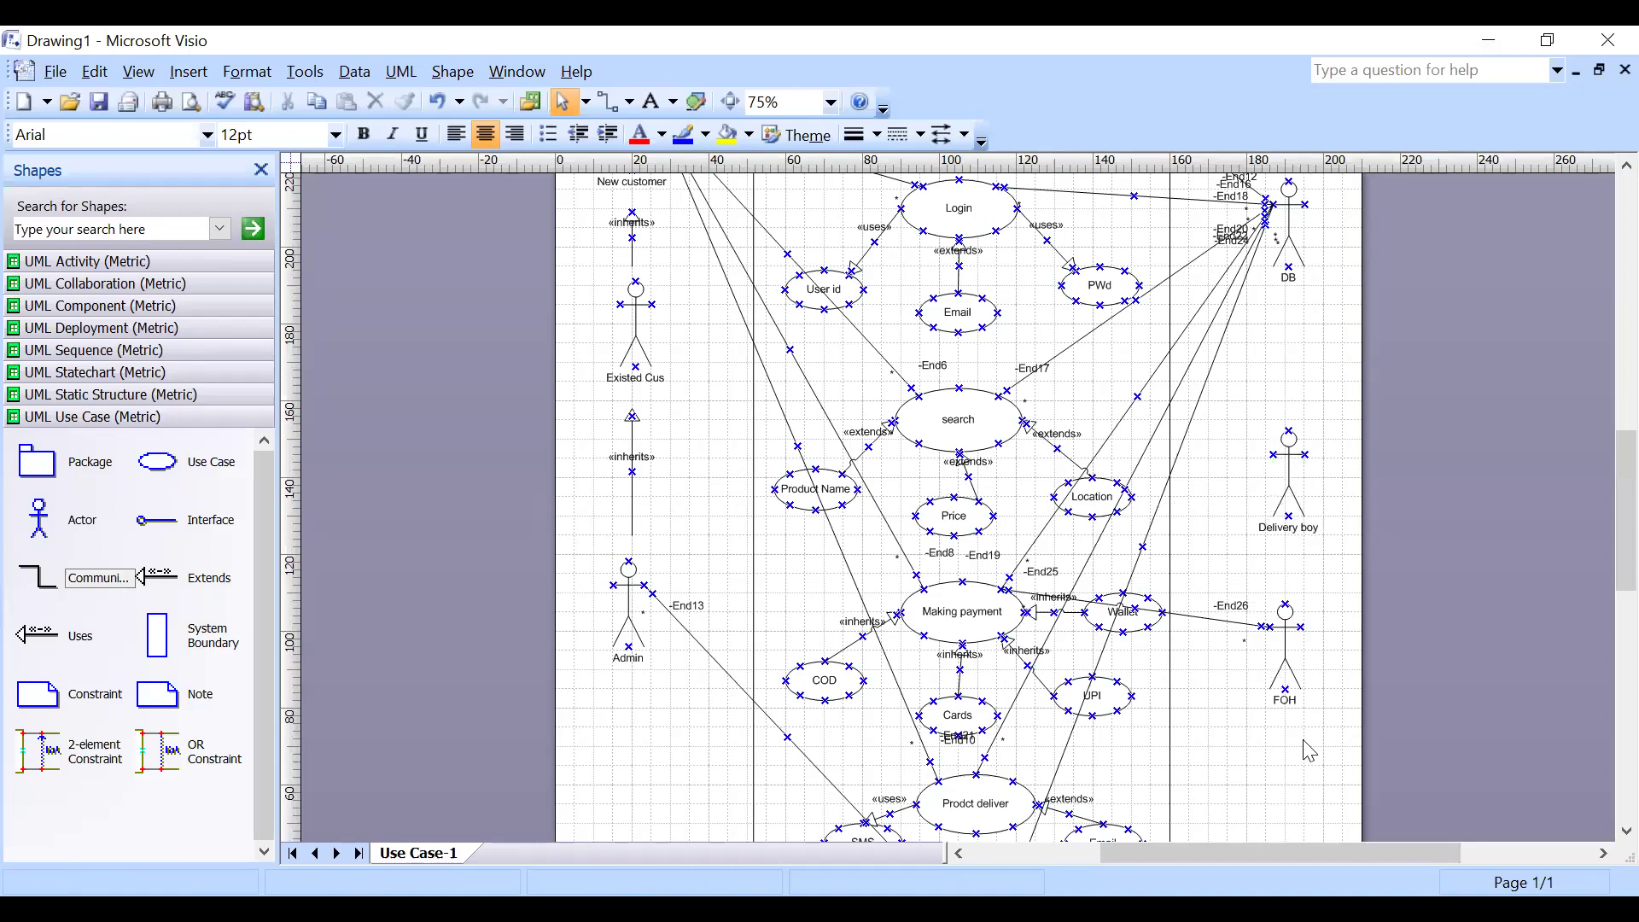
# Nudge the FOH actor slightly right and the Delivery boy actor slightly upward.
pyautogui.scroll(1, 1300, 762)
pyautogui.scroll(1, 1301, 764)
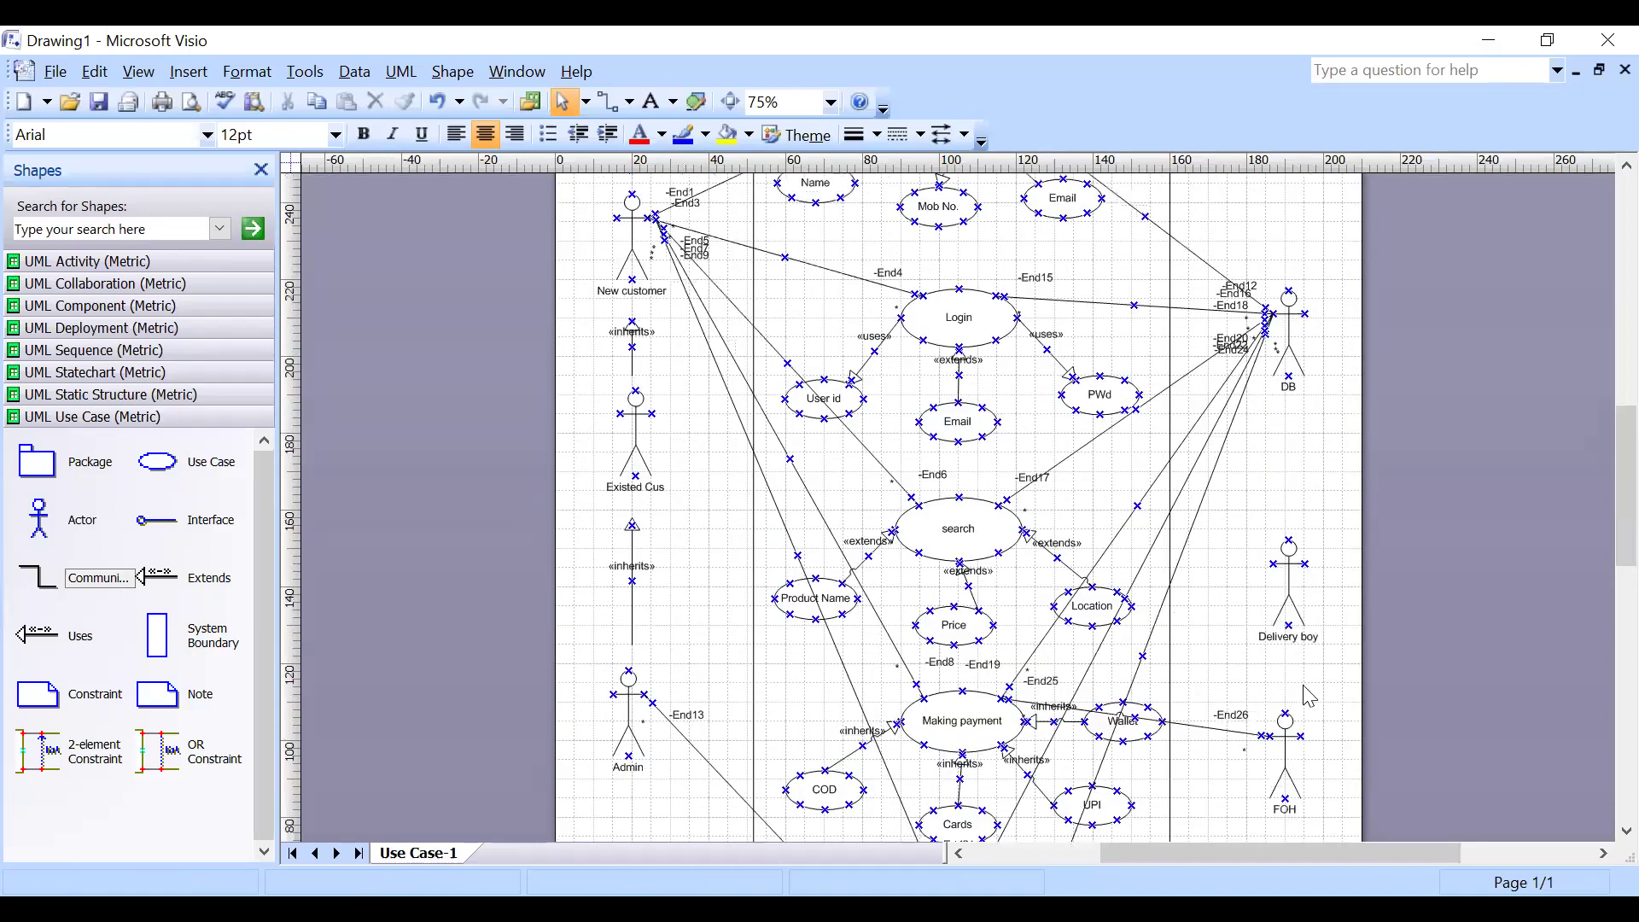
pyautogui.click(1299, 763)
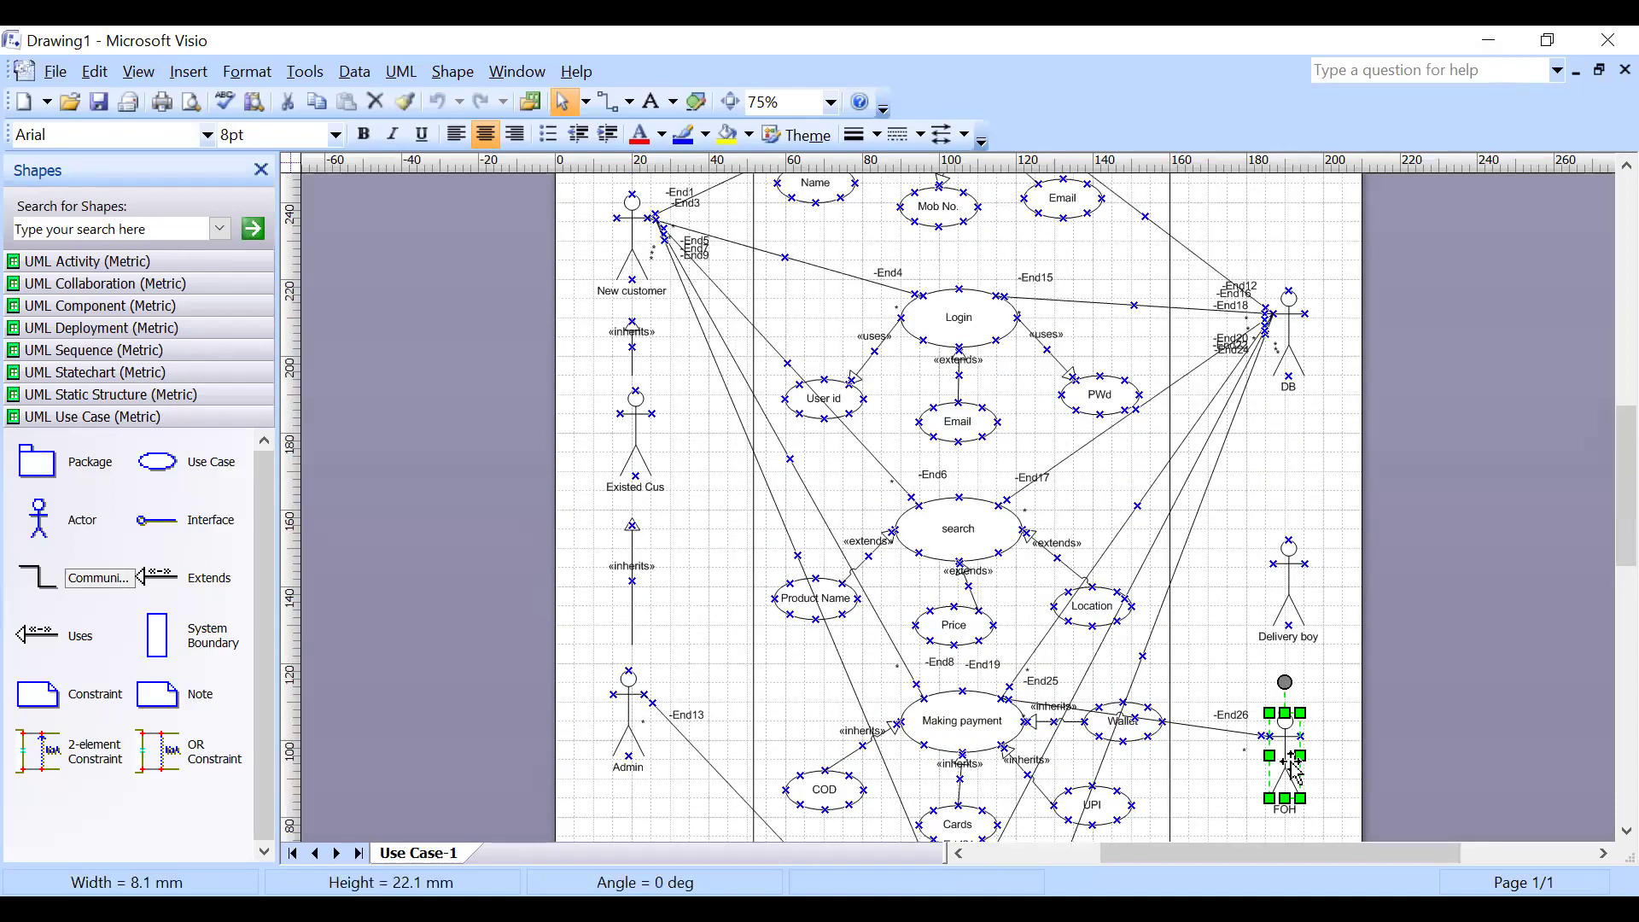
pyautogui.moveTo(1300, 763); pyautogui.dragTo(1306, 766)
pyautogui.click(1337, 608)
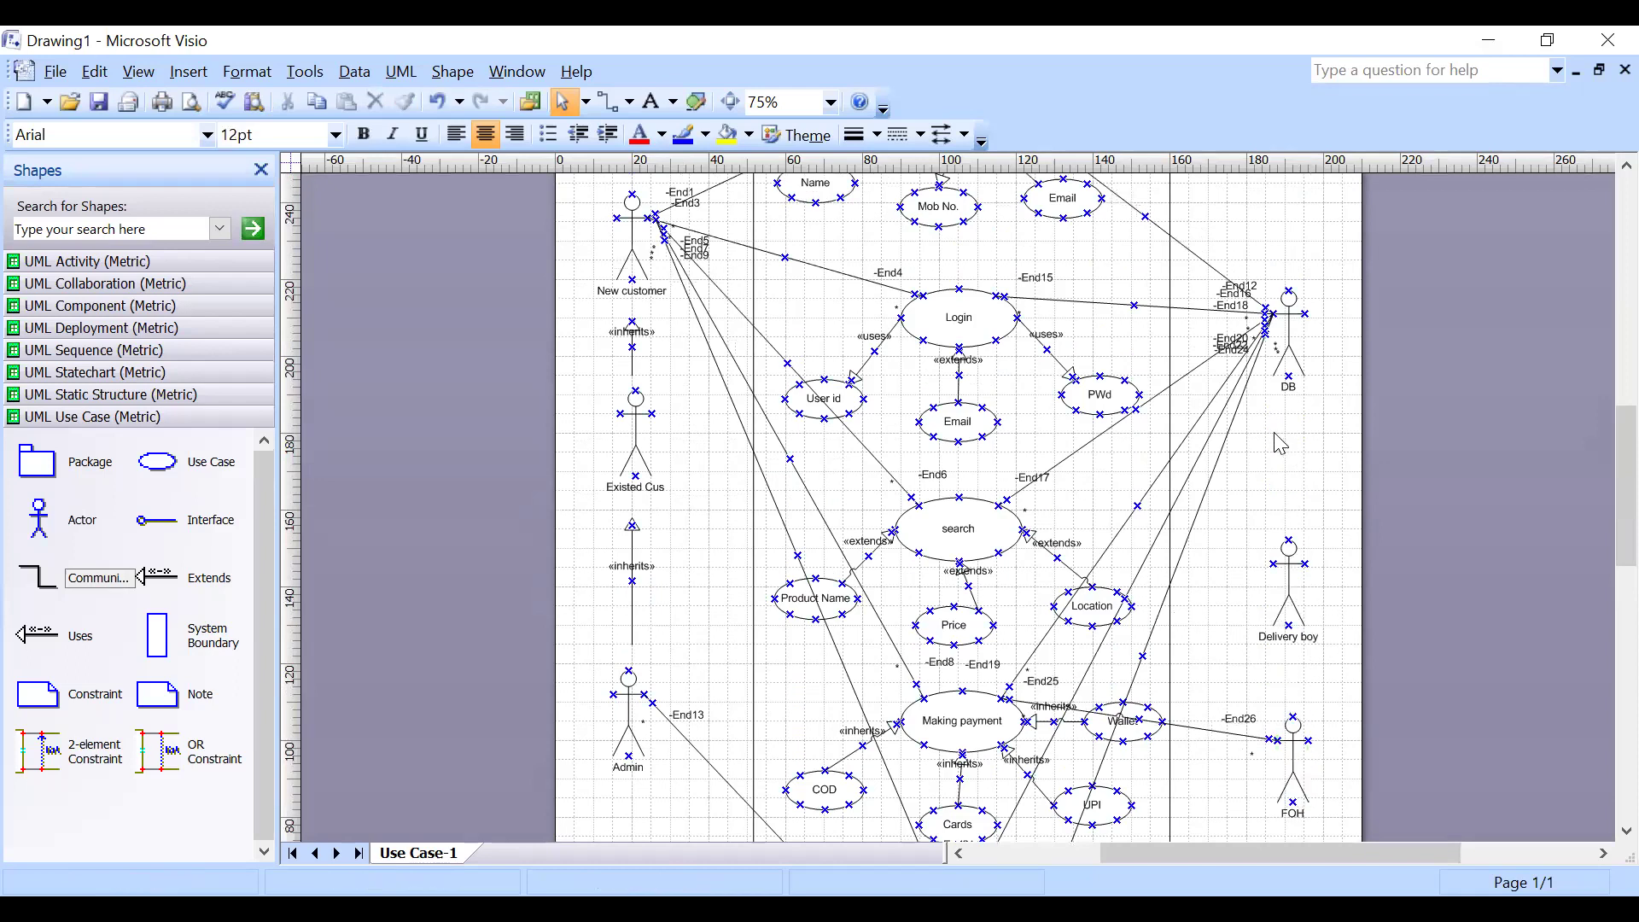
pyautogui.moveTo(1288, 599); pyautogui.dragTo(1280, 580)
pyautogui.click(1335, 550)
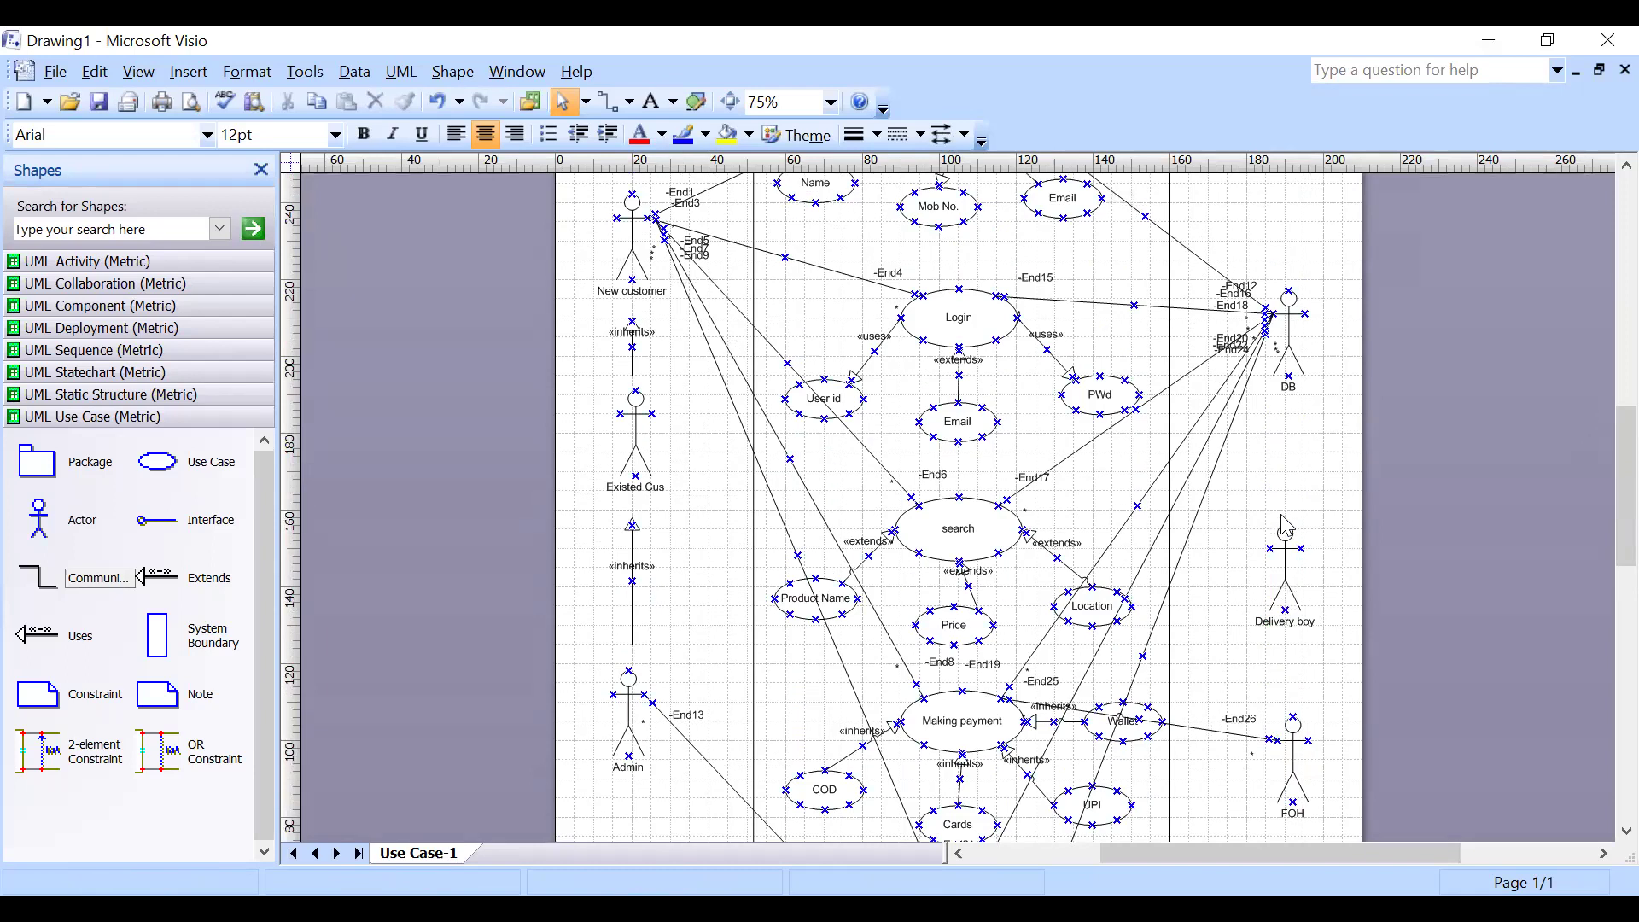
# Link the Reg and Login use cases to the Delivery boy actor with communicates connectors.
pyautogui.scroll(-1, 990, 602)
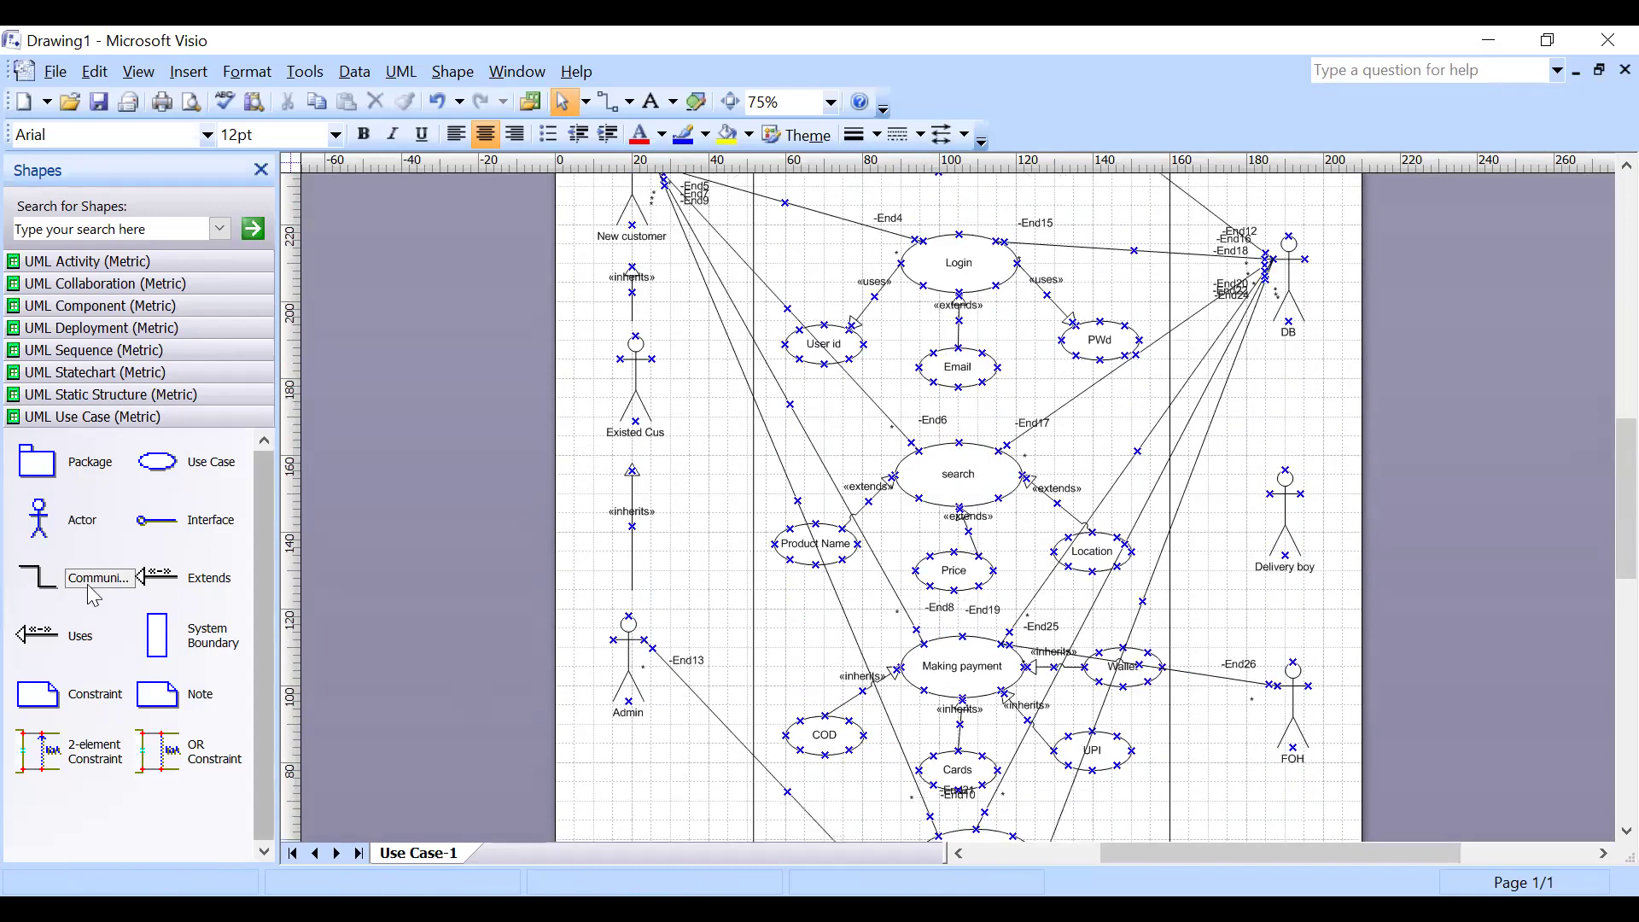
pyautogui.moveTo(94, 595); pyautogui.dragTo(951, 207)
pyautogui.scroll(-1, 845, 397)
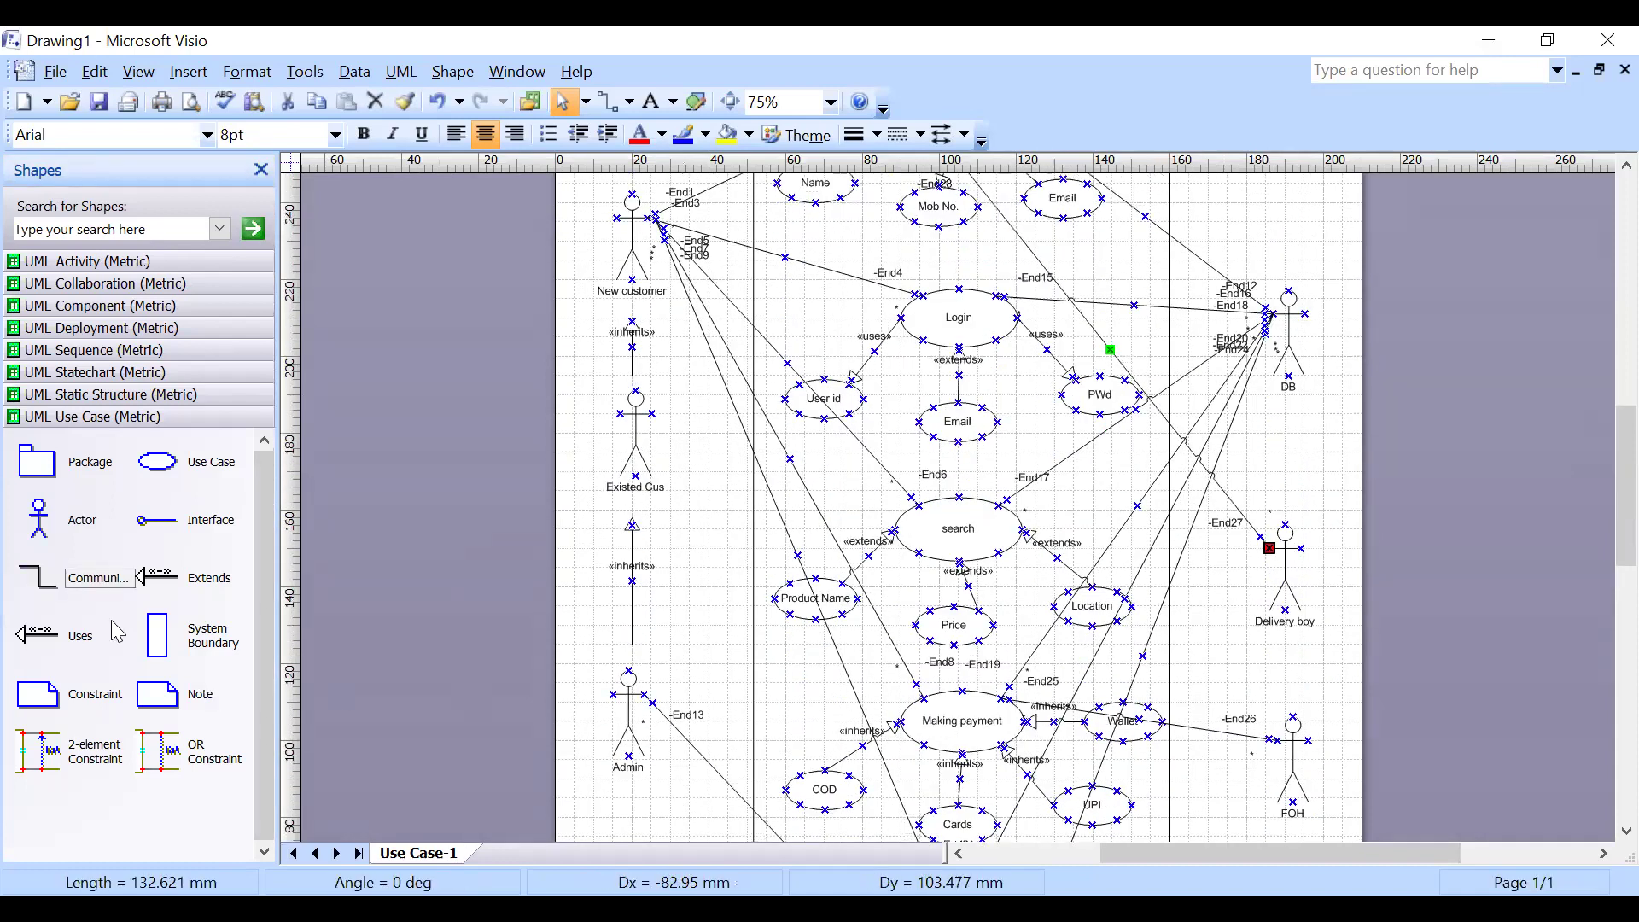
pyautogui.moveTo(40, 589); pyautogui.dragTo(997, 344)
# Link the Prodct deliver use case to the Delivery boy actor with a communicates connector.
pyautogui.scroll(-3, 996, 534)
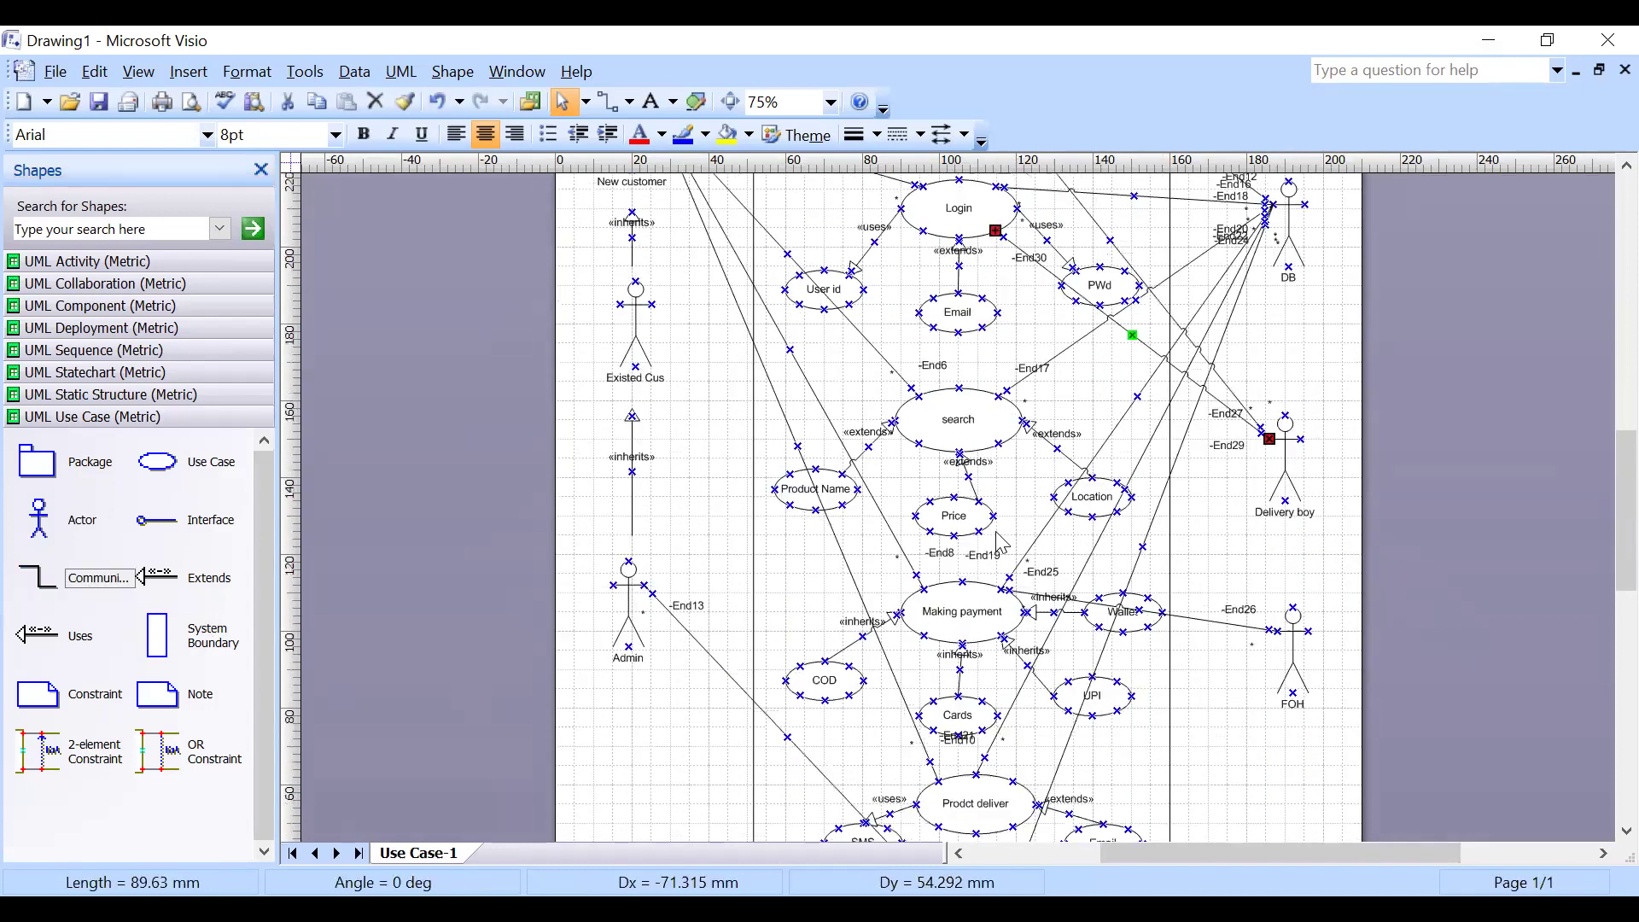
pyautogui.scroll(-2, 990, 371)
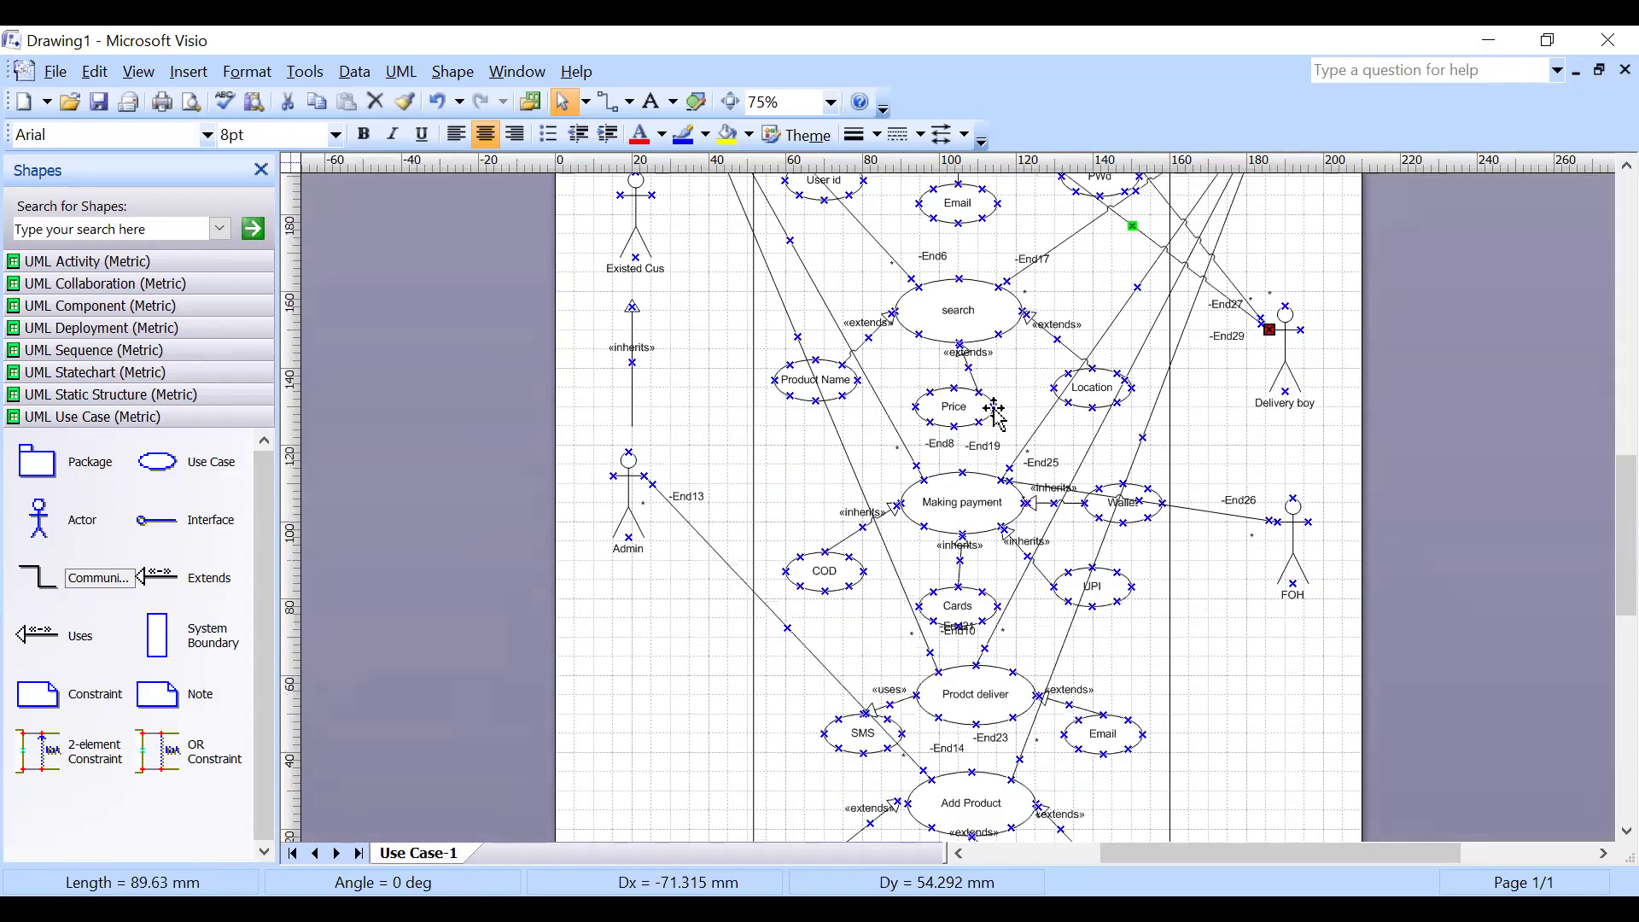
pyautogui.scroll(-1, 1074, 439)
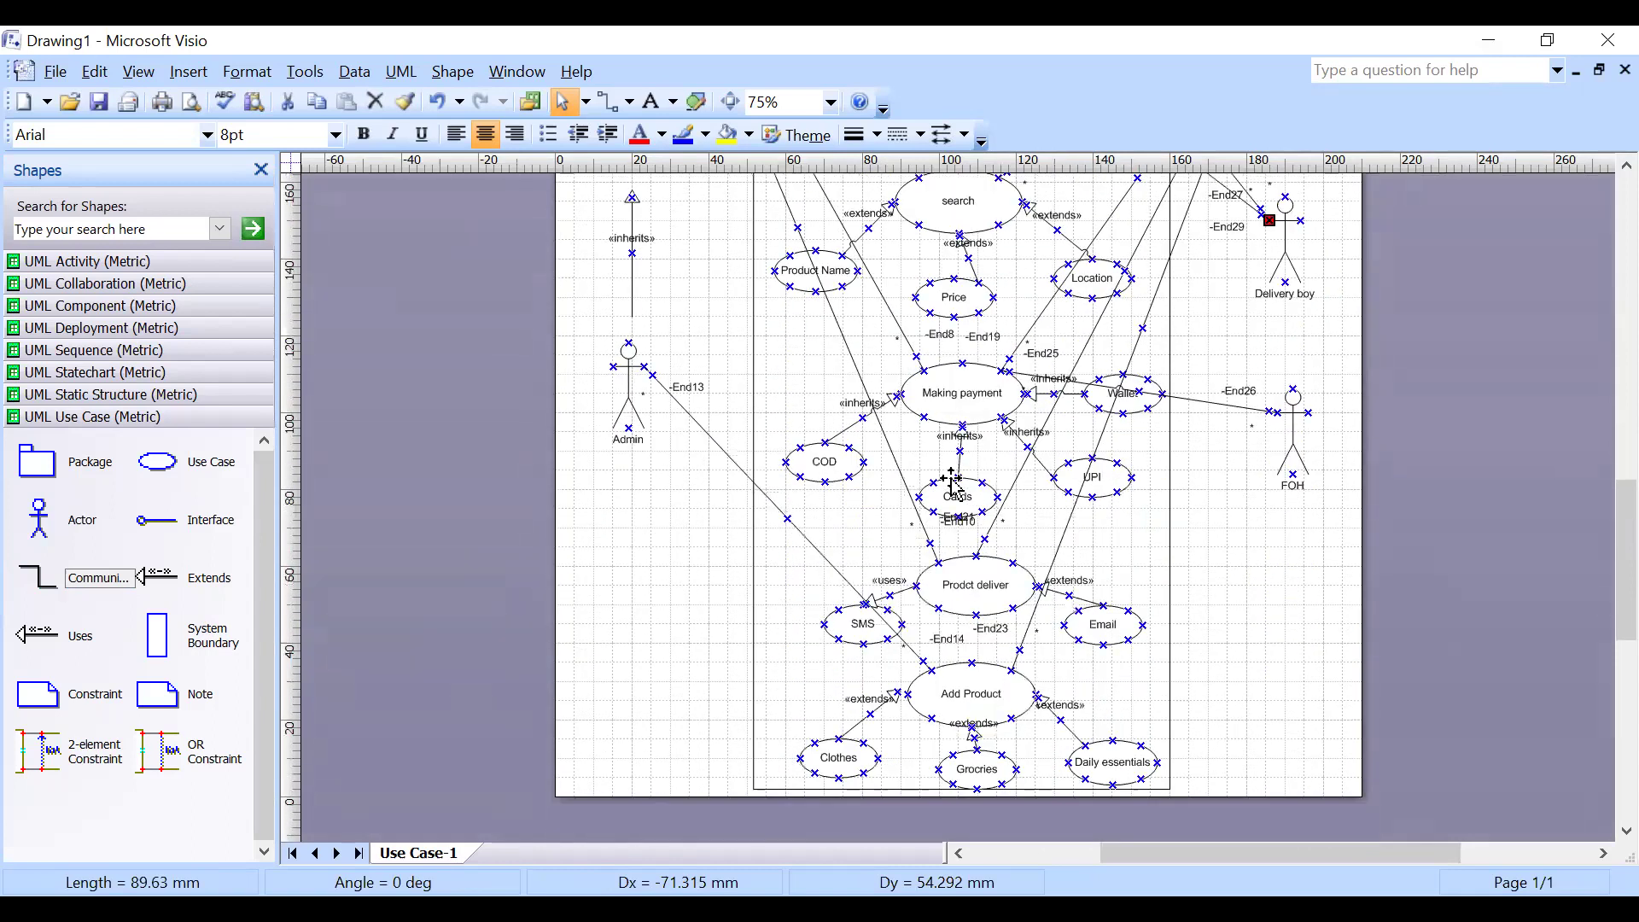
pyautogui.click(38, 578)
pyautogui.moveTo(218, 672); pyautogui.dragTo(1080, 642)
pyautogui.scroll(2, 1106, 521)
pyautogui.moveTo(1013, 563); pyautogui.dragTo(1269, 341)
pyautogui.click(1342, 437)
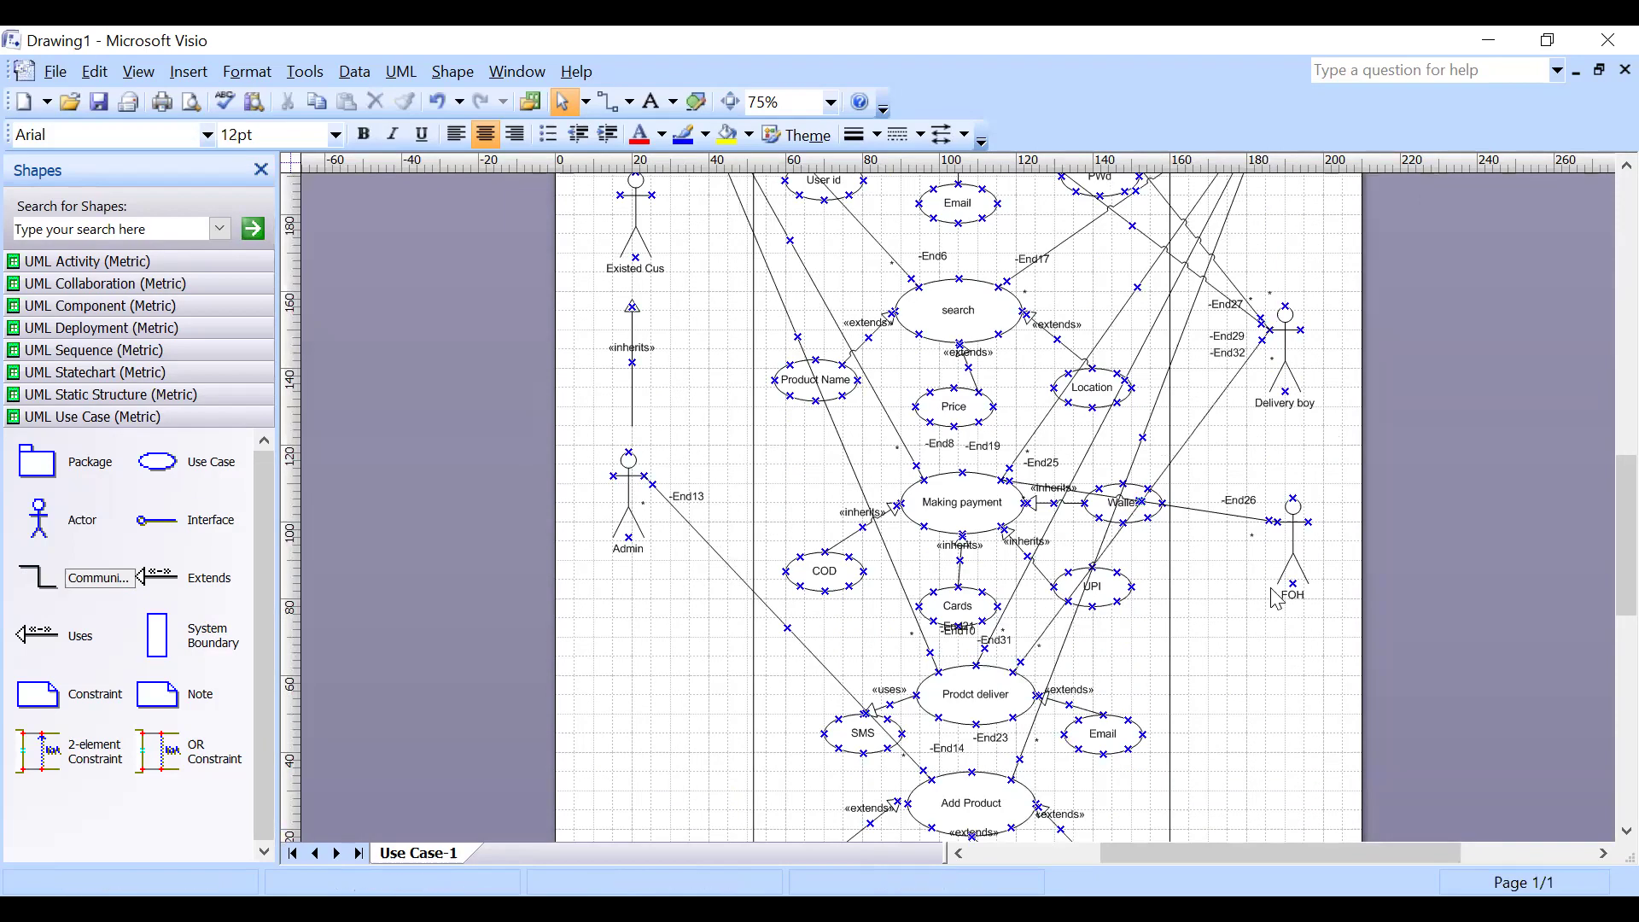
pyautogui.scroll(1, 1232, 711)
pyautogui.scroll(4, 1232, 711)
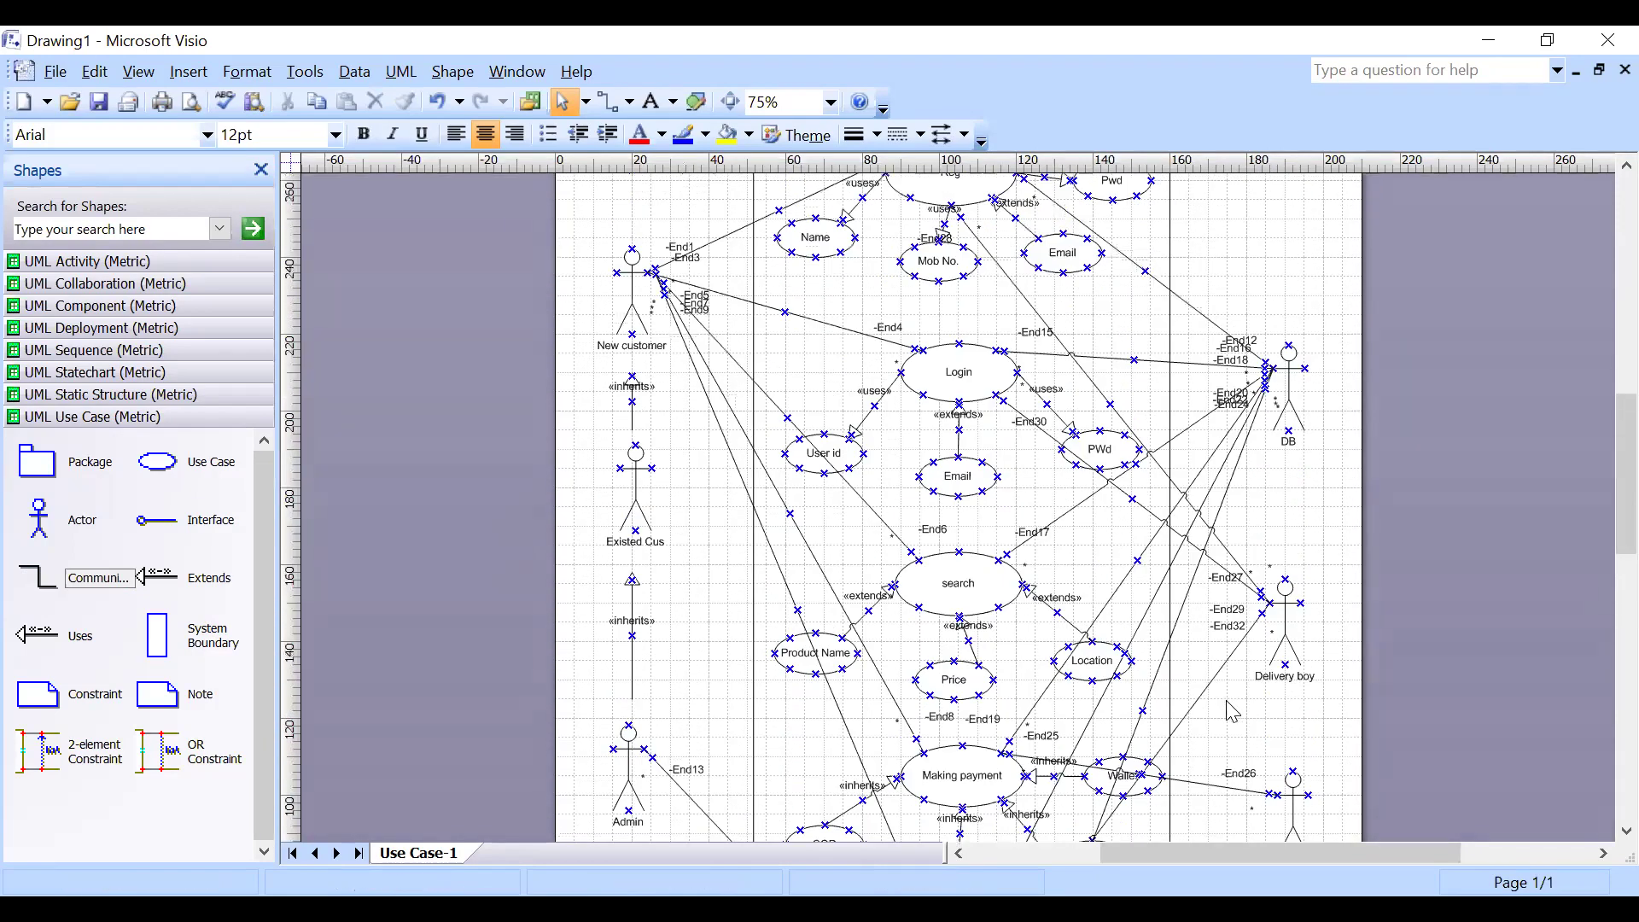
# Review the Delivery boy, DB and FOH actors' connectors to the use cases across the diagram.
pyautogui.scroll(2, 1232, 707)
pyautogui.scroll(-2, 1232, 707)
pyautogui.scroll(1, 1232, 707)
pyautogui.scroll(-1, 1099, 611)
pyautogui.scroll(-3, 1136, 551)
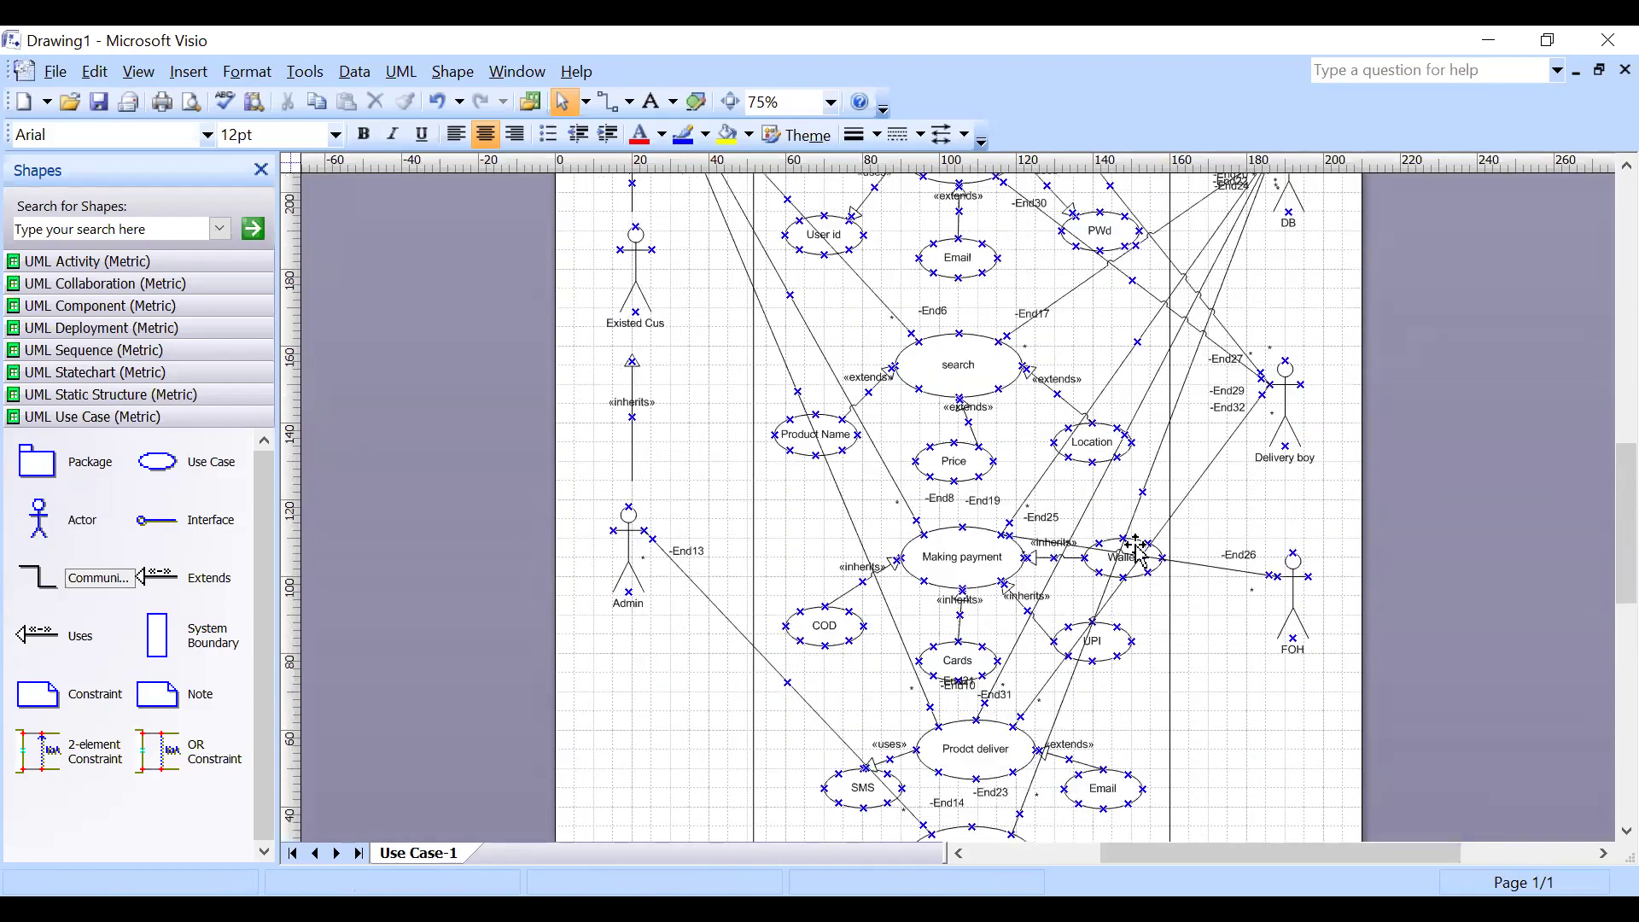
pyautogui.moveTo(1343, 399); pyautogui.dragTo(1244, 565)
pyautogui.click(1326, 574)
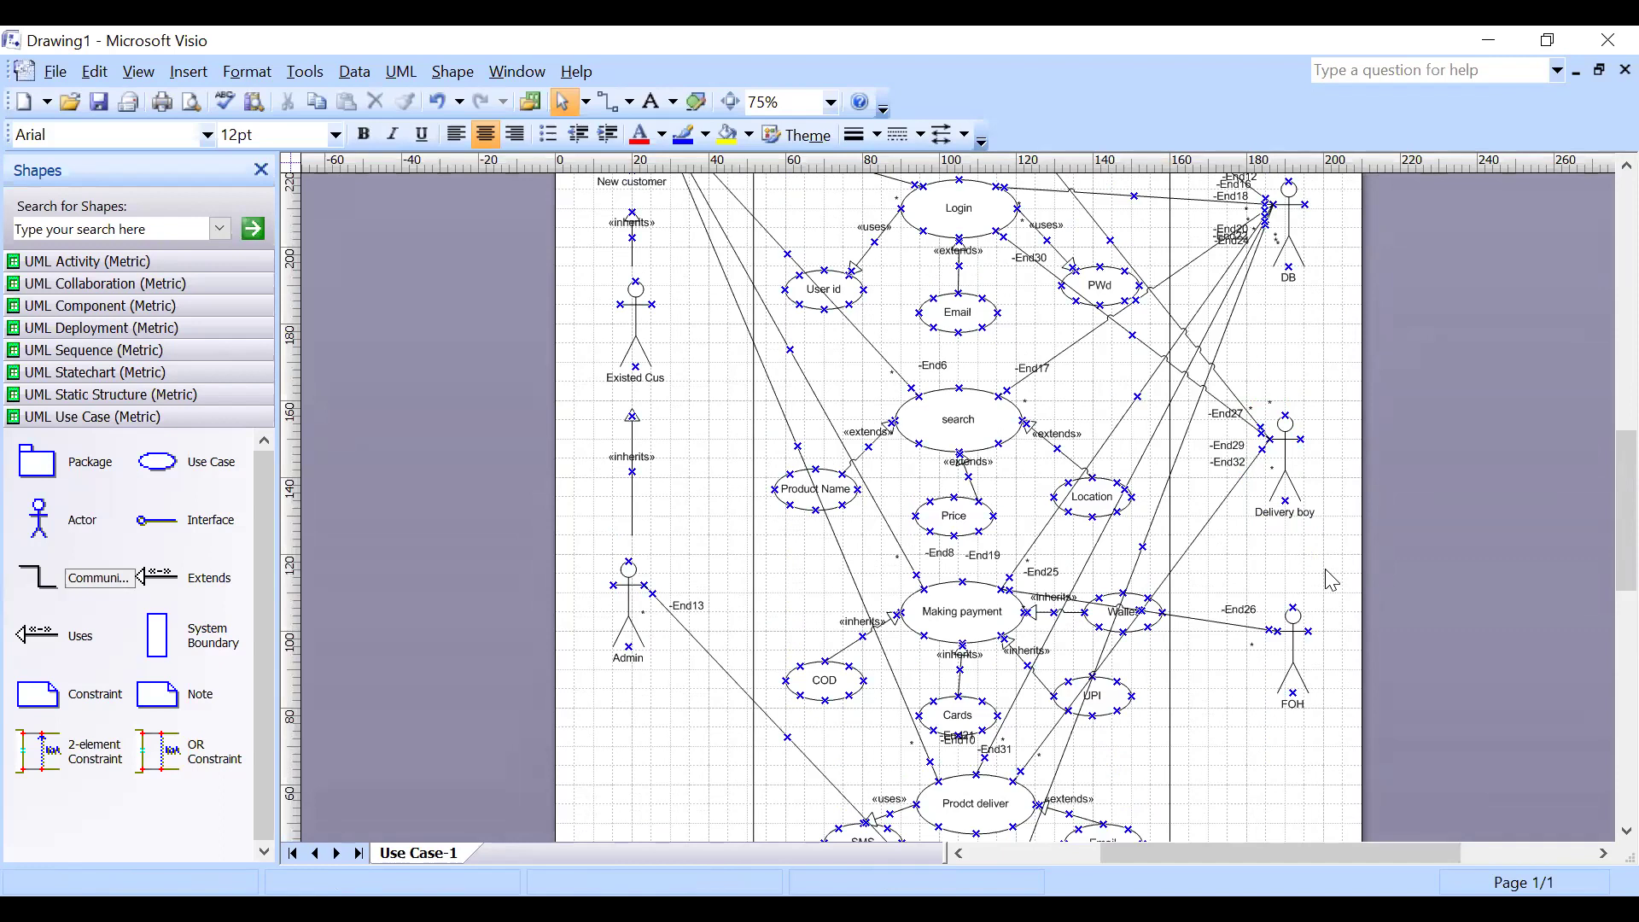
pyautogui.scroll(-1, 1330, 580)
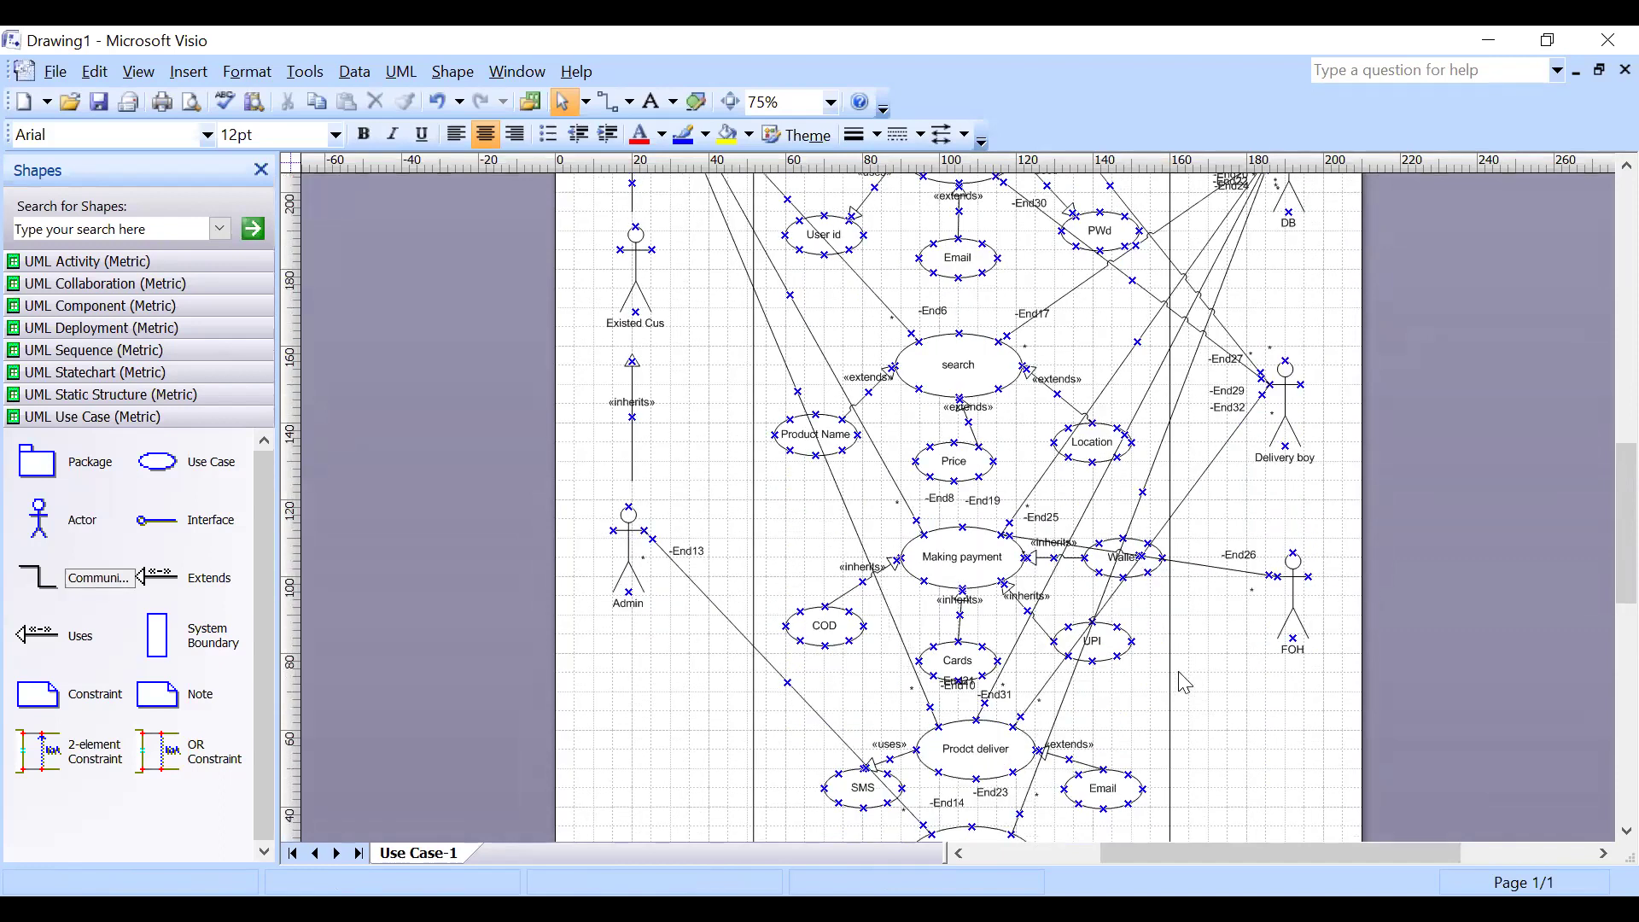
pyautogui.click(1195, 472)
pyautogui.scroll(-1, 1159, 739)
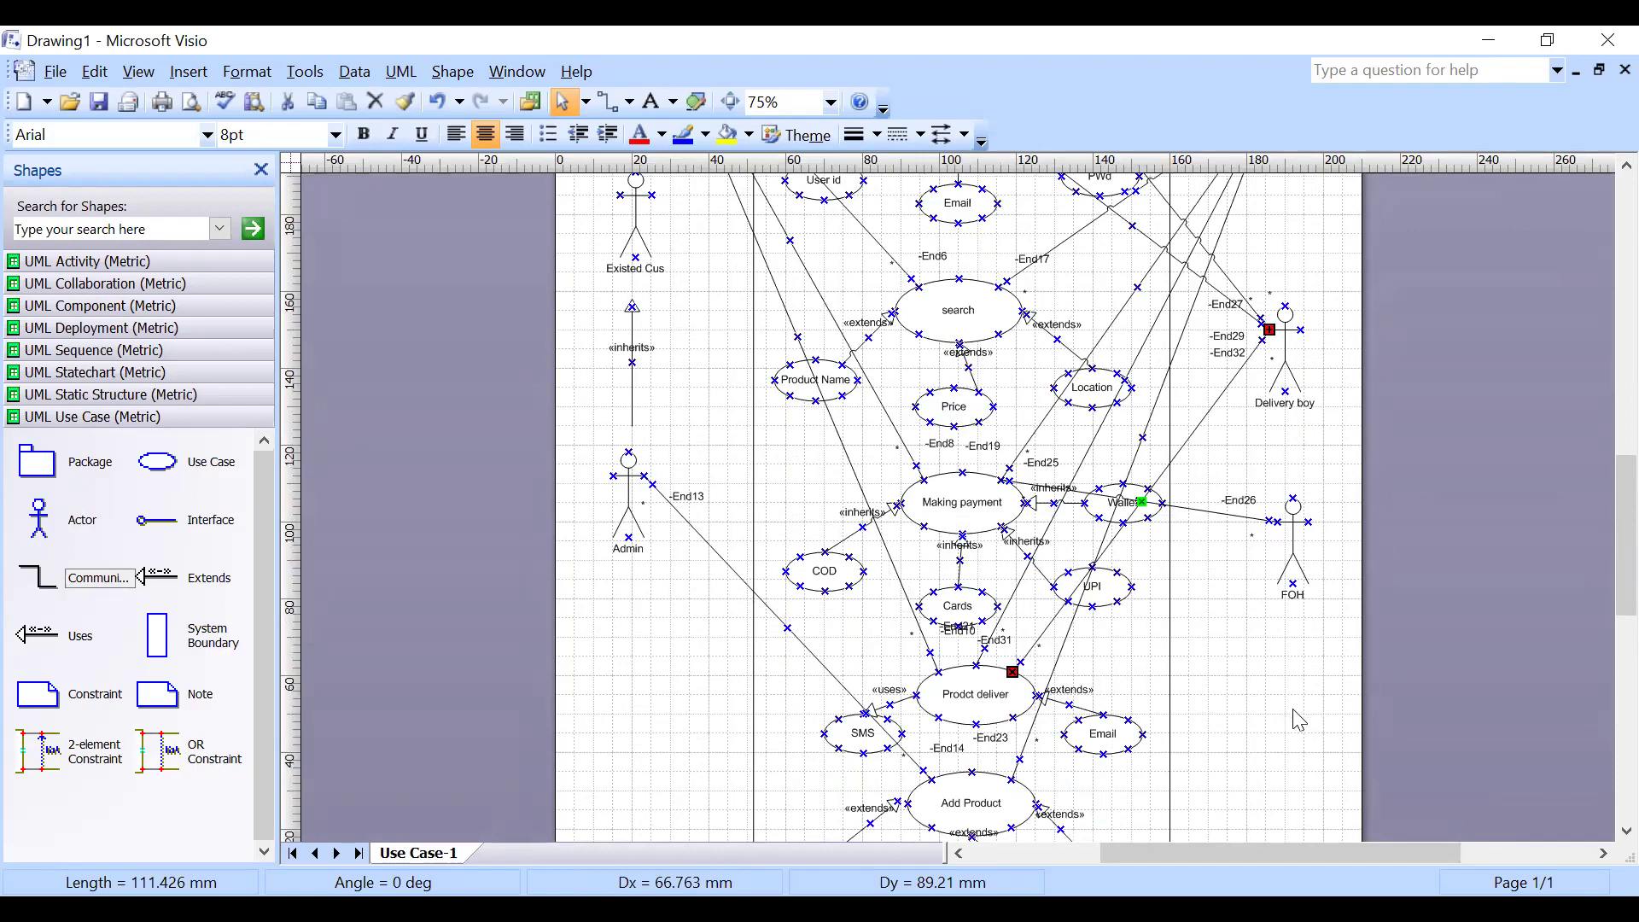
pyautogui.scroll(3, 1292, 708)
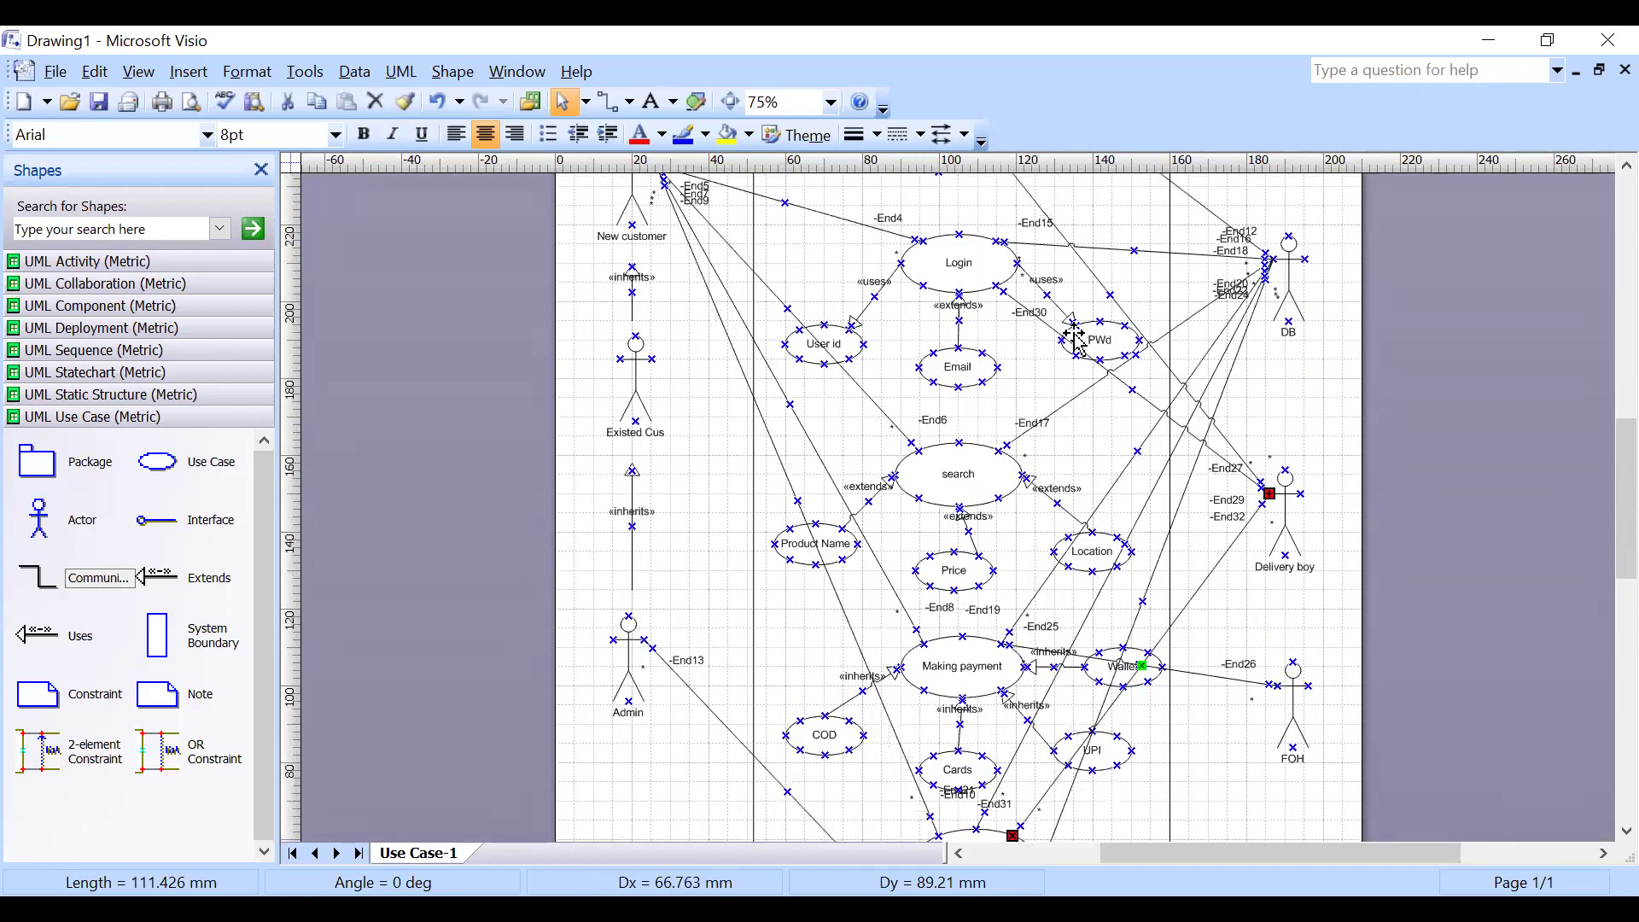
pyautogui.scroll(3, 1096, 346)
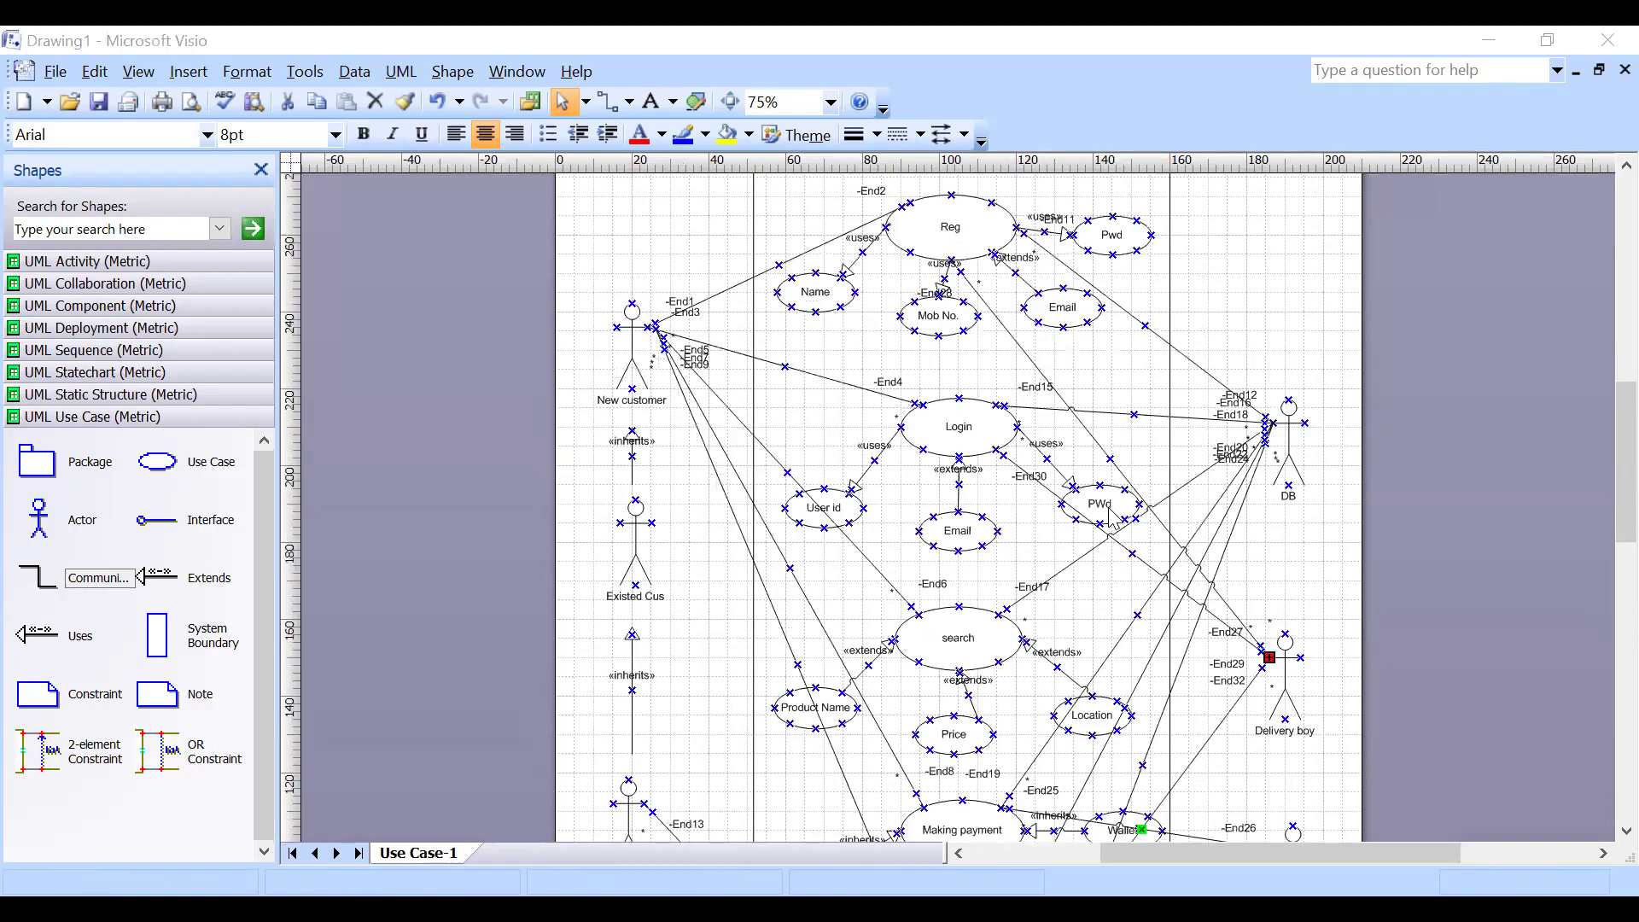
# Link the Making payment use case to the Delivery boy actor with a communicates connector.
pyautogui.scroll(-5, 1102, 512)
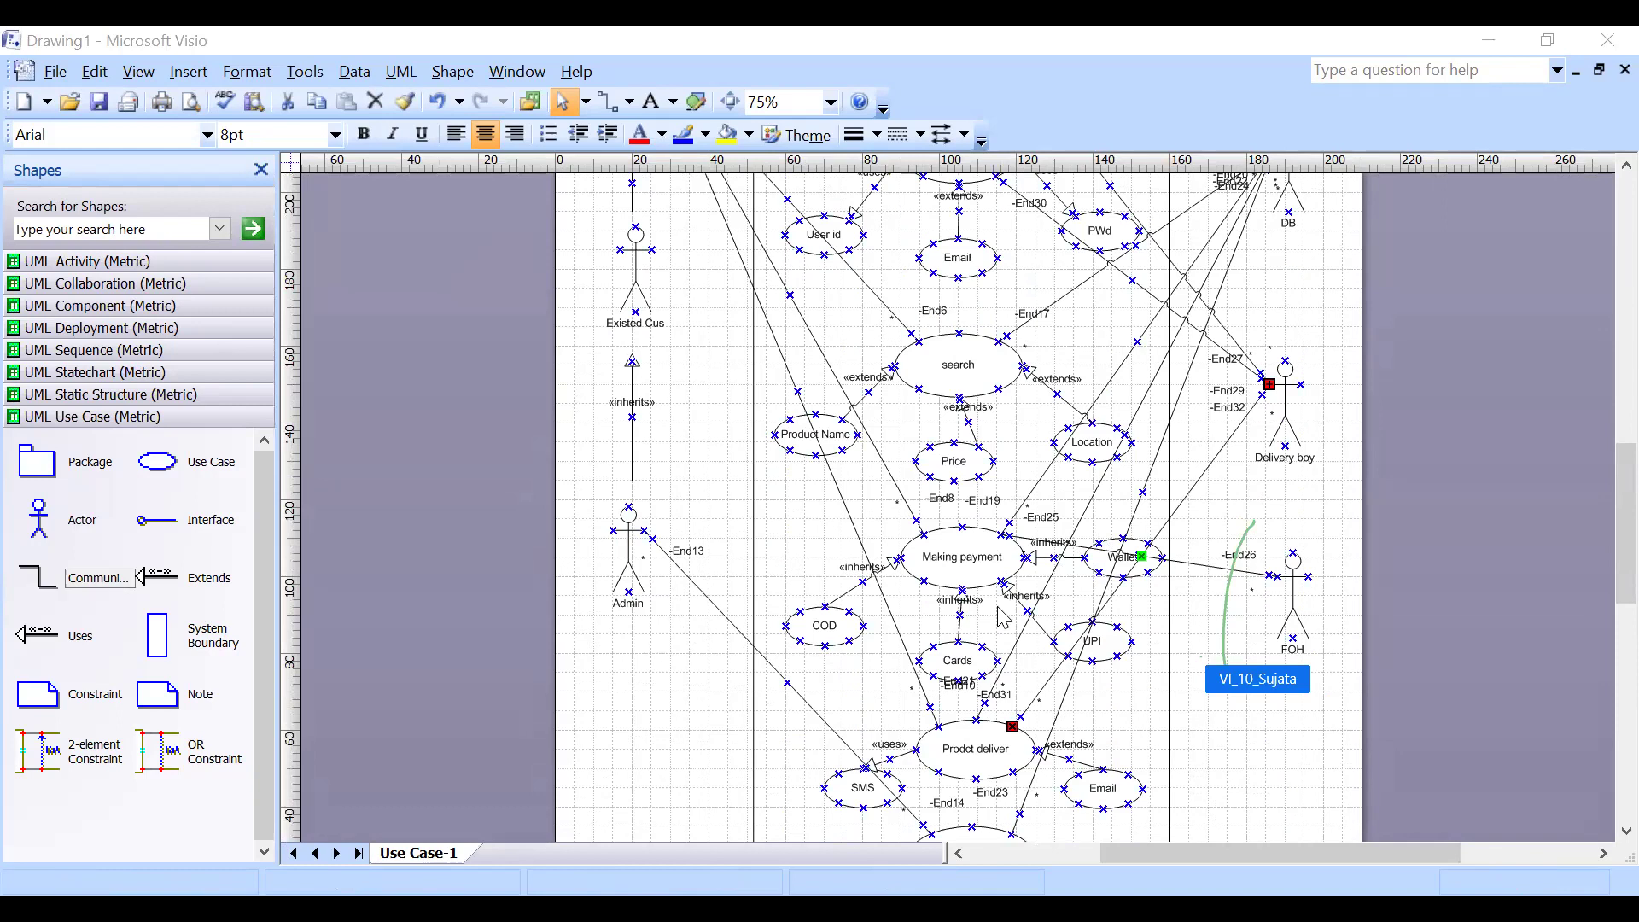
pyautogui.scroll(-1, 996, 613)
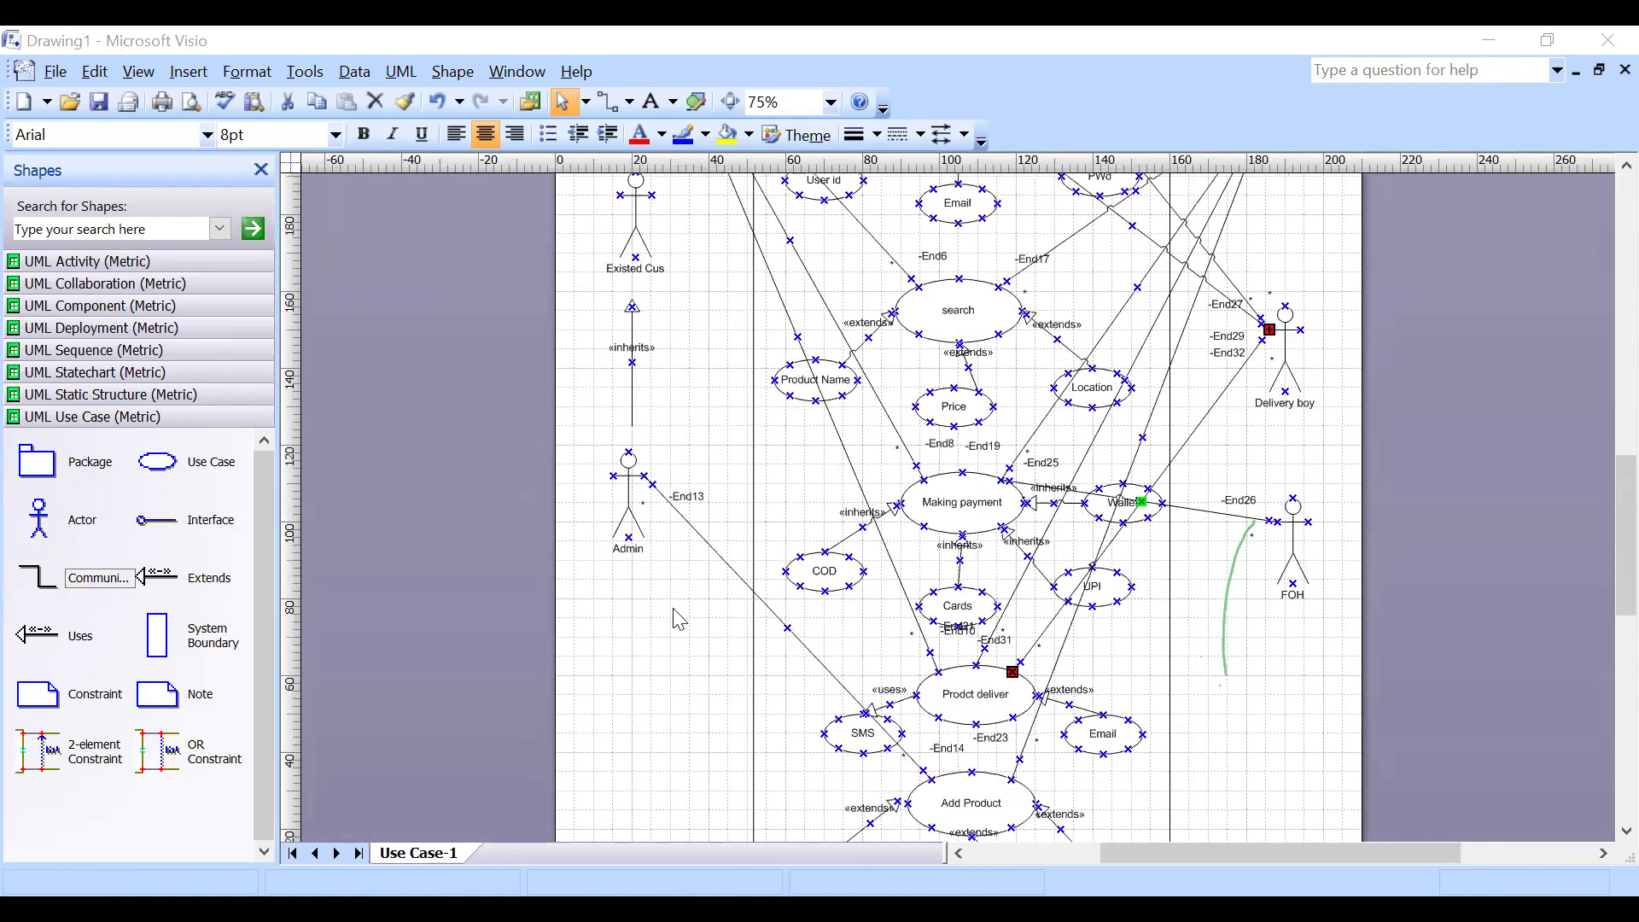
pyautogui.moveTo(44, 590)
pyautogui.mouseDown()
pyautogui.moveTo(657, 784)
pyautogui.moveTo(877, 705)
pyautogui.moveTo(986, 598)
pyautogui.moveTo(1006, 519)
pyautogui.moveTo(1036, 523)
pyautogui.moveTo(1270, 330)
pyautogui.mouseUp()
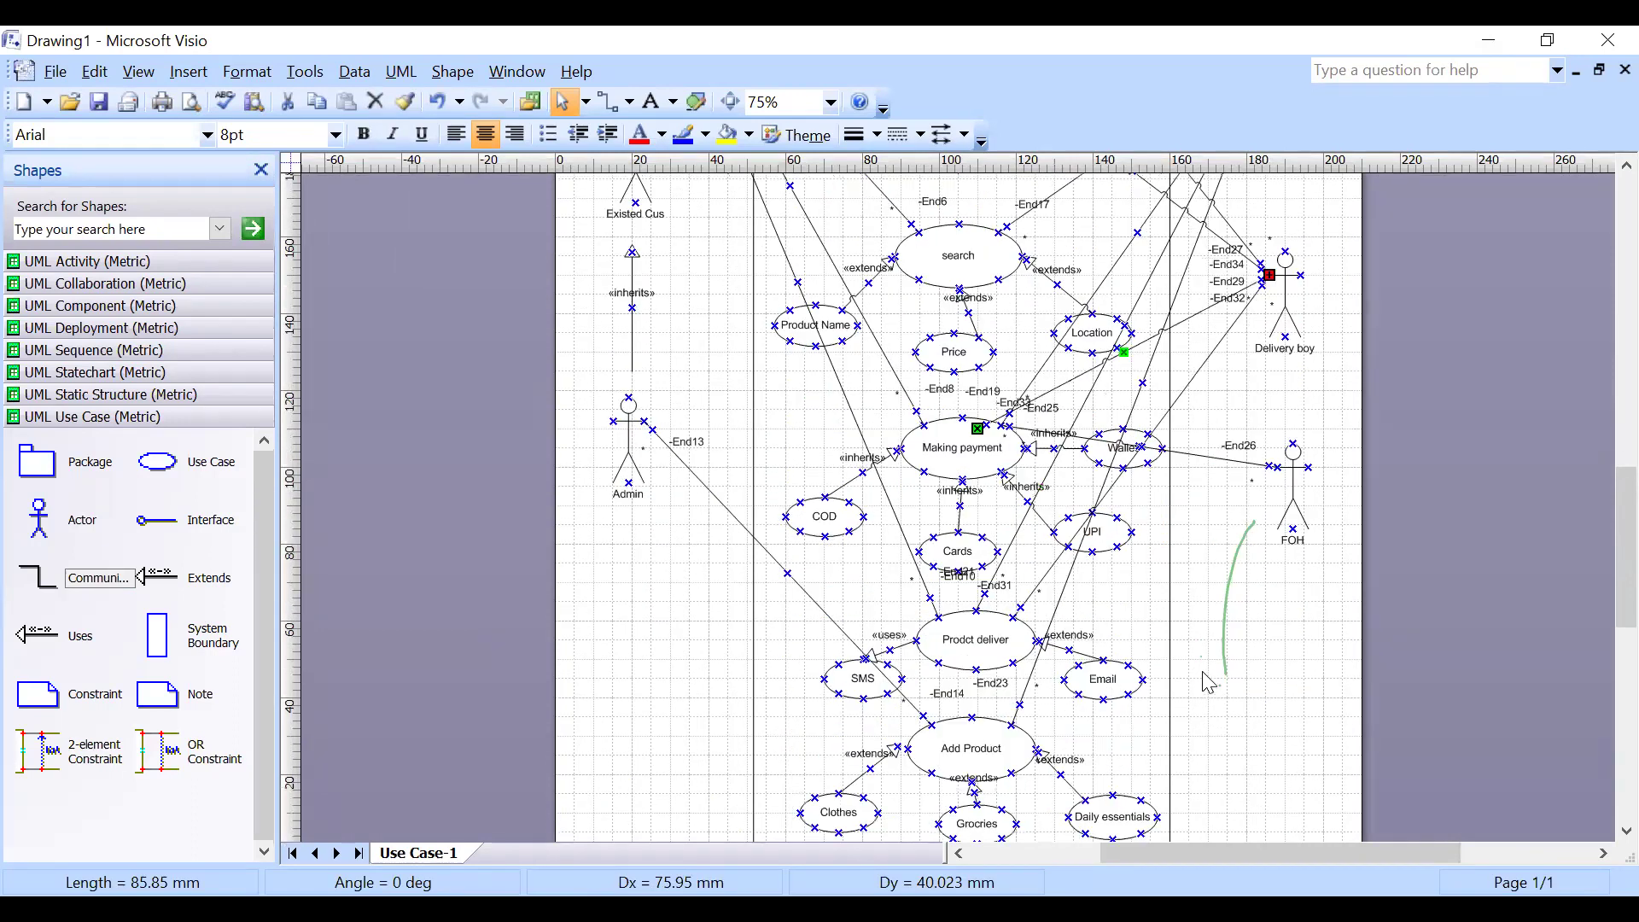
# Examine the Delivery boy actor's links alongside the COD use case and the use cases from Reg to Making payment.
pyautogui.scroll(3, 1168, 594)
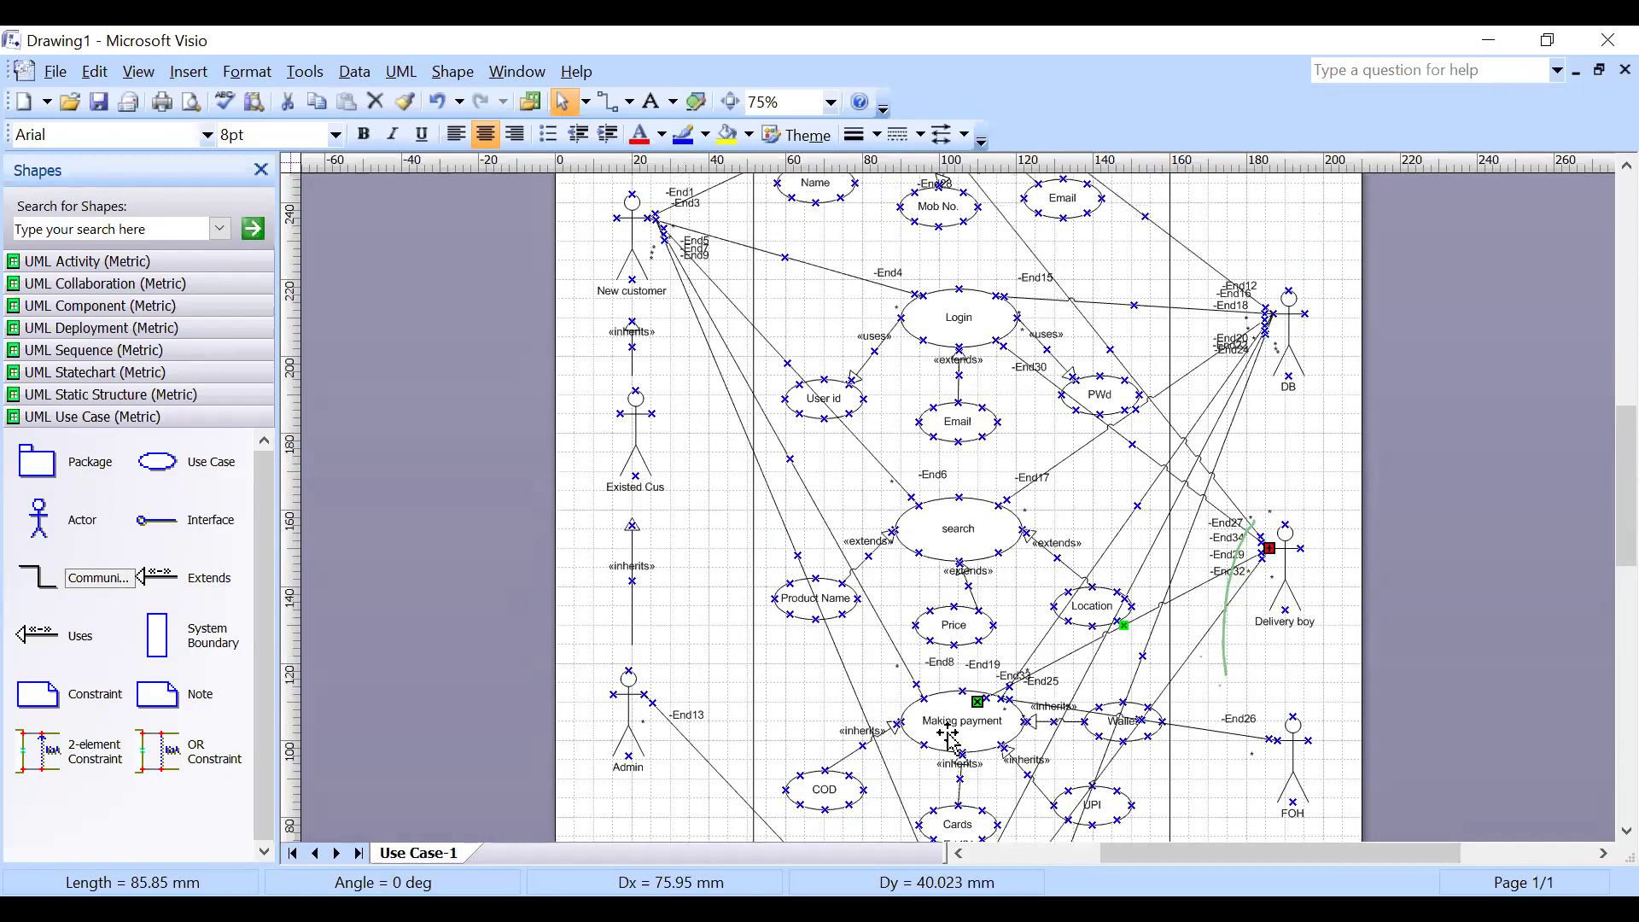
pyautogui.scroll(1, 812, 675)
pyautogui.scroll(-1, 927, 610)
pyautogui.click(815, 794)
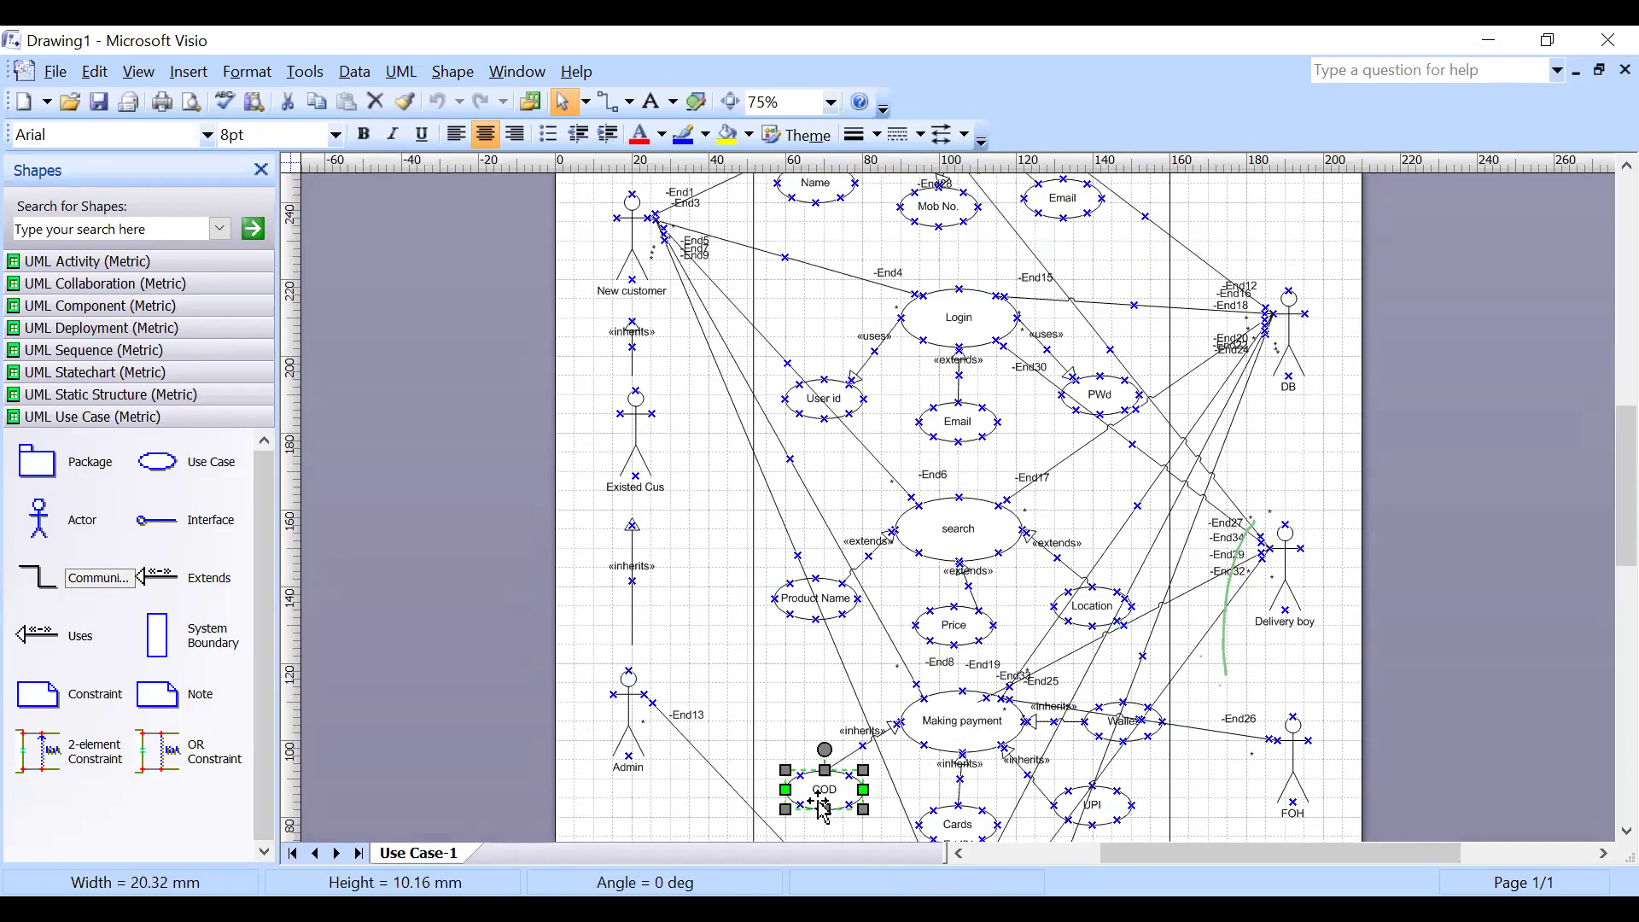
pyautogui.click(1271, 568)
pyautogui.scroll(2, 1016, 470)
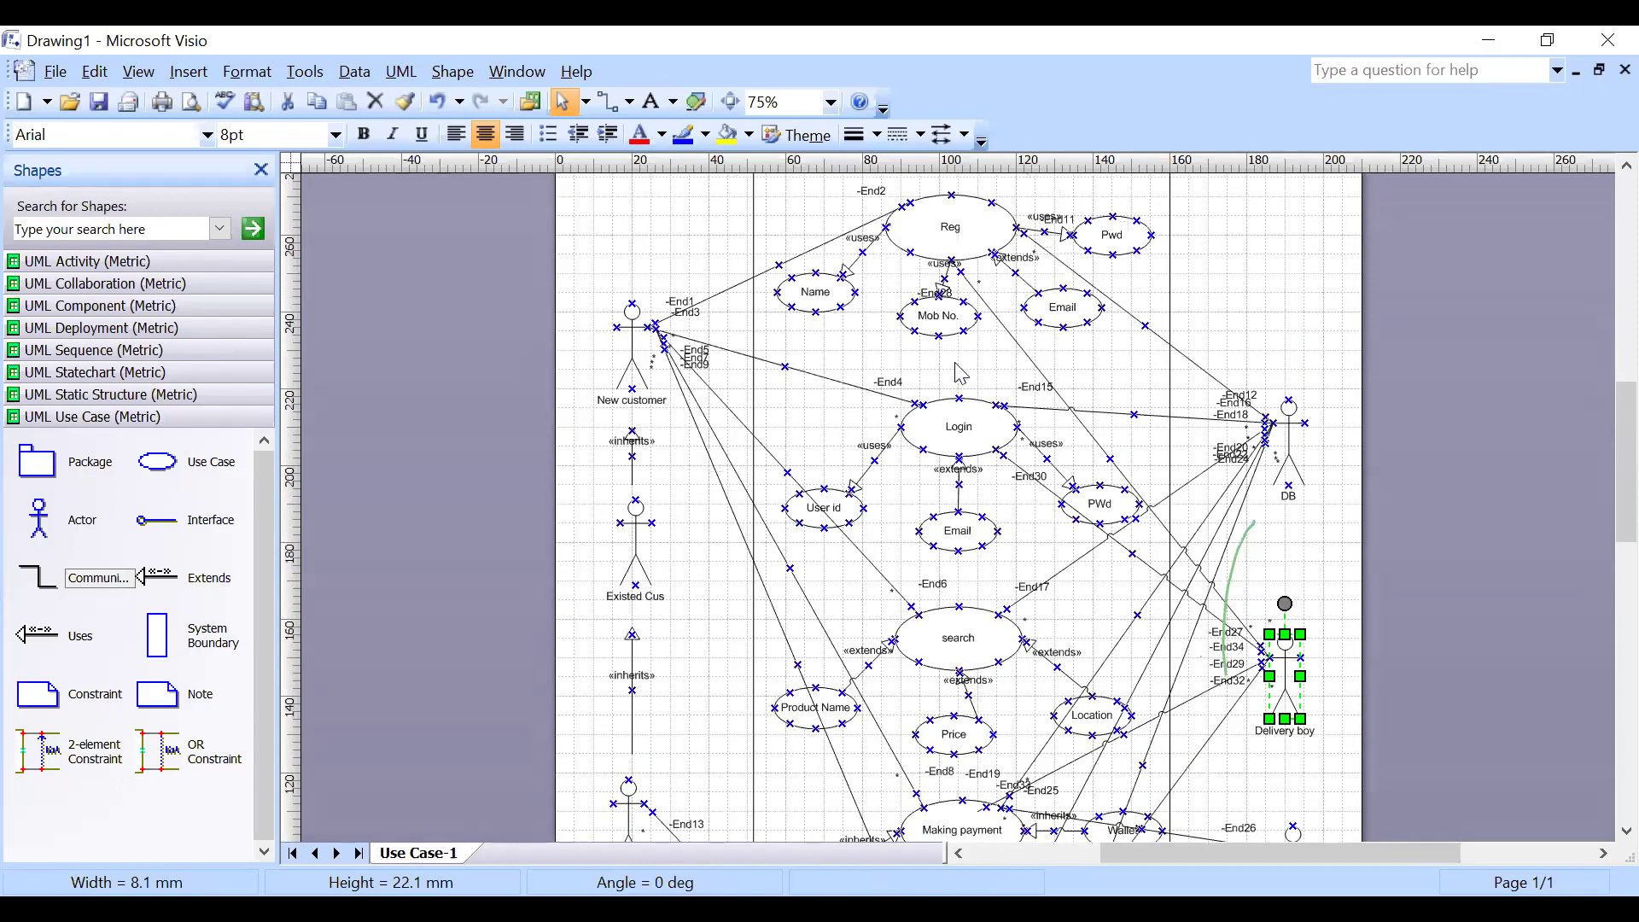
pyautogui.click(1330, 664)
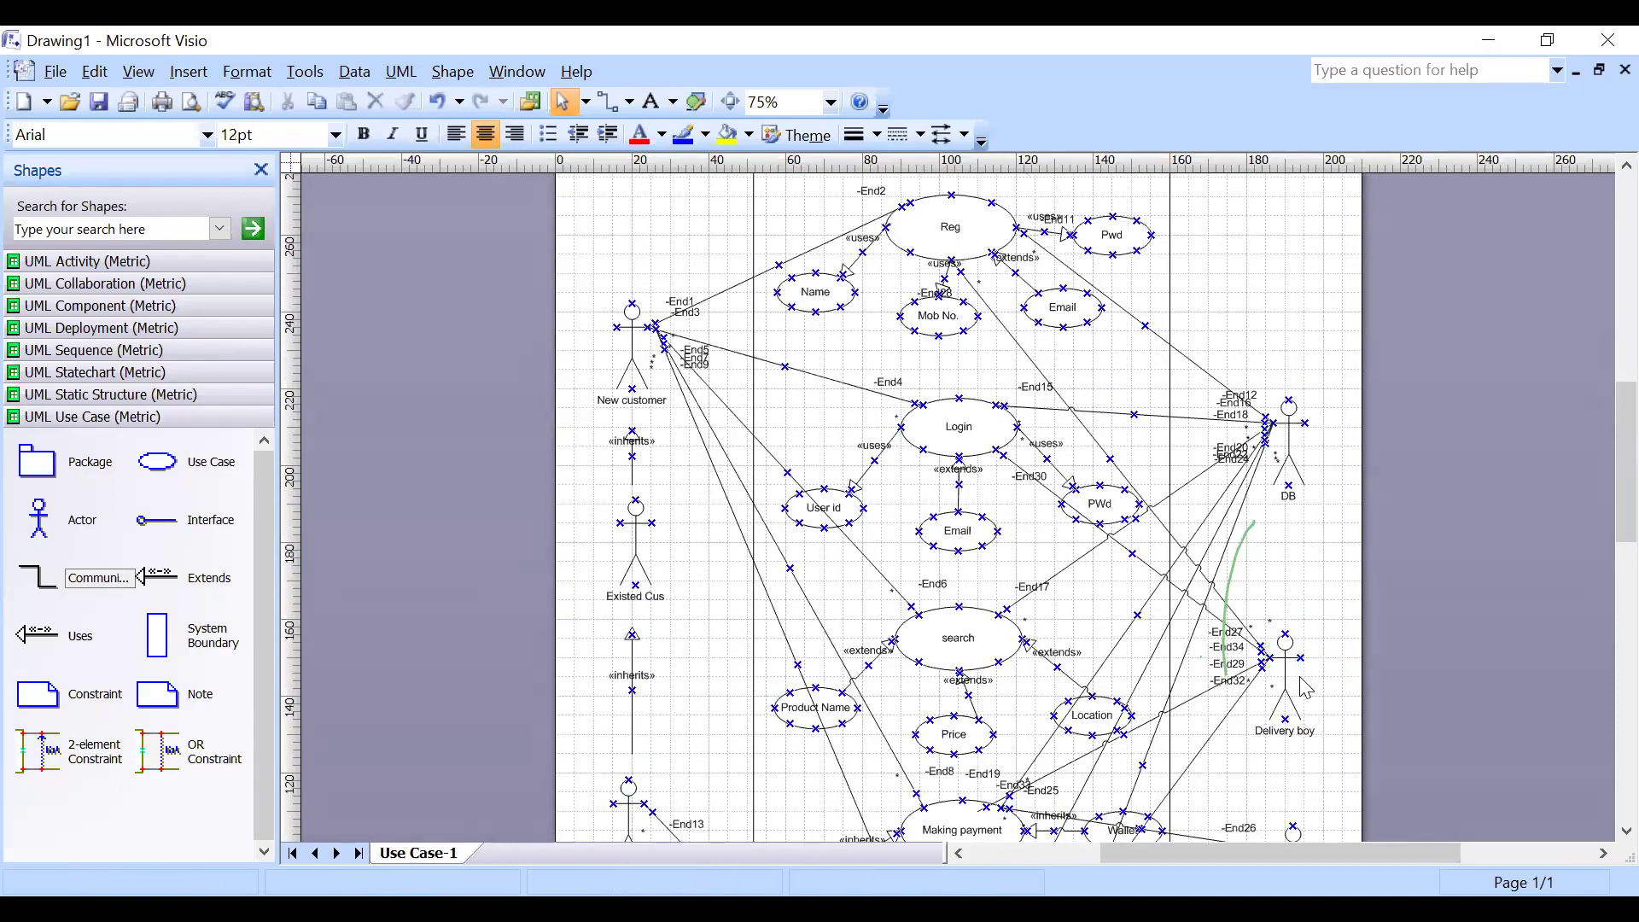
pyautogui.scroll(-4, 1302, 704)
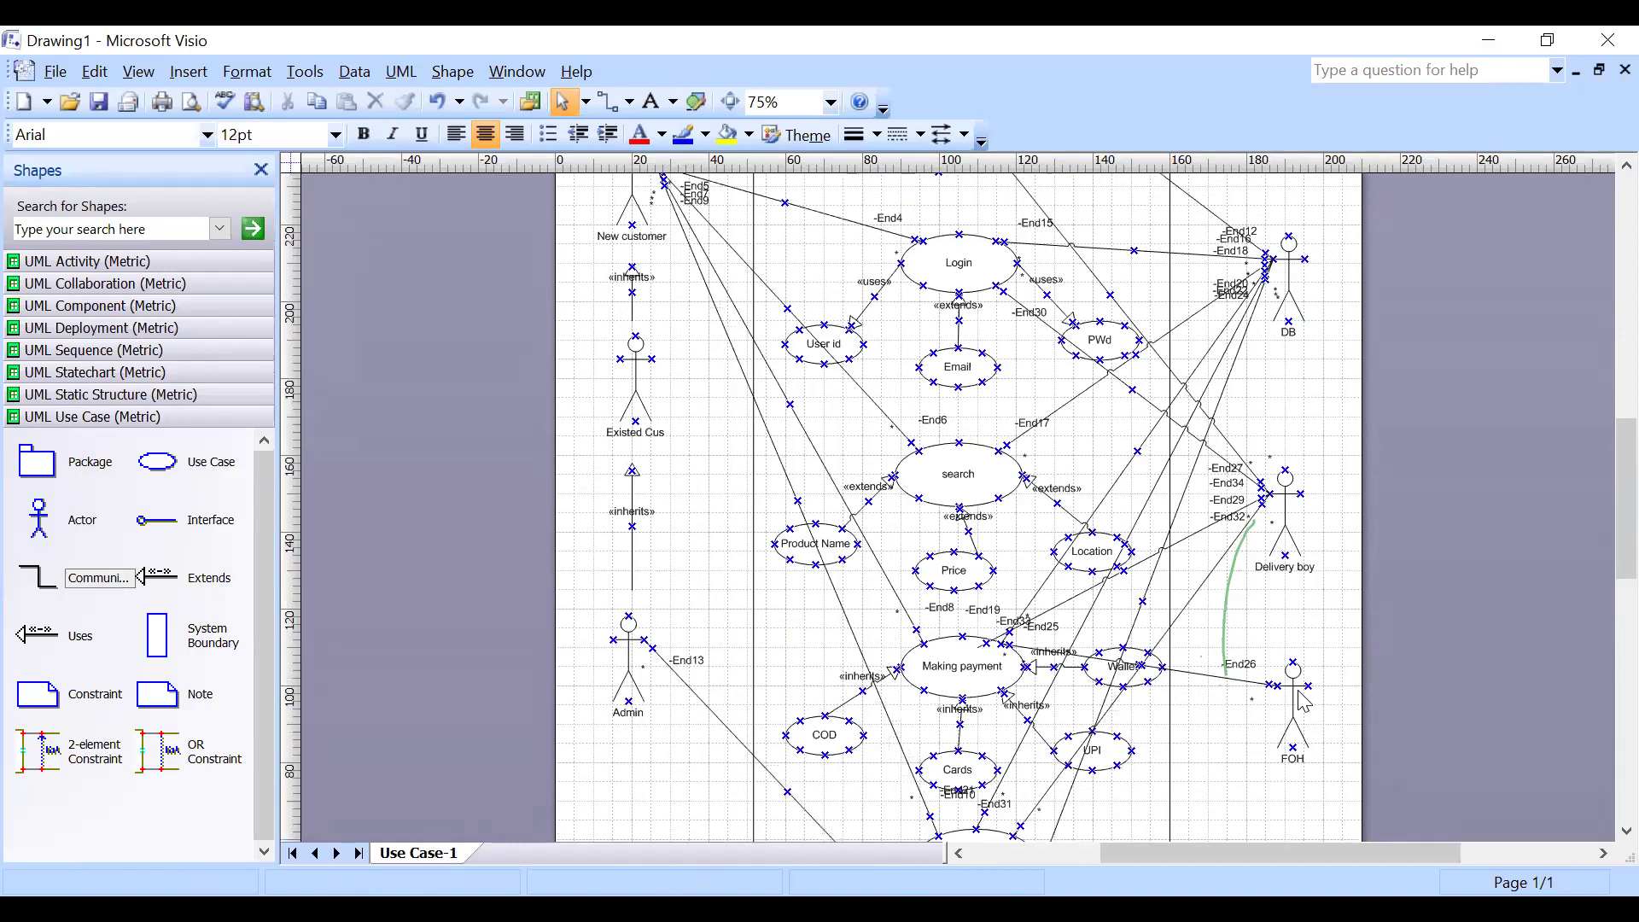
pyautogui.scroll(6, 1302, 700)
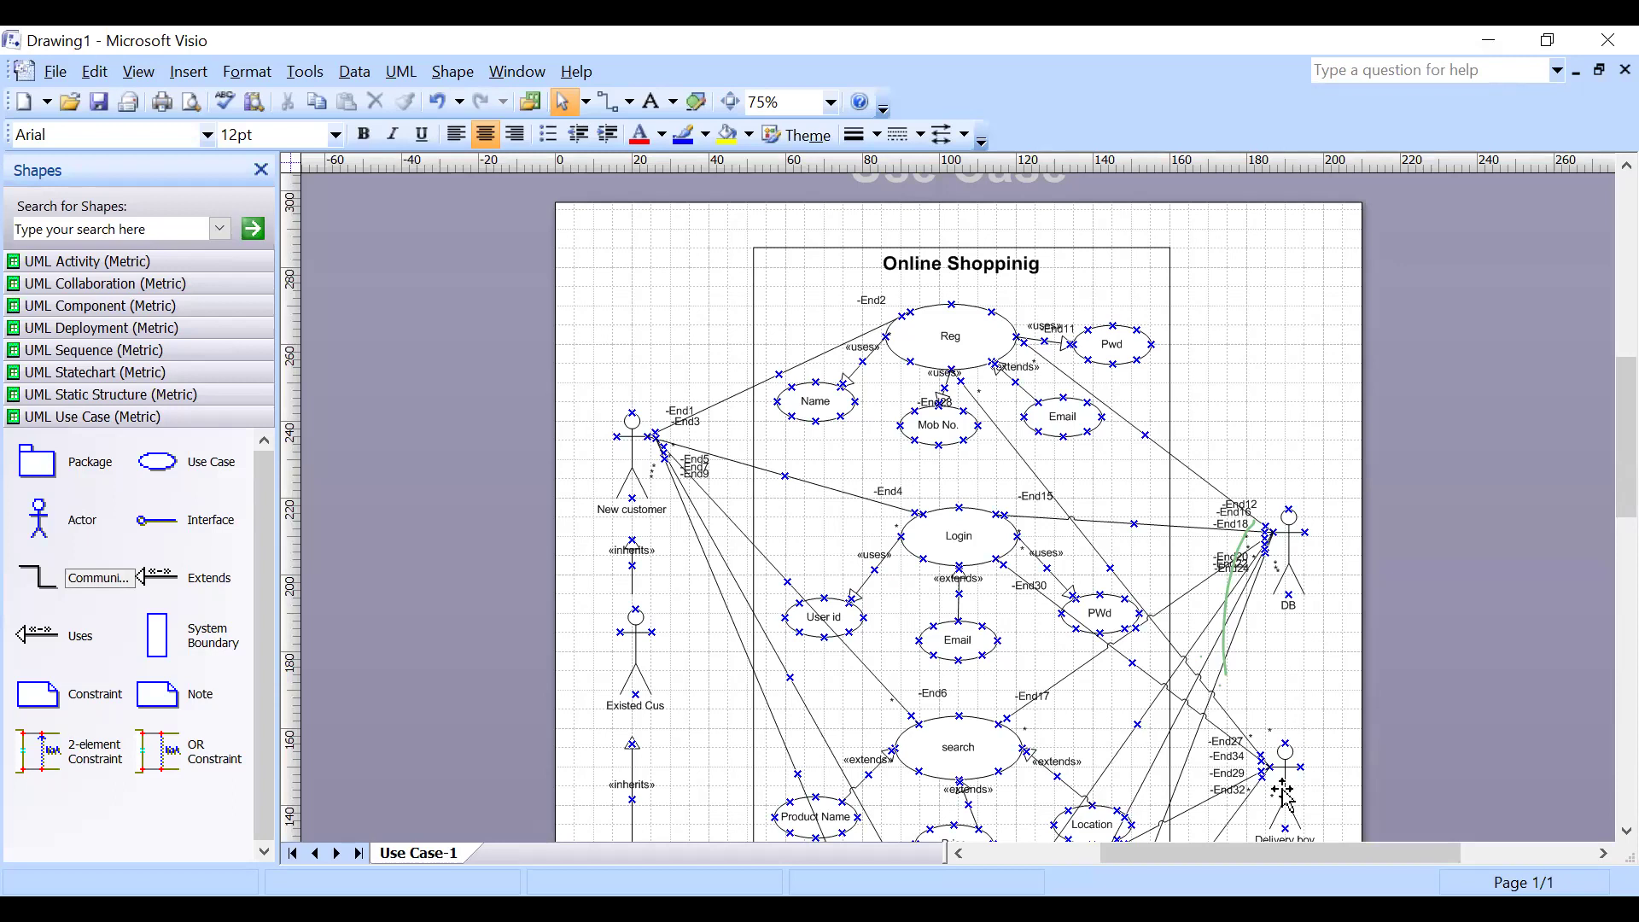
# Move the use case end of the Delivery boy's payment connector from Making payment to COD.
pyautogui.scroll(-3, 1289, 794)
pyautogui.moveTo(1178, 607); pyautogui.dragTo(863, 735)
pyautogui.scroll(-1, 1110, 649)
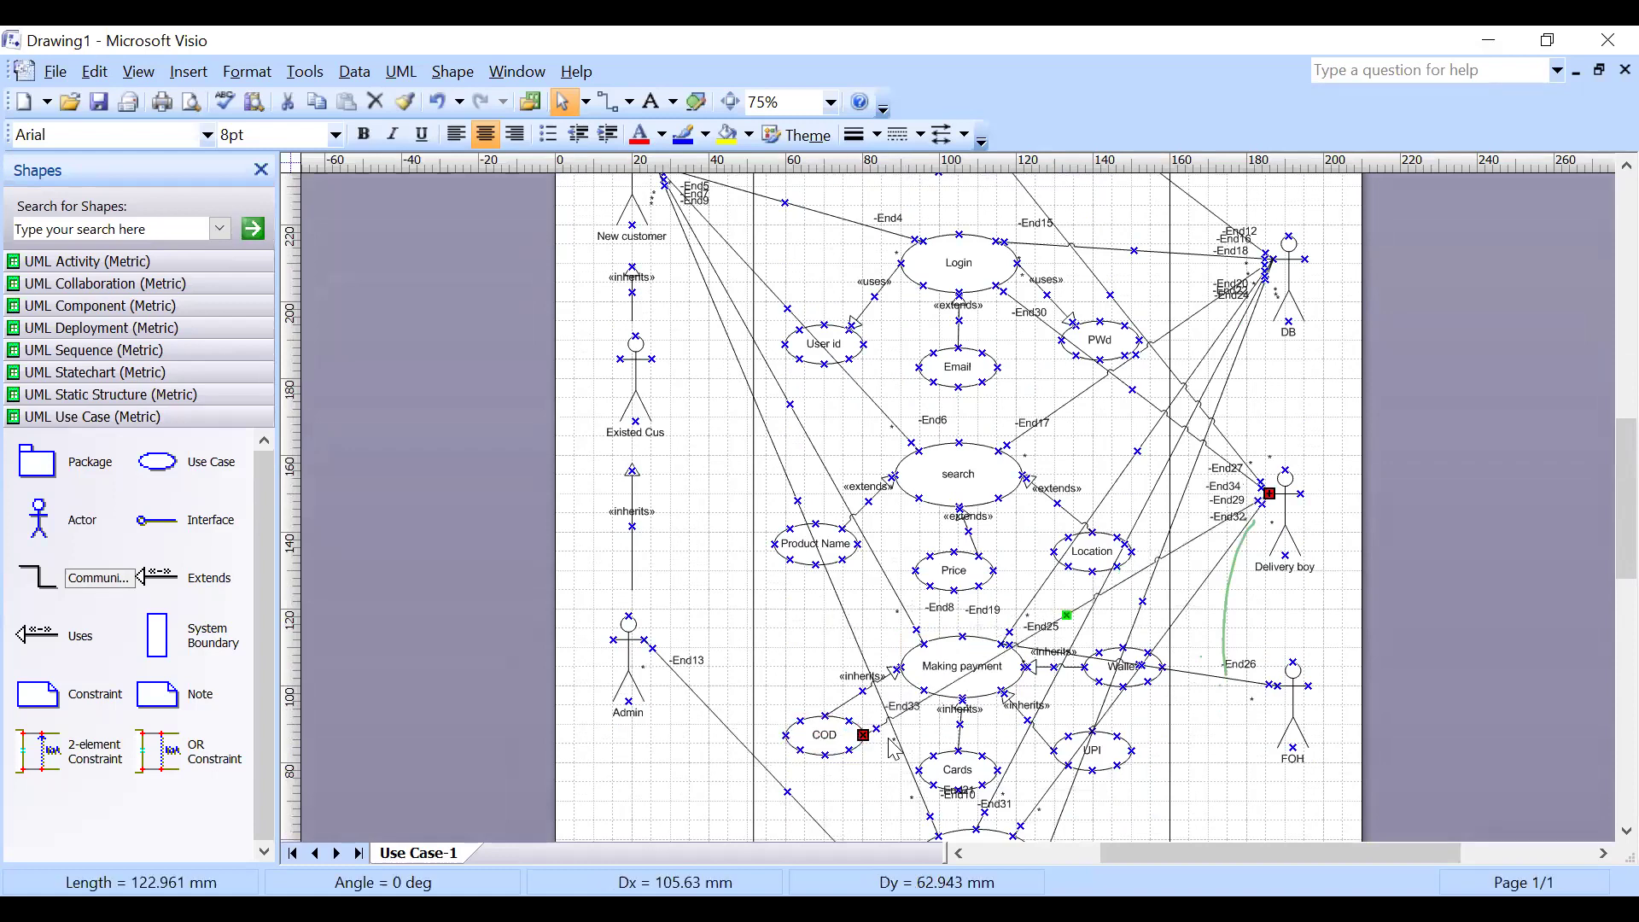
pyautogui.click(1344, 728)
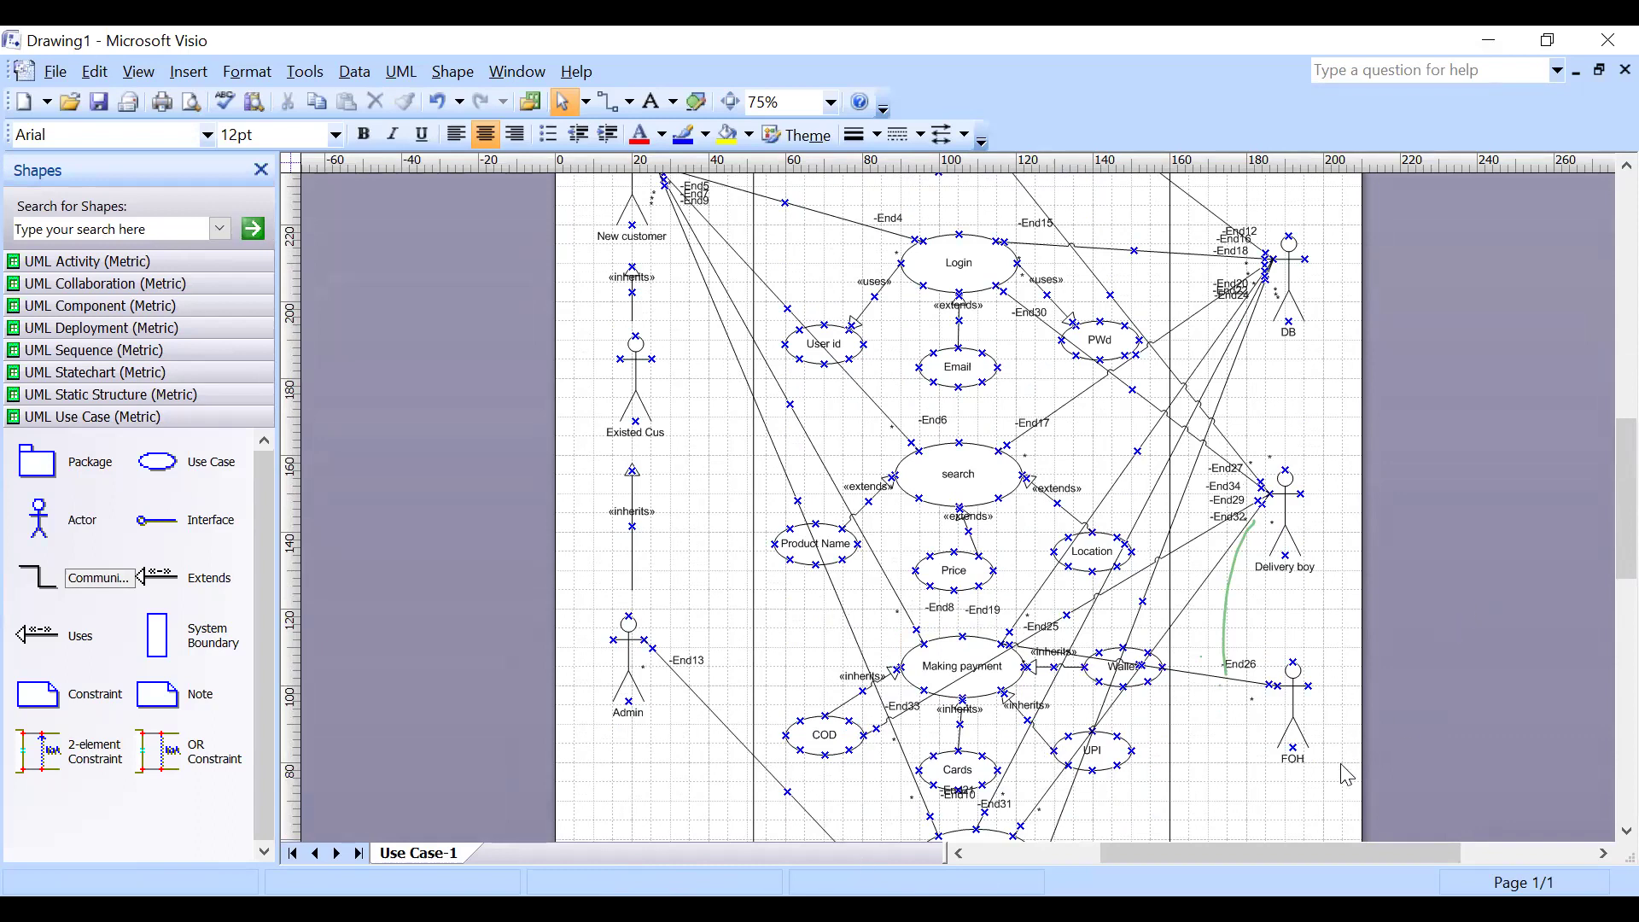
# Examine how the Making payment use case and its COD, Cards and UPI options relate to the Delivery boy actor.
pyautogui.click(976, 665)
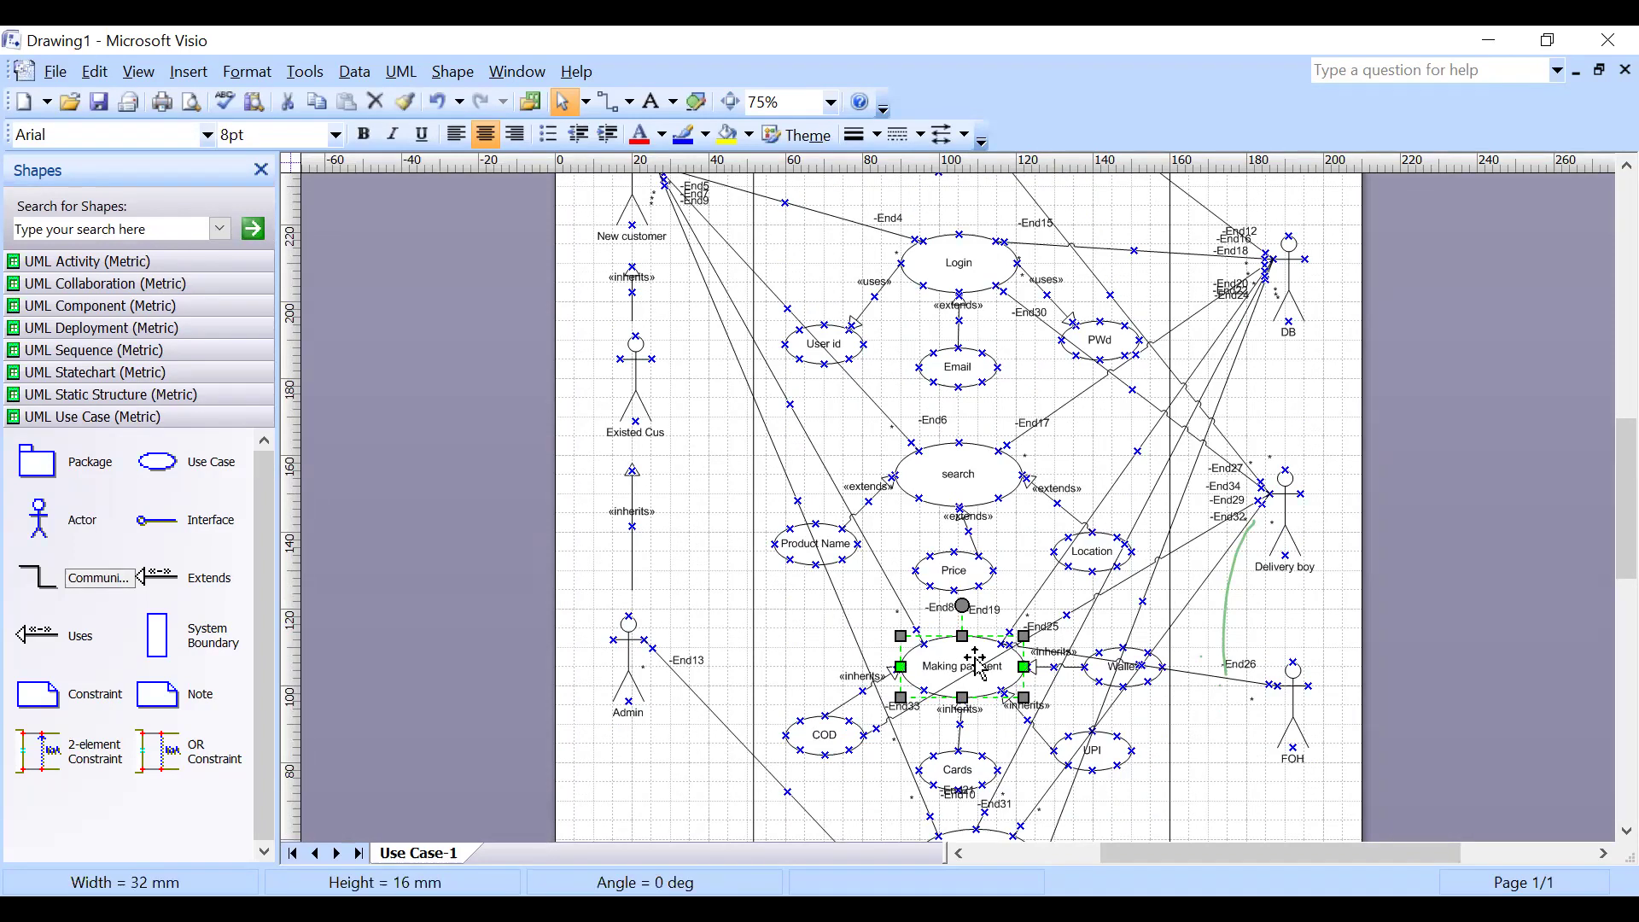
pyautogui.click(1316, 809)
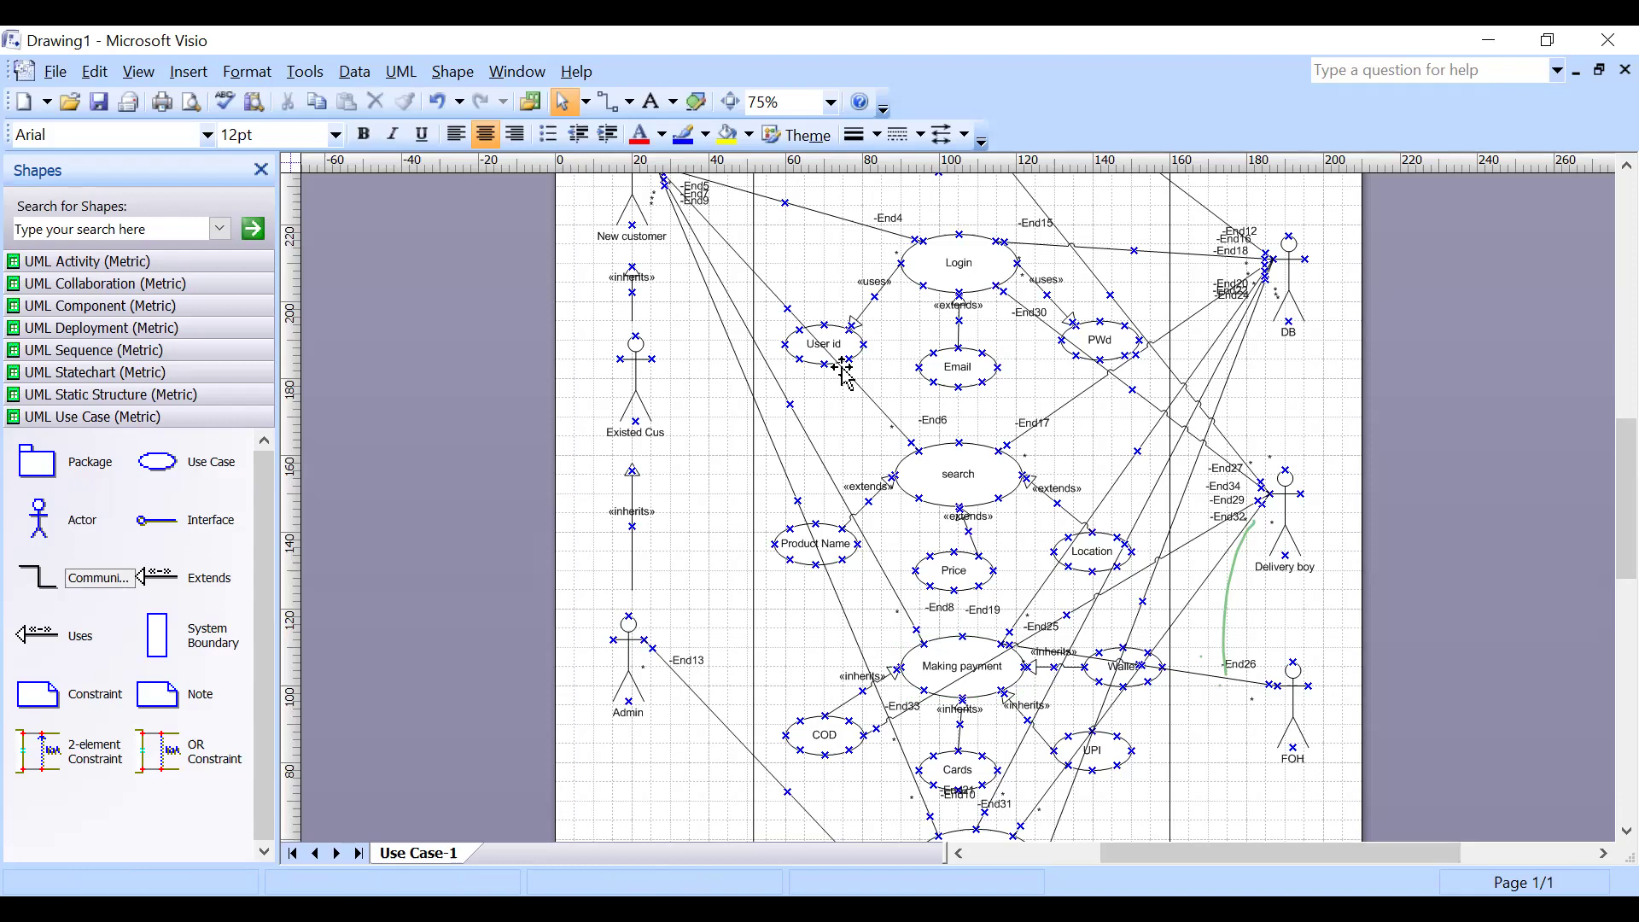
pyautogui.scroll(-3, 888, 504)
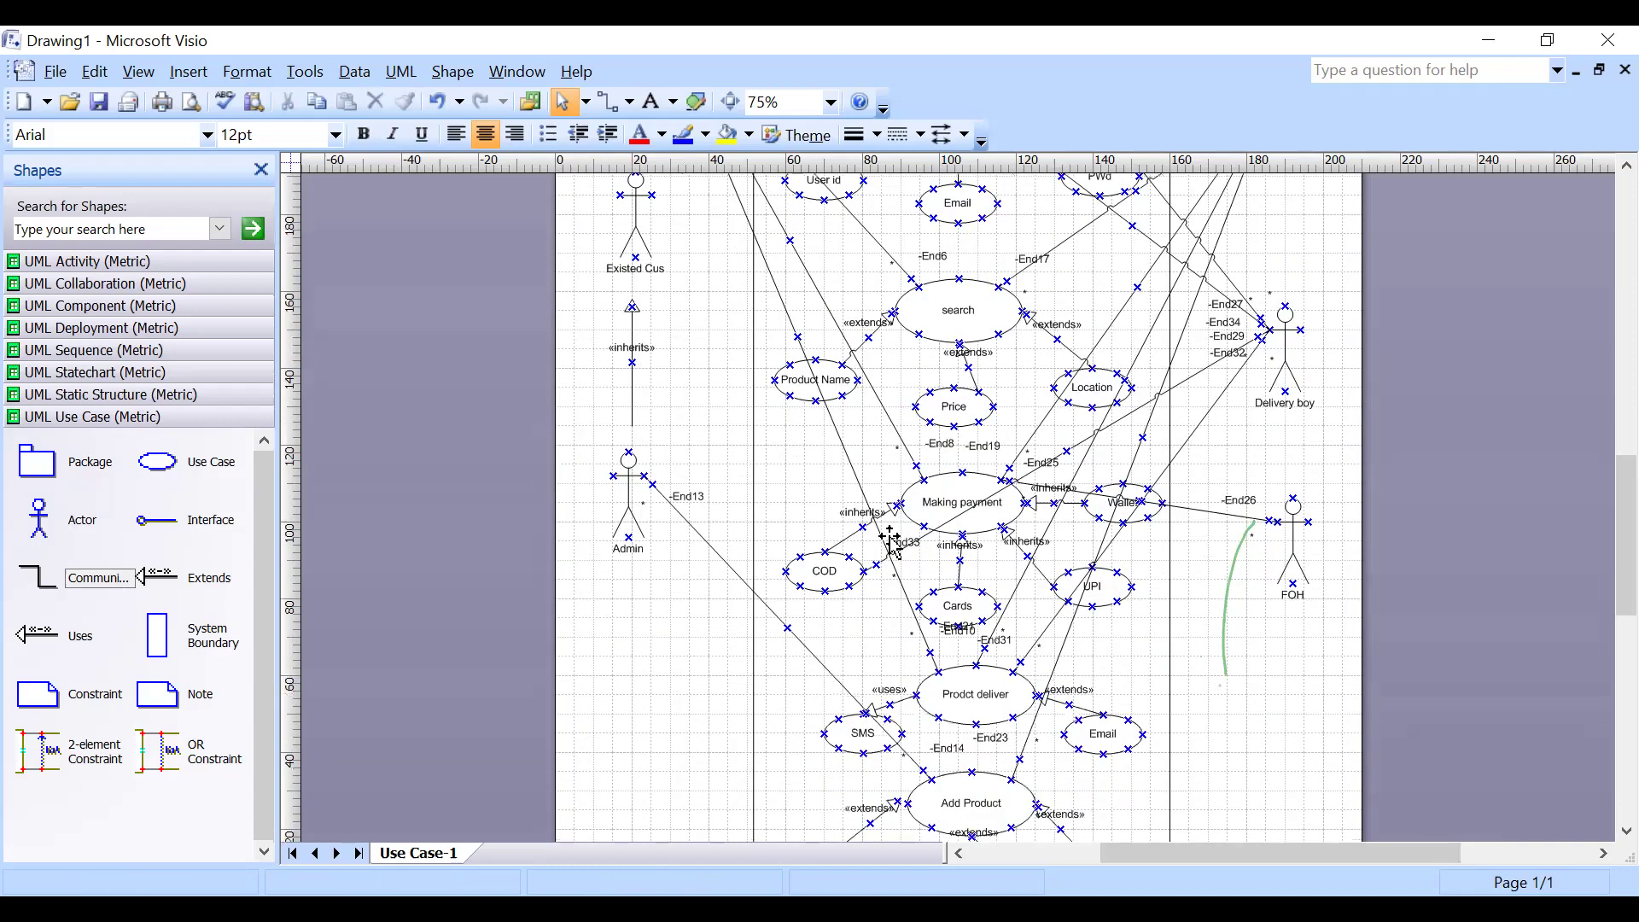
pyautogui.click(835, 580)
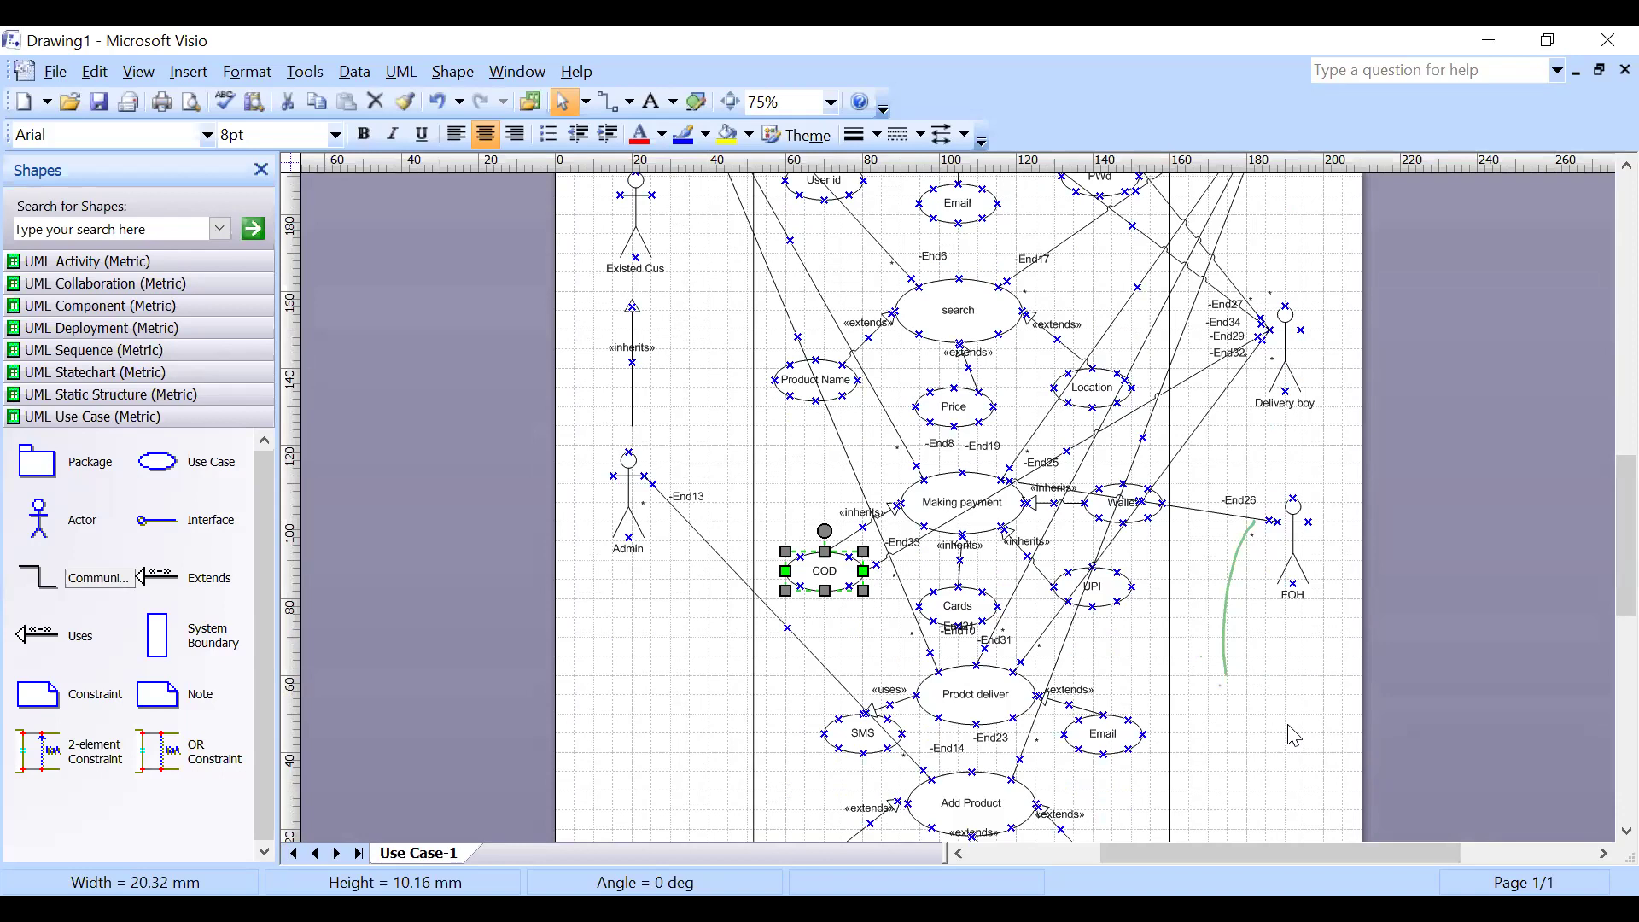
pyautogui.scroll(1, 1294, 736)
pyautogui.click(1159, 651)
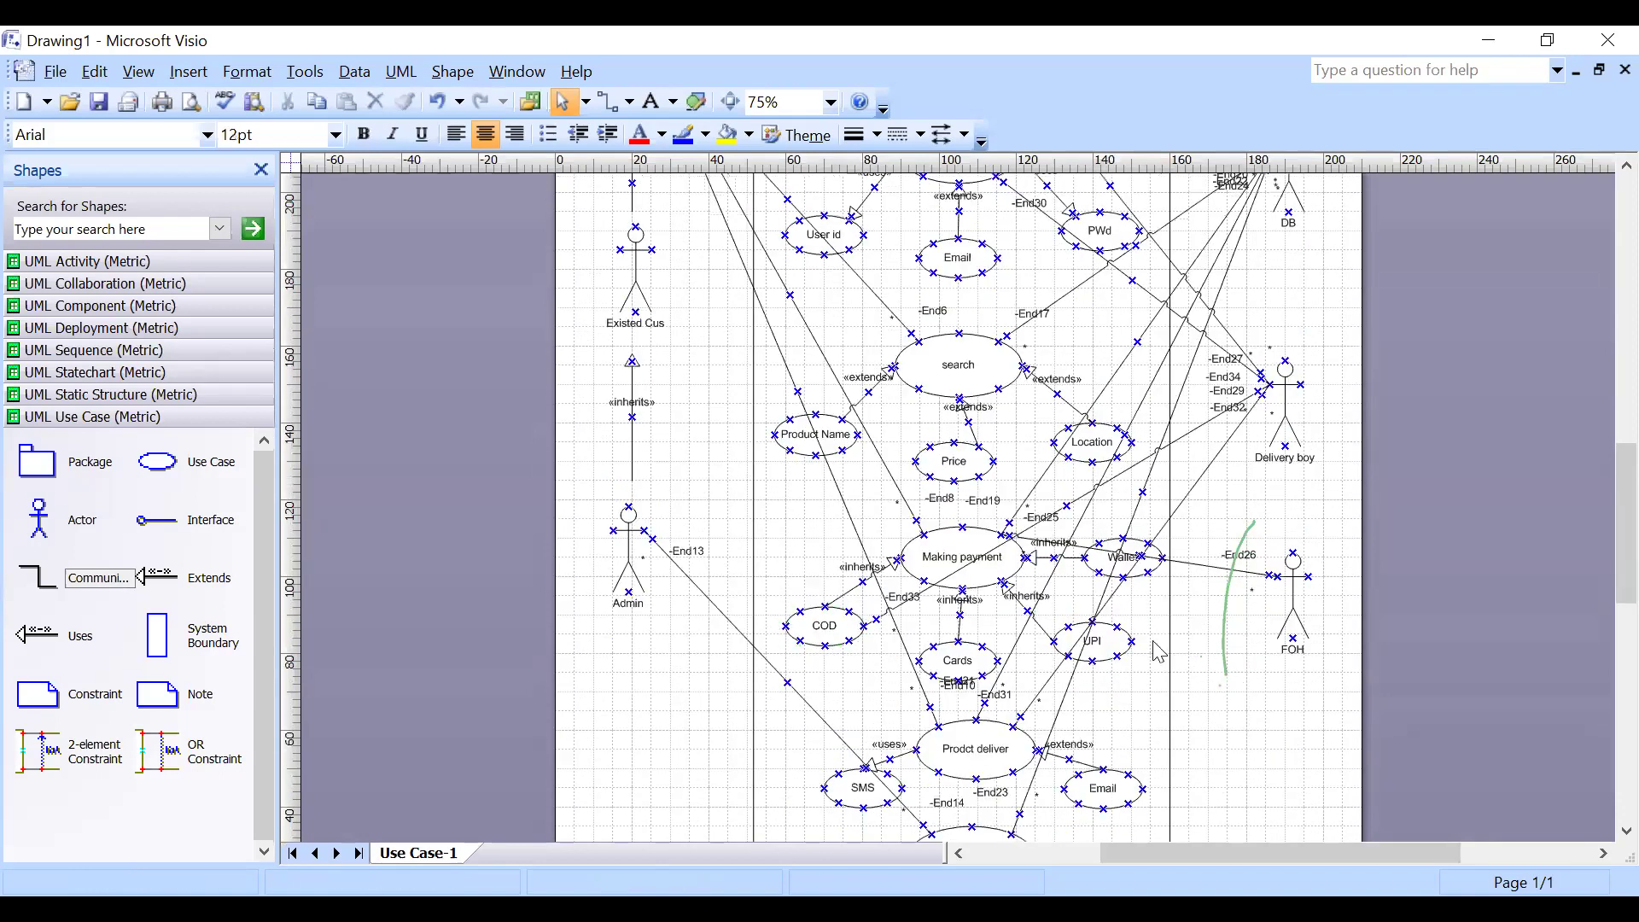
pyautogui.click(1127, 468)
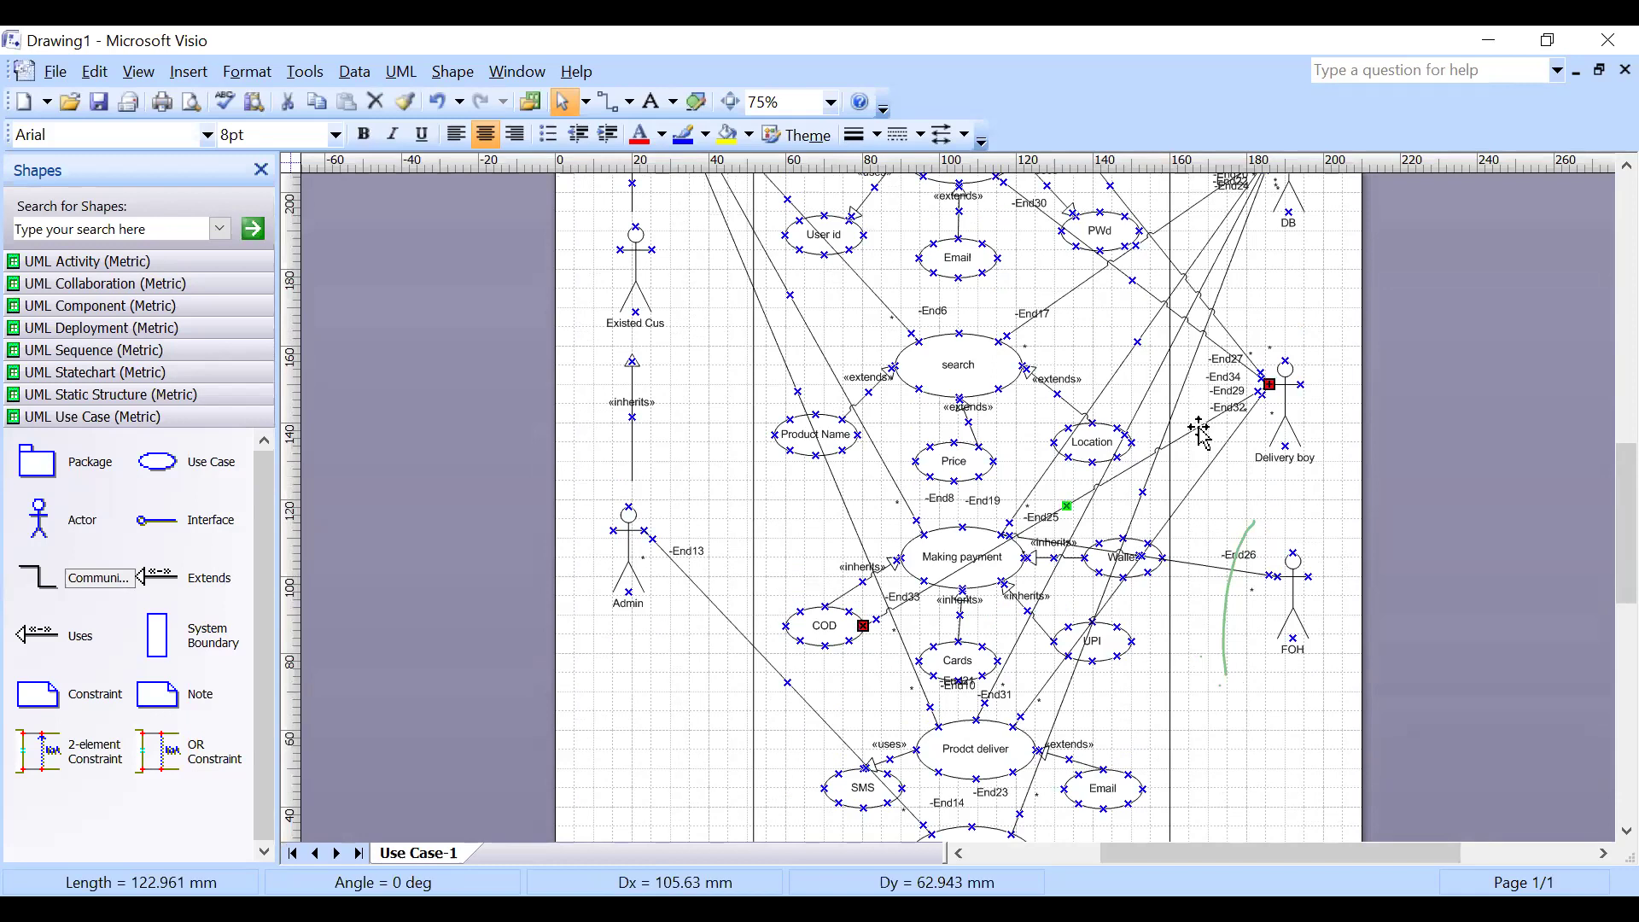
pyautogui.click(1356, 550)
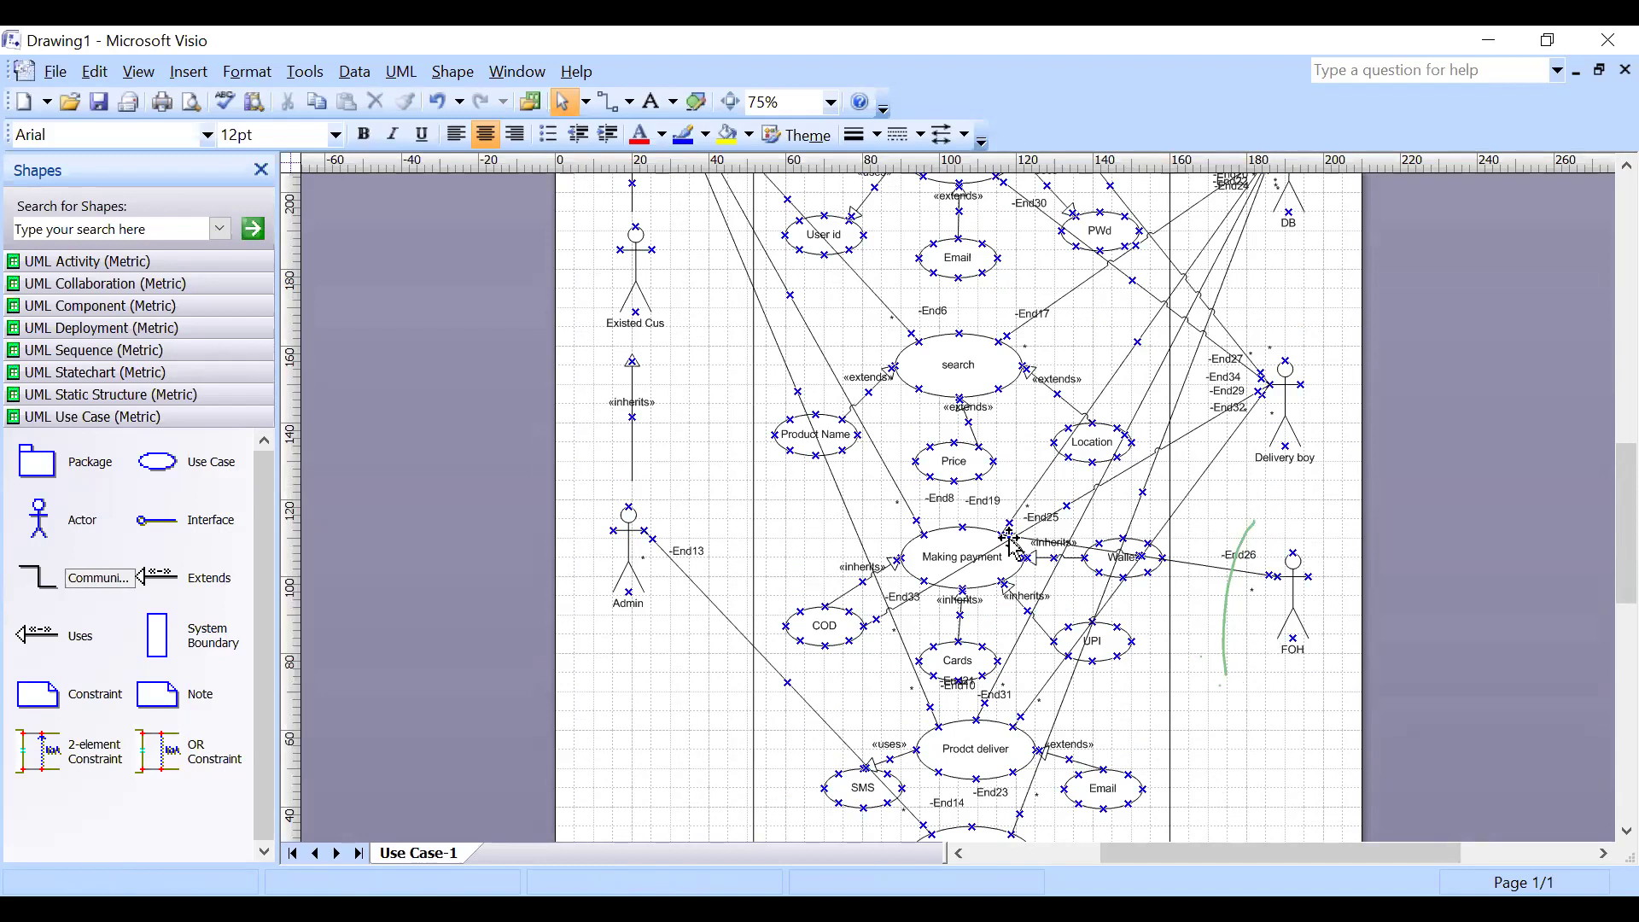
pyautogui.click(924, 590)
pyautogui.click(1267, 523)
pyautogui.click(954, 625)
pyautogui.click(1258, 666)
pyautogui.click(845, 636)
pyautogui.click(939, 574)
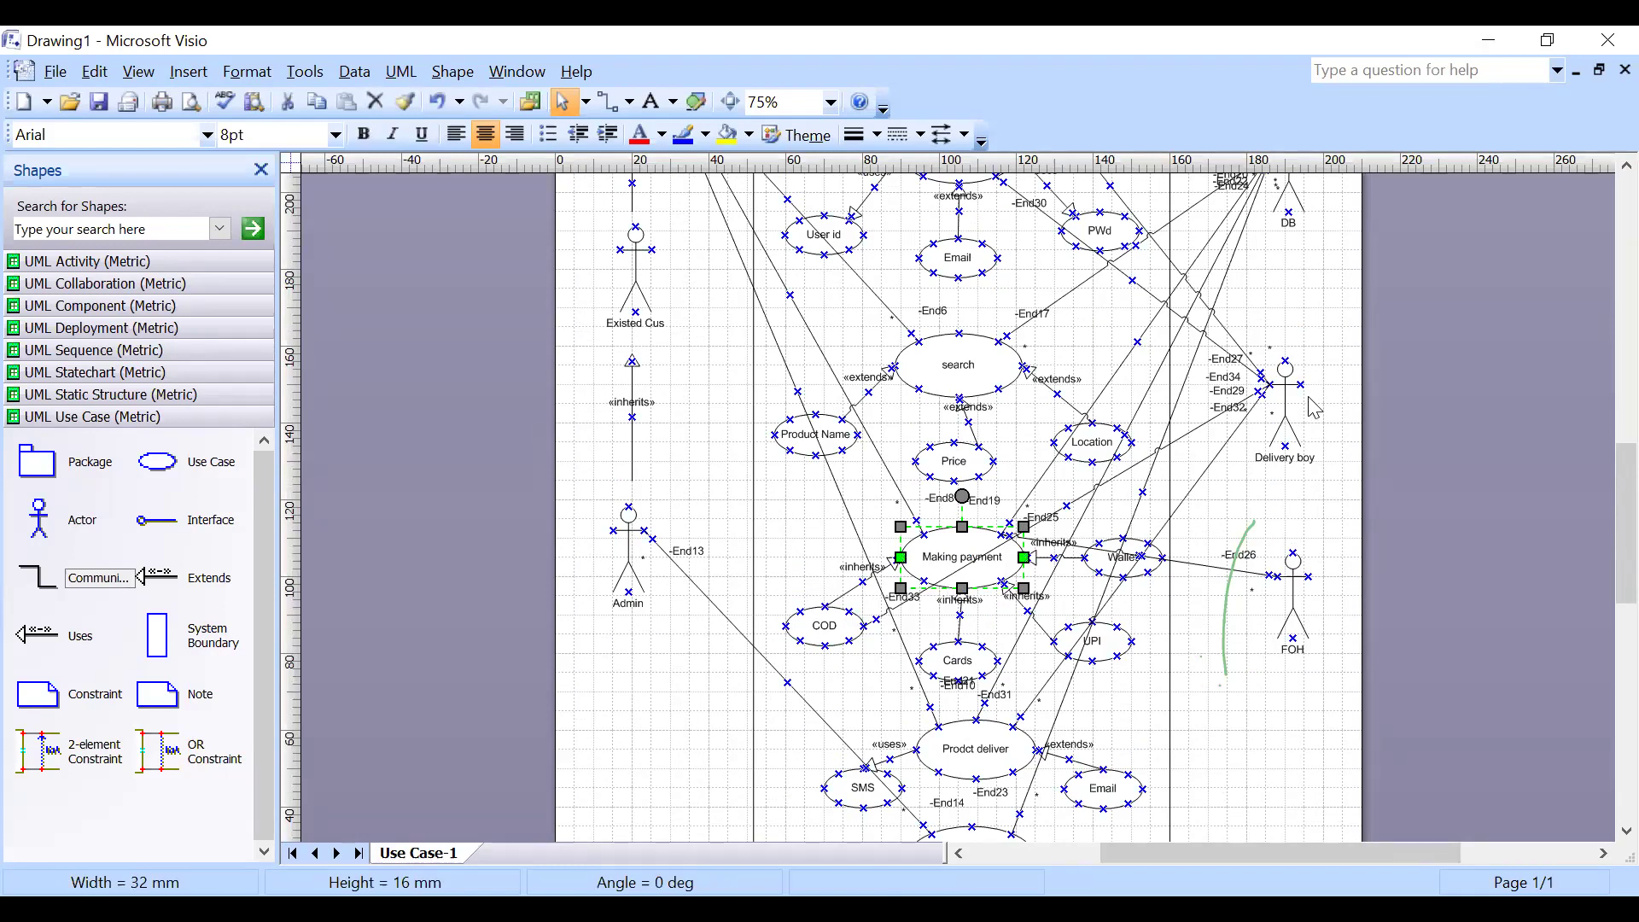
pyautogui.click(1276, 416)
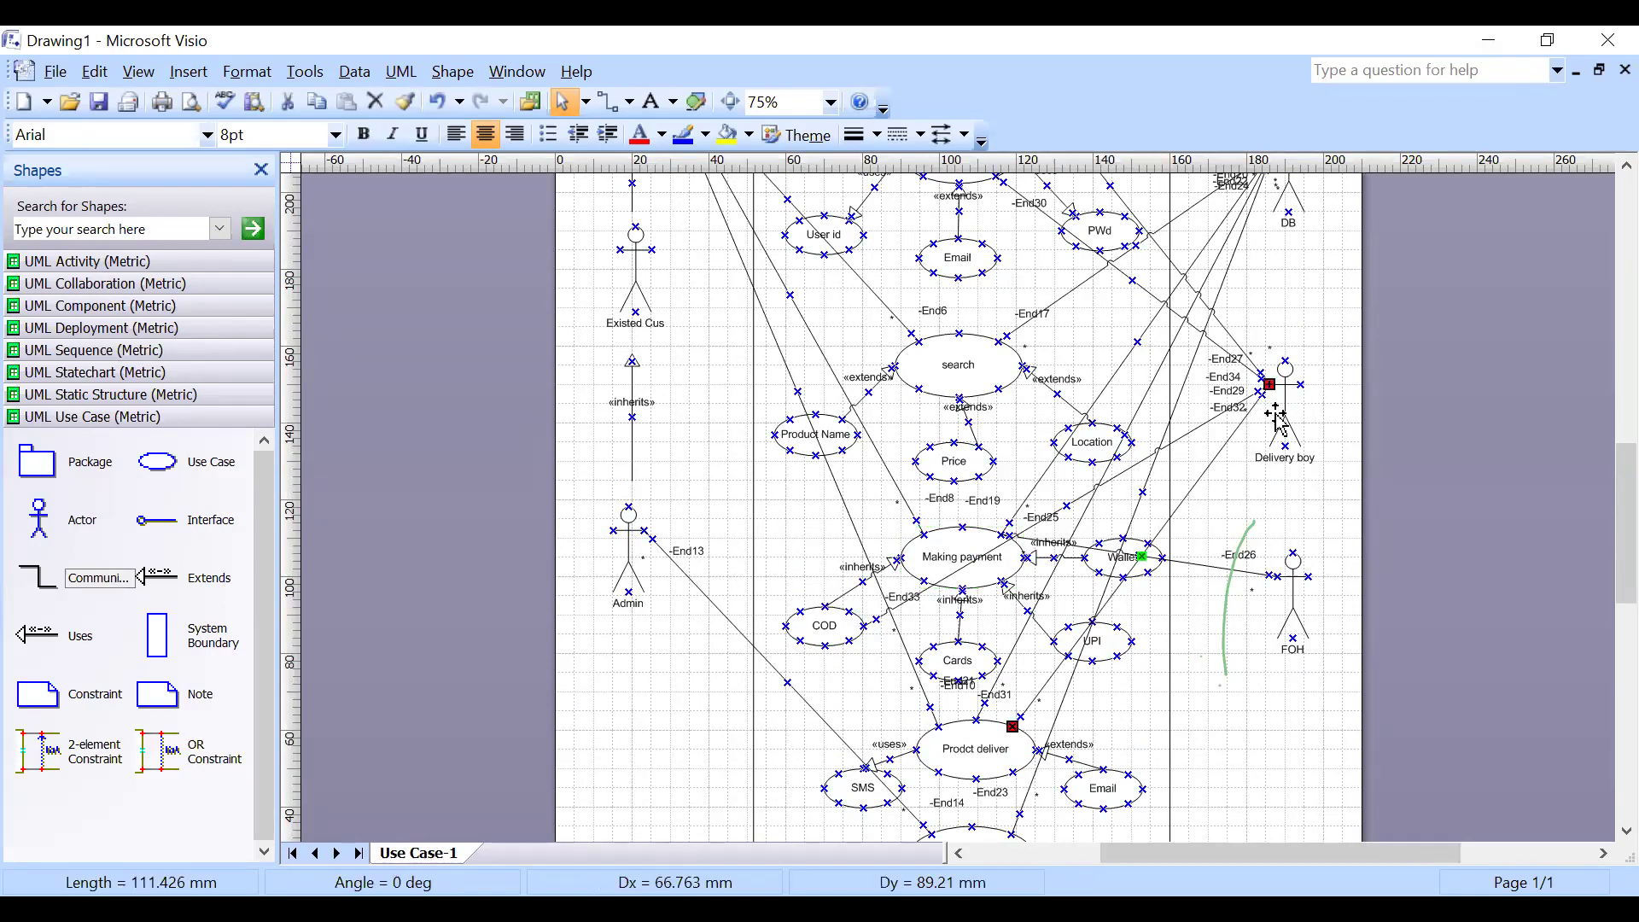
pyautogui.click(1278, 418)
pyautogui.click(987, 581)
pyautogui.click(986, 580)
pyautogui.click(1340, 726)
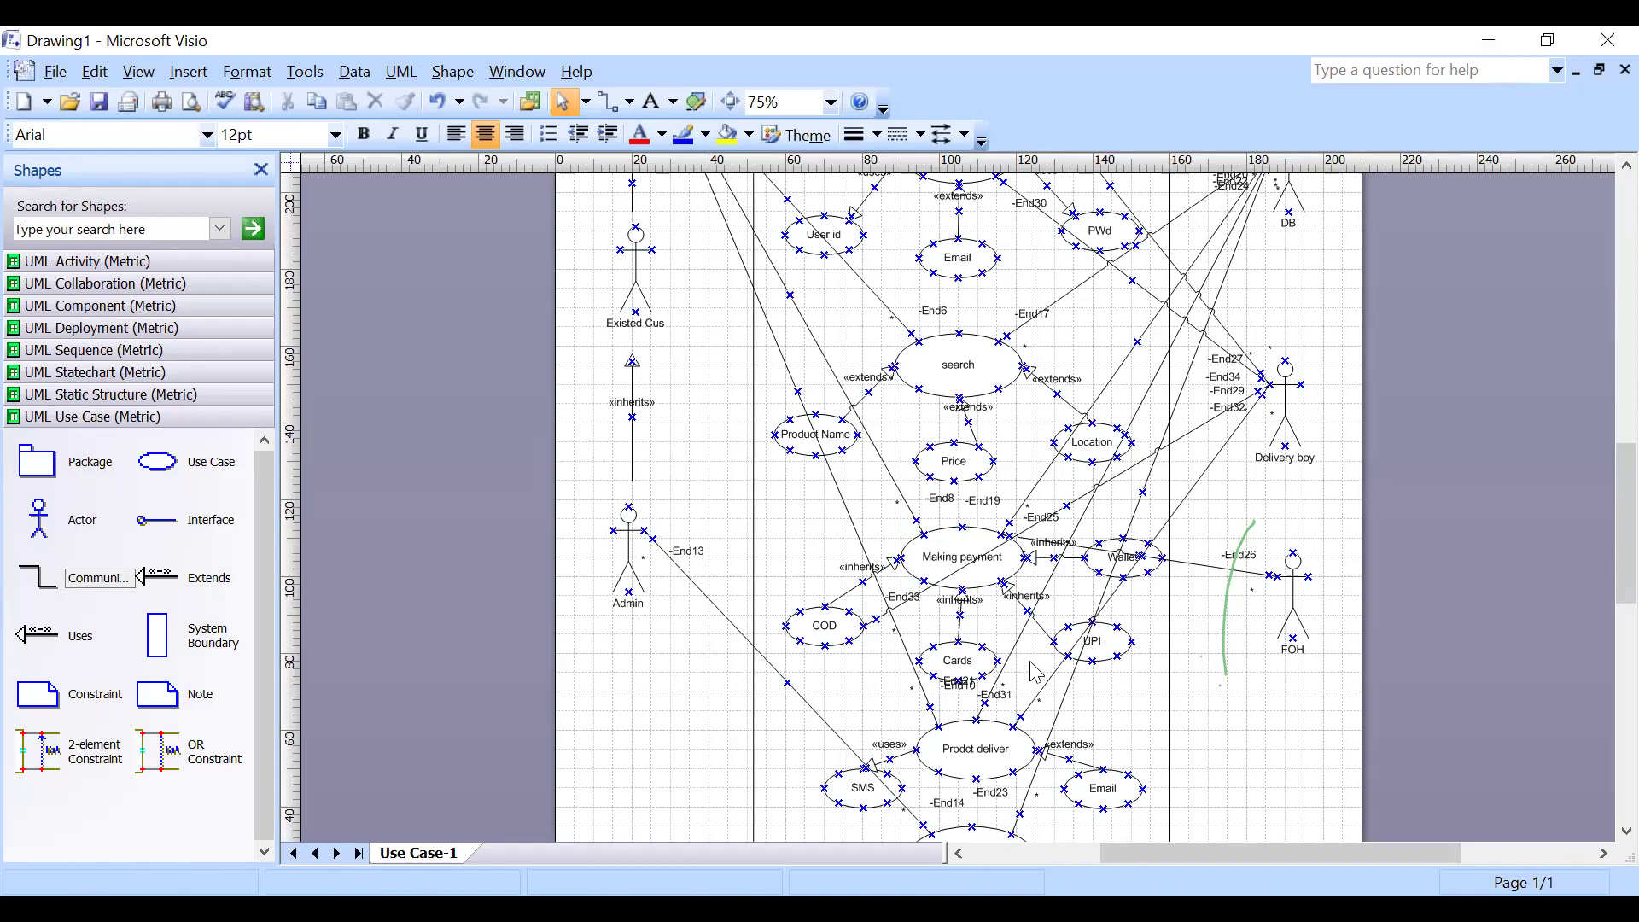
pyautogui.click(1116, 642)
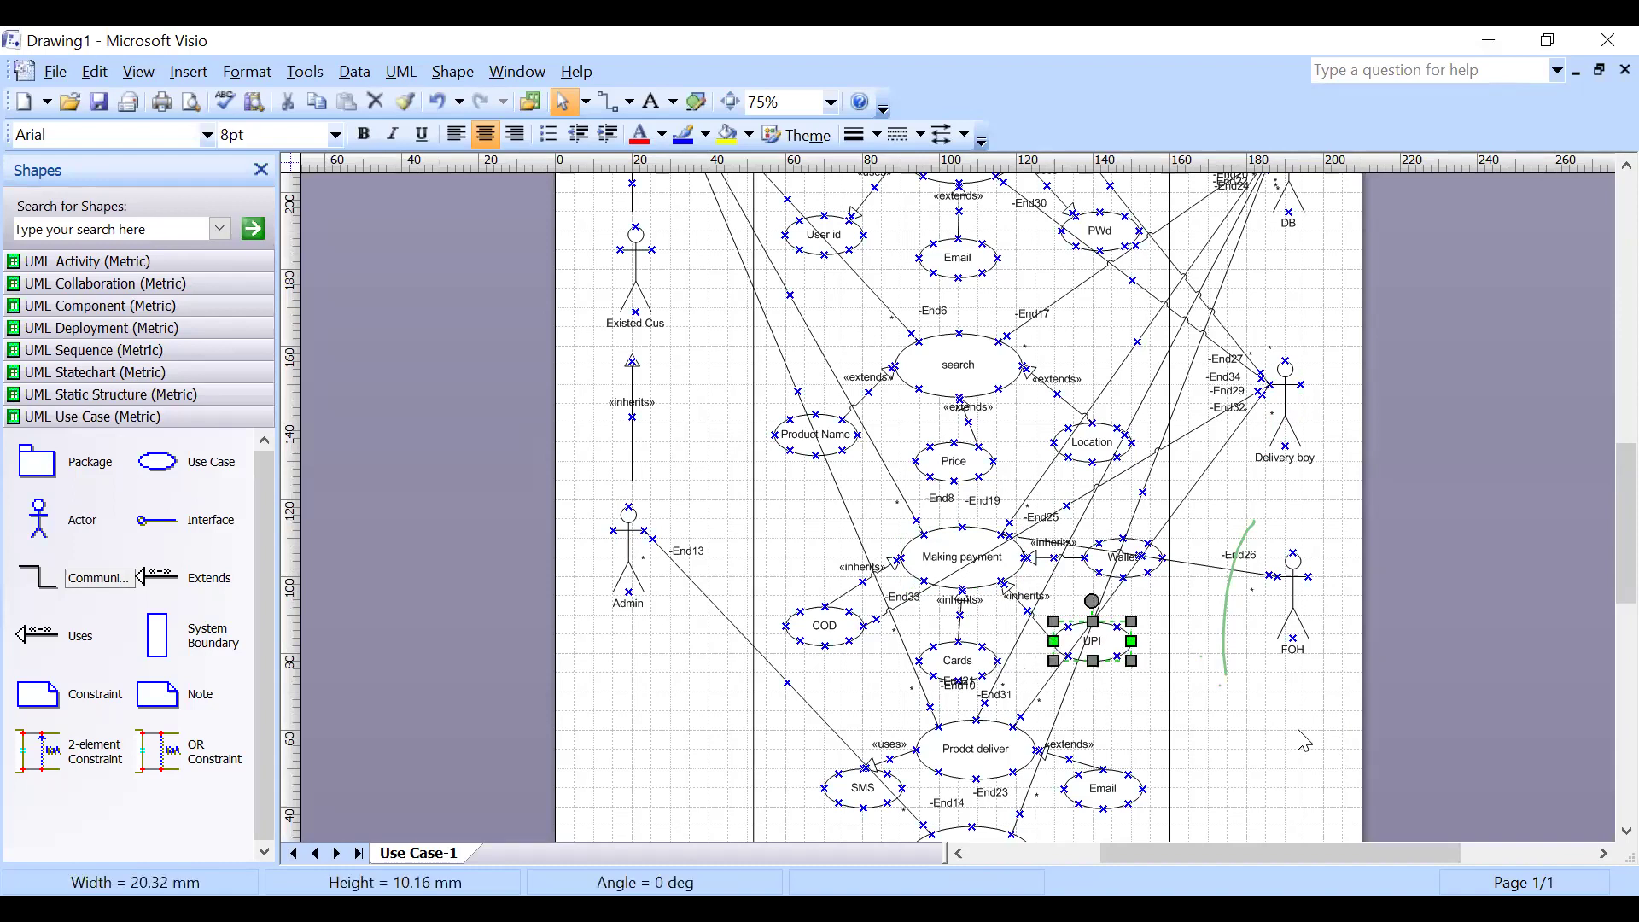
pyautogui.click(989, 659)
pyautogui.click(1342, 760)
pyautogui.click(842, 618)
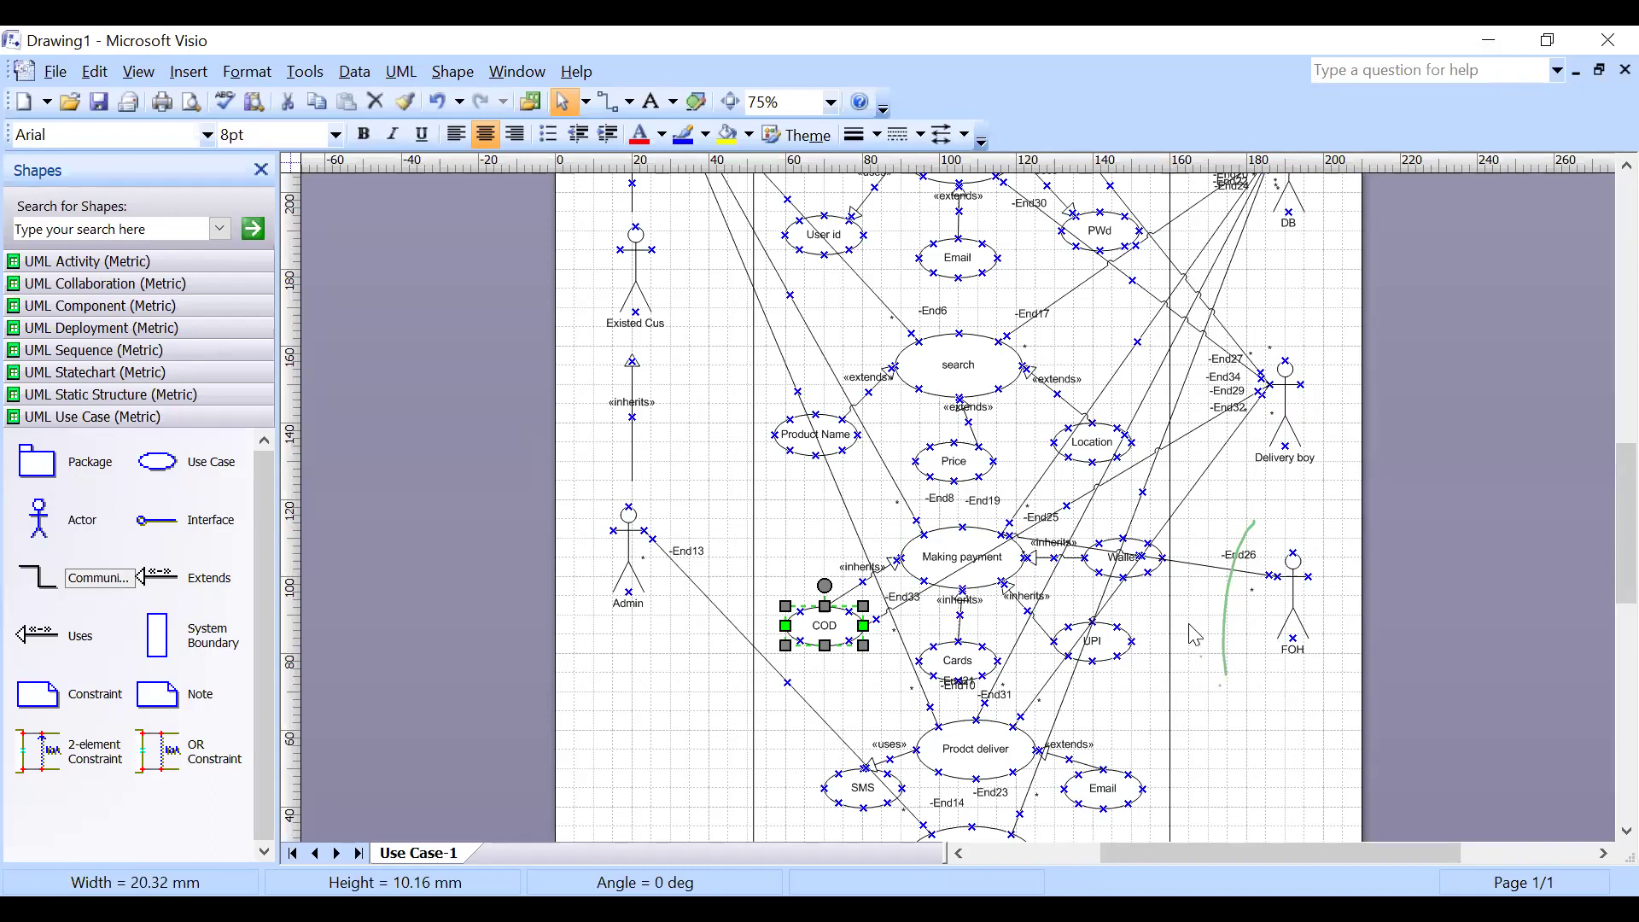
pyautogui.moveTo(1190, 615); pyautogui.dragTo(1163, 663)
pyautogui.moveTo(1067, 696)
pyautogui.mouseDown()
pyautogui.moveTo(702, 684)
pyautogui.moveTo(1090, 675)
pyautogui.mouseUp()
pyautogui.click(1289, 725)
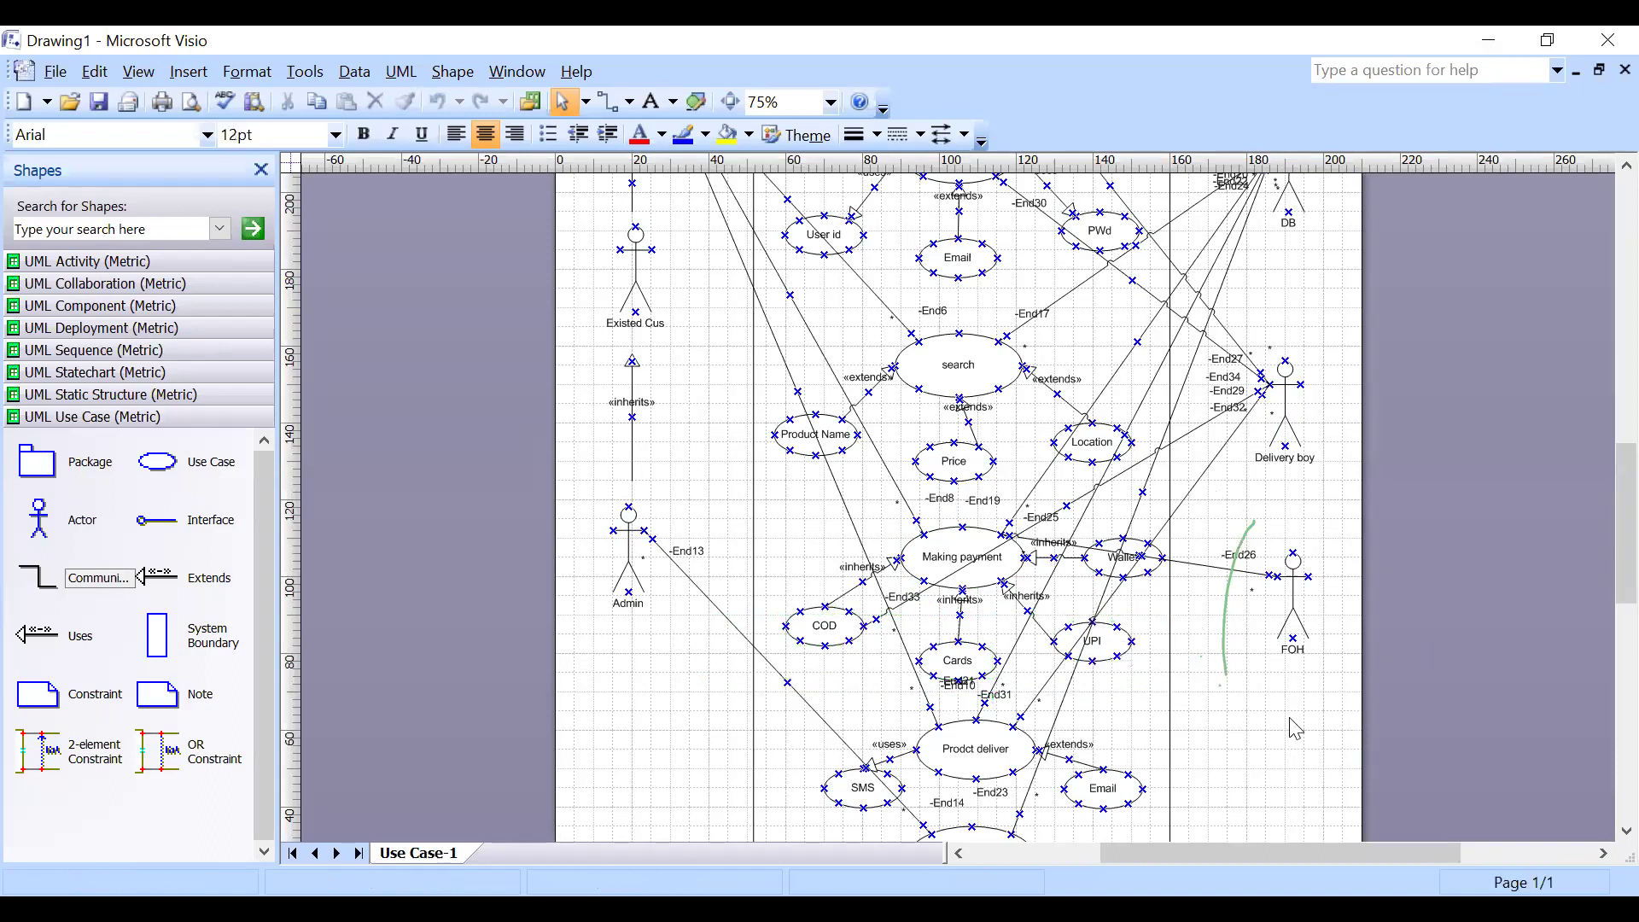
# Reattach the COD end of the Delivery boy's connector to the top of the Making payment use case.
pyautogui.click(891, 608)
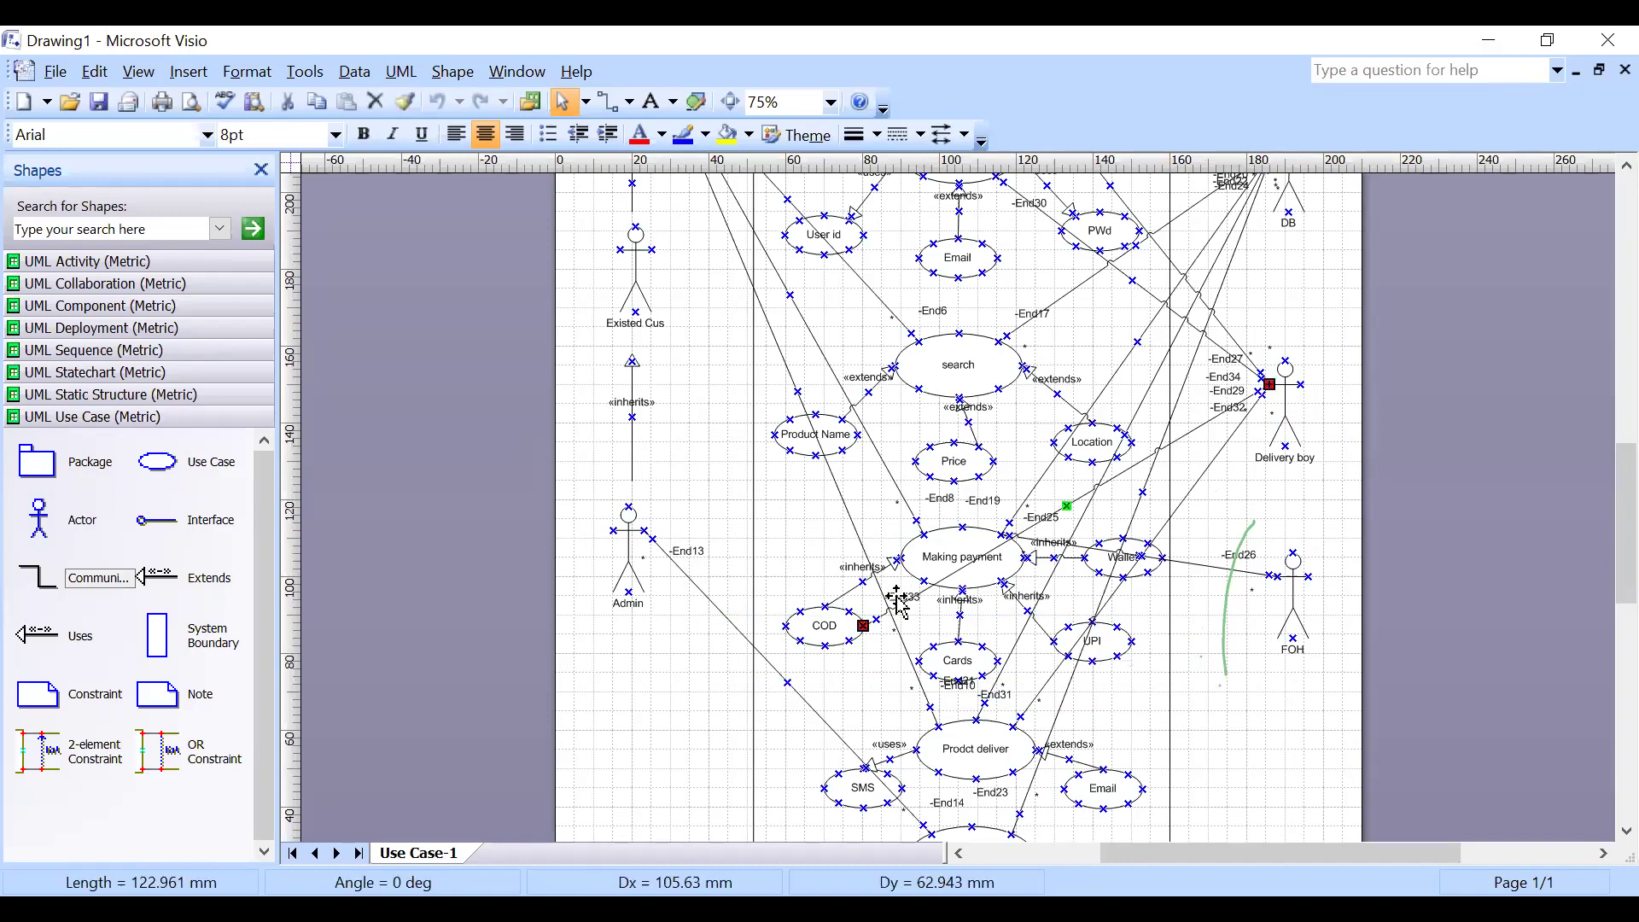
pyautogui.moveTo(863, 626); pyautogui.dragTo(963, 525)
pyautogui.click(1270, 760)
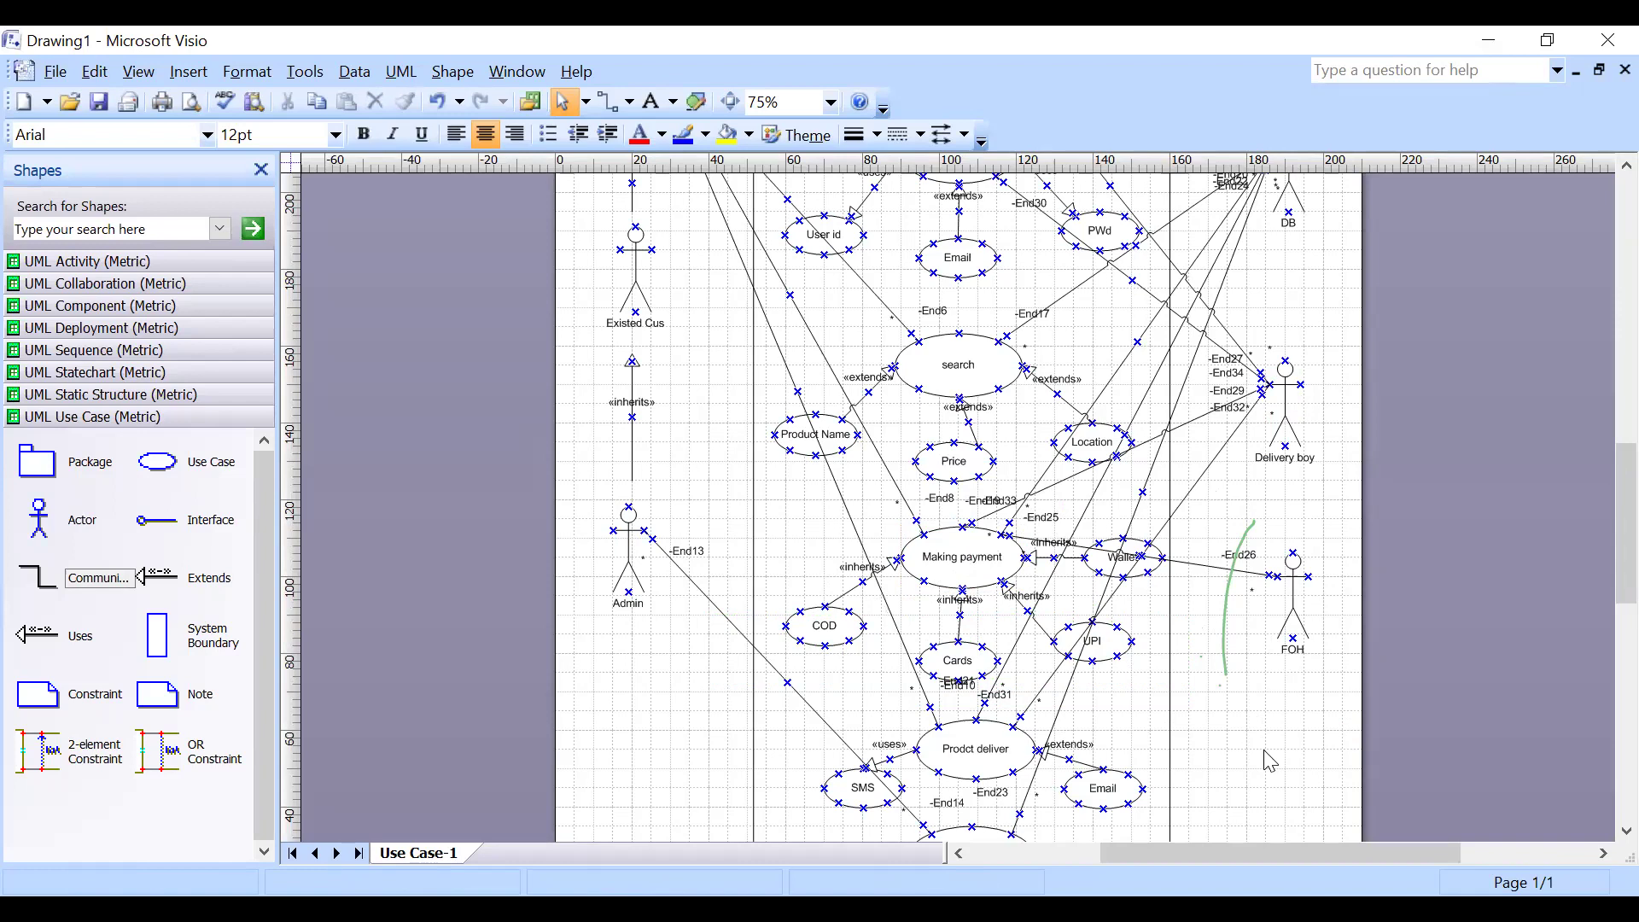
# Detach the Delivery boy's connector from Making payment and leave its free end between the Delivery boy and FOH actors.
pyautogui.click(1059, 482)
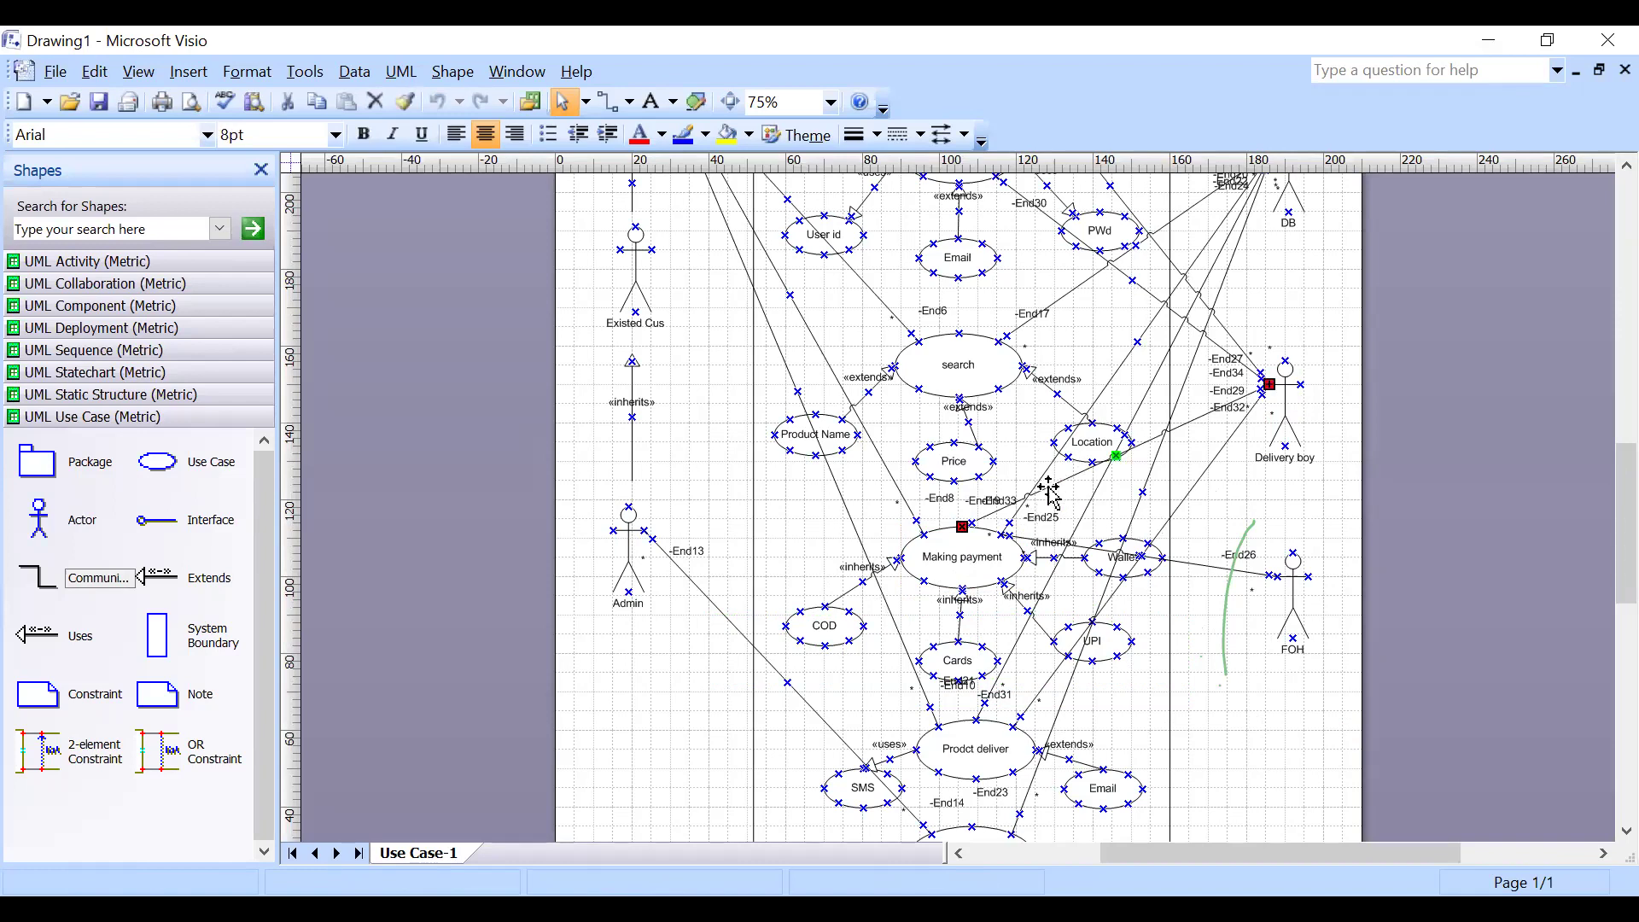
pyautogui.moveTo(964, 527); pyautogui.dragTo(1285, 518)
pyautogui.click(842, 628)
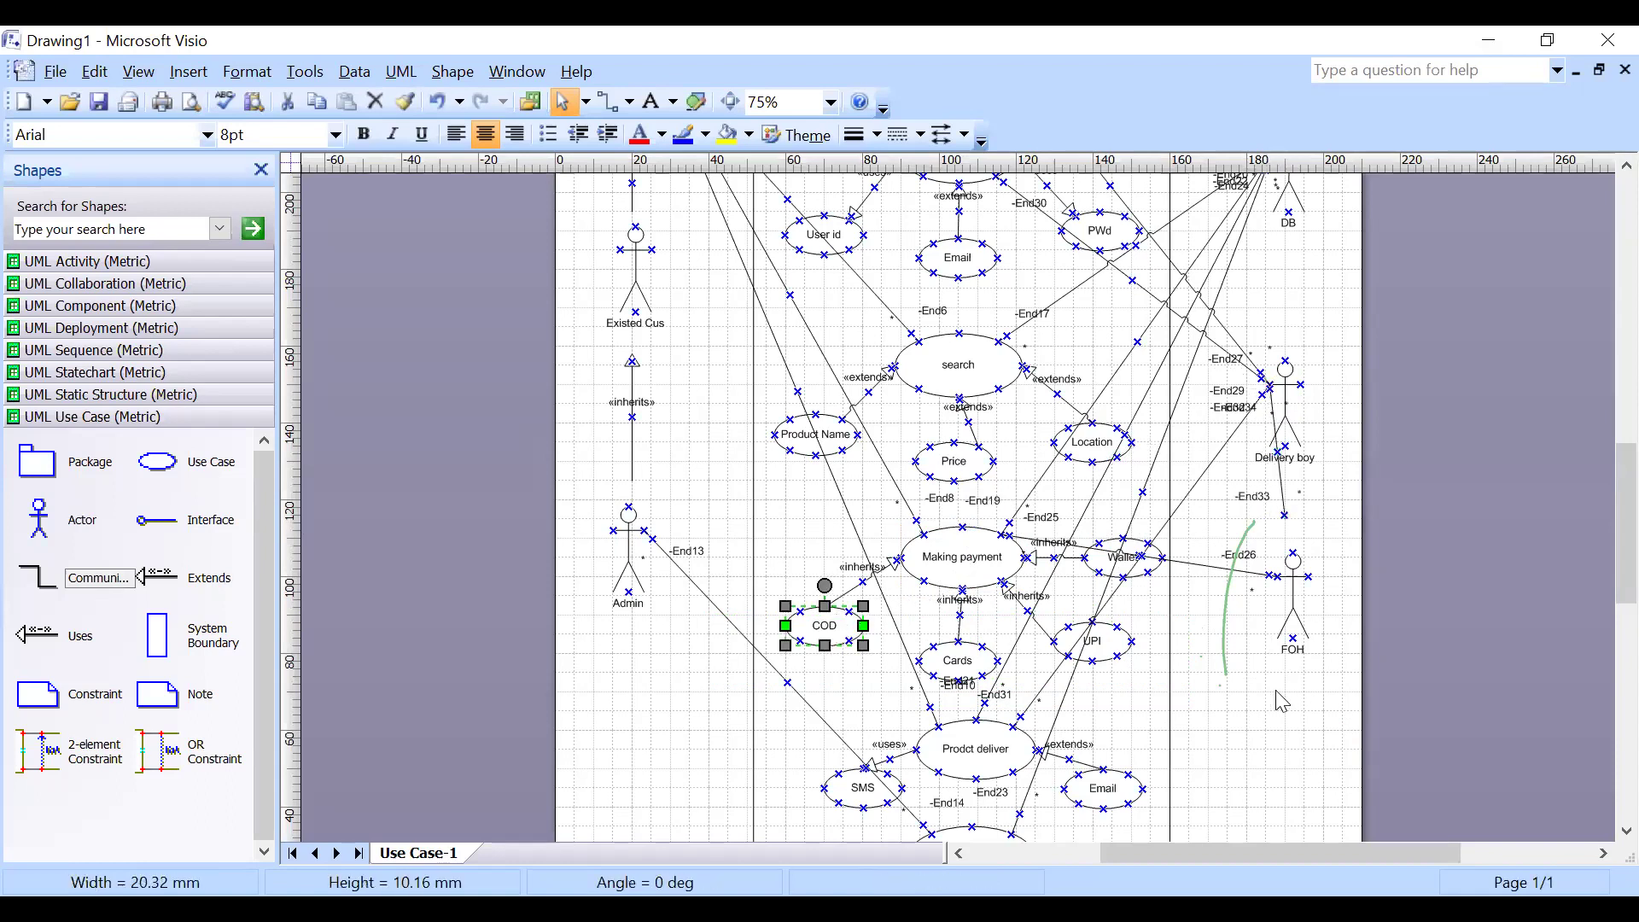
pyautogui.click(1298, 735)
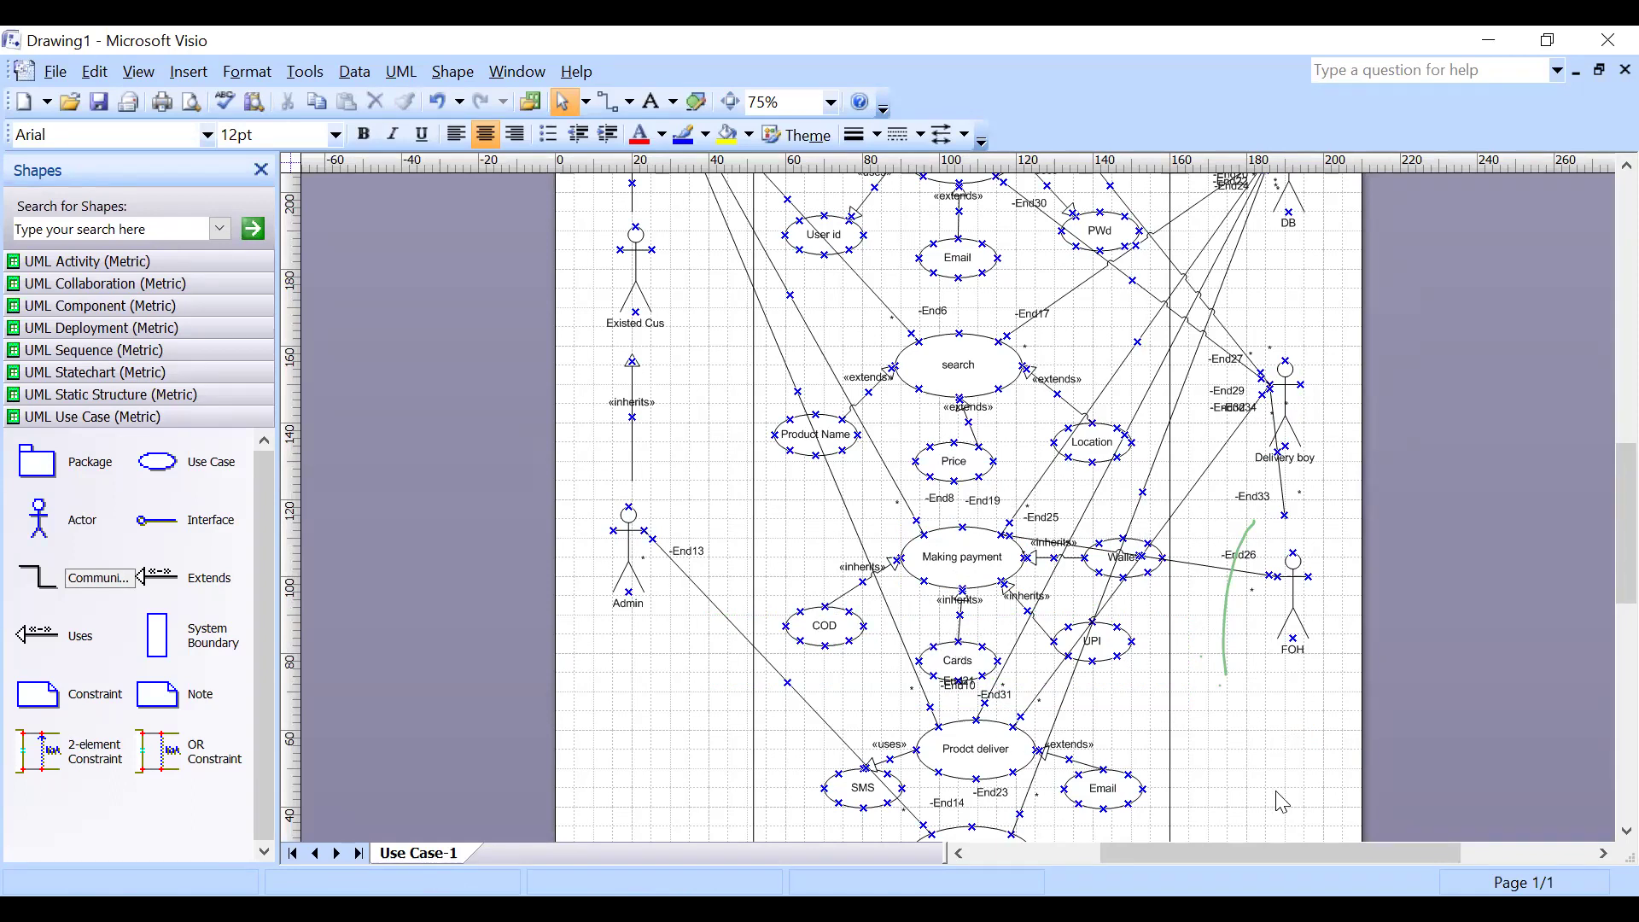
# Examine the Delivery boy actor and the COD, Cards, UPI and wallet options of the Making payment use case.
pyautogui.click(1276, 432)
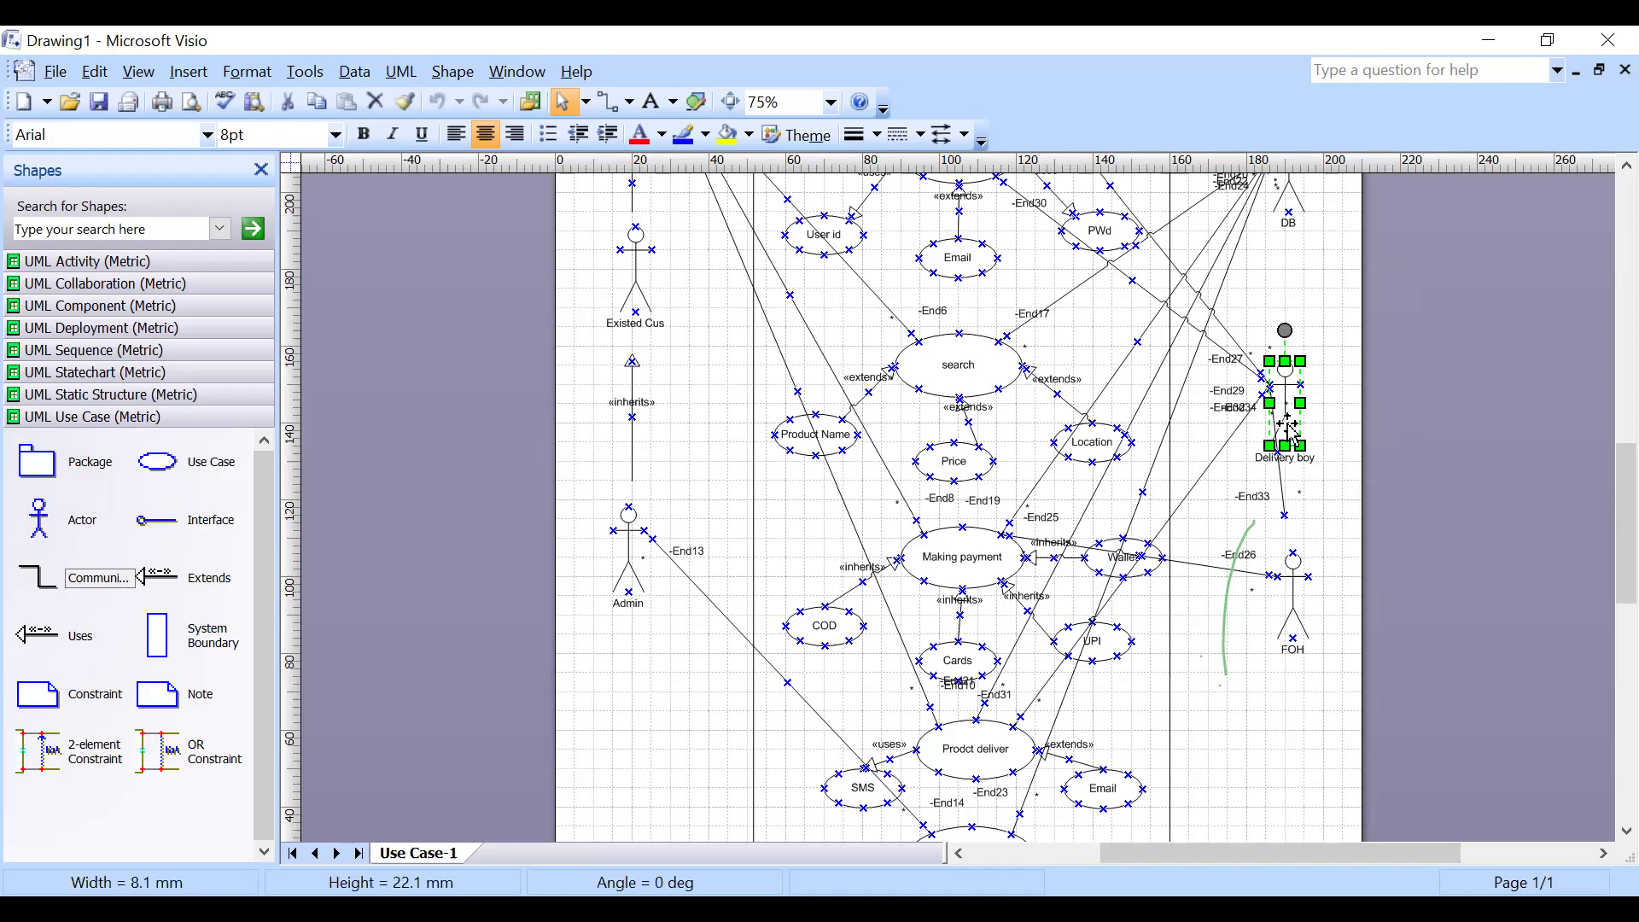
pyautogui.click(1292, 776)
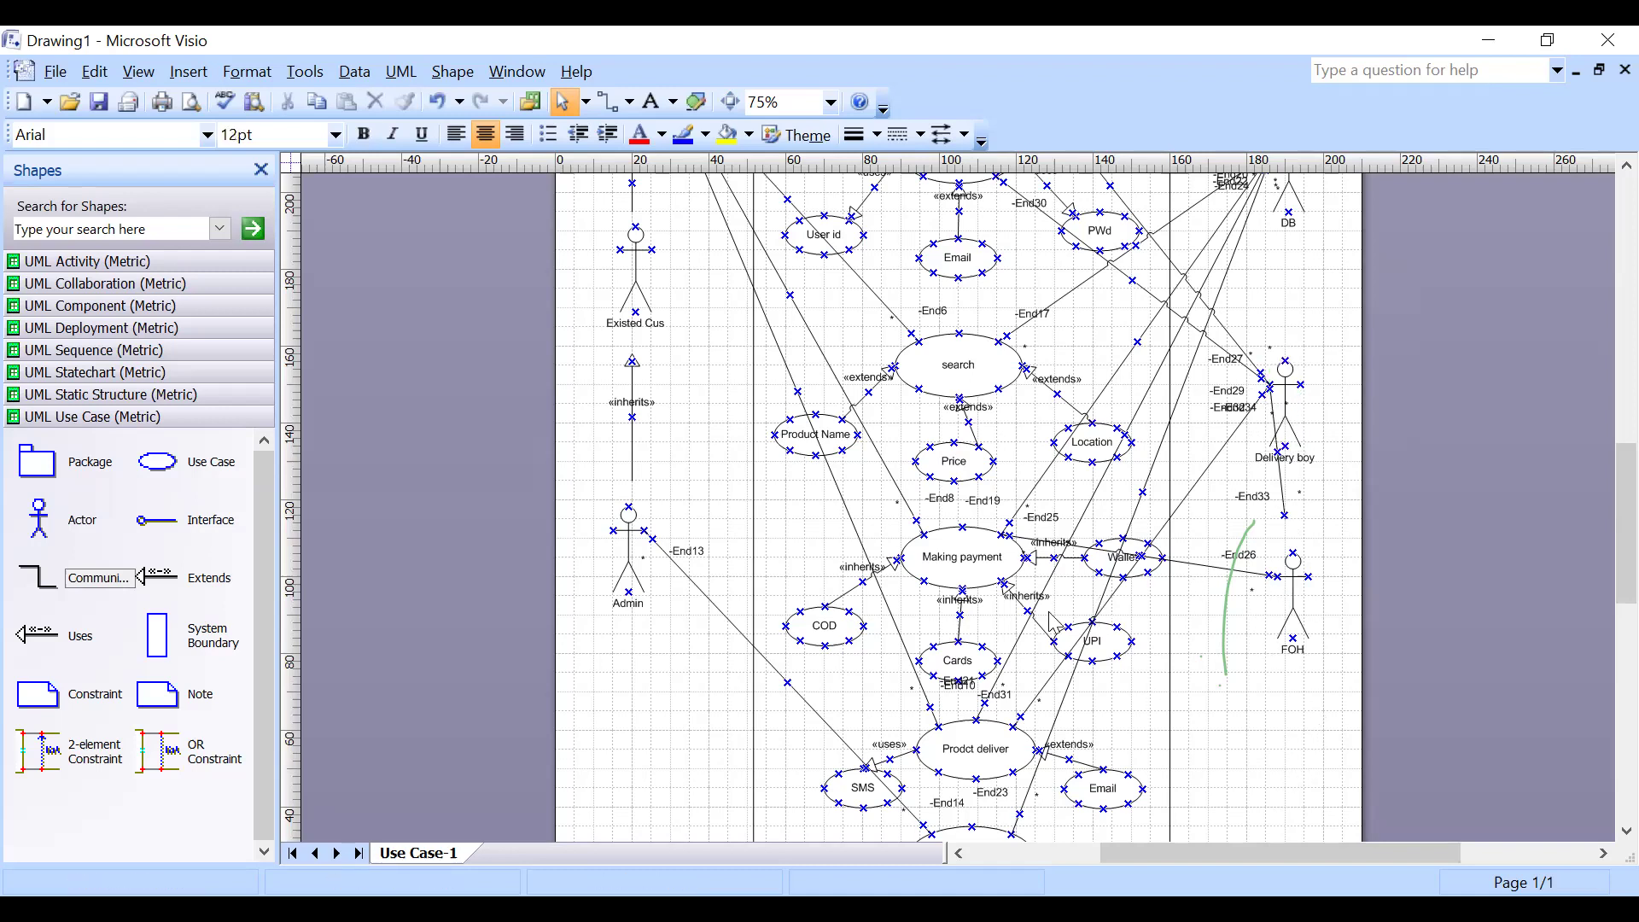
pyautogui.click(812, 633)
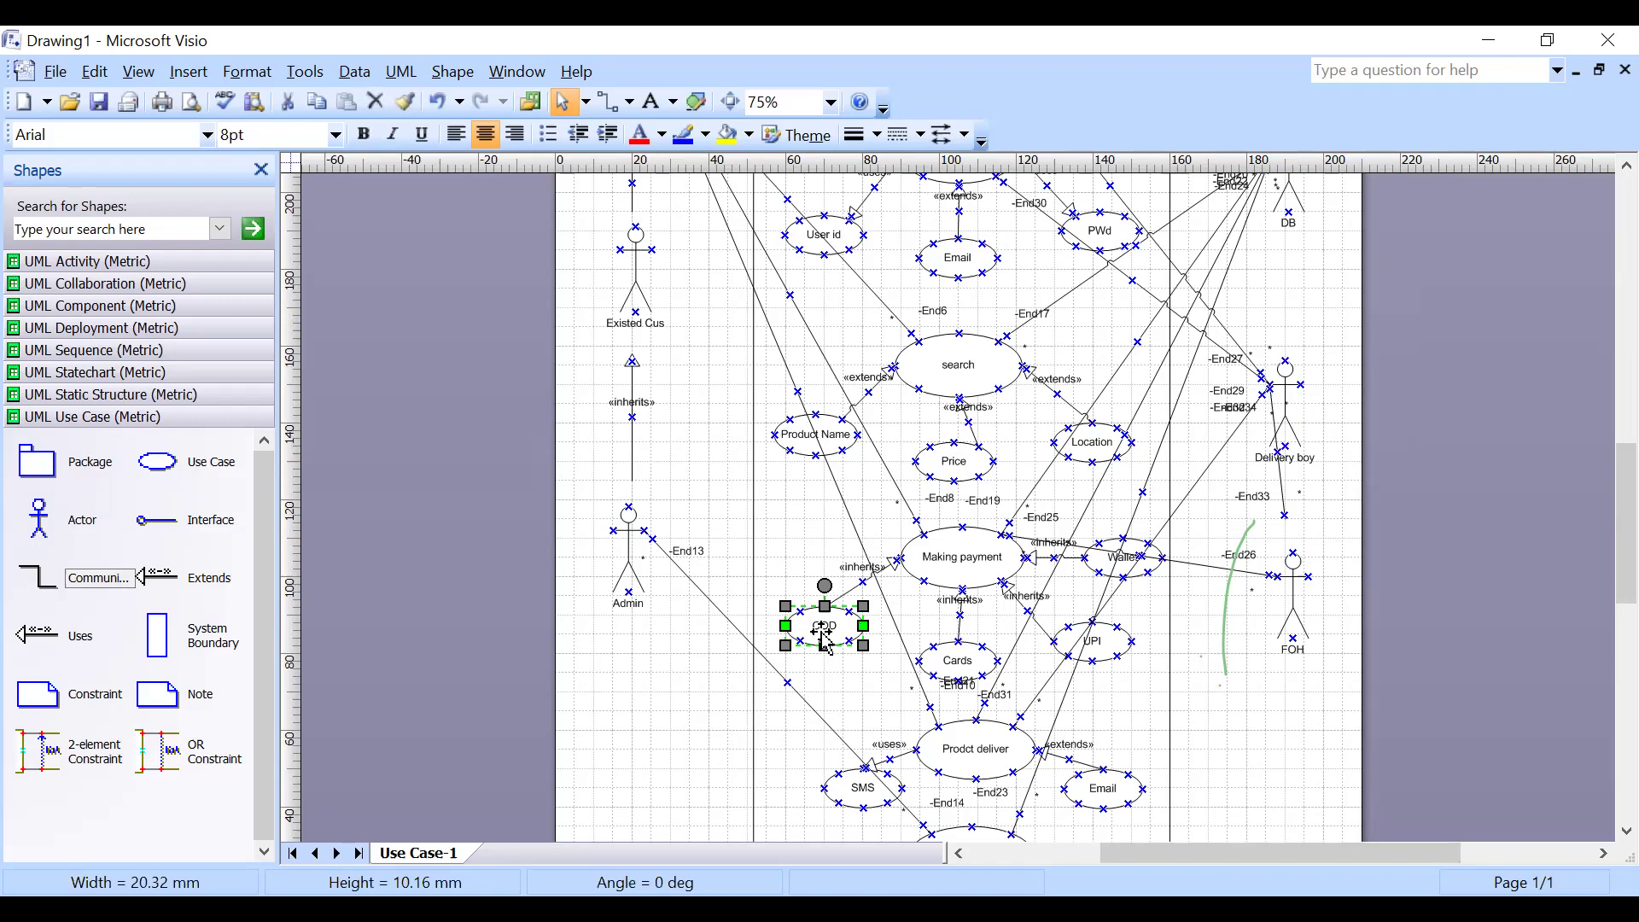
pyautogui.click(980, 666)
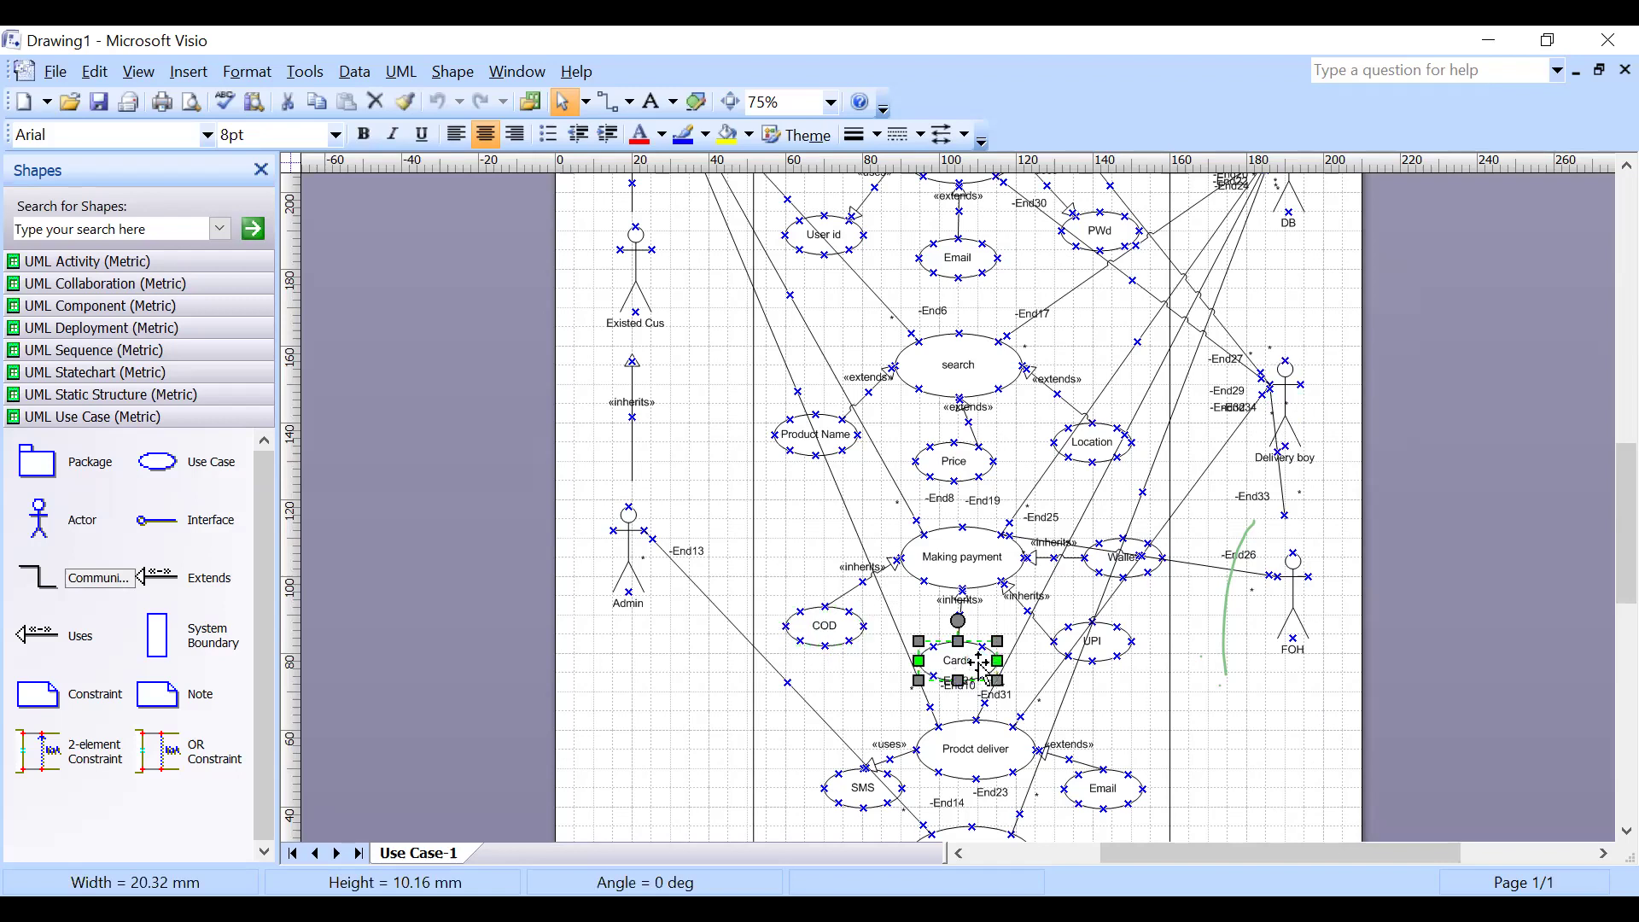
pyautogui.click(1334, 736)
pyautogui.click(1114, 646)
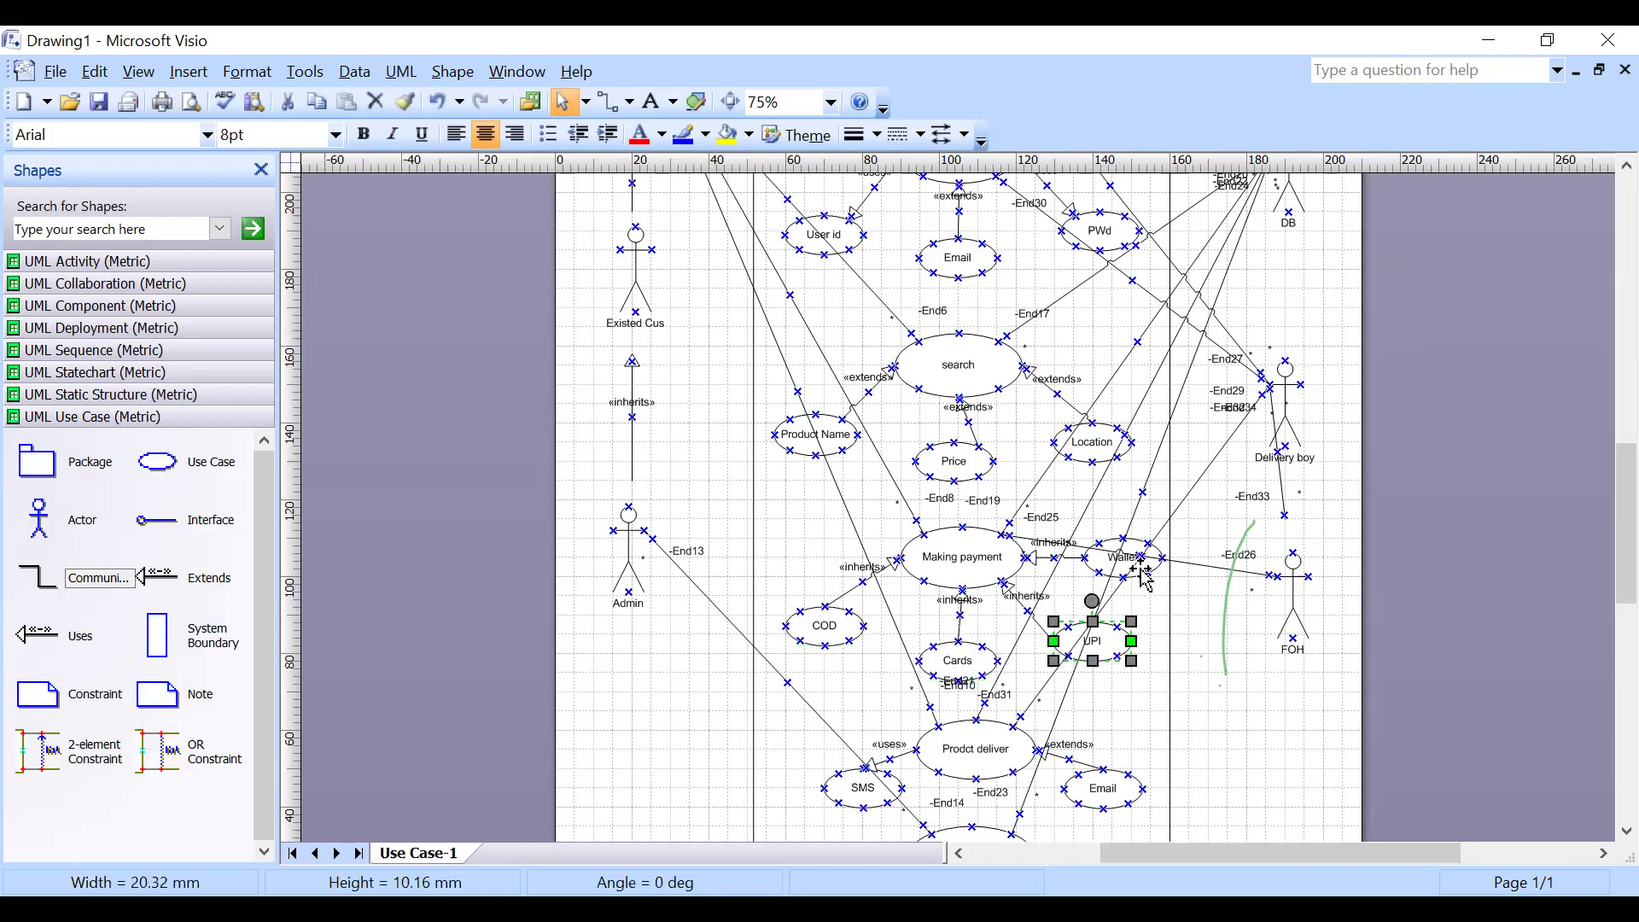
pyautogui.click(1140, 567)
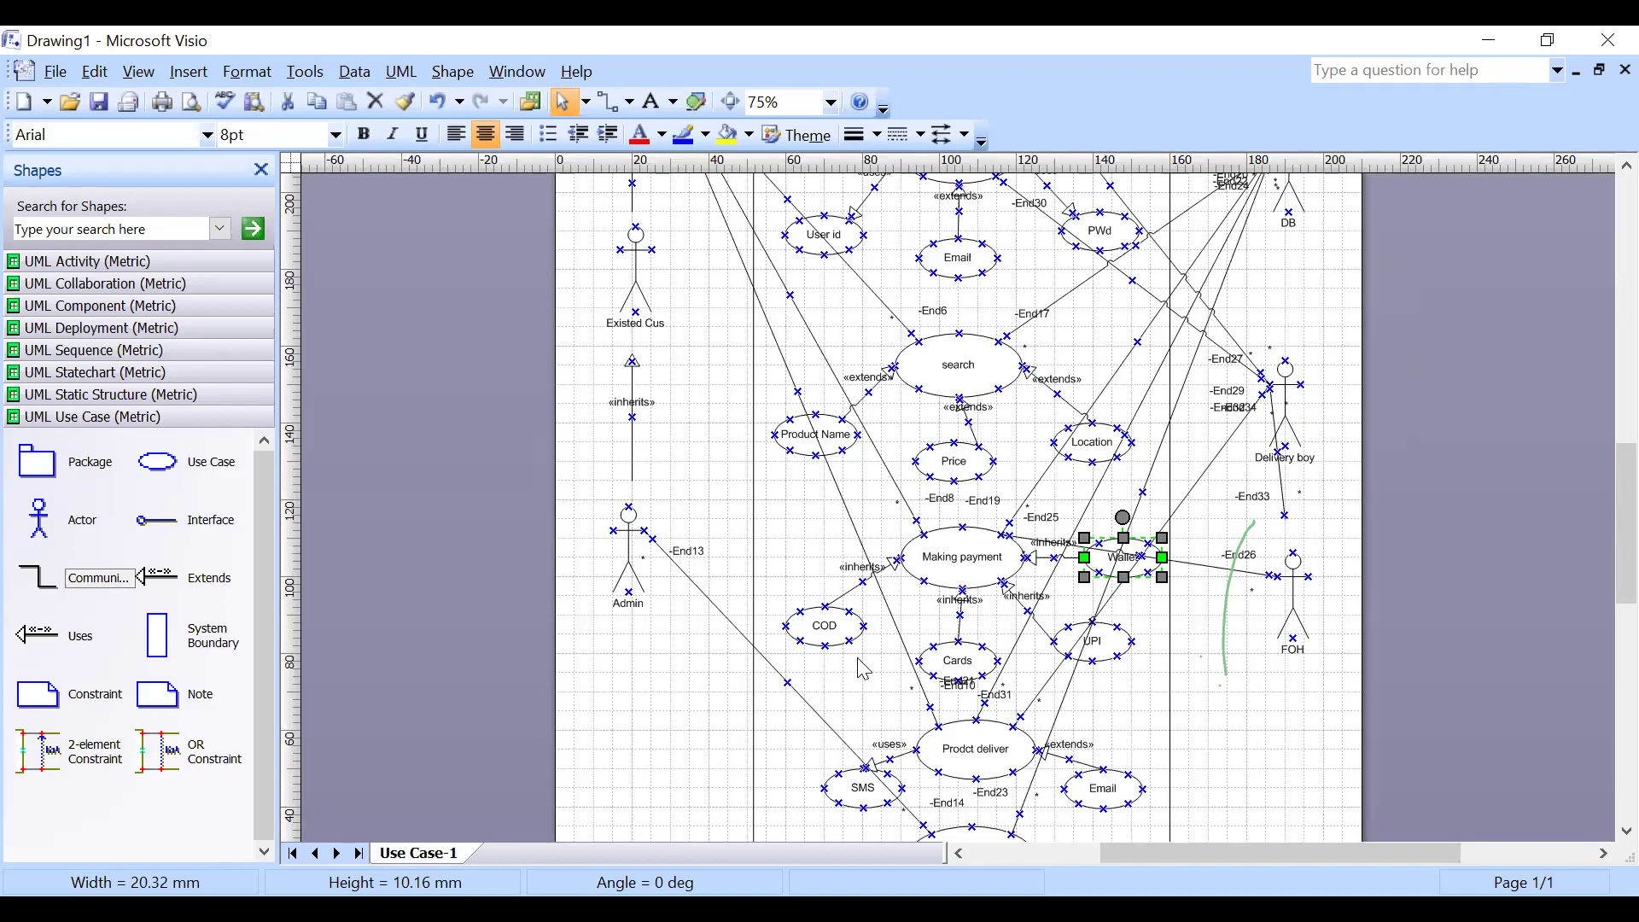
# Review the whole Online Shopping use case diagram, from registration to Add Product, including the DB actor's links.
pyautogui.scroll(-3, 863, 668)
pyautogui.scroll(5, 896, 675)
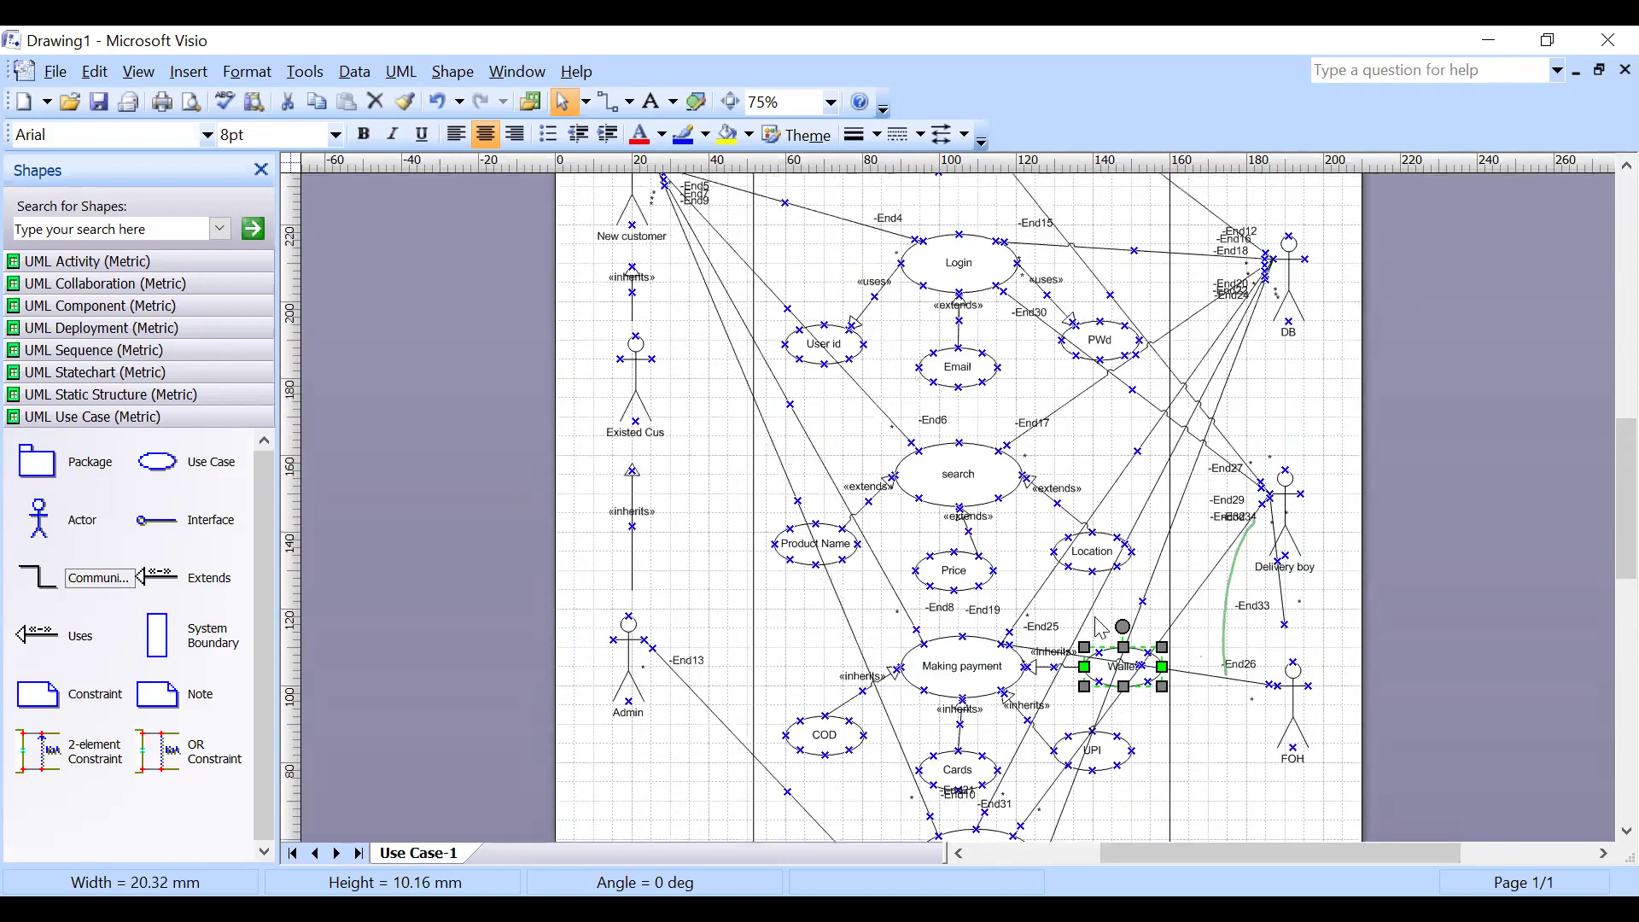
pyautogui.scroll(4, 1246, 504)
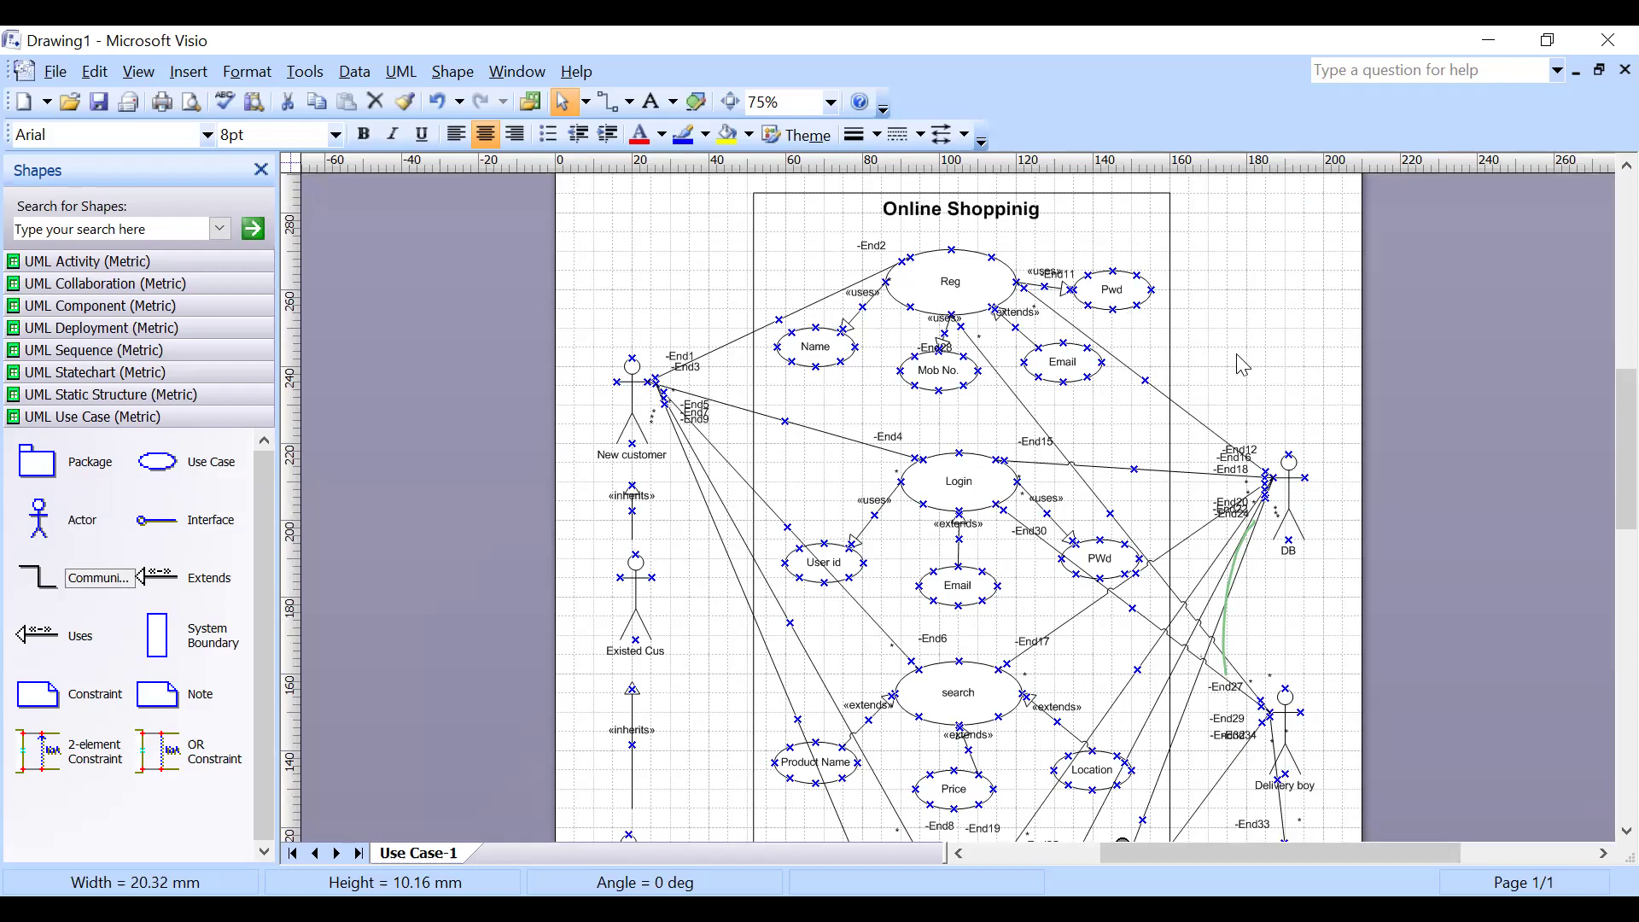
pyautogui.scroll(-1, 1247, 363)
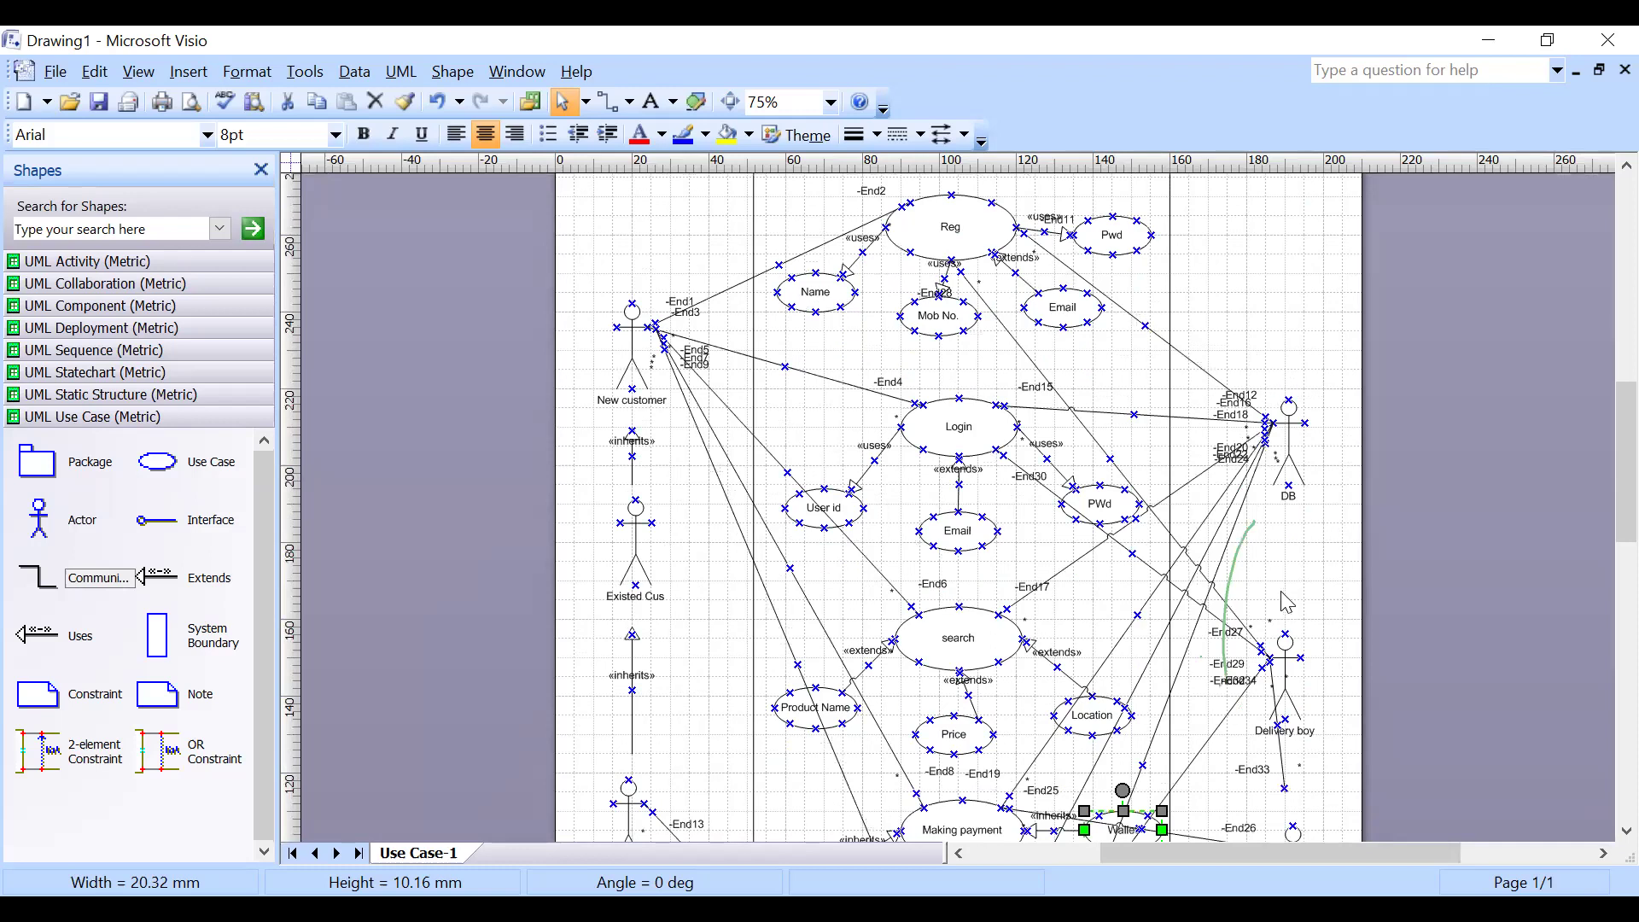
pyautogui.scroll(2, 1287, 602)
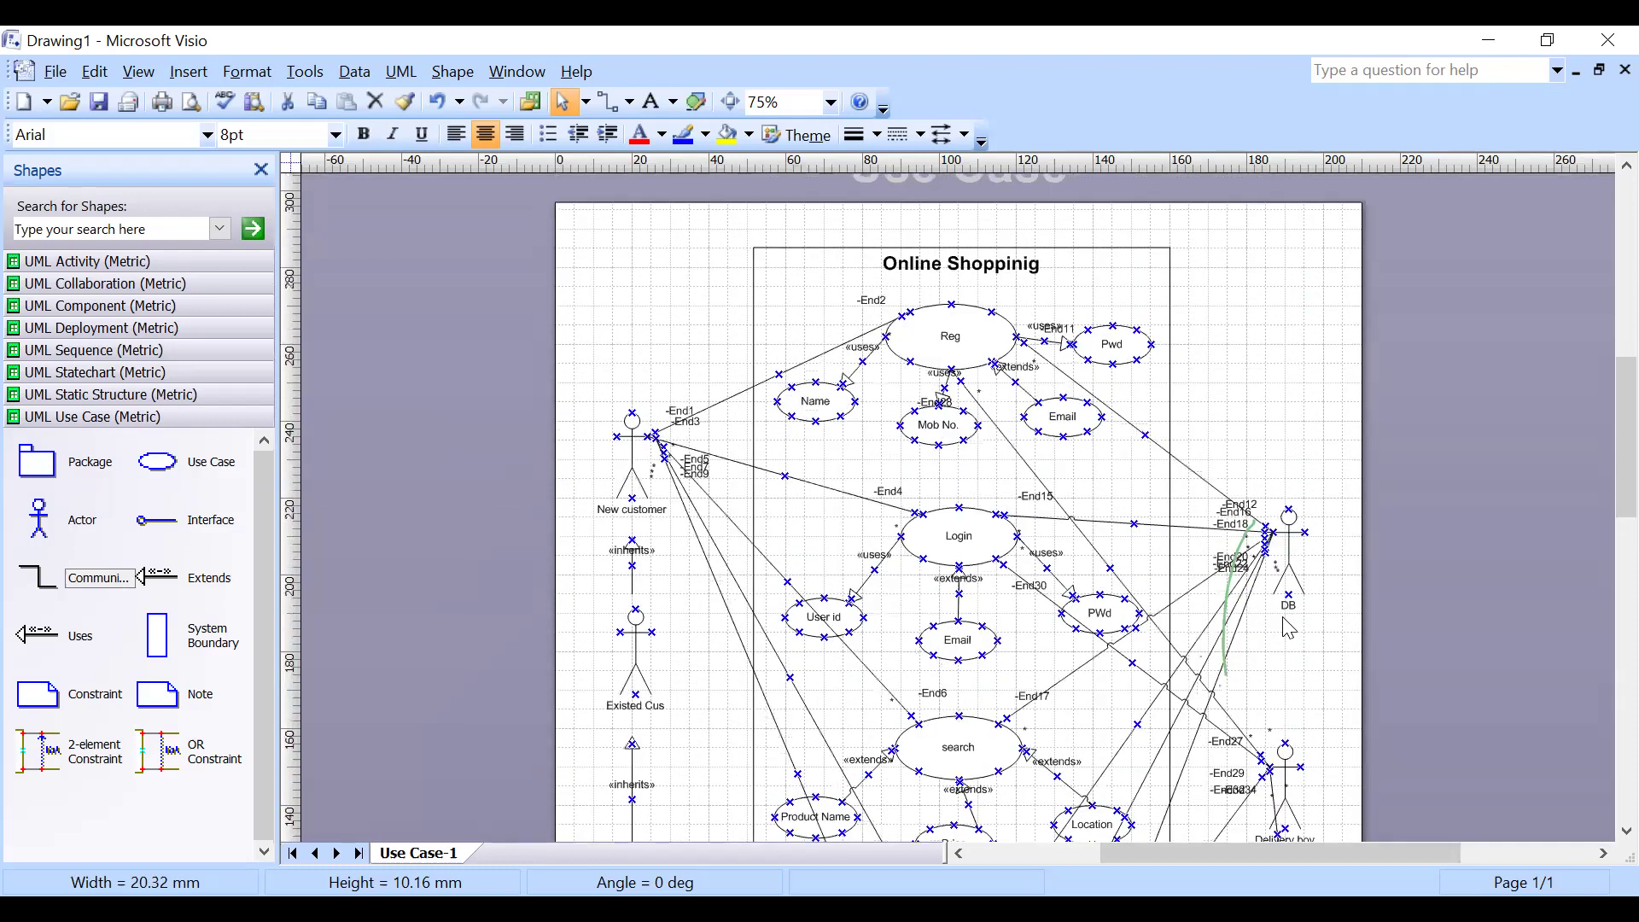
pyautogui.click(1311, 453)
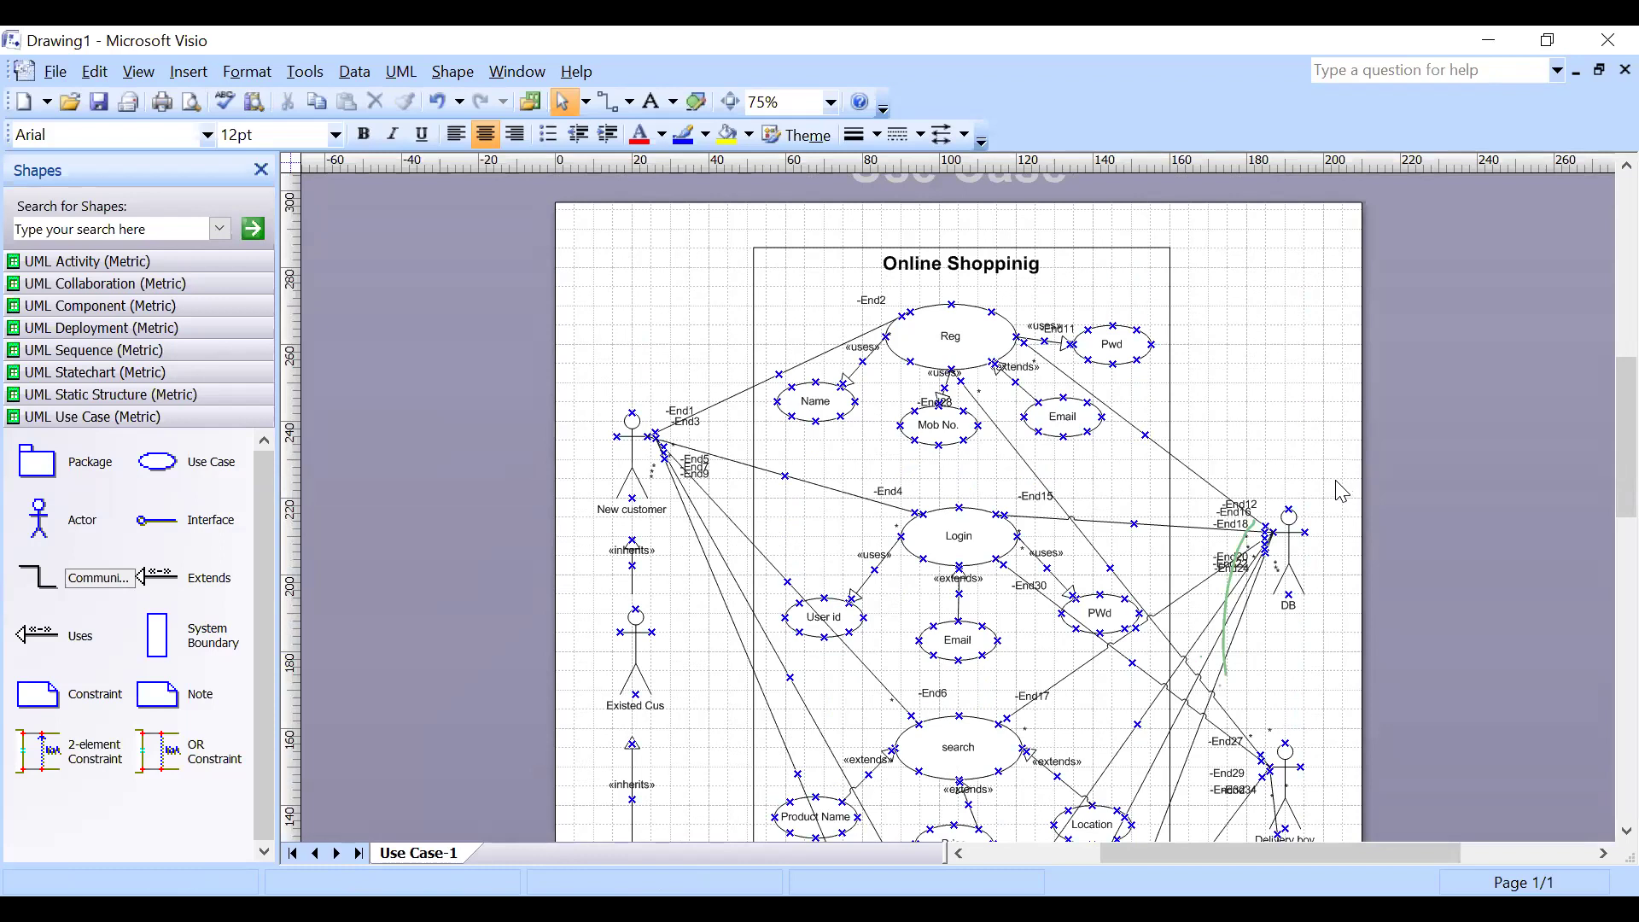
pyautogui.click(1295, 525)
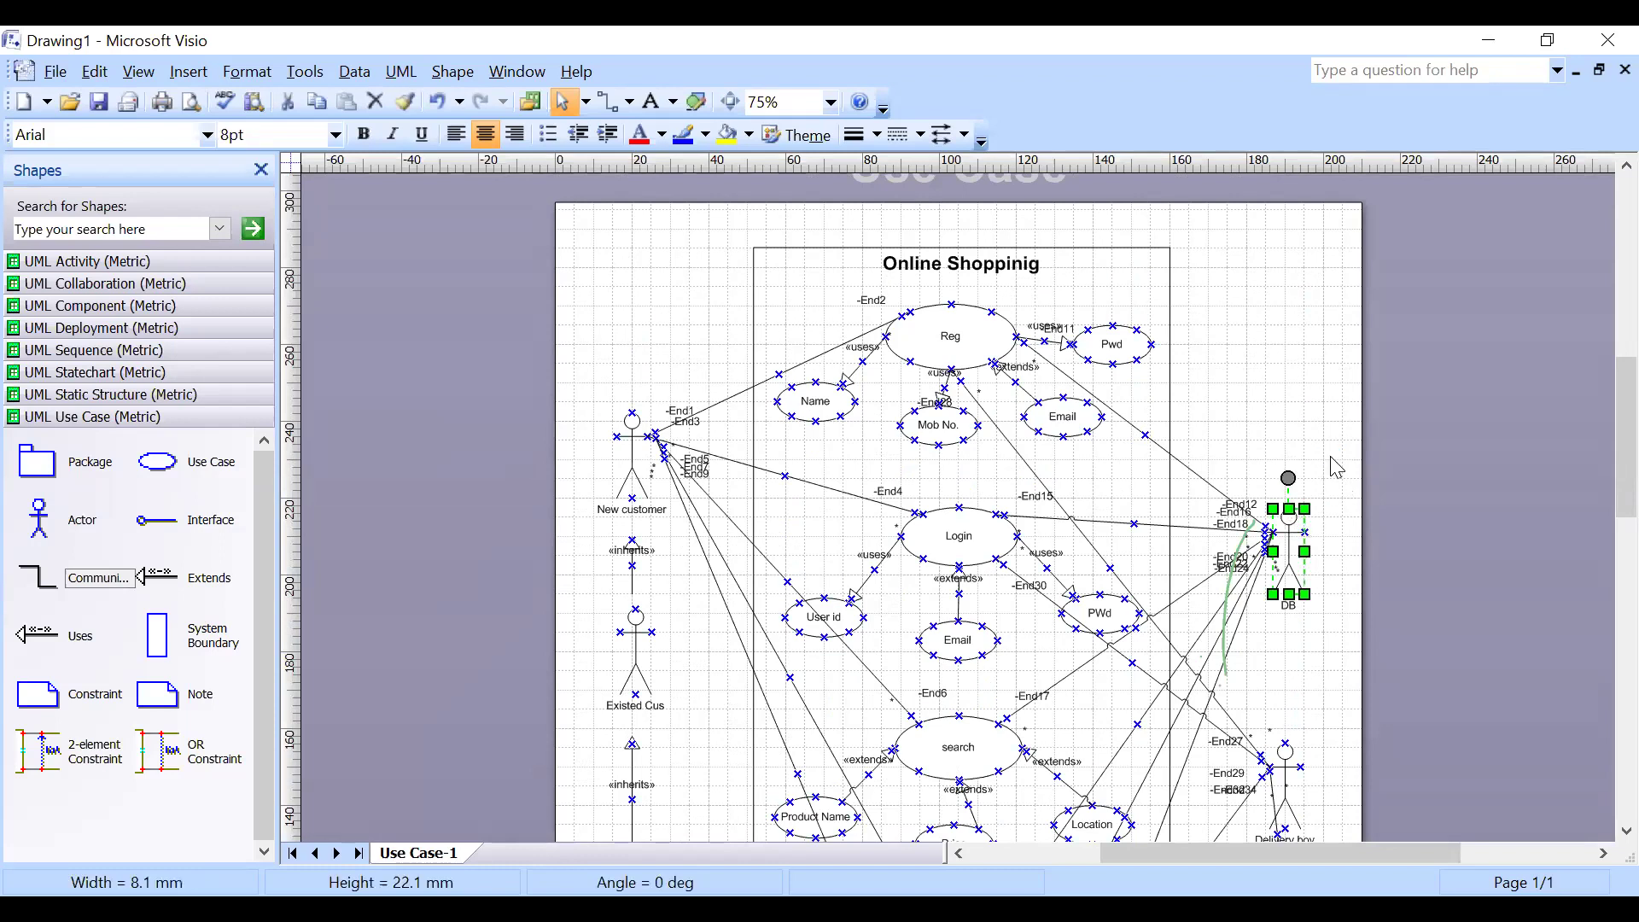
pyautogui.click(1337, 470)
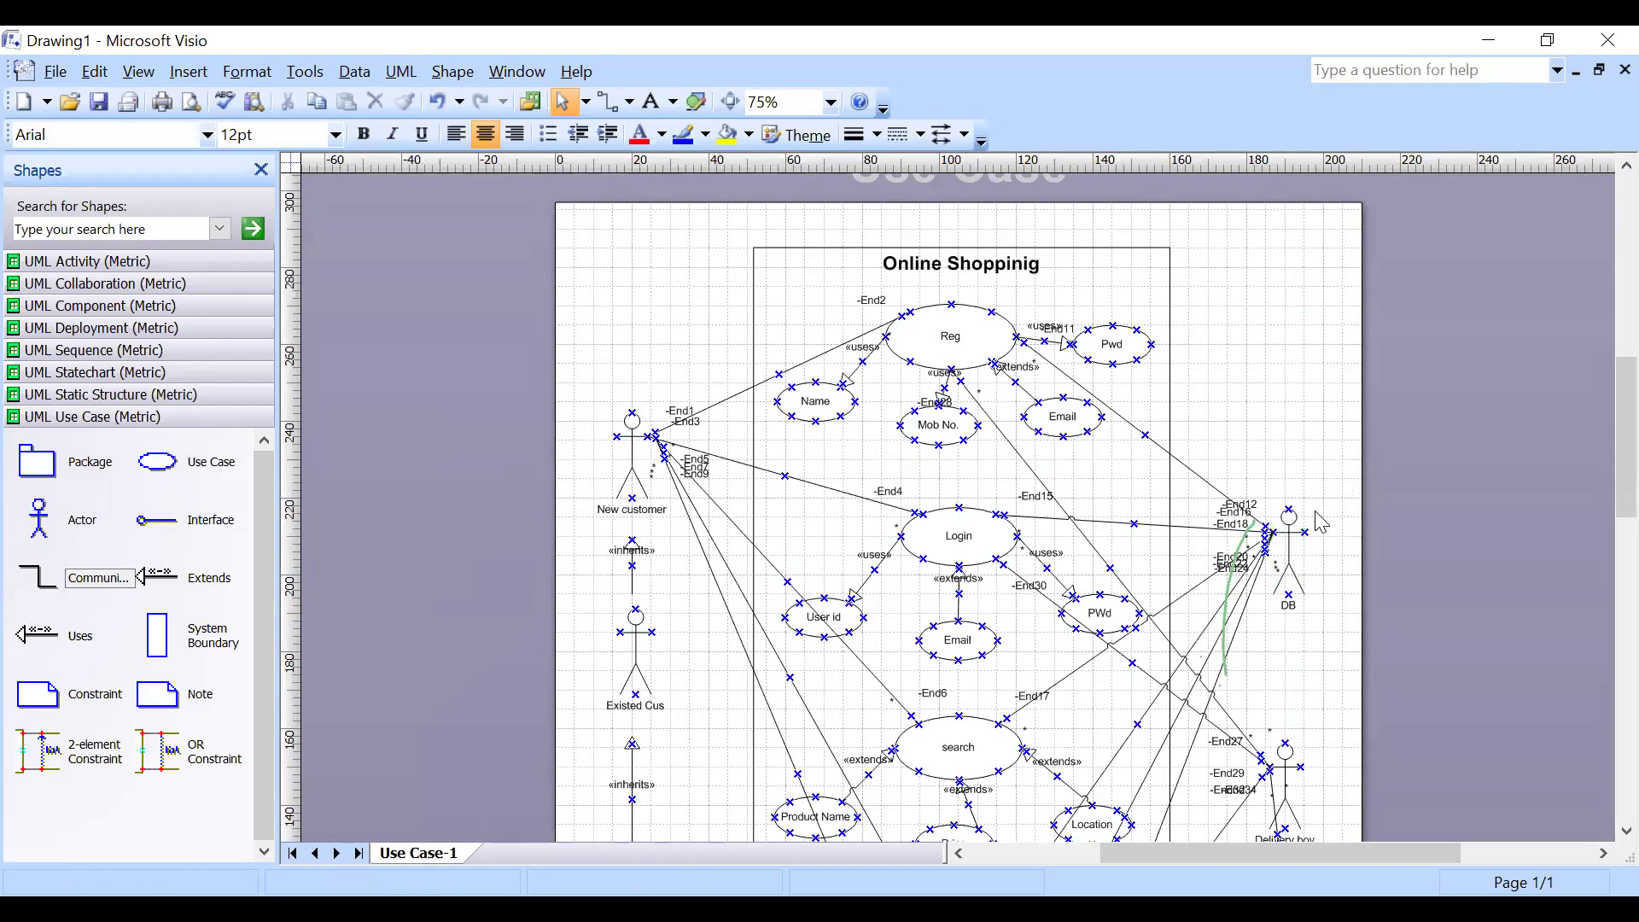
pyautogui.scroll(-1, 1323, 527)
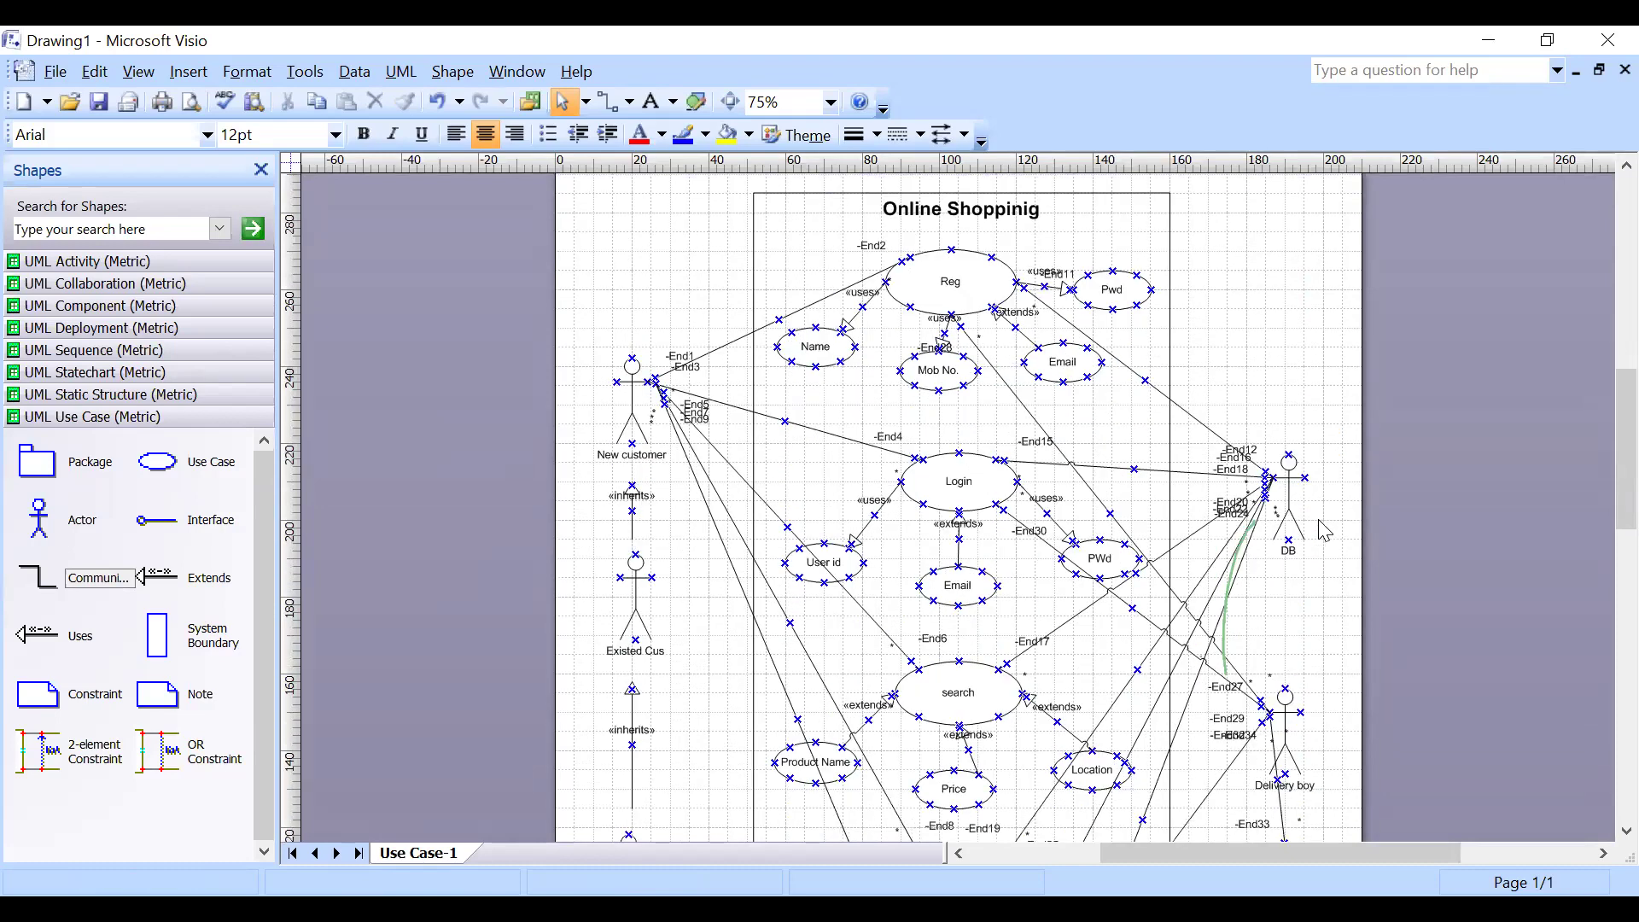
pyautogui.scroll(3, 1324, 531)
pyautogui.scroll(3, 1324, 530)
pyautogui.scroll(-3, 1328, 538)
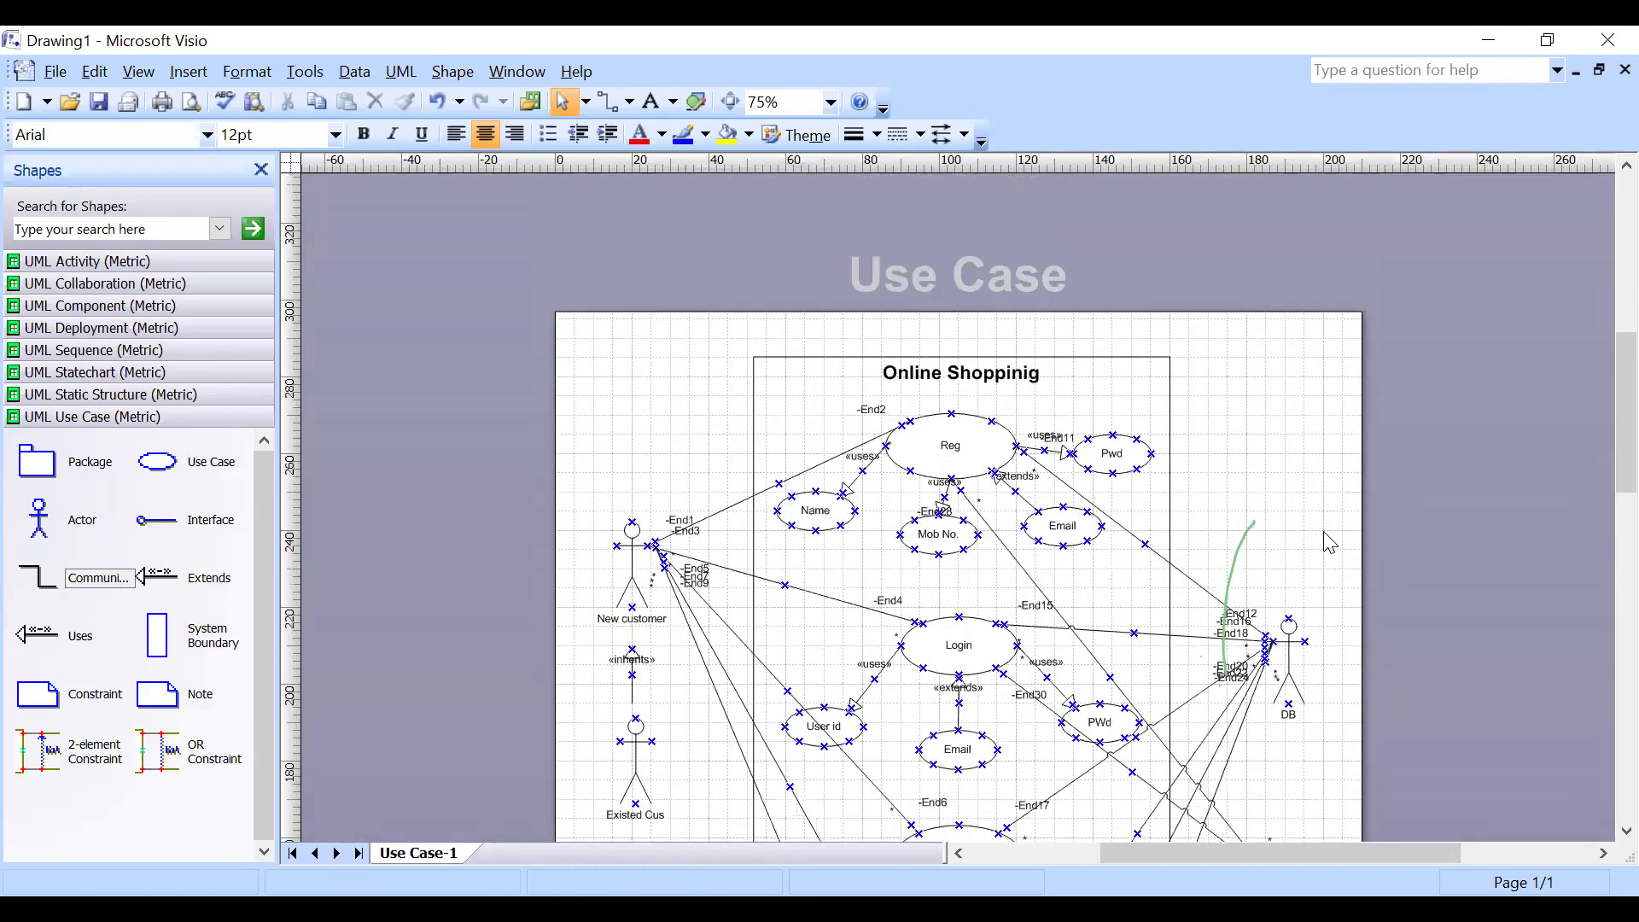
pyautogui.scroll(-9, 1329, 543)
pyautogui.scroll(-3, 1332, 564)
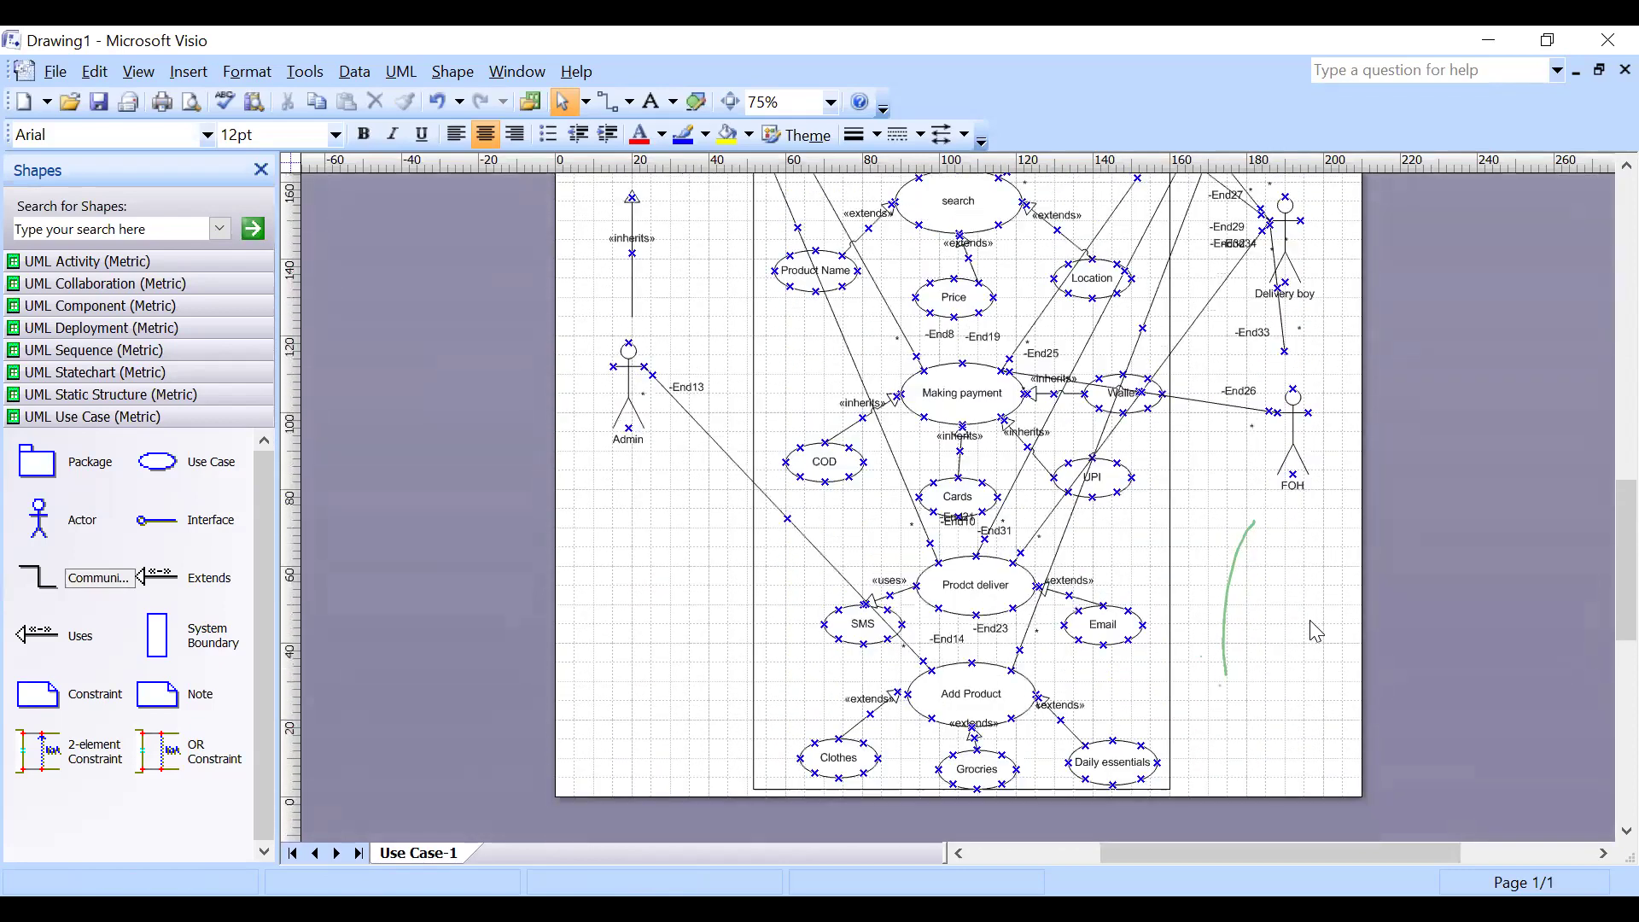
pyautogui.scroll(9, 1314, 631)
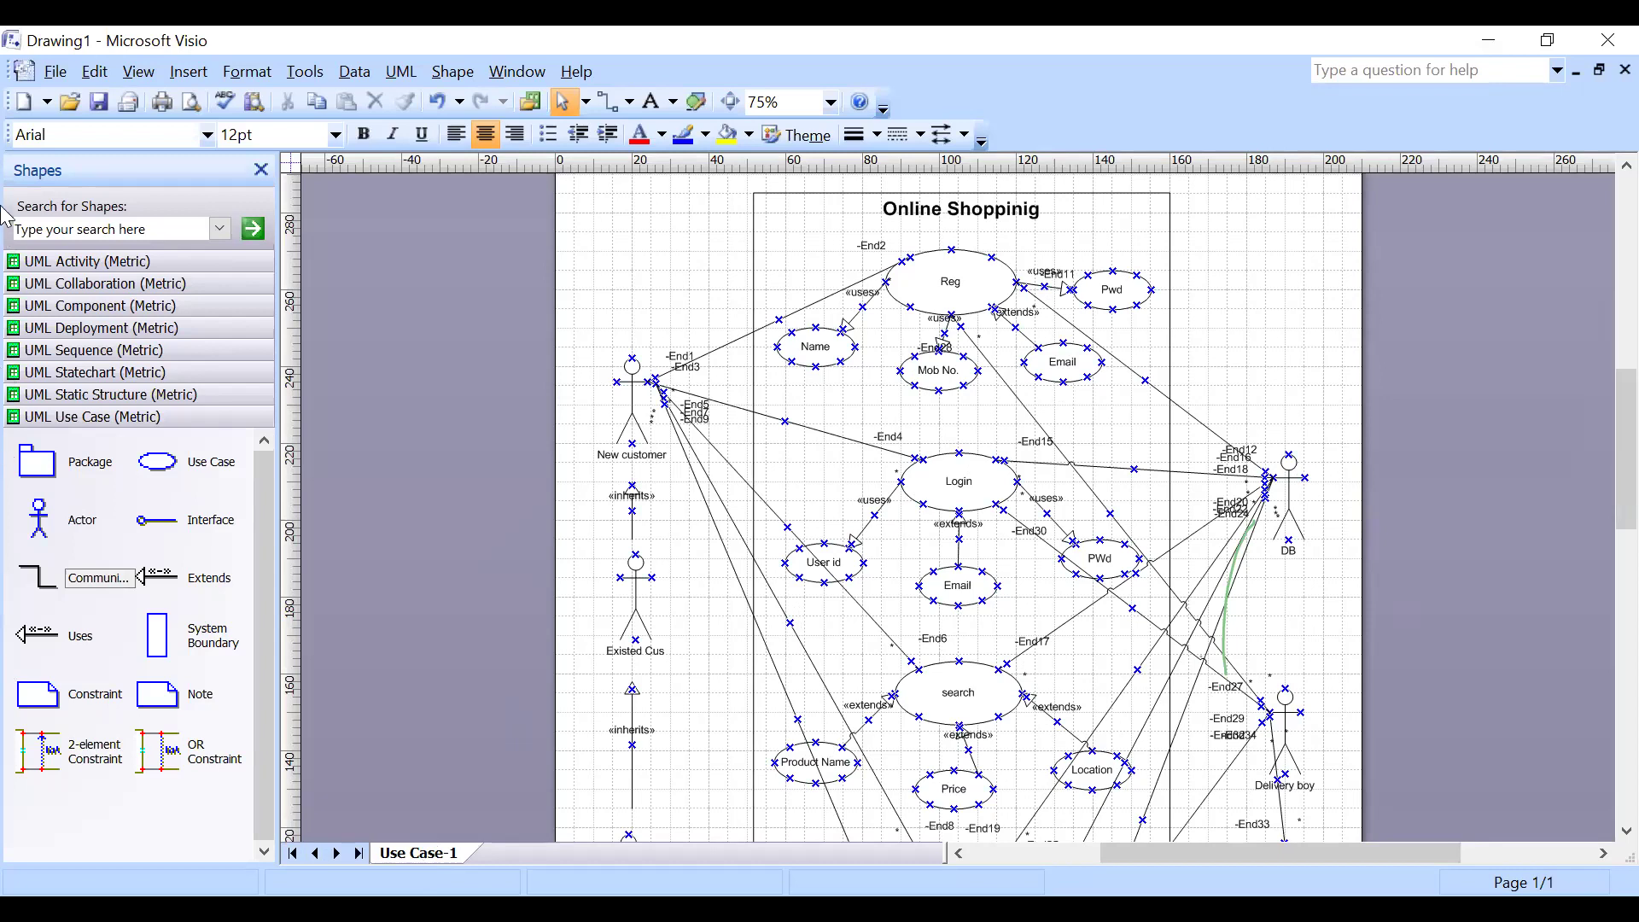
# Insert a new foreground page named Activity and return to the Use Case-1 page.
pyautogui.rightClick(420, 861)
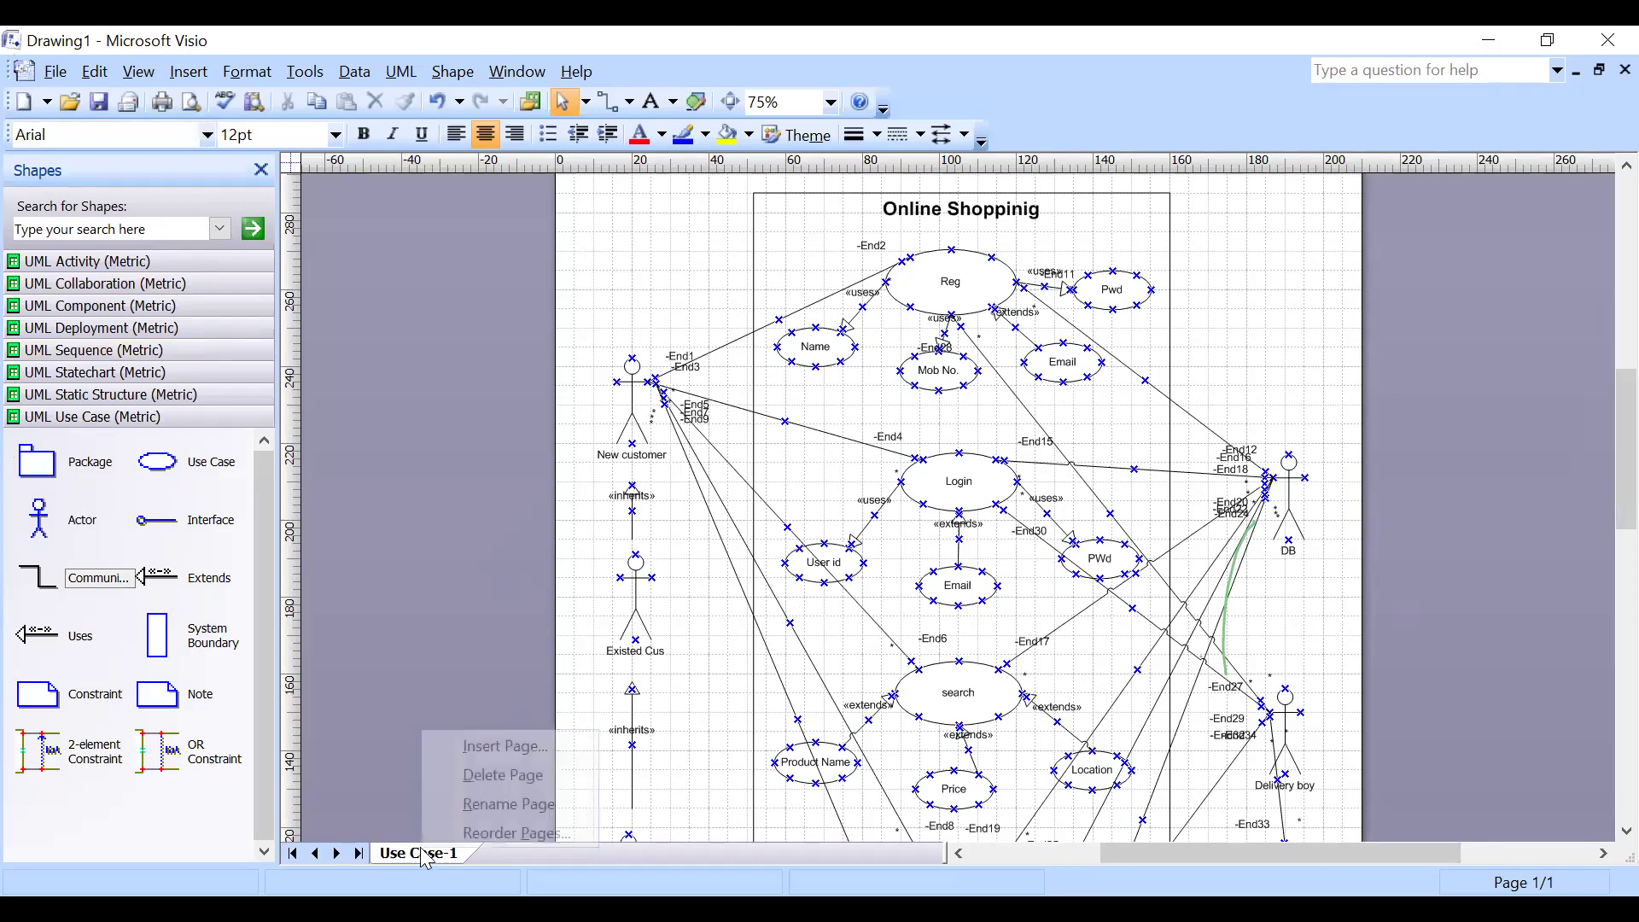
pyautogui.click(516, 744)
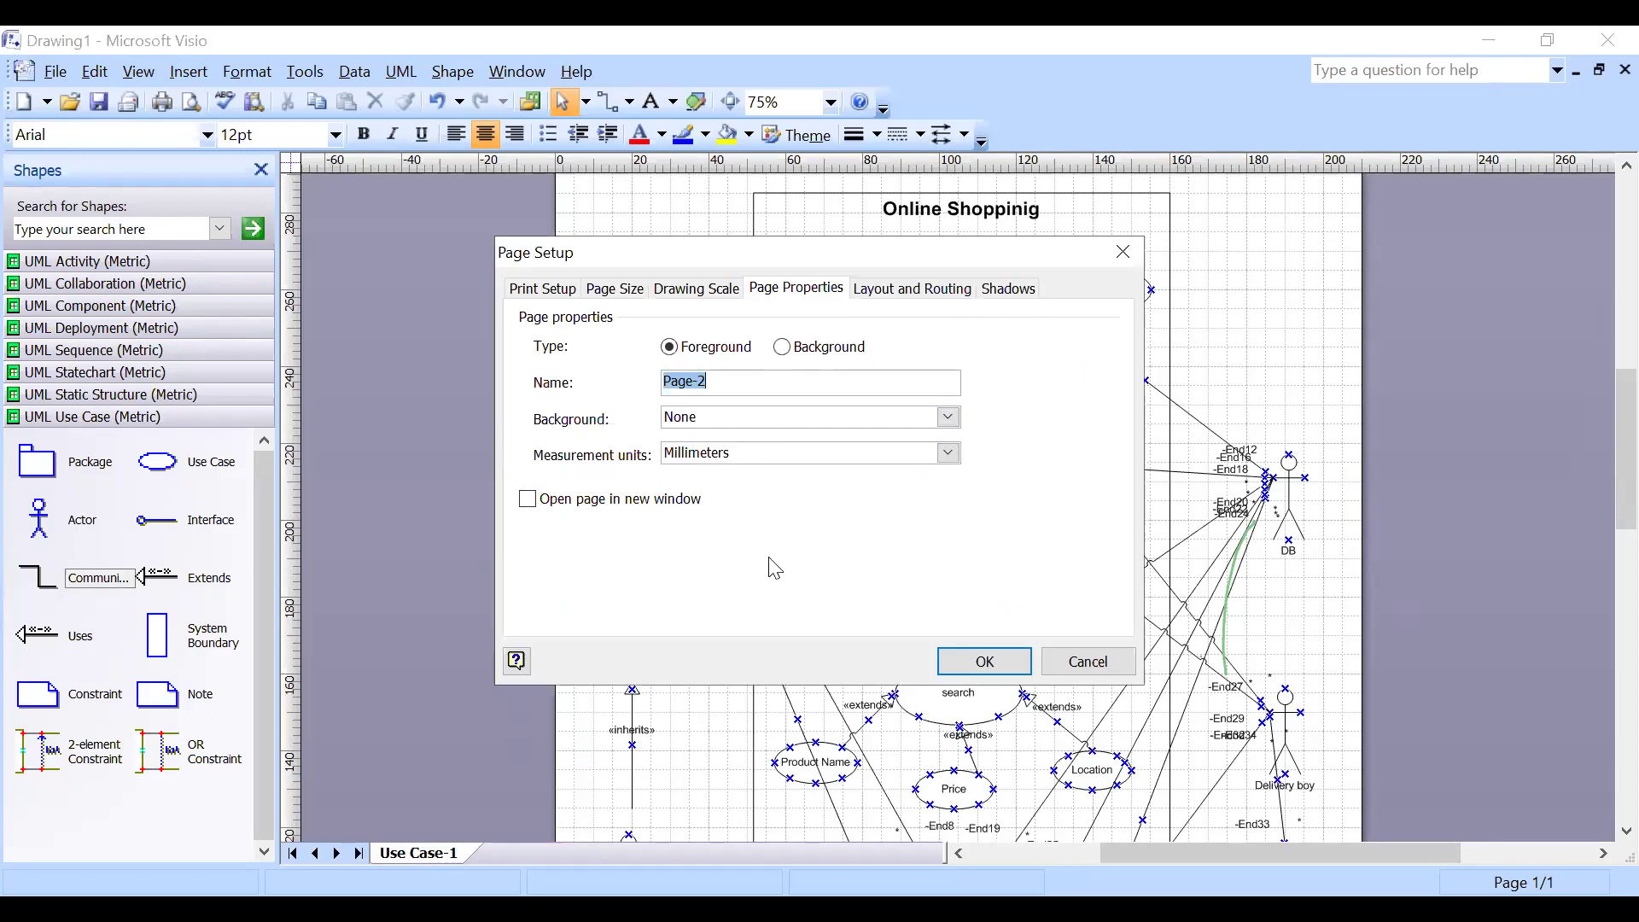
pyautogui.write('Activirt')
pyautogui.press('BackSpace')
pyautogui.press('BackSpace')
pyautogui.write('vi')
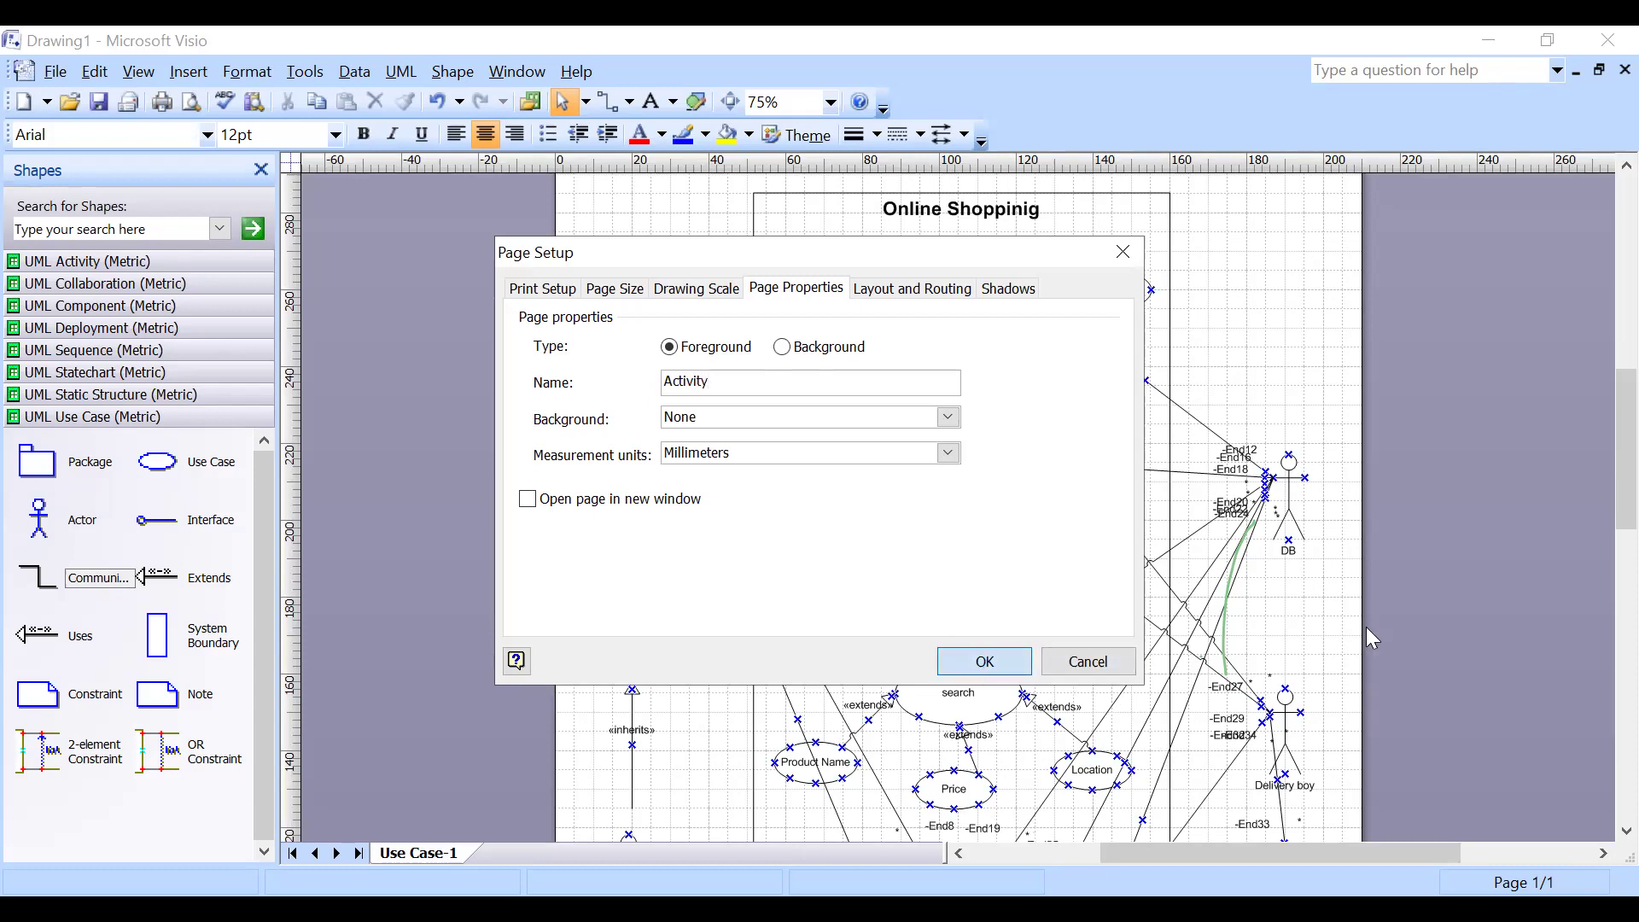
pyautogui.press('Return')
pyautogui.hotkey('ctrl', 'pageup')
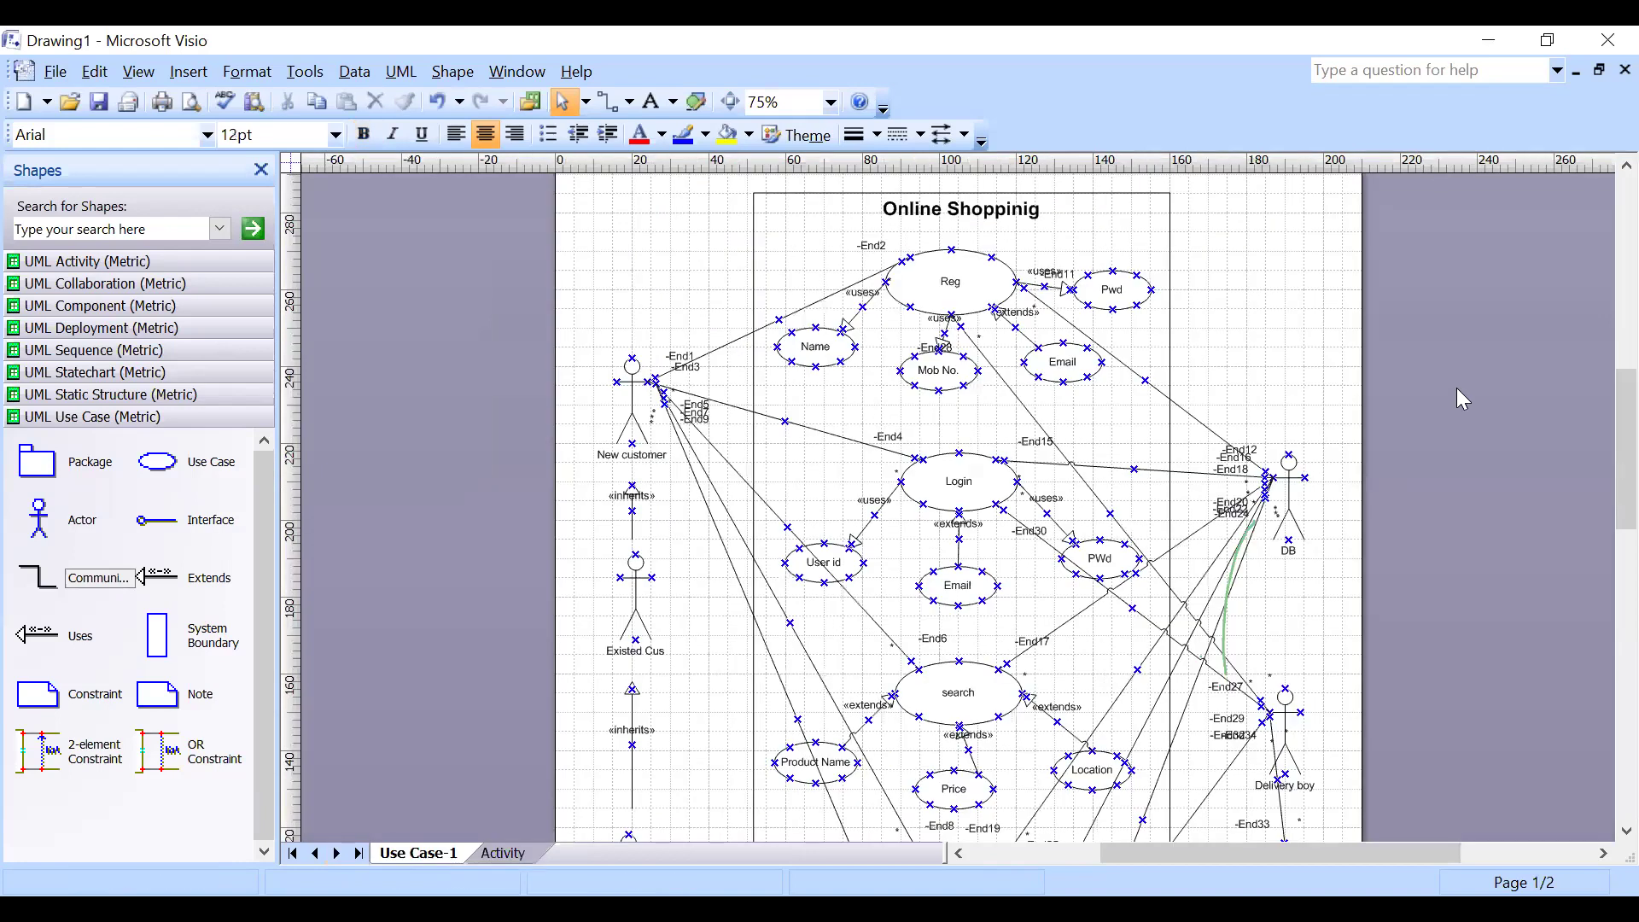
# Reattach the loose end of the Delivery boy's connector to the top of the Making payment use case.
pyautogui.scroll(-2, 1318, 659)
pyautogui.click(1275, 642)
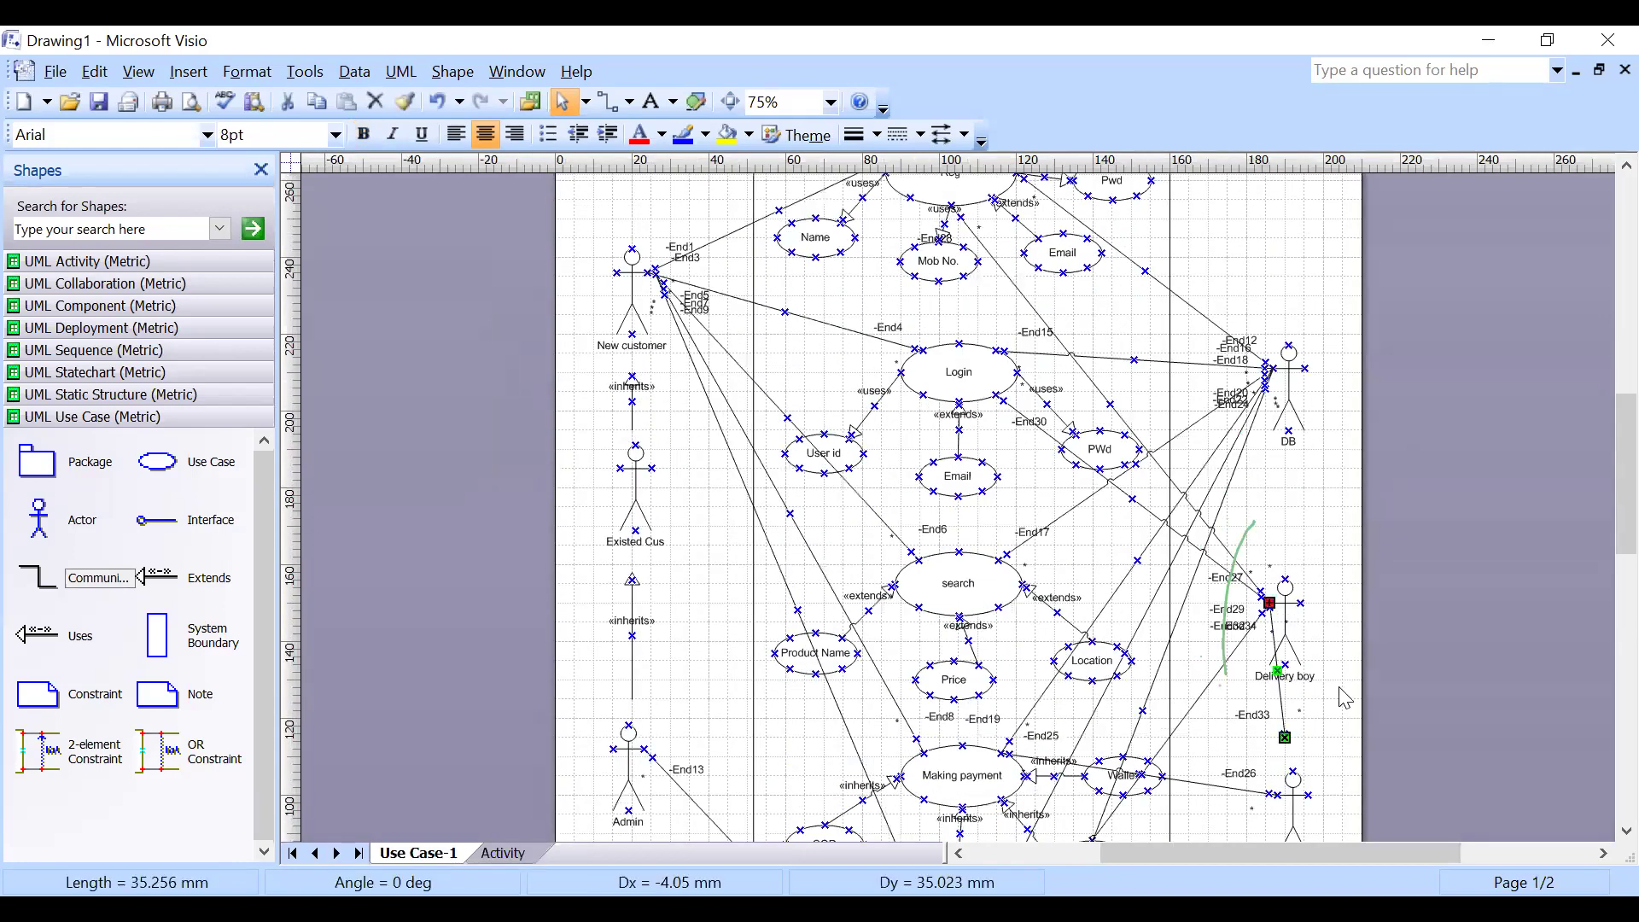
pyautogui.moveTo(1285, 737); pyautogui.dragTo(963, 746)
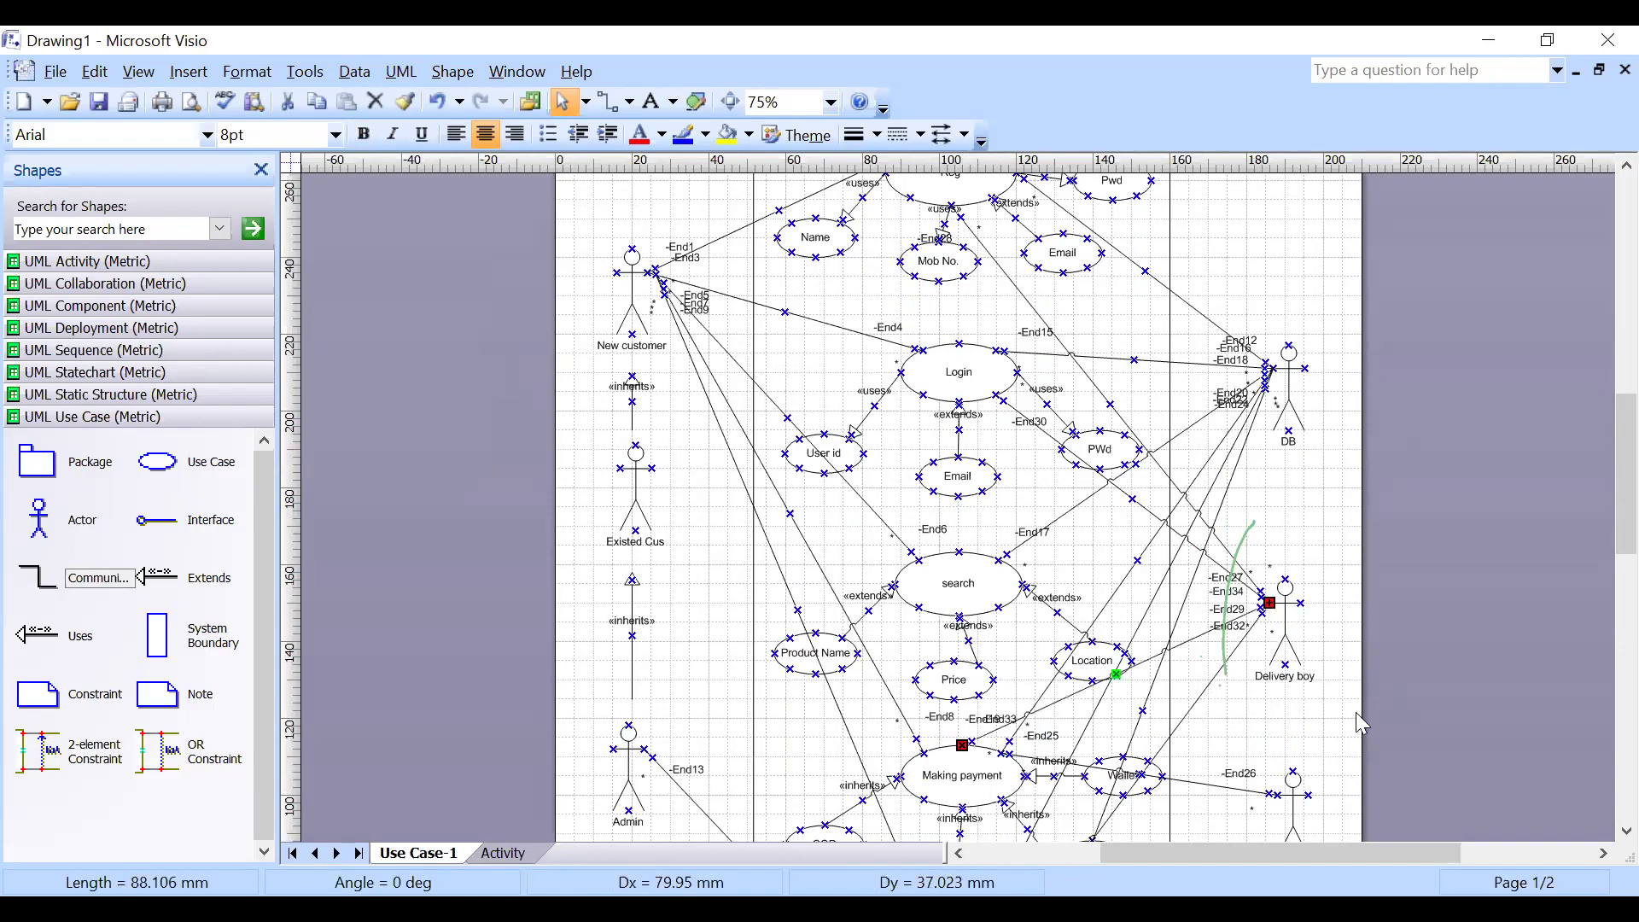
# Examine the DB actor and how its connectors relate to the use cases inside the Online Shopping boundary.
pyautogui.scroll(2, 1280, 602)
pyautogui.click(1298, 537)
pyautogui.click(1339, 633)
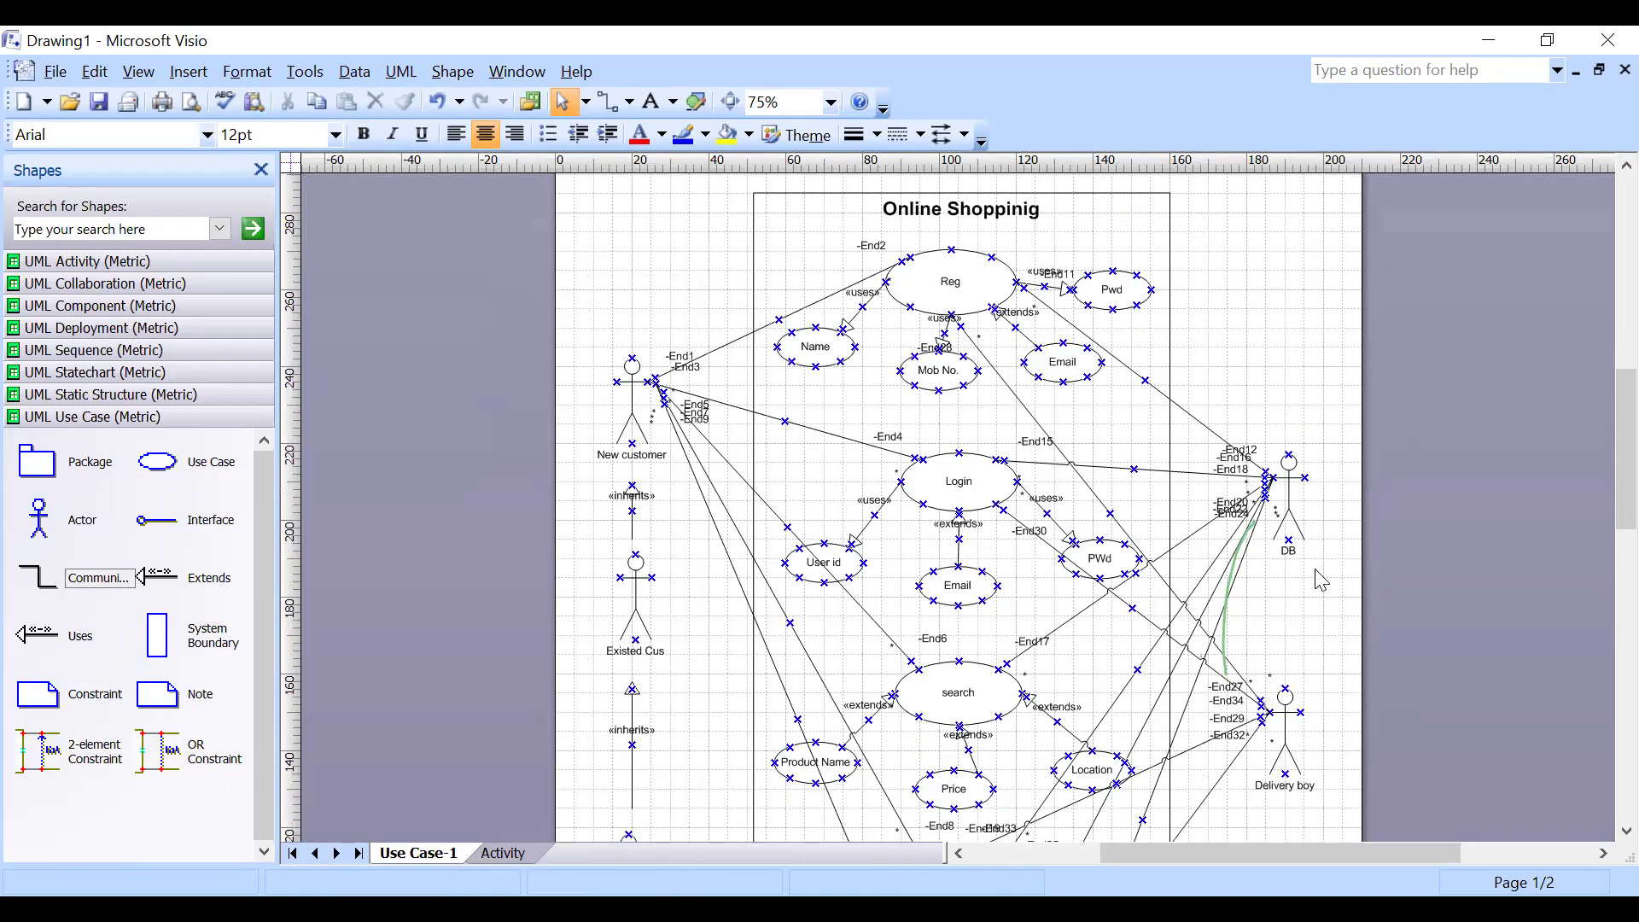
pyautogui.scroll(-2, 1298, 530)
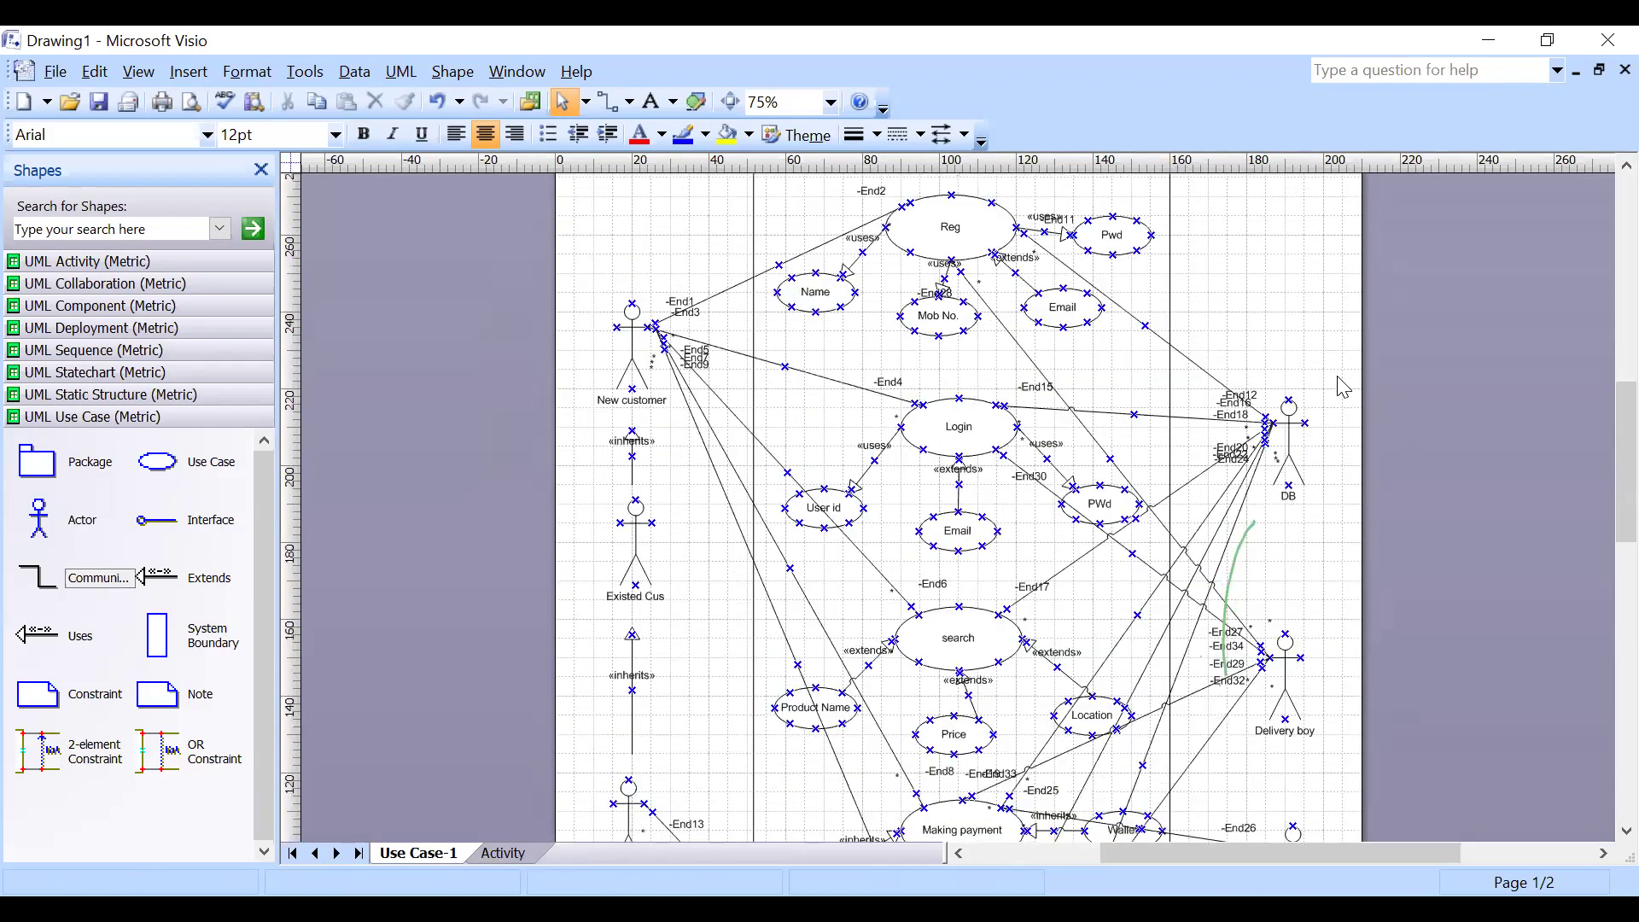
pyautogui.moveTo(1355, 354); pyautogui.dragTo(1257, 589)
pyautogui.press('Escape')
pyautogui.click(1292, 446)
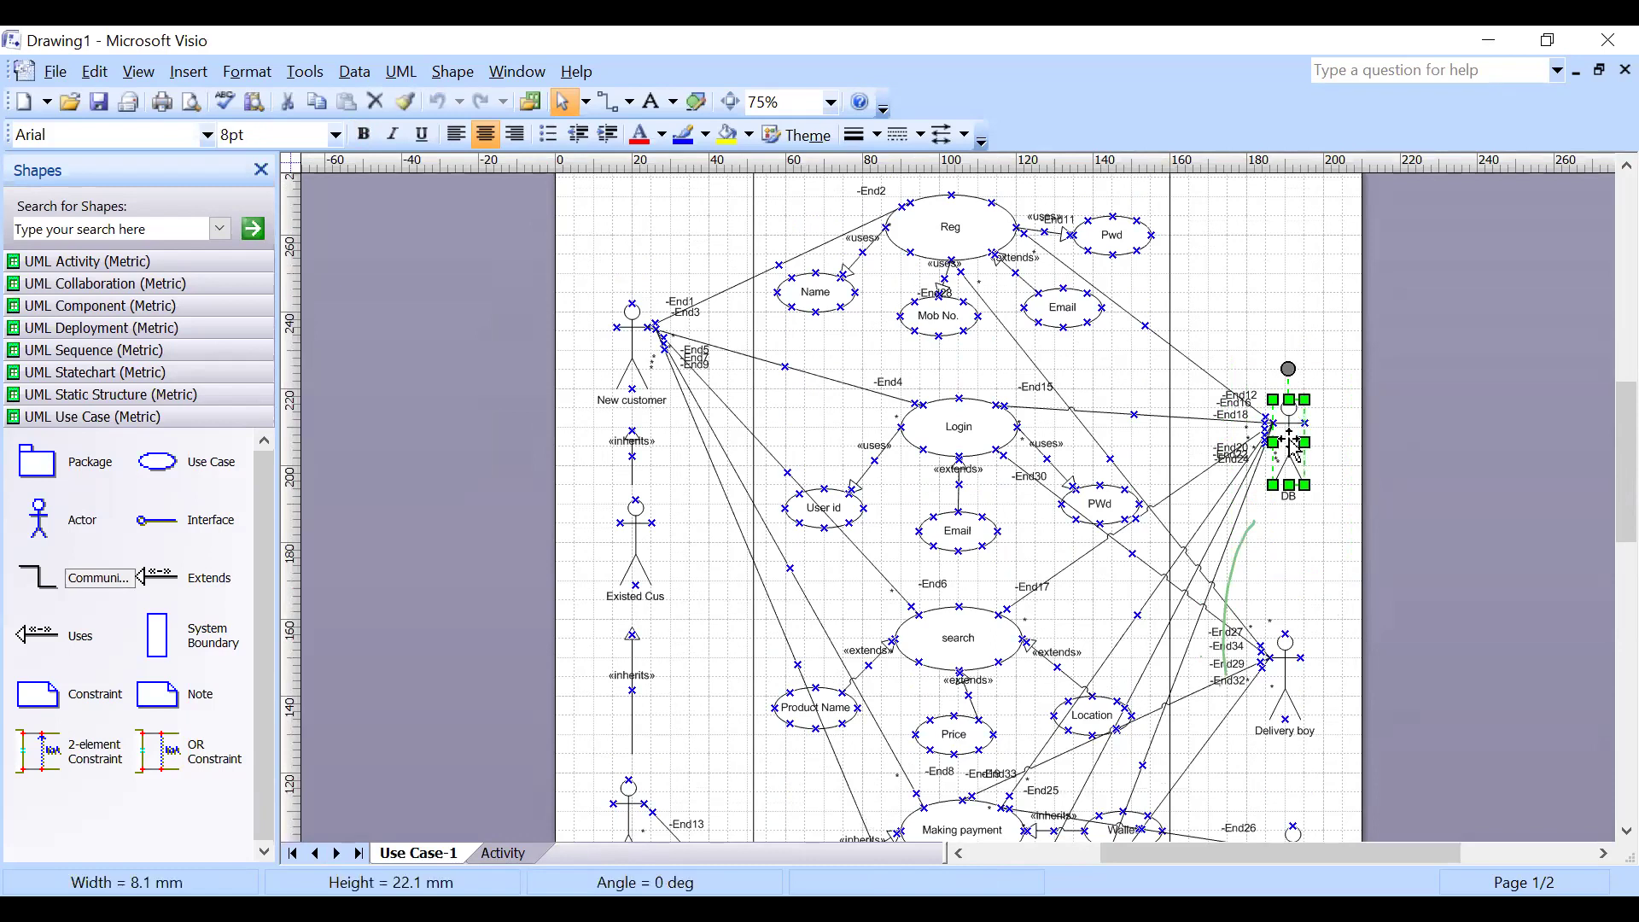
pyautogui.click(1299, 289)
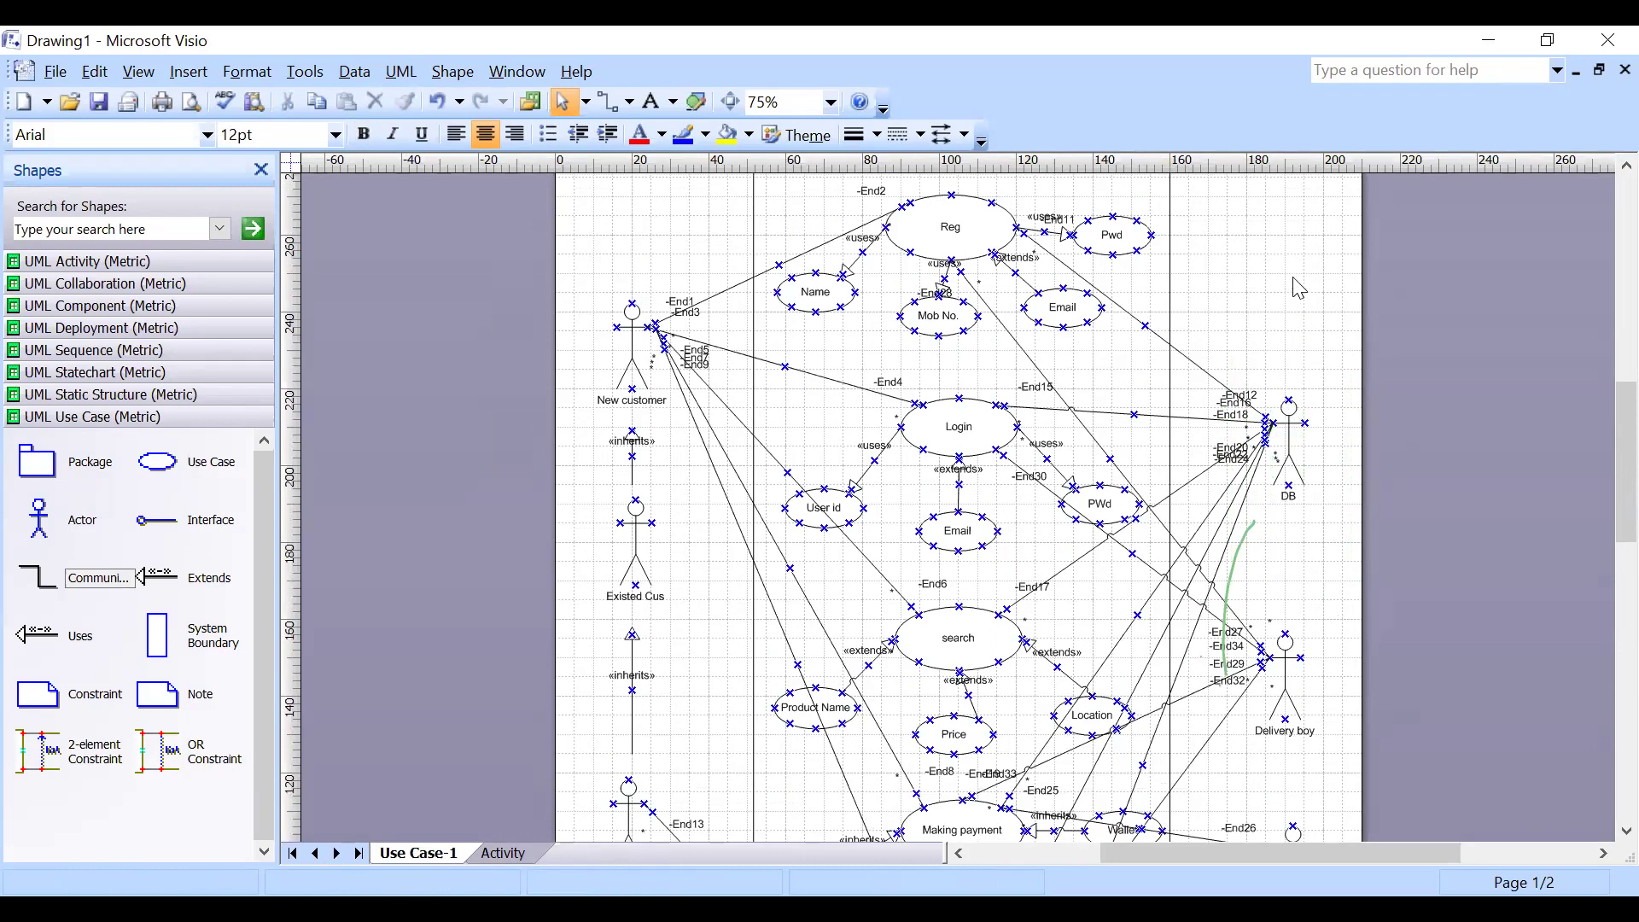
pyautogui.click(1297, 431)
pyautogui.click(603, 224)
pyautogui.click(1291, 427)
pyautogui.click(1304, 299)
pyautogui.scroll(2, 1359, 374)
pyautogui.scroll(-2, 1353, 364)
pyautogui.scroll(2, 1353, 364)
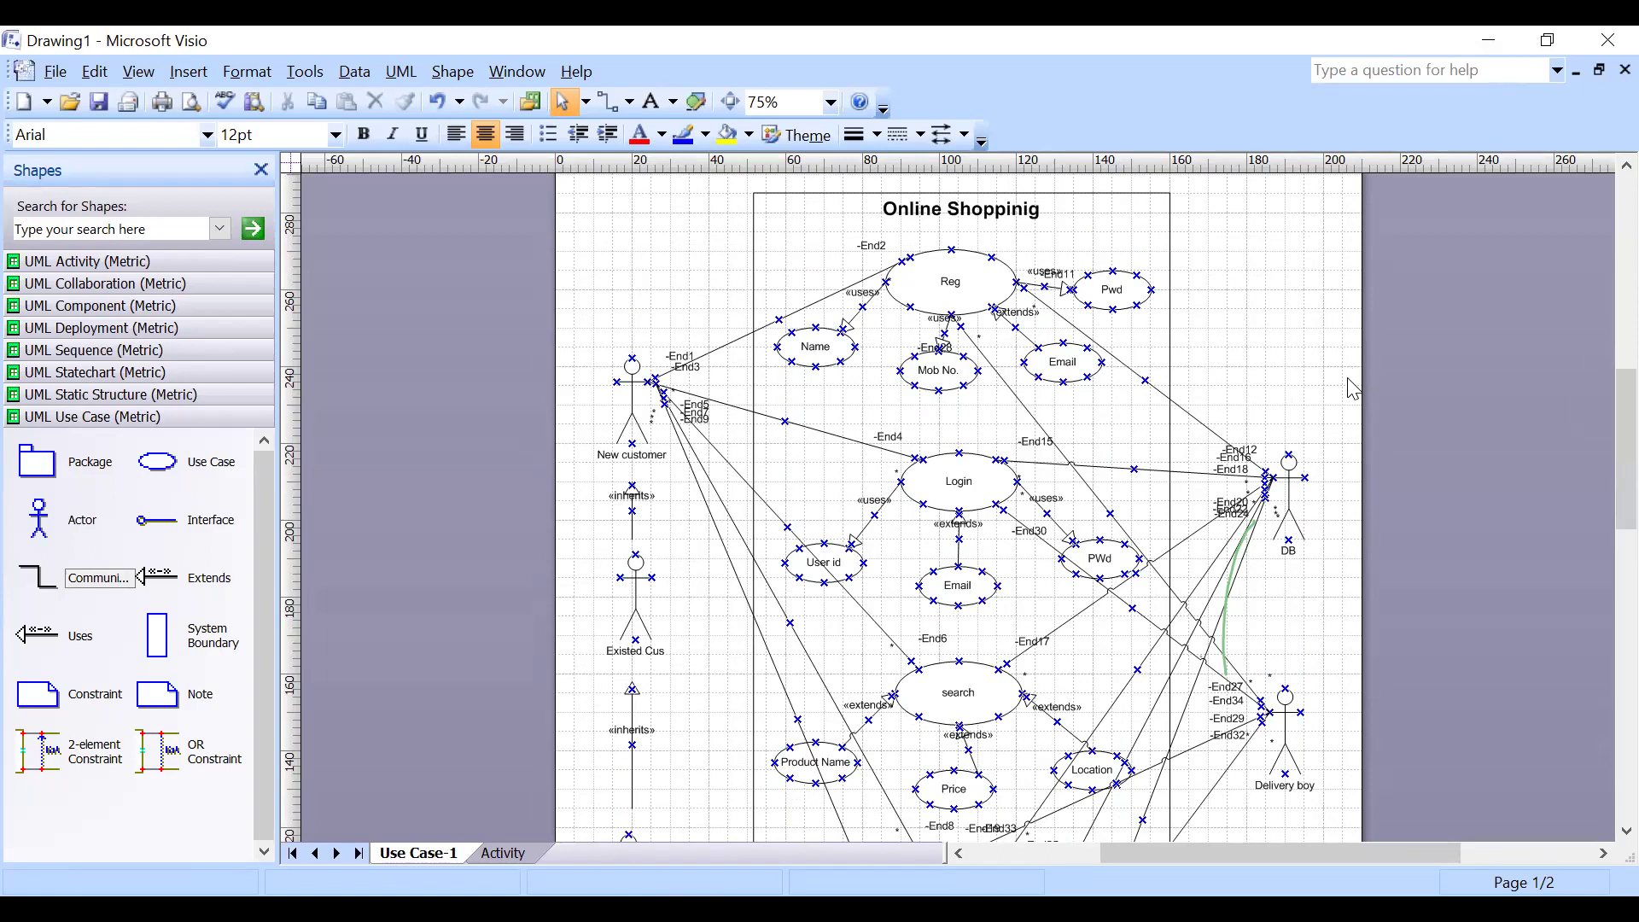
pyautogui.click(1289, 504)
pyautogui.click(1320, 403)
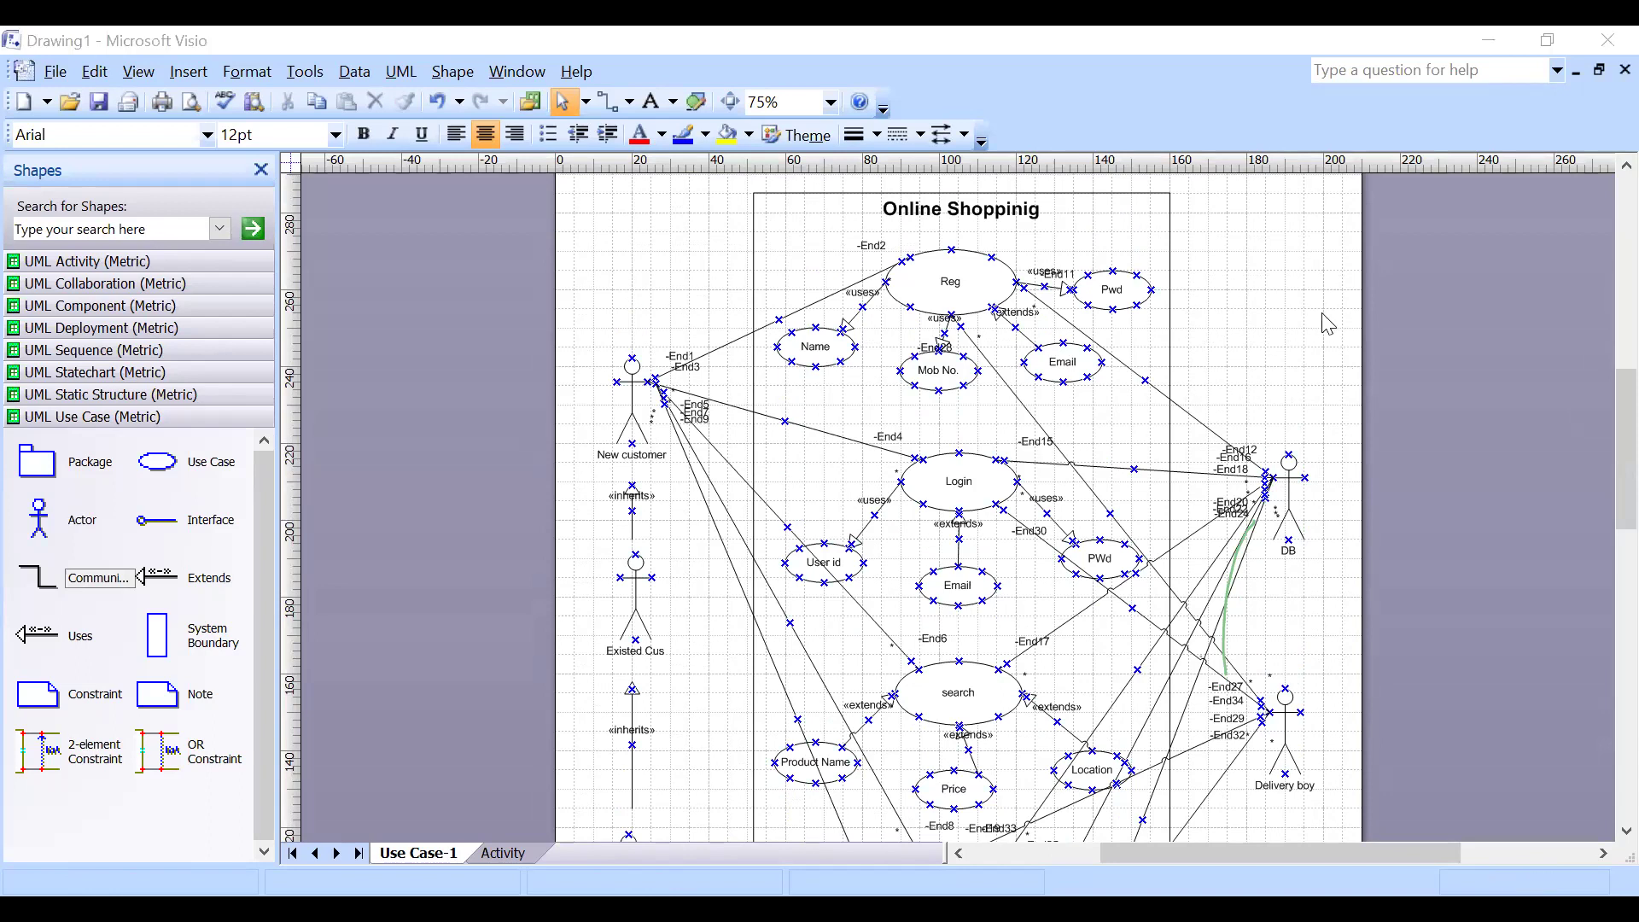
pyautogui.click(1300, 377)
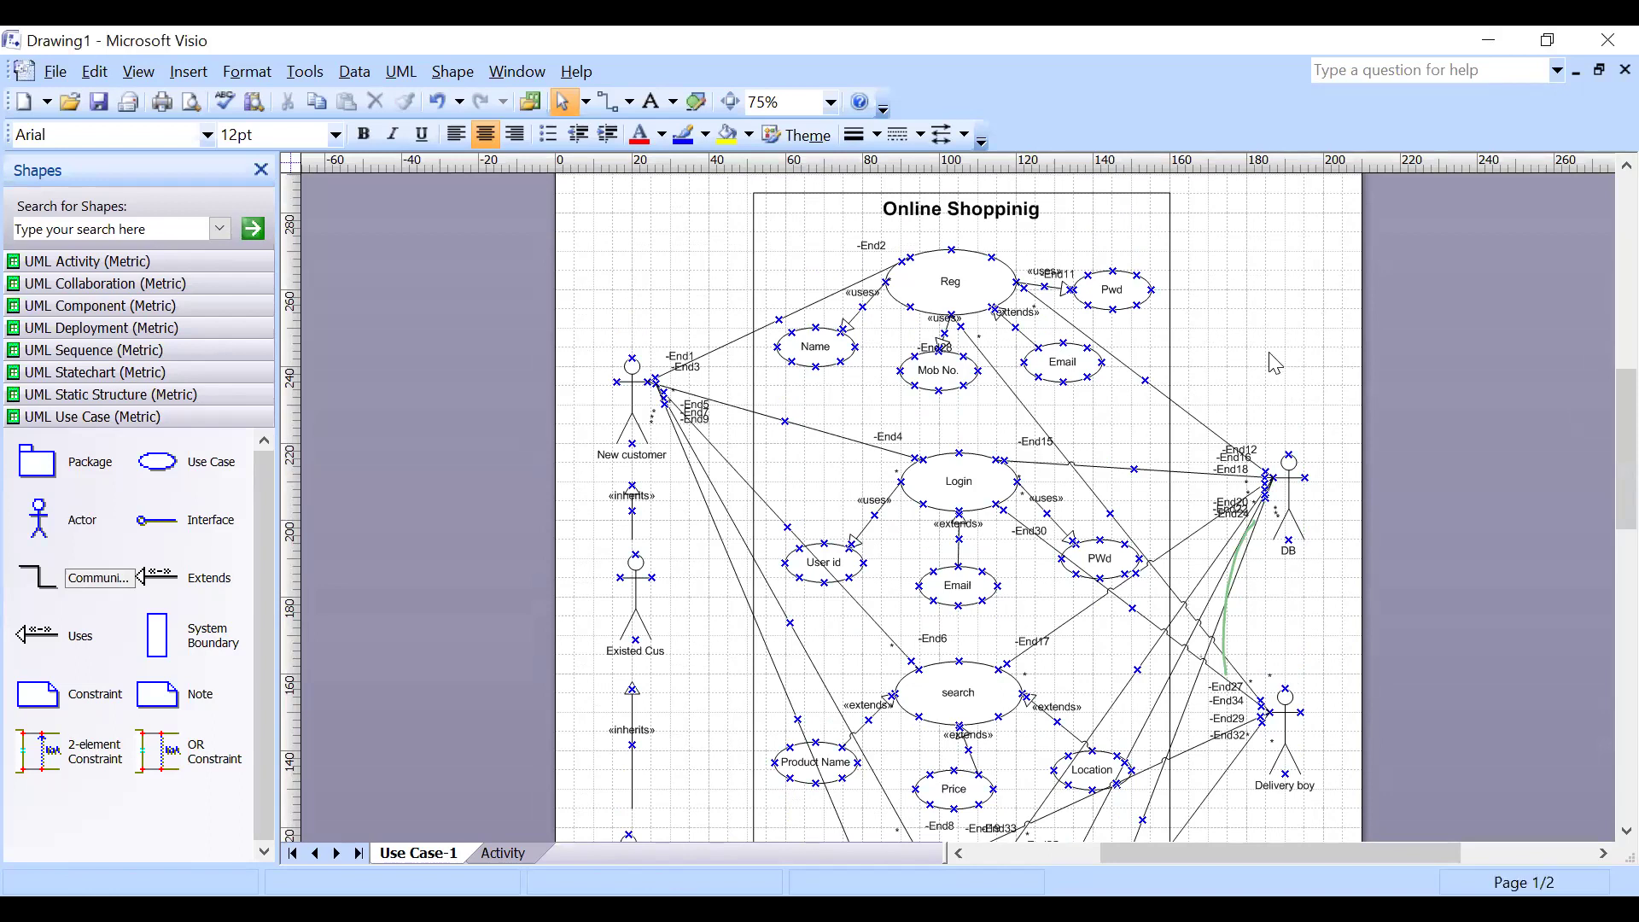
pyautogui.scroll(-3, 1275, 363)
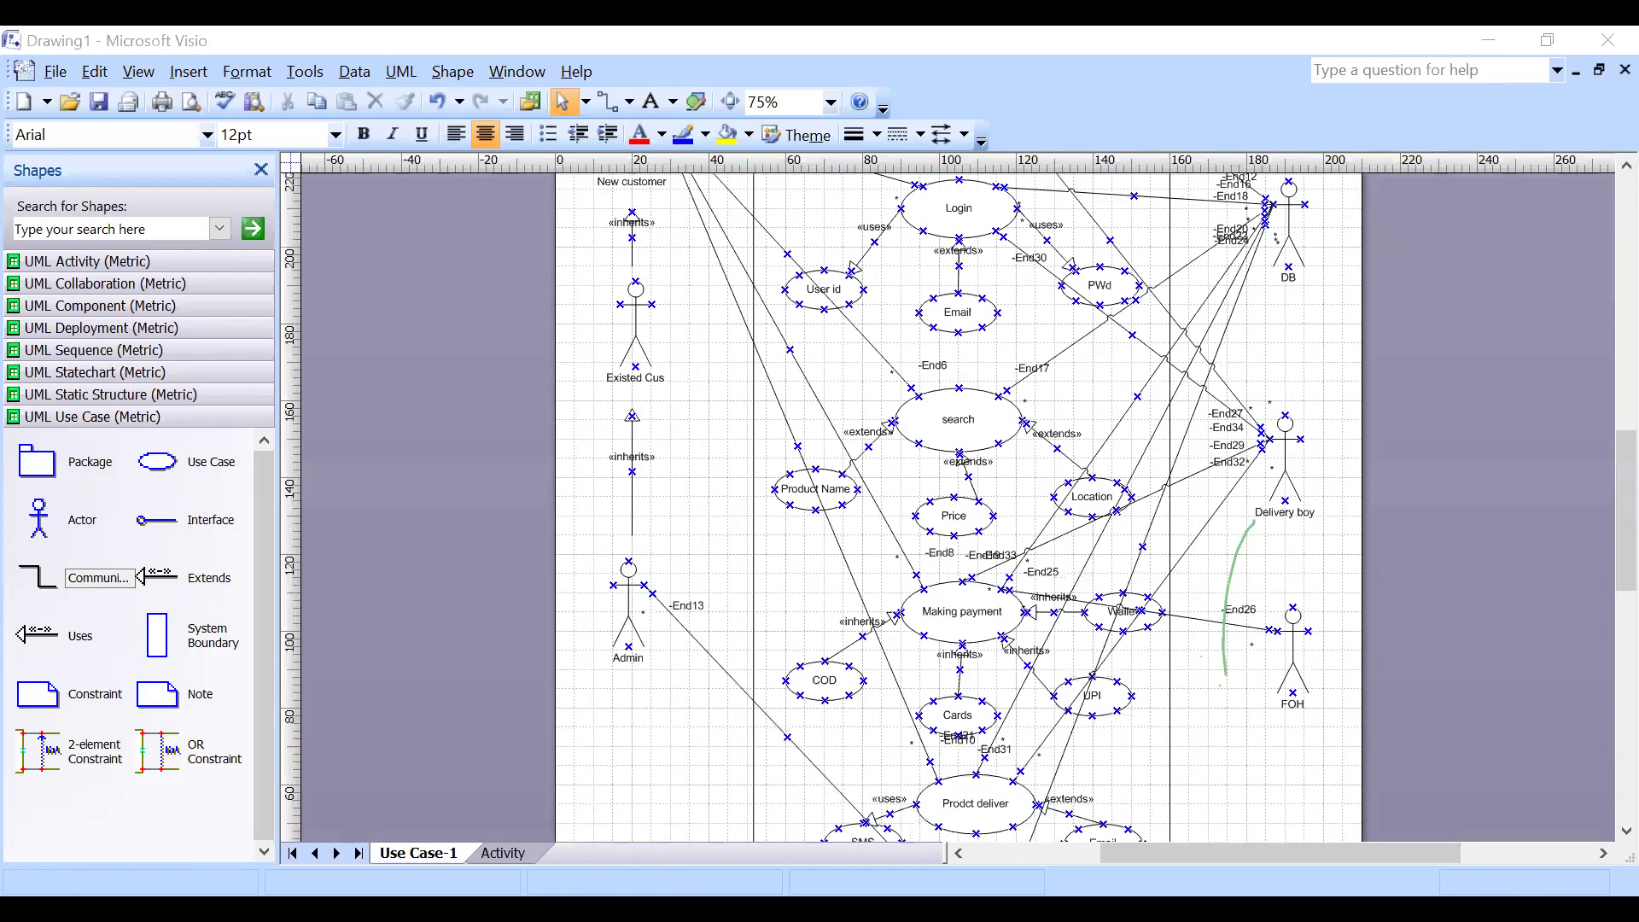
# Open the empty Activity page and set its zoom to 75%.
pyautogui.click(498, 853)
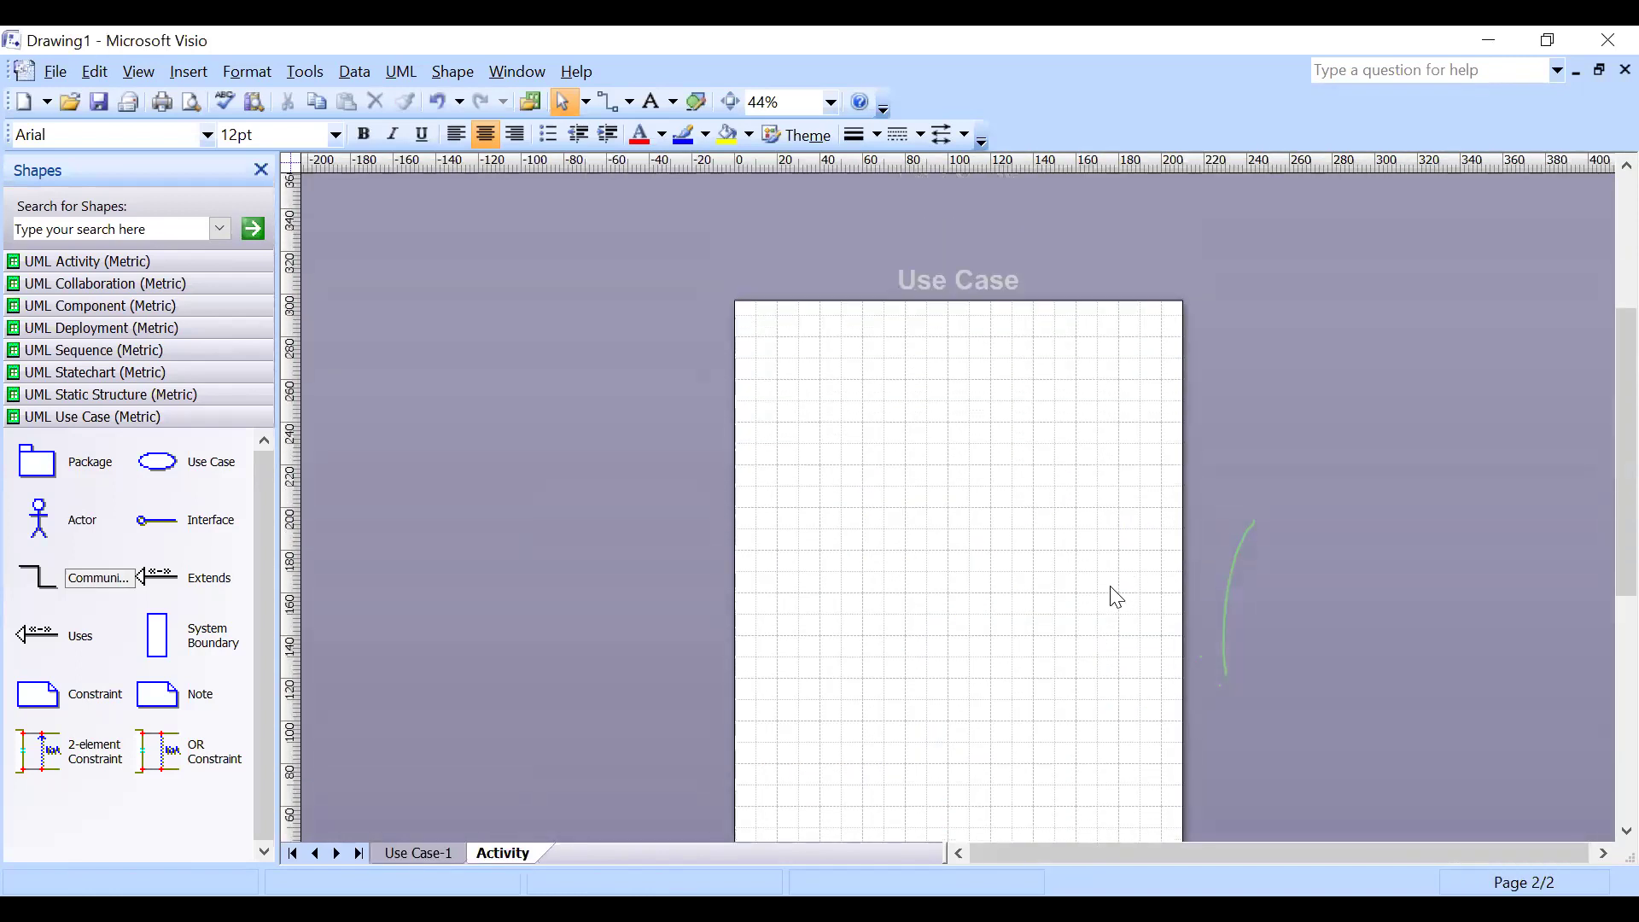
pyautogui.scroll(-3, 1105, 581)
pyautogui.scroll(3, 797, 246)
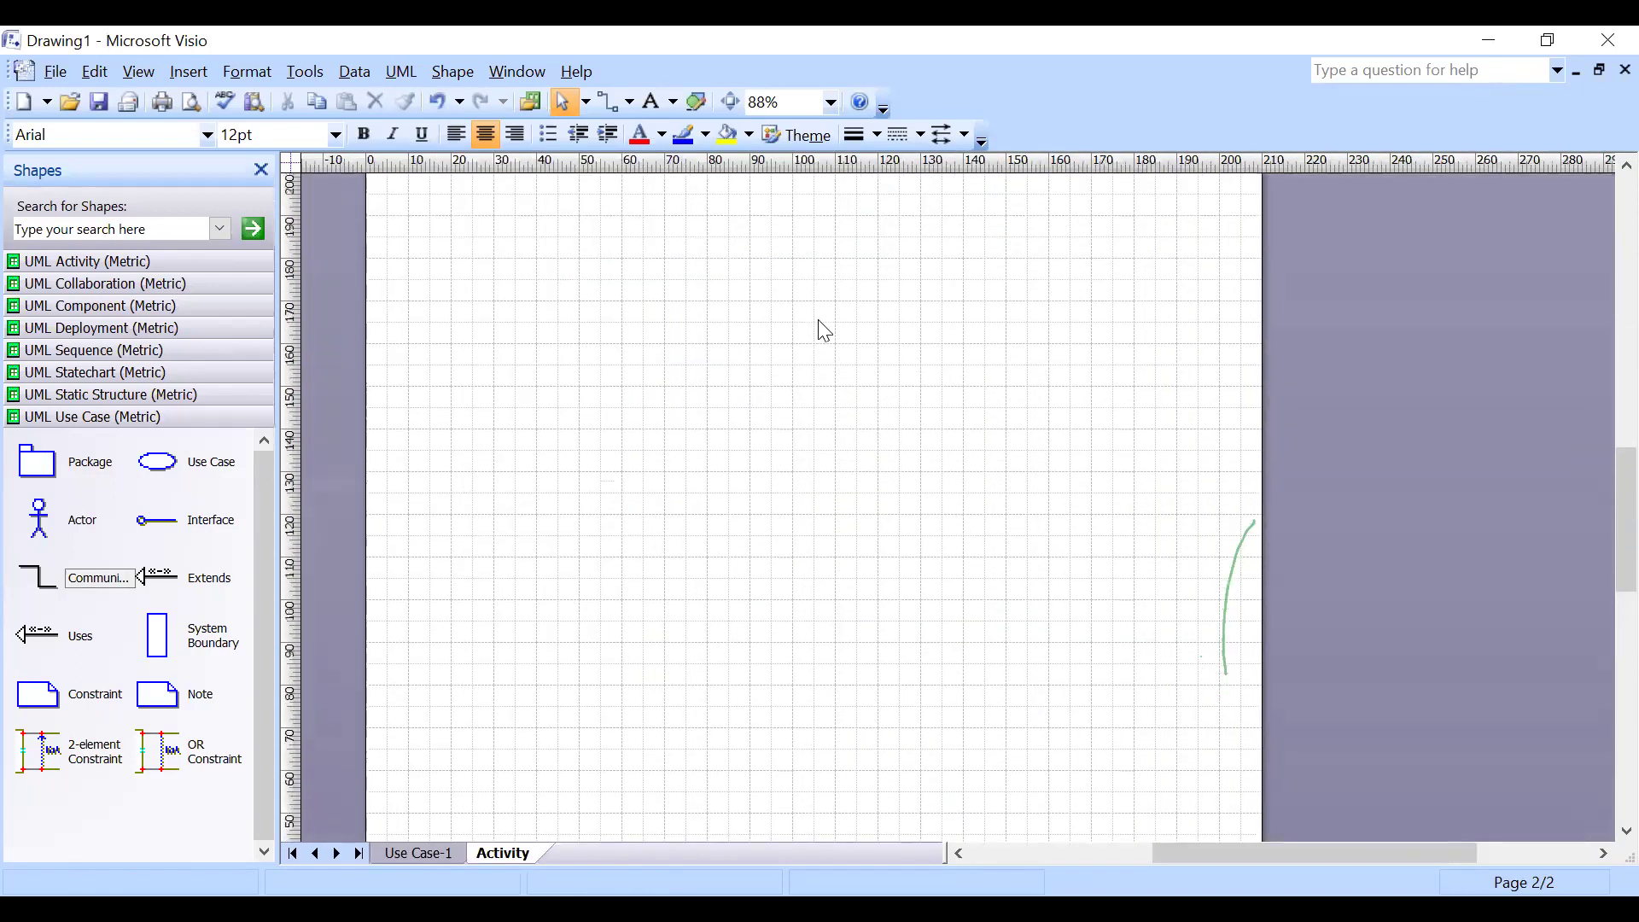
pyautogui.click(830, 102)
pyautogui.click(786, 217)
pyautogui.moveTo(1222, 851)
pyautogui.mouseDown()
pyautogui.moveTo(1166, 850)
pyautogui.moveTo(1229, 852)
pyautogui.moveTo(1206, 852)
pyautogui.mouseUp()
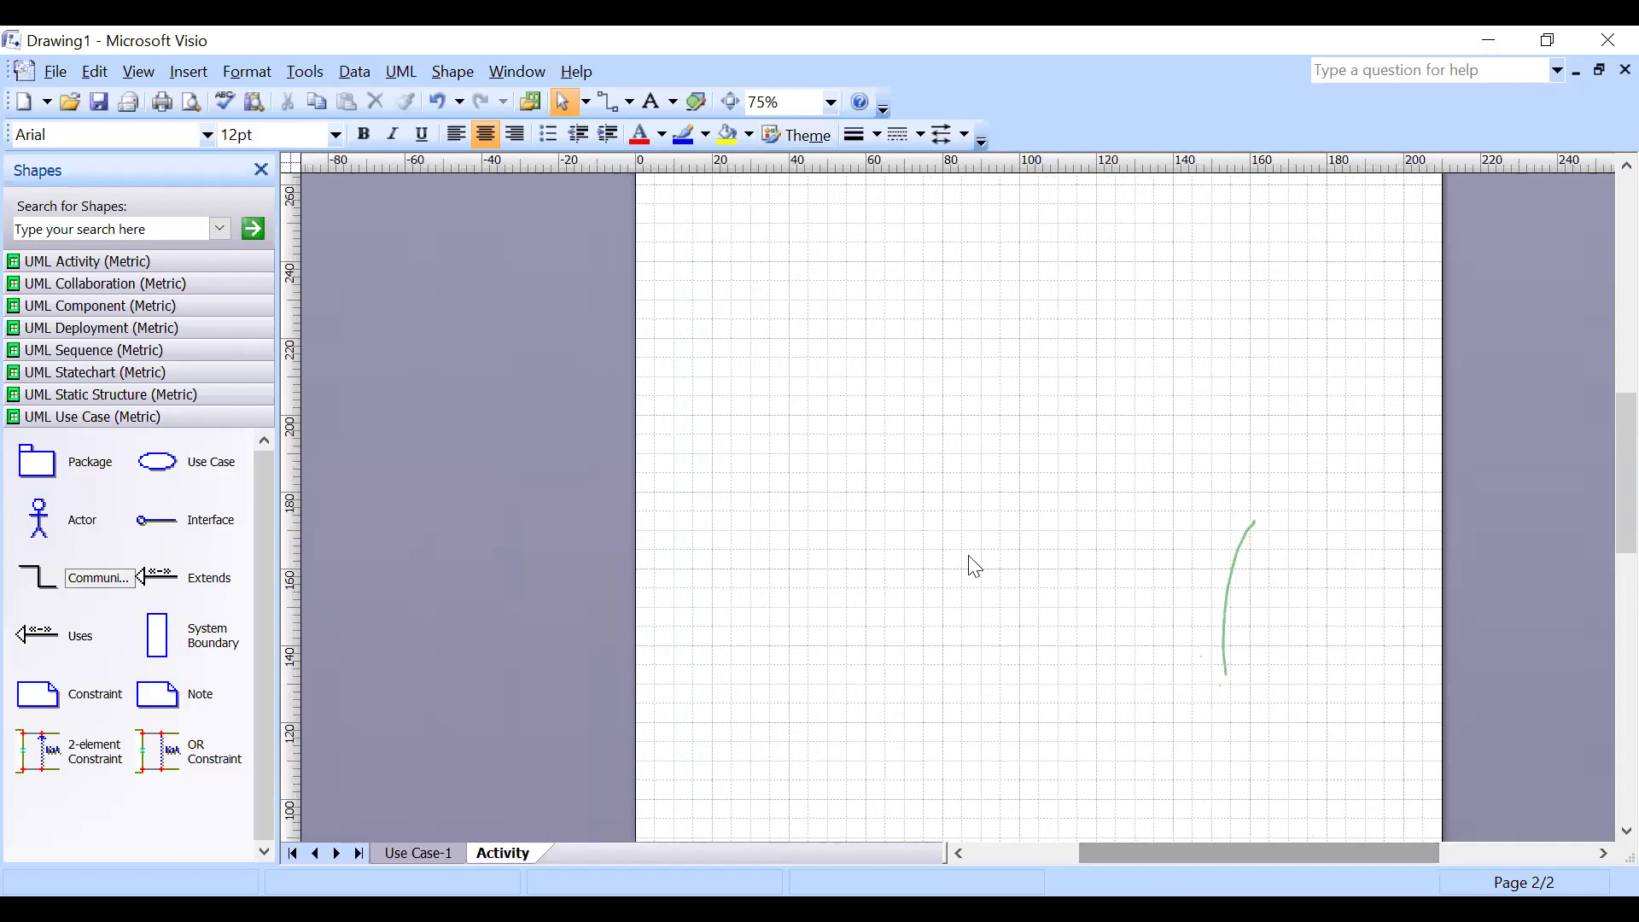
pyautogui.scroll(3, 975, 567)
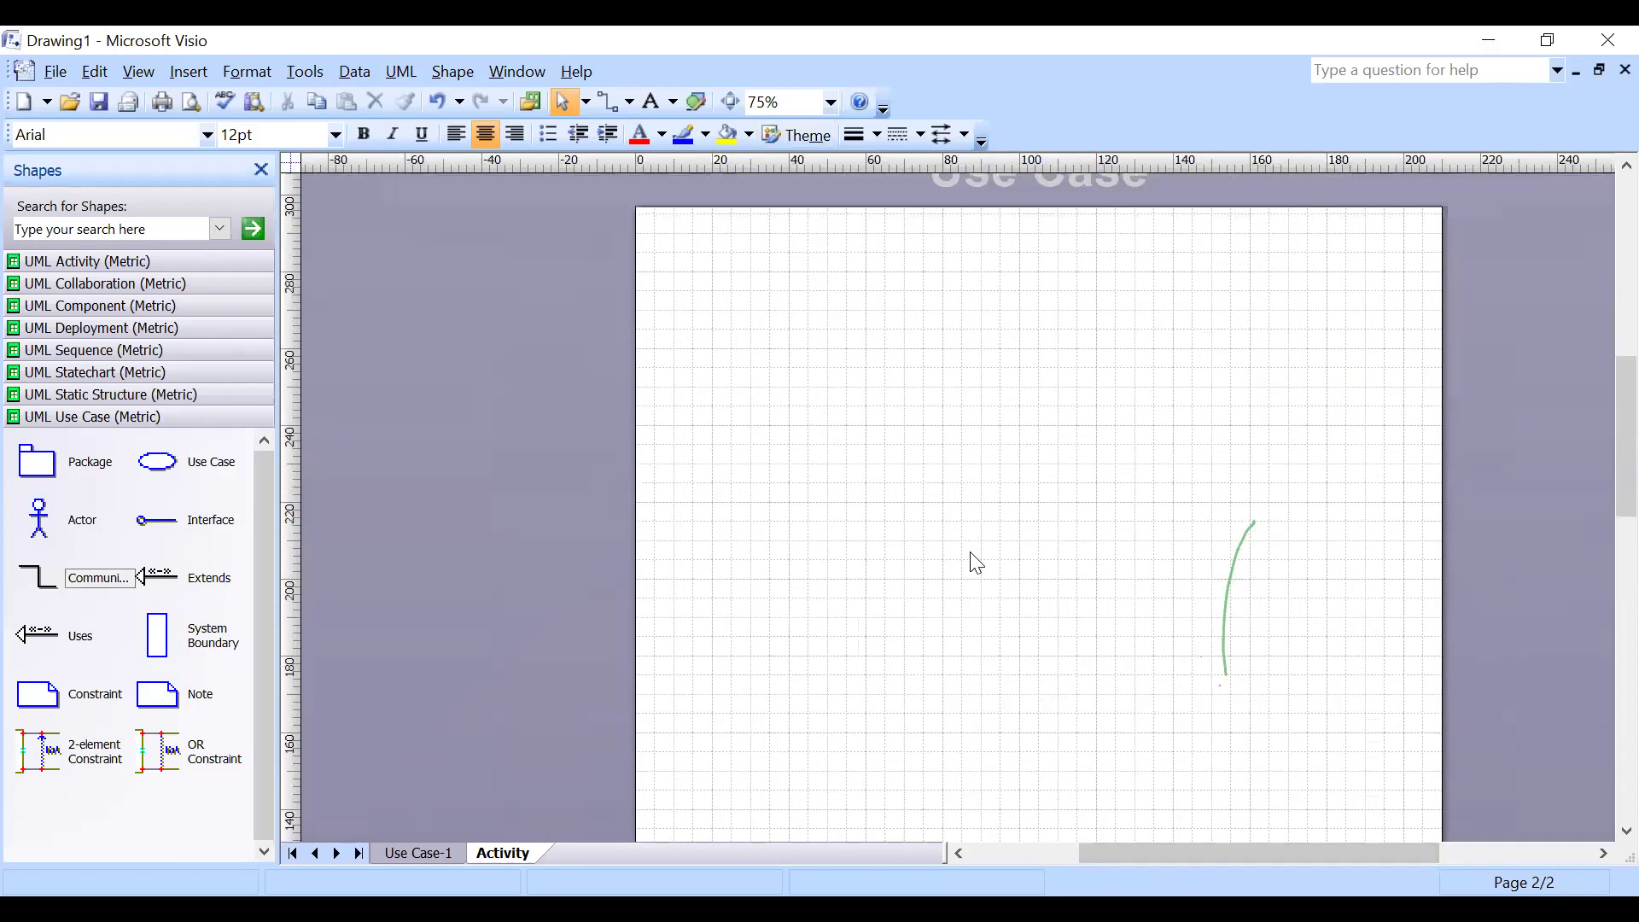
# From the UML Activity shapes, place an initial state near the top centre of the page and add a downward control flow from it.
pyautogui.click(101, 261)
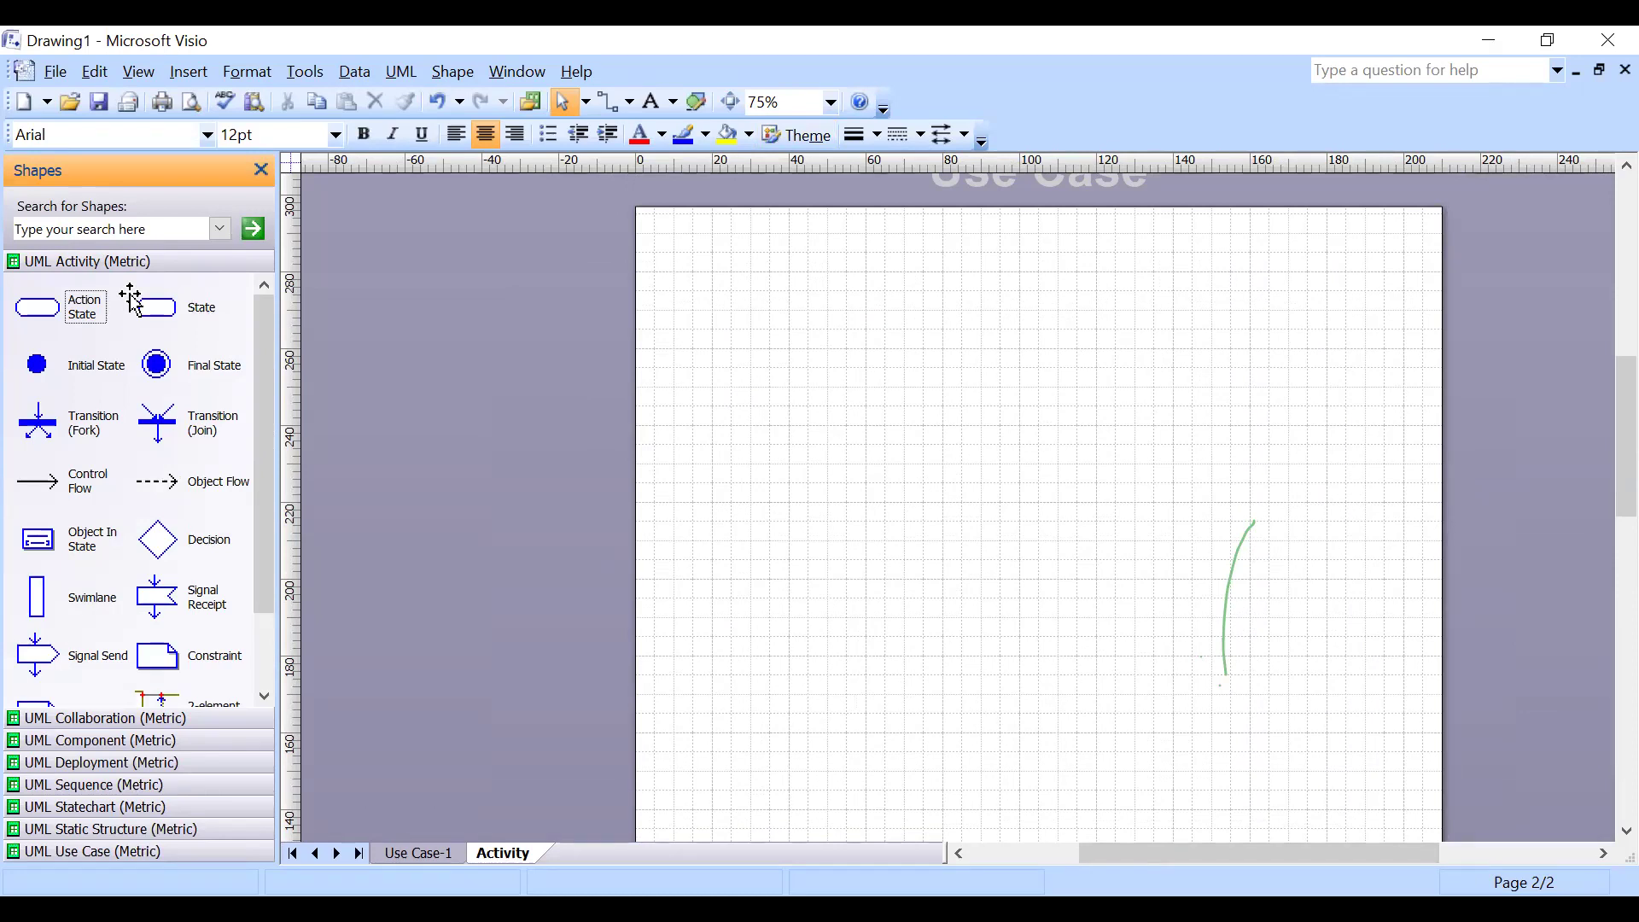
pyautogui.moveTo(1160, 852); pyautogui.dragTo(1205, 849)
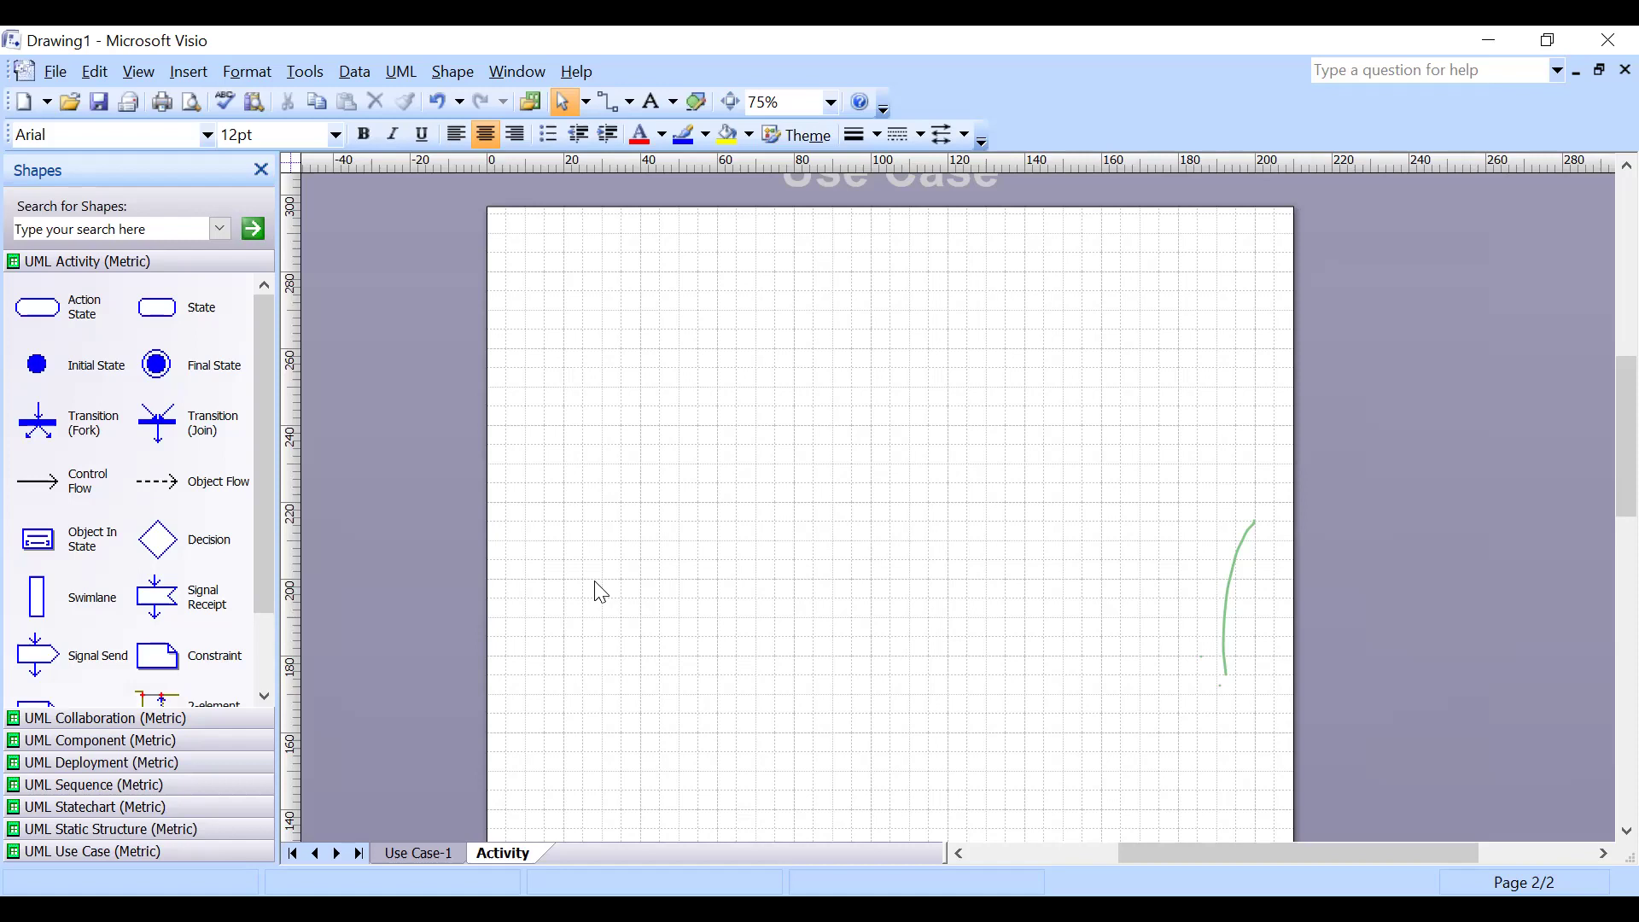
pyautogui.moveTo(36, 365); pyautogui.dragTo(39, 363)
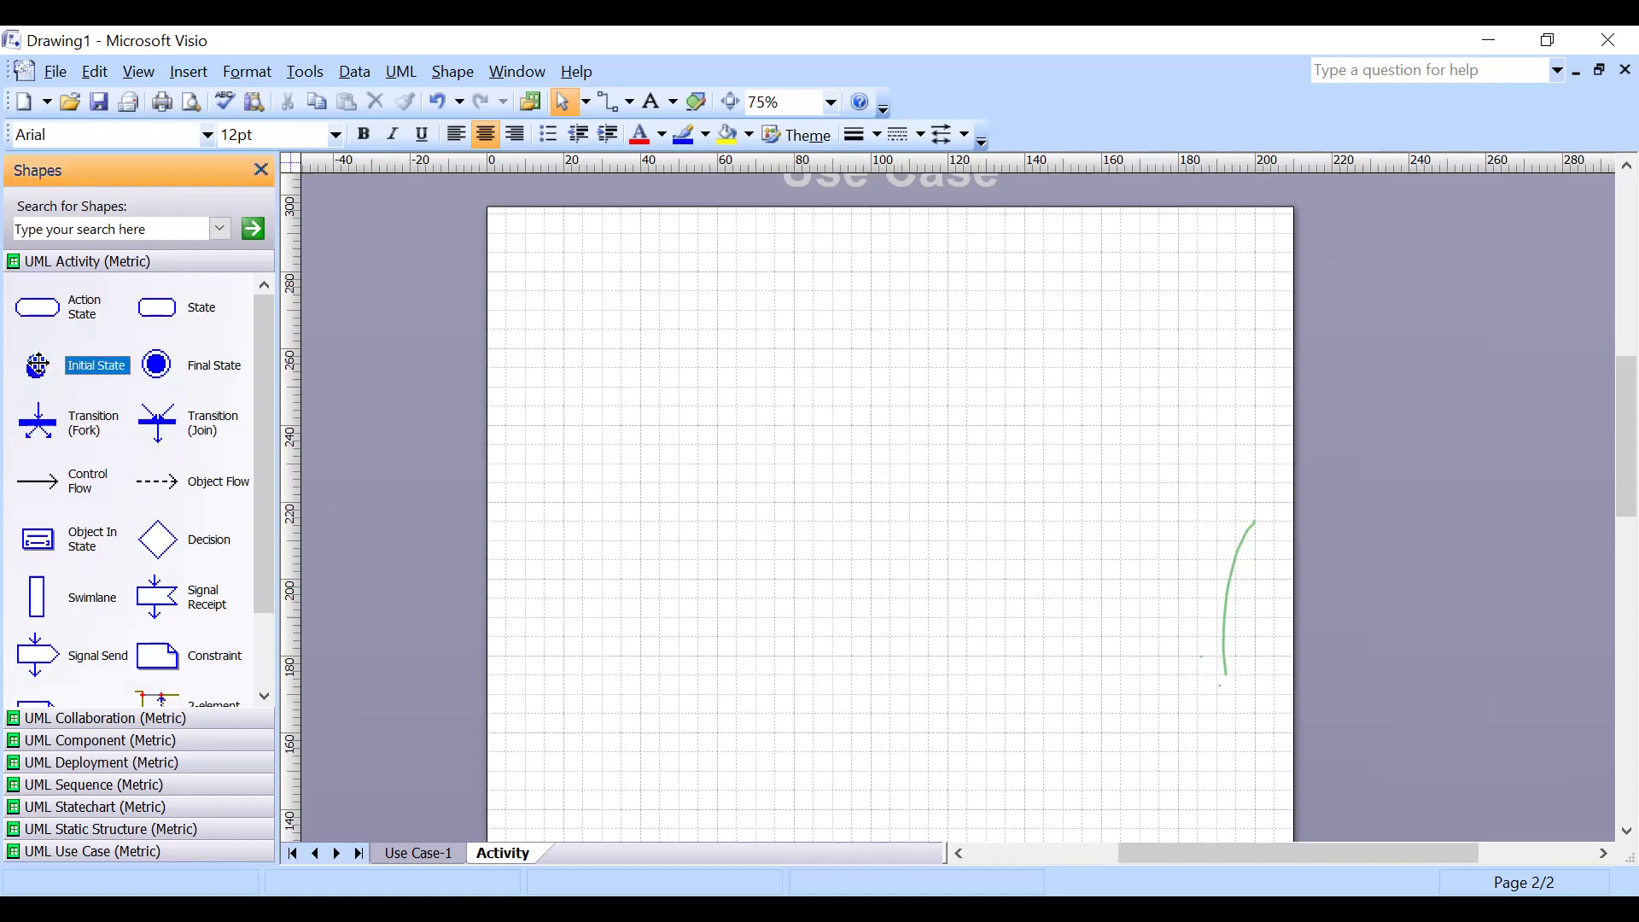
pyautogui.click(343, 381)
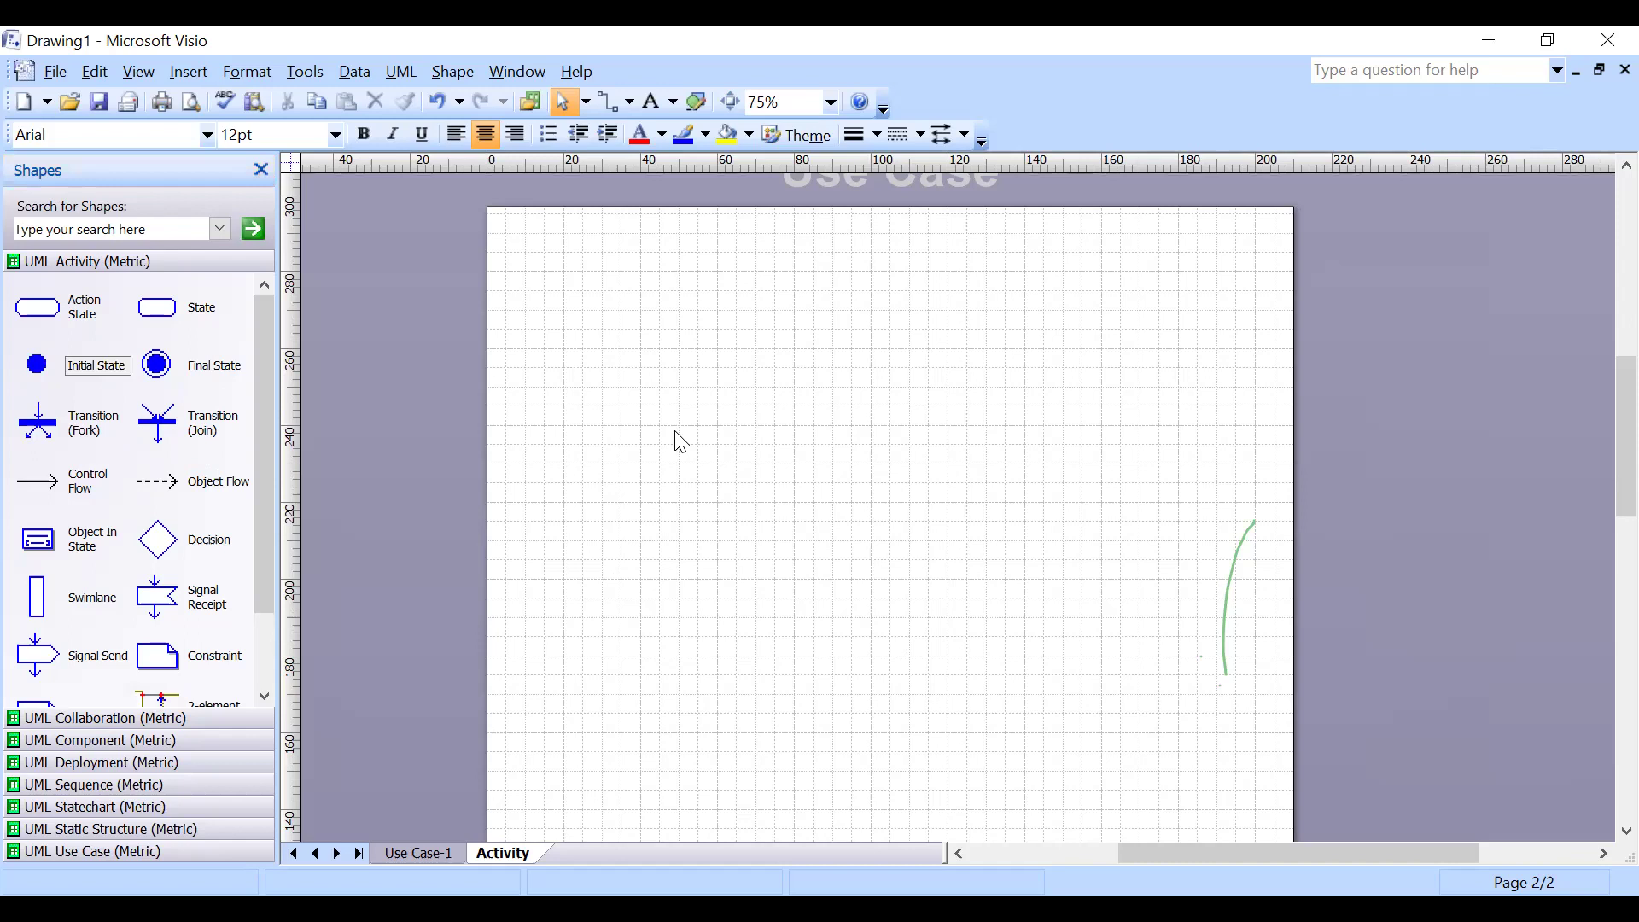
pyautogui.moveTo(39, 367); pyautogui.dragTo(872, 245)
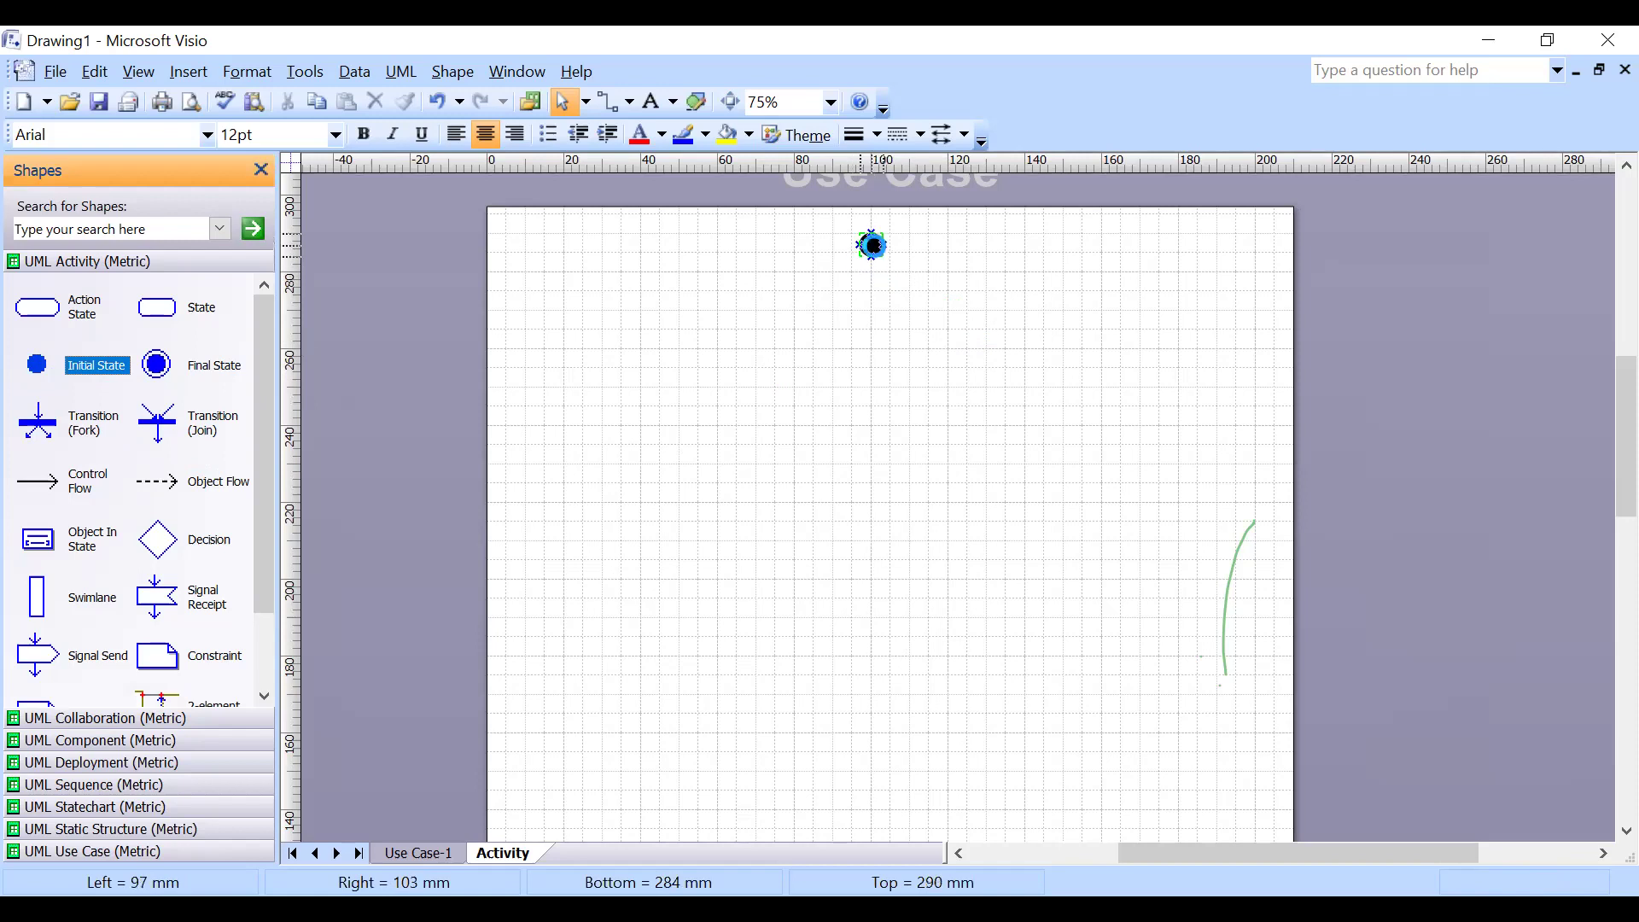
pyautogui.moveTo(76, 480); pyautogui.dragTo(871, 291)
pyautogui.click(967, 325)
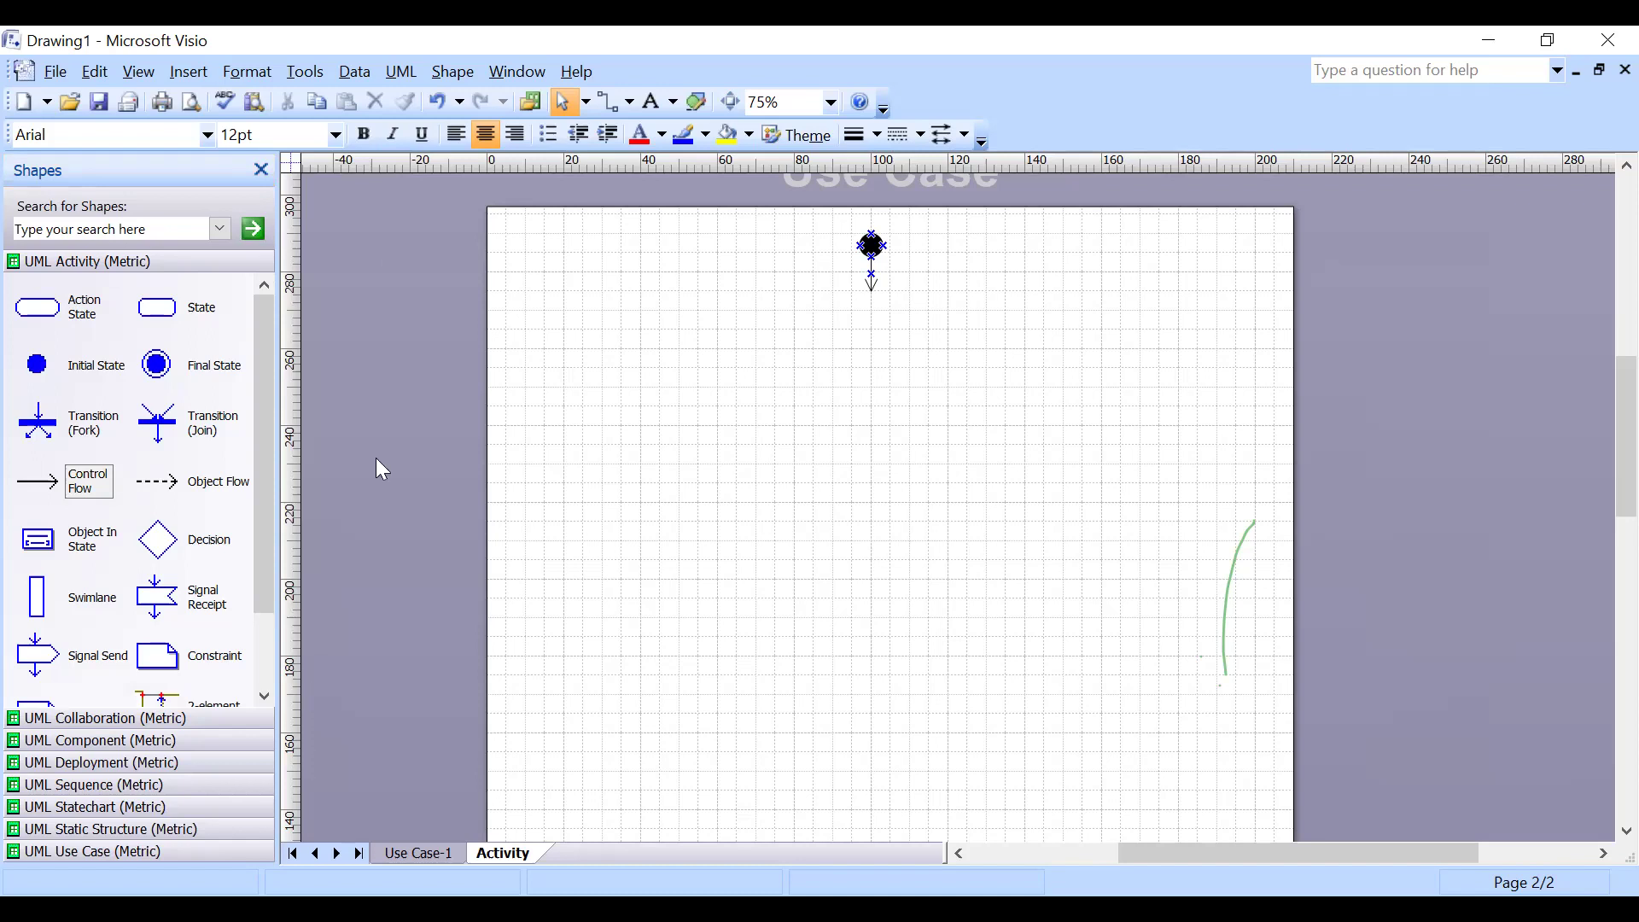
# Add an action state at the end of the initial state's control flow and name it "Enter Login credentials".
pyautogui.moveTo(74, 309); pyautogui.dragTo(876, 308)
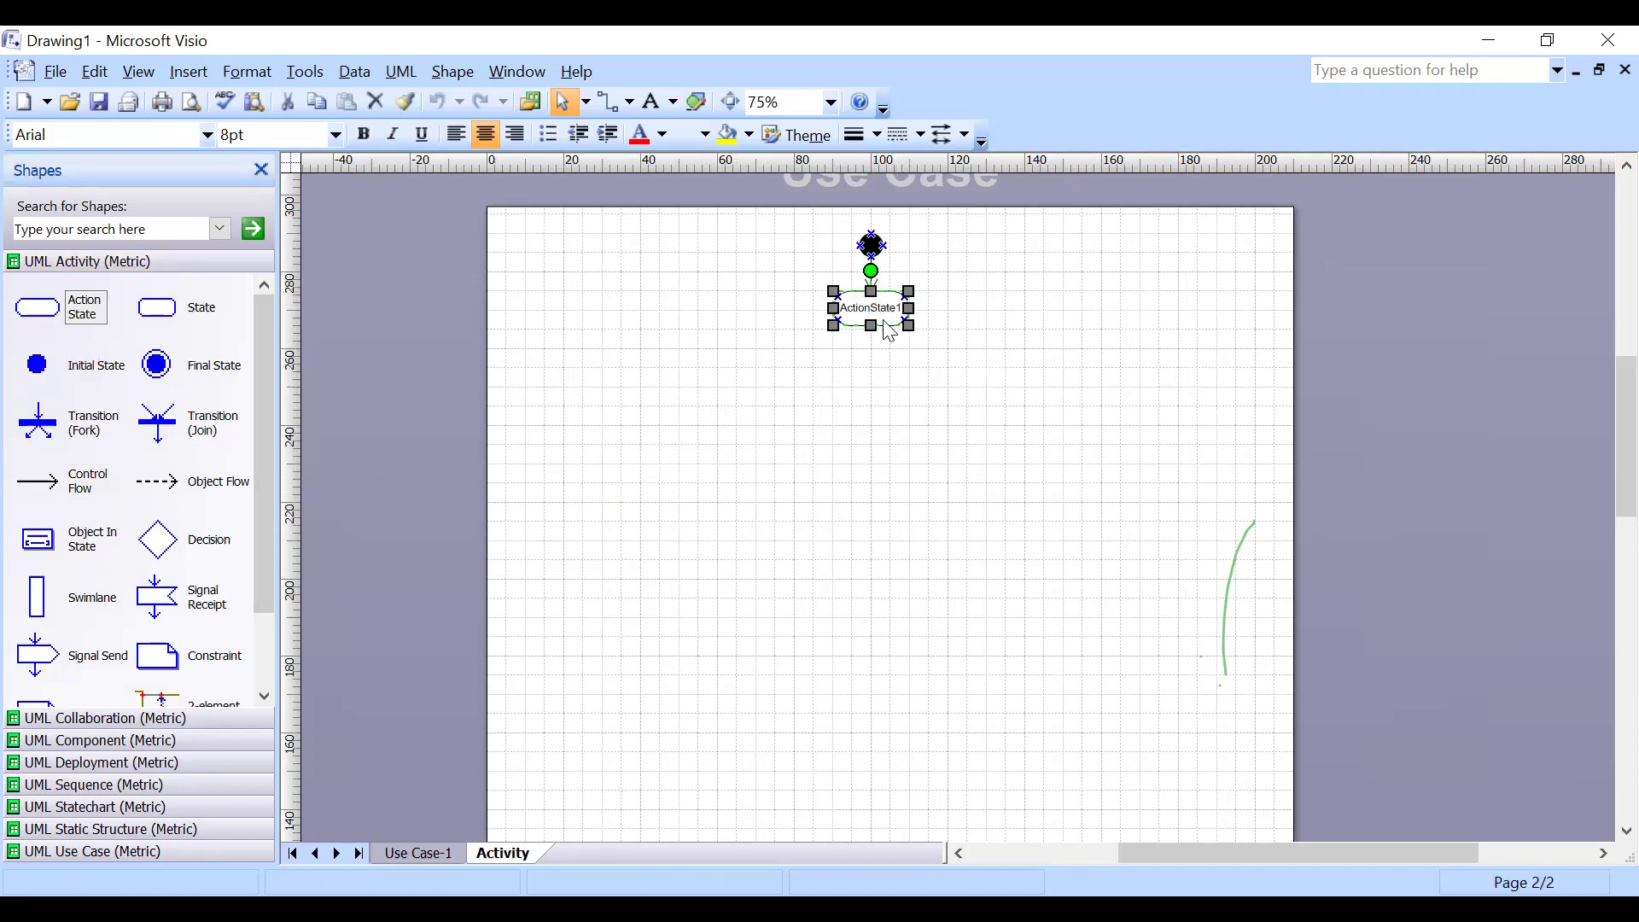
pyautogui.doubleClick(885, 325)
pyautogui.write('L')
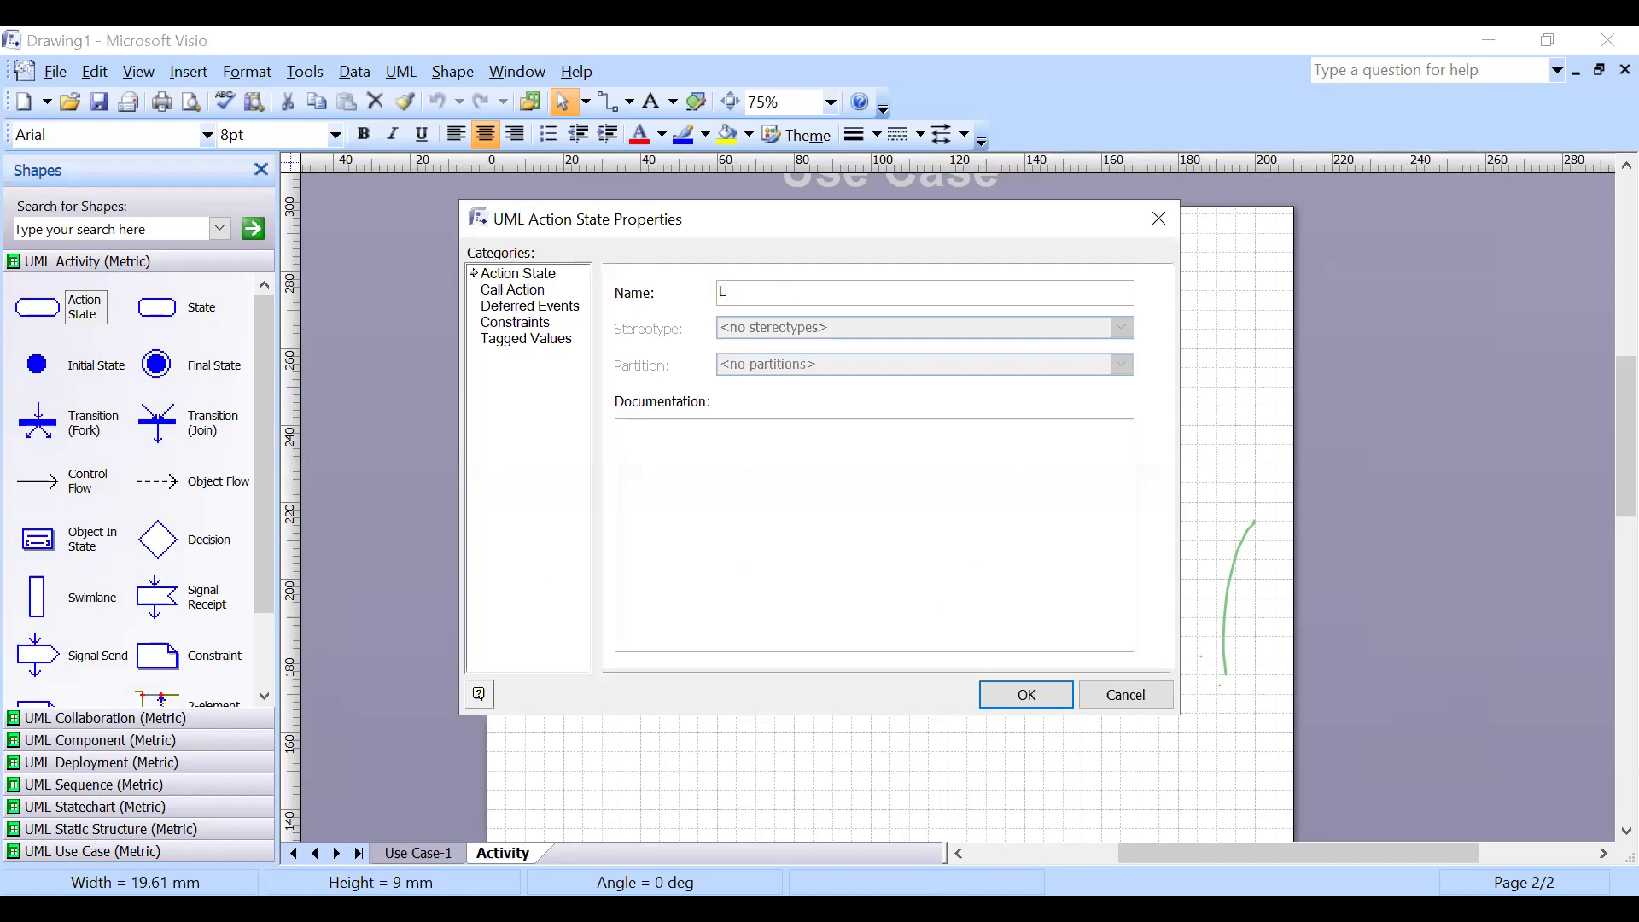
pyautogui.write('oGi')
pyautogui.press('BackSpace')
pyautogui.press('BackSpace')
pyautogui.press('BackSpace')
pyautogui.write('O')
pyautogui.press('BackSpace')
pyautogui.press('BackSpace')
pyautogui.write('Ene')
pyautogui.press('BackSpace')
pyautogui.write('tr')
pyautogui.press('BackSpace')
pyautogui.write('ter Login credentials')
pyautogui.press('Return')
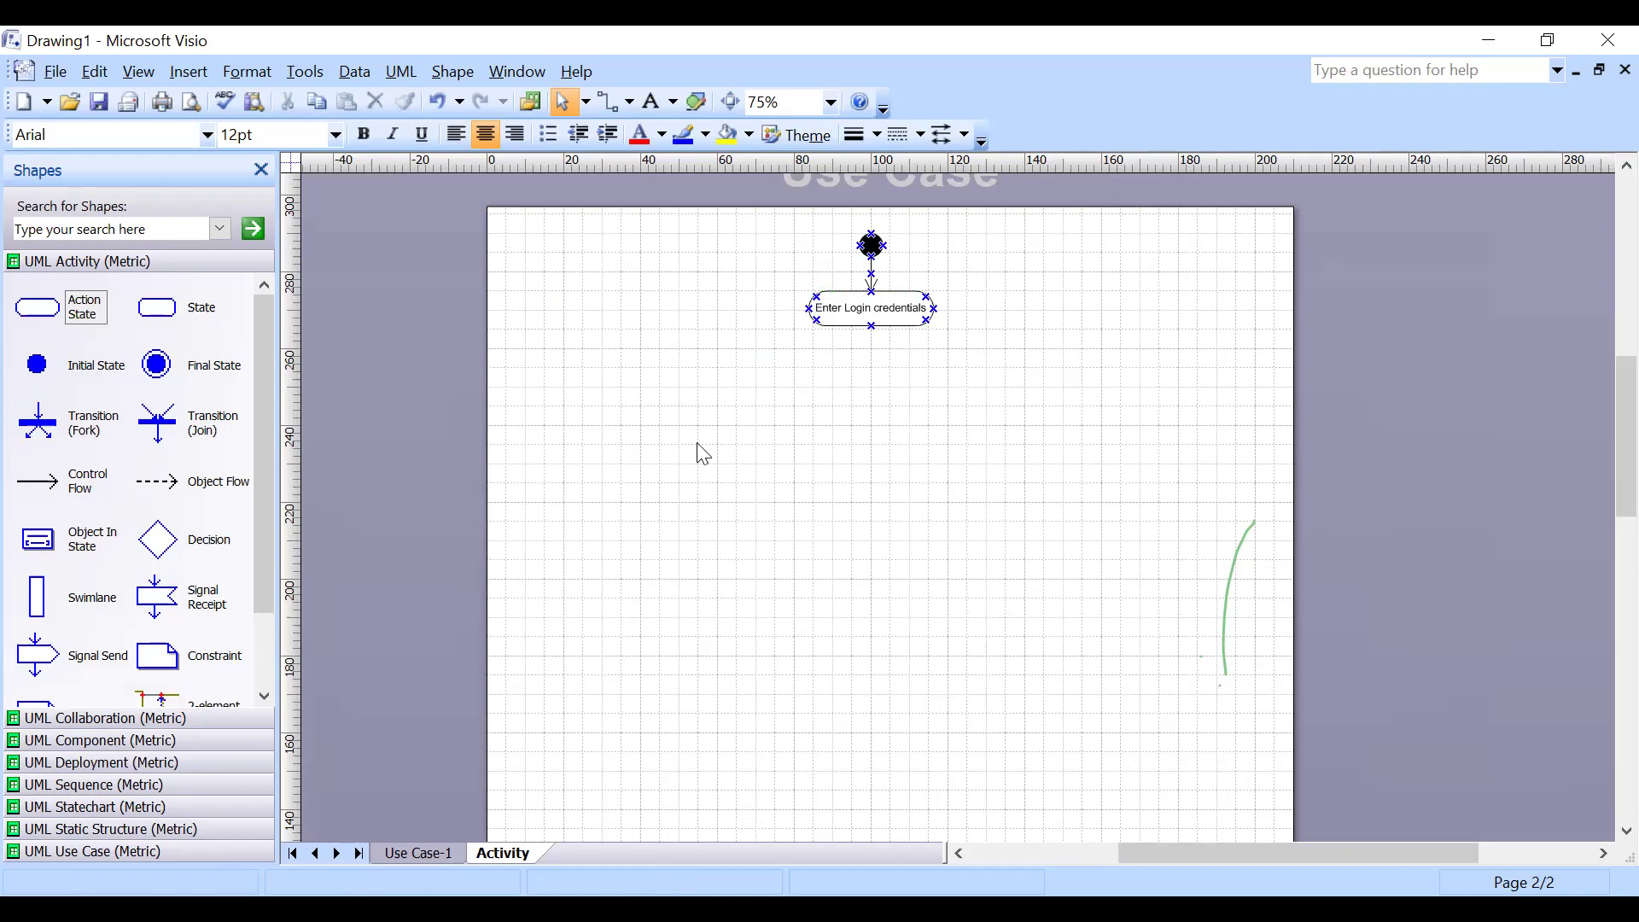
# Attach a vertical control flow about 10 mm long below the Enter Login credentials action state.
pyautogui.moveTo(39, 482); pyautogui.dragTo(876, 371)
pyautogui.press('Left')
pyautogui.press('Left')
pyautogui.press('Right')
pyautogui.press('Right')
pyautogui.click(1007, 551)
pyautogui.scroll(-1, 963, 500)
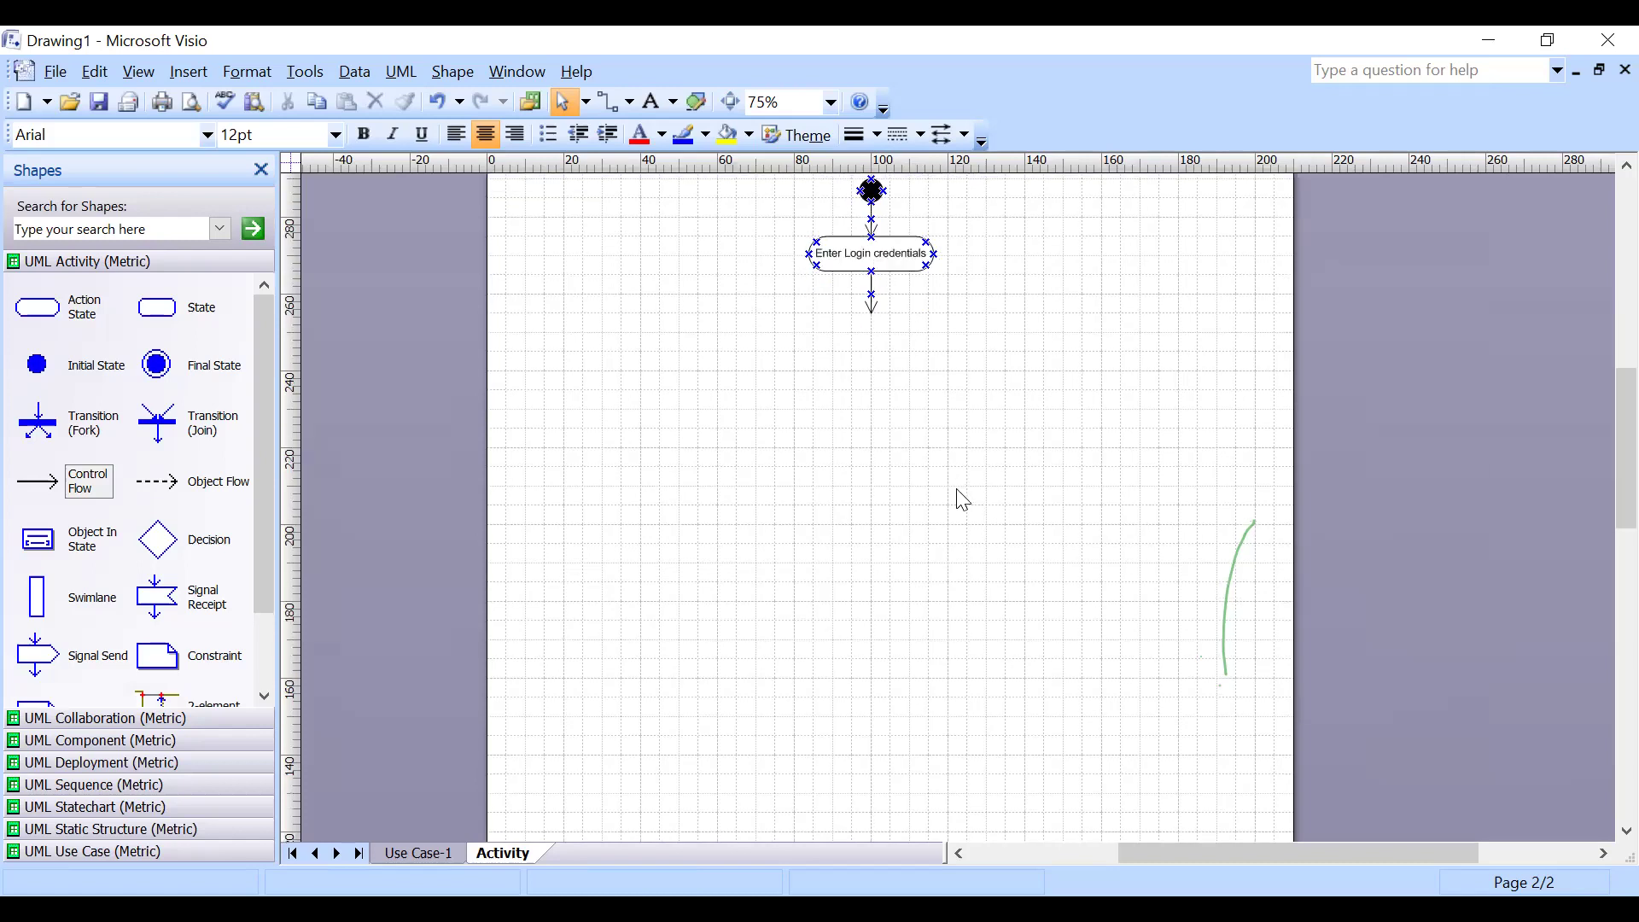
pyautogui.scroll(-1, 963, 501)
pyautogui.scroll(1, 963, 500)
pyautogui.scroll(-1, 963, 501)
pyautogui.scroll(2, 961, 500)
pyautogui.scroll(-1, 961, 500)
pyautogui.click(871, 301)
pyautogui.scroll(-1, 887, 340)
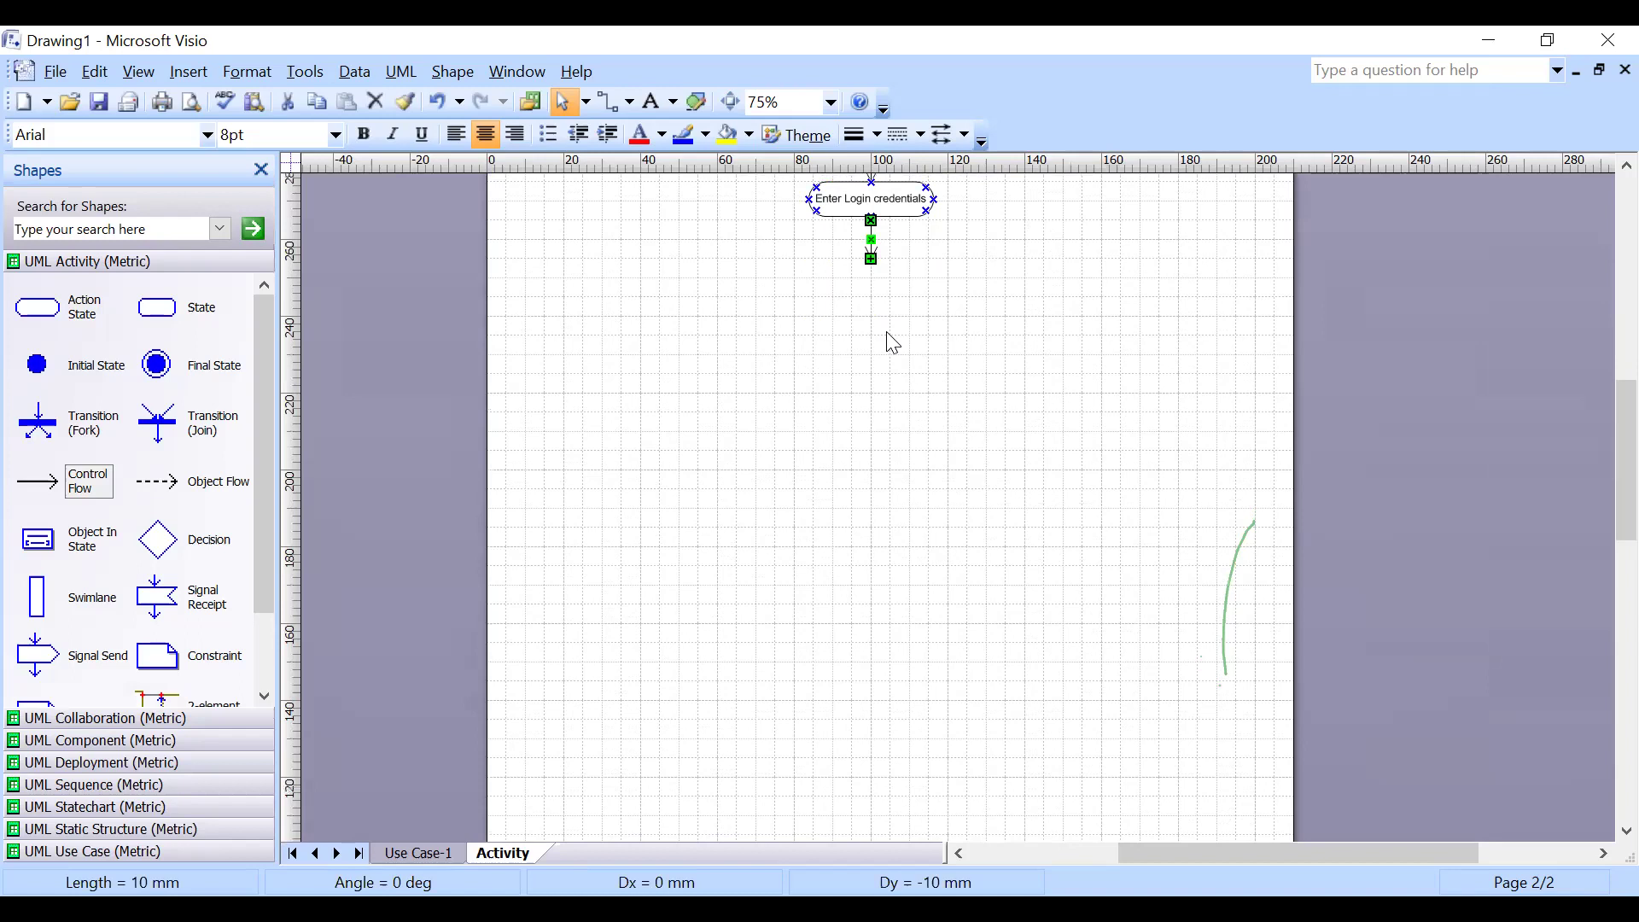
pyautogui.click(889, 340)
pyautogui.scroll(1, 1025, 307)
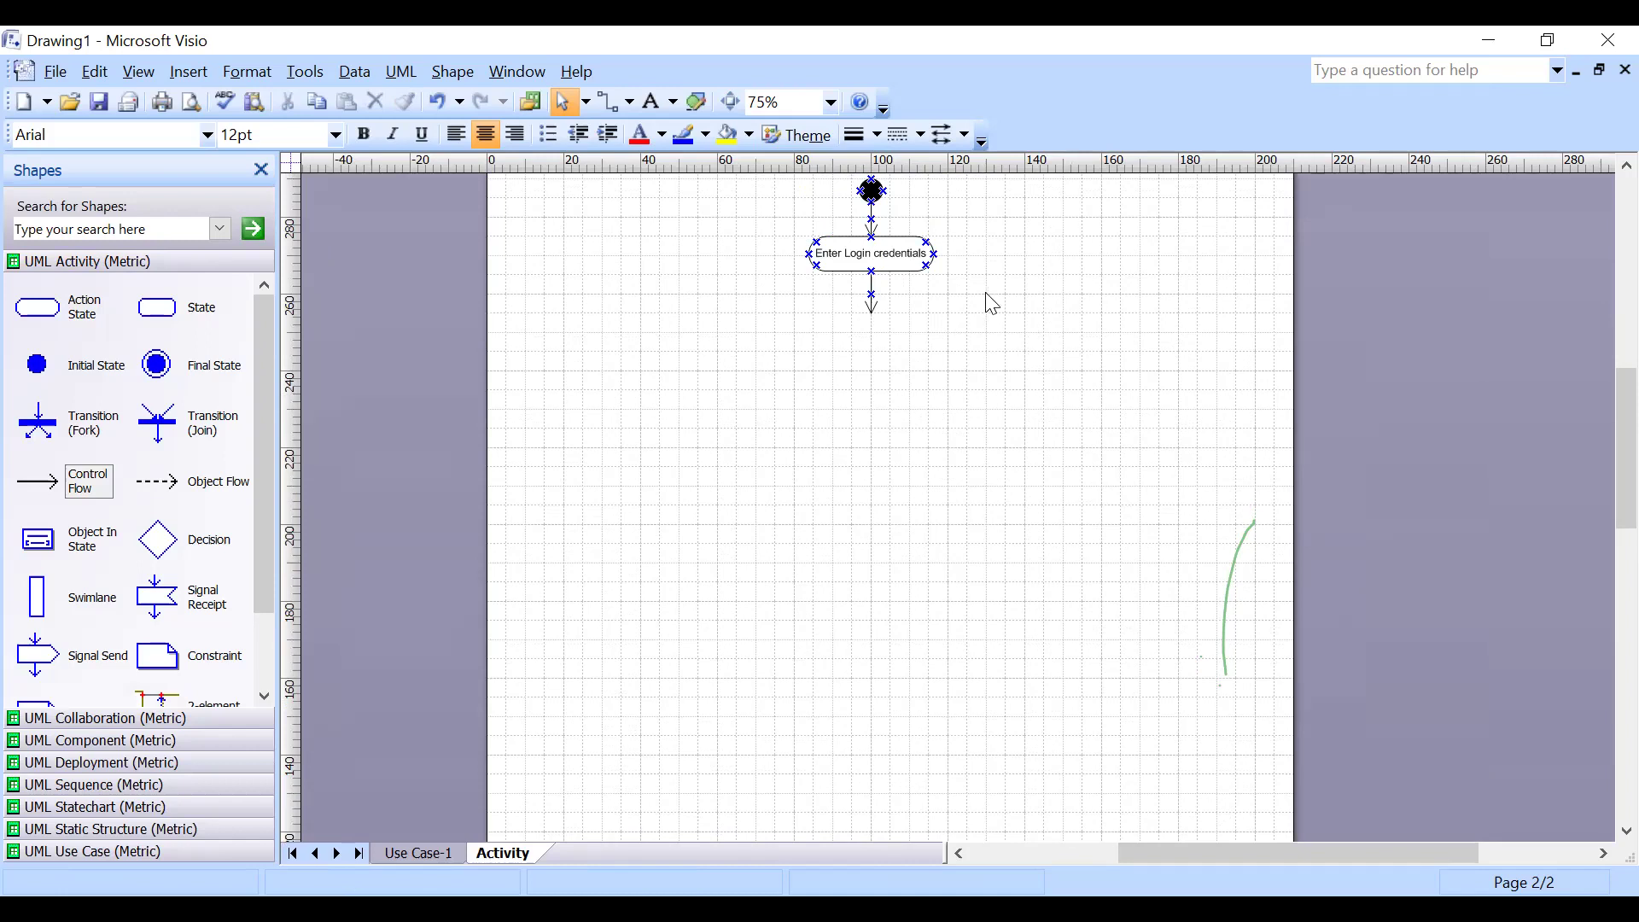
pyautogui.scroll(-1, 1027, 341)
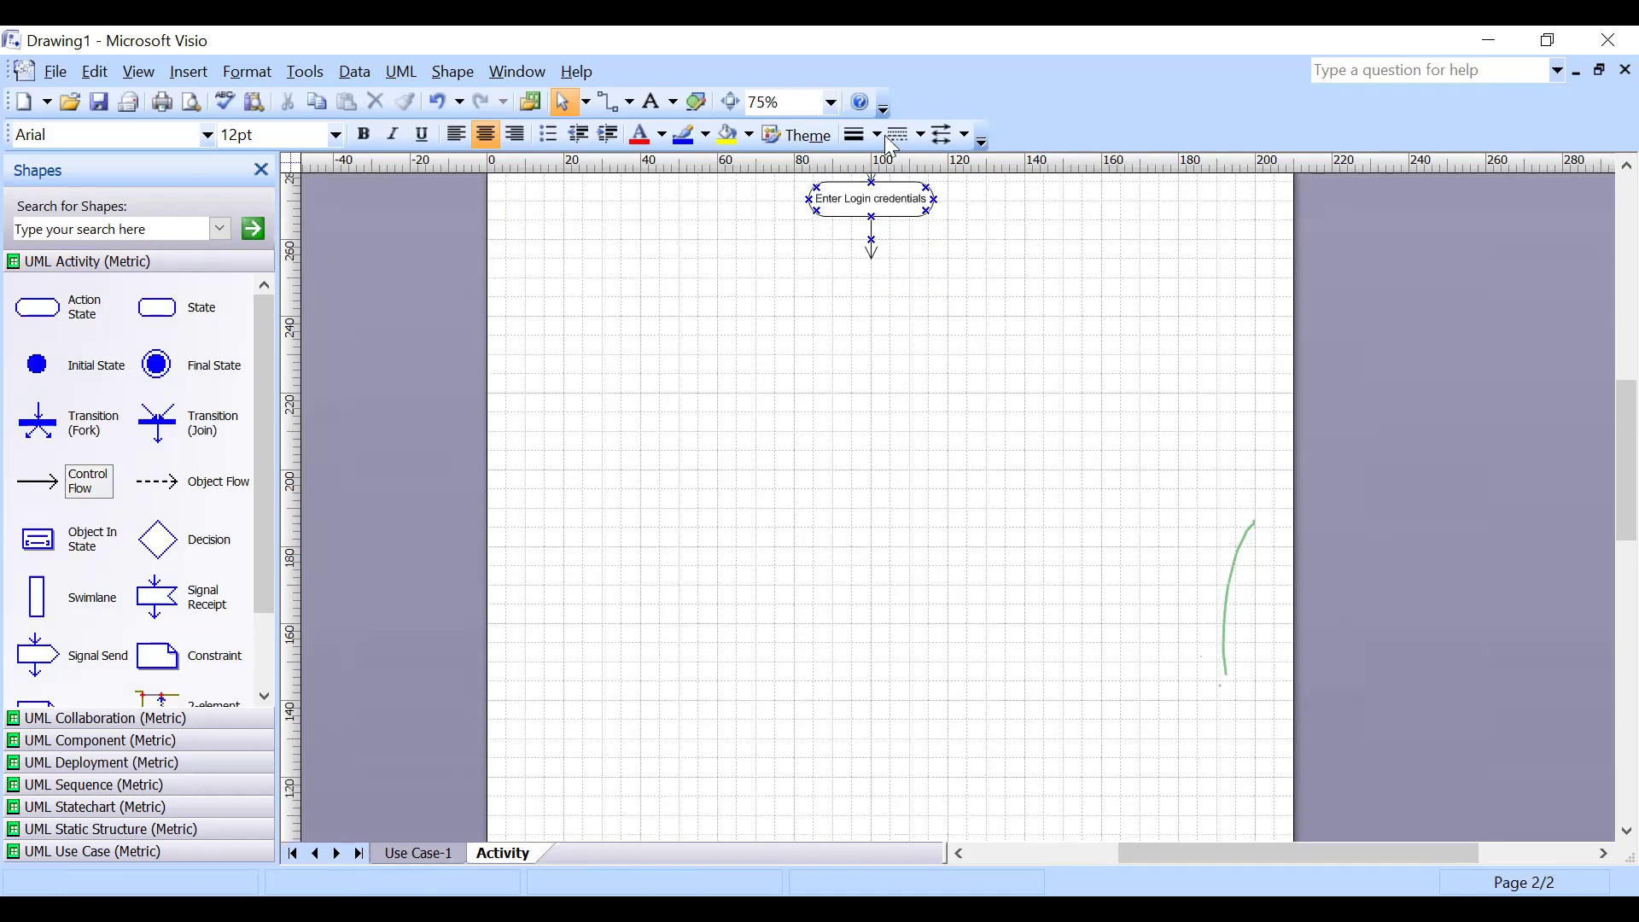
pyautogui.scroll(1, 1002, 270)
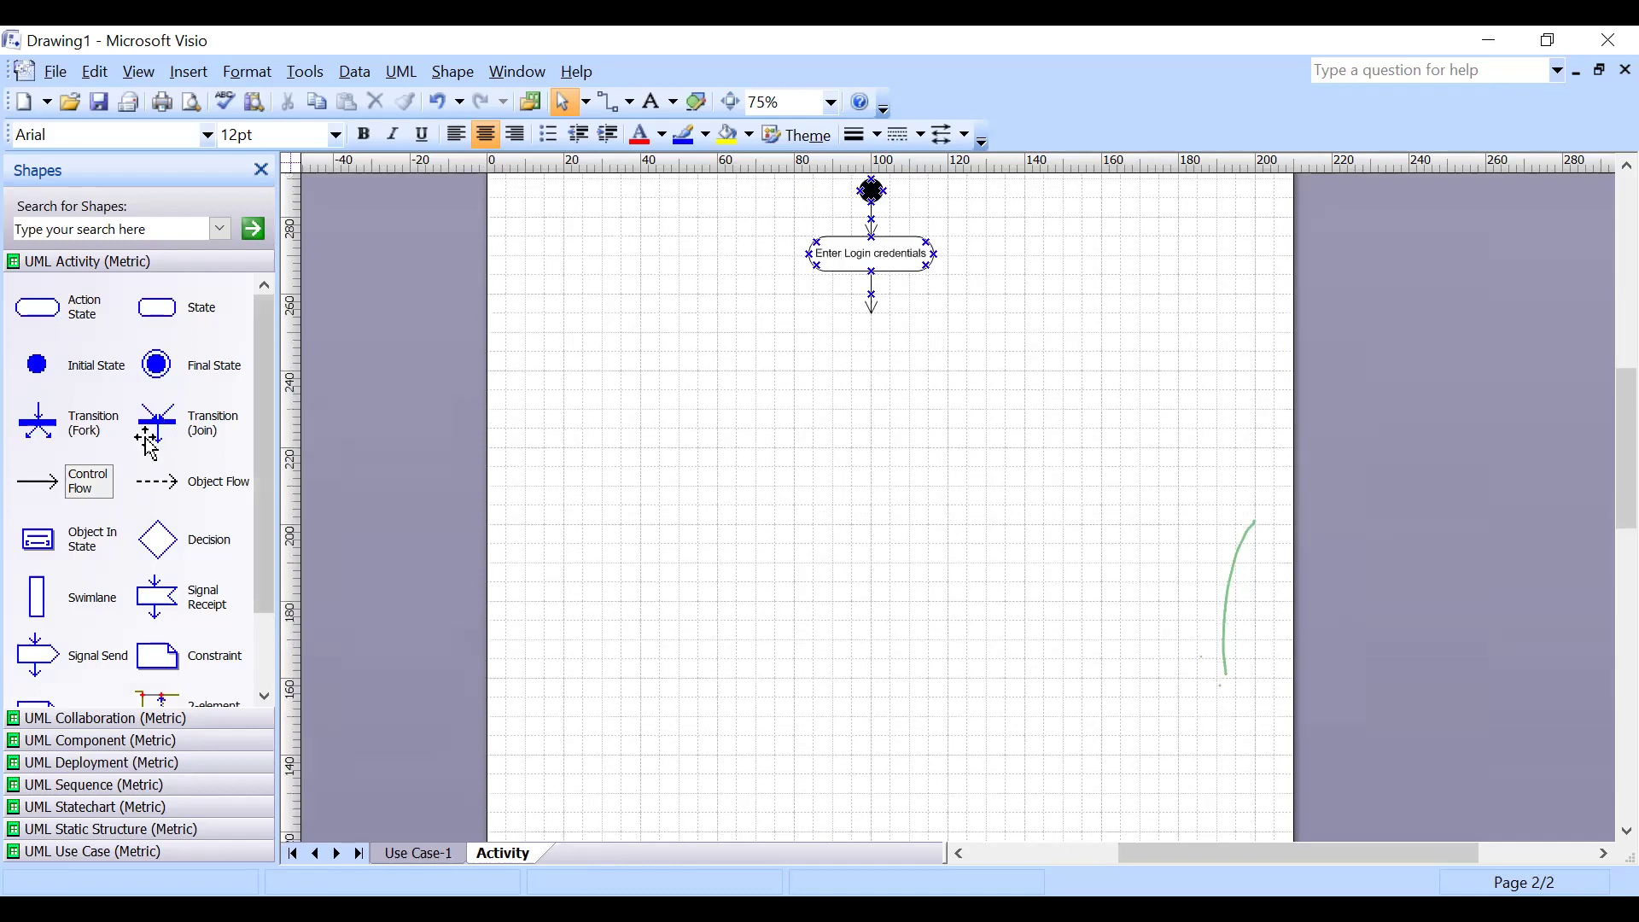
# Place a decision below the Enter Login credentials action state's control flow and attach another downward control flow to it.
pyautogui.moveTo(158, 538); pyautogui.dragTo(871, 342)
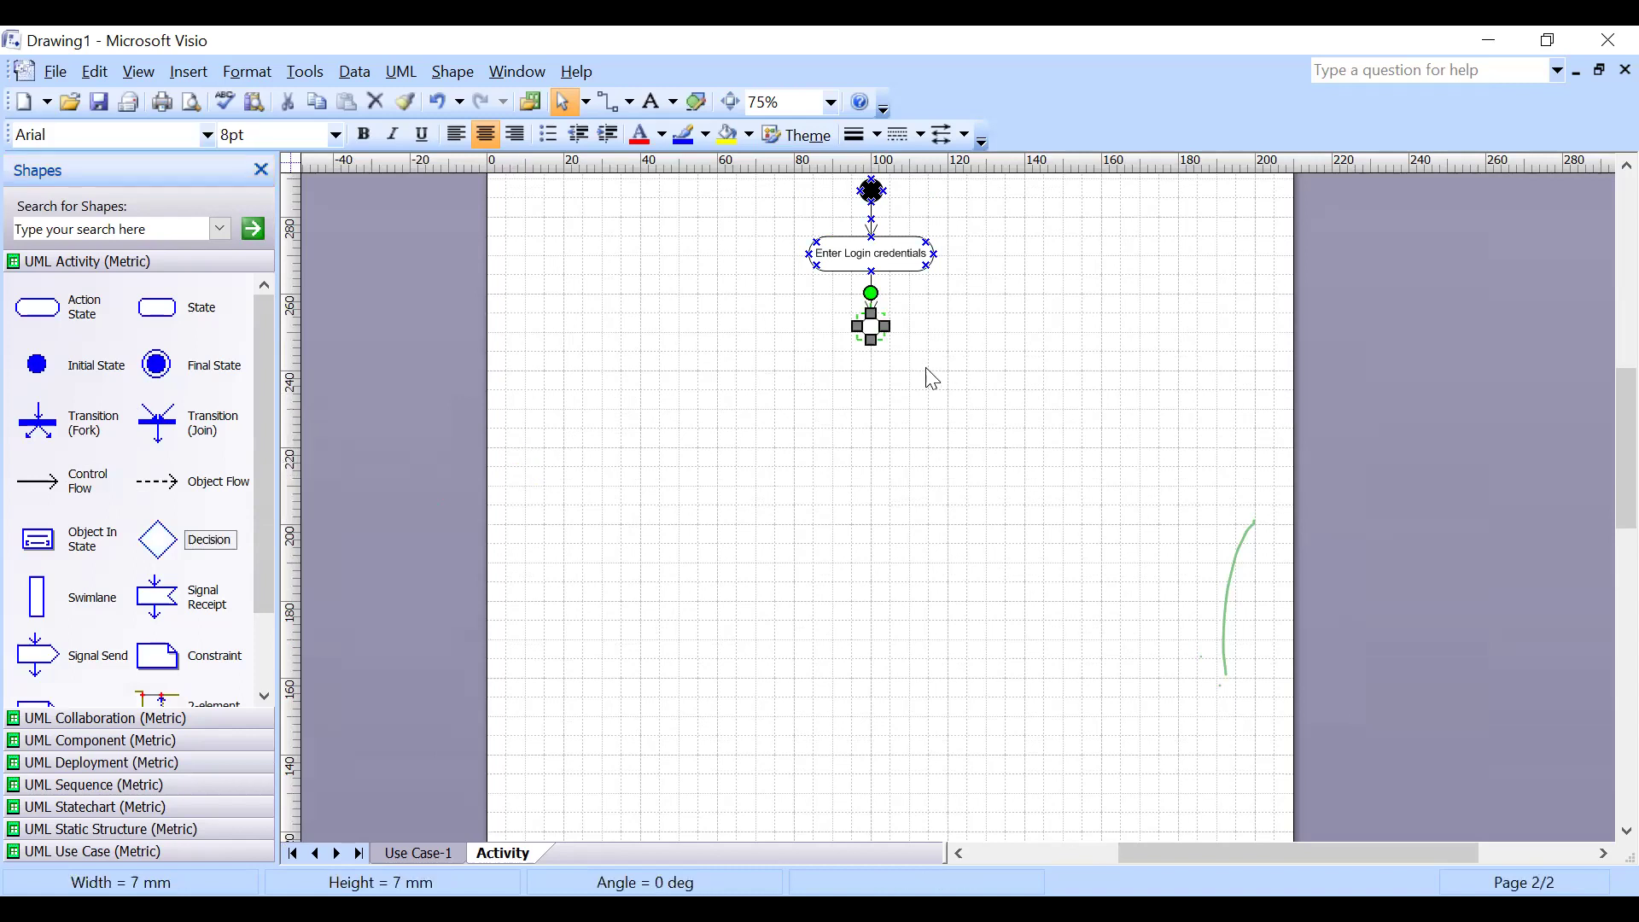
pyautogui.click(931, 378)
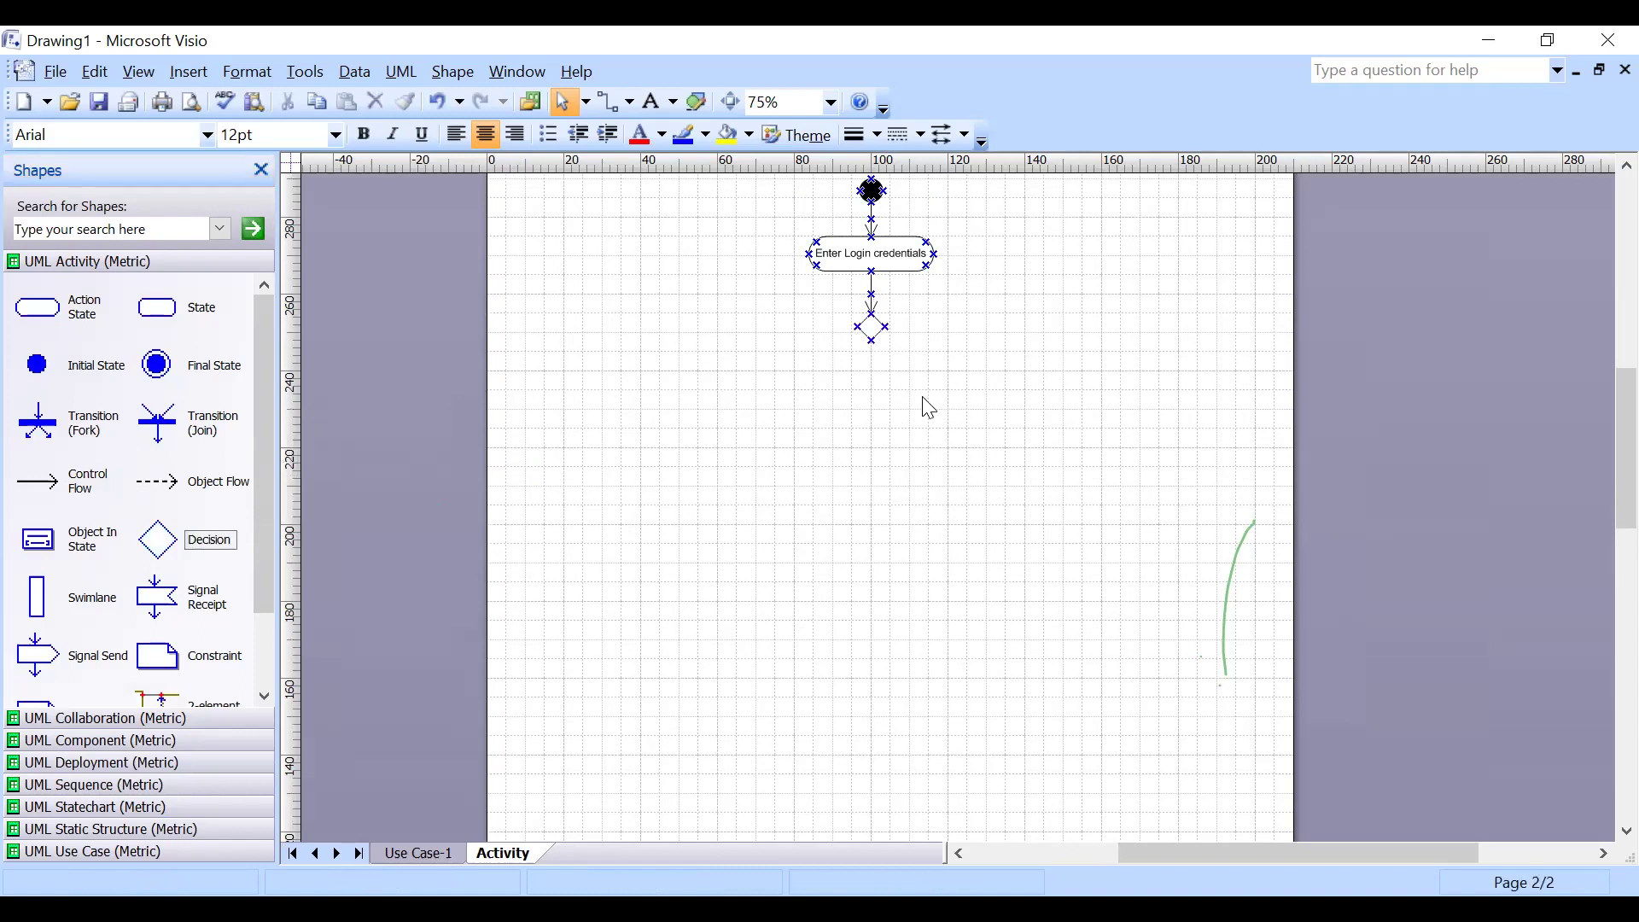
pyautogui.moveTo(61, 483); pyautogui.dragTo(871, 370)
# Add a state at the end of the decision's downward control flow and name it "Successfully Login".
pyautogui.moveTo(158, 315); pyautogui.dragTo(872, 391)
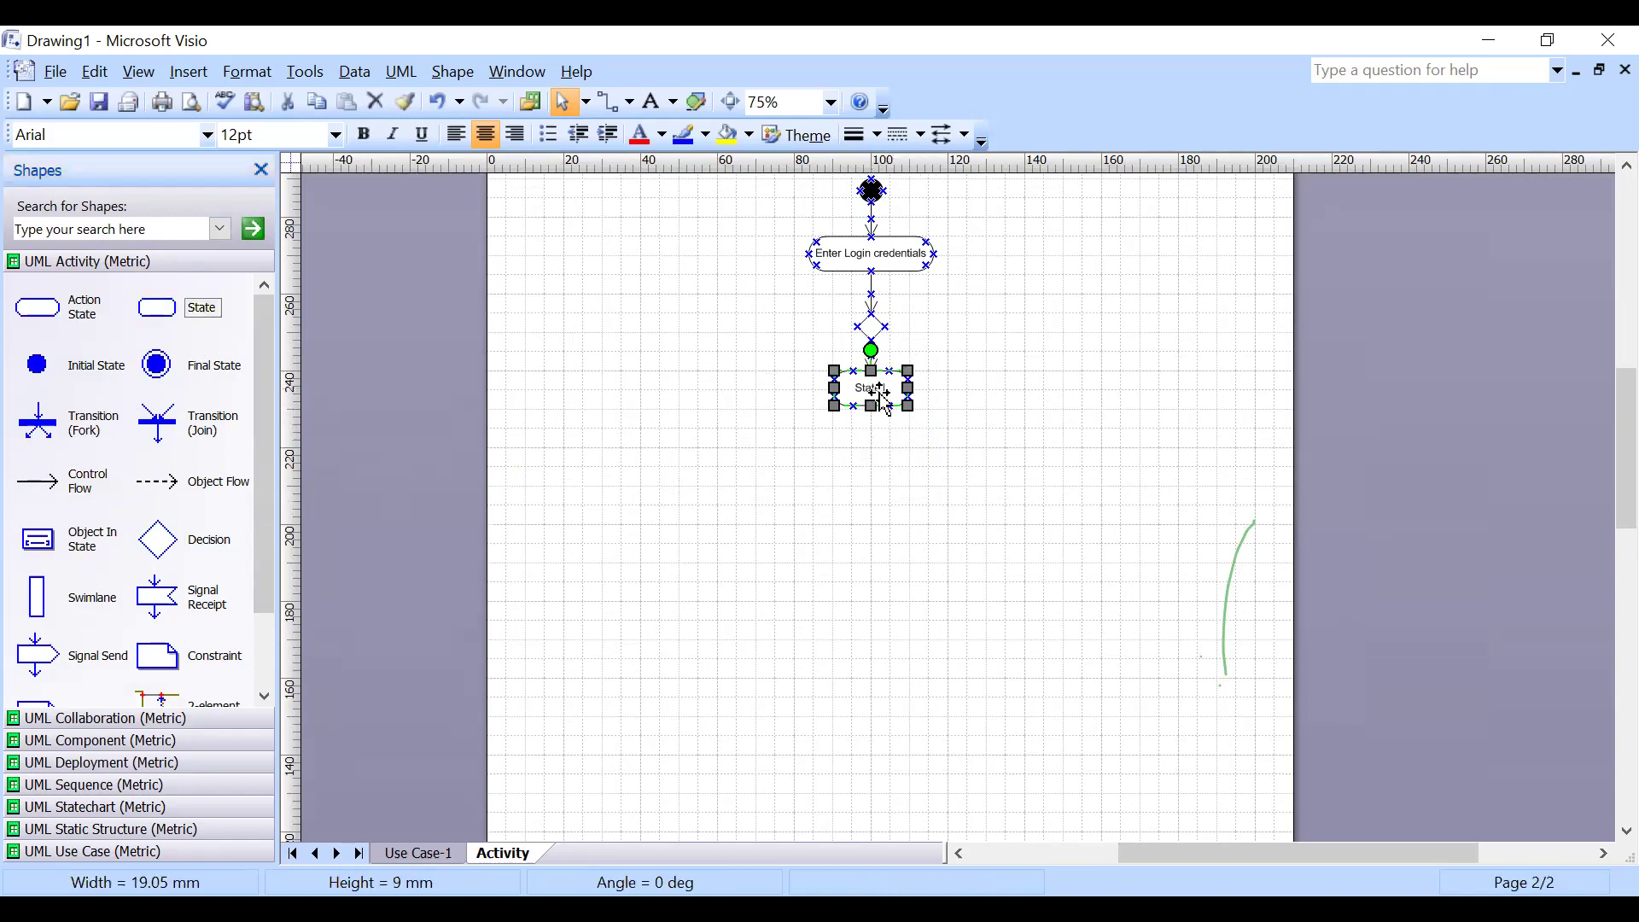
pyautogui.doubleClick(872, 391)
pyautogui.write('Successfully Login')
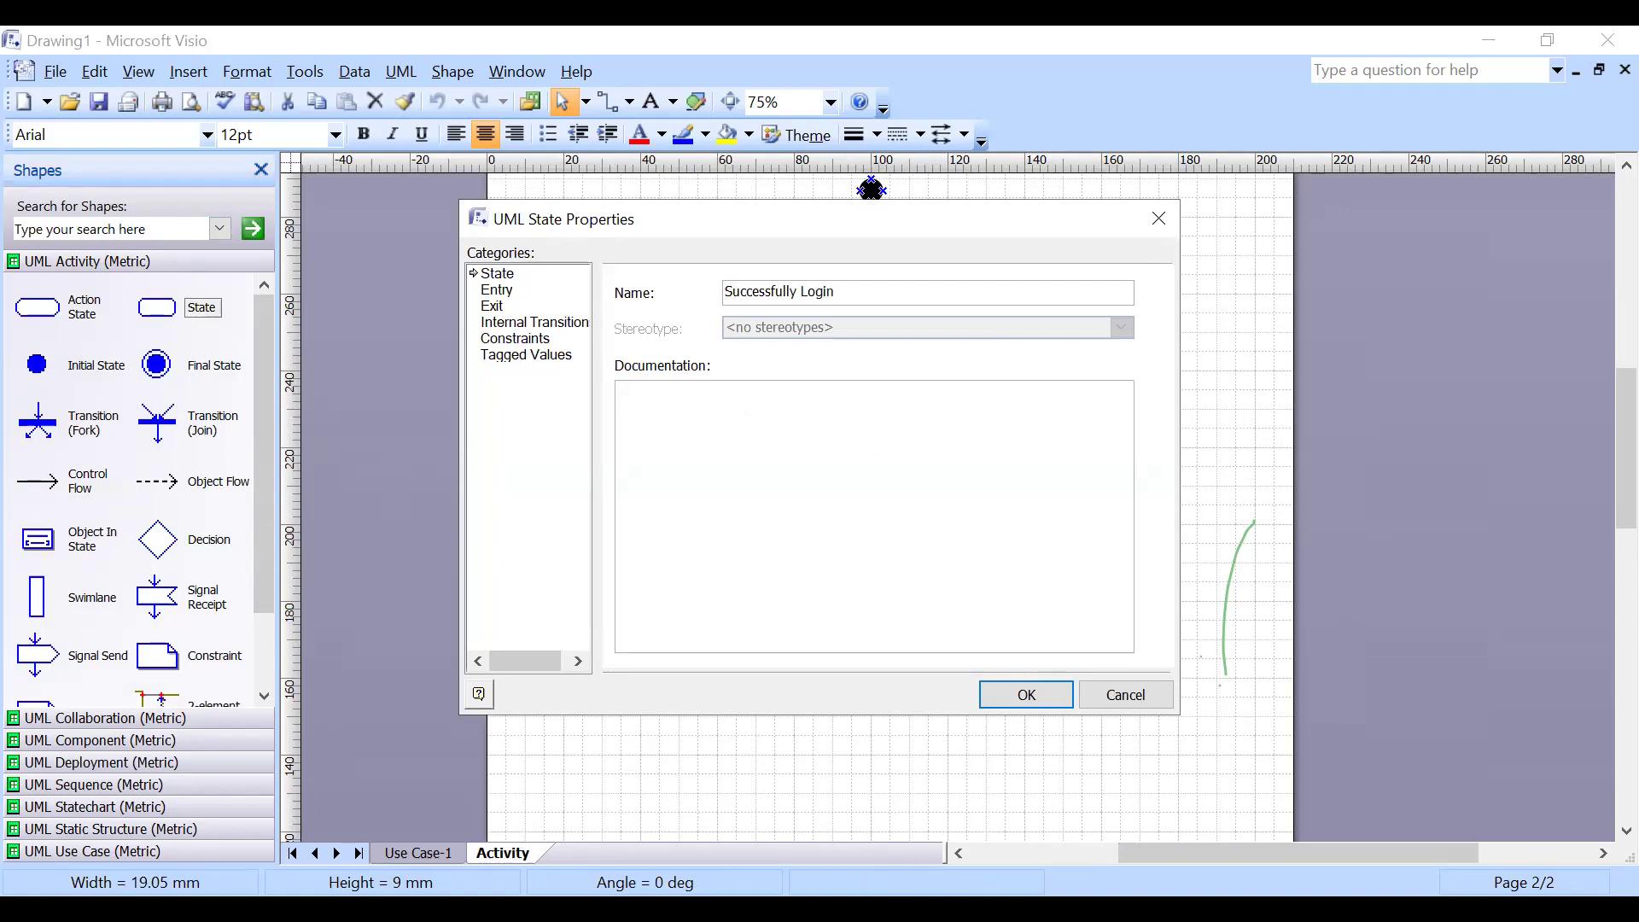
pyautogui.press('Return')
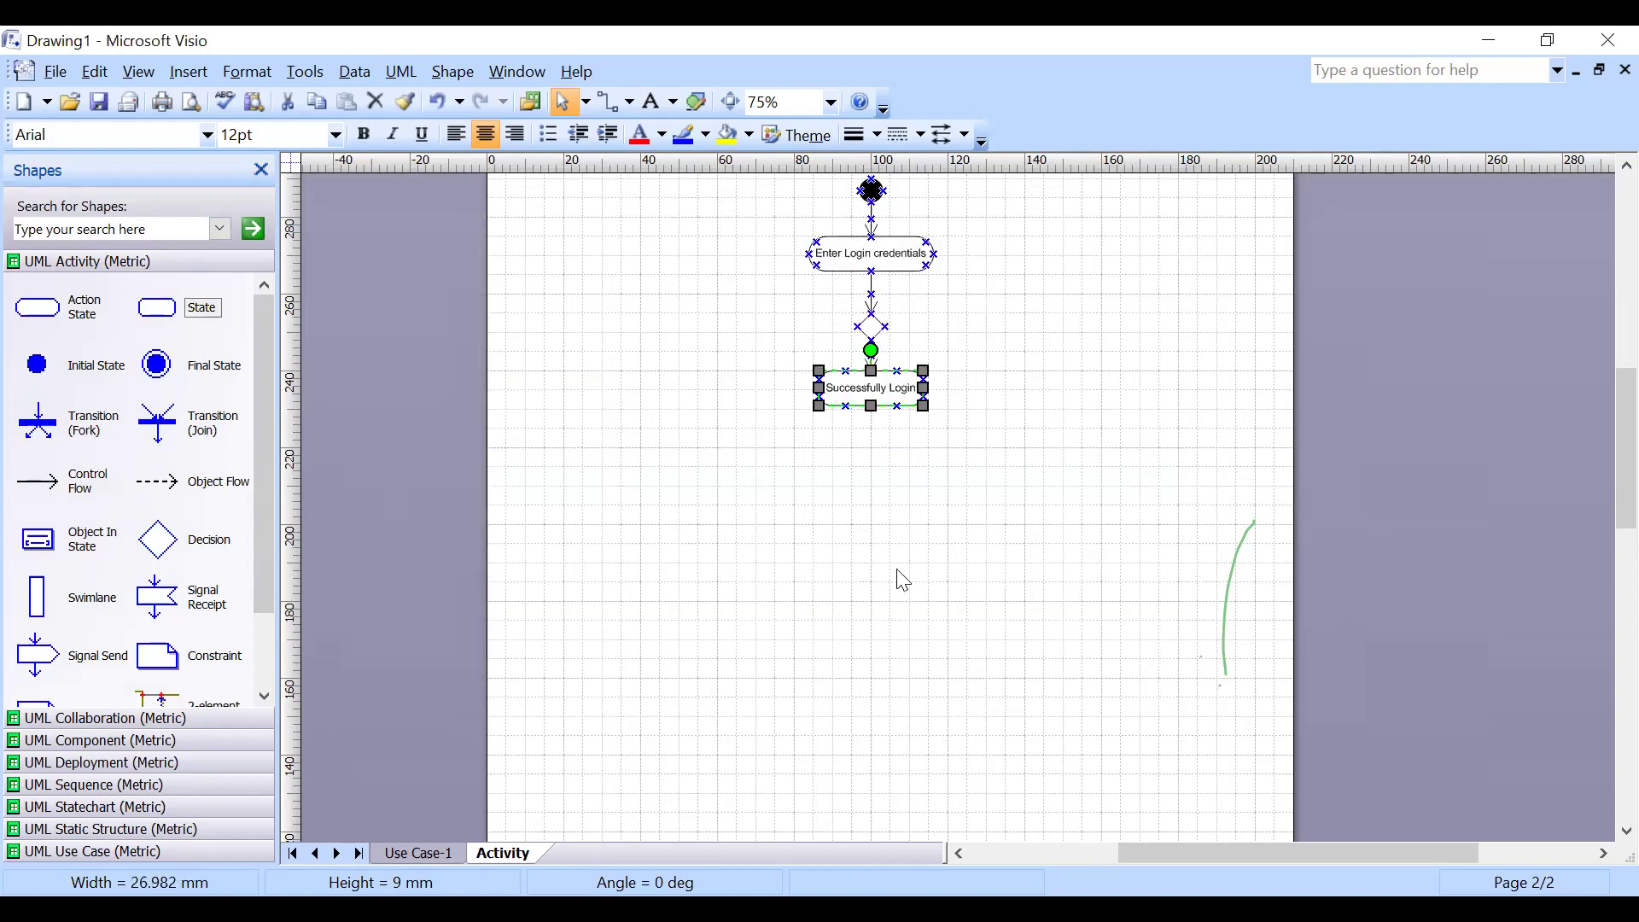
# Add a control flow below the Successfully Login state and end it with a final state.
pyautogui.moveTo(38, 480); pyautogui.dragTo(871, 447)
pyautogui.moveTo(156, 364); pyautogui.dragTo(871, 459)
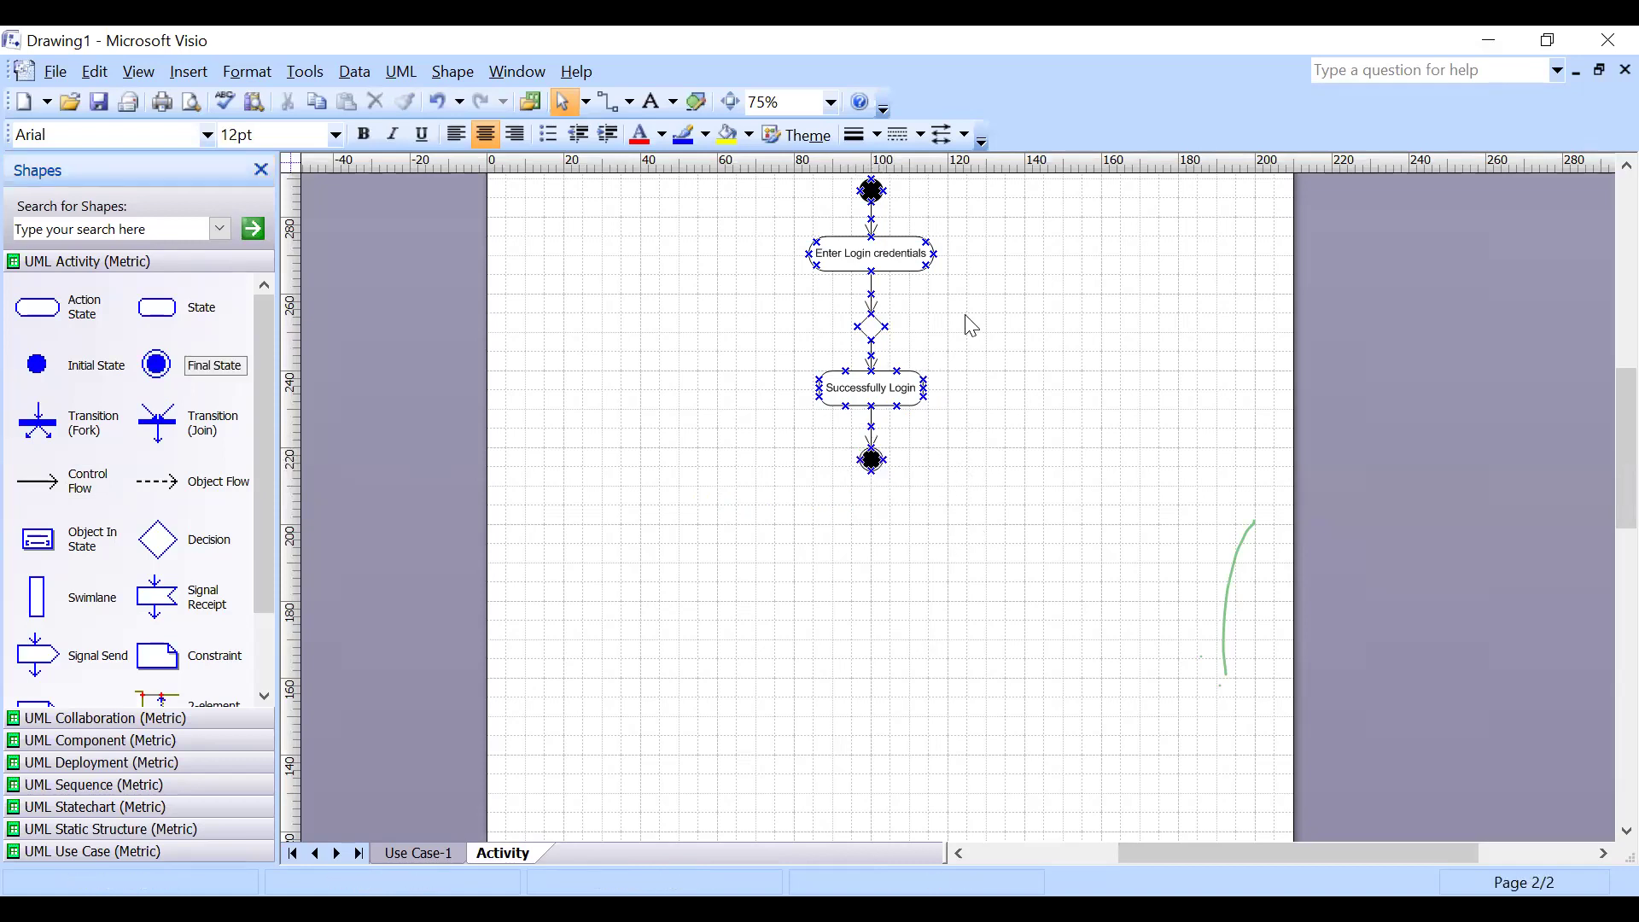
pyautogui.scroll(1, 970, 322)
pyautogui.moveTo(1027, 226); pyautogui.dragTo(802, 648)
pyautogui.click(1221, 664)
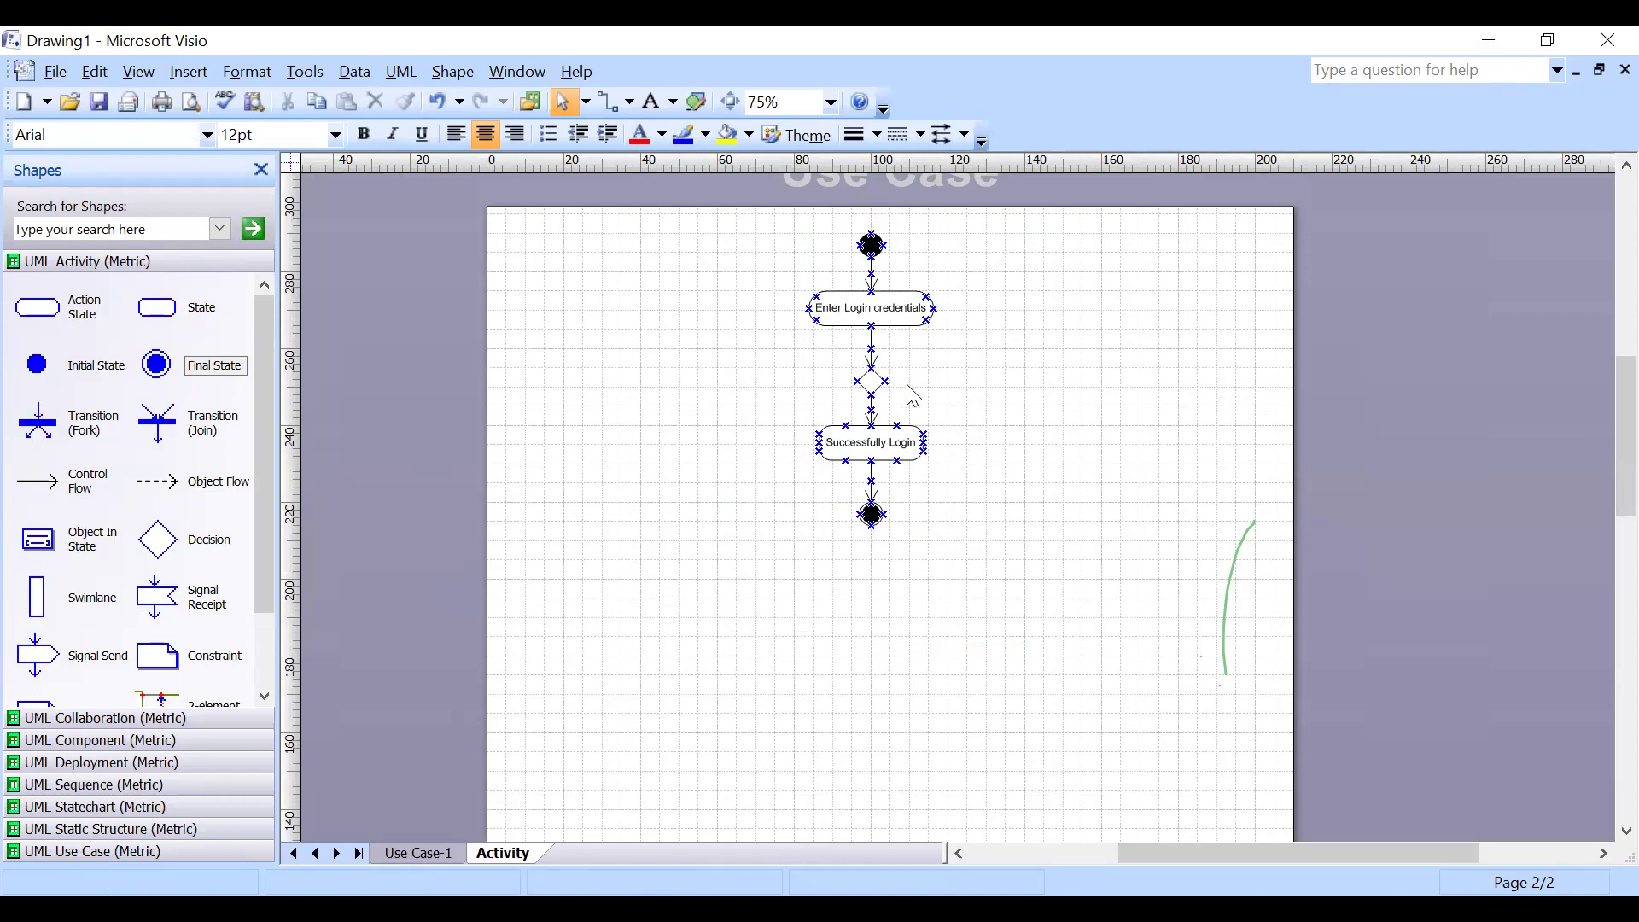
# Build a return loop of three control flows from the decision's right corner, about 40 mm out, up and back to Enter Login credentials.
pyautogui.scroll(1, 636, 563)
pyautogui.scroll(-1, 893, 371)
pyautogui.moveTo(51, 483); pyautogui.dragTo(1040, 379)
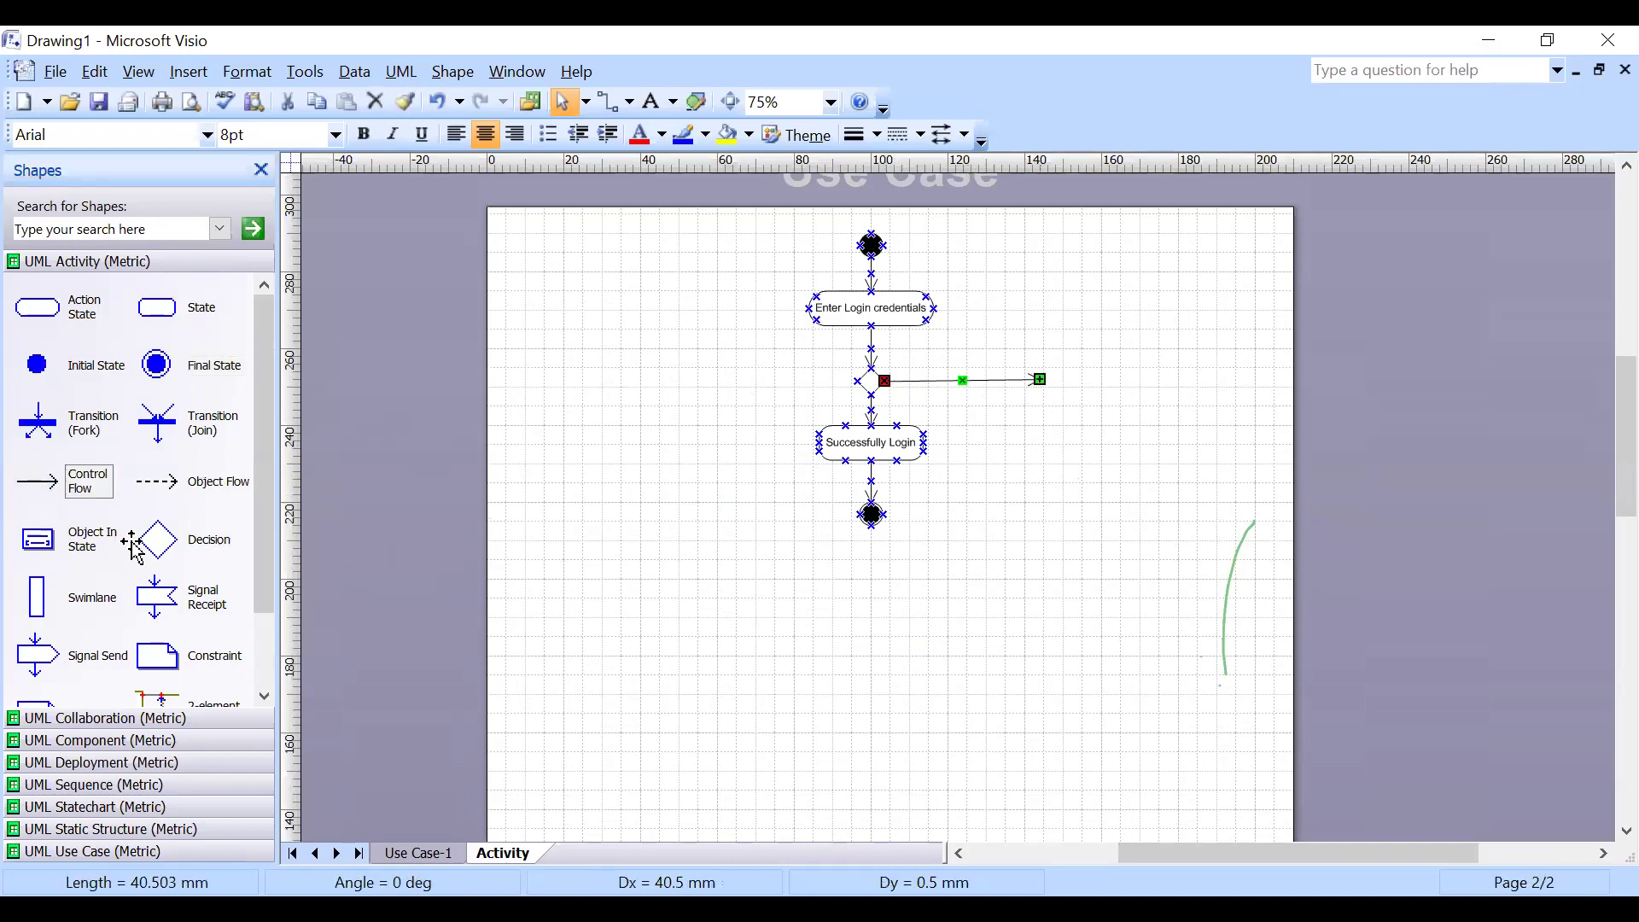
pyautogui.moveTo(47, 483); pyautogui.dragTo(1044, 310)
pyautogui.moveTo(60, 484); pyautogui.dragTo(937, 310)
pyautogui.click(1110, 367)
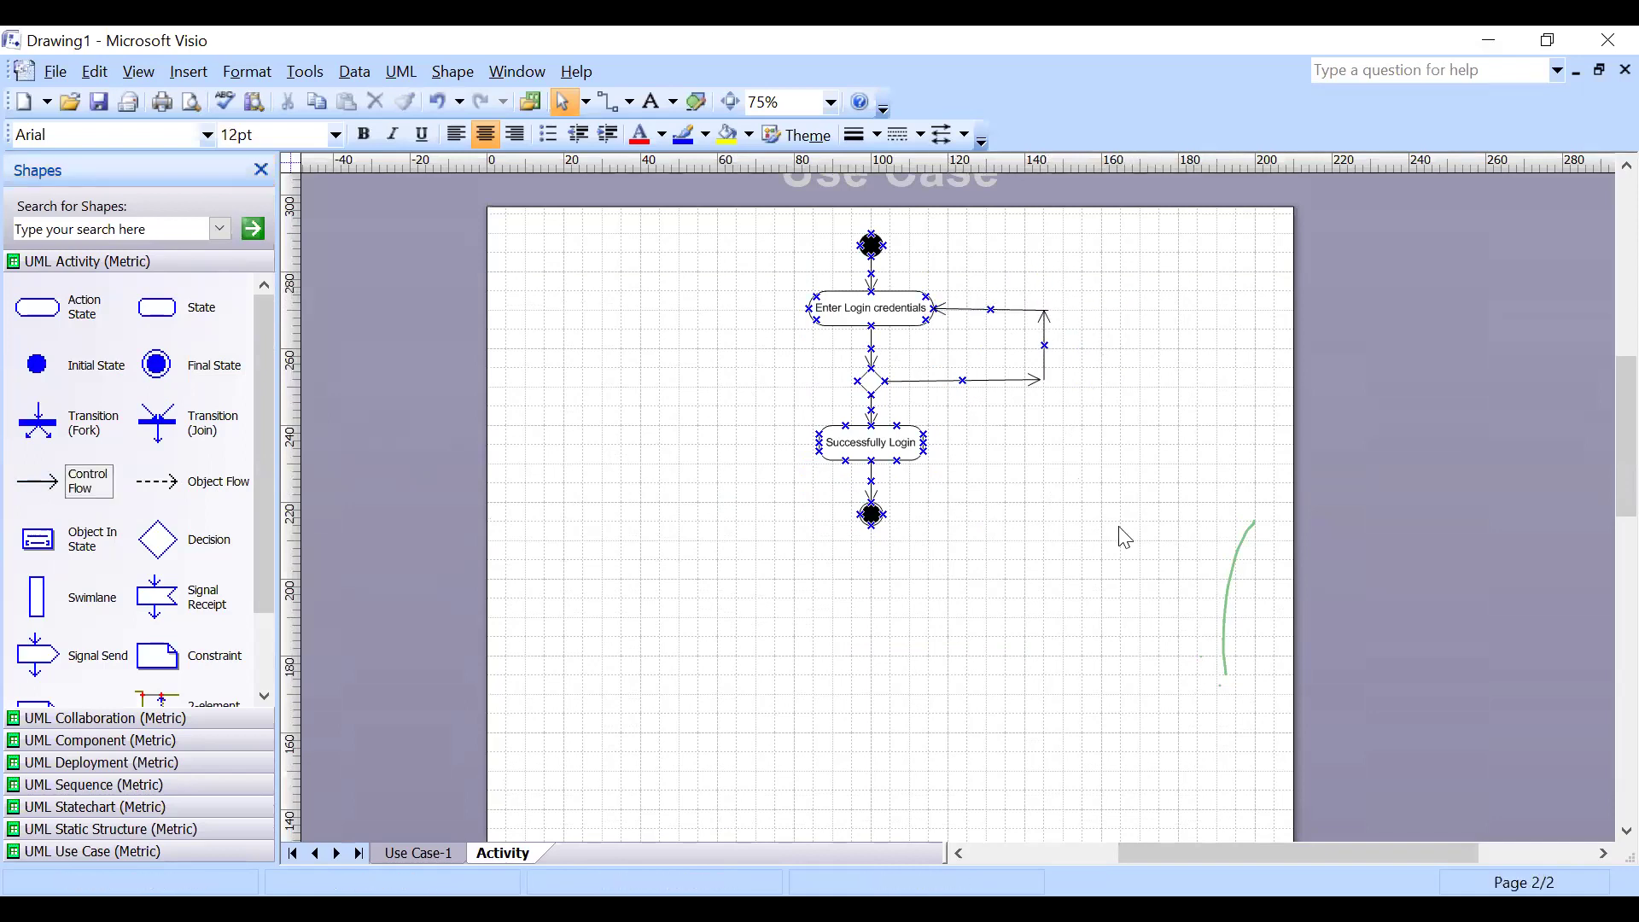
# Clear the name of the horizontal control flow leaving the decision and give it the guard expression NO.
pyautogui.click(927, 381)
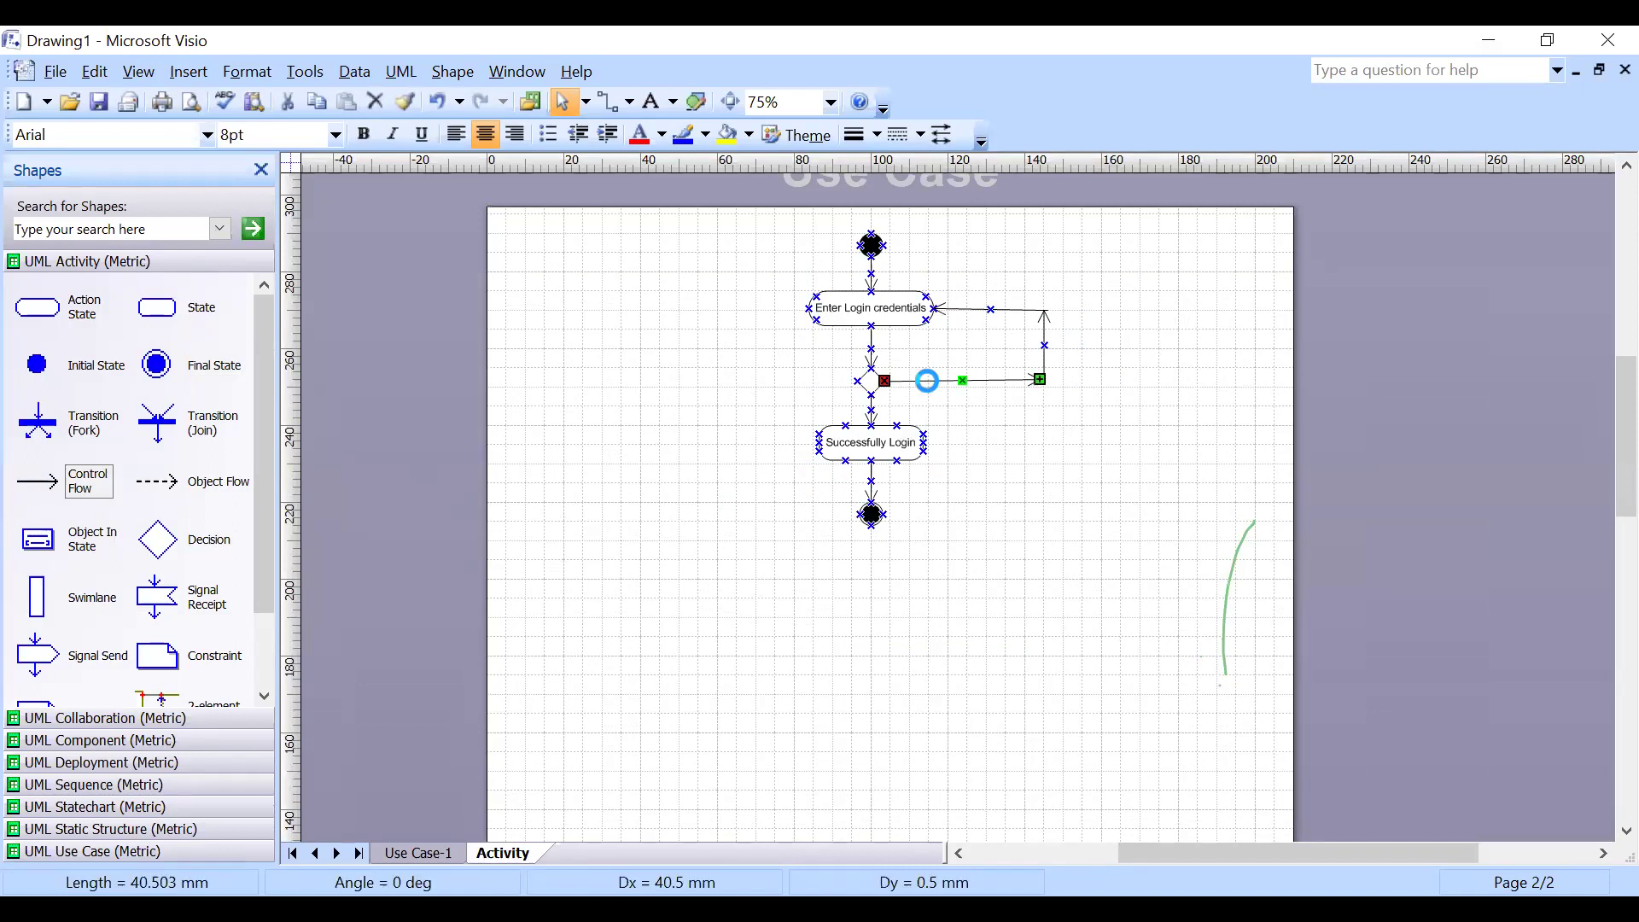
pyautogui.doubleClick(927, 380)
pyautogui.press('BackSpace')
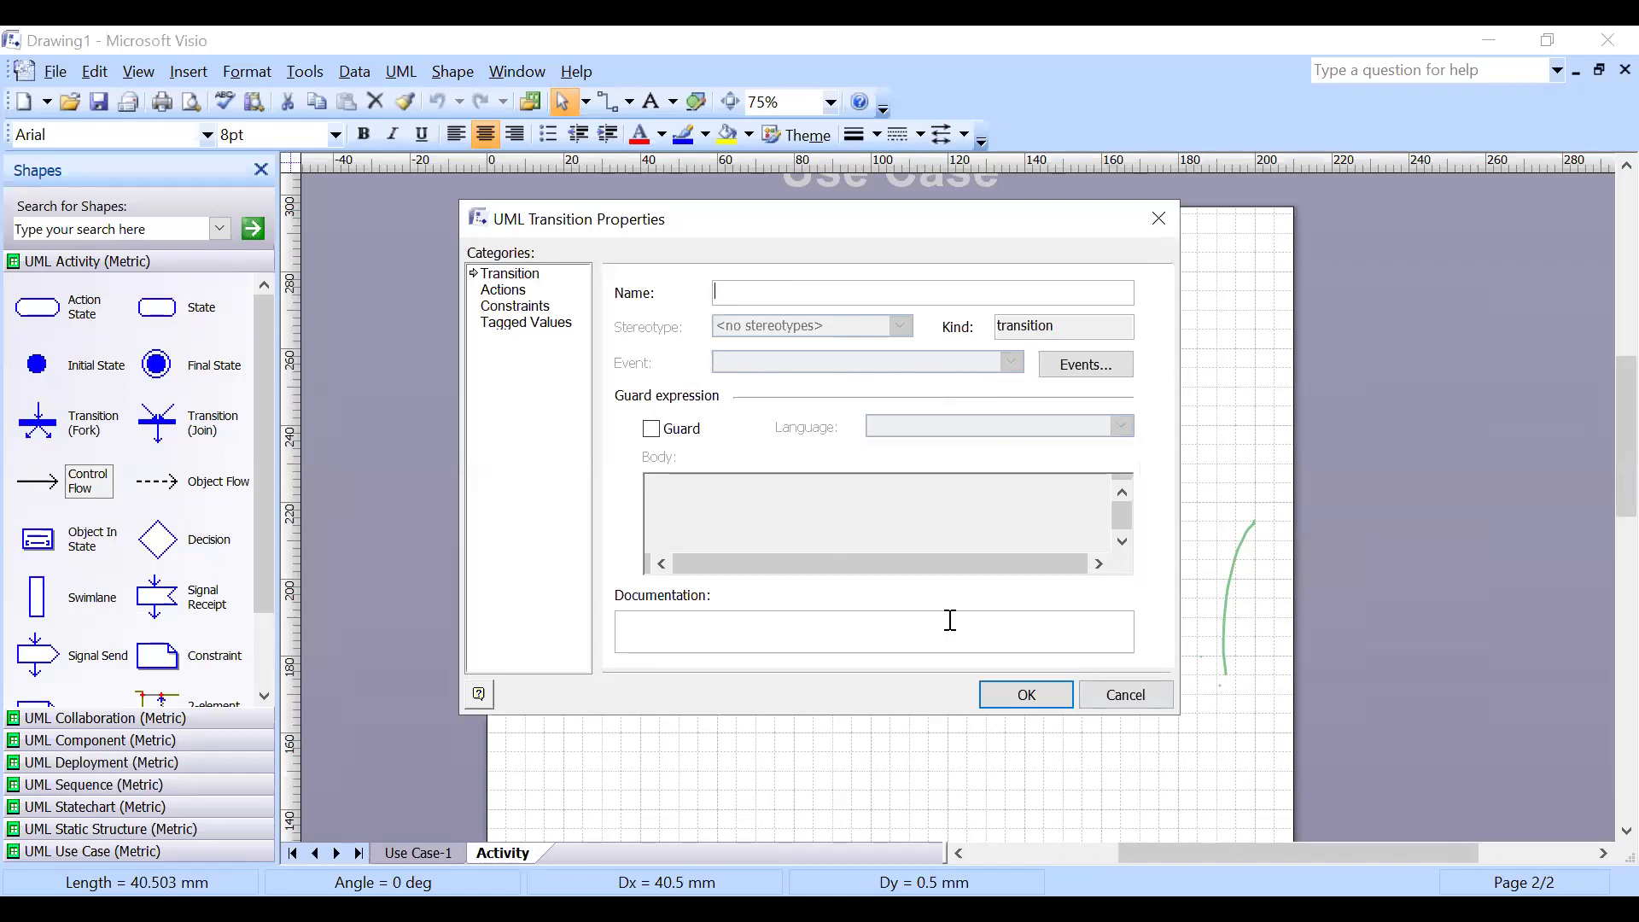
pyautogui.click(653, 429)
pyautogui.click(652, 429)
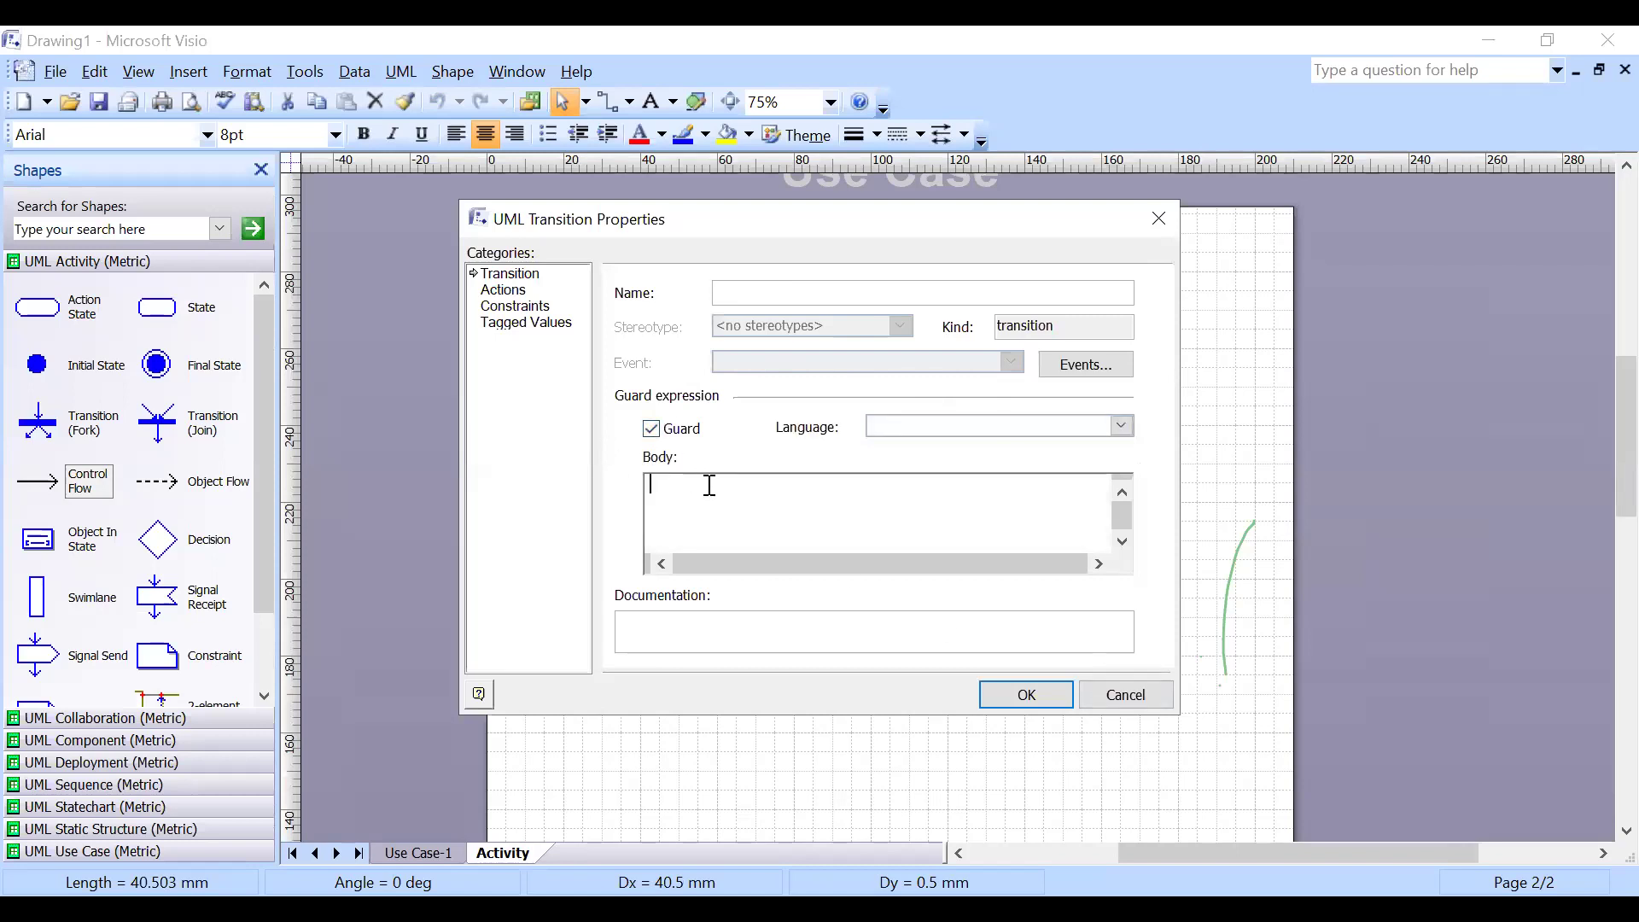
pyautogui.click(709, 485)
pyautogui.write('NO')
pyautogui.click(1026, 694)
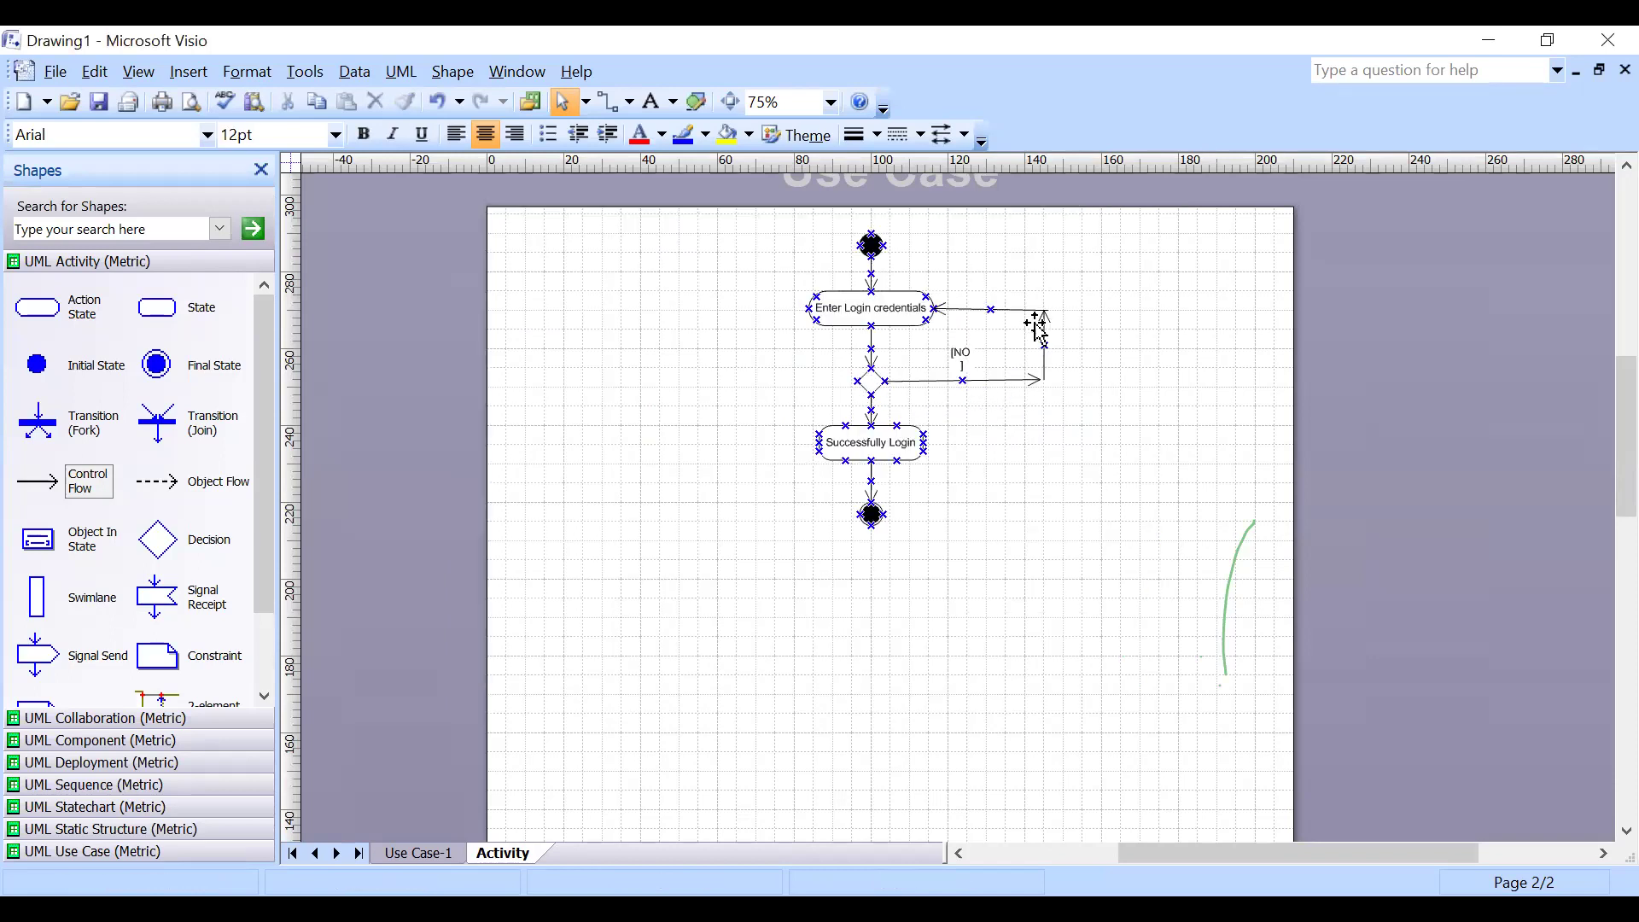
# Clear the name of the control flow between the decision and Successfully Login and give it the guard expression YES.
pyautogui.click(871, 410)
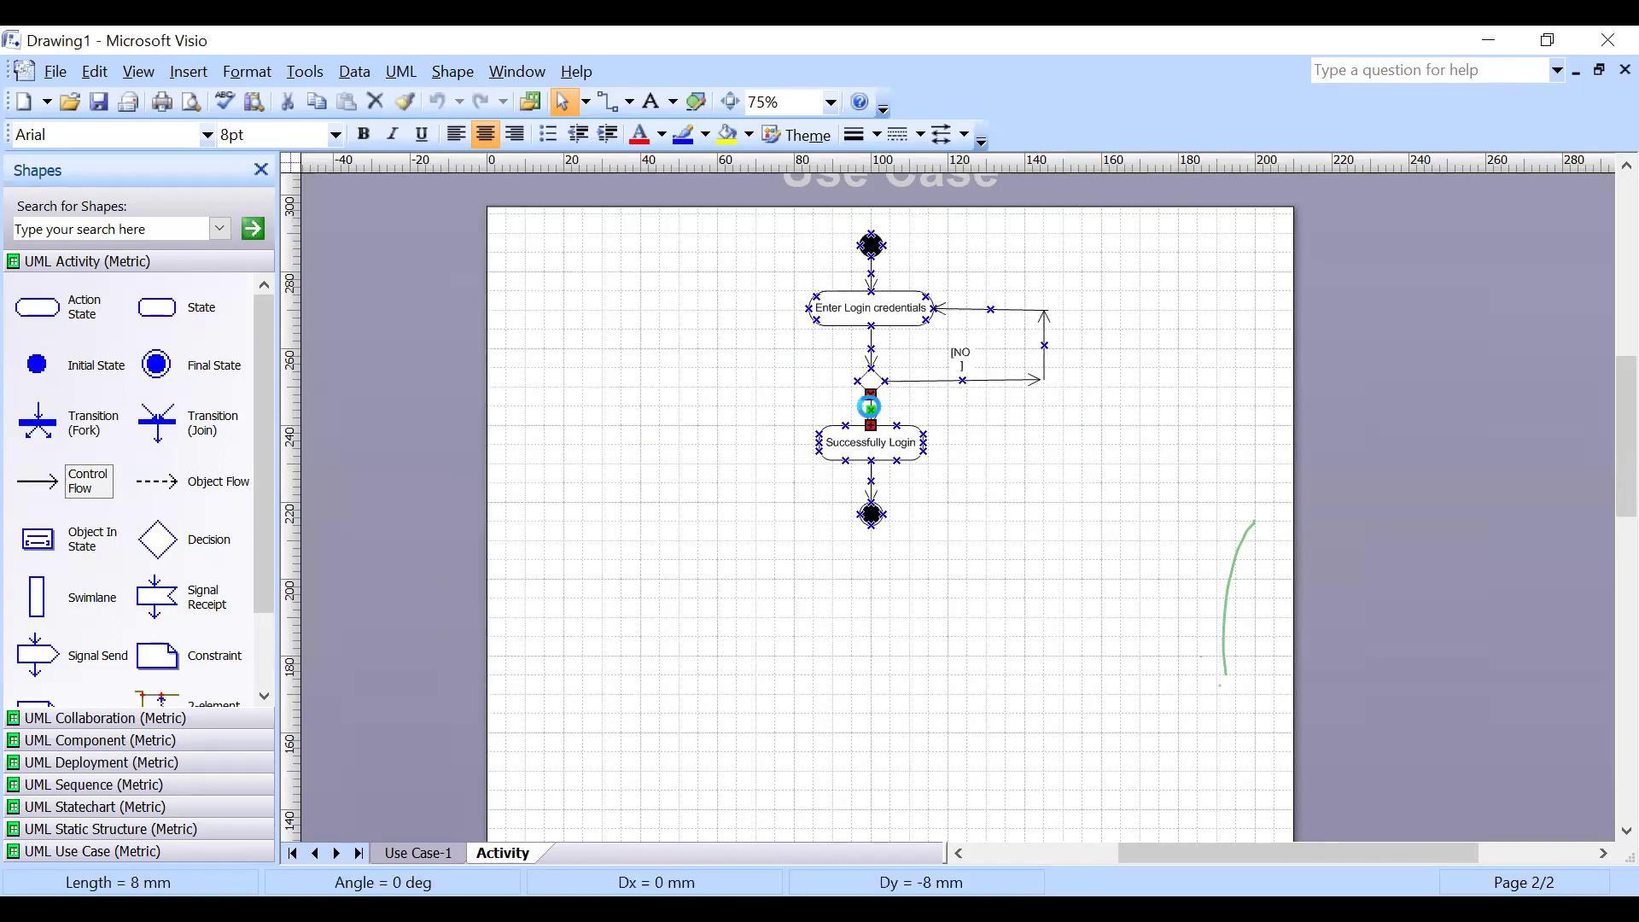
pyautogui.doubleClick(871, 410)
pyautogui.press('Delete')
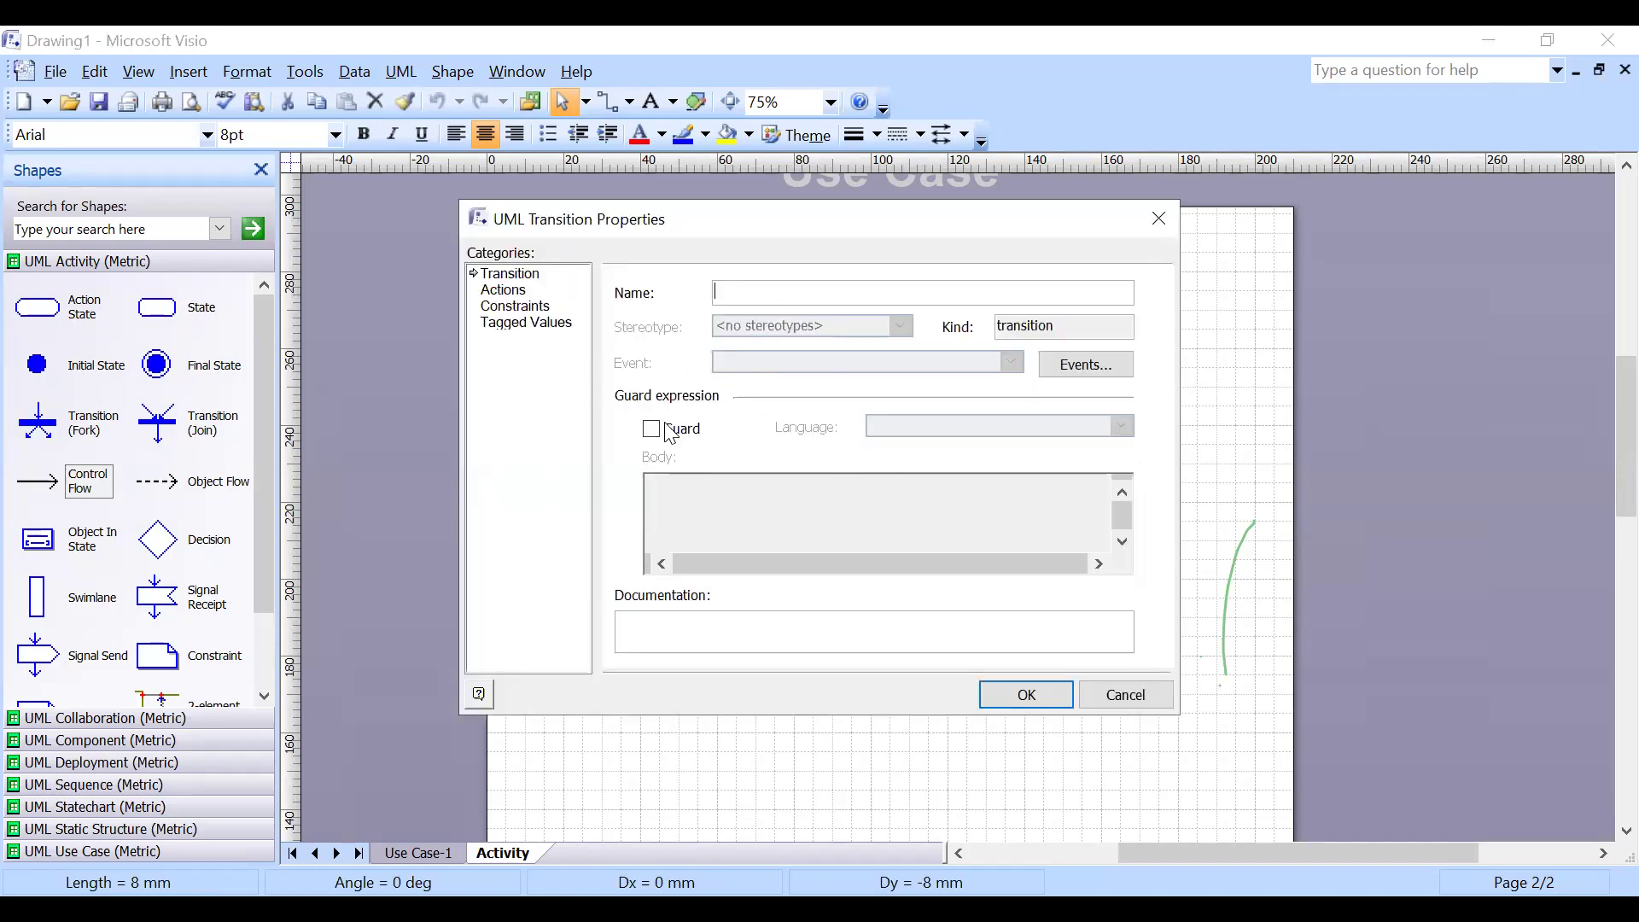
pyautogui.click(666, 431)
pyautogui.click(714, 478)
pyautogui.write('YES')
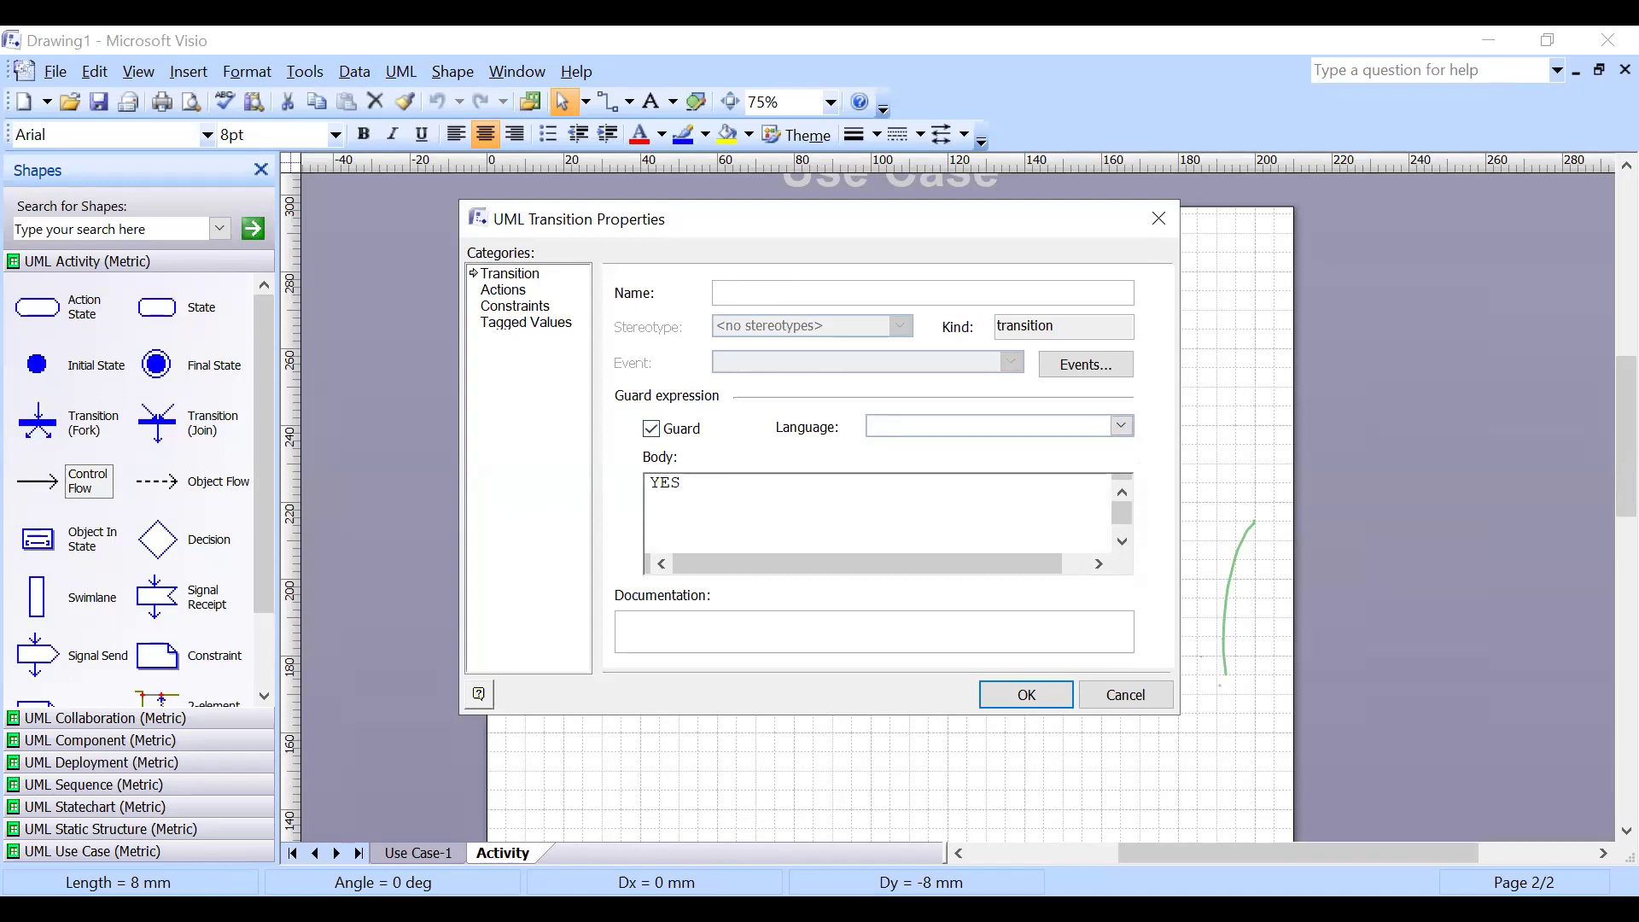
pyautogui.click(1040, 697)
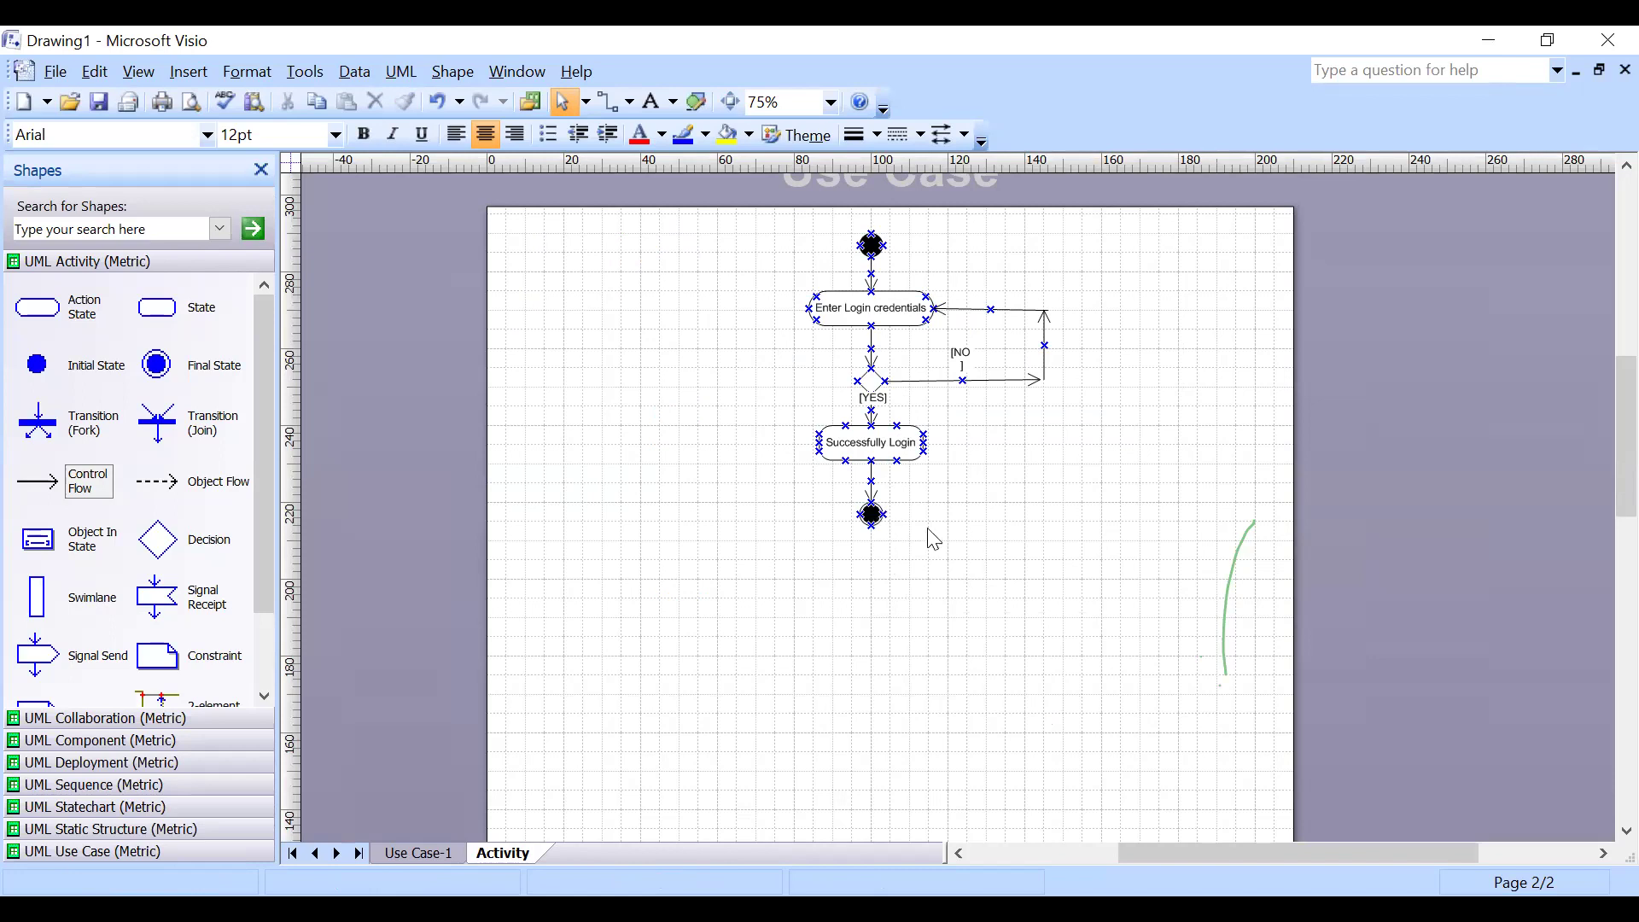
pyautogui.click(883, 382)
pyautogui.click(870, 380)
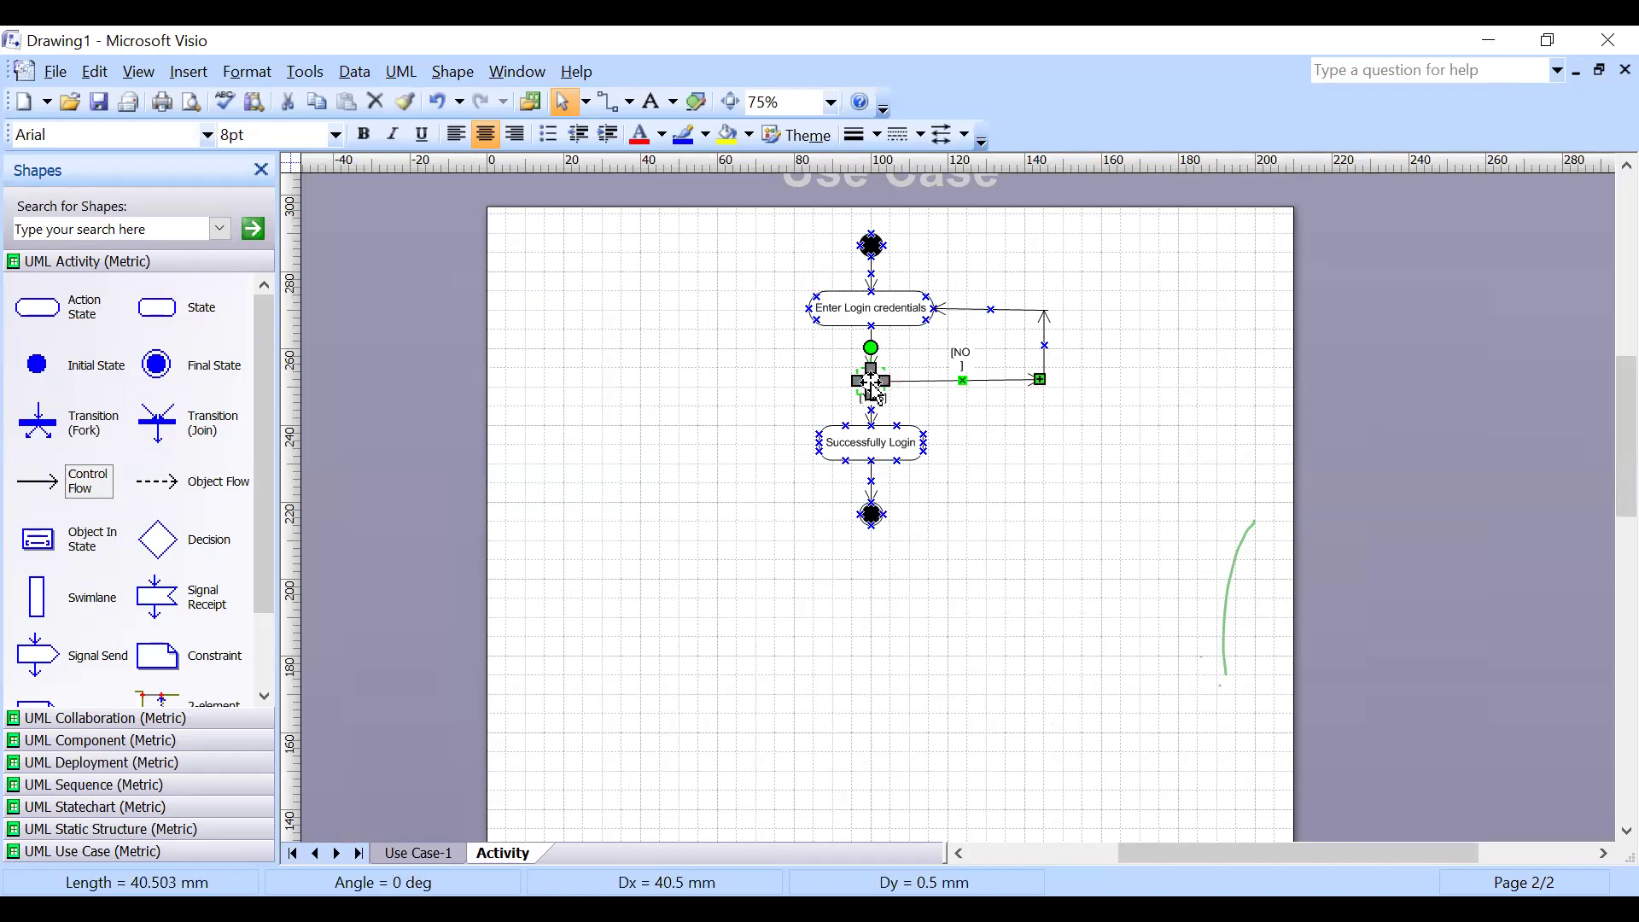
pyautogui.click(990, 481)
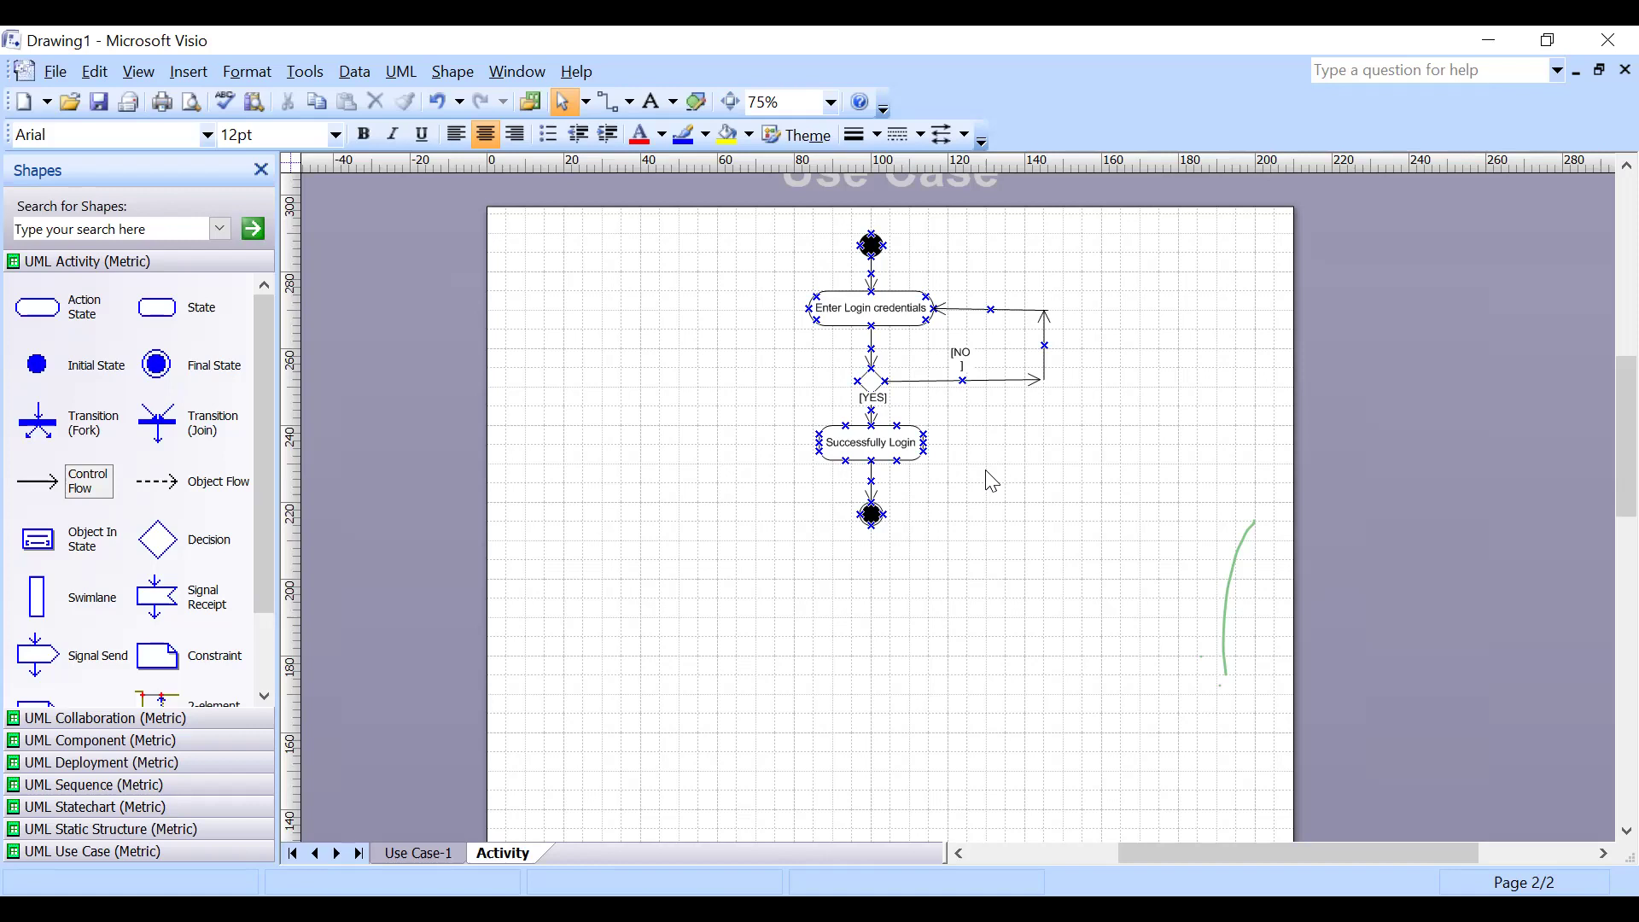
pyautogui.click(182, 546)
pyautogui.click(507, 587)
pyautogui.scroll(-1, 674, 583)
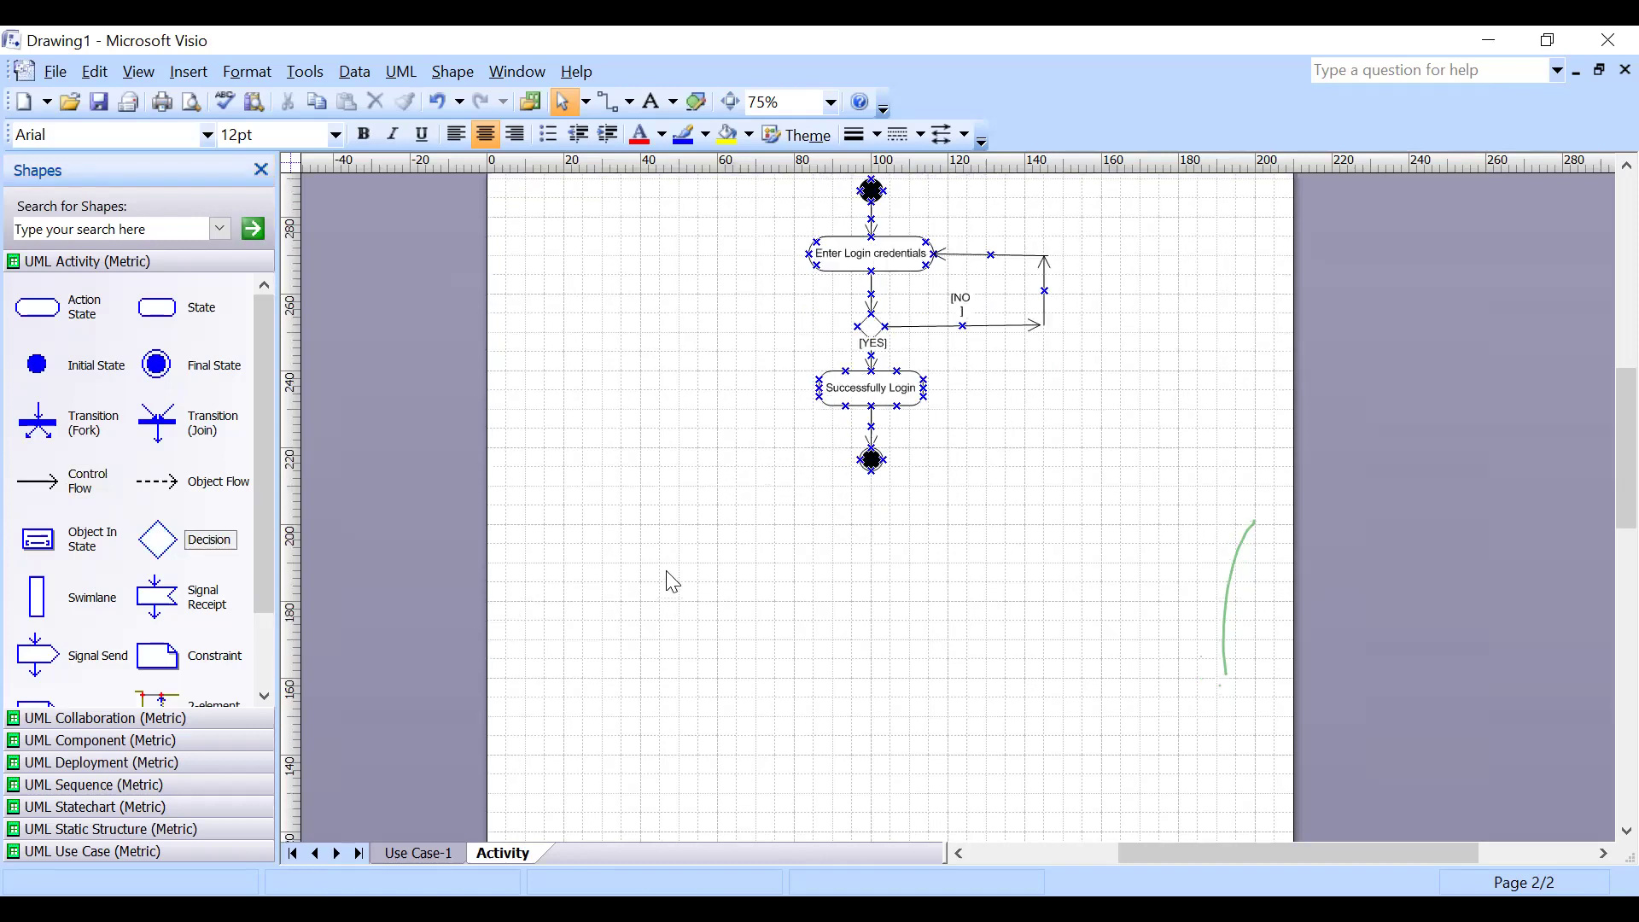
pyautogui.scroll(-1, 776, 555)
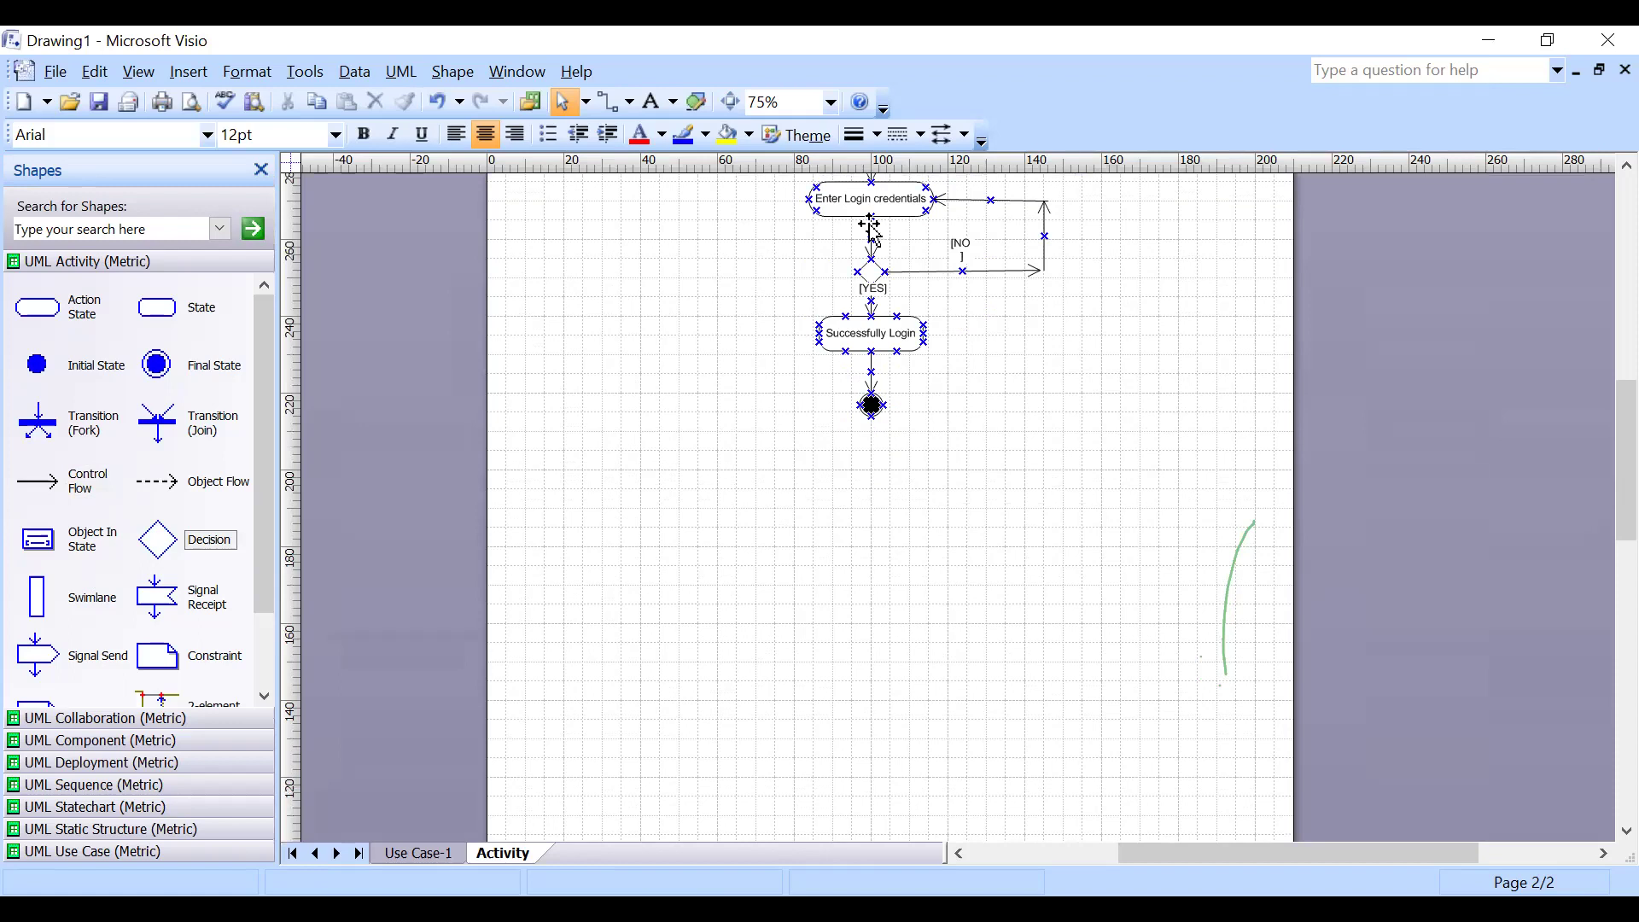
# Place an initial state below the login flow's final state and attach a downward control flow to it.
pyautogui.scroll(1, 1136, 409)
pyautogui.scroll(-5, 1123, 418)
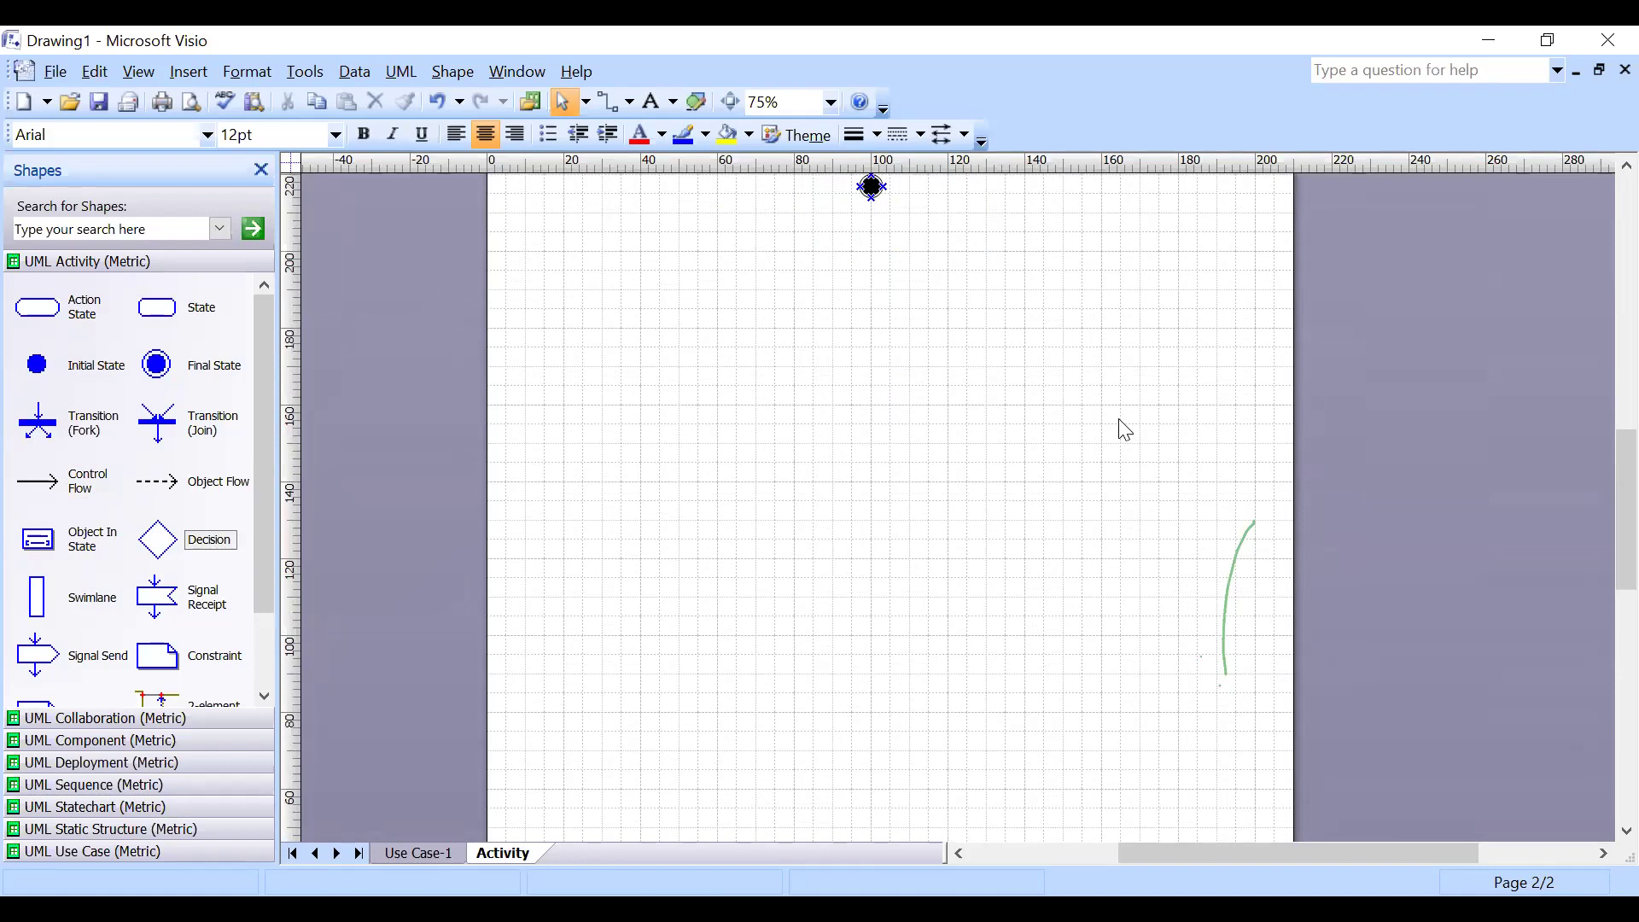
pyautogui.scroll(-1, 1110, 440)
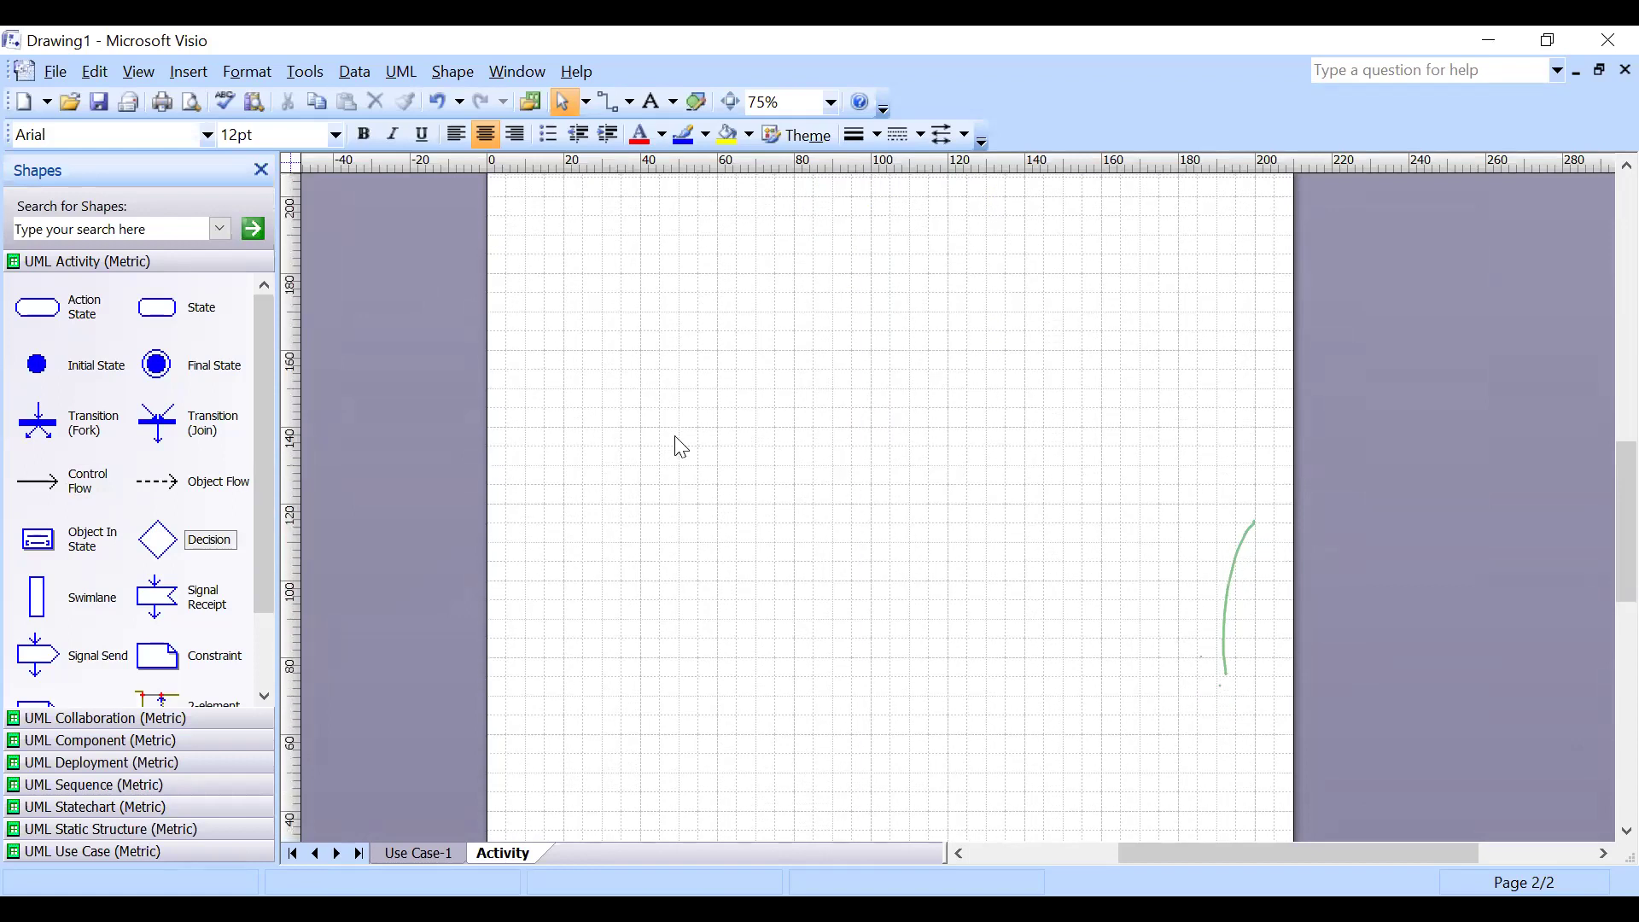
pyautogui.click(39, 375)
pyautogui.moveTo(40, 376); pyautogui.dragTo(893, 216)
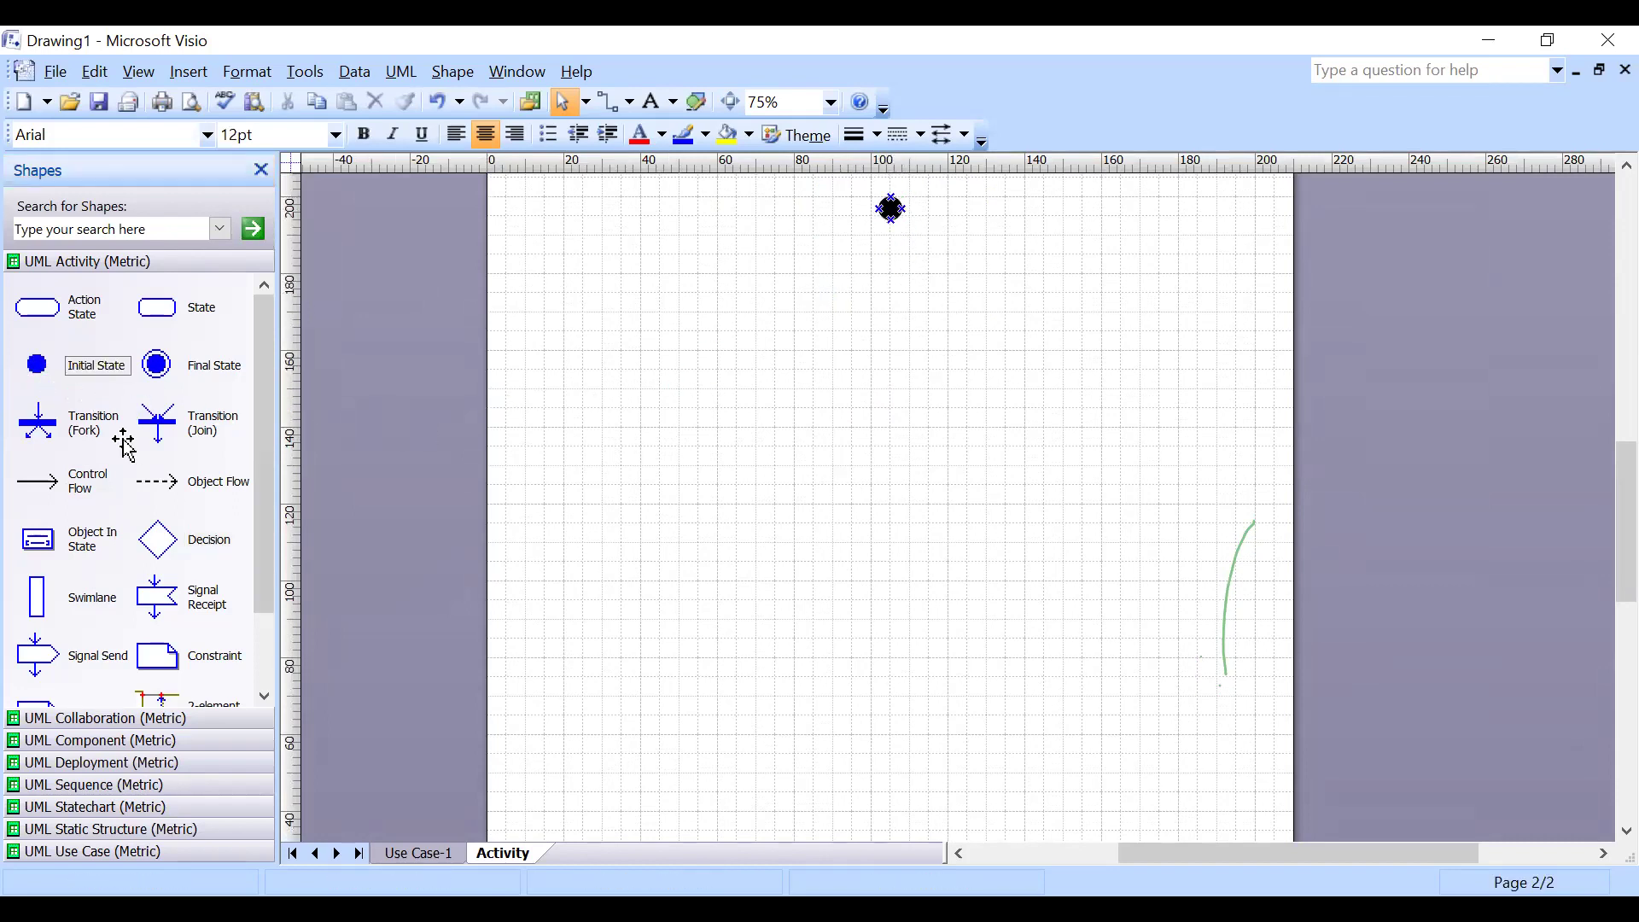
pyautogui.moveTo(85, 482); pyautogui.dragTo(891, 258)
# Examine the use cases on the Use Case-1 page, especially Add Product and the use cases that extend it.
pyautogui.click(420, 854)
pyautogui.scroll(4, 1003, 512)
pyautogui.scroll(-8, 1006, 496)
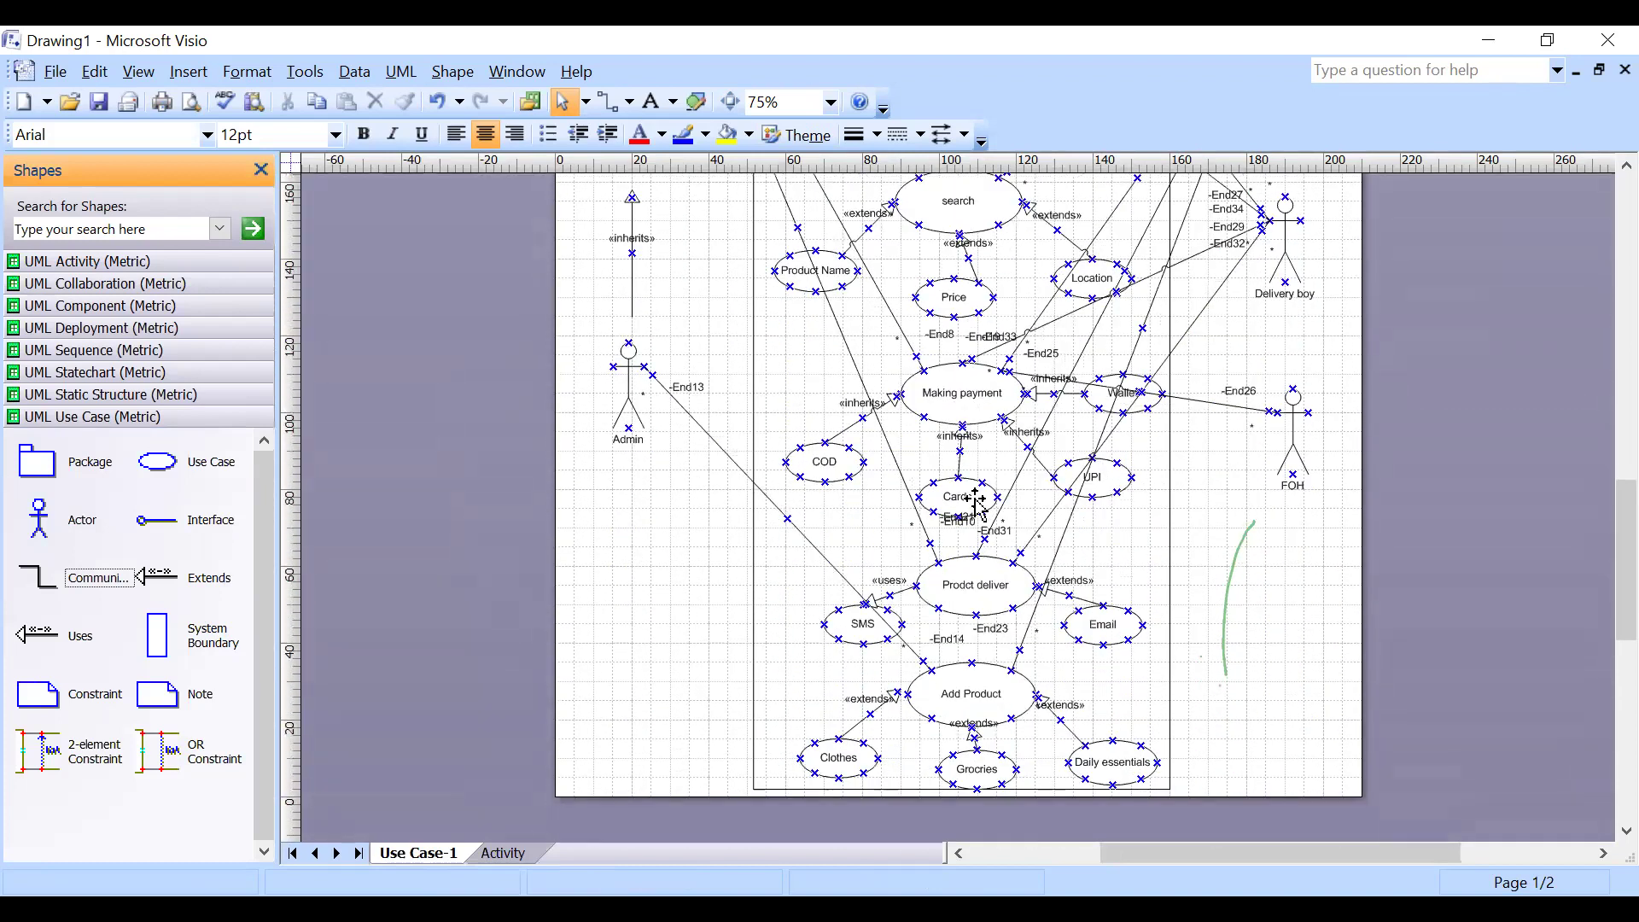
pyautogui.scroll(-1, 980, 504)
pyautogui.scroll(1, 979, 504)
pyautogui.scroll(1, 1226, 548)
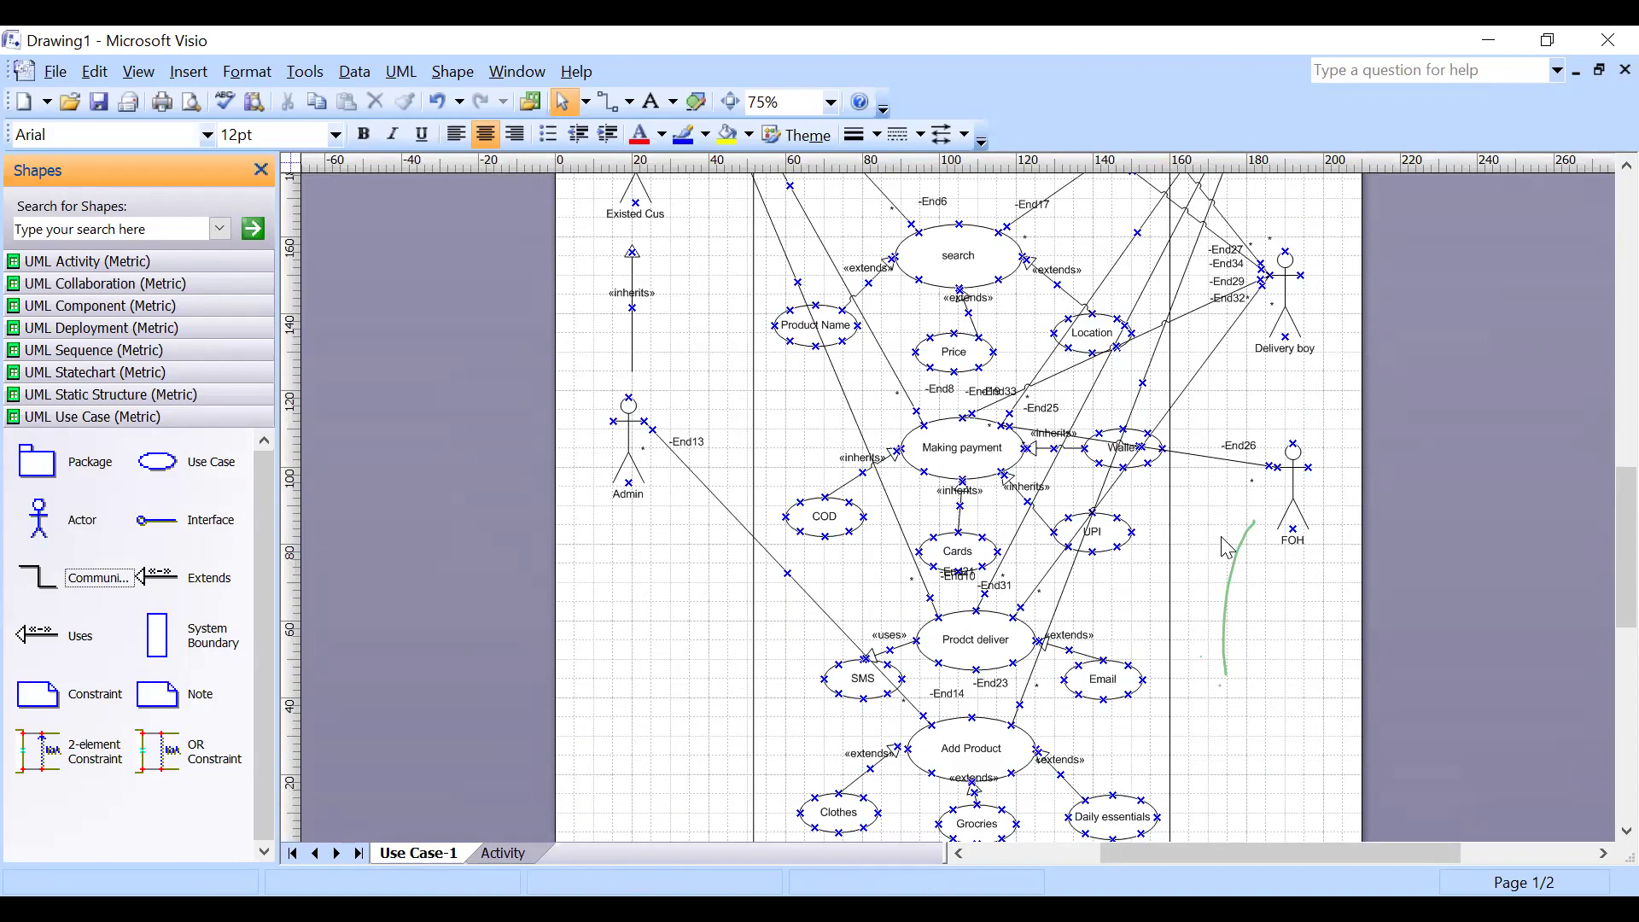
pyautogui.scroll(-1, 1227, 547)
pyautogui.scroll(-1, 1227, 548)
pyautogui.scroll(4, 1223, 549)
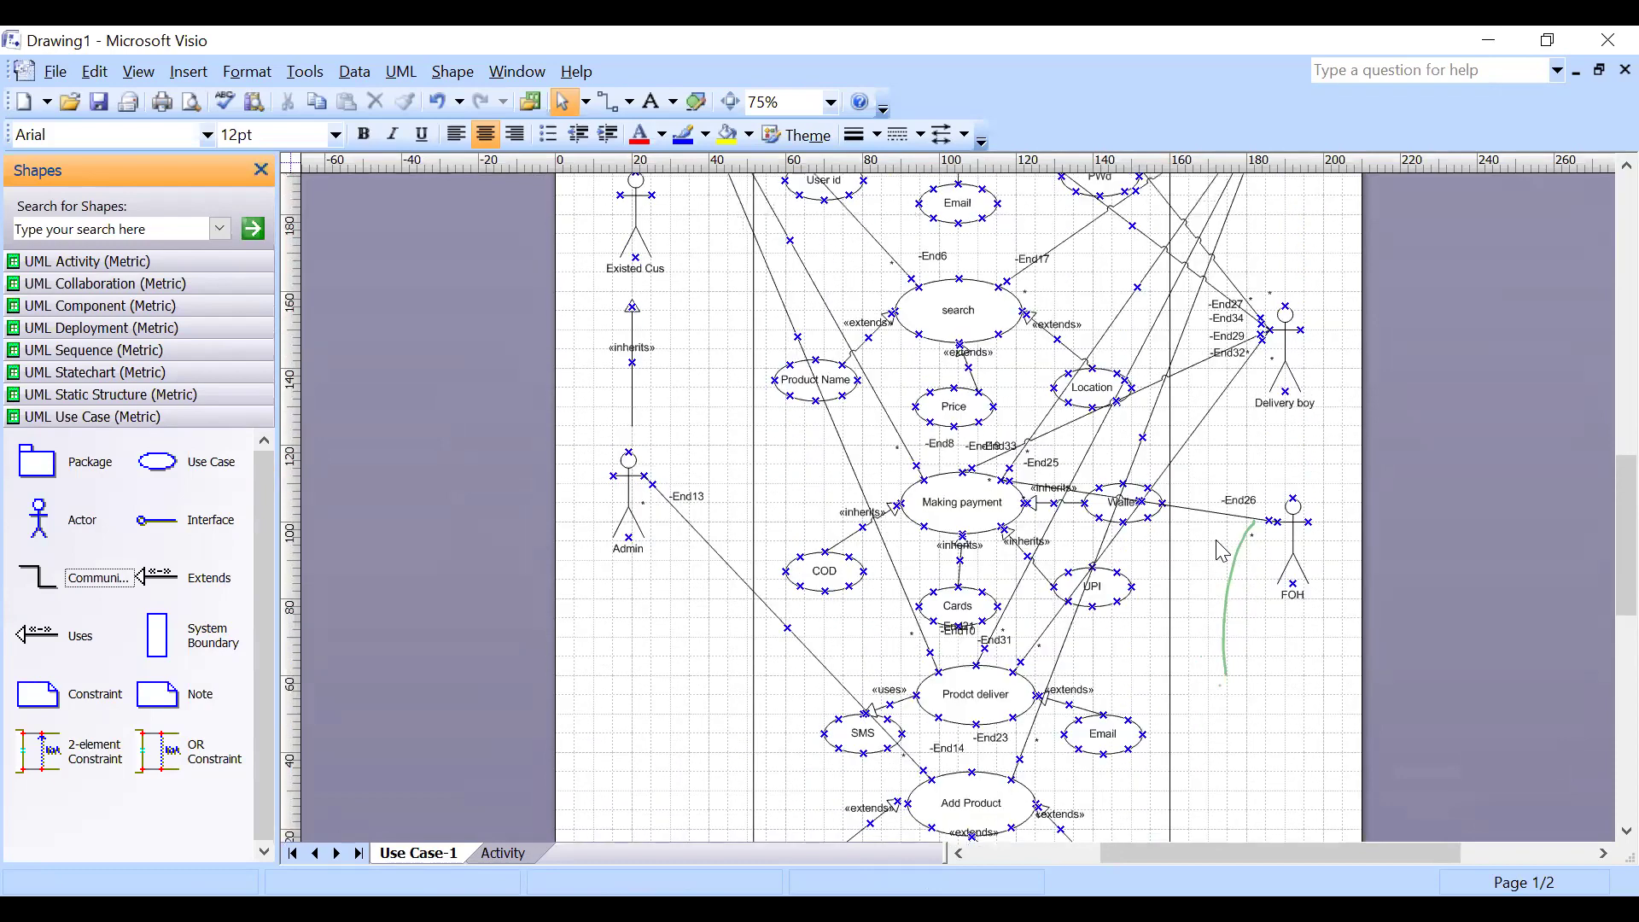
pyautogui.scroll(4, 1223, 549)
pyautogui.scroll(-3, 1224, 549)
pyautogui.scroll(-1, 1223, 552)
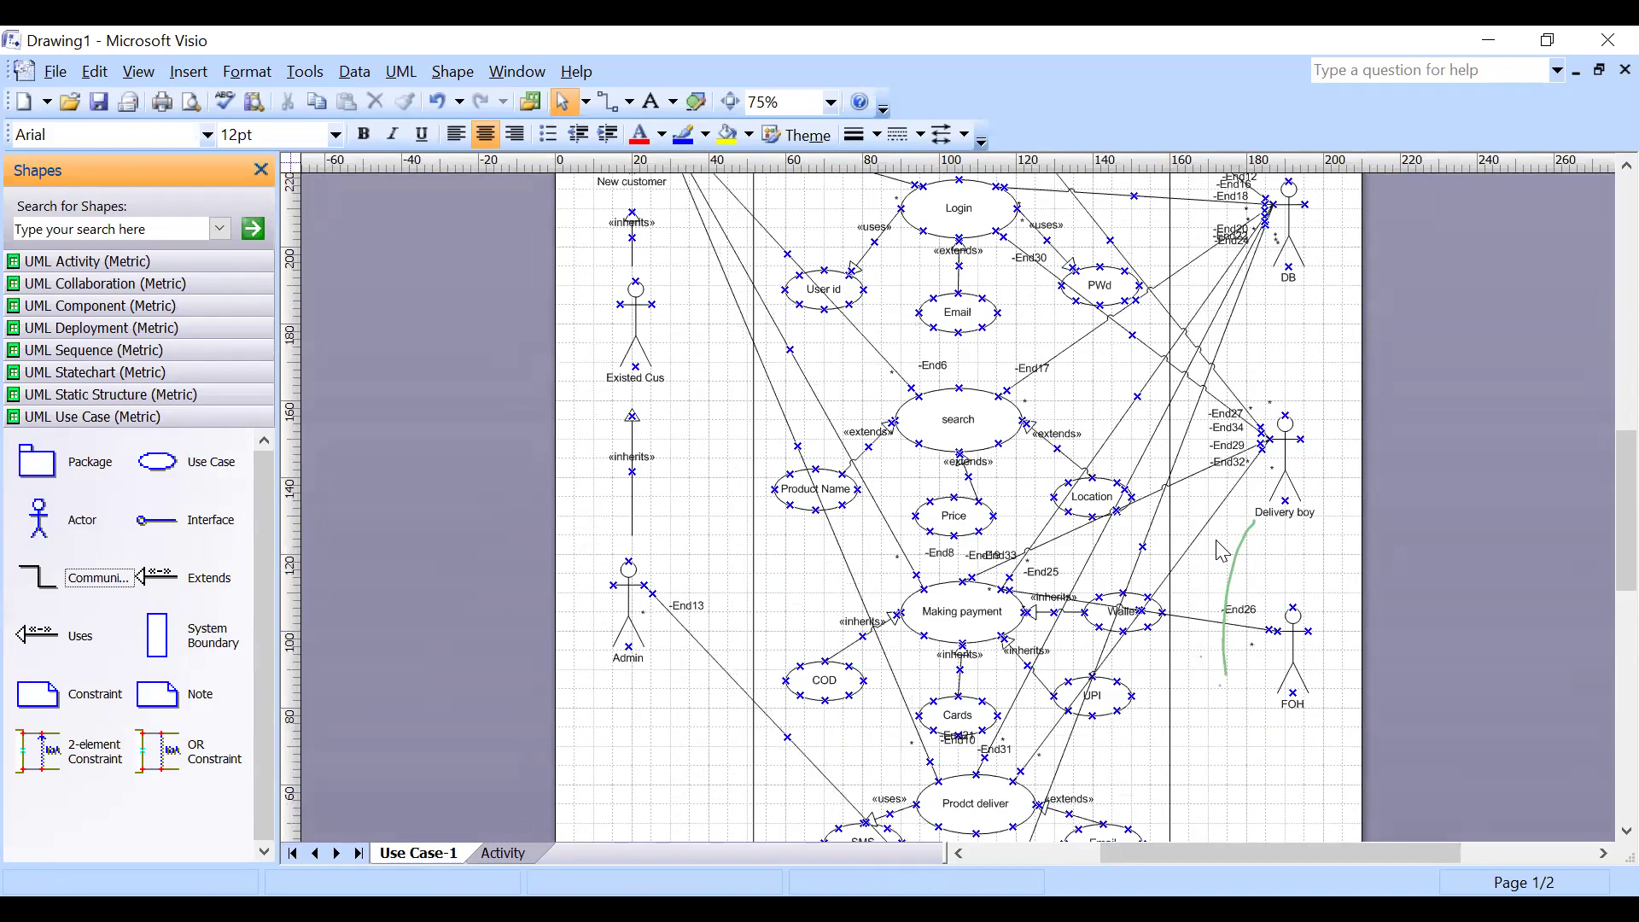
pyautogui.scroll(-3, 1222, 552)
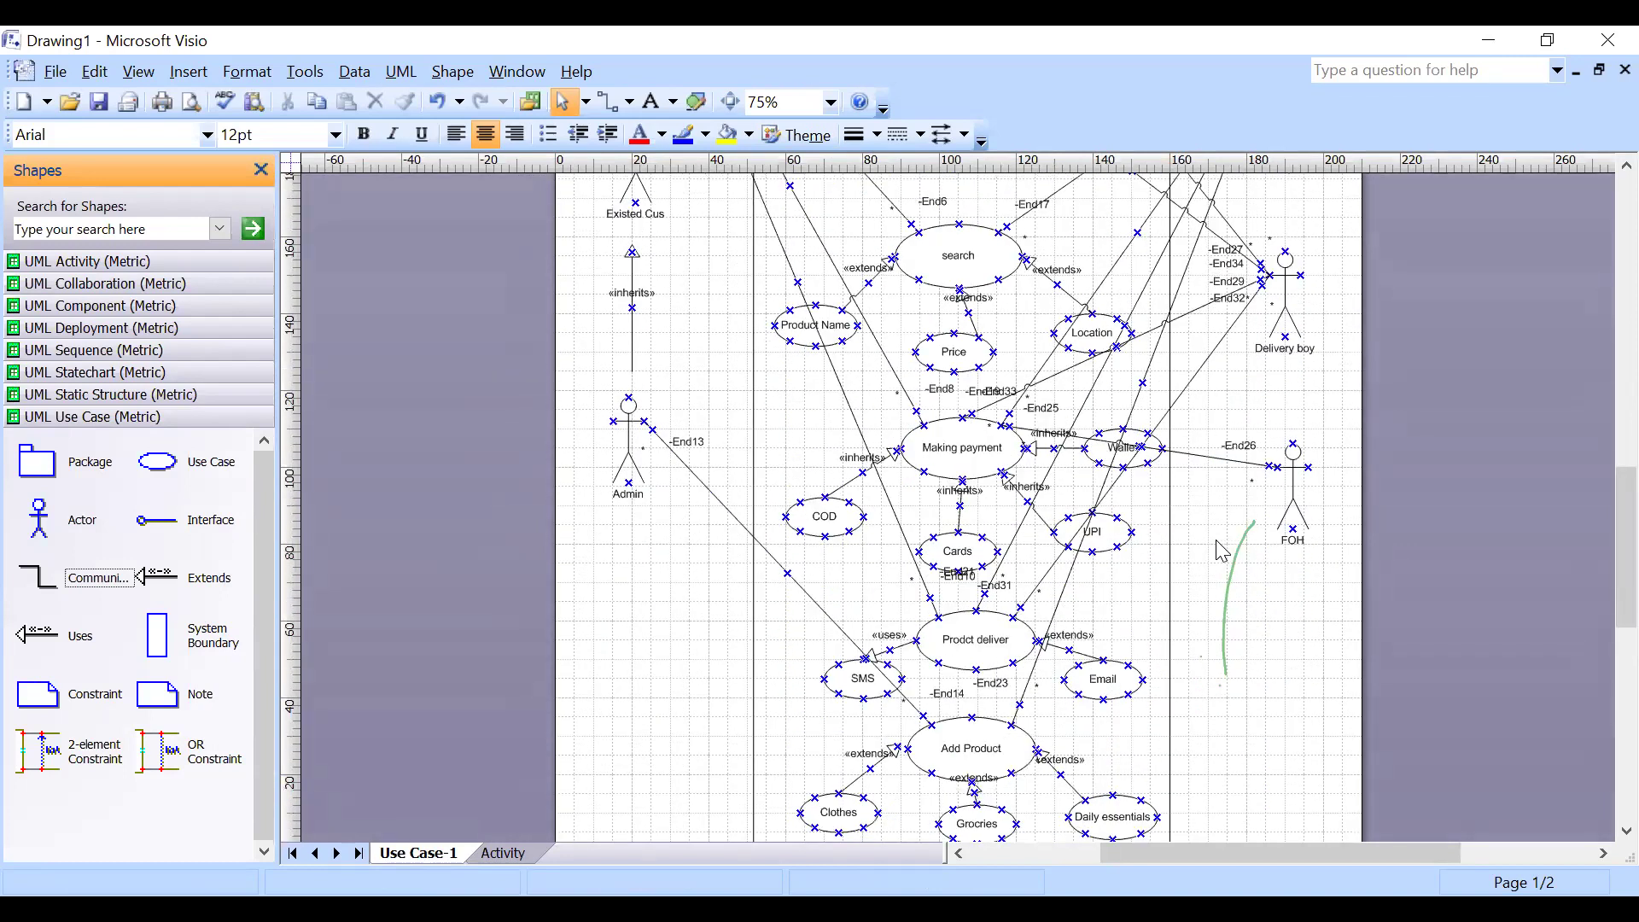
pyautogui.scroll(-1, 1061, 709)
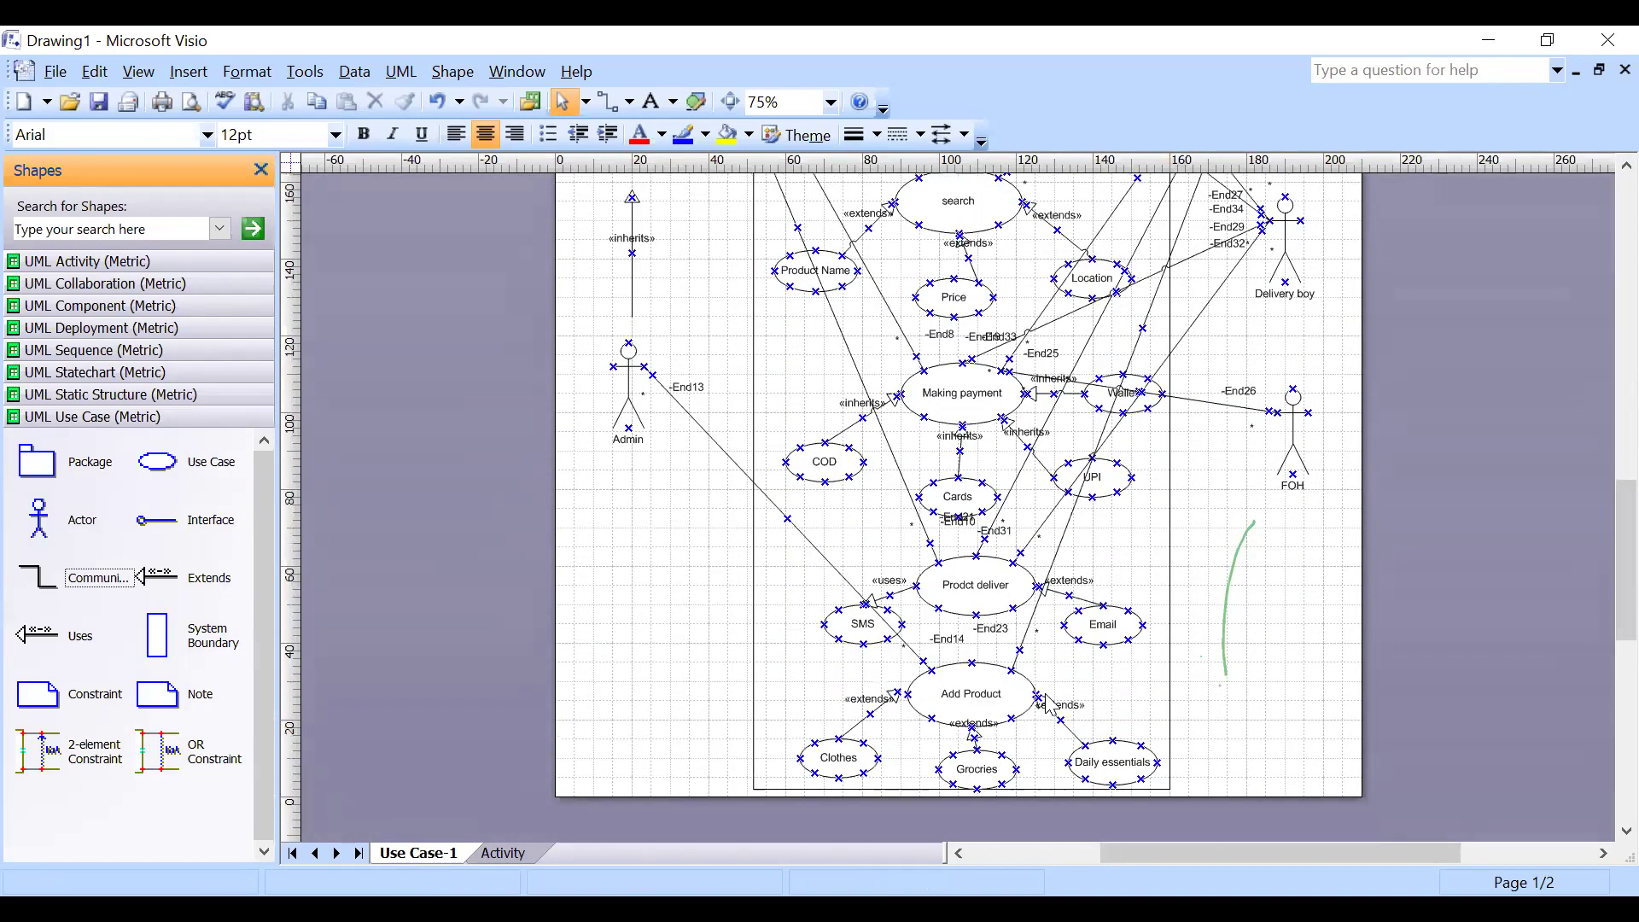
pyautogui.click(999, 685)
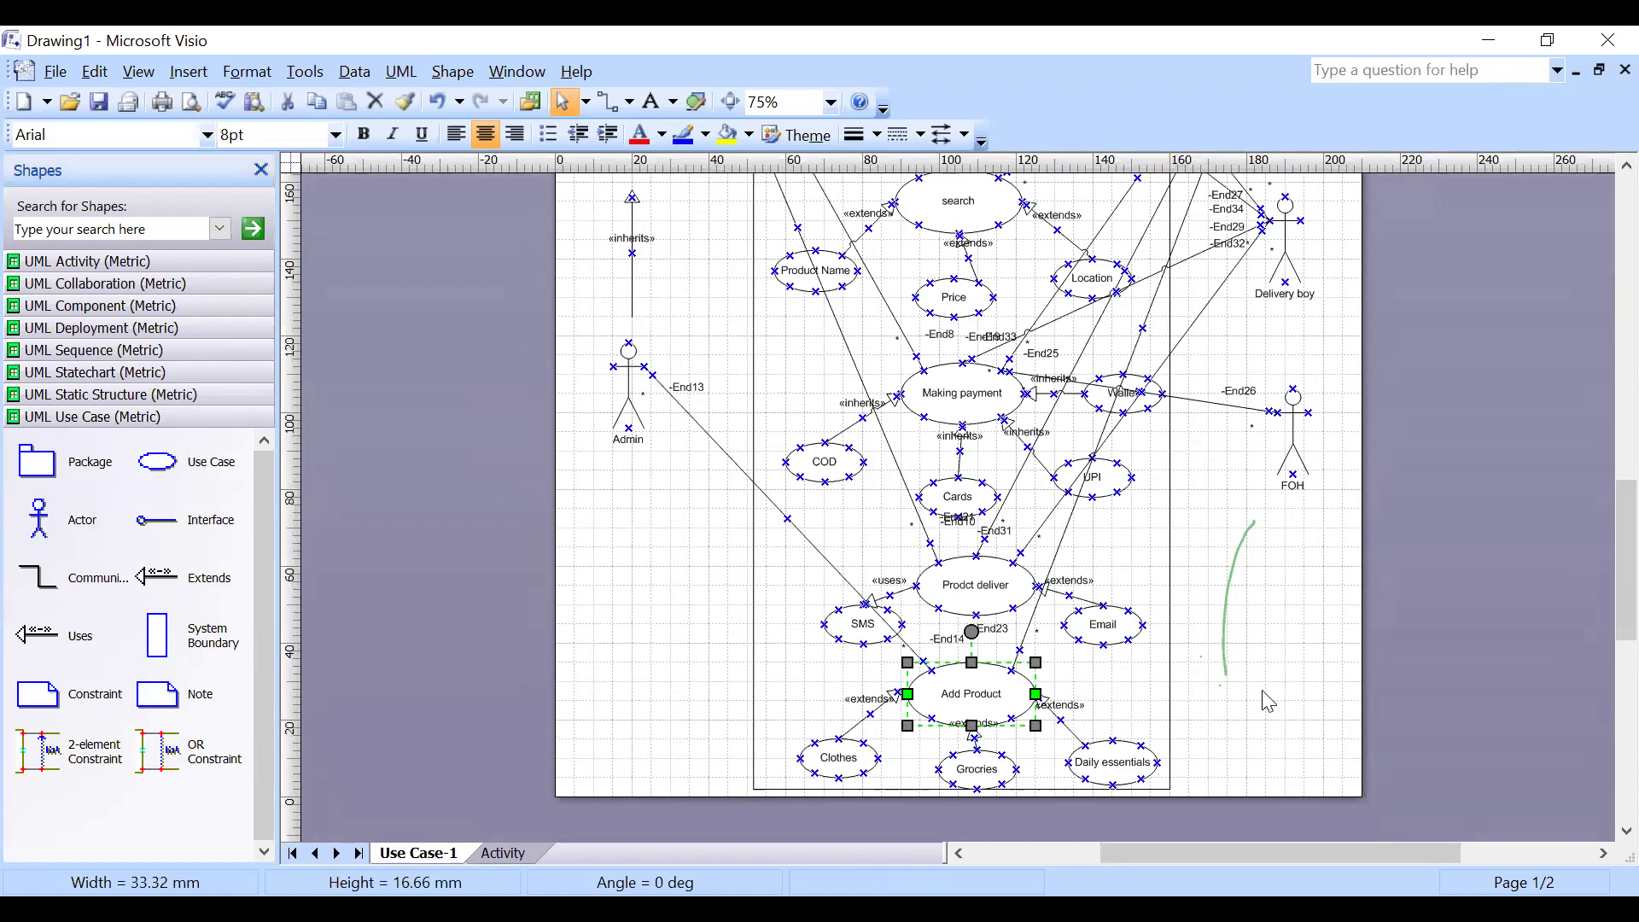
pyautogui.click(1055, 751)
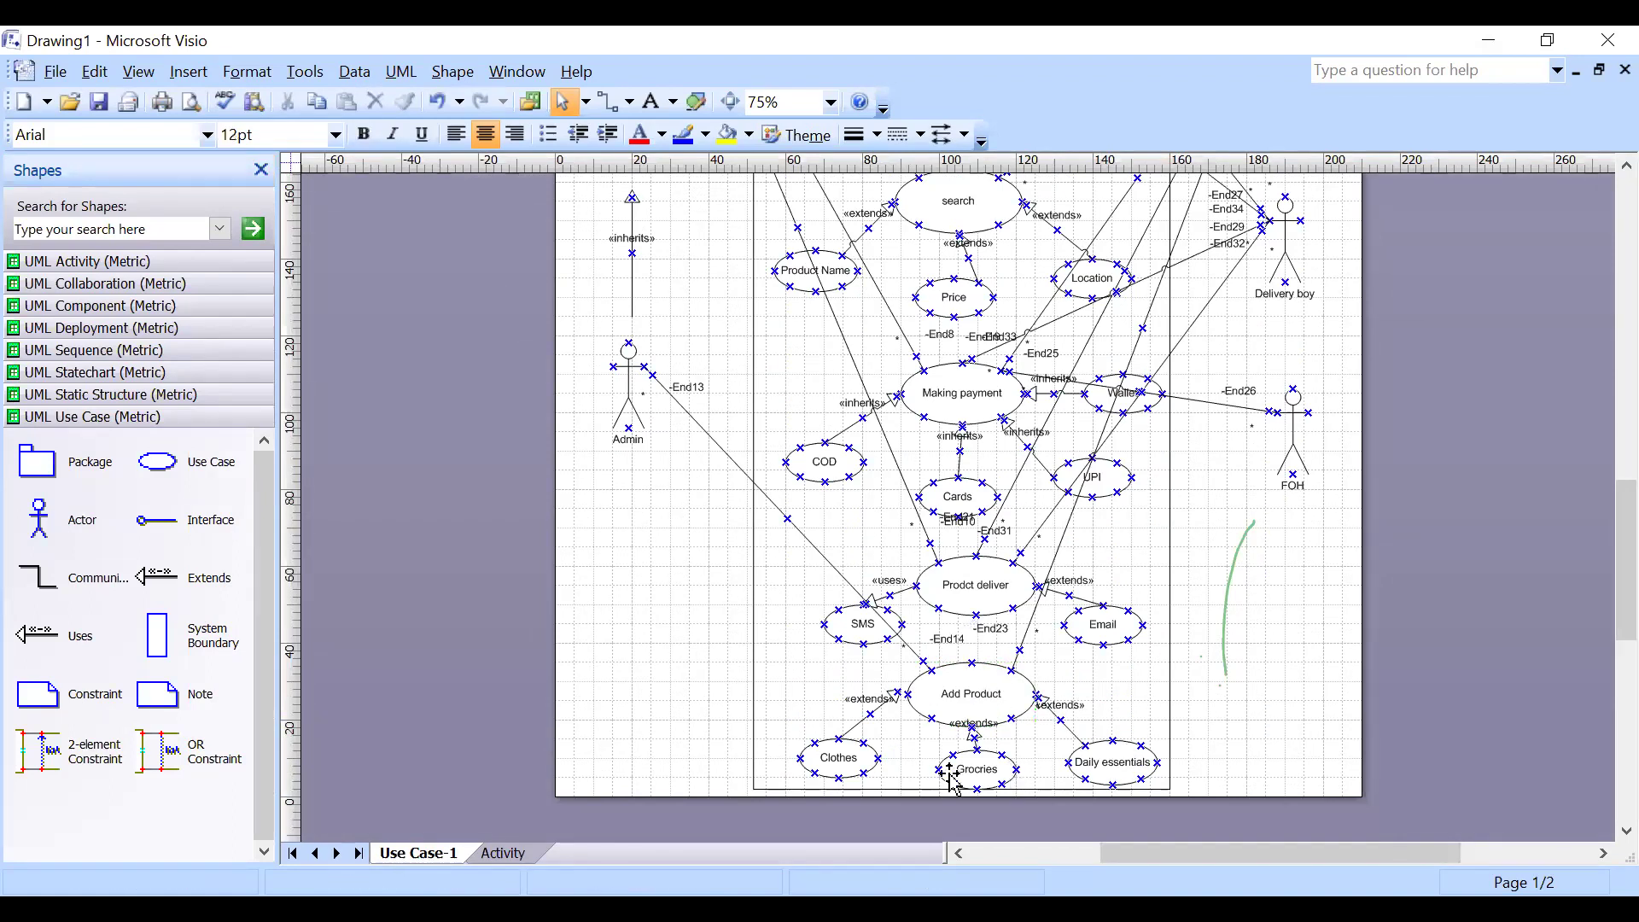
pyautogui.scroll(7, 1099, 679)
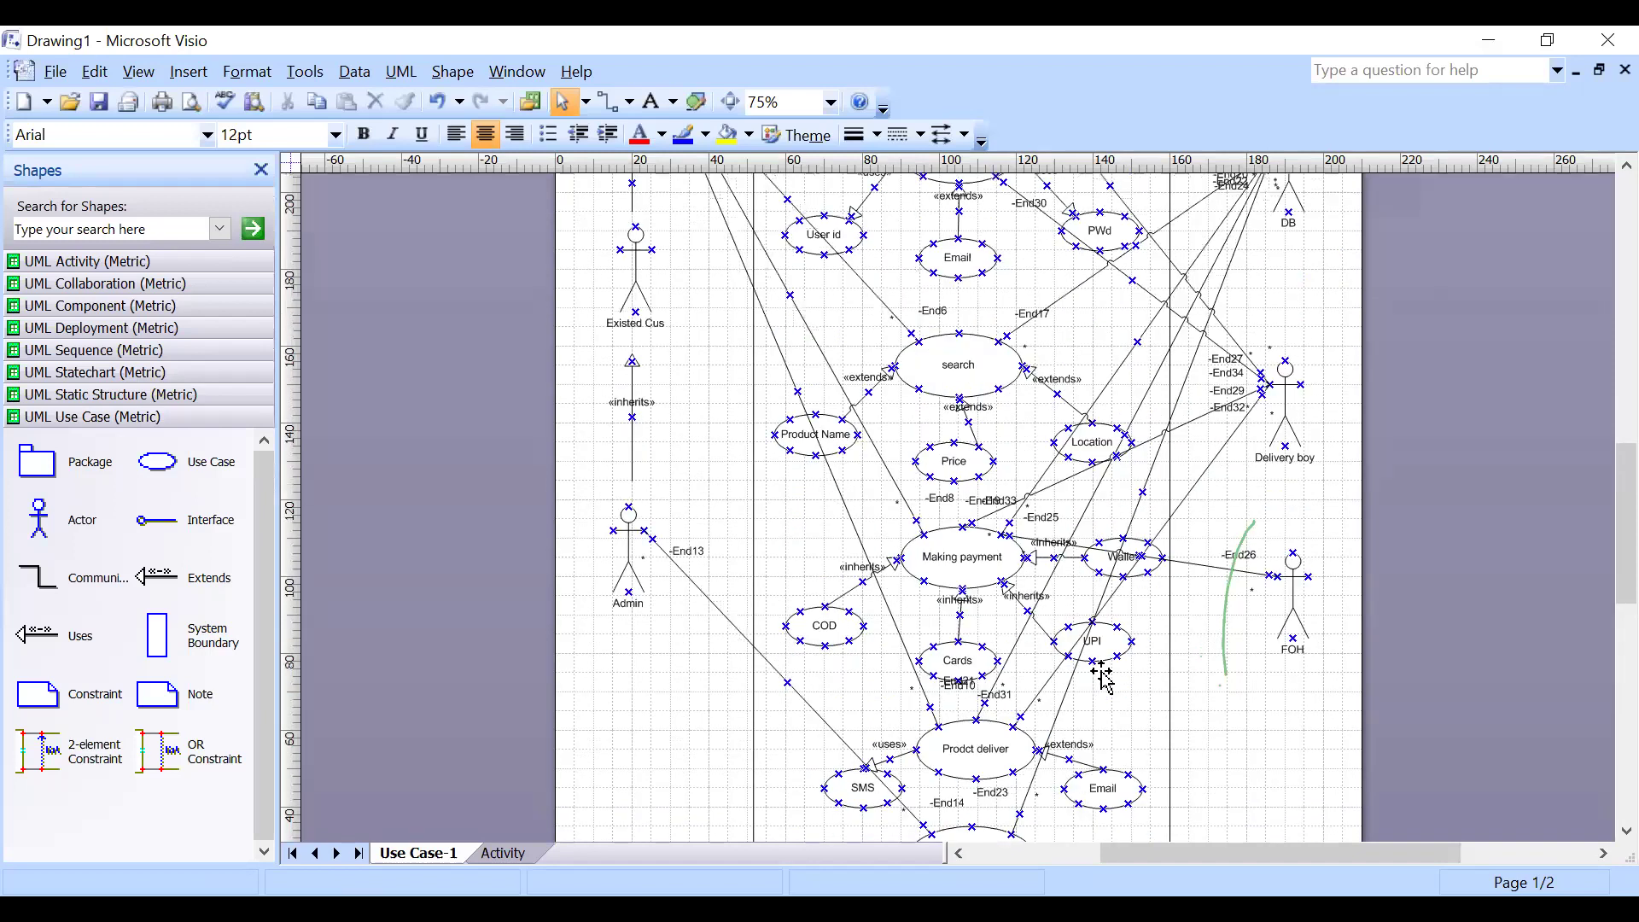
# Add an action state on the Activity page at the end of the new initial state's control flow.
pyautogui.click(514, 854)
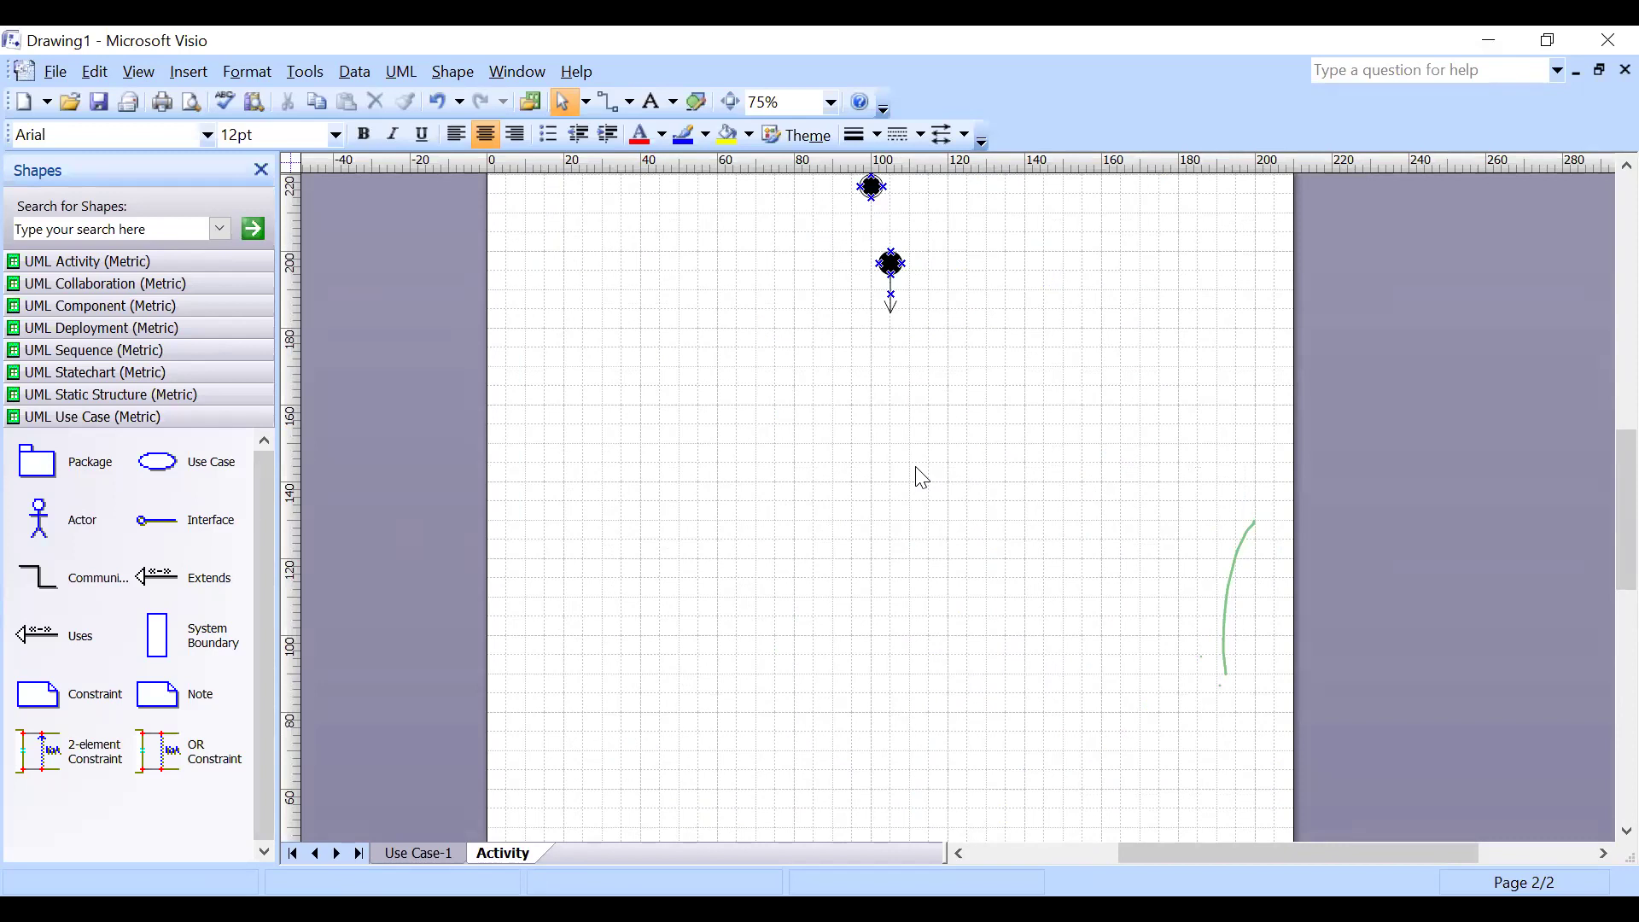
pyautogui.click(130, 261)
pyautogui.moveTo(41, 309); pyautogui.dragTo(892, 343)
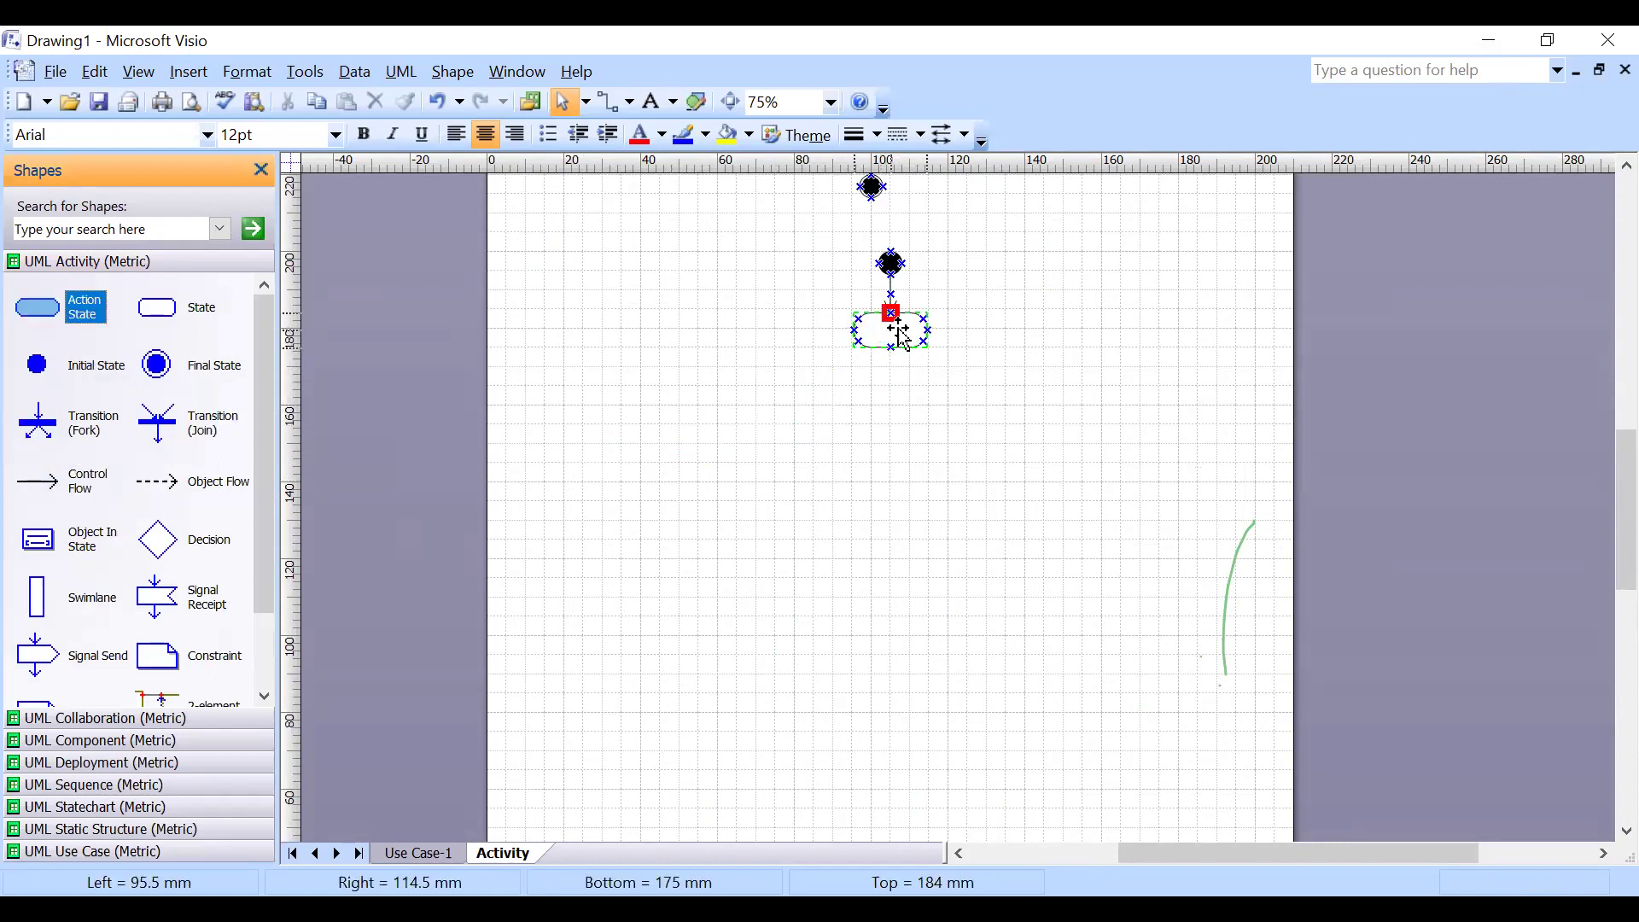
# Check the Add Product use case on the Use Case-1 page and name the new action state Add Product.
pyautogui.click(418, 853)
pyautogui.scroll(-2, 932, 624)
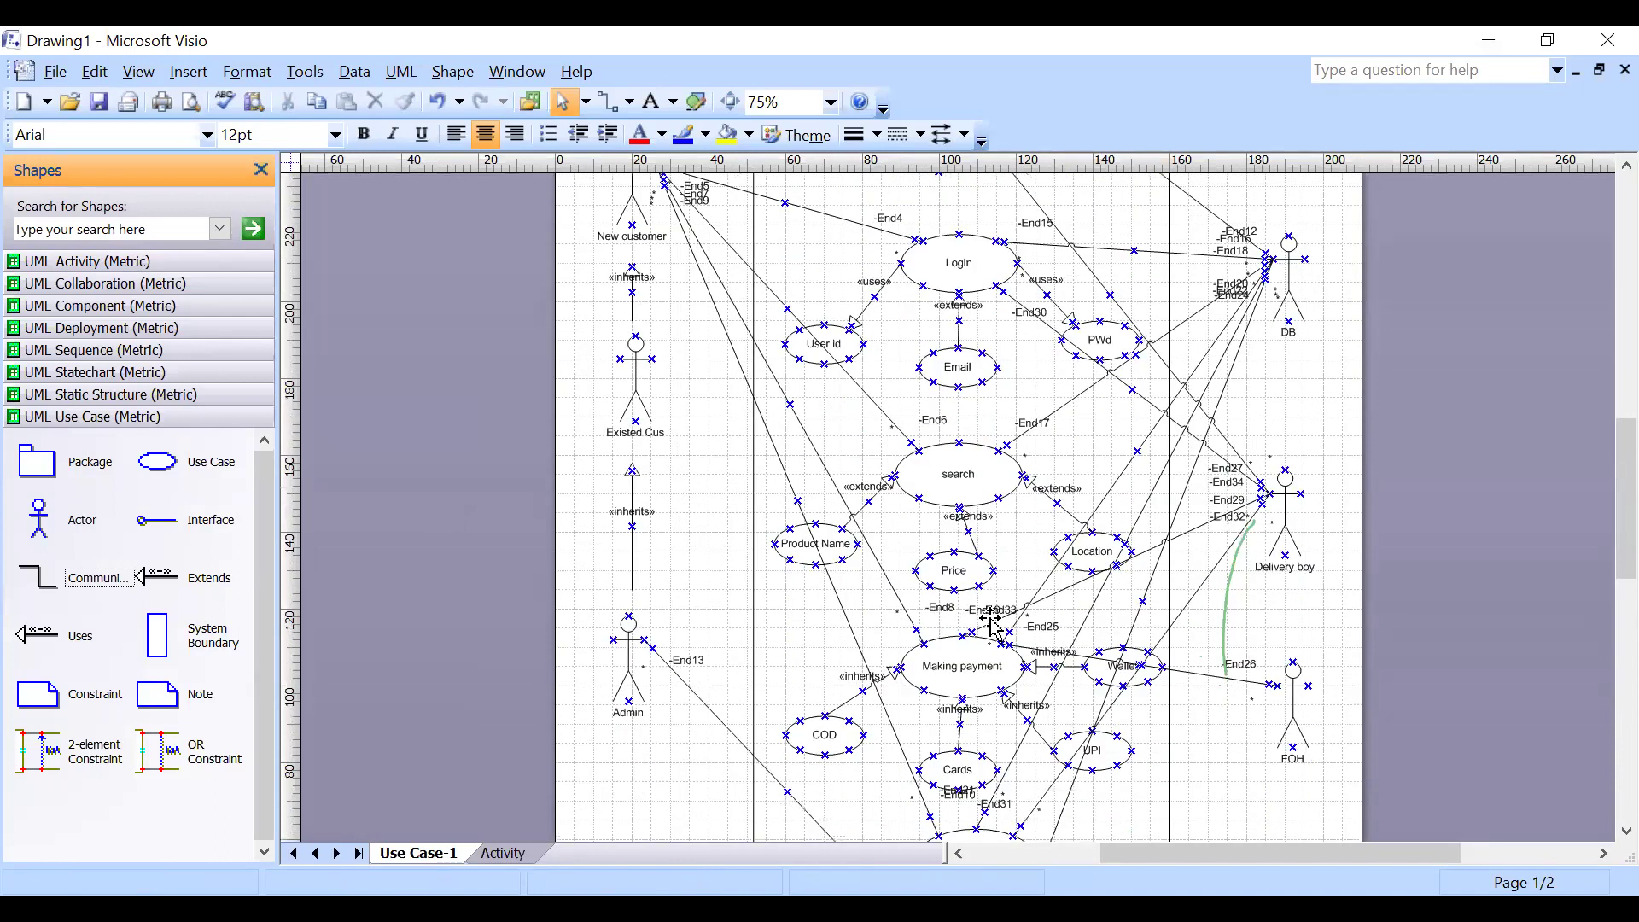
pyautogui.scroll(-2, 995, 628)
pyautogui.scroll(-3, 1004, 627)
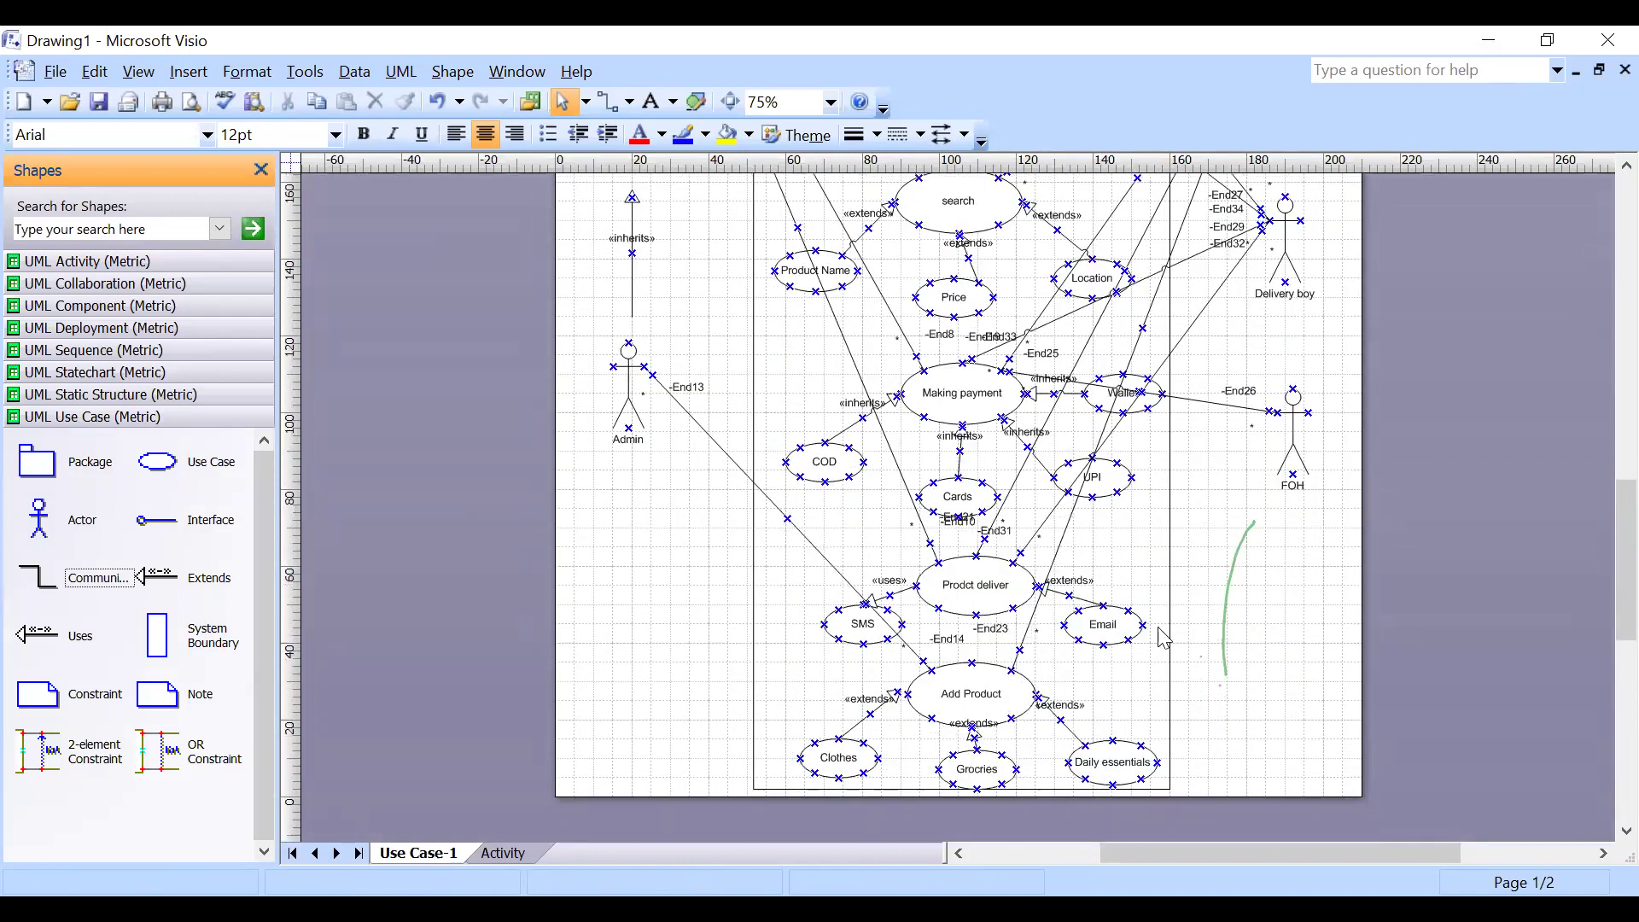
pyautogui.scroll(5, 1093, 613)
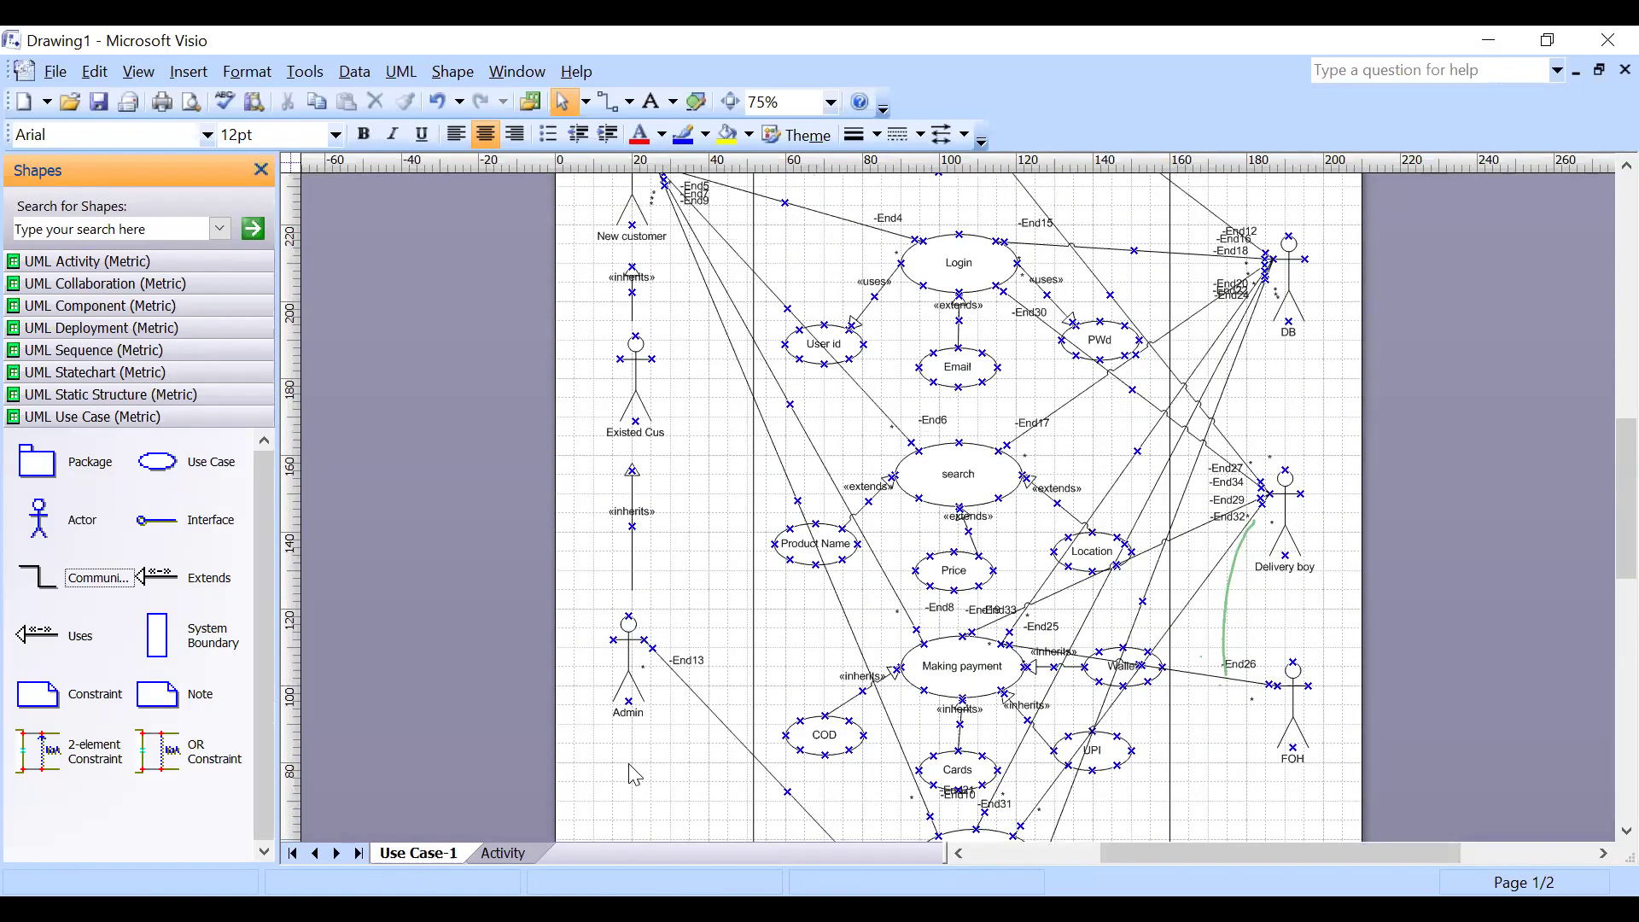
pyautogui.click(517, 854)
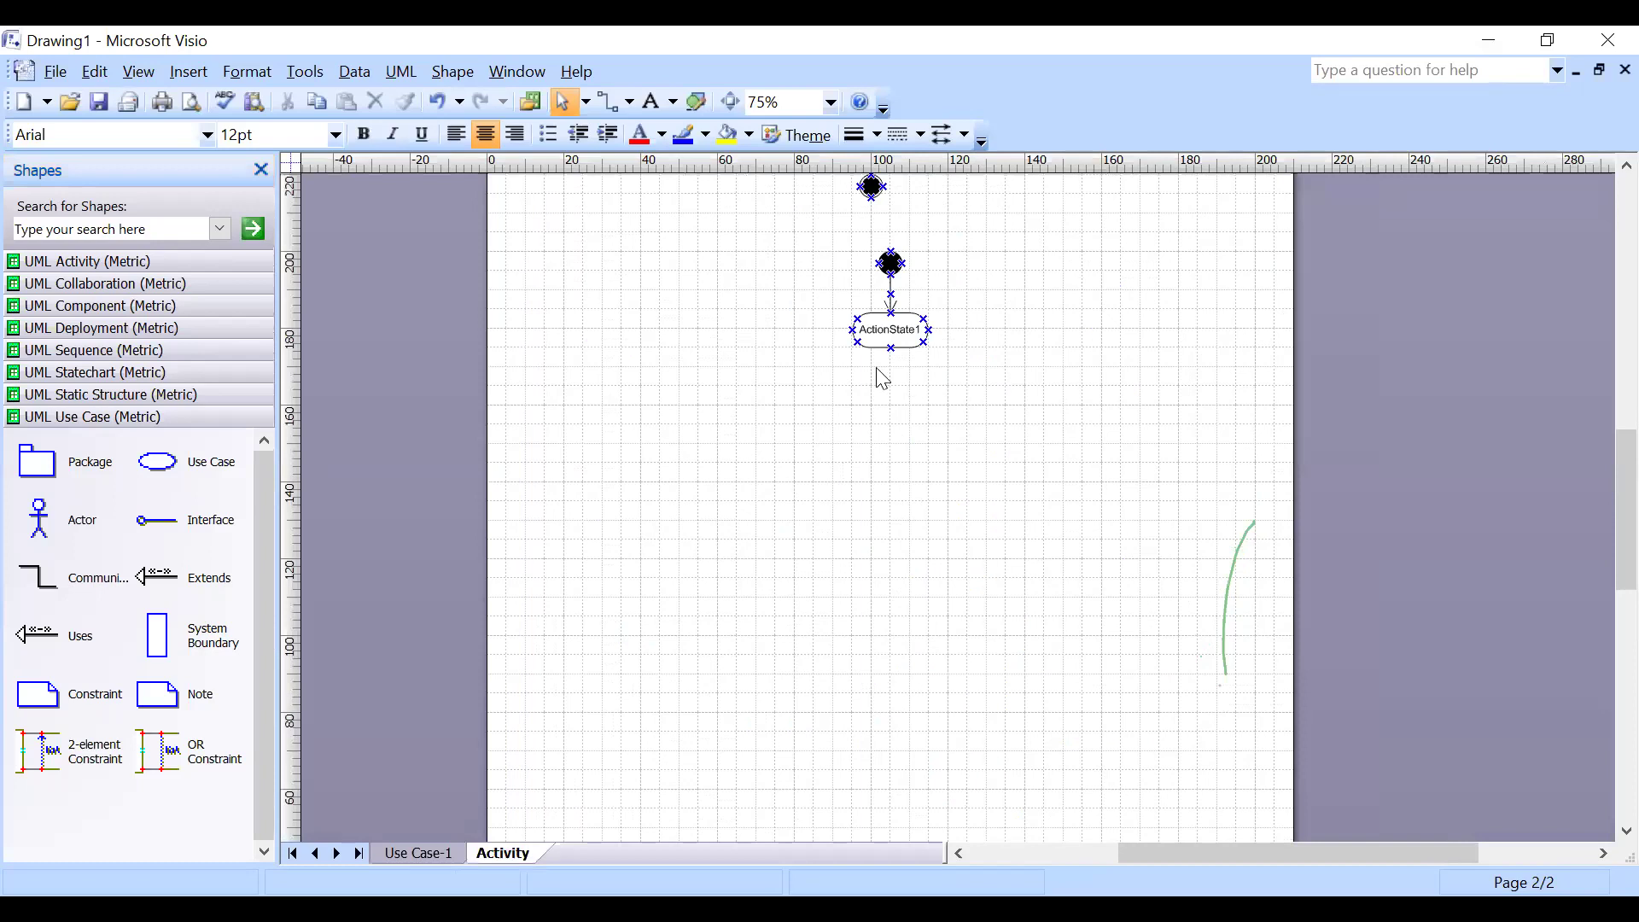
pyautogui.click(891, 334)
pyautogui.doubleClick(888, 331)
pyautogui.write('Add Produ')
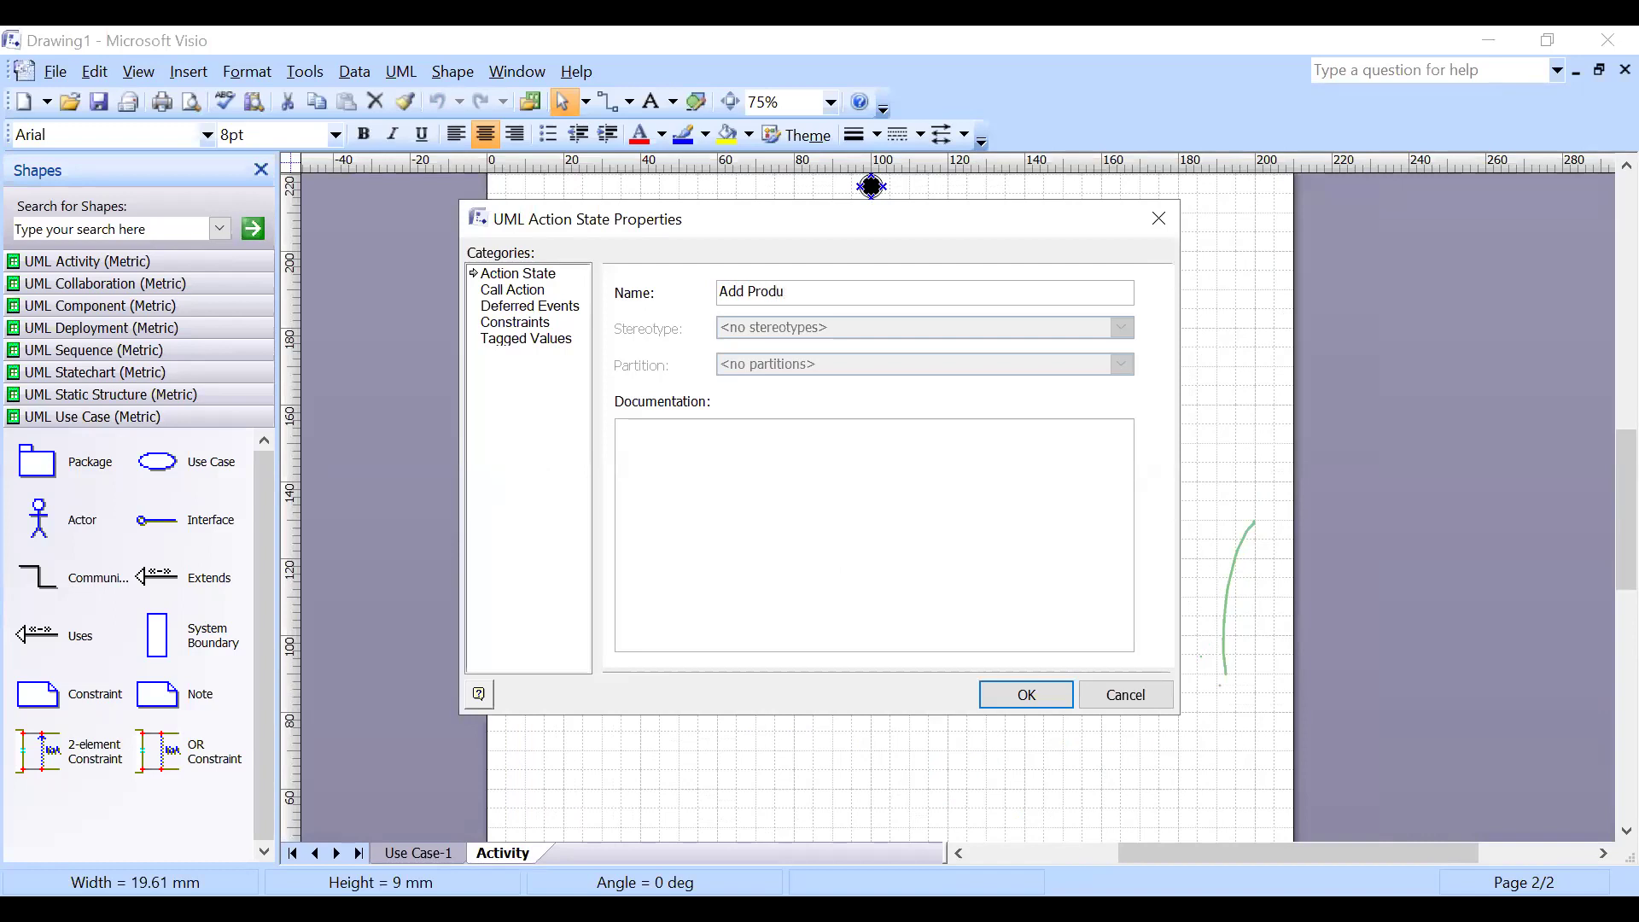
pyautogui.press('Return')
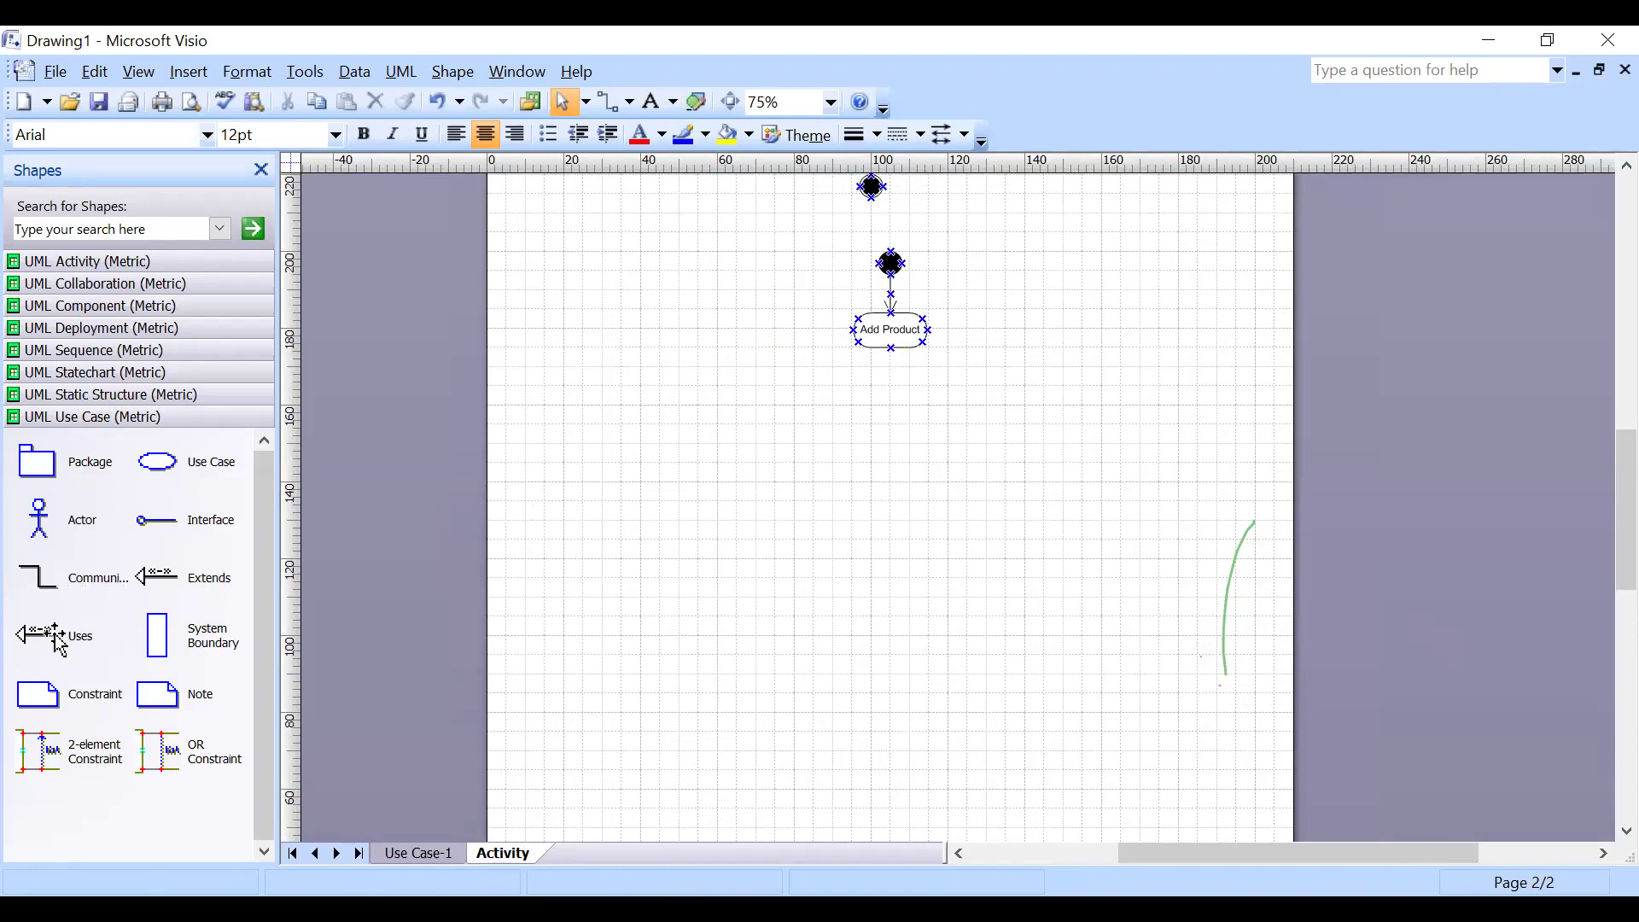
# Add a short control flow below the Add Product state and connect a decision to its end.
pyautogui.click(81, 645)
pyautogui.click(138, 262)
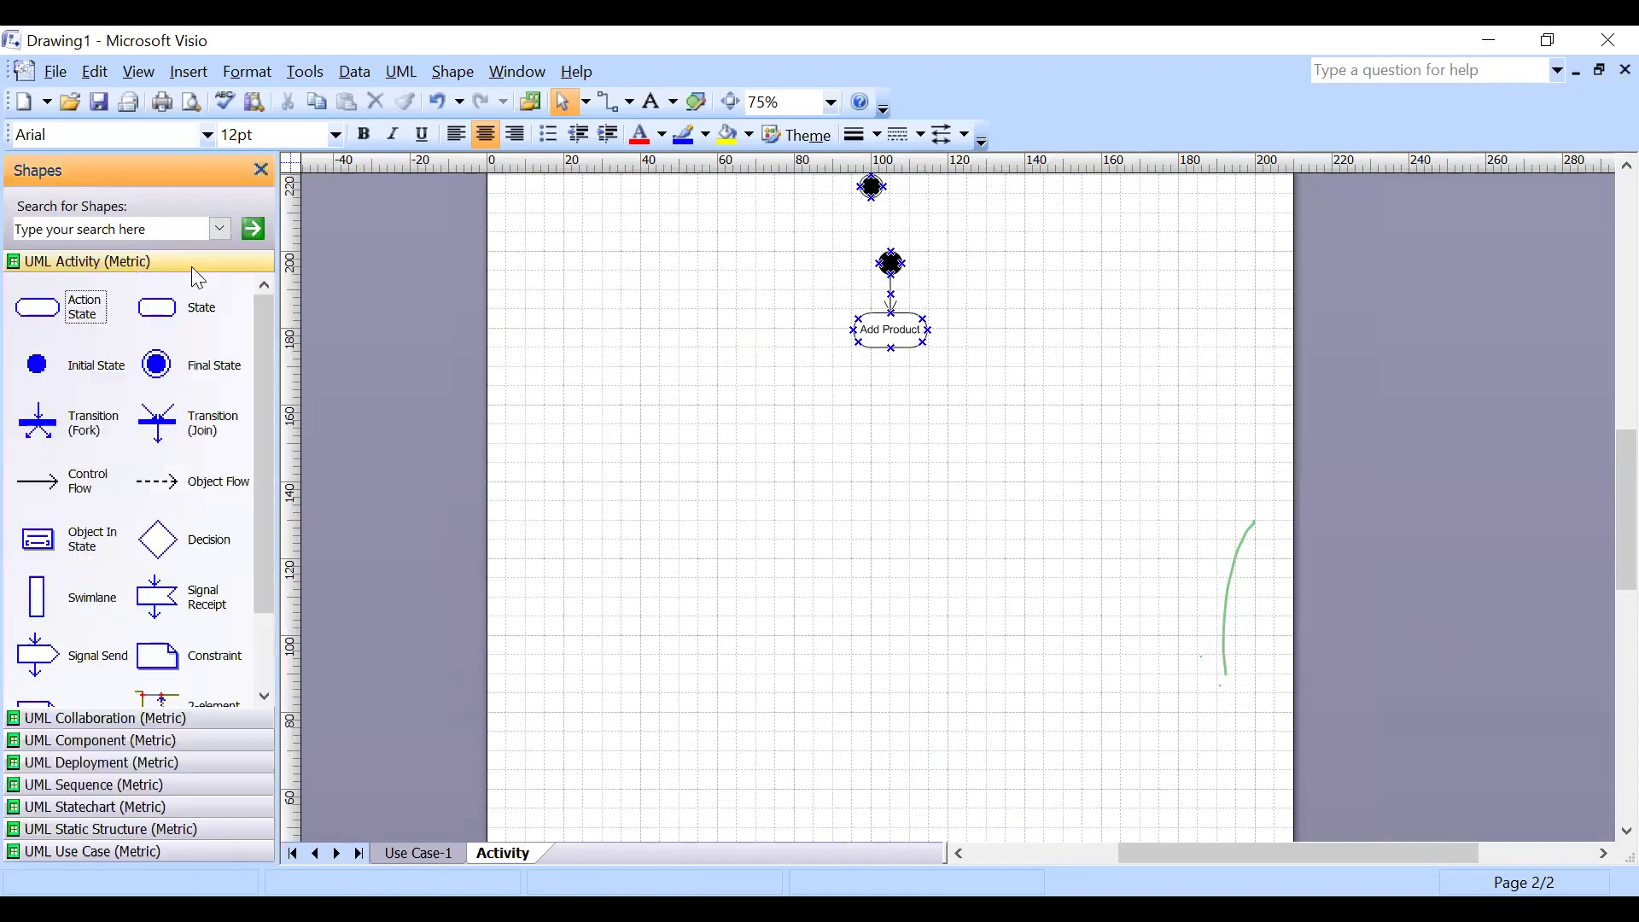
pyautogui.moveTo(60, 482); pyautogui.dragTo(890, 374)
pyautogui.click(743, 500)
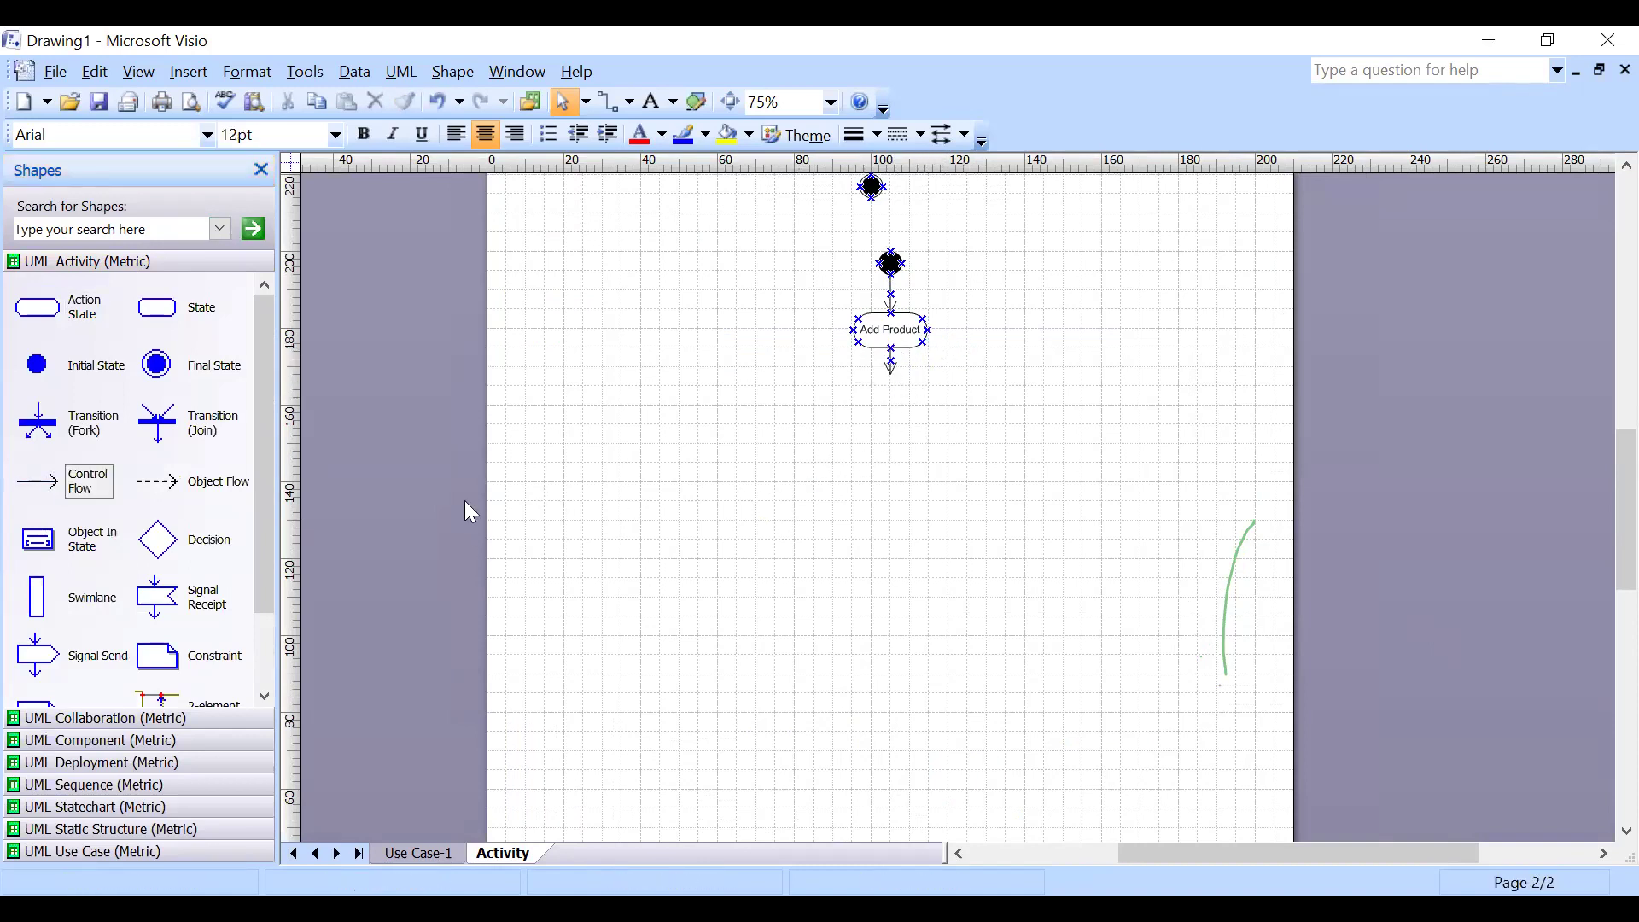
pyautogui.moveTo(186, 546); pyautogui.dragTo(893, 401)
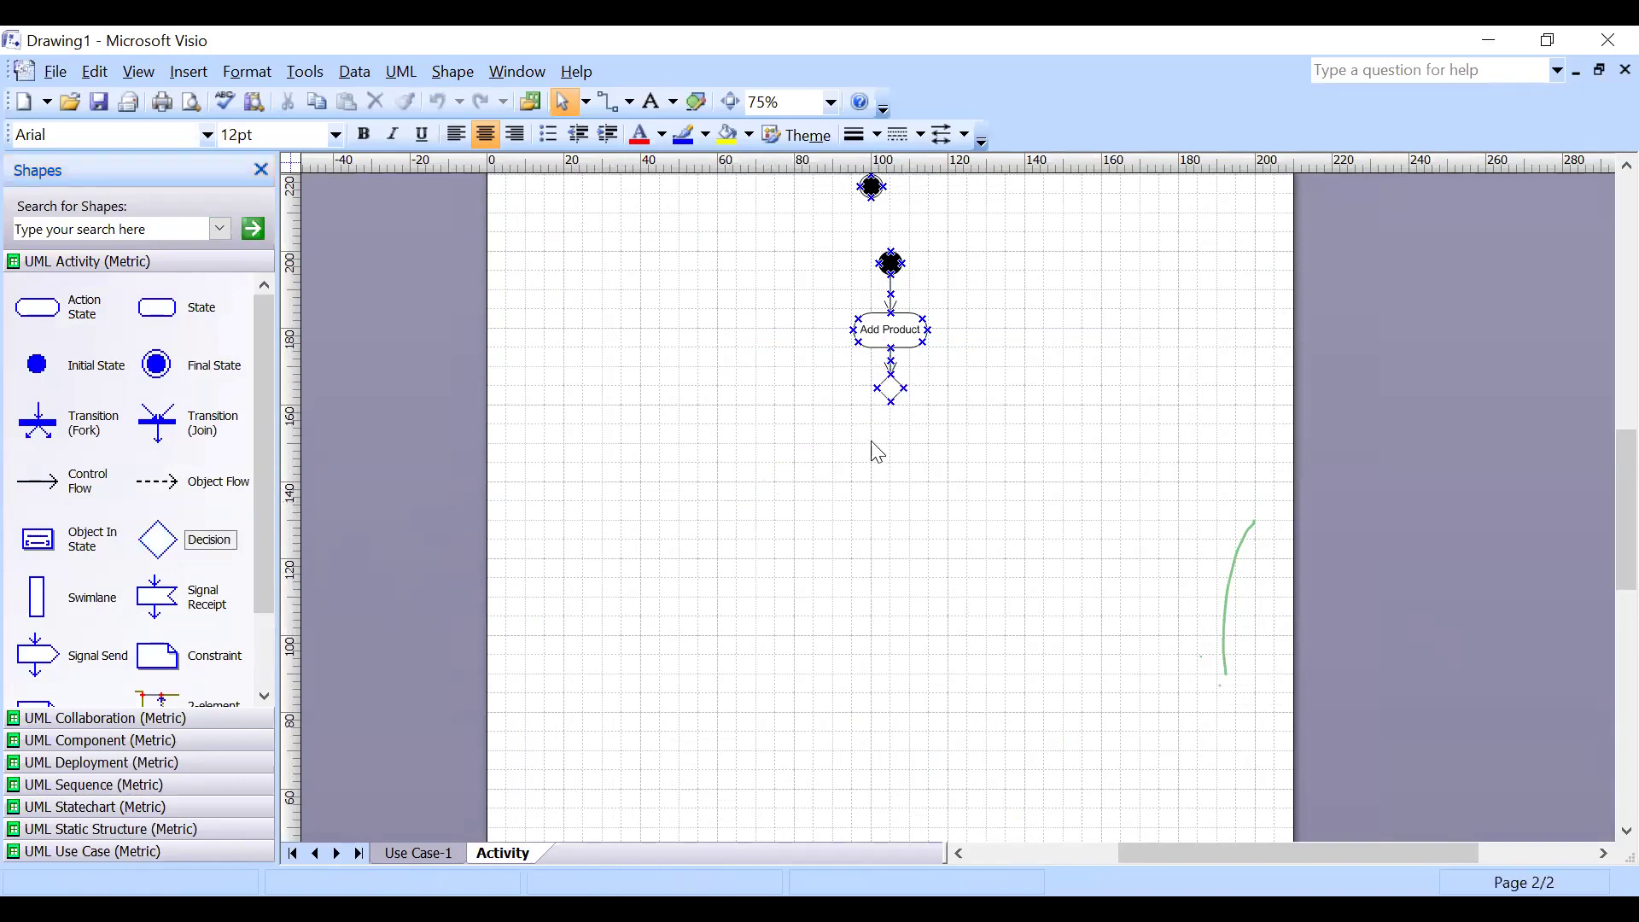
pyautogui.click(881, 470)
pyautogui.click(898, 389)
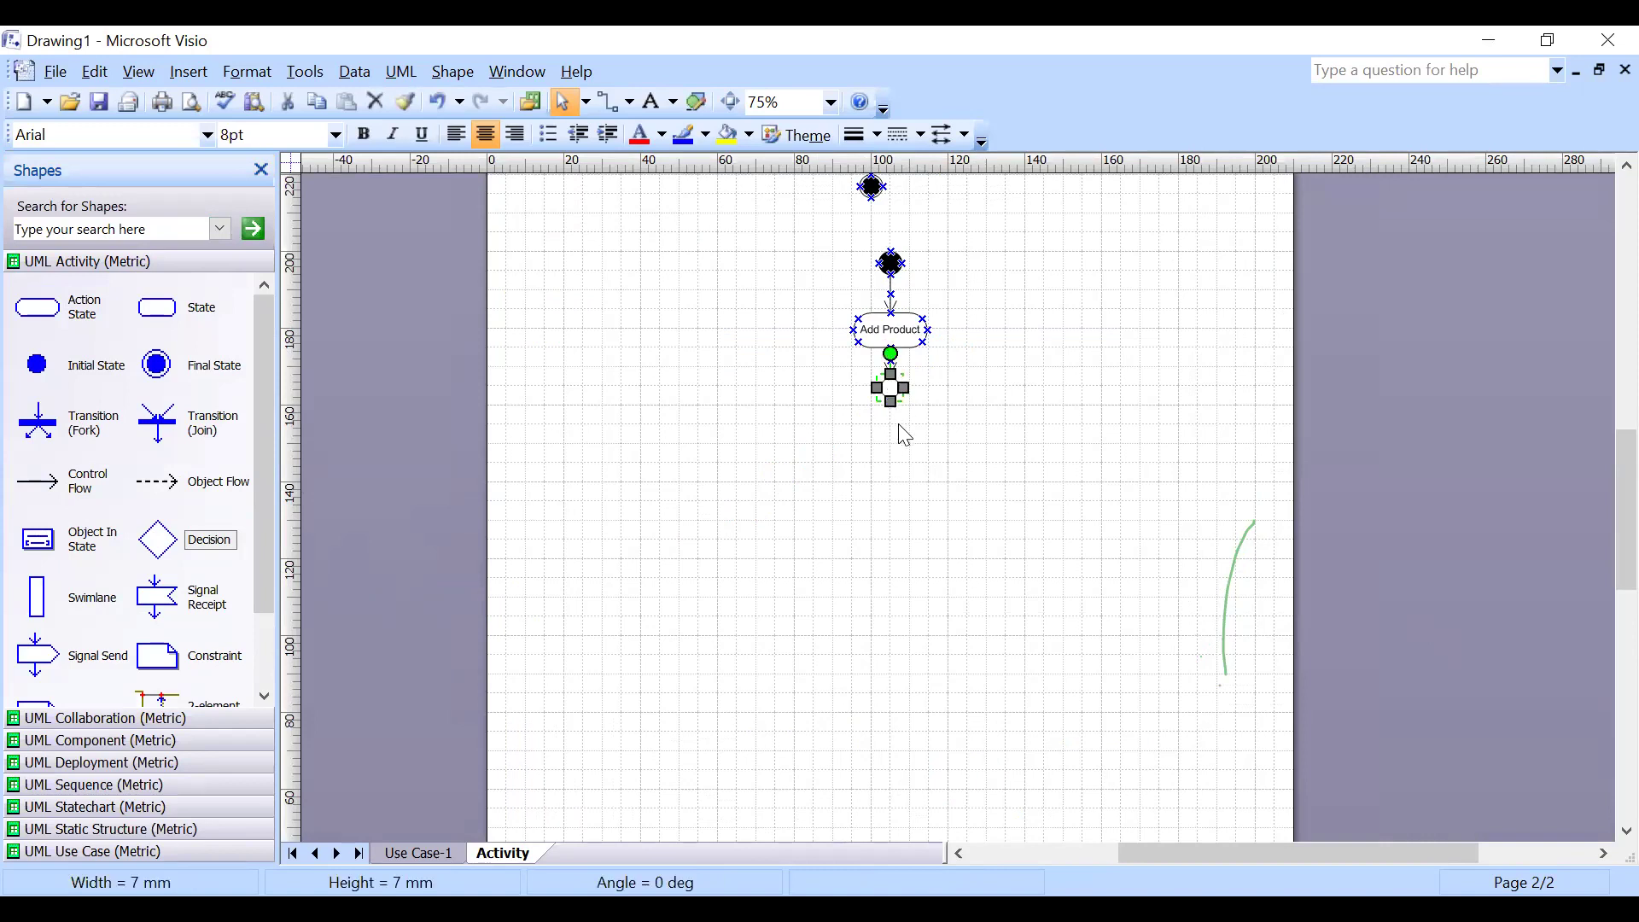
pyautogui.click(905, 435)
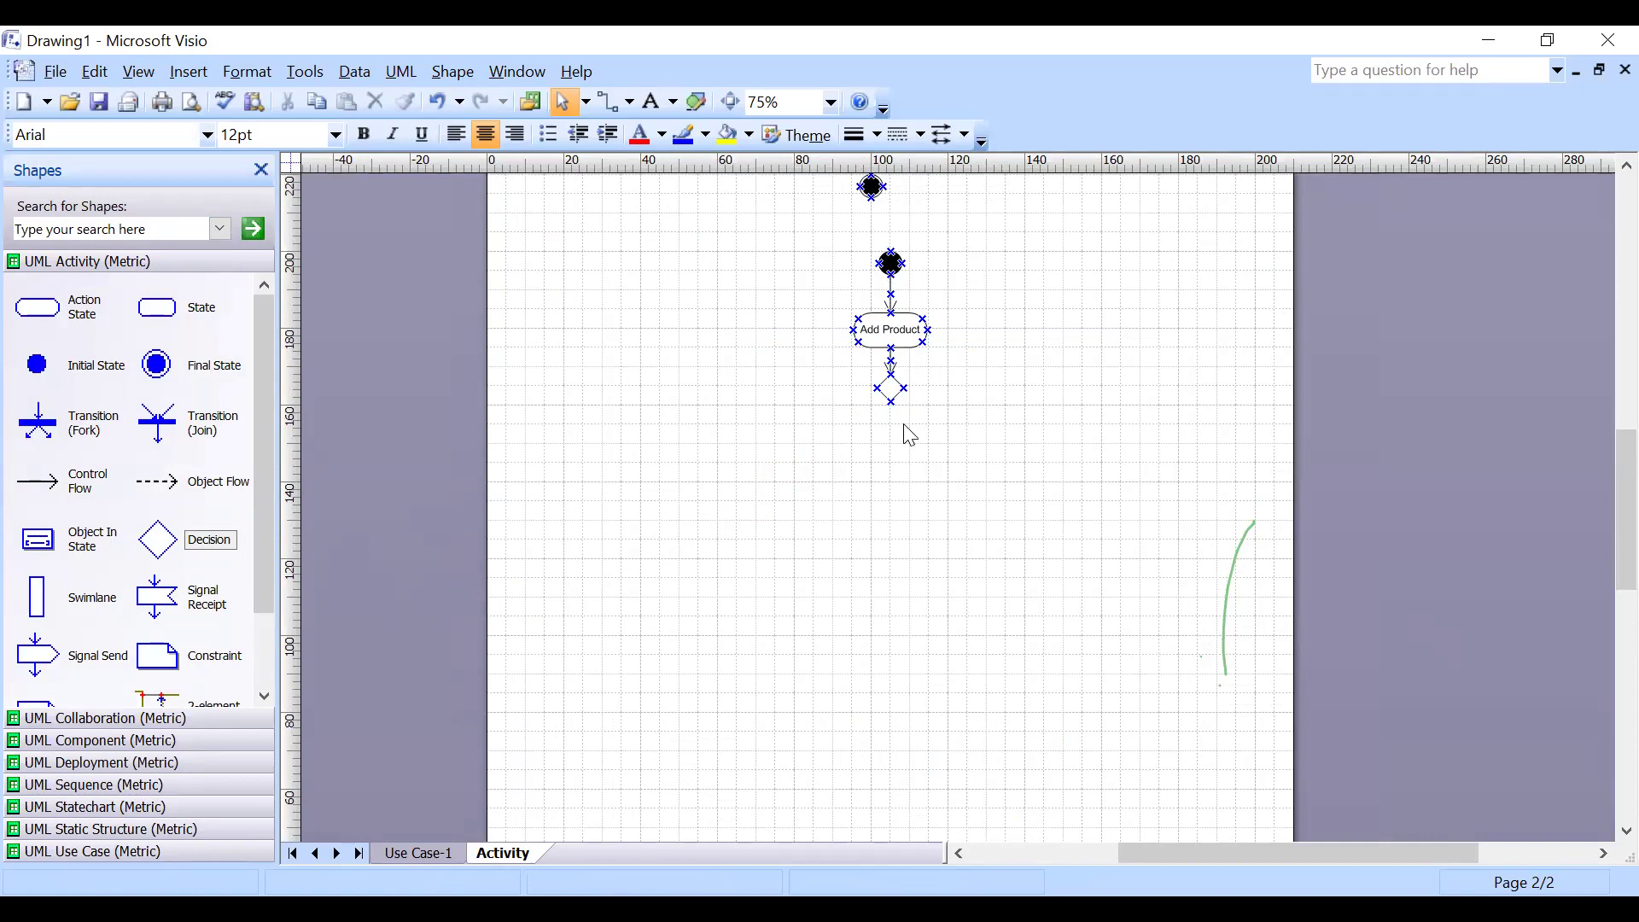
# Draw horizontal control flows outward from the new decision's left and right corners, the left one about 64 mm long.
pyautogui.moveTo(62, 480); pyautogui.dragTo(634, 386)
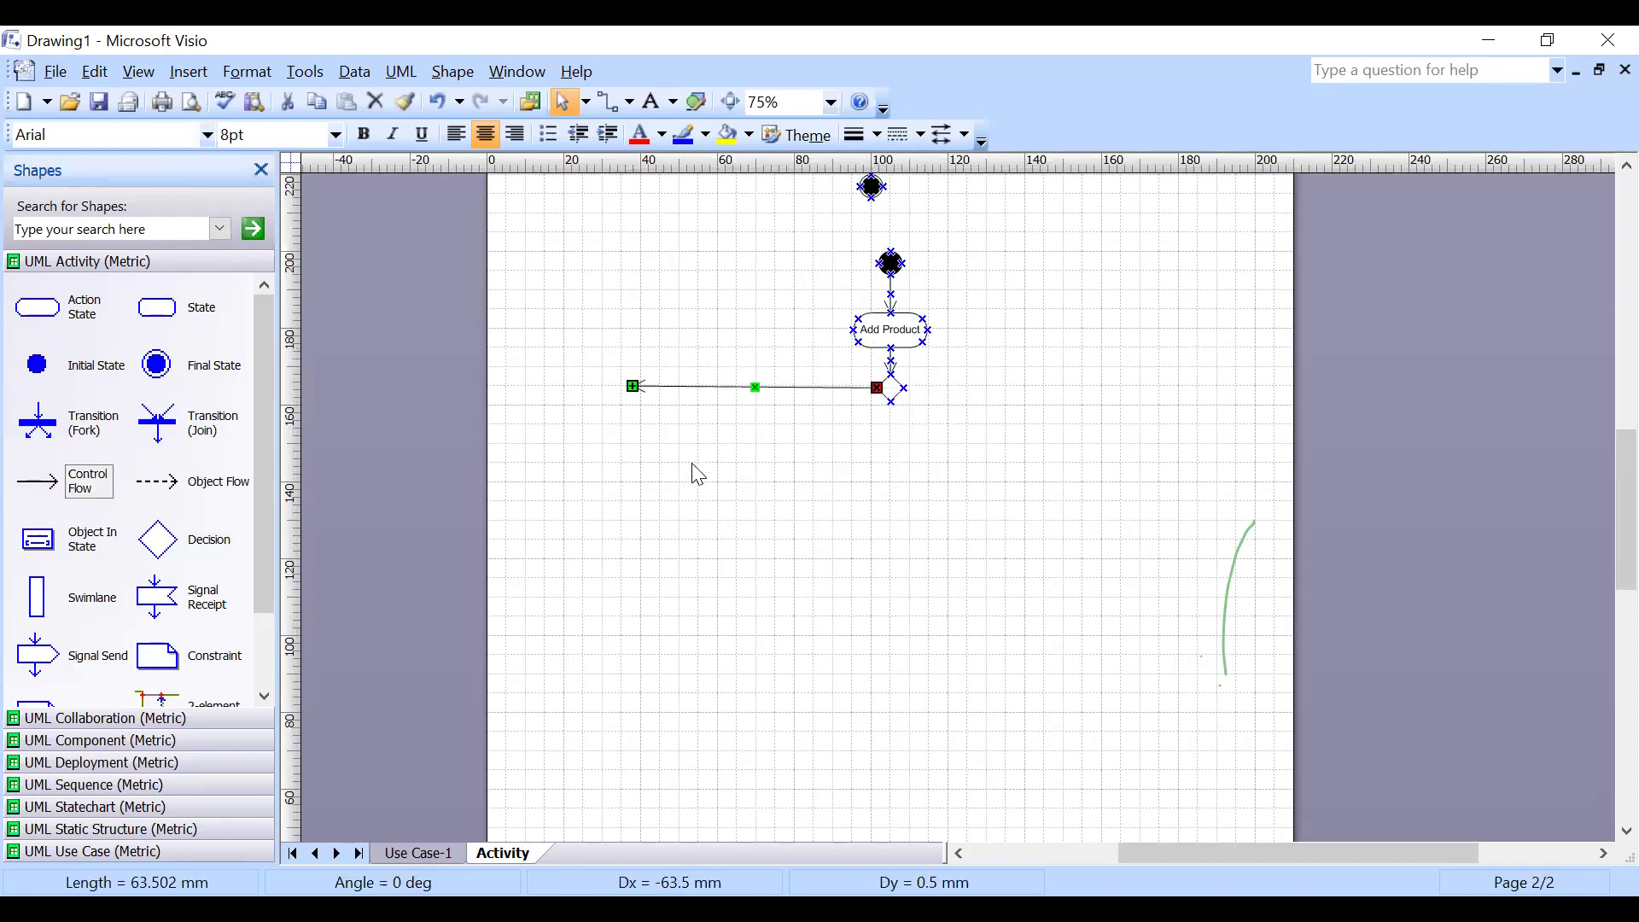
pyautogui.moveTo(80, 480); pyautogui.dragTo(1168, 386)
pyautogui.click(911, 501)
# Place three action states in a row below the decision, one centred under it and one on either side.
pyautogui.scroll(-2, 911, 501)
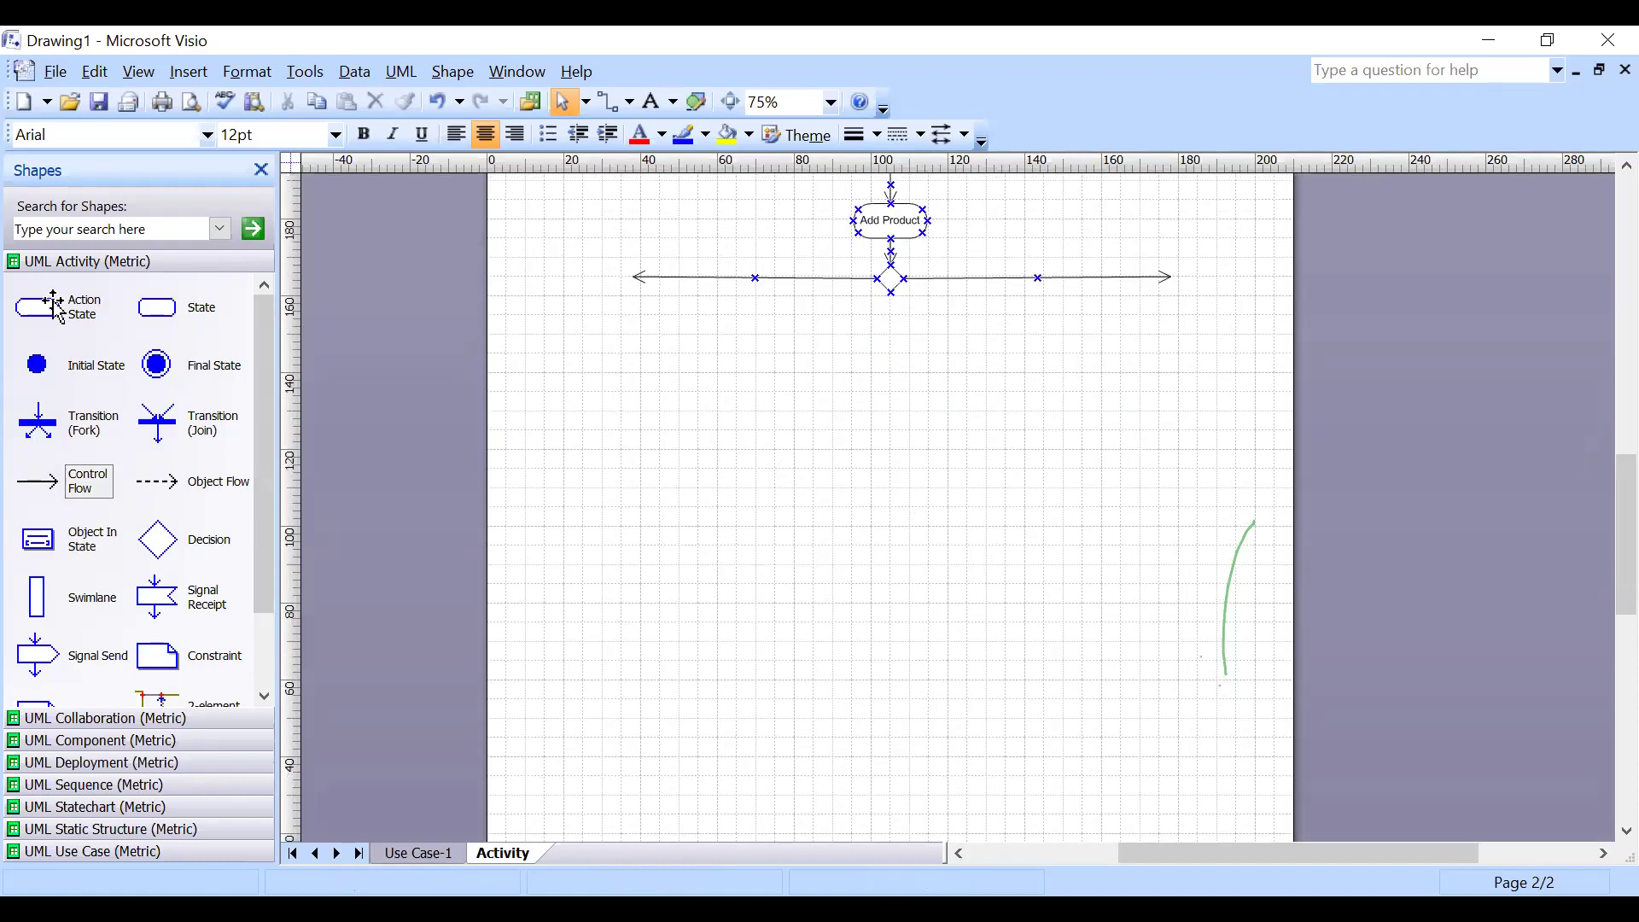
pyautogui.moveTo(54, 308); pyautogui.dragTo(1063, 366)
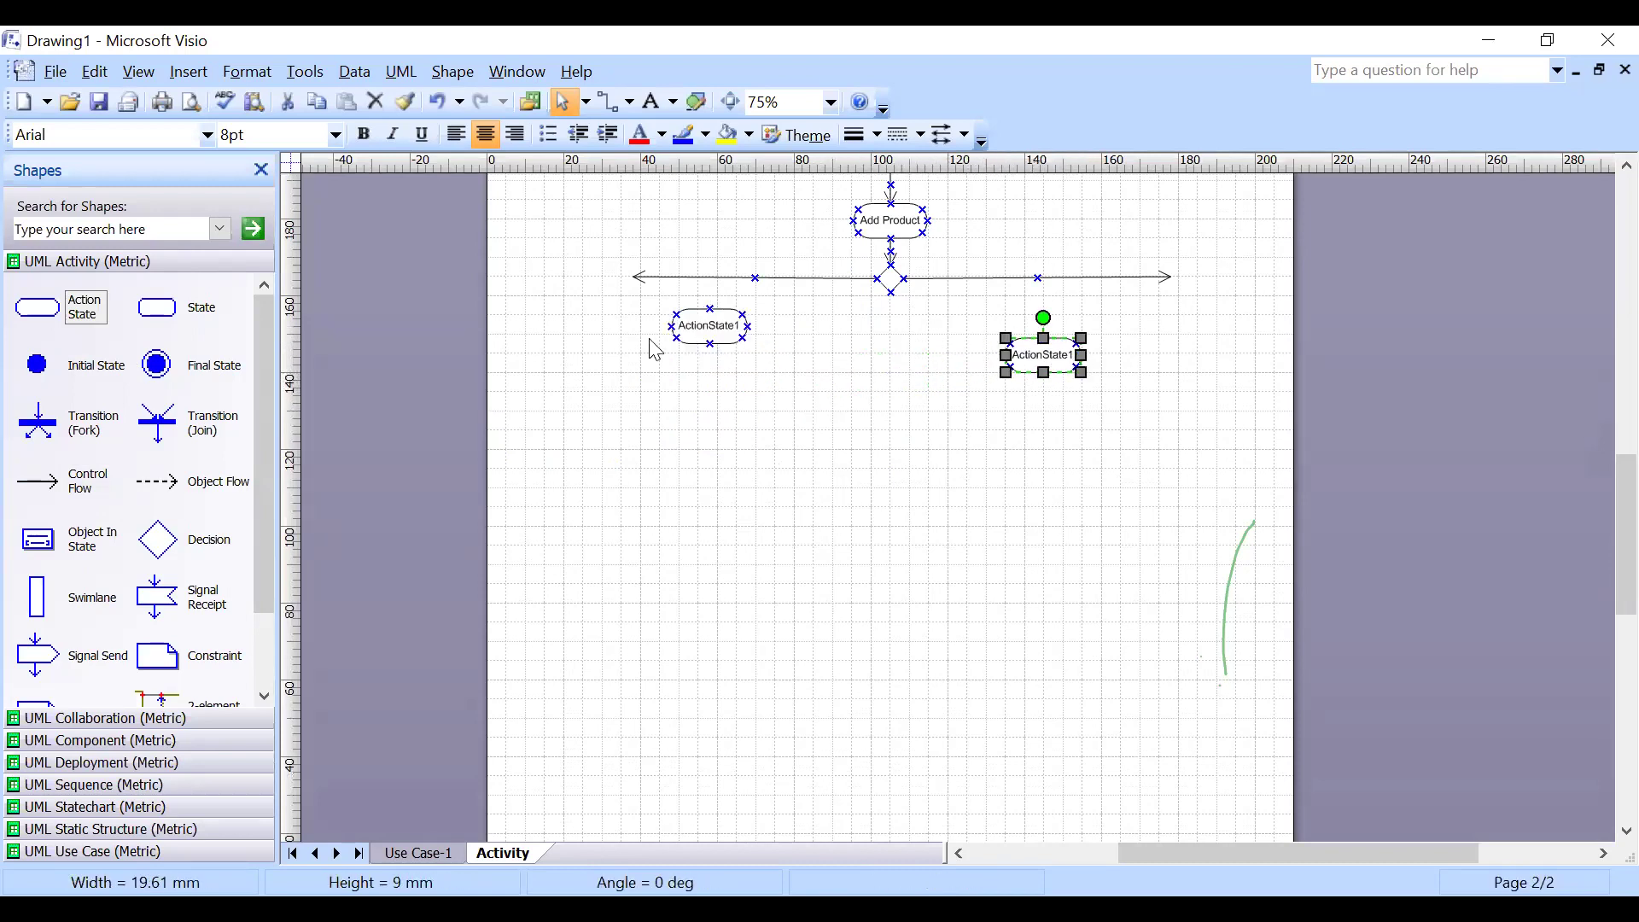
pyautogui.moveTo(724, 326); pyautogui.dragTo(920, 363)
pyautogui.hotkey('ctrl', 'z')
pyautogui.hotkey('ctrl', 'd')
pyautogui.moveTo(681, 341); pyautogui.dragTo(752, 357)
pyautogui.click(1035, 481)
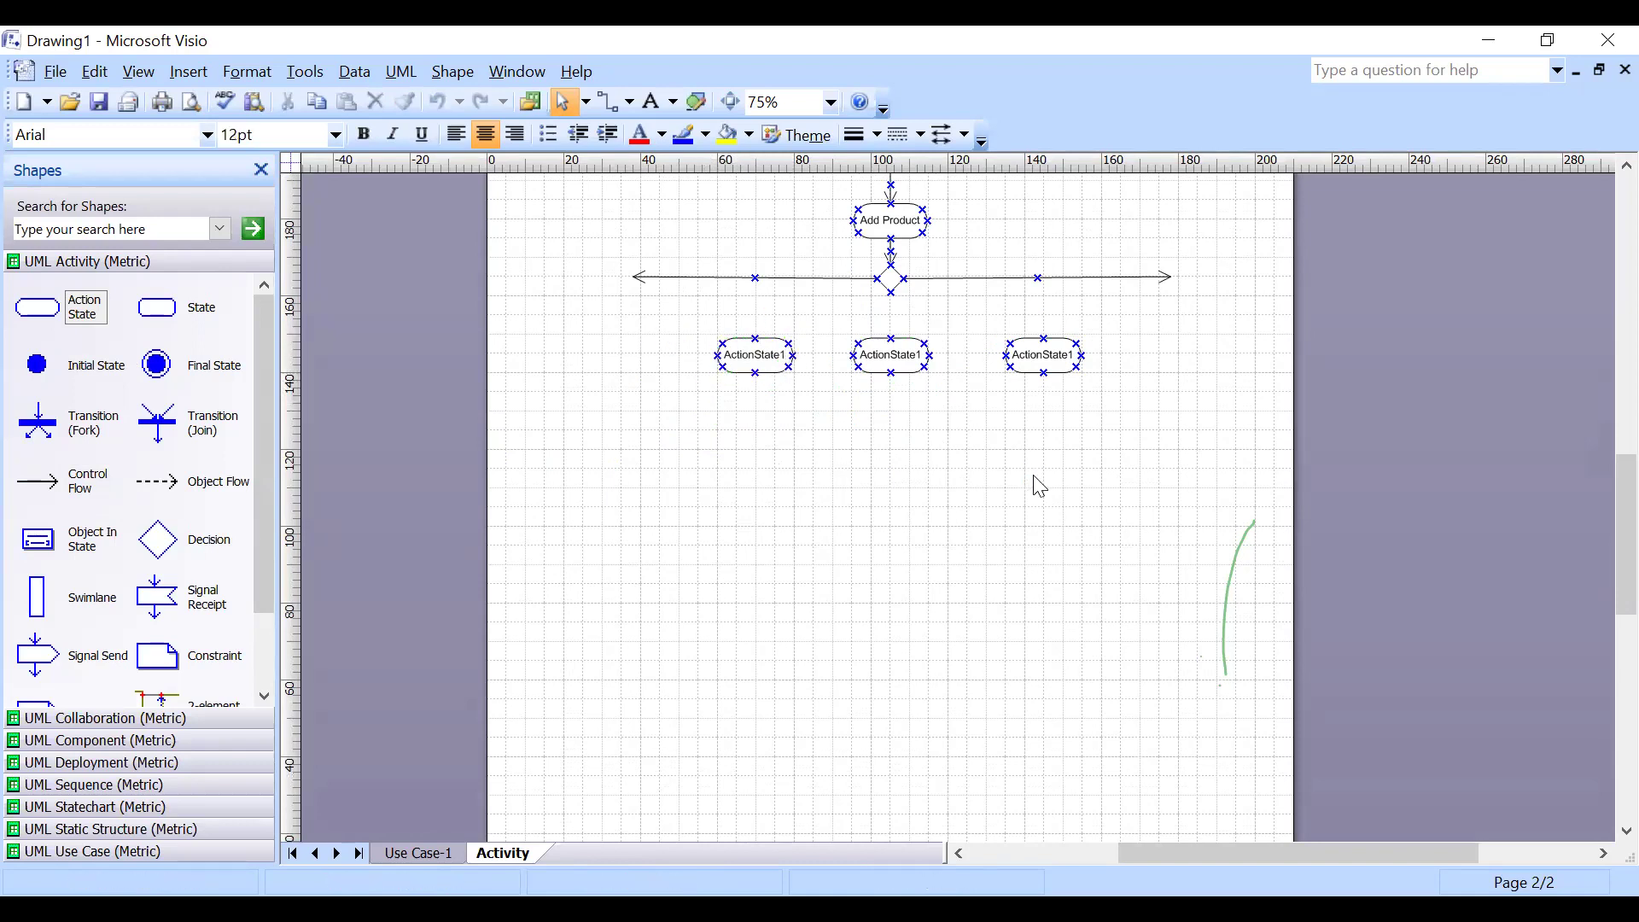
# Shorten both horizontal control flows to end above the outer action states, keeping the right one attached to the decision's right corner.
pyautogui.click(690, 278)
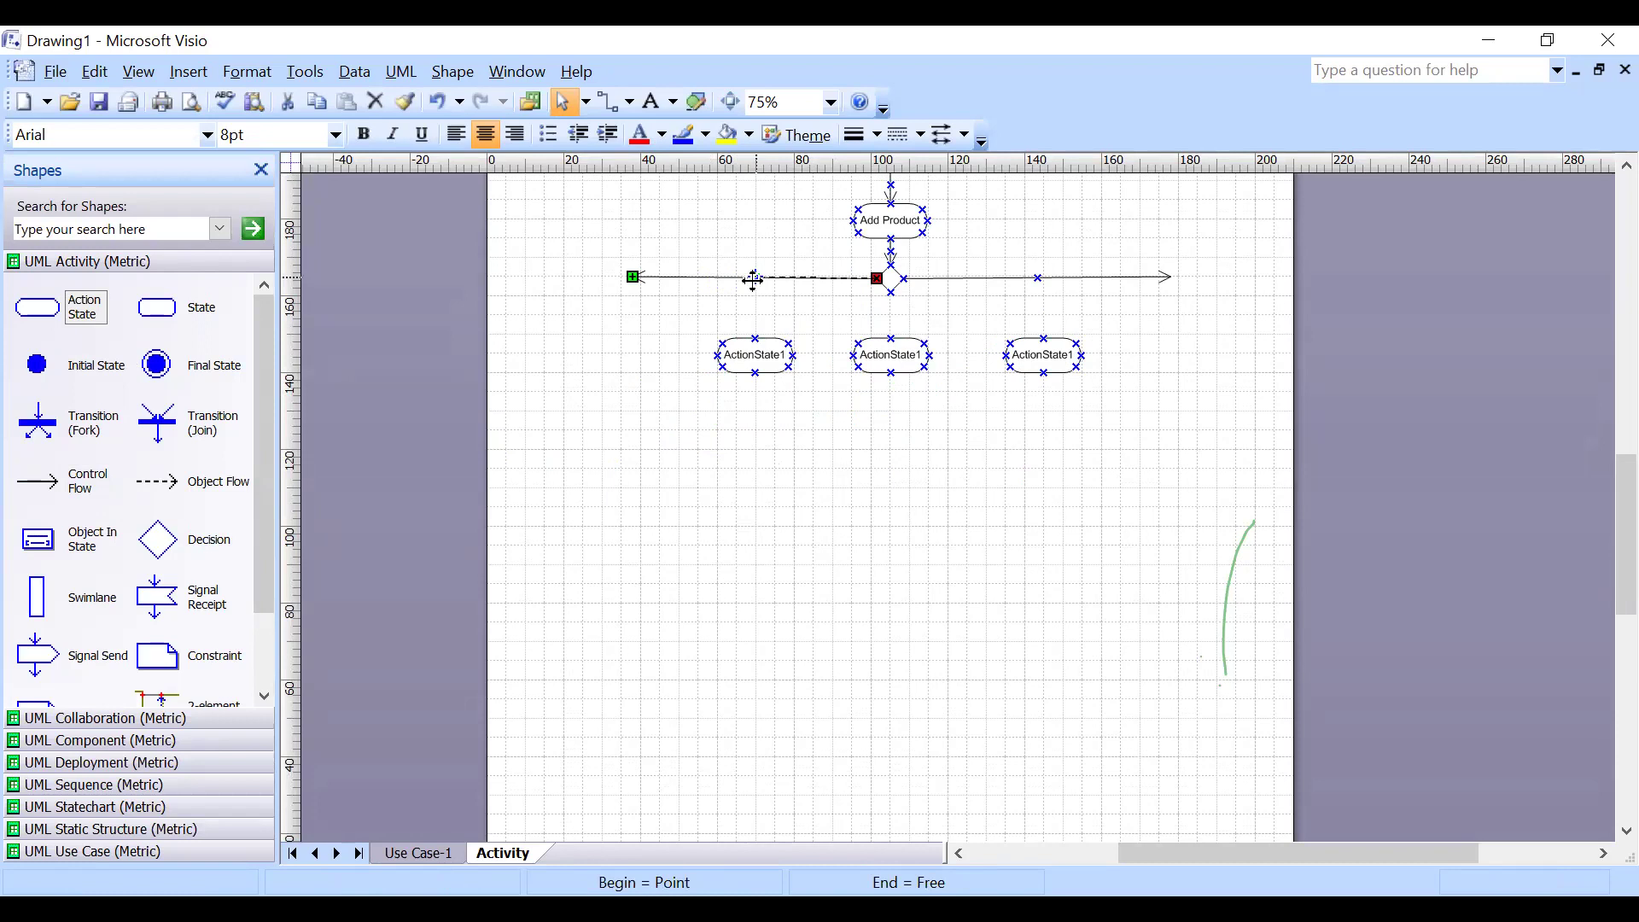
pyautogui.moveTo(753, 280); pyautogui.dragTo(755, 278)
pyautogui.click(1164, 276)
pyautogui.moveTo(1043, 281); pyautogui.dragTo(1045, 279)
pyautogui.click(982, 395)
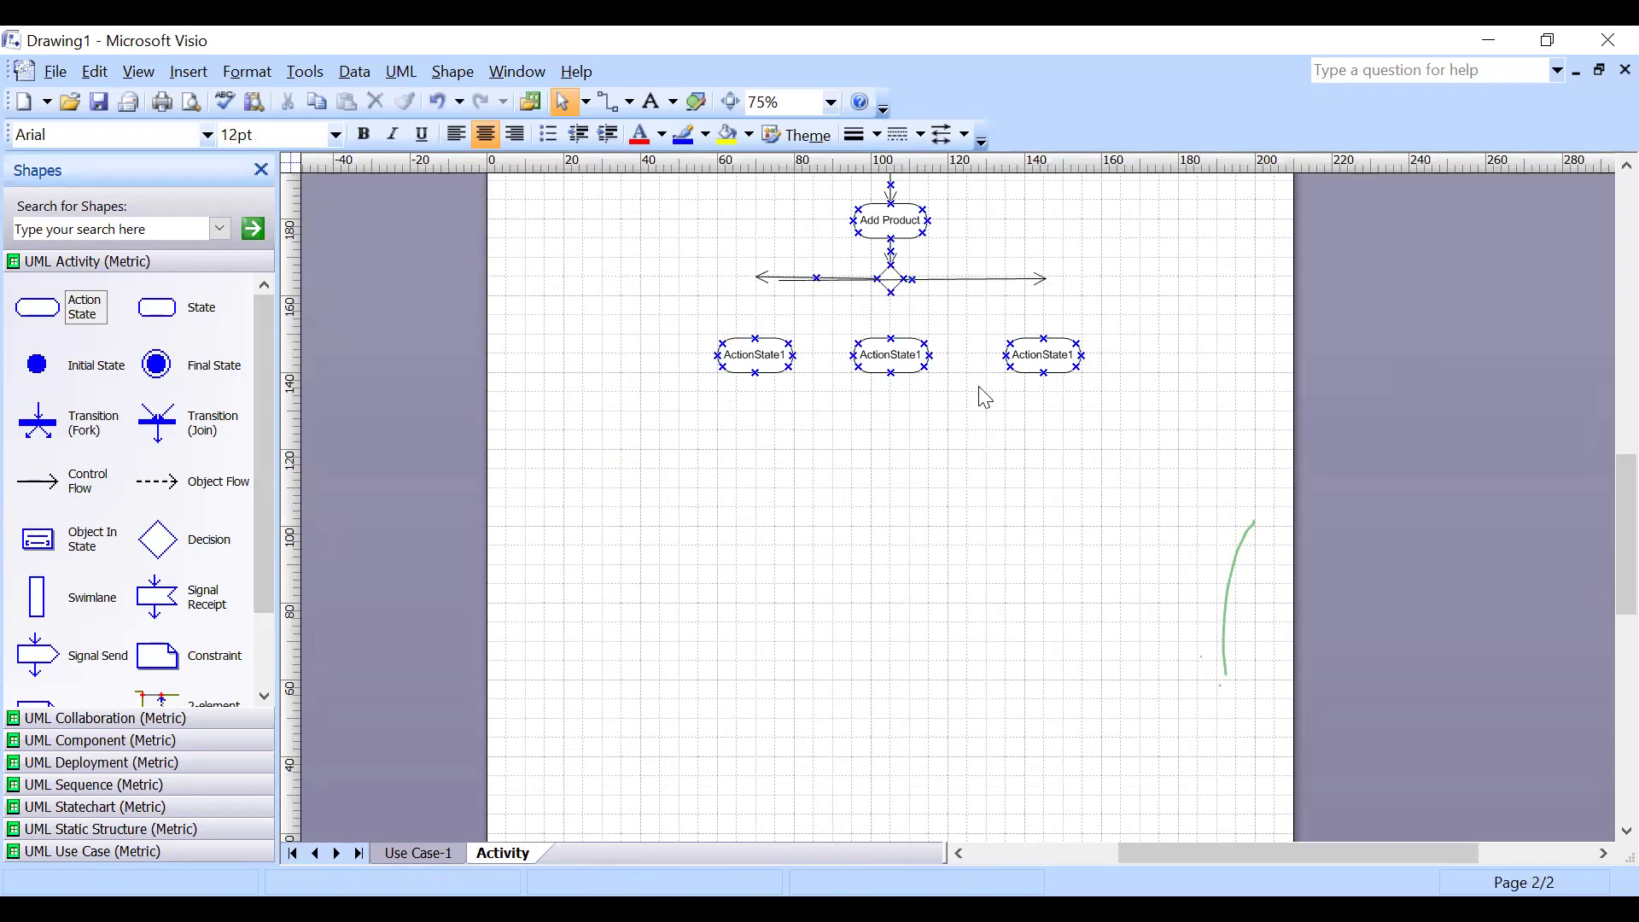
pyautogui.click(799, 280)
pyautogui.moveTo(782, 279); pyautogui.dragTo(906, 279)
pyautogui.click(946, 327)
# Check the Add Product categories in the use case diagram and name the left action state on the Activity page Clothes.
pyautogui.click(431, 853)
pyautogui.scroll(-5, 860, 649)
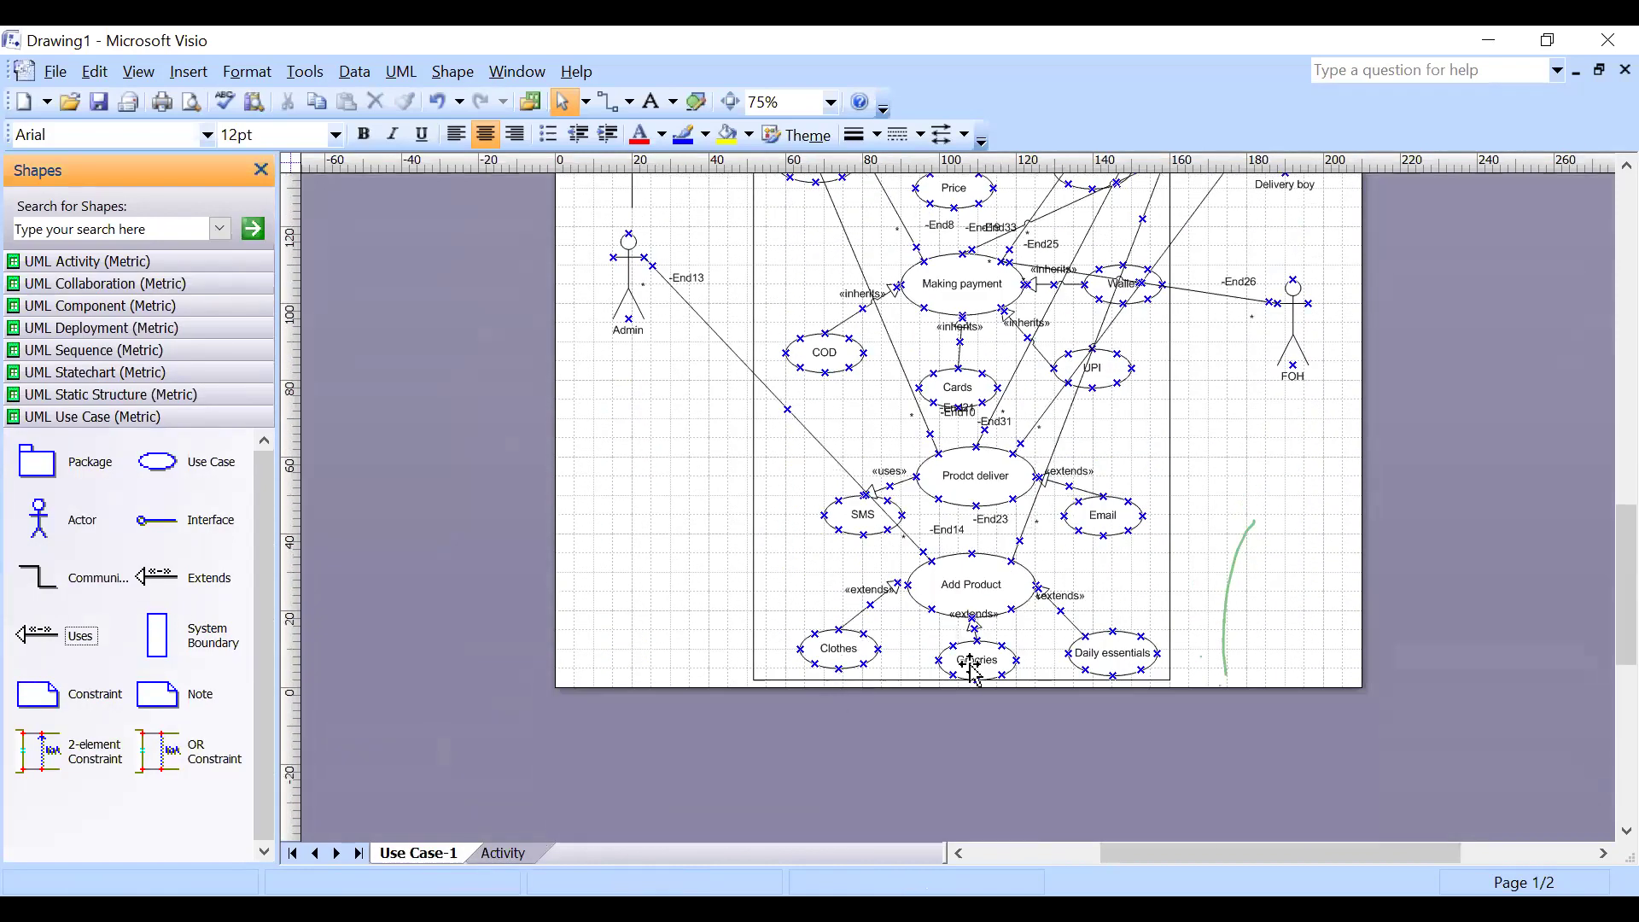
pyautogui.click(502, 851)
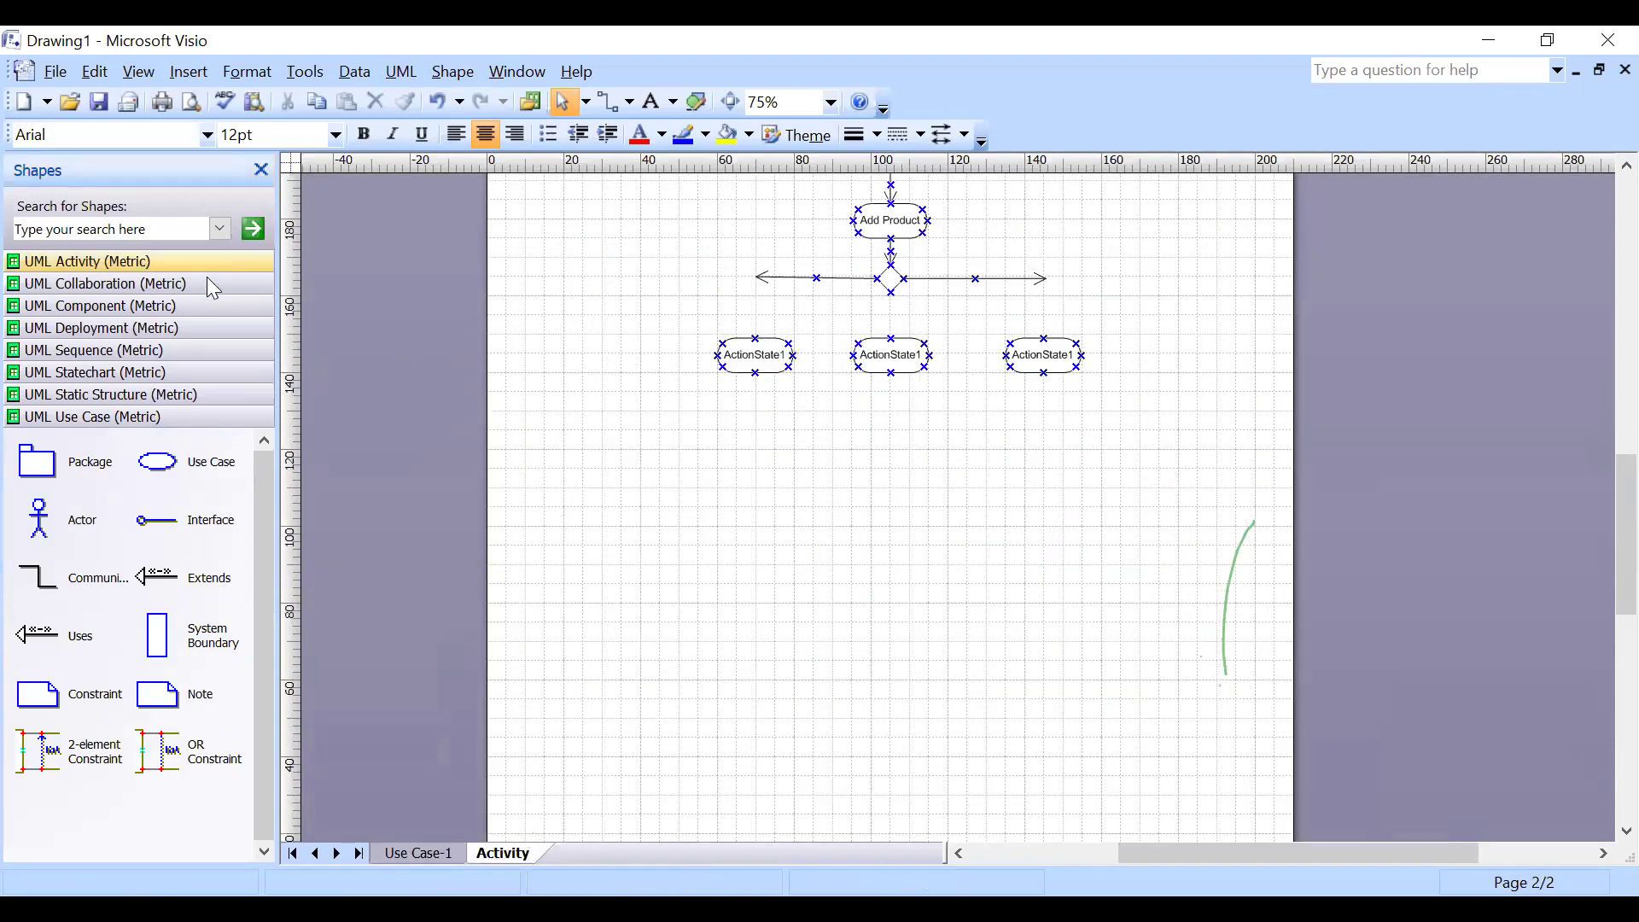
pyautogui.click(159, 262)
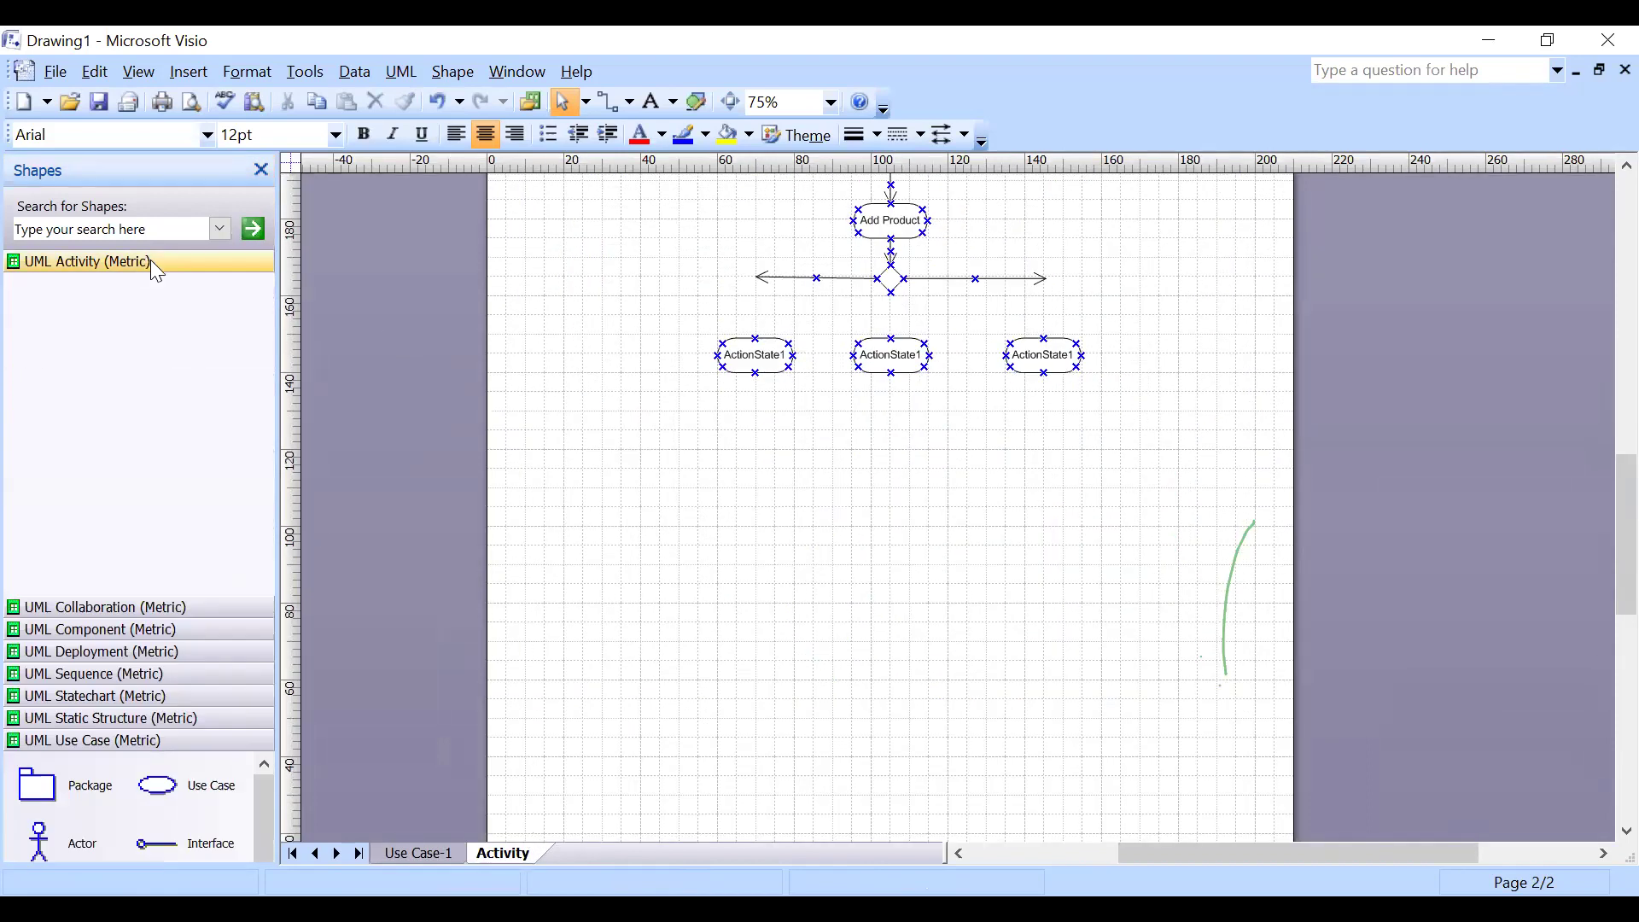
pyautogui.click(744, 357)
pyautogui.doubleClick(744, 357)
pyautogui.write('Clothes')
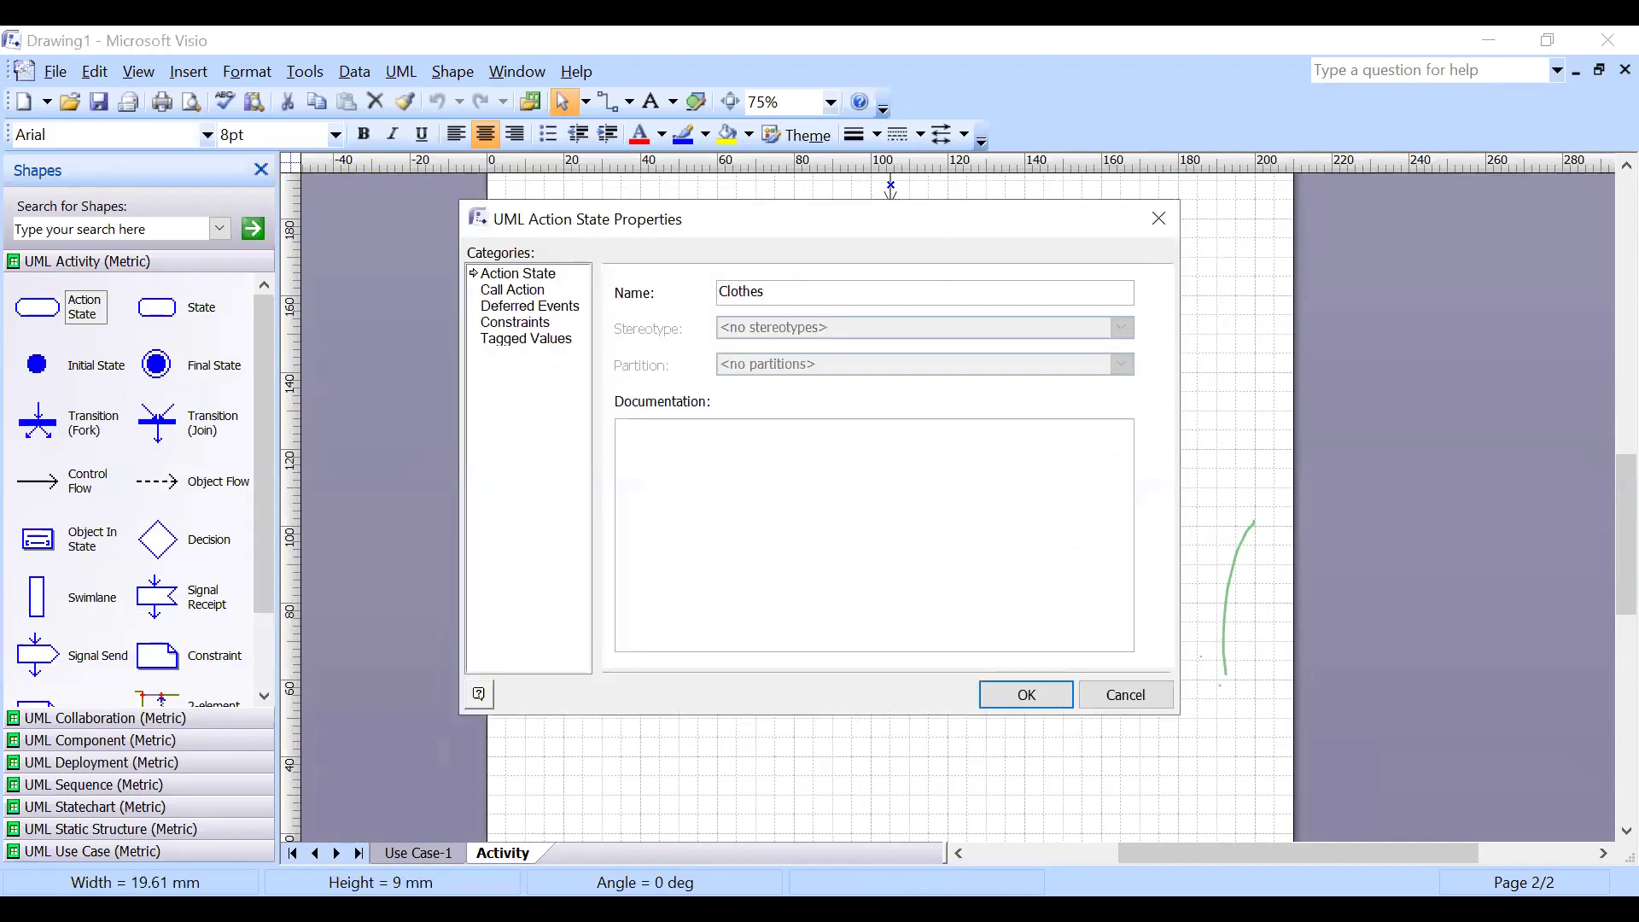
pyautogui.press('Return')
pyautogui.doubleClick(899, 352)
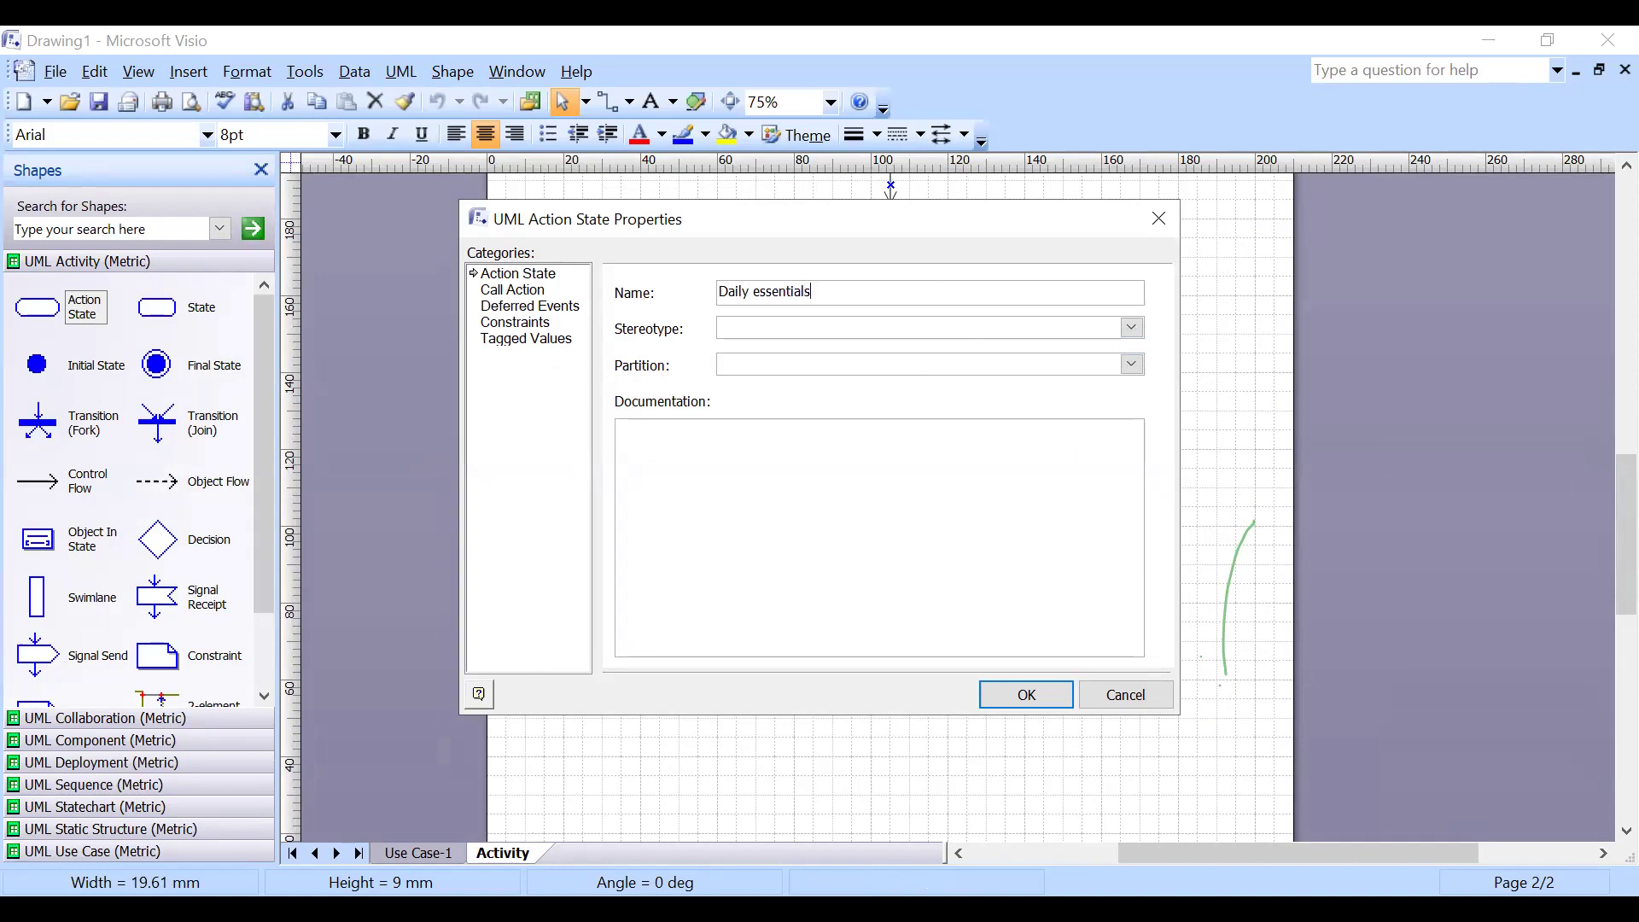
pyautogui.press('Escape')
pyautogui.press('Escape')
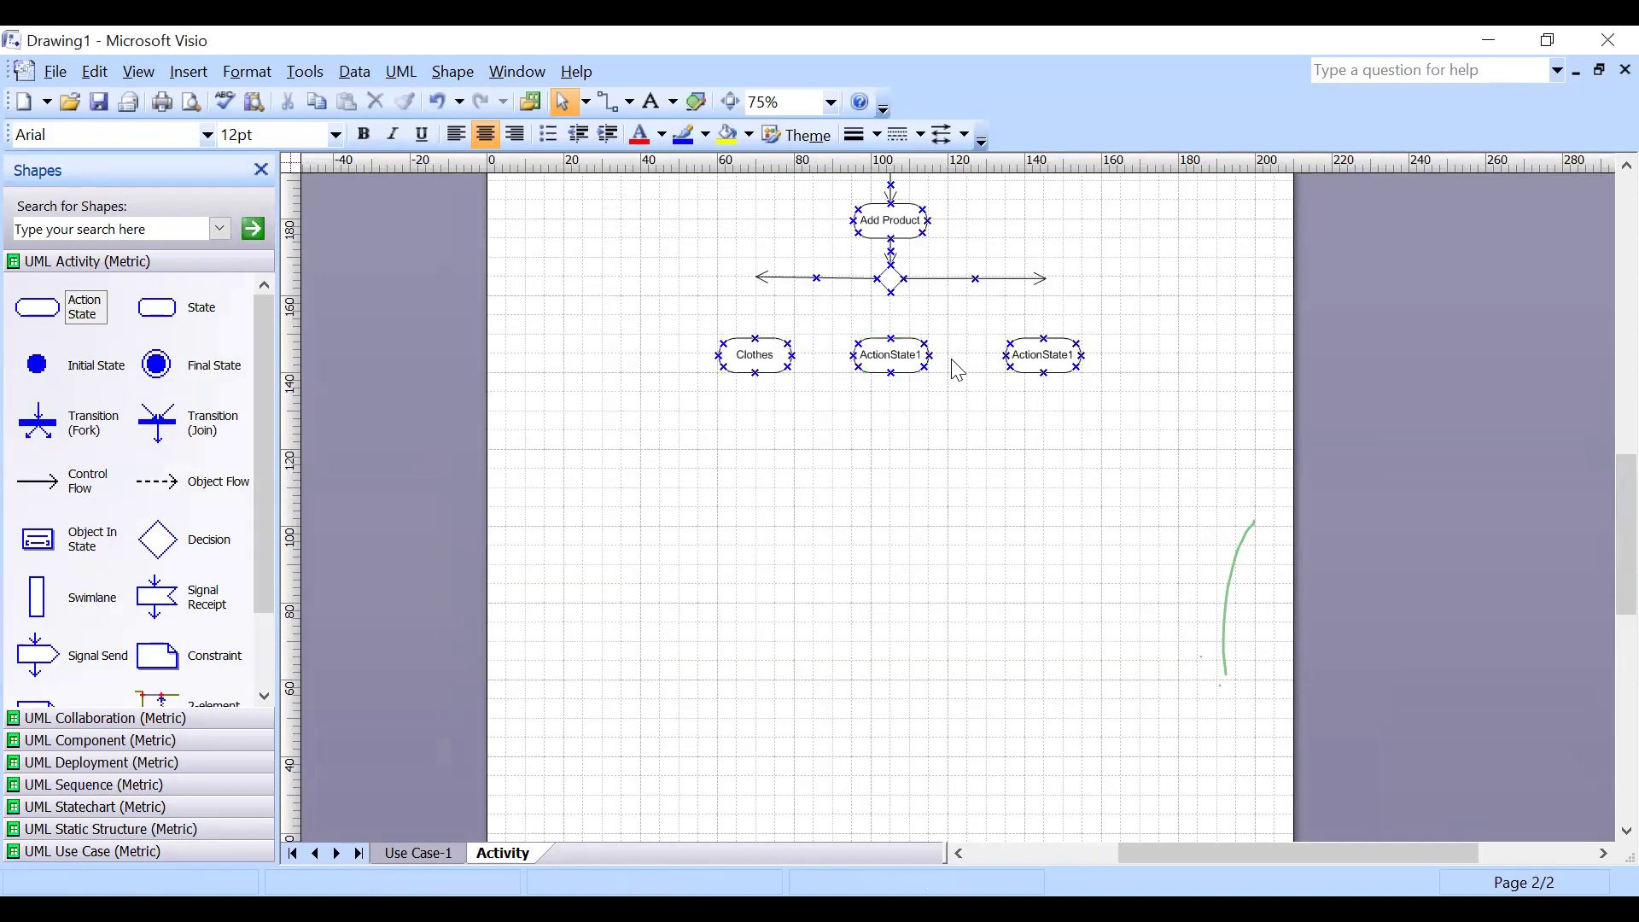
pyautogui.click(903, 363)
pyautogui.doubleClick(909, 358)
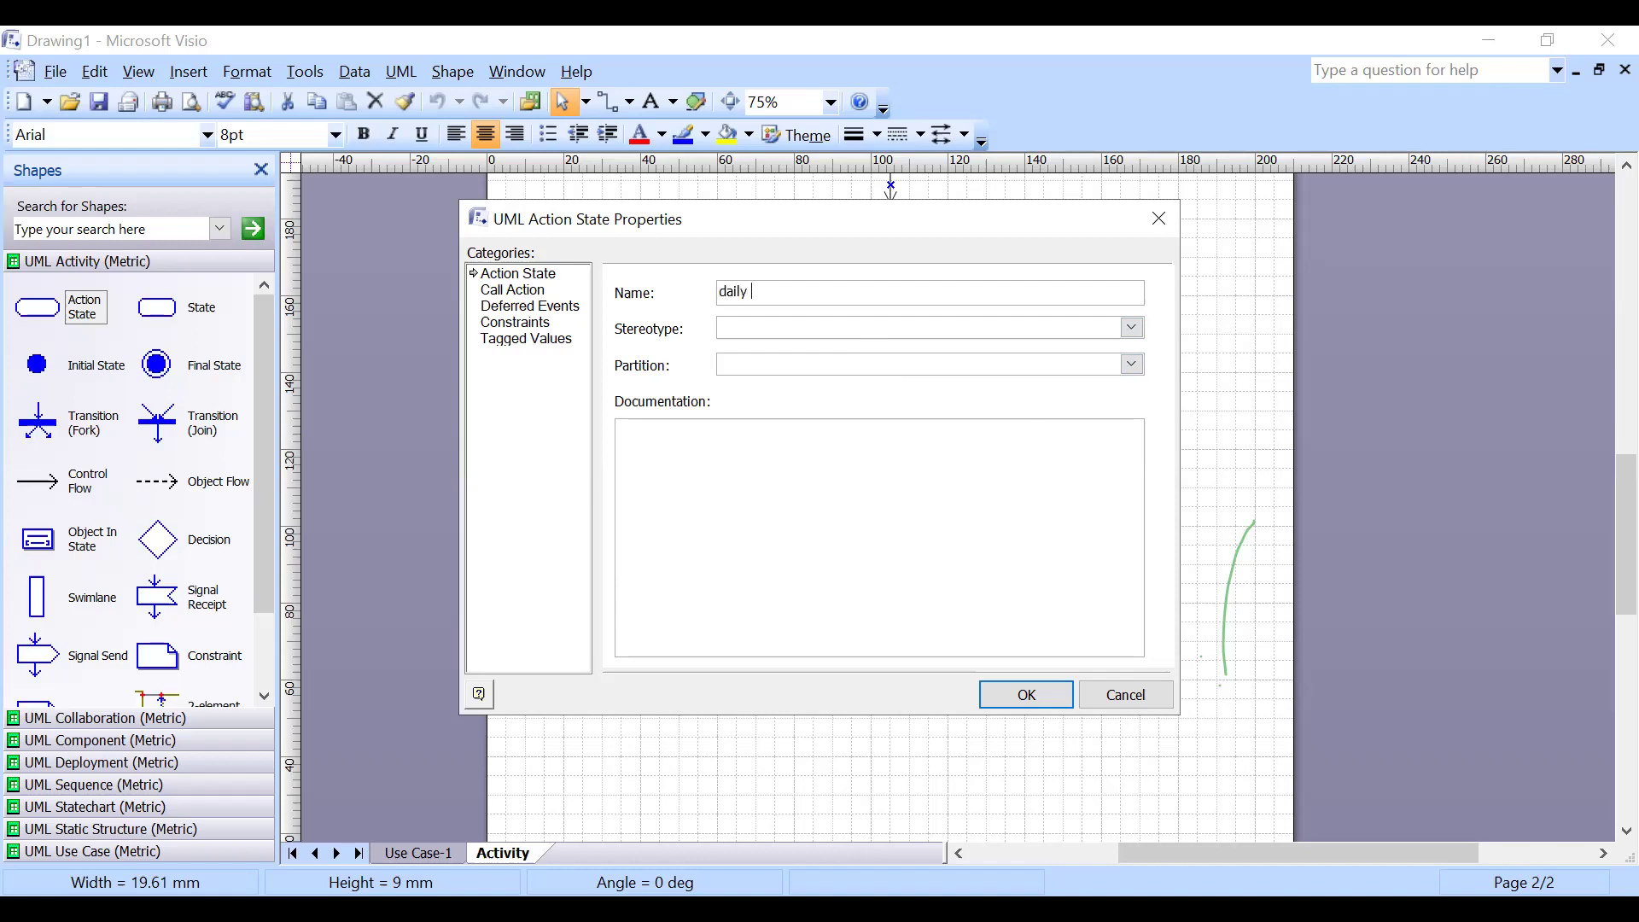
pyautogui.press('Escape')
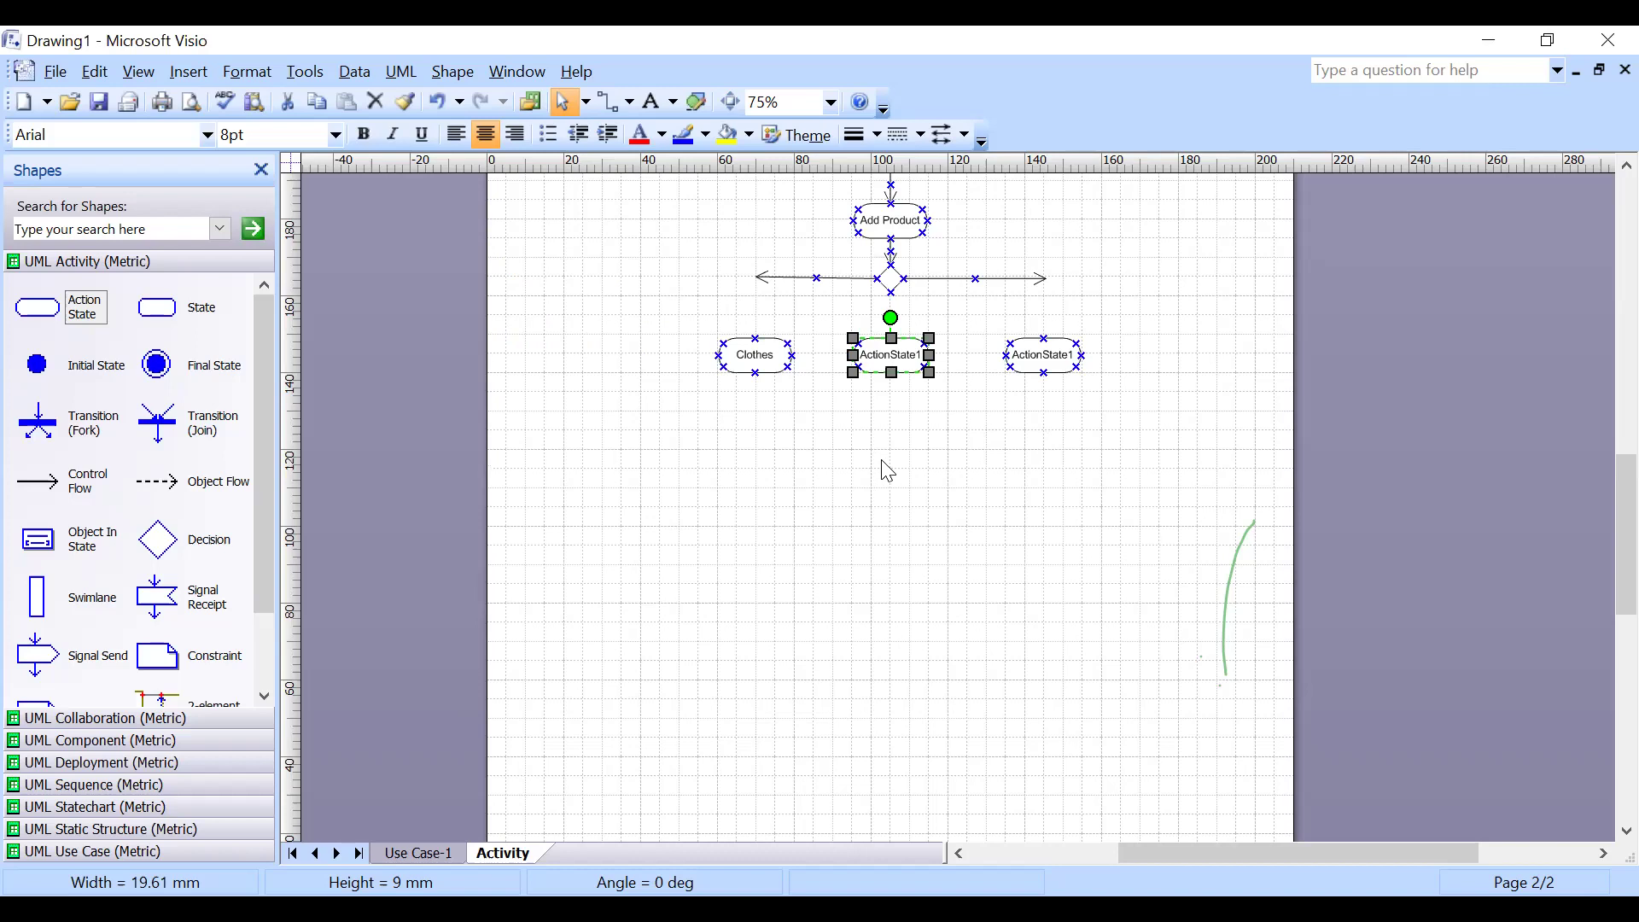
pyautogui.click(933, 402)
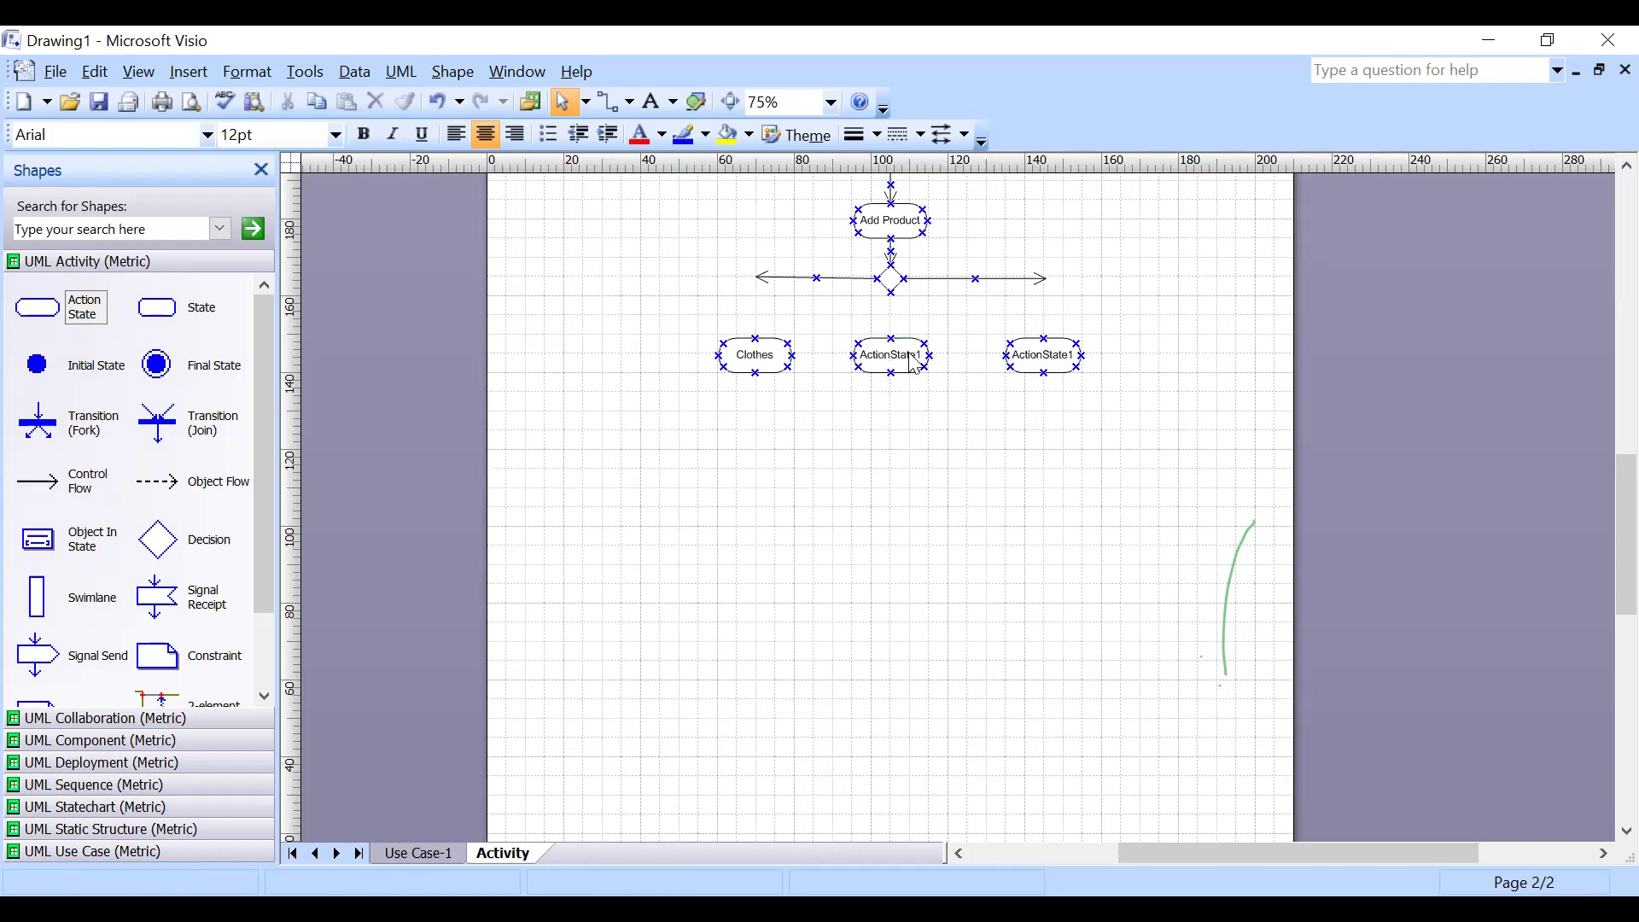
pyautogui.doubleClick(912, 365)
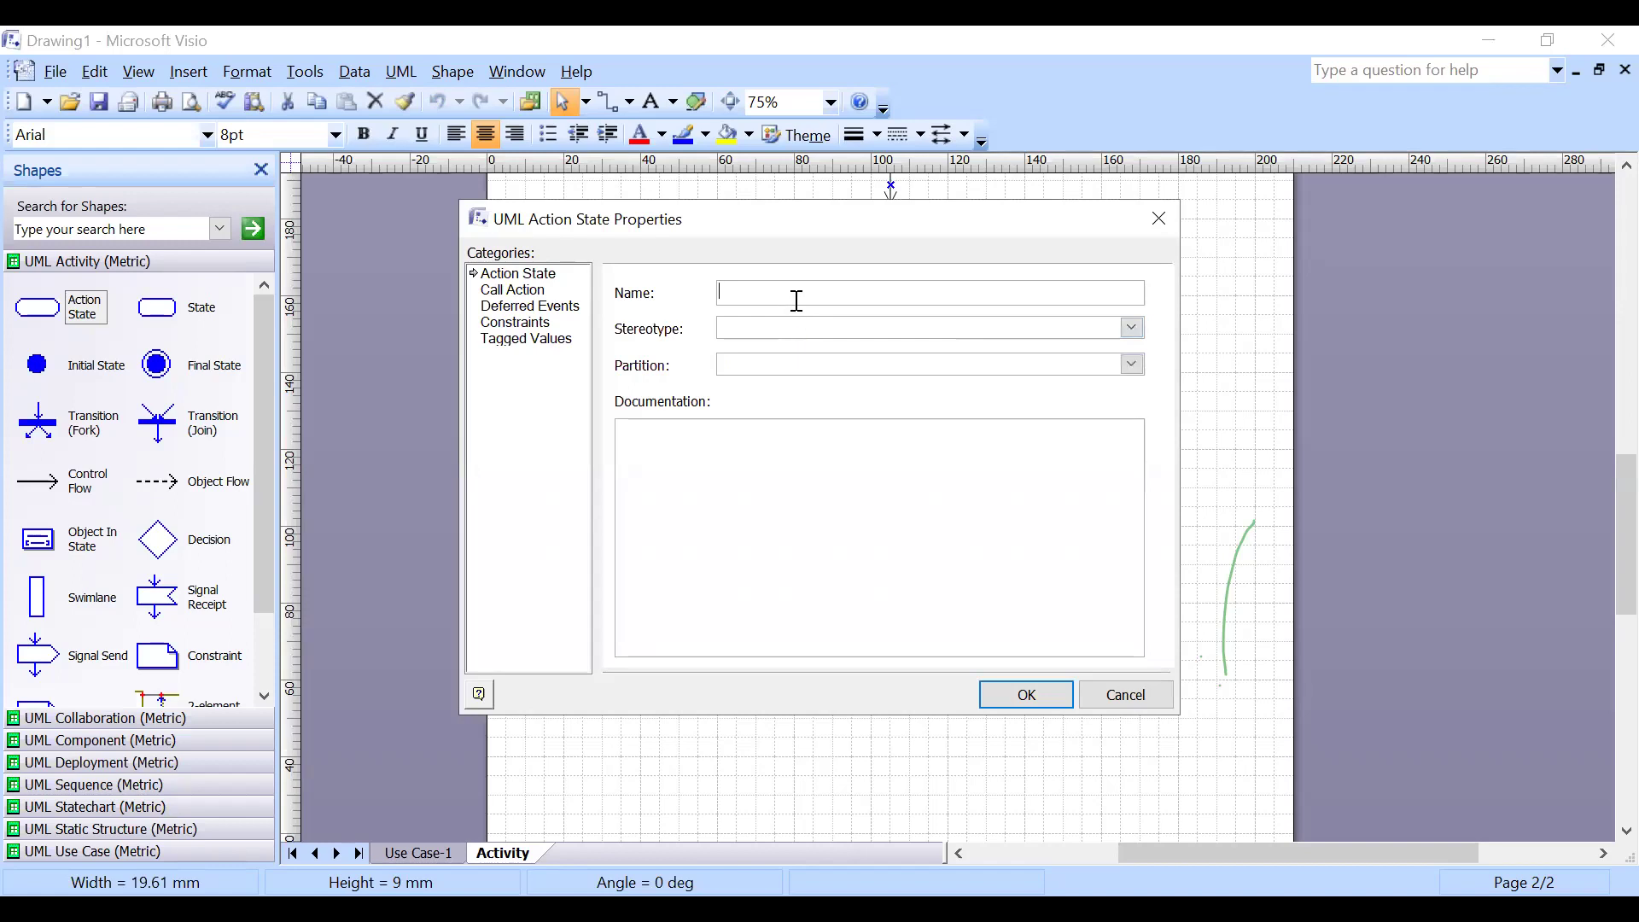
pyautogui.click(1158, 218)
# Delete the two unnamed action states in the middle and at the right of the row.
pyautogui.click(910, 365)
pyautogui.press('Delete')
pyautogui.click(1028, 363)
pyautogui.press('Delete')
# Place a new action state beneath the decision beside Clothes and name it Daily Ess.
pyautogui.moveTo(36, 307); pyautogui.dragTo(899, 362)
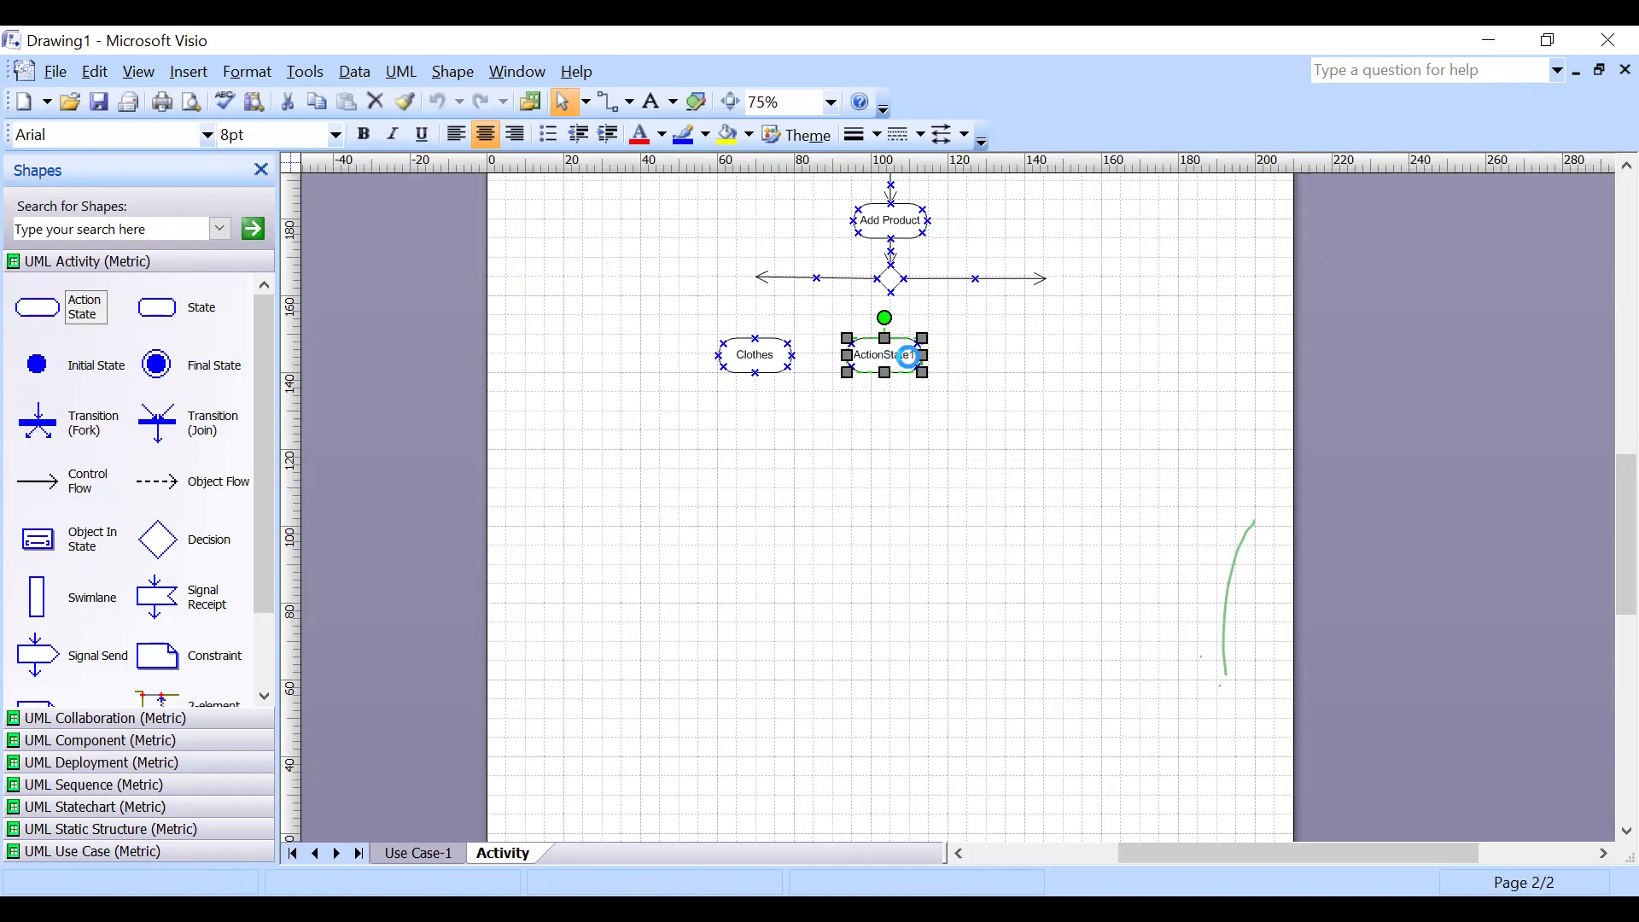
pyautogui.doubleClick(910, 367)
pyautogui.write('Daily E')
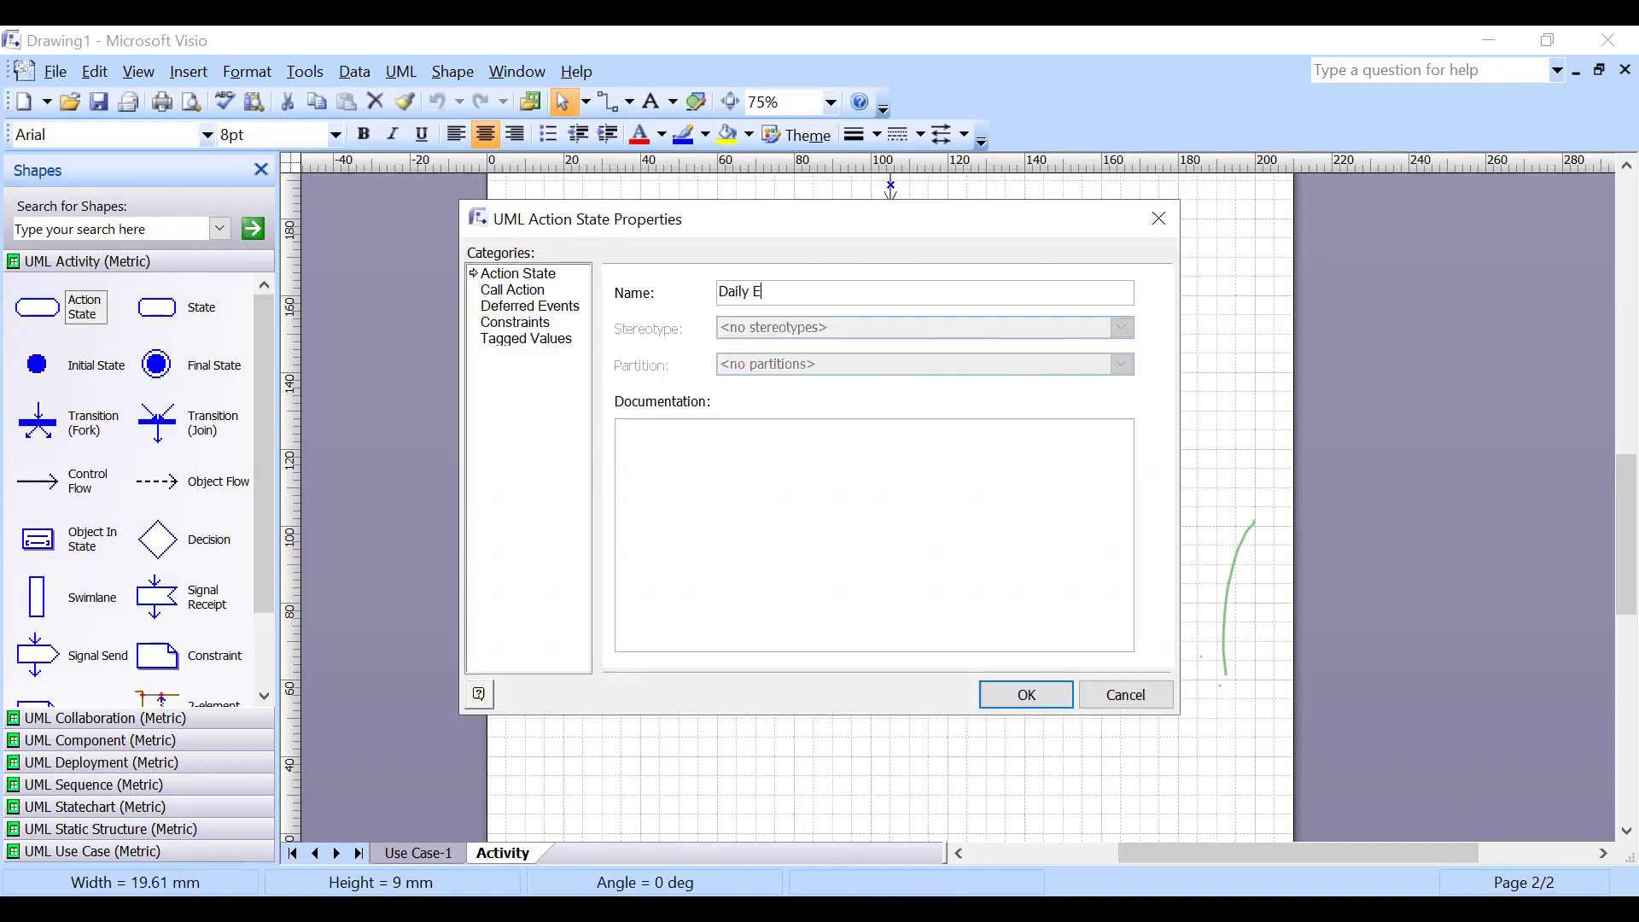
pyautogui.write('ss')
pyautogui.press('Return')
# Place a third action state at the right of the row and name it Groceries, checking the category in the use case diagram.
pyautogui.moveTo(36, 307); pyautogui.dragTo(1064, 352)
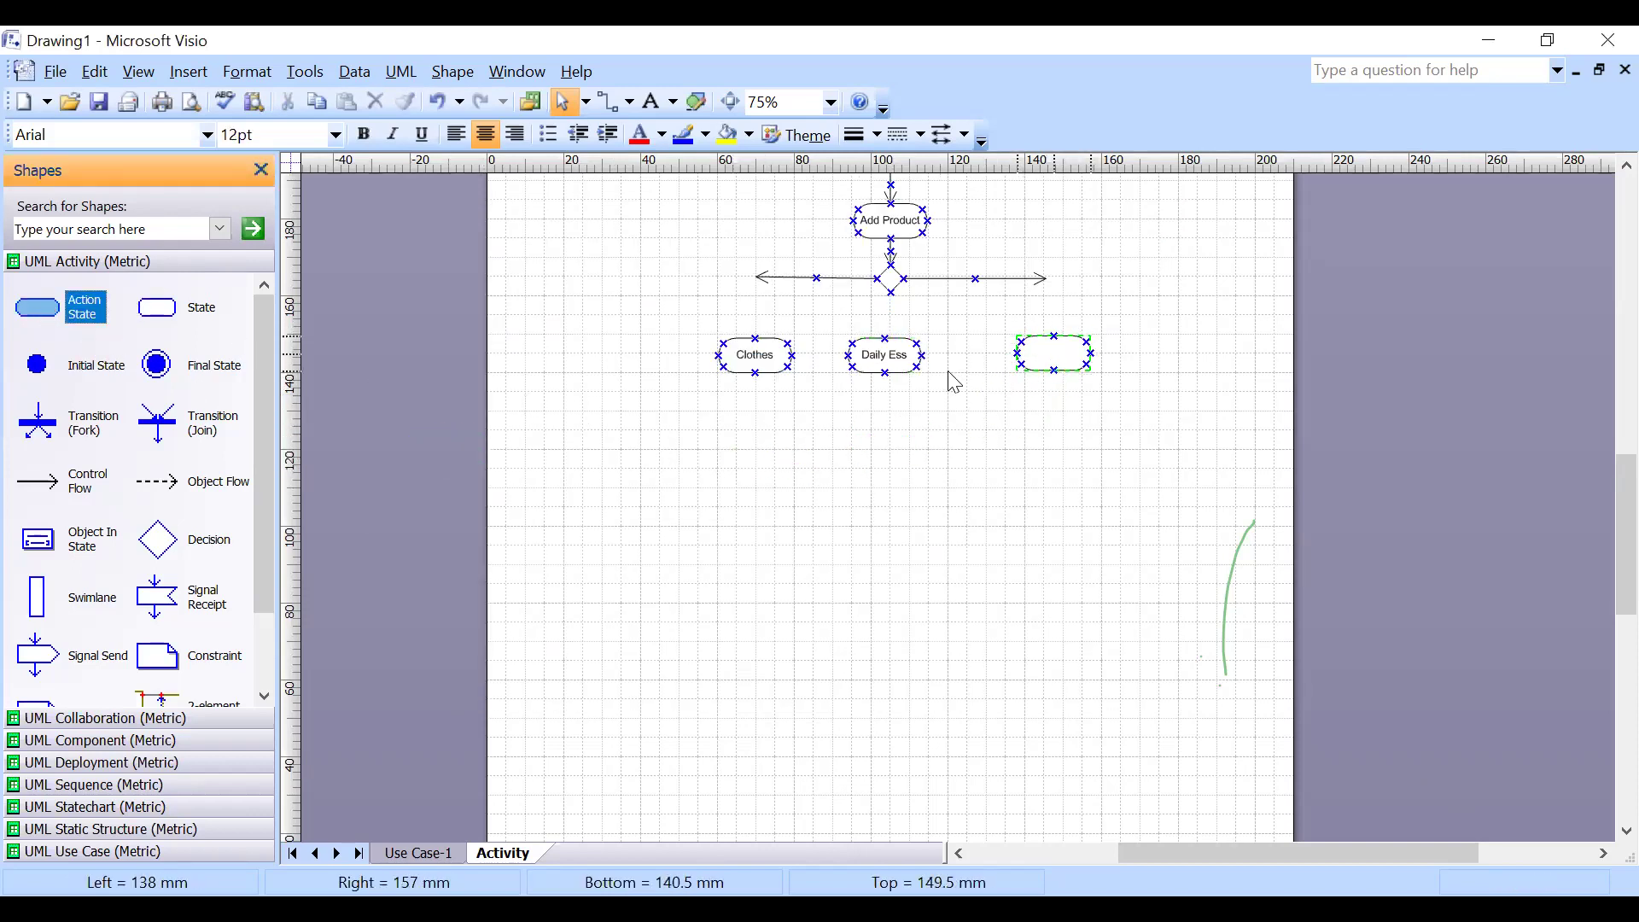
pyautogui.click(893, 363)
pyautogui.click(1045, 355)
pyautogui.doubleClick(1045, 355)
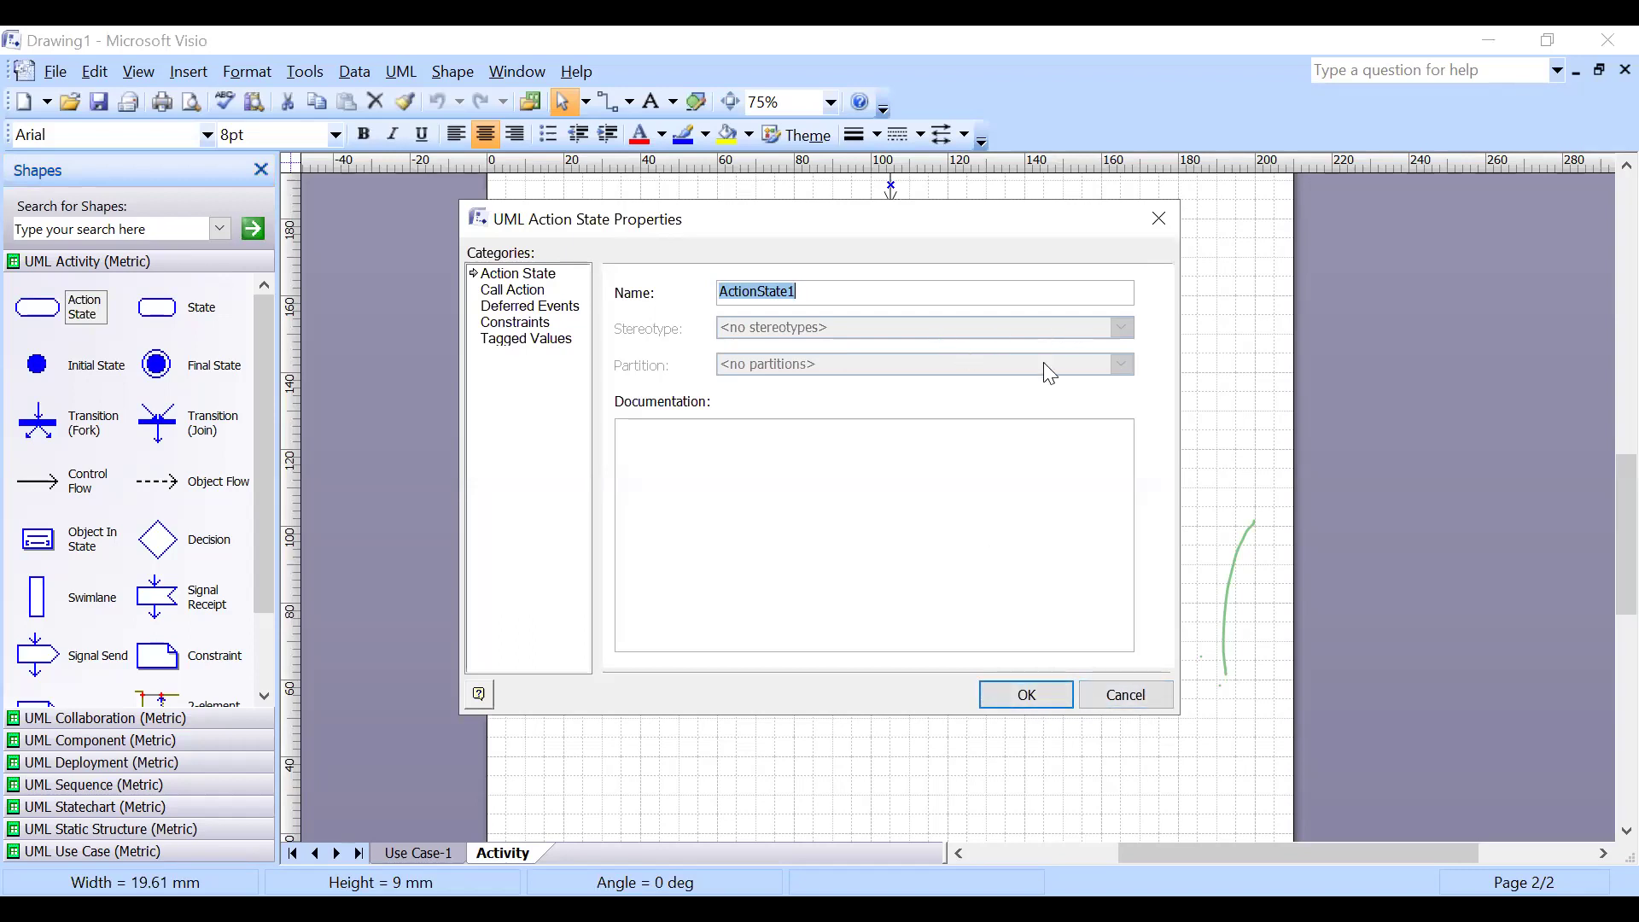
pyautogui.press('BackSpace')
pyautogui.click(1125, 695)
pyautogui.hotkey('ctrl', 'pageup')
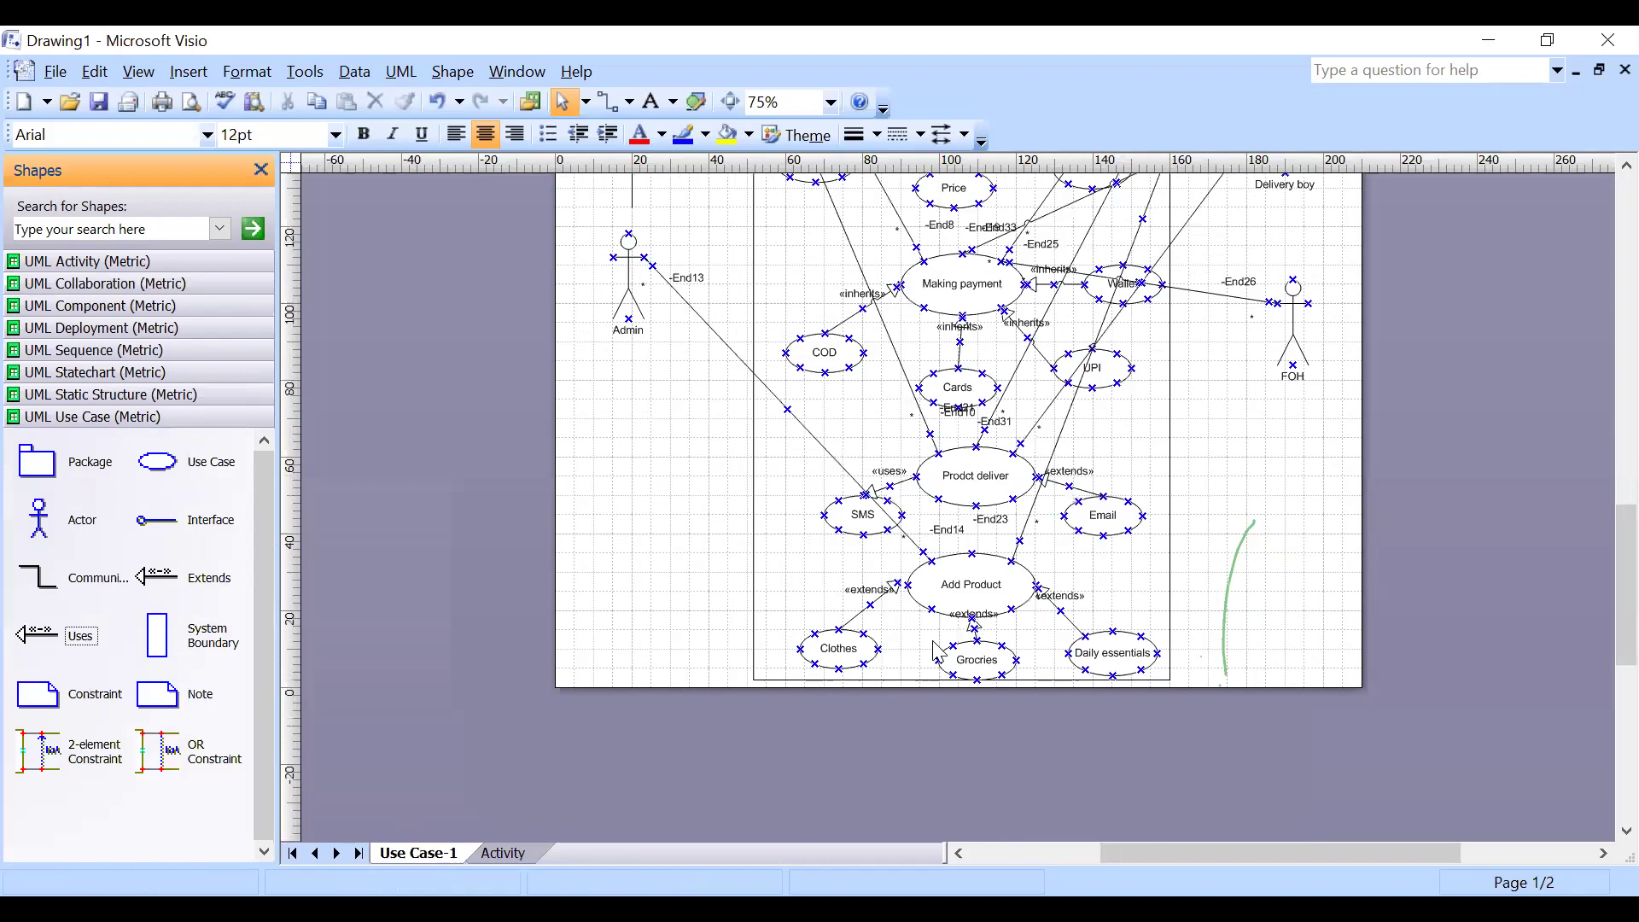
pyautogui.click(491, 855)
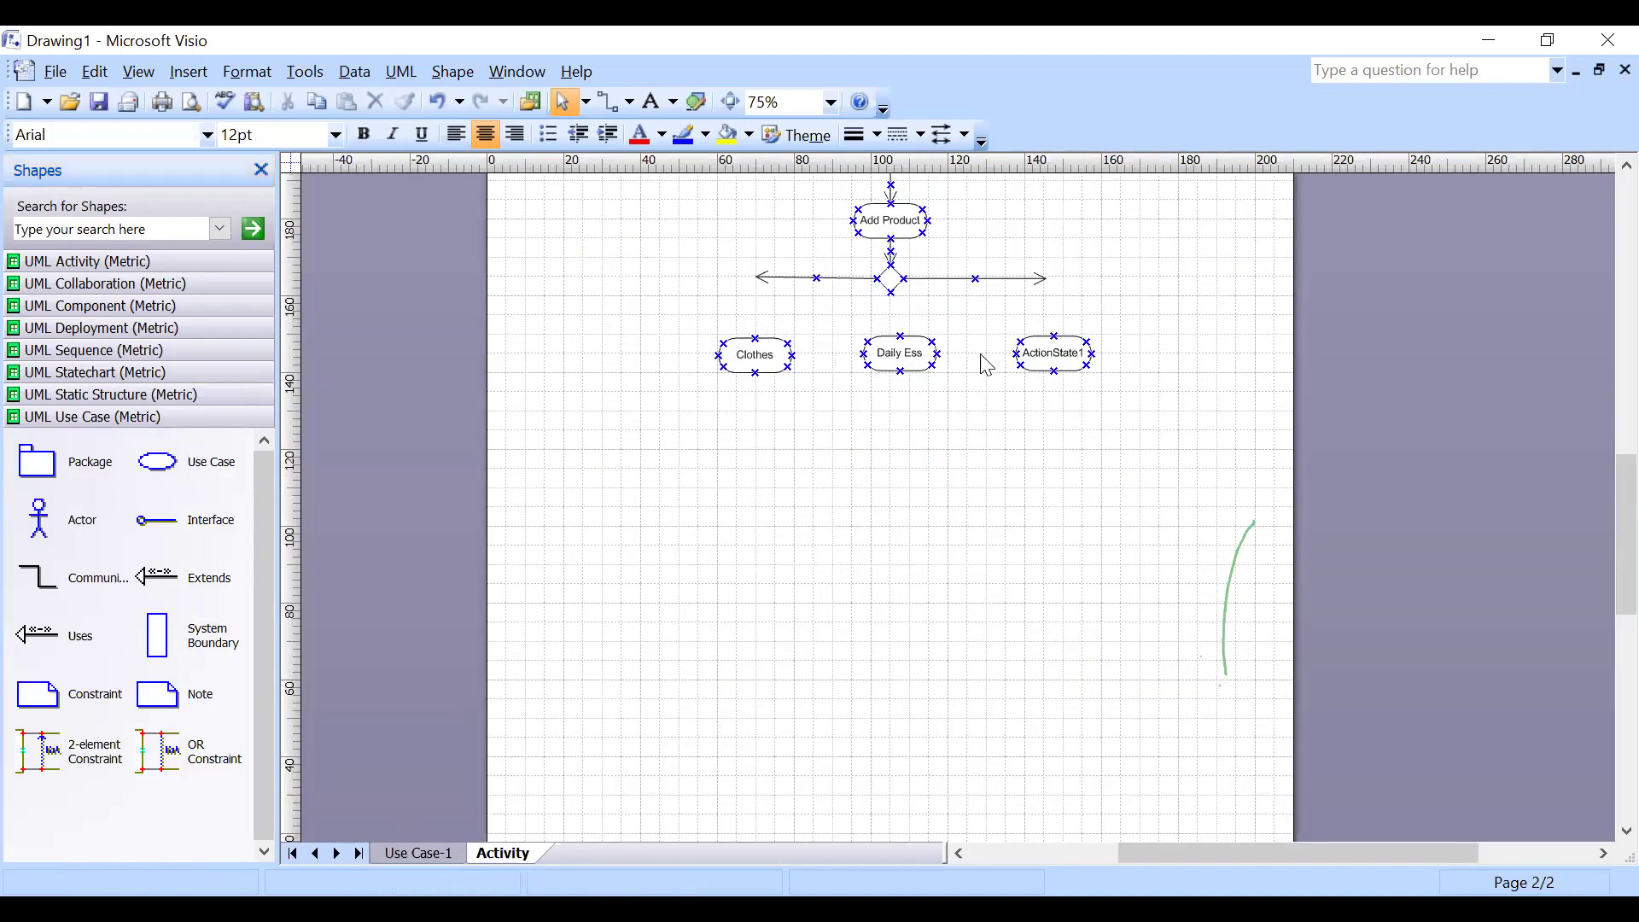
pyautogui.doubleClick(1045, 354)
pyautogui.write('Grocerie')
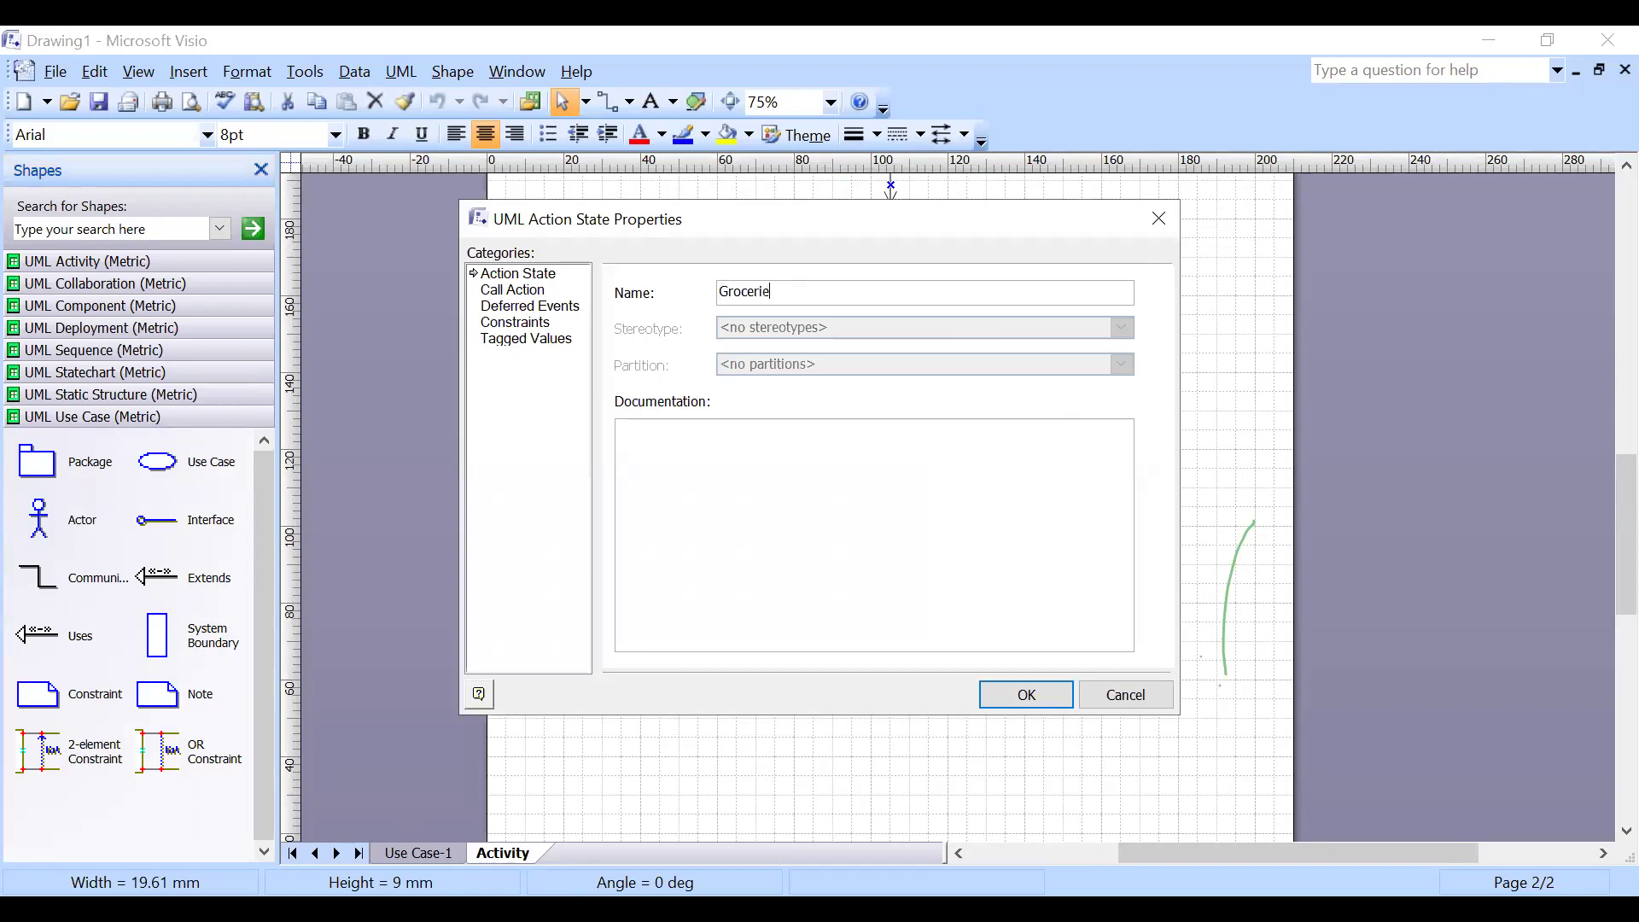
pyautogui.press('Return')
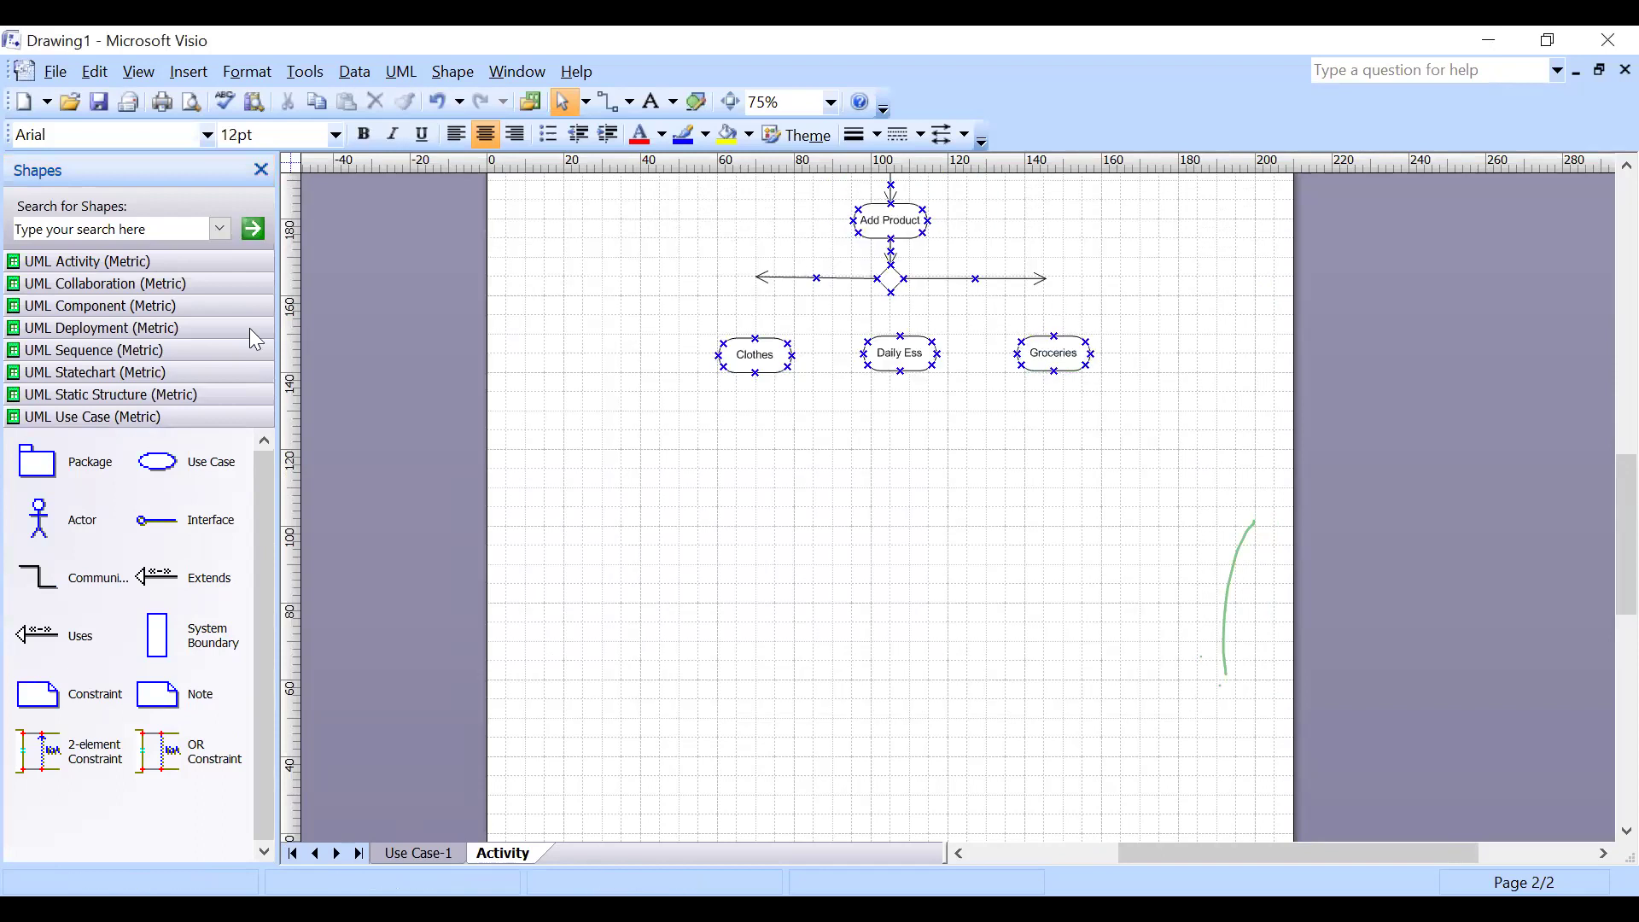
# Draw control flows from the ends of the two horizontal flows down to Clothes and Groceries, the Clothes one about 16 mm long.
pyautogui.click(145, 264)
pyautogui.moveTo(81, 481); pyautogui.dragTo(756, 338)
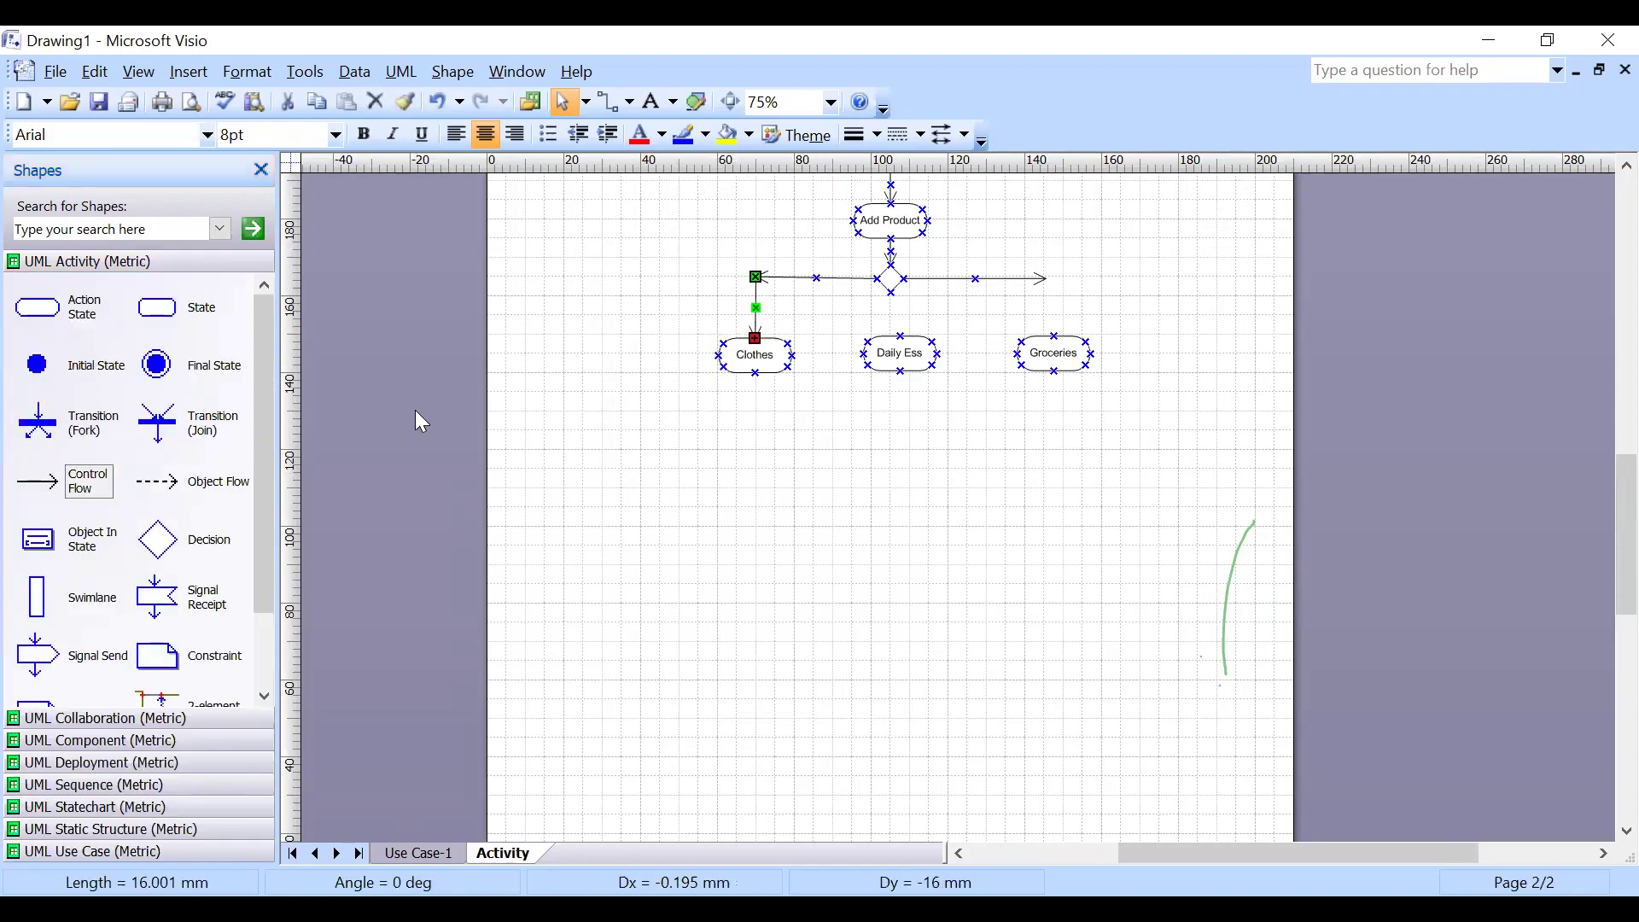
pyautogui.moveTo(81, 481); pyautogui.dragTo(1055, 335)
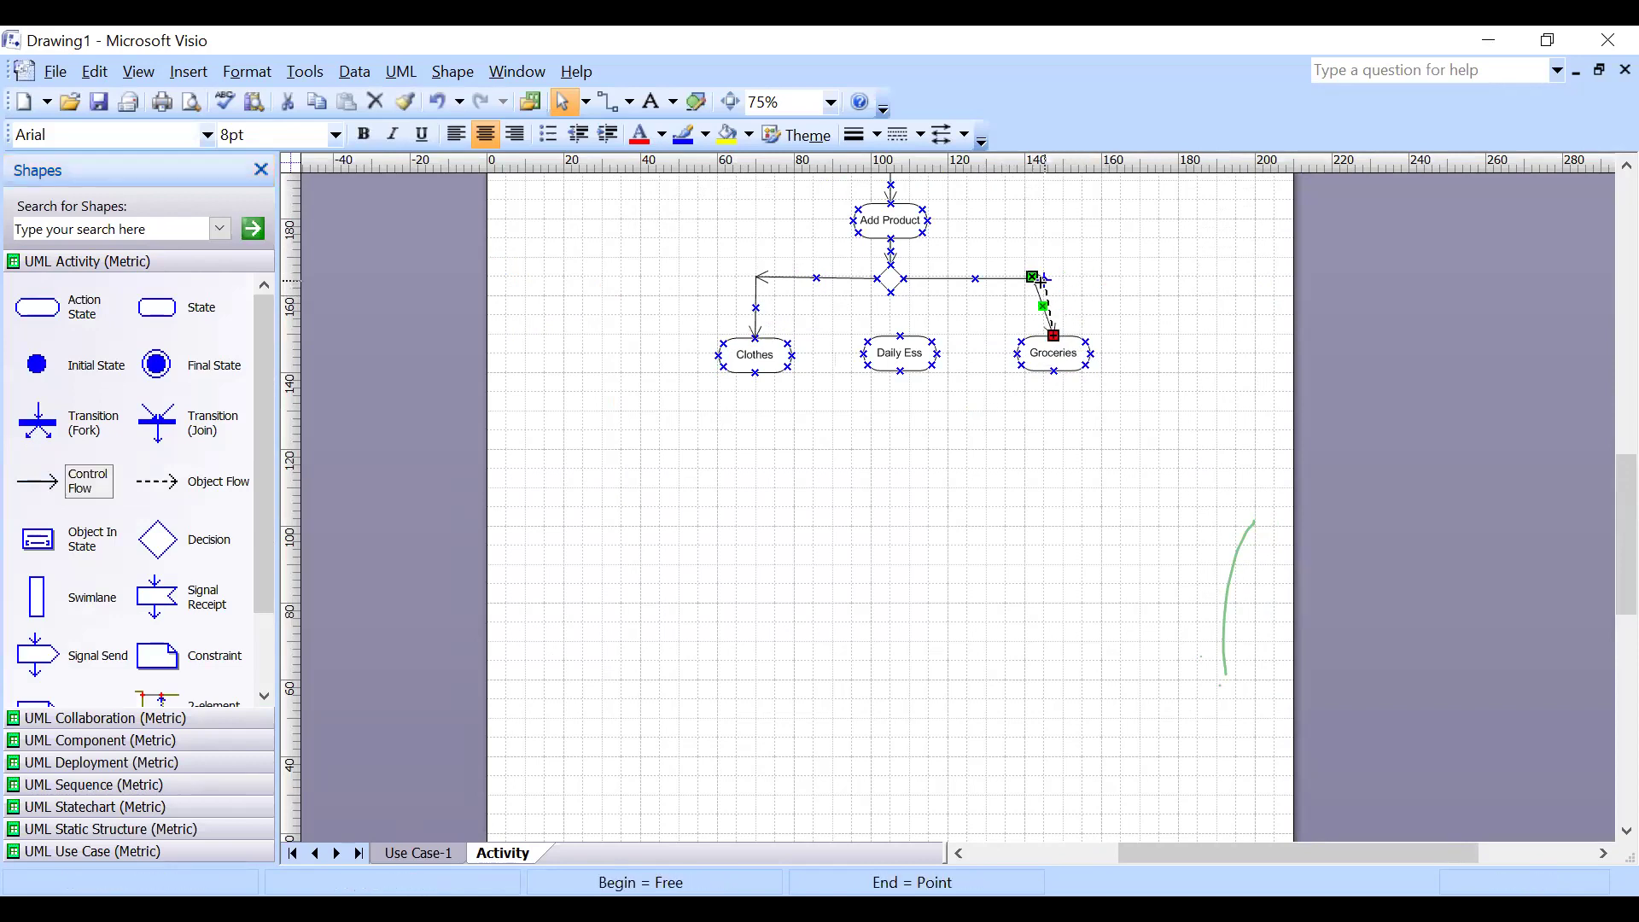
pyautogui.click(1087, 304)
# Connect the decision's lower corner to Daily Ess with a control flow and nudge Daily Ess slightly left beneath the decision.
pyautogui.moveTo(81, 481); pyautogui.dragTo(929, 367)
pyautogui.click(929, 367)
pyautogui.press('Left')
pyautogui.press('Left')
pyautogui.click(872, 489)
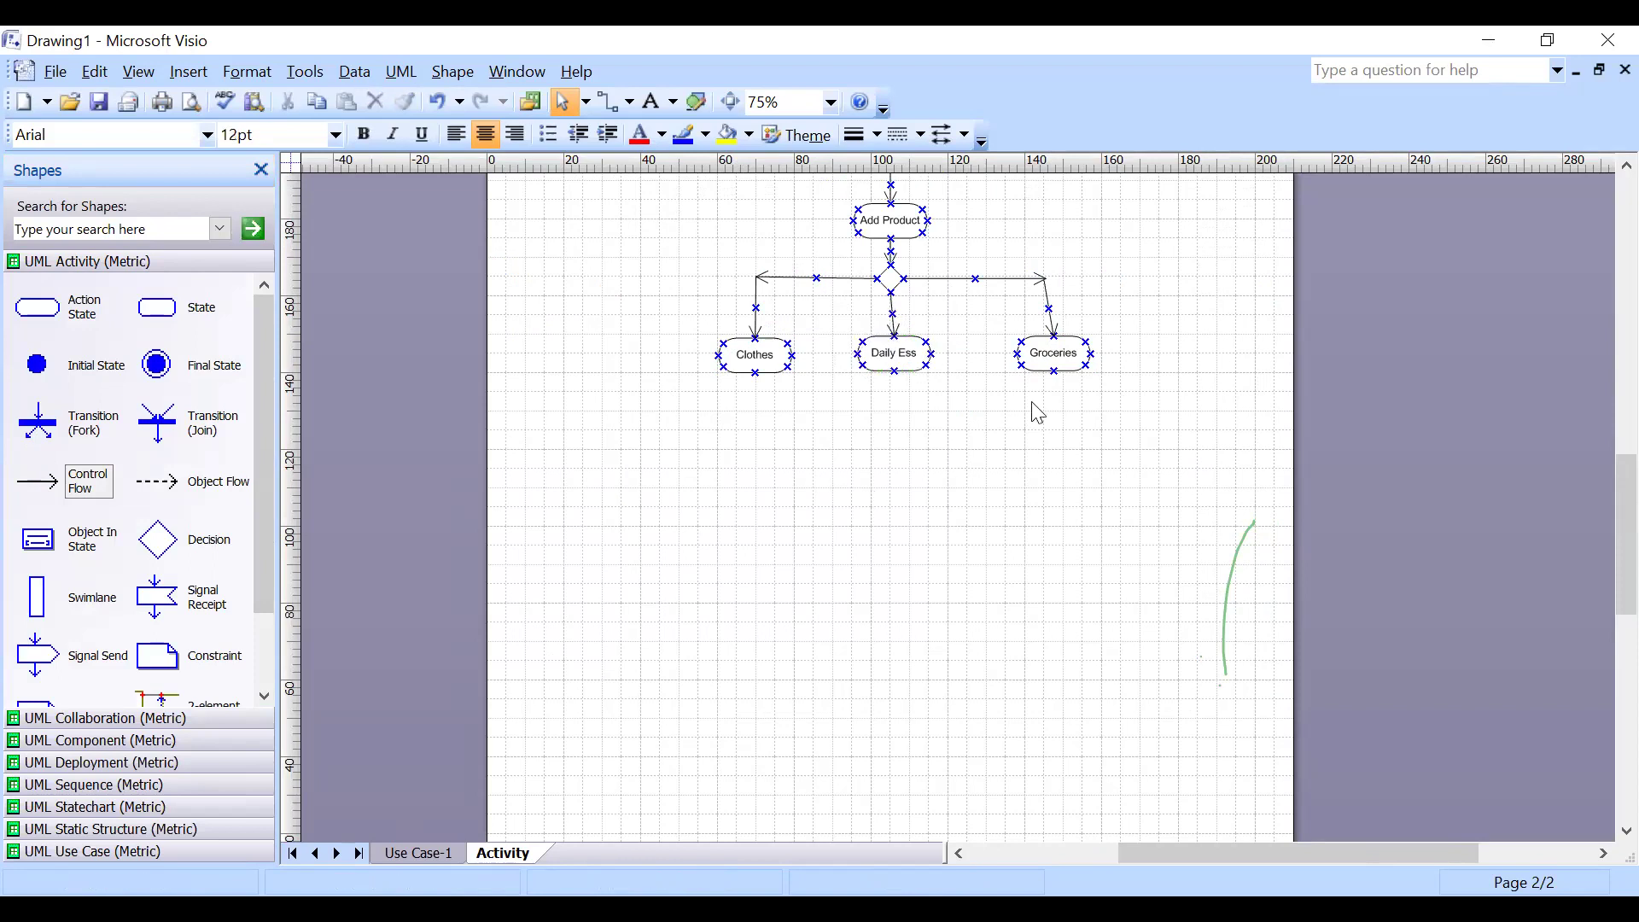
# Nudge Groceries left until its incoming control flow runs vertically.
pyautogui.click(1056, 341)
pyautogui.press('Left')
pyautogui.press('Left')
pyautogui.press('Left')
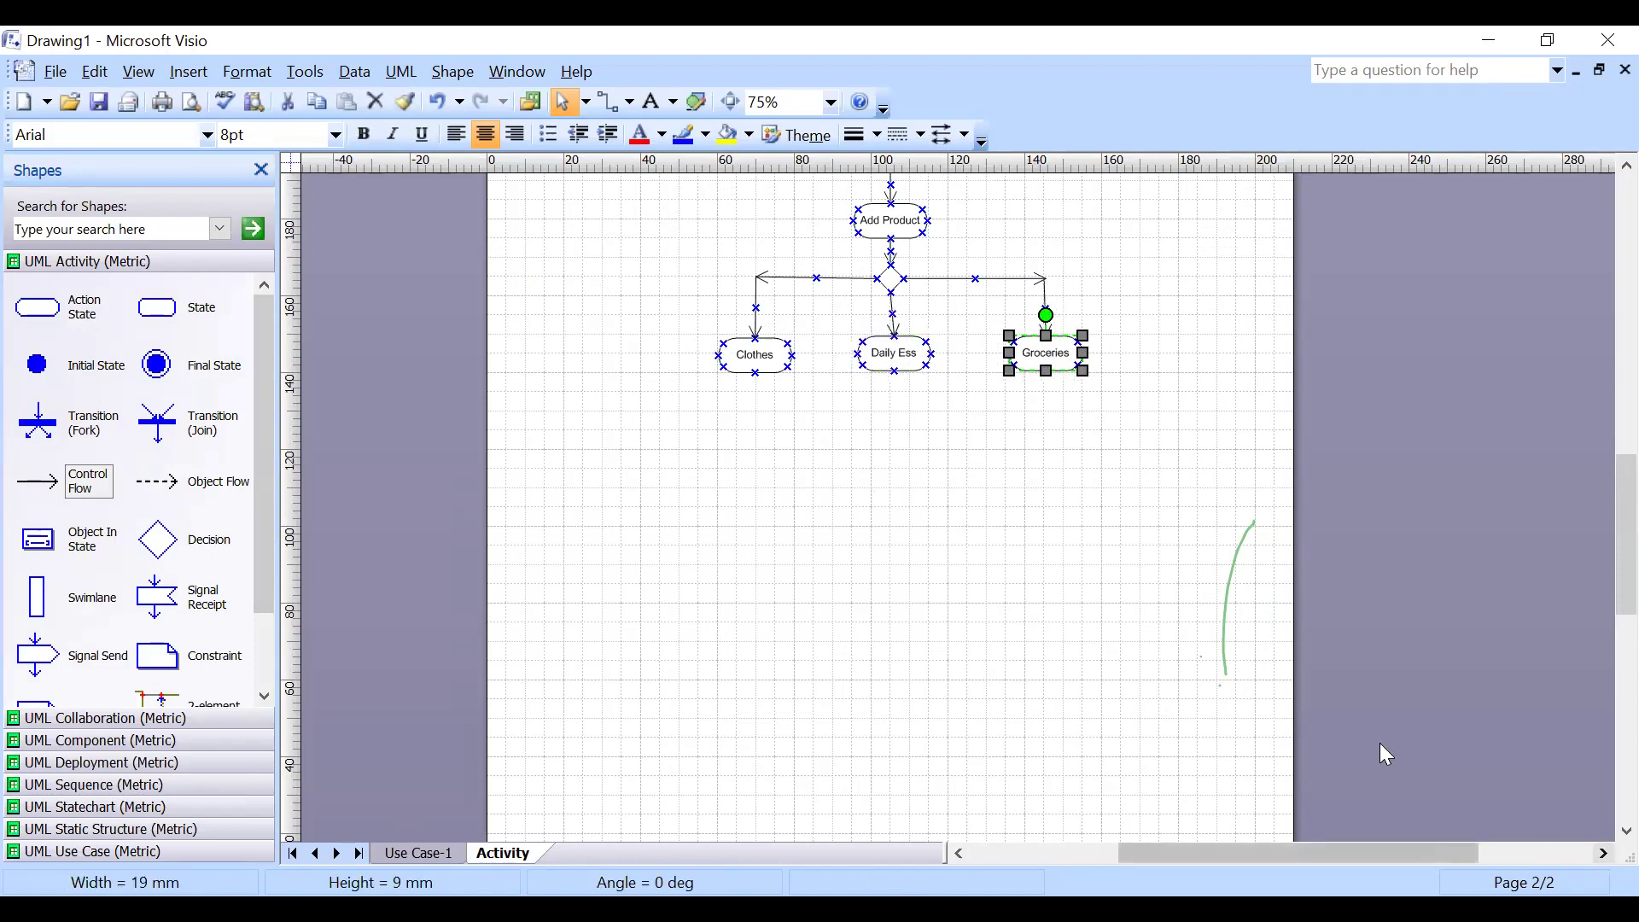
pyautogui.click(645, 509)
pyautogui.scroll(1, 842, 530)
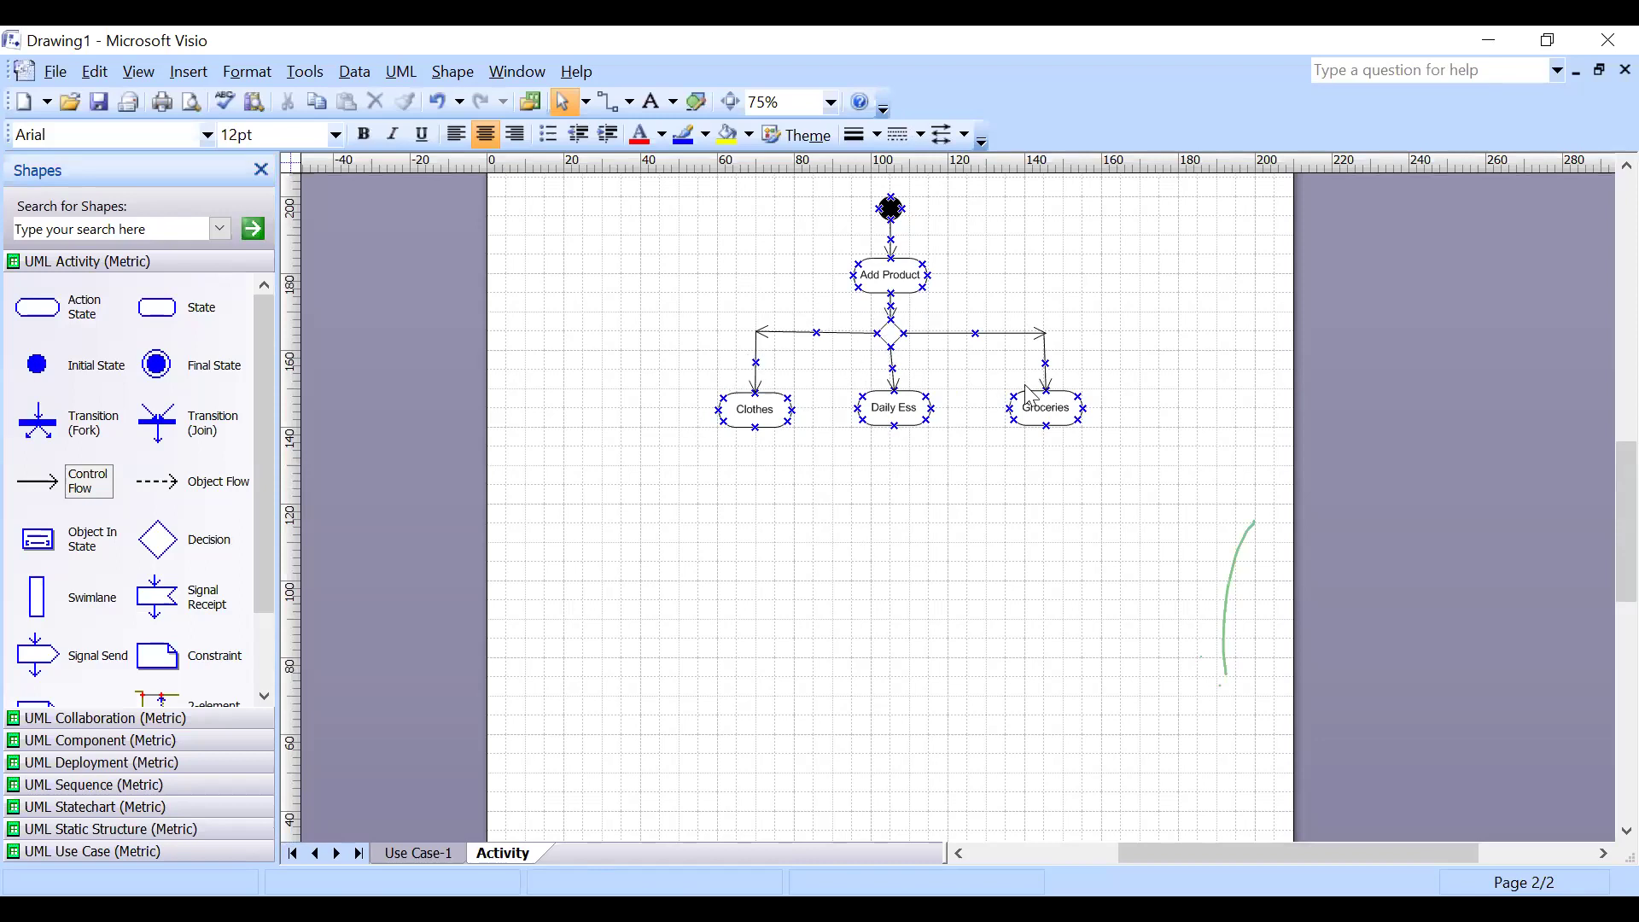
pyautogui.scroll(-1, 951, 527)
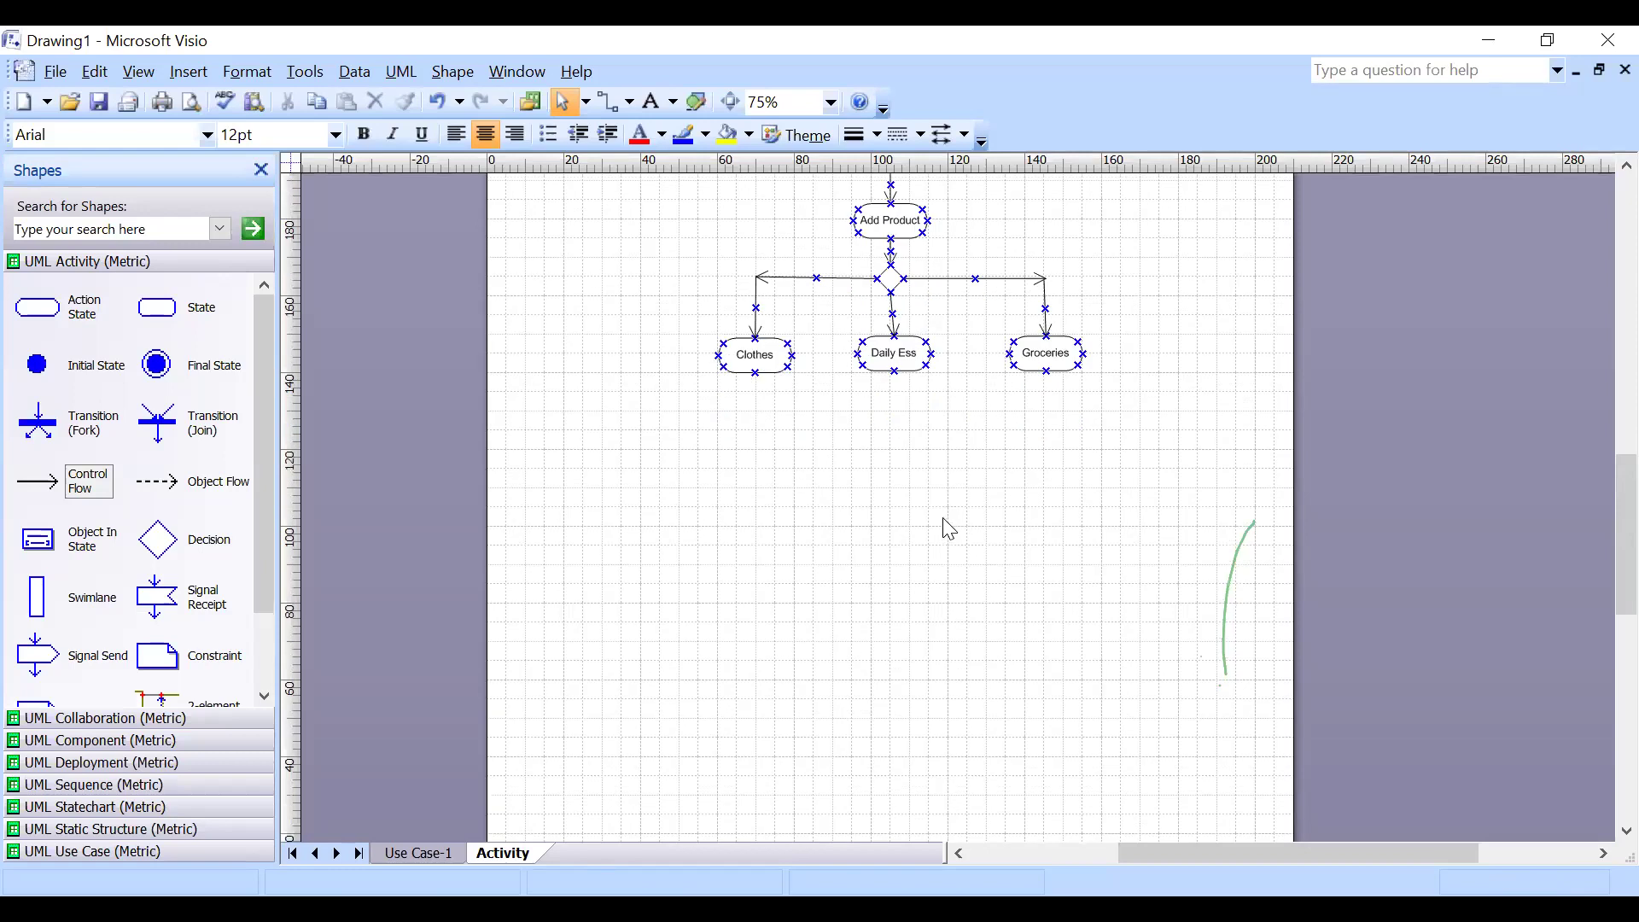
# Place a decision below Daily Ess and draw horizontal control flows into its left and right corners.
pyautogui.moveTo(155, 559); pyautogui.dragTo(894, 439)
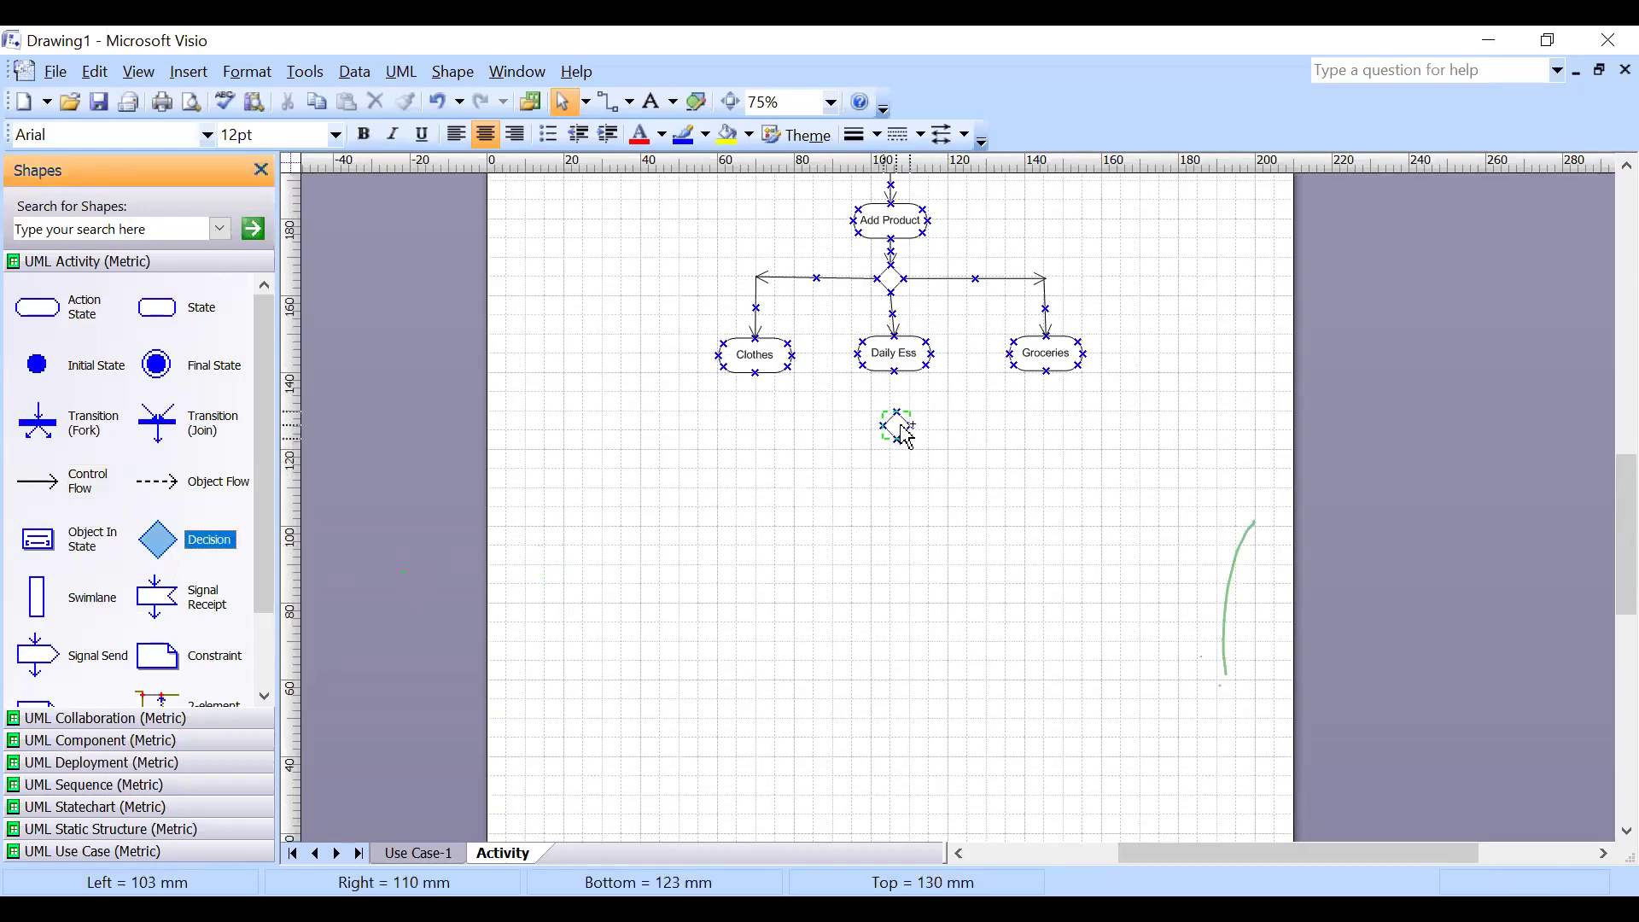
pyautogui.click(896, 431)
pyautogui.click(310, 606)
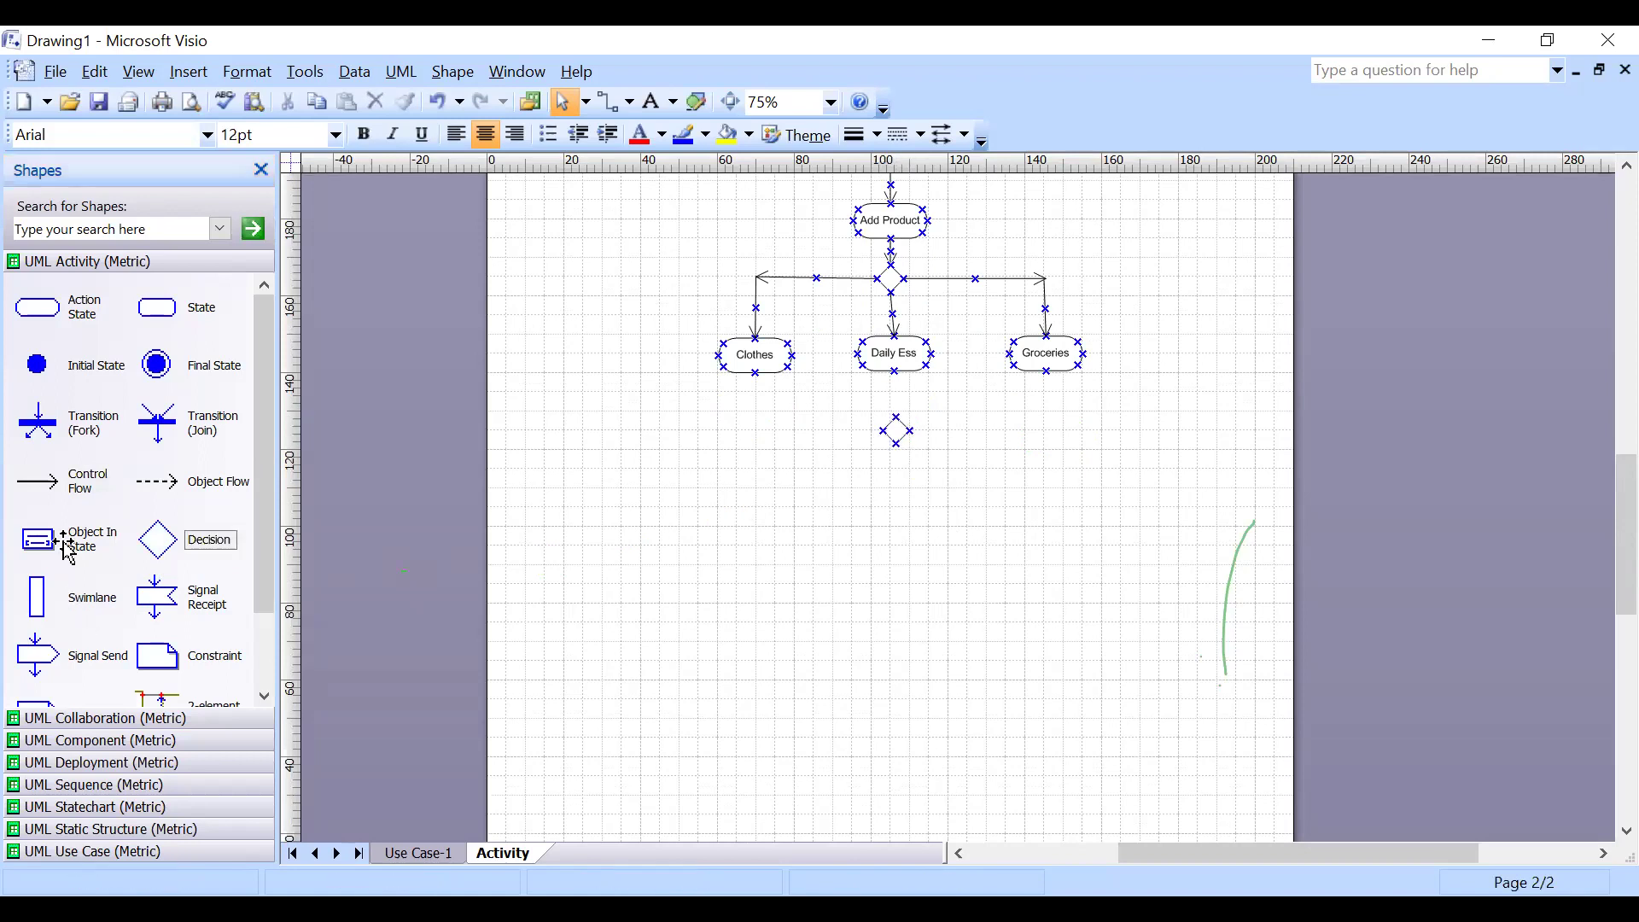
pyautogui.moveTo(51, 482); pyautogui.dragTo(763, 431)
pyautogui.click(927, 442)
pyautogui.click(884, 436)
pyautogui.moveTo(955, 431); pyautogui.dragTo(884, 431)
# Draw vertical control flows from Groceries and Clothes down to the level of the horizontal flows entering the lower decision.
pyautogui.moveTo(53, 483); pyautogui.dragTo(1046, 430)
pyautogui.moveTo(77, 481); pyautogui.dragTo(811, 376)
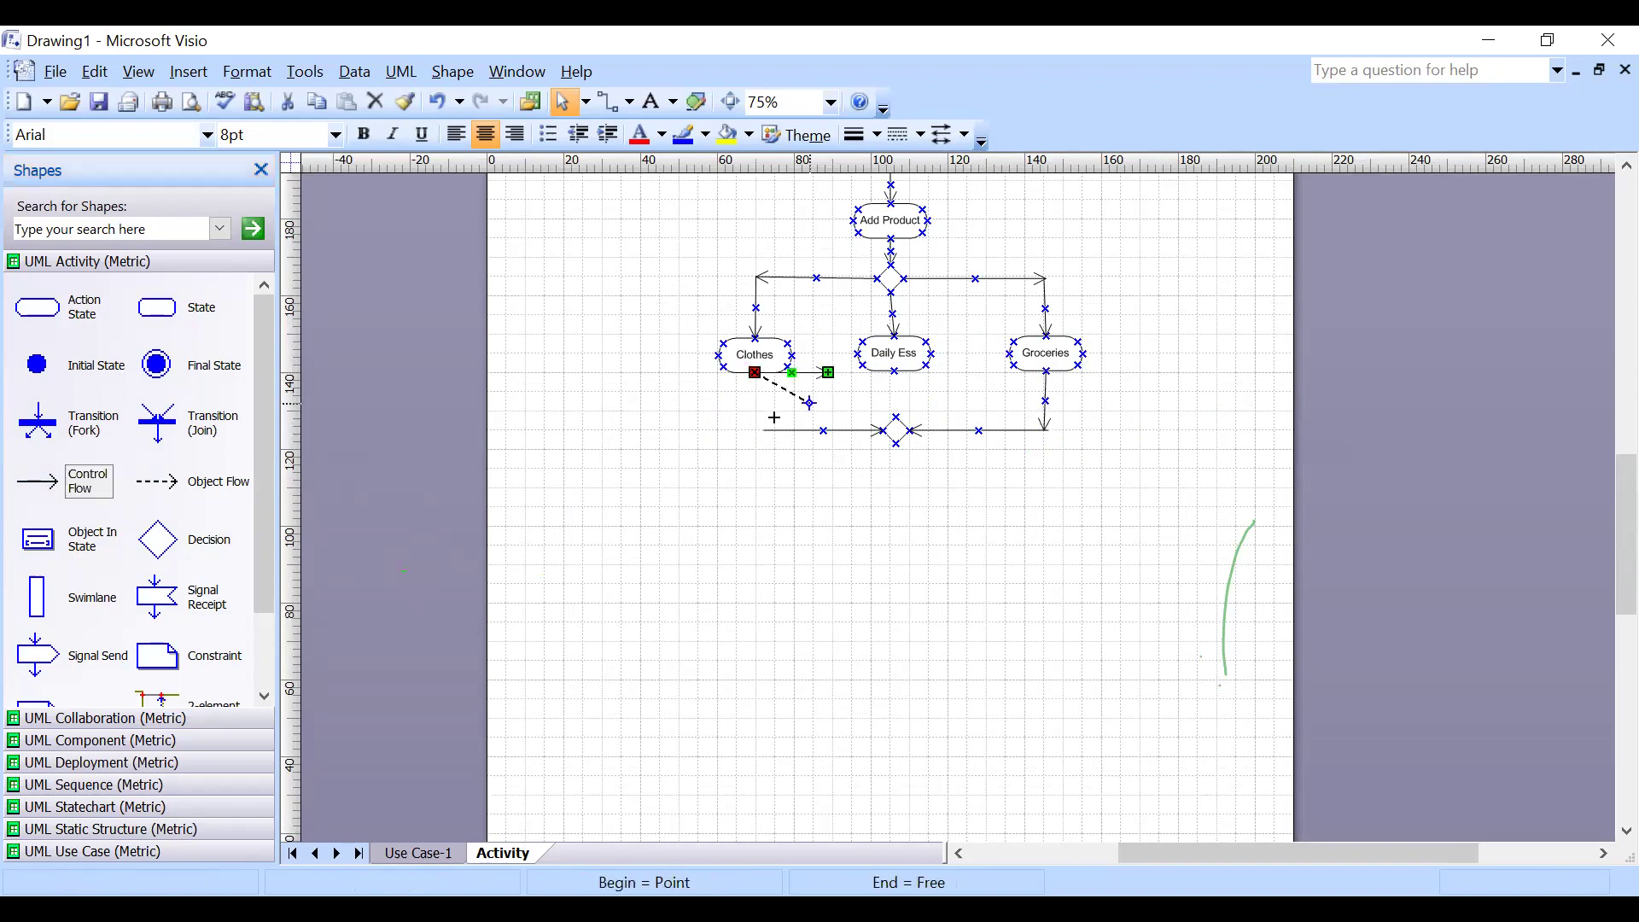
pyautogui.moveTo(758, 427); pyautogui.dragTo(756, 430)
pyautogui.click(788, 540)
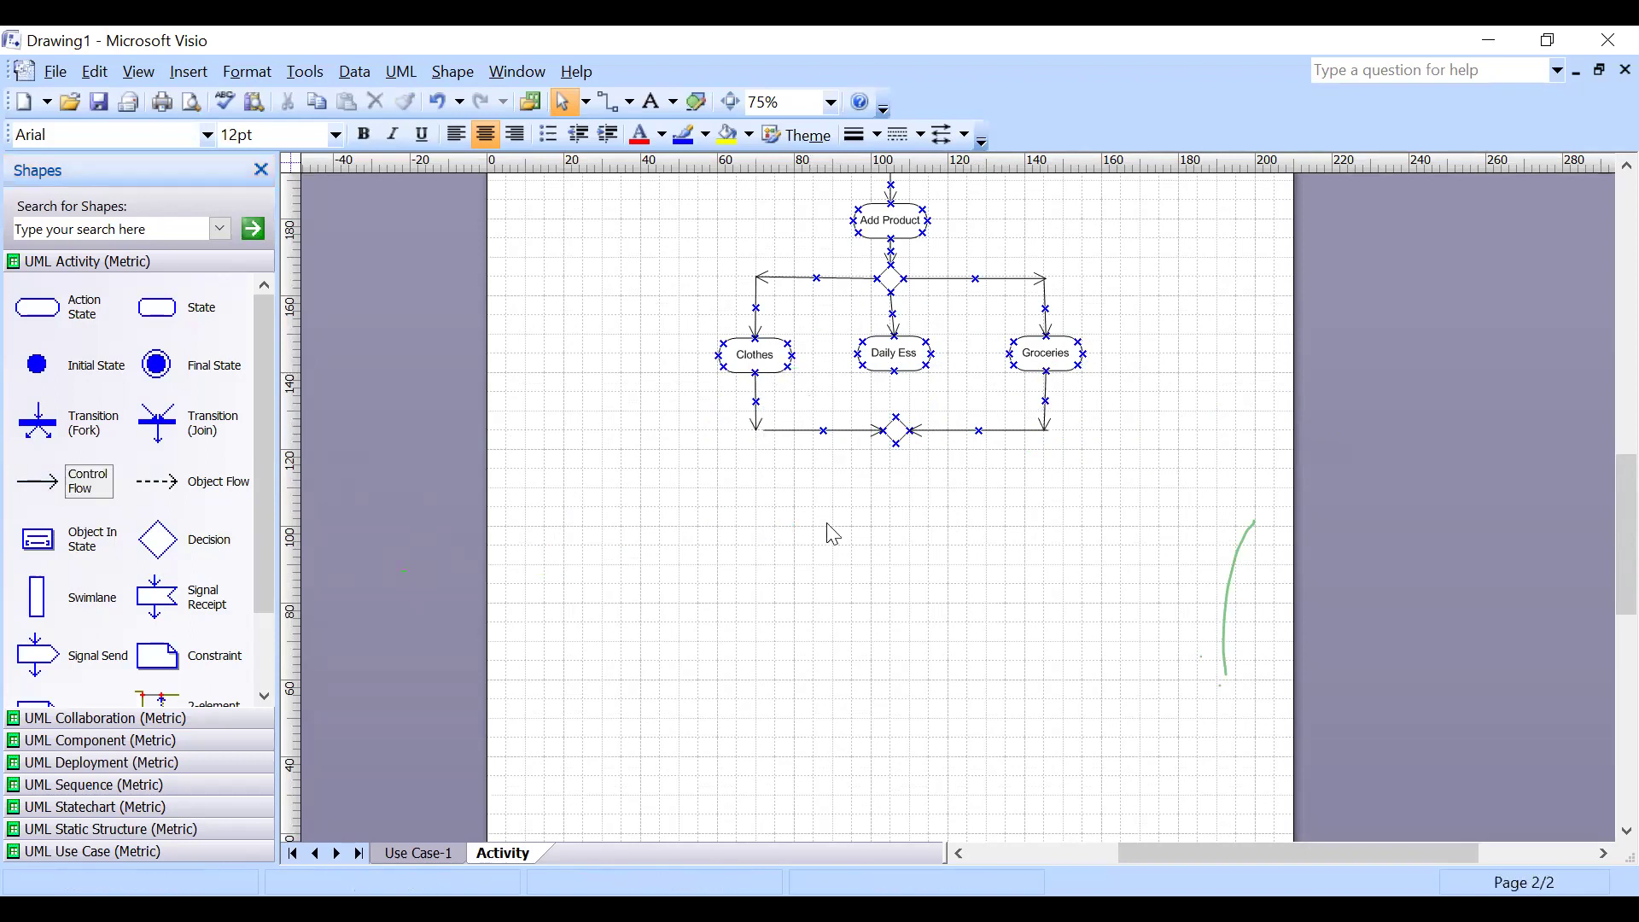
# Add a short control flow below the merging decision and attach another decision to its end.
pyautogui.scroll(-1, 919, 410)
pyautogui.scroll(1, 916, 392)
pyautogui.scroll(-2, 910, 395)
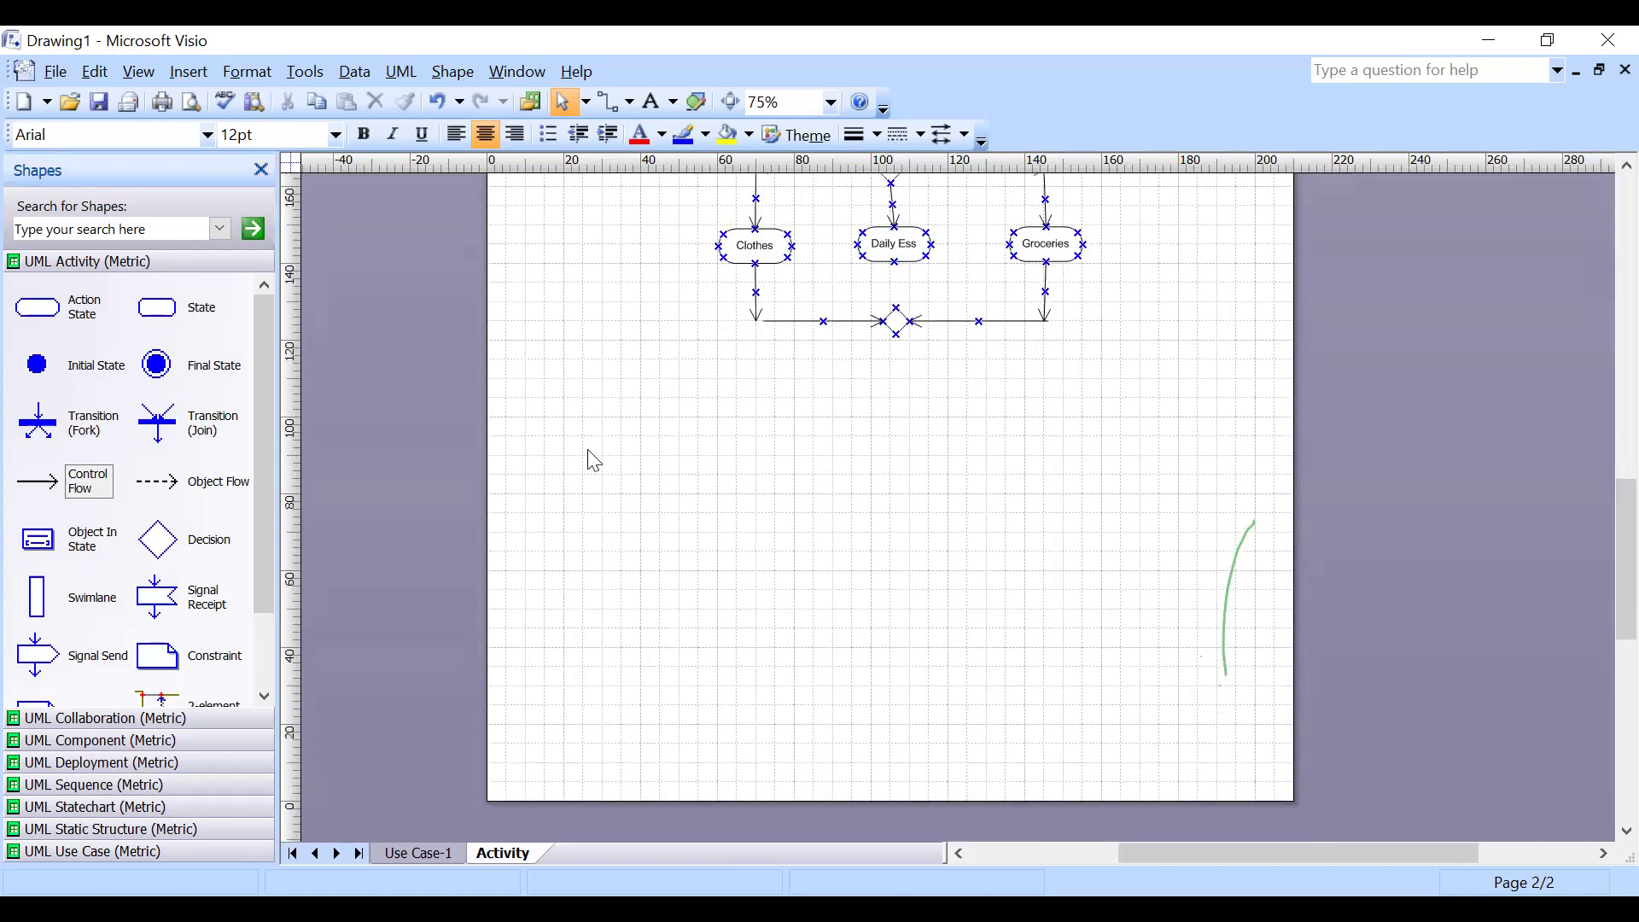
pyautogui.moveTo(41, 502); pyautogui.dragTo(894, 360)
pyautogui.click(892, 402)
pyautogui.moveTo(157, 540)
pyautogui.mouseDown()
pyautogui.moveTo(523, 632)
pyautogui.moveTo(955, 438)
pyautogui.moveTo(900, 391)
pyautogui.mouseUp()
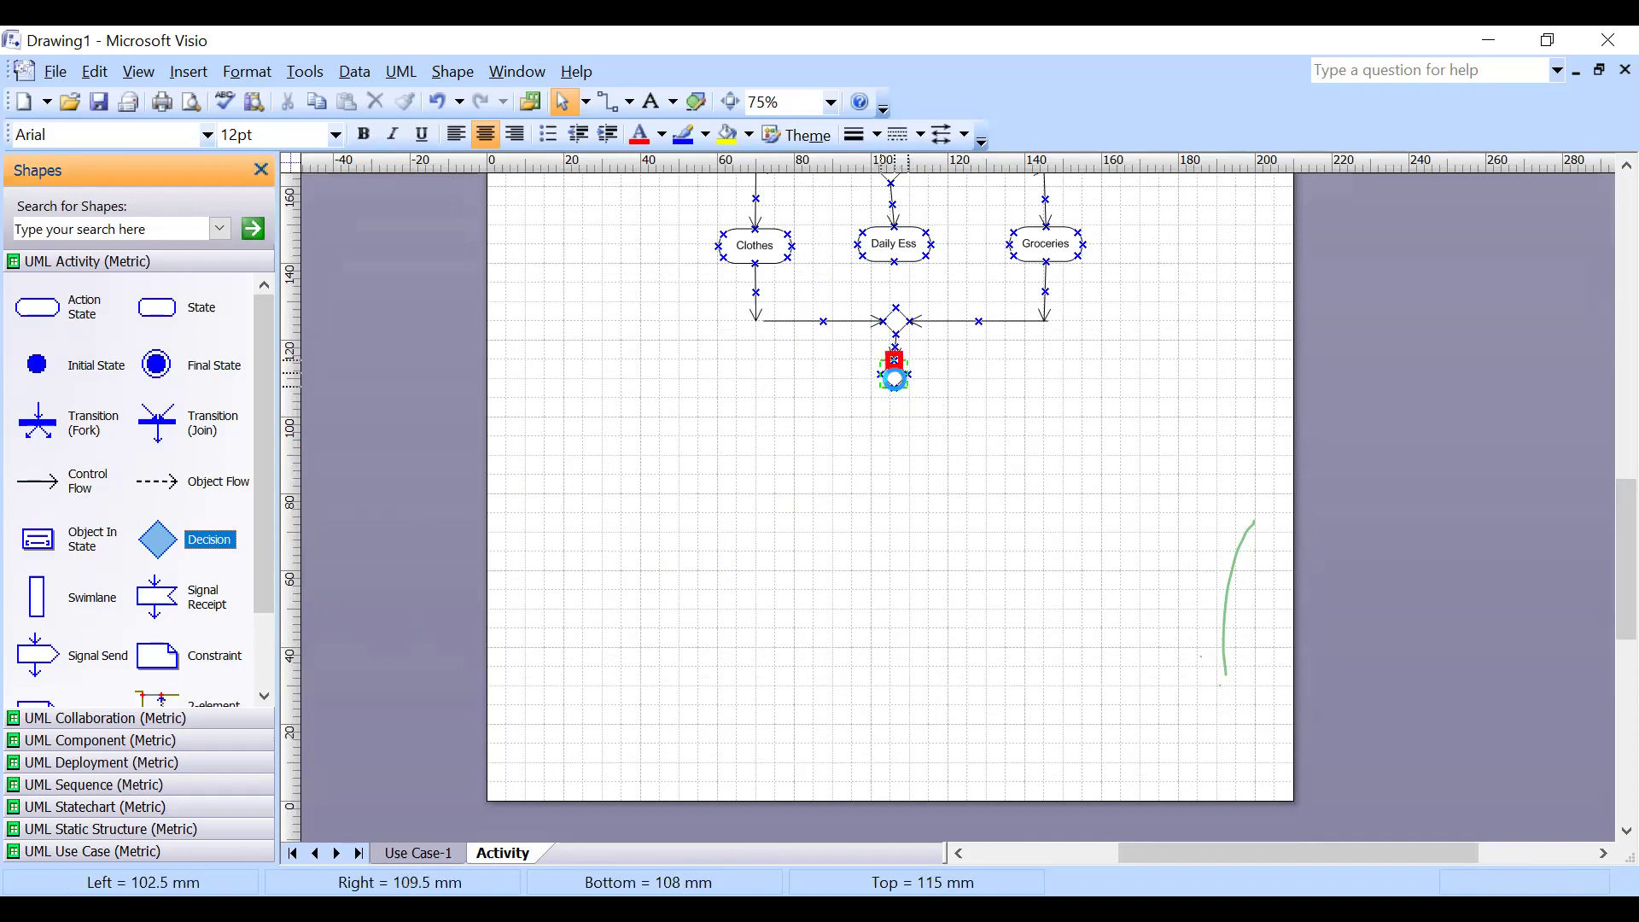
pyautogui.click(877, 499)
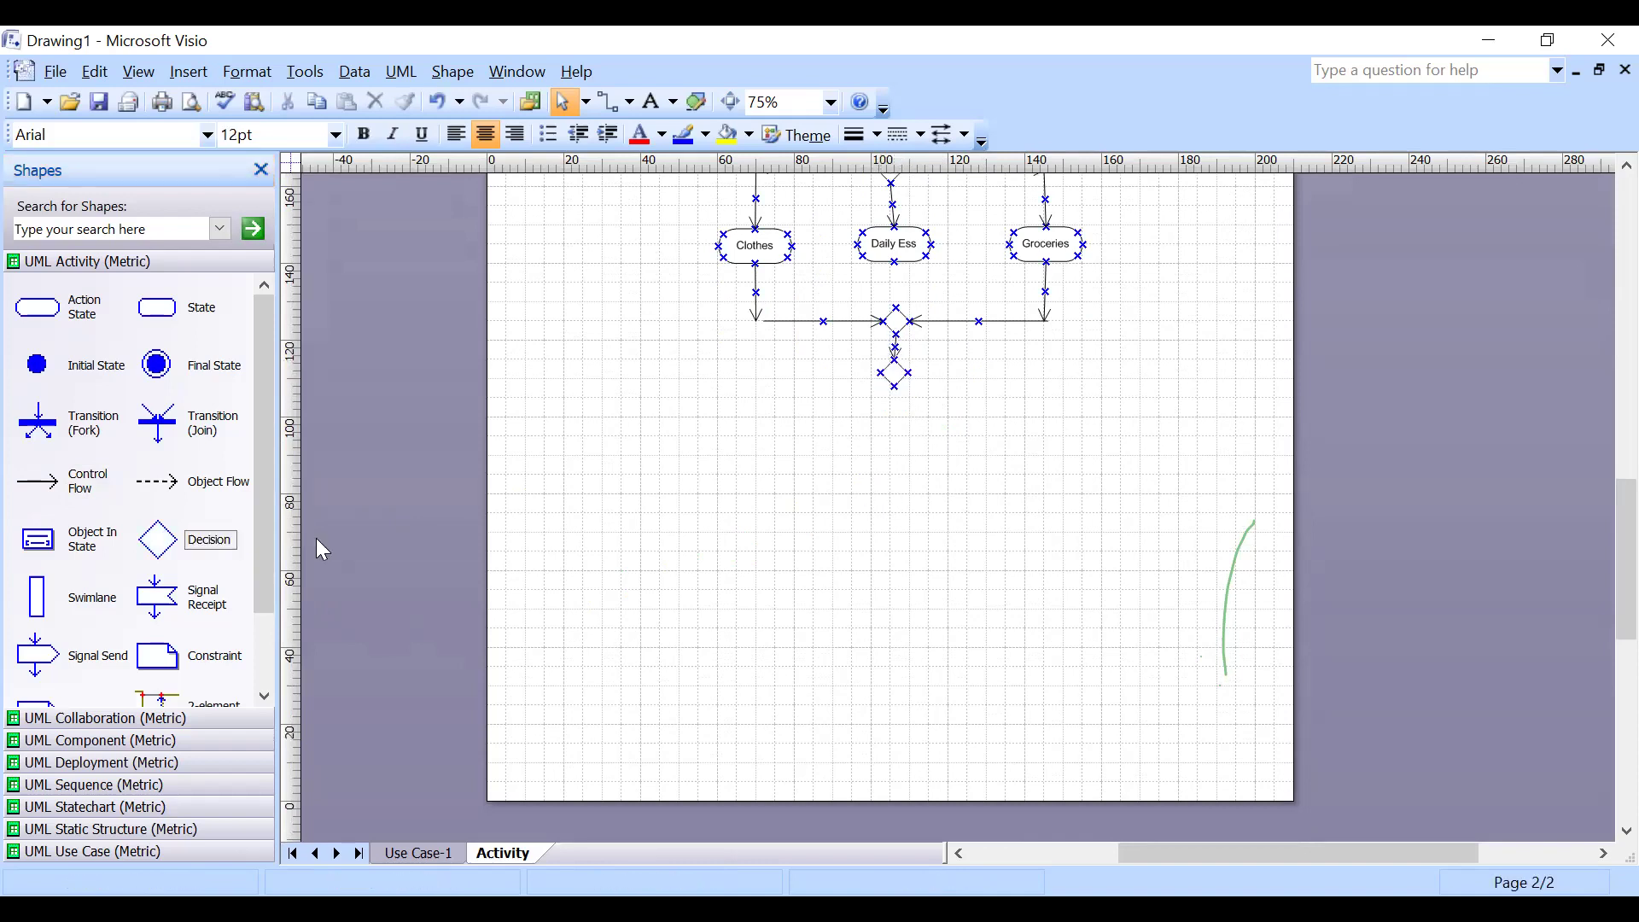
# Draw a control flow down from the lowest decision and place a state at its end.
pyautogui.moveTo(43, 482); pyautogui.dragTo(895, 425)
pyautogui.click(895, 372)
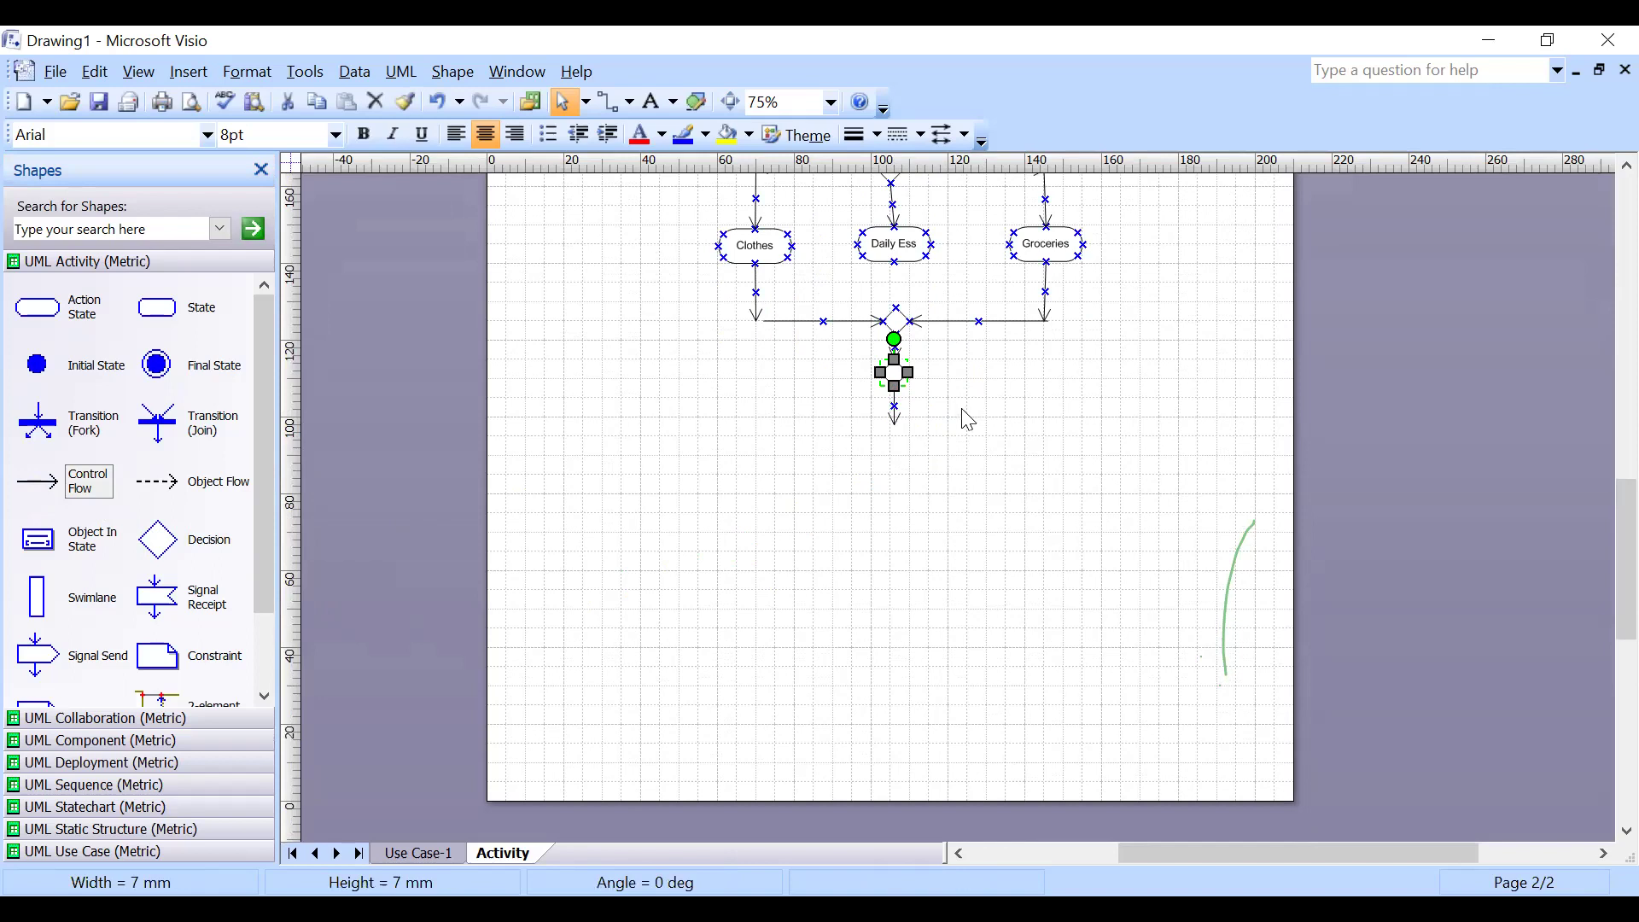
pyautogui.click(967, 457)
pyautogui.moveTo(157, 309)
pyautogui.mouseDown()
pyautogui.moveTo(911, 621)
pyautogui.moveTo(900, 464)
pyautogui.moveTo(884, 461)
pyautogui.moveTo(898, 449)
pyautogui.mouseUp()
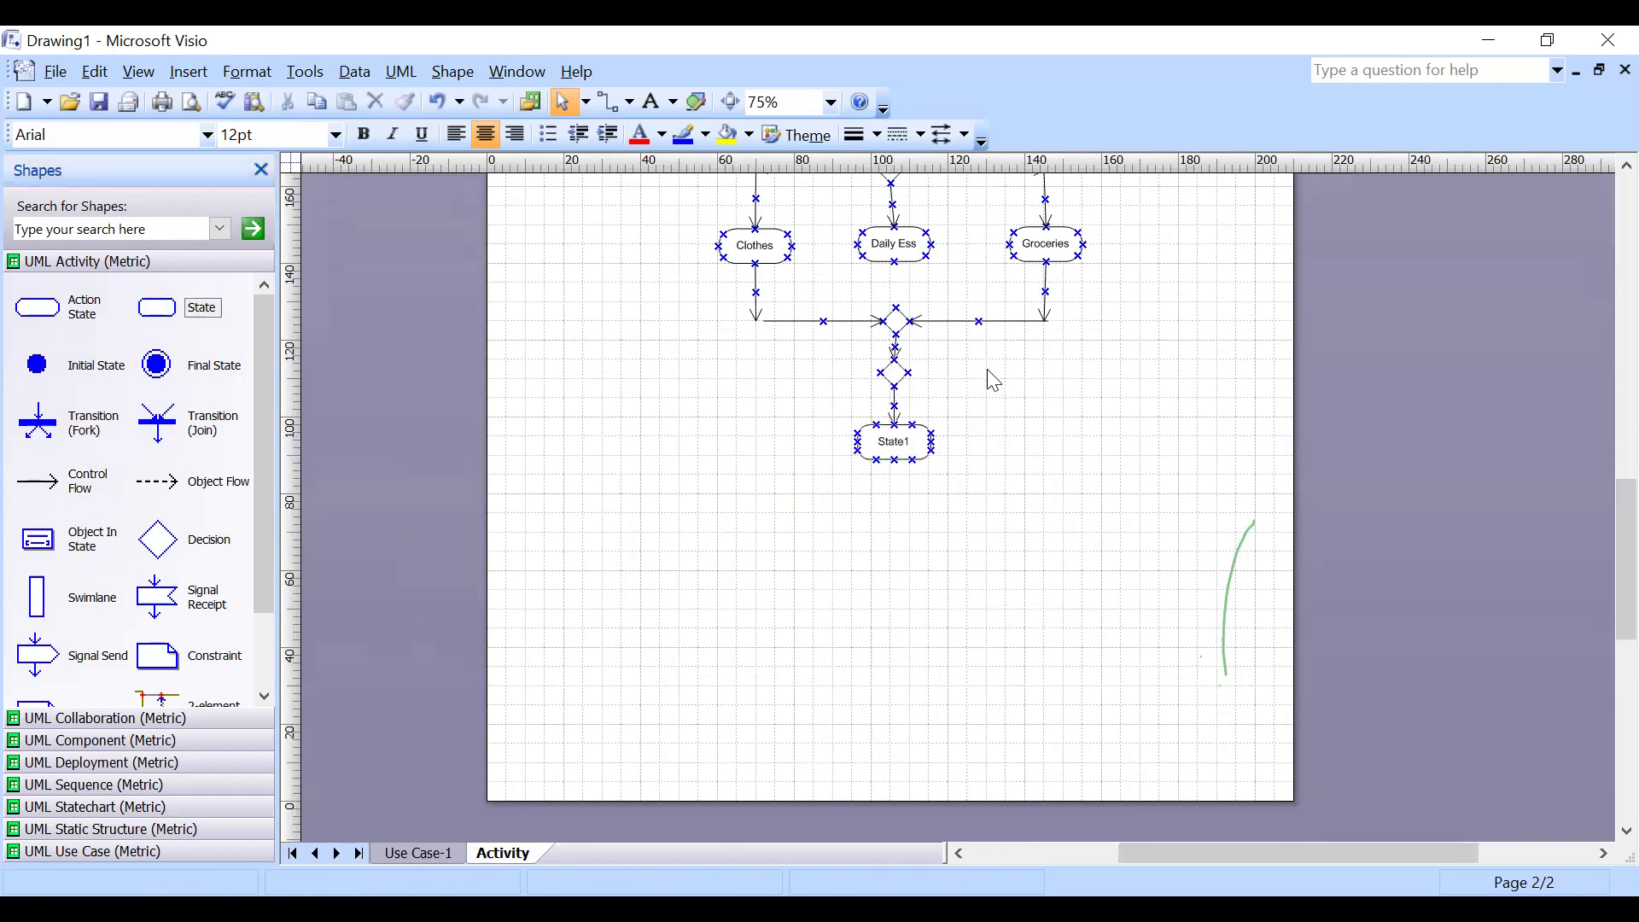
# Review the Add Product activity diagram from its initial state down to the lowest state.
pyautogui.scroll(2, 929, 337)
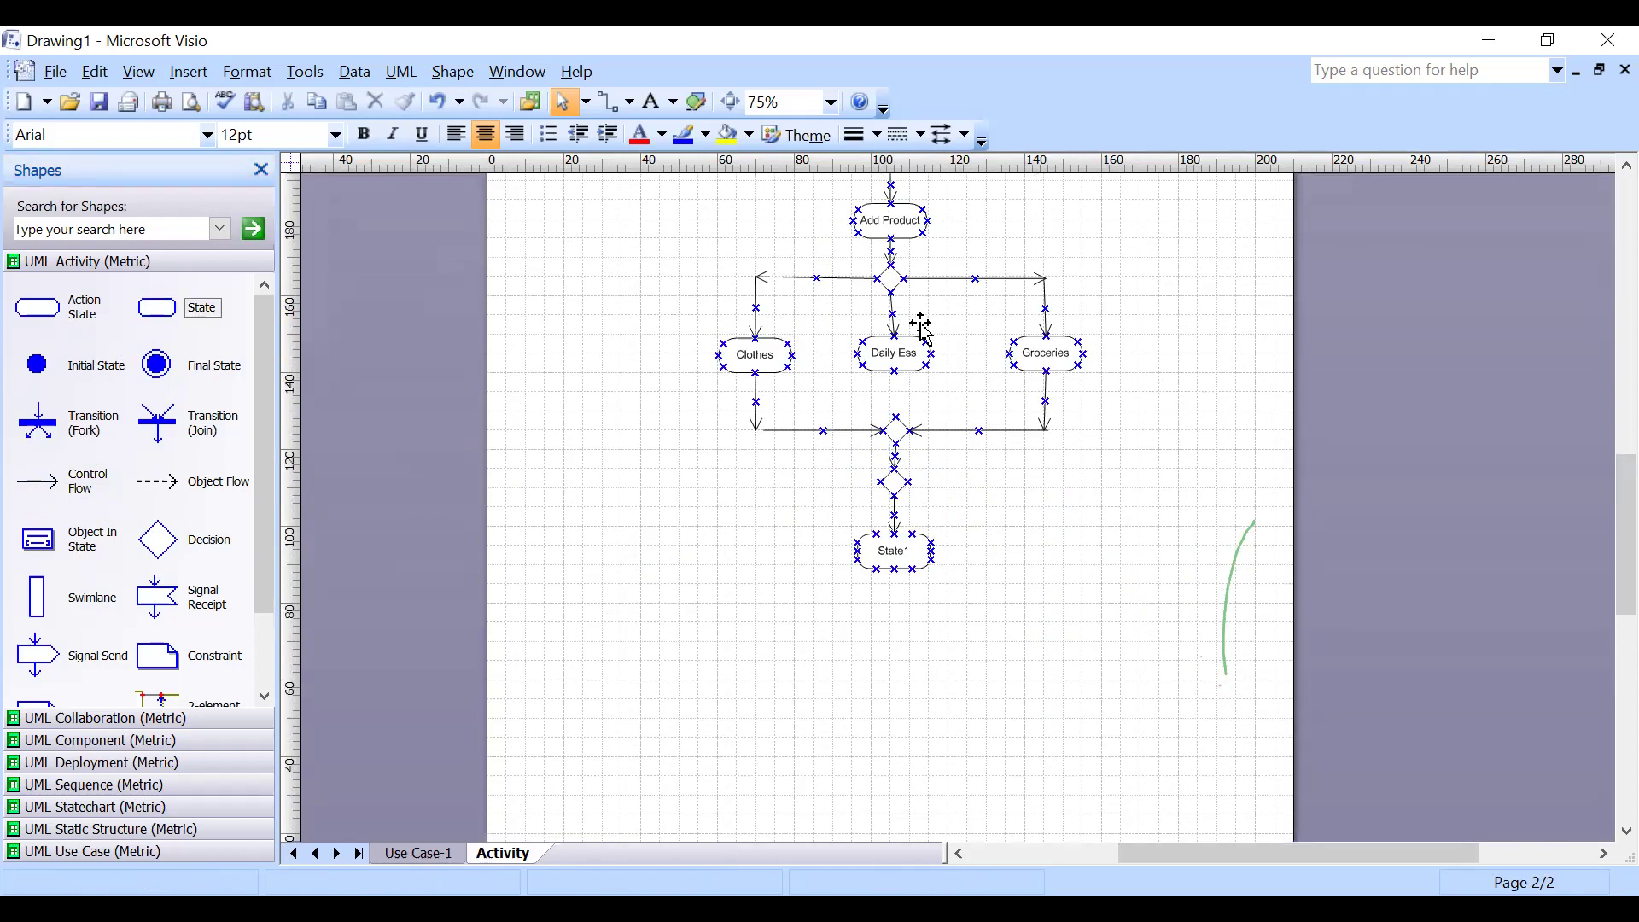
pyautogui.scroll(-1, 929, 338)
pyautogui.click(894, 427)
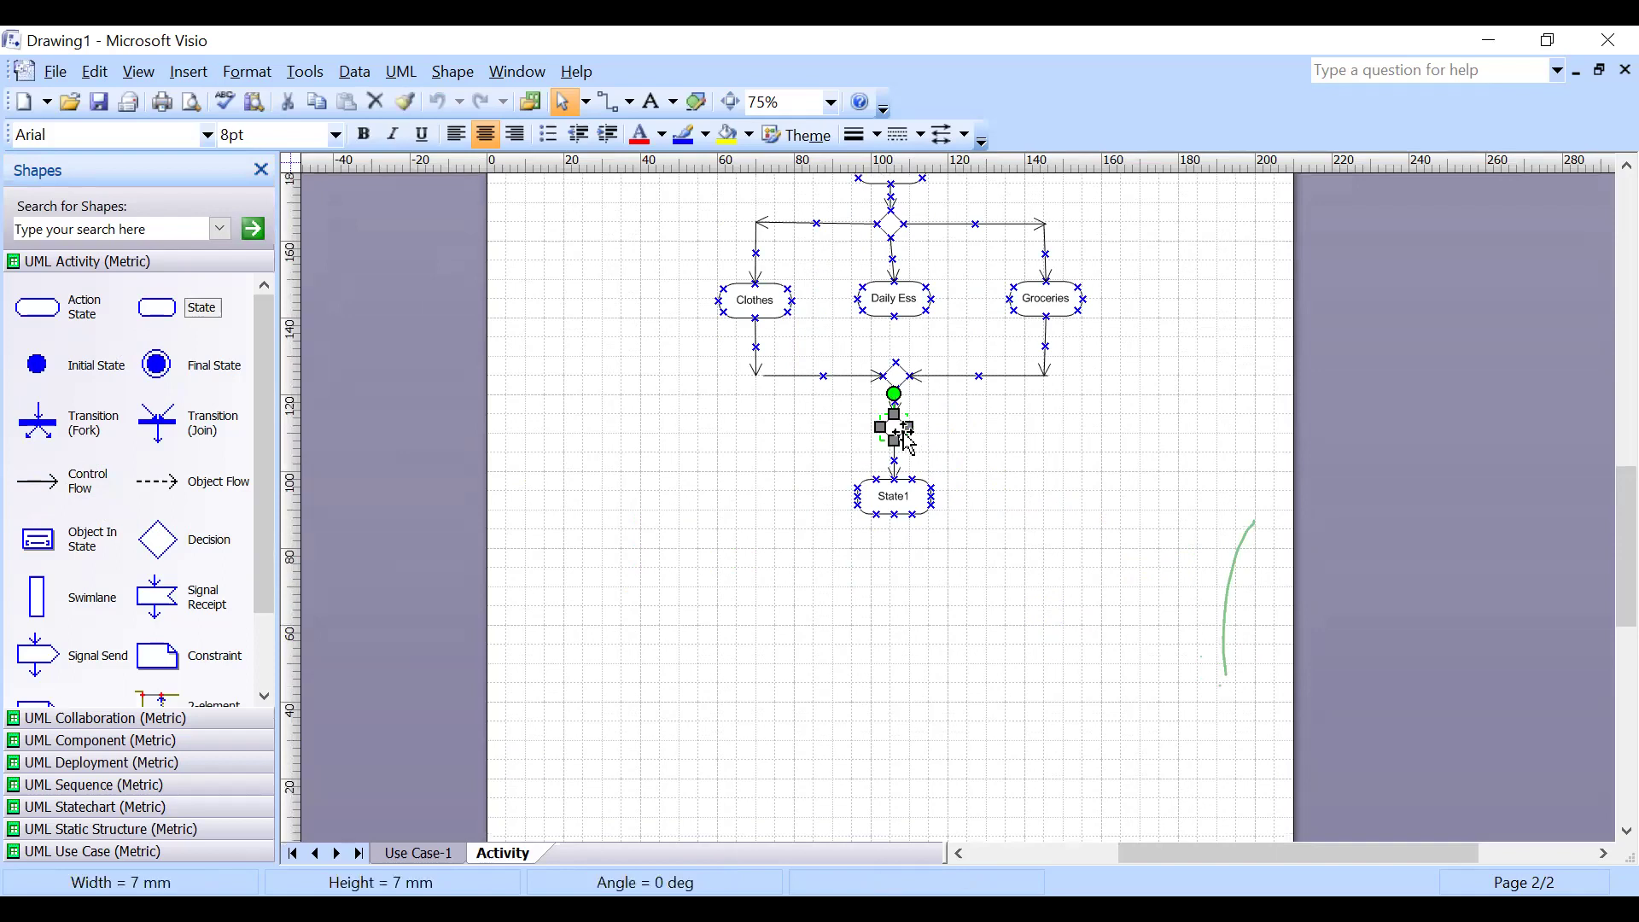
pyautogui.click(1056, 475)
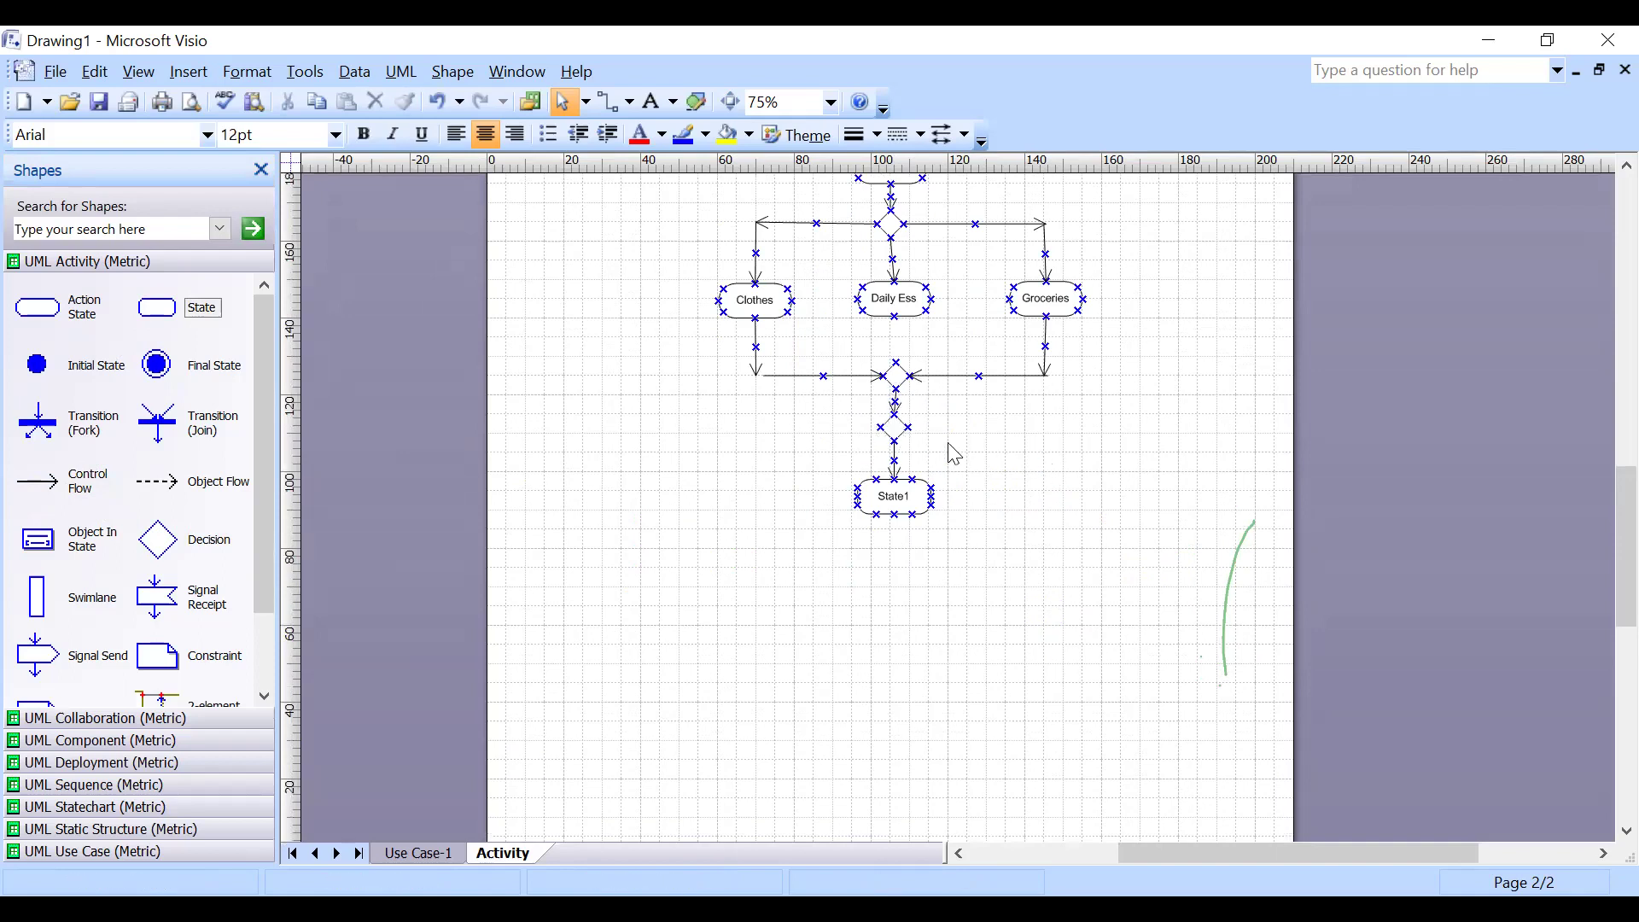
pyautogui.scroll(1, 954, 455)
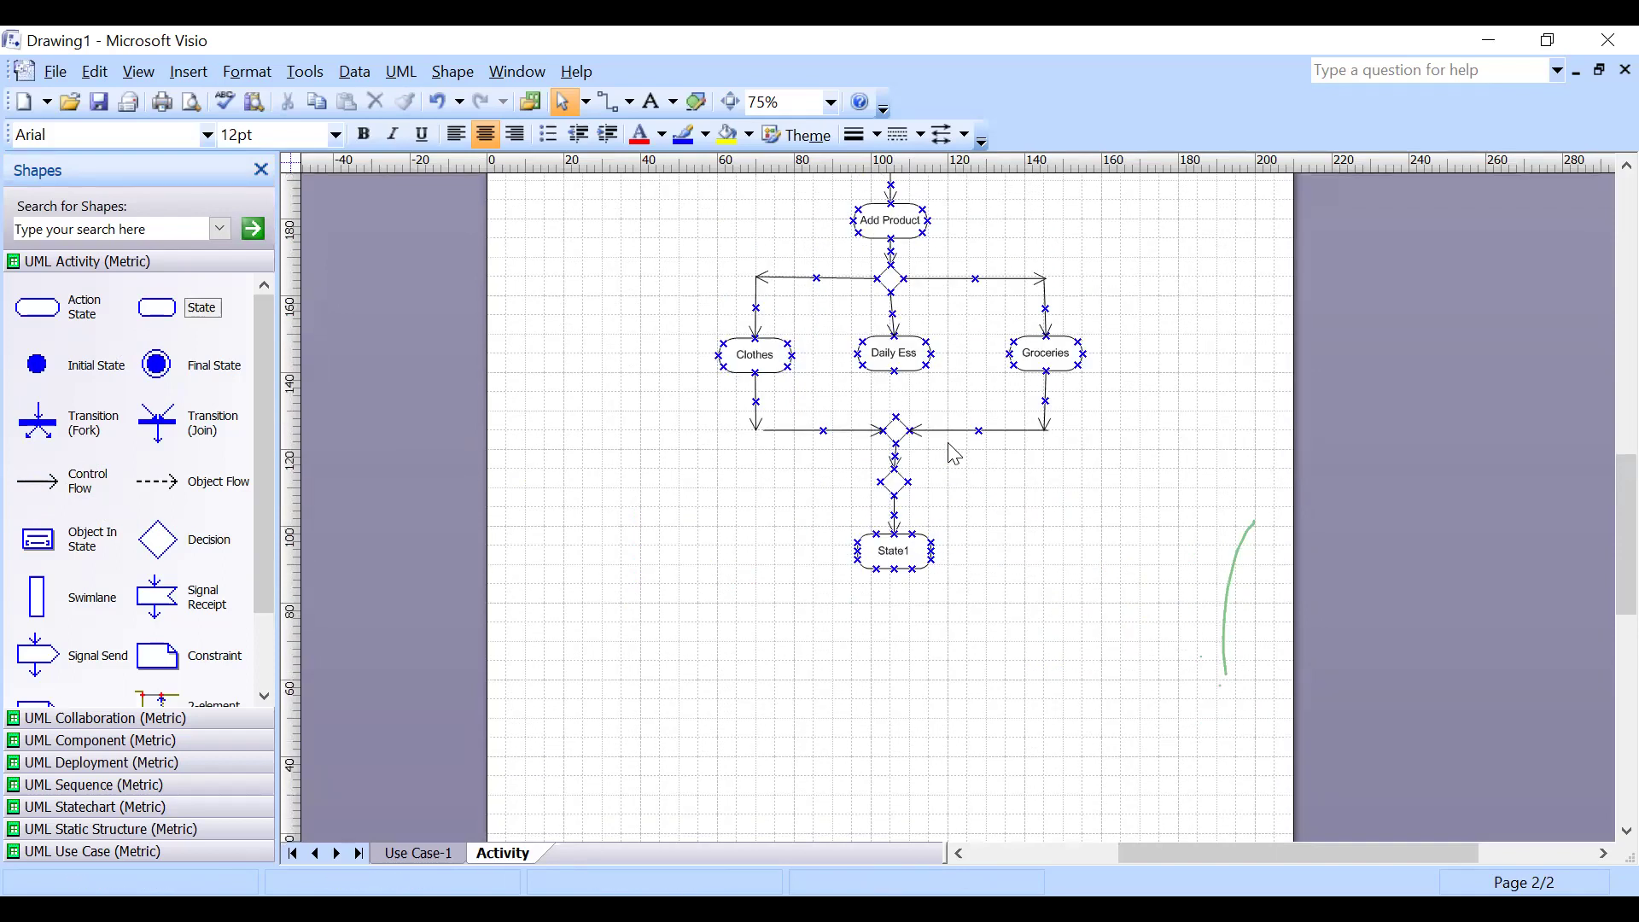
pyautogui.scroll(1, 954, 455)
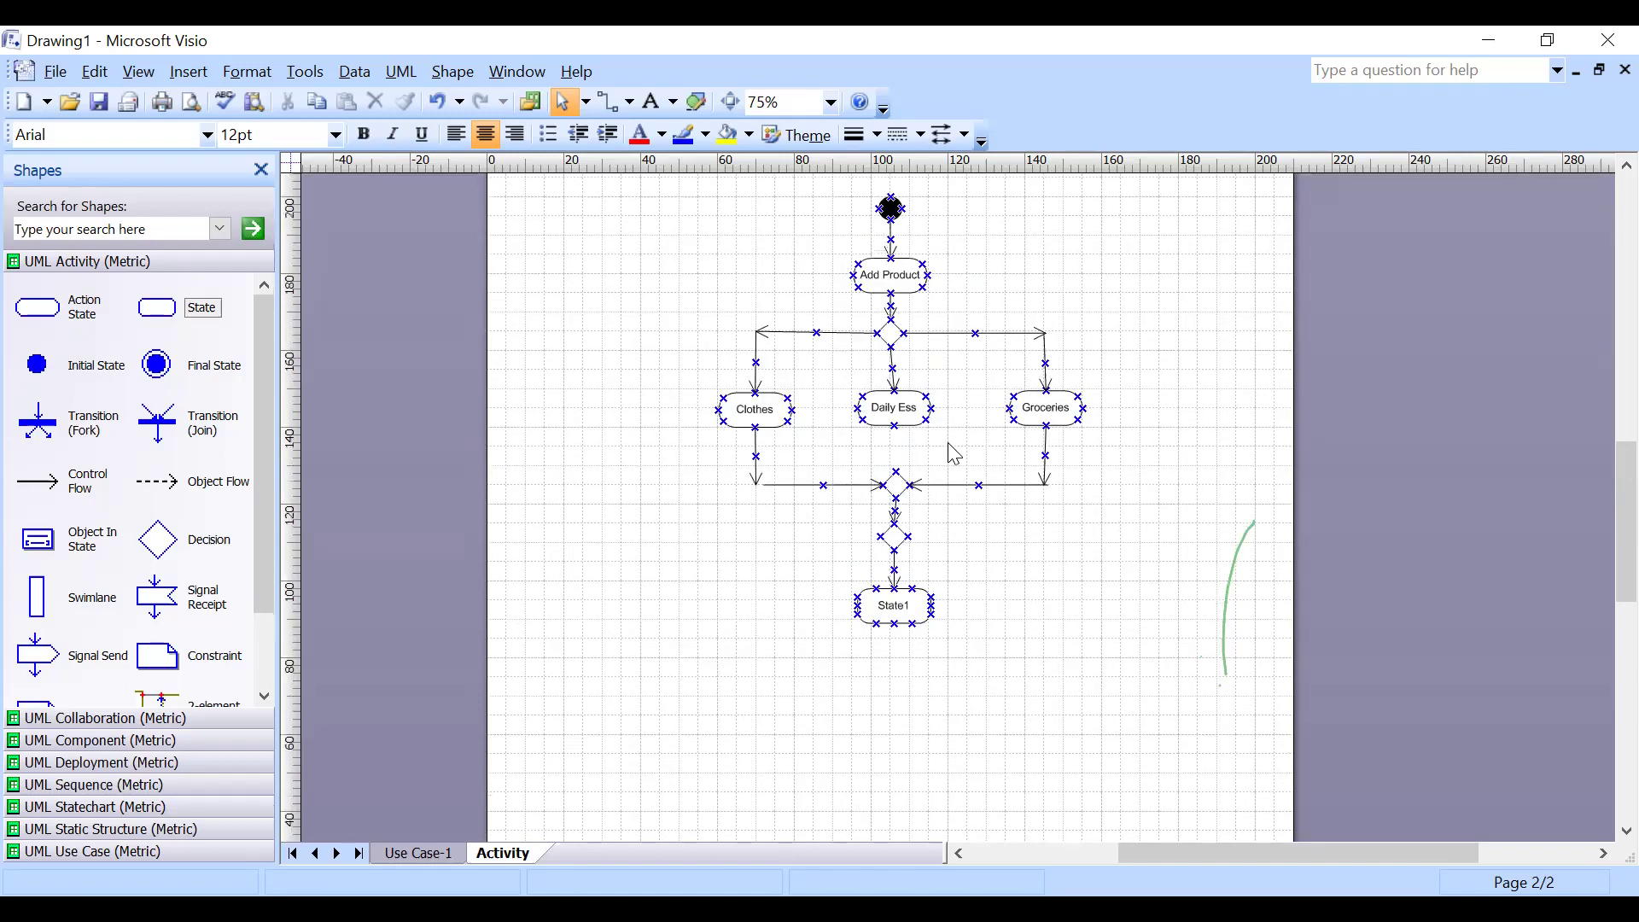
pyautogui.scroll(1, 954, 455)
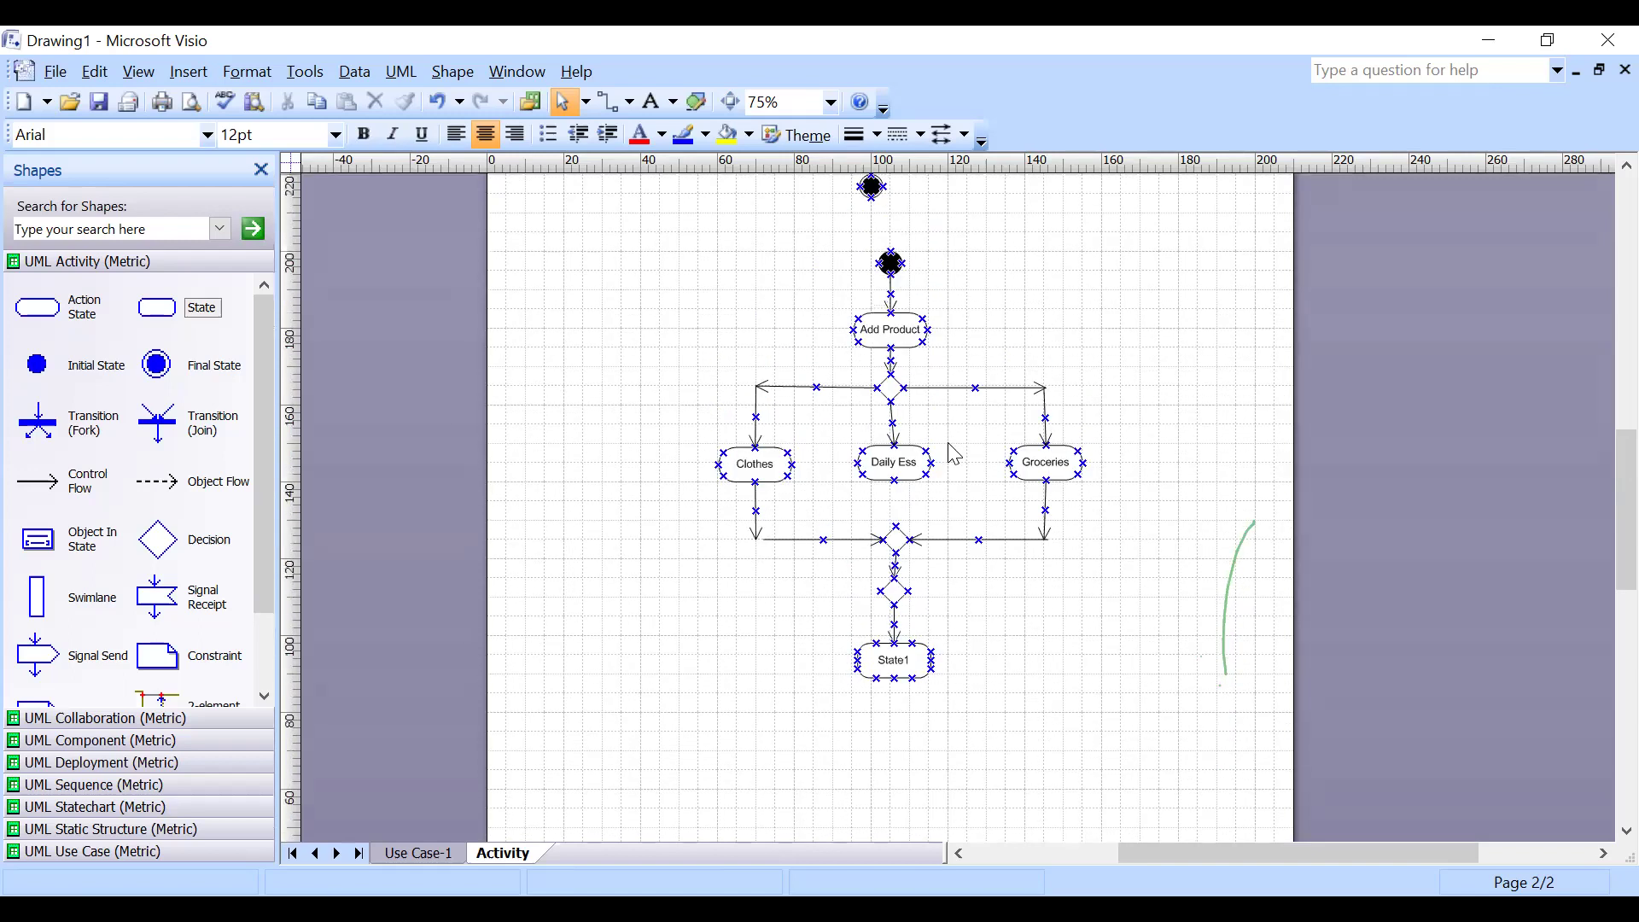
pyautogui.scroll(1, 954, 454)
pyautogui.scroll(-2, 954, 455)
pyautogui.scroll(1, 955, 454)
pyautogui.scroll(-1, 954, 454)
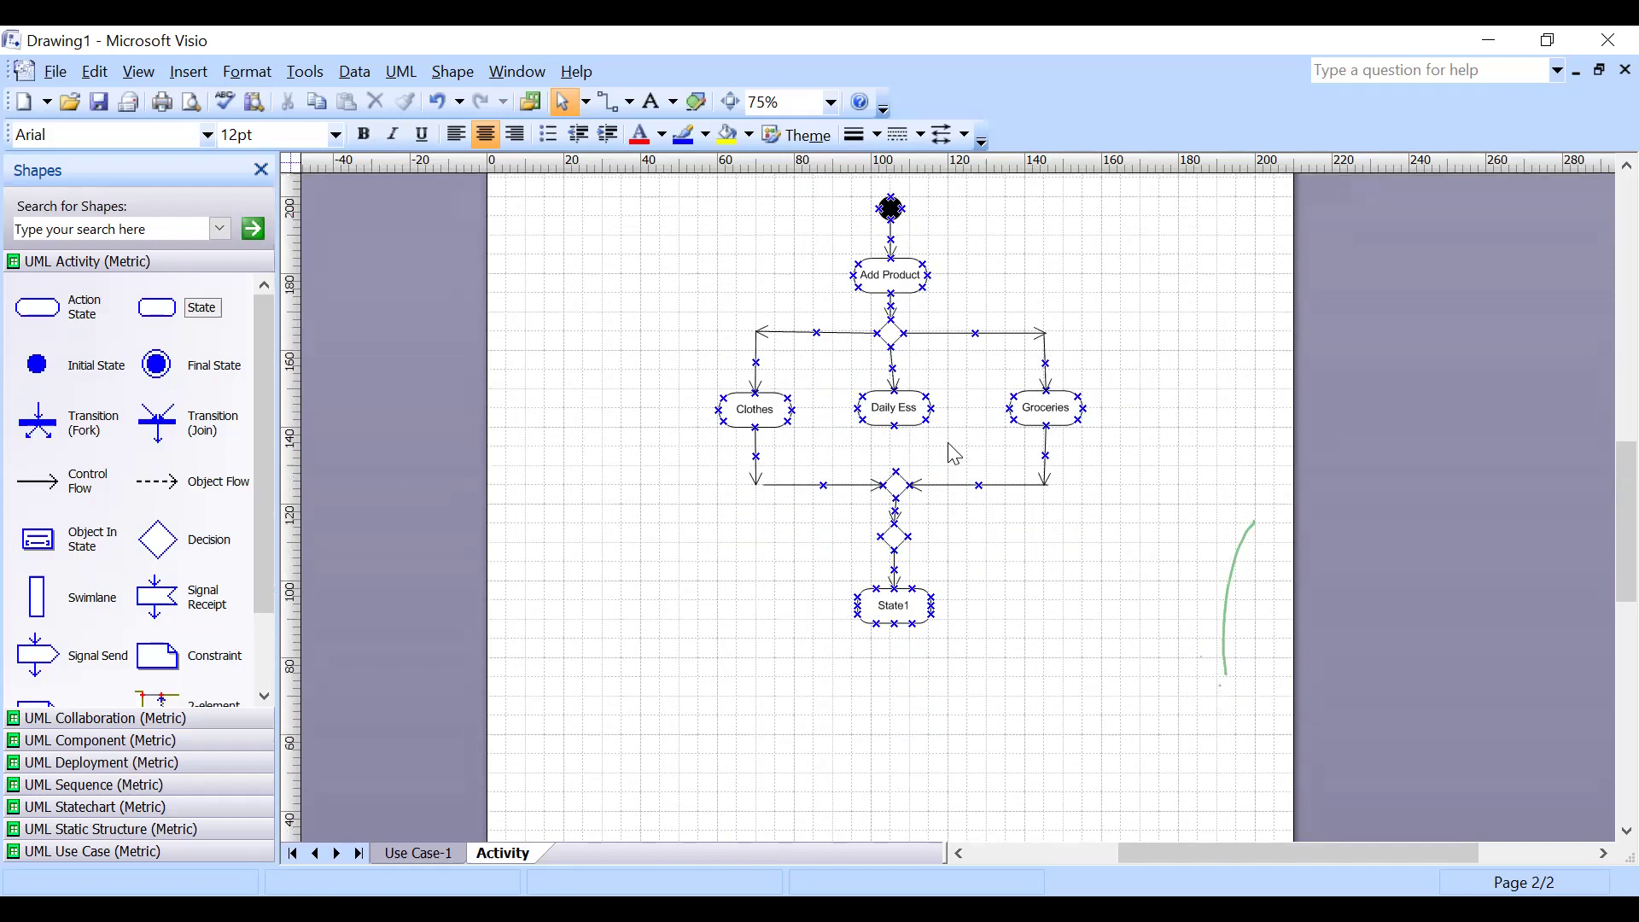
pyautogui.click(894, 537)
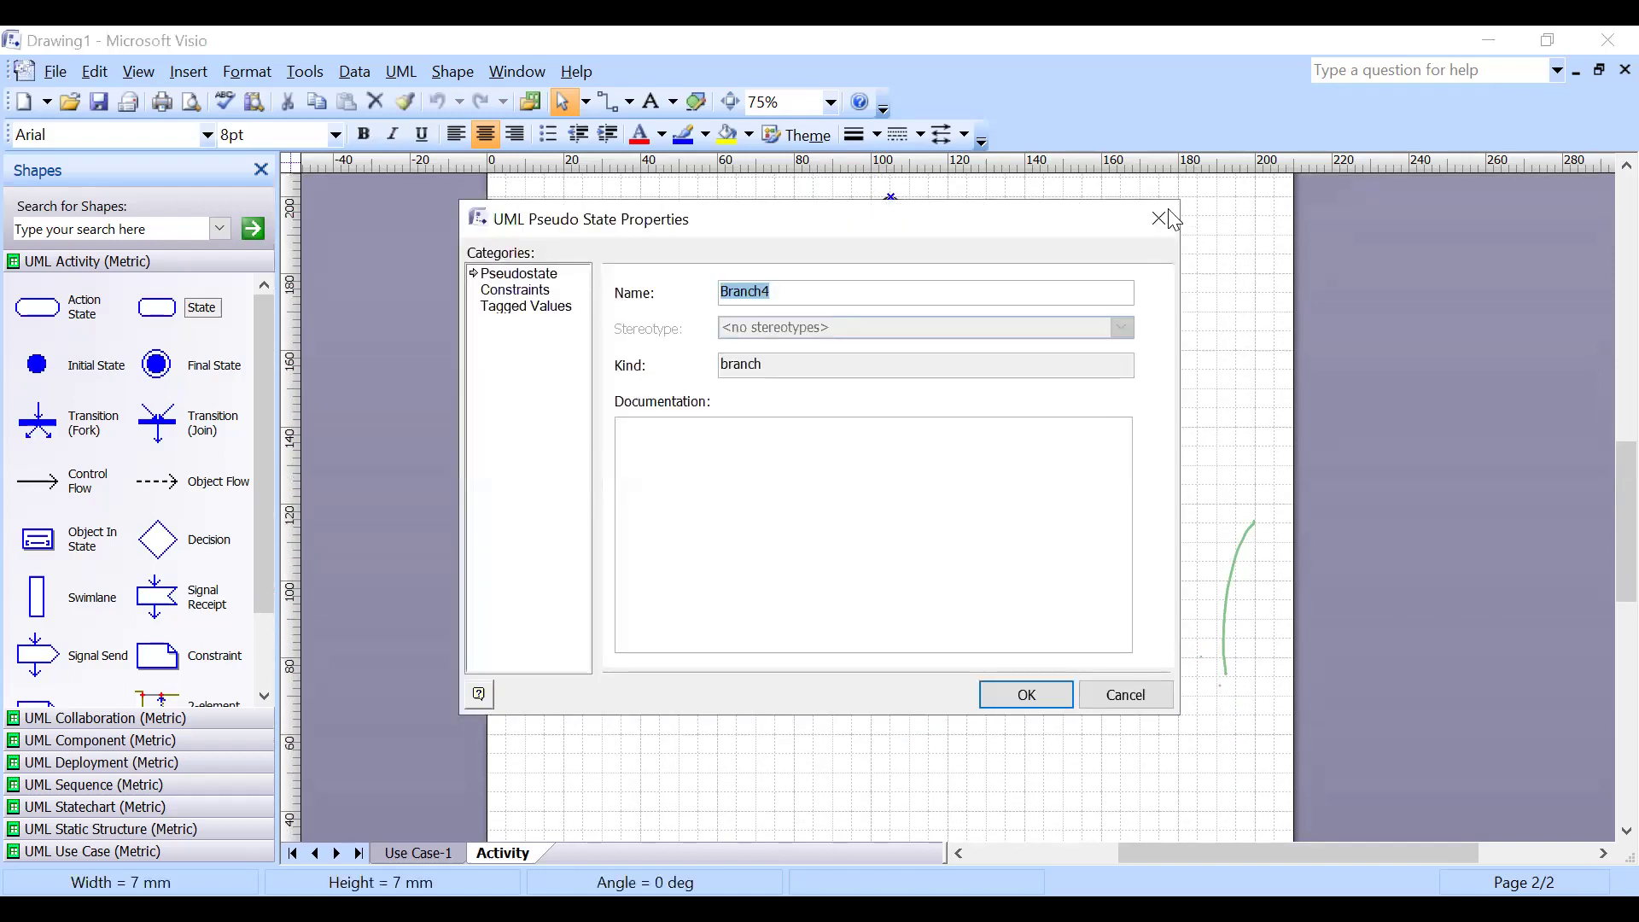
pyautogui.click(1168, 211)
pyautogui.click(992, 568)
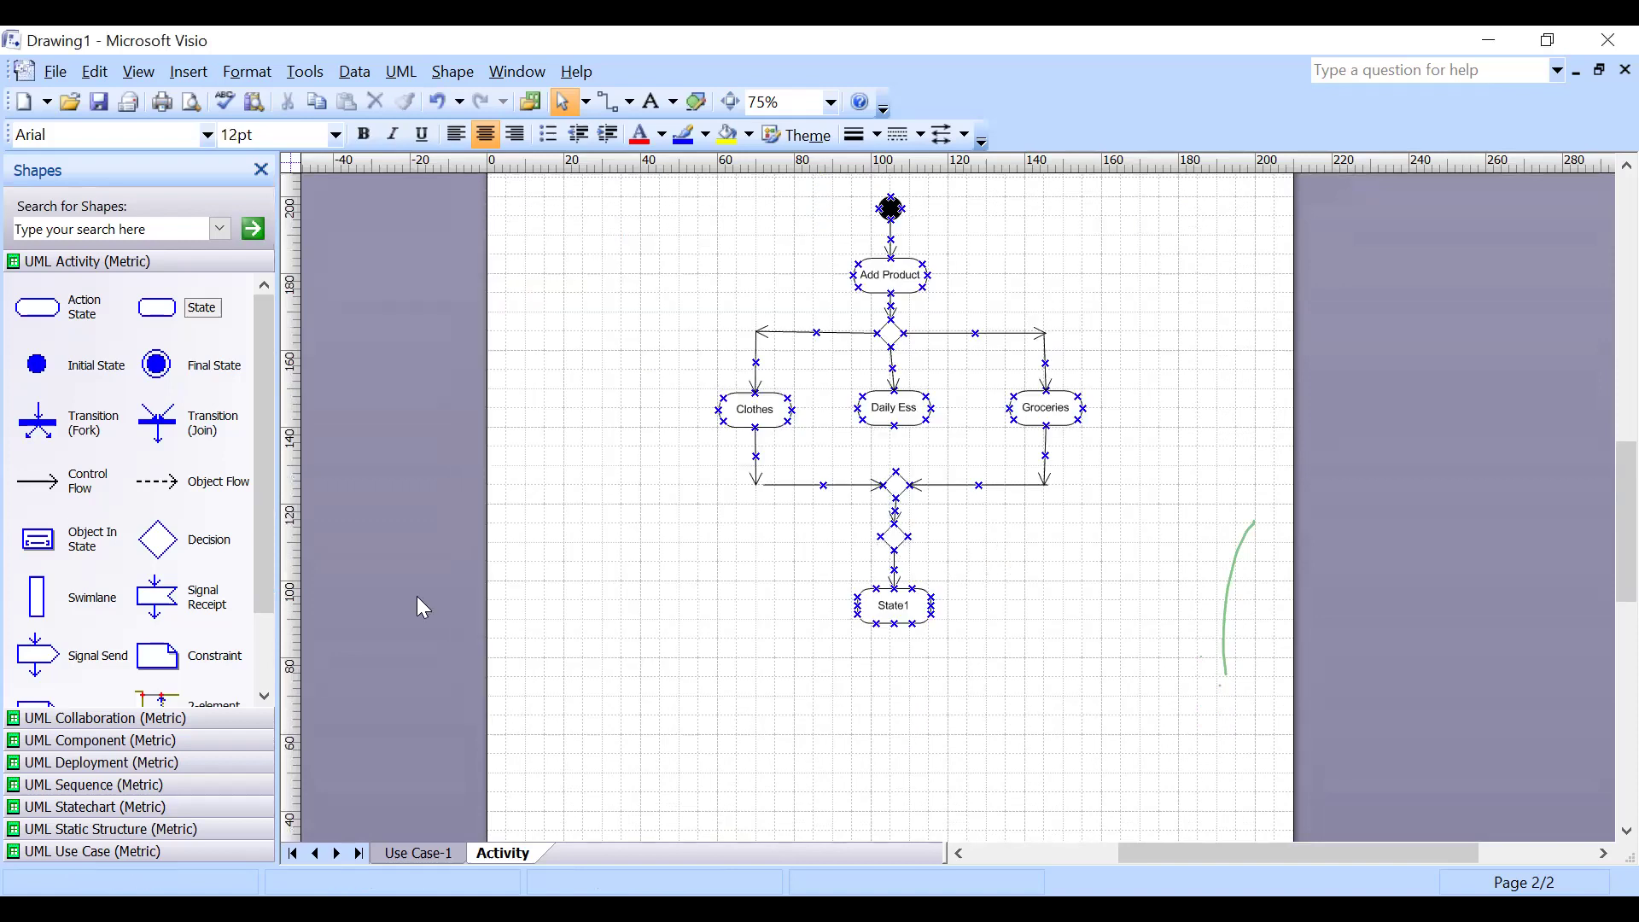
# Draw control flows from the lowest decision's right corner out past Groceries, up, and back into the right side of Add Product.
pyautogui.moveTo(73, 481); pyautogui.dragTo(956, 538)
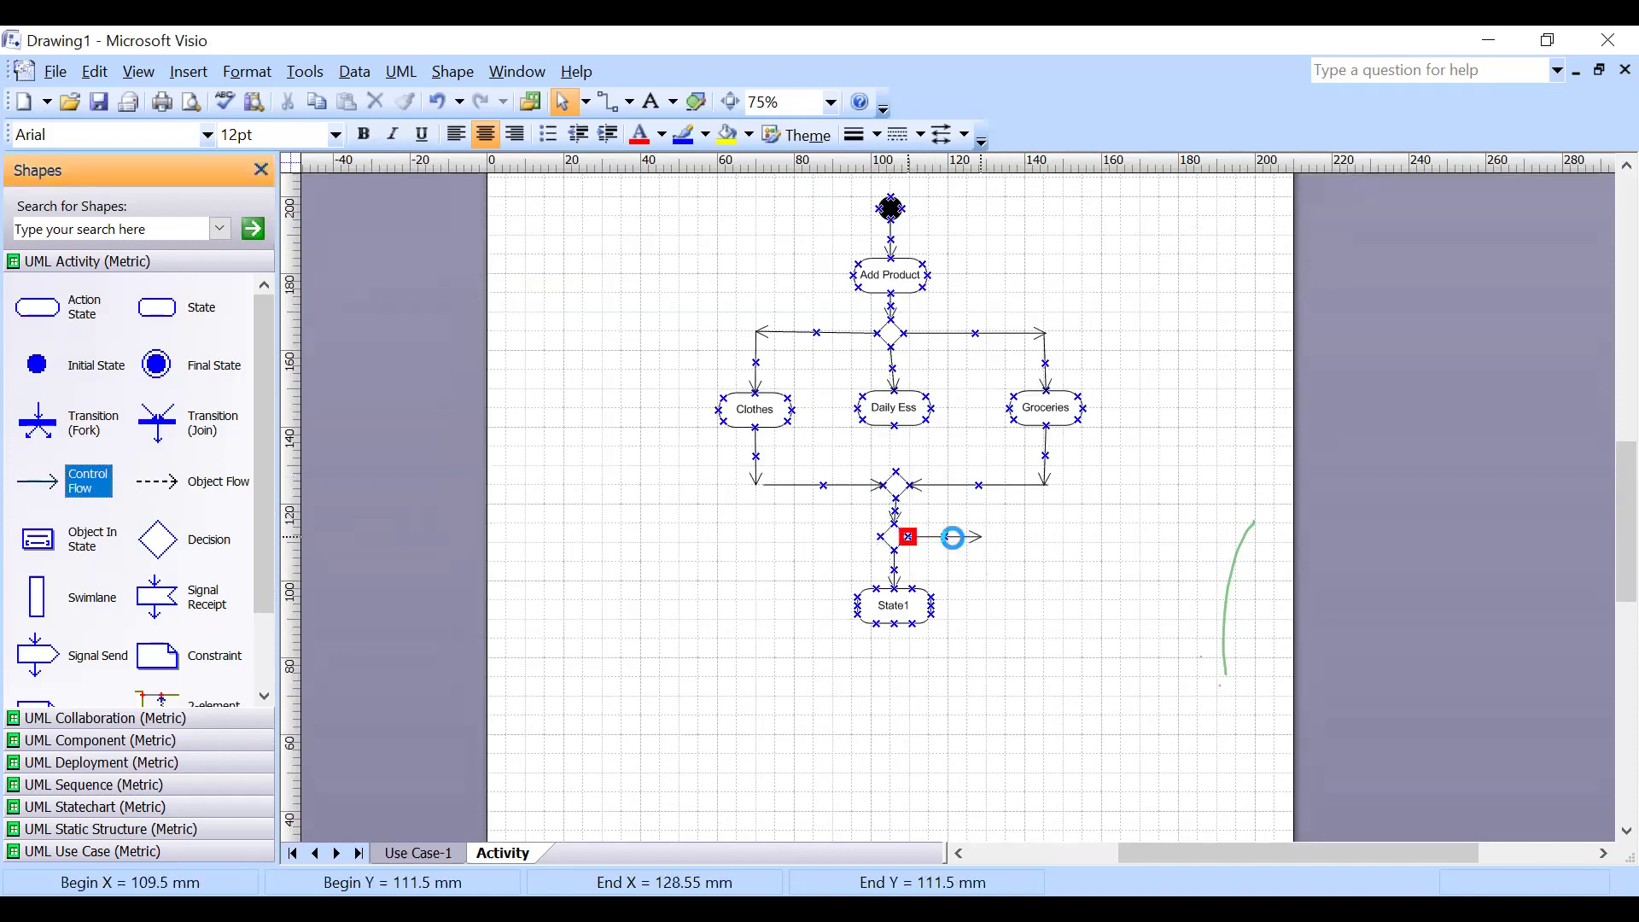
pyautogui.moveTo(1149, 542); pyautogui.dragTo(1148, 535)
pyautogui.moveTo(77, 480); pyautogui.dragTo(1140, 273)
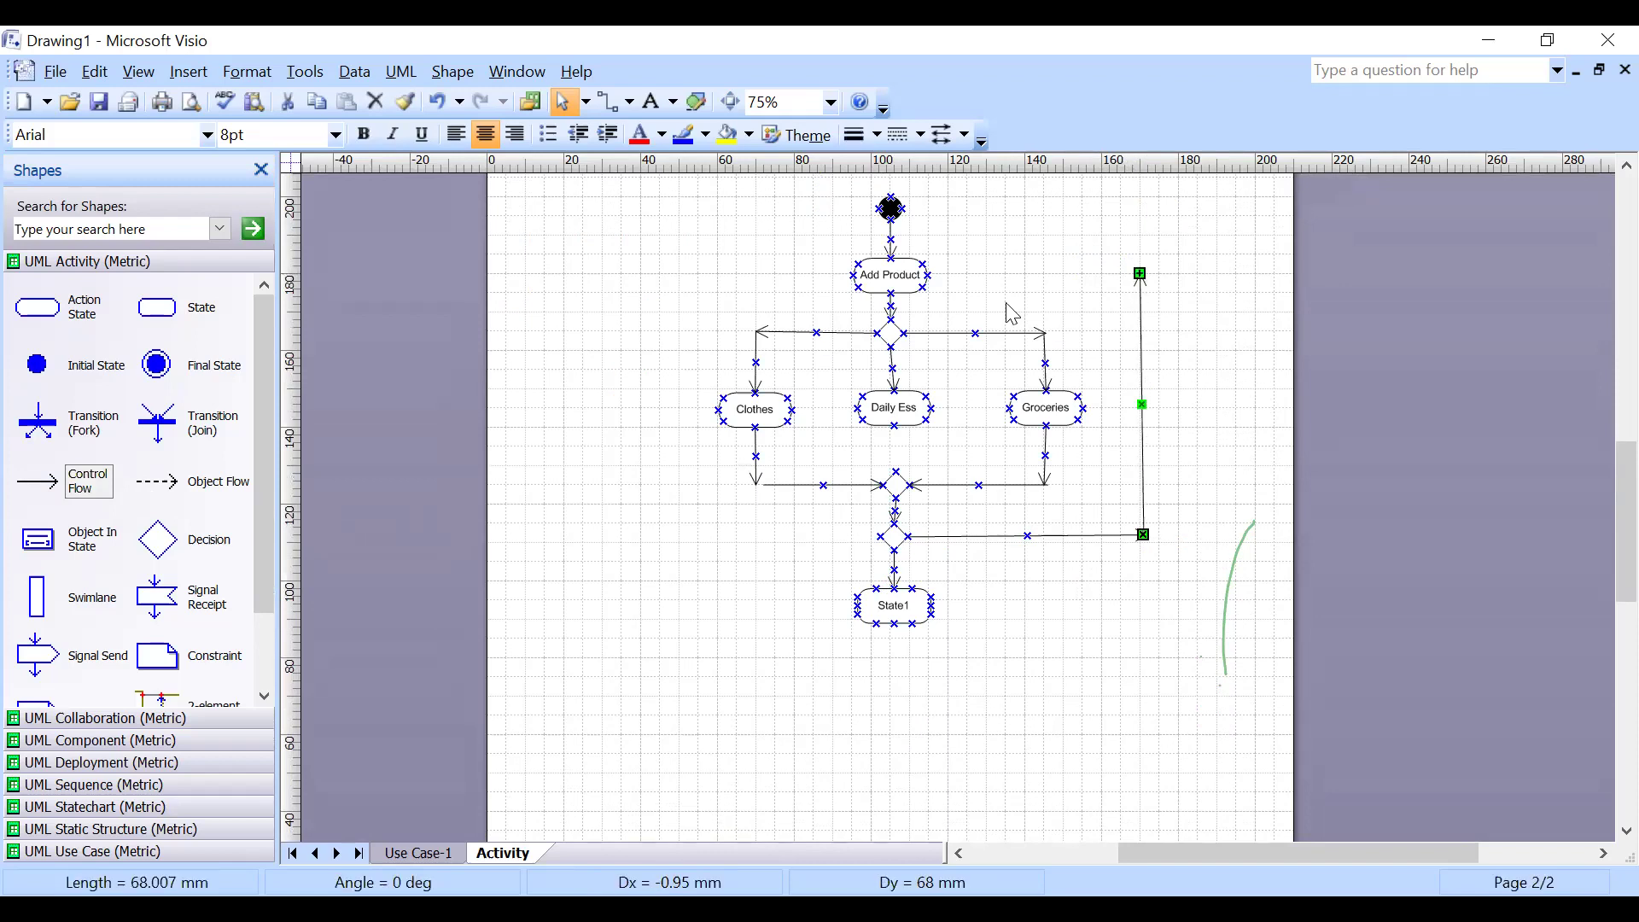
pyautogui.moveTo(80, 478); pyautogui.dragTo(1199, 254)
pyautogui.moveTo(947, 280); pyautogui.dragTo(929, 274)
pyautogui.click(1233, 363)
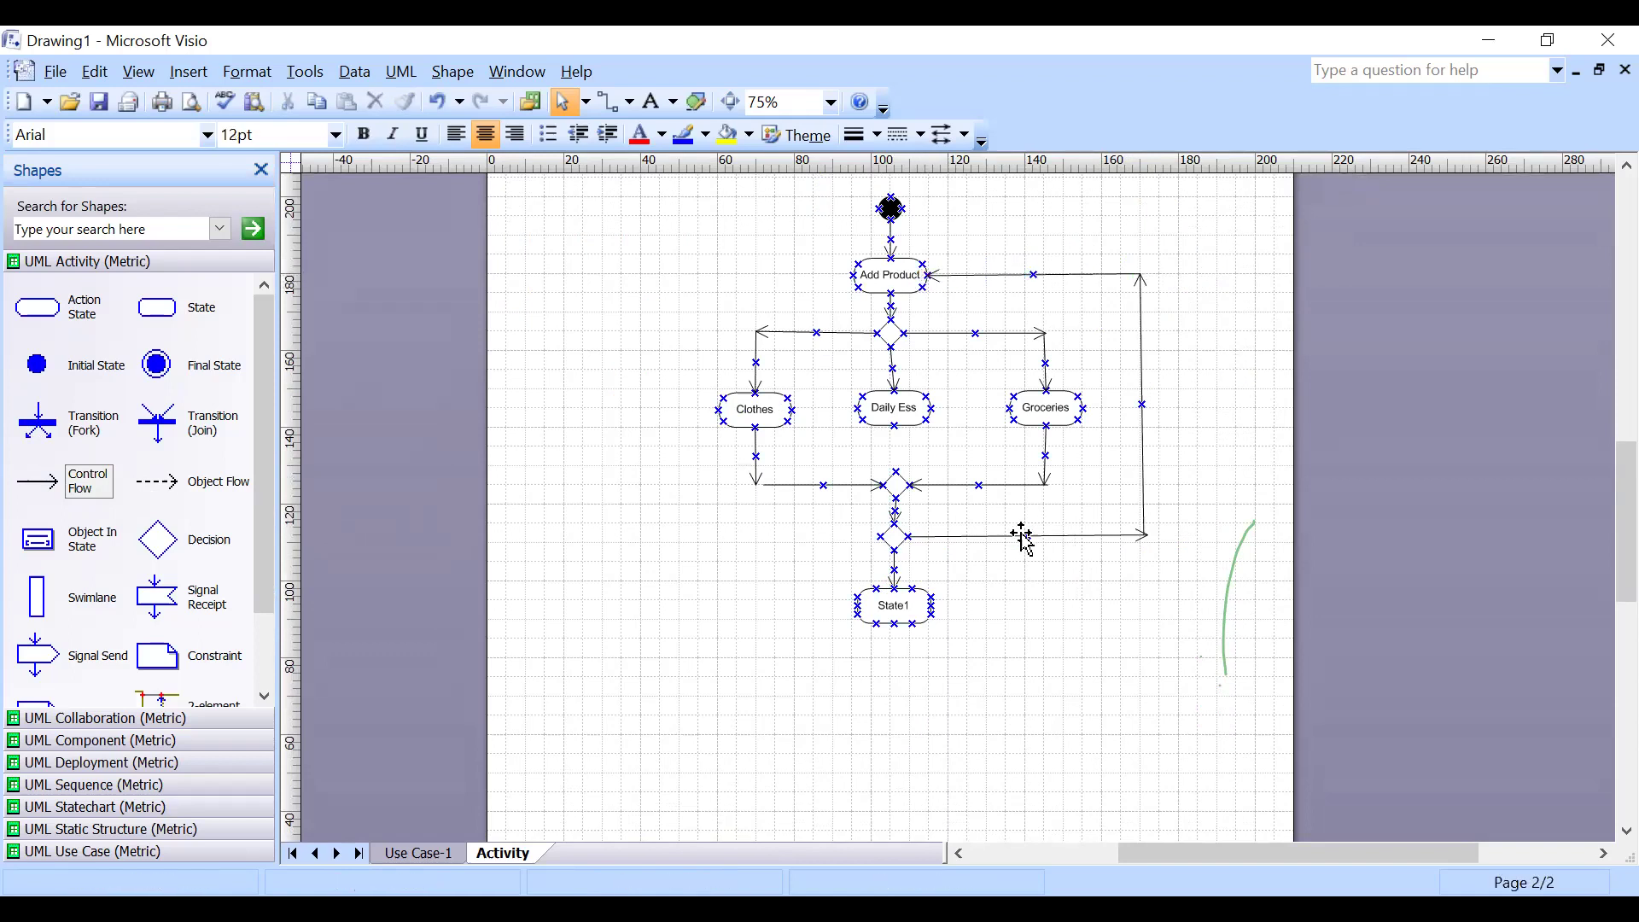
# Clear the name of the horizontal control flow leaving the lowest decision and enable its guard.
pyautogui.doubleClick(984, 538)
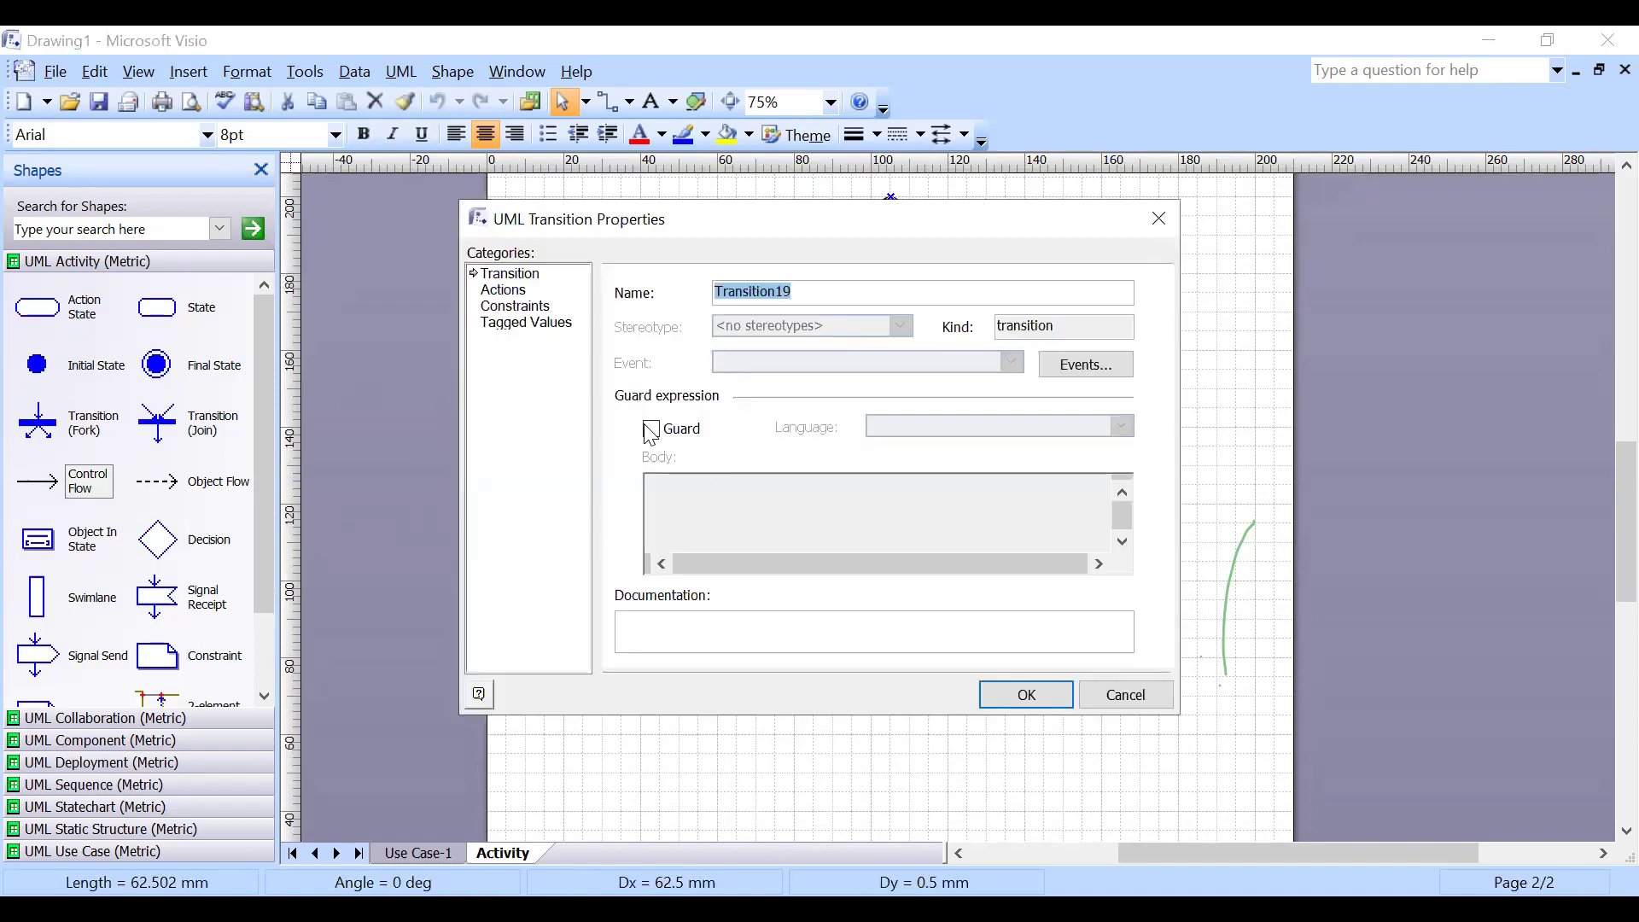
pyautogui.click(651, 430)
pyautogui.doubleClick(733, 292)
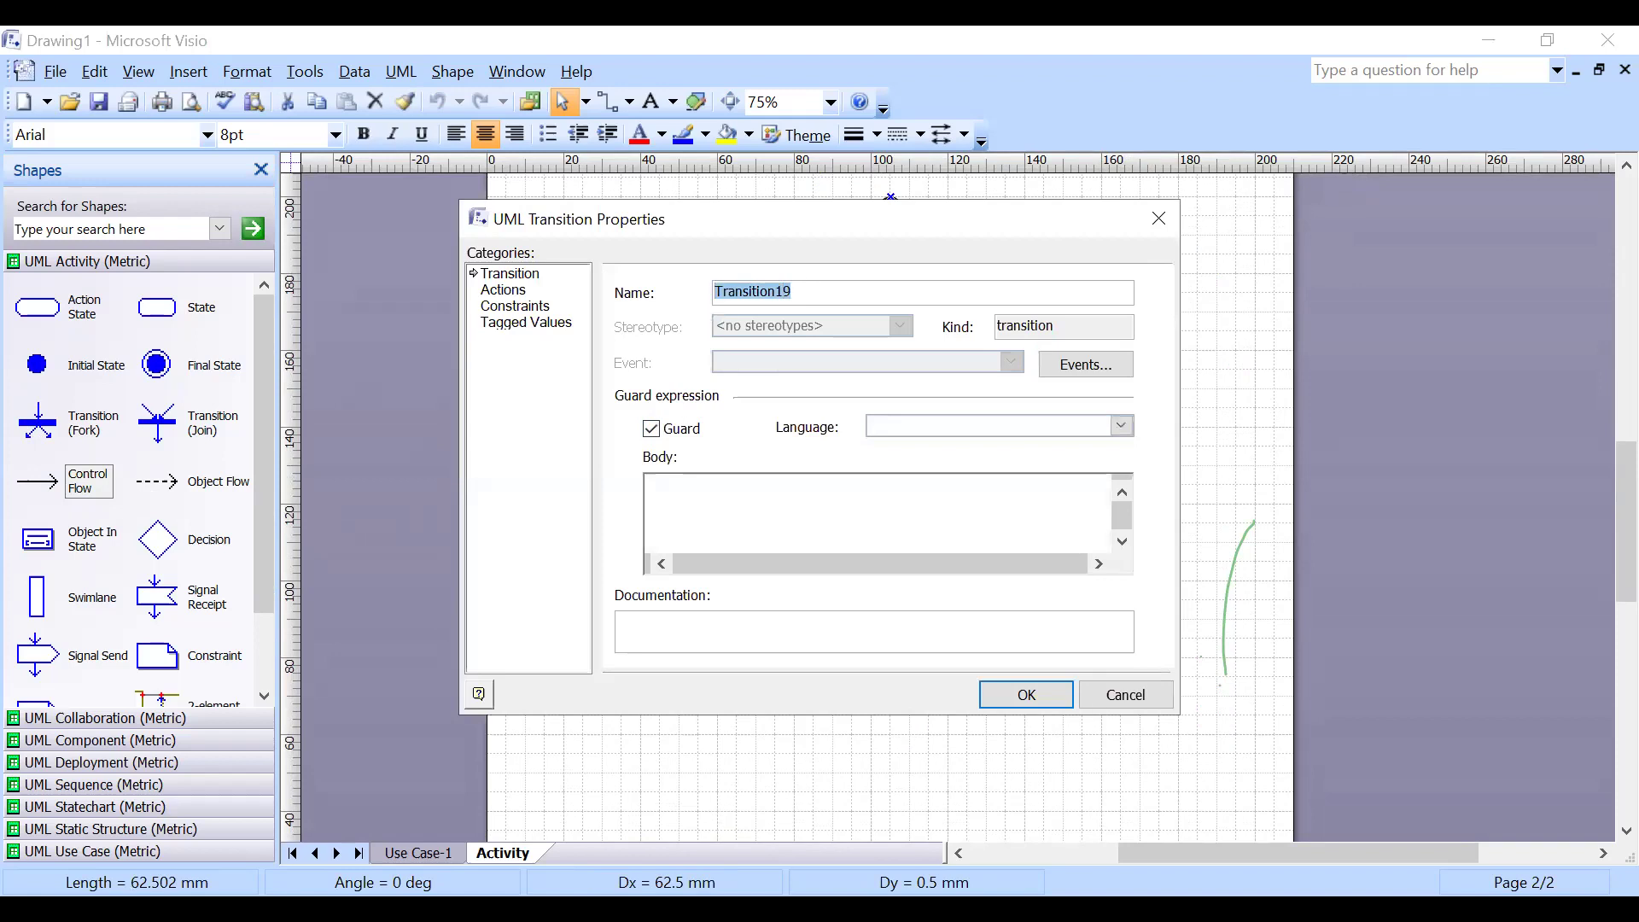
pyautogui.press('BackSpace')
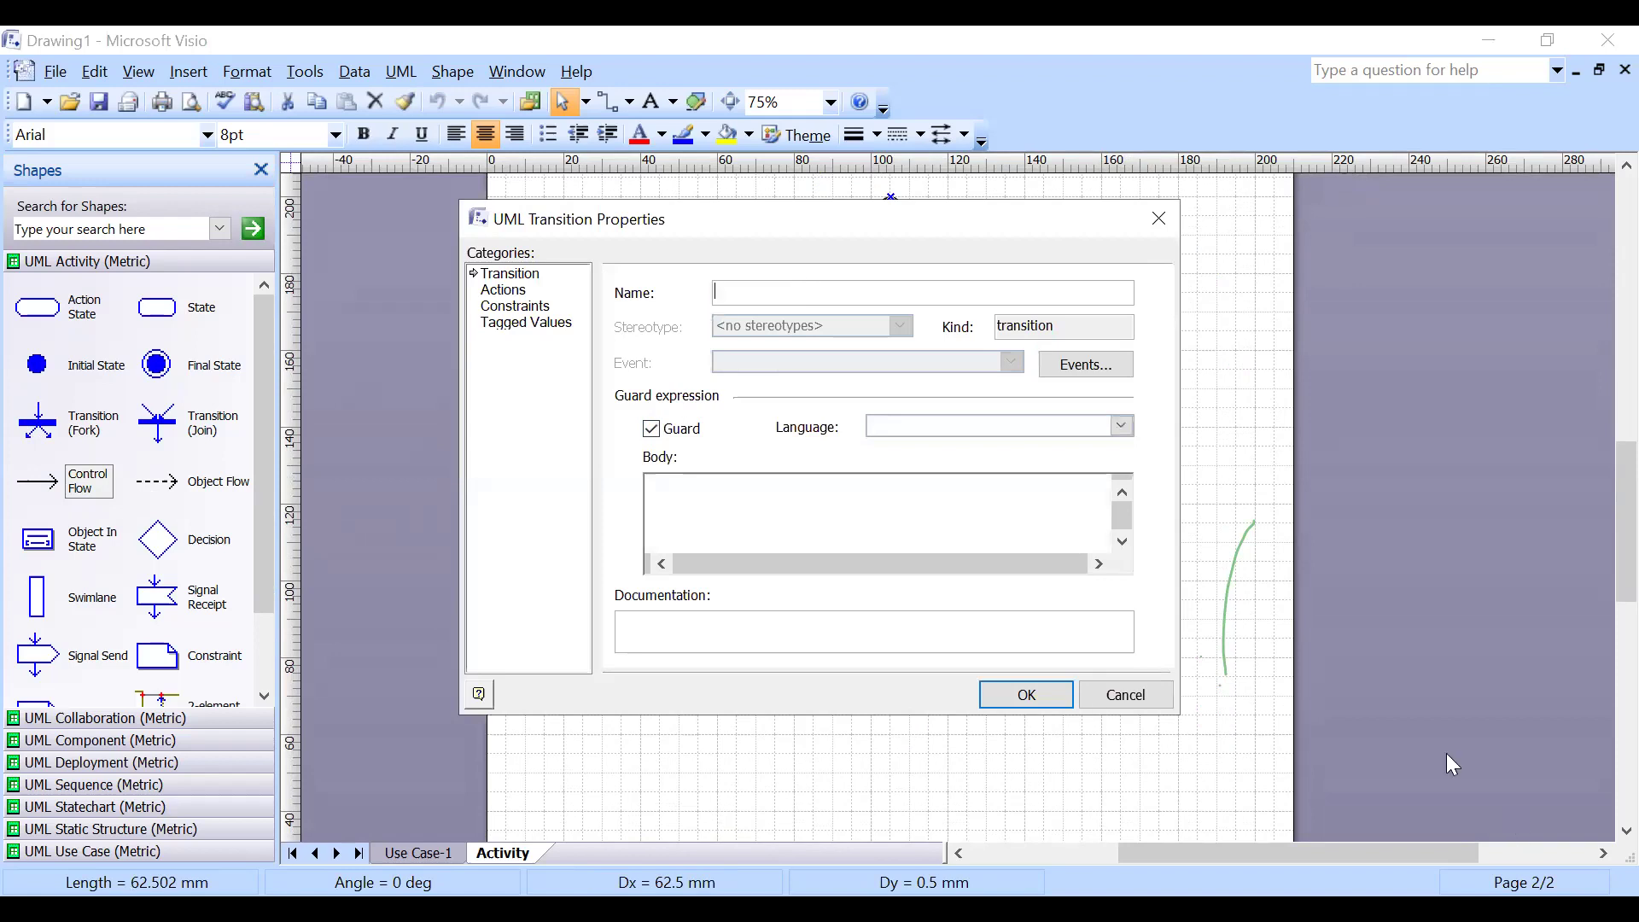
pyautogui.click(1027, 696)
# Draw a control flow from Daily Ess down to the merging decision.
pyautogui.moveTo(85, 483); pyautogui.dragTo(897, 472)
pyautogui.click(1049, 685)
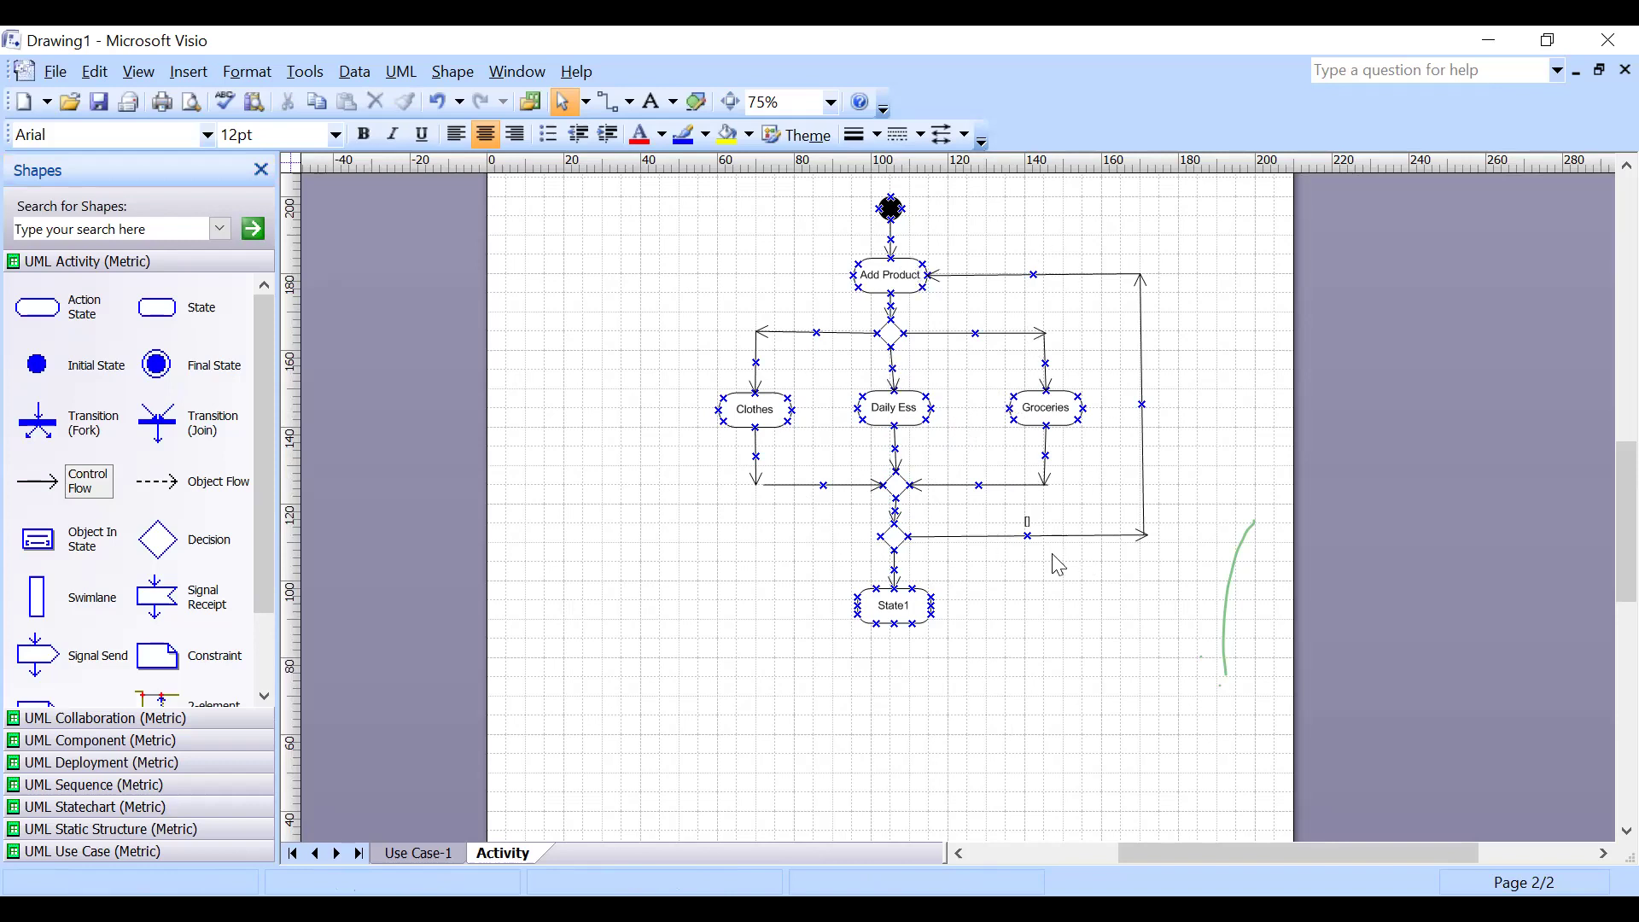
# Set the guard expression of the horizontal control flow leaving the lowest decision to NO.
pyautogui.doubleClick(971, 537)
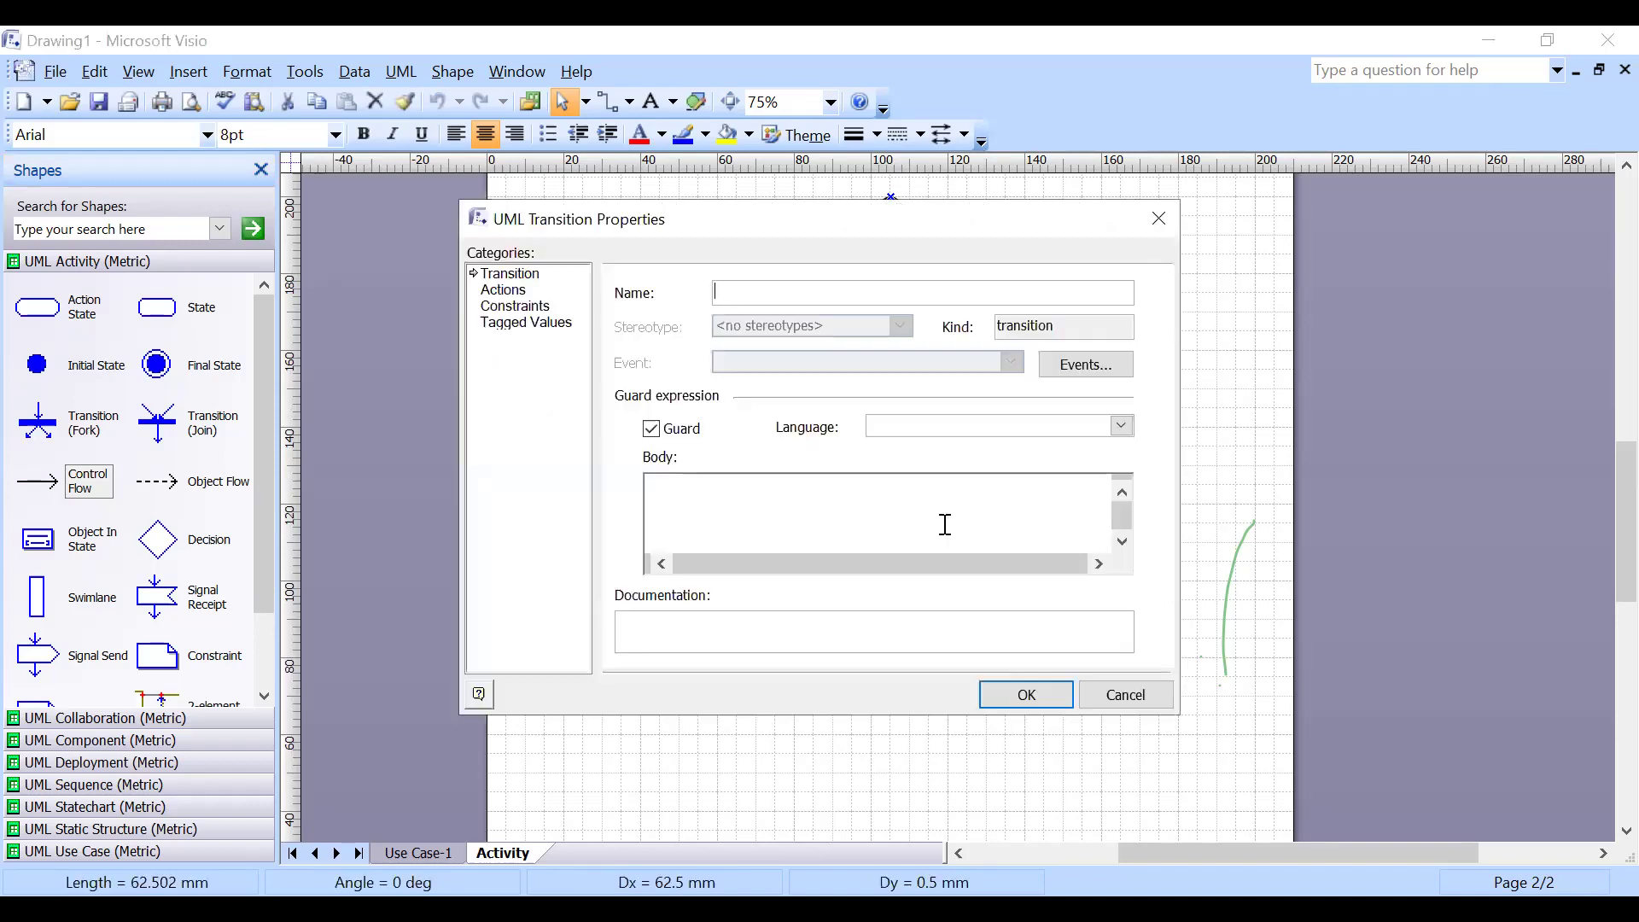
pyautogui.click(787, 487)
pyautogui.write('NO')
pyautogui.click(1027, 695)
# Clear the name of the control flow from the lowest decision to the state below and give it the guard NO.
pyautogui.click(894, 568)
pyautogui.doubleClick(894, 569)
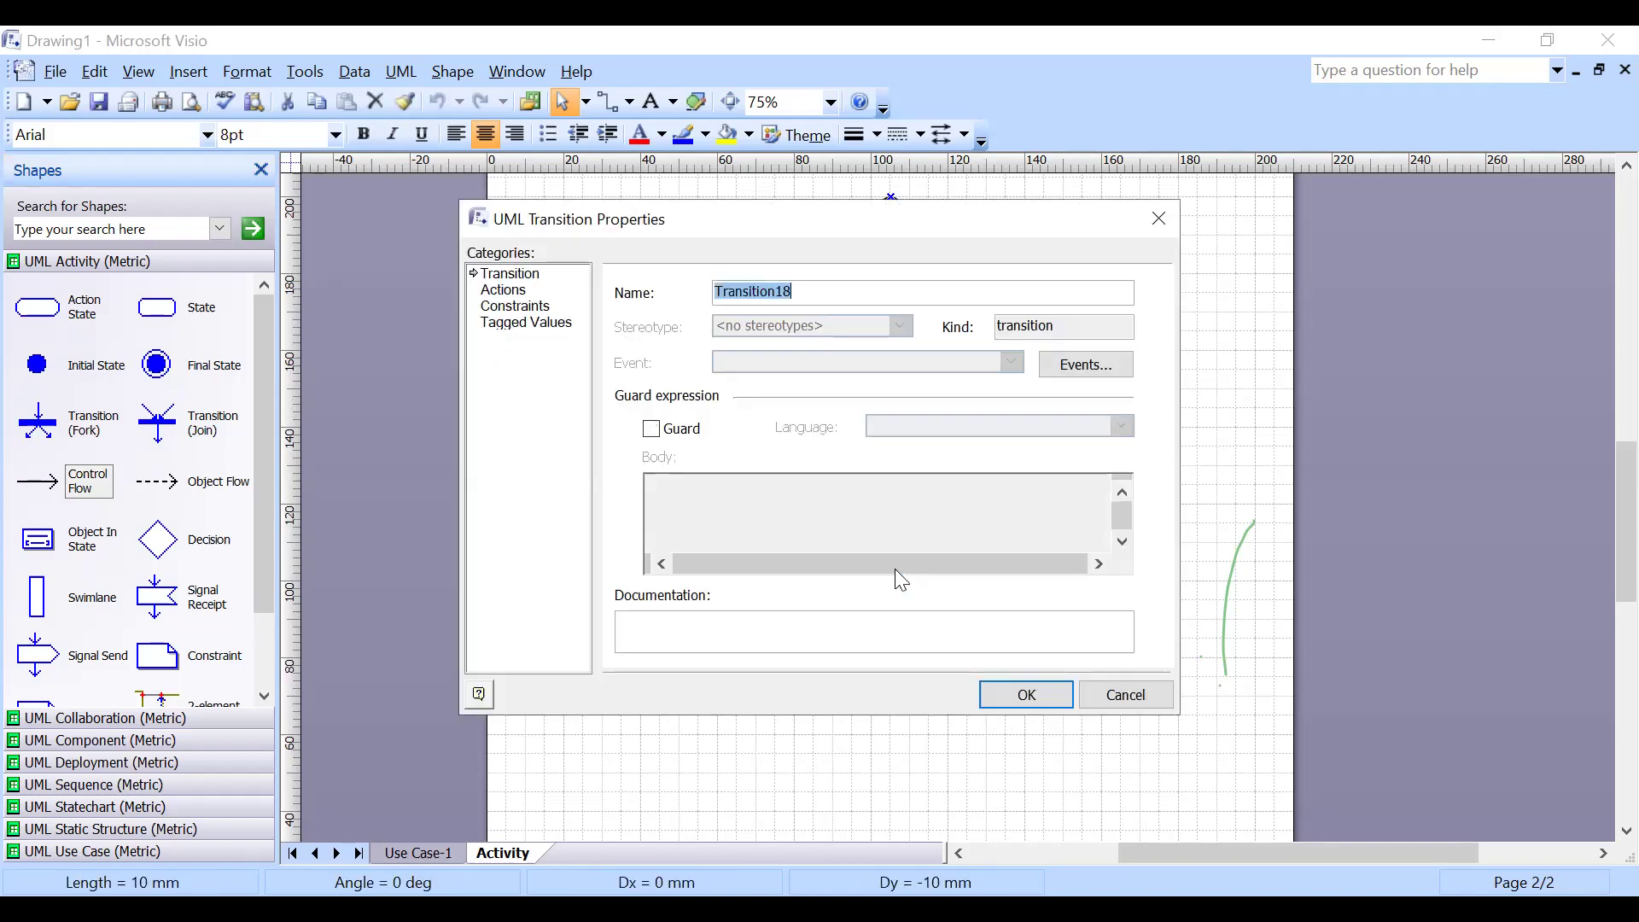
pyautogui.press('BackSpace')
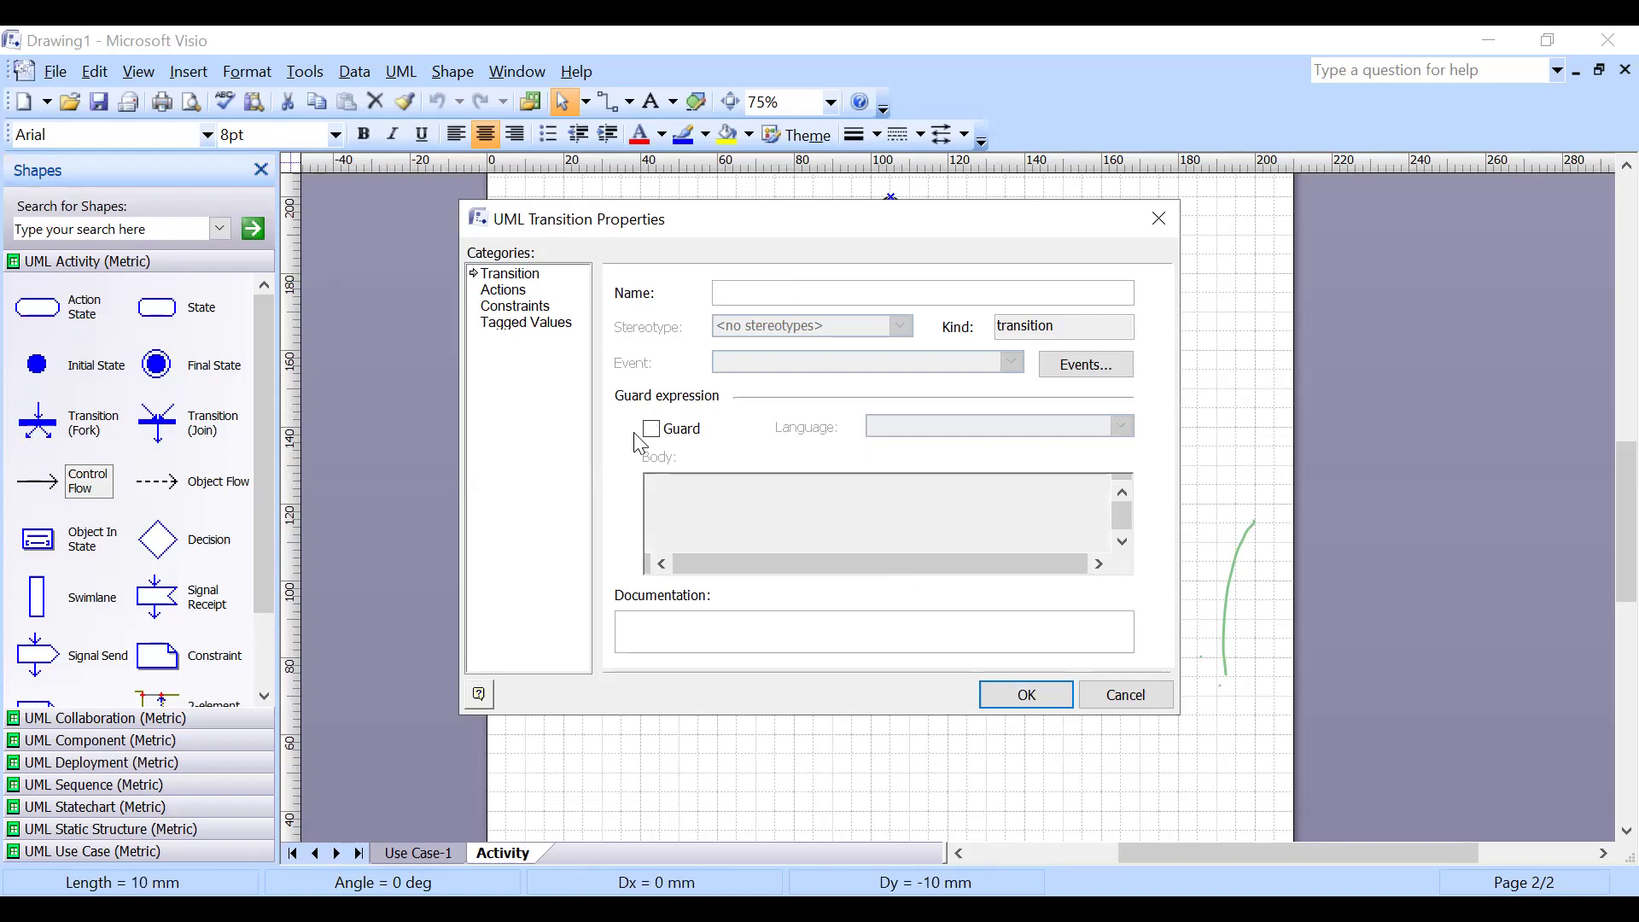
pyautogui.click(660, 433)
pyautogui.click(1060, 703)
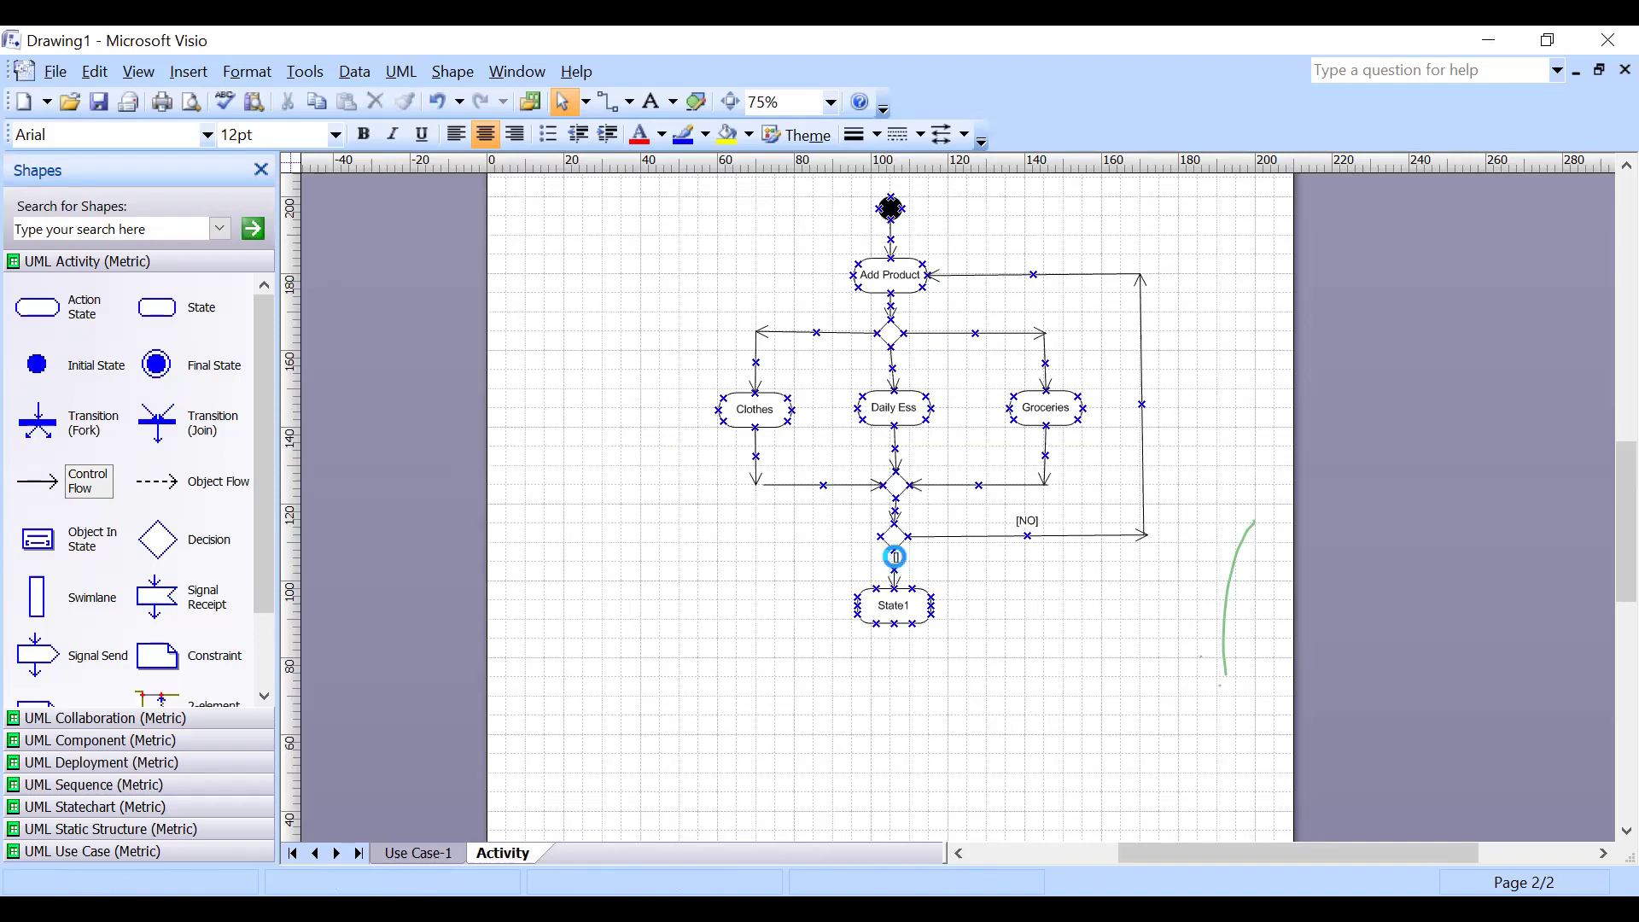
pyautogui.doubleClick(894, 564)
pyautogui.click(706, 501)
pyautogui.write('NO')
pyautogui.click(1045, 700)
# Rename the state below the lowest decision as Successfully Addded.
pyautogui.doubleClick(894, 605)
pyautogui.write('Successfully A')
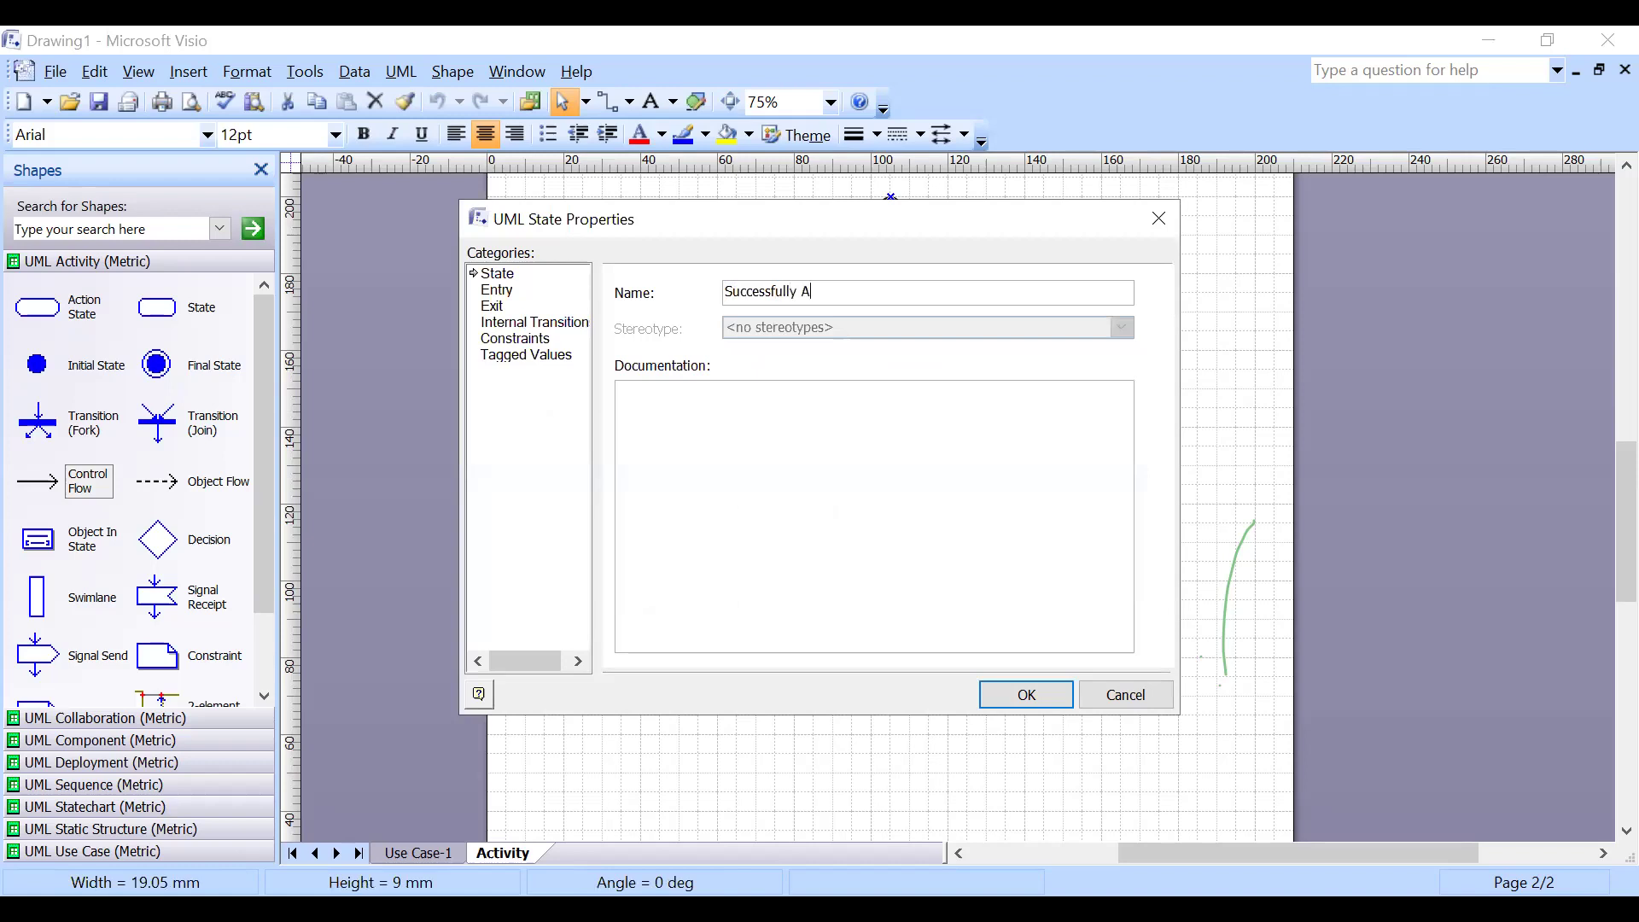
pyautogui.press('Return')
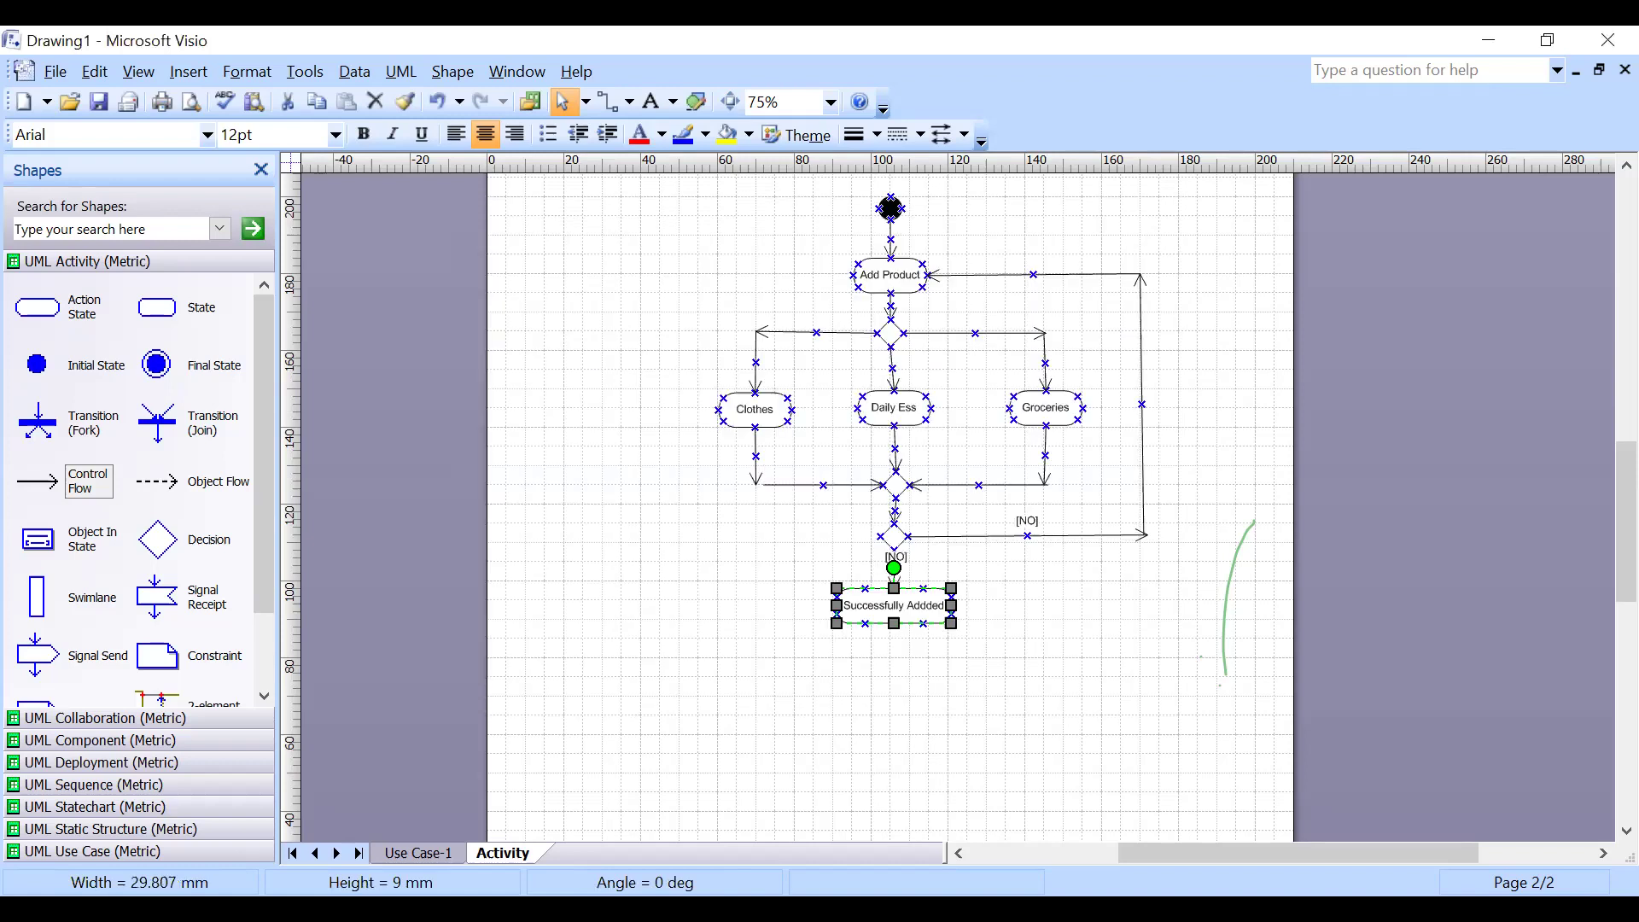
pyautogui.click(1045, 759)
# Draw a control flow down from Successfully Addded and align a final state with its end.
pyautogui.moveTo(51, 482); pyautogui.dragTo(894, 657)
pyautogui.moveTo(156, 365); pyautogui.dragTo(898, 679)
pyautogui.click(966, 680)
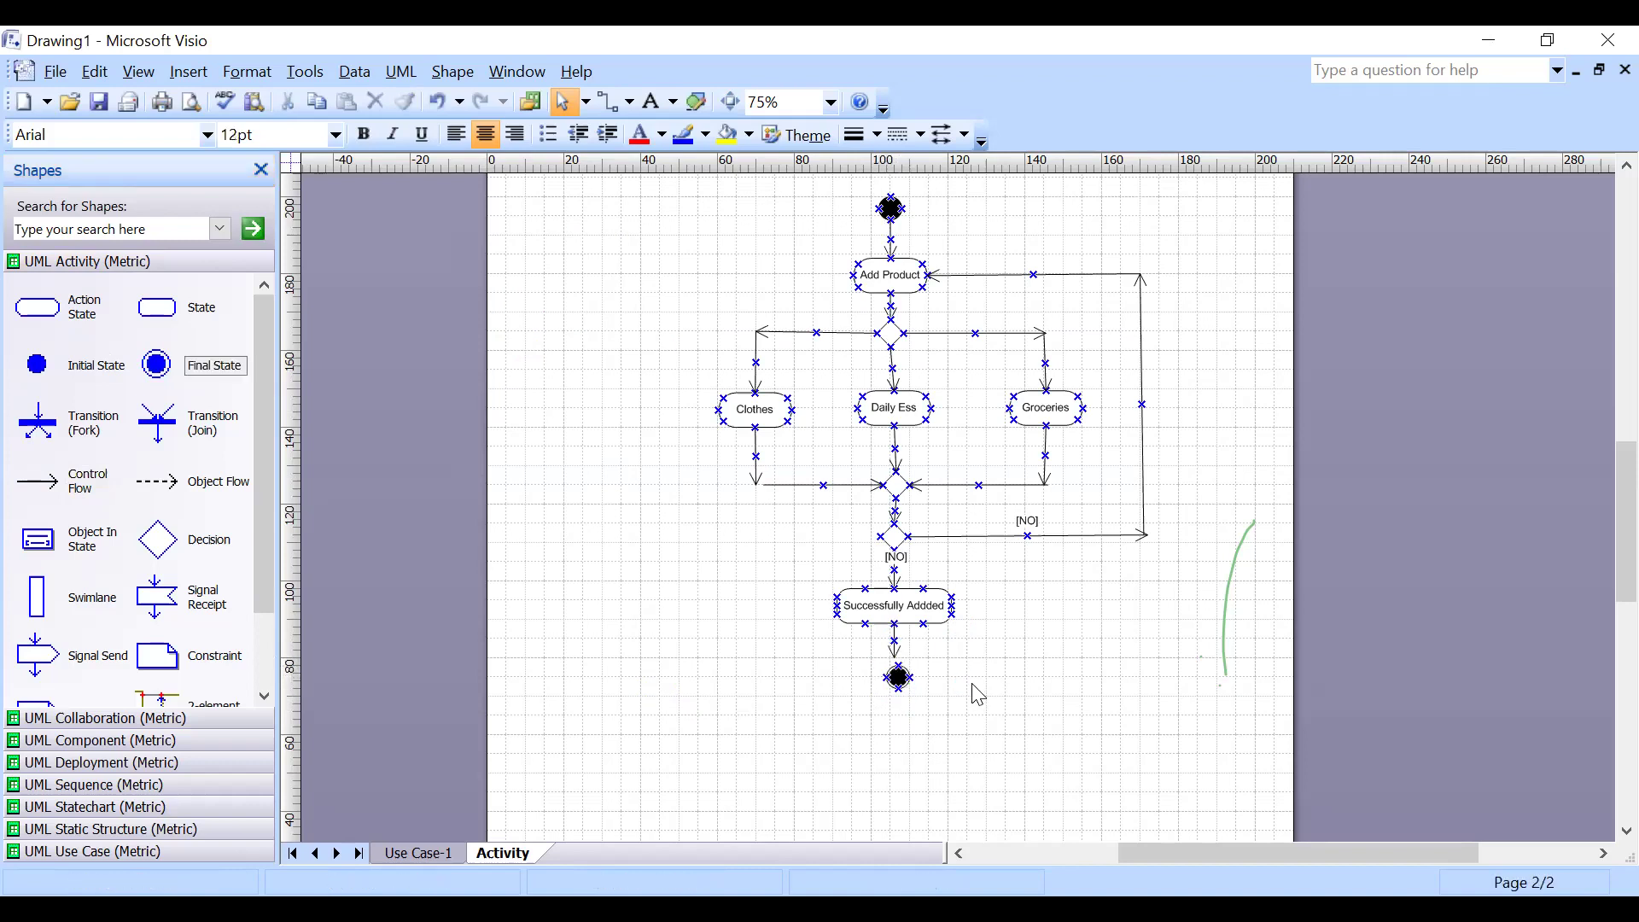
pyautogui.click(898, 677)
pyautogui.moveTo(898, 677); pyautogui.dragTo(893, 674)
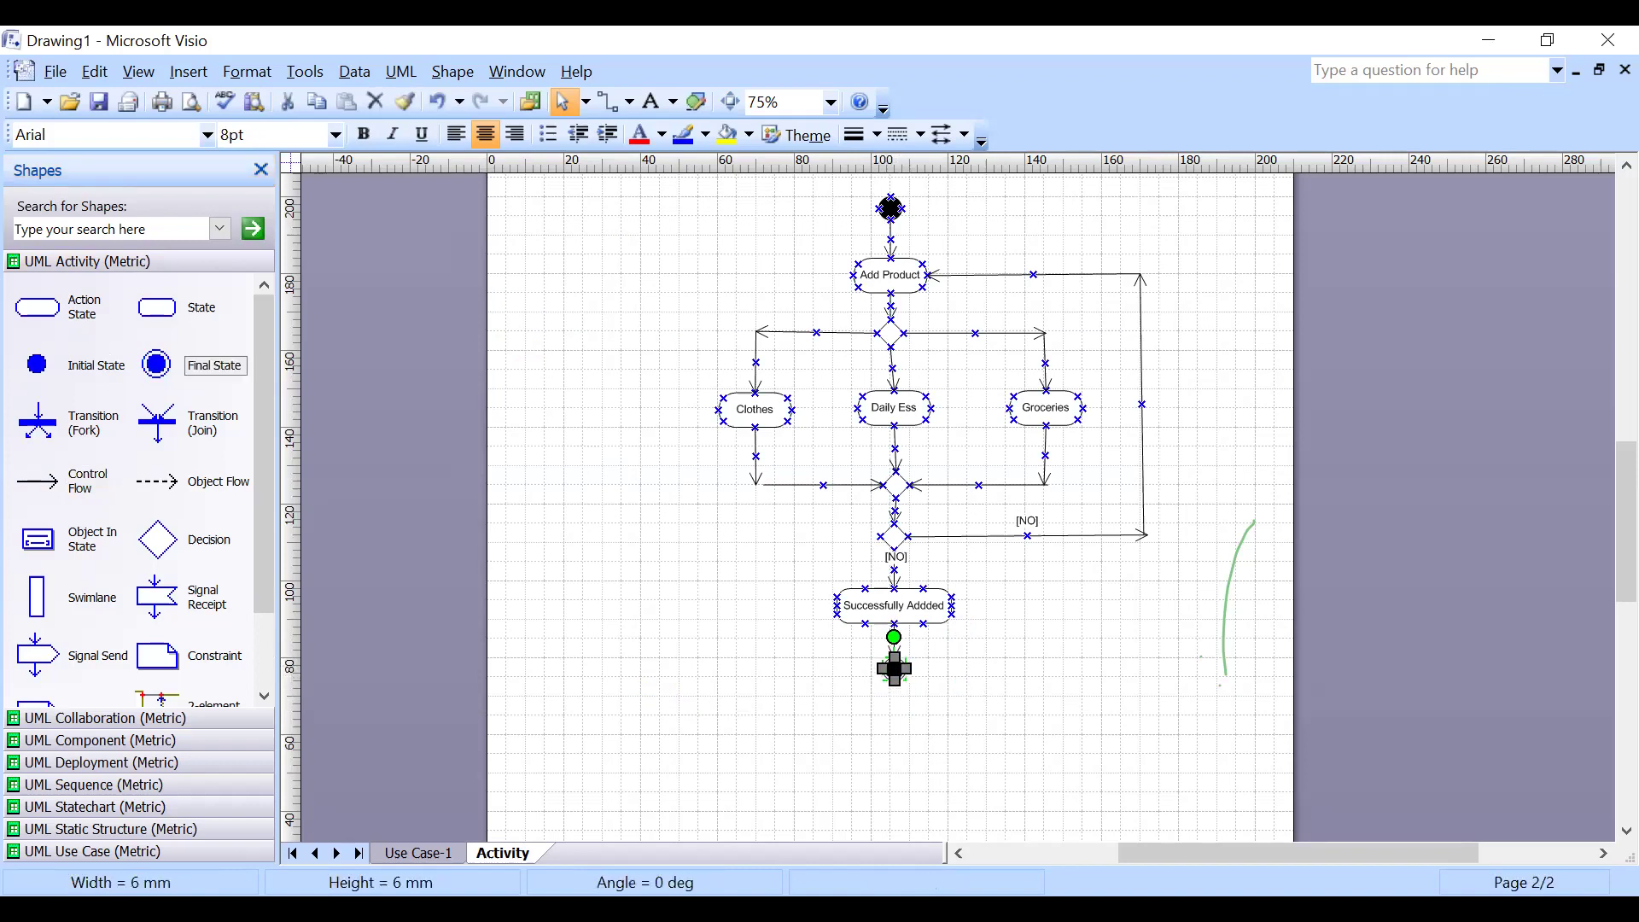
# Insert a new foreground page named Fork and Join.
pyautogui.scroll(-3, 1127, 717)
pyautogui.scroll(7, 1127, 698)
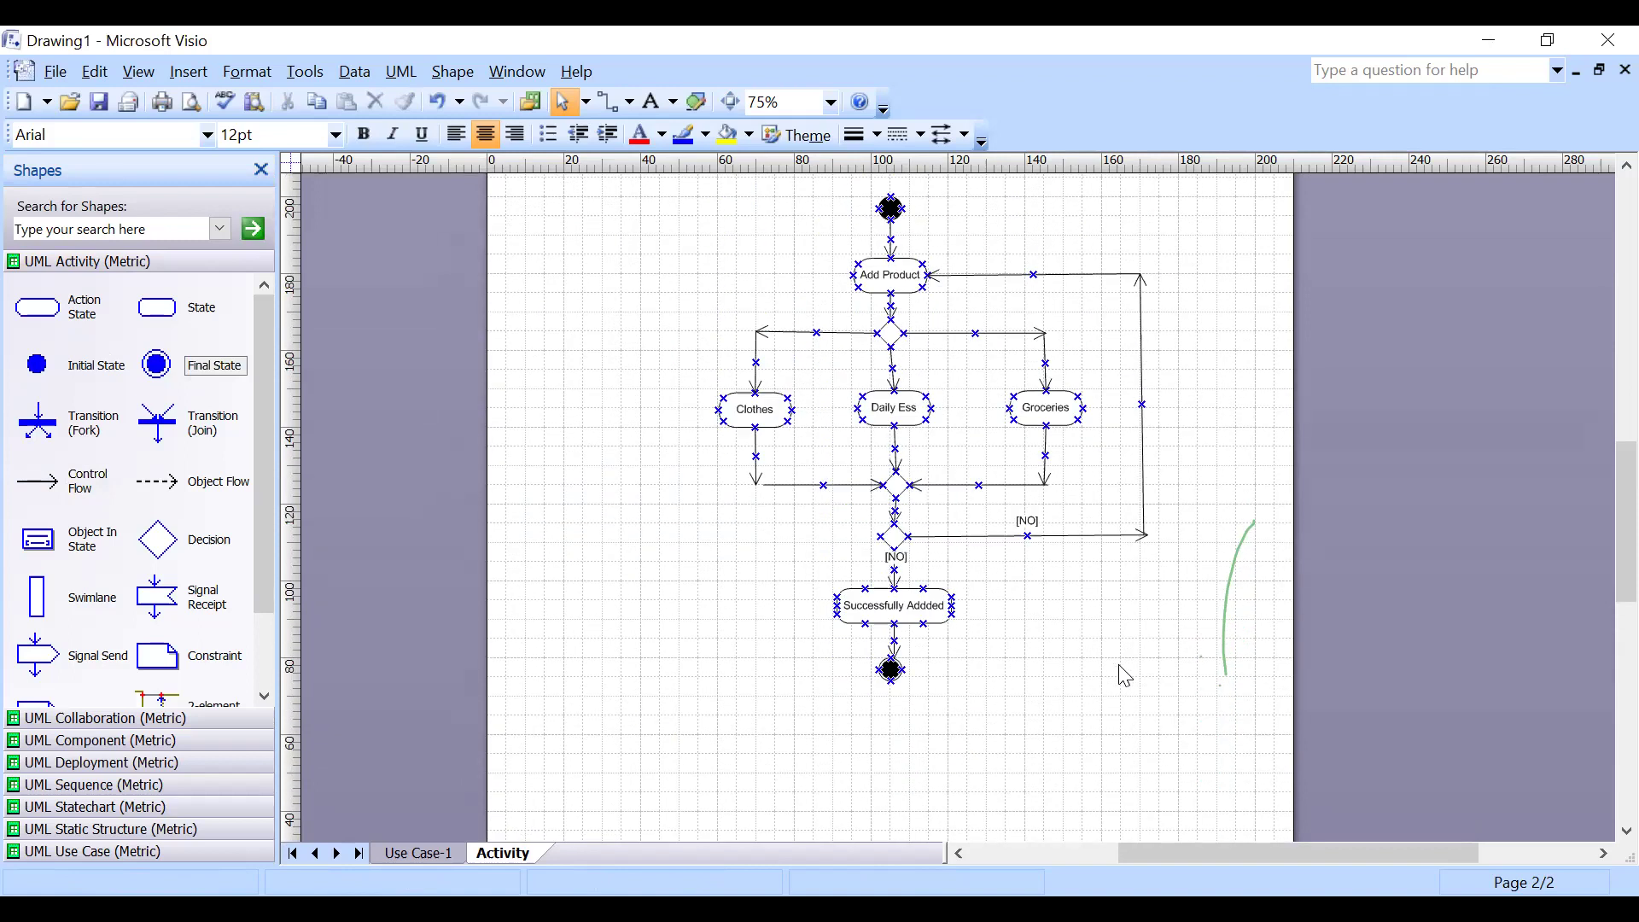
pyautogui.scroll(4, 1153, 657)
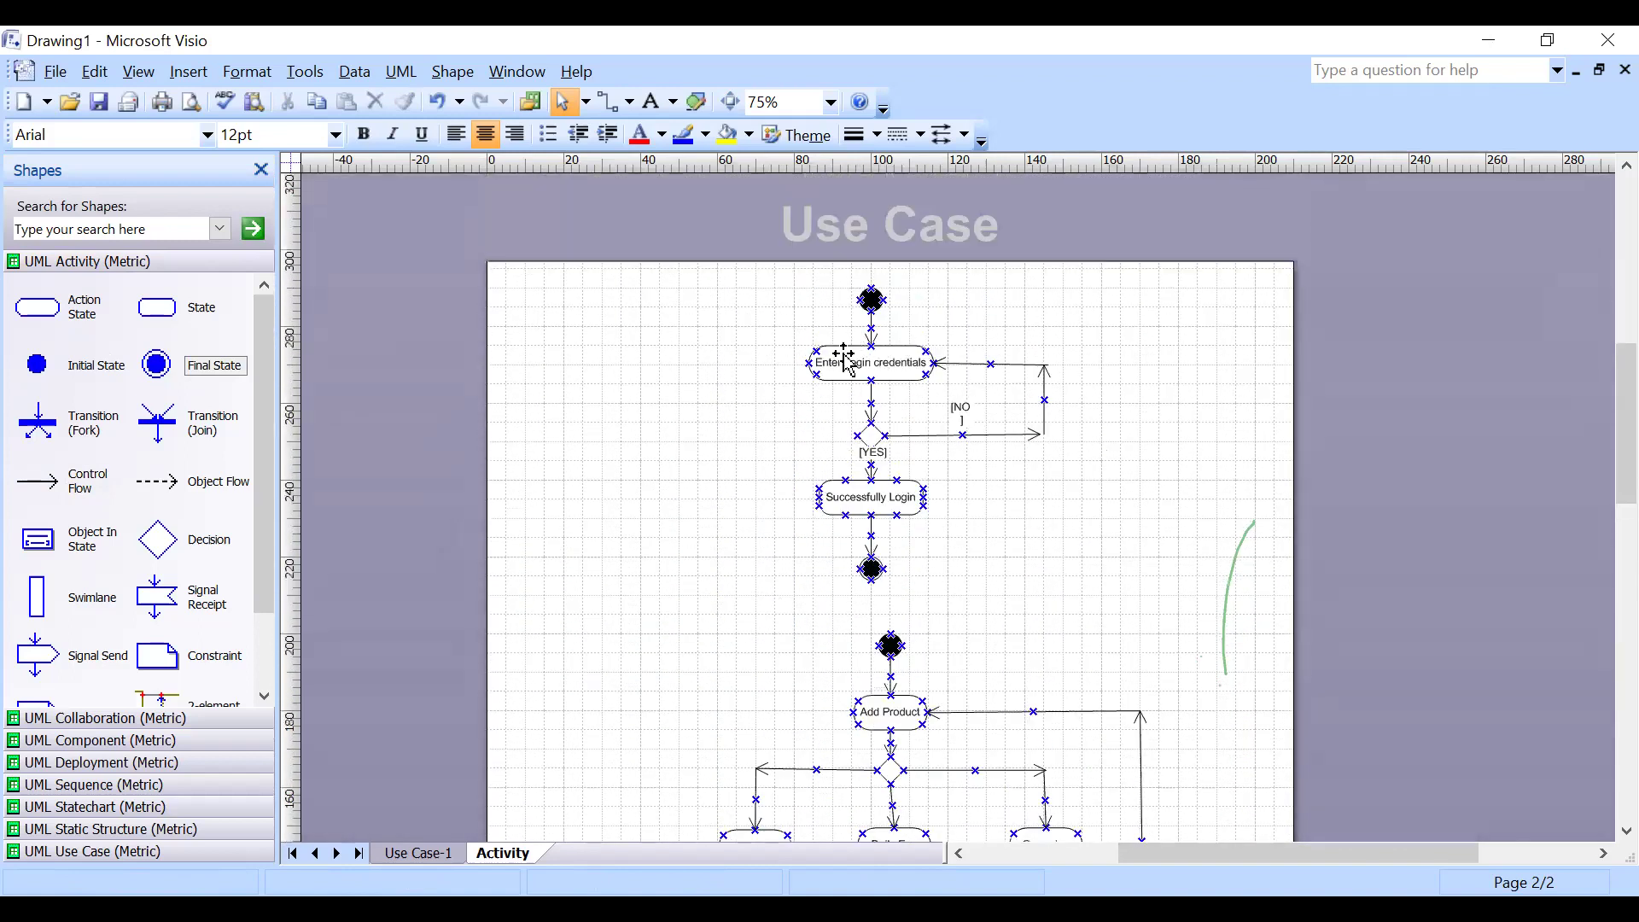
pyautogui.scroll(-6, 872, 440)
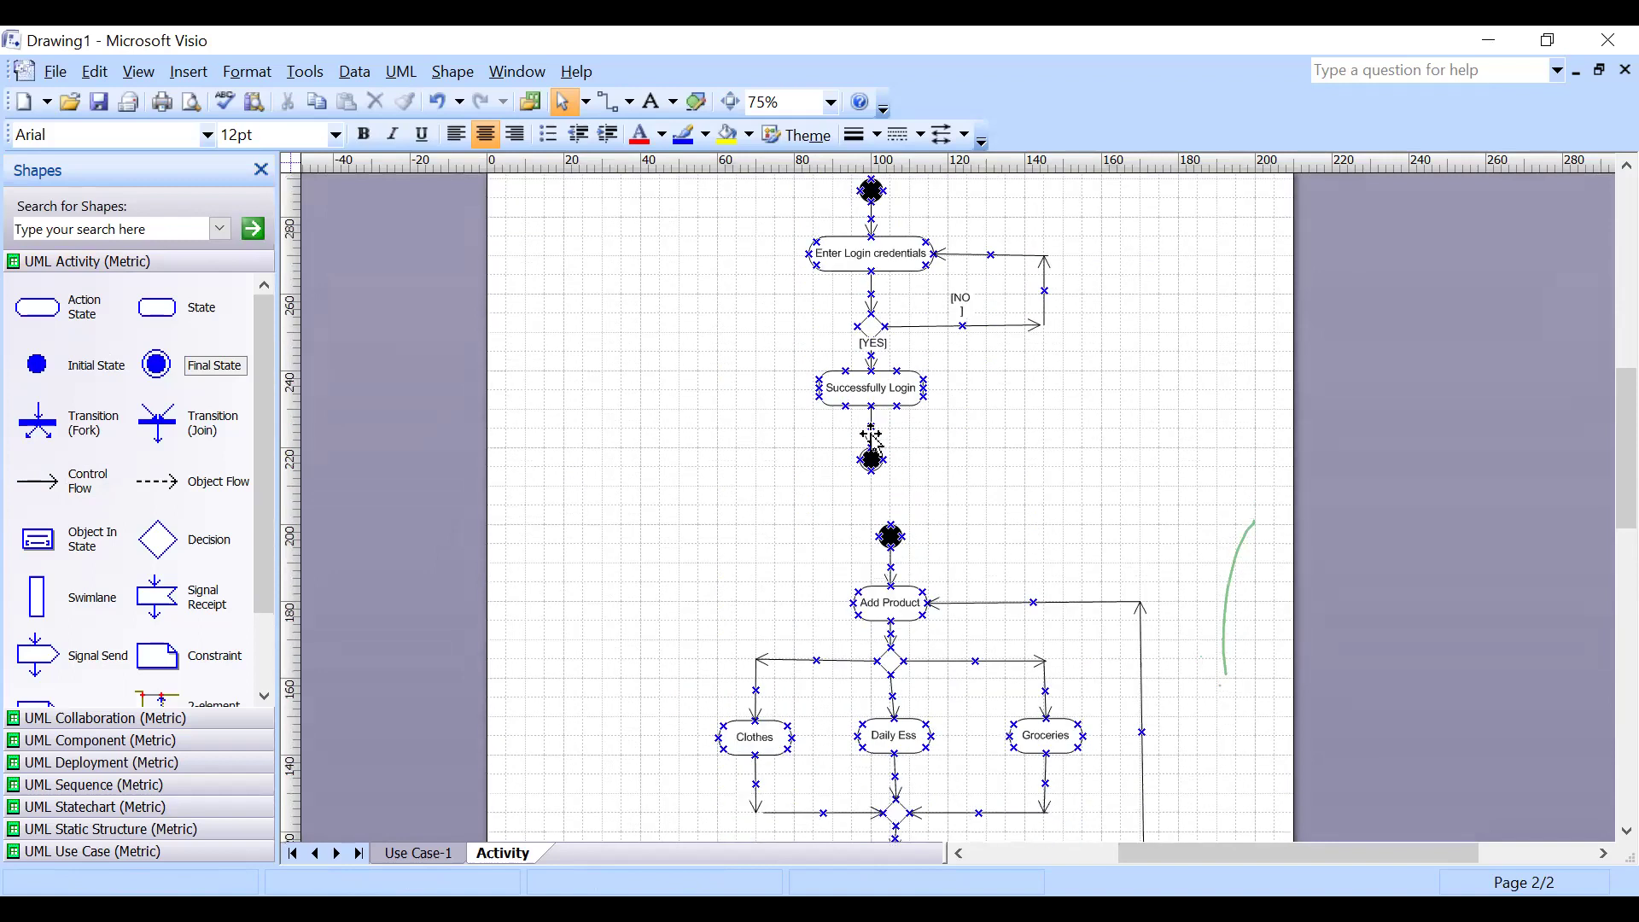
pyautogui.rightClick(508, 854)
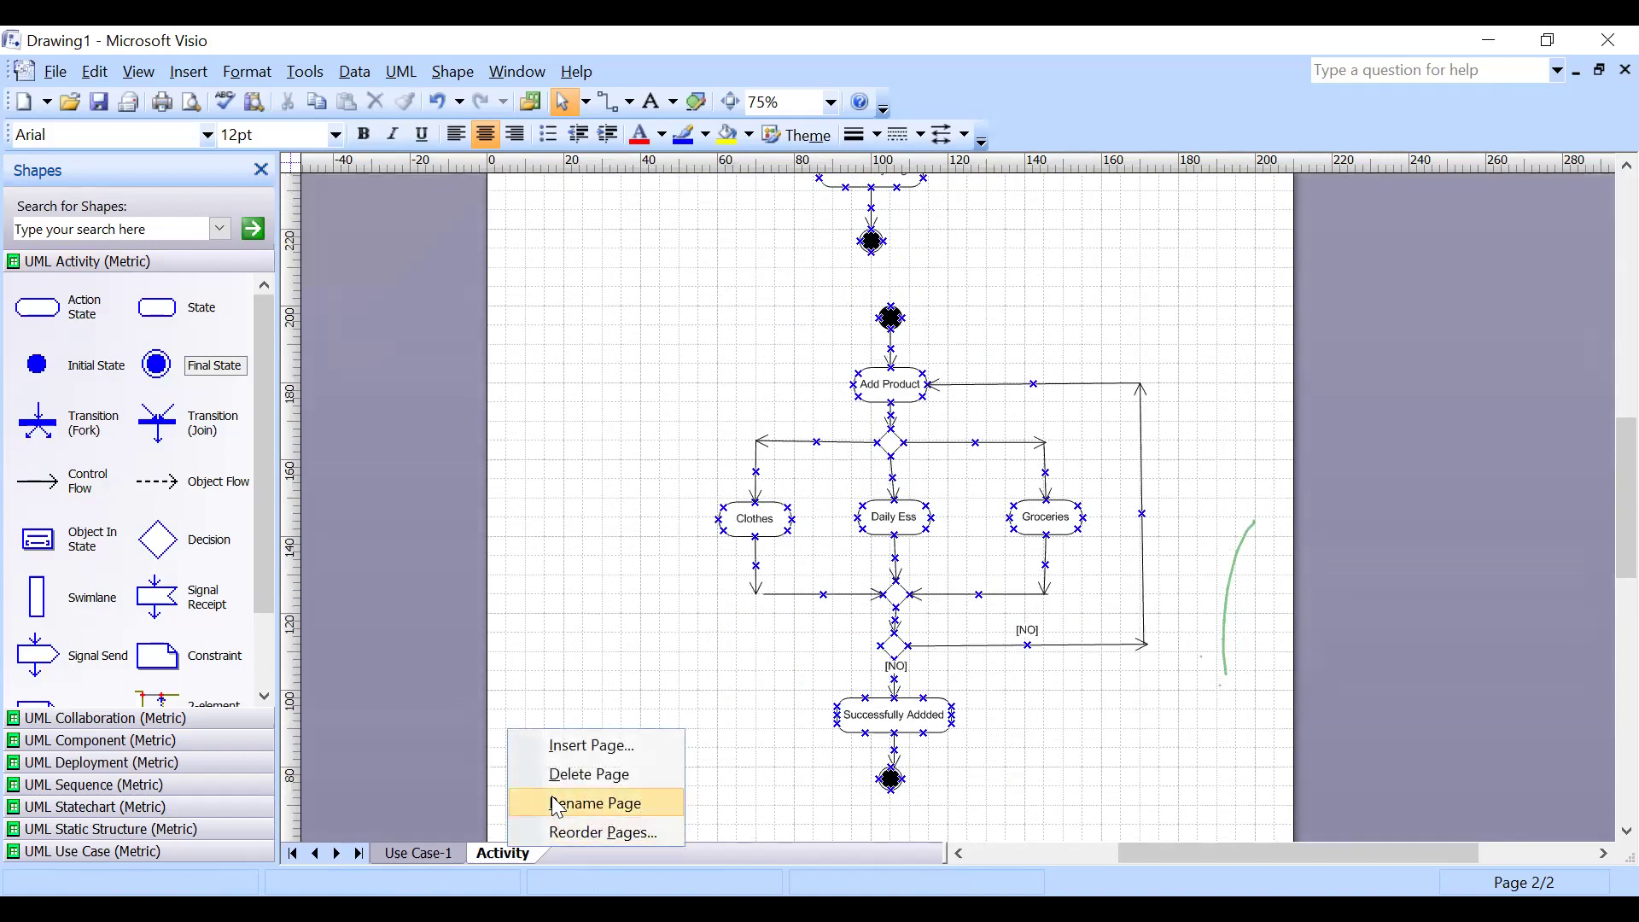
pyautogui.click(598, 746)
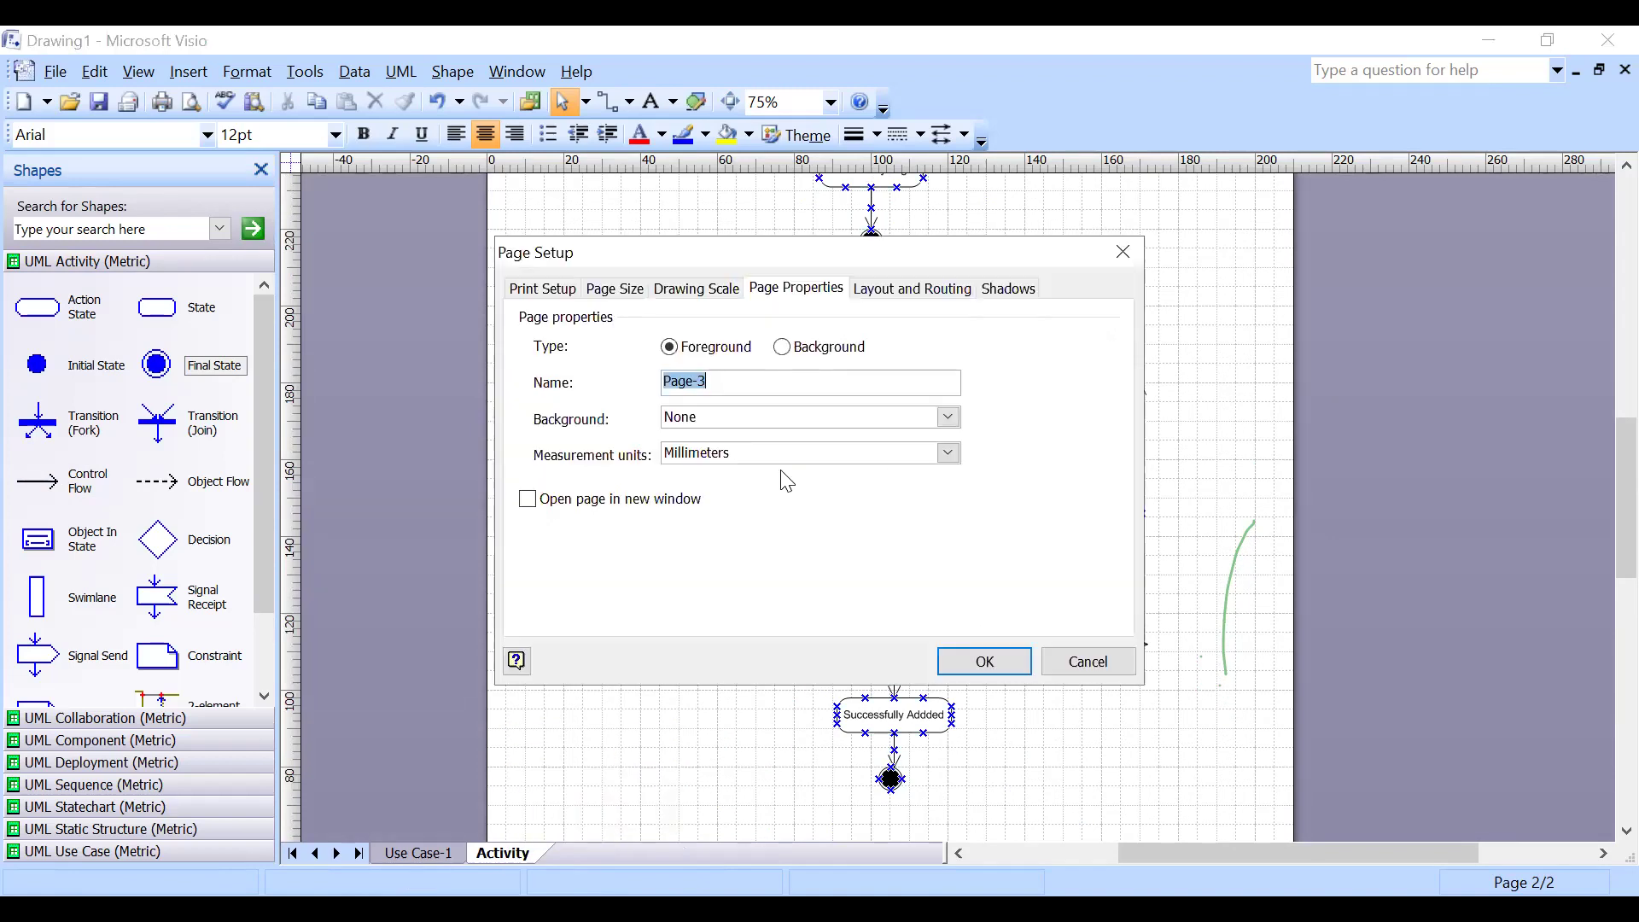
pyautogui.write('Fork and Join')
pyautogui.press('Return')
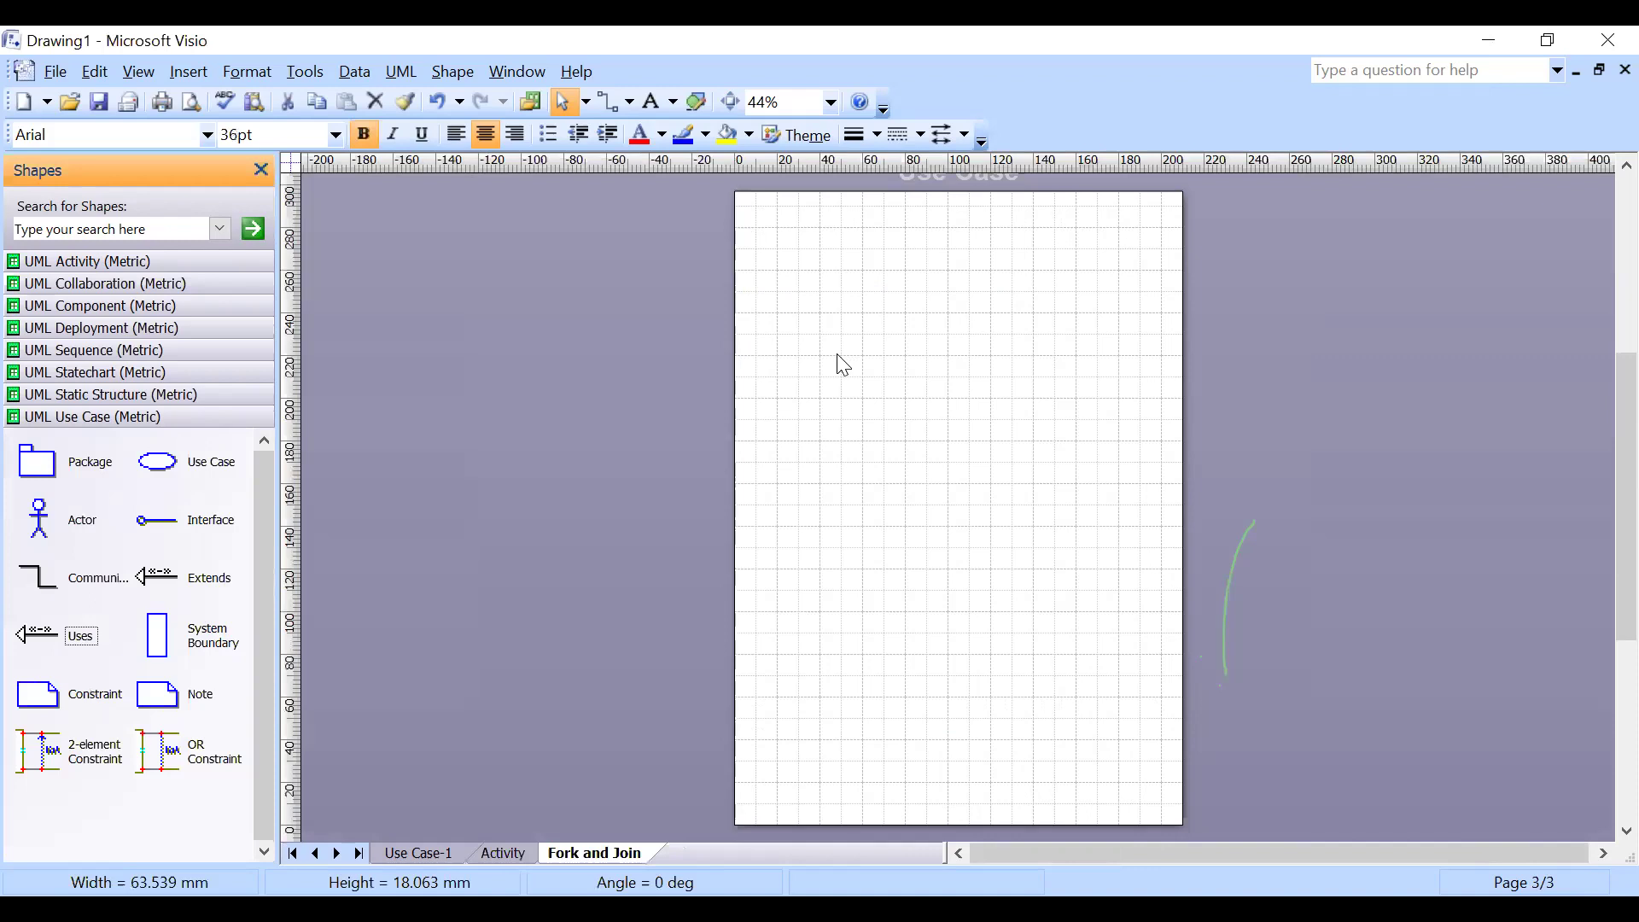
# Place an initial state near the top centre of the Fork and Join page and draw a short control flow down from it.
pyautogui.scroll(1, 881, 485)
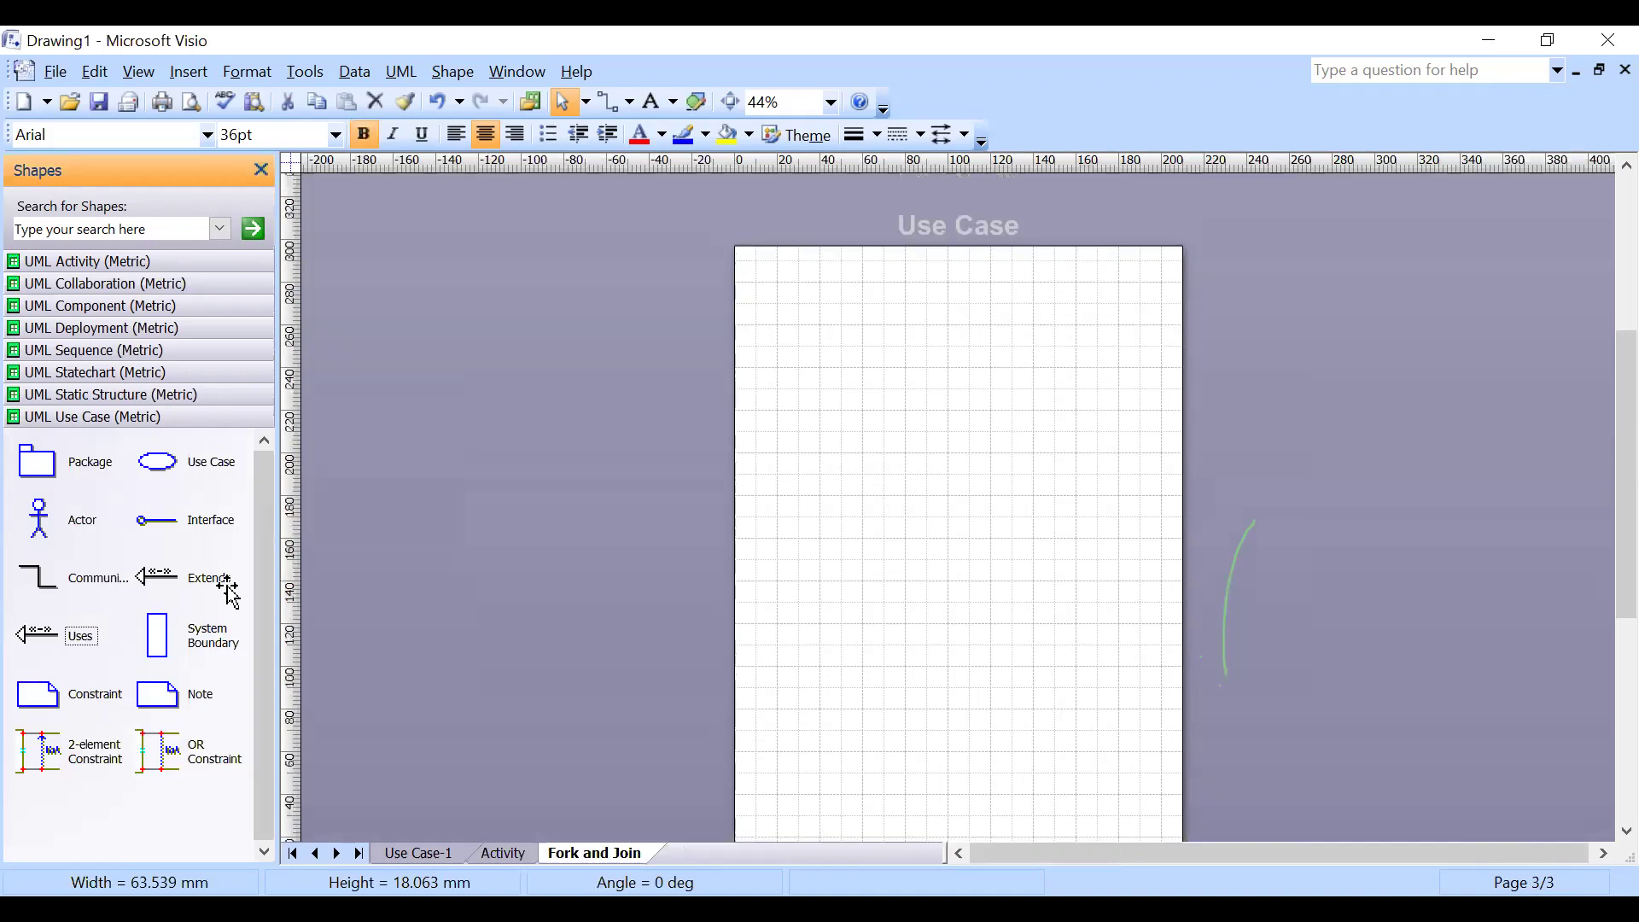
pyautogui.click(162, 261)
pyautogui.moveTo(94, 365)
pyautogui.mouseDown()
pyautogui.moveTo(649, 375)
pyautogui.moveTo(970, 278)
pyautogui.moveTo(950, 285)
pyautogui.mouseUp()
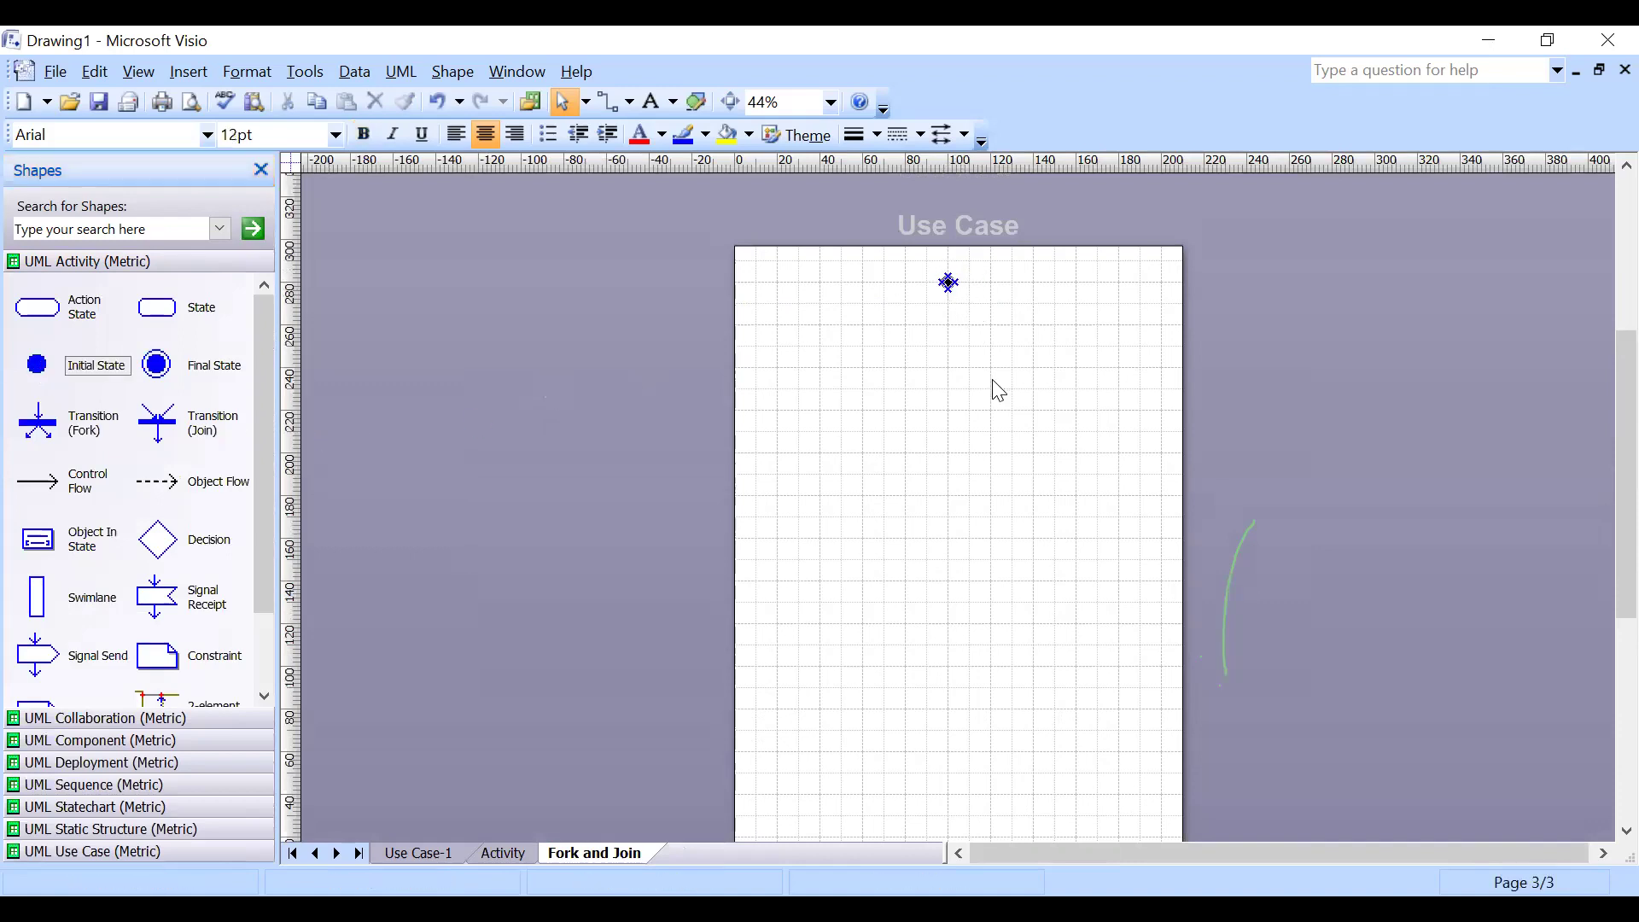
pyautogui.click(832, 102)
pyautogui.click(786, 224)
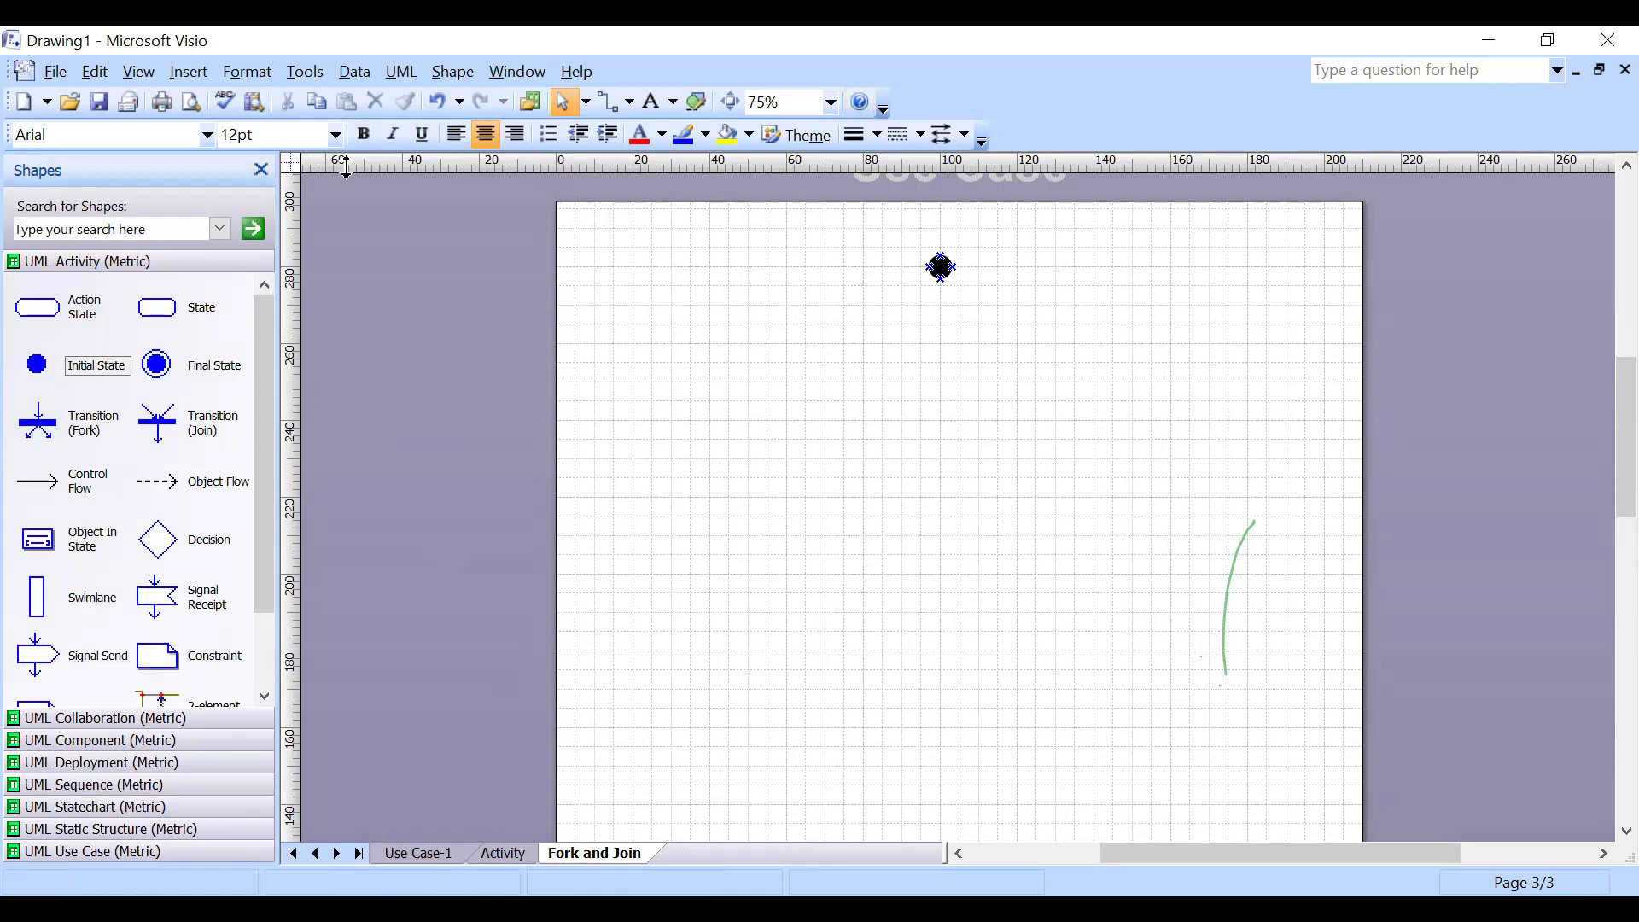
pyautogui.moveTo(50, 480); pyautogui.dragTo(941, 312)
pyautogui.click(1016, 406)
# Place an action state at the end of the control flow and name it Product Delivered.
pyautogui.moveTo(32, 309); pyautogui.dragTo(946, 331)
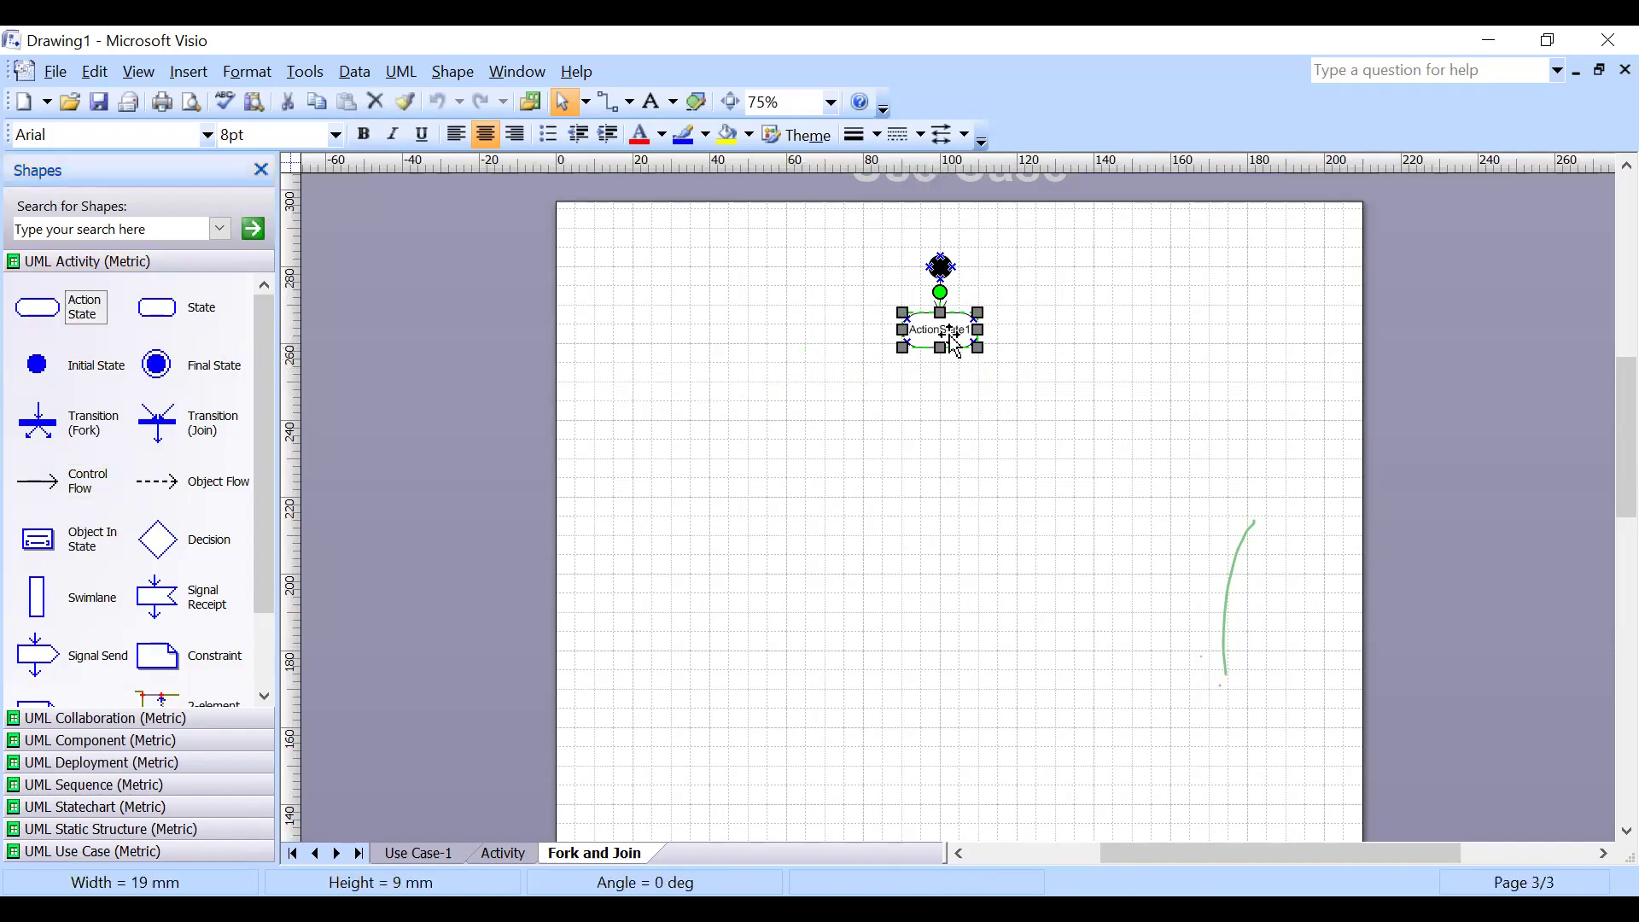
pyautogui.doubleClick(948, 330)
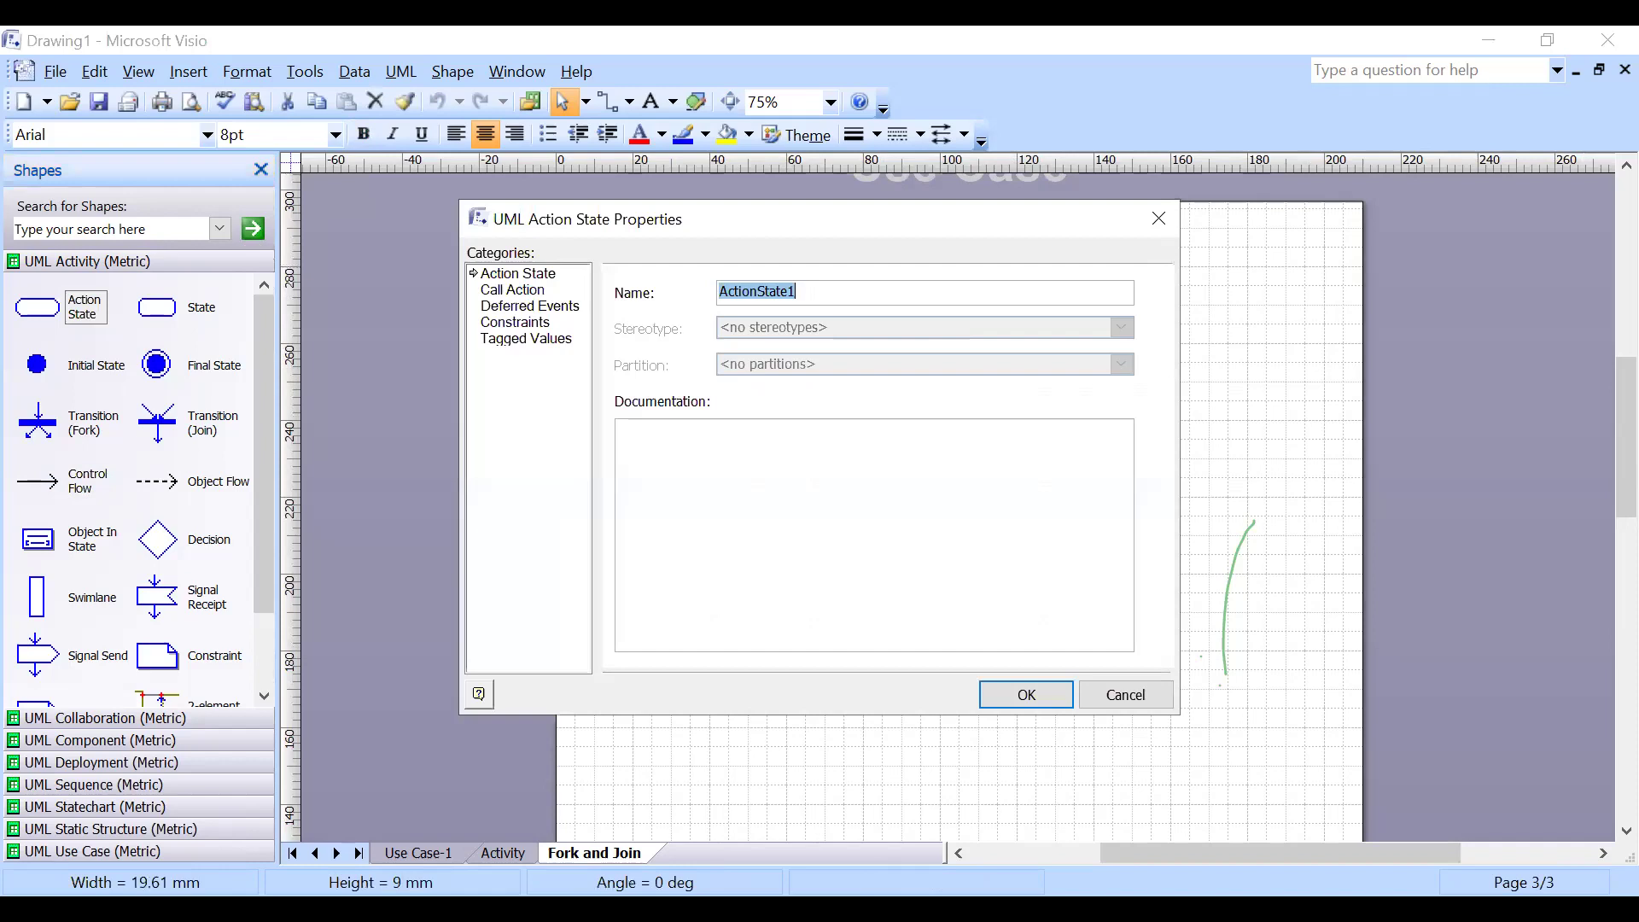
pyautogui.write('Pro')
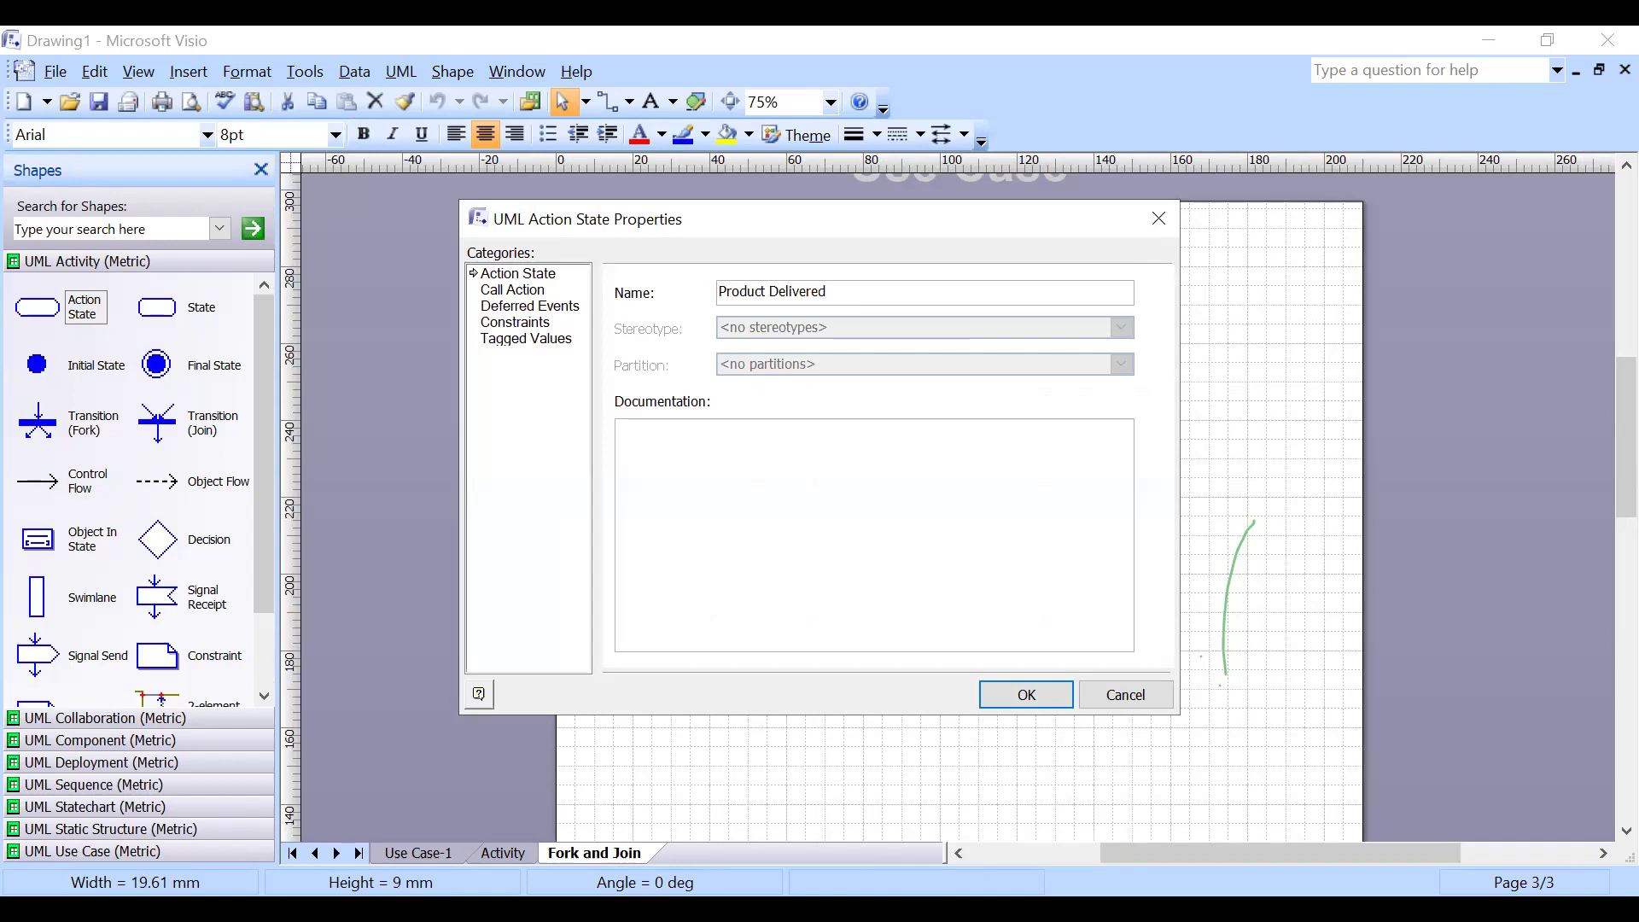
pyautogui.write('duct Delivered')
pyautogui.press('Return')
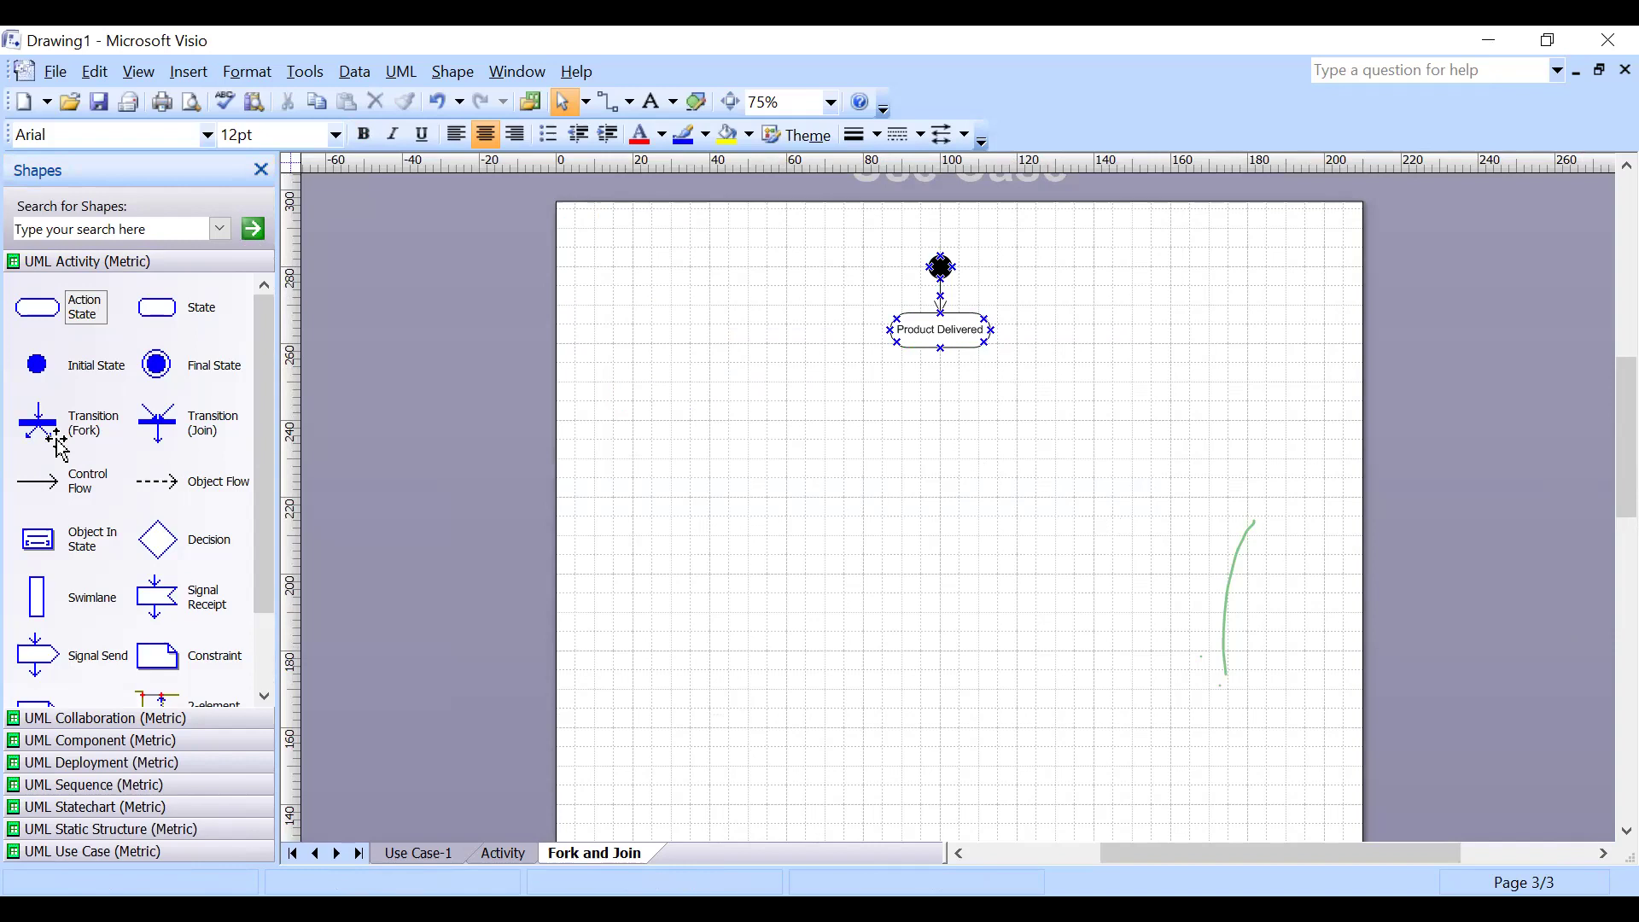
# Draw a short control flow down from Product Delivered and add a horizontal Transition (Fork) bar at its end.
pyautogui.moveTo(45, 475); pyautogui.dragTo(987, 357)
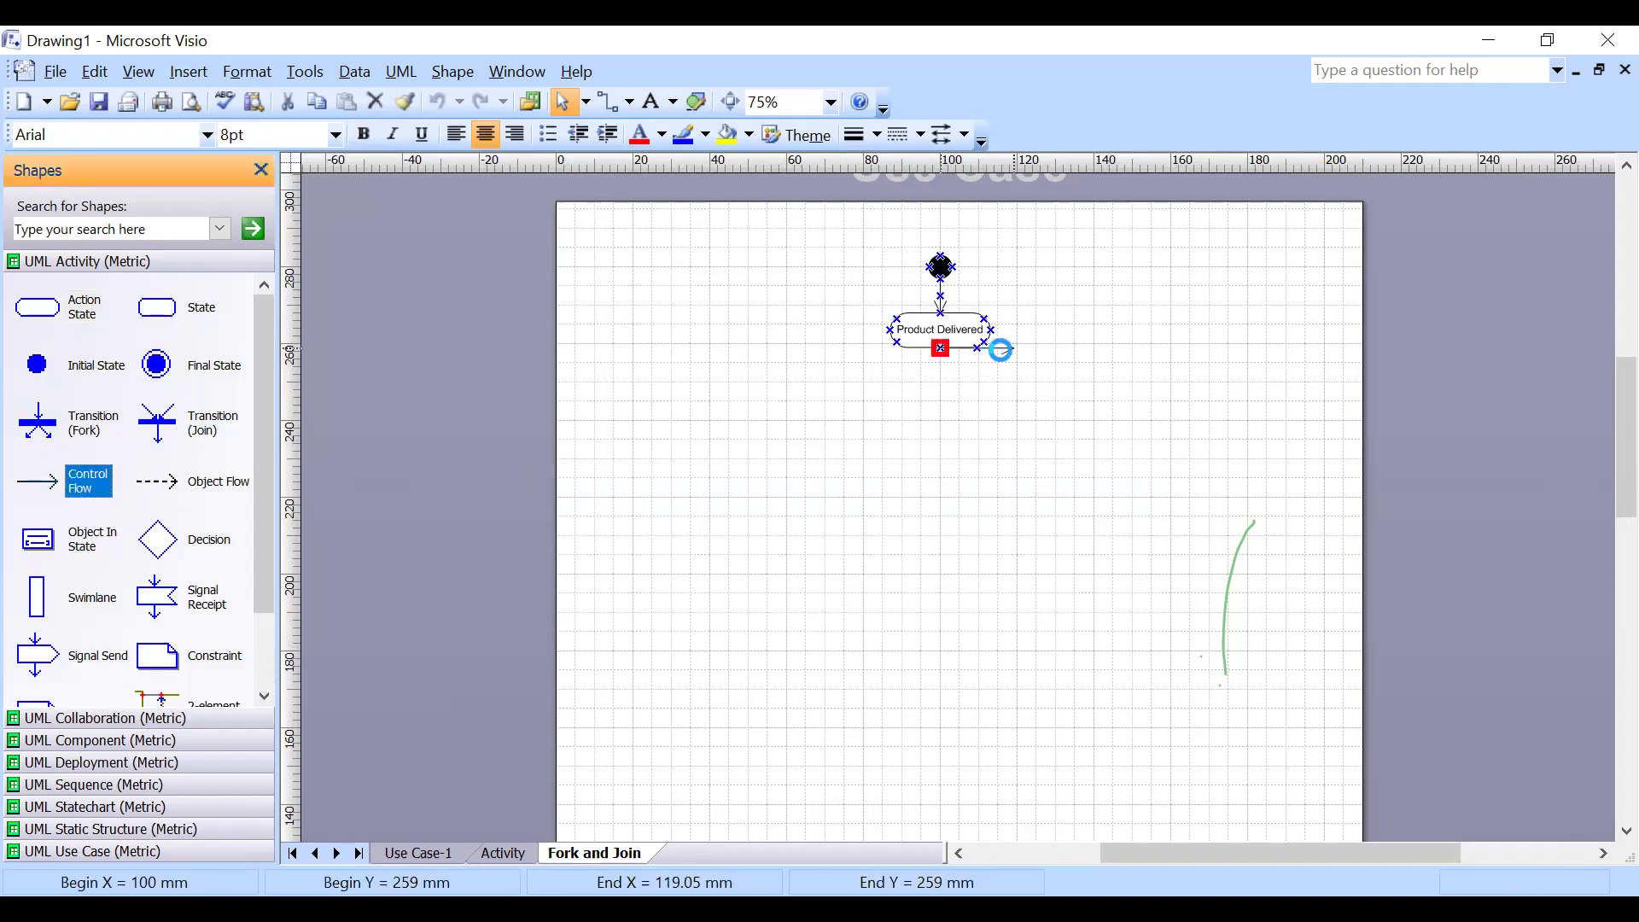
pyautogui.click(939, 367)
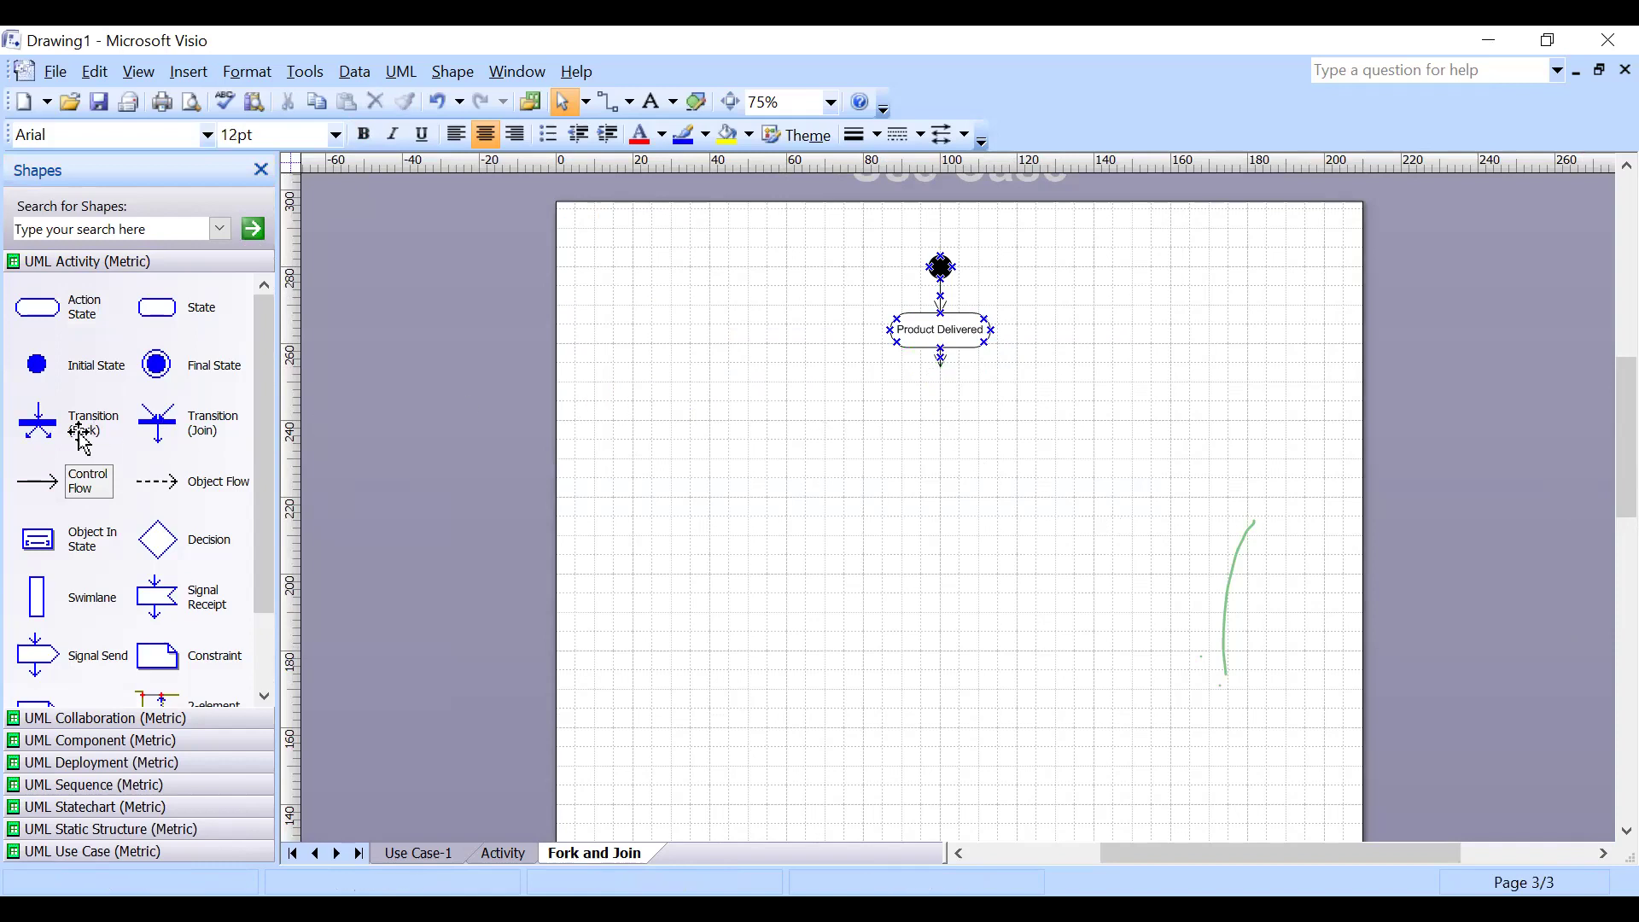
pyautogui.moveTo(46, 435); pyautogui.dragTo(1117, 371)
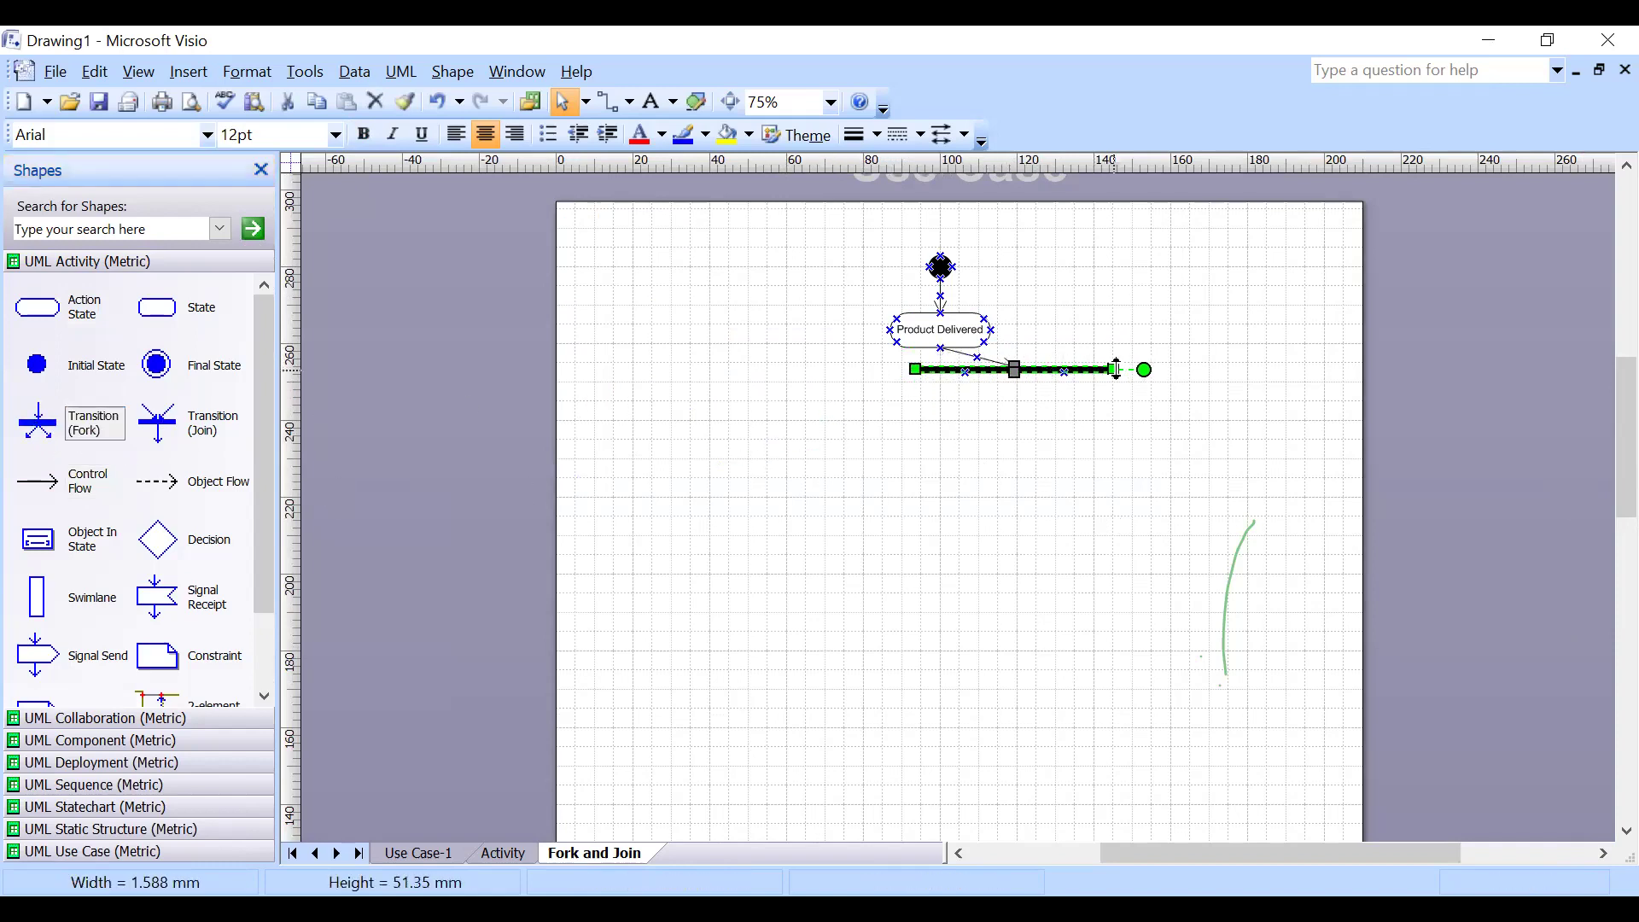
# Extend both ends of the fork bar below Product Delivered so it is centred beneath that state.
pyautogui.moveTo(918, 368); pyautogui.dragTo(728, 369)
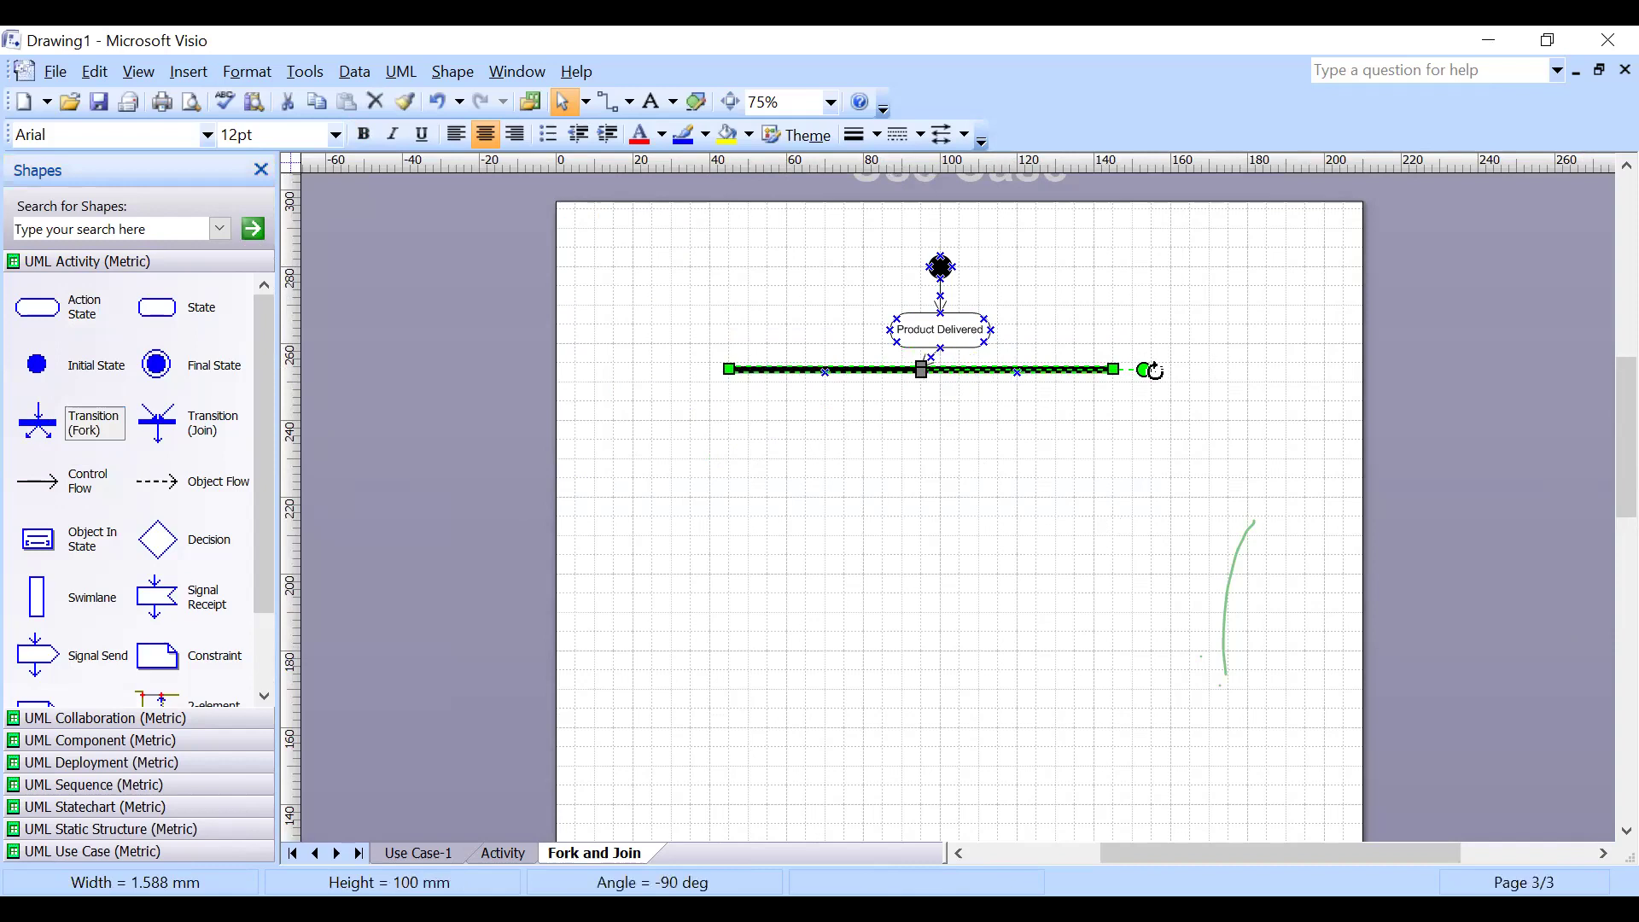
pyautogui.moveTo(1119, 372); pyautogui.dragTo(1154, 369)
pyautogui.click(1100, 456)
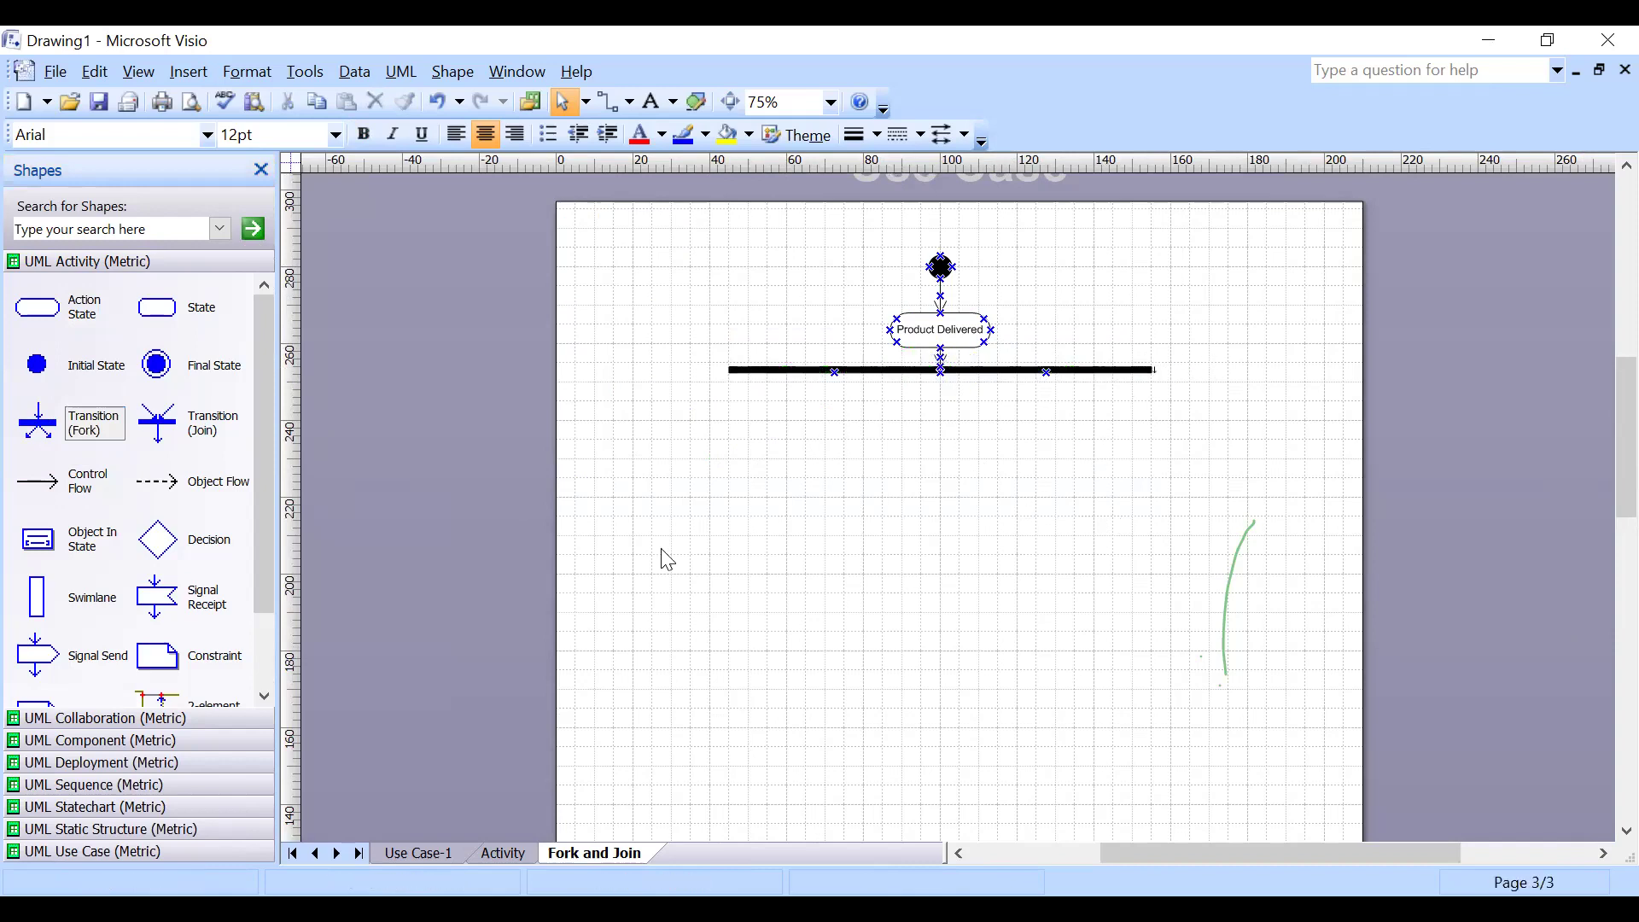
# Place an action state below the left half of the fork bar and name it SMS.
pyautogui.moveTo(37, 308); pyautogui.dragTo(840, 430)
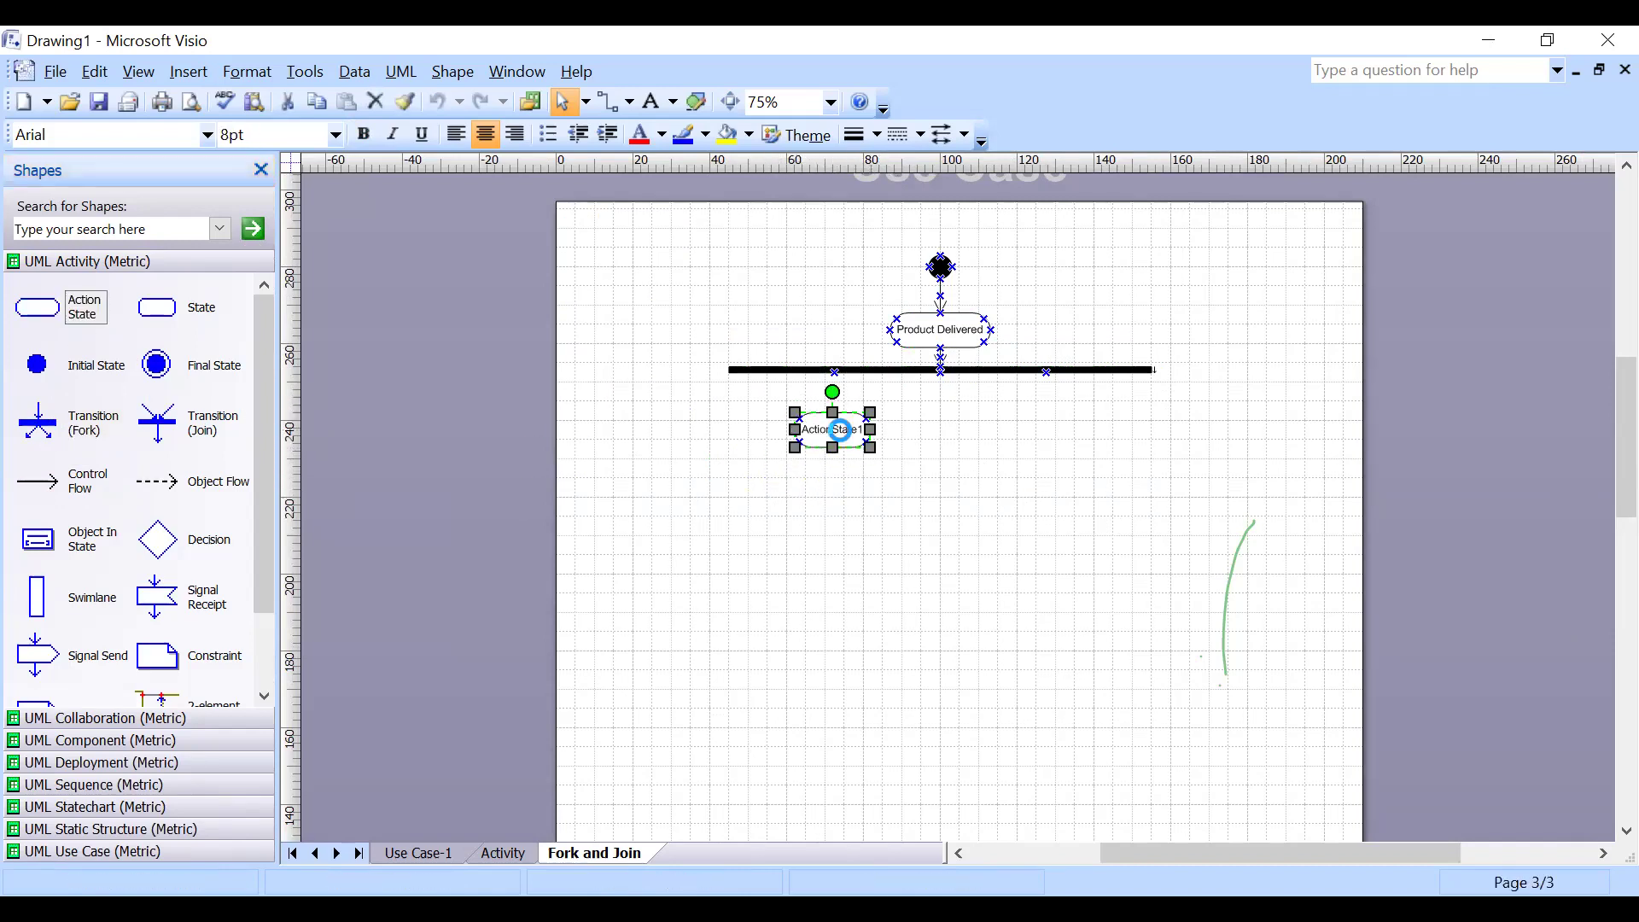
pyautogui.doubleClick(840, 430)
pyautogui.write('SMS')
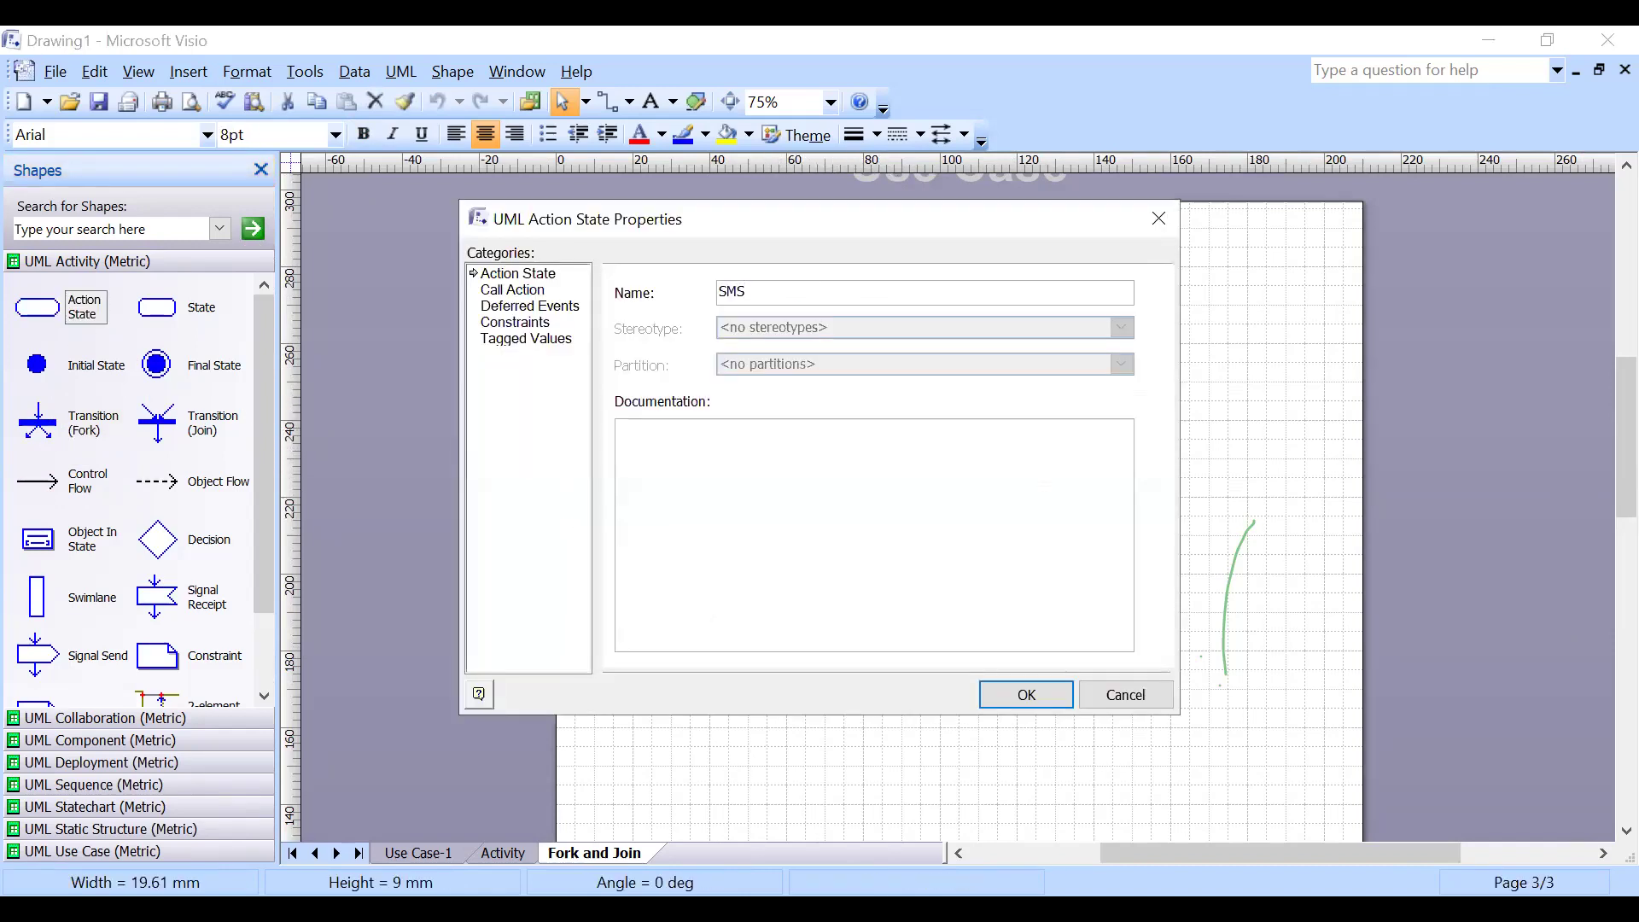
pyautogui.press('Return')
pyautogui.click(669, 560)
# Add an action state named Email below the fork bar's right half, and connect the fork bar to SMS and Email with control flows.
pyautogui.moveTo(45, 317); pyautogui.dragTo(1054, 430)
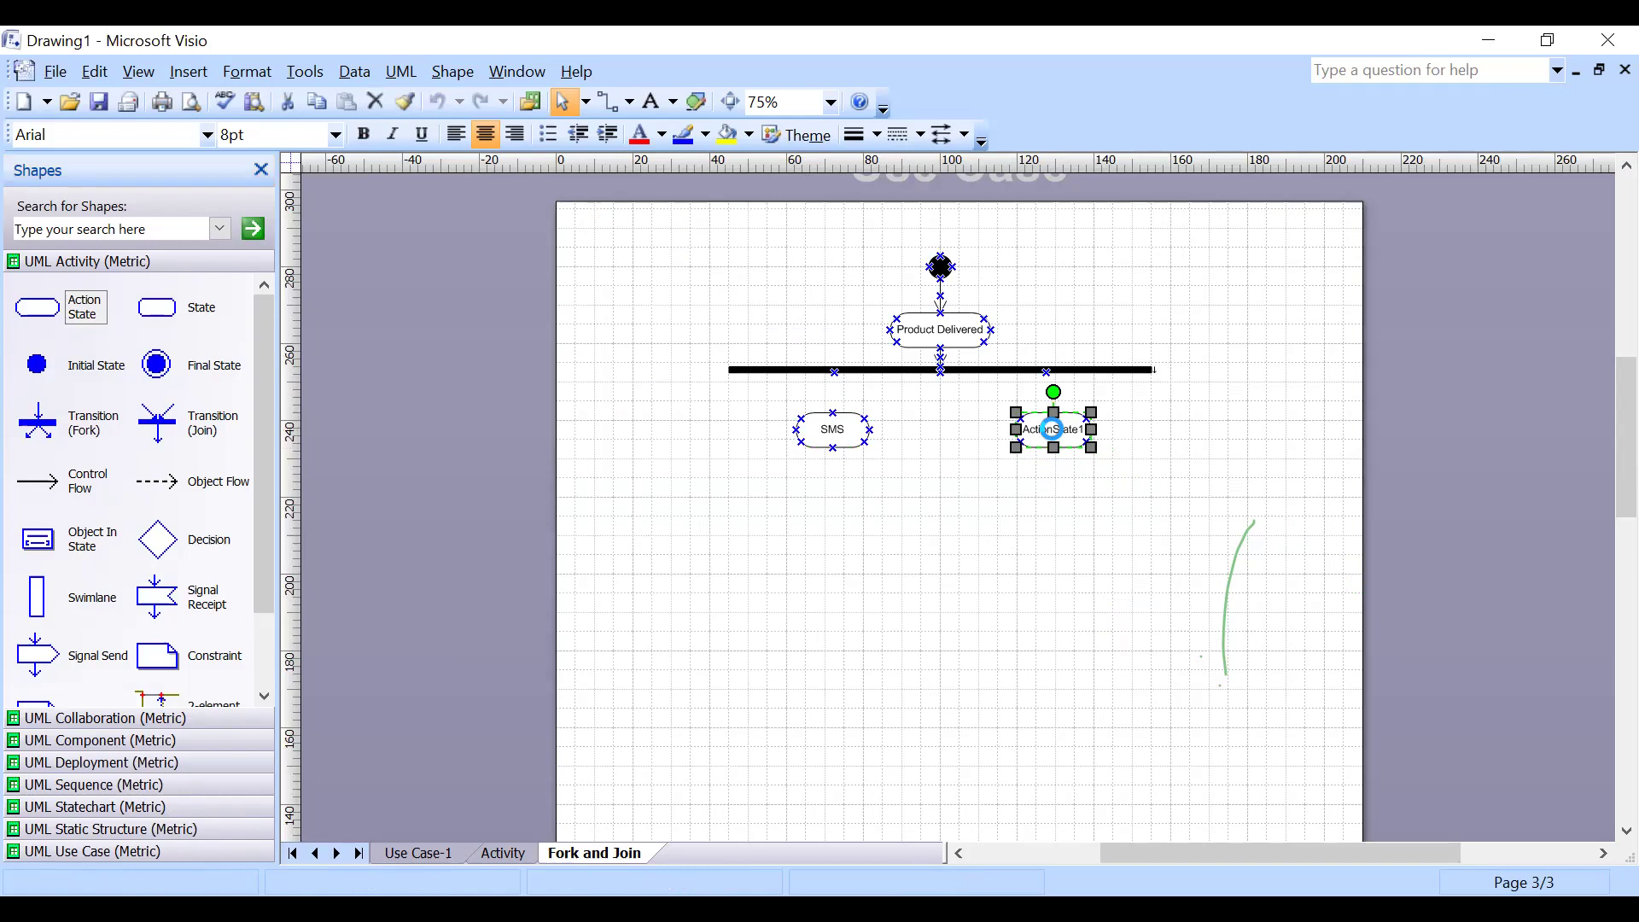
pyautogui.doubleClick(1053, 429)
pyautogui.write('Email')
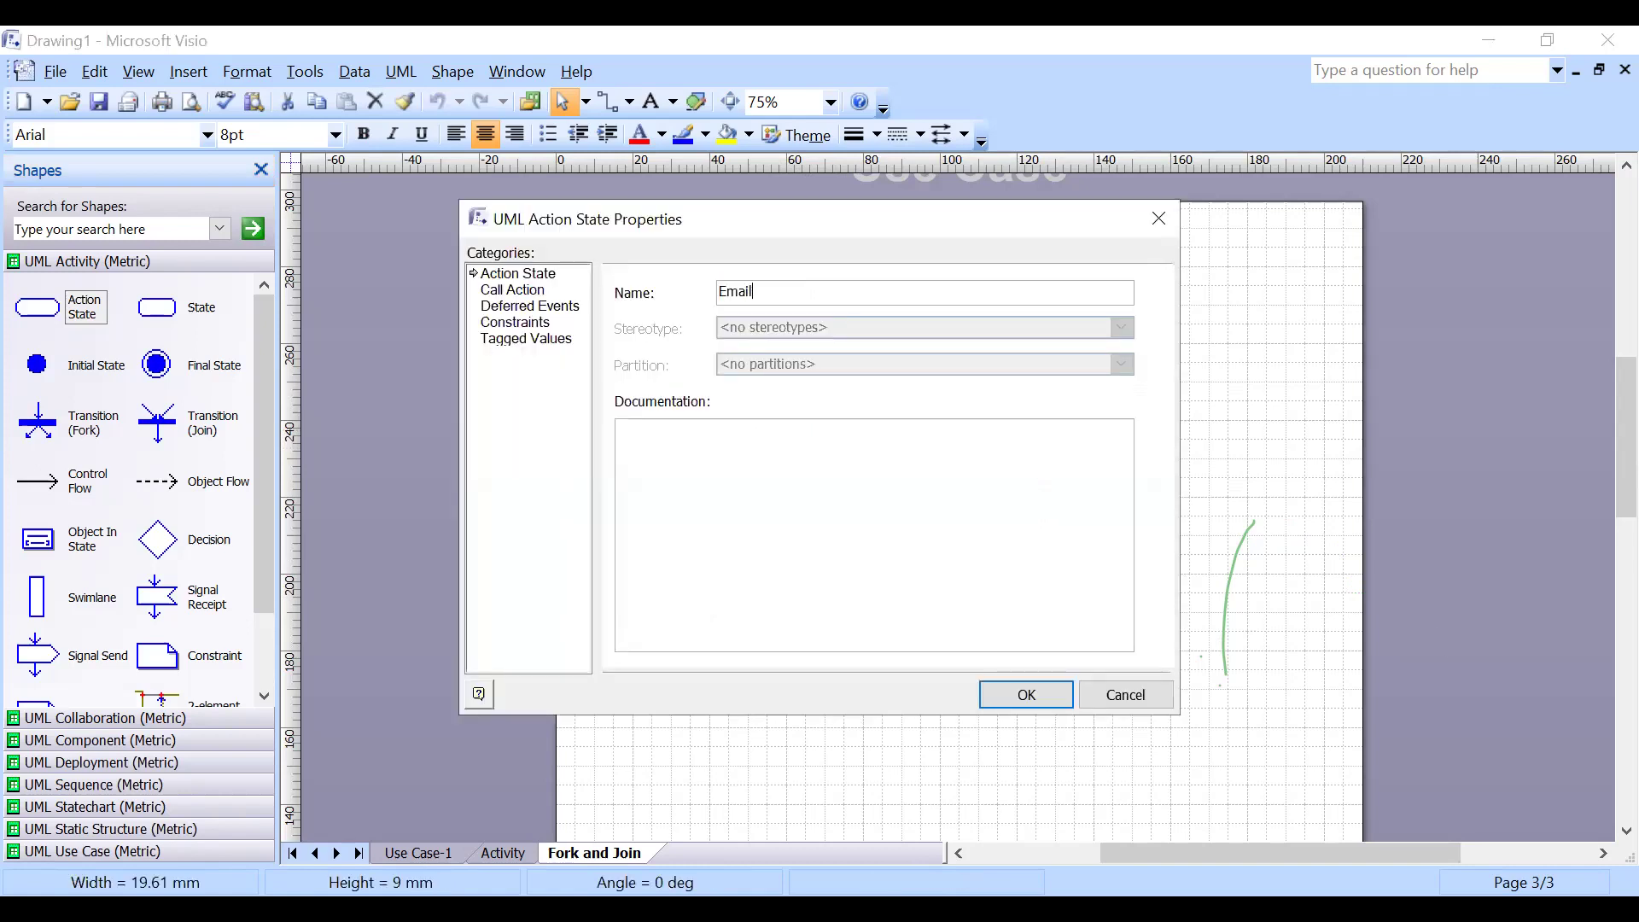
pyautogui.press('Return')
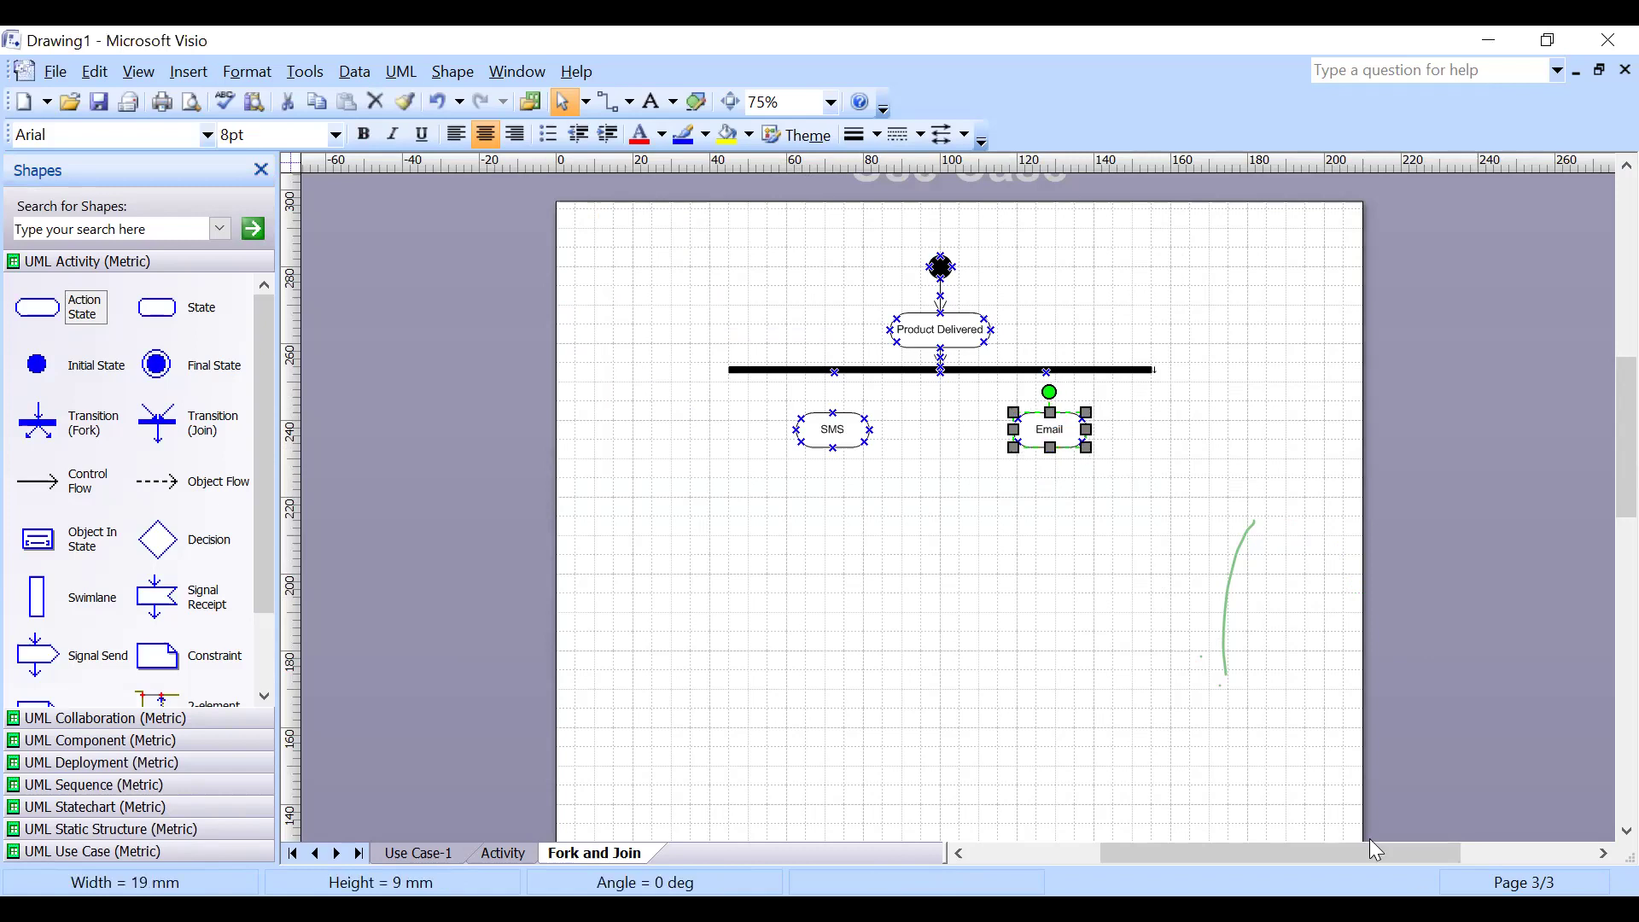
pyautogui.click(1164, 501)
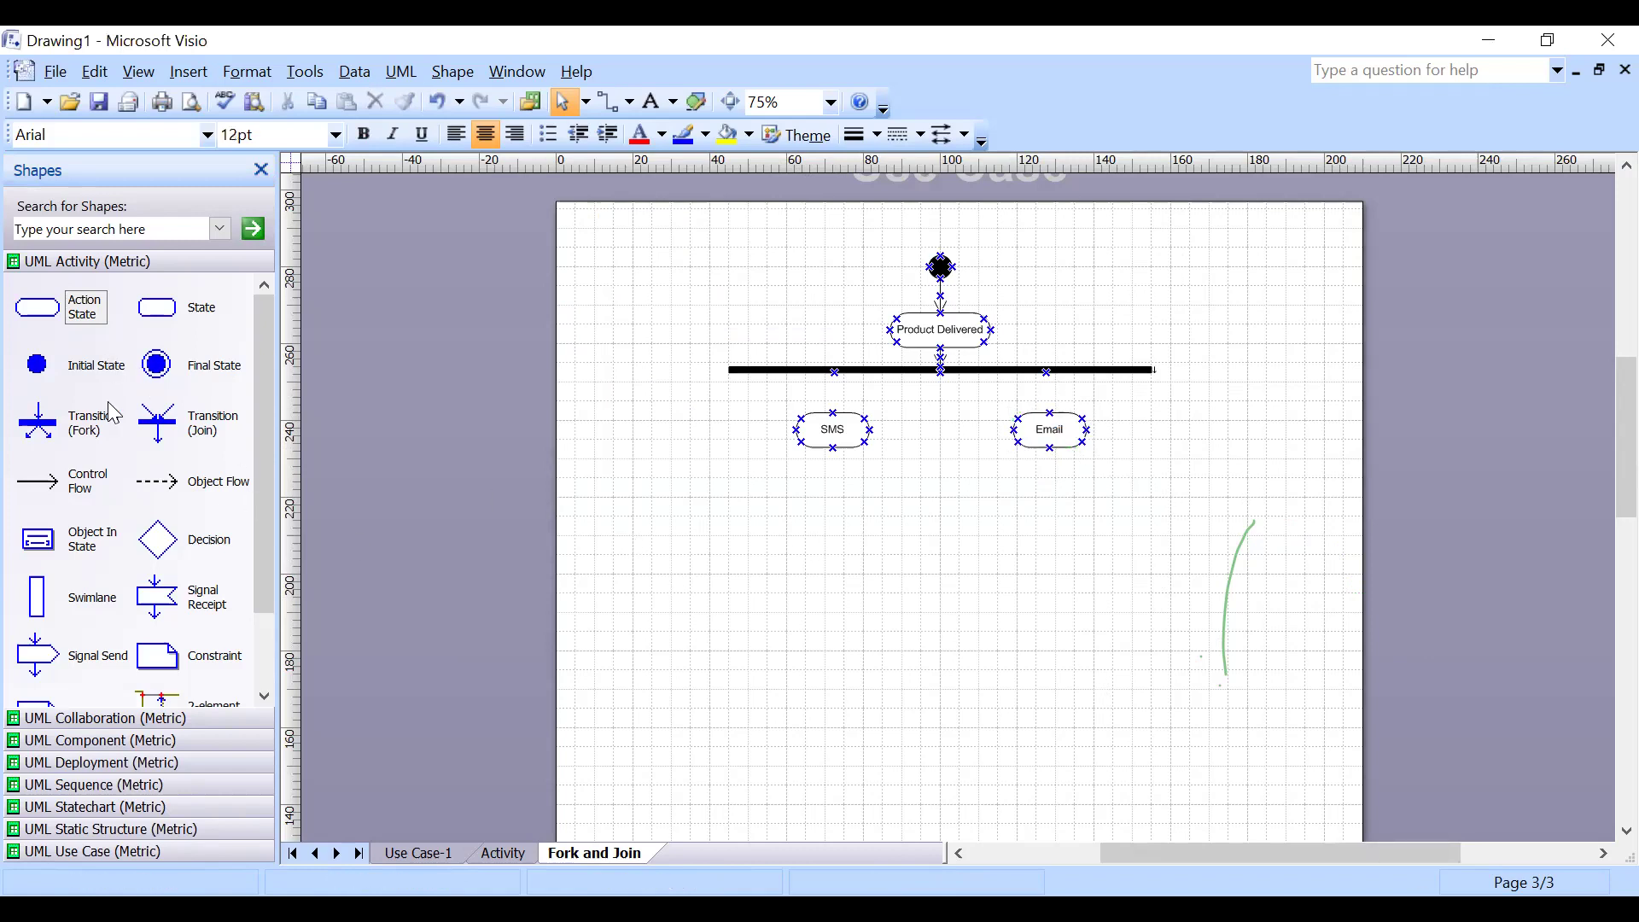
pyautogui.moveTo(39, 482); pyautogui.dragTo(833, 413)
pyautogui.moveTo(76, 480); pyautogui.dragTo(1049, 415)
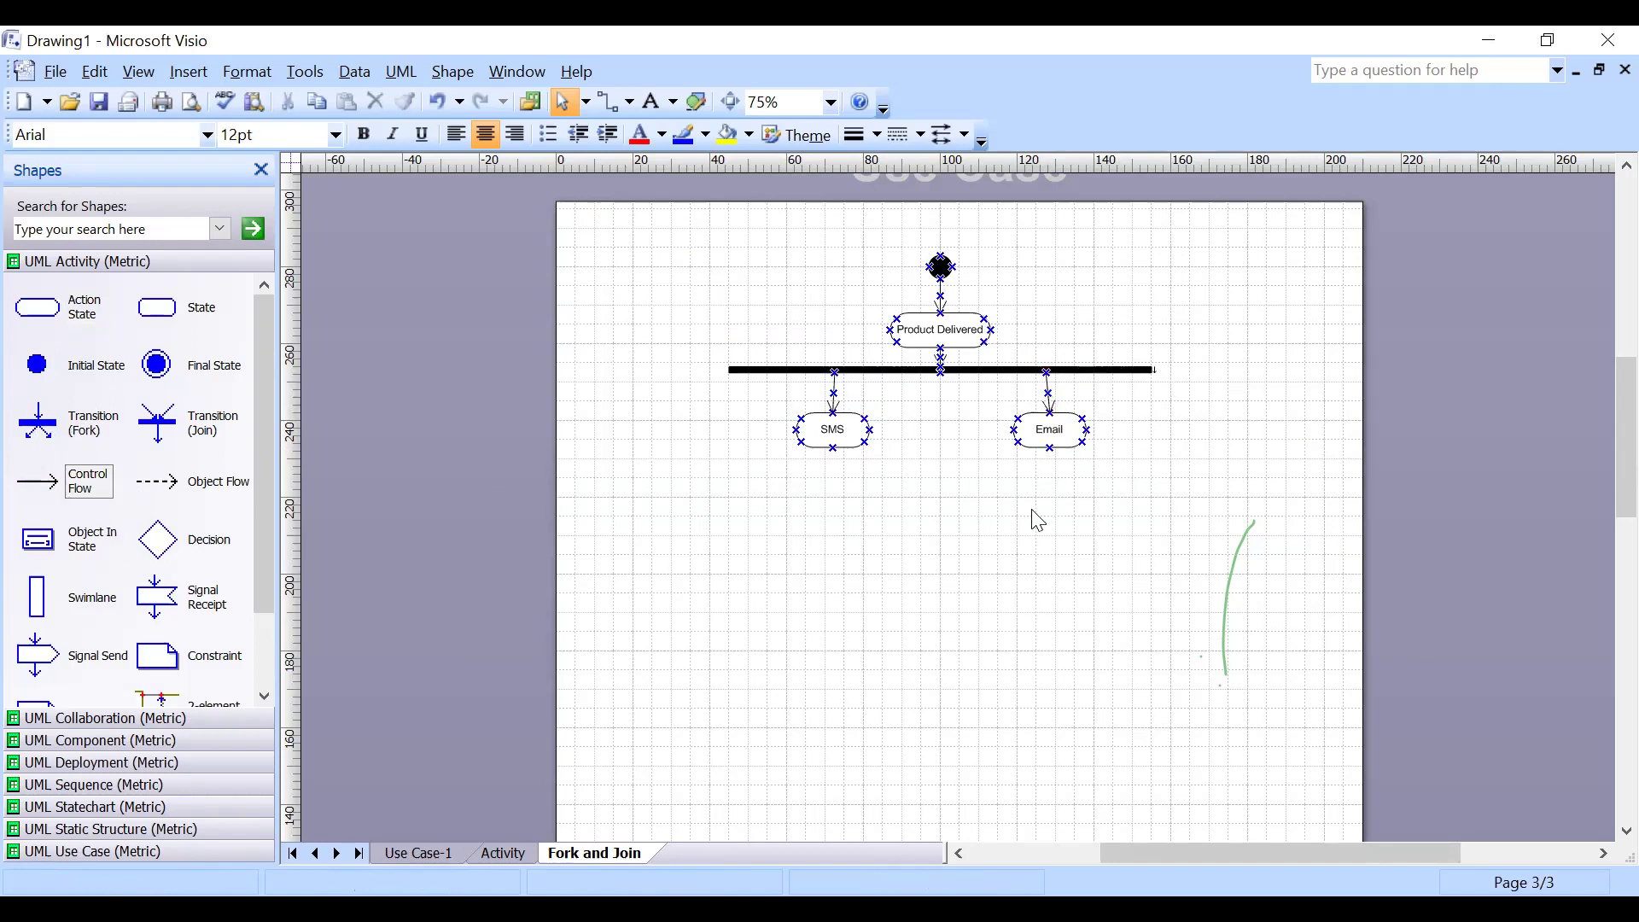
# Add a horizontal join bar below SMS and Email and stretch it to about 114 mm long.
pyautogui.moveTo(158, 423); pyautogui.dragTo(1146, 504)
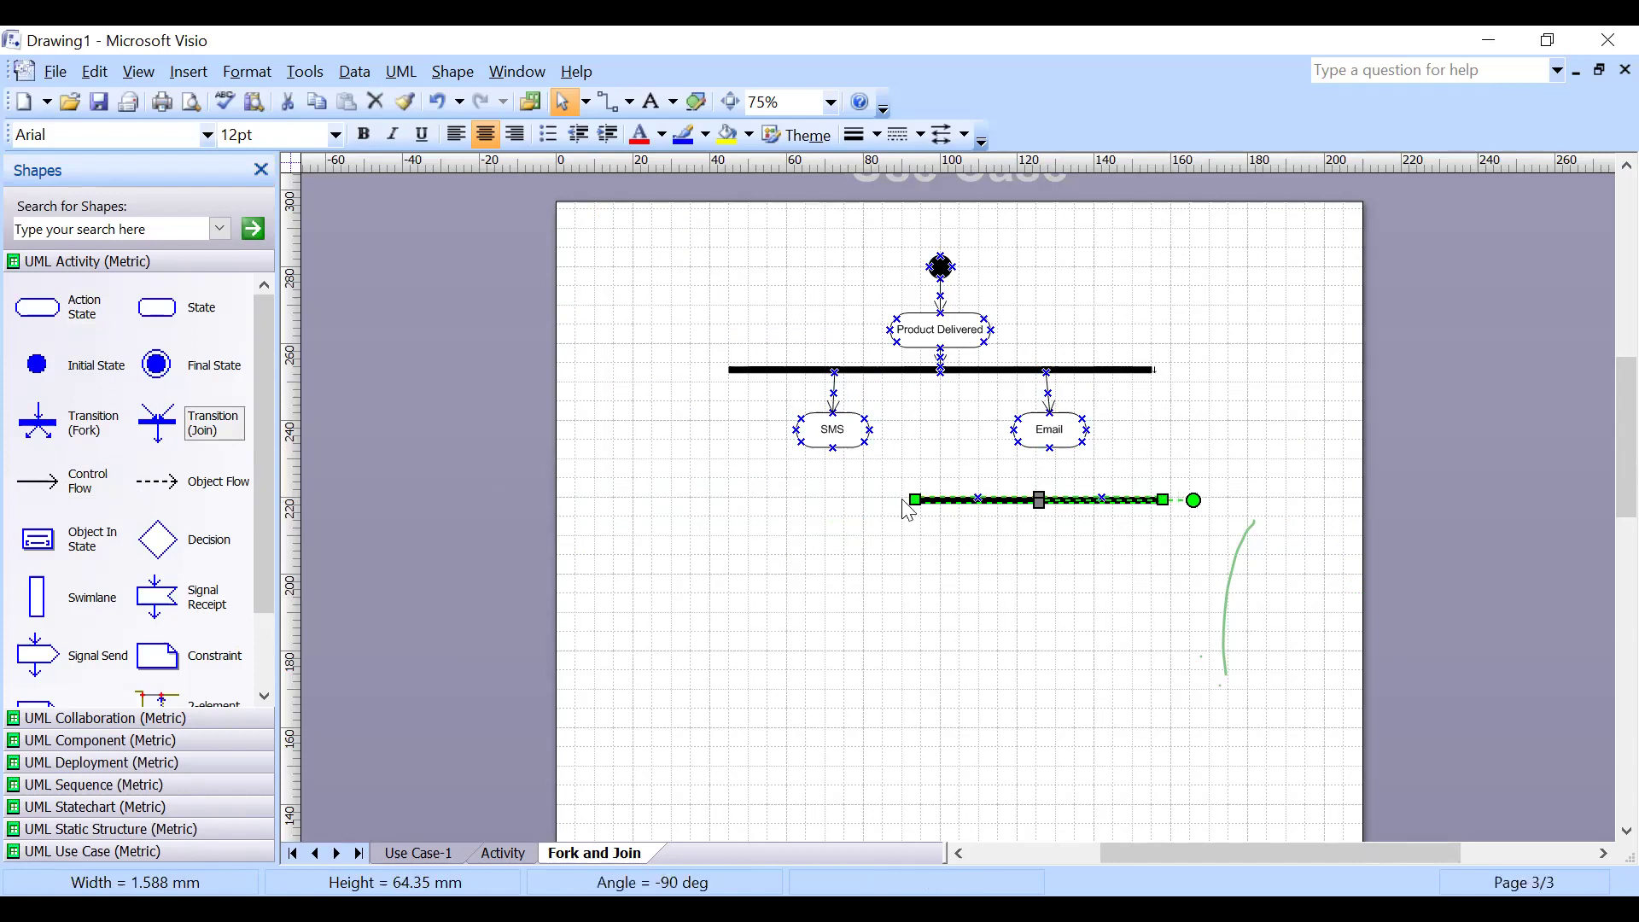
pyautogui.moveTo(917, 499); pyautogui.dragTo(748, 500)
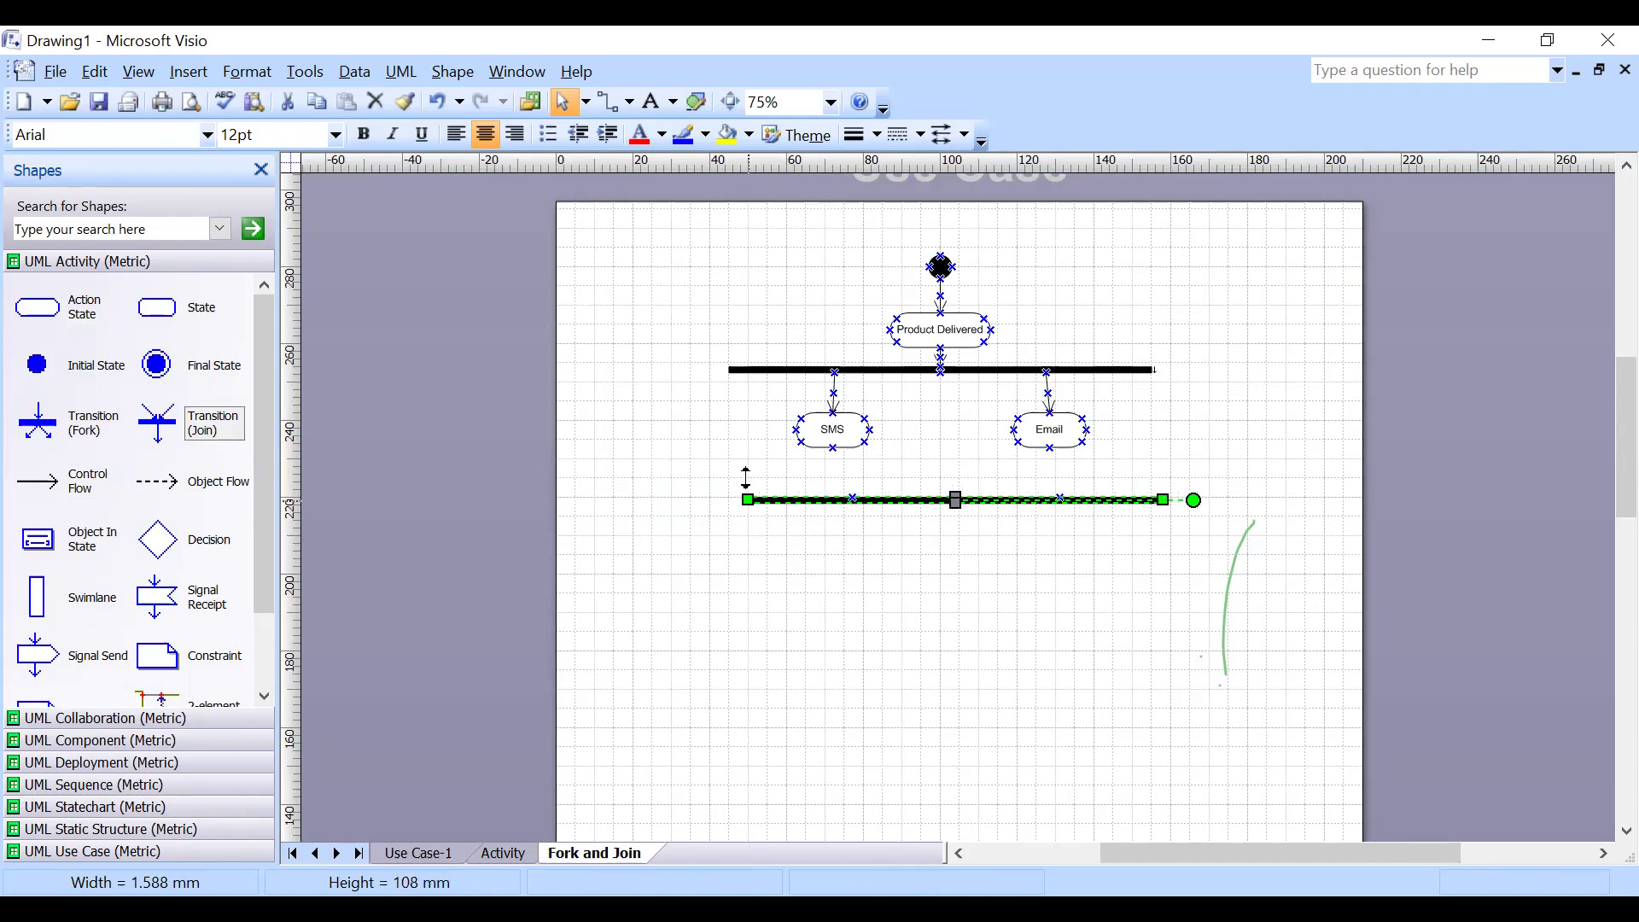
pyautogui.click(817, 555)
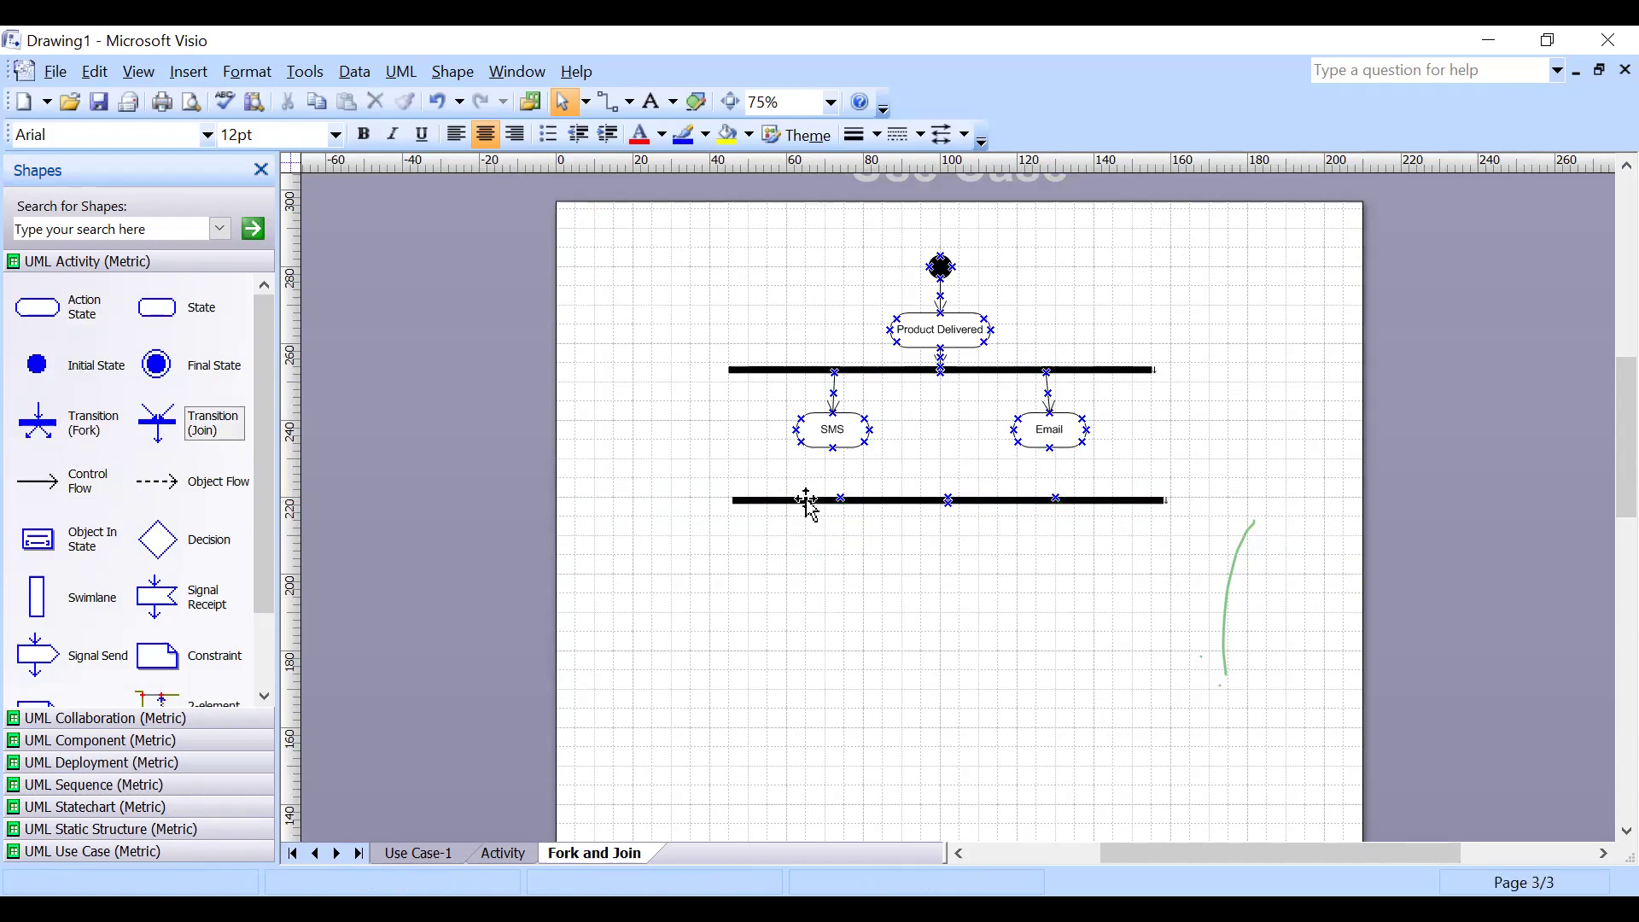
pyautogui.click(799, 500)
pyautogui.moveTo(732, 500); pyautogui.dragTo(722, 500)
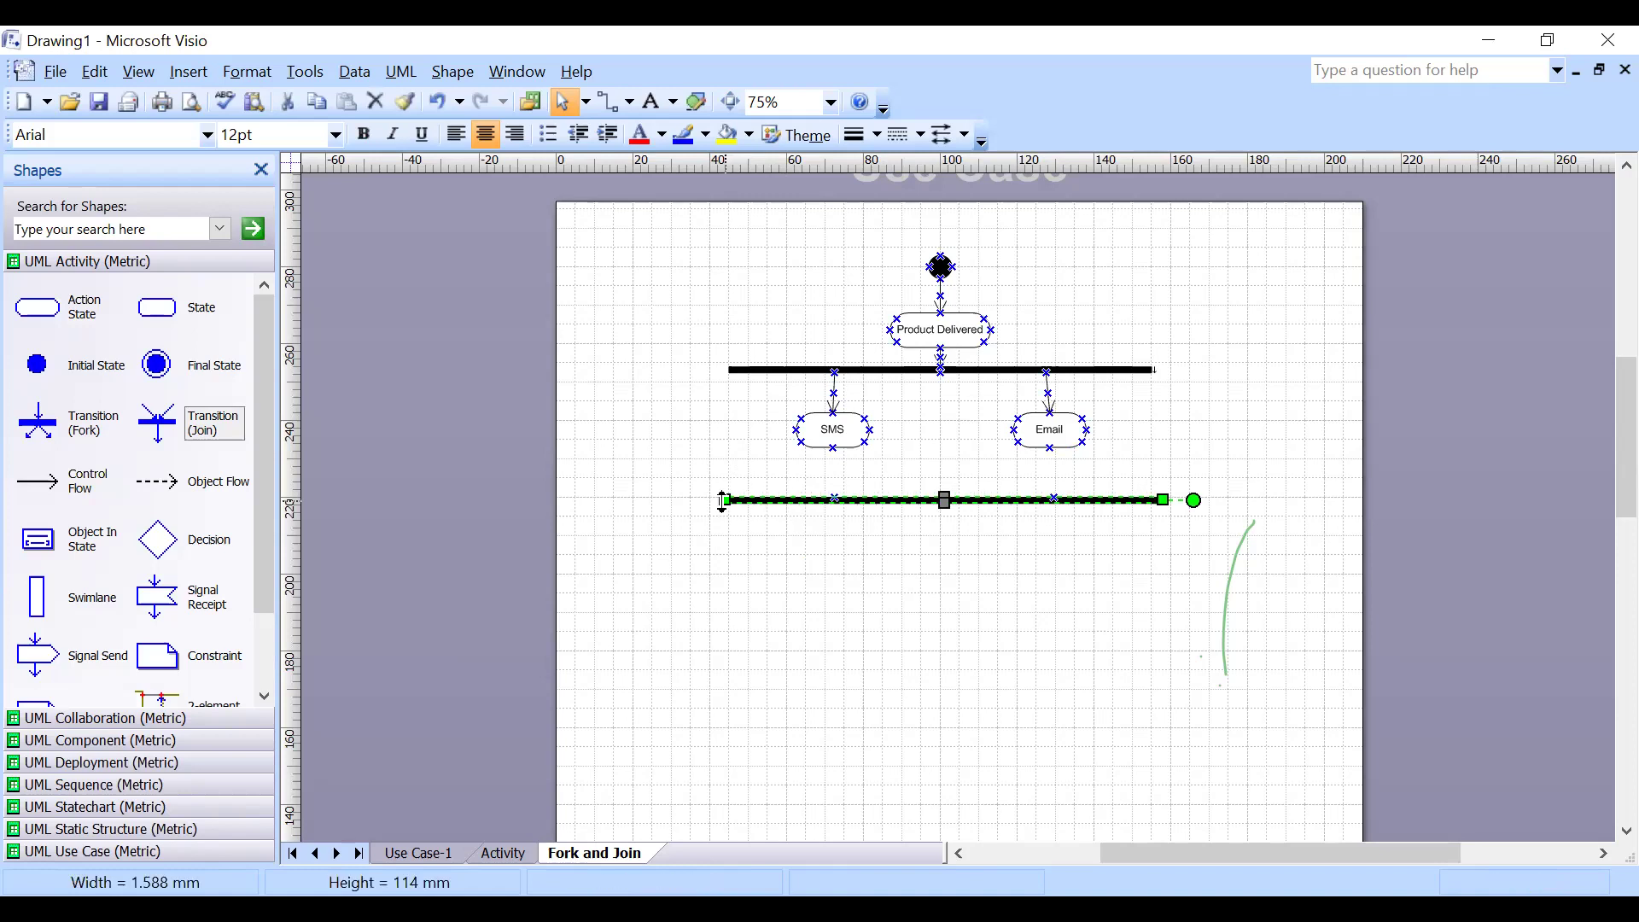
pyautogui.click(787, 586)
# Connect SMS and Email to the join bar with control flows, and add a control flow leading down from the bar's centre.
pyautogui.moveTo(80, 476); pyautogui.dragTo(835, 496)
pyautogui.moveTo(42, 483); pyautogui.dragTo(1057, 504)
pyautogui.scroll(-1, 820, 557)
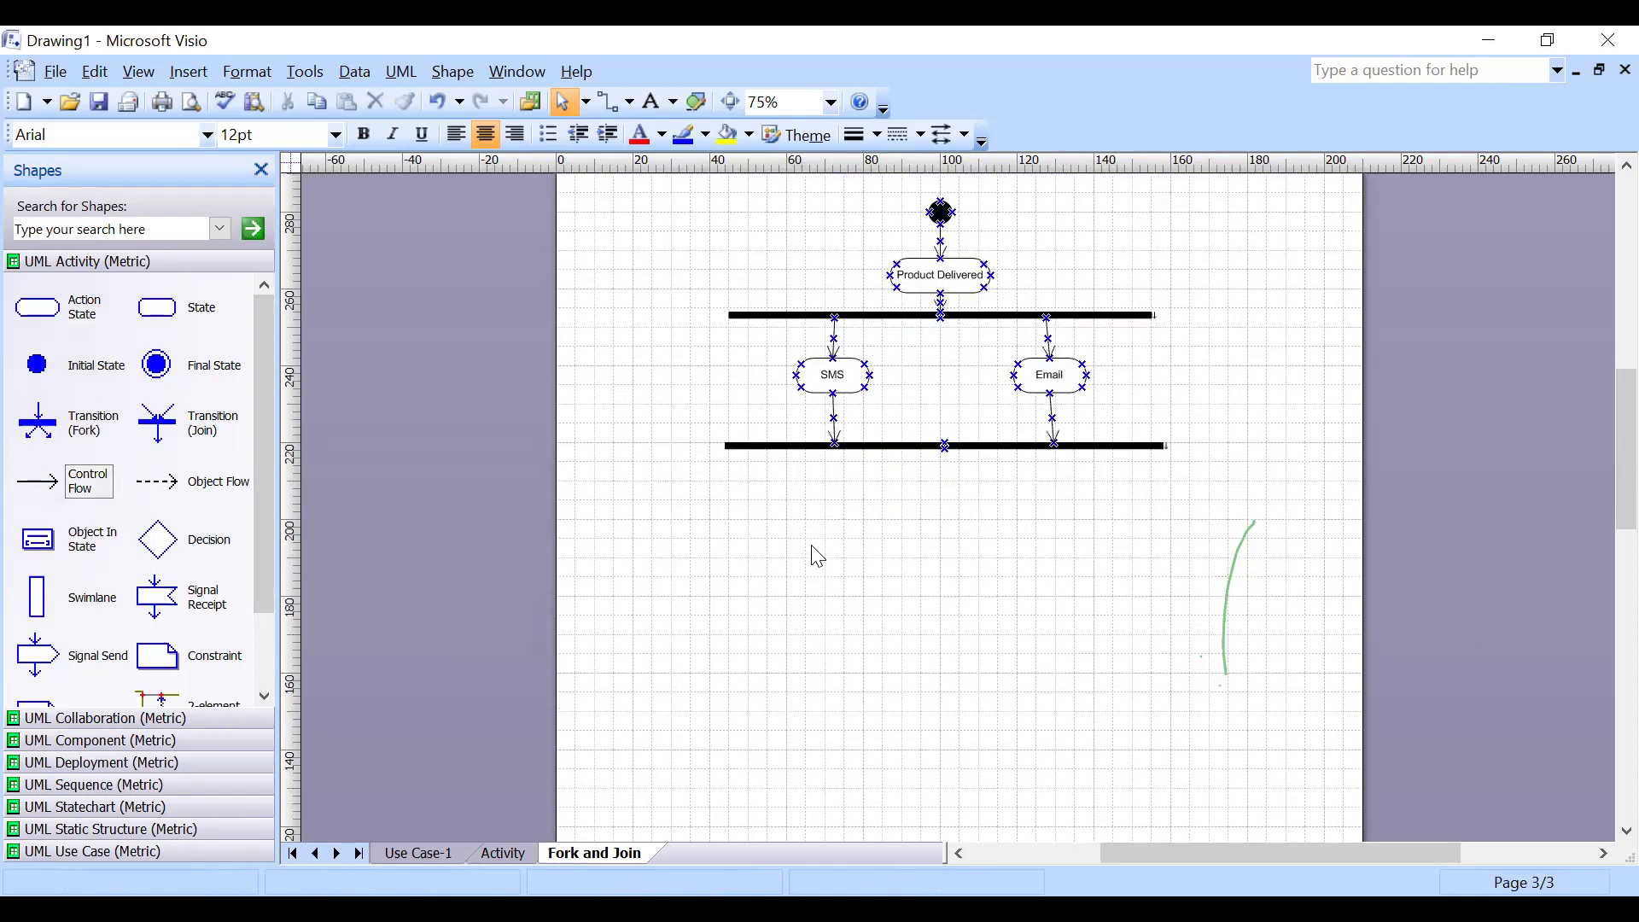
pyautogui.moveTo(45, 499); pyautogui.dragTo(947, 481)
pyautogui.click(951, 542)
# Try a state below the join bar, delete it, and straighten the outgoing control flow by moving its lower end.
pyautogui.moveTo(157, 309); pyautogui.dragTo(961, 514)
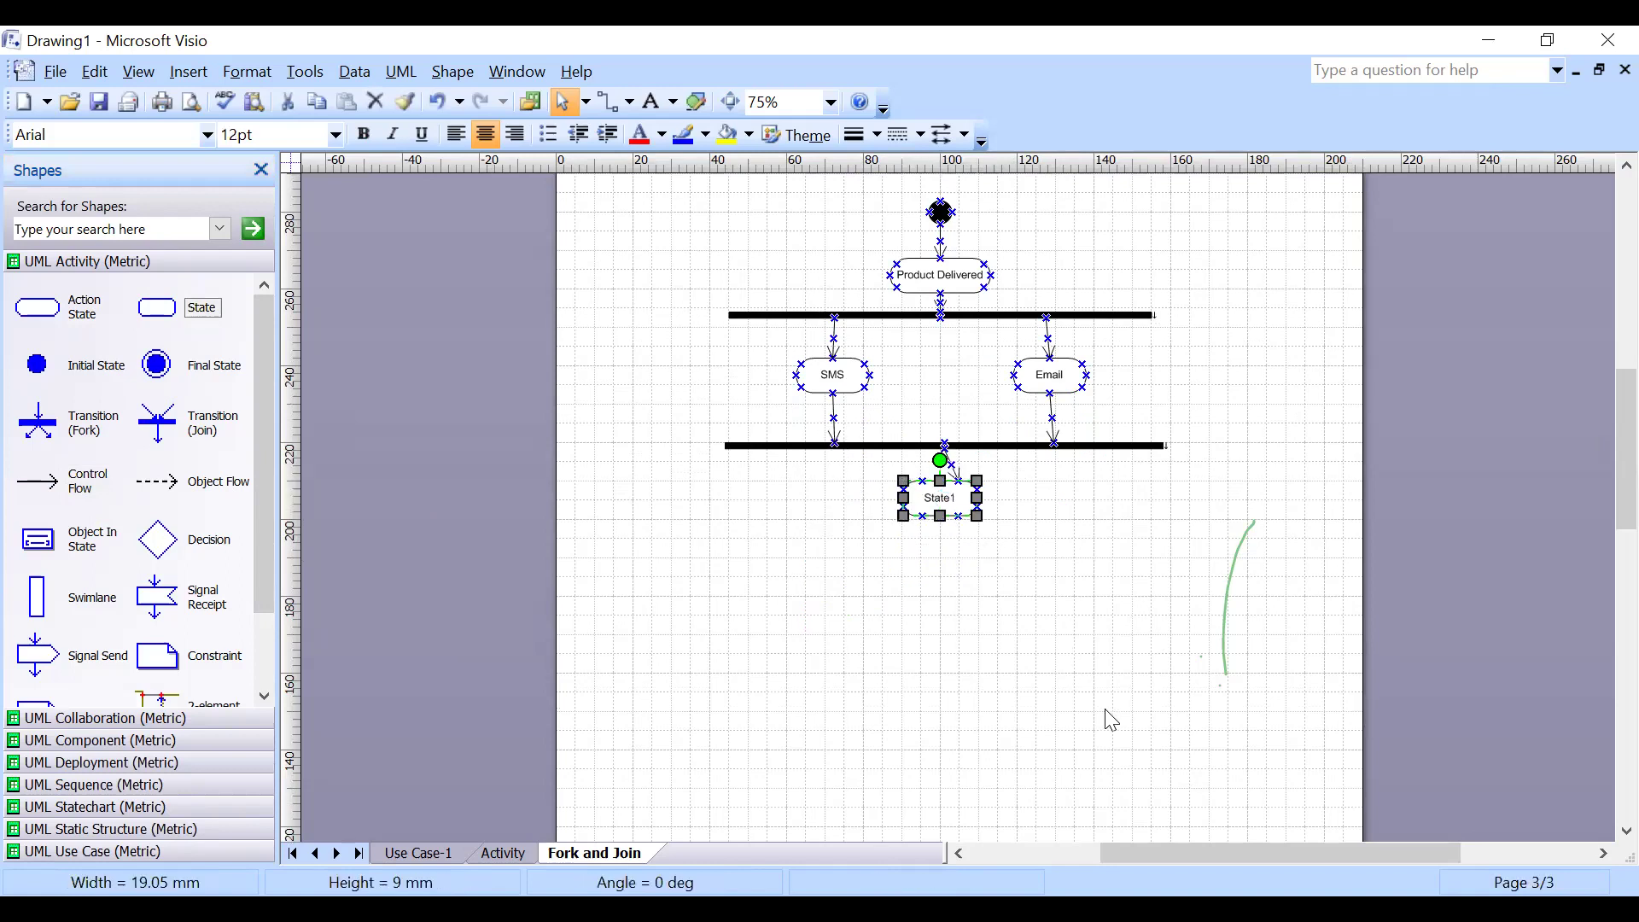
pyautogui.press('Delete')
pyautogui.click(956, 477)
pyautogui.moveTo(958, 483); pyautogui.dragTo(949, 490)
# Place a state at the end of the join bar's outgoing control flow and name it "Order delivered Successfully".
pyautogui.click(437, 331)
pyautogui.moveTo(157, 307); pyautogui.dragTo(601, 571)
pyautogui.moveTo(862, 628); pyautogui.dragTo(947, 505)
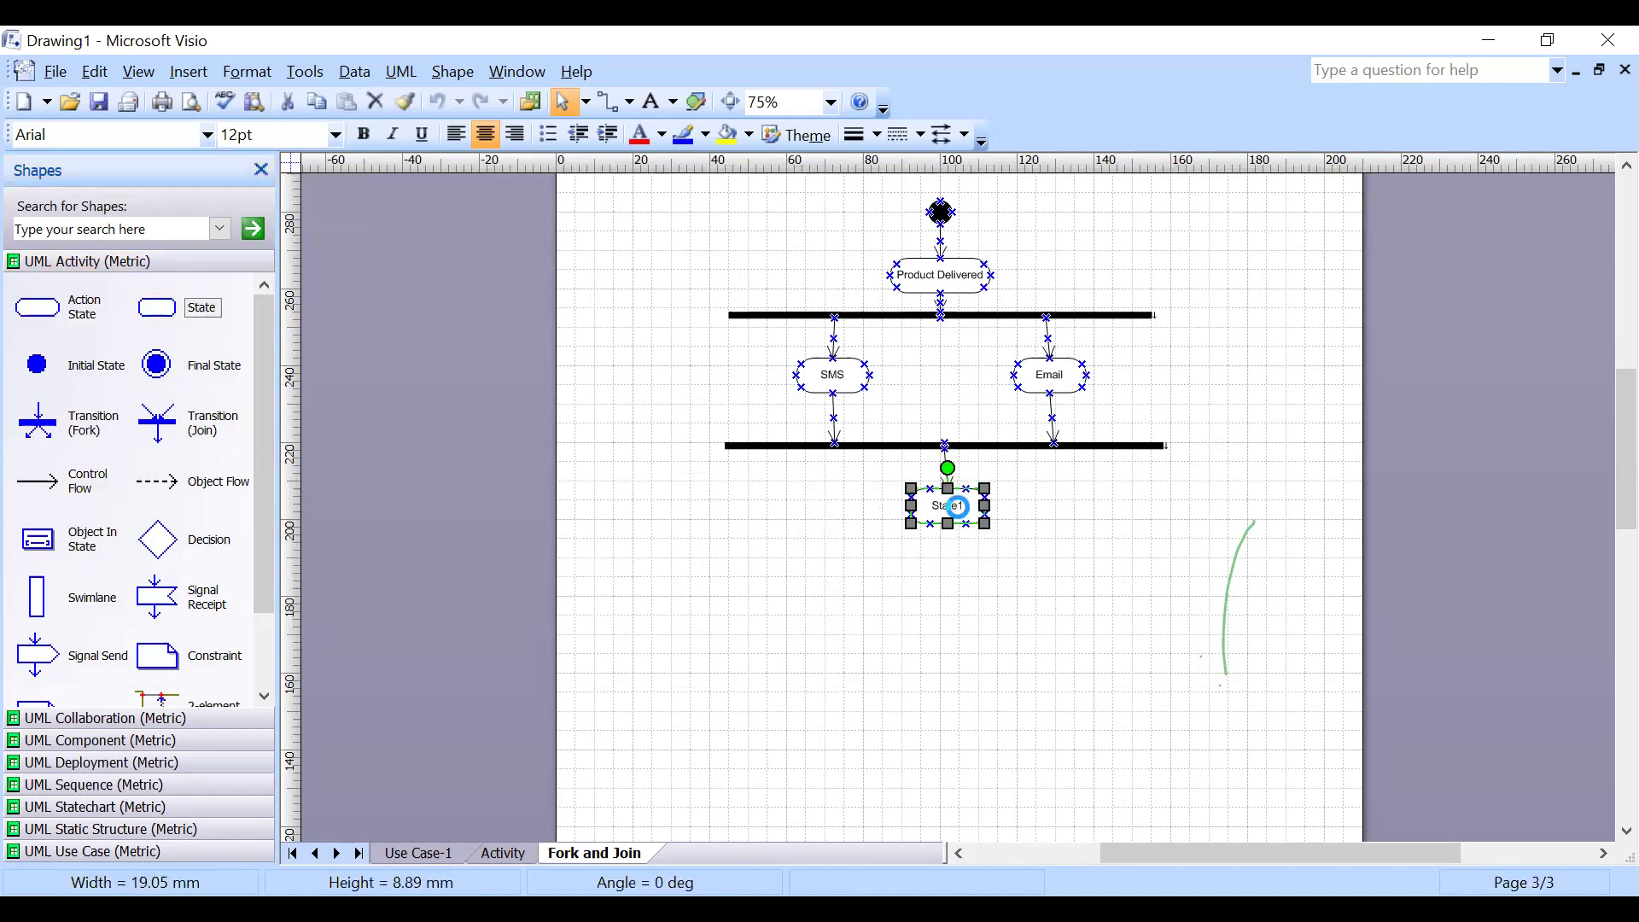
pyautogui.doubleClick(957, 507)
pyautogui.write('Order delivered Successfully')
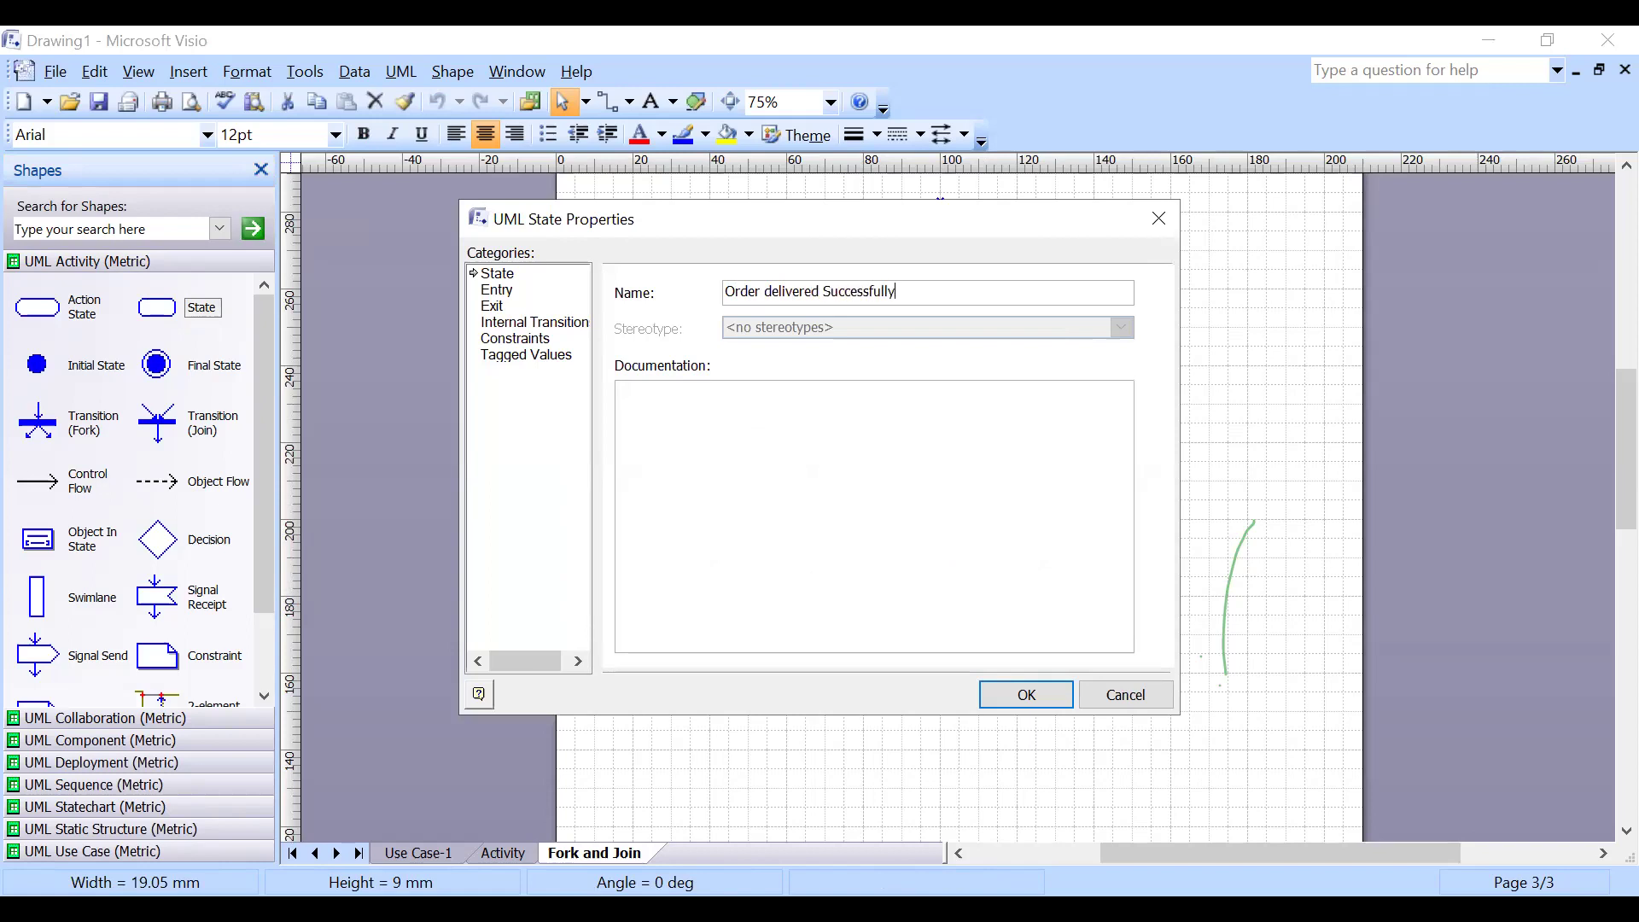
pyautogui.press('Return')
# Add a control flow below Order delivered Successfully and end it with a final state.
pyautogui.moveTo(51, 483); pyautogui.dragTo(947, 566)
pyautogui.moveTo(158, 367); pyautogui.dragTo(955, 598)
pyautogui.click(1034, 680)
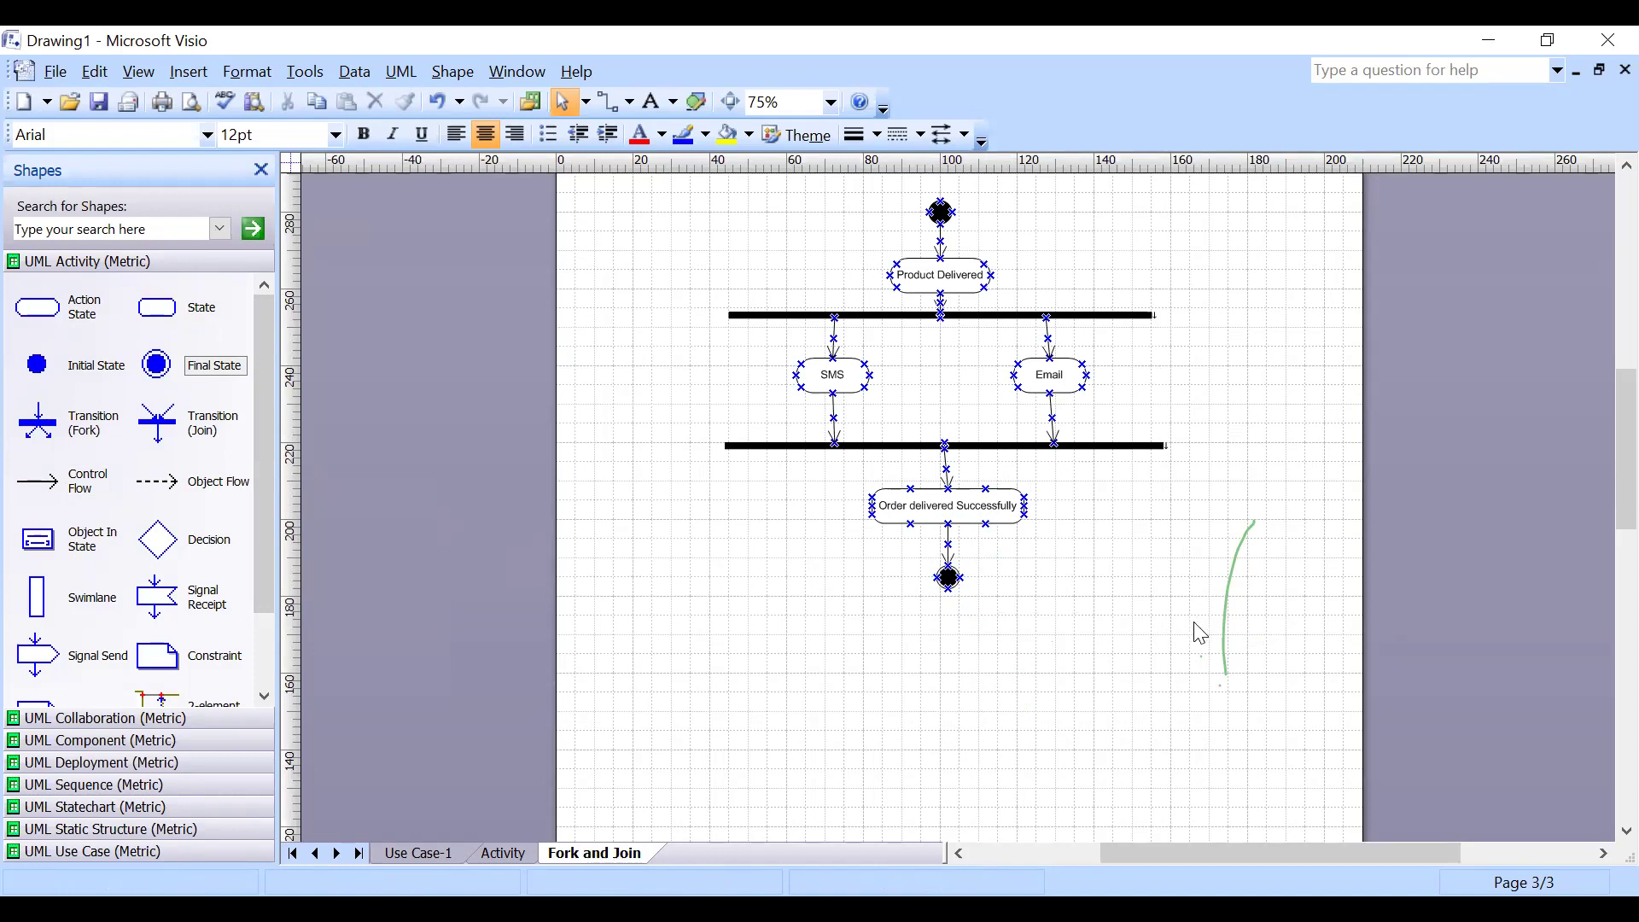
# Review the finished fork-and-join diagram and the login and add-product diagrams on the Activity page.
pyautogui.moveTo(1214, 617); pyautogui.dragTo(638, 199)
pyautogui.press('Escape')
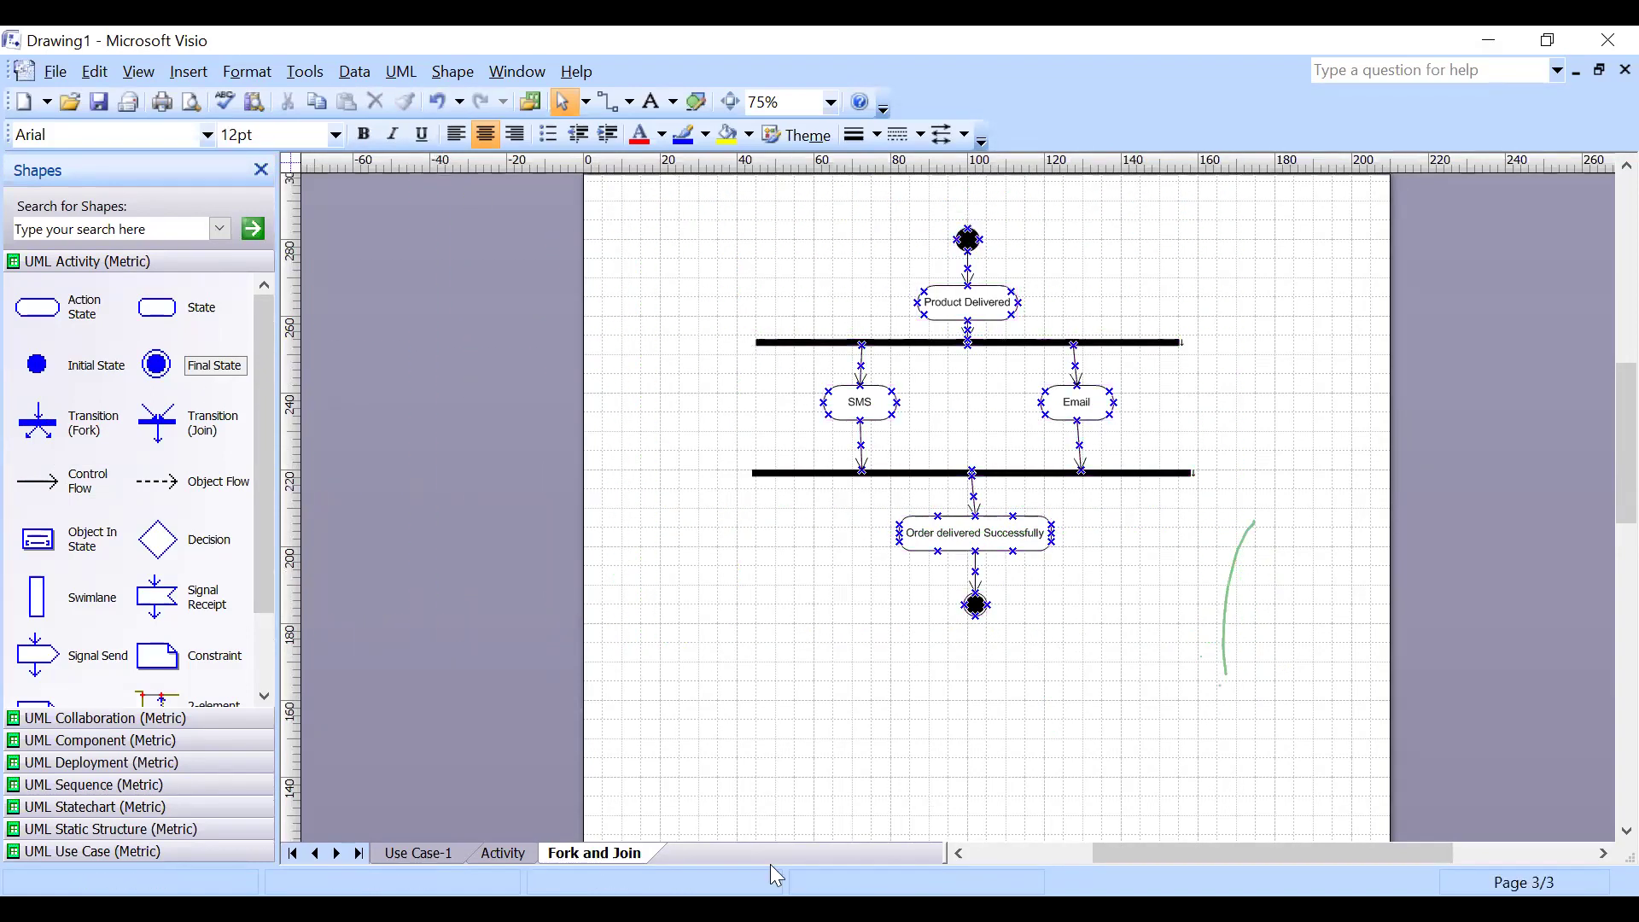
pyautogui.click(505, 853)
pyautogui.moveTo(1187, 765); pyautogui.dragTo(660, 304)
pyautogui.scroll(2, 1046, 611)
pyautogui.scroll(-2, 1037, 628)
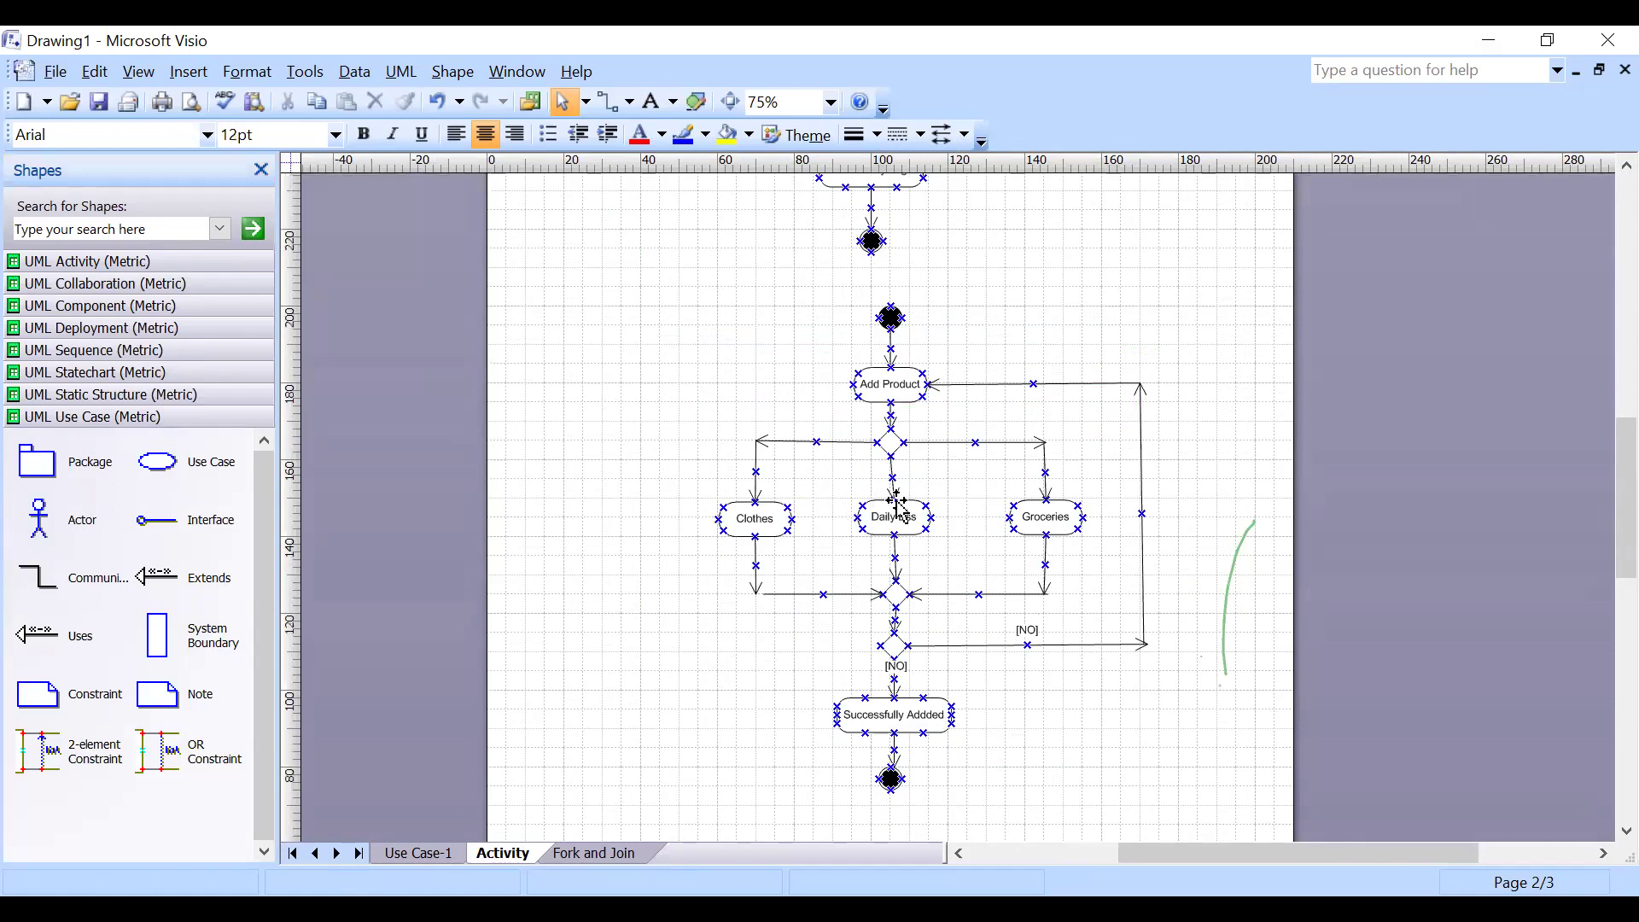
pyautogui.scroll(5, 888, 512)
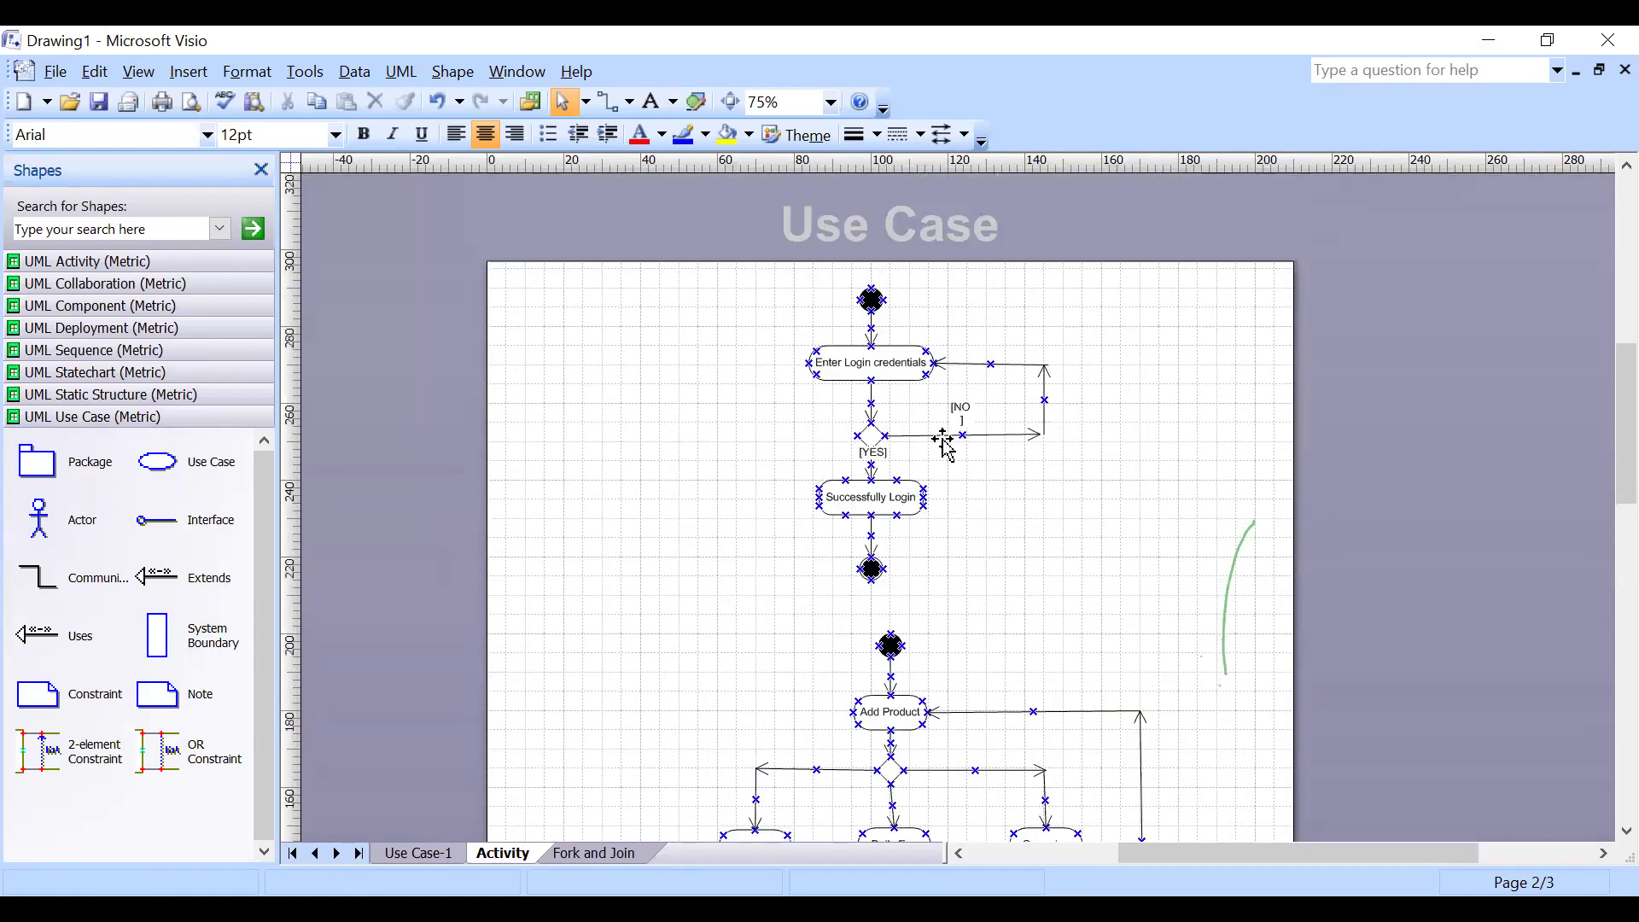
pyautogui.moveTo(1193, 516); pyautogui.dragTo(752, 507)
# Look through the UML Activity shapes and the Activity page's diagrams, and open the UML Sequence shapes.
pyautogui.click(163, 263)
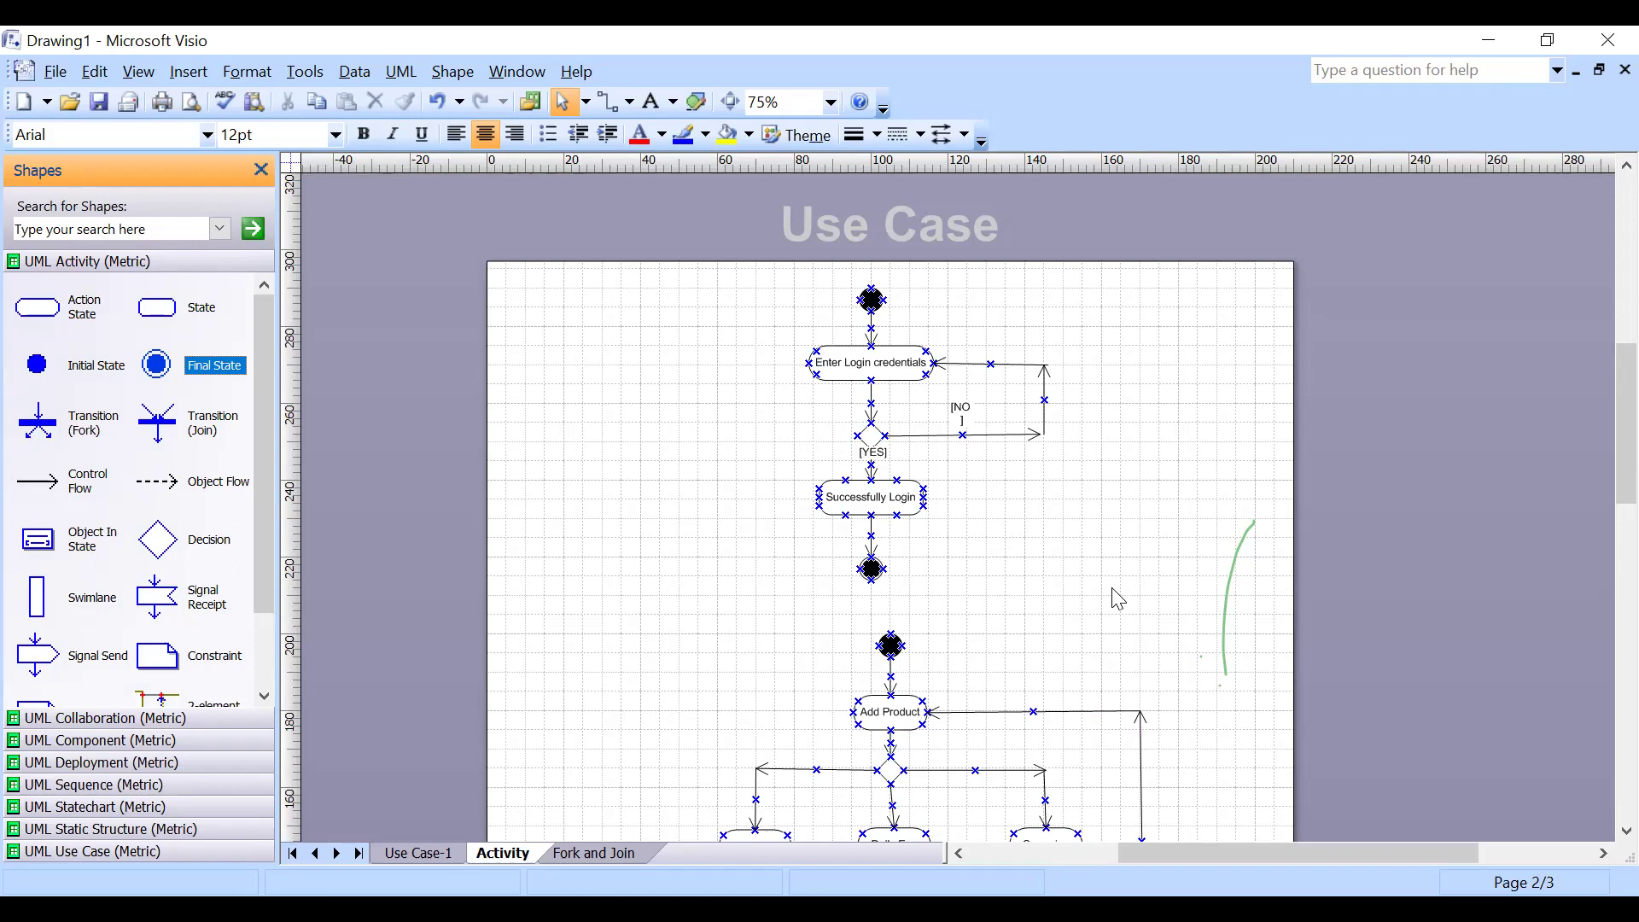
pyautogui.scroll(-2, 888, 418)
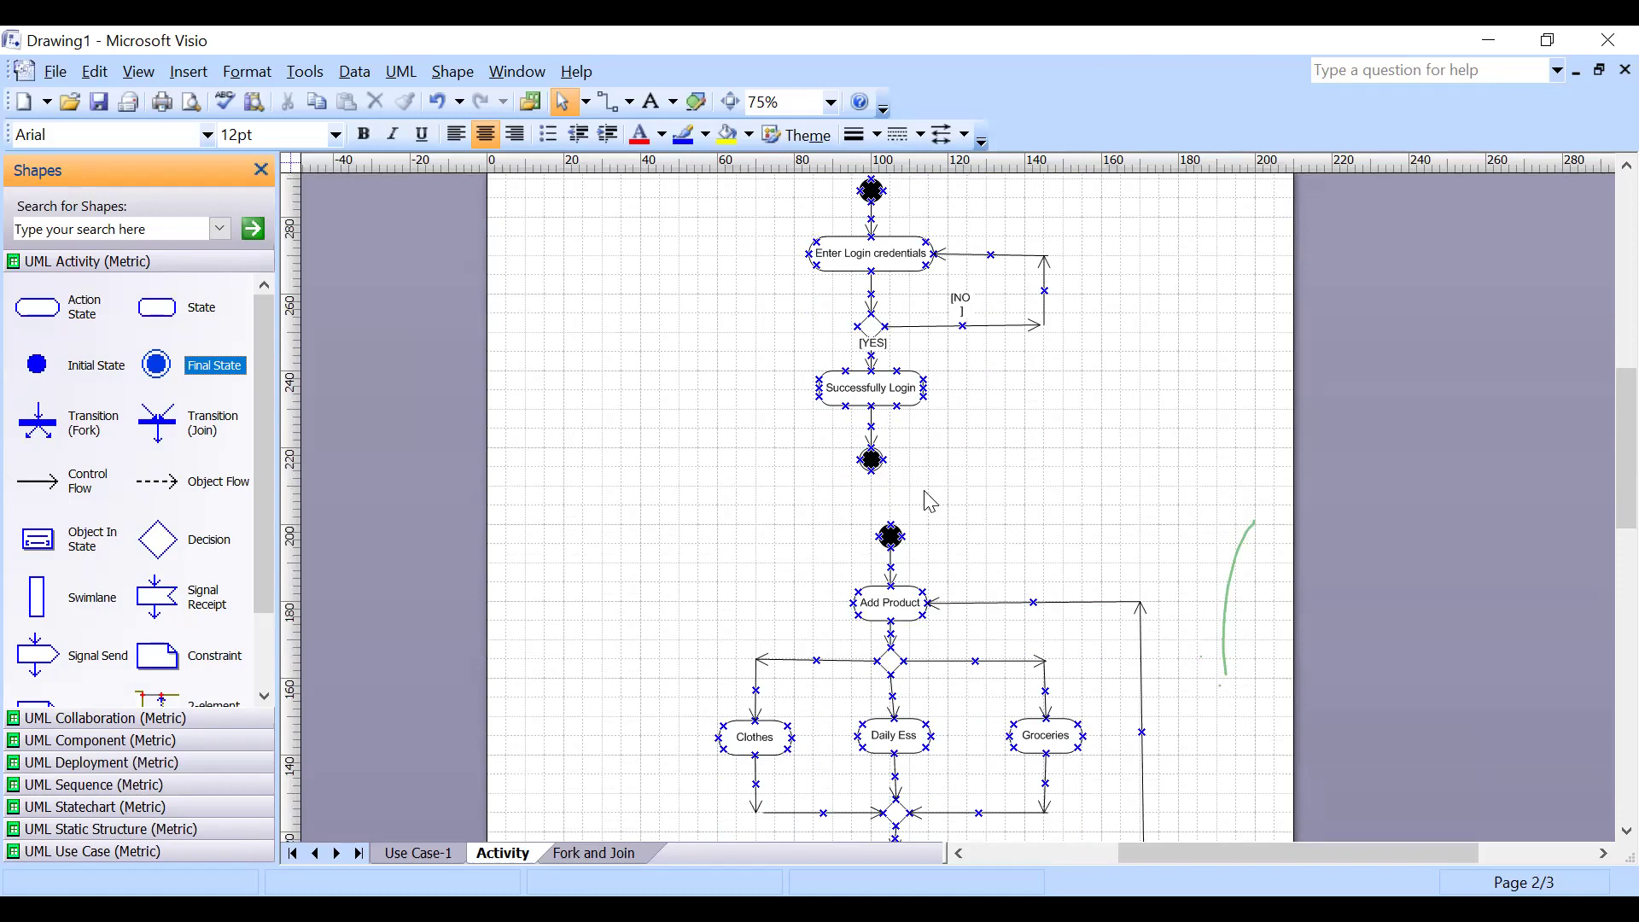
pyautogui.click(1129, 471)
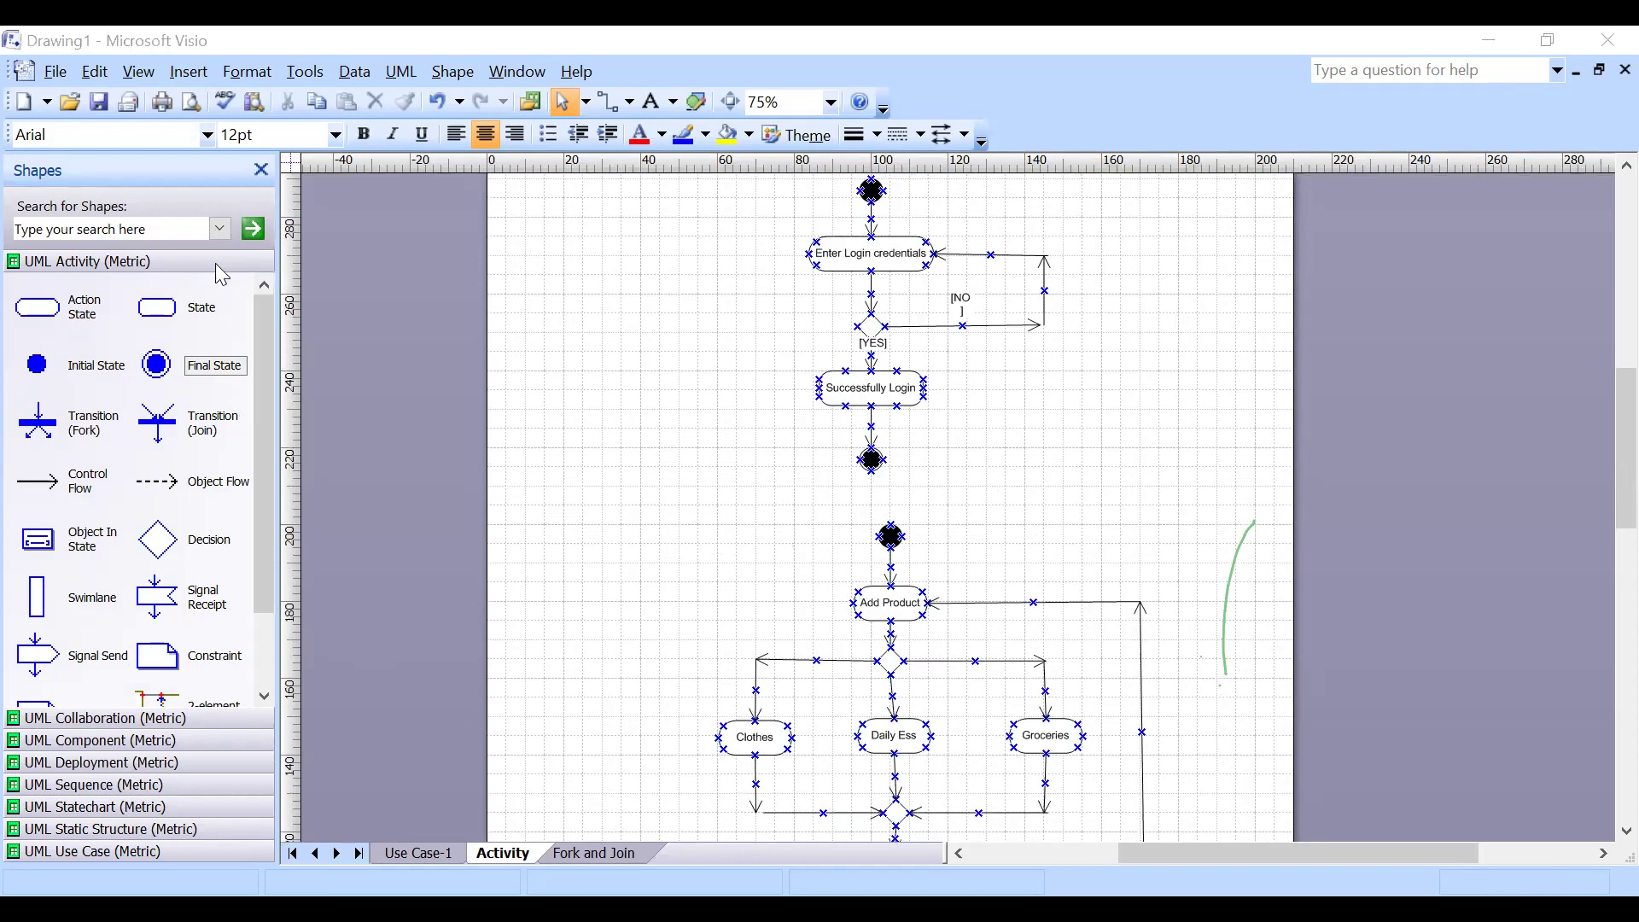
pyautogui.scroll(-1, 198, 419)
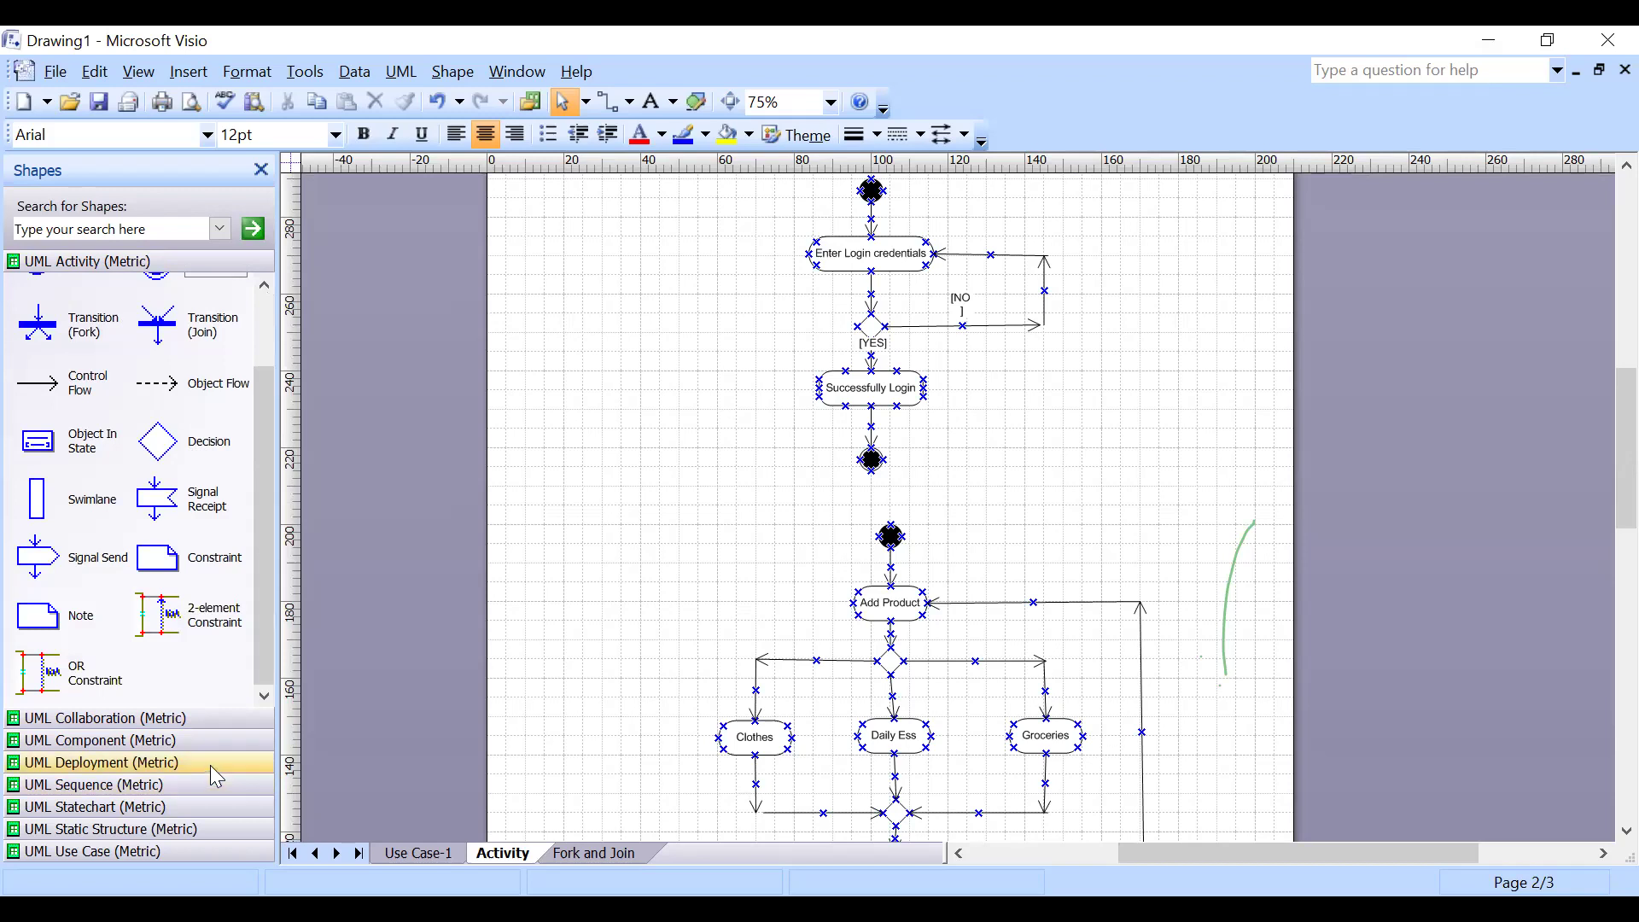
pyautogui.scroll(1, 942, 546)
pyautogui.scroll(-3, 942, 546)
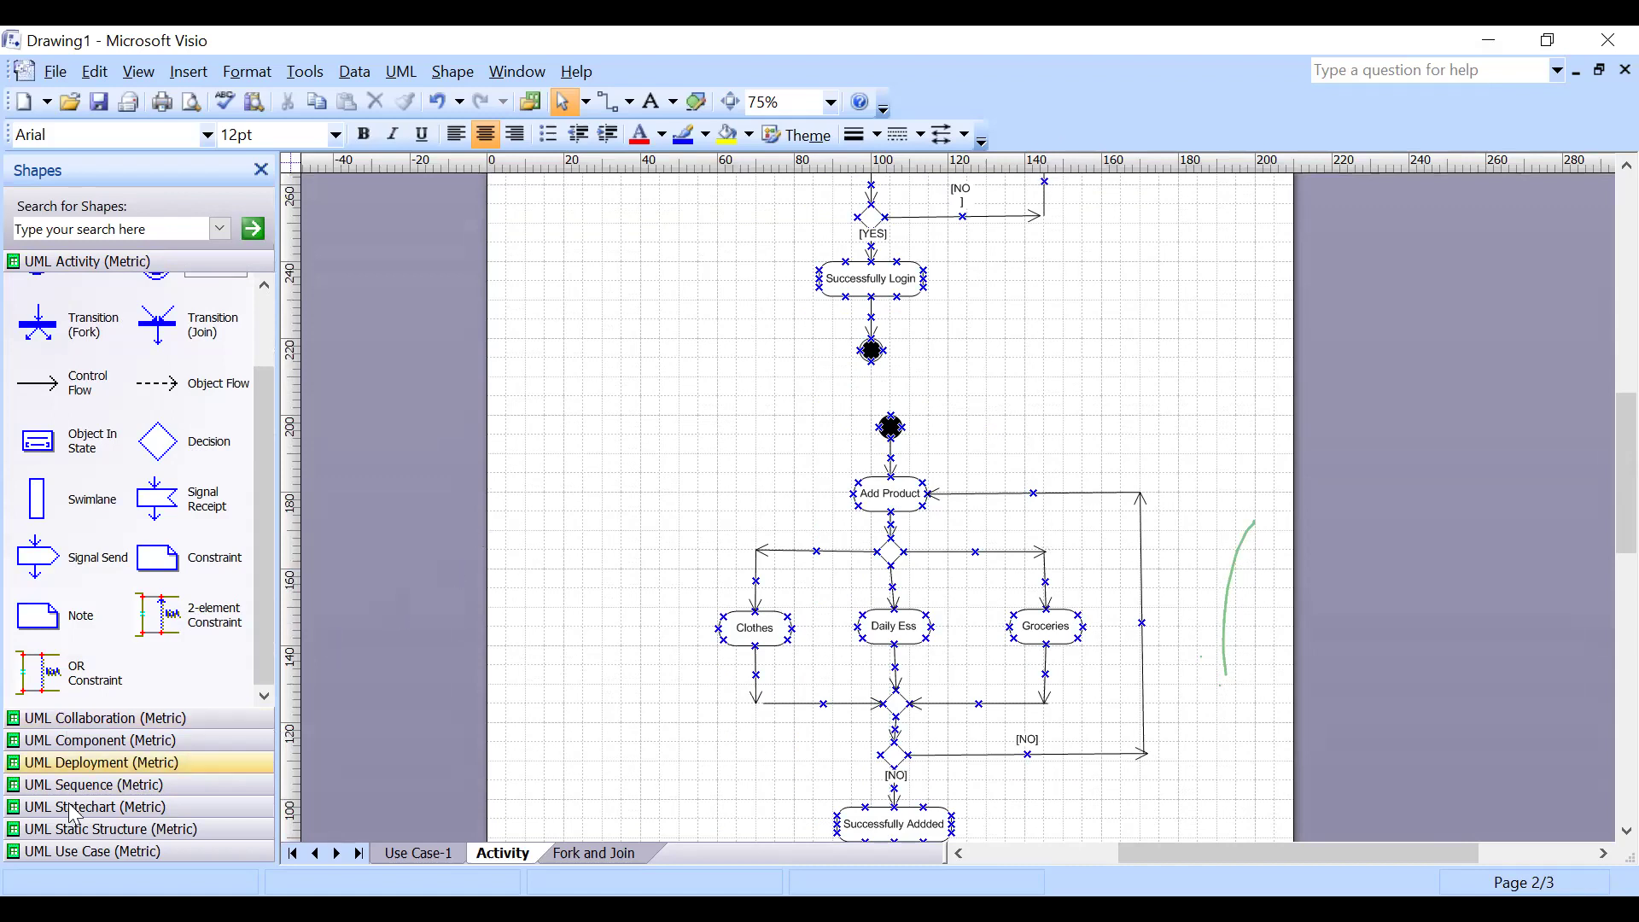
pyautogui.click(152, 786)
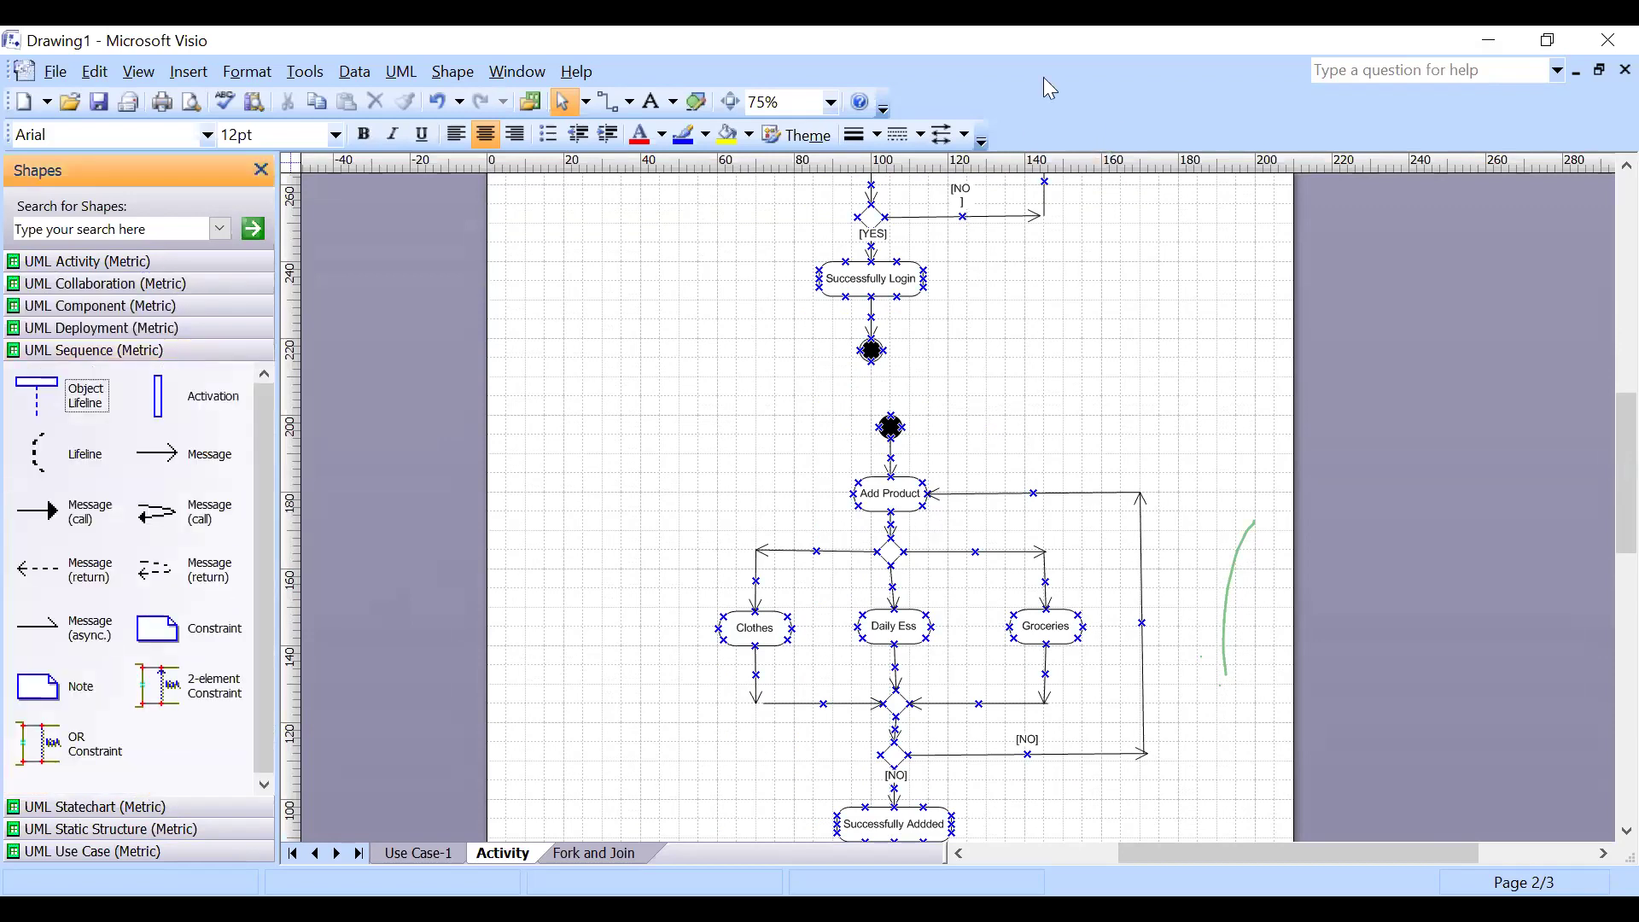
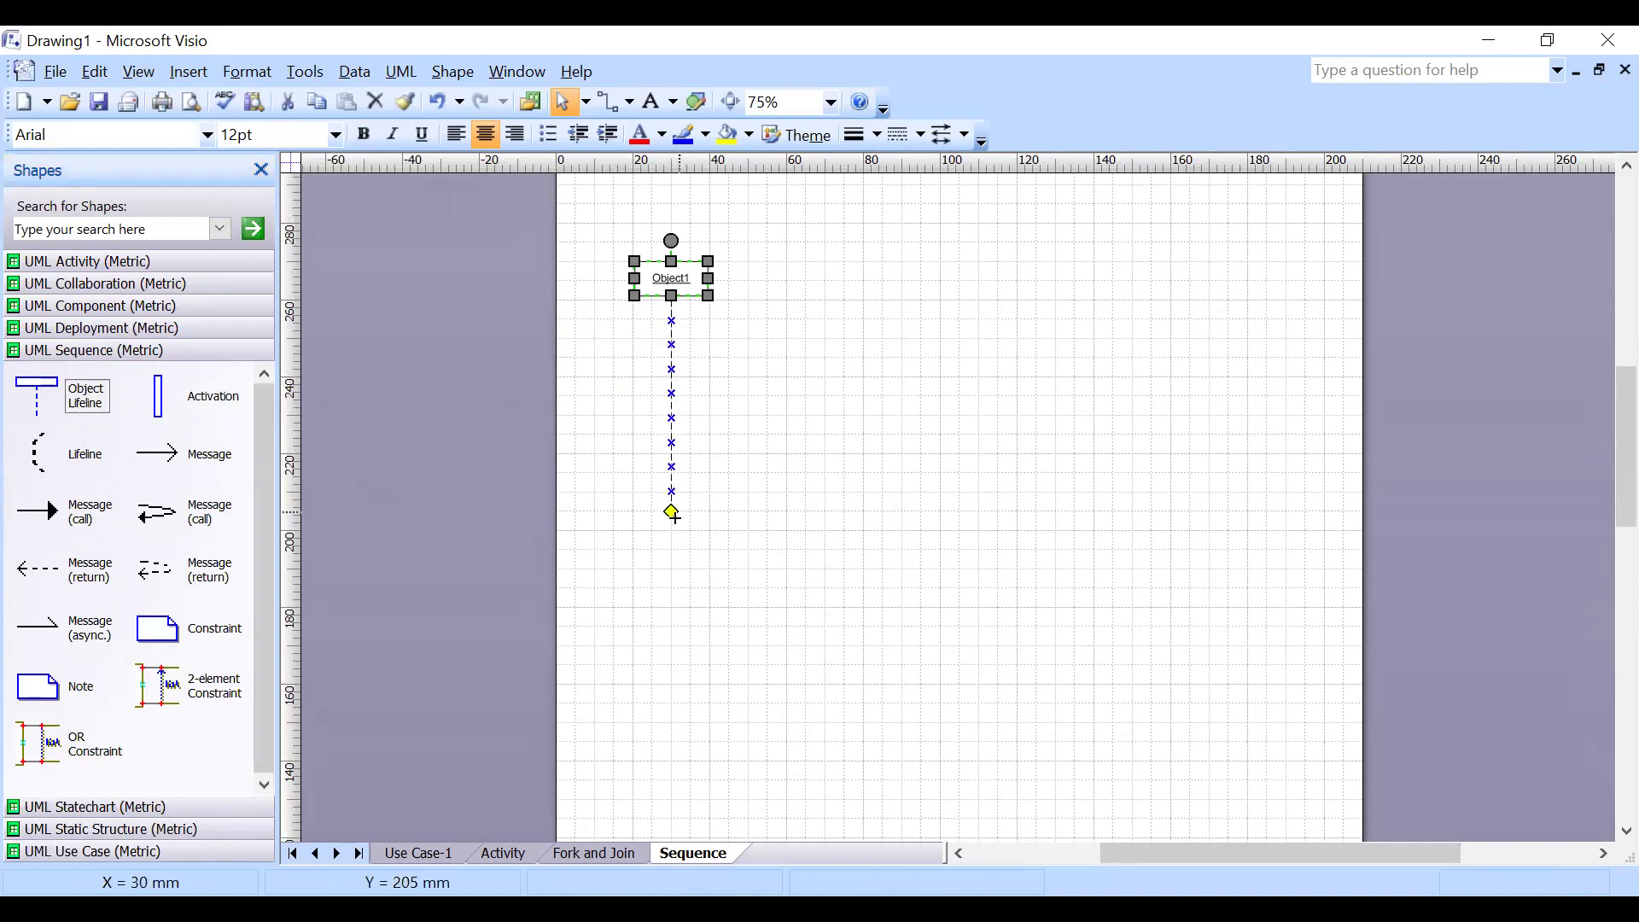
# Lengthen the first object's lifeline and duplicate the object three times, spacing the copies in a row across the Sequence page.
pyautogui.click(752, 298)
pyautogui.click(693, 278)
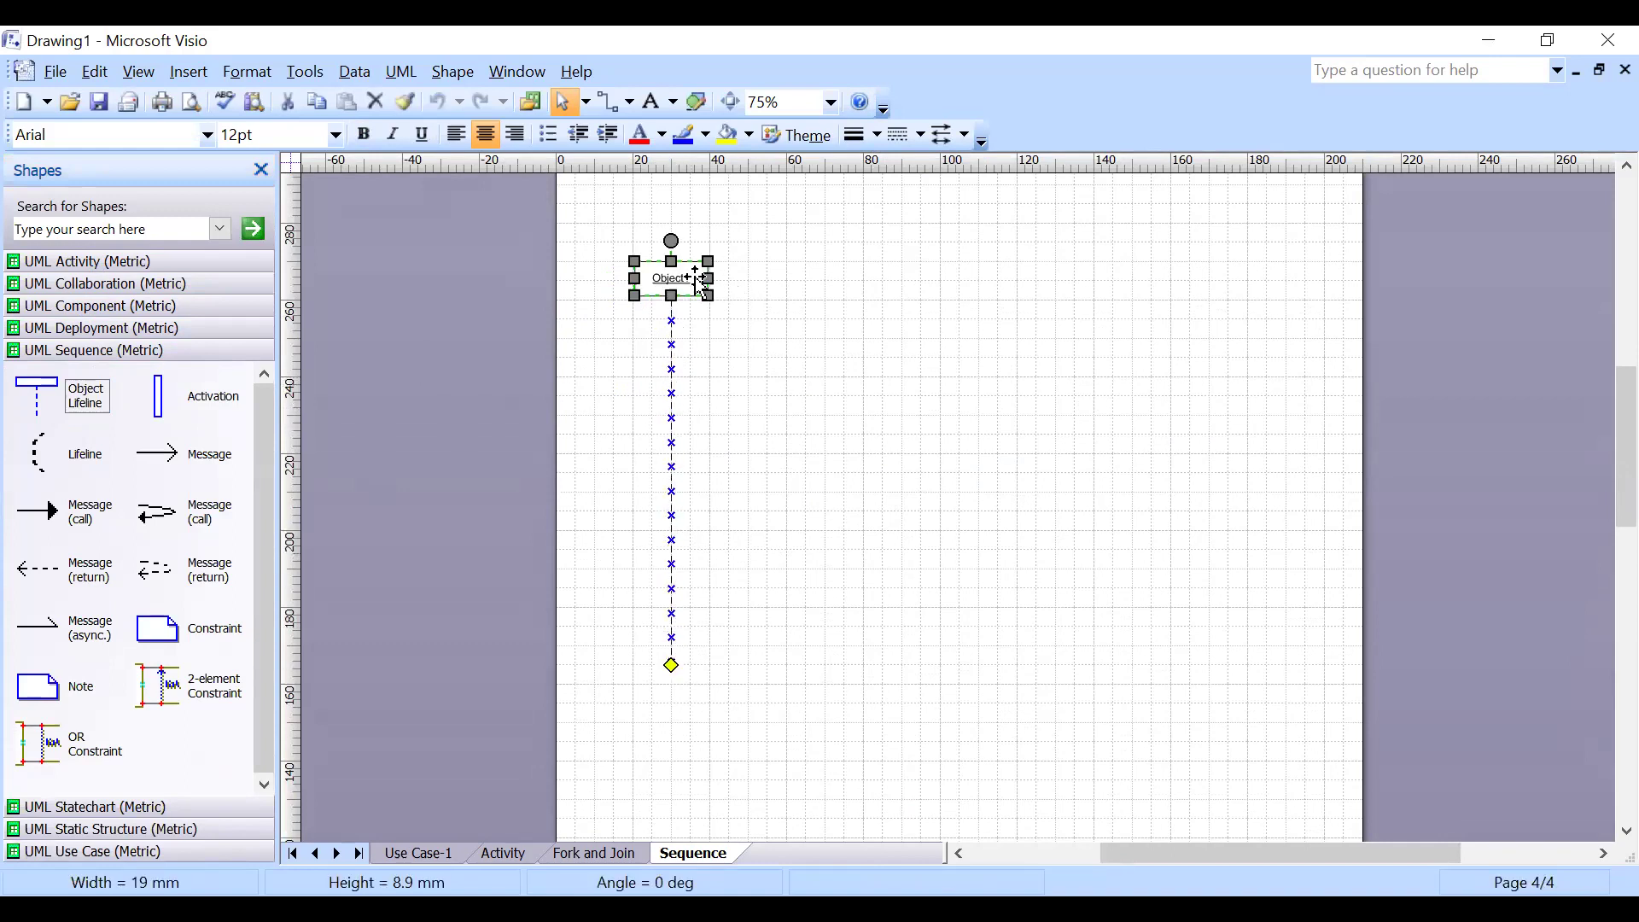
pyautogui.hotkey('ctrl', 'd')
pyautogui.moveTo(721, 308); pyautogui.dragTo(1107, 256)
pyautogui.hotkey('ctrl', 'd')
pyautogui.hotkey('ctrl', 'd')
pyautogui.click(1245, 358)
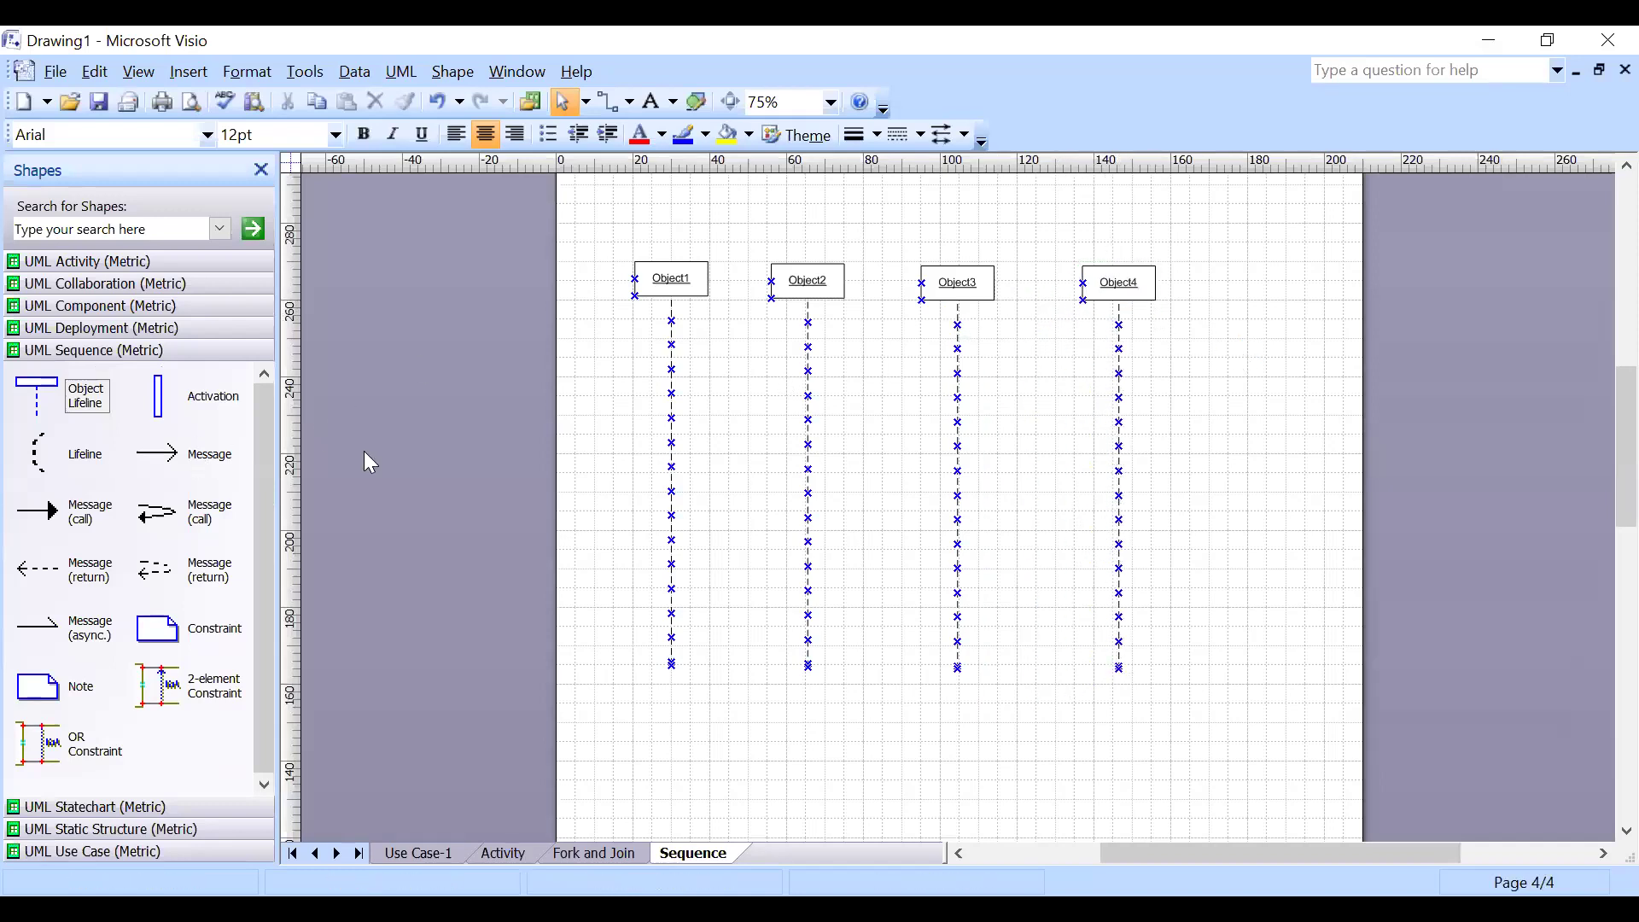
# Place a message arrow starting on the second object's lifeline, and rename the first object User.
pyautogui.moveTo(198, 468); pyautogui.dragTo(854, 354)
pyautogui.click(696, 275)
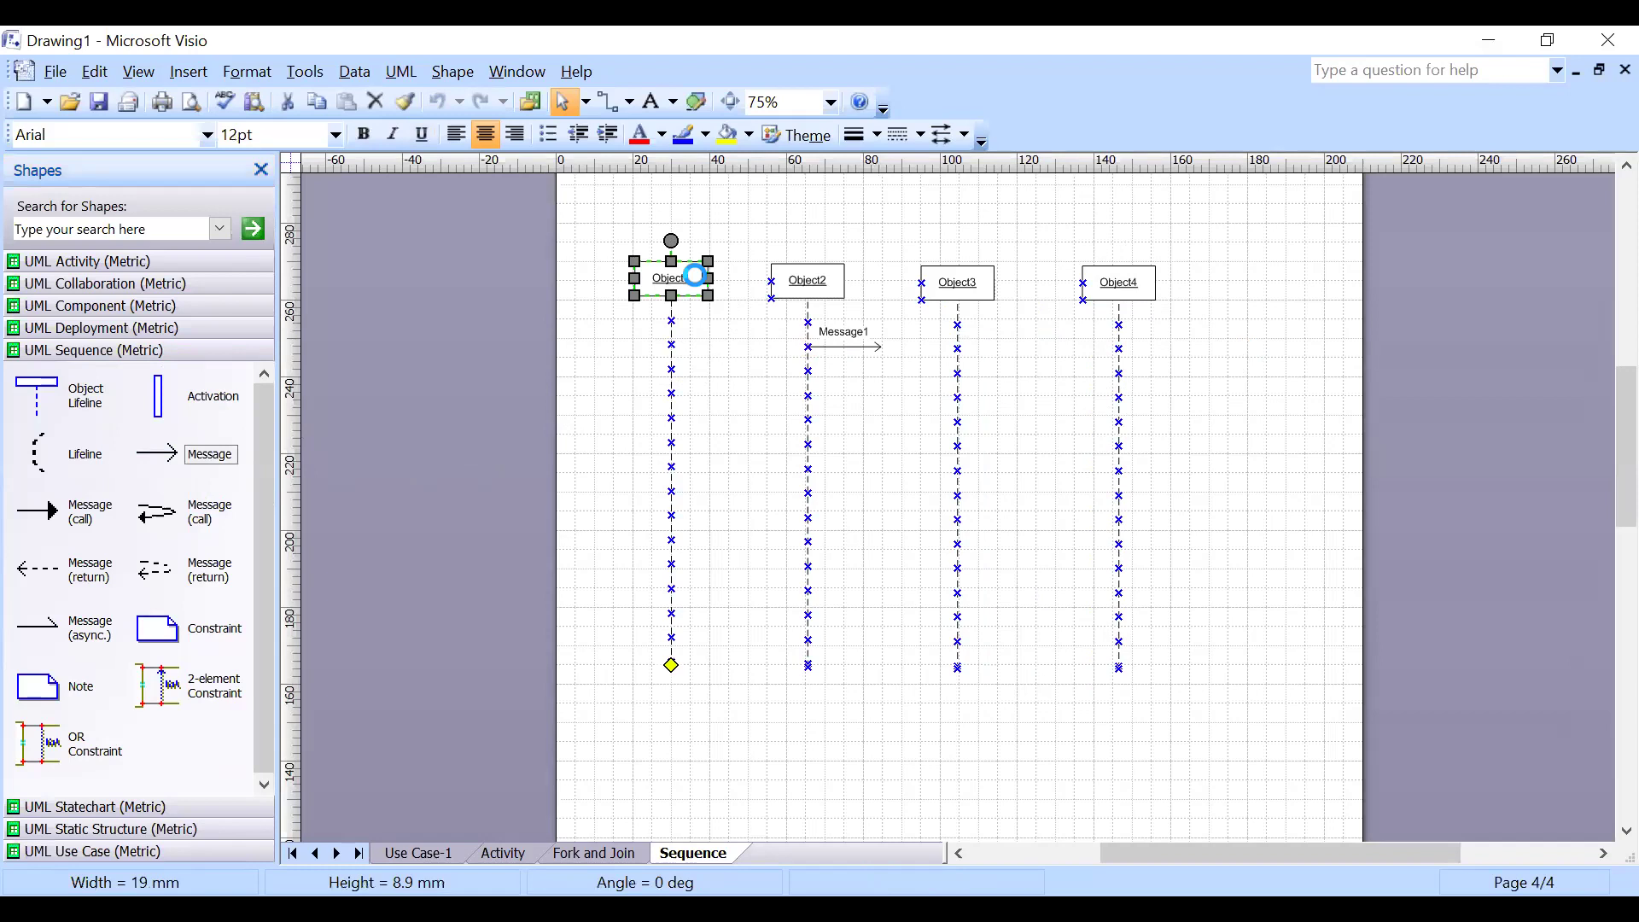
pyautogui.write('Use')
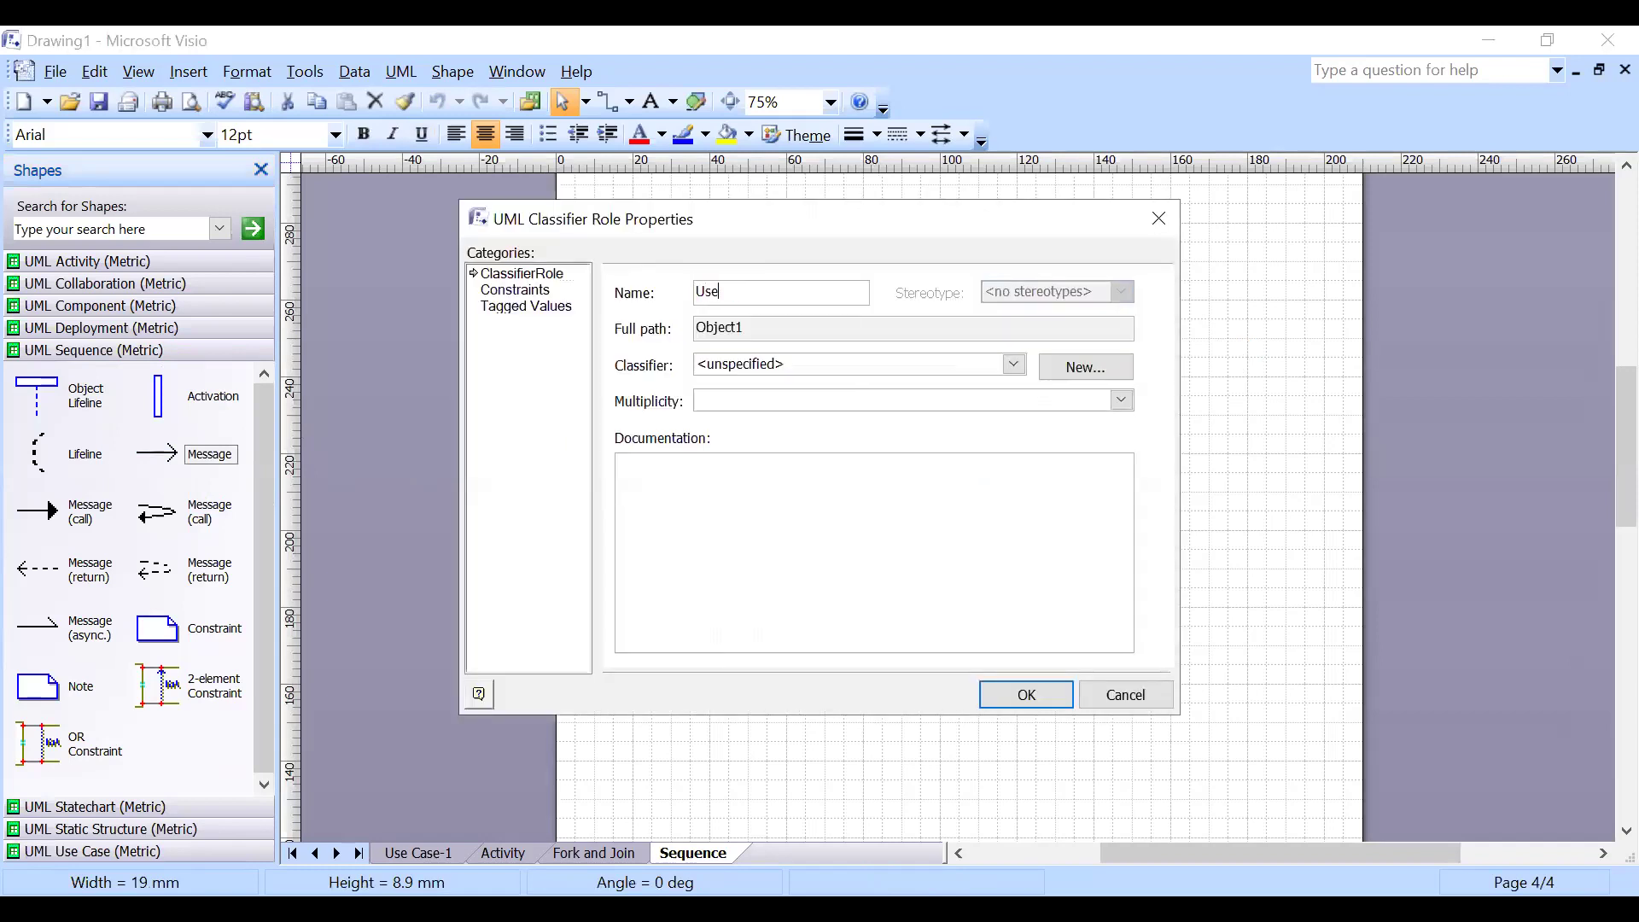
pyautogui.write('r')
pyautogui.press('Return')
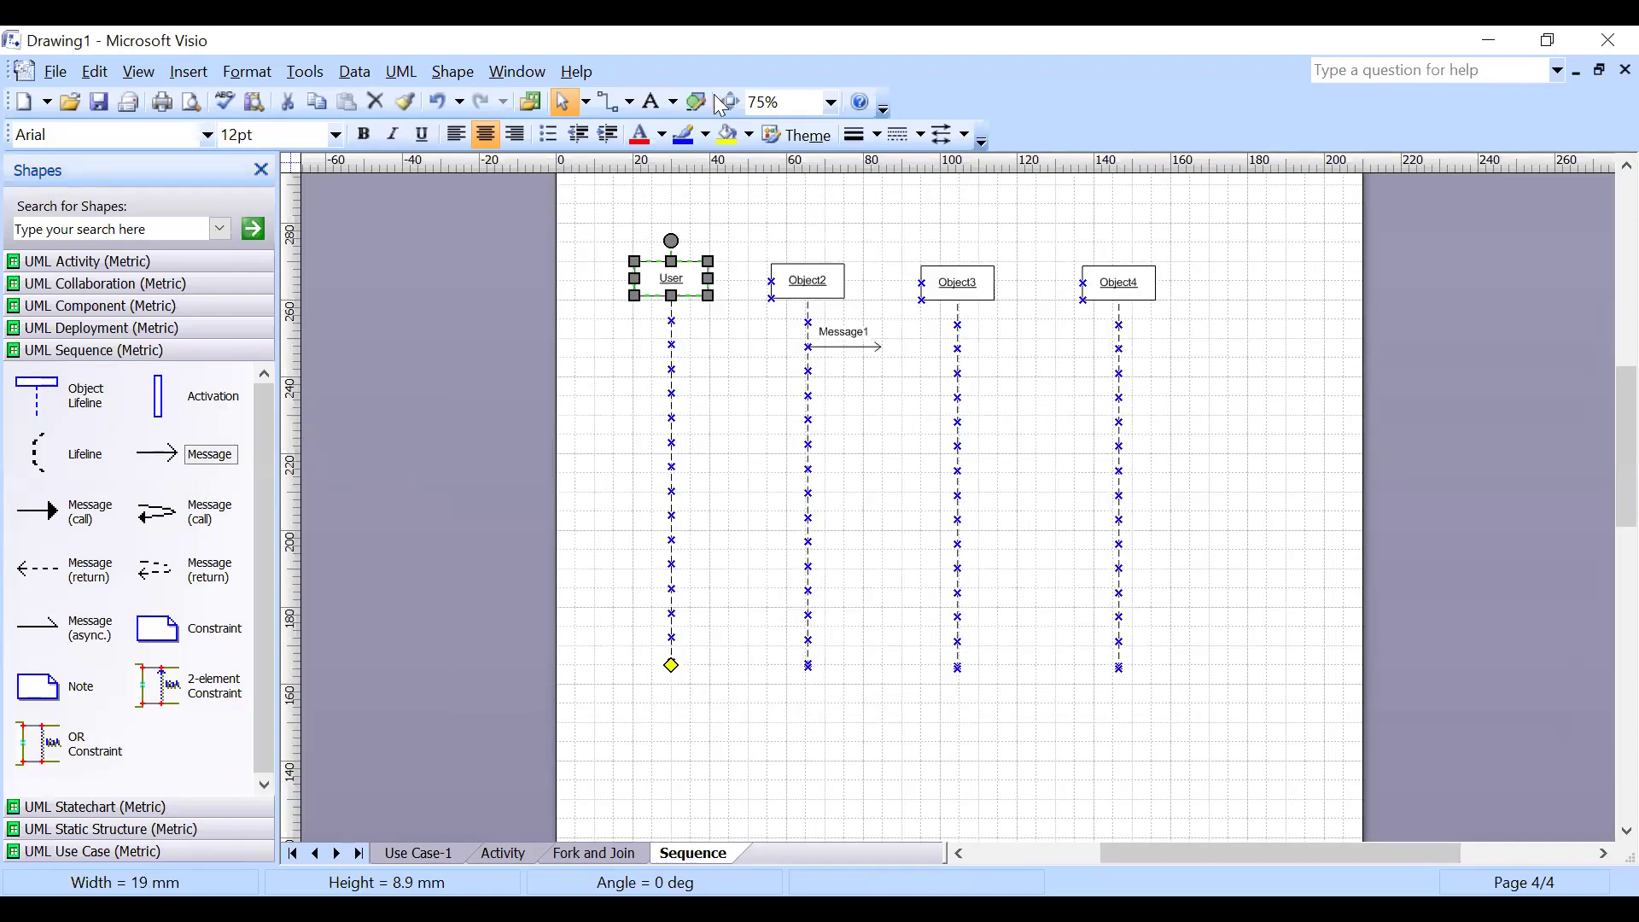
# Rename the second object lifeline ATM.
pyautogui.doubleClick(809, 275)
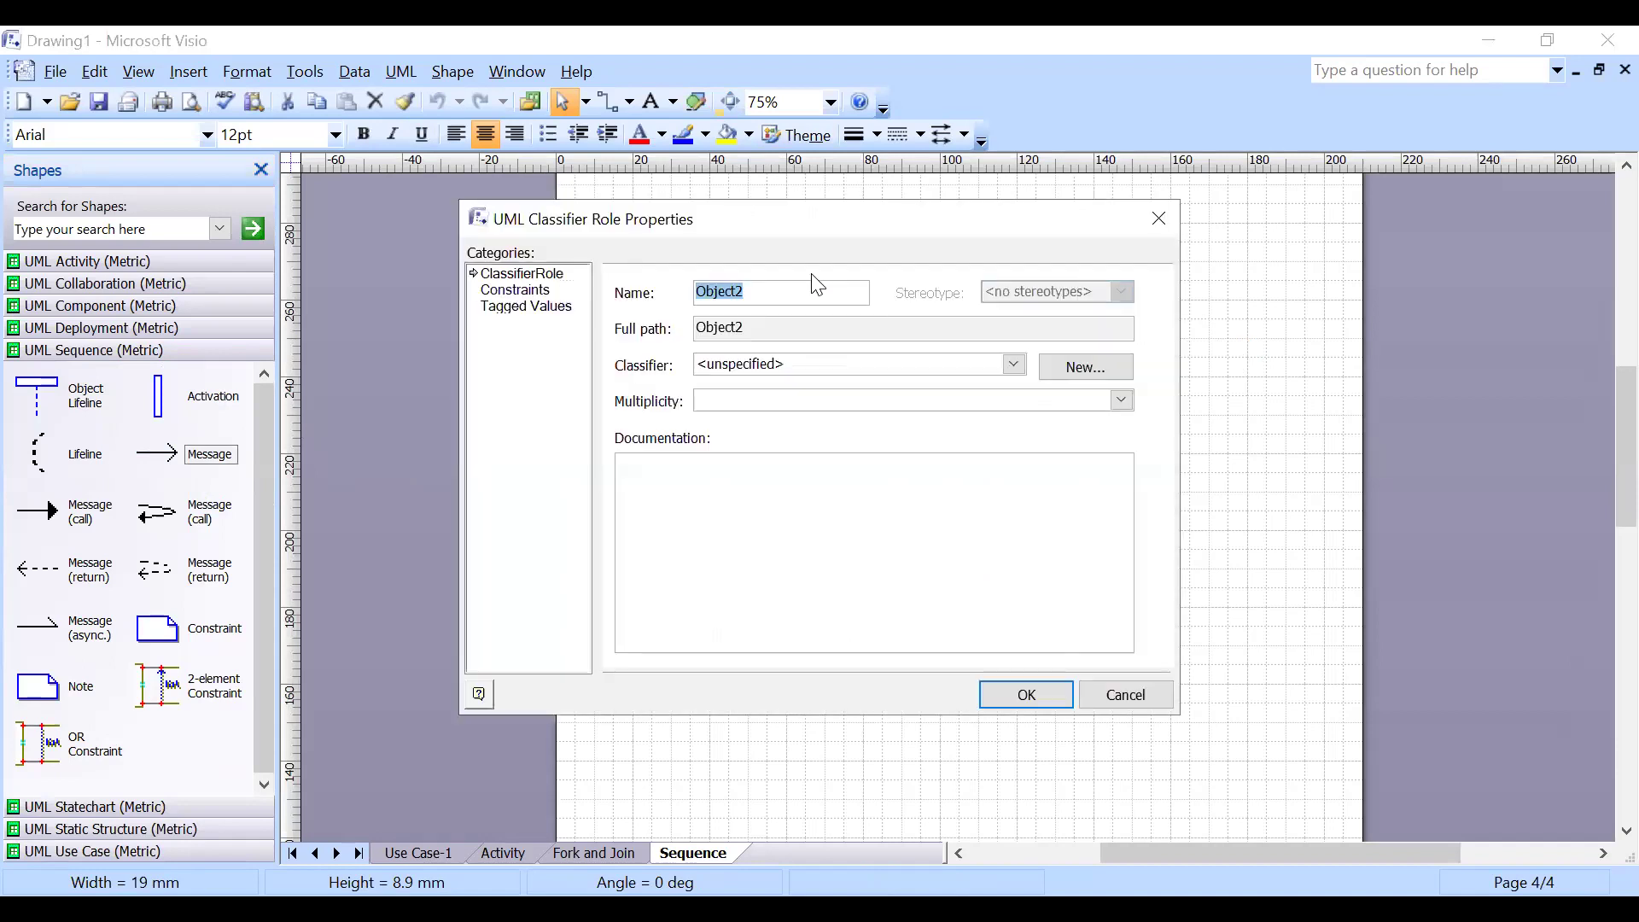
pyautogui.write('ATM')
pyautogui.press('Return')
# Rename the third object lifeline Consortium and the fourth object lifeline Bank.
pyautogui.doubleClick(957, 278)
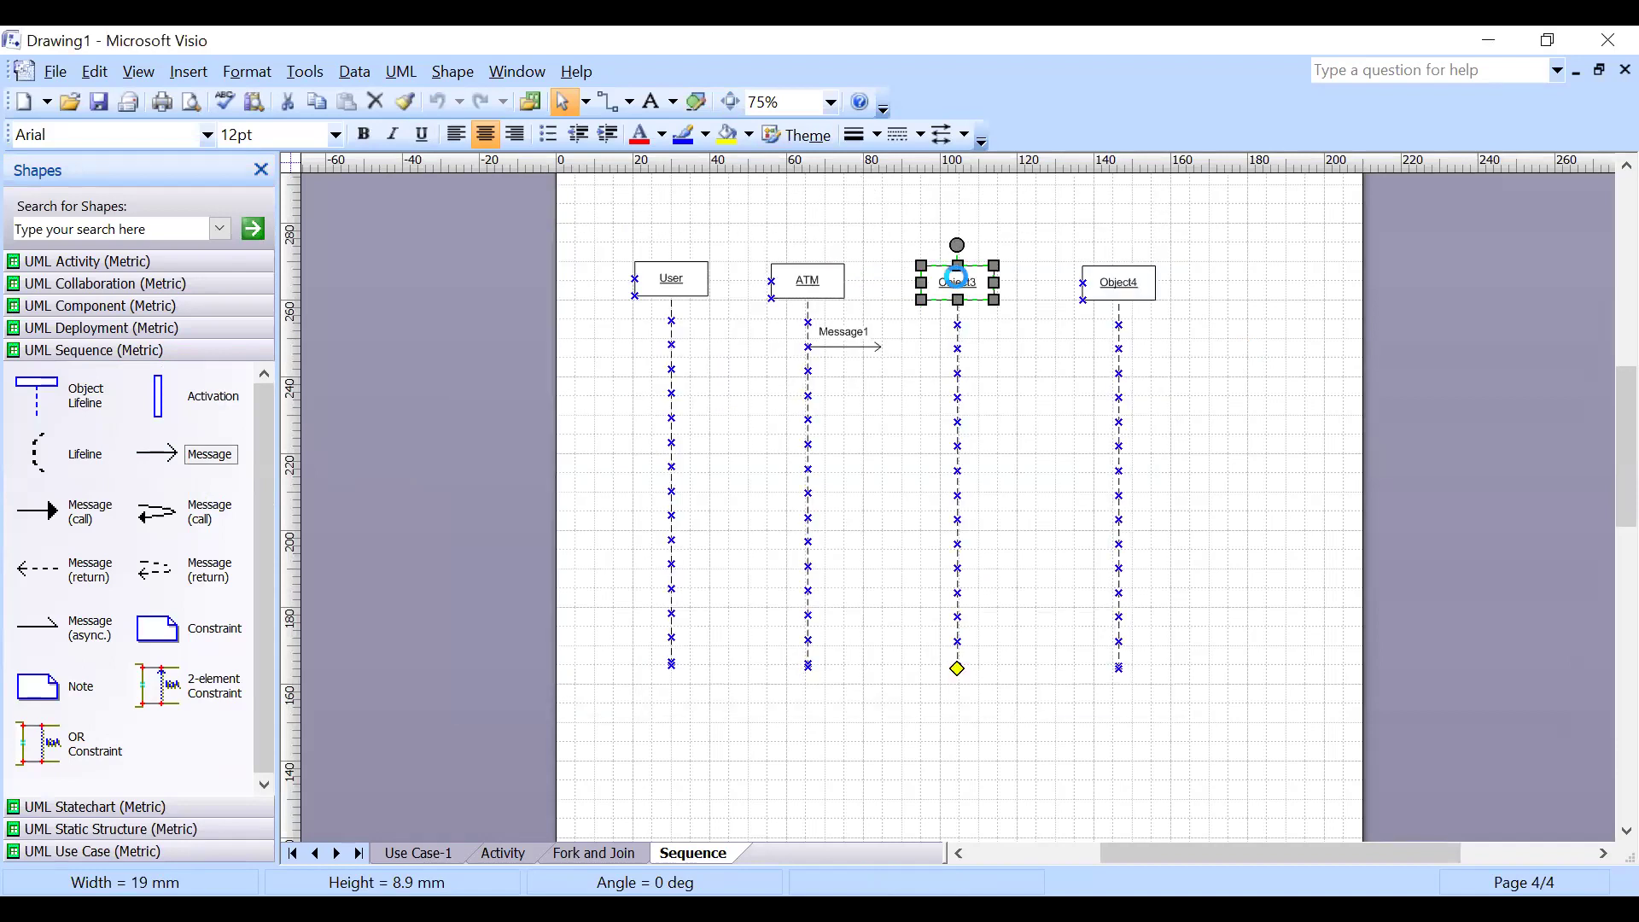
pyautogui.write('Consortium')
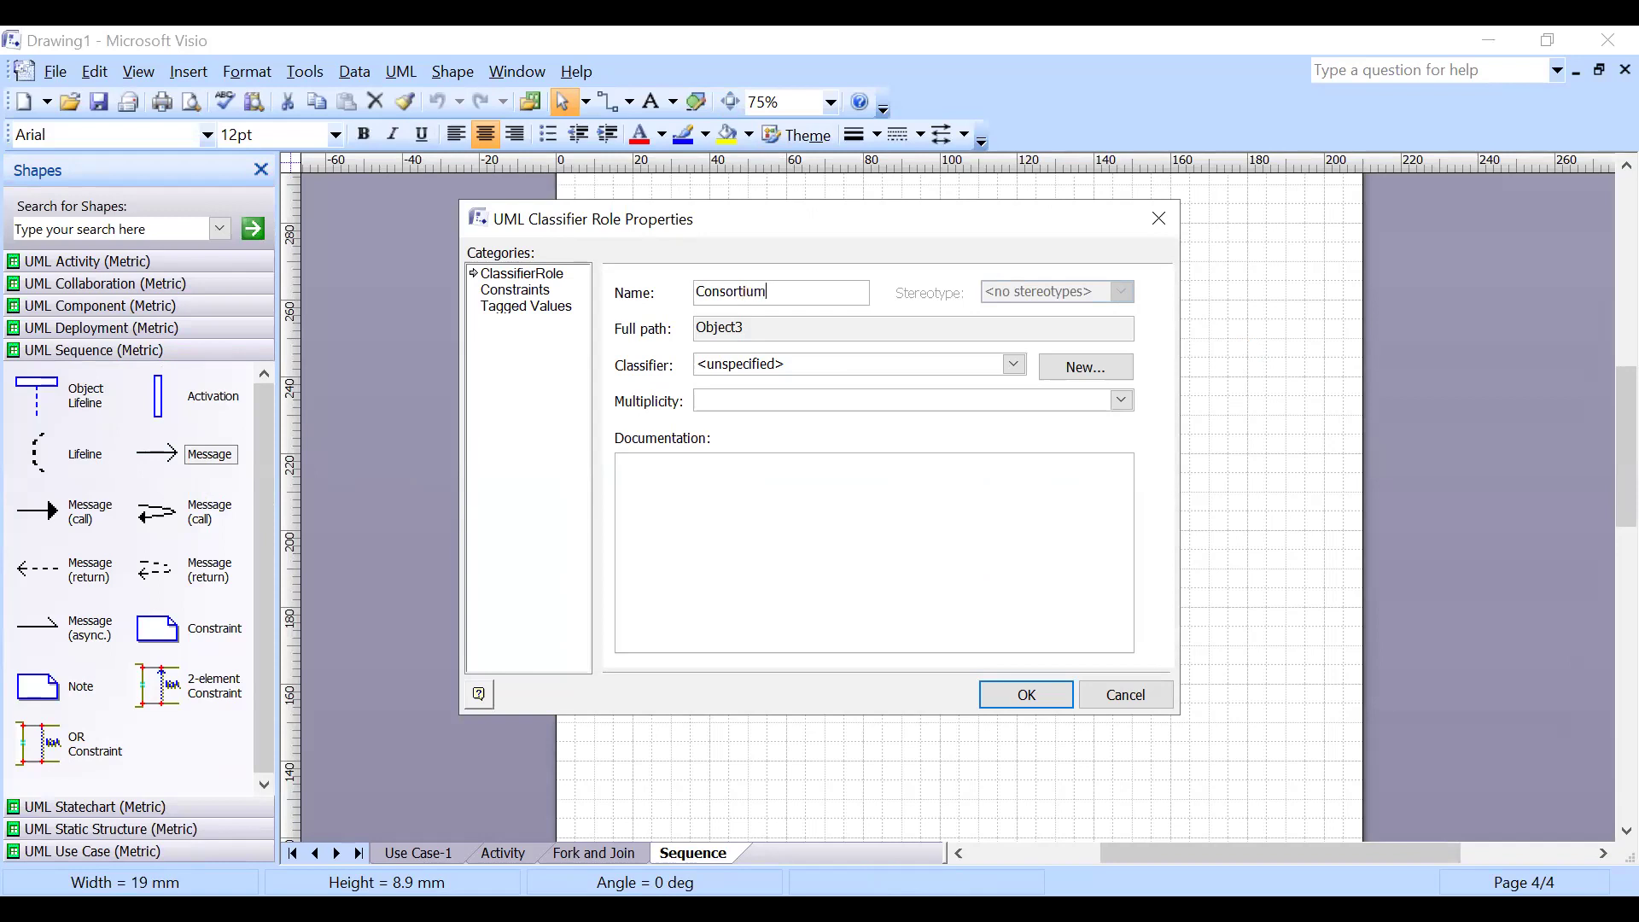
pyautogui.press('Return')
pyautogui.doubleClick(1116, 282)
pyautogui.write('BA')
pyautogui.press('BackSpace')
pyautogui.press('Return')
pyautogui.click(1244, 376)
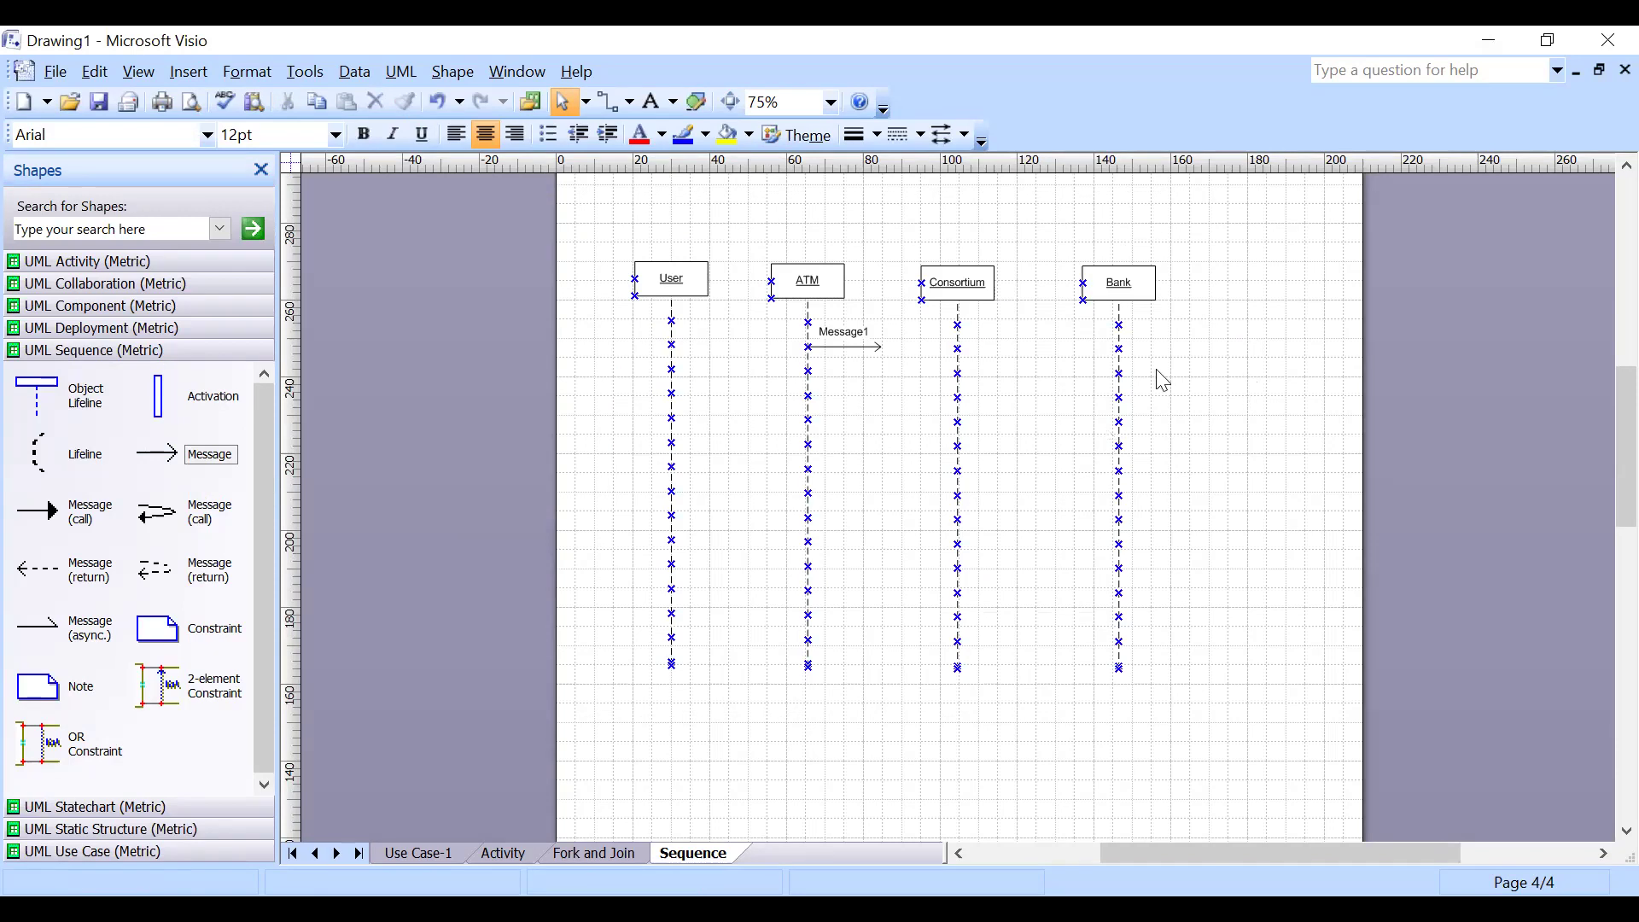
# Connect the existing message from the ATM lifeline to the User lifeline and name it "Display MAin Screen".
pyautogui.click(877, 346)
pyautogui.moveTo(808, 346); pyautogui.dragTo(664, 345)
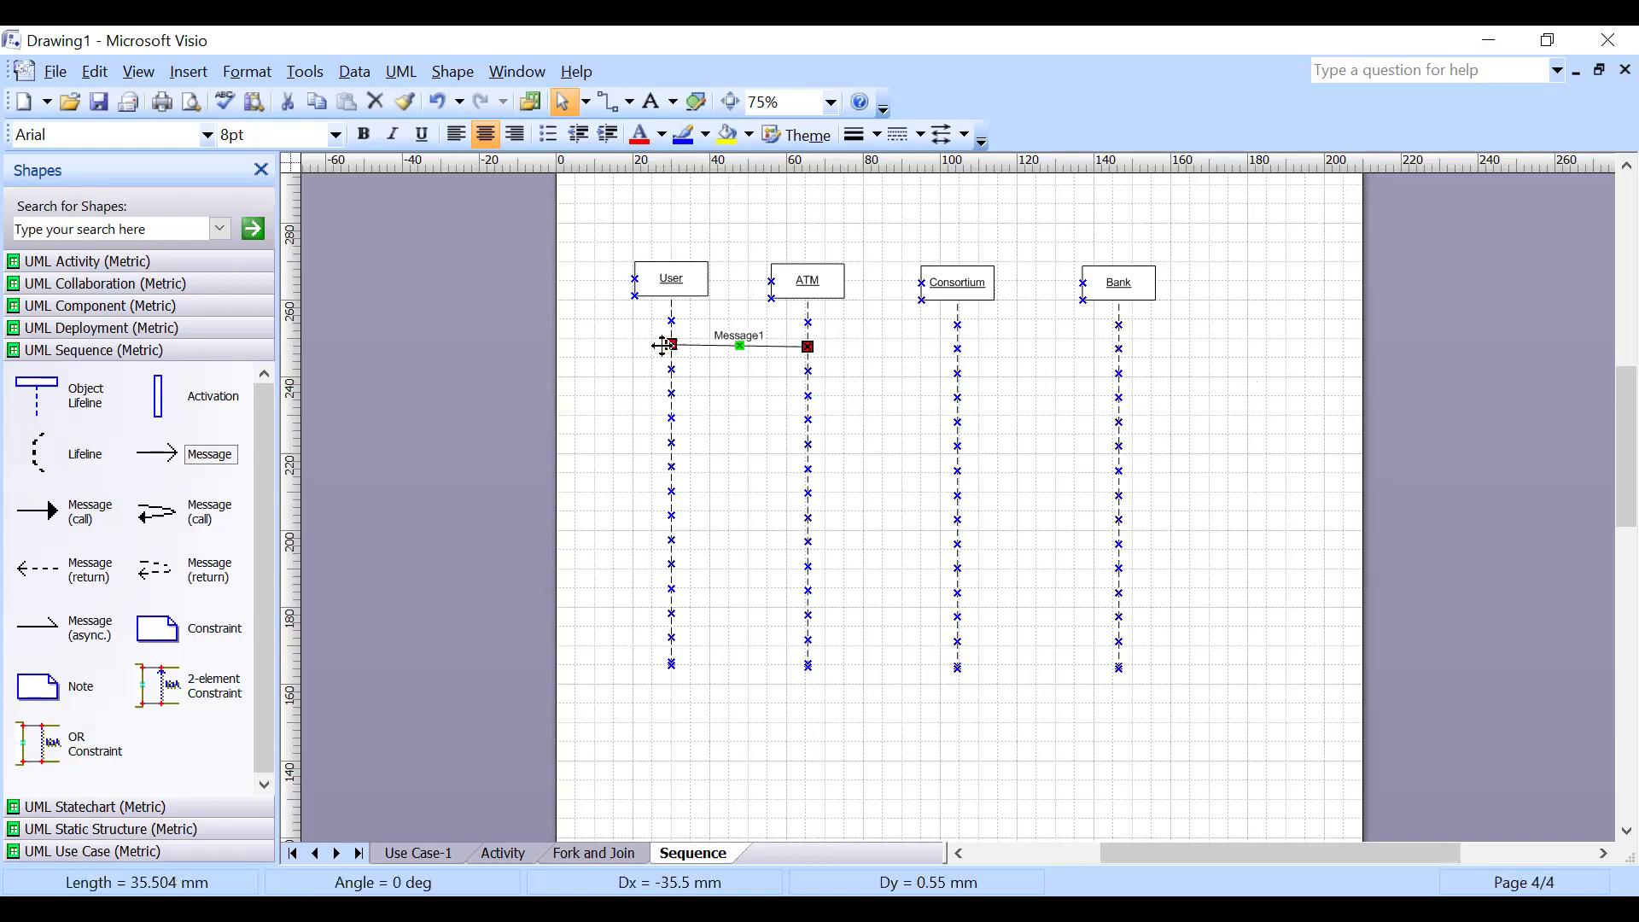
pyautogui.click(755, 325)
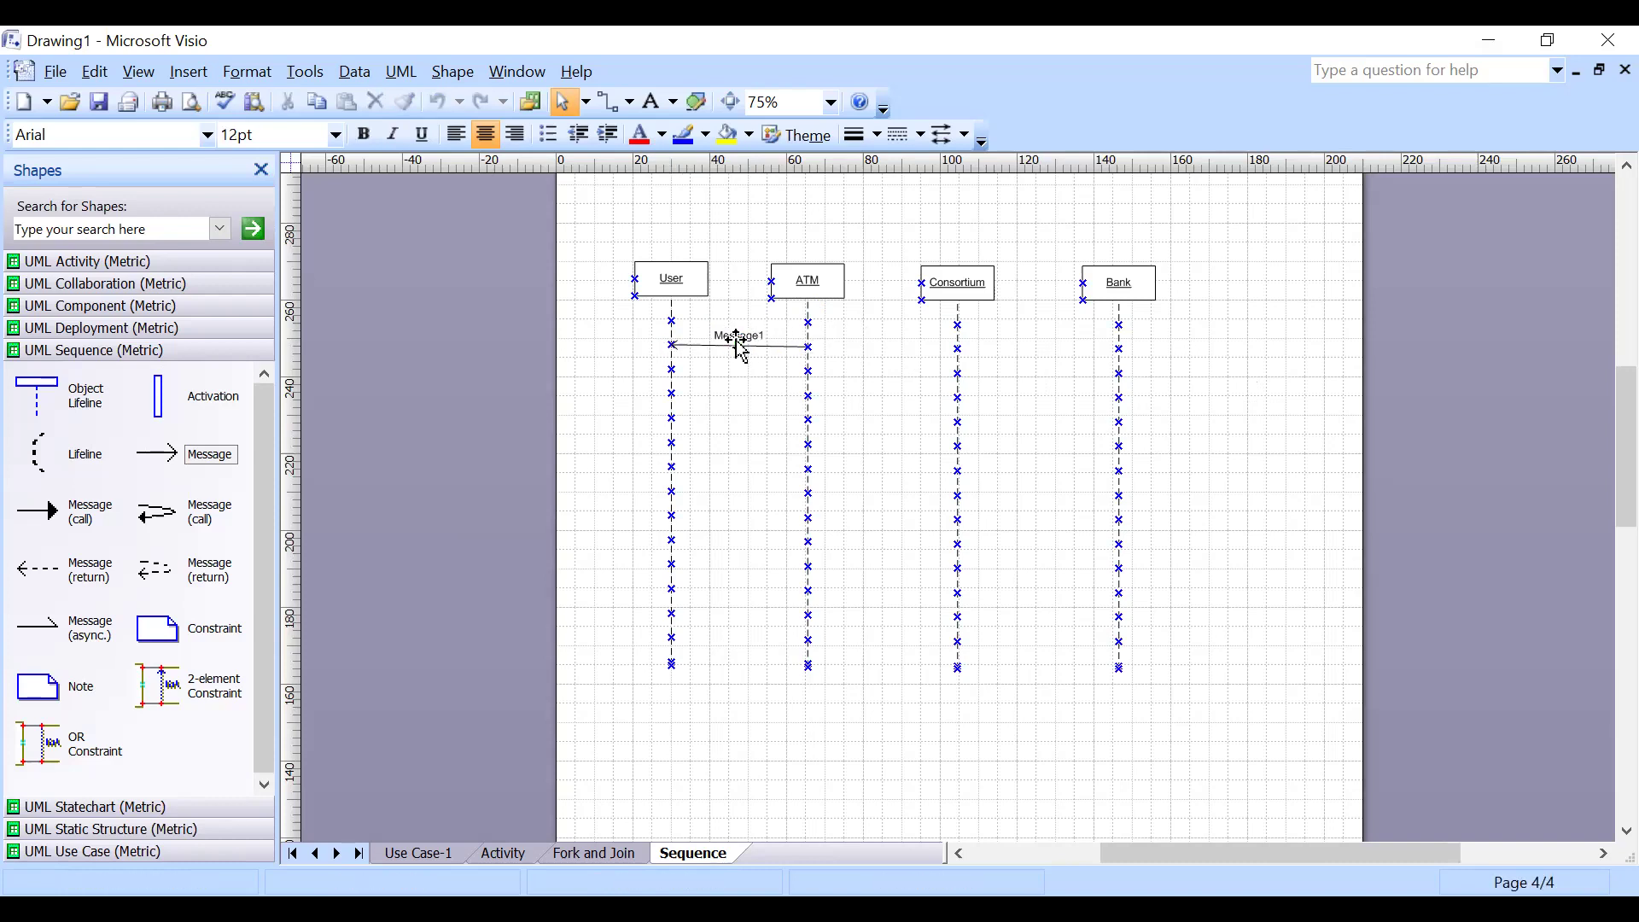
pyautogui.doubleClick(751, 343)
pyautogui.write('Display M')
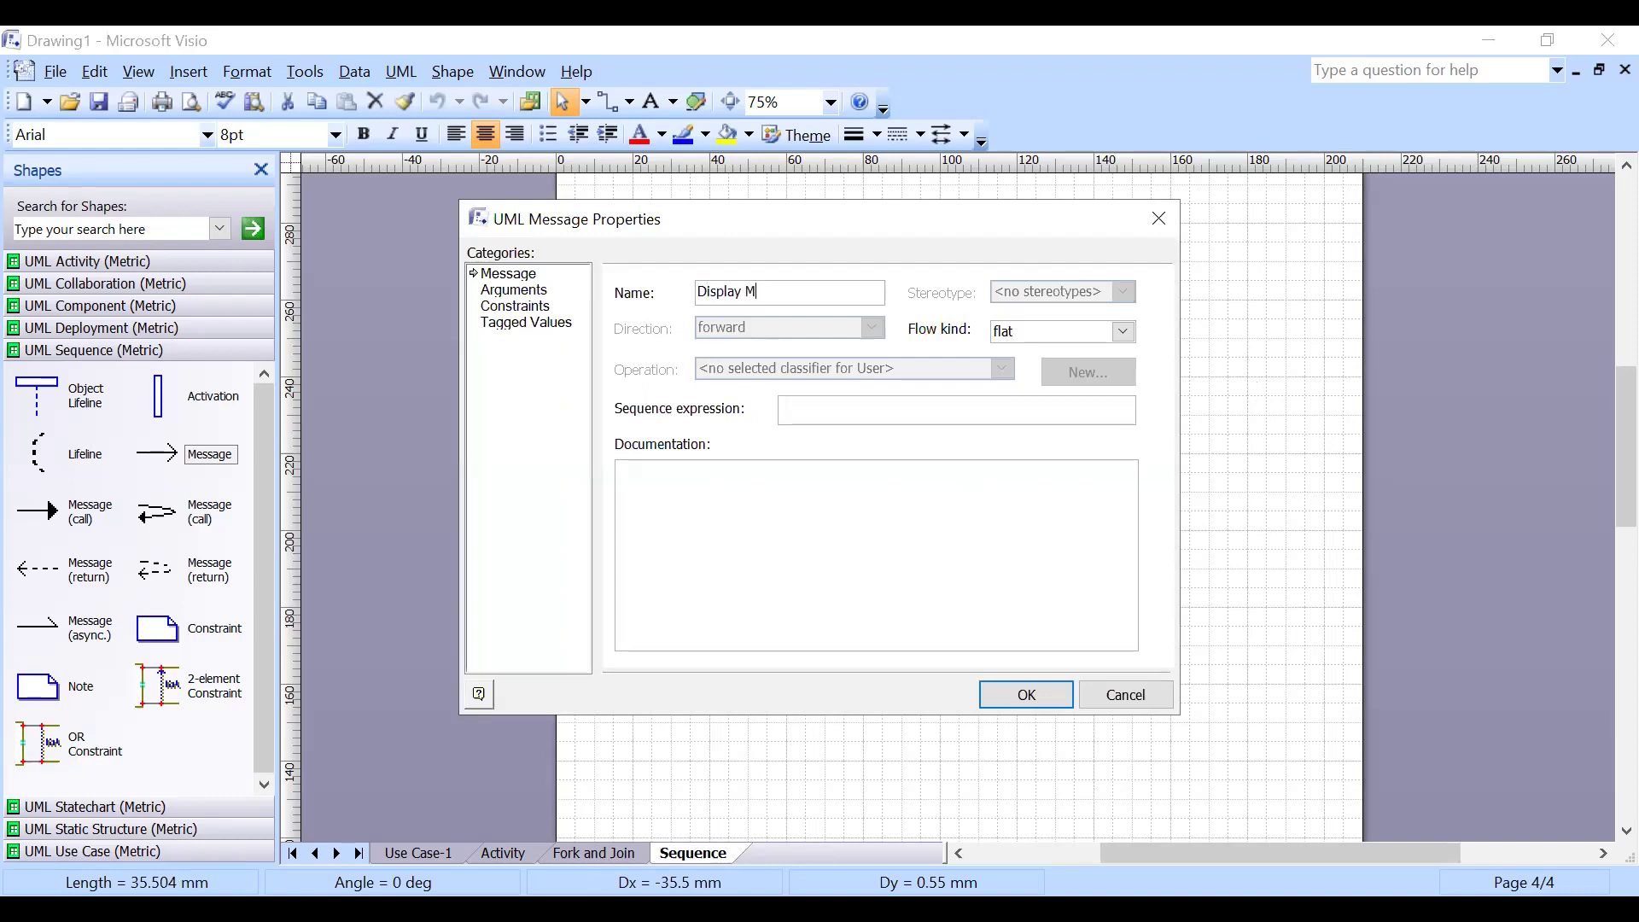
pyautogui.write('Ain Se')
pyautogui.press('BackSpace')
pyautogui.write('creen')
pyautogui.press('Return')
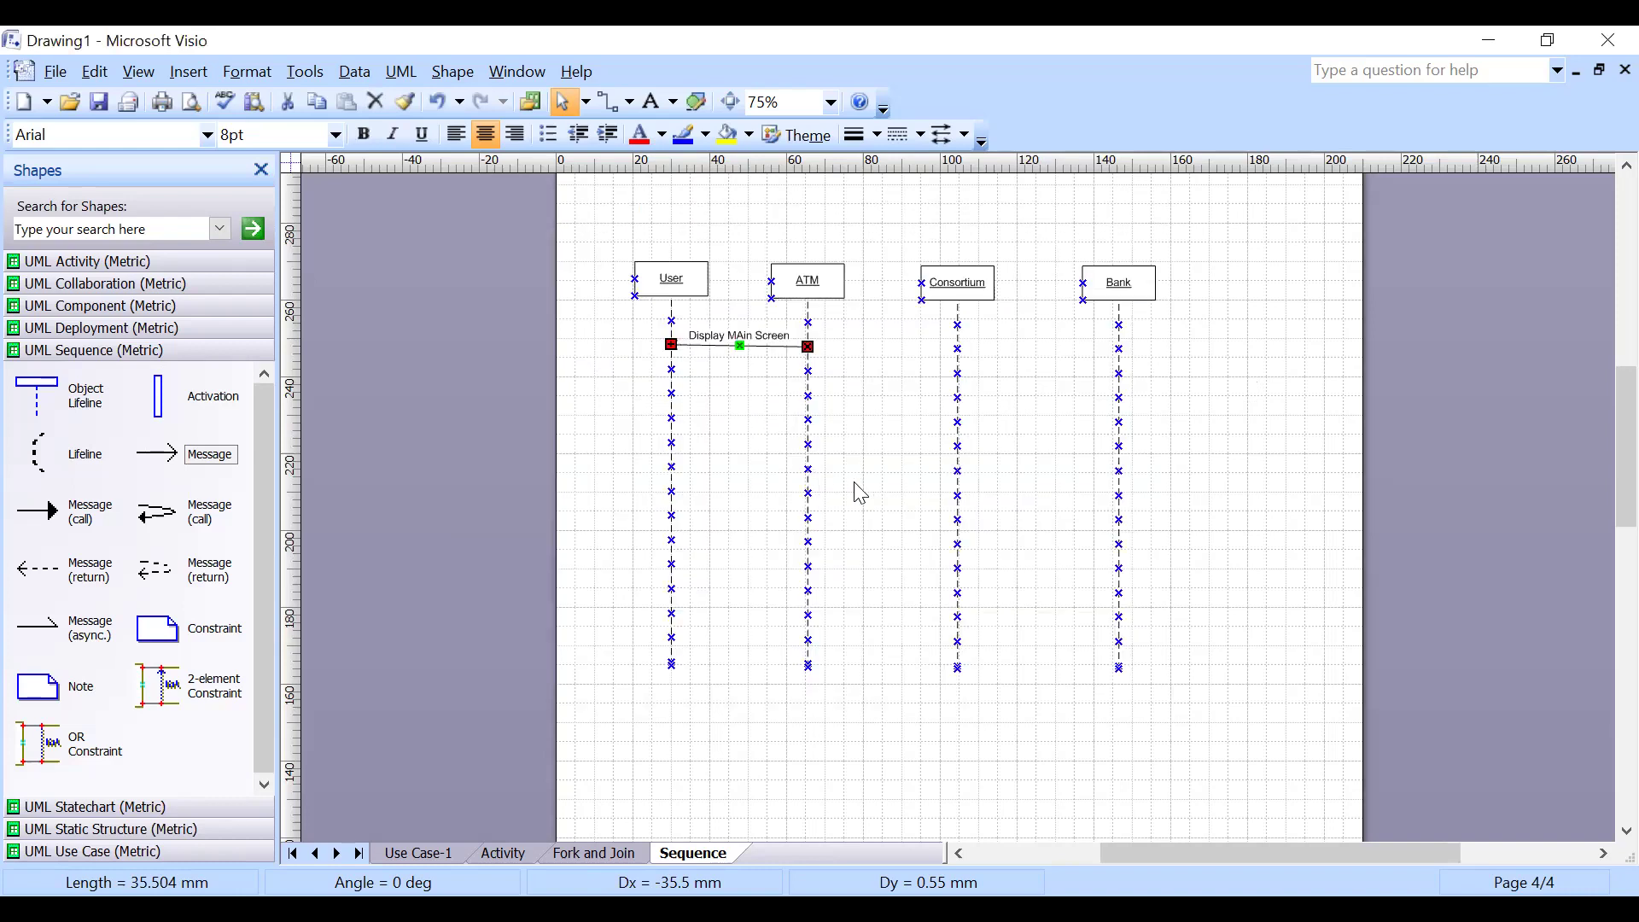
# Add a message from User to ATM below the first message and name it "Insert a card".
pyautogui.click(154, 454)
pyautogui.click(389, 489)
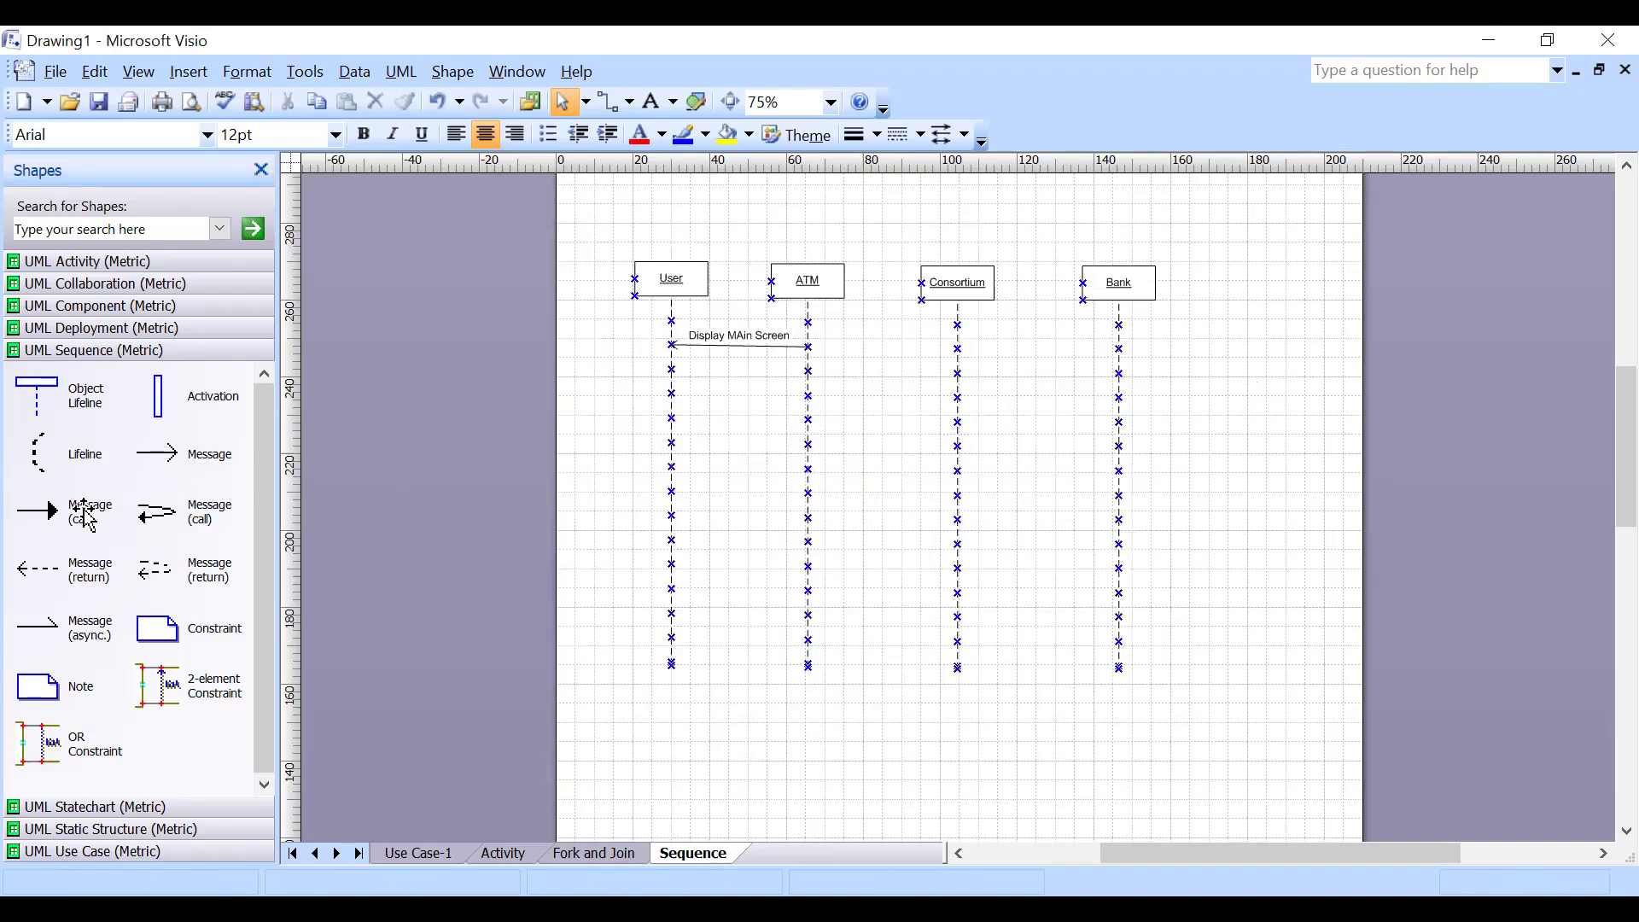
pyautogui.moveTo(169, 453); pyautogui.dragTo(722, 371)
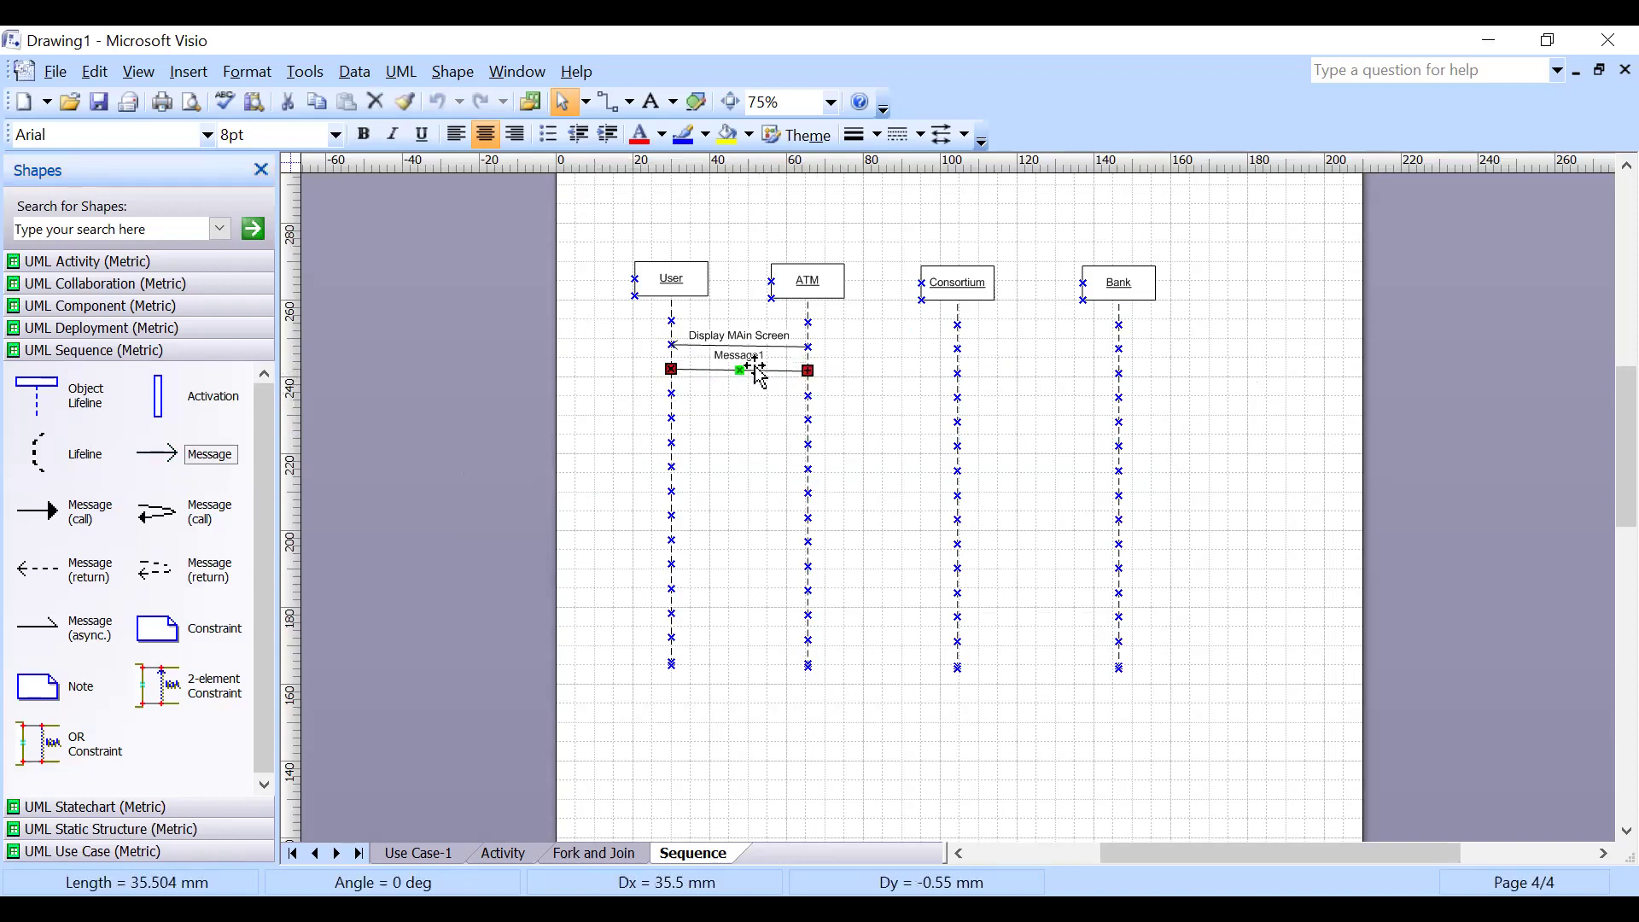
pyautogui.doubleClick(731, 365)
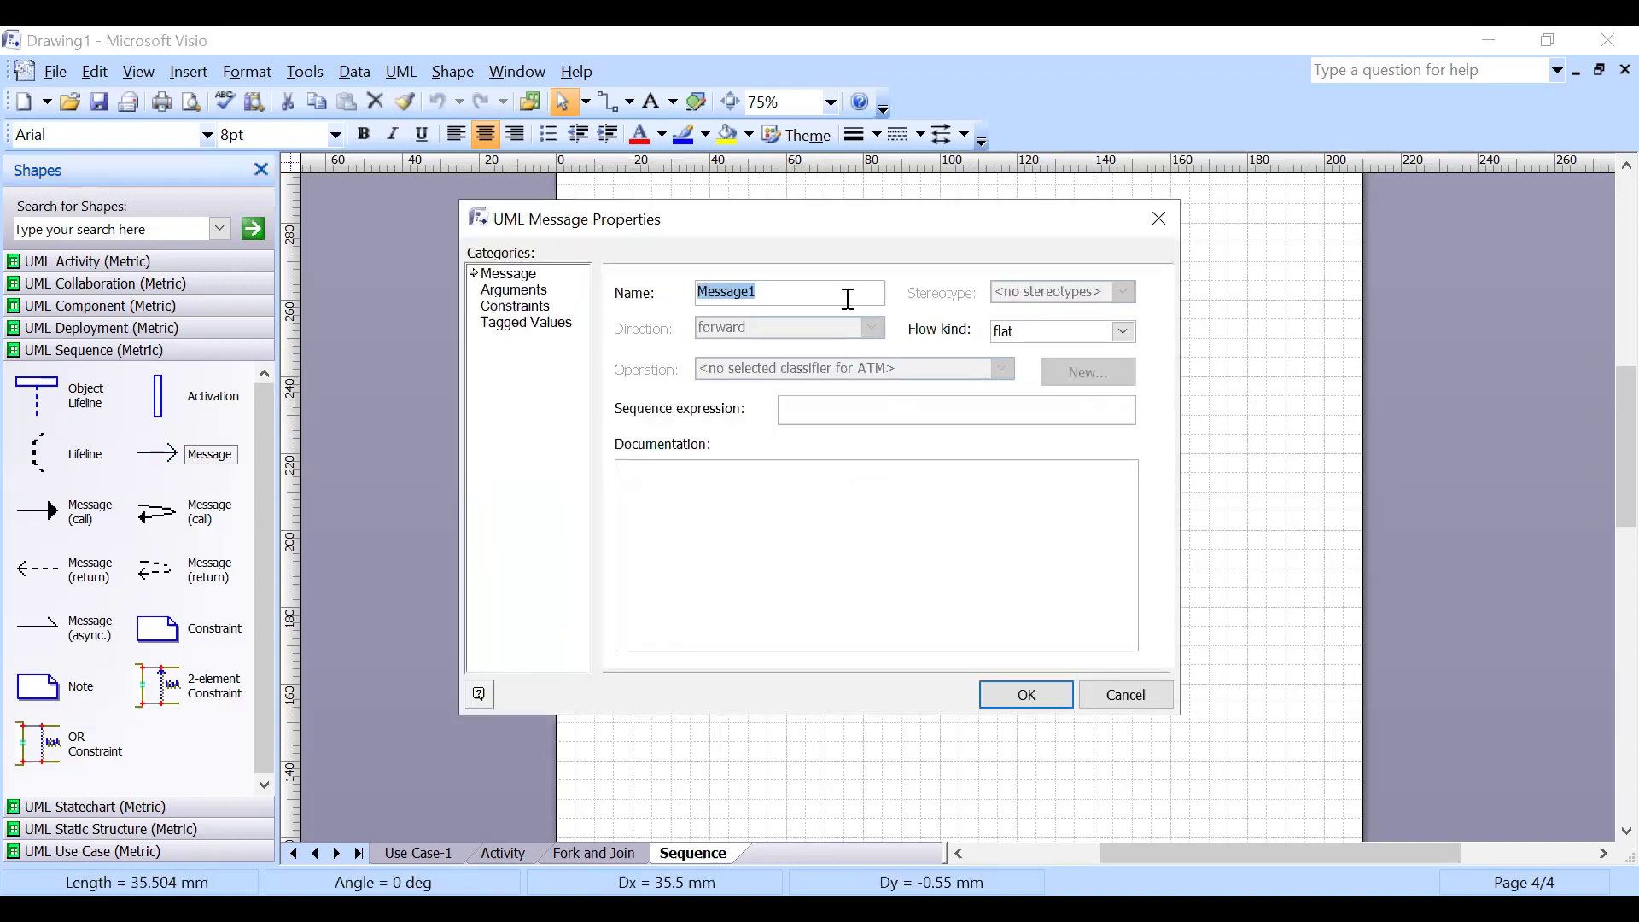
pyautogui.press('BackSpace')
pyautogui.press('Return')
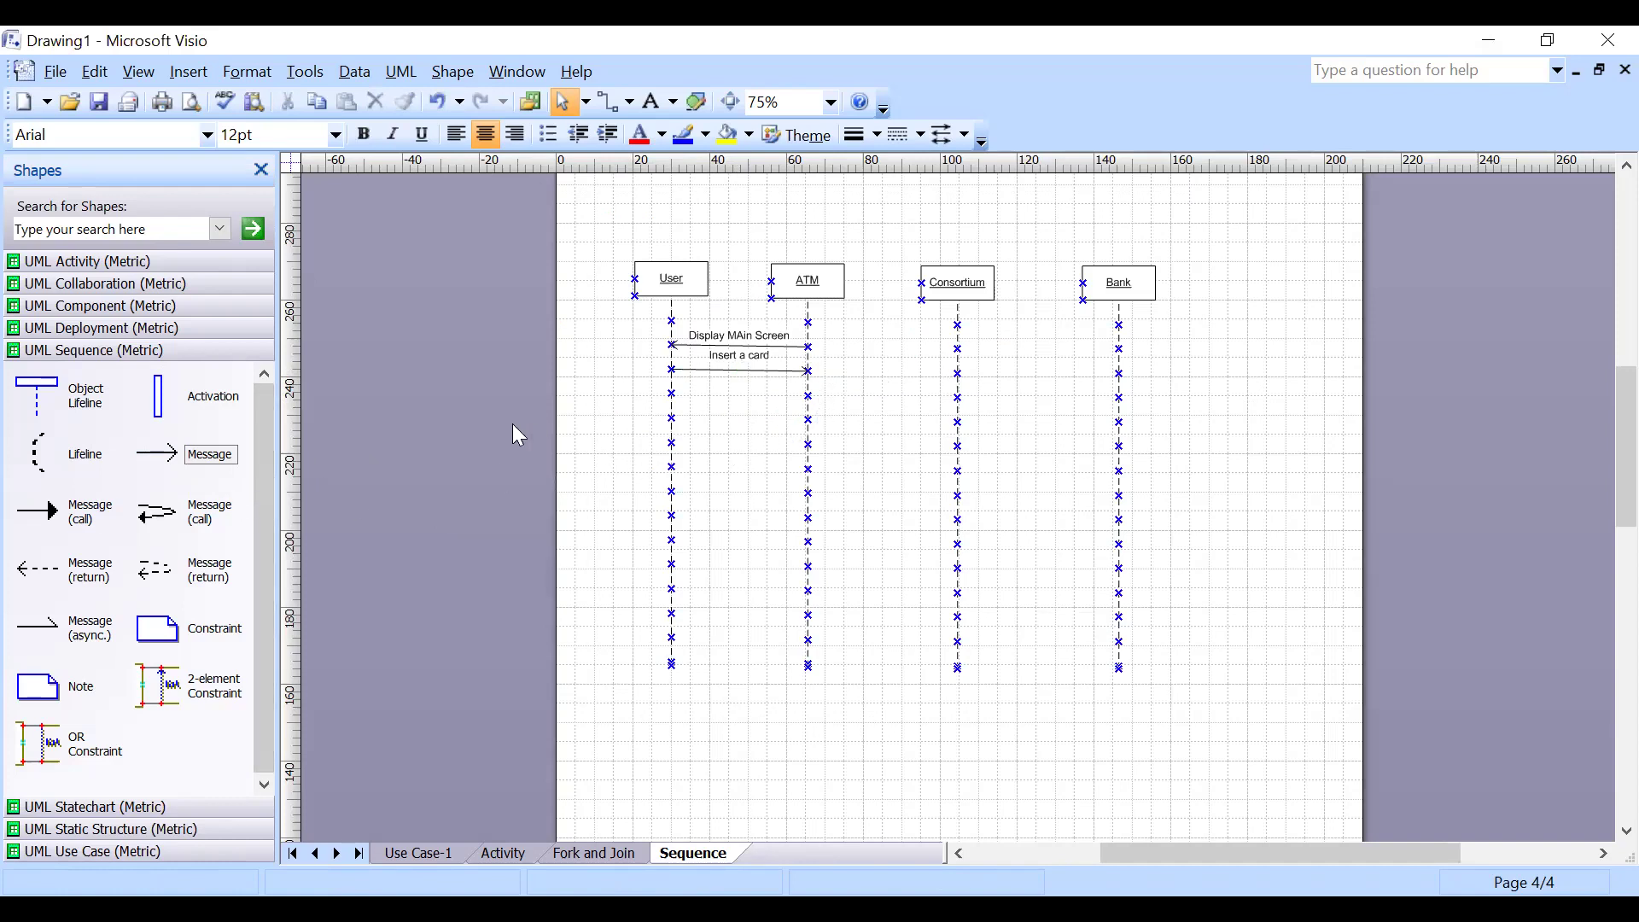
# Add a message from ATM to Consortium below "Insert a card" and name it "Verify Card".
pyautogui.click(155, 408)
pyautogui.click(159, 457)
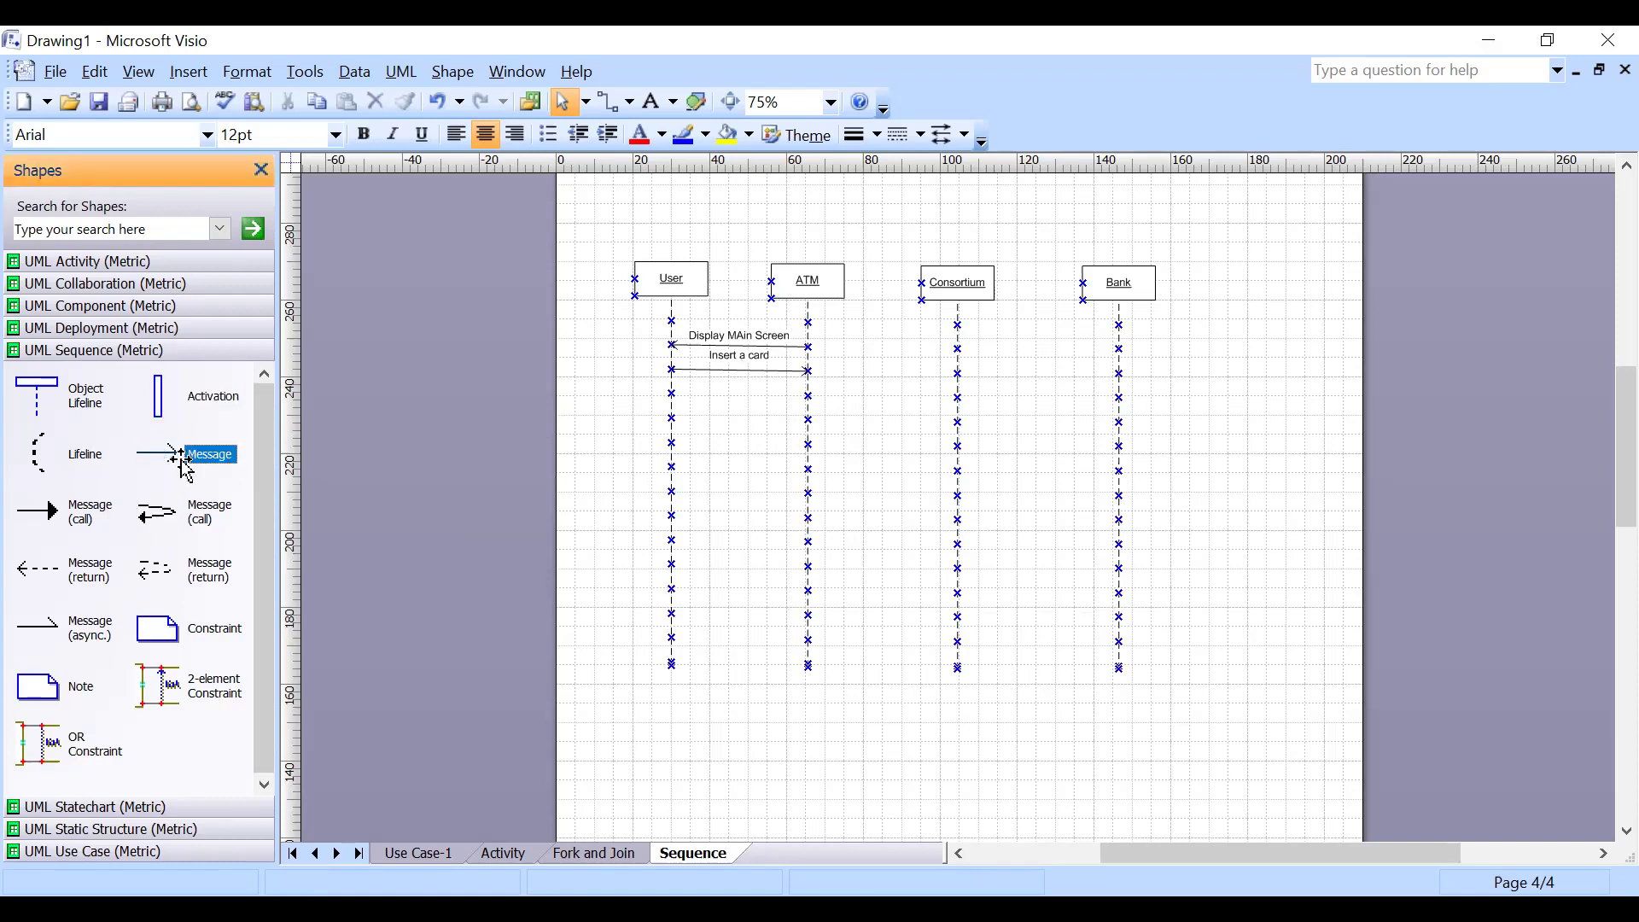
pyautogui.moveTo(183, 461); pyautogui.dragTo(914, 402)
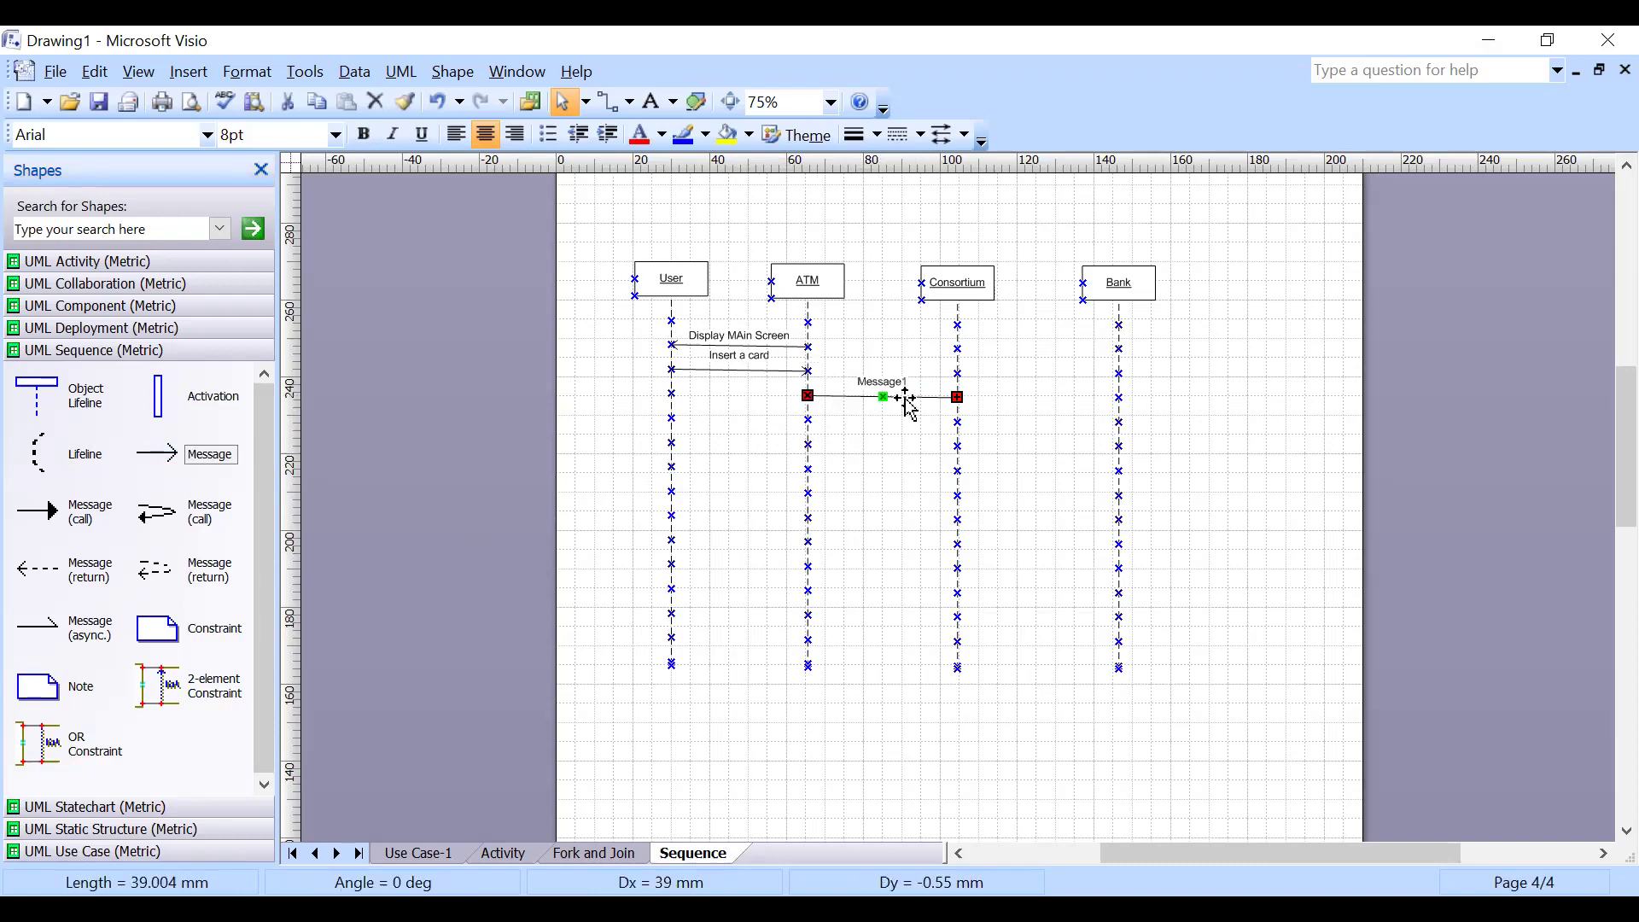
pyautogui.doubleClick(893, 401)
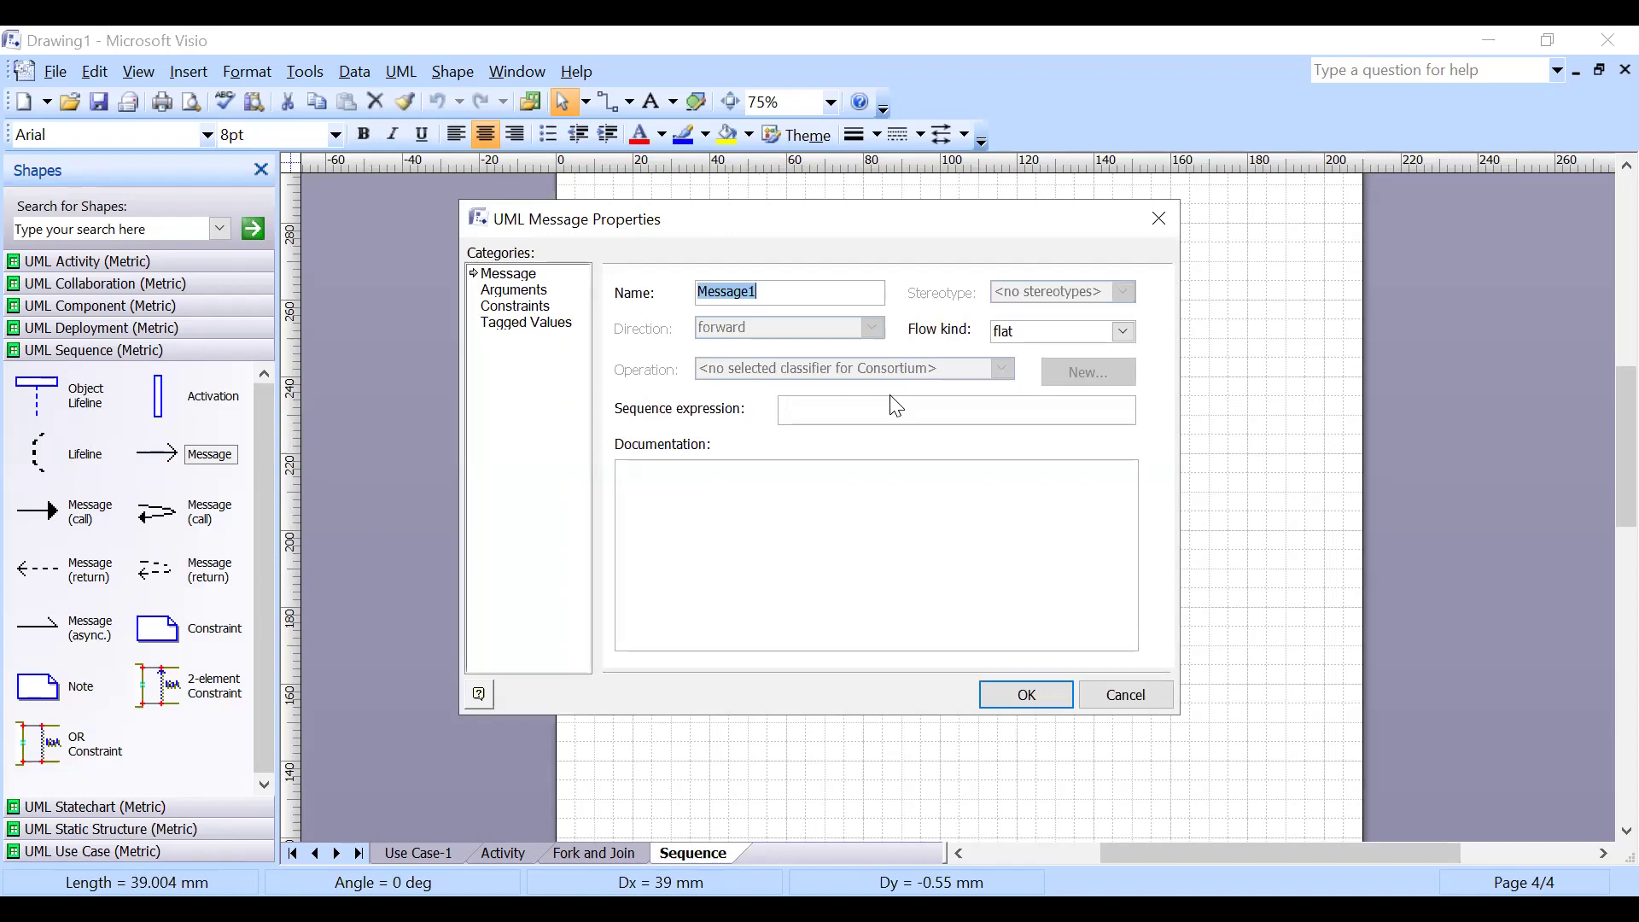
pyautogui.write('Verify Card')
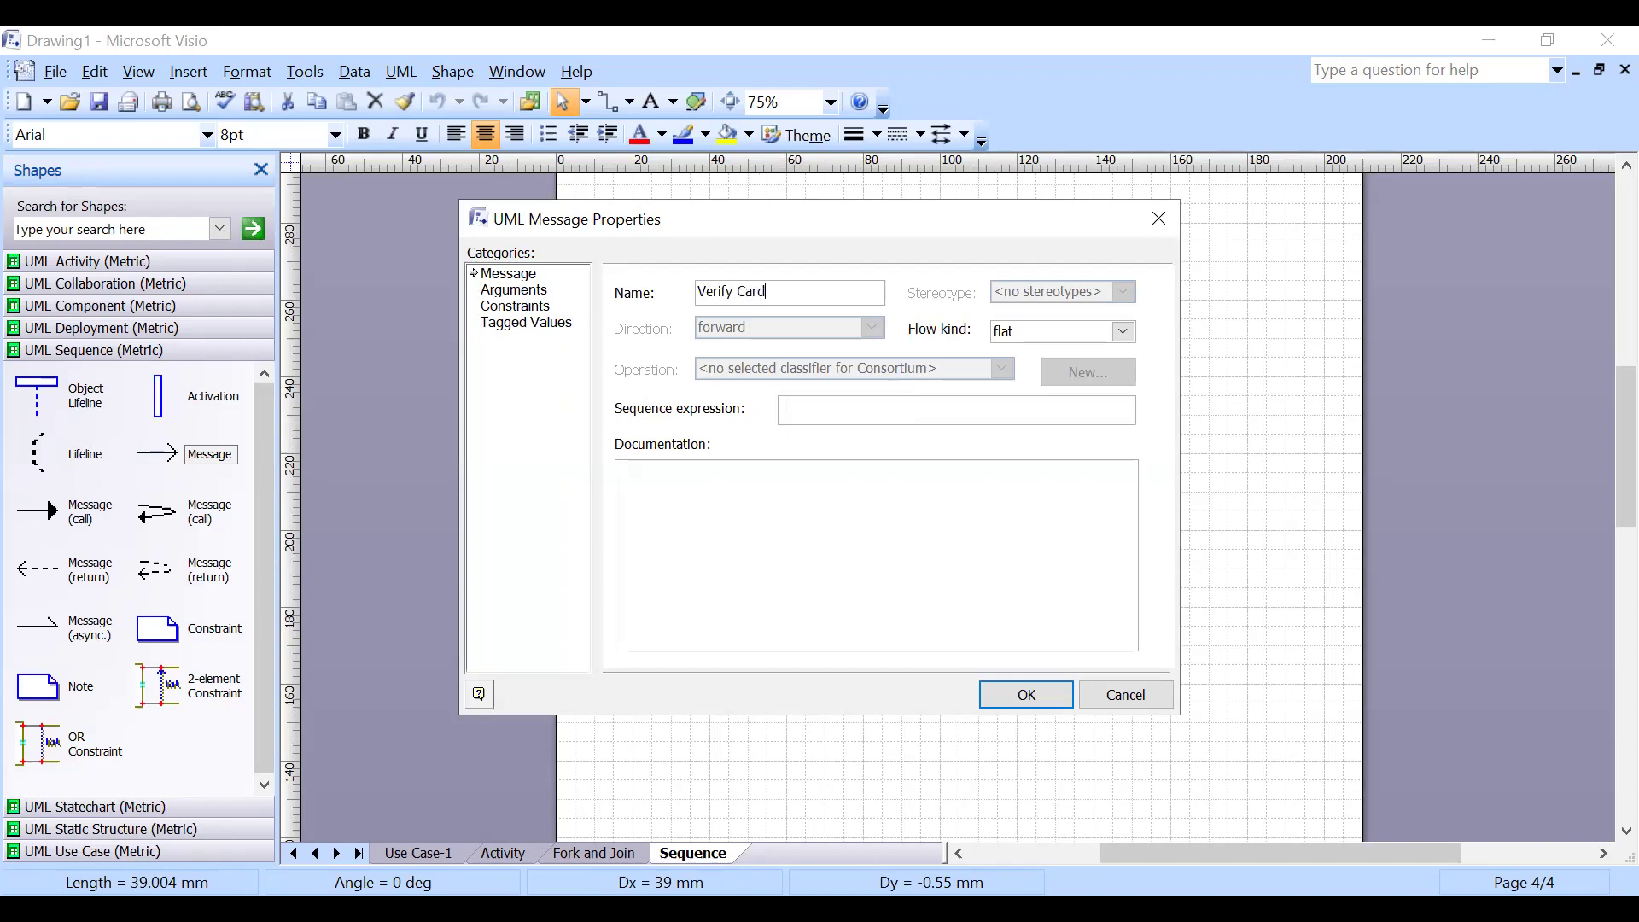
pyautogui.press('Return')
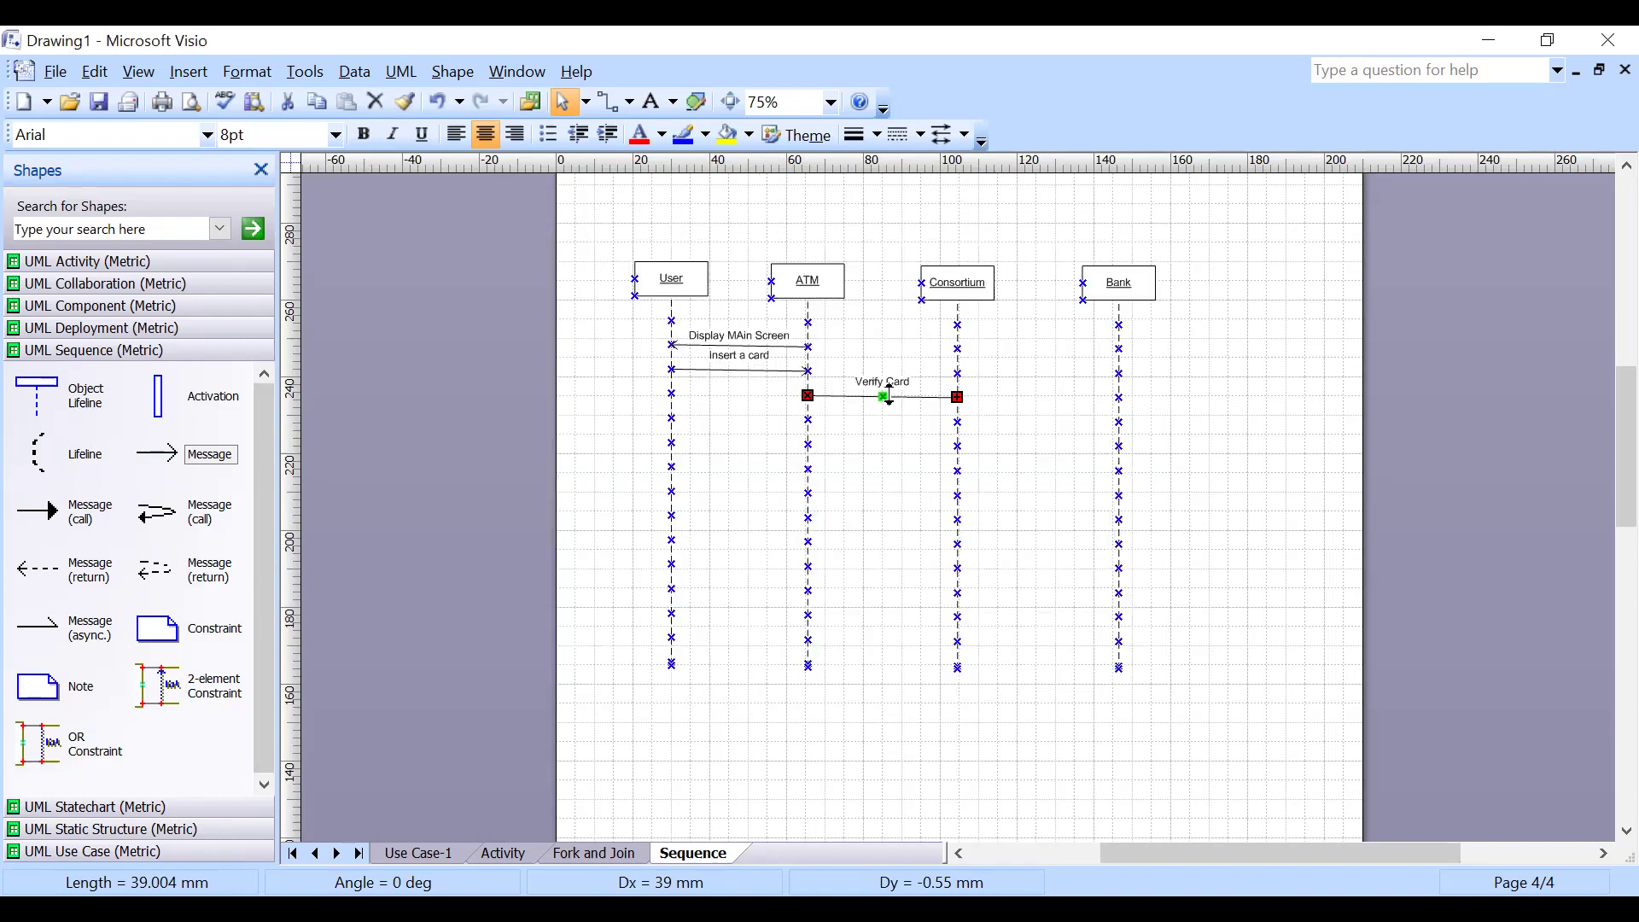
pyautogui.click(1193, 420)
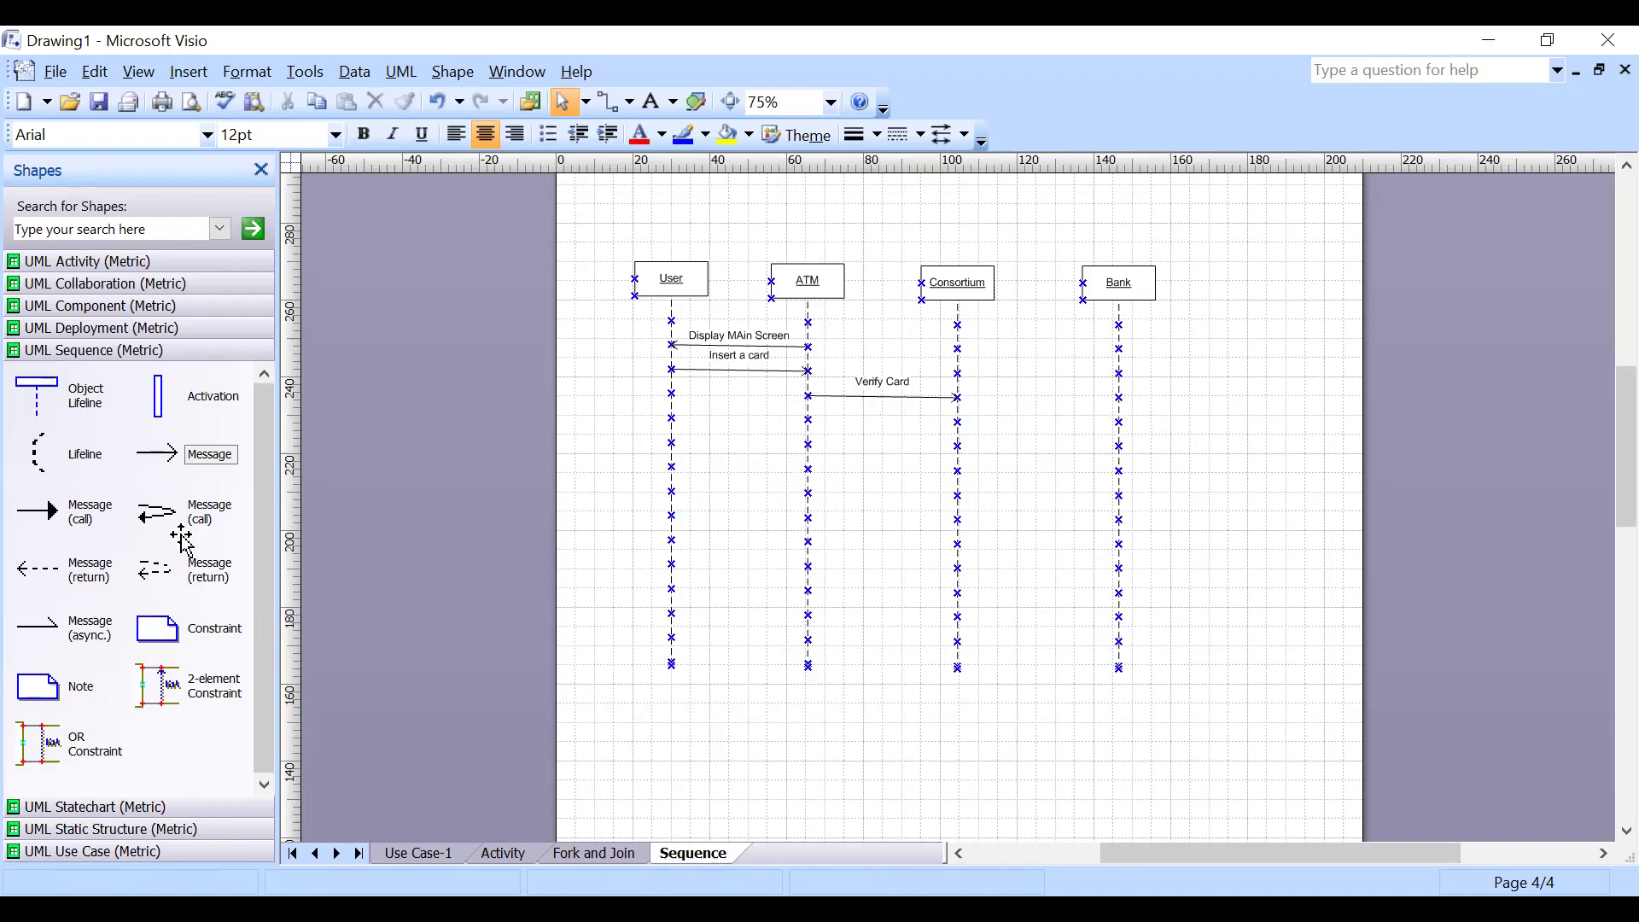
# Place an activation bar on the ATM lifeline starting at "Verify Card", and attach a looping return message named "Invalid Card" to it.
pyautogui.moveTo(162, 416); pyautogui.dragTo(807, 442)
pyautogui.click(827, 475)
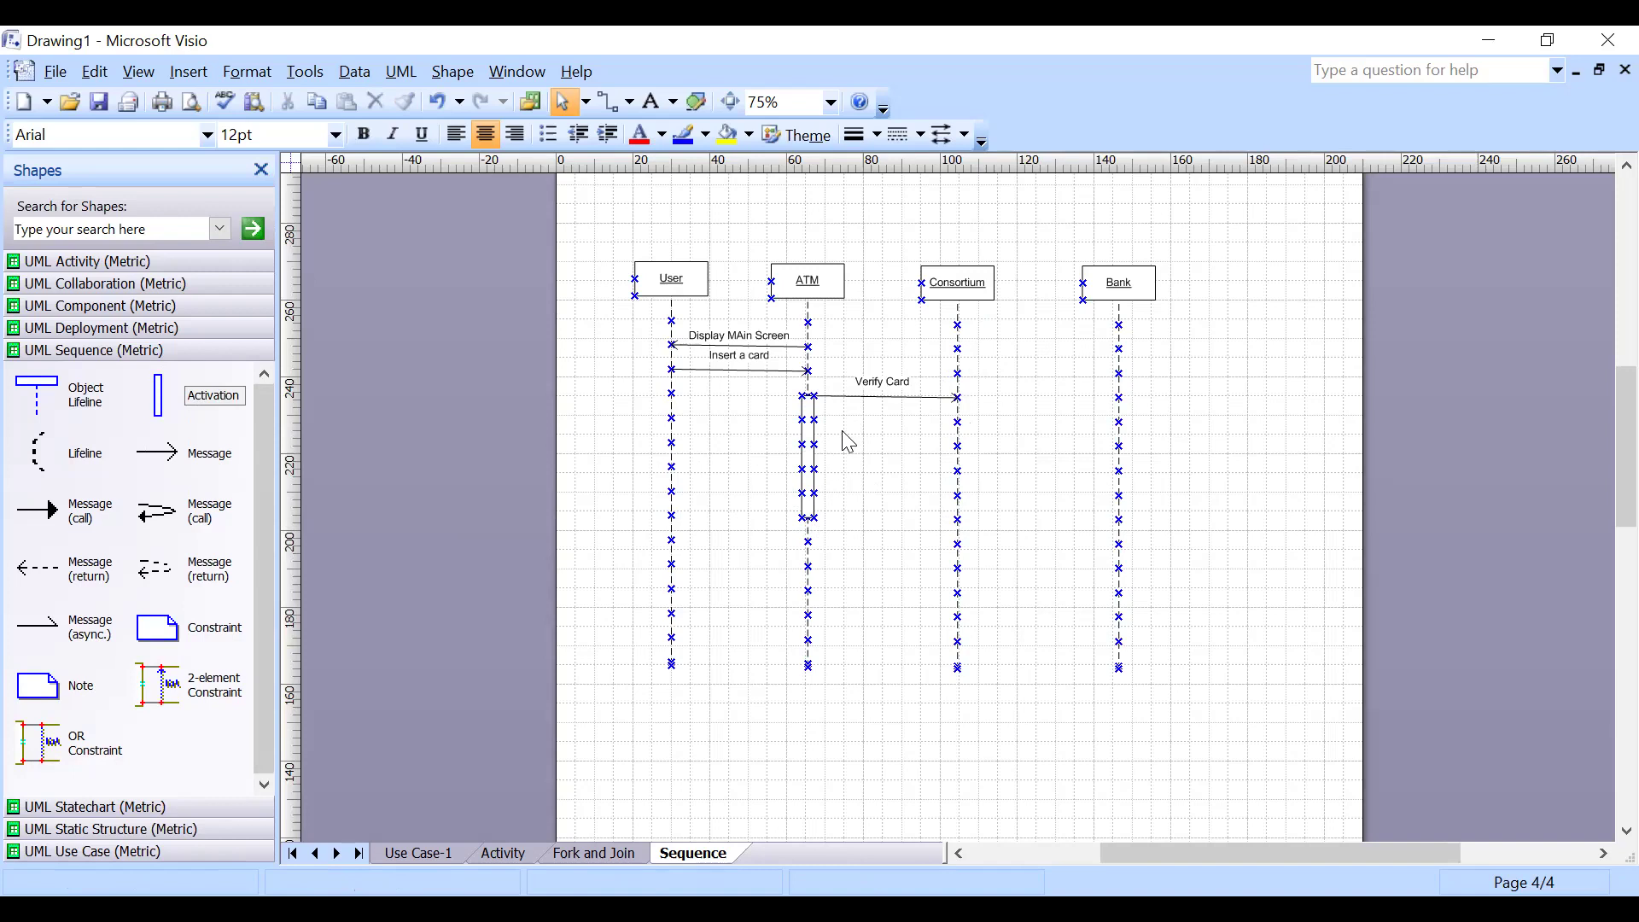
pyautogui.moveTo(186, 588); pyautogui.dragTo(833, 441)
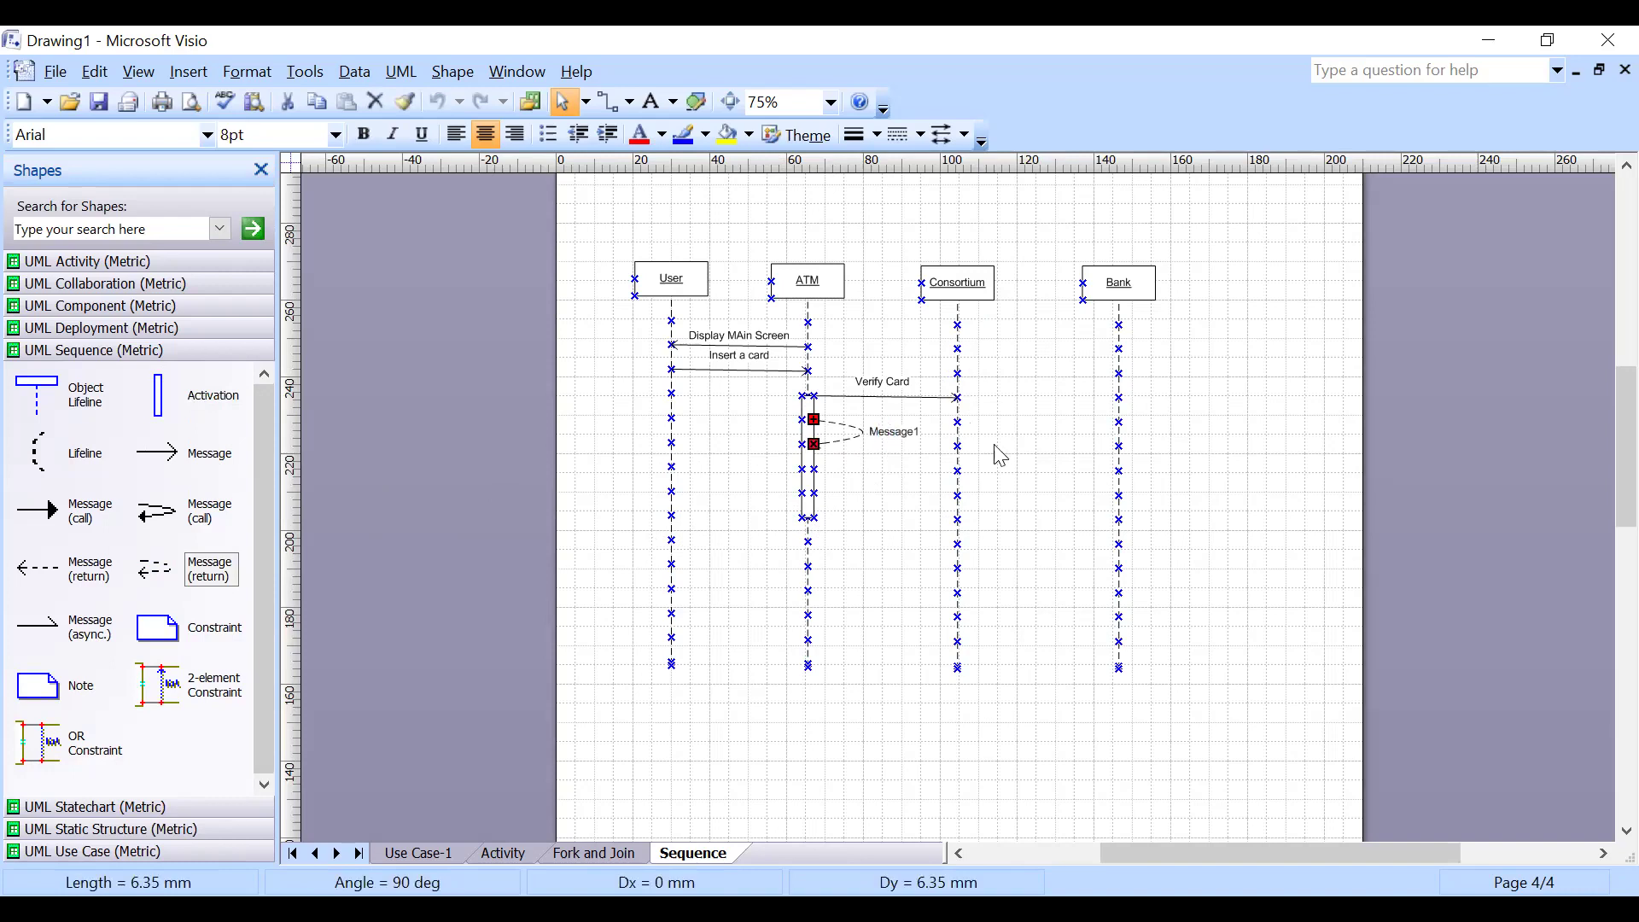
pyautogui.press('BackSpace')
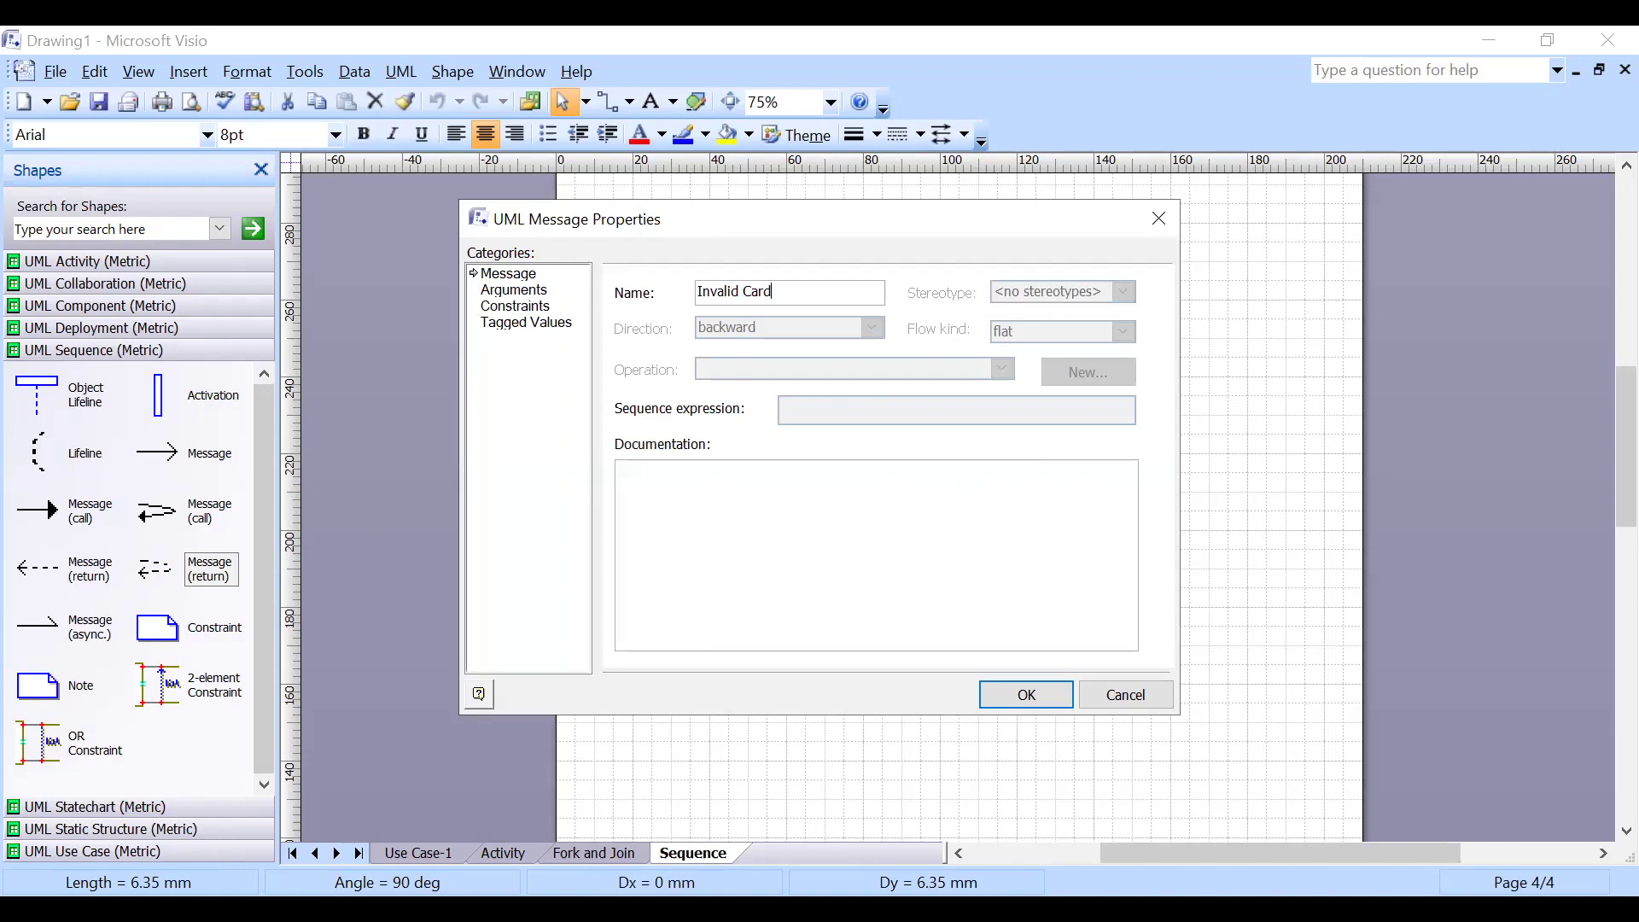
pyautogui.write('Invalid Card')
pyautogui.press('Return')
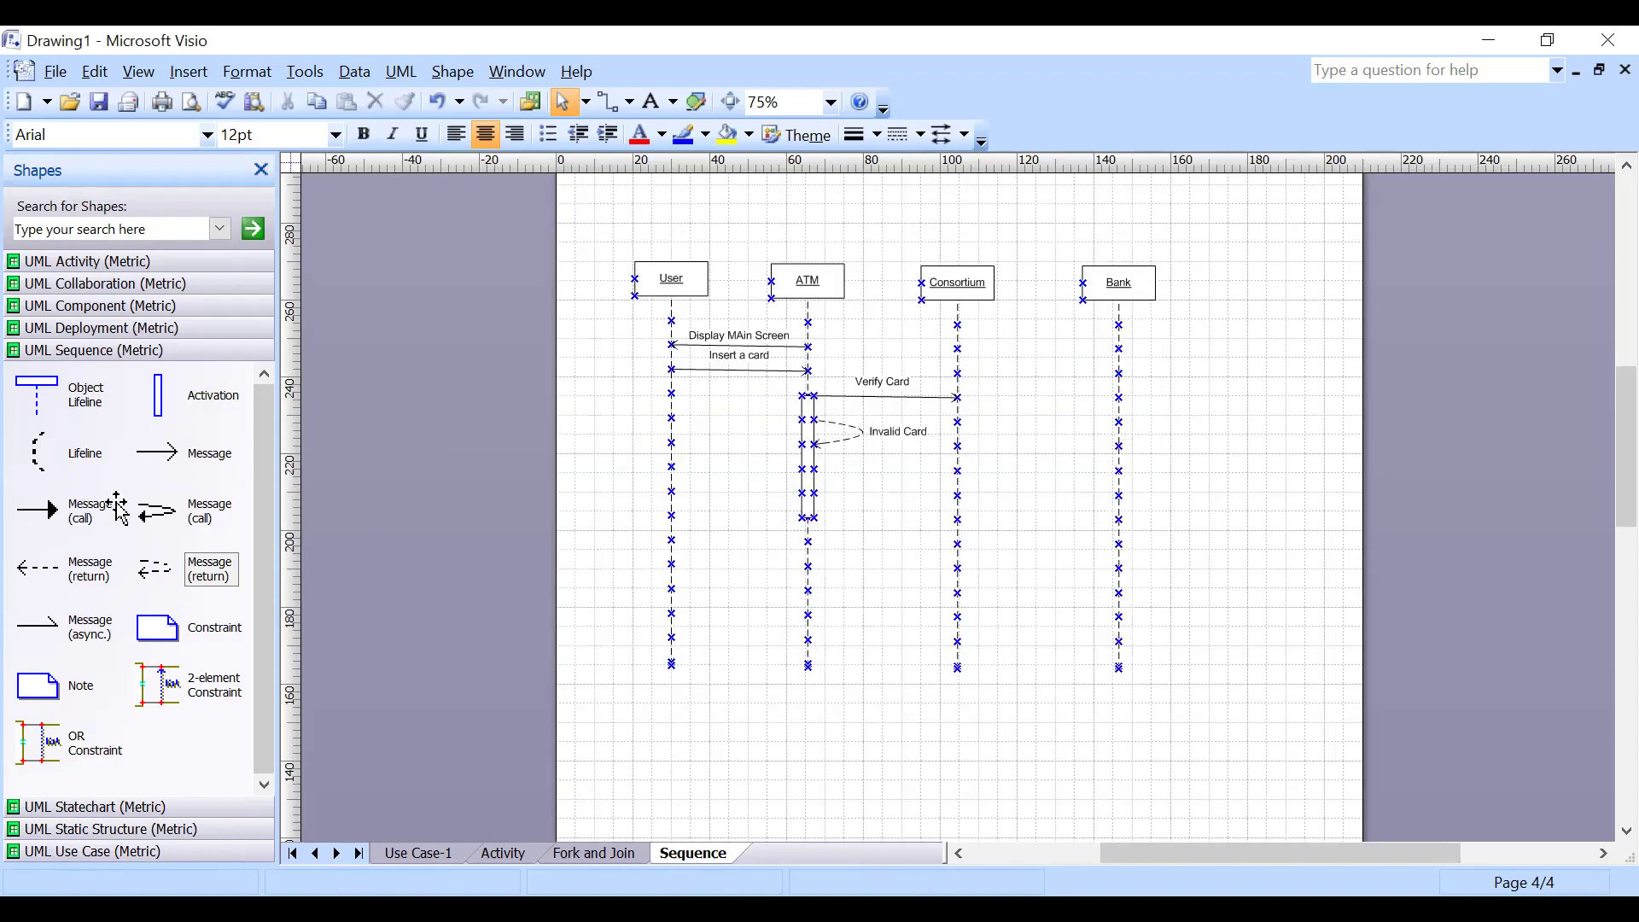
# Add a message from ATM to User just below the activation bar and name it "Invalid card".
pyautogui.click(194, 456)
pyautogui.moveTo(193, 454); pyautogui.dragTo(673, 541)
pyautogui.doubleClick(735, 540)
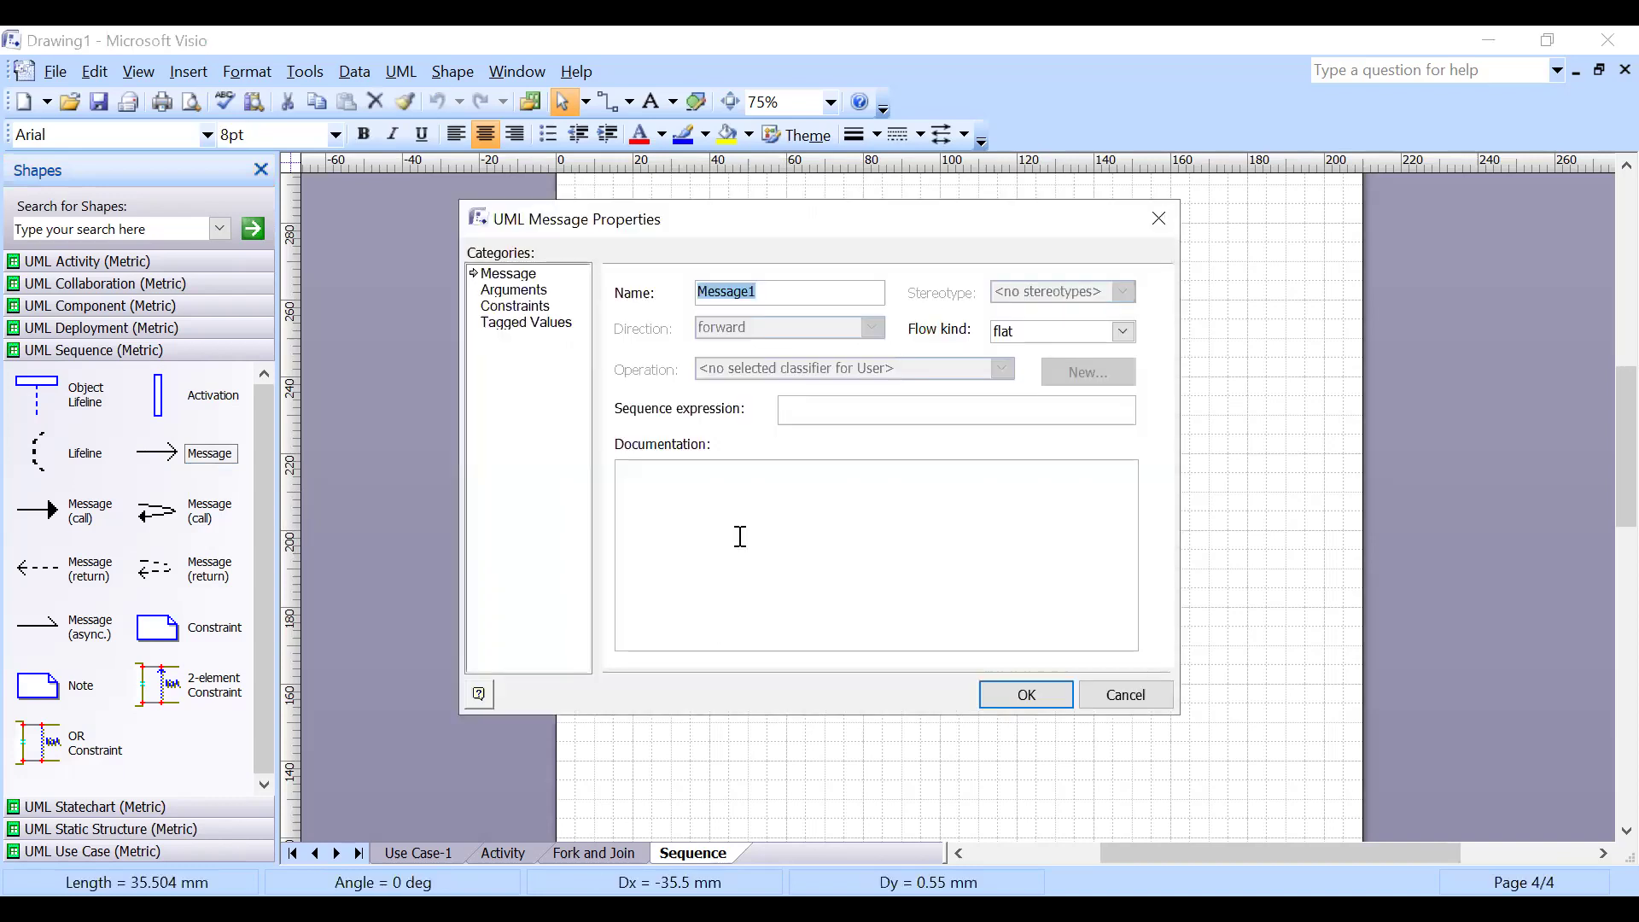
pyautogui.write('Invalid card')
pyautogui.press('Return')
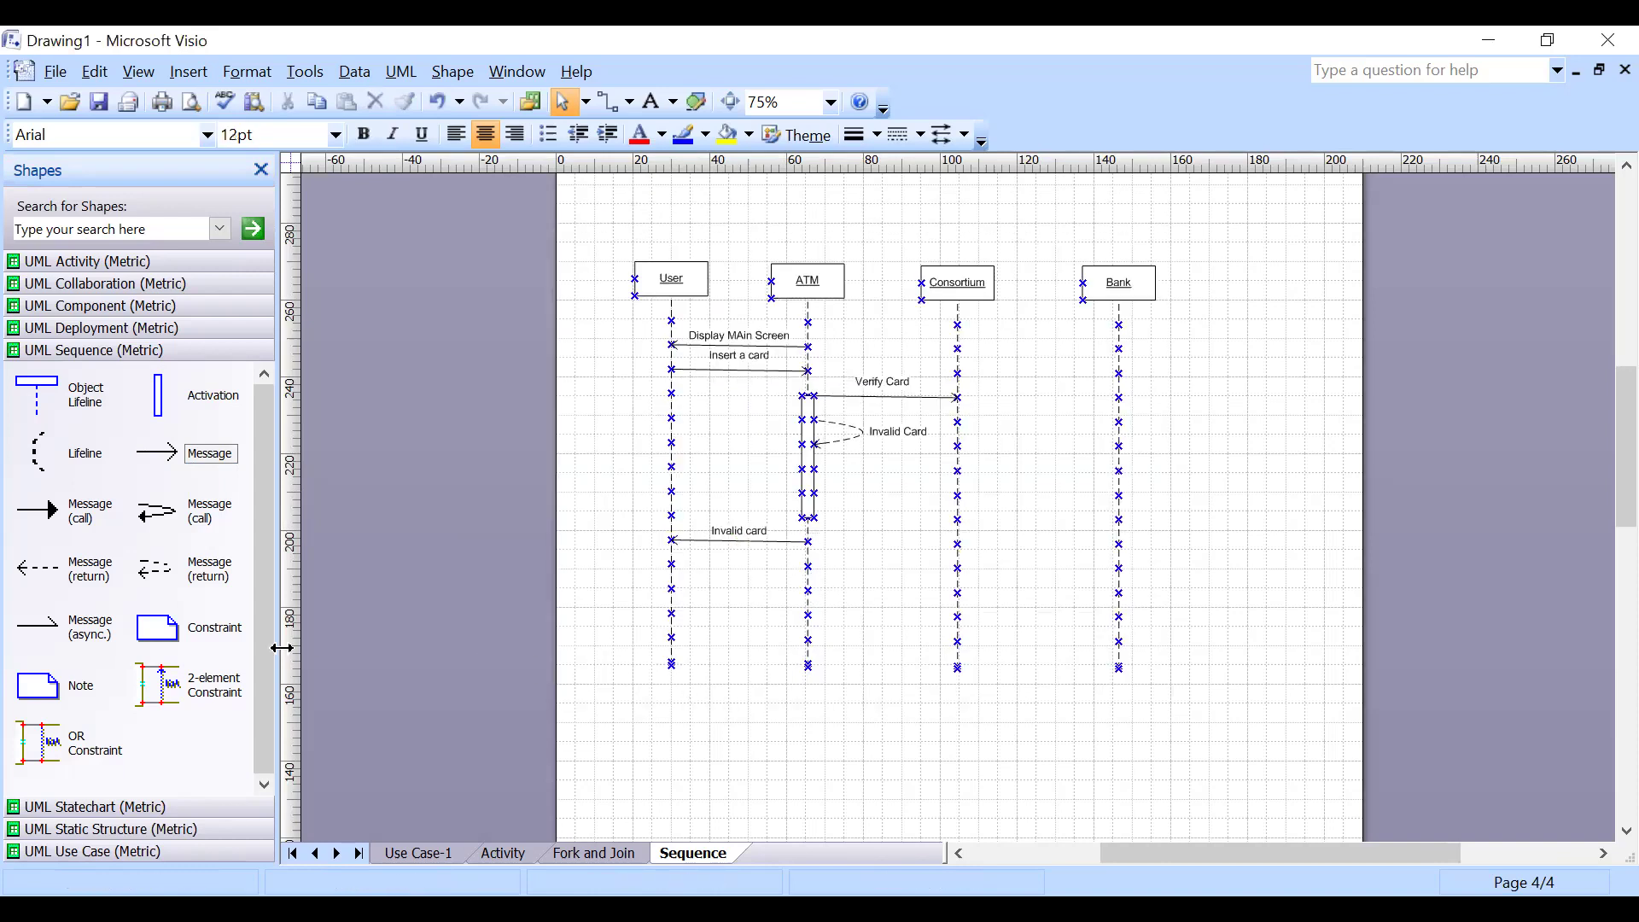
# Add a message from ATM to User below the "Invalid card" message and name it "Print receipt".
pyautogui.click(771, 541)
pyautogui.moveTo(773, 548)
pyautogui.mouseDown()
pyautogui.moveTo(762, 574)
pyautogui.moveTo(821, 577)
pyautogui.moveTo(766, 566)
pyautogui.mouseUp()
pyautogui.click(879, 658)
pyautogui.click(751, 564)
pyautogui.doubleClick(751, 563)
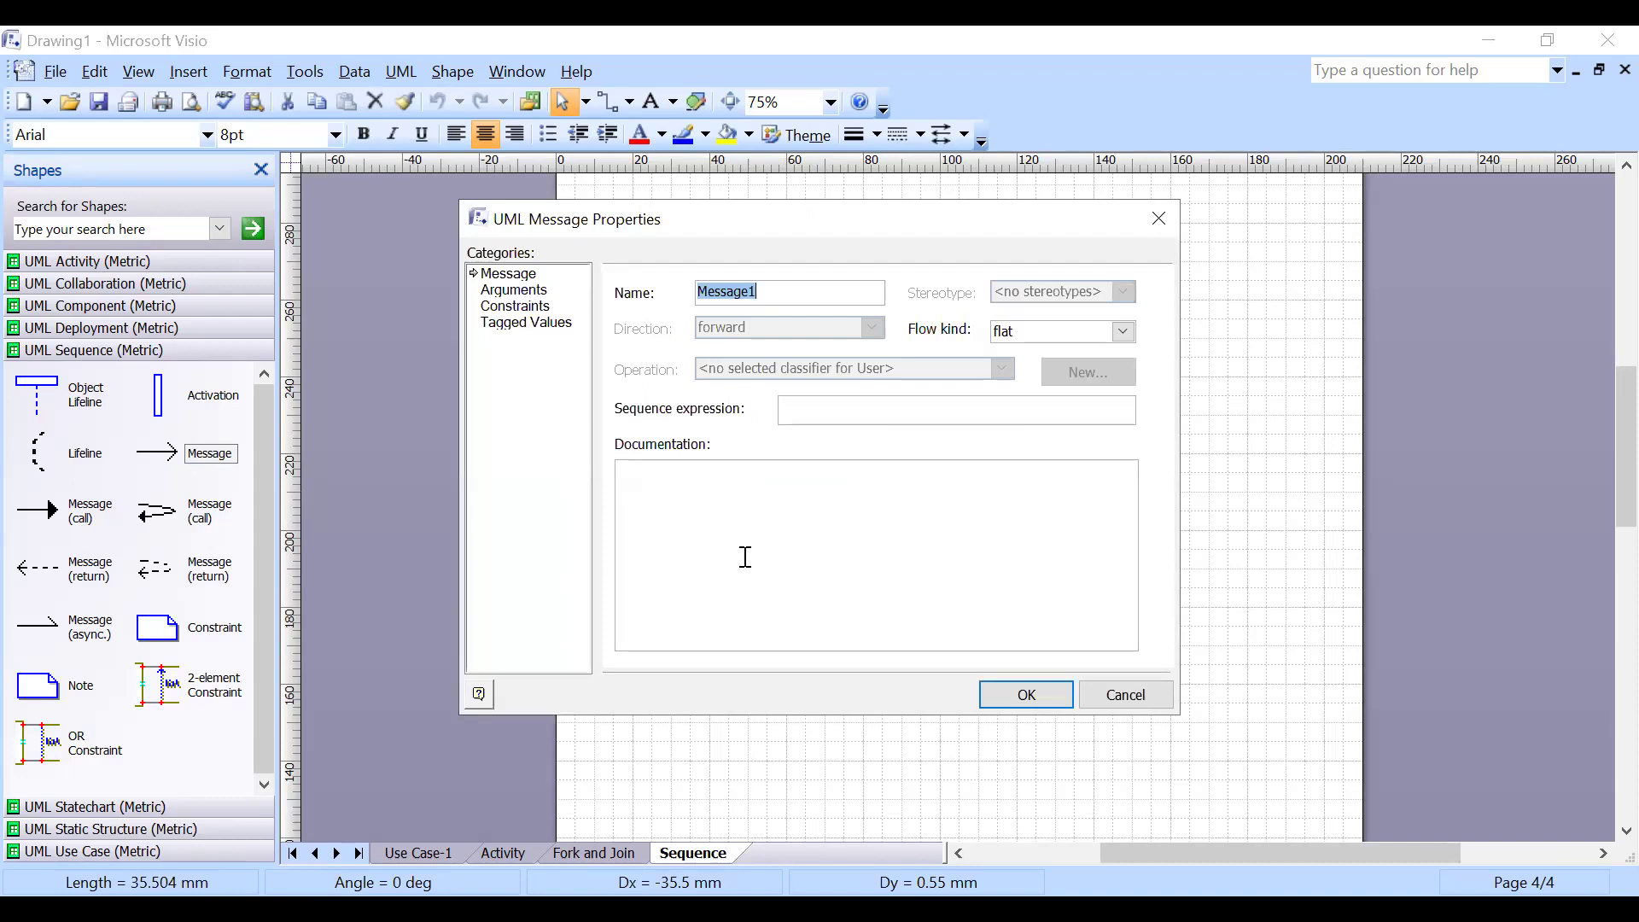
pyautogui.write('Print receipt')
pyautogui.press('Return')
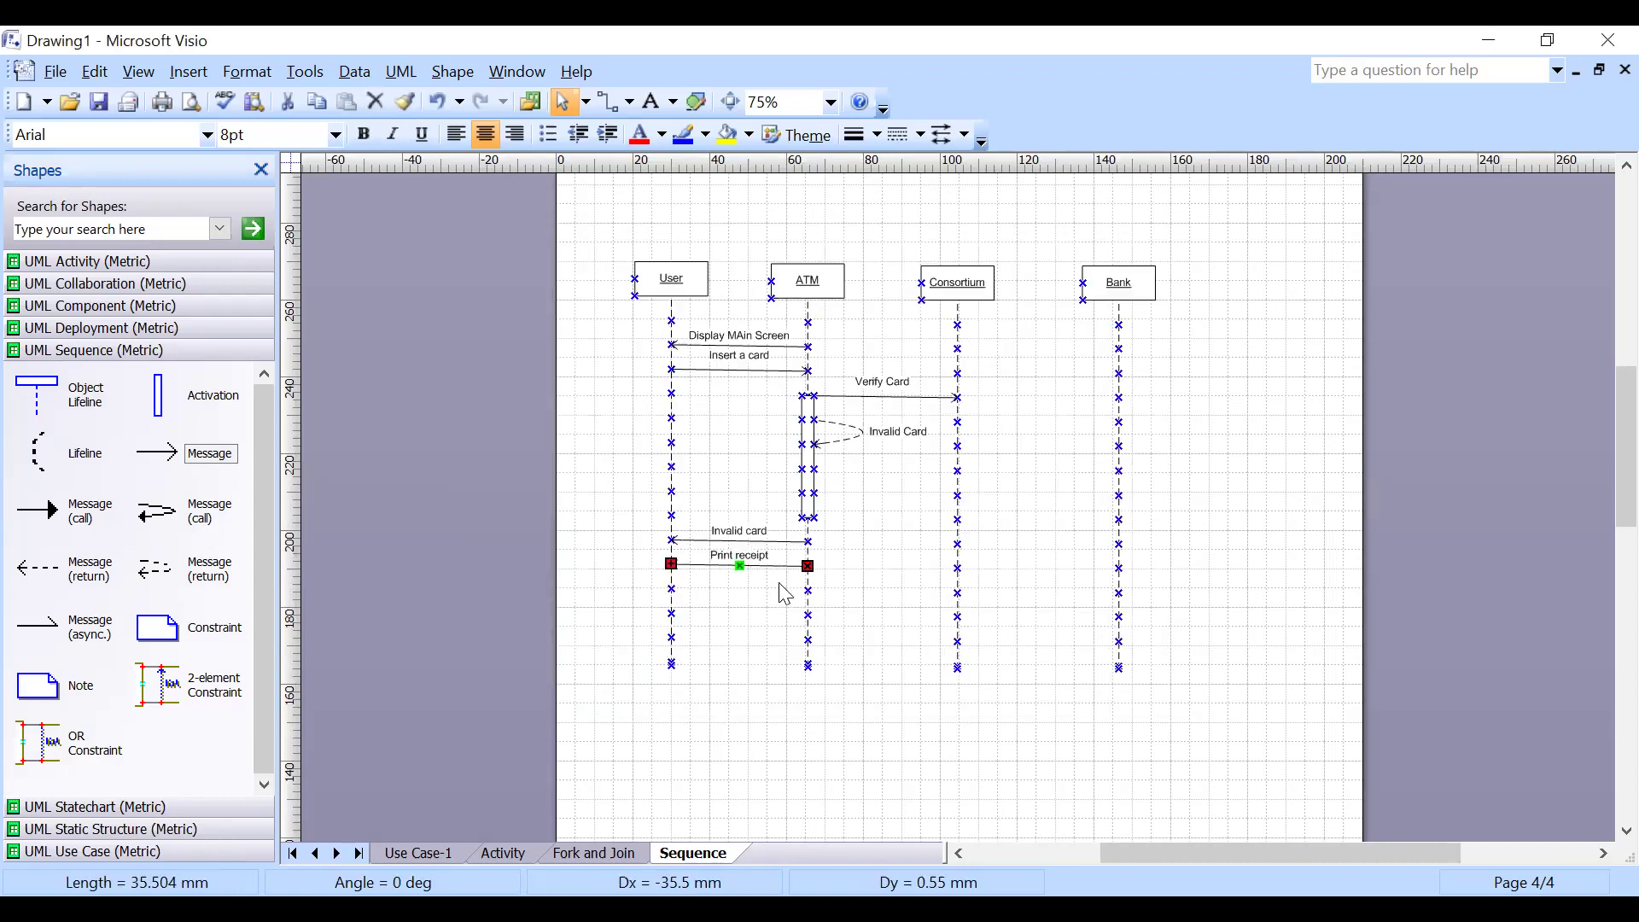
# Add a message from ATM to User below "Print receipt" and name it "Request to tak e card".
pyautogui.hotkey('ctrl', 'd')
pyautogui.moveTo(787, 595)
pyautogui.mouseDown()
pyautogui.moveTo(765, 603)
pyautogui.moveTo(761, 589)
pyautogui.mouseUp()
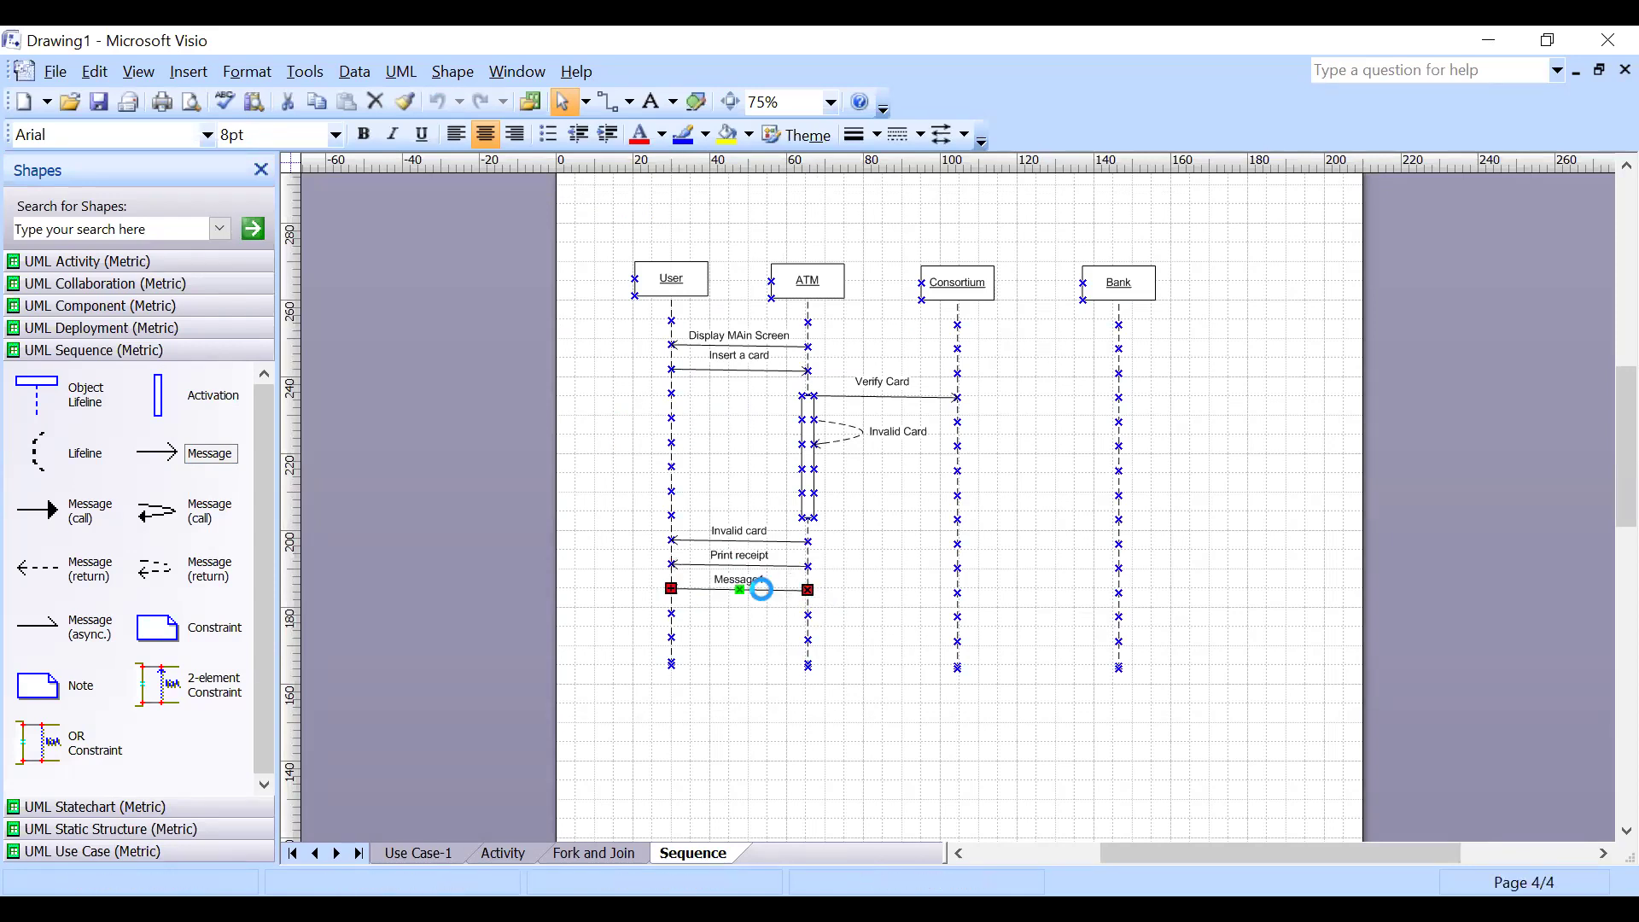
pyautogui.doubleClick(761, 590)
pyautogui.write('Re')
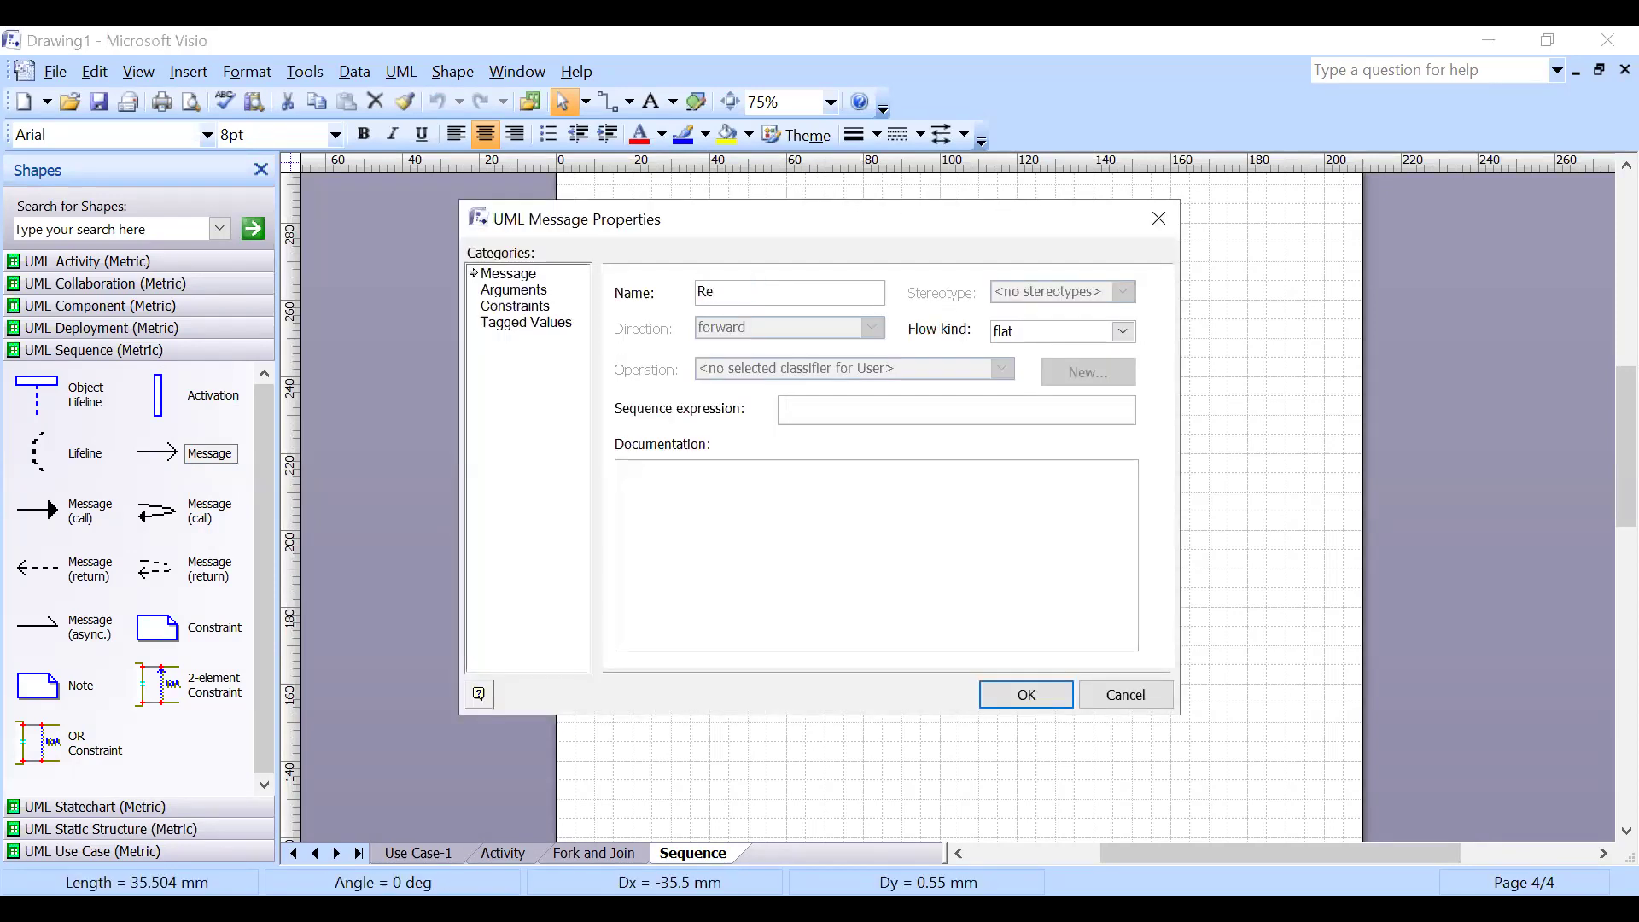
pyautogui.write('quest to tak e card')
pyautogui.press('Return')
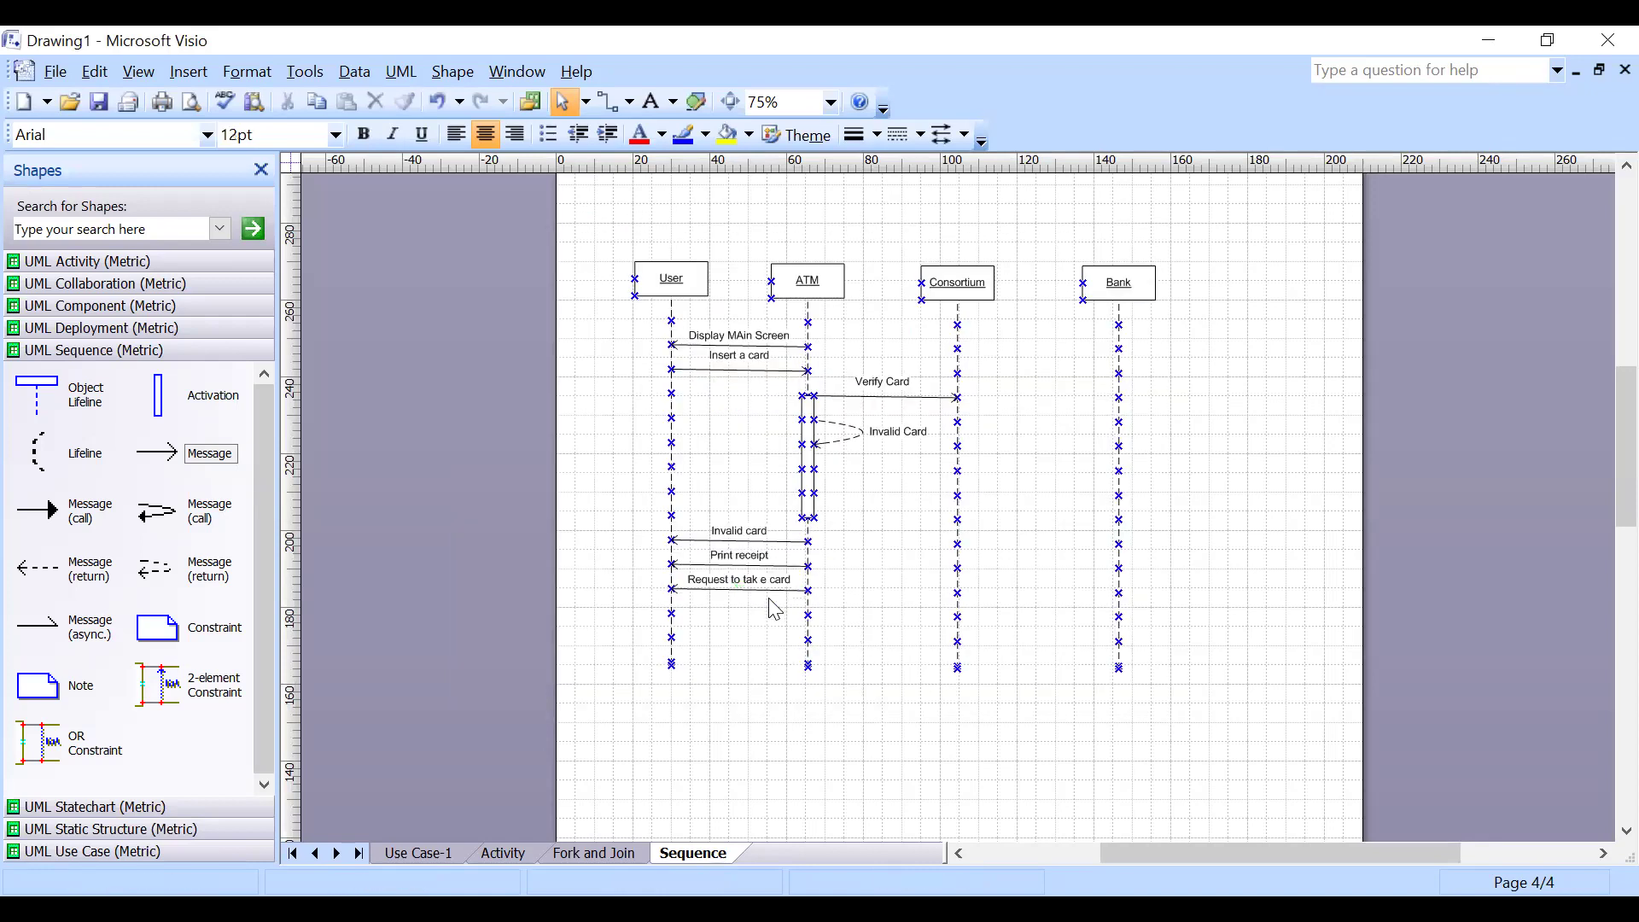
# Add a message below the card request and connect it from the User lifeline to the ATM lifeline.
pyautogui.scroll(-1, 854, 427)
pyautogui.moveTo(209, 454); pyautogui.dragTo(760, 581)
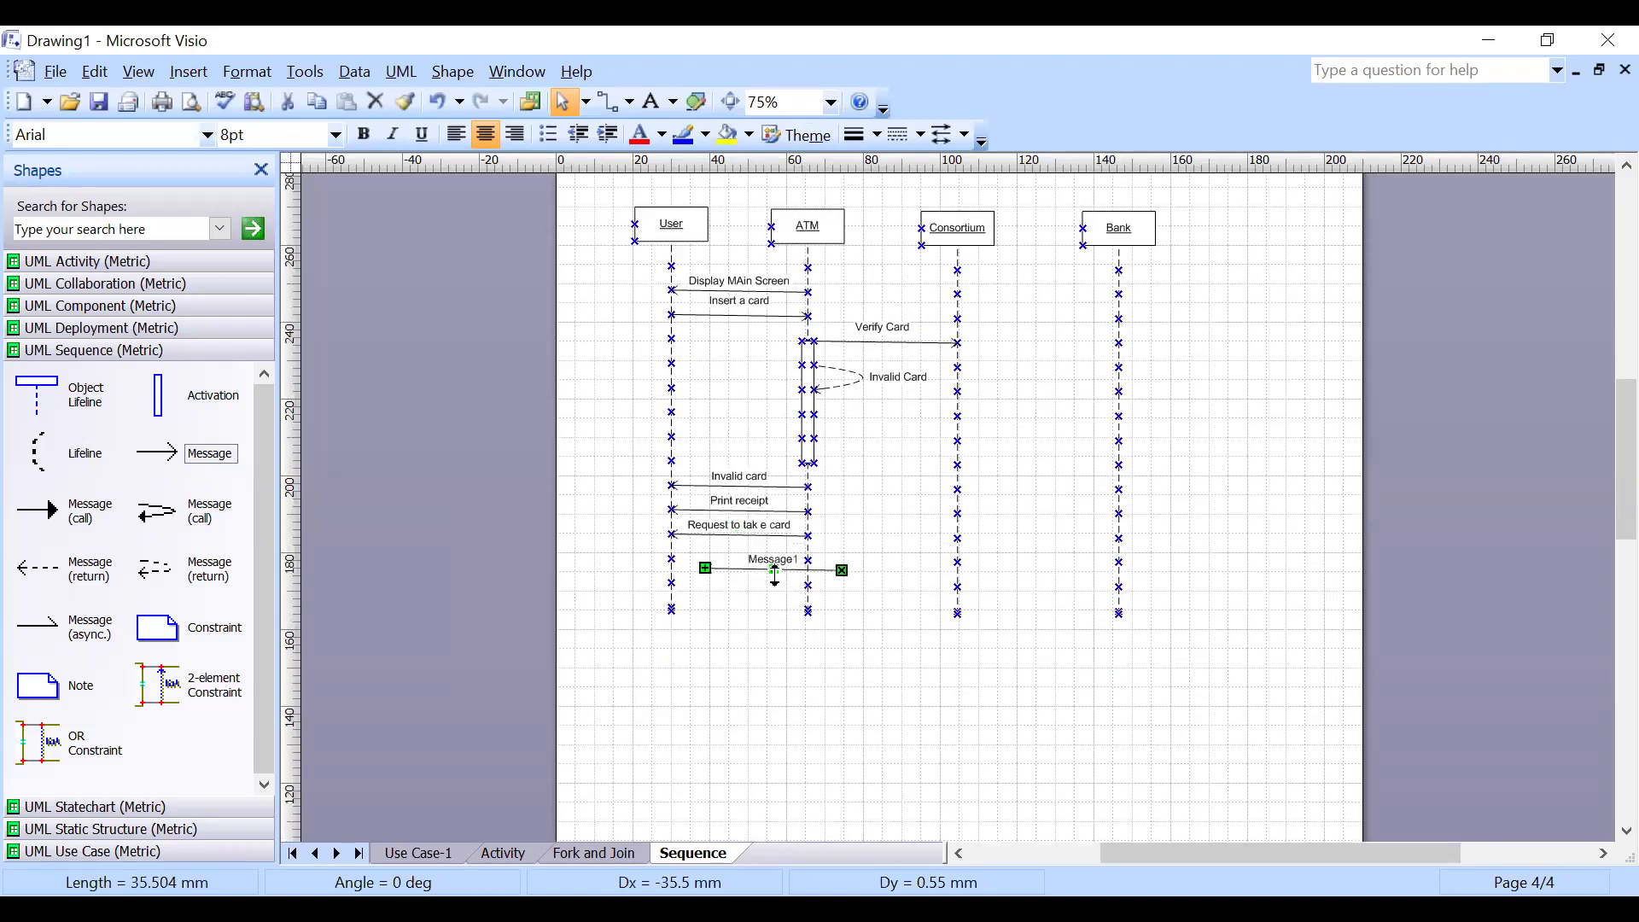
pyautogui.press('Escape')
pyautogui.click(783, 567)
pyautogui.moveTo(707, 570); pyautogui.dragTo(674, 574)
pyautogui.moveTo(843, 569); pyautogui.dragTo(810, 566)
pyautogui.click(808, 576)
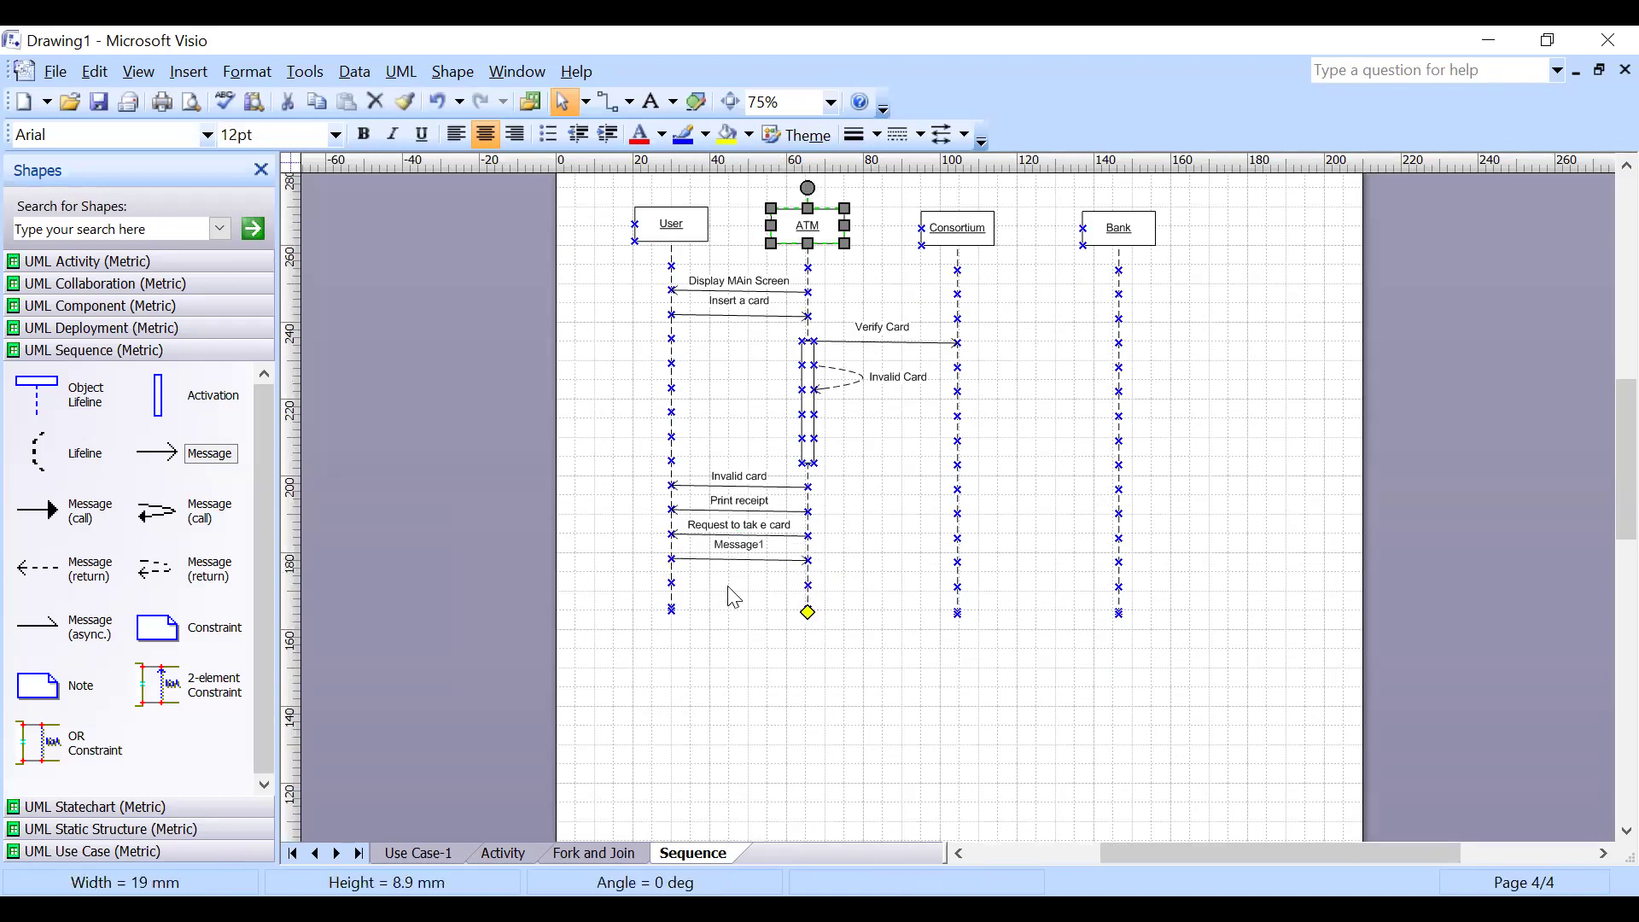
# Name the lowest message between User and ATM "Take card".
pyautogui.click(759, 564)
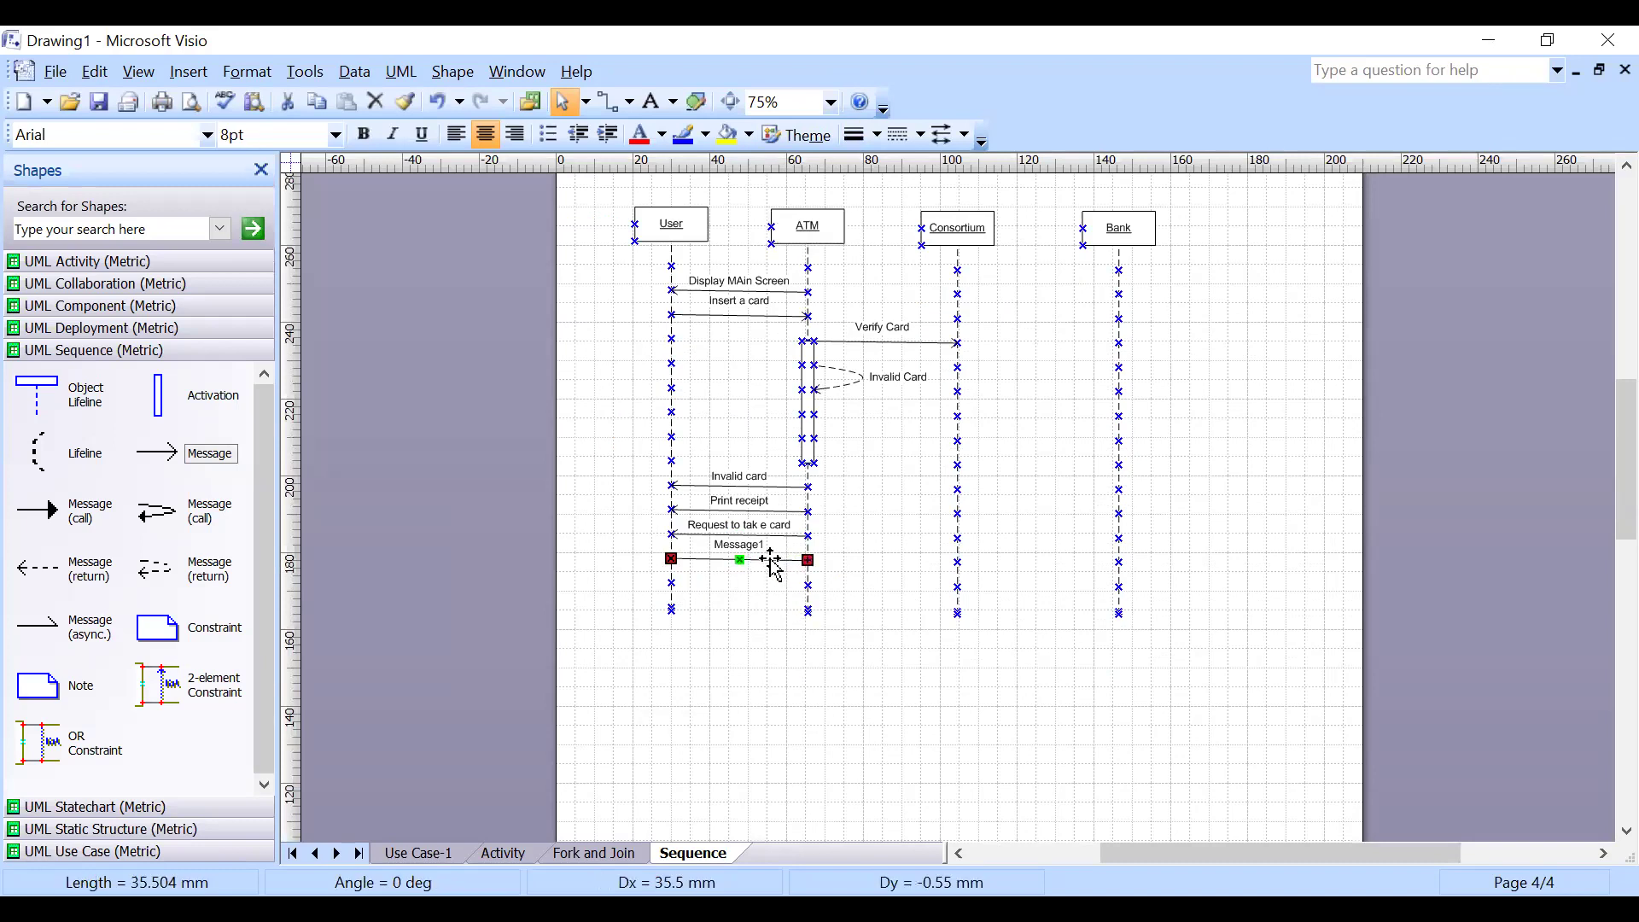
pyautogui.doubleClick(770, 560)
pyautogui.write('T')
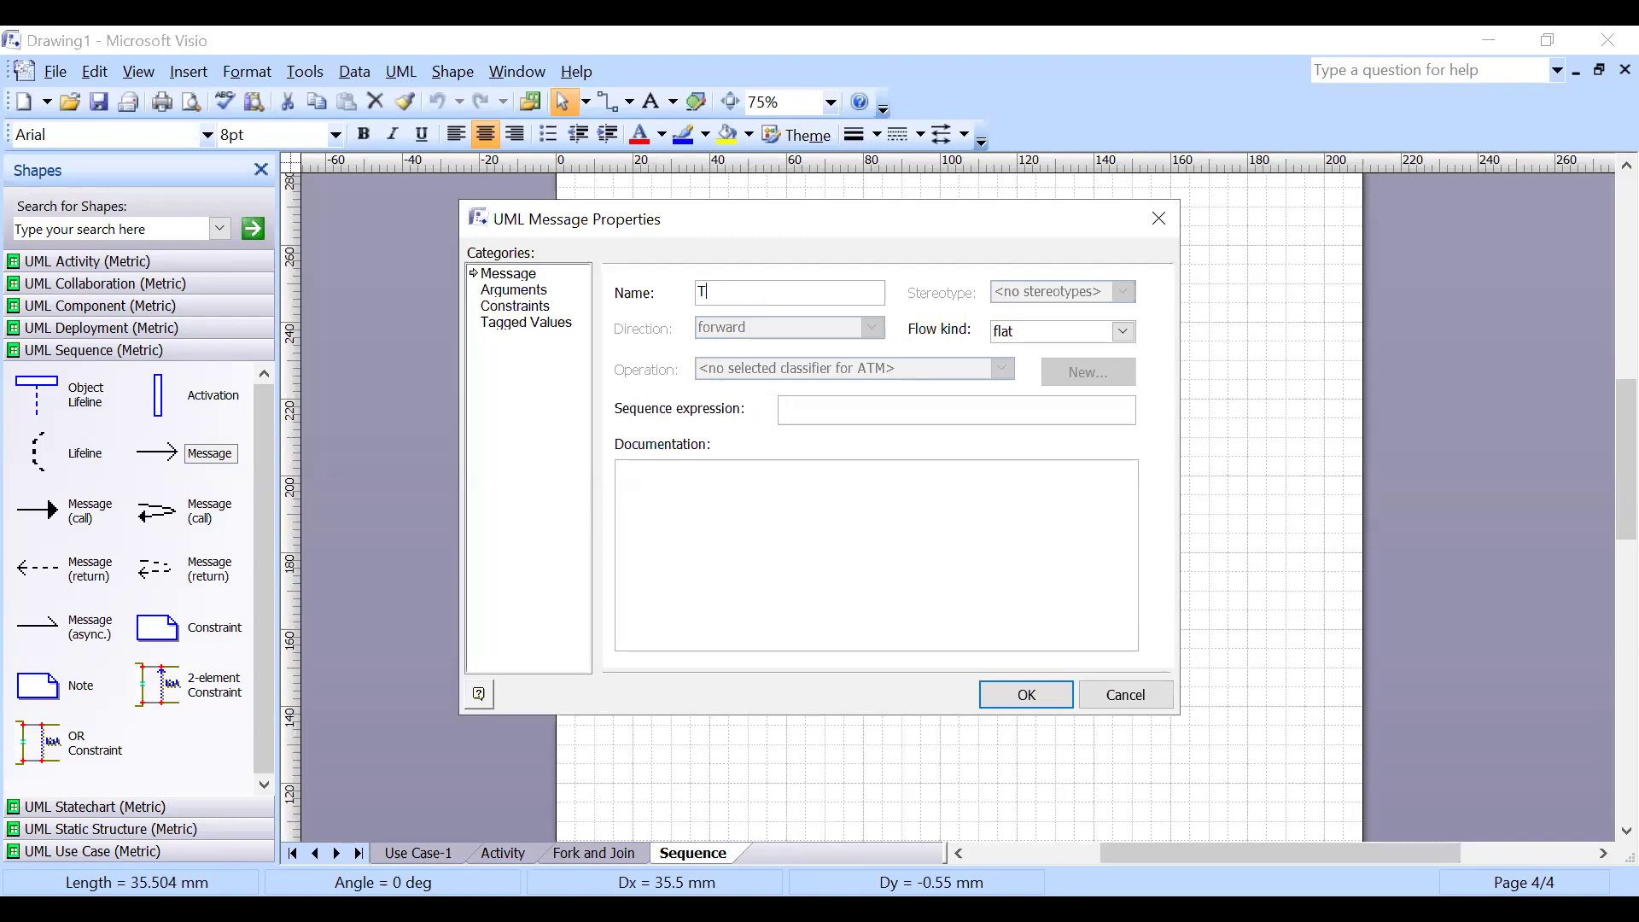
pyautogui.write('ake card')
pyautogui.press('Return')
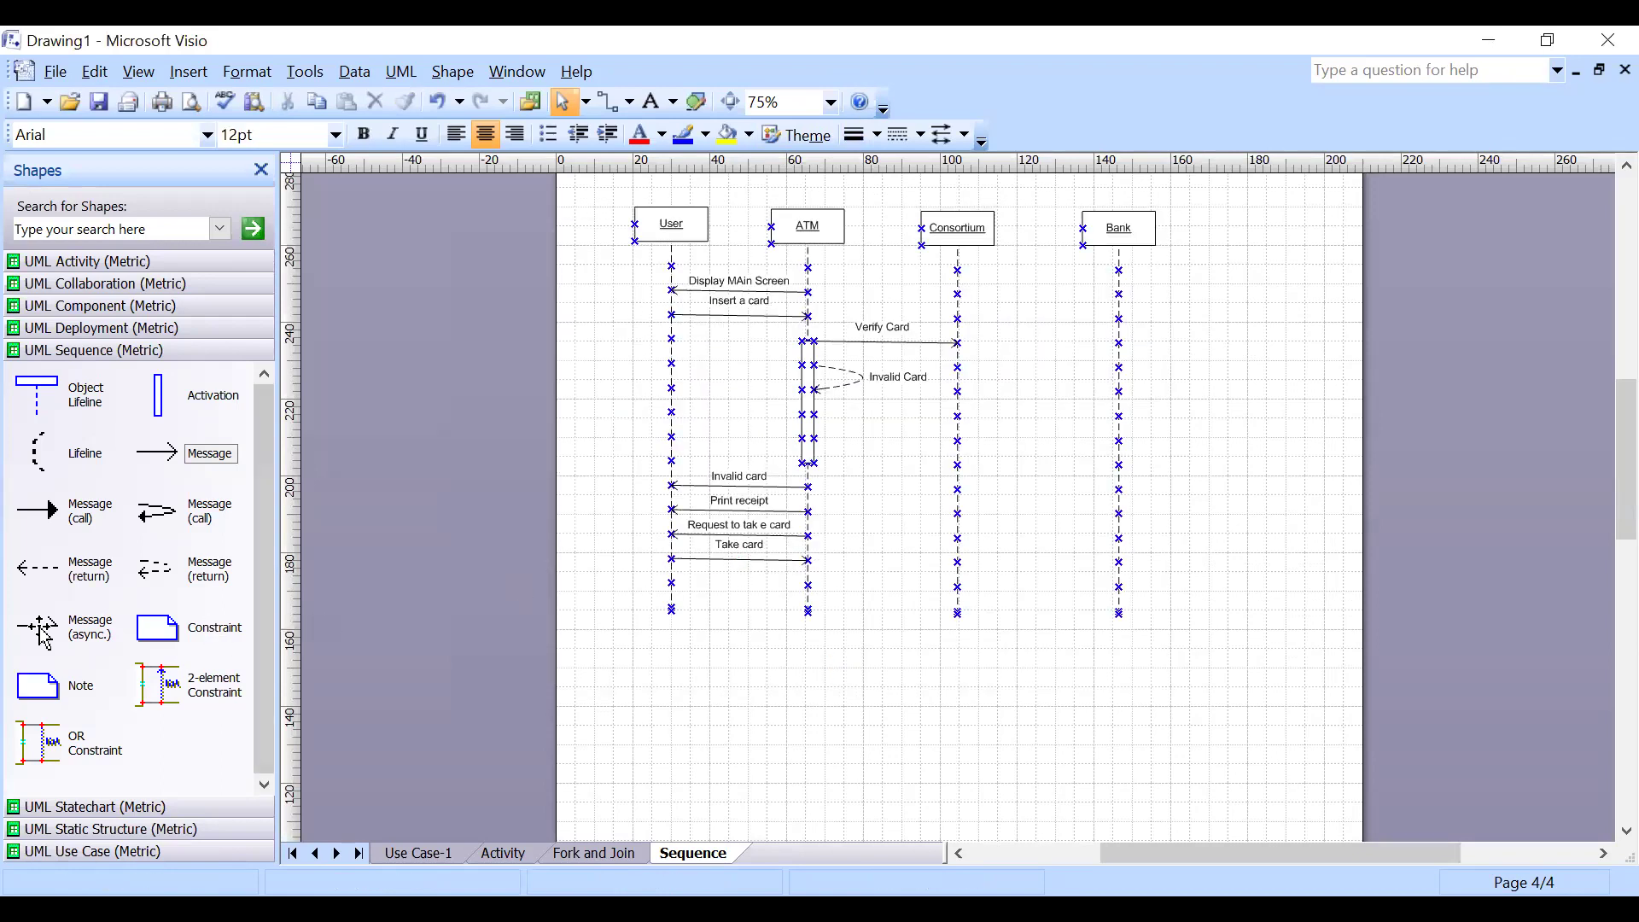
# Add a message from ATM to User below "Take card" and name it "display main screen".
pyautogui.moveTo(154, 454); pyautogui.dragTo(809, 585)
pyautogui.doubleClick(765, 586)
pyautogui.write('display ')
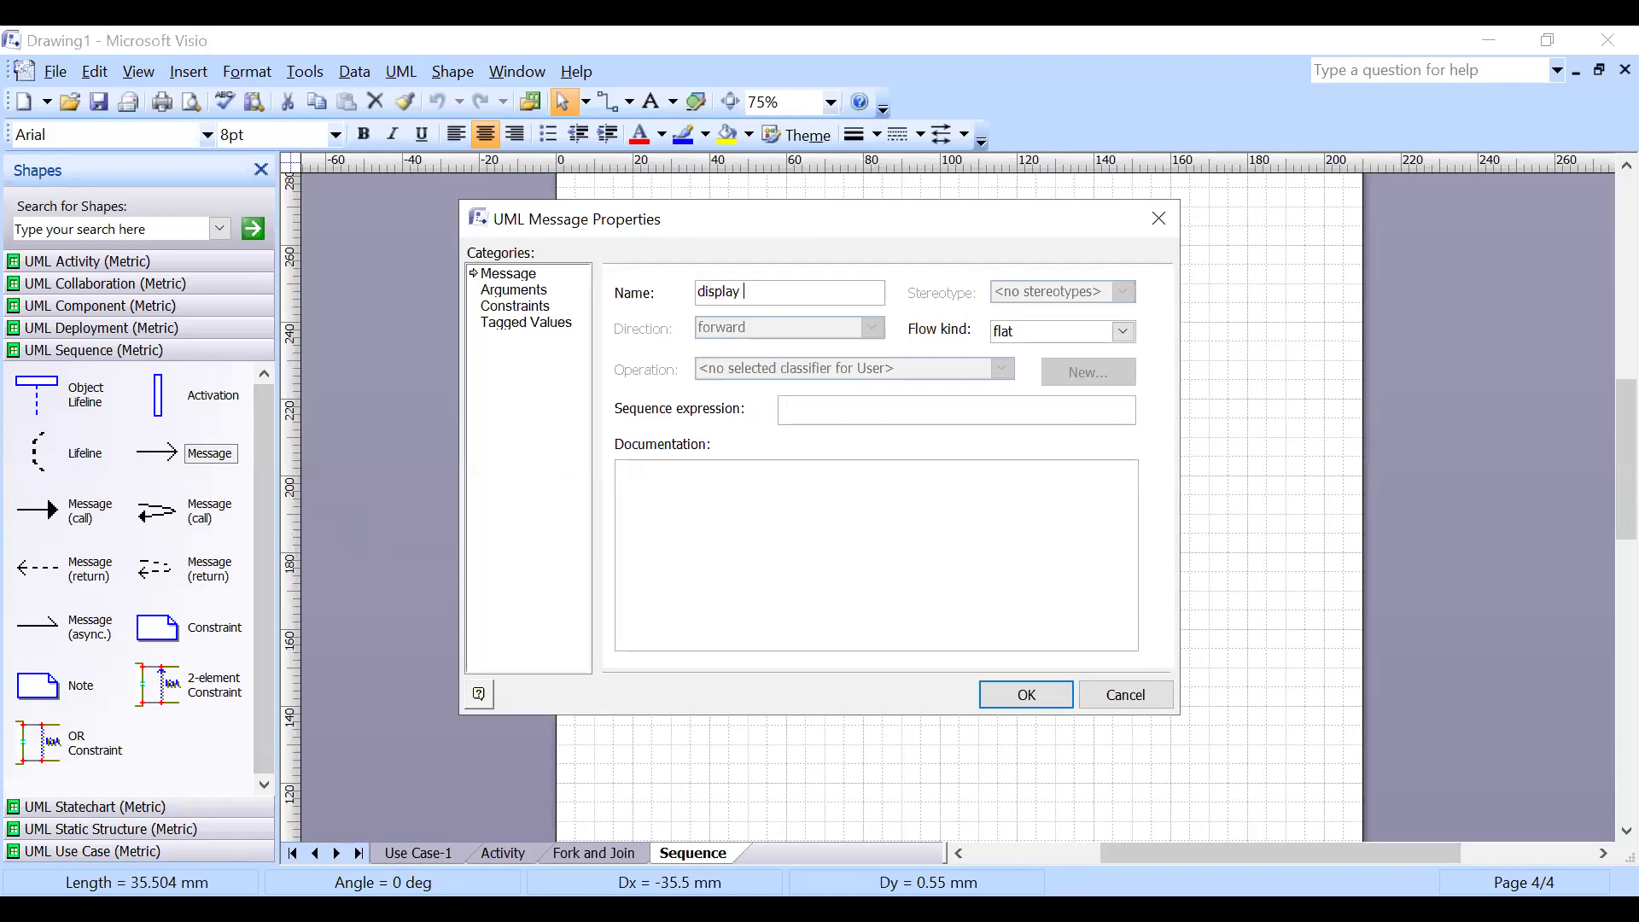
pyautogui.write('main screed')
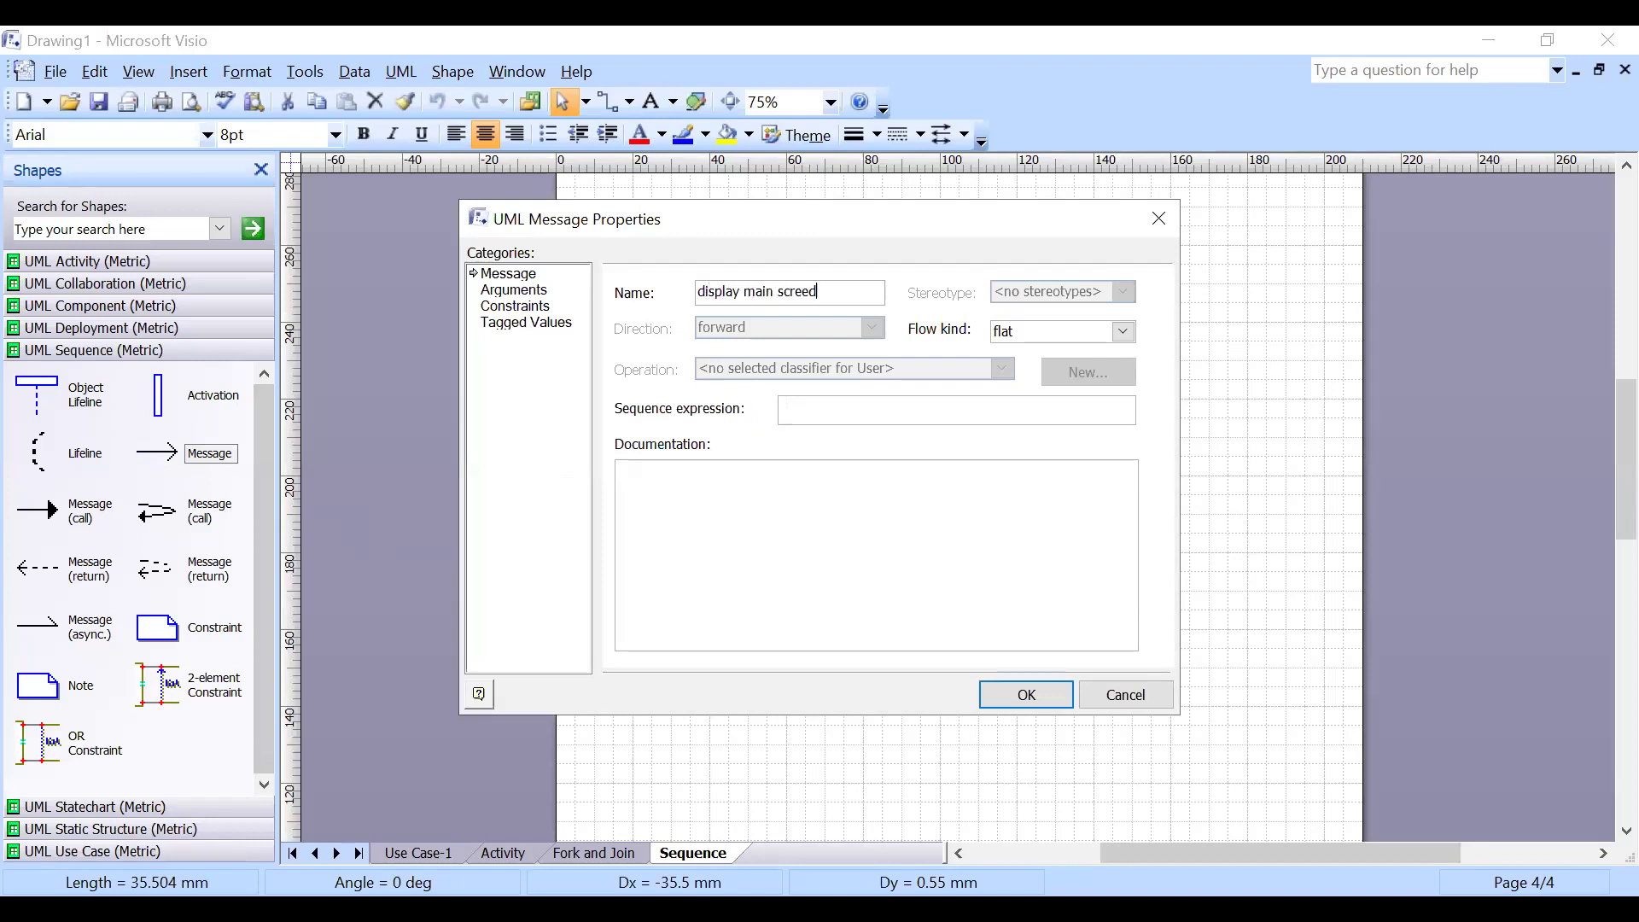
pyautogui.press('BackSpace')
pyautogui.write('n')
pyautogui.press('Return')
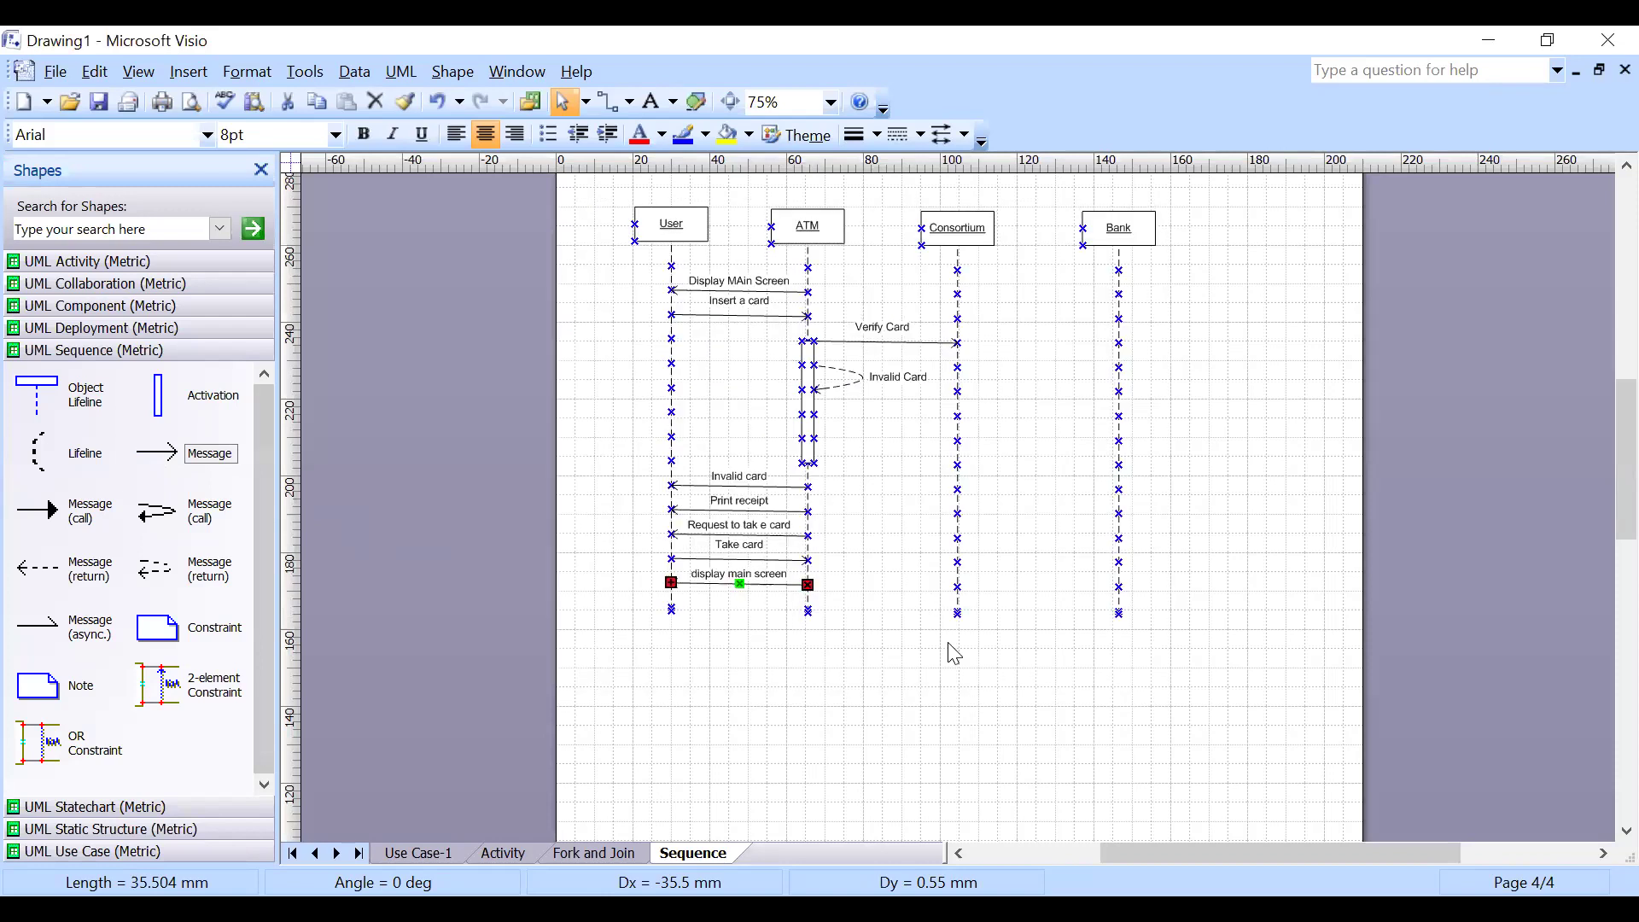
pyautogui.scroll(2, 950, 619)
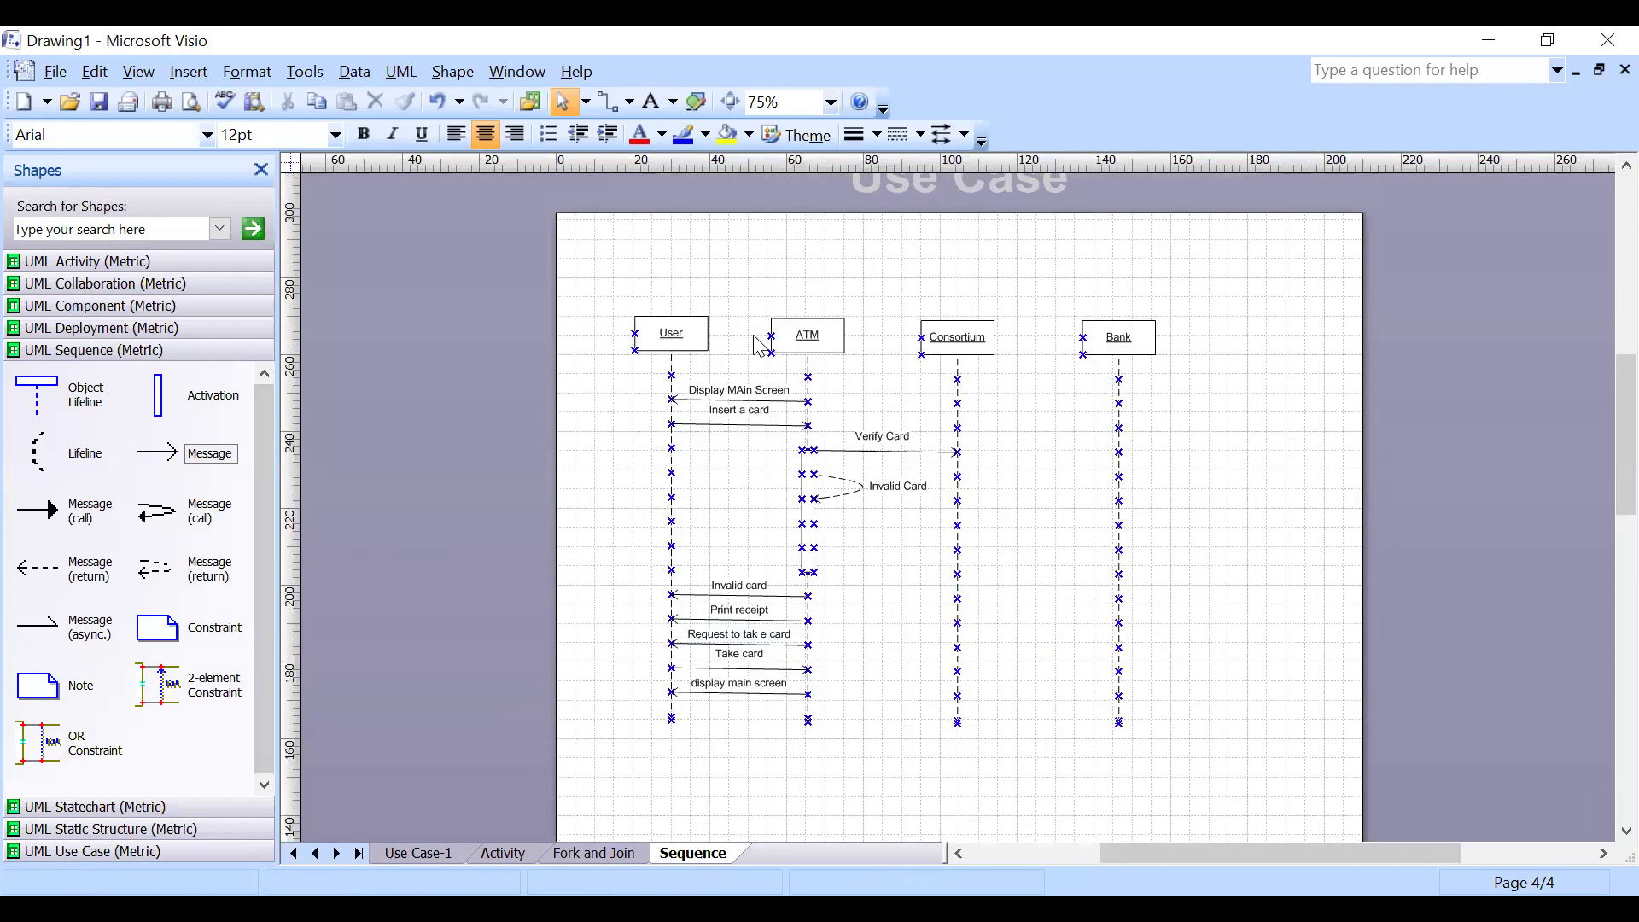
pyautogui.moveTo(1277, 278); pyautogui.dragTo(622, 754)
pyautogui.click(1212, 529)
pyautogui.hotkey('alt', 'i')
pyautogui.press('Escape')
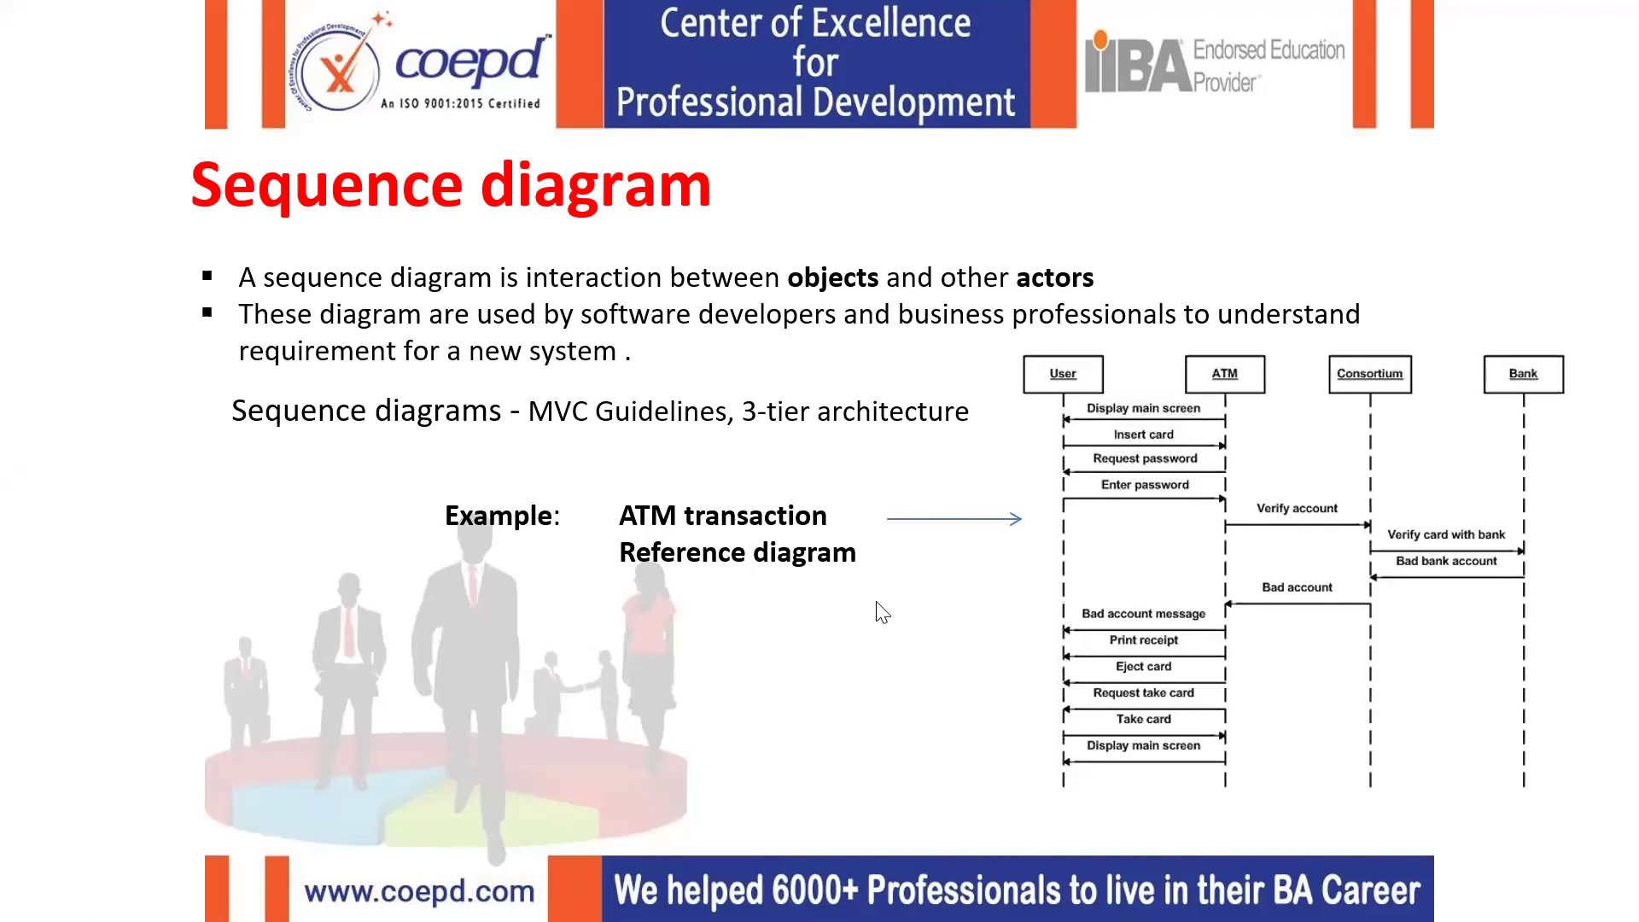
# Switch to the Word document listing the BA tools and make the "UML – Use case, Activity, Sequence" line bold.
pyautogui.click(957, 605)
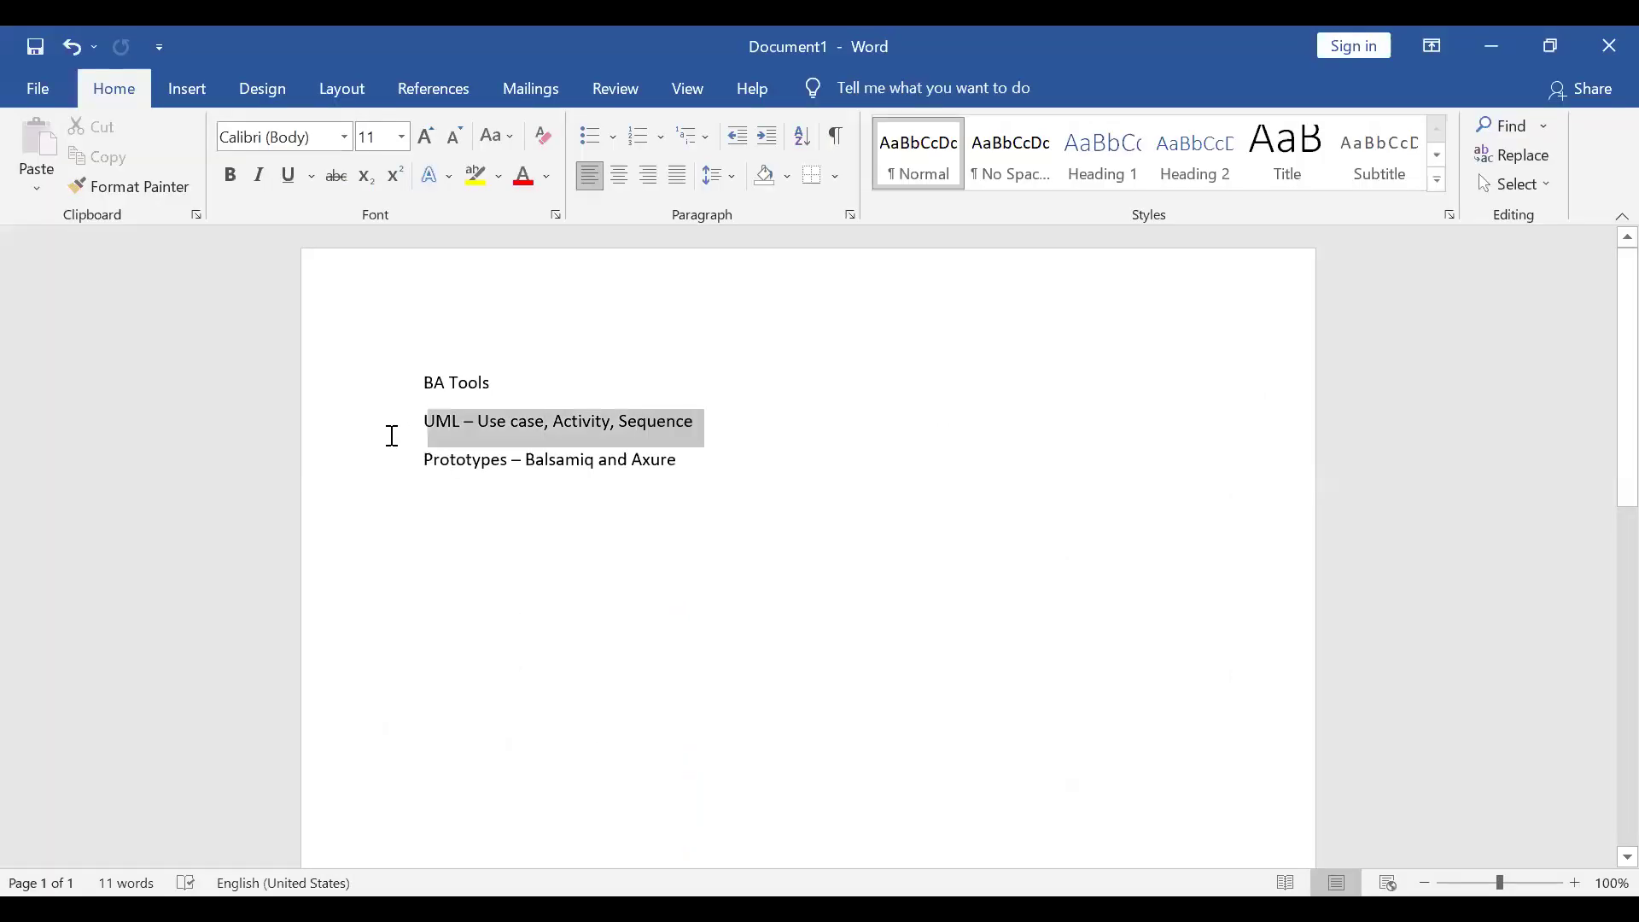
pyautogui.click(394, 407)
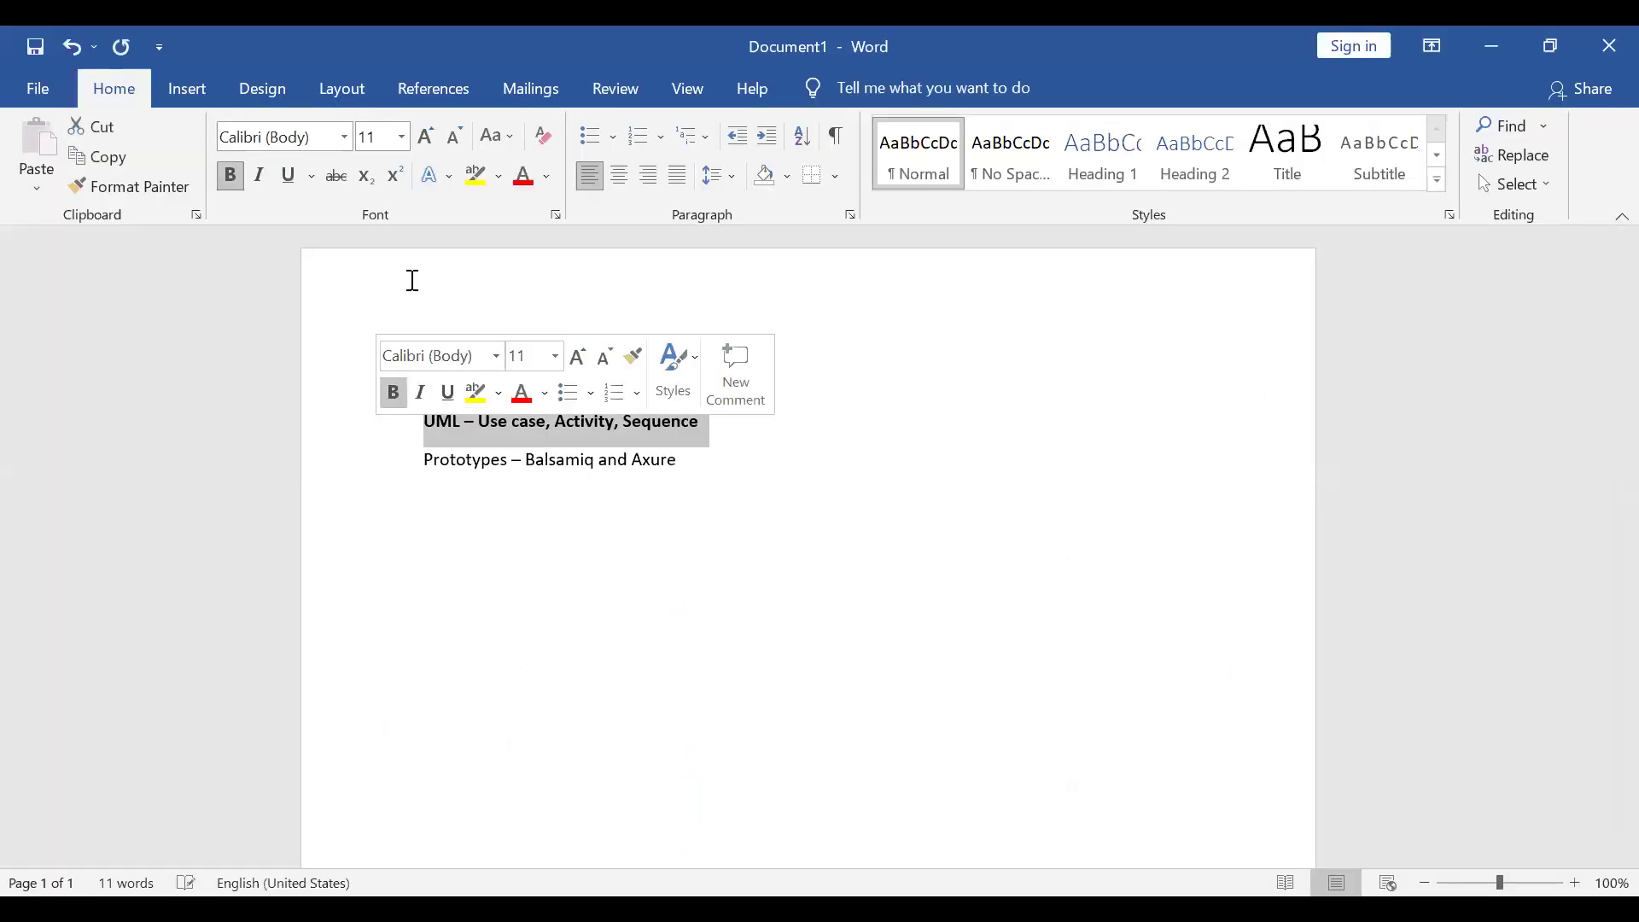
pyautogui.click(675, 470)
pyautogui.moveTo(746, 464); pyautogui.dragTo(425, 465)
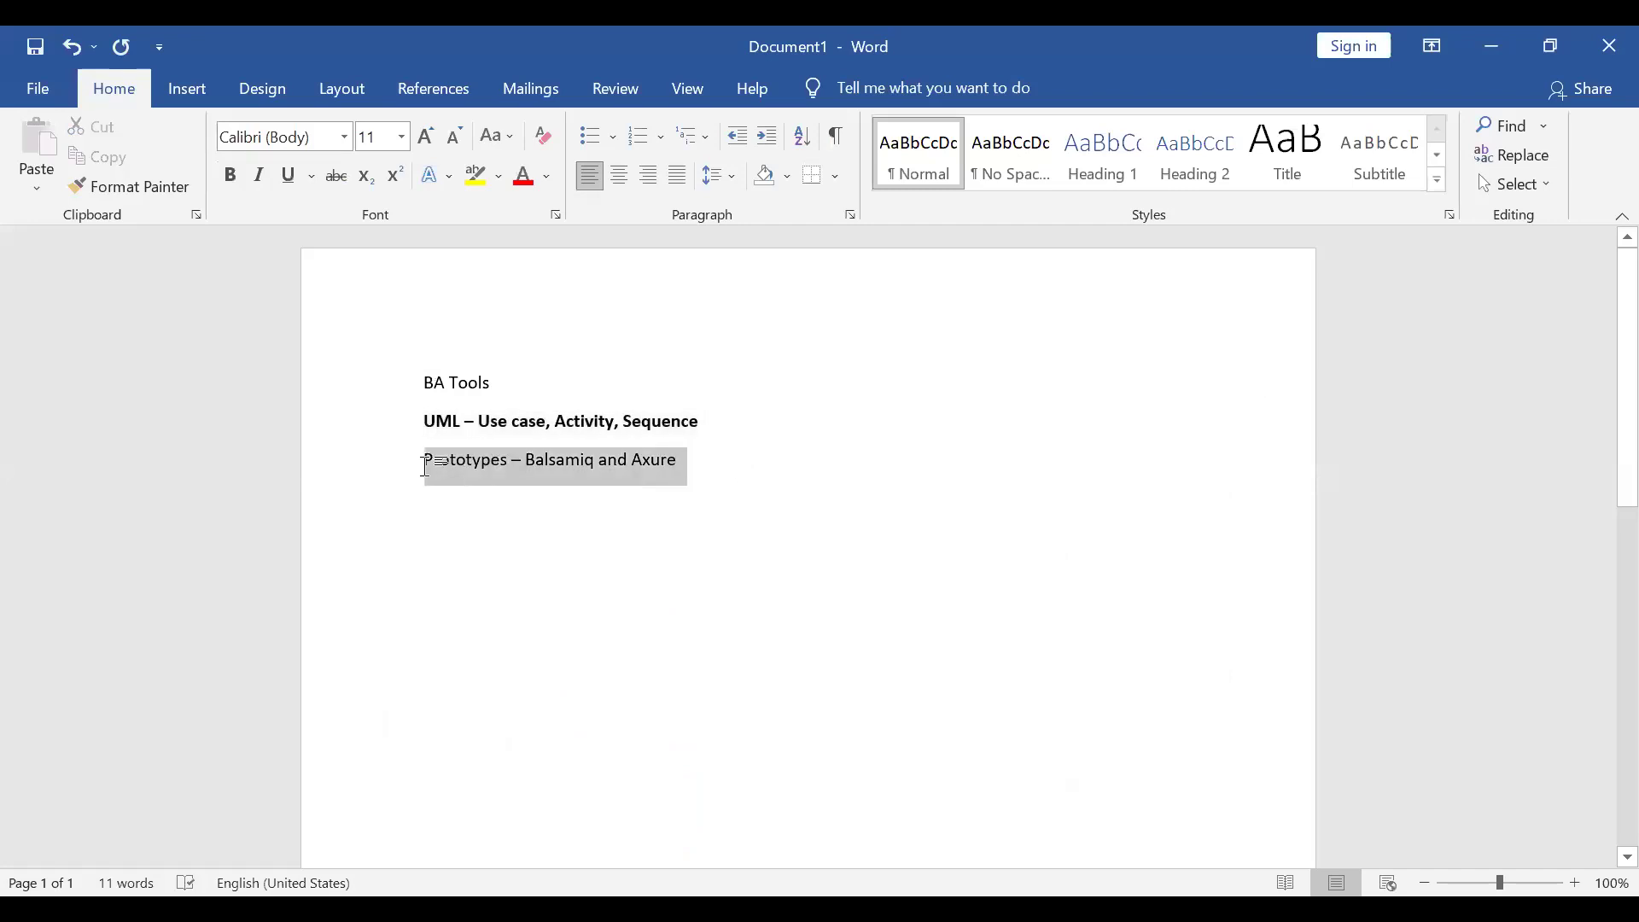
pyautogui.click(586, 581)
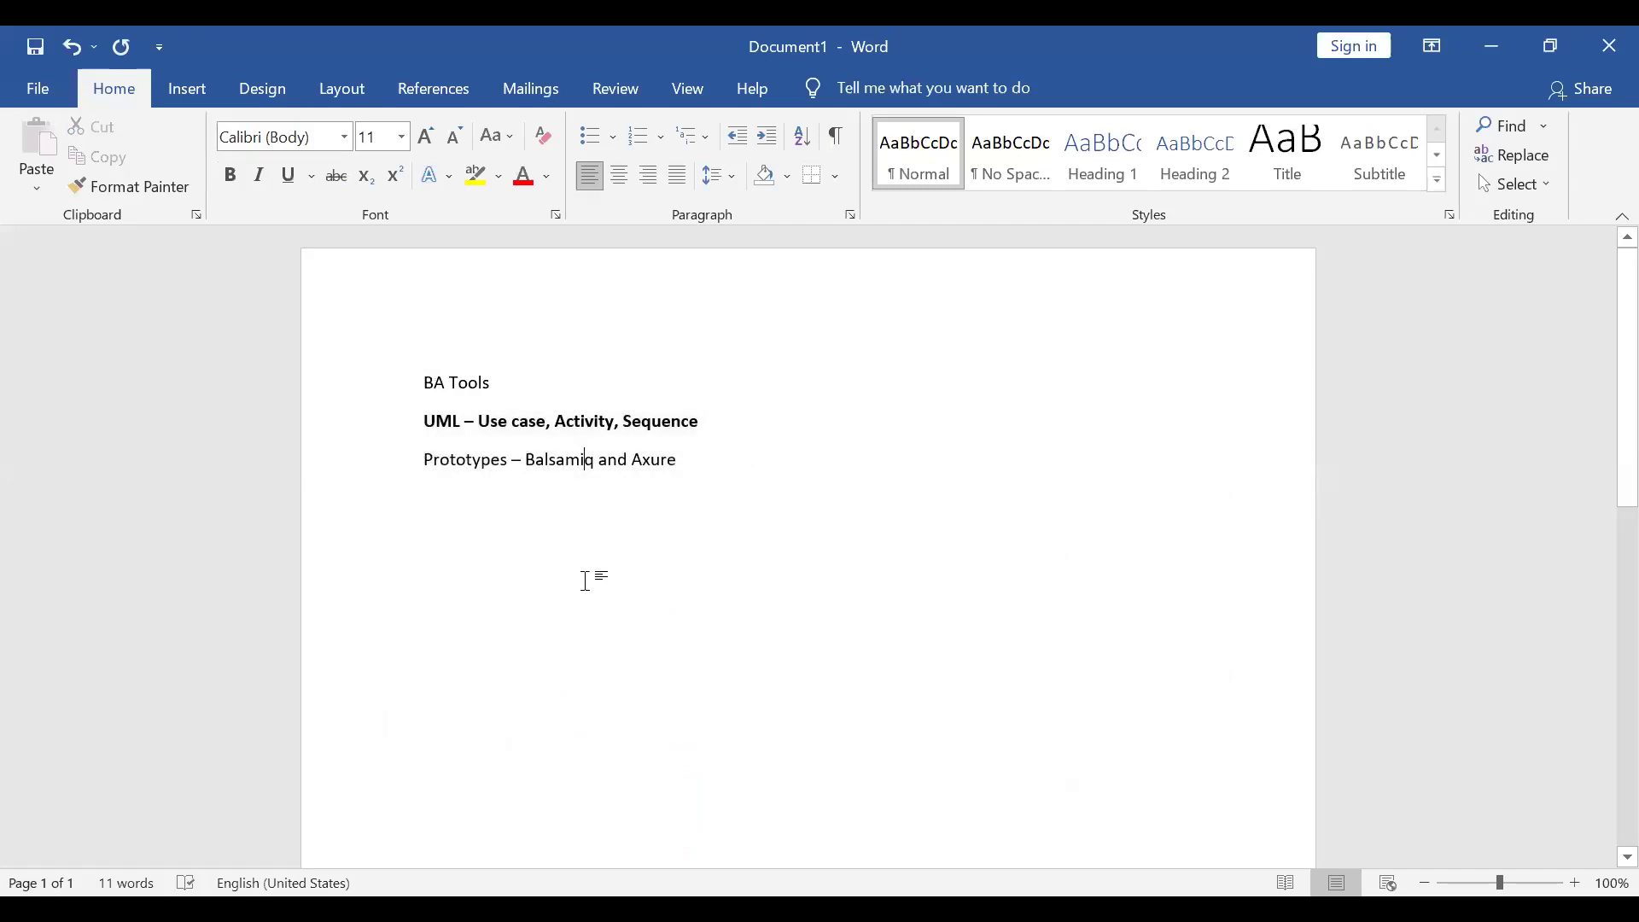
pyautogui.click(520, 461)
pyautogui.moveTo(513, 462); pyautogui.dragTo(659, 523)
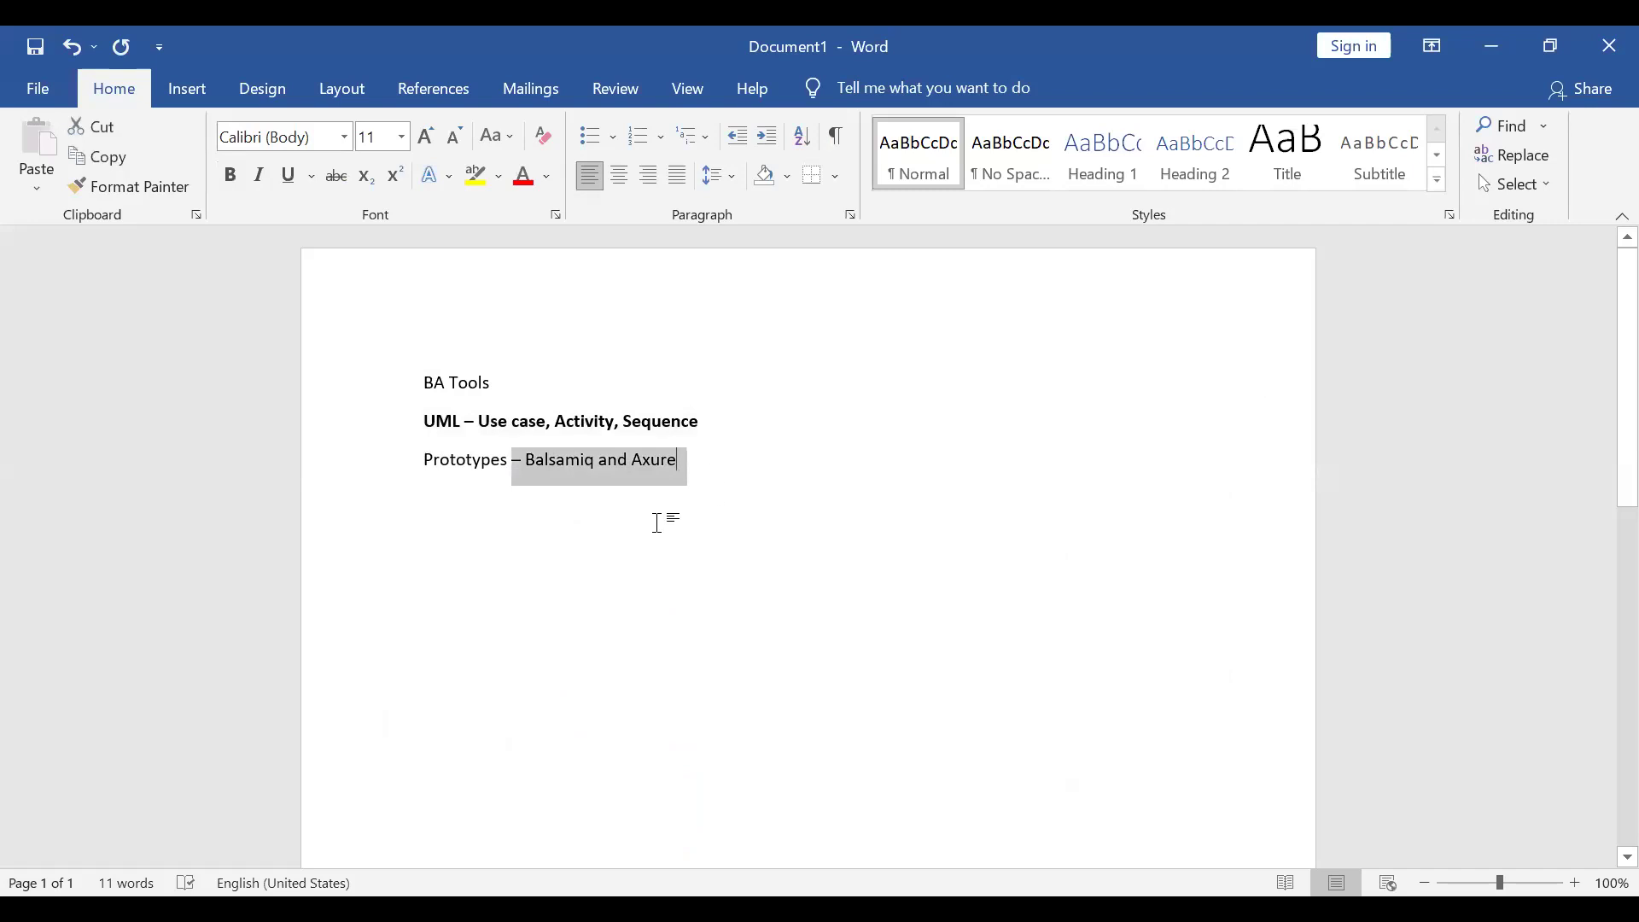
pyautogui.click(531, 461)
pyautogui.moveTo(530, 460); pyautogui.dragTo(704, 523)
pyautogui.click(702, 522)
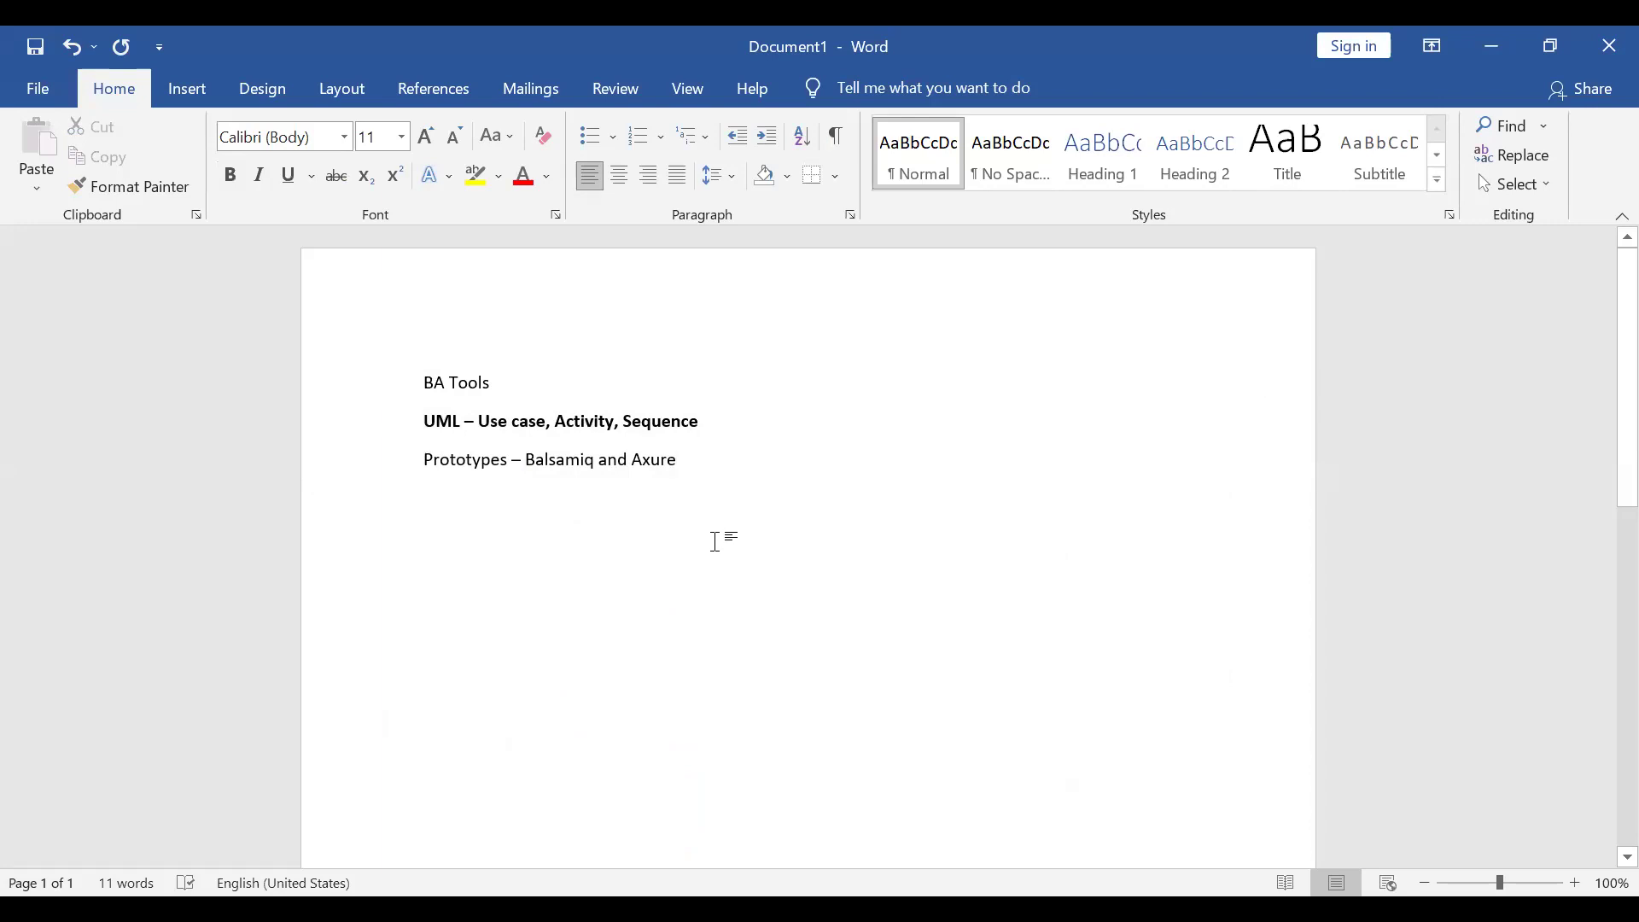
pyautogui.moveTo(681, 462); pyautogui.dragTo(552, 462)
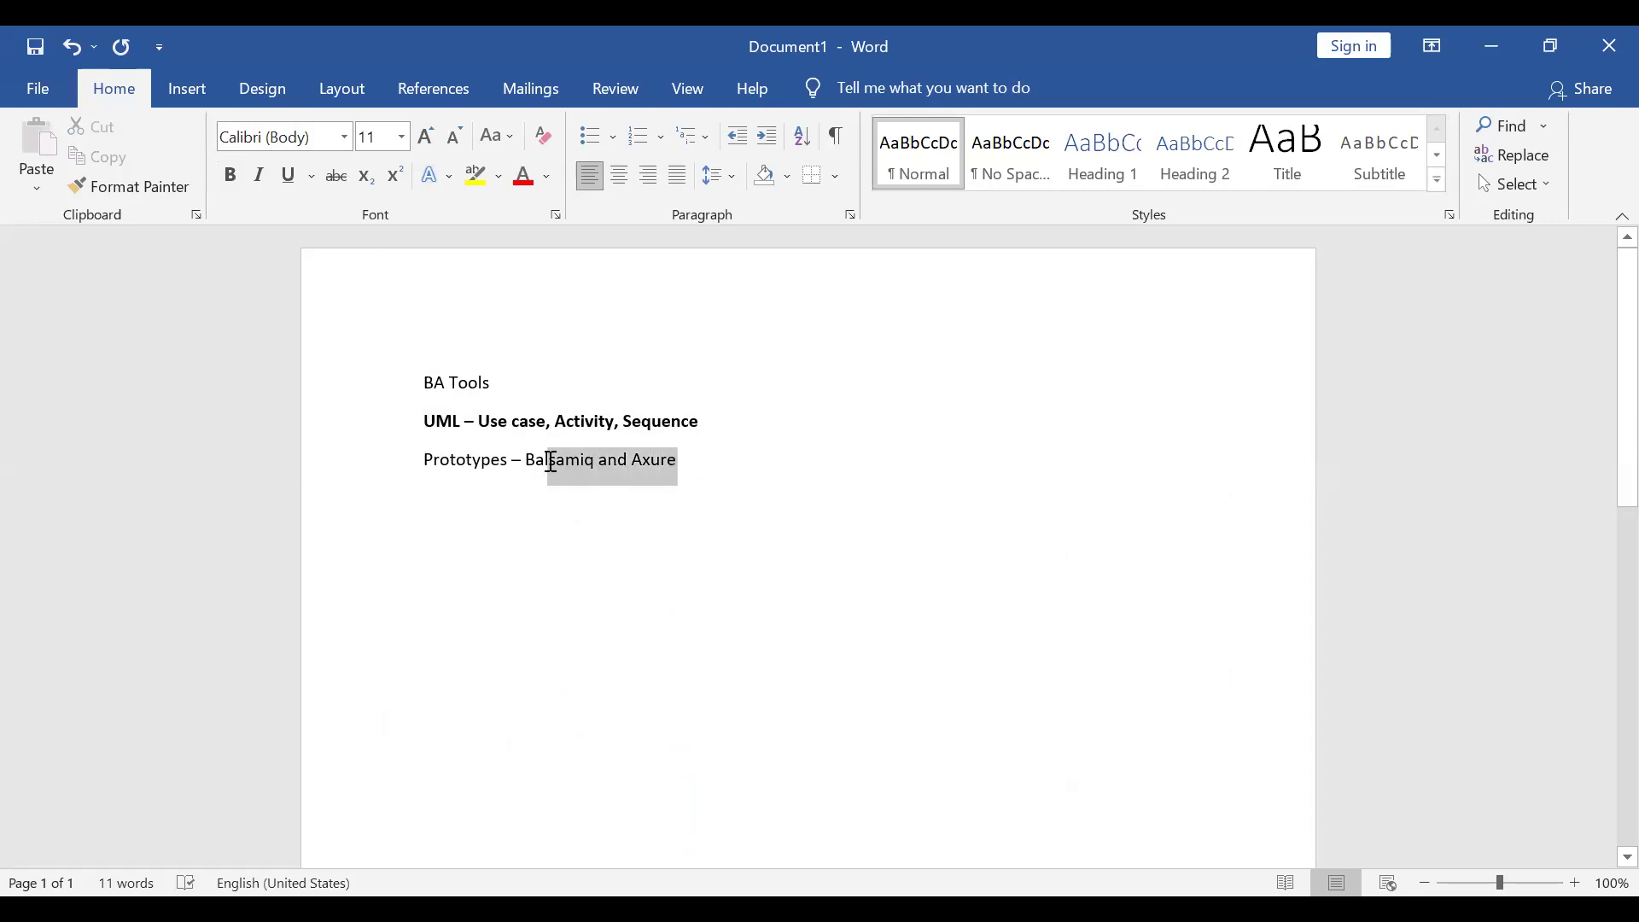
pyautogui.click(583, 525)
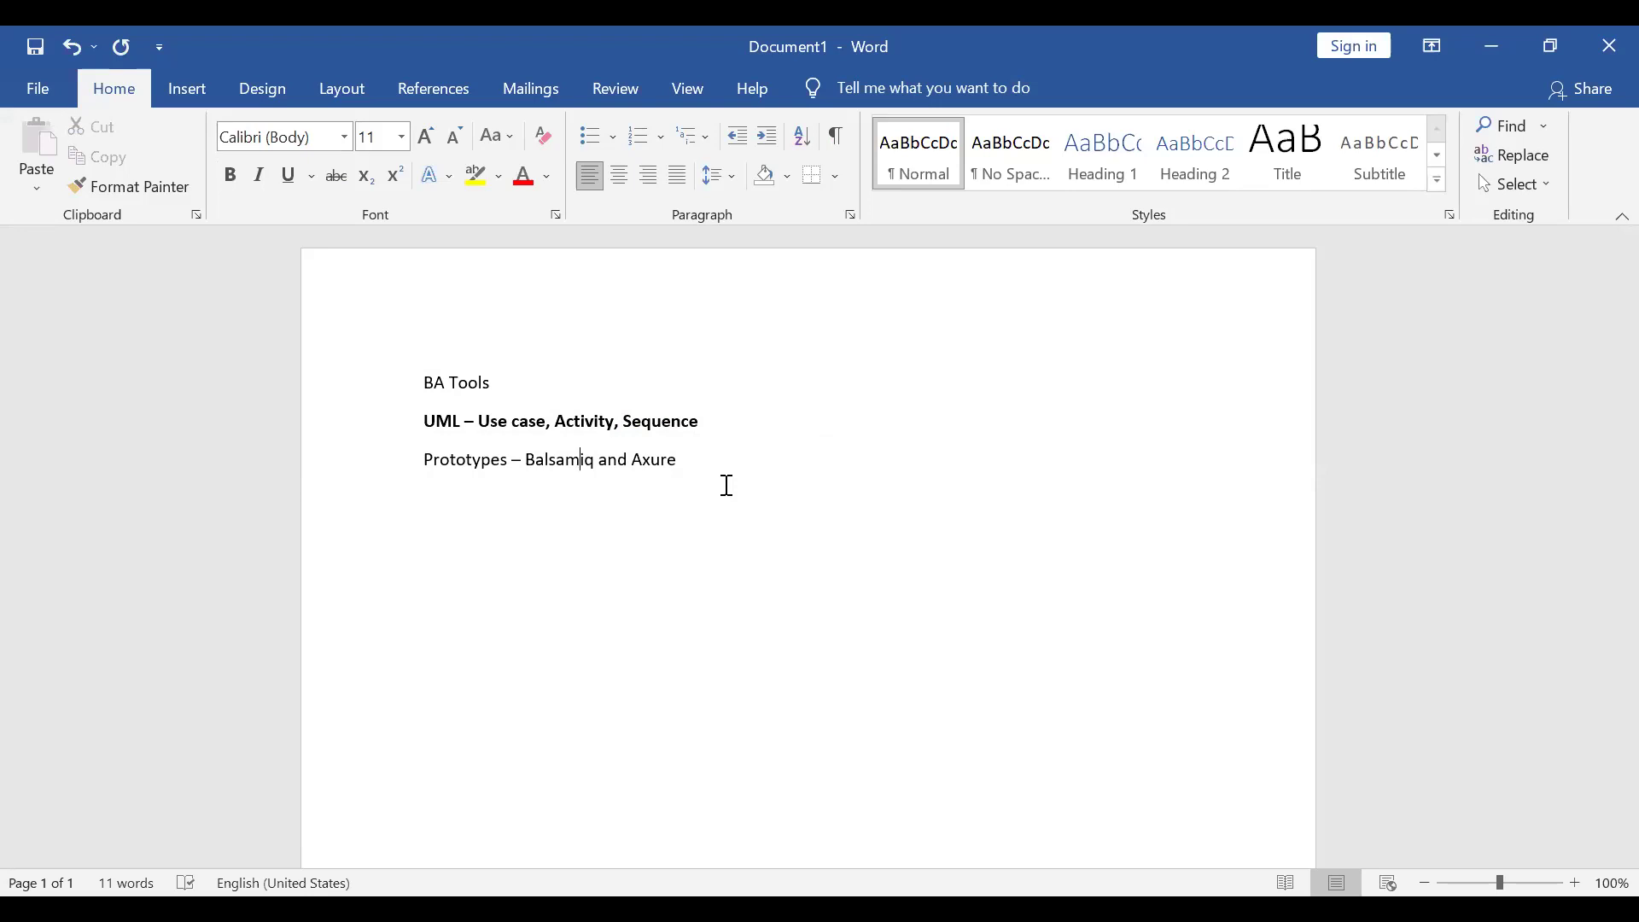
pyautogui.moveTo(692, 461); pyautogui.dragTo(424, 468)
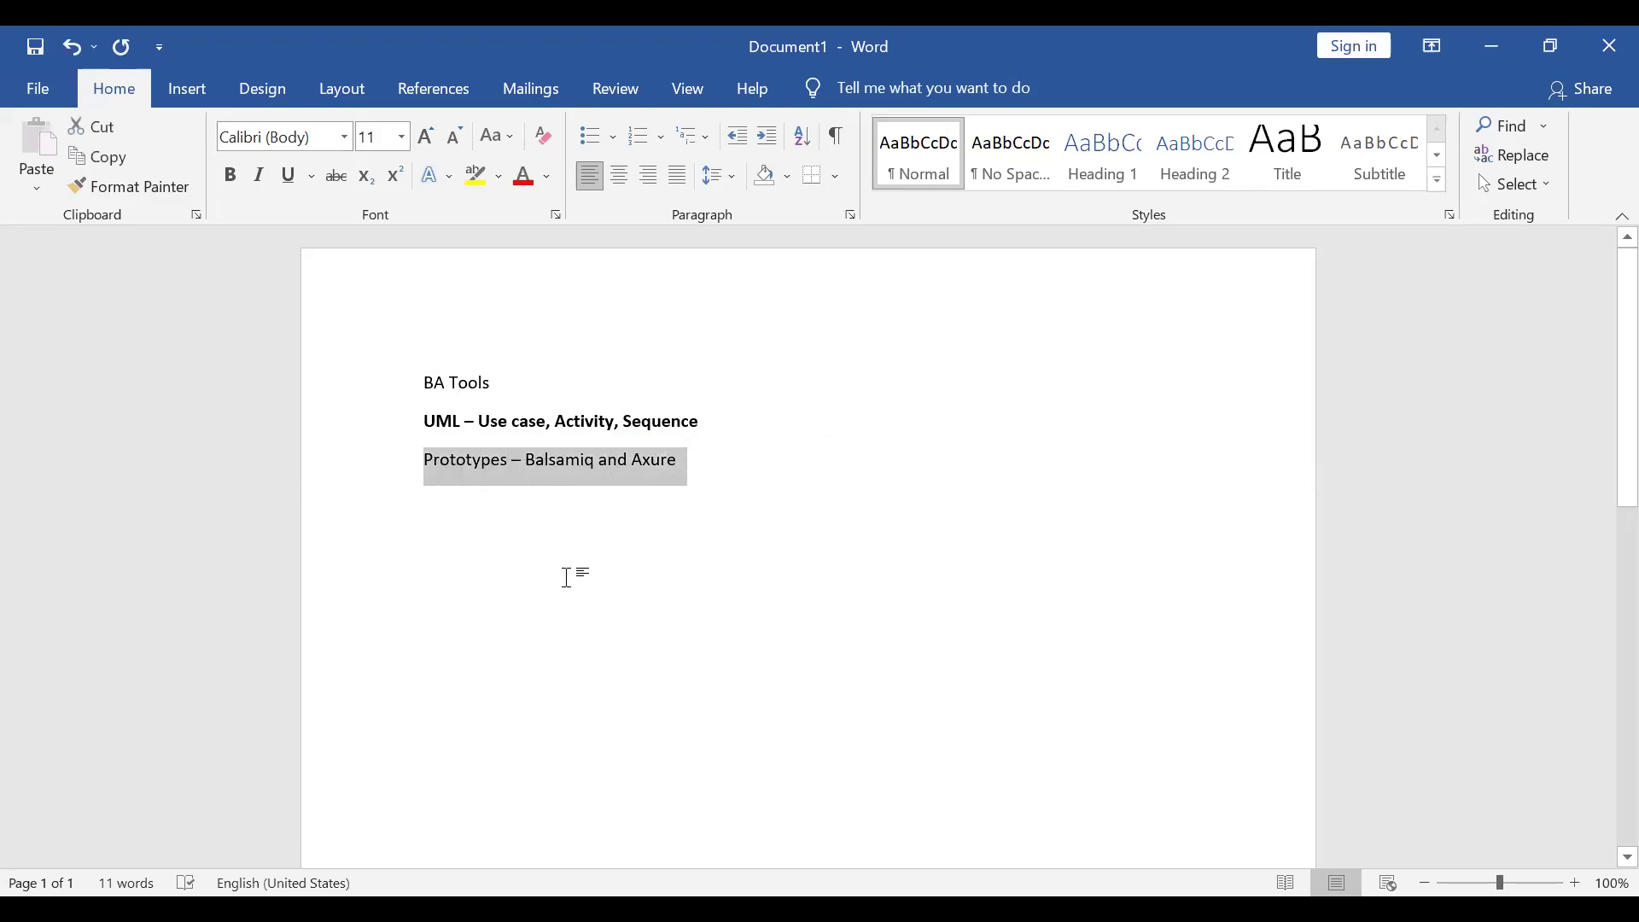
pyautogui.click(566, 577)
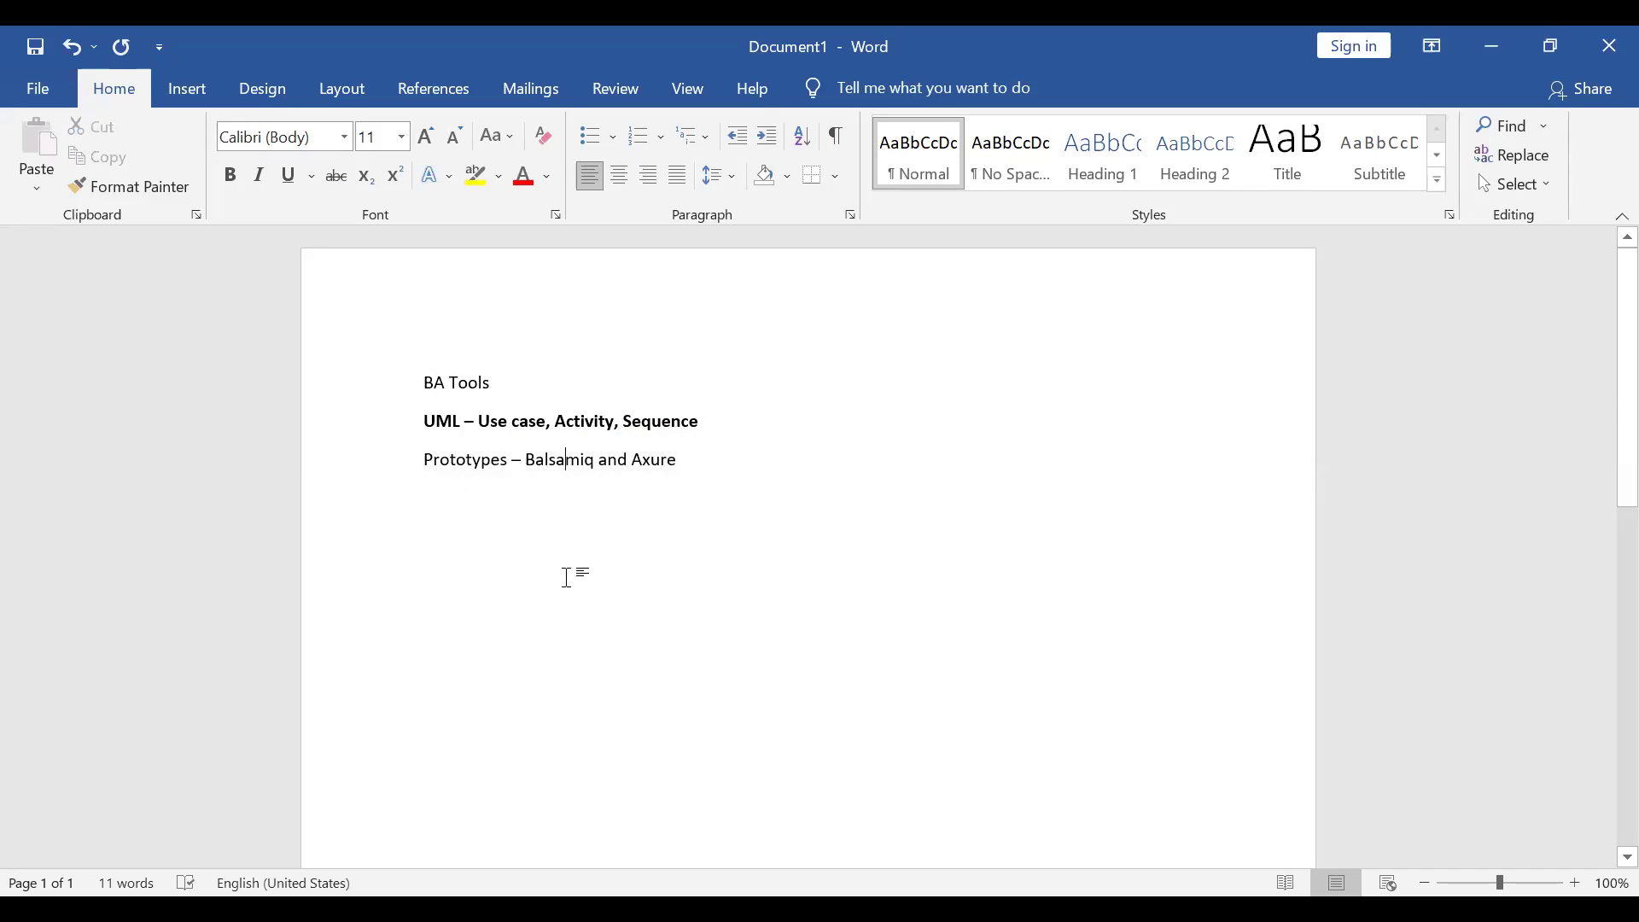
pyautogui.click(740, 431)
# Below the "Prototypes – Balsamiq and Axure" line, leave a blank line and add three lines: "Wireframes:", "Mockups:" and "Prototypes:".
pyautogui.click(745, 496)
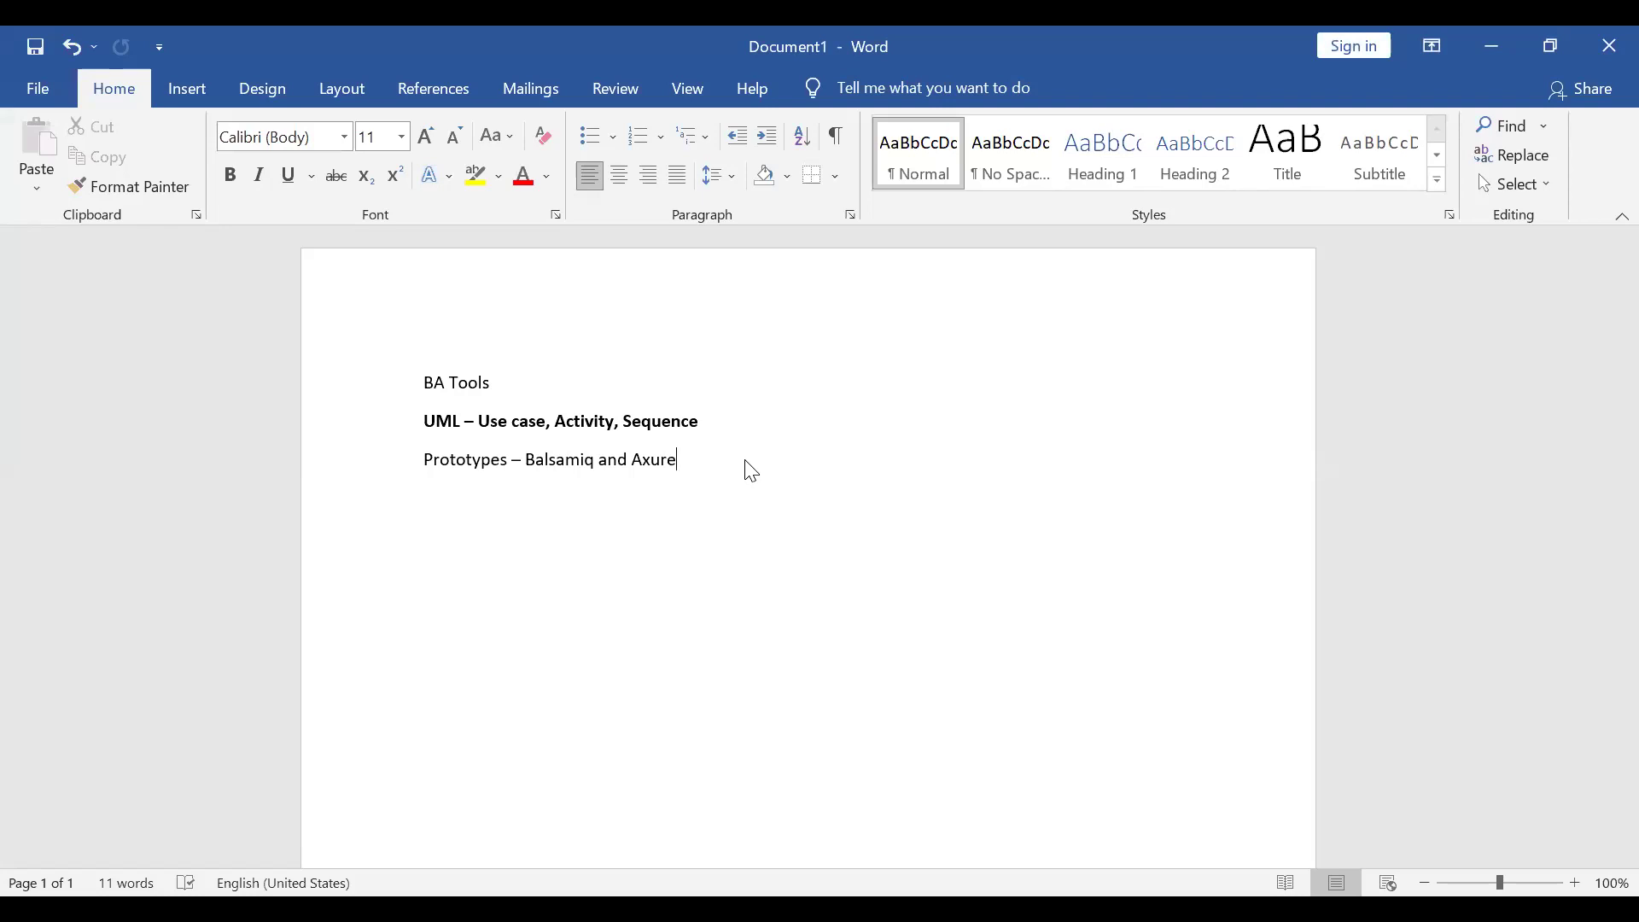
pyautogui.hotkey('ctrl', 'z')
pyautogui.write('Wireframes: Moc')
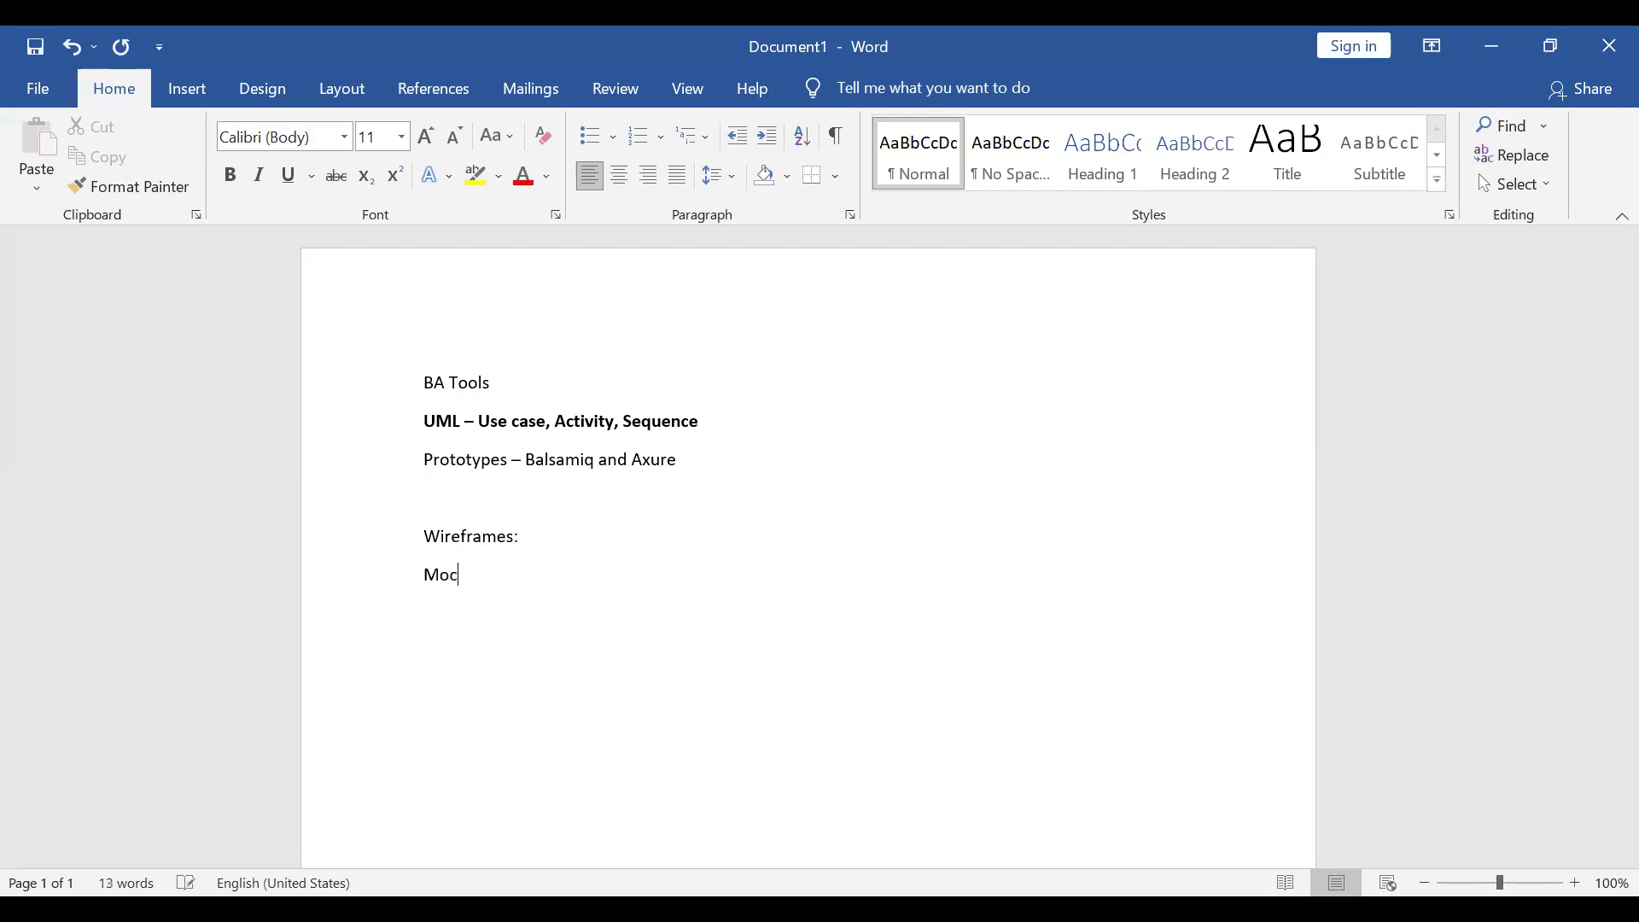
pyautogui.write('kups: ')
pyautogui.write('Pro')
pyautogui.write('totypes')
pyautogui.write(':')
pyautogui.press('Return')
# Describe wireframes on their line with the text "Bluprint ofScrrens and pages".
pyautogui.click(549, 524)
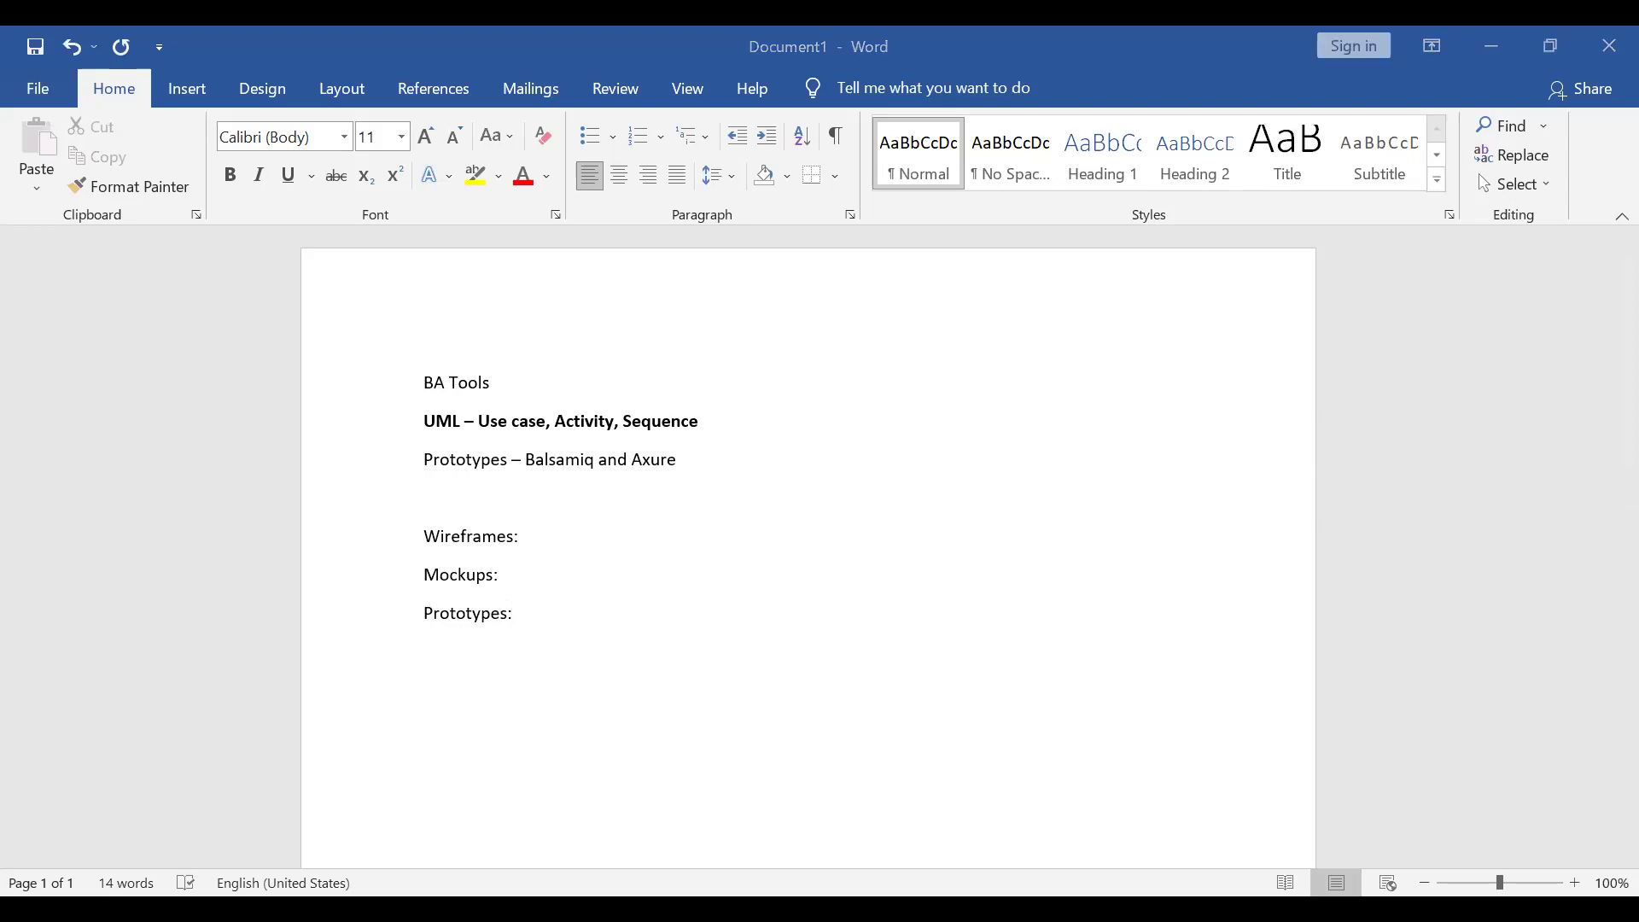
pyautogui.click(625, 549)
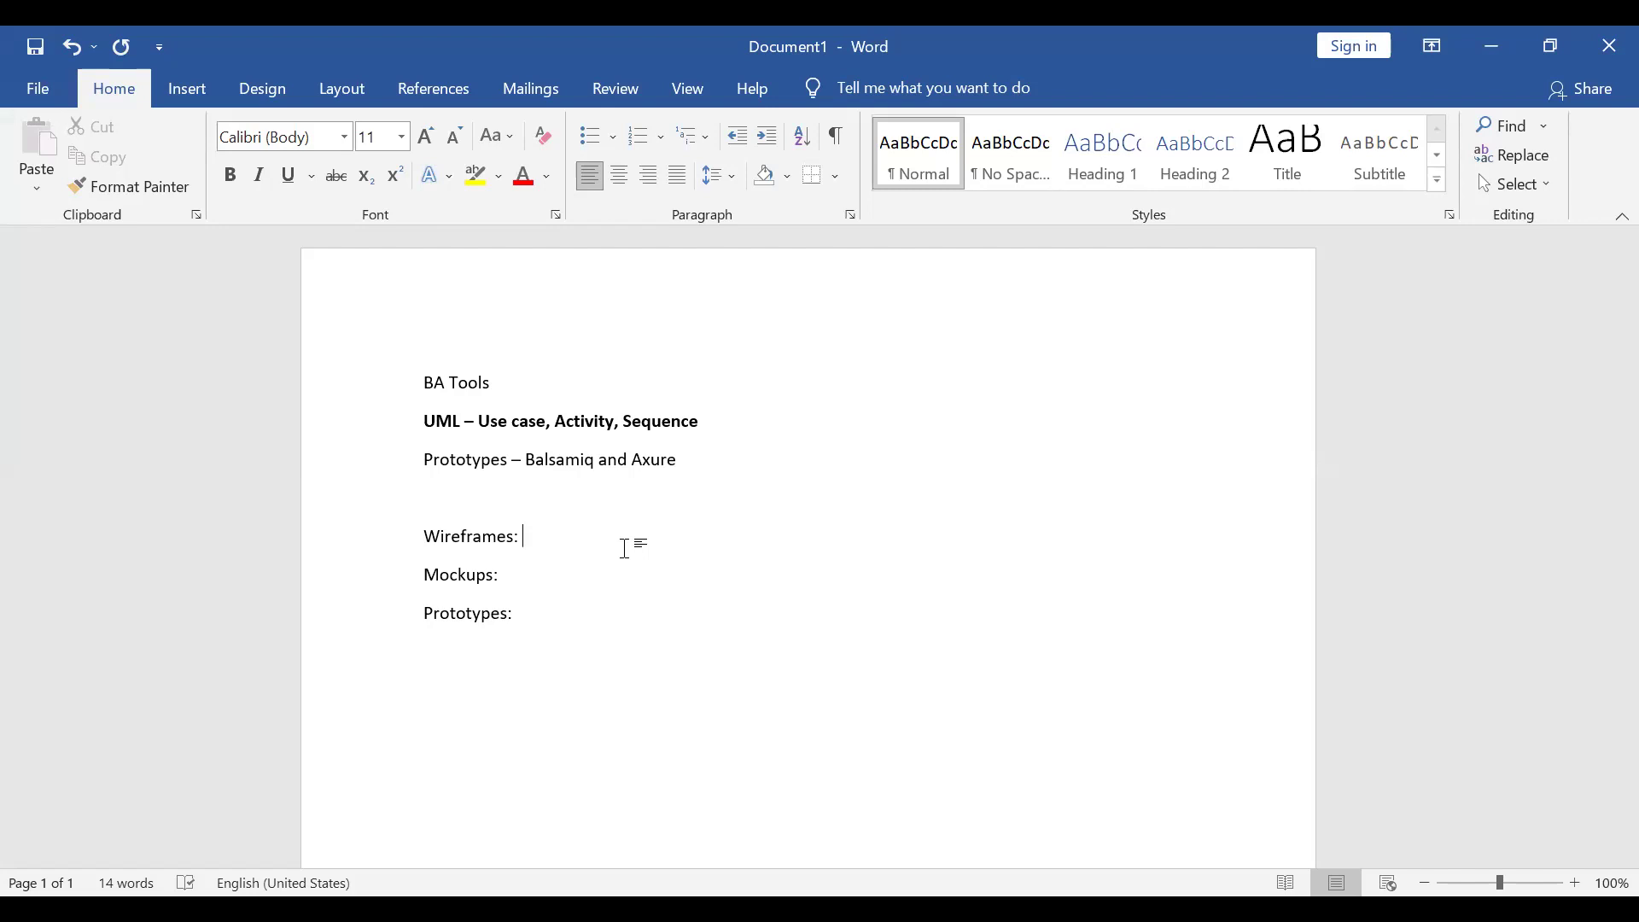
pyautogui.write('Bluprint o')
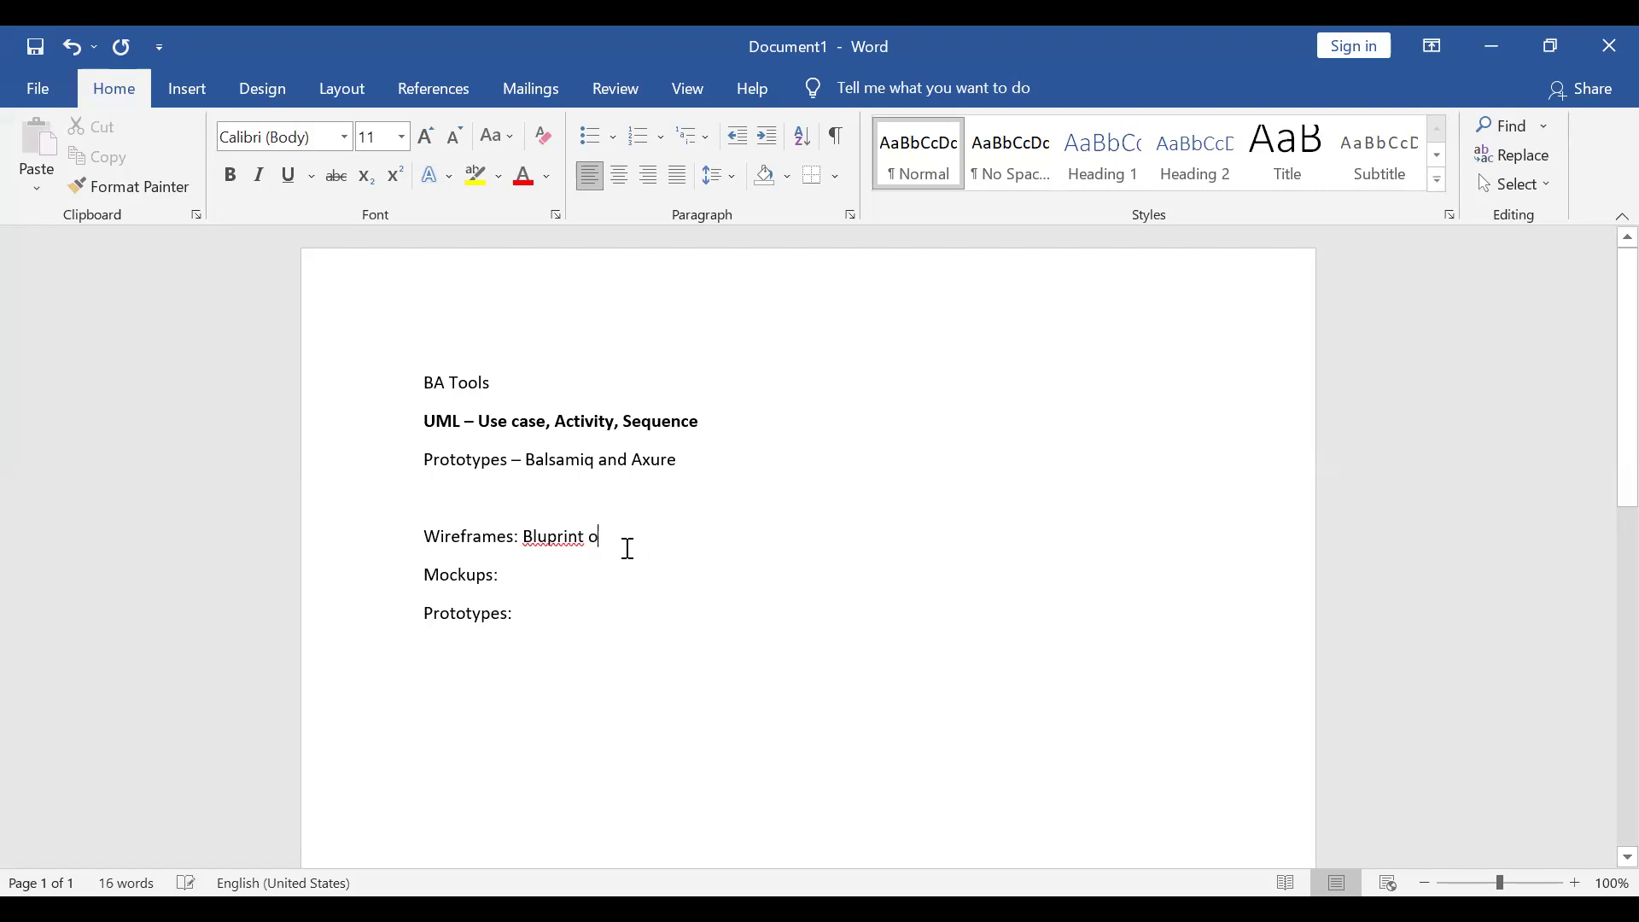
pyautogui.write('fScrre')
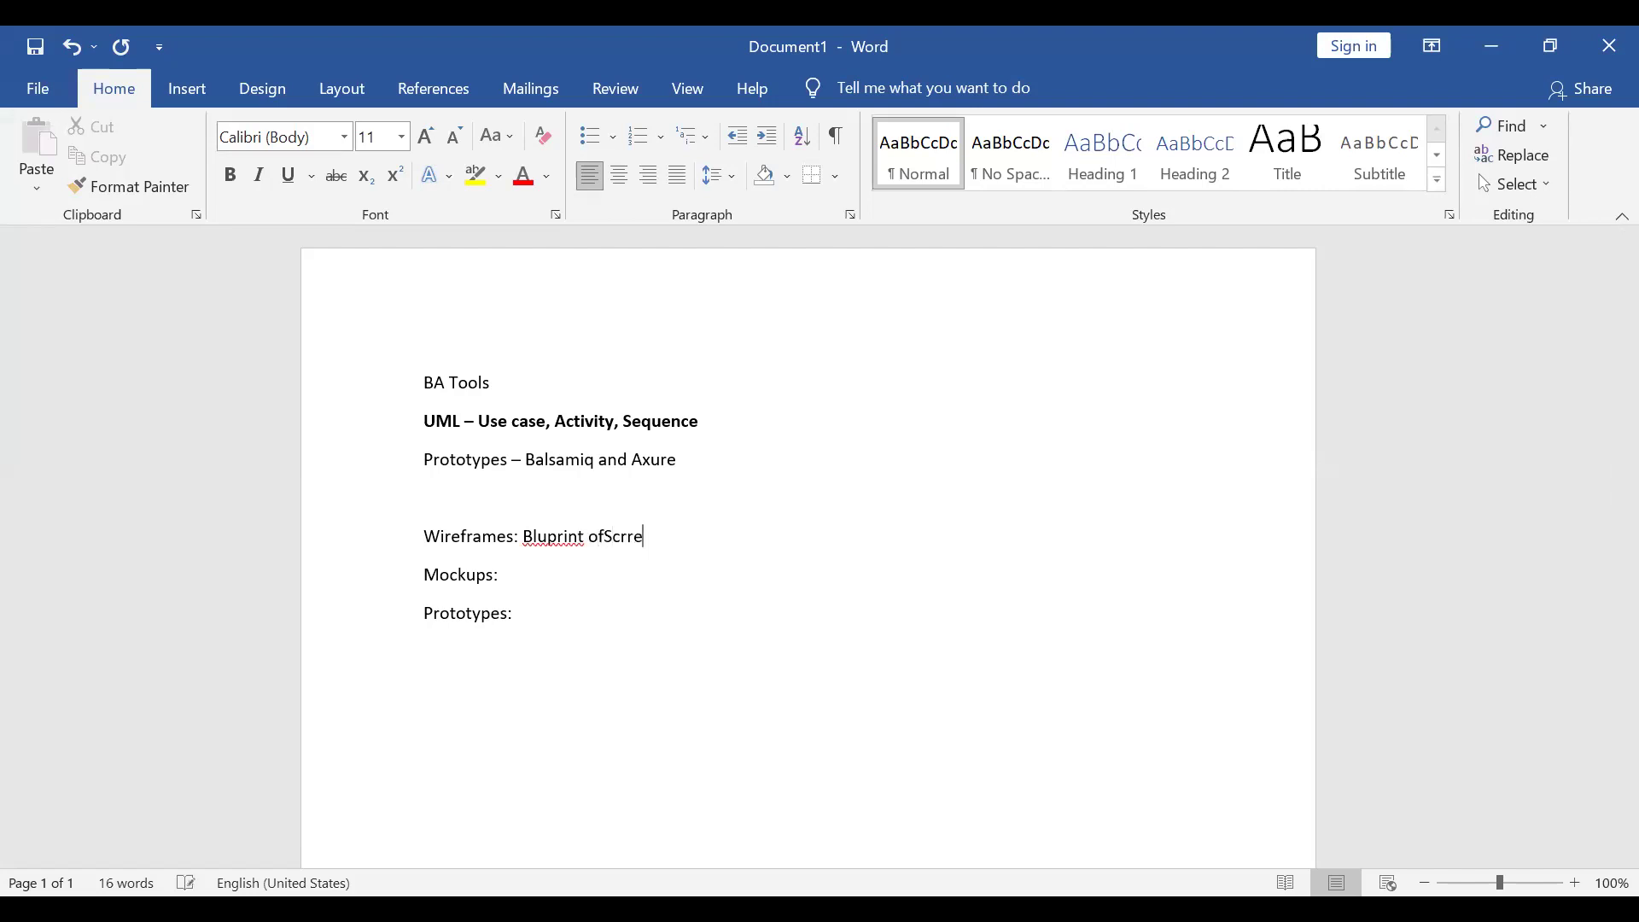
pyautogui.write('ns and pages')
# Correct the misspelled words in the Wireframes line to "Blueprint of Screens" and append "- BA" to the line.
pyautogui.click(579, 538)
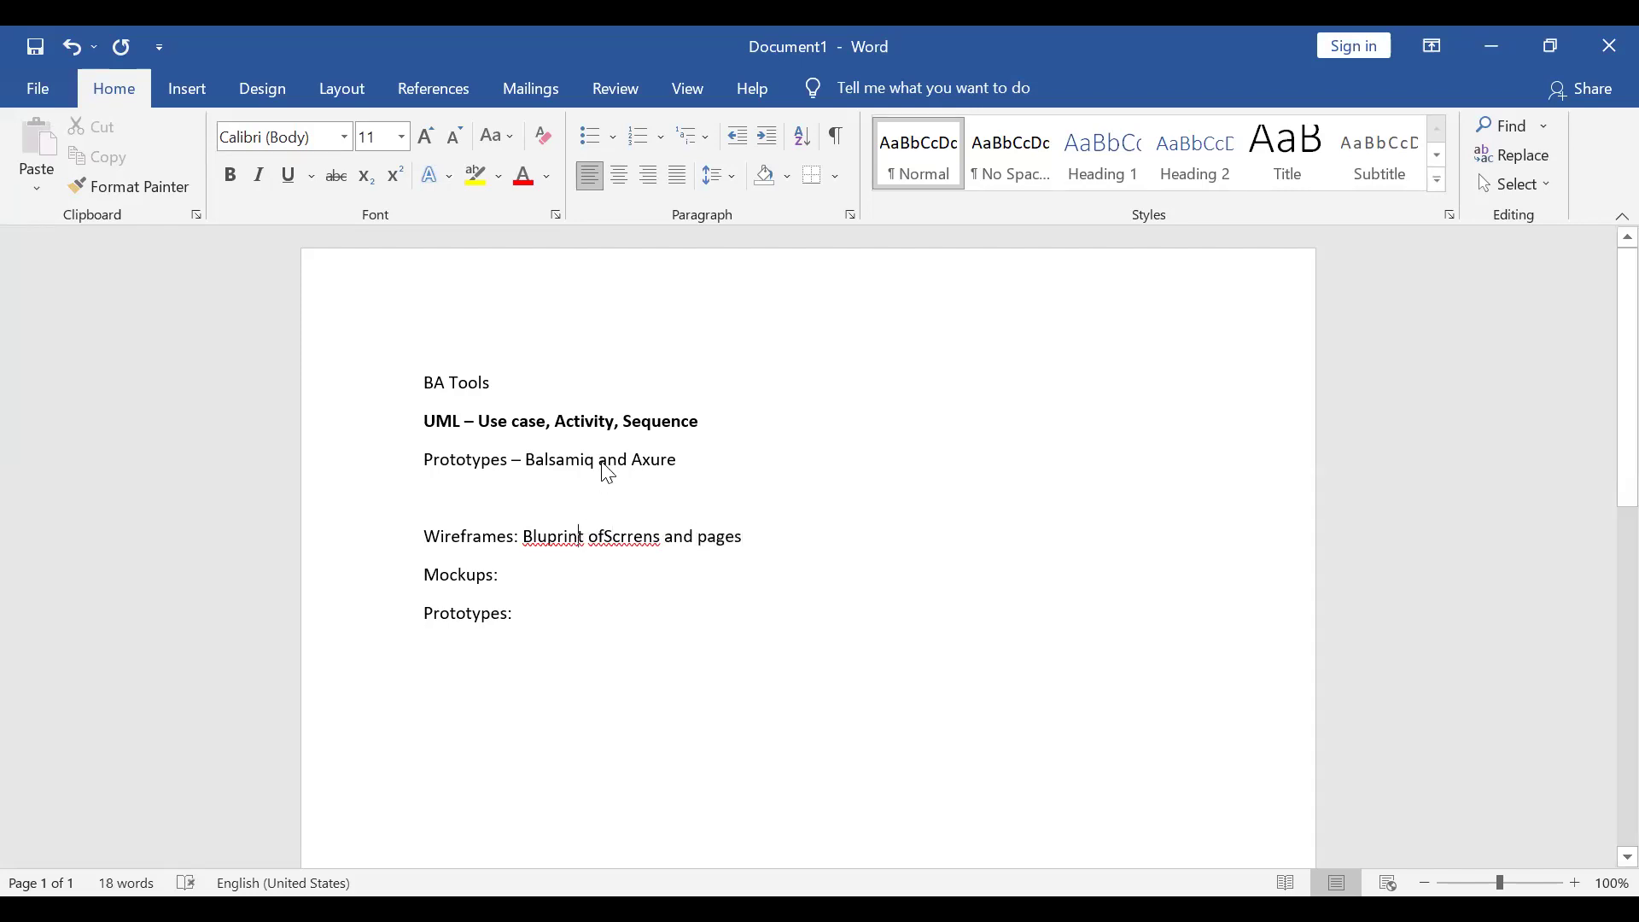
pyautogui.hotkey('shift', 'F10')
pyautogui.click(540, 126)
pyautogui.click(622, 538)
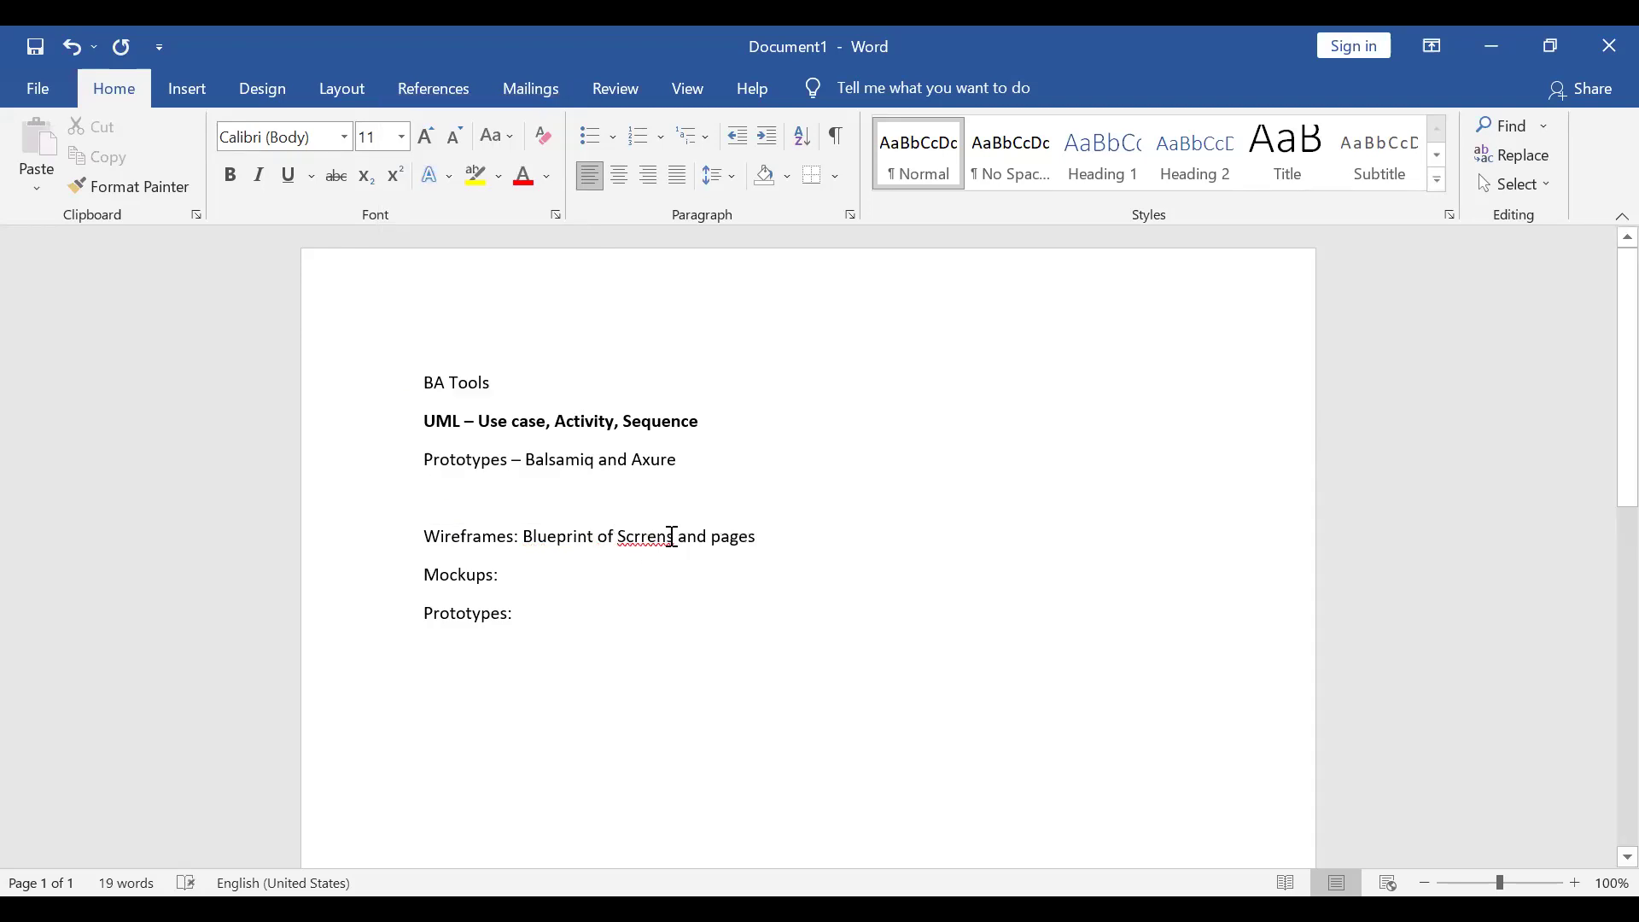
pyautogui.hotkey('shift', 'F10')
pyautogui.press('Return')
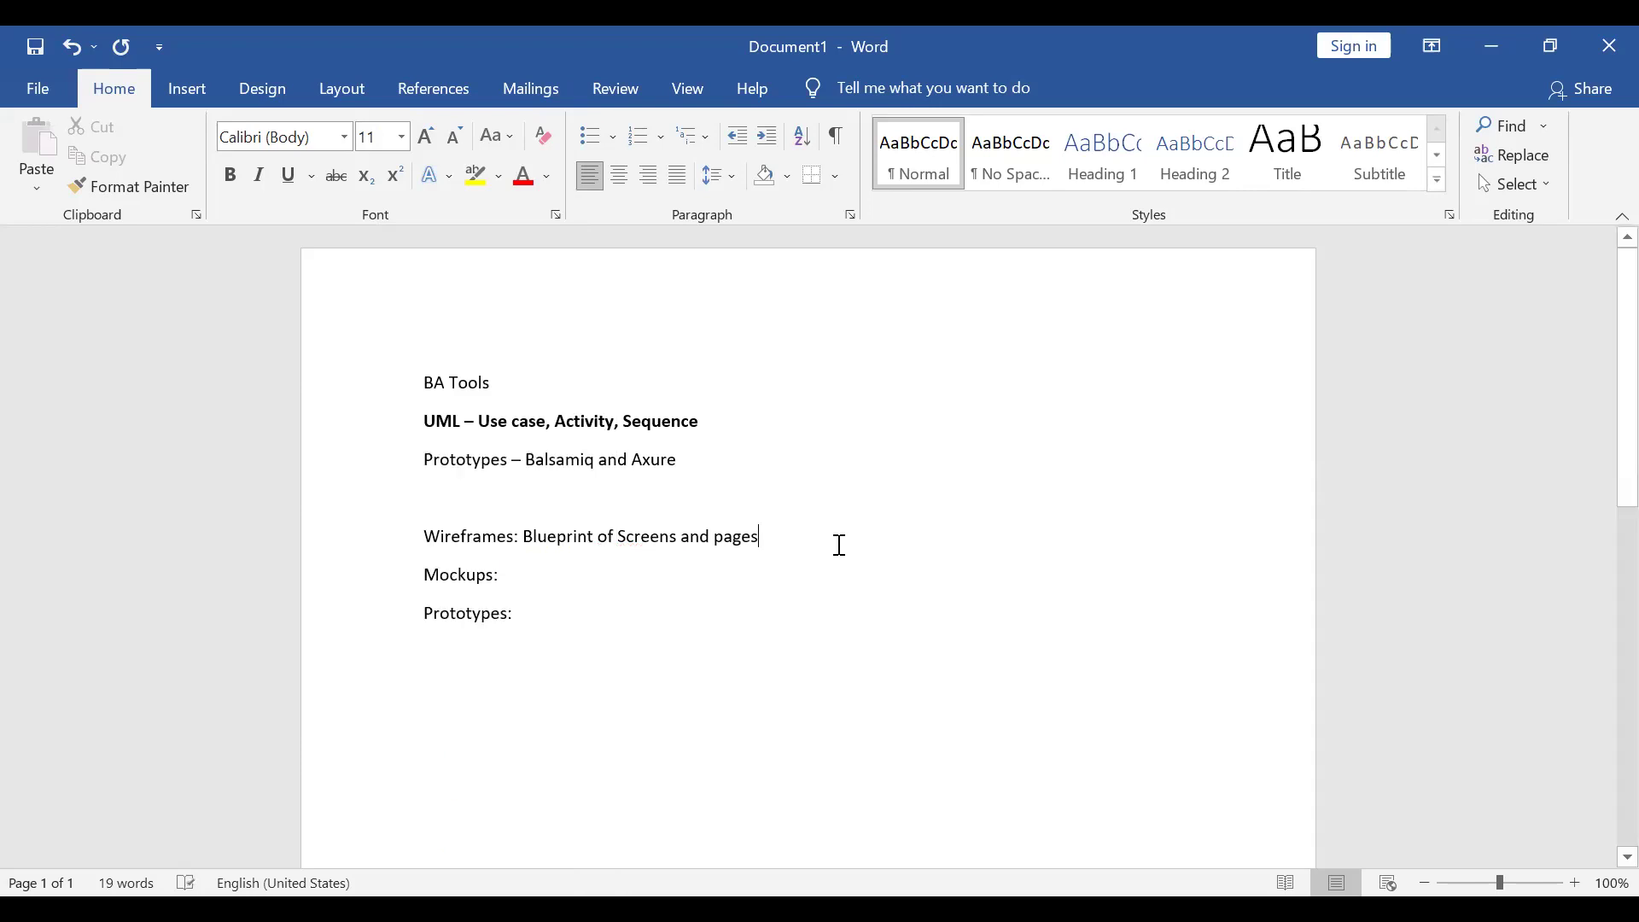
pyautogui.write('- BA')
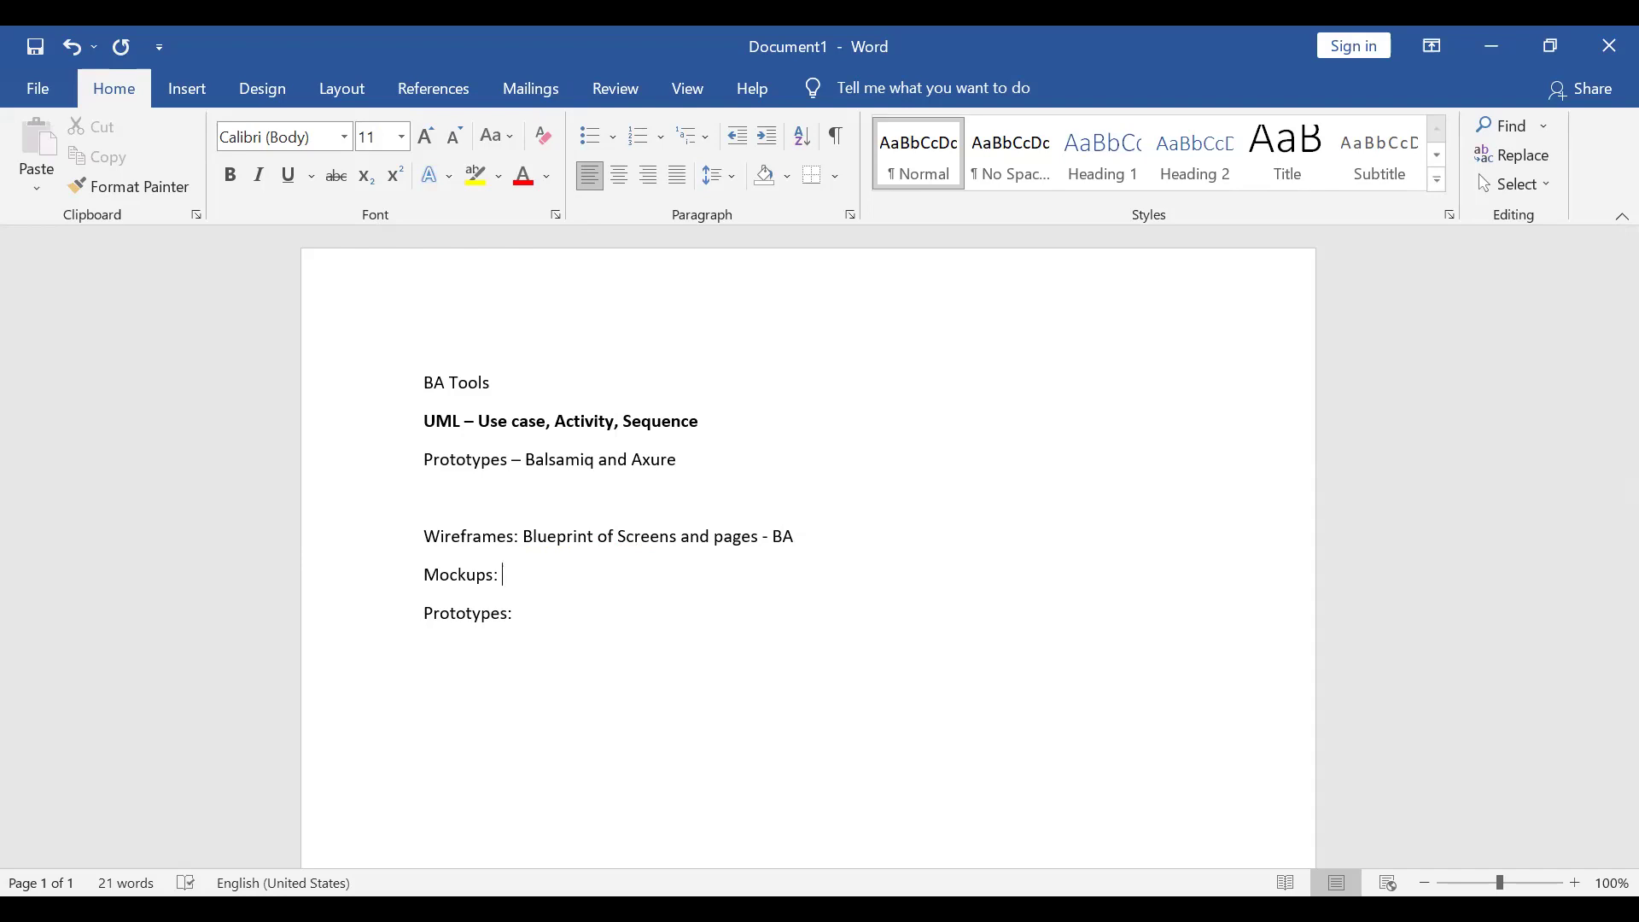
# Describe mockups on their line with the text "Advanced of Wireframes – Colours and shapes".
pyautogui.write(' Av')
pyautogui.press('BackSpace')
pyautogui.write('dvanced of Wireframes')
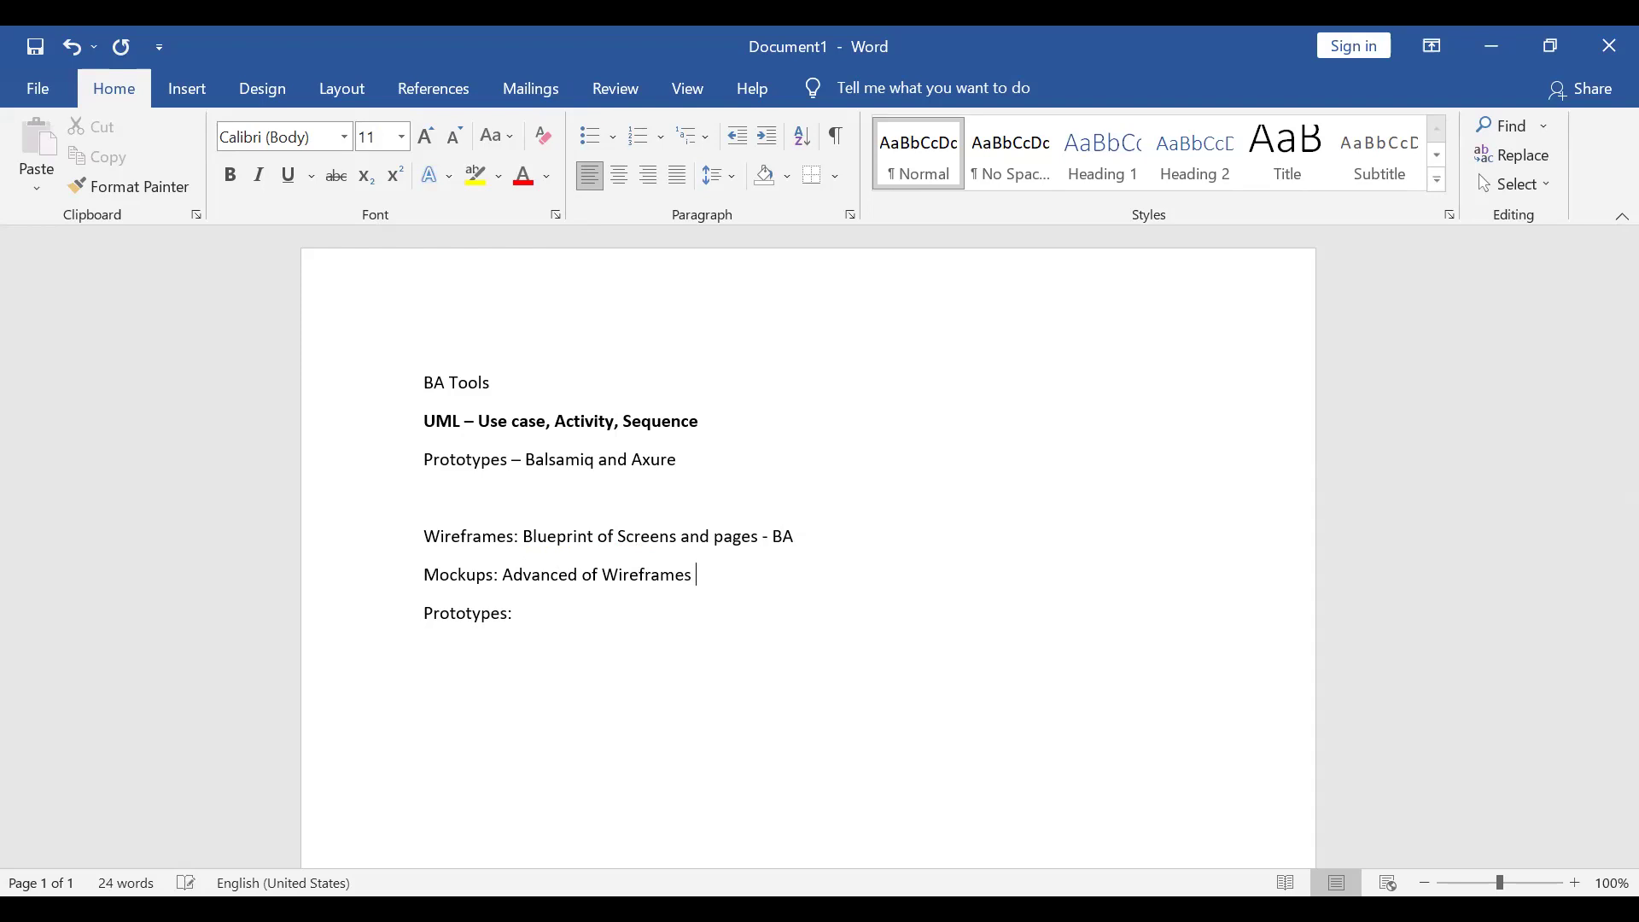
pyautogui.write(' - ')
pyautogui.write('Colo')
pyautogui.write('urs and')
pyautogui.write(' ac')
pyautogui.press('BackSpace')
pyautogui.press('BackSpace')
pyautogui.press('BackSpace')
pyautogui.write('shapes')
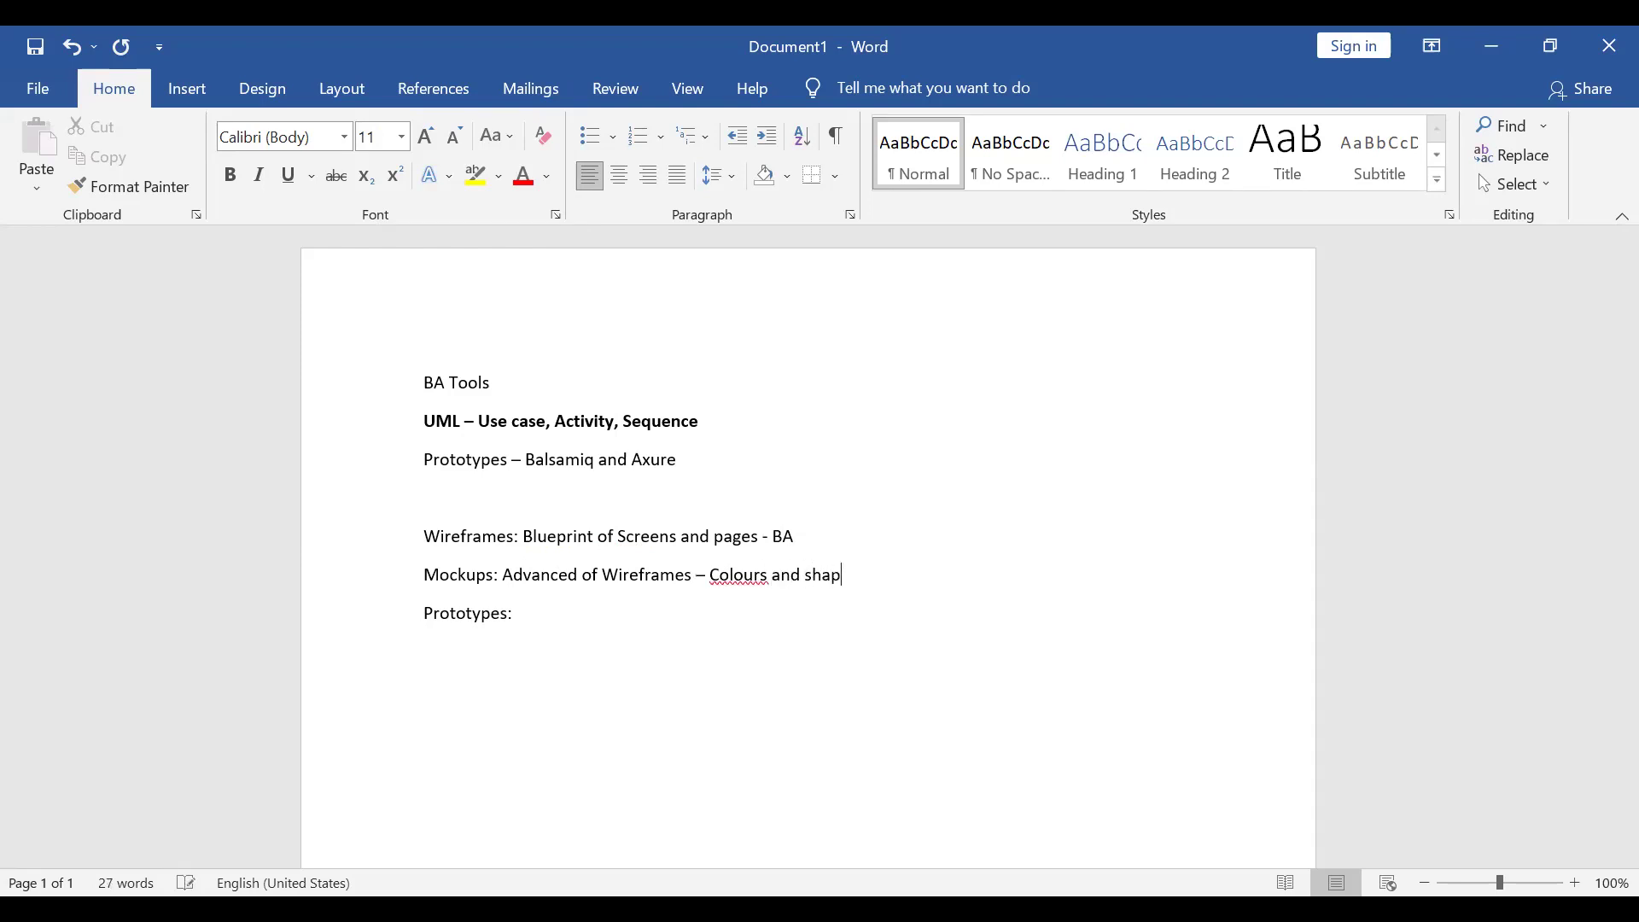
# Correct "Colours" to "Colors" in the Mockups line and append "– UIUX, BA" to the line.
pyautogui.rightClick(743, 585)
pyautogui.click(714, 55)
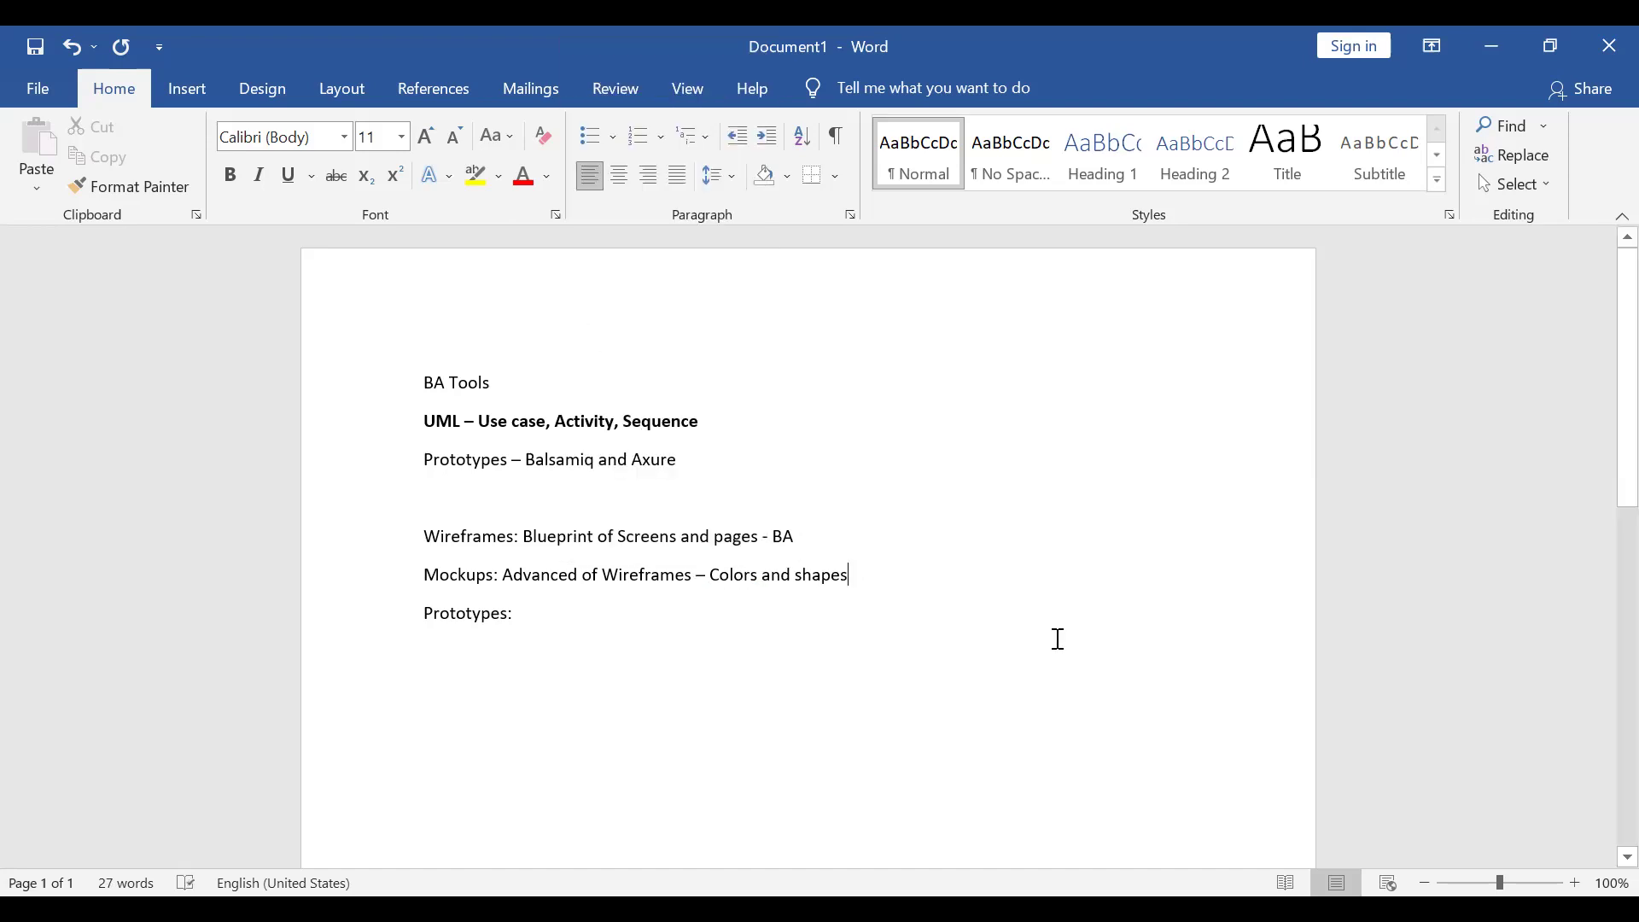
pyautogui.write('-')
pyautogui.click(732, 637)
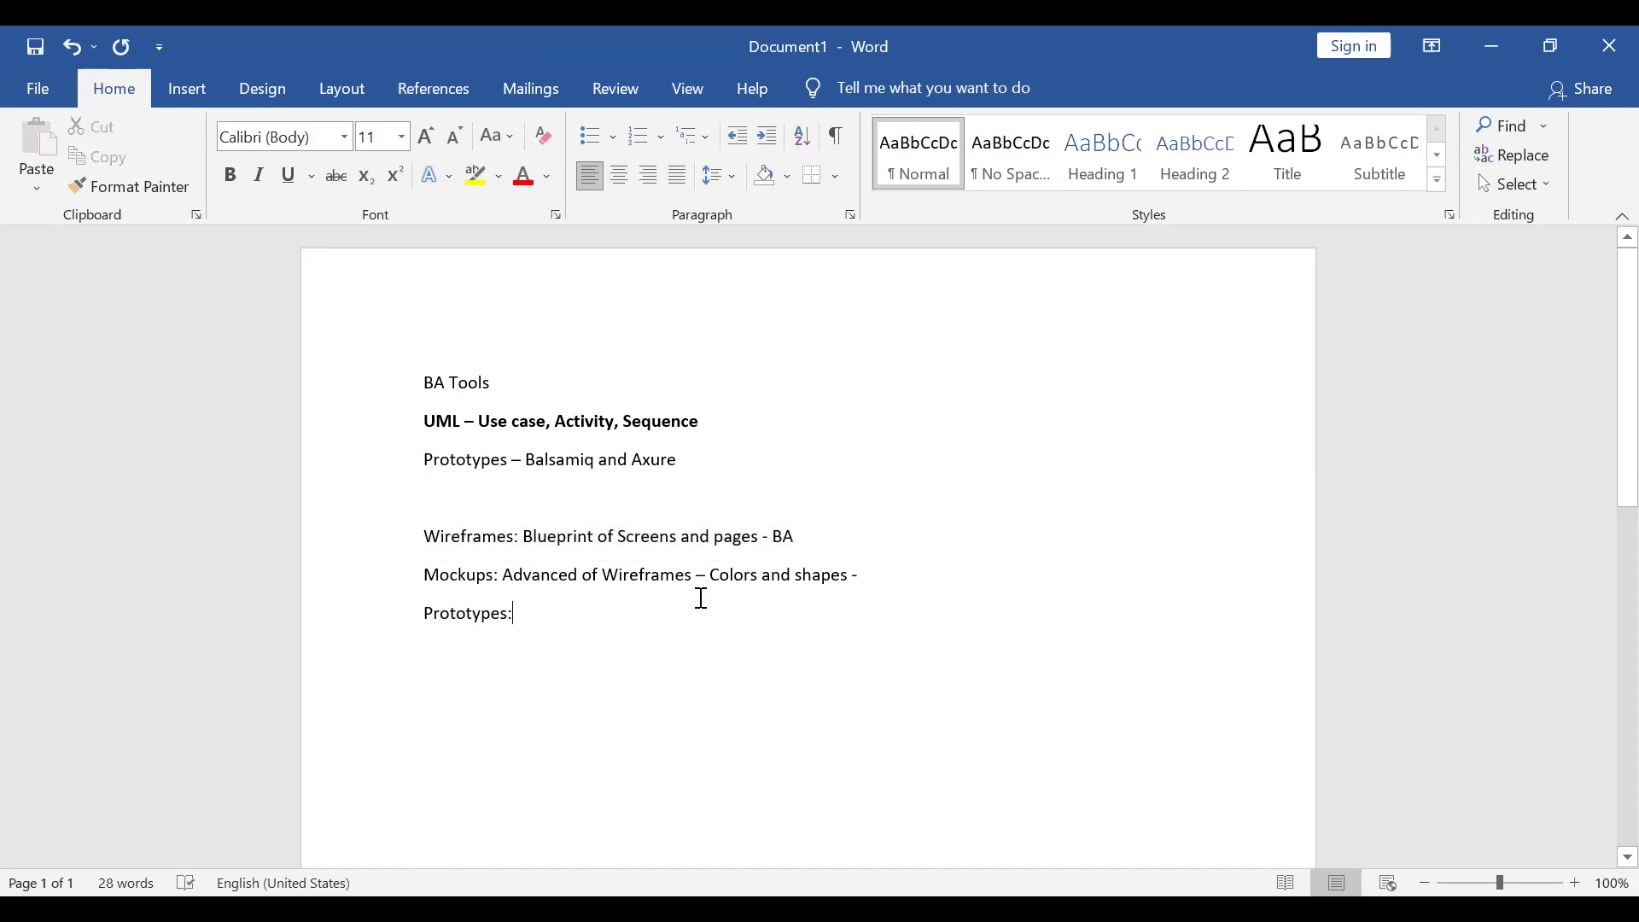
pyautogui.click(934, 577)
pyautogui.write('UI')
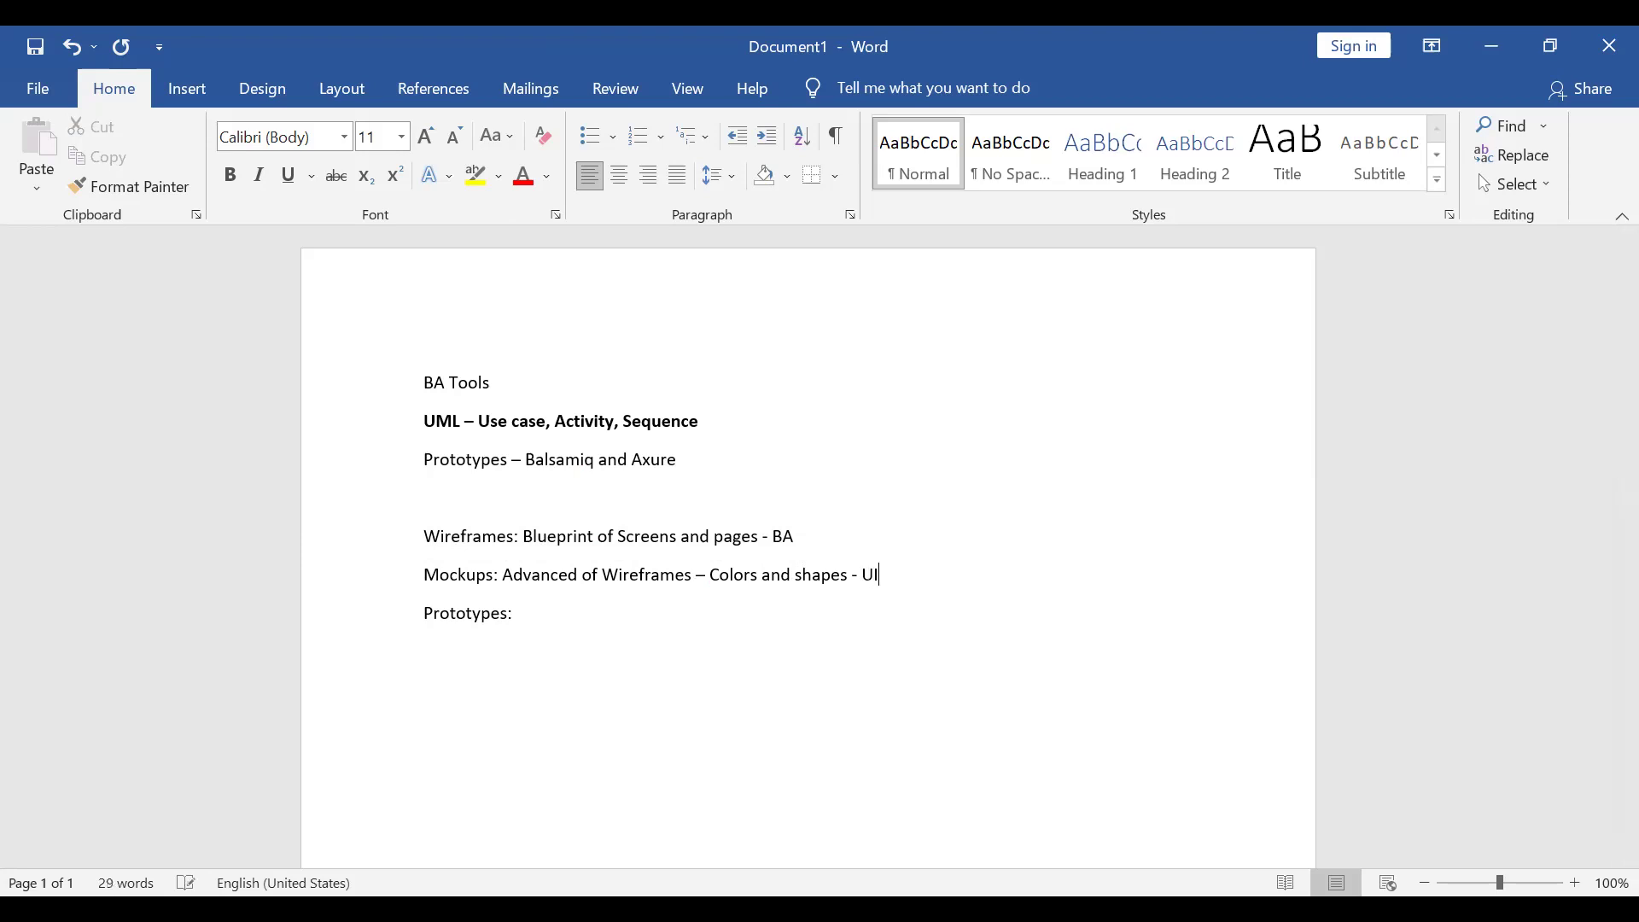
pyautogui.write('UX , ')
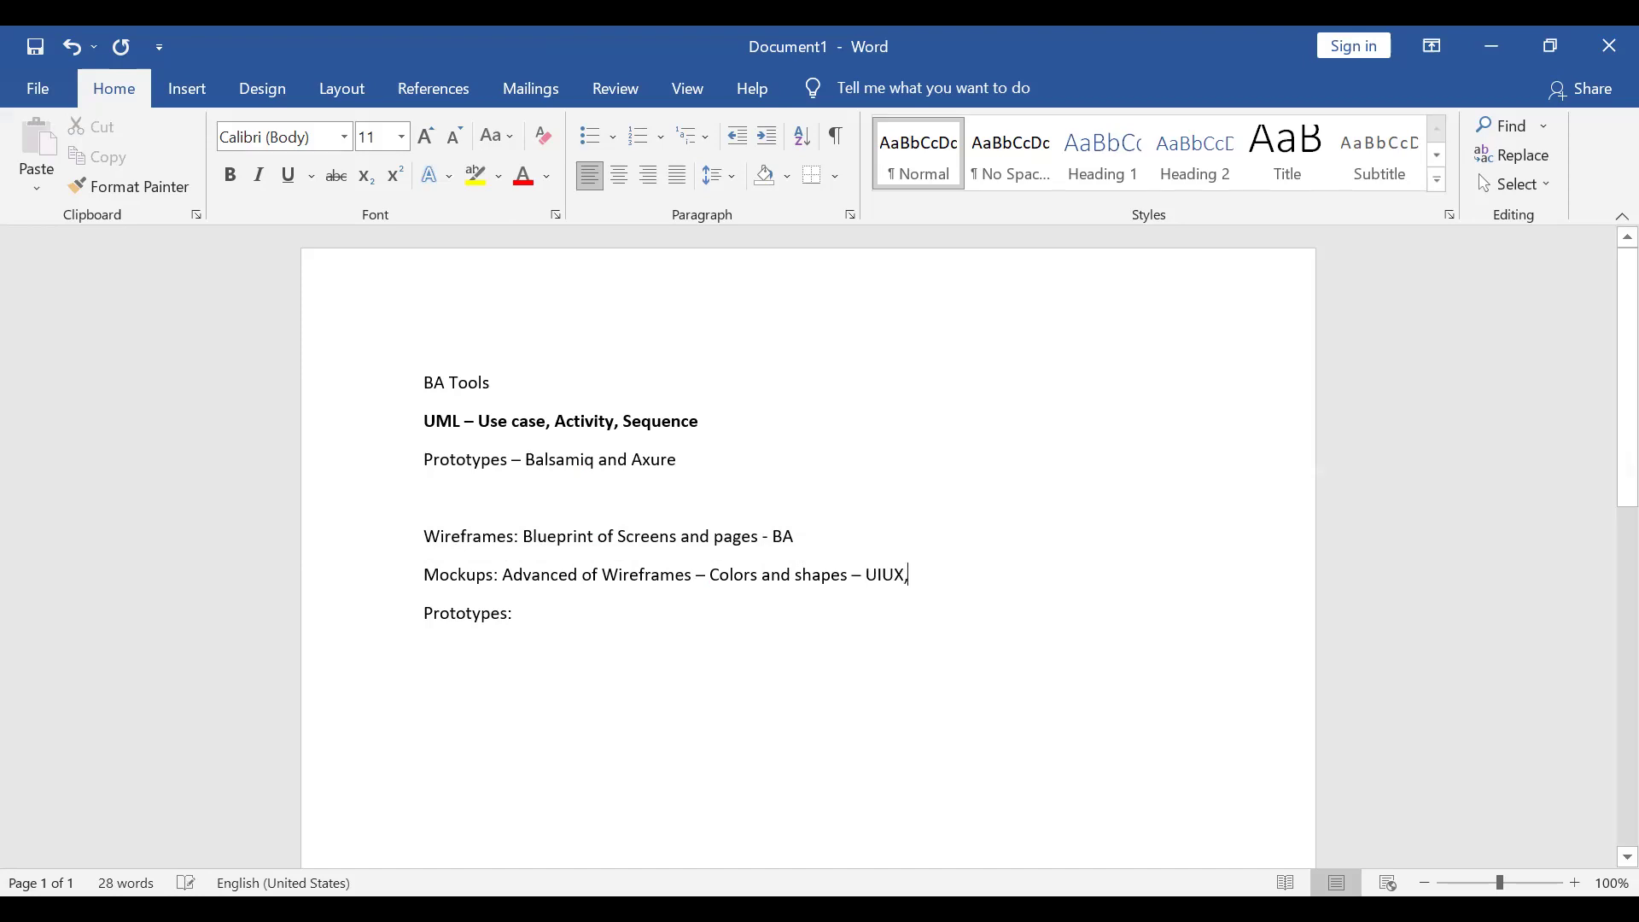
pyautogui.write('BA')
pyautogui.click(789, 634)
pyautogui.doubleClick(431, 575)
pyautogui.click(462, 585)
pyautogui.doubleClick(462, 584)
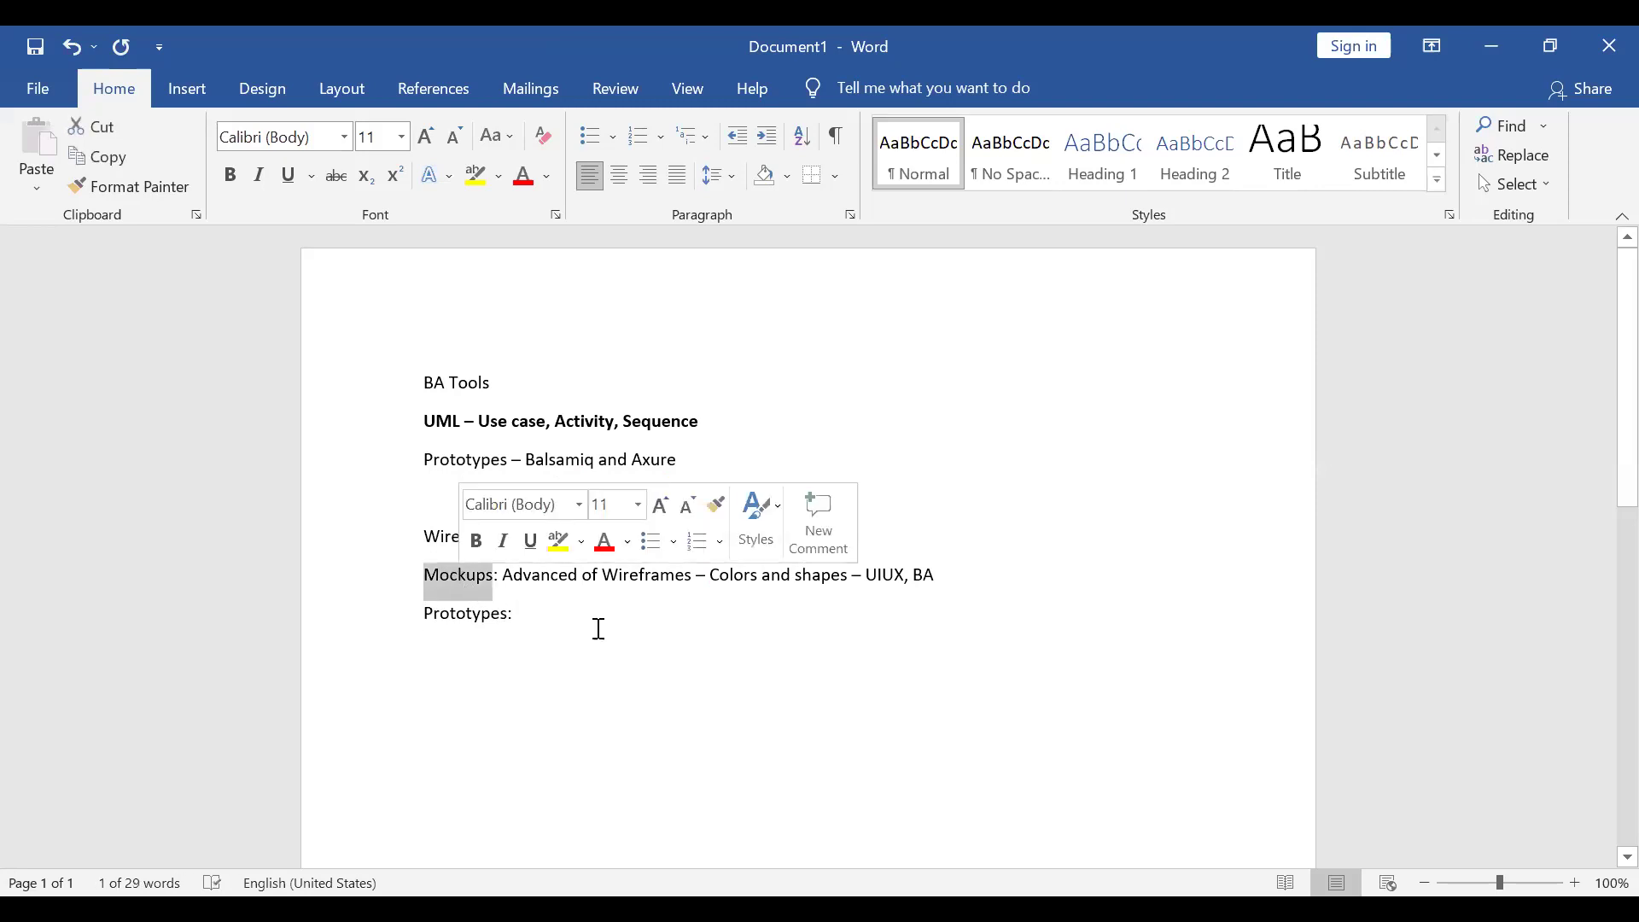
pyautogui.click(491, 579)
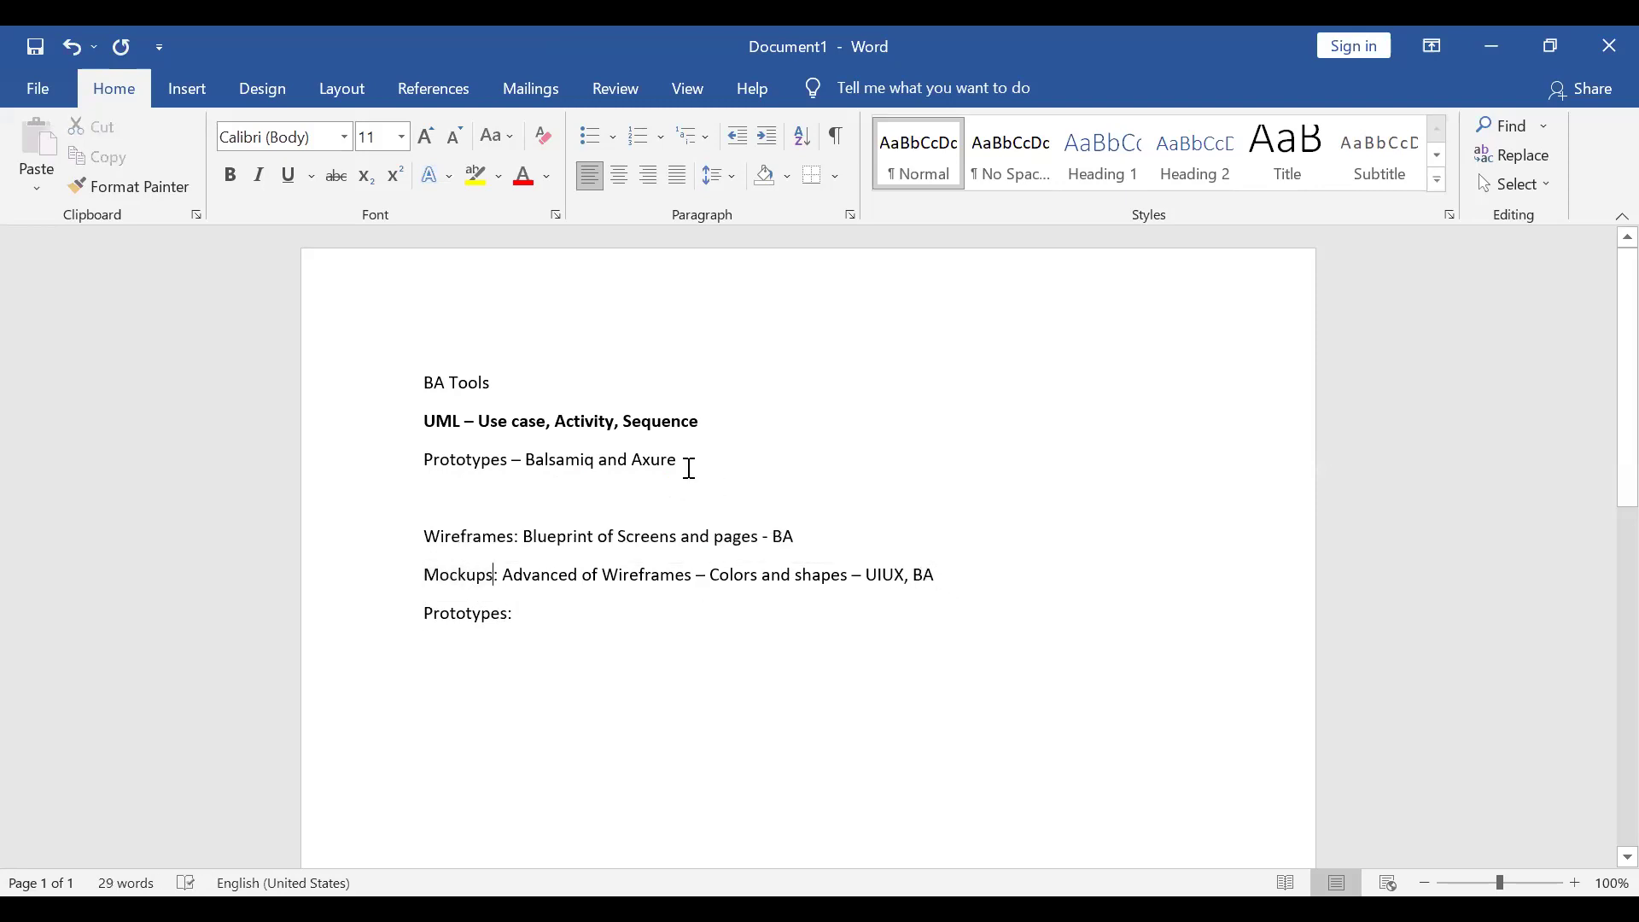
pyautogui.moveTo(662, 461); pyautogui.dragTo(531, 461)
pyautogui.click(587, 475)
pyautogui.click(528, 616)
pyautogui.moveTo(425, 575); pyautogui.dragTo(519, 577)
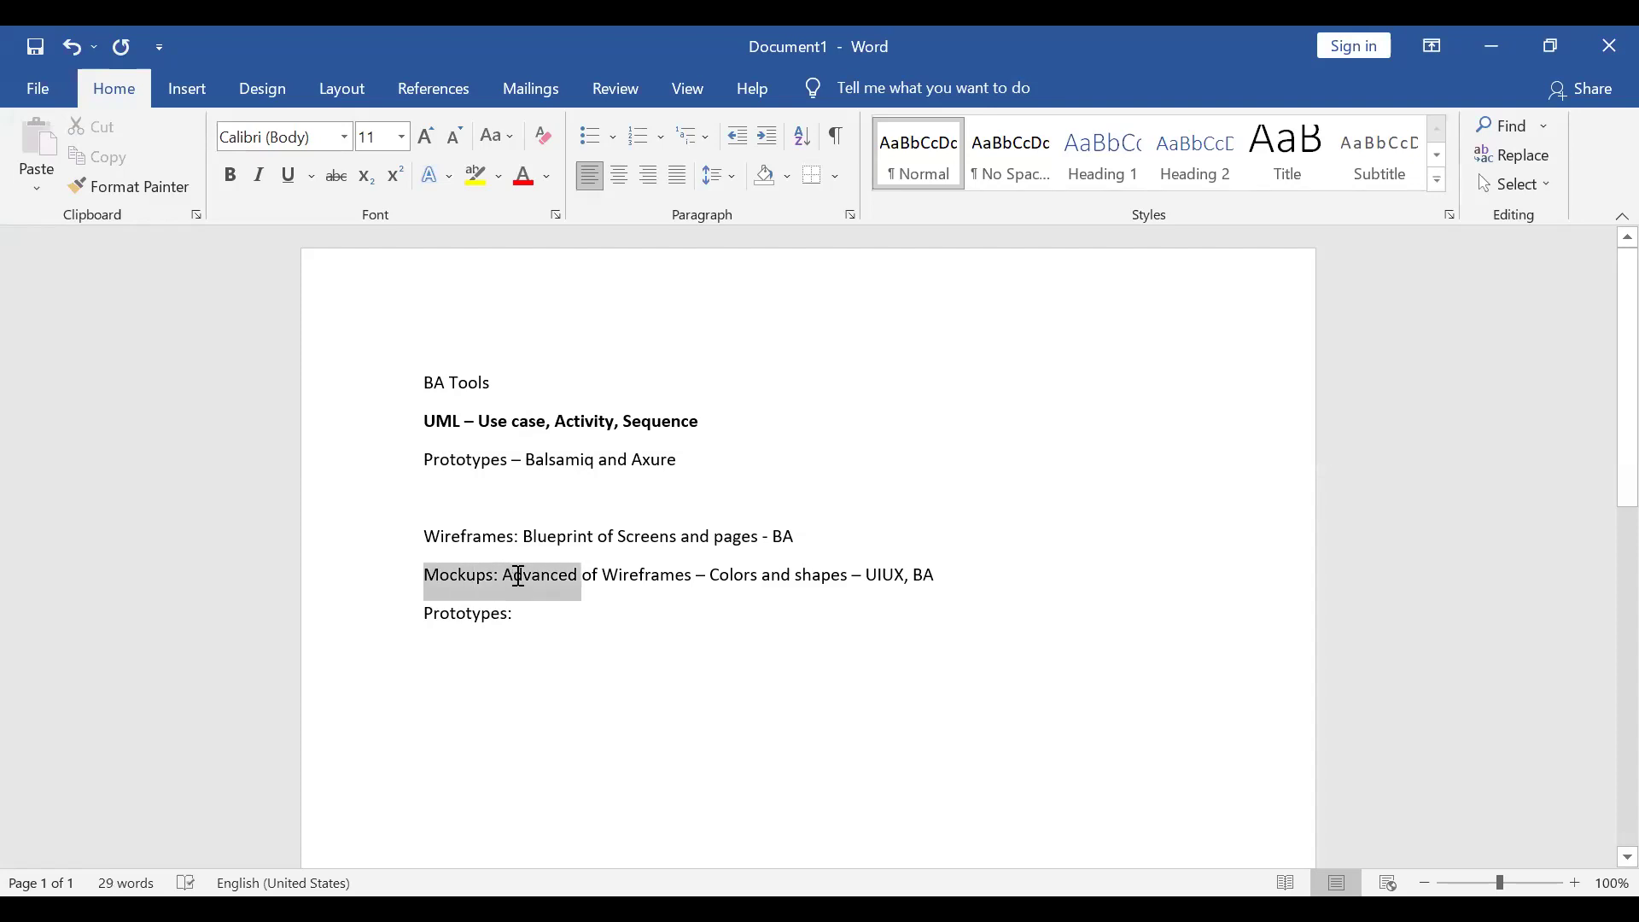
pyautogui.click(781, 648)
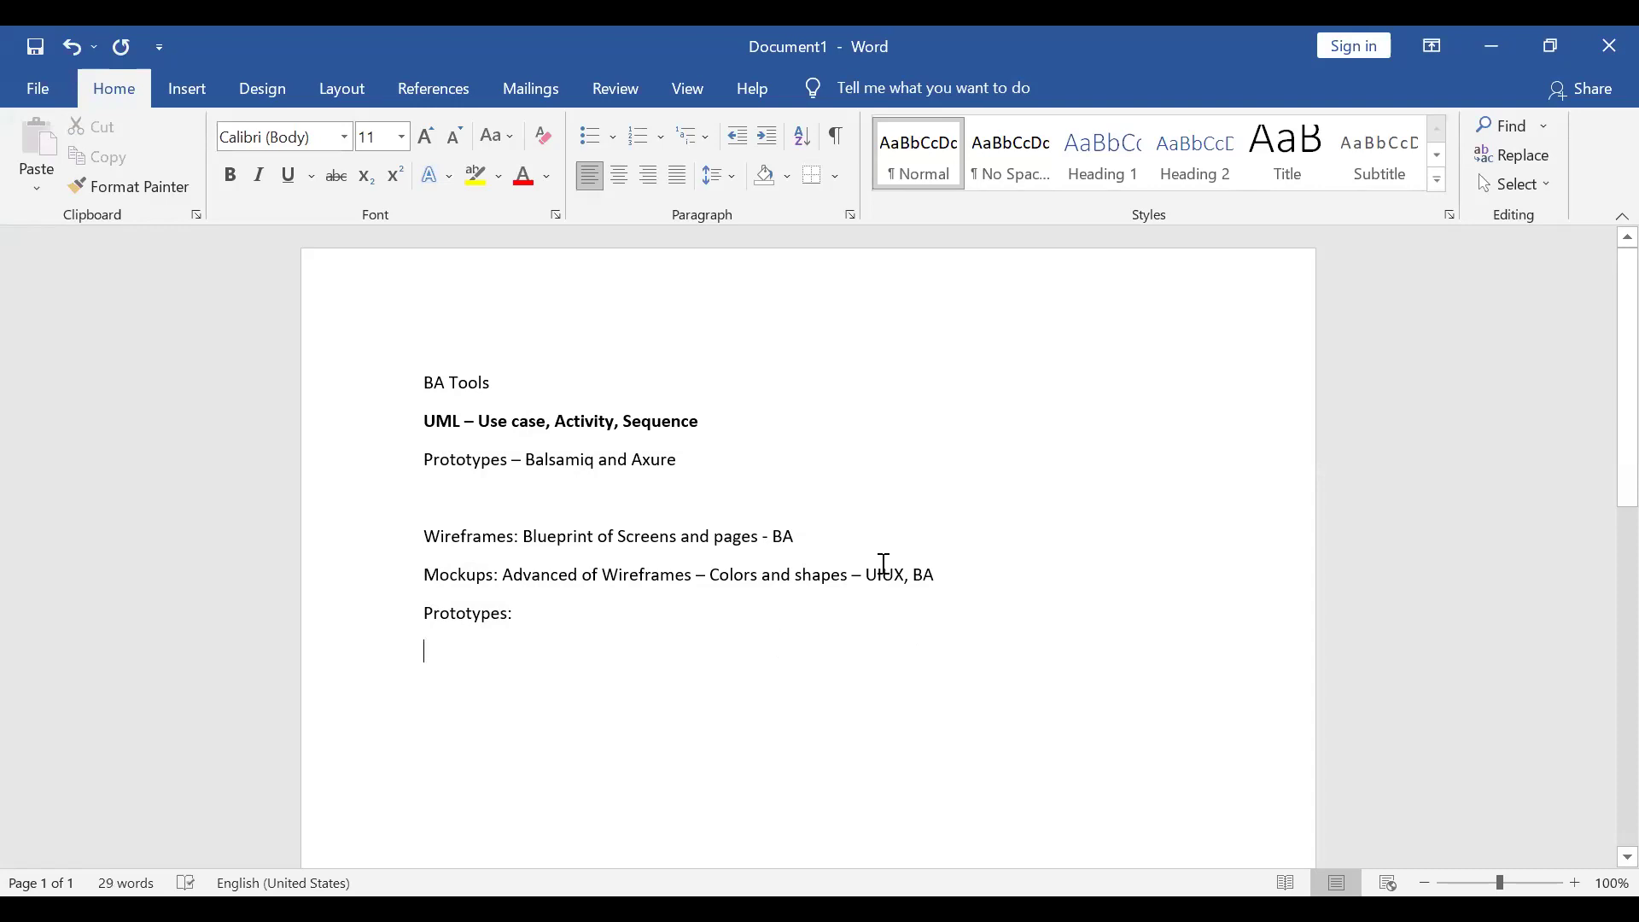
# Describe prototypes on their line with the text "Complete applications with hhelp of Devps".
pyautogui.click(631, 611)
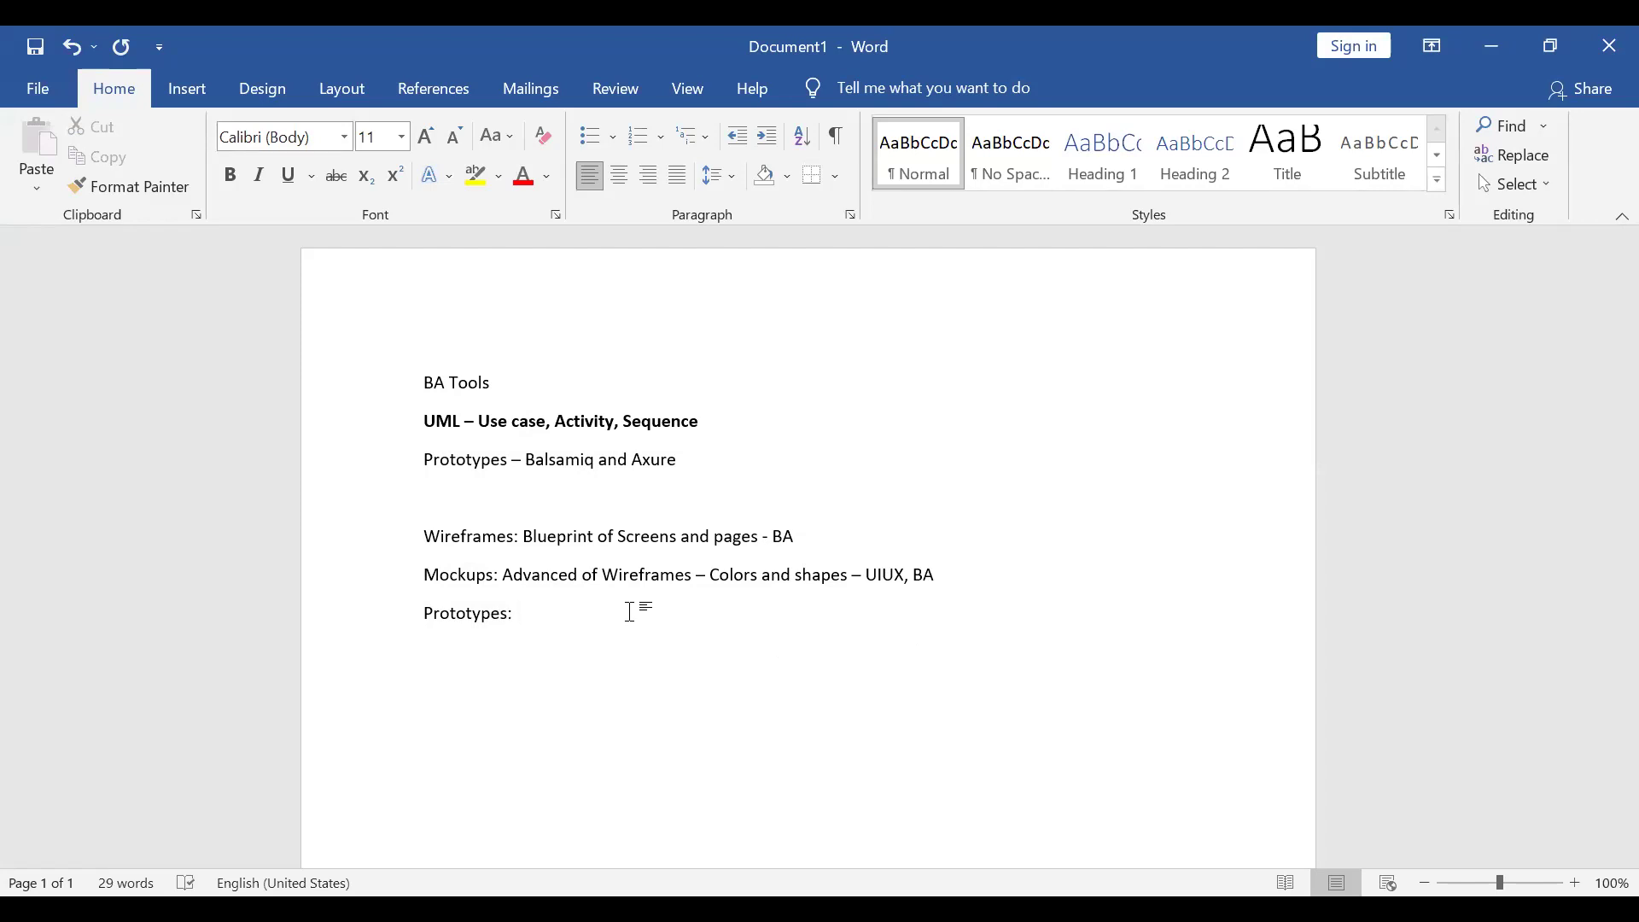
pyautogui.tripleClick(447, 626)
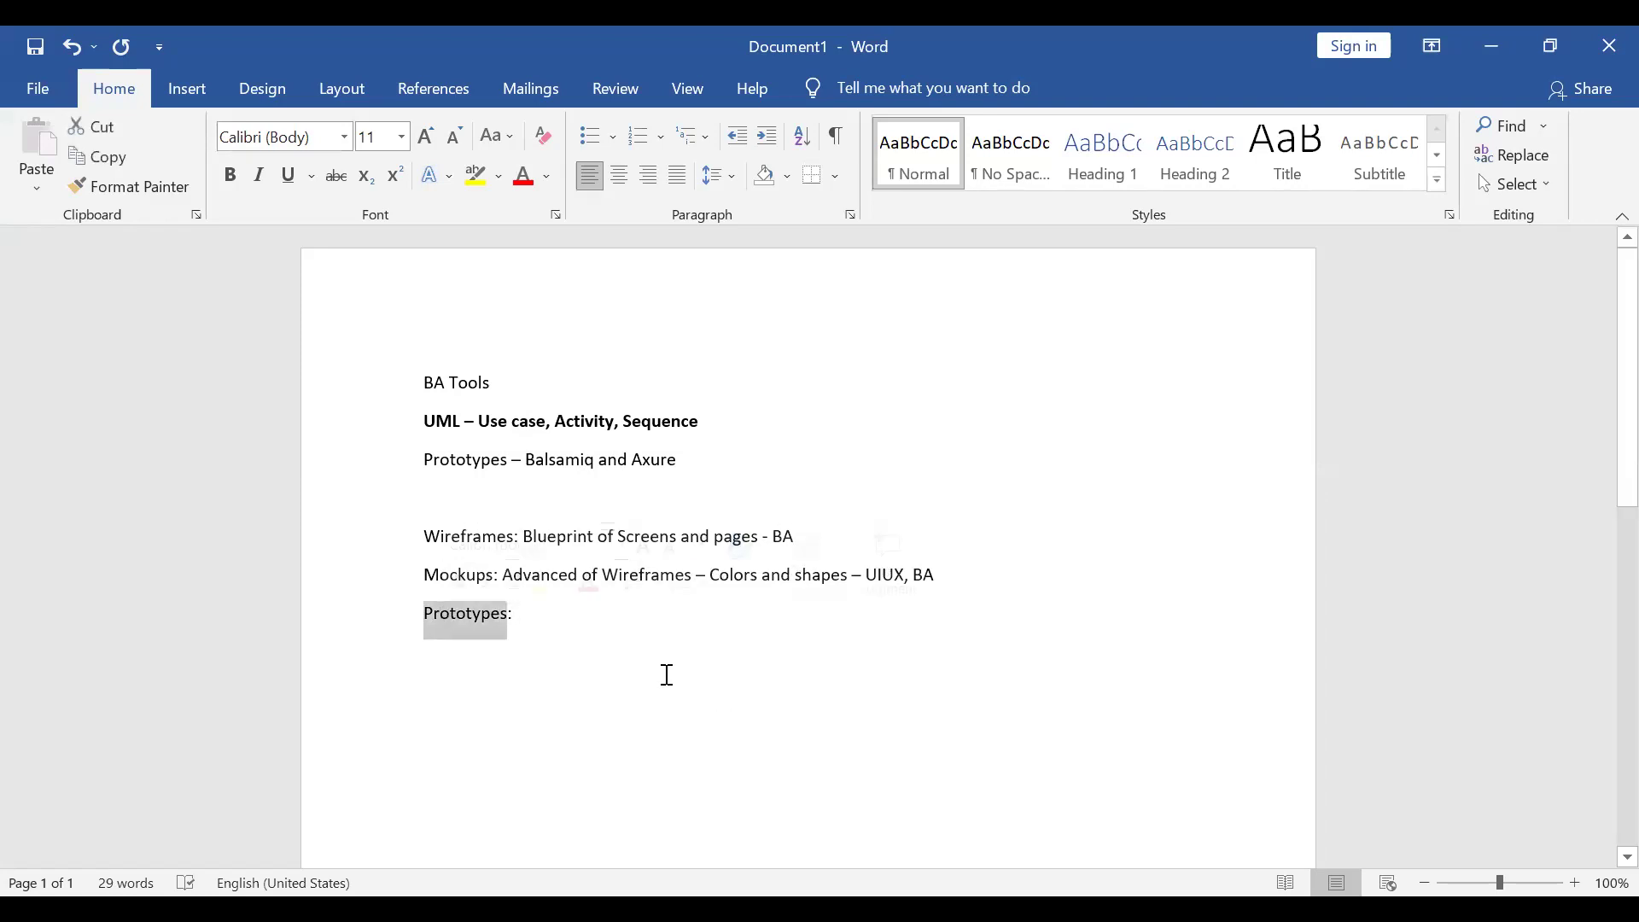
pyautogui.click(596, 622)
pyautogui.write('Compler')
pyautogui.press('BackSpace')
pyautogui.write('te applications')
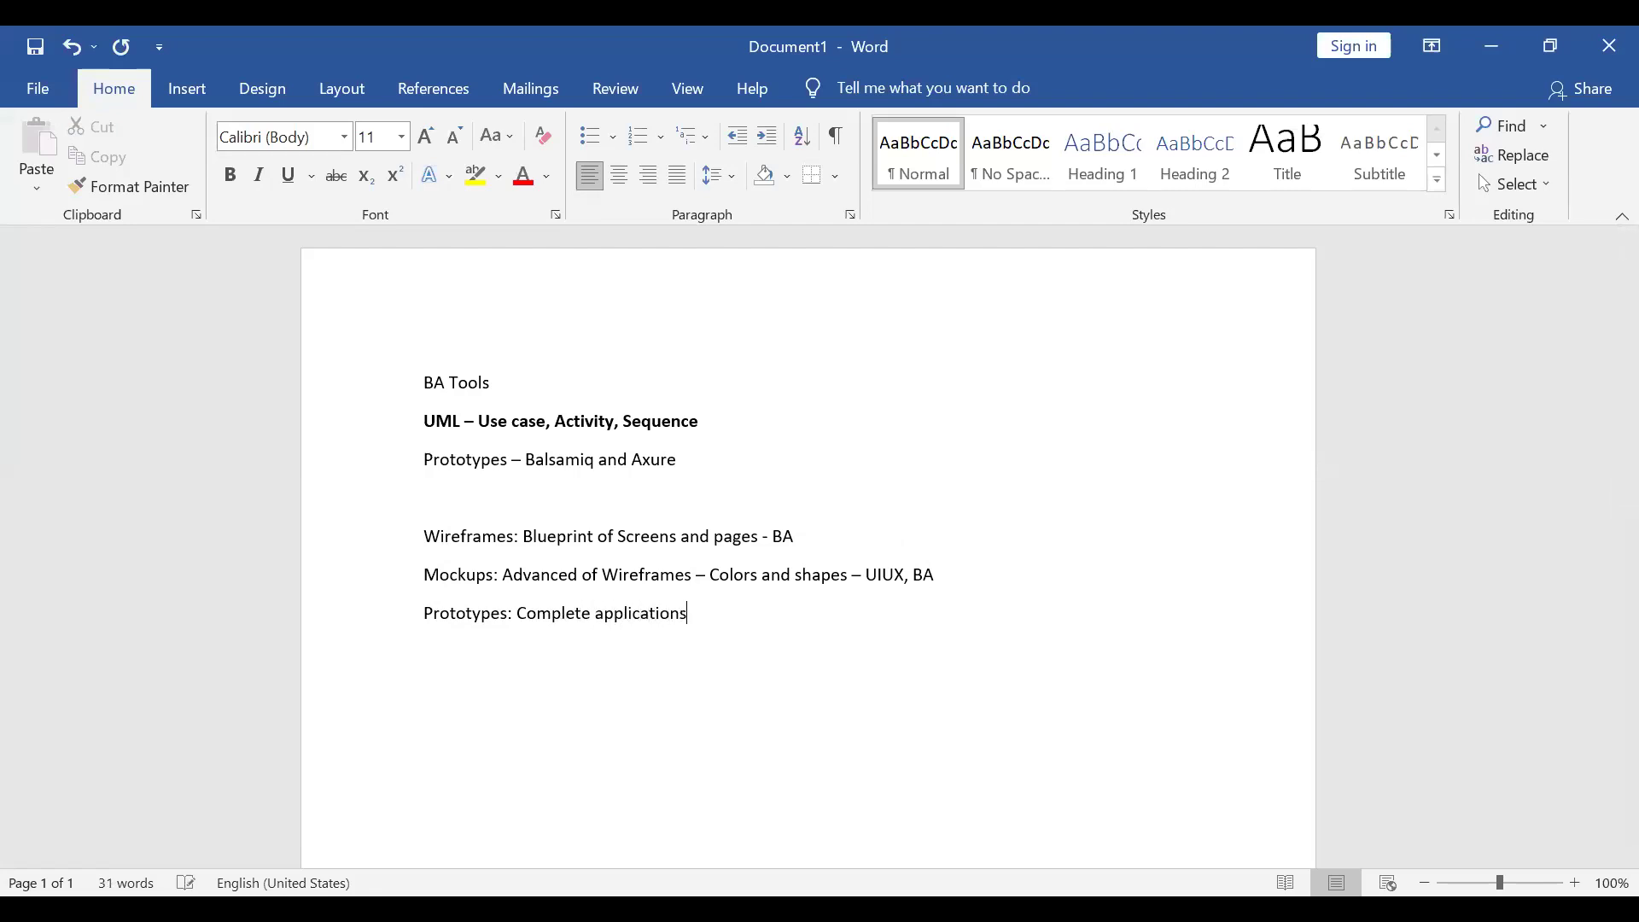
pyautogui.write(' with hhelp of Devps')
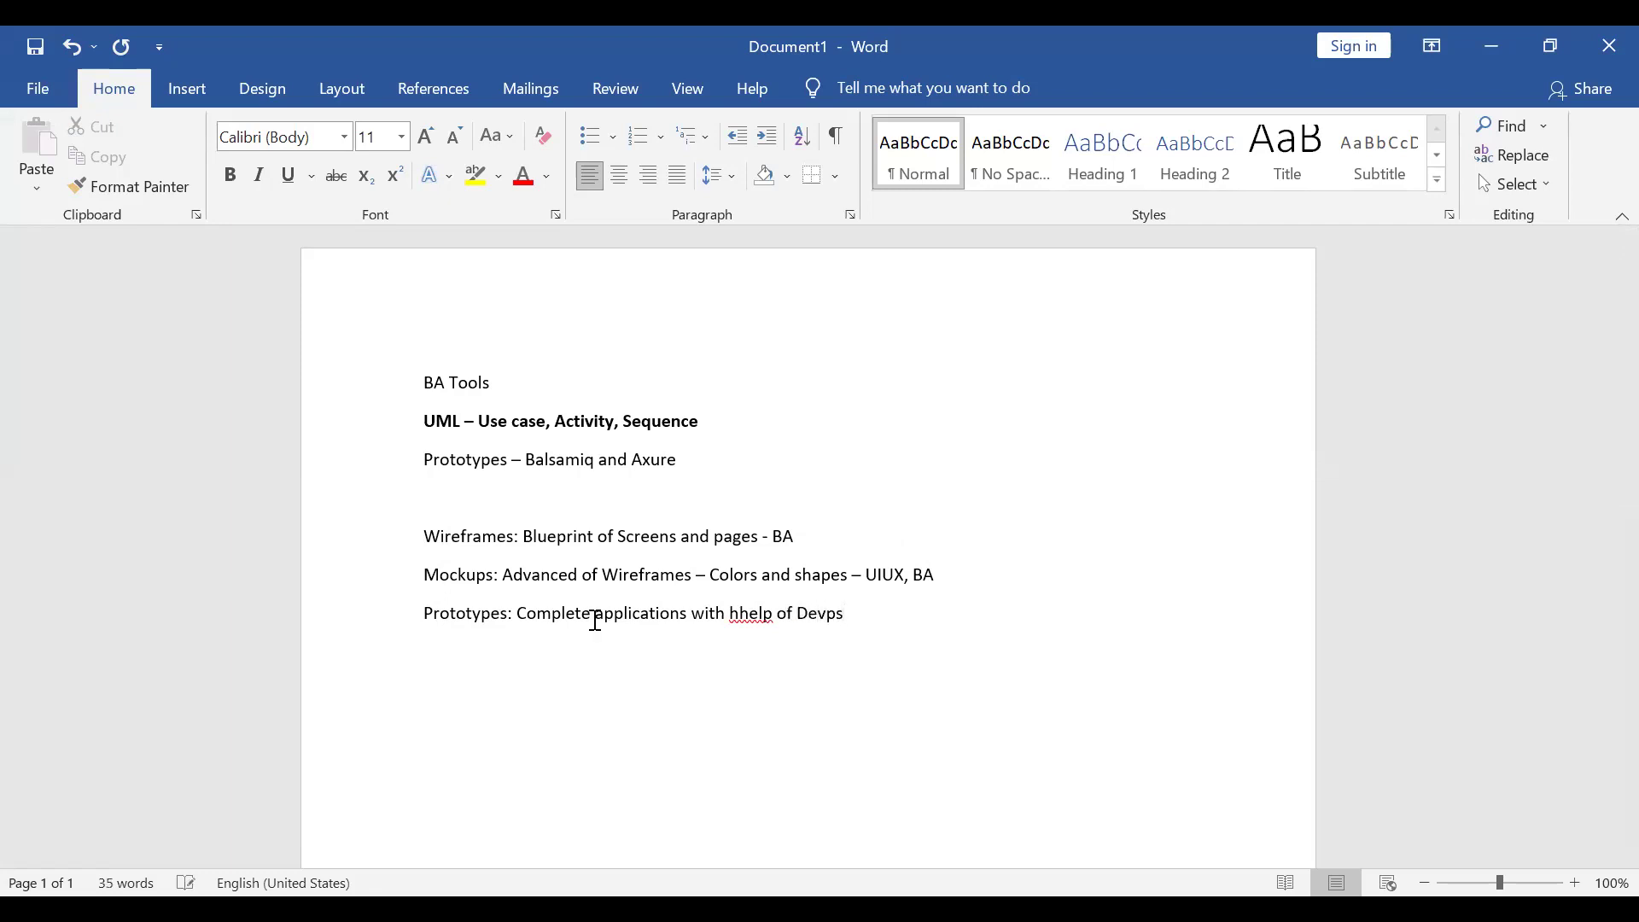
# Correct "hhelp" to "help" in the Prototypes line and append "- Front end and Back end" to the line.
pyautogui.click(739, 614)
pyautogui.press('BackSpace')
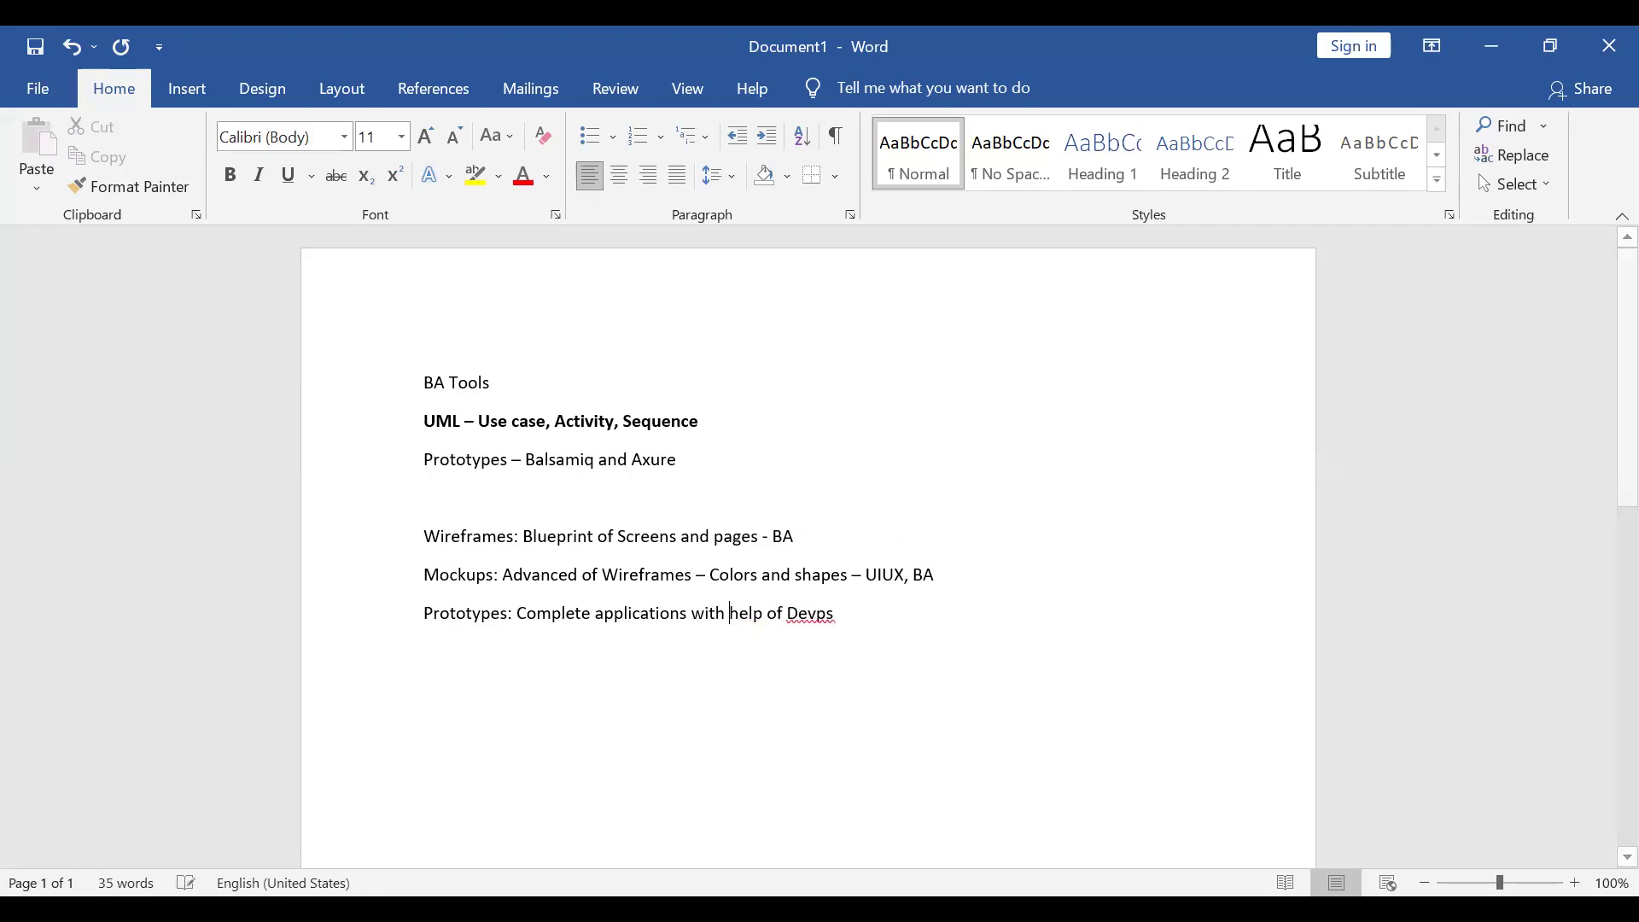
pyautogui.click(919, 615)
pyautogui.write('-')
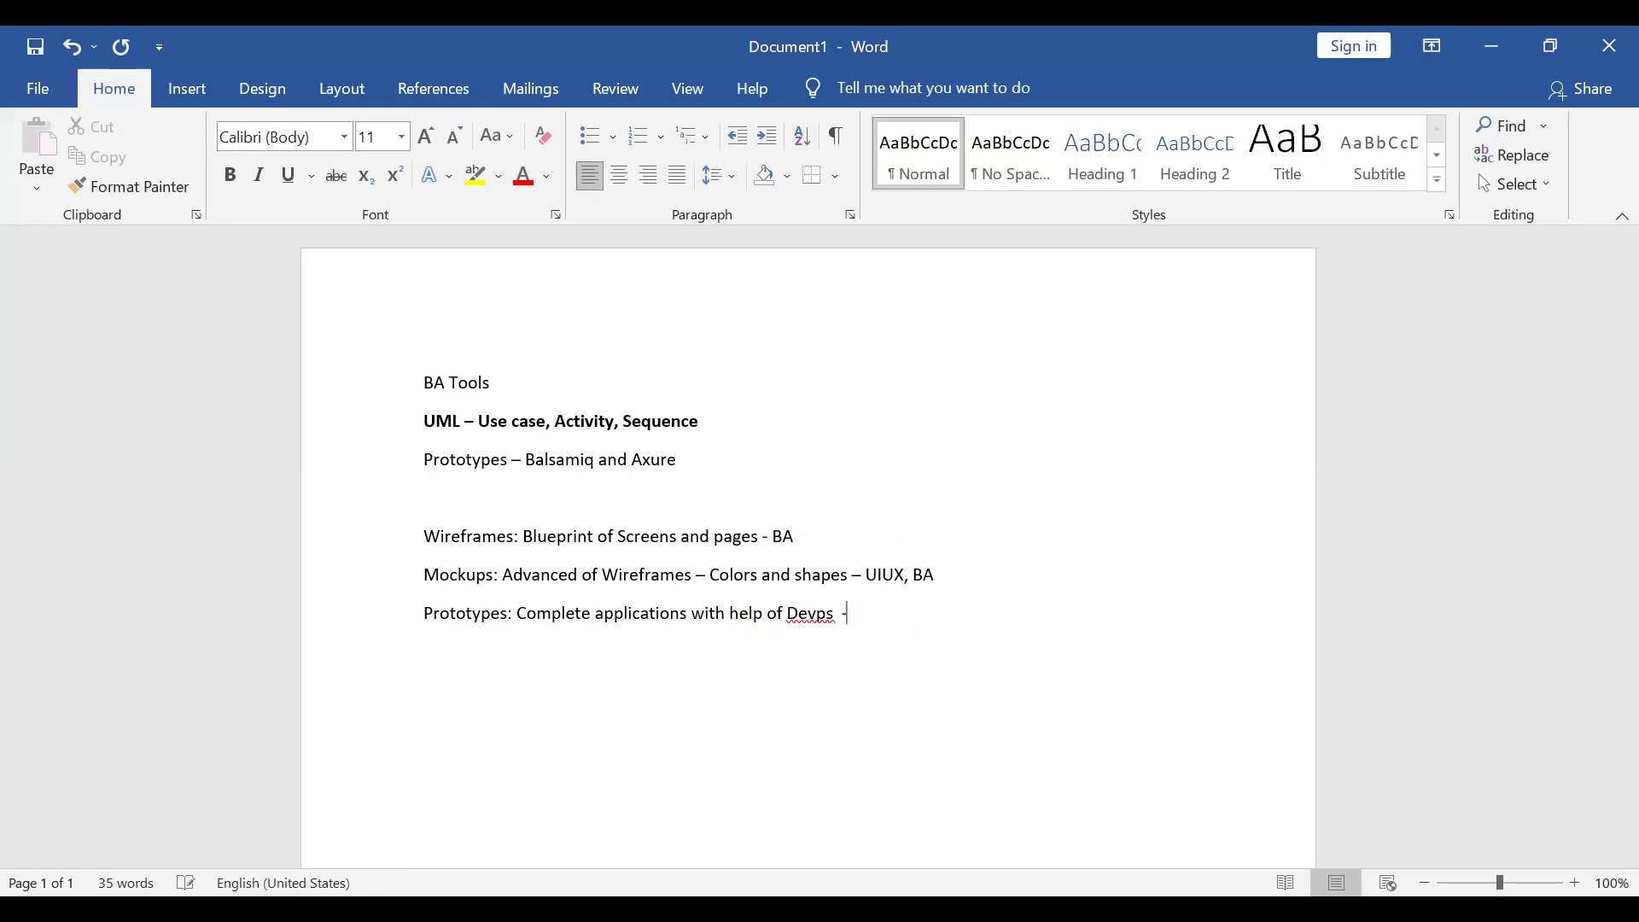
pyautogui.write(' Front end and Back end')
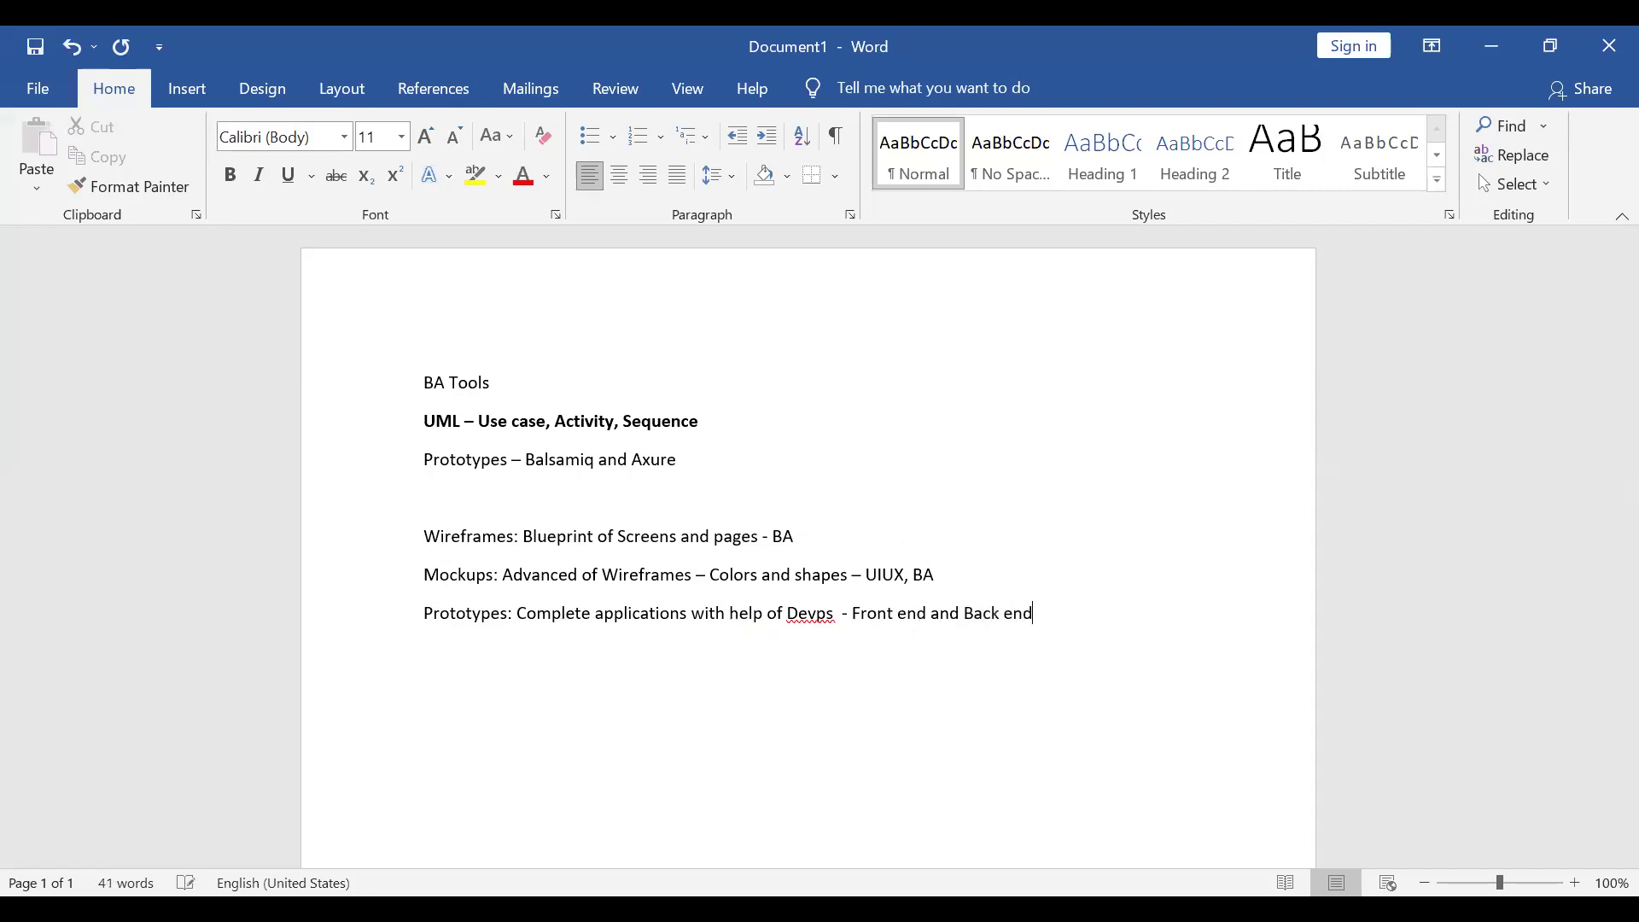
# Review the Wireframes, Mockups and Prototypes definitions, the roles noted beside them and the prototyping tools listed above.
pyautogui.doubleClick(476, 619)
pyautogui.click(550, 677)
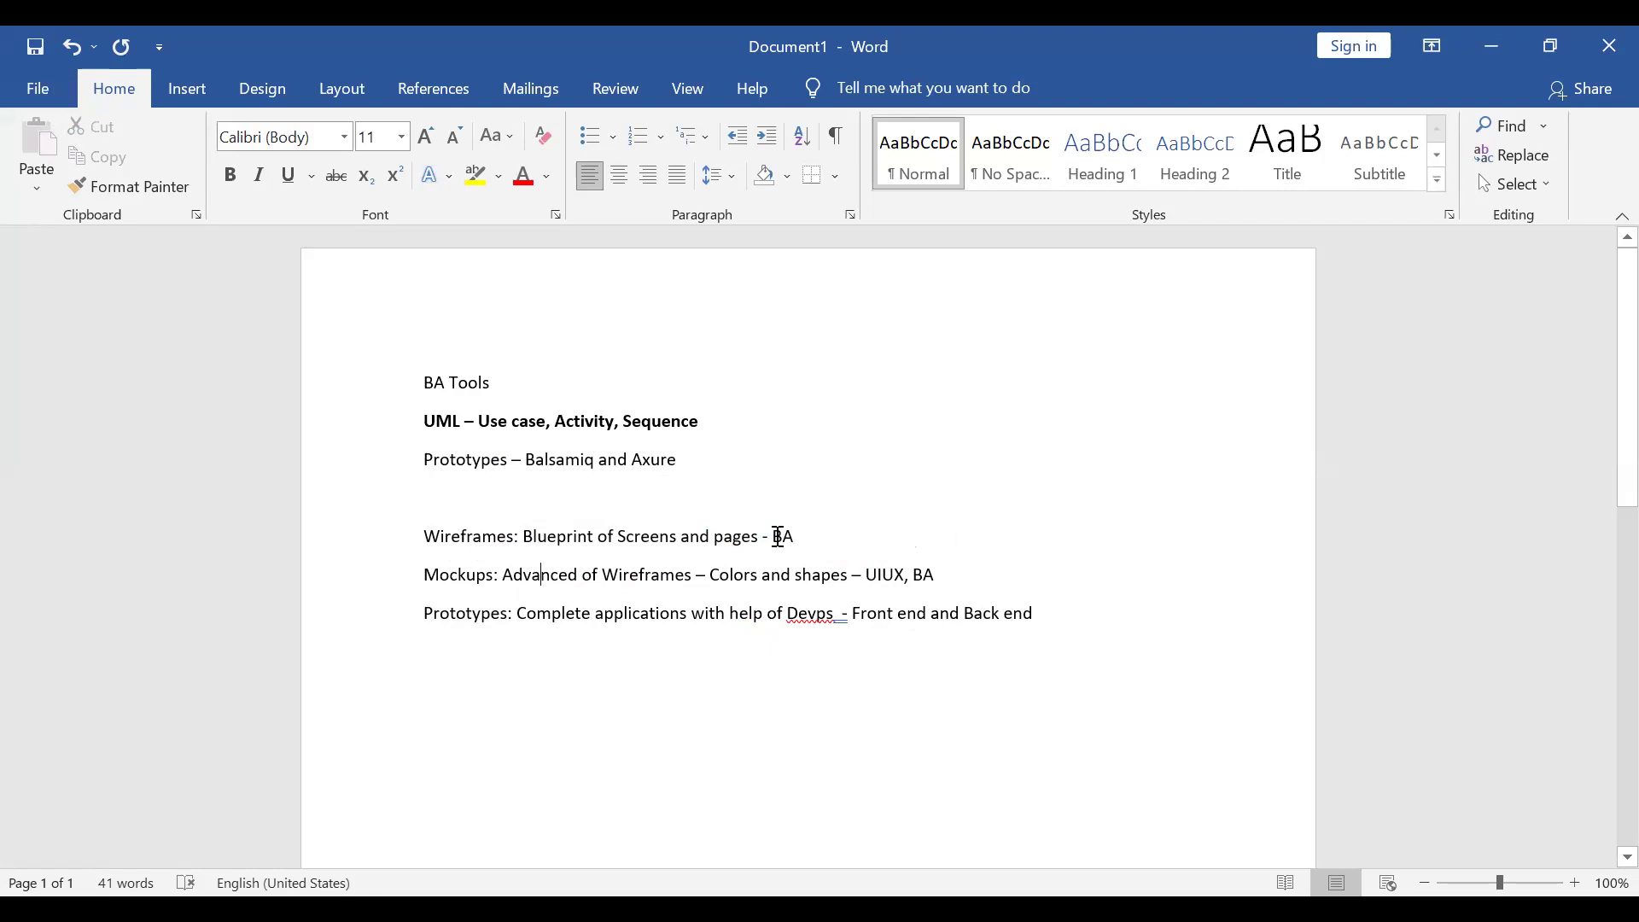
pyautogui.click(802, 582)
pyautogui.click(661, 576)
pyautogui.doubleClick(436, 575)
pyautogui.click(497, 660)
pyautogui.doubleClick(897, 575)
pyautogui.moveTo(936, 574); pyautogui.dragTo(913, 574)
pyautogui.click(440, 575)
pyautogui.moveTo(677, 461); pyautogui.dragTo(526, 461)
pyautogui.click(596, 508)
pyautogui.doubleClick(443, 620)
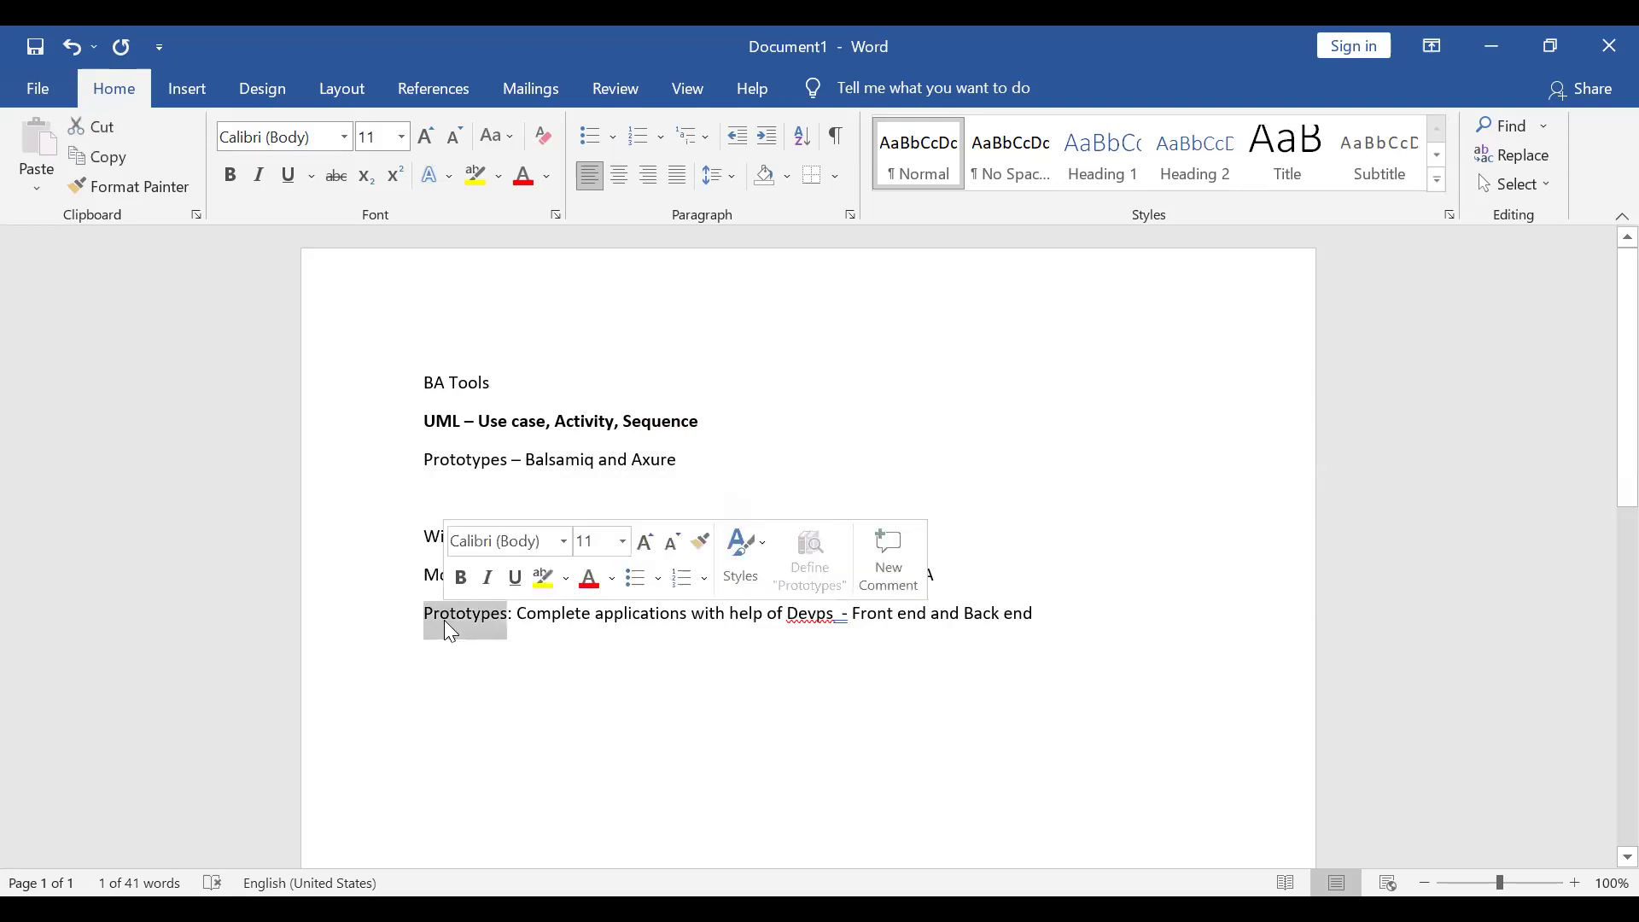
pyautogui.click(454, 652)
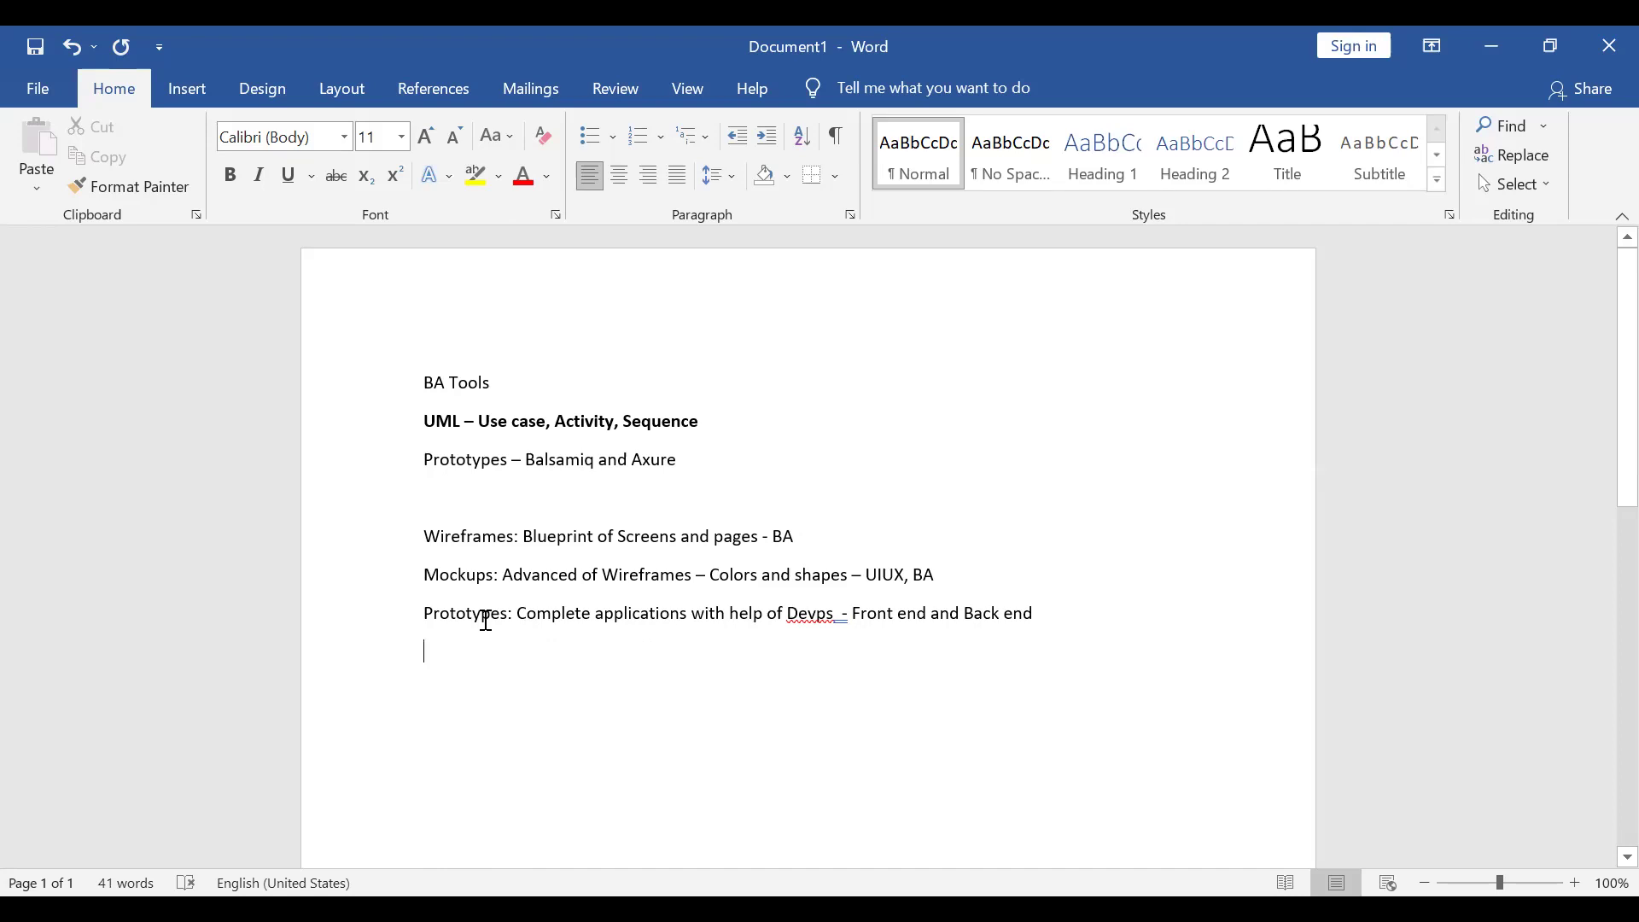
pyautogui.click(1057, 624)
pyautogui.moveTo(946, 596); pyautogui.dragTo(410, 534)
pyautogui.doubleClick(503, 579)
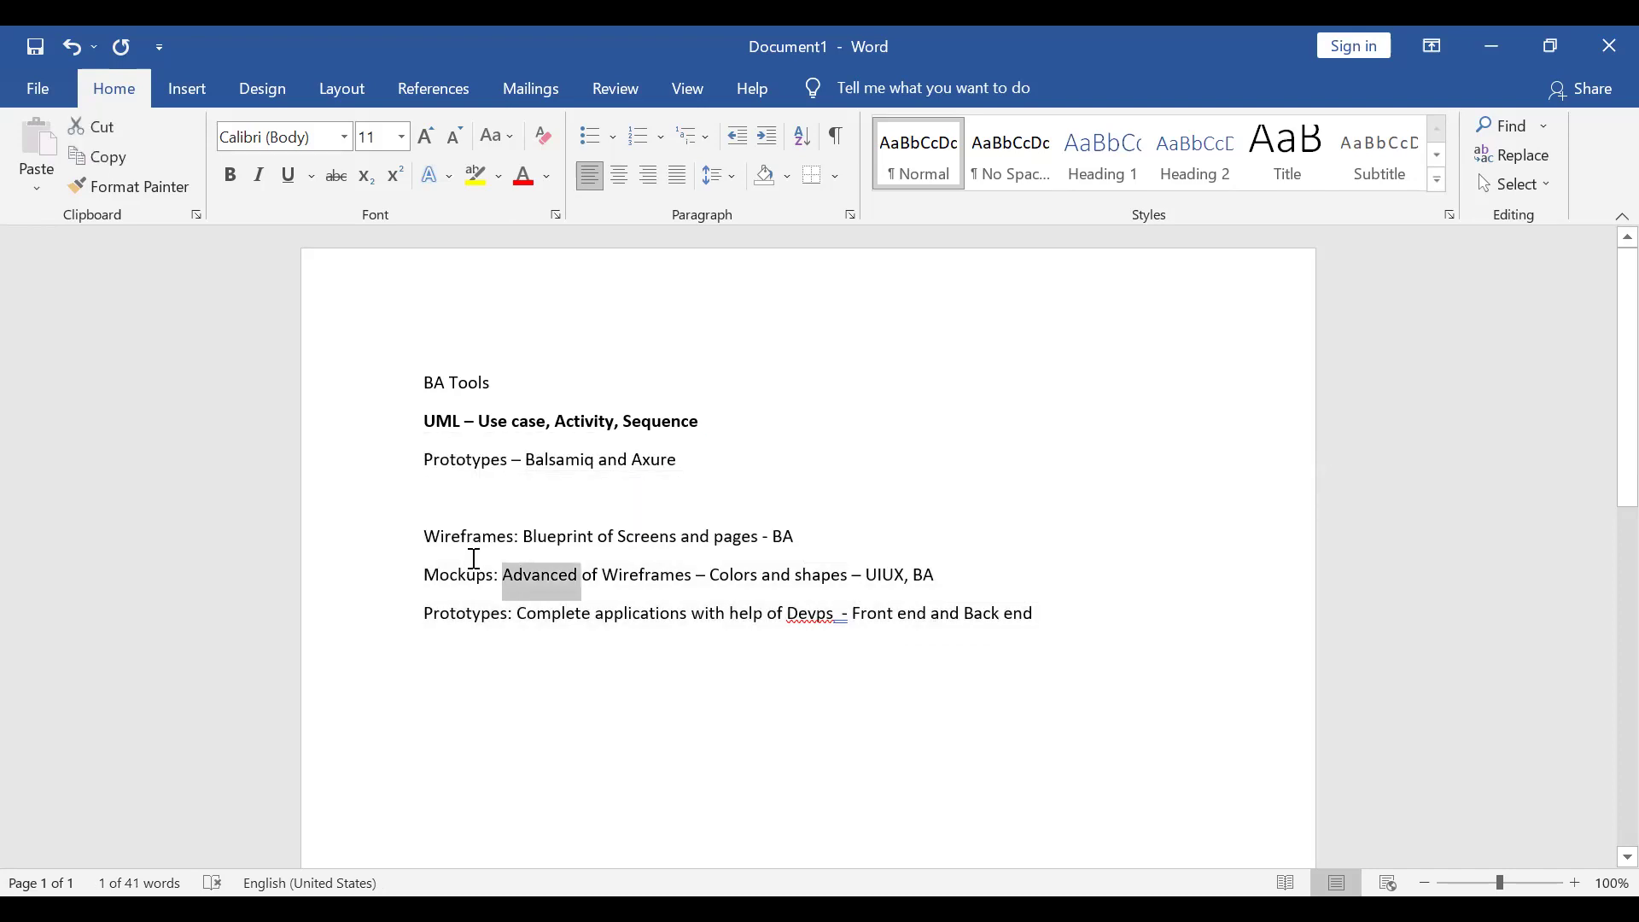
pyautogui.click(424, 536)
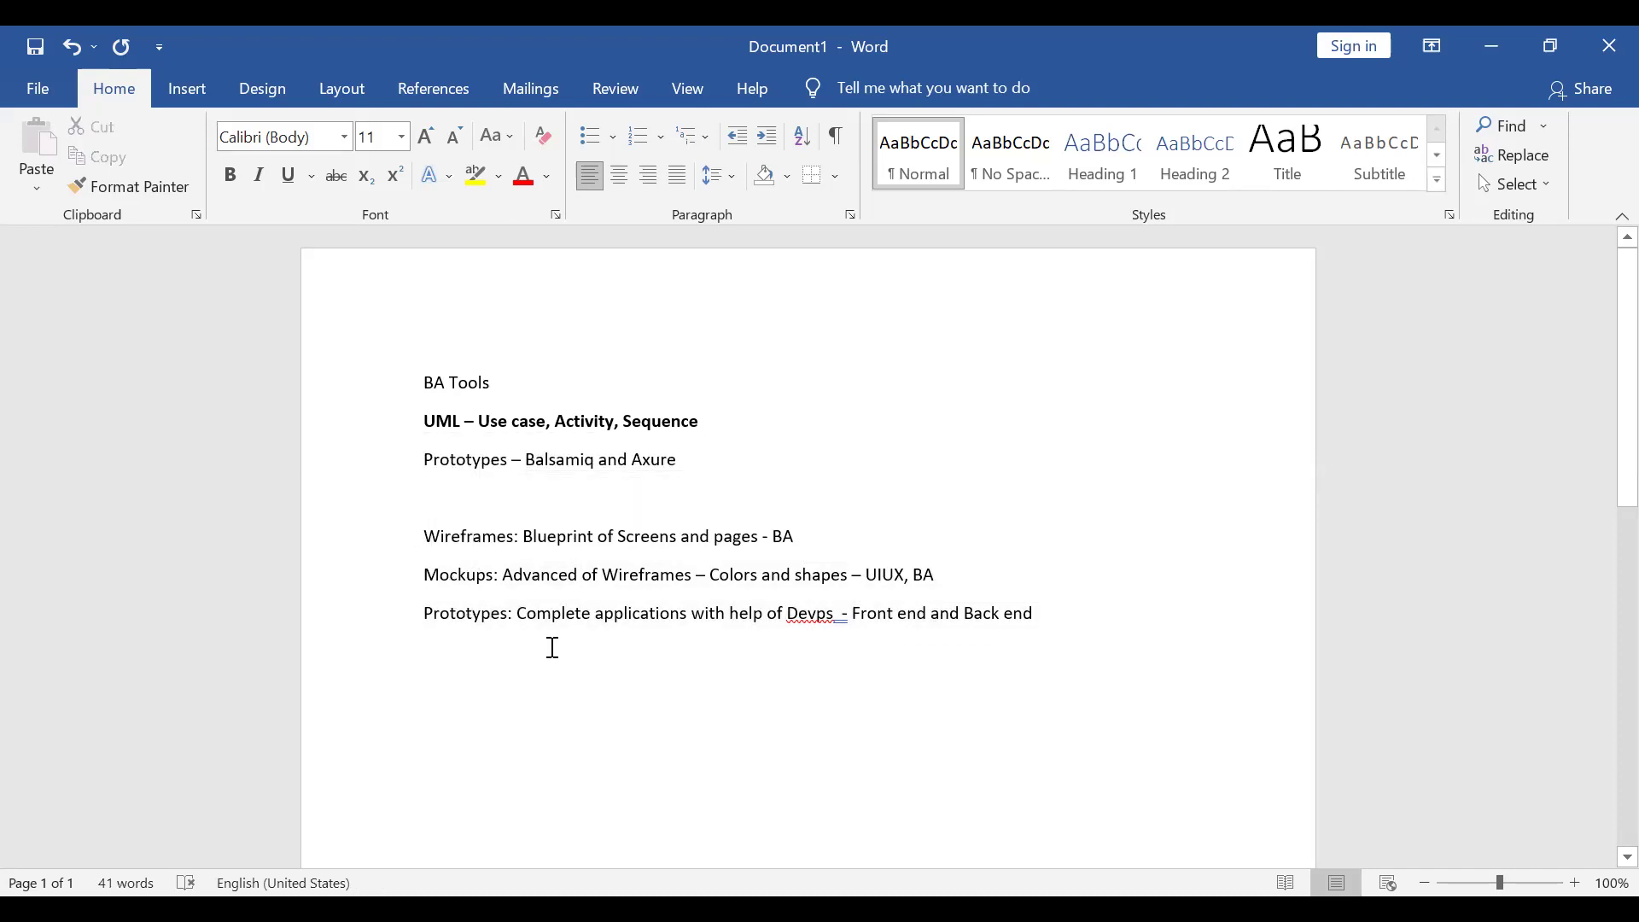
pyautogui.click(520, 716)
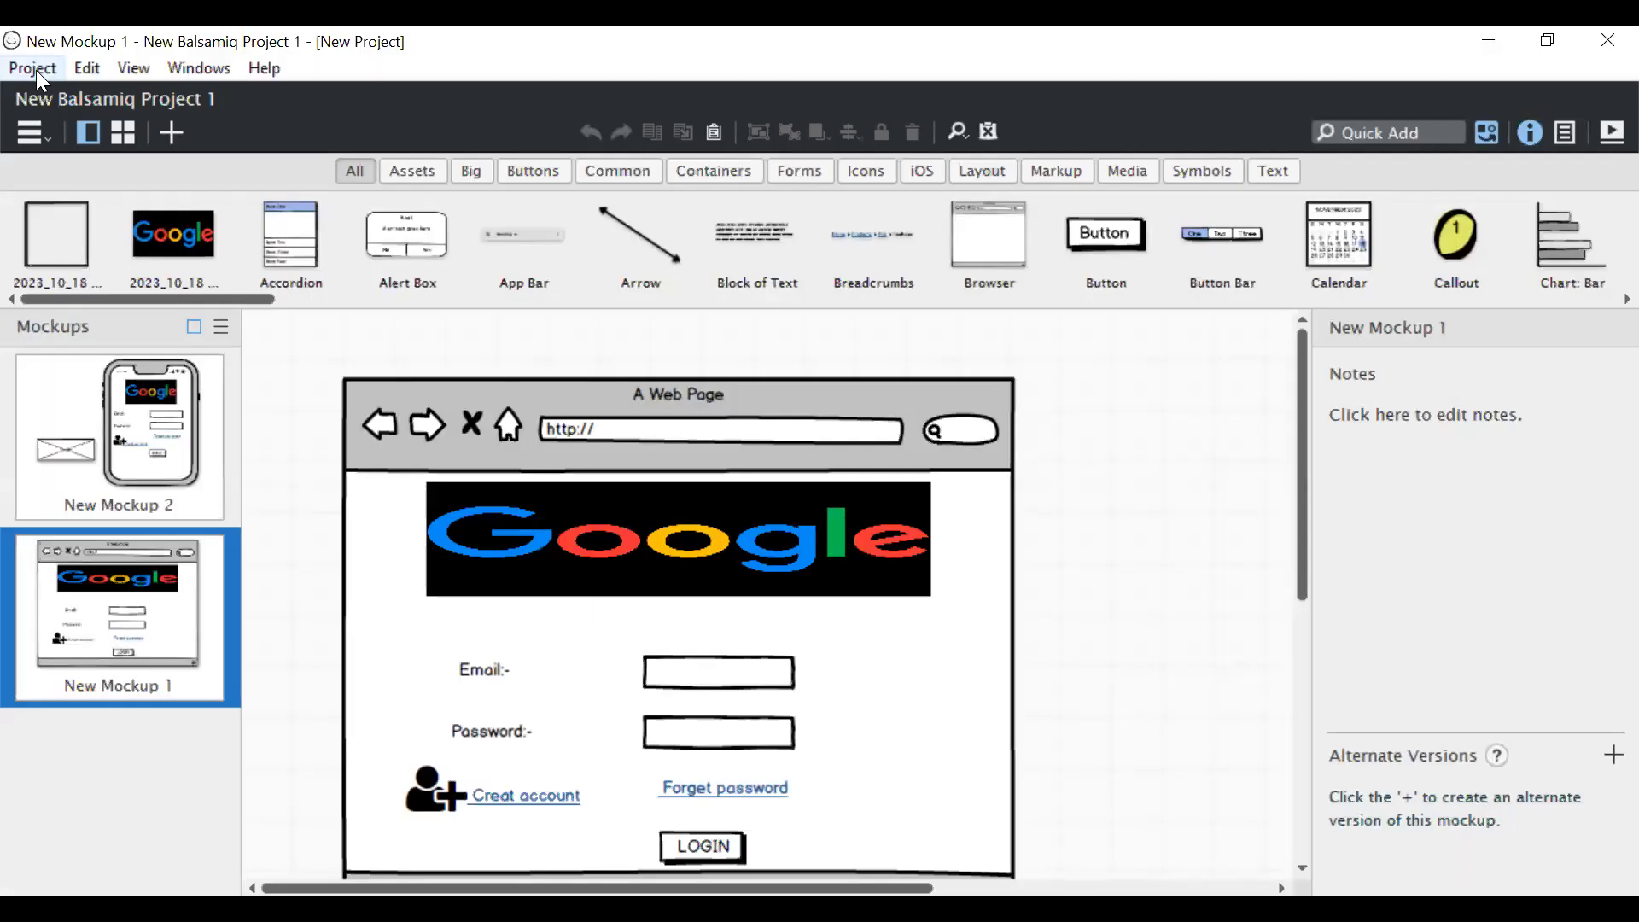
# In Balsamiq, delete the "Online Shopping" browser window from the mockup canvas.
pyautogui.click(36, 70)
pyautogui.press('Escape')
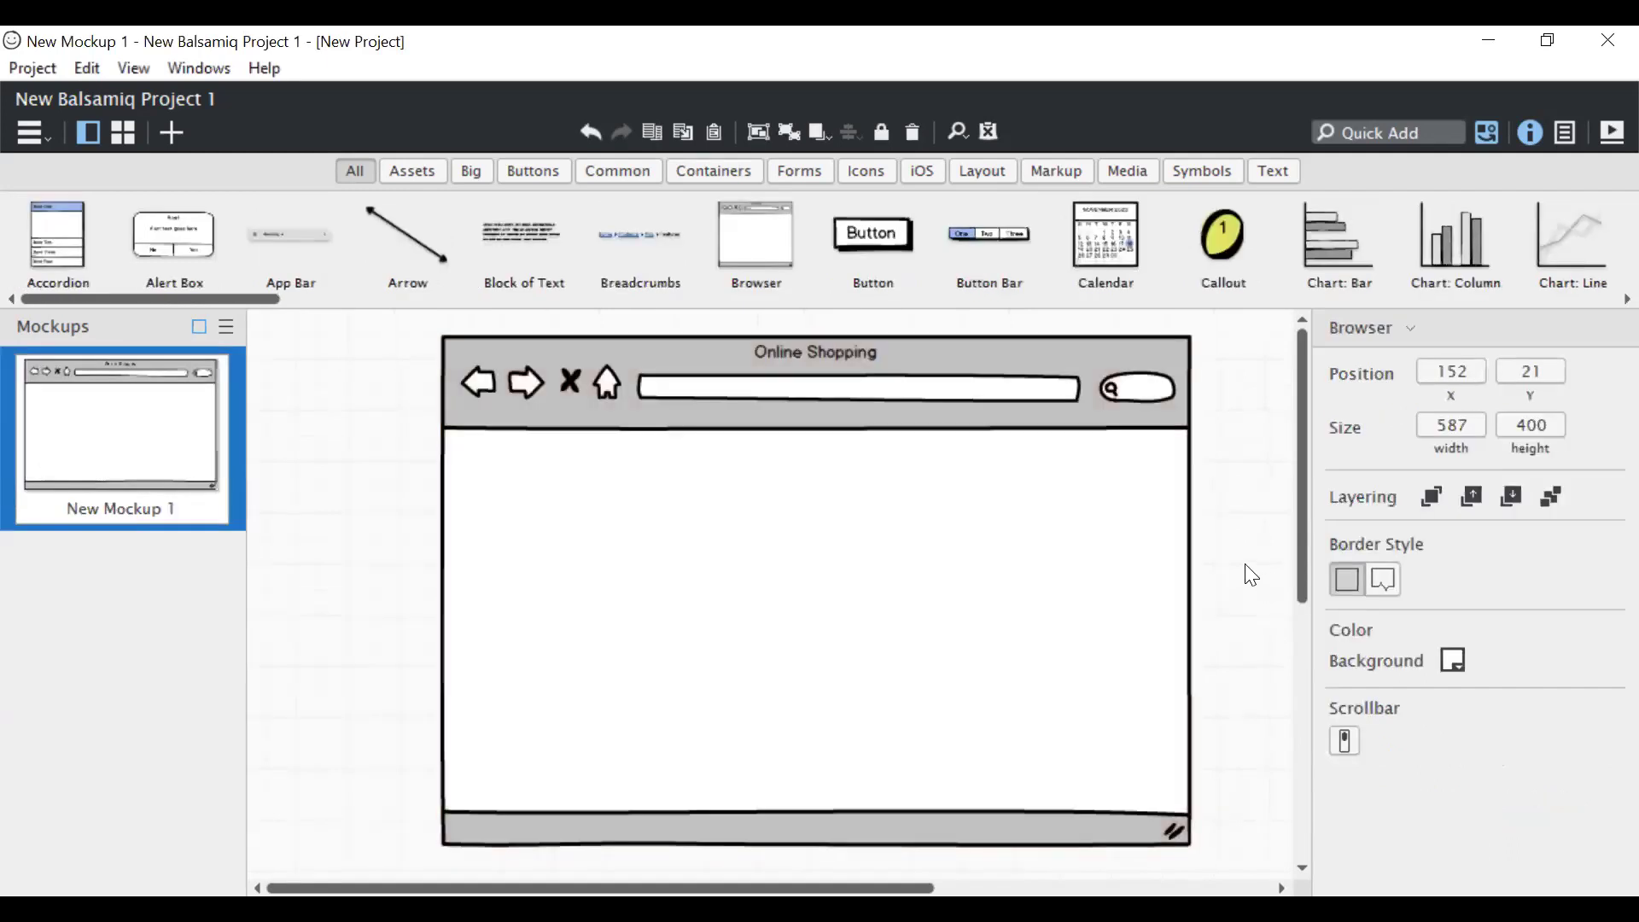
pyautogui.click(1247, 574)
pyautogui.click(1098, 487)
pyautogui.press('Delete')
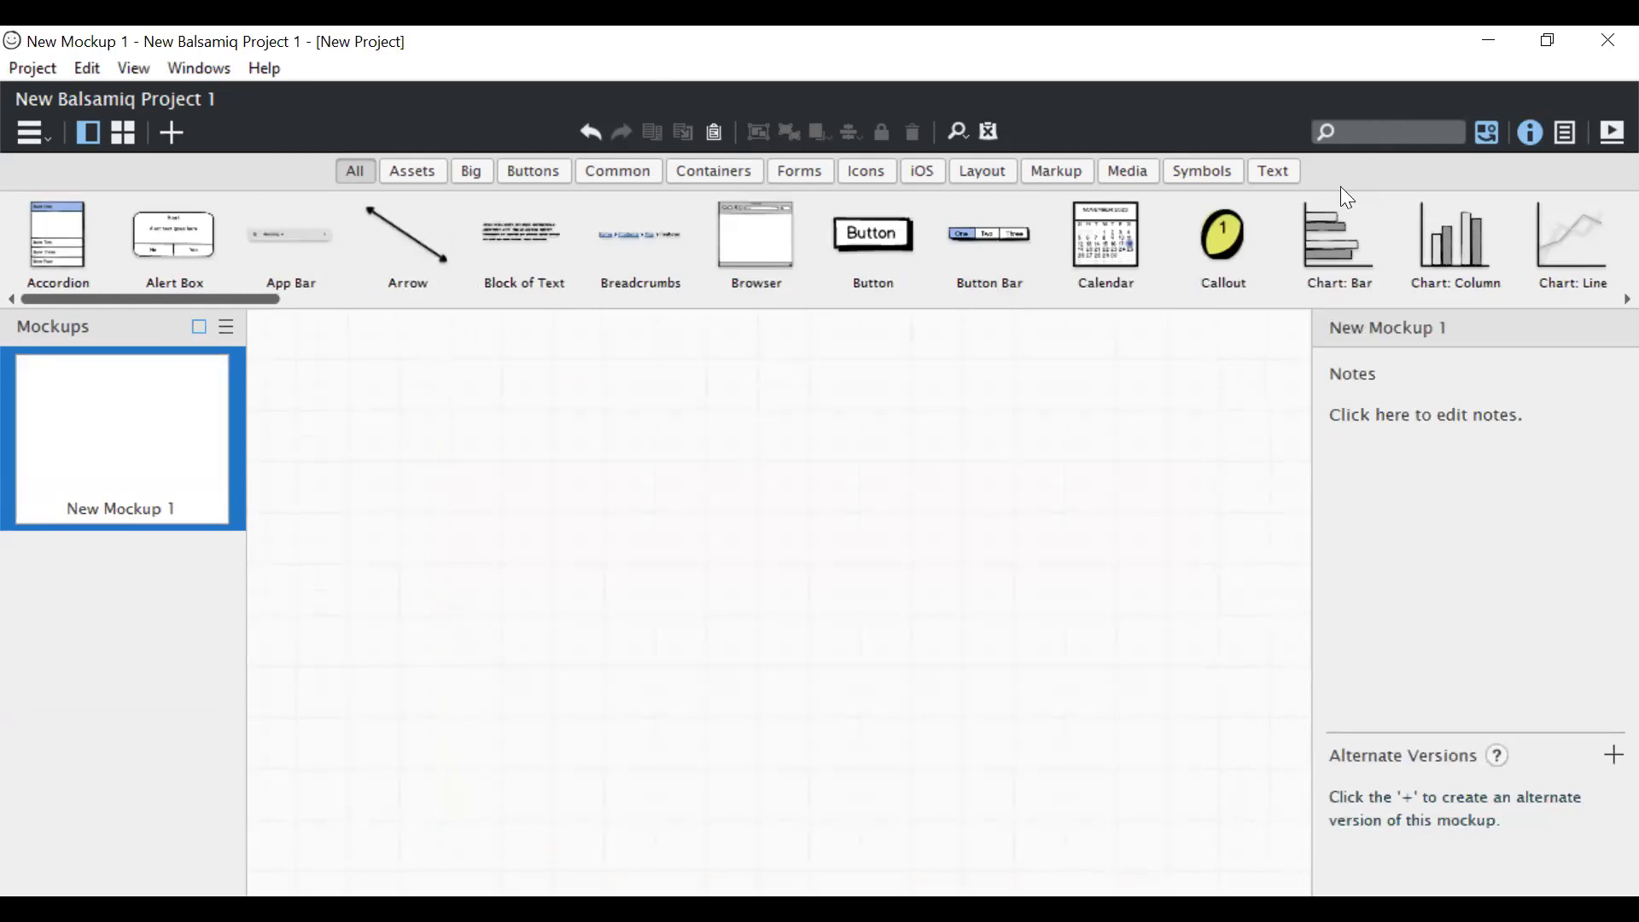
pyautogui.moveTo(250, 296); pyautogui.dragTo(7, 384)
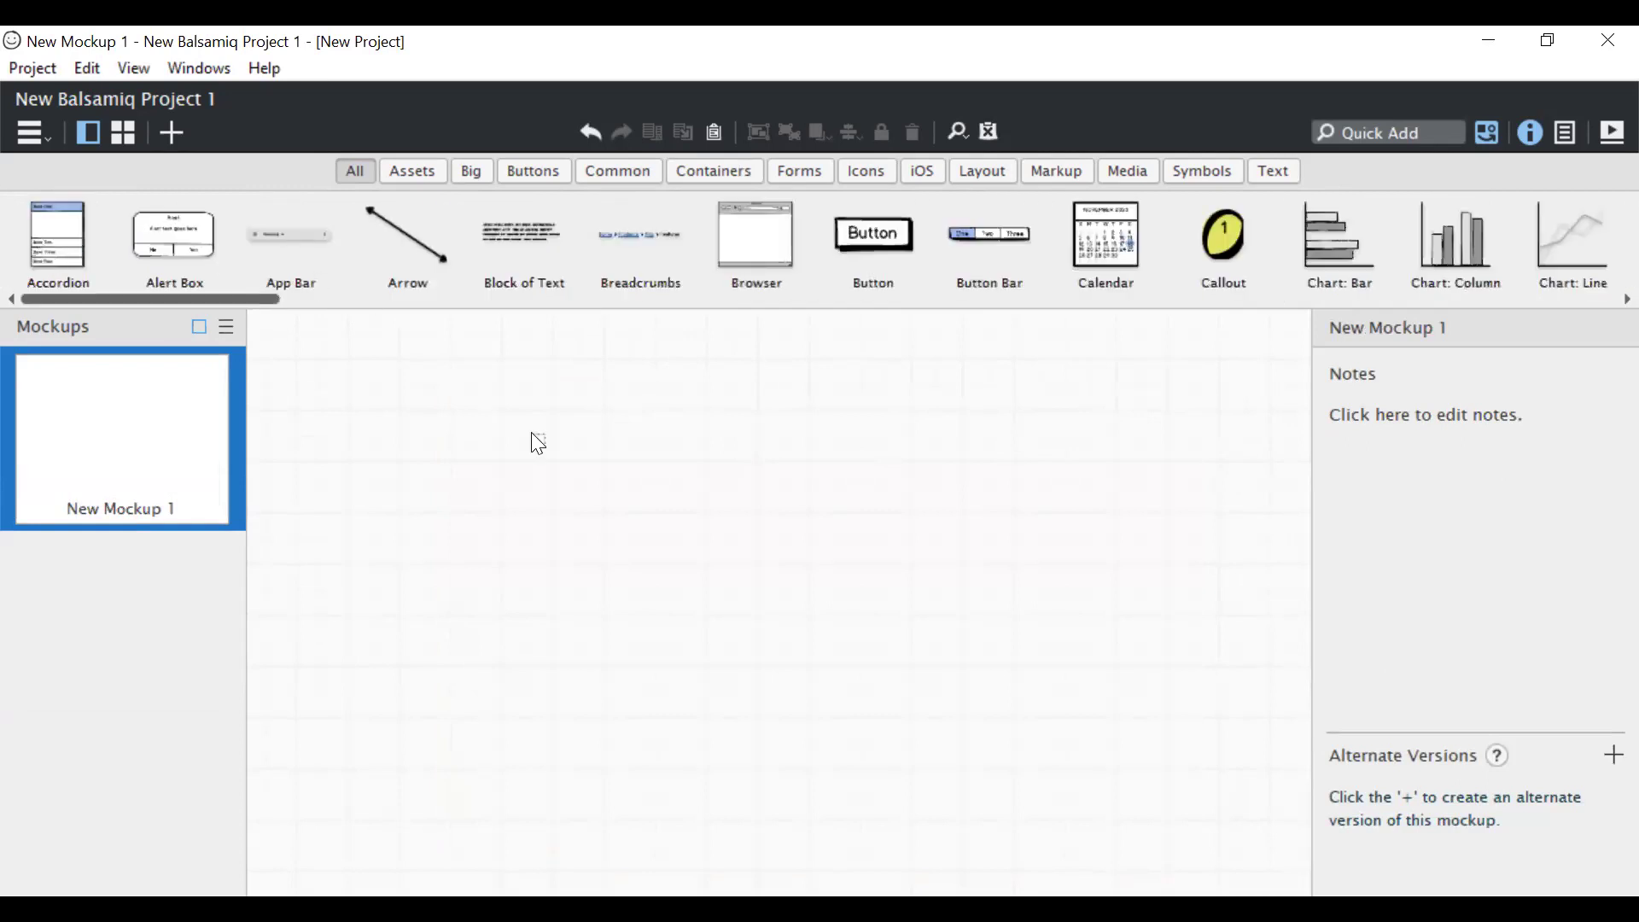
pyautogui.click(1393, 130)
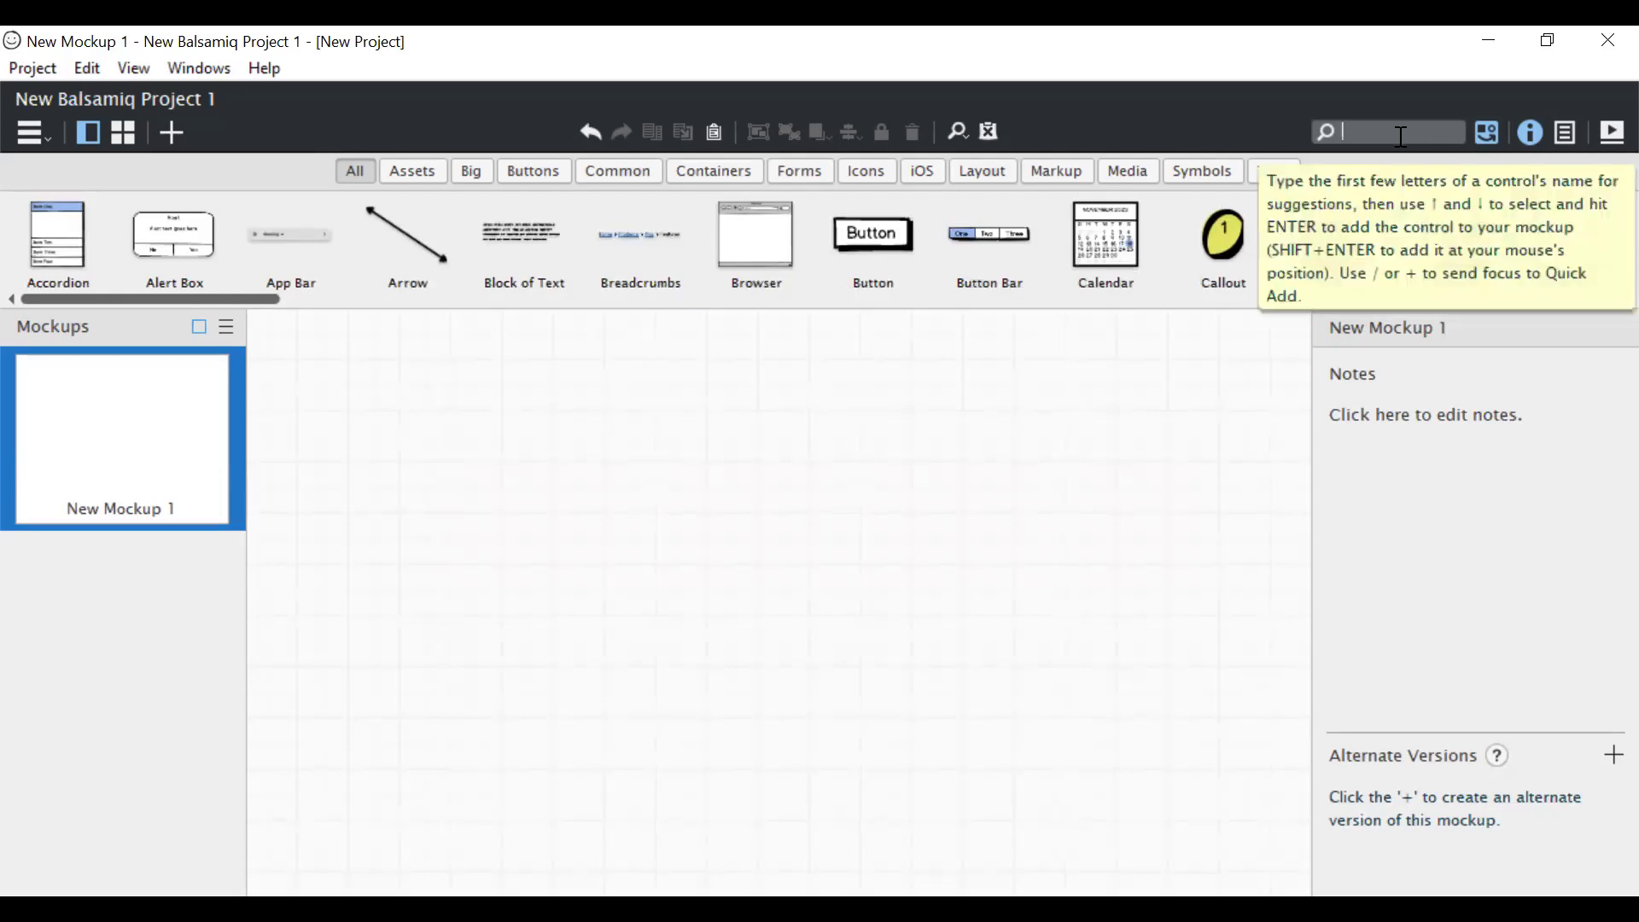
pyautogui.click(1072, 369)
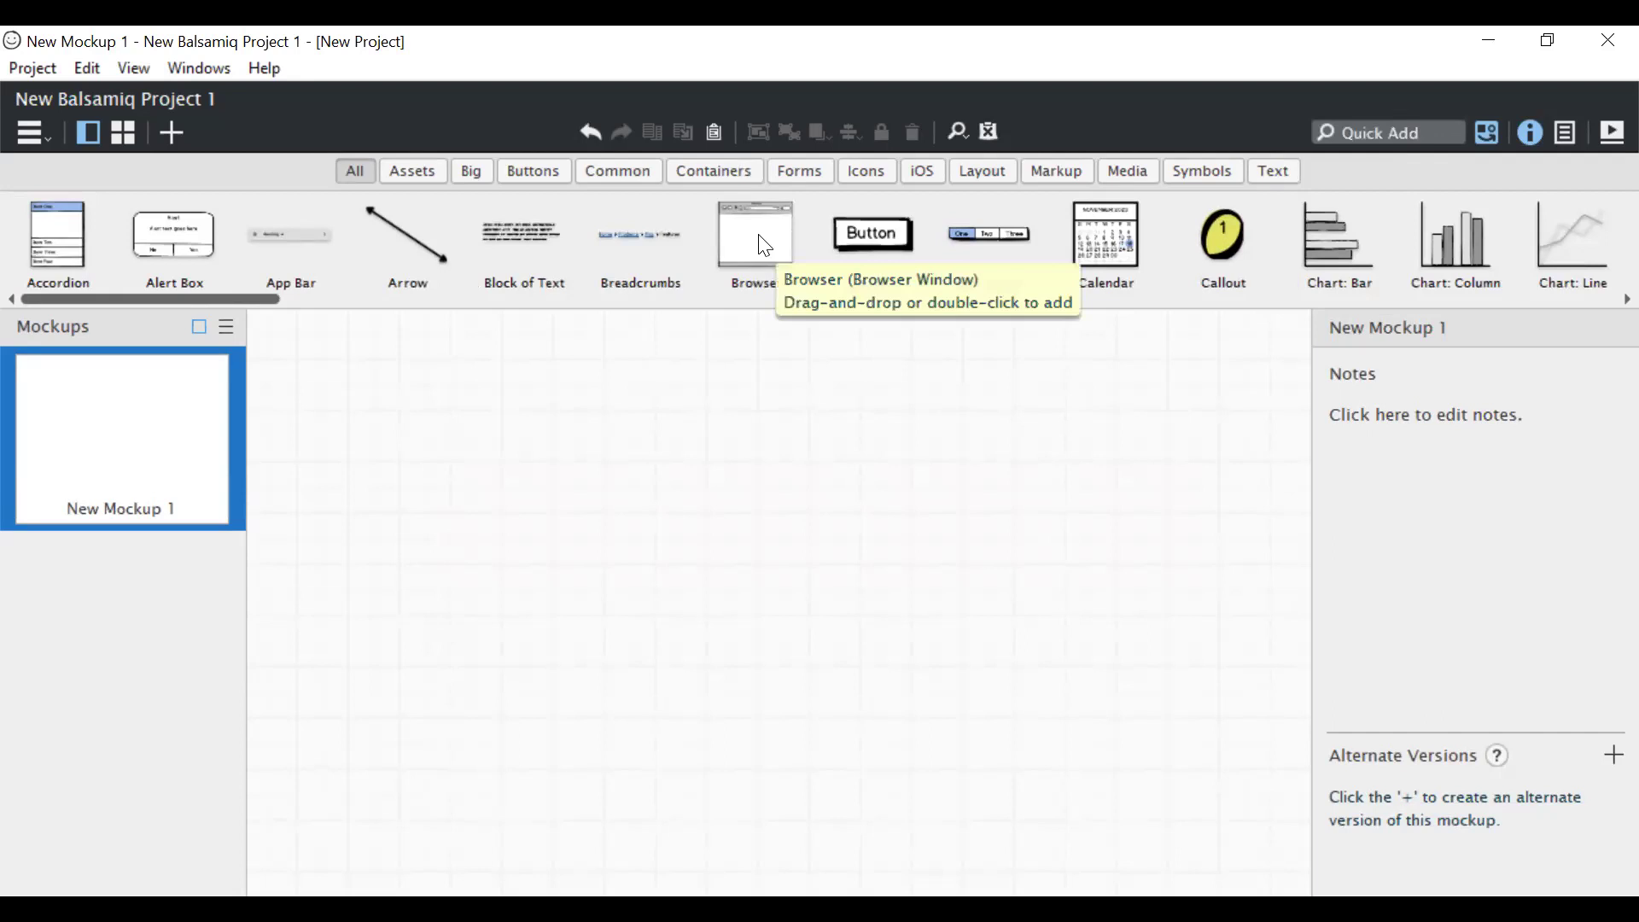
# Place a Browser control on the empty mockup at about X 135, Y 5, with the title "Onlne Shopping" and an empty address.
pyautogui.moveTo(761, 242); pyautogui.dragTo(419, 315)
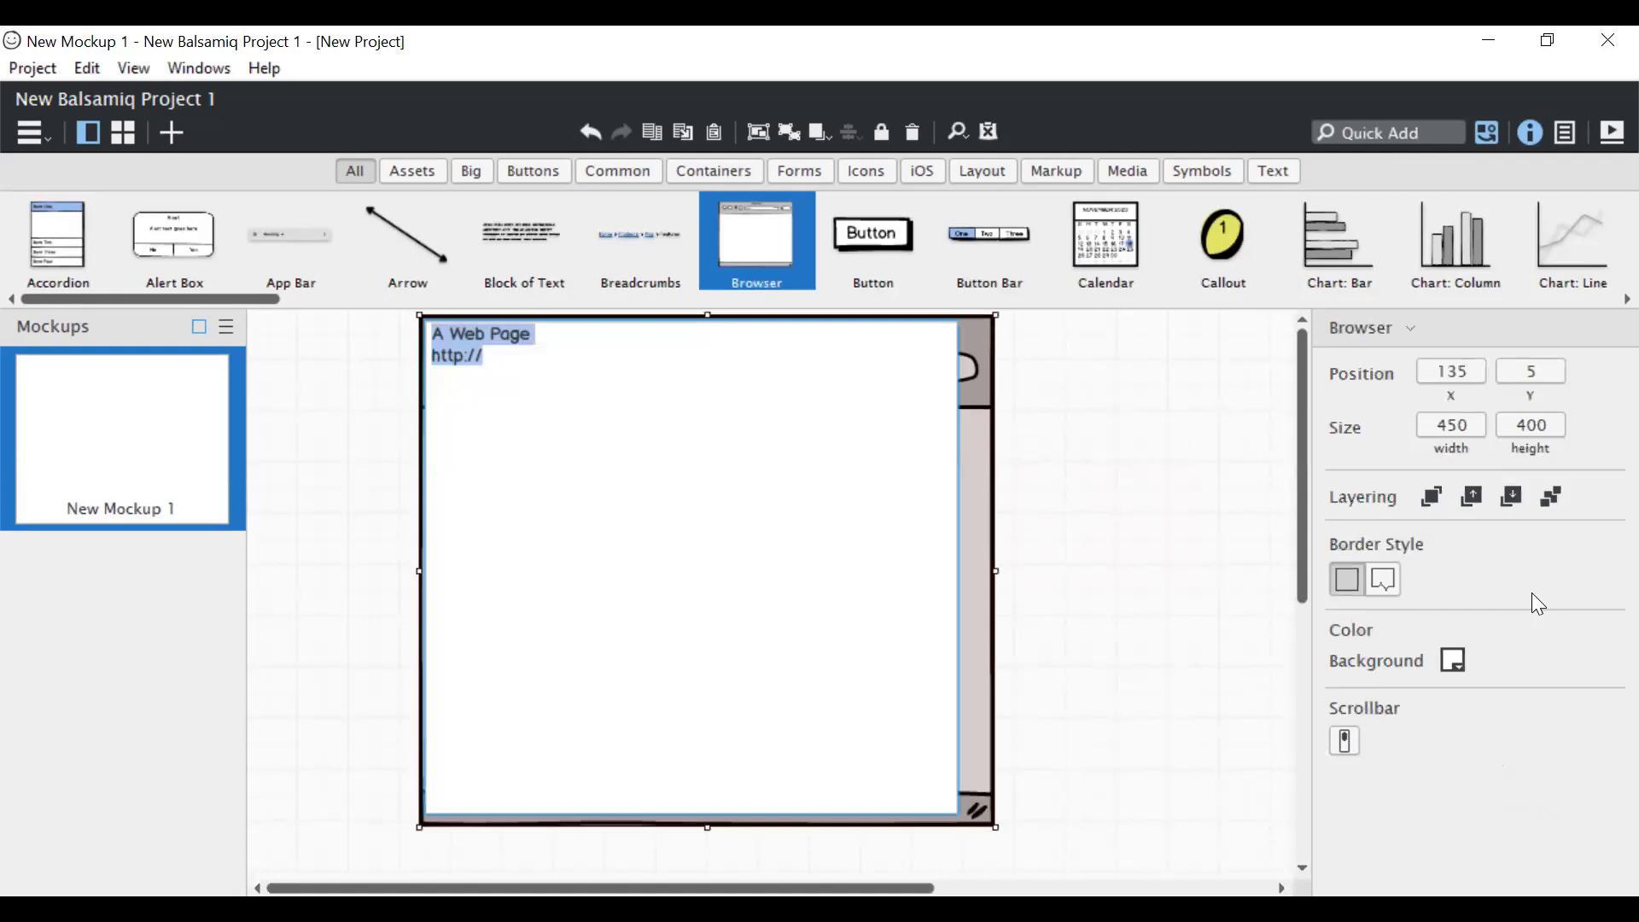
pyautogui.write('On')
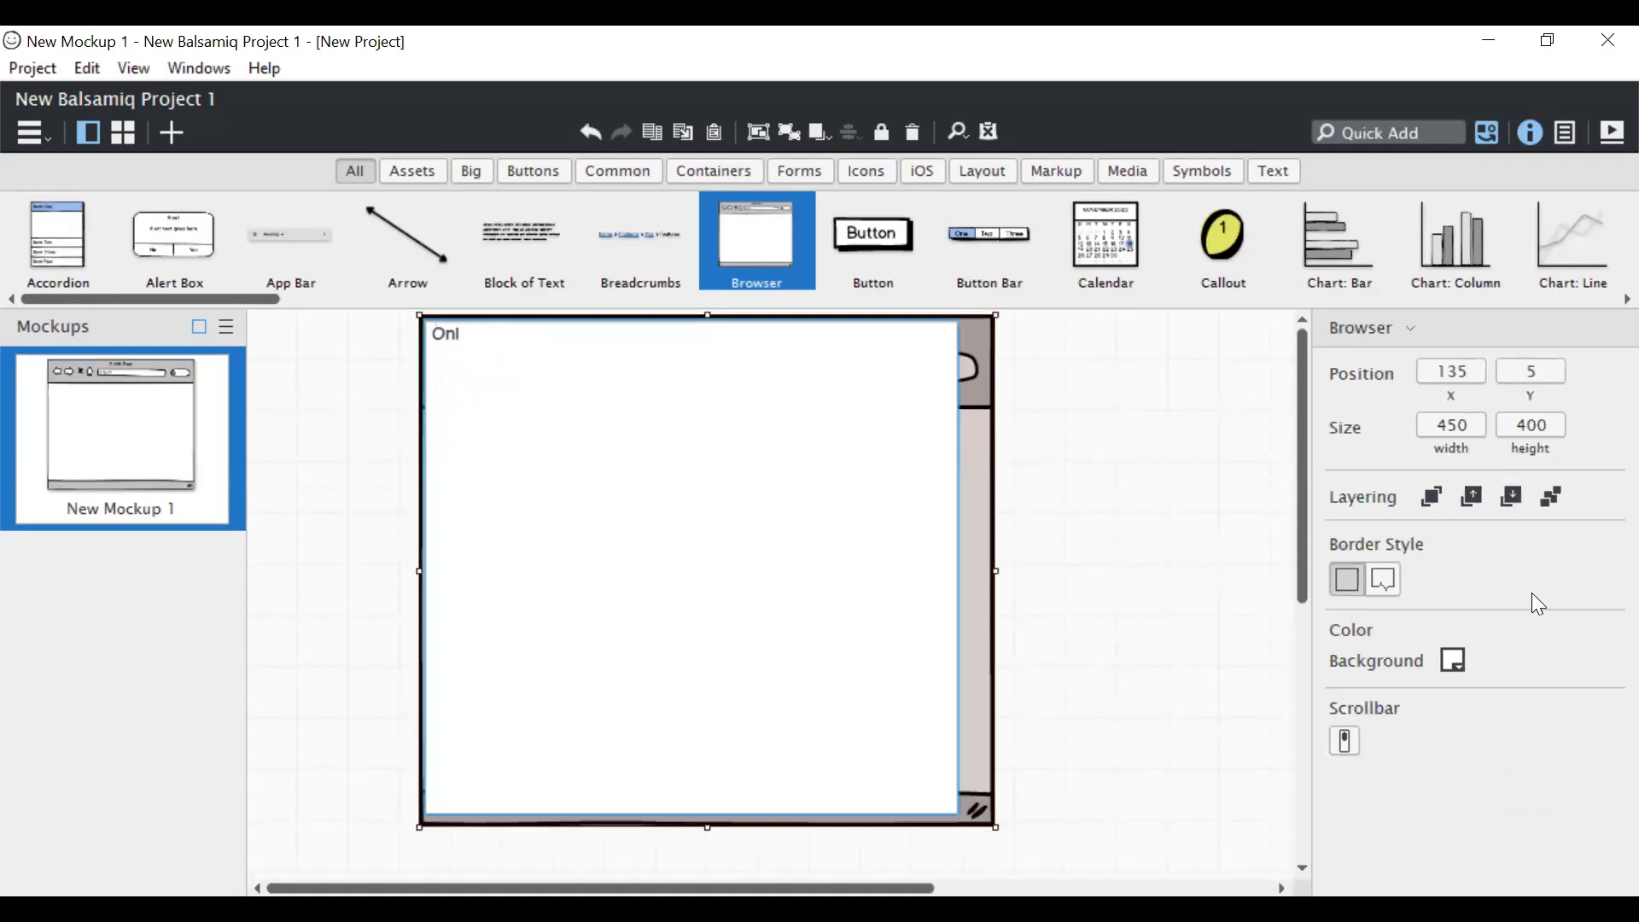
pyautogui.write('line ')
pyautogui.write('O')
pyautogui.write('Shopping')
pyautogui.press('Return')
pyautogui.click(1104, 483)
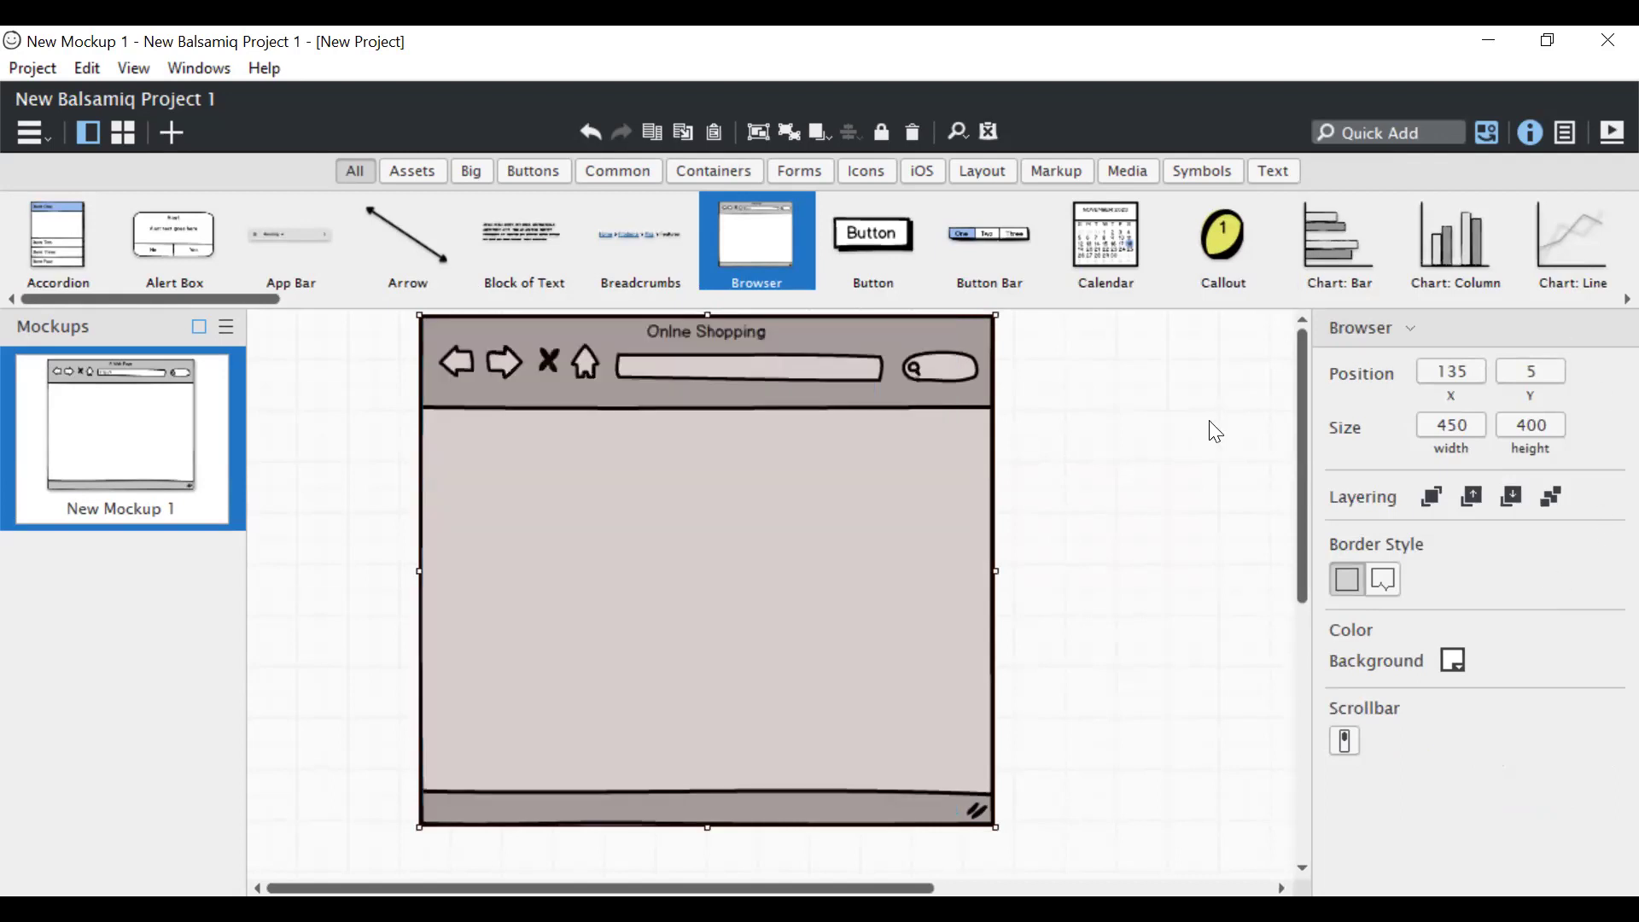
pyautogui.click(1177, 549)
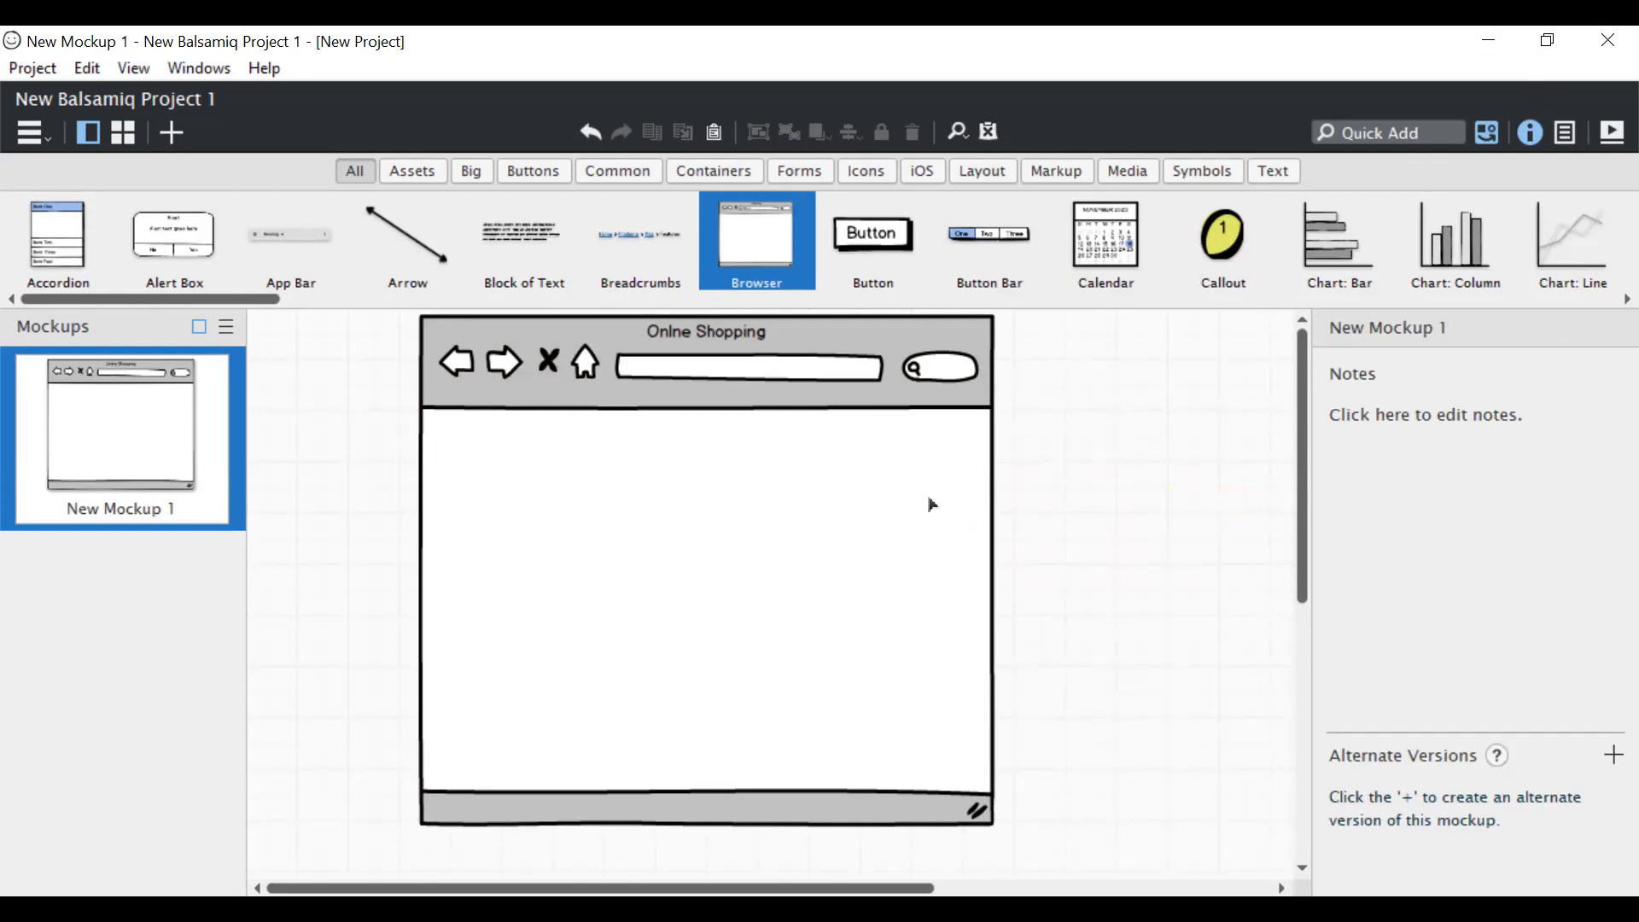
# Find the Text control with the search "text" and add it beneath the browser header at about X 202, Y 101.
pyautogui.click(1400, 137)
pyautogui.write('text')
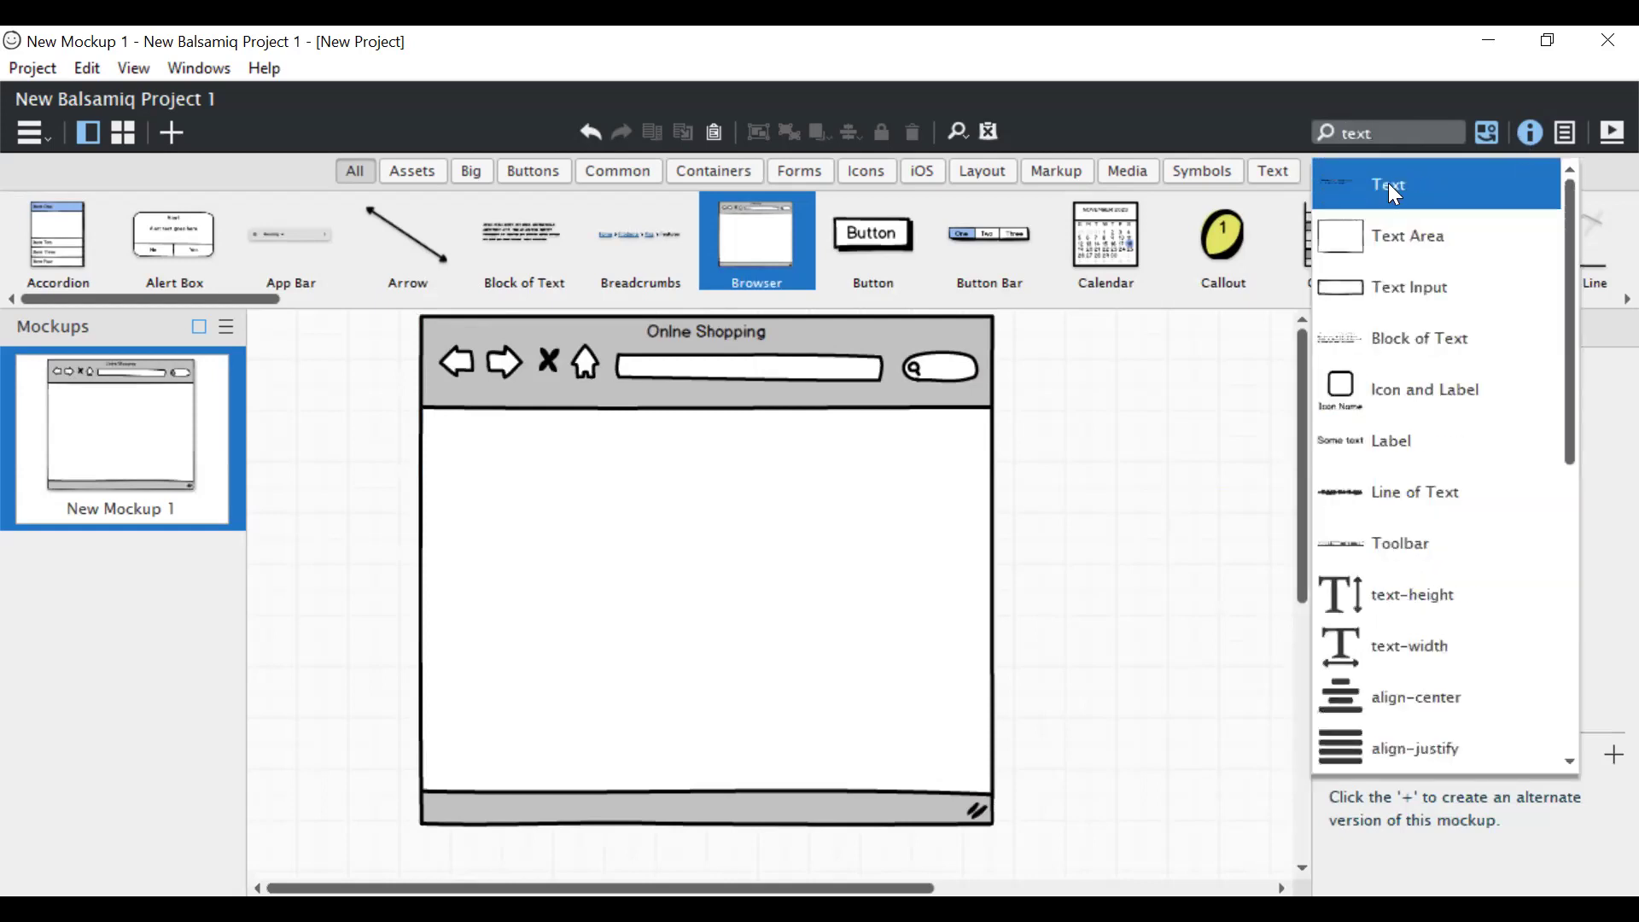
pyautogui.click(1388, 183)
pyautogui.moveTo(480, 443); pyautogui.dragTo(711, 516)
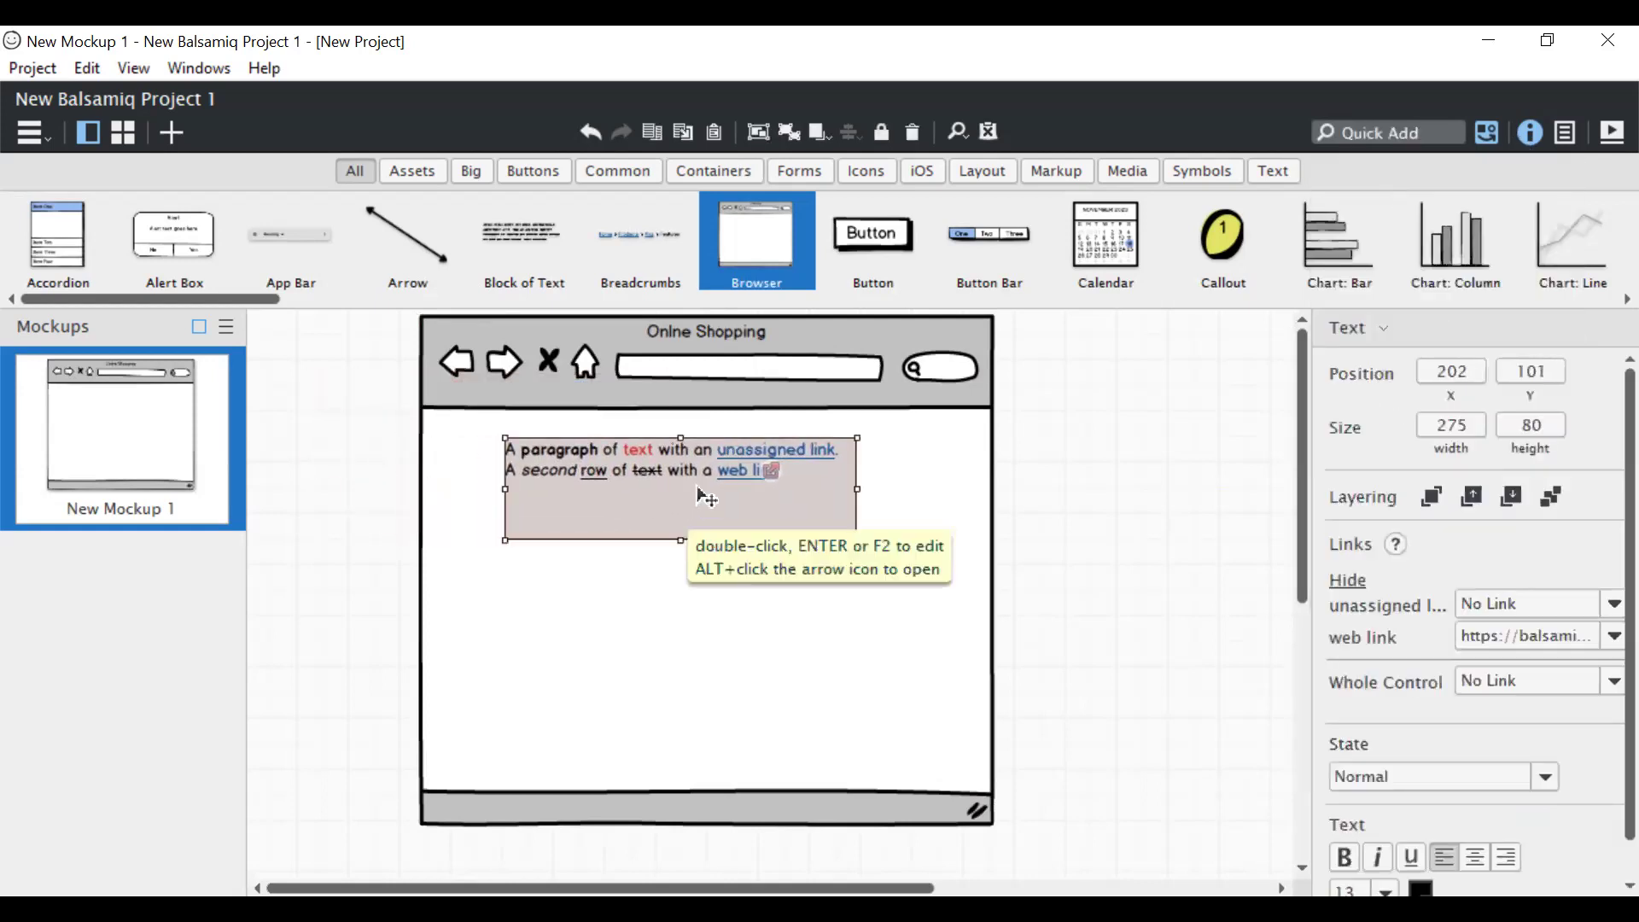
# Replace the Text control's sample paragraph with "LOGIN PAGE" and shrink its box to about 193 by 30.
pyautogui.doubleClick(726, 474)
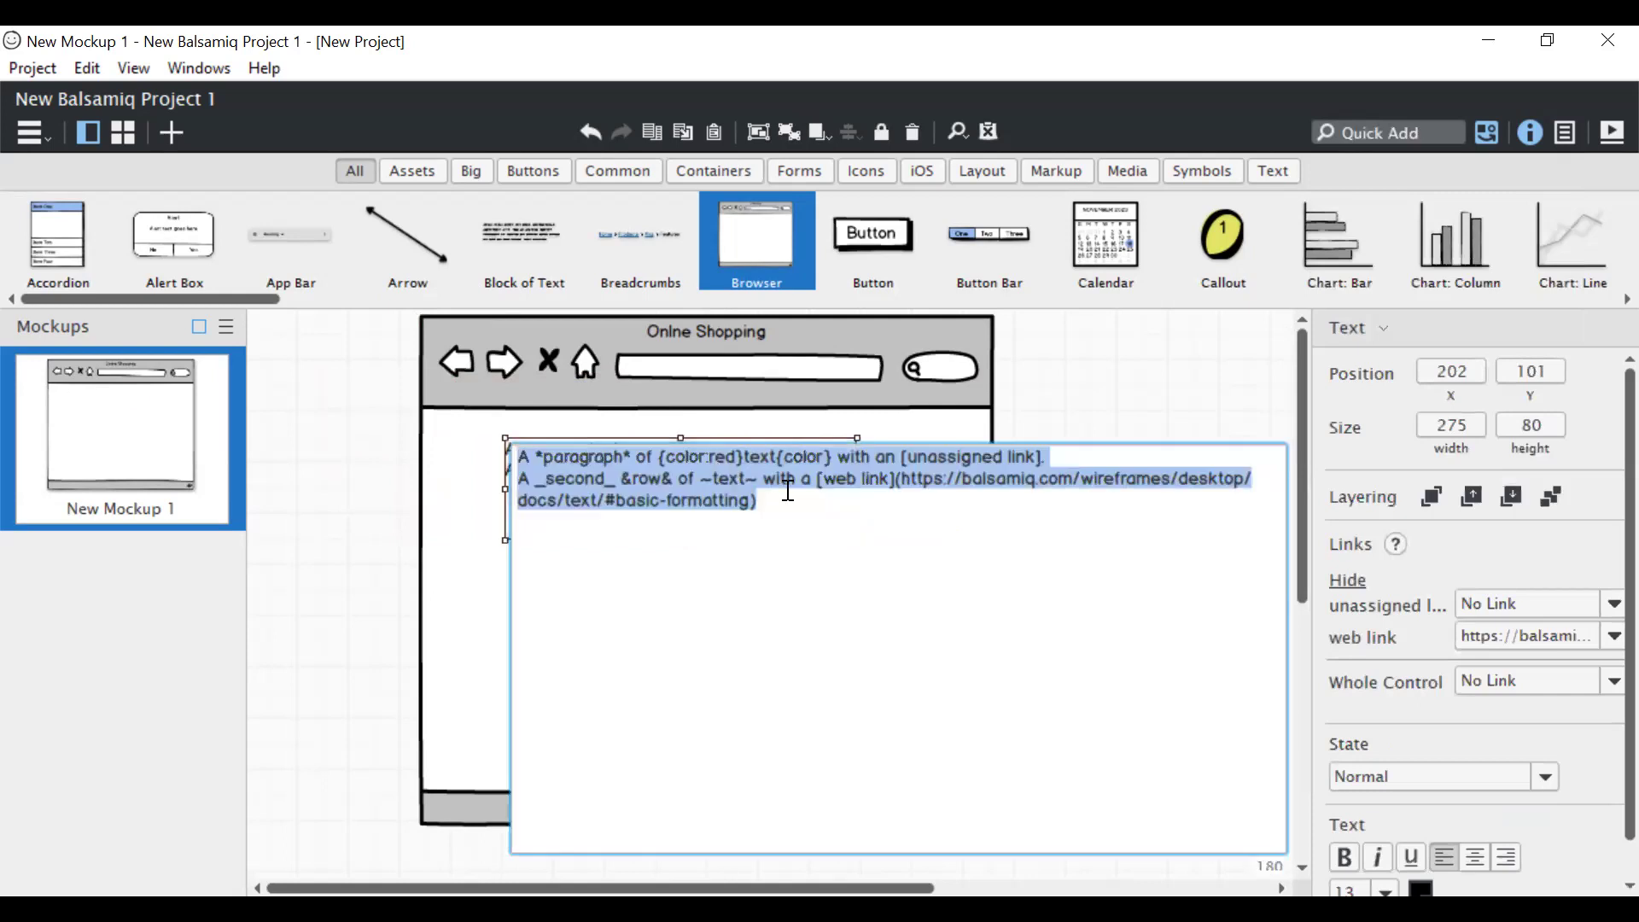
pyautogui.press('BackSpace')
pyautogui.write('LO')
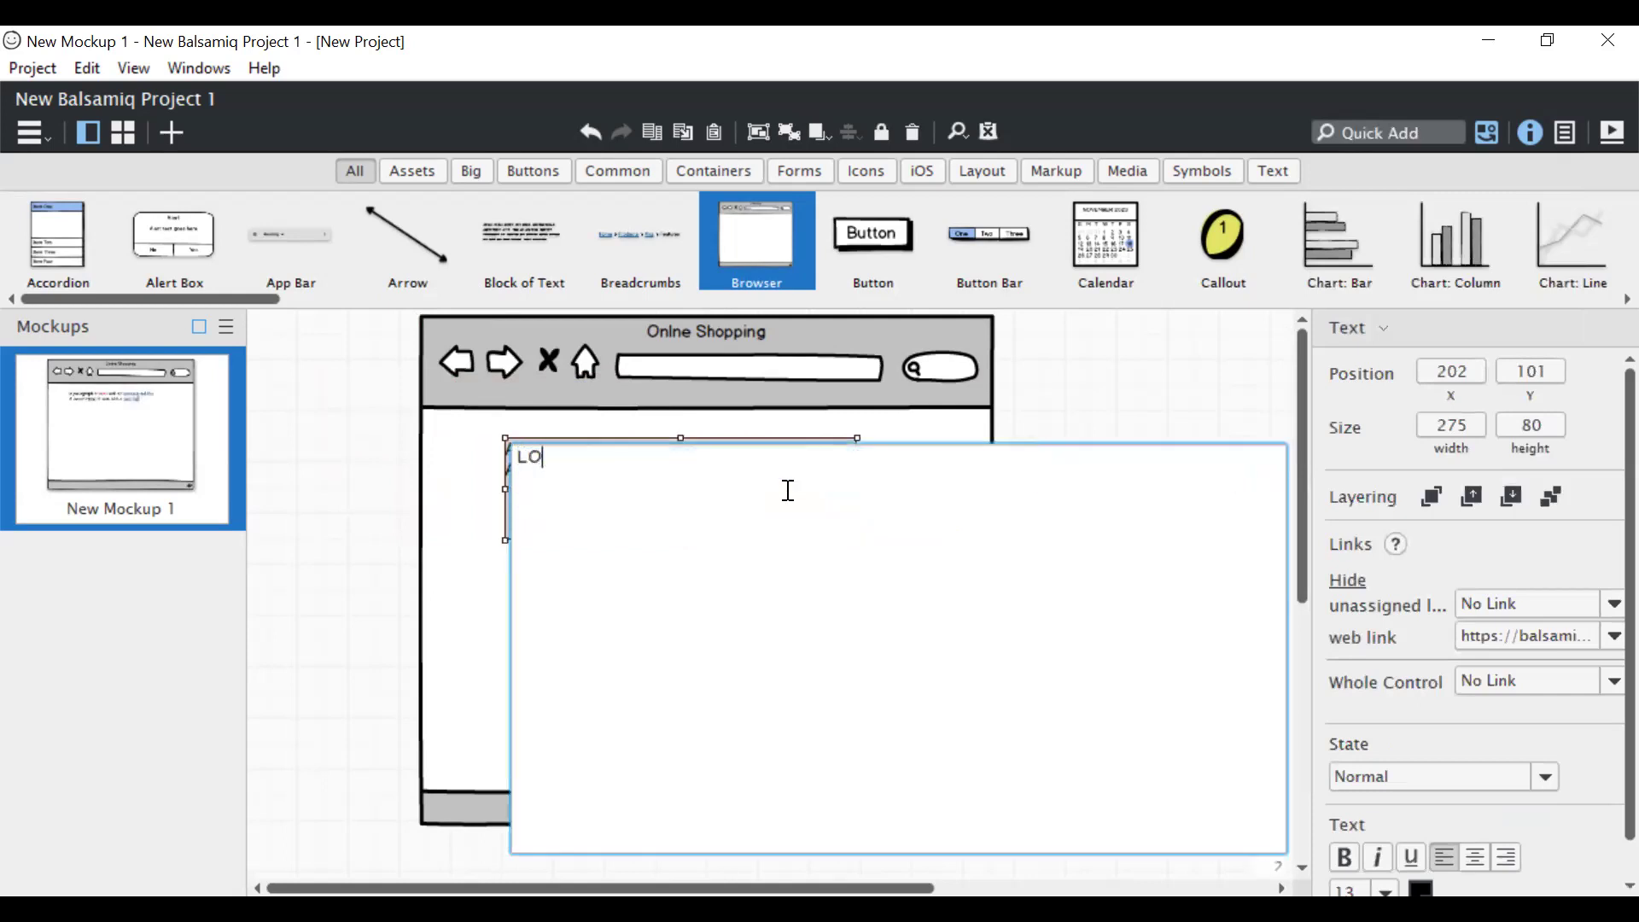
pyautogui.write('GIN PAGE')
pyautogui.click(1046, 384)
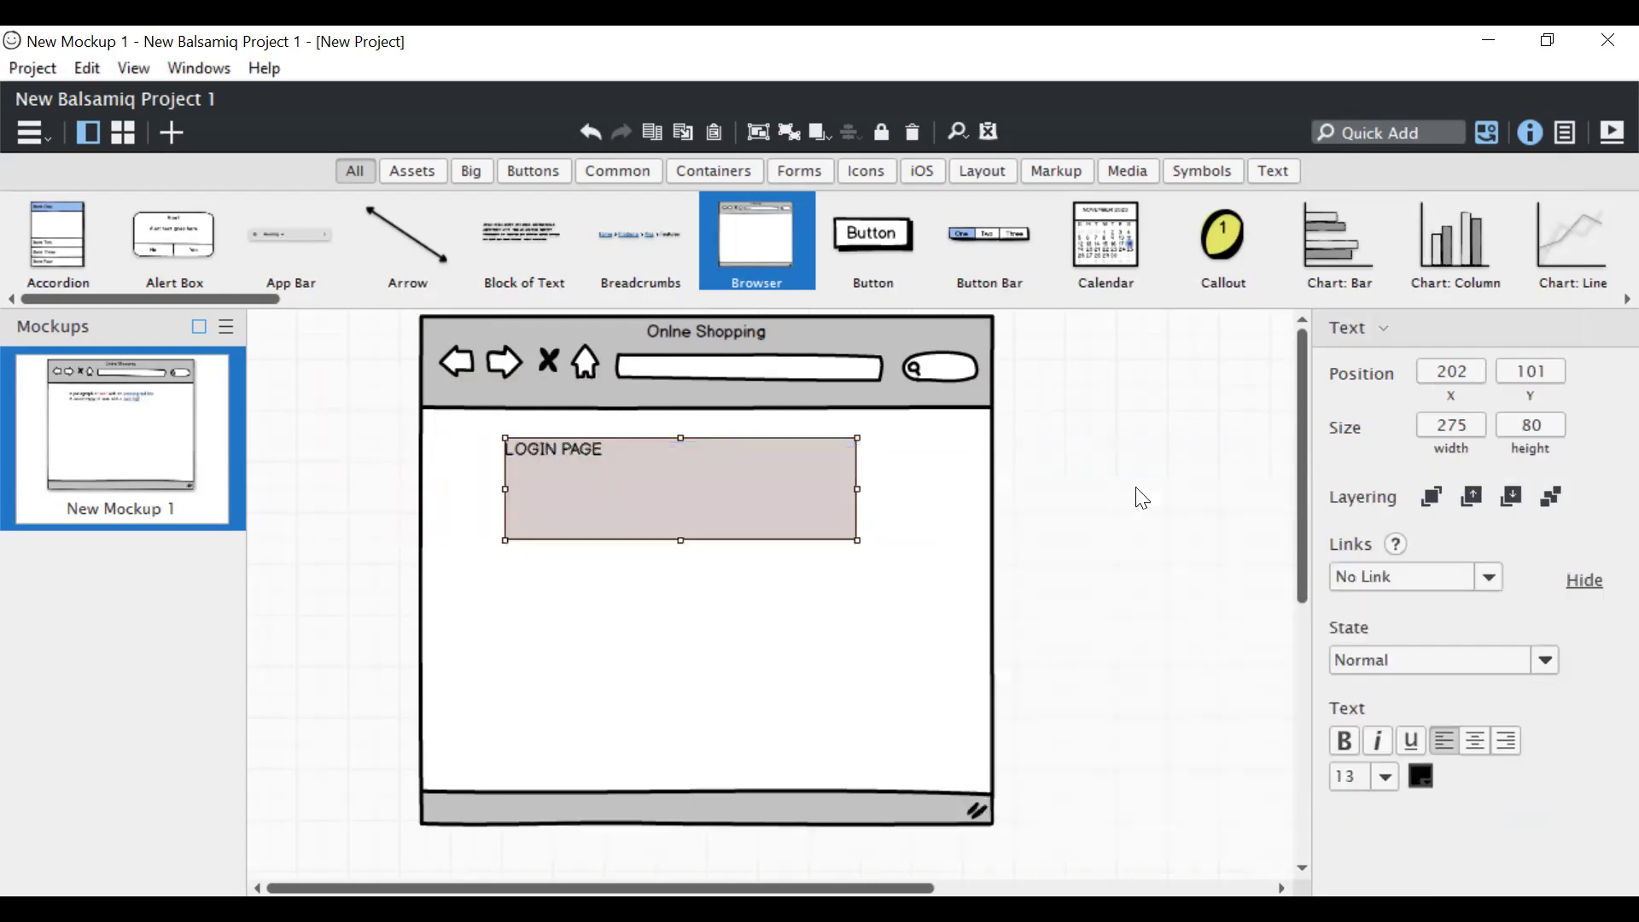
pyautogui.moveTo(848, 538); pyautogui.dragTo(753, 476)
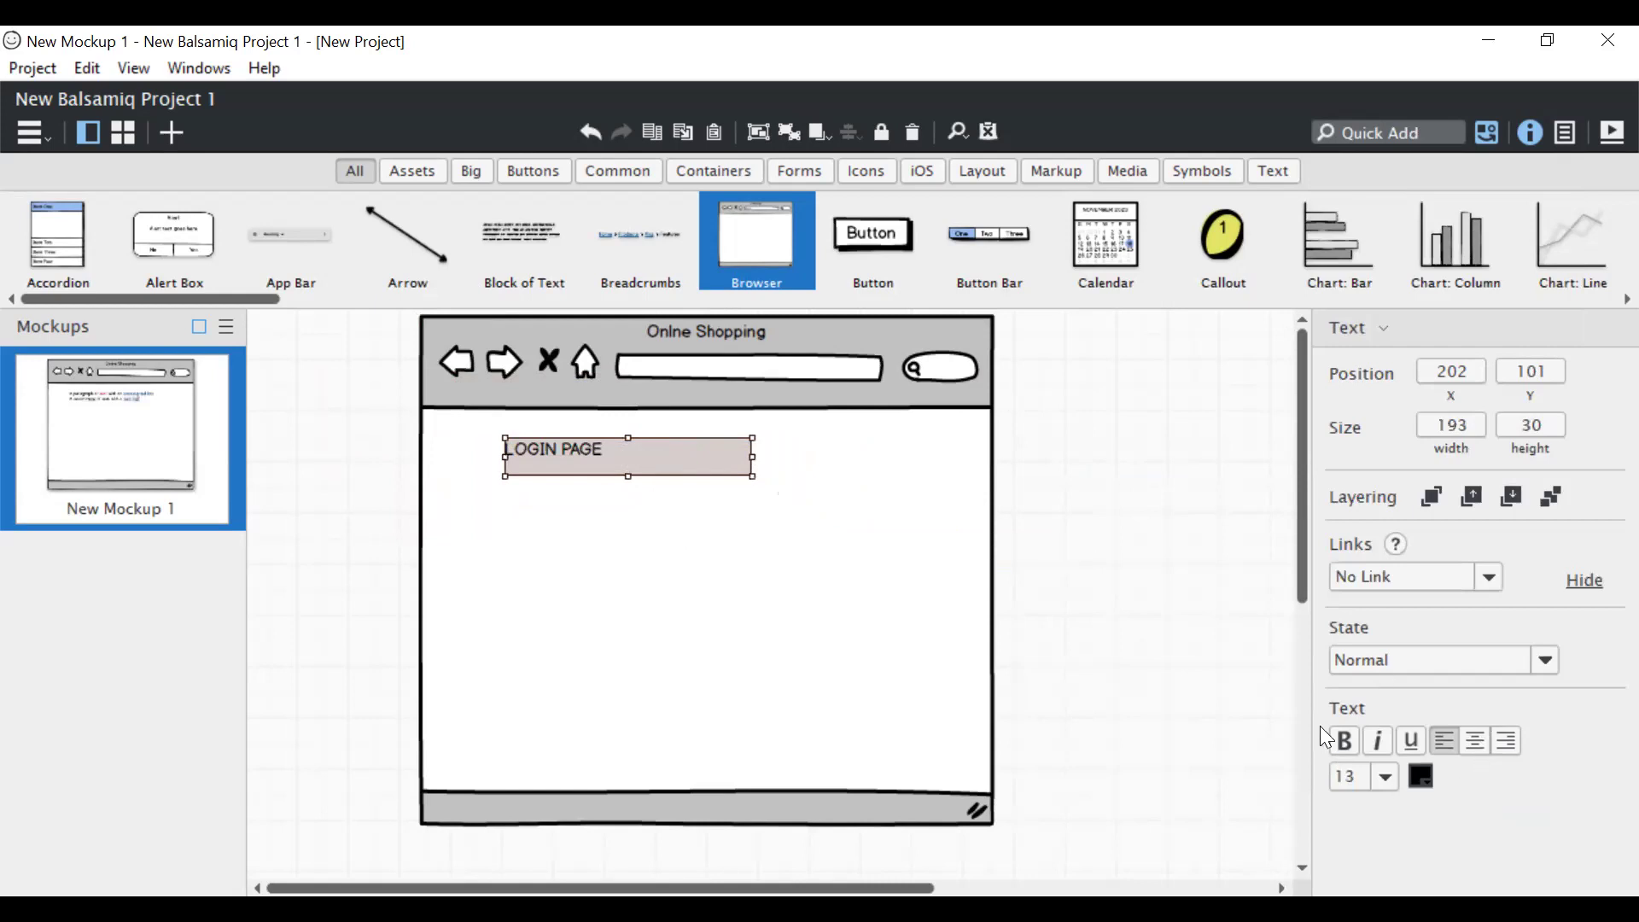
# Format the LOGIN PAGE text in bold, size 20 and dark blue.
pyautogui.click(1383, 777)
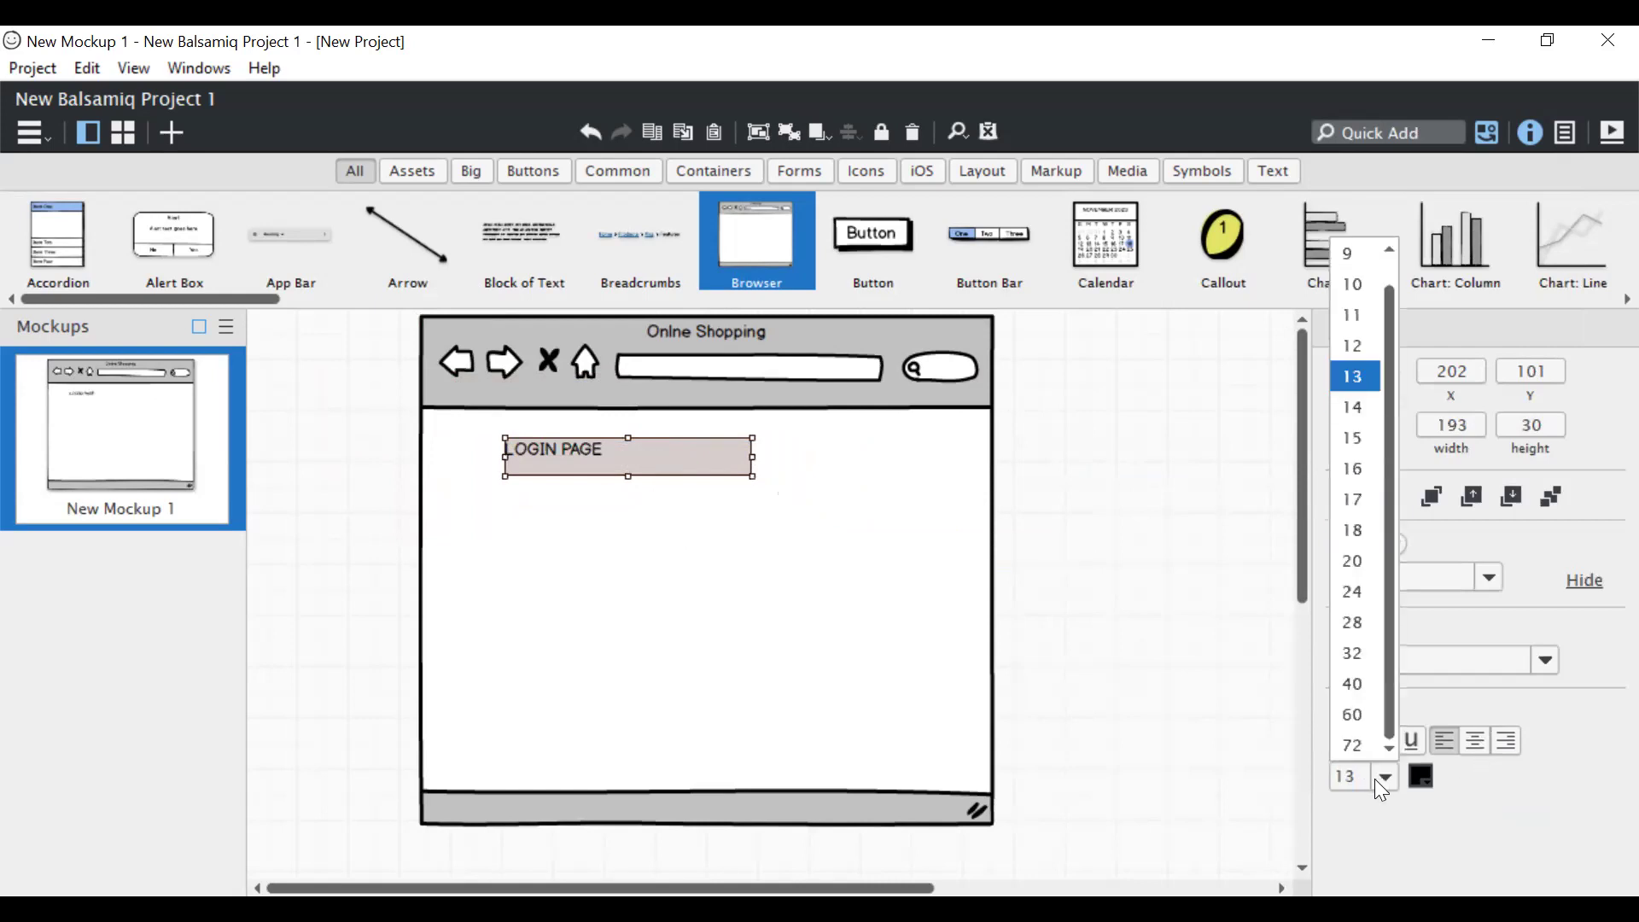
pyautogui.click(1356, 560)
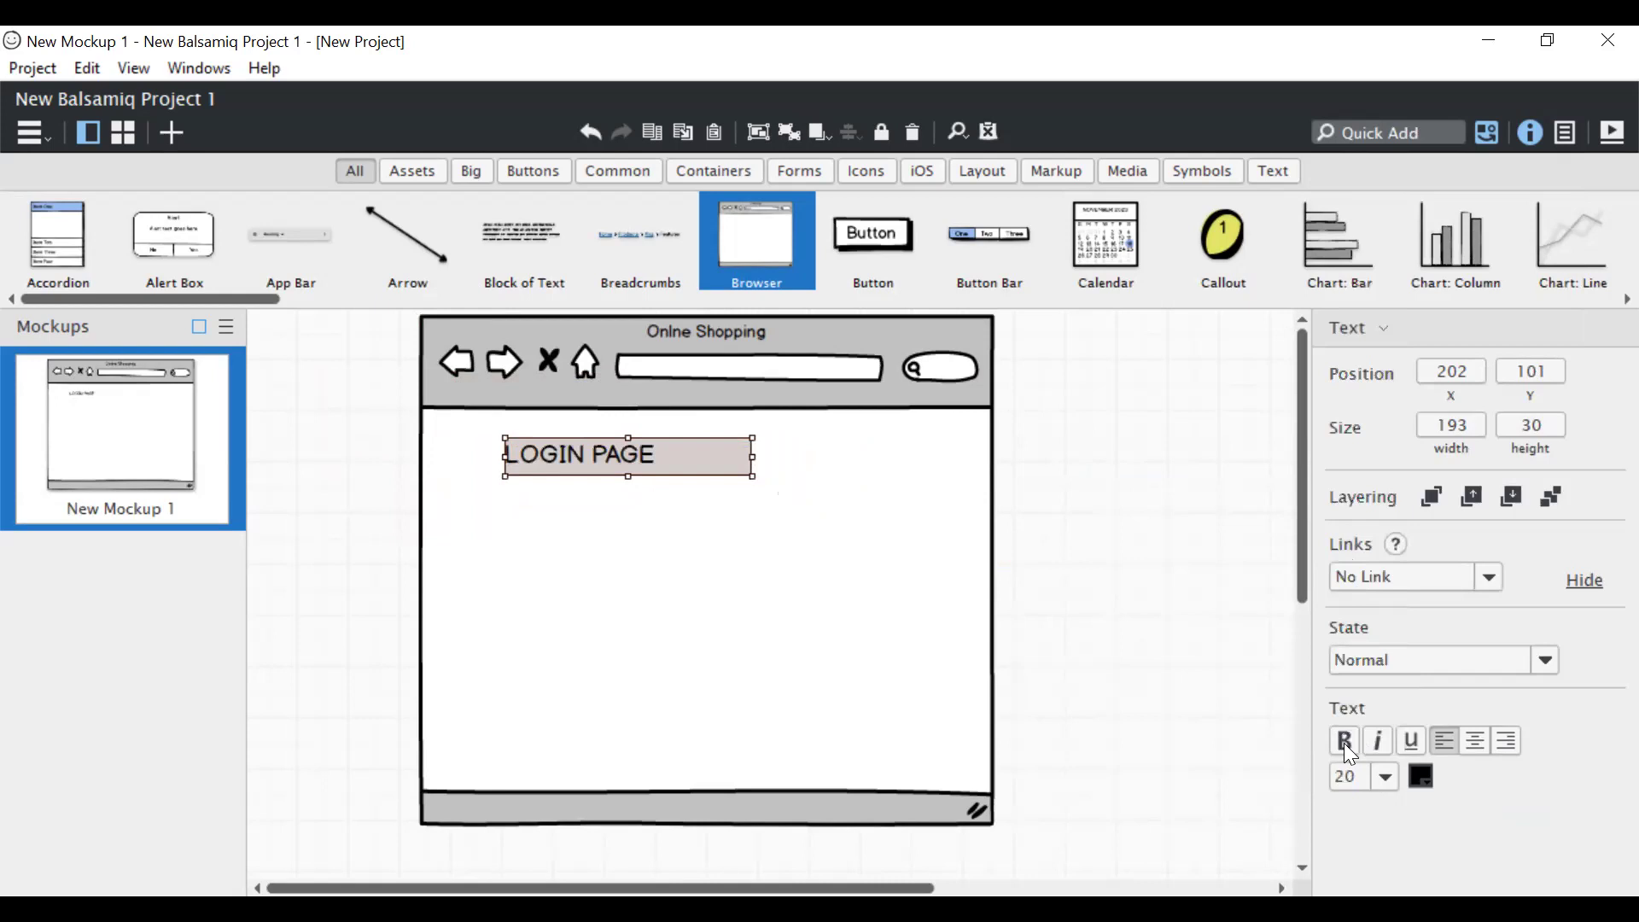
pyautogui.click(1344, 741)
pyautogui.click(1421, 776)
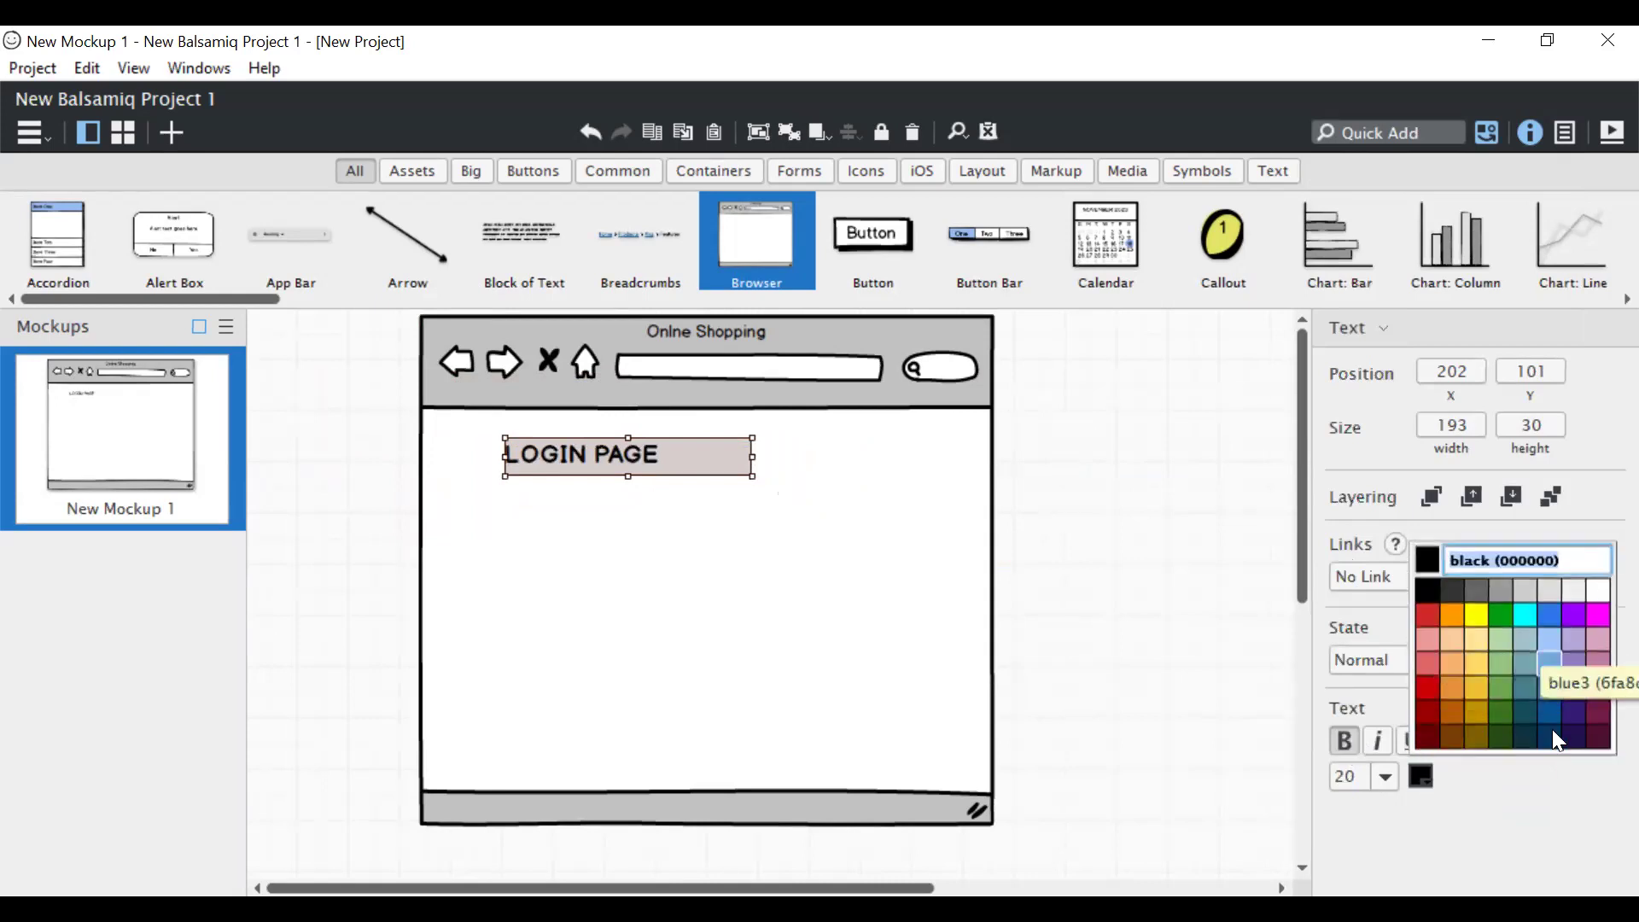
pyautogui.click(1548, 739)
pyautogui.click(1215, 600)
# Center the LOGIN PAGE heading below the browser header and narrow its box to about 136 wide.
pyautogui.click(660, 462)
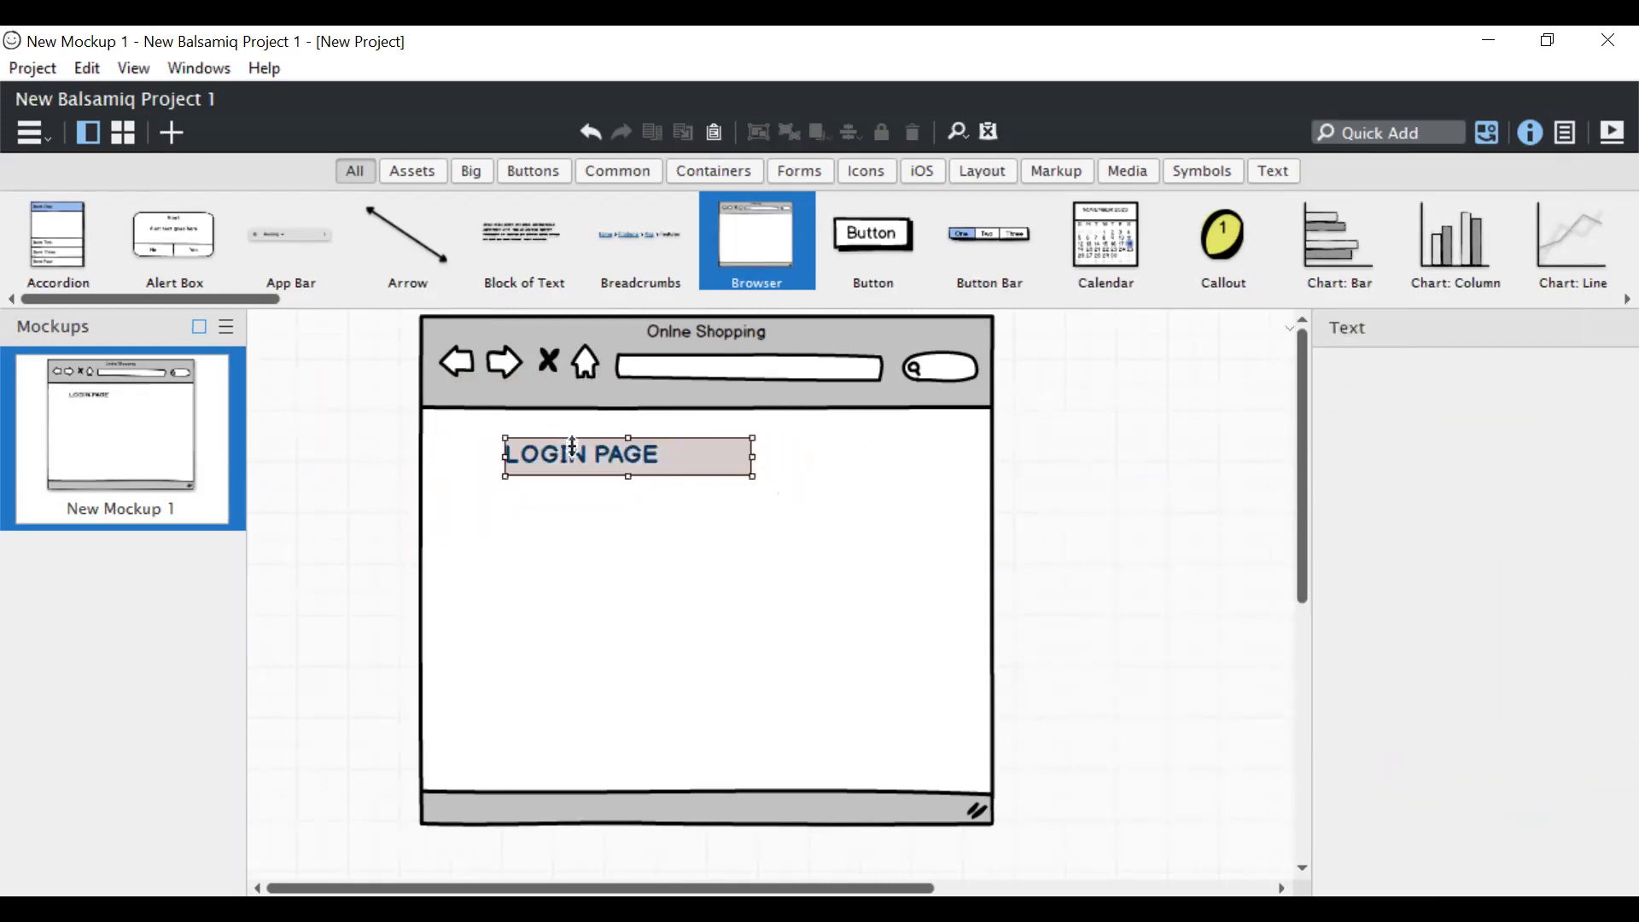
pyautogui.moveTo(595, 456); pyautogui.dragTo(664, 459)
pyautogui.moveTo(831, 456); pyautogui.dragTo(729, 459)
pyautogui.click(1140, 521)
pyautogui.click(1214, 501)
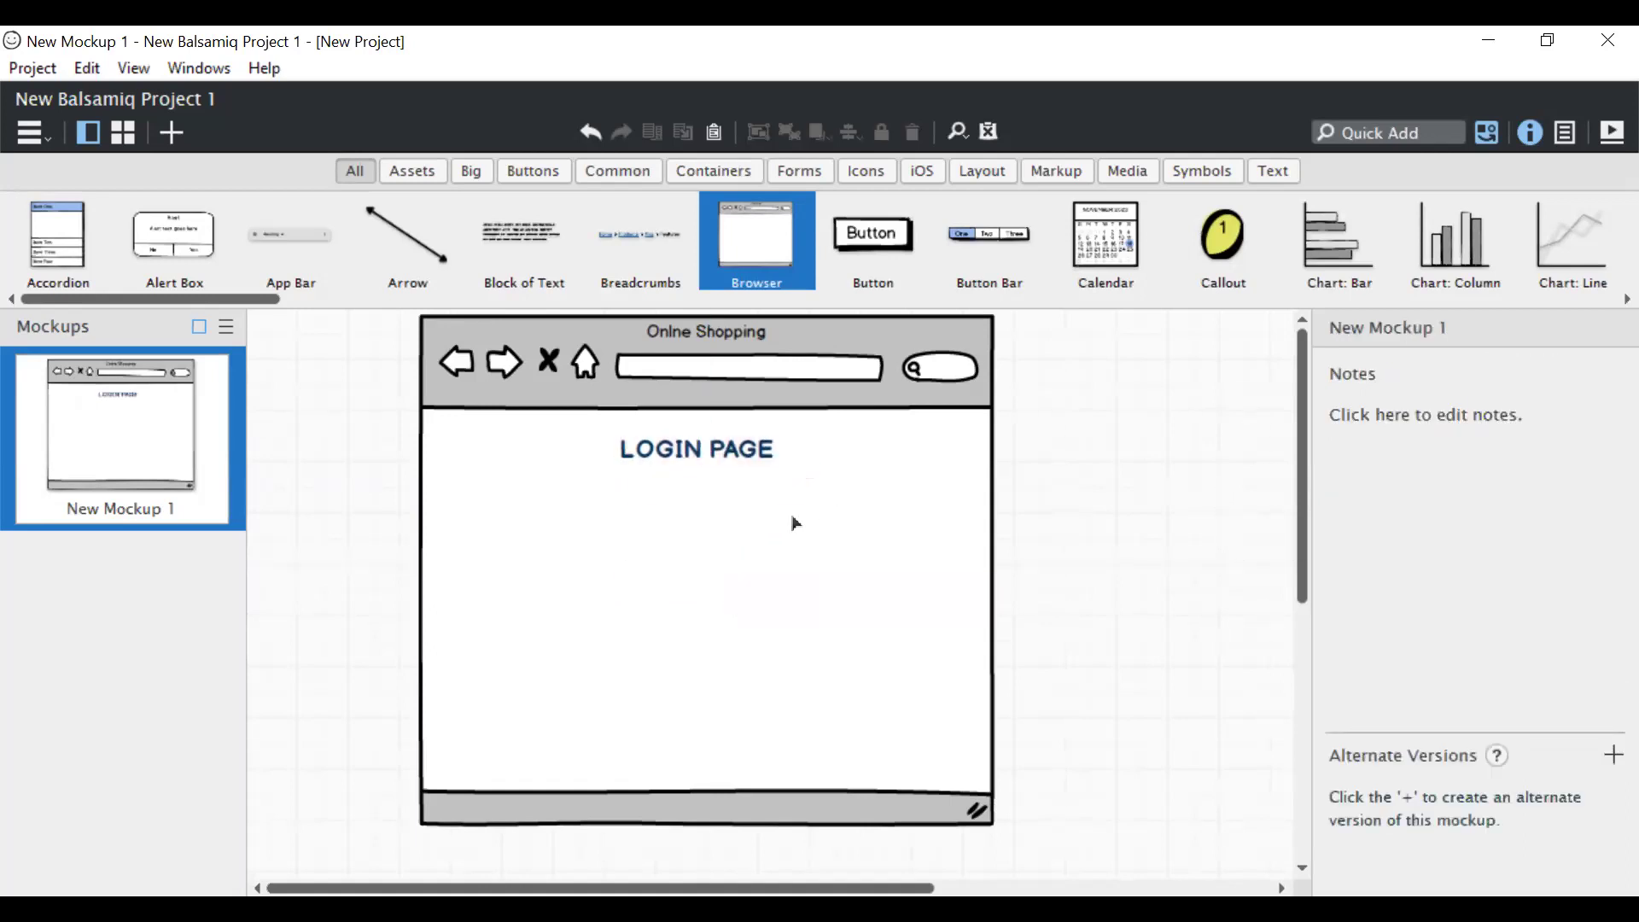
pyautogui.click(724, 450)
pyautogui.click(882, 517)
# Place two copies of the LOGIN PAGE heading beneath it near the page's left edge and change the upper copy's text to "User ID".
pyautogui.click(1411, 124)
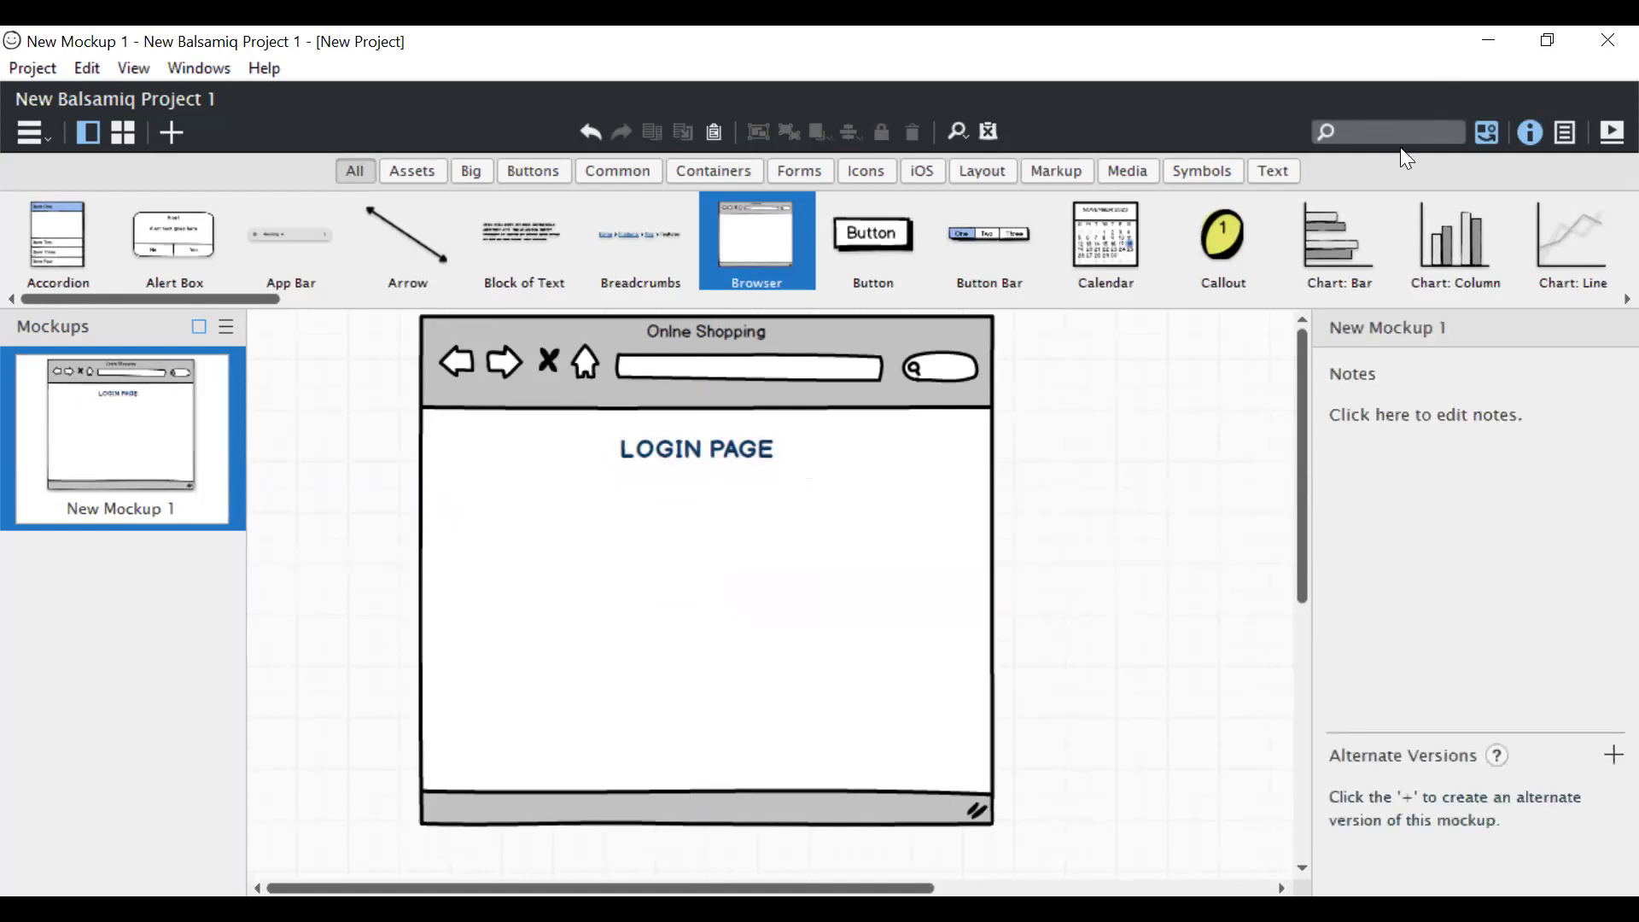
pyautogui.click(1114, 426)
pyautogui.click(677, 459)
pyautogui.moveTo(677, 460); pyautogui.dragTo(522, 577)
pyautogui.doubleClick(529, 526)
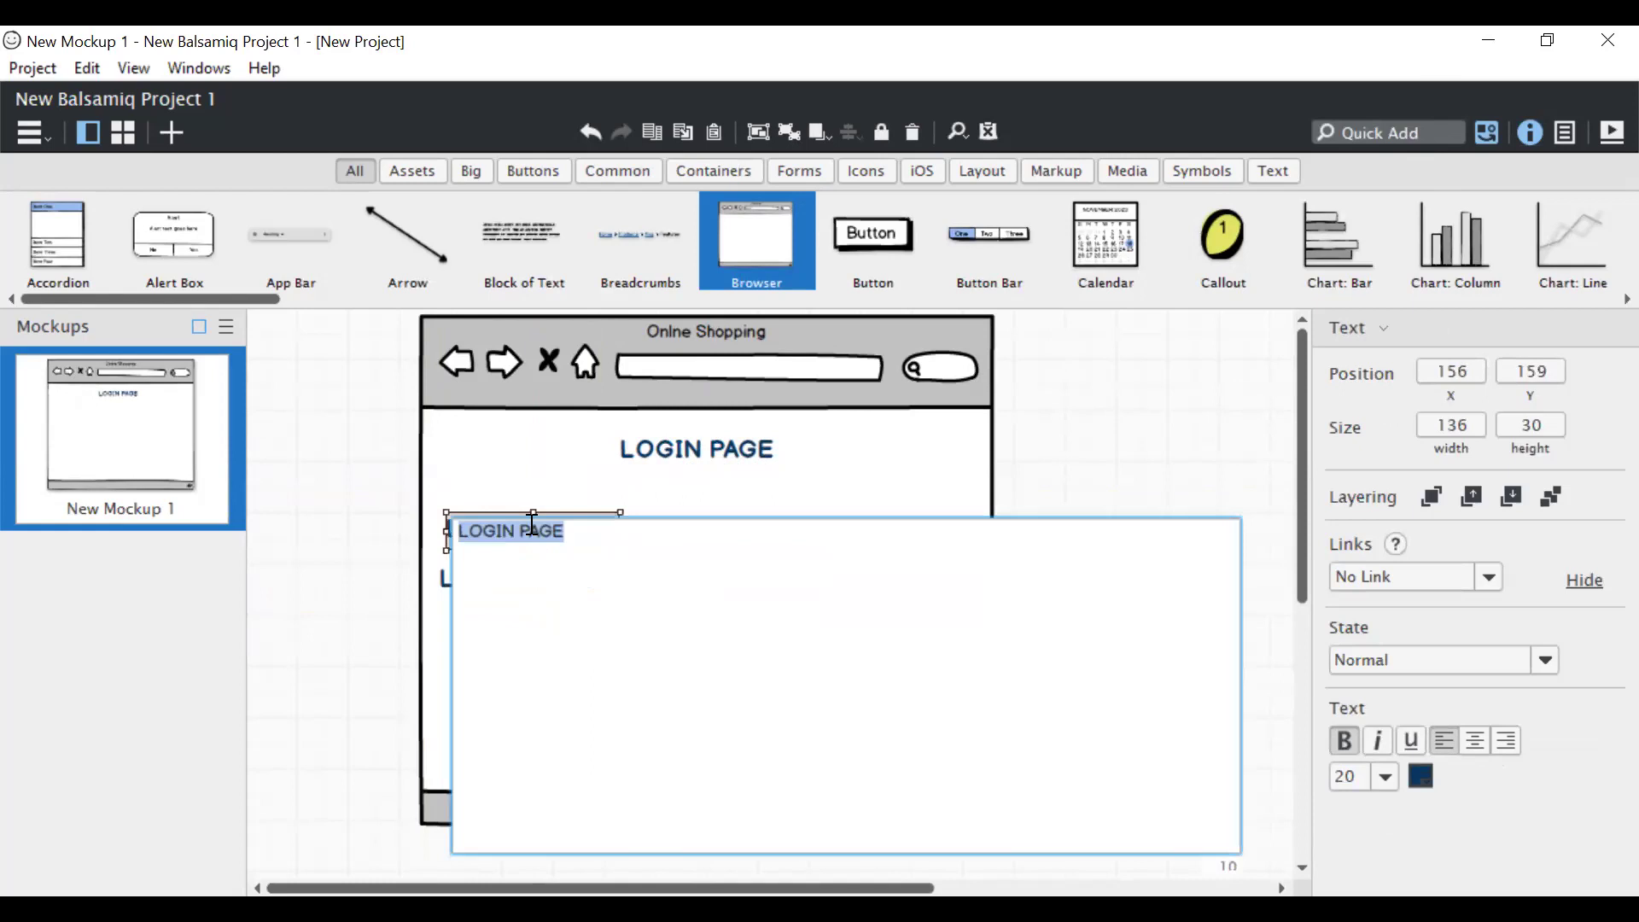
pyautogui.write('User ID')
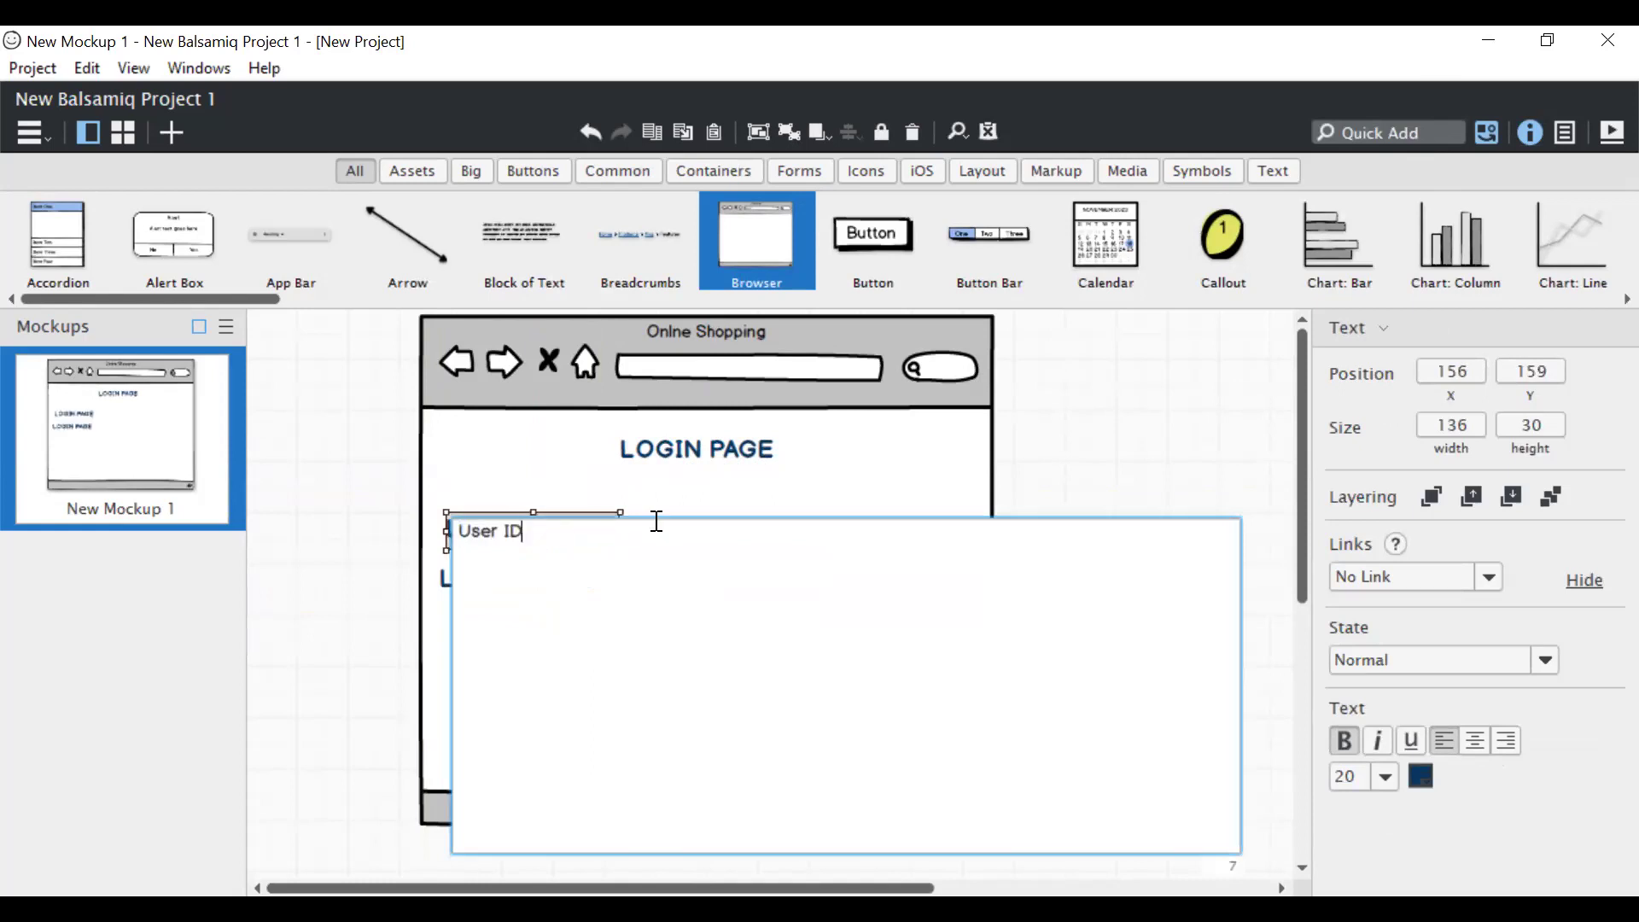
# Change the lower heading copy's text to "PWD" and align its left edge with the User ID label.
pyautogui.click(558, 588)
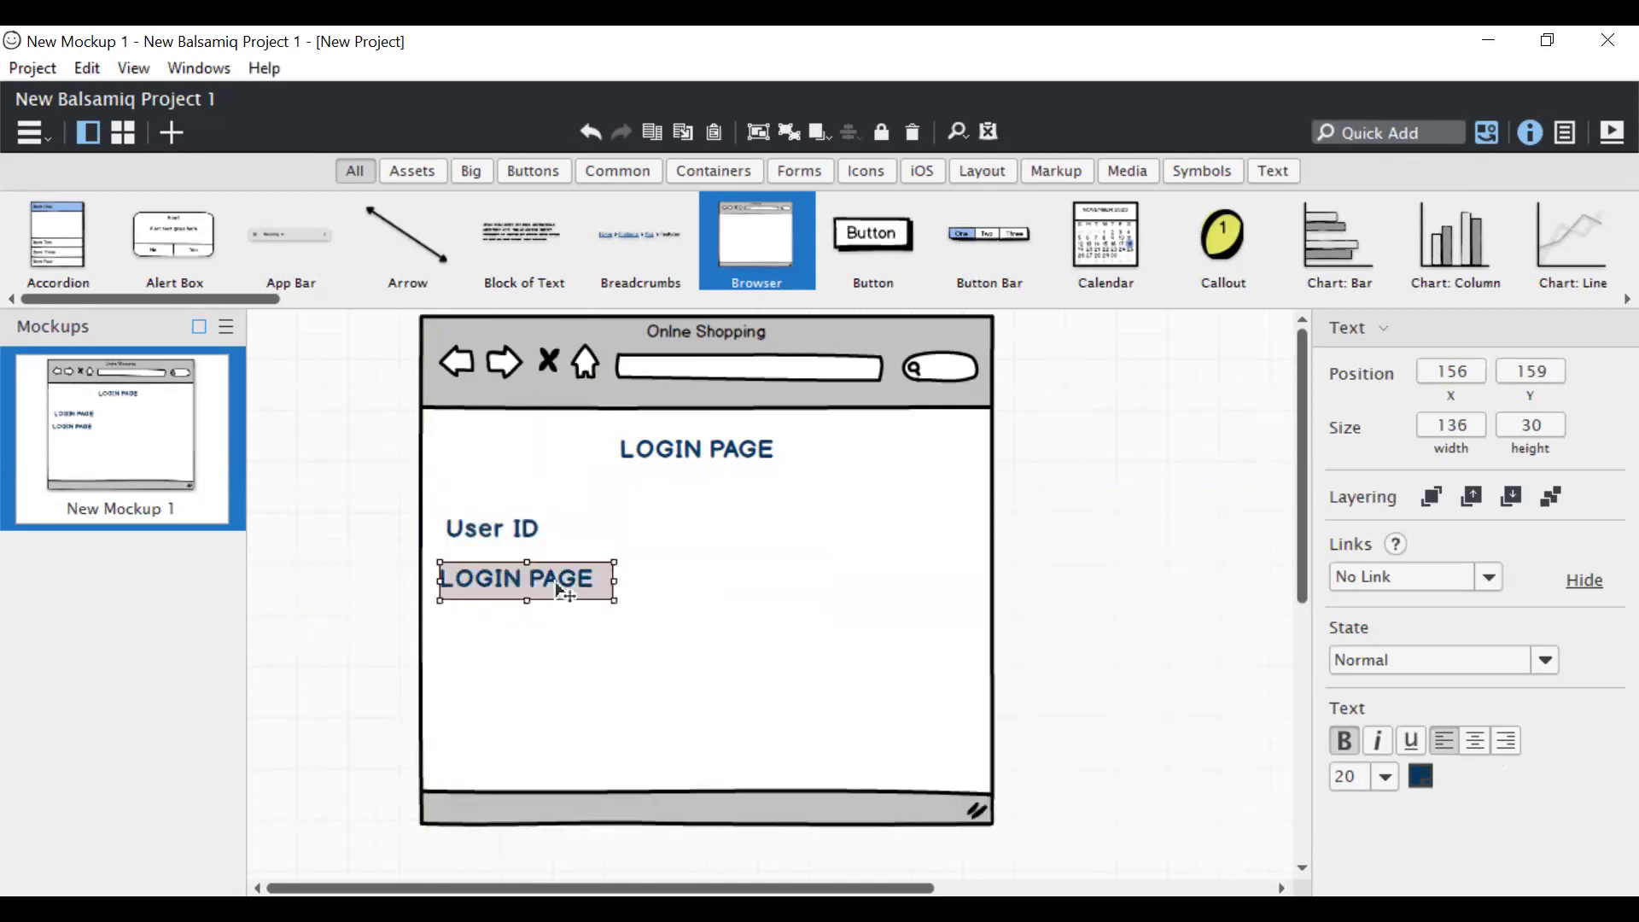
pyautogui.doubleClick(560, 589)
pyautogui.write('PWD')
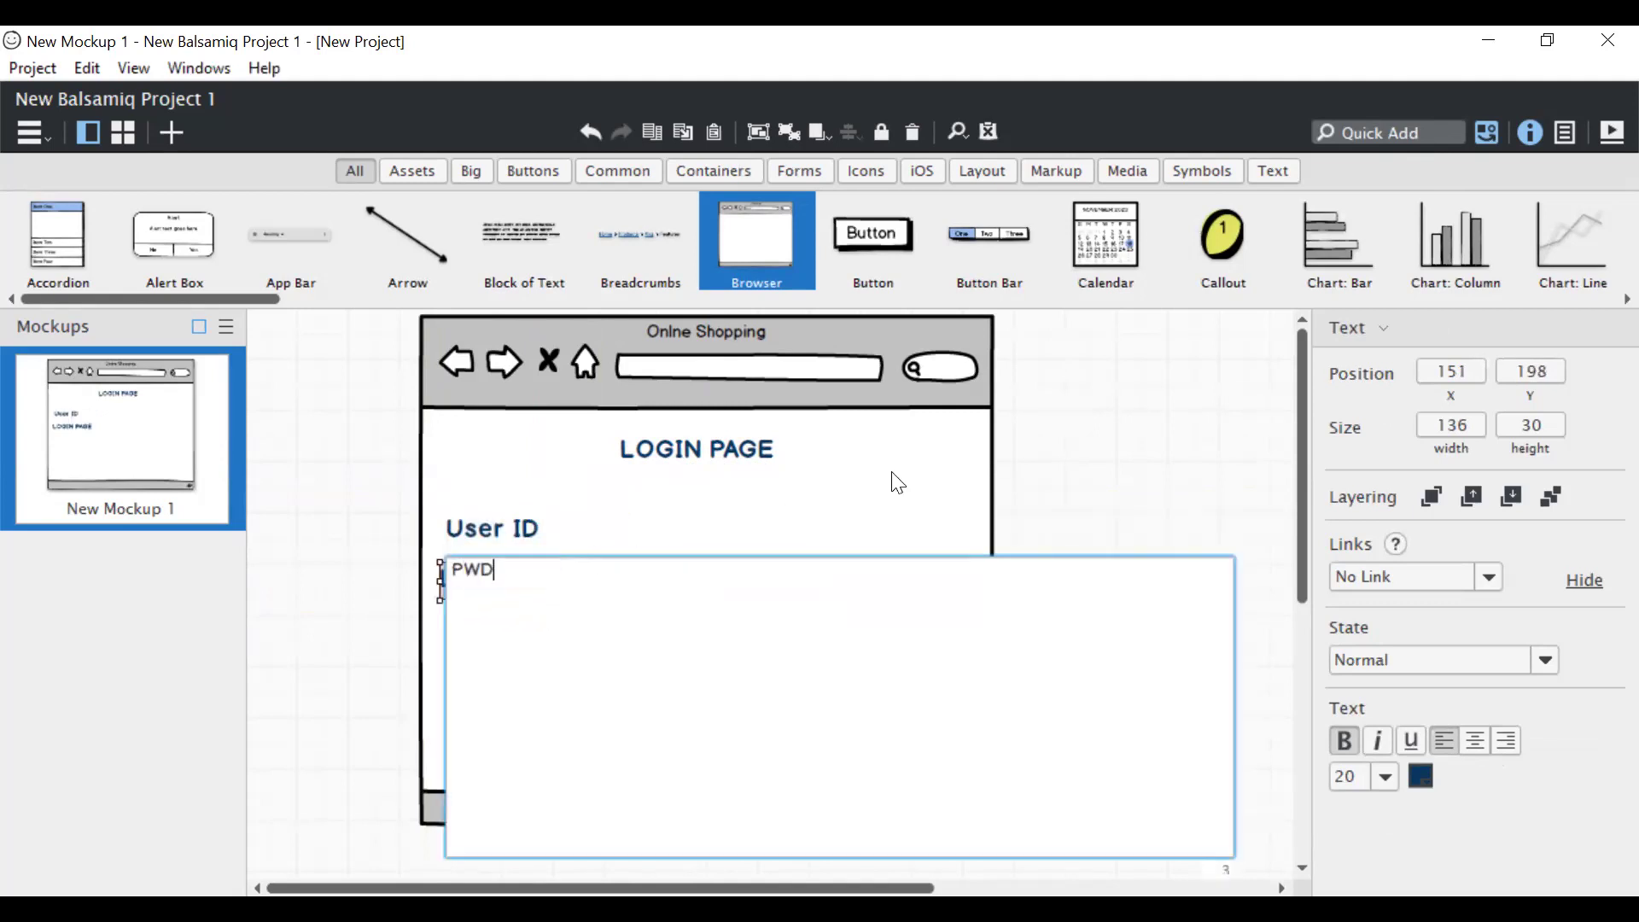
pyautogui.press('Return')
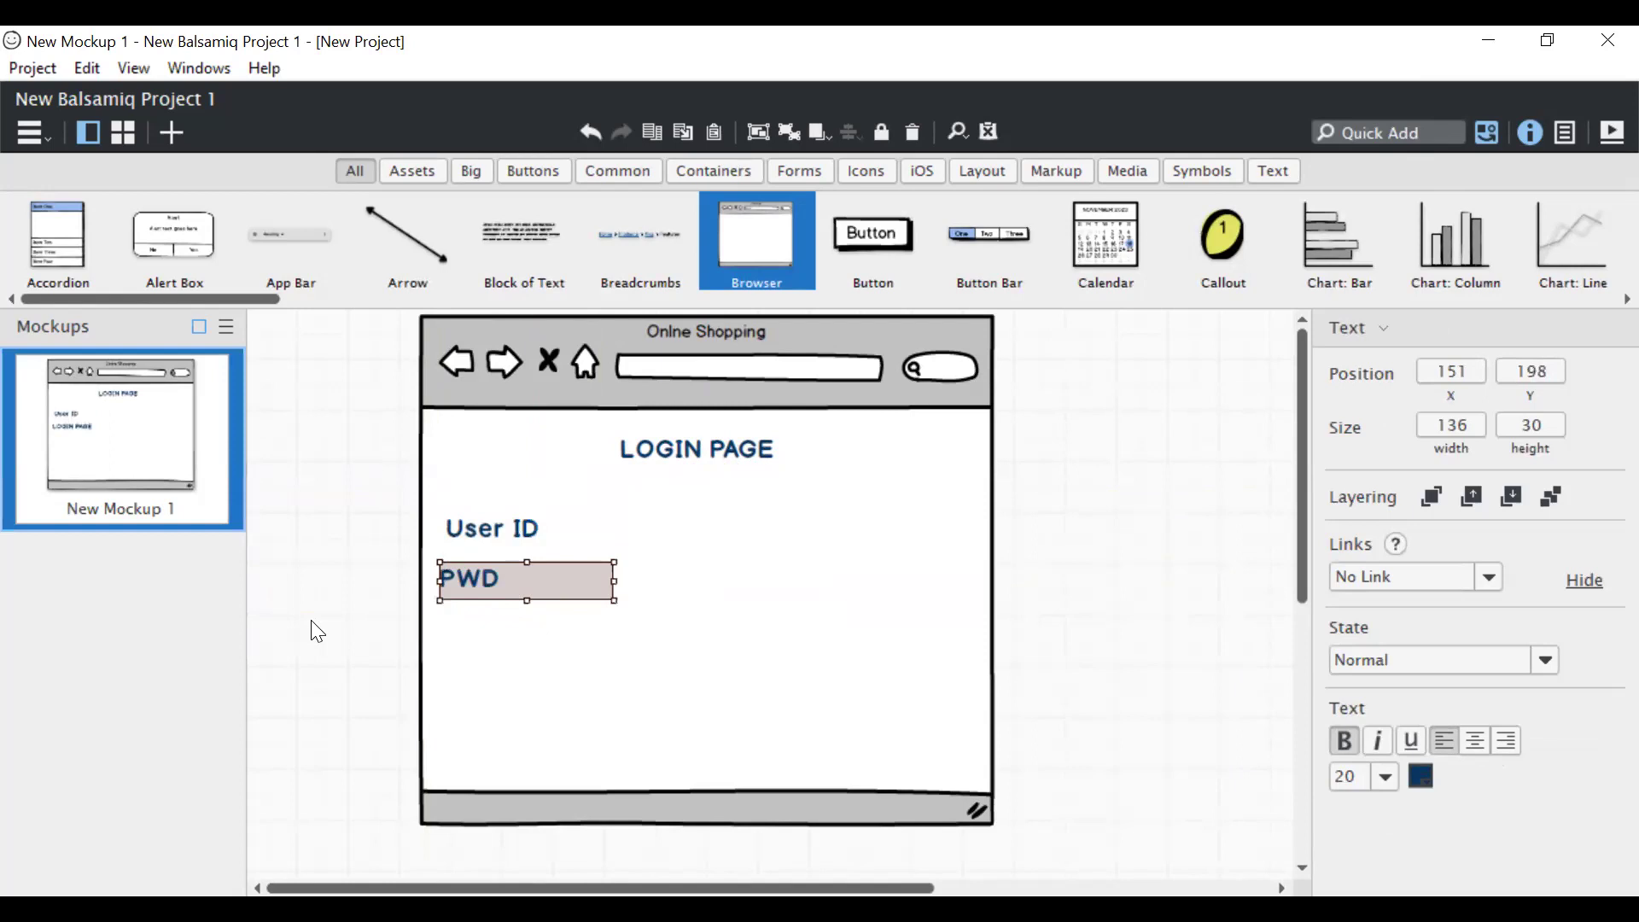
pyautogui.click(315, 629)
pyautogui.click(546, 533)
pyautogui.moveTo(469, 592); pyautogui.dragTo(476, 589)
# Format the User ID and PWD labels together in size 14 and dark red.
pyautogui.click(521, 540)
pyautogui.keyDown('shift'); pyautogui.click(515, 589); pyautogui.keyUp('shift')
pyautogui.click(1385, 826)
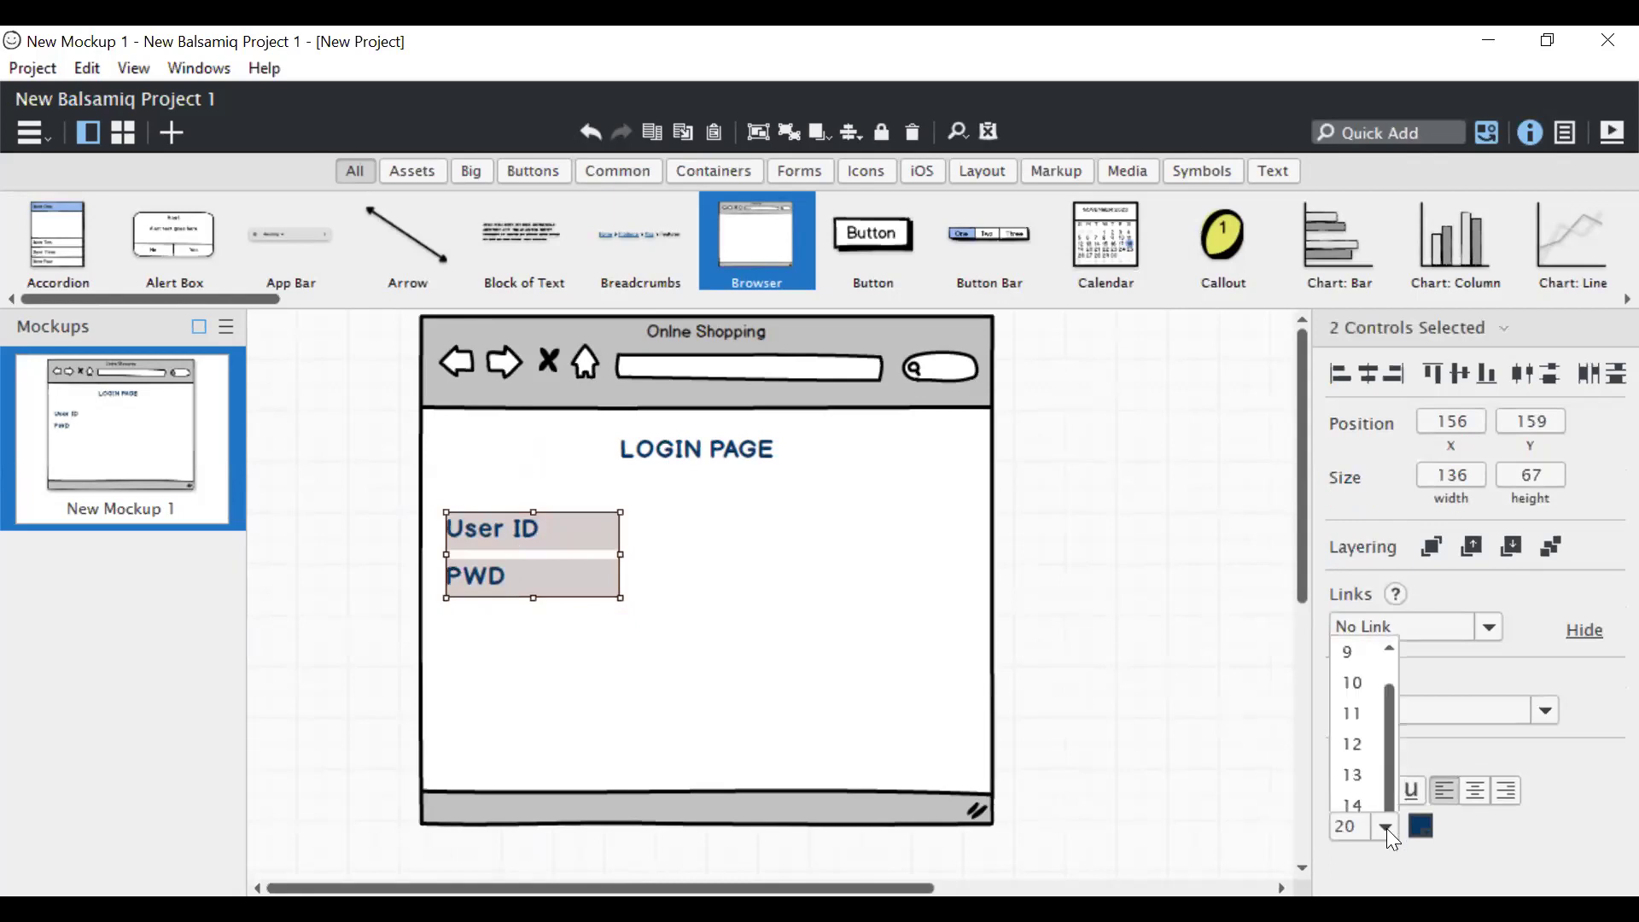
pyautogui.click(1359, 461)
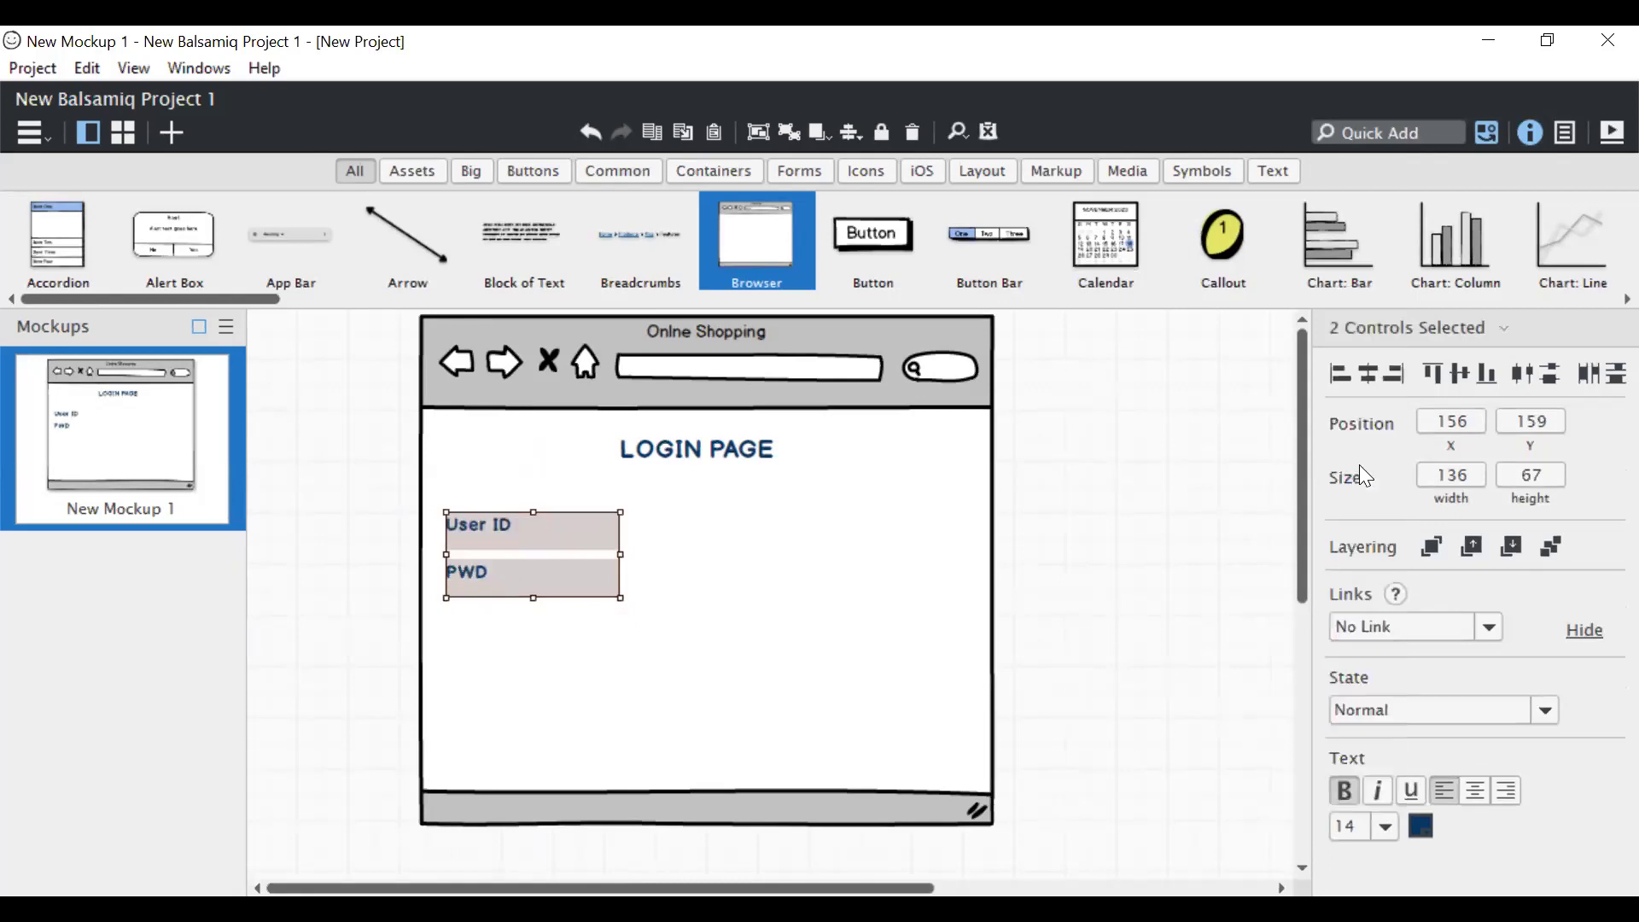
pyautogui.click(1421, 824)
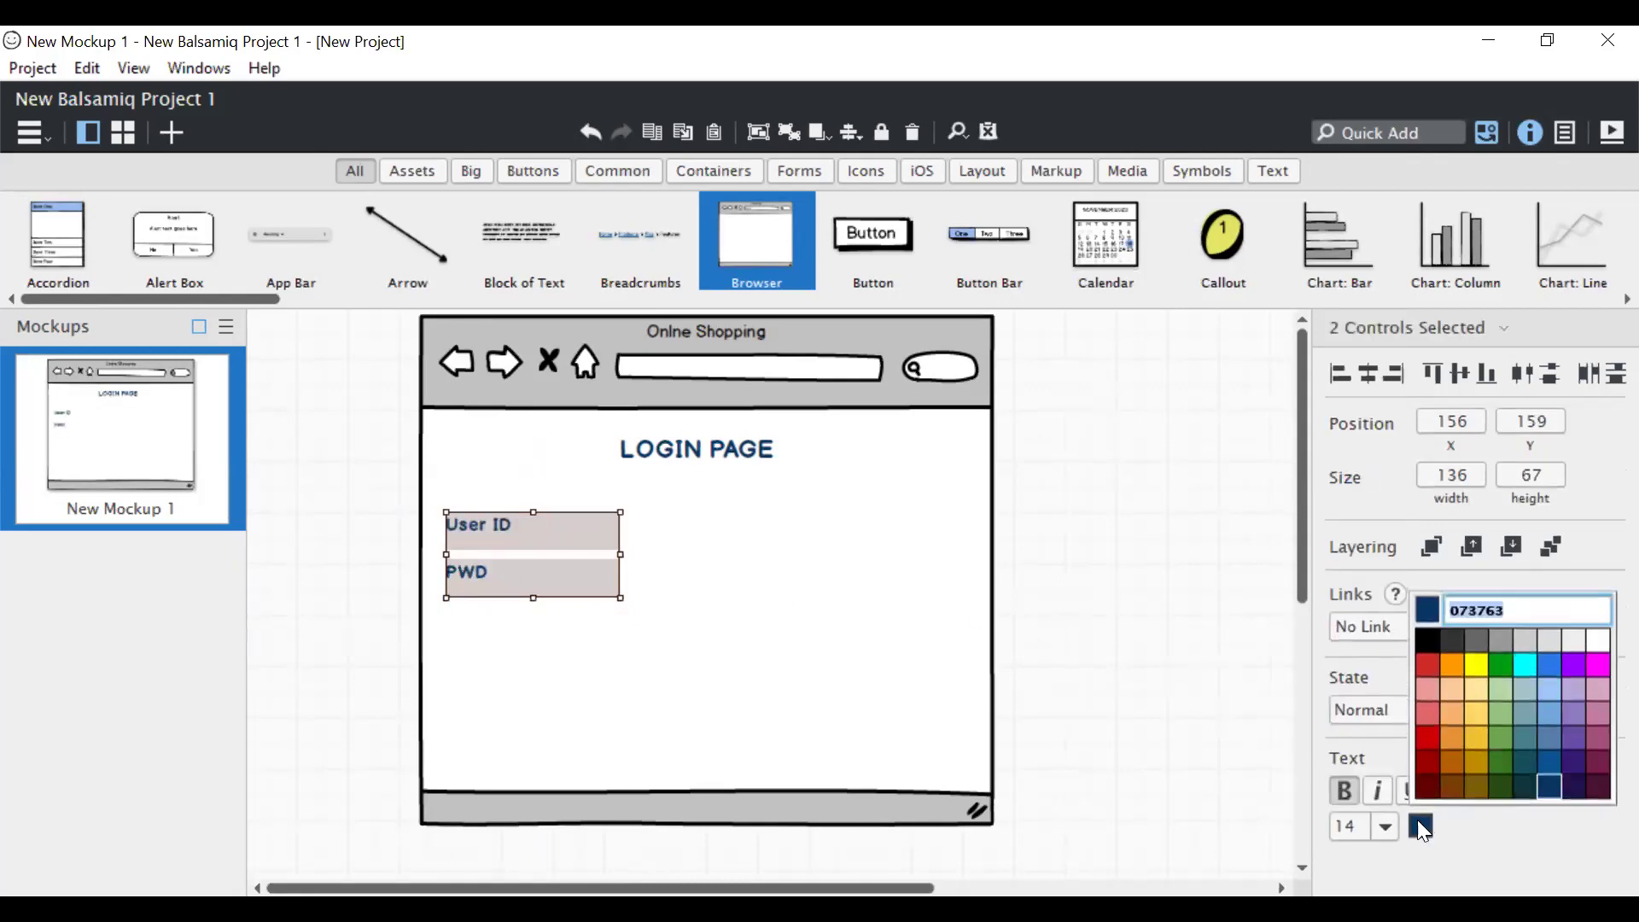
pyautogui.click(1437, 766)
pyautogui.click(1170, 636)
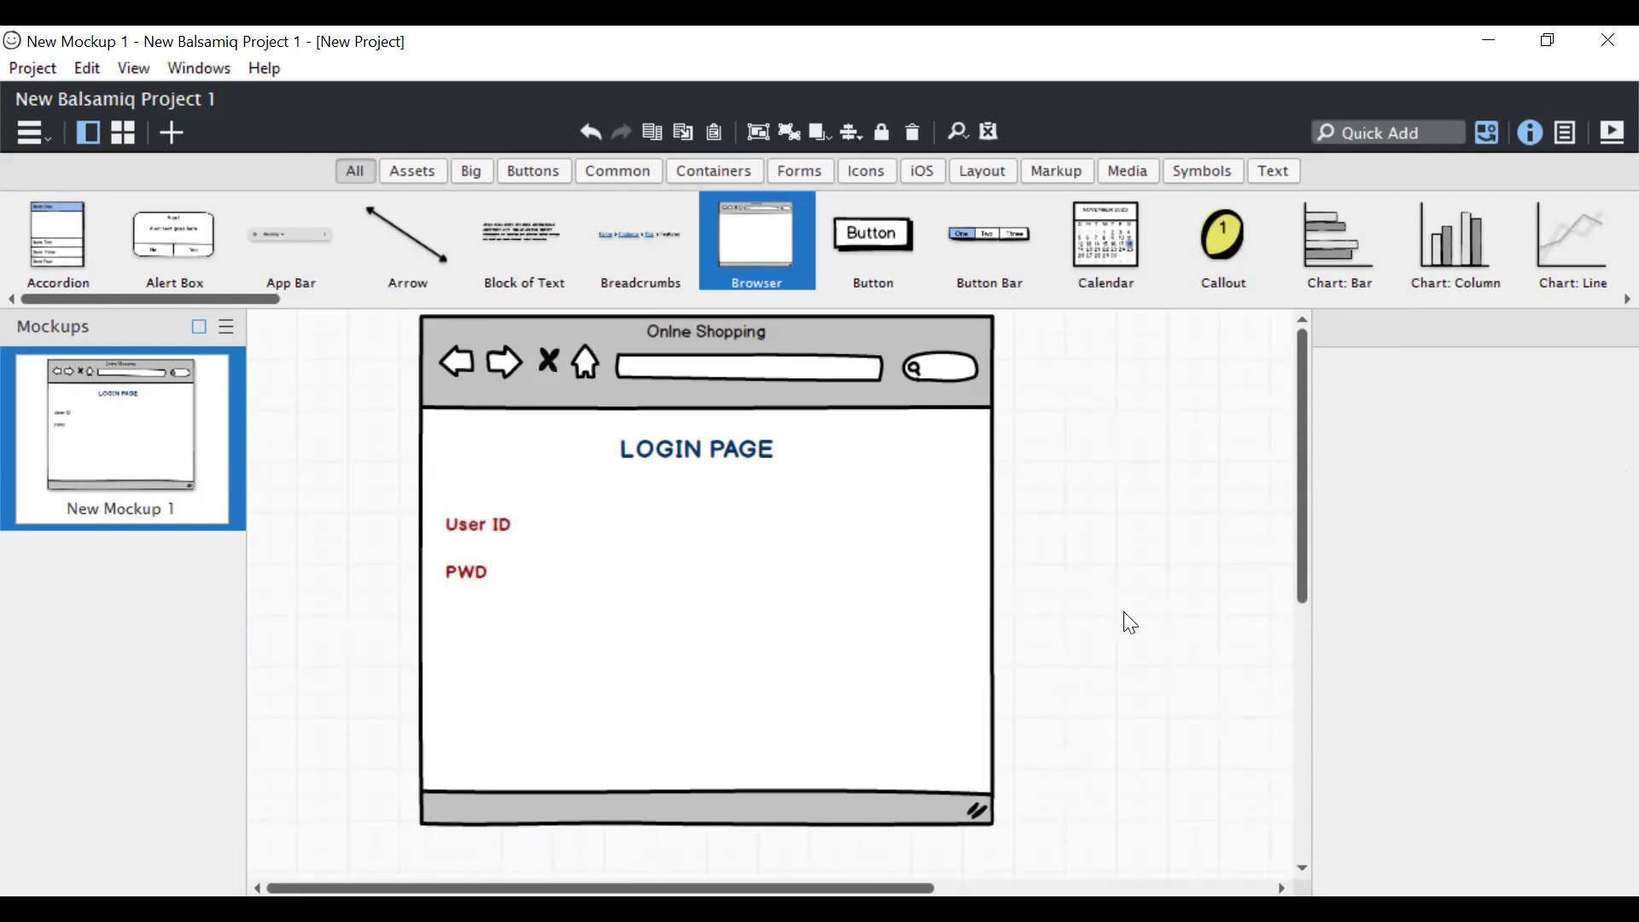
pyautogui.click(483, 530)
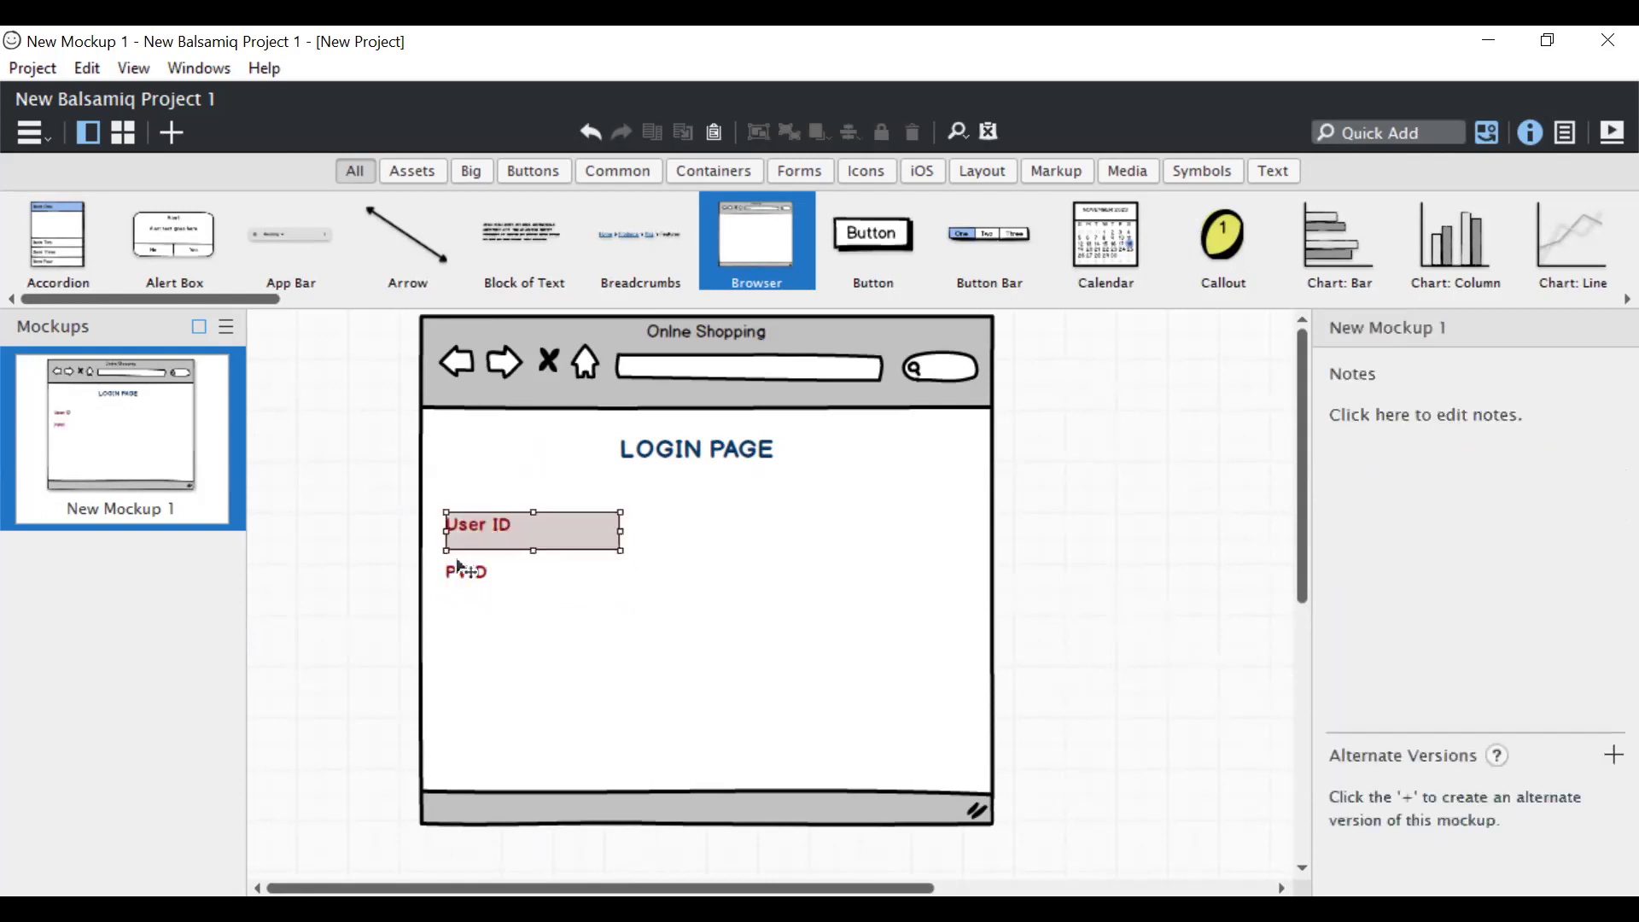
pyautogui.click(1054, 574)
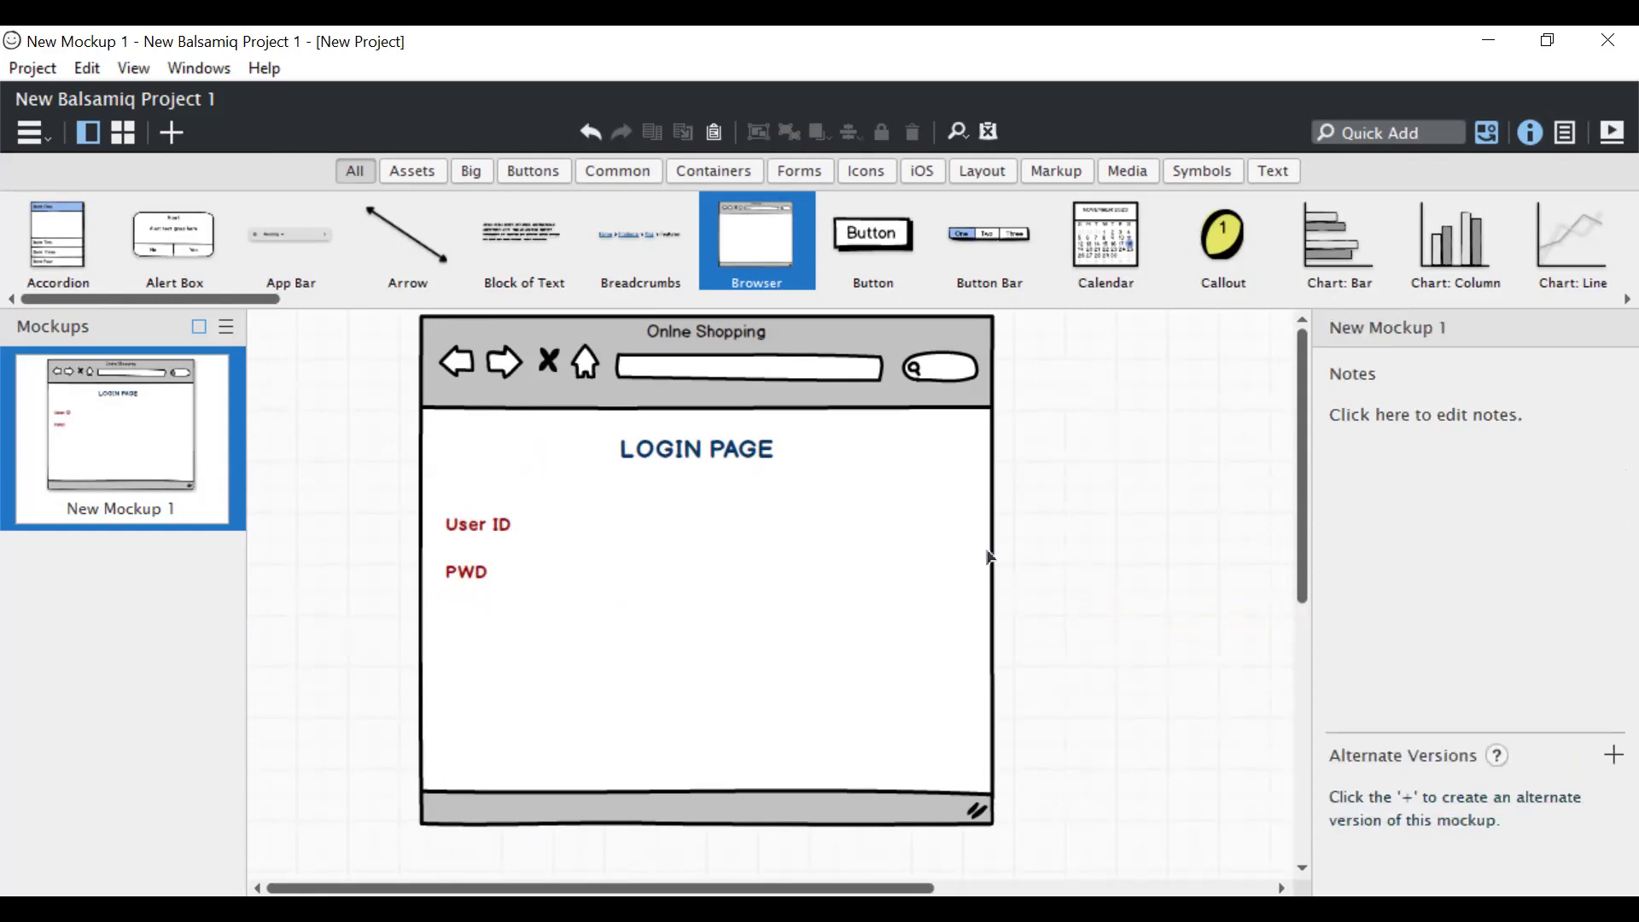
# Add a Text Input control beside the User ID label at about X 224, Y 153 and widen it to about 169.
pyautogui.click(1442, 128)
pyautogui.write('tes')
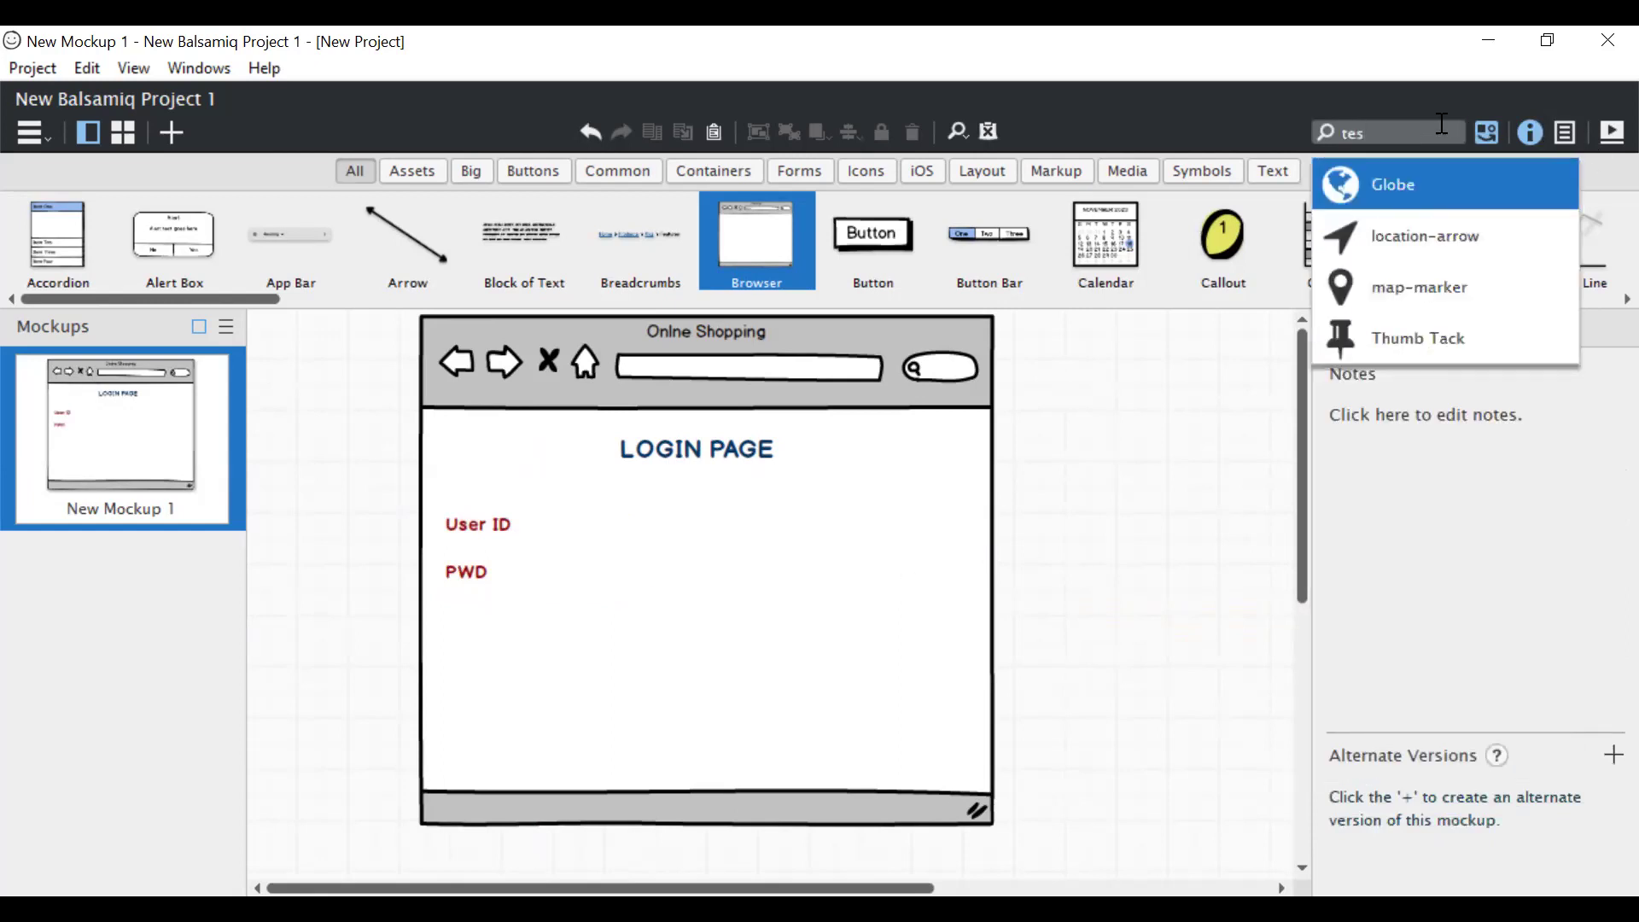
pyautogui.press('BackSpace')
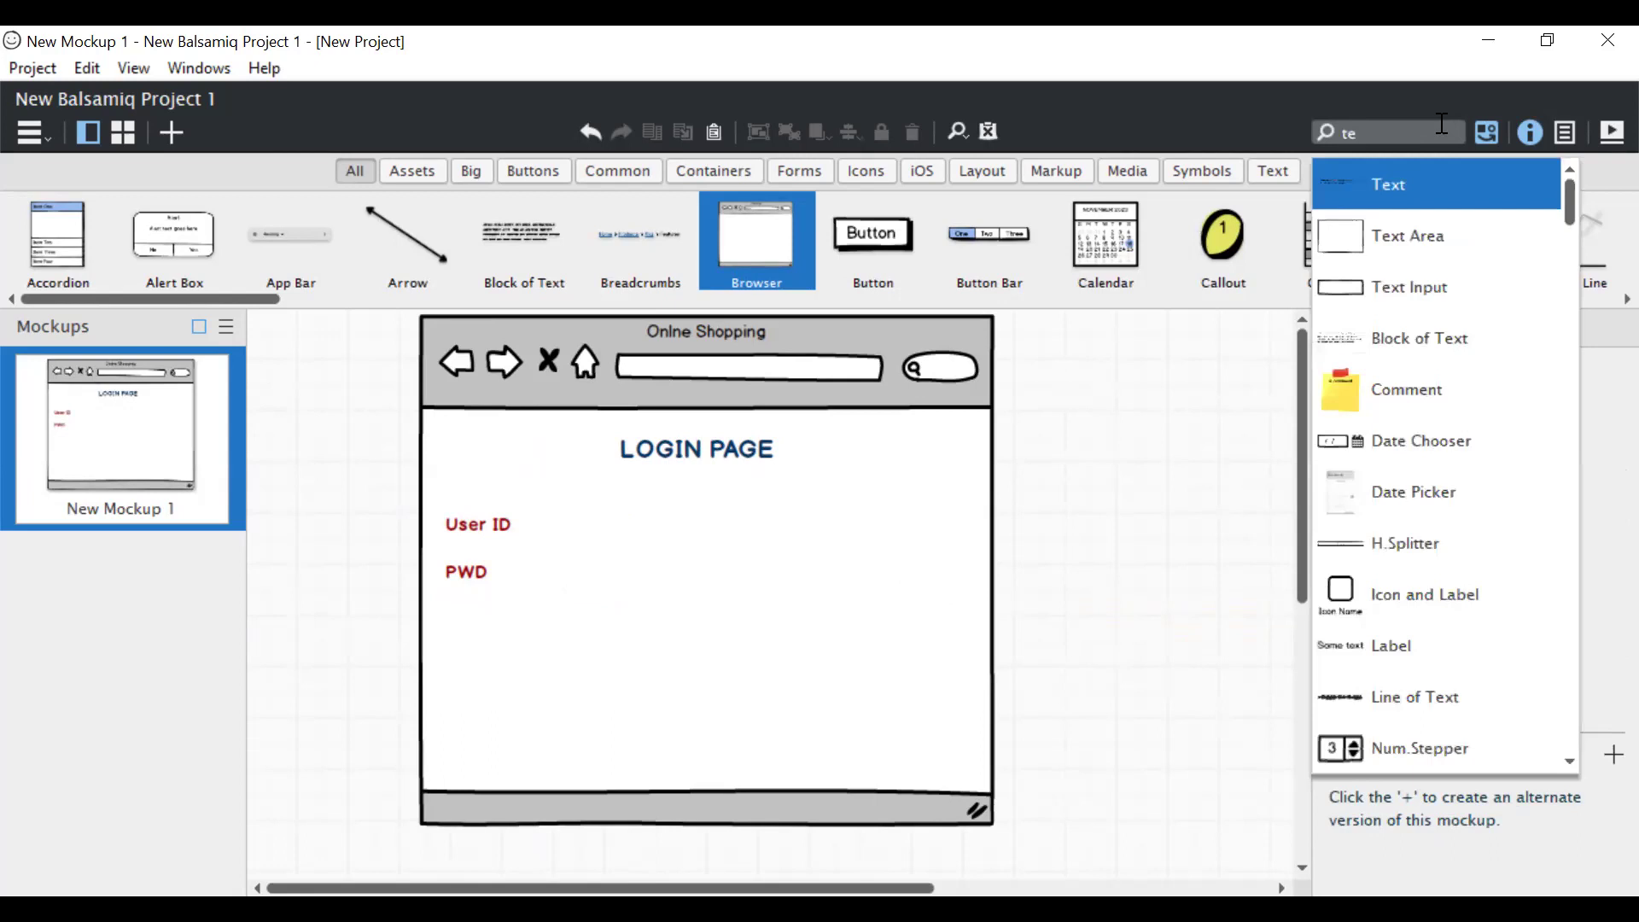
pyautogui.click(1421, 290)
pyautogui.moveTo(383, 387); pyautogui.dragTo(612, 518)
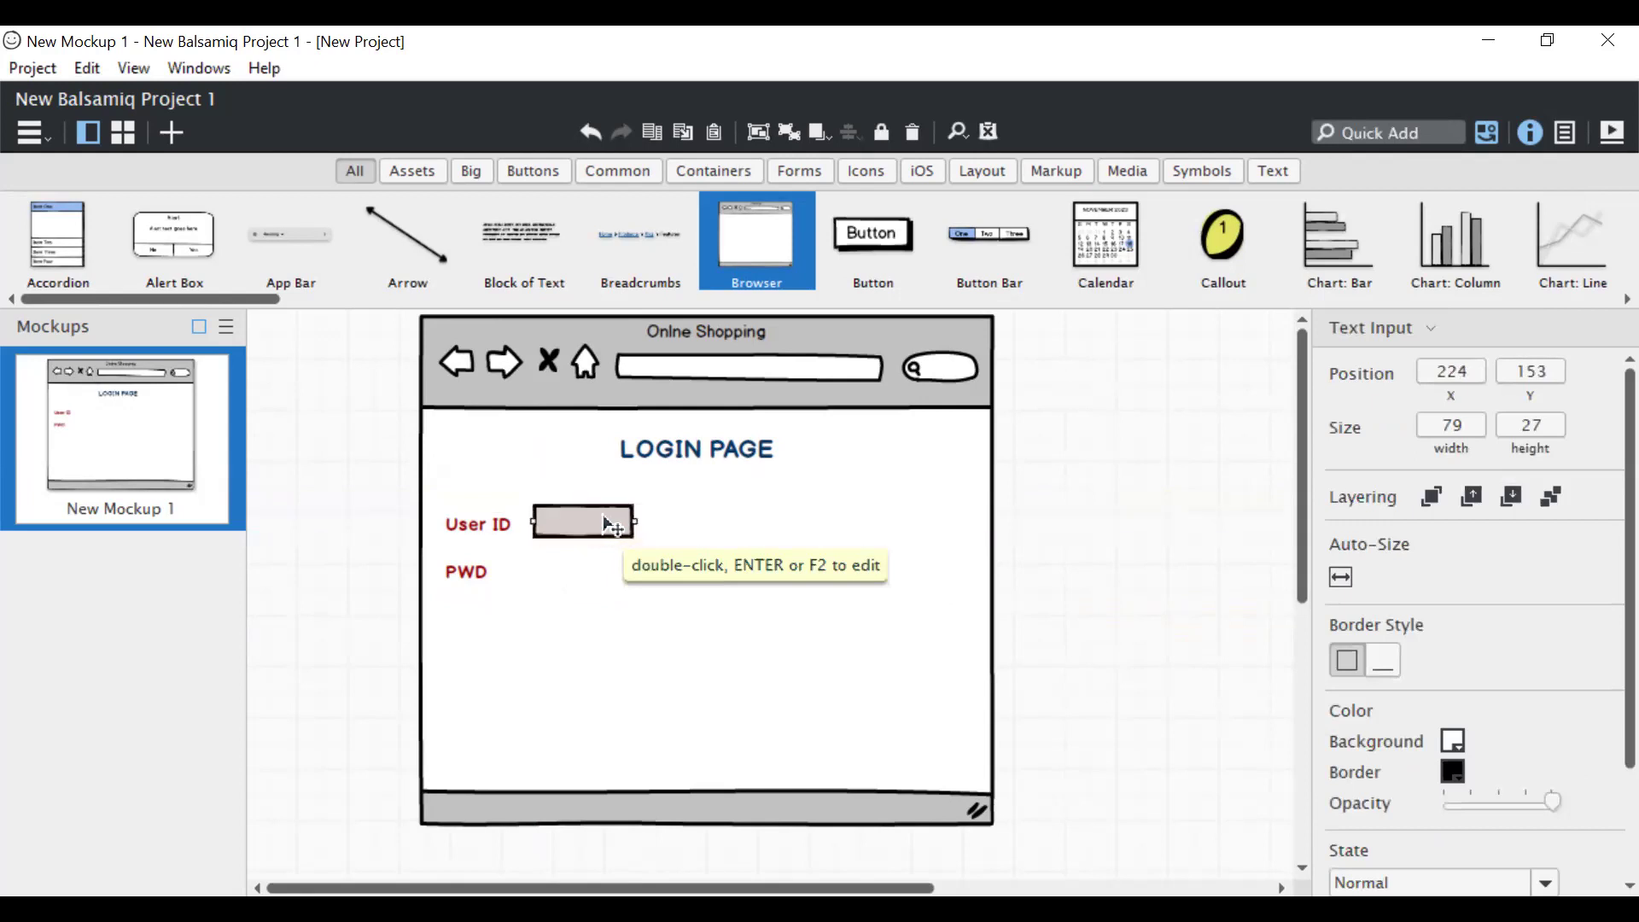
pyautogui.click(640, 533)
pyautogui.click(628, 517)
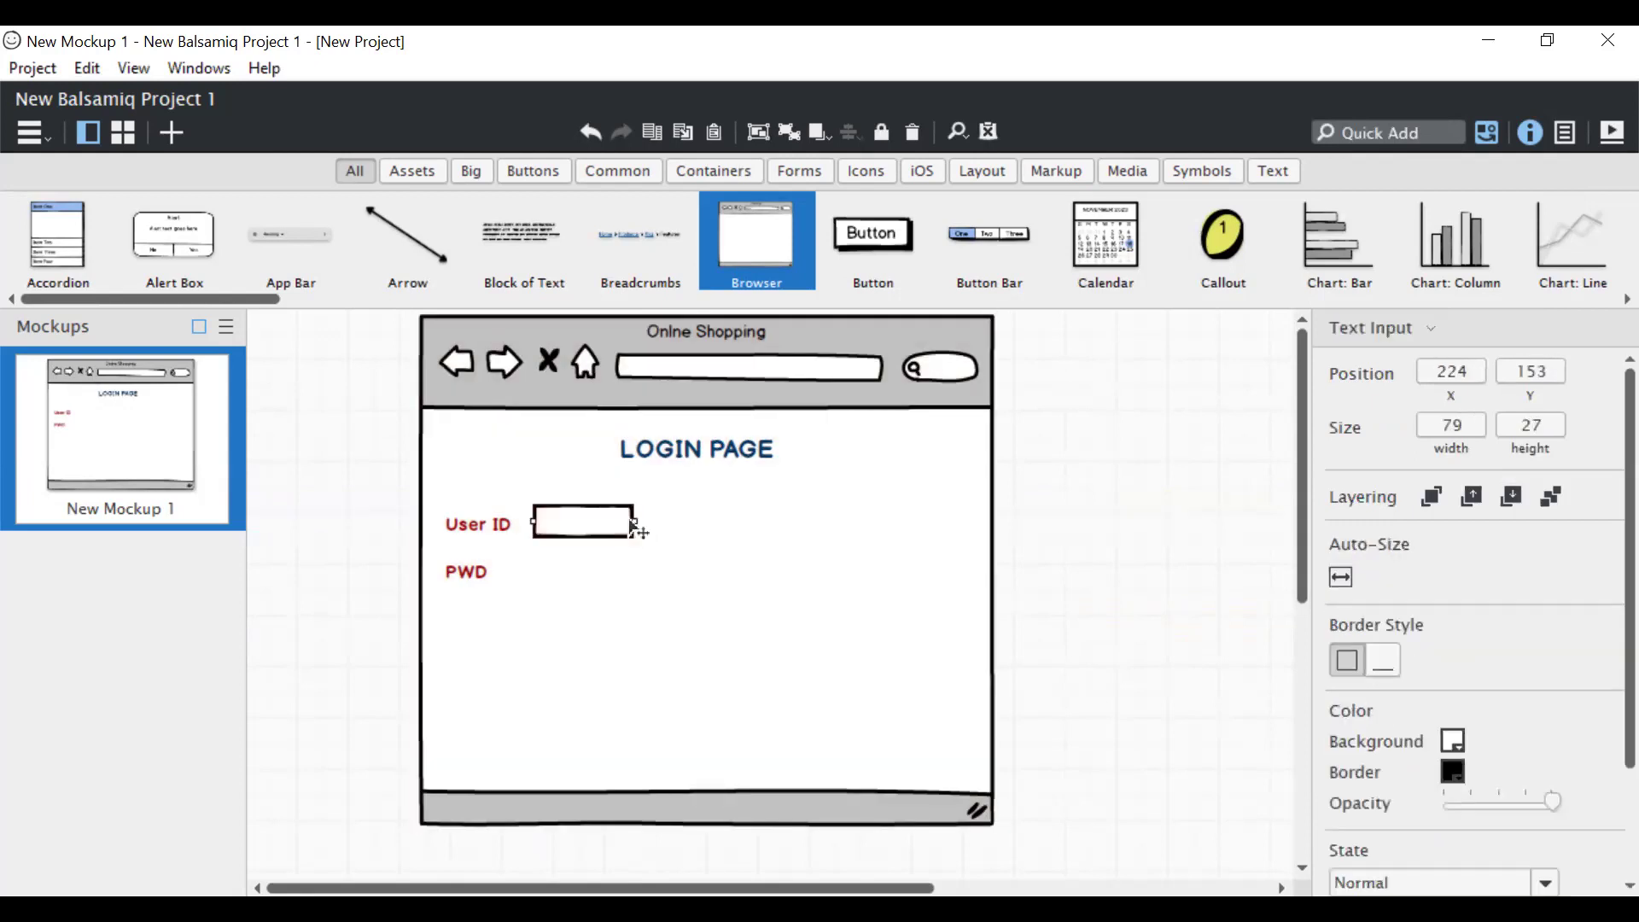
pyautogui.moveTo(635, 526); pyautogui.dragTo(746, 528)
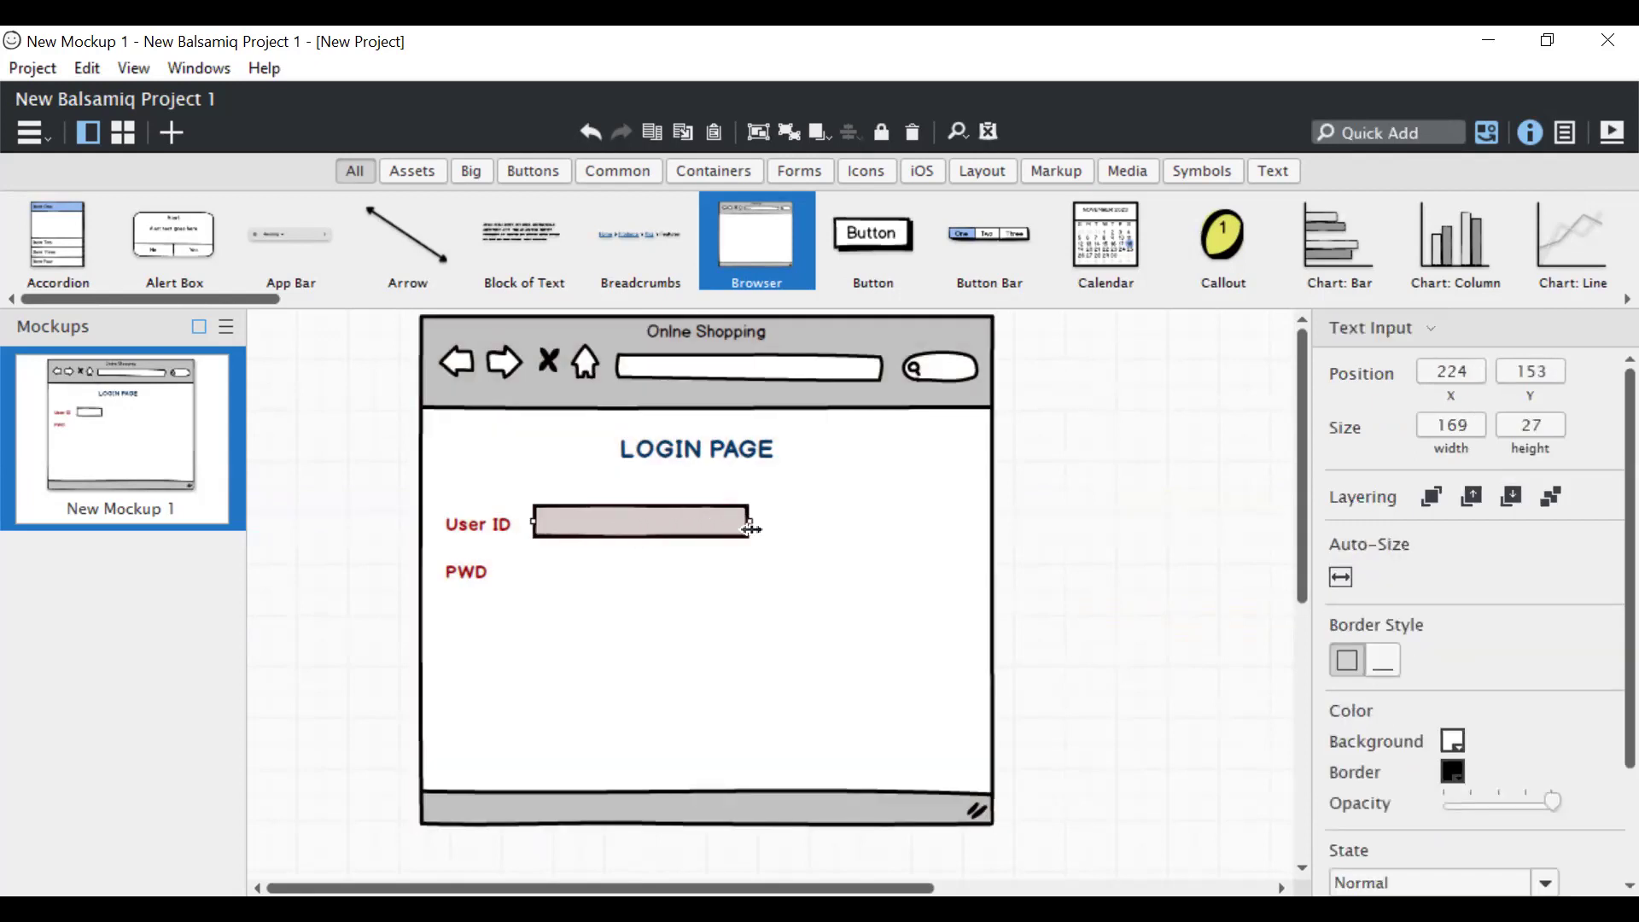
# Duplicate the User ID input box and place the copy directly below it beside the PWD label.
pyautogui.hotkey('ctrl', 'd')
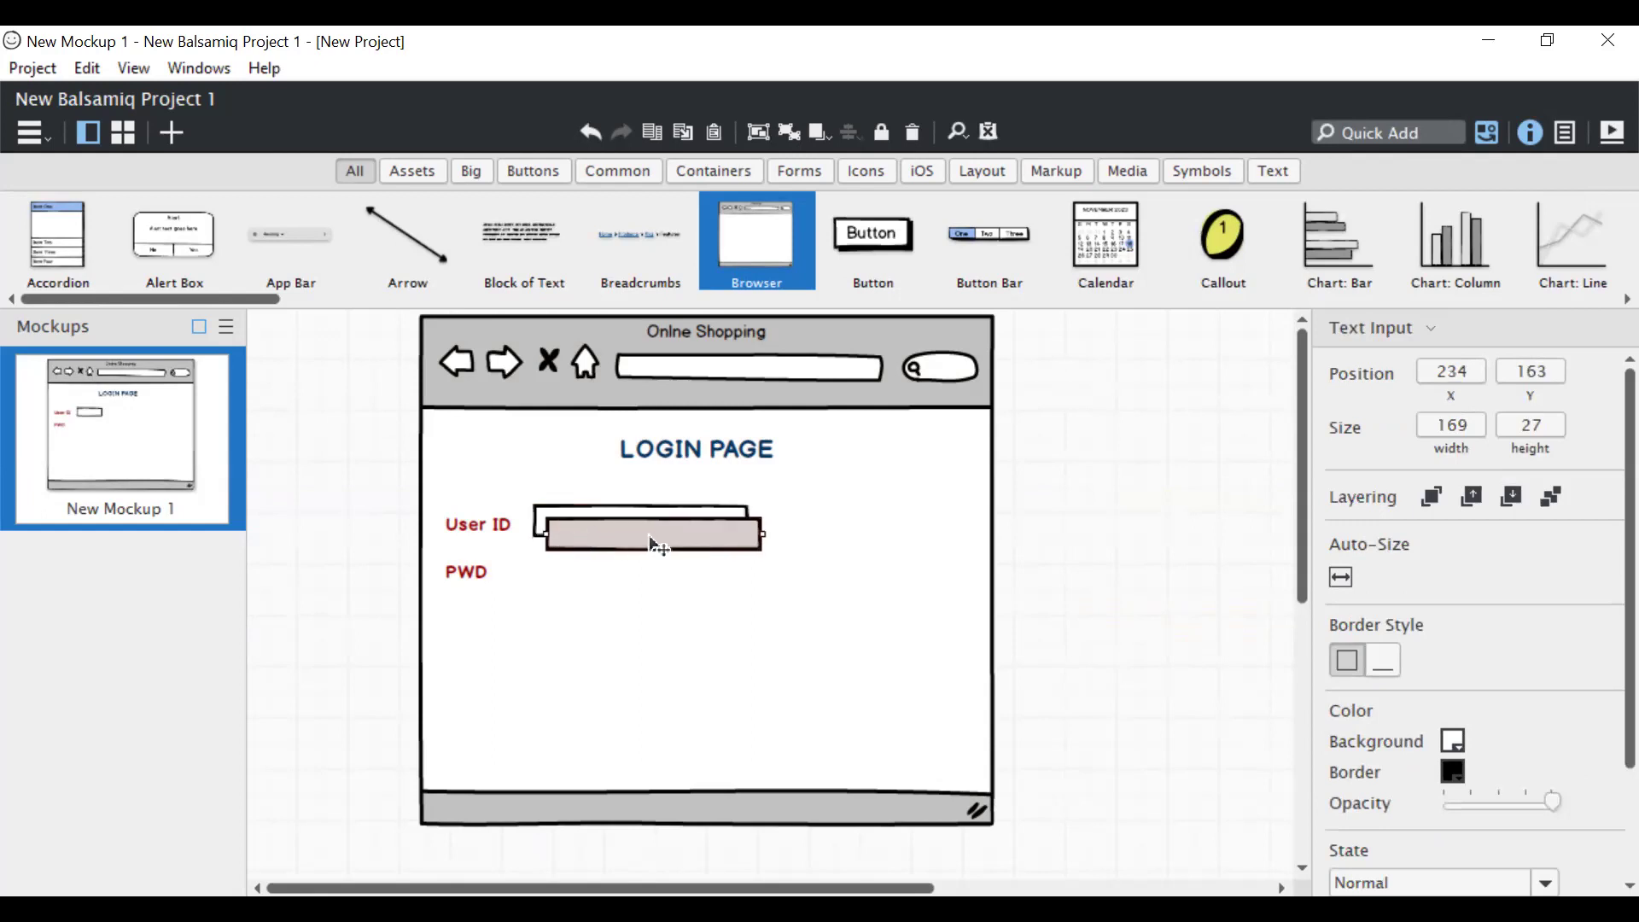
pyautogui.moveTo(649, 534); pyautogui.dragTo(638, 566)
pyautogui.click(1077, 560)
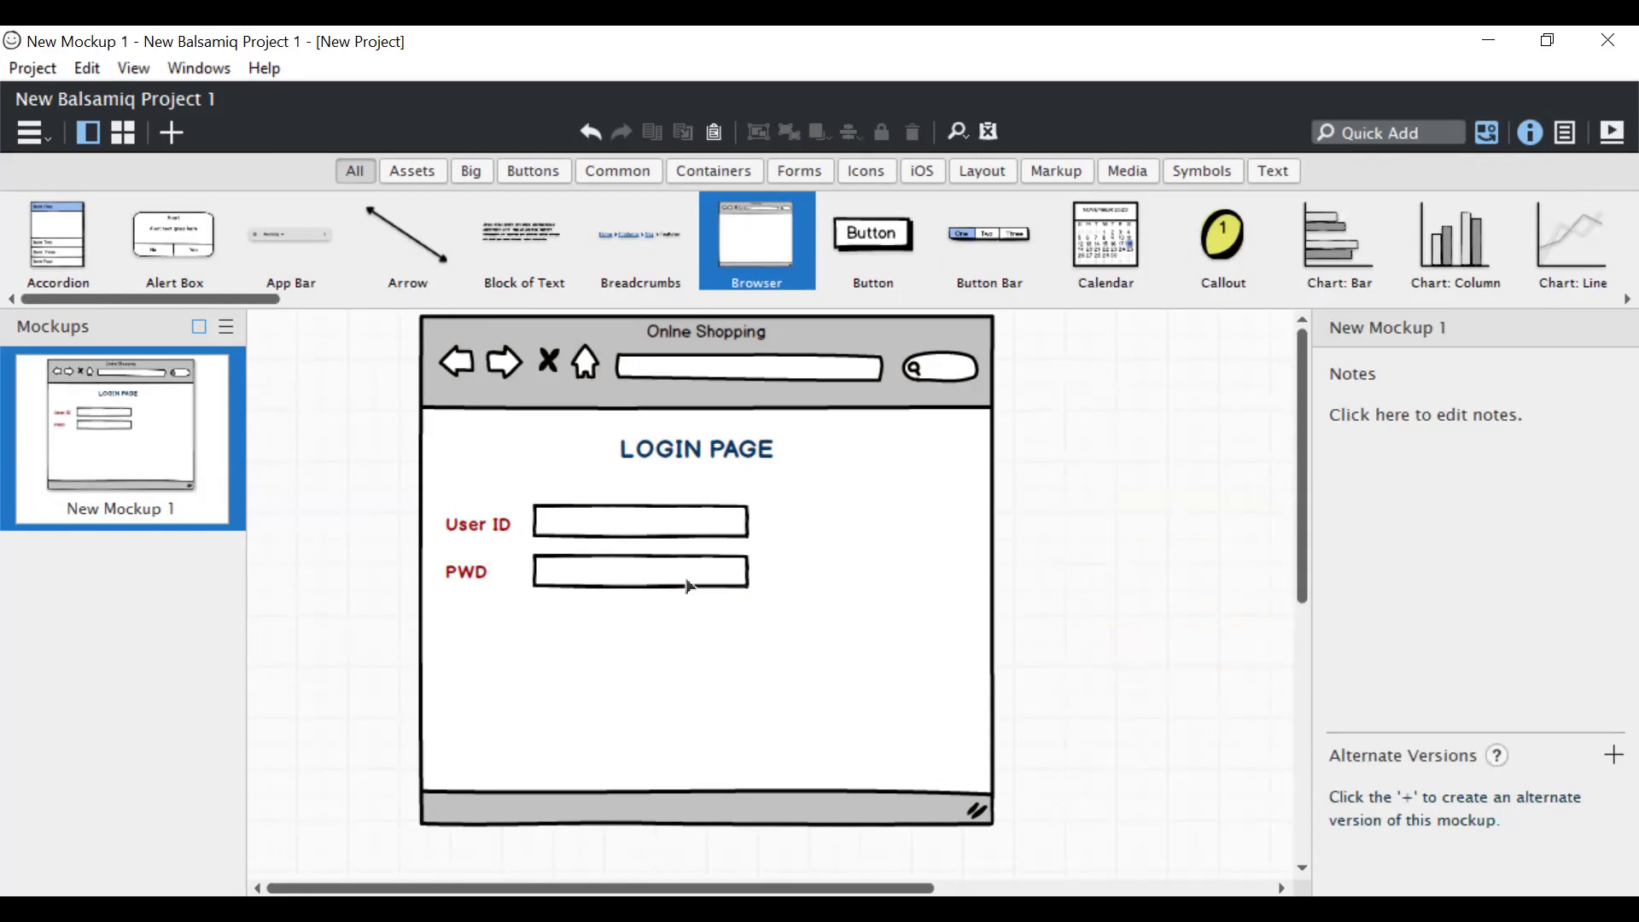
# Find the Link control with the search "link", place it beneath the PWD input box at about X 283, Y 226, and label it "Forget pwd?".
pyautogui.click(1386, 128)
pyautogui.write('link')
pyautogui.click(1396, 183)
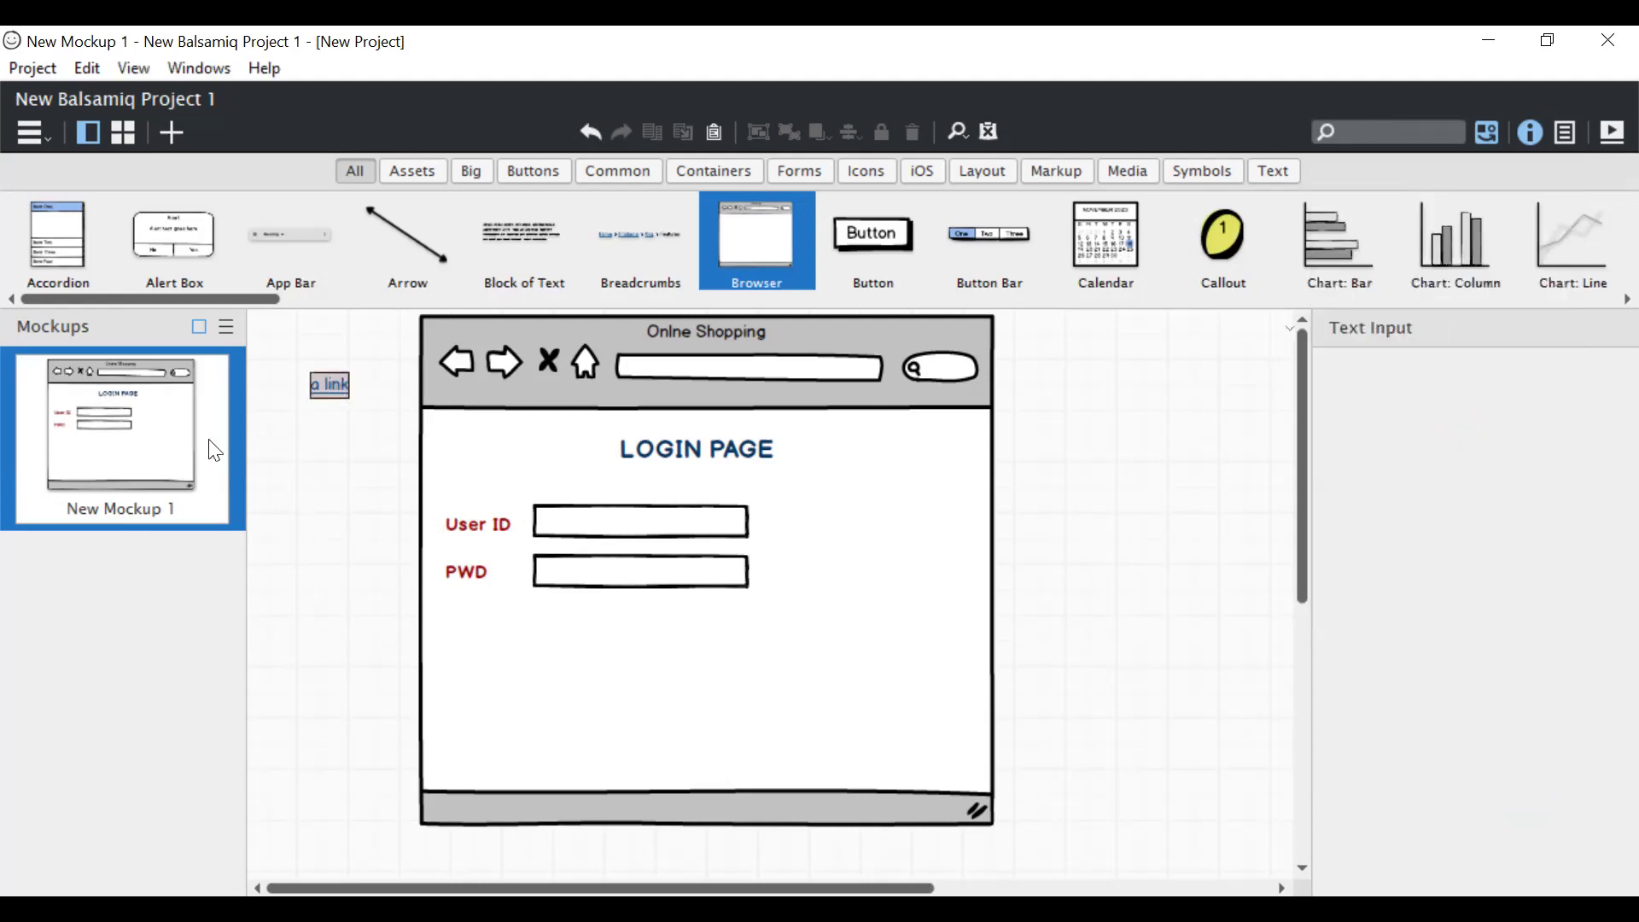
pyautogui.moveTo(330, 385); pyautogui.dragTo(624, 615)
pyautogui.doubleClick(624, 615)
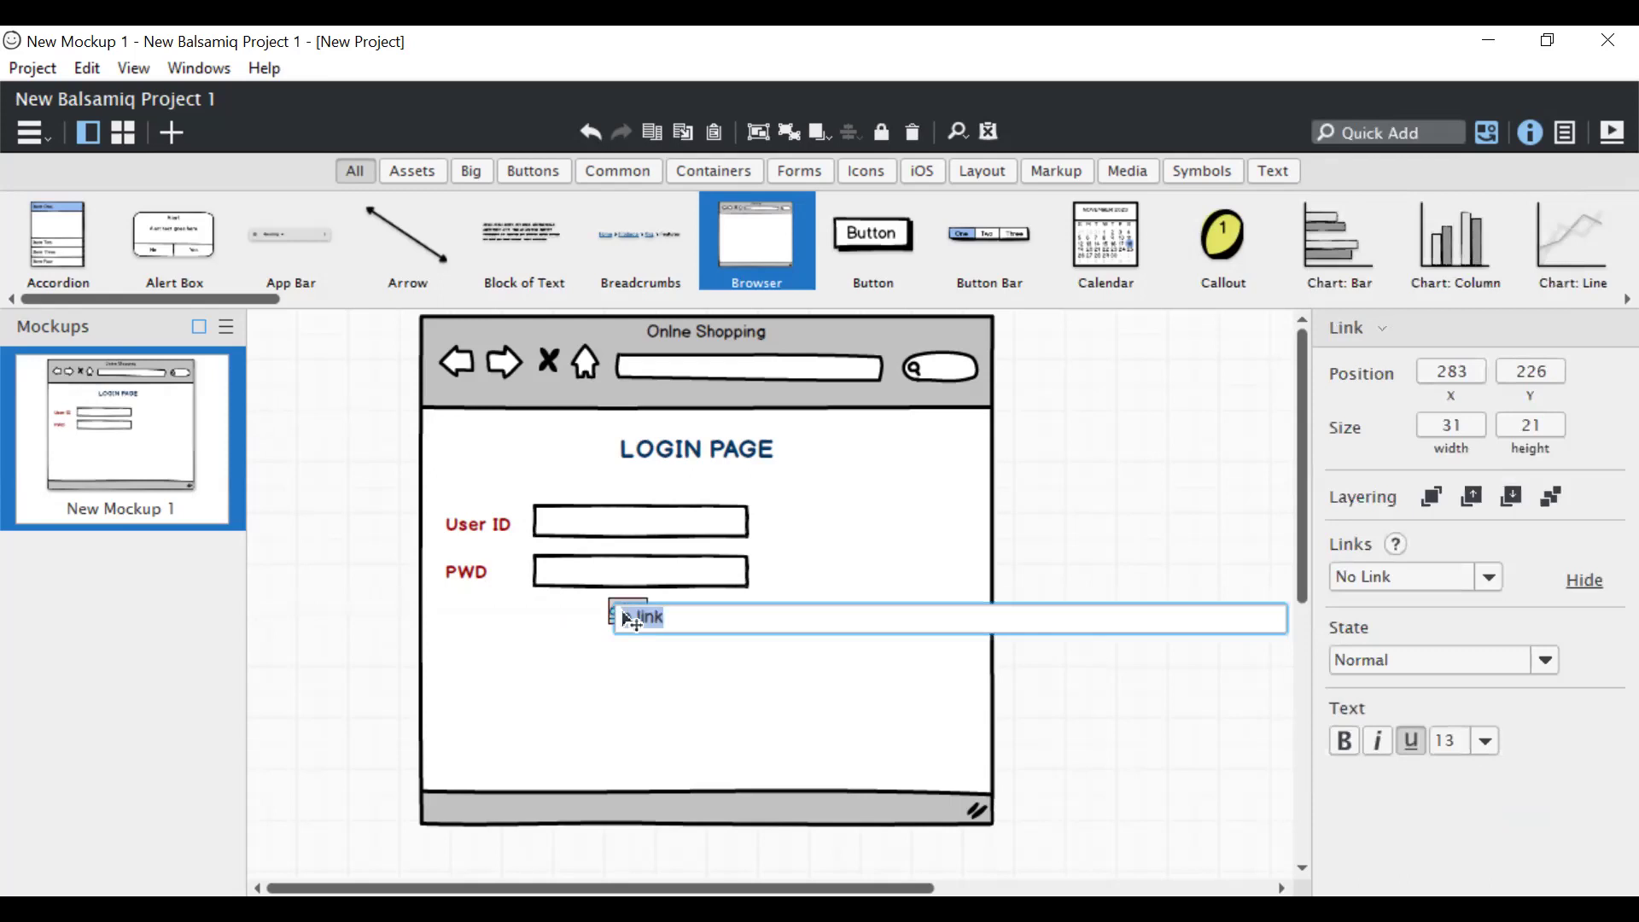
pyautogui.write('Forget pwd')
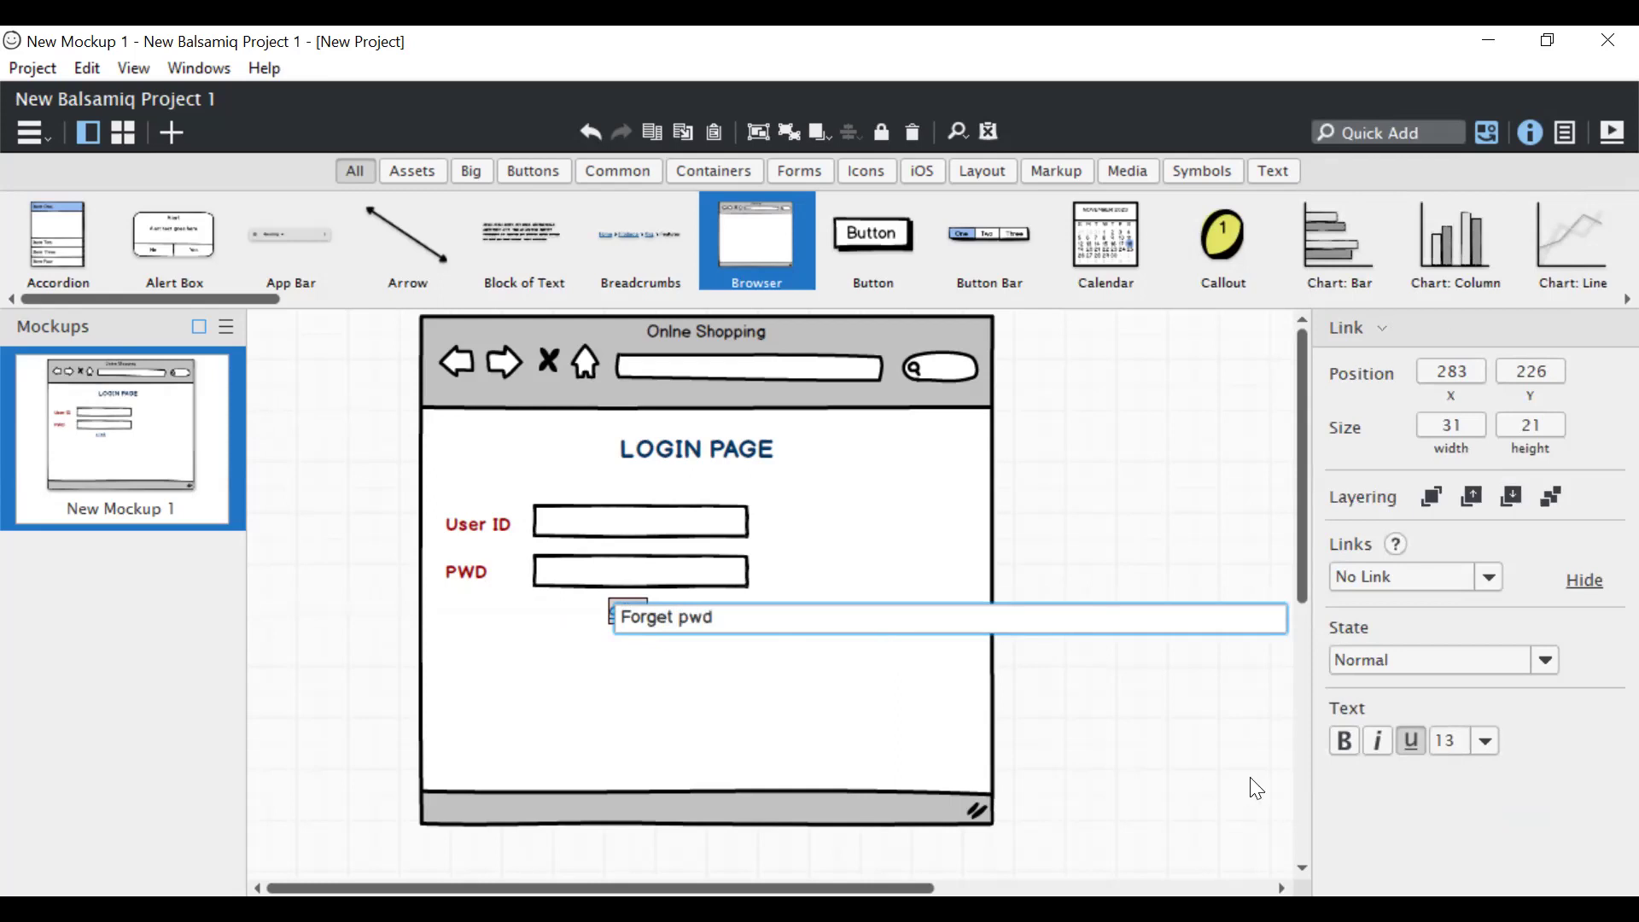
pyautogui.press('Return')
pyautogui.click(1097, 694)
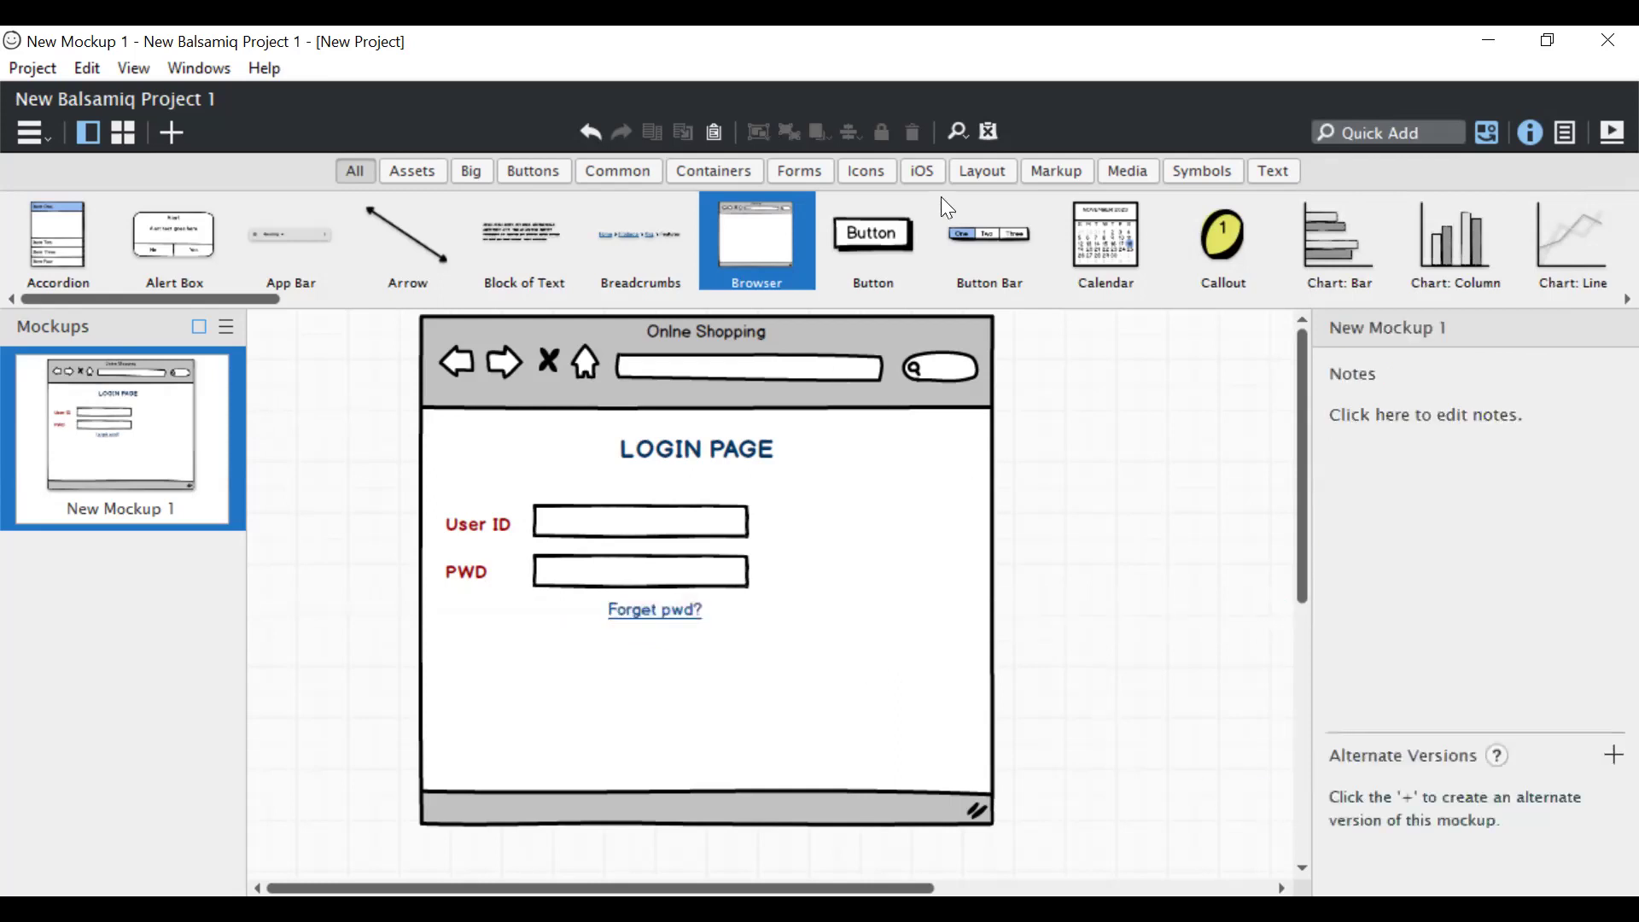
# Add a Button control below the Forget pwd? link at about X 288, Y 274 and label it "SUBMIT".
pyautogui.moveTo(888, 245); pyautogui.dragTo(624, 672)
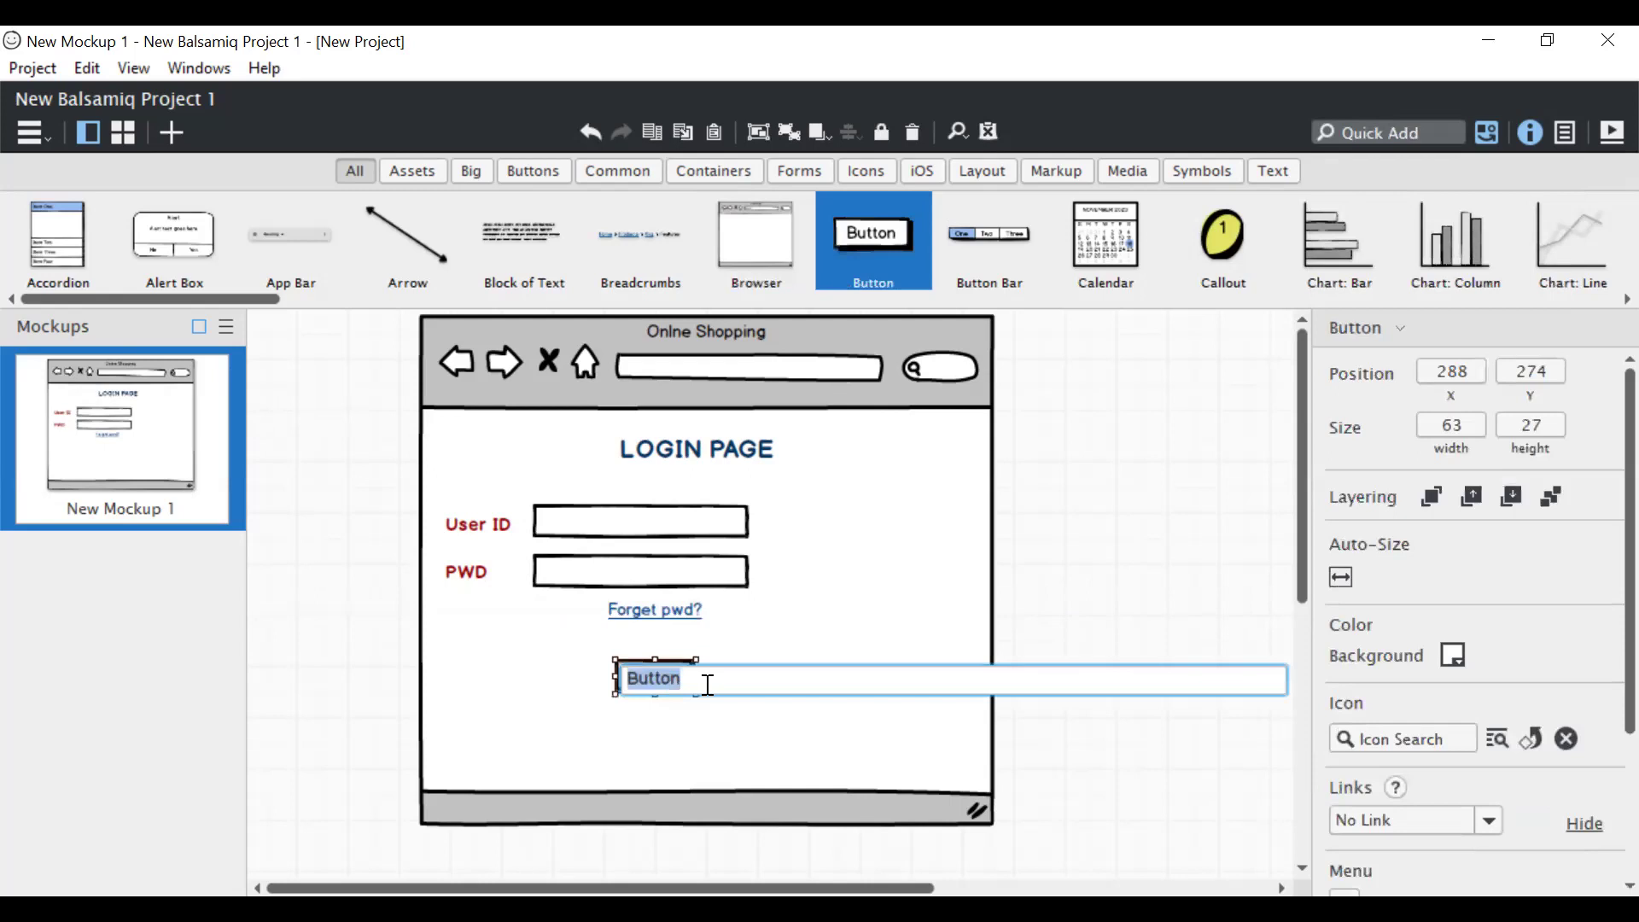
pyautogui.write('SUBMIT')
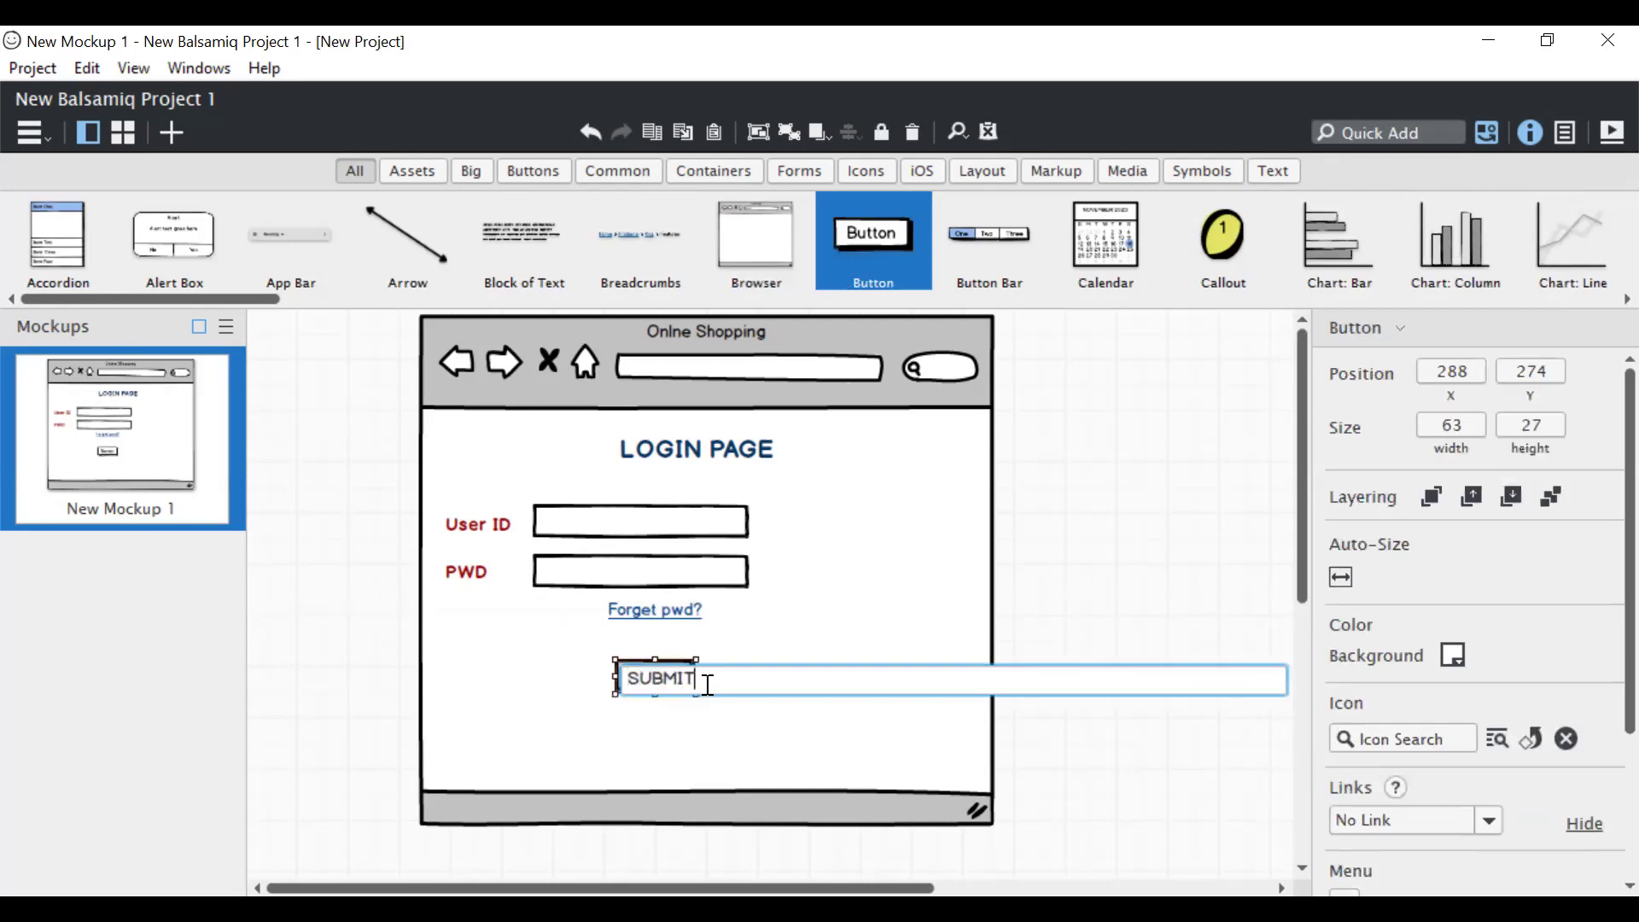
pyautogui.click(1135, 609)
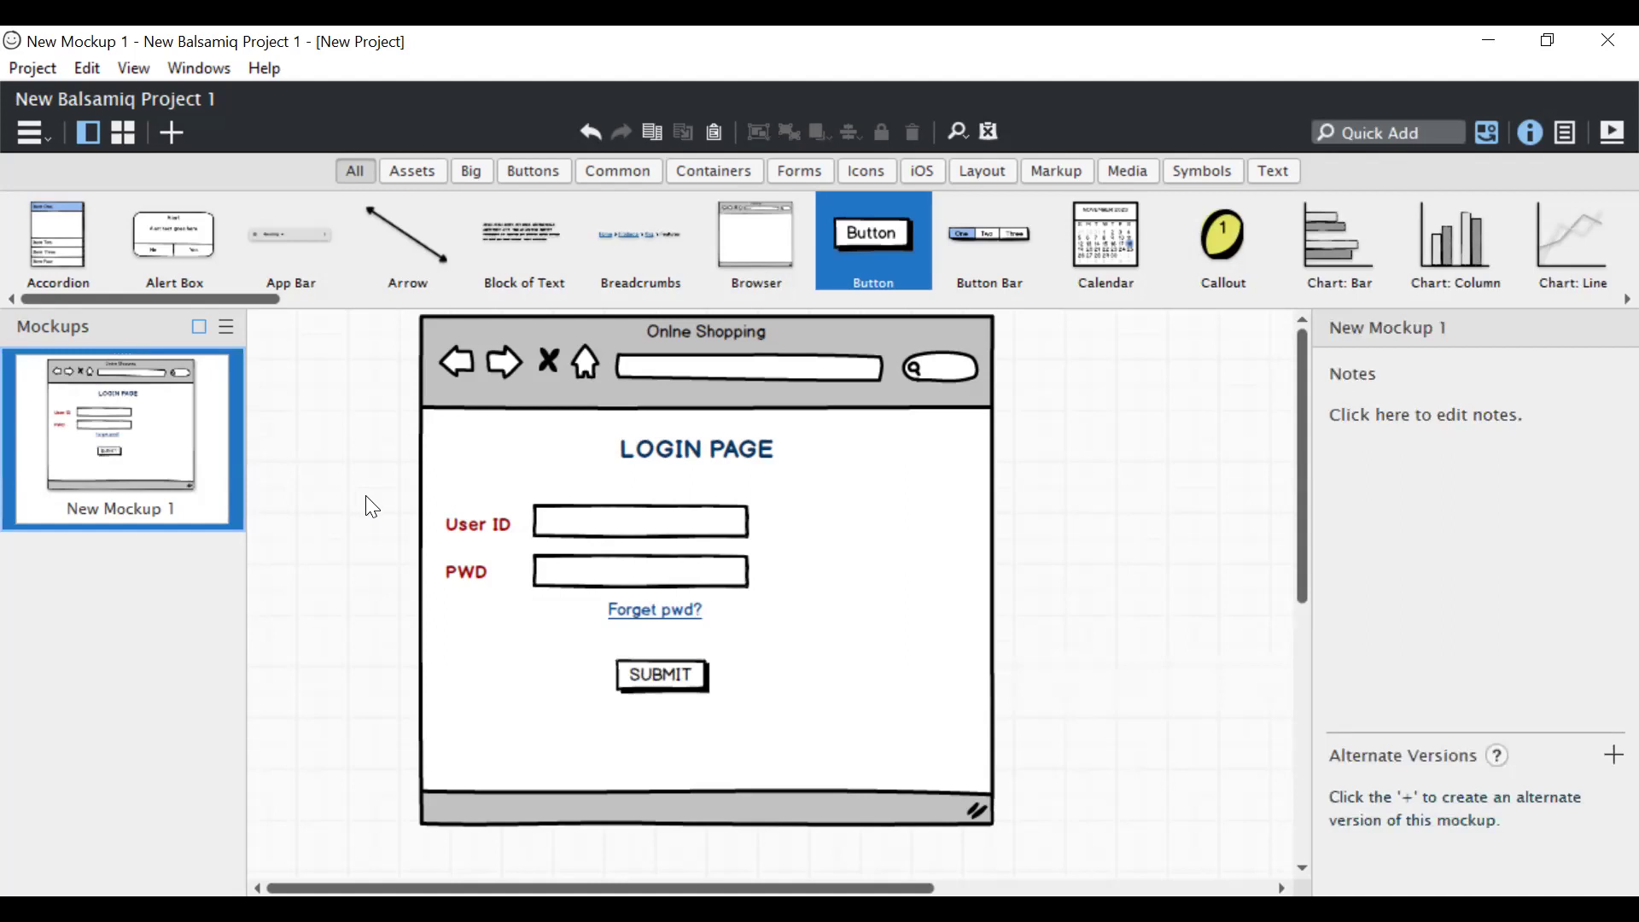
# Create a second mockup and copy only the empty browser frame from the login page into it.
pyautogui.hotkey('ctrl', 'n')
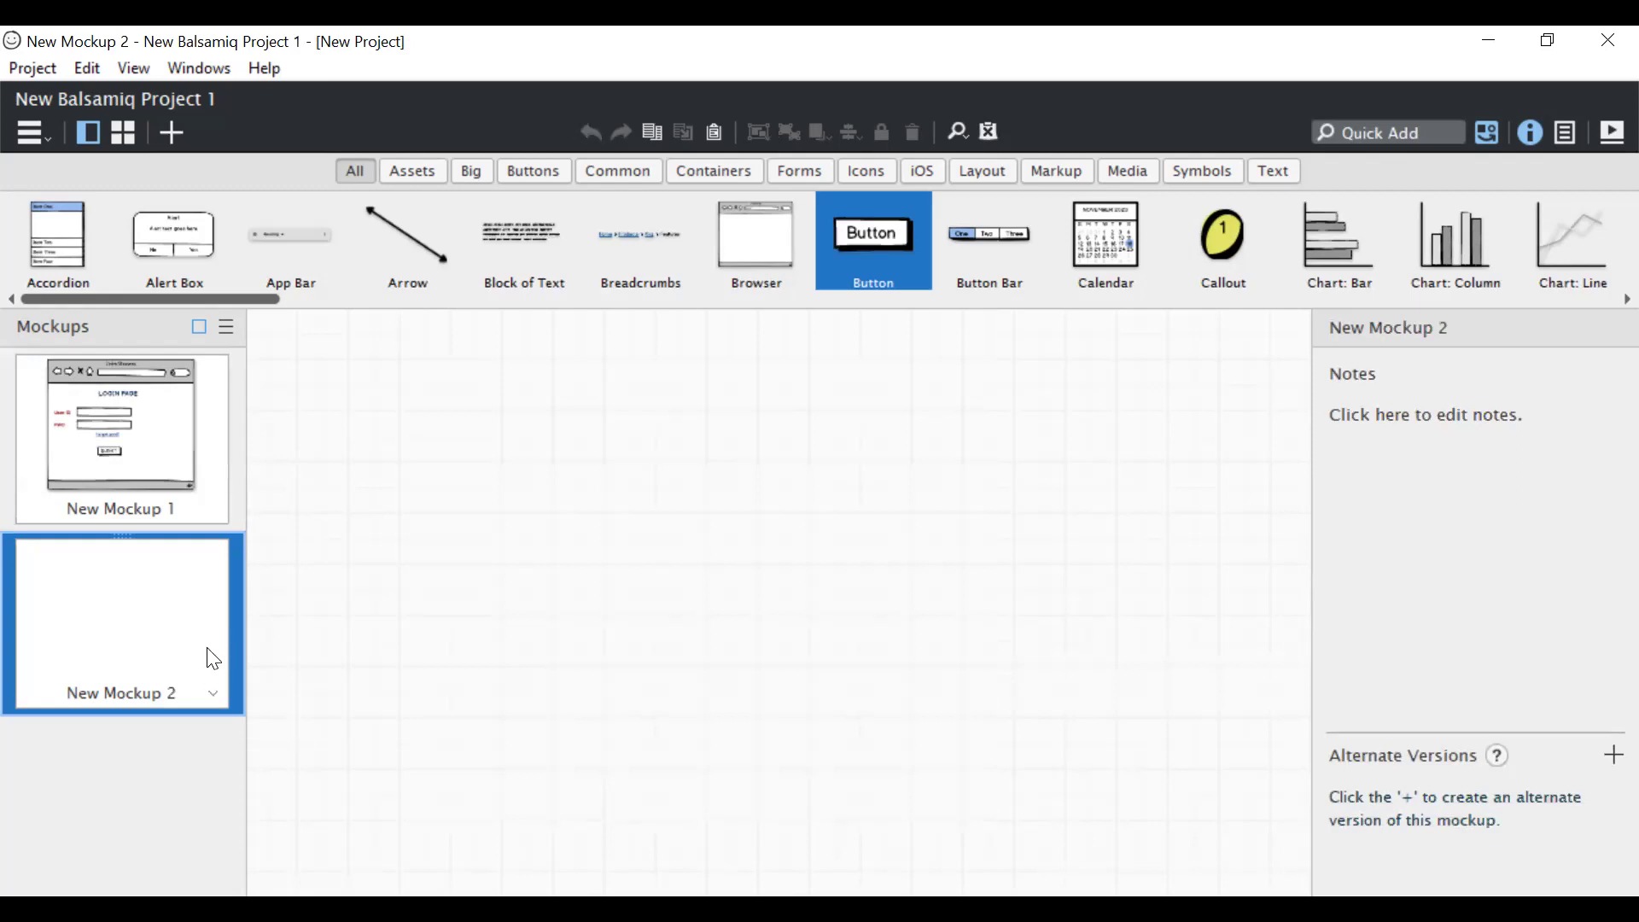
pyautogui.hotkey('ctrl', 'pageup')
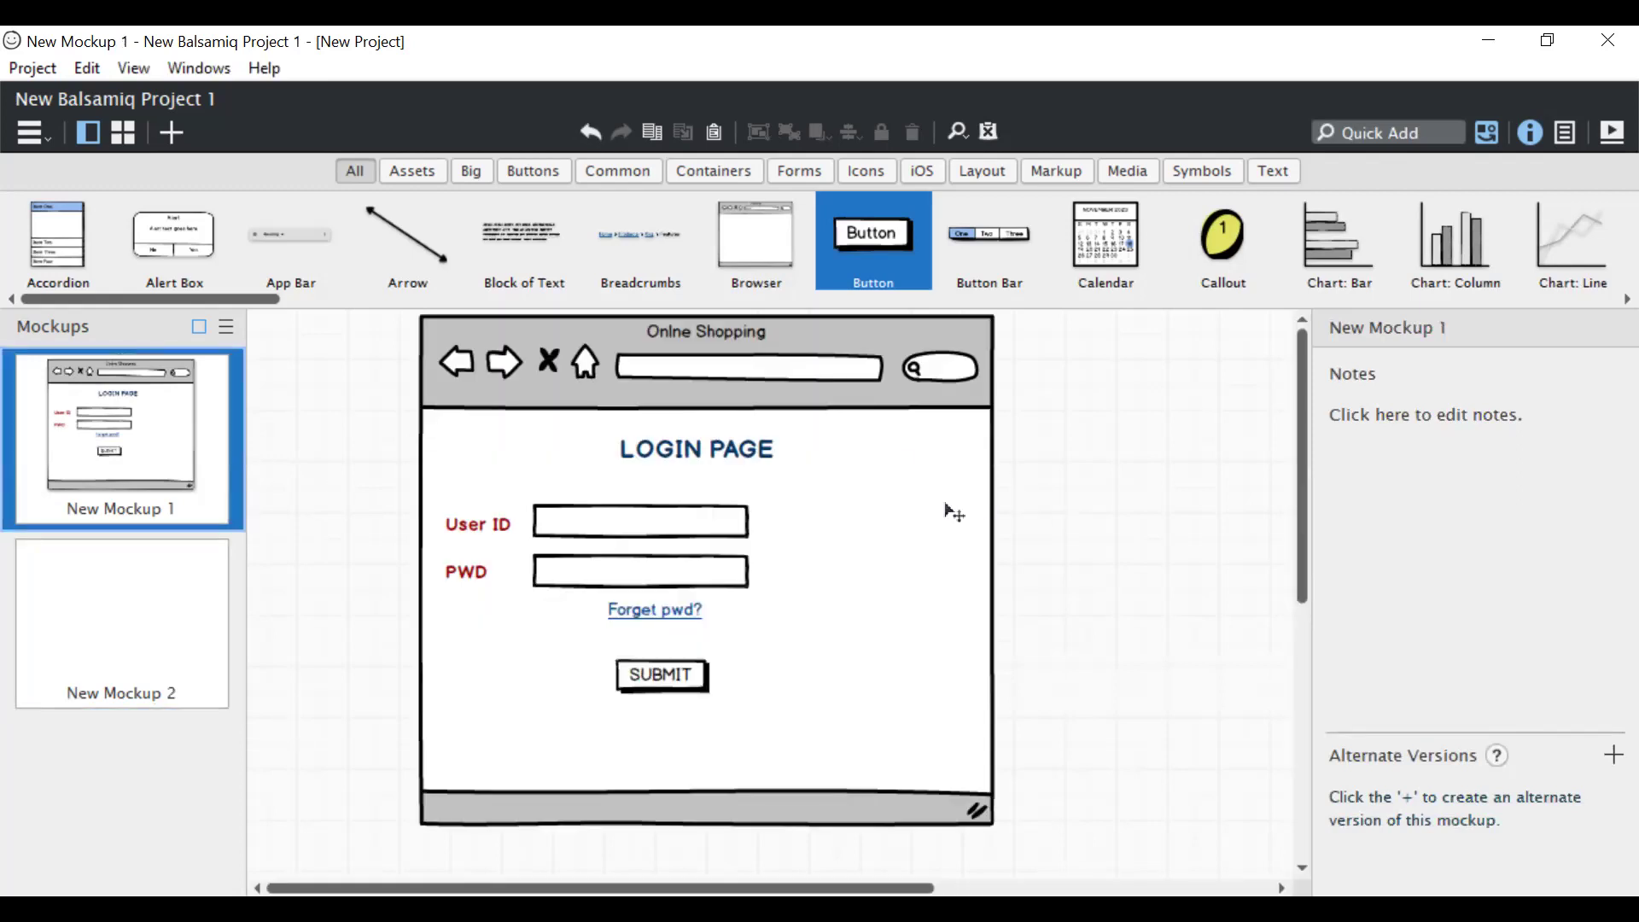
pyautogui.click(948, 510)
pyautogui.hotkey('ctrl', 'a')
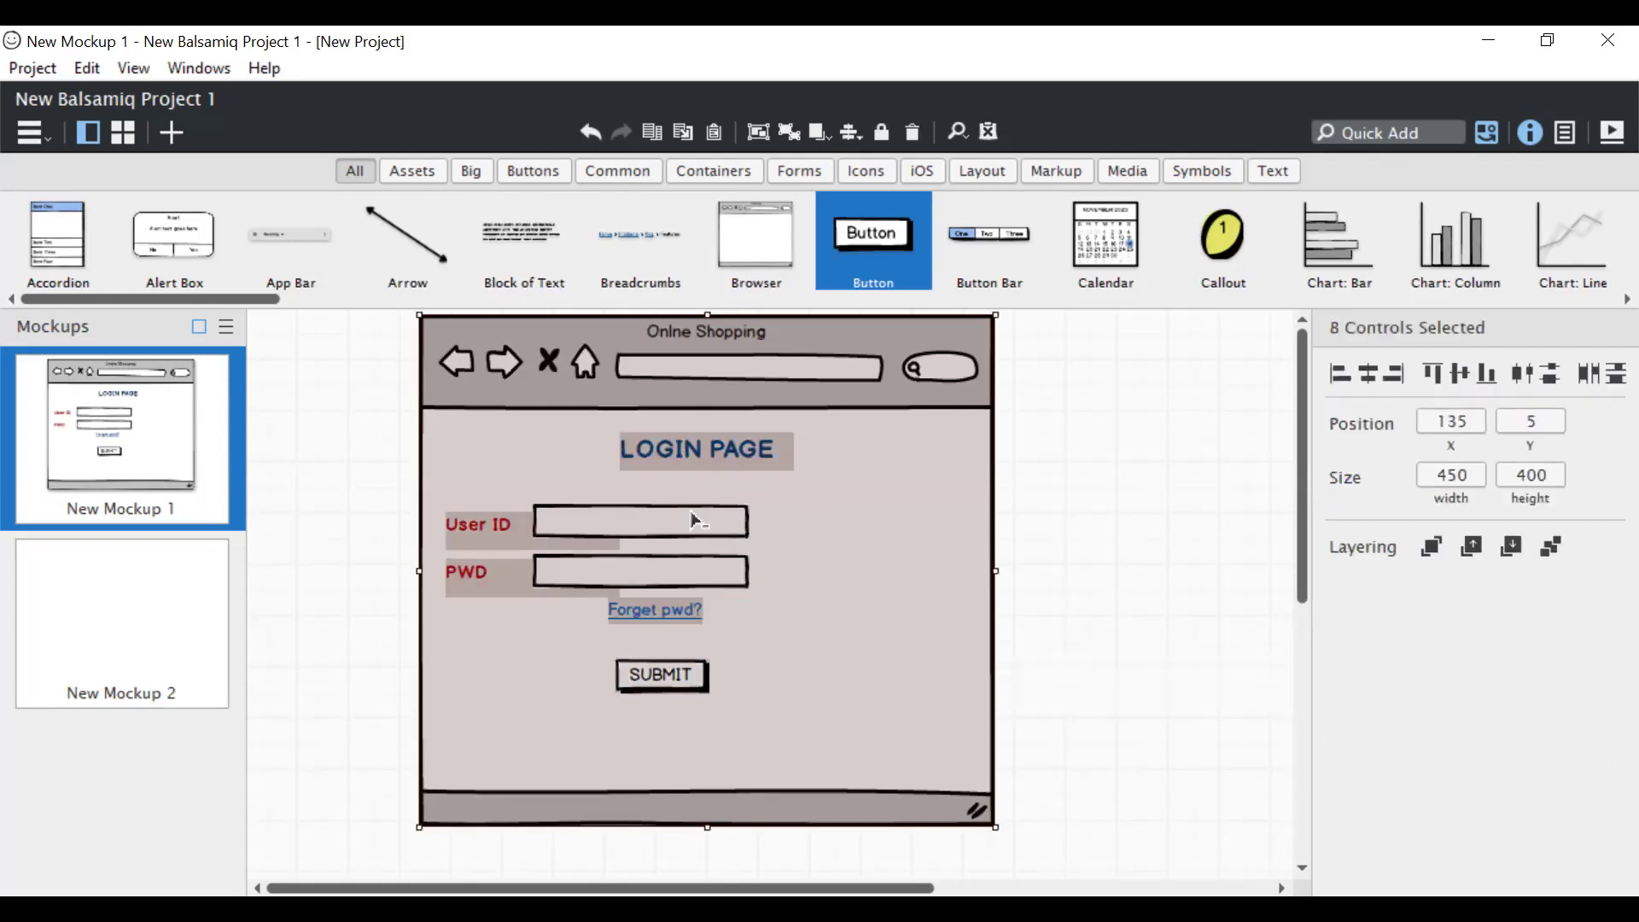
pyautogui.click(1220, 514)
pyautogui.hotkey('ctrl', 'a')
pyautogui.click(844, 505)
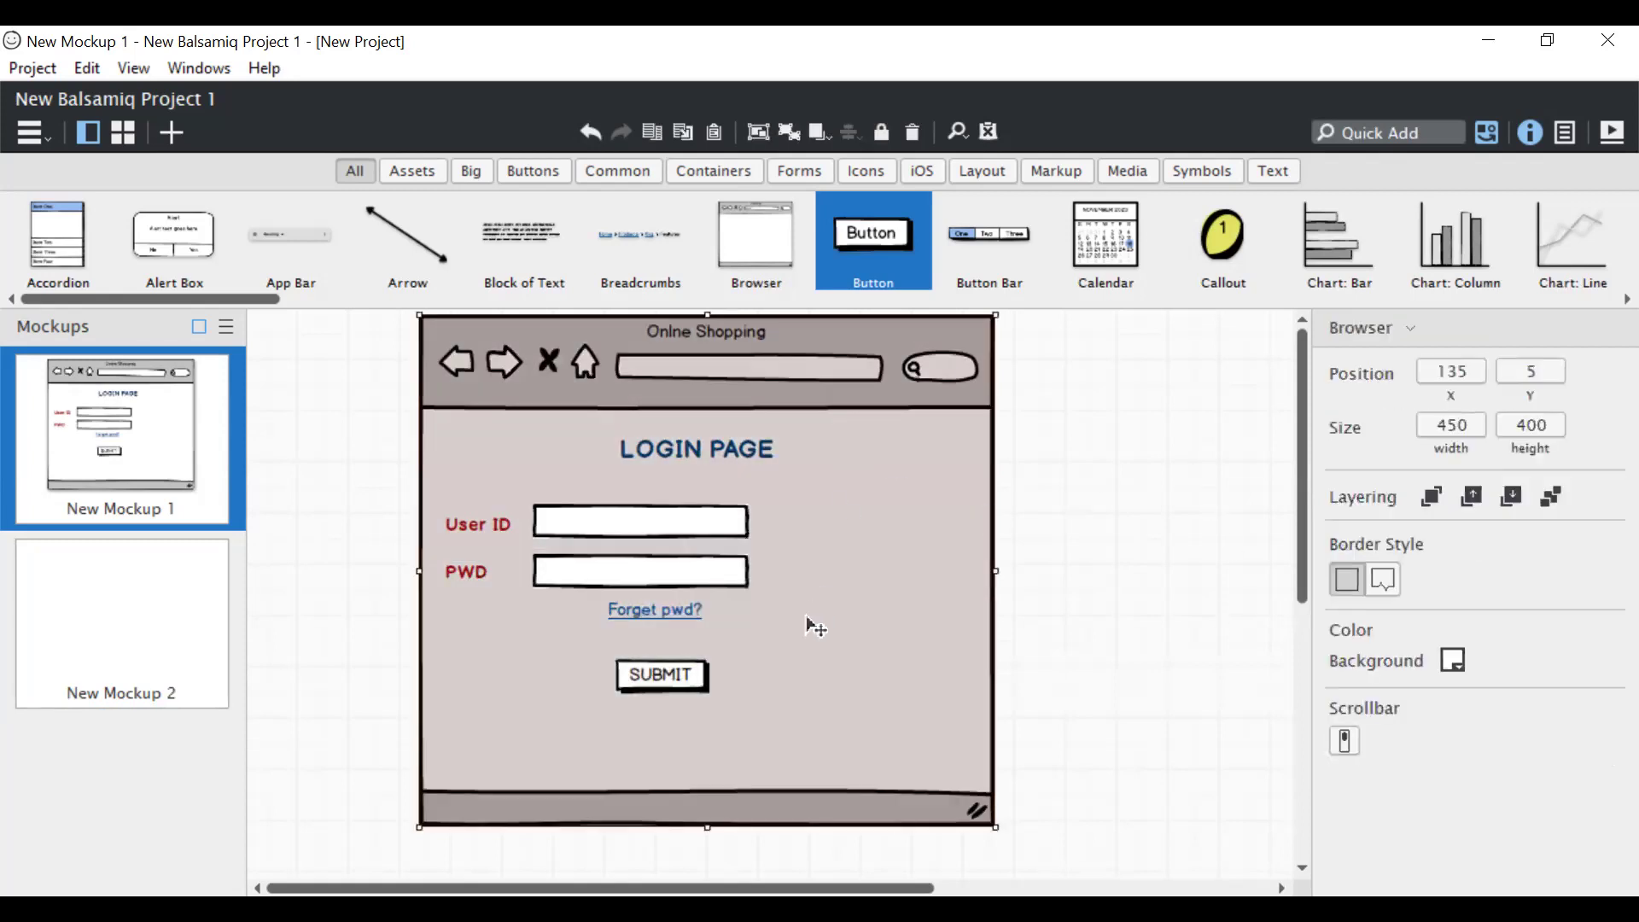
pyautogui.click(1186, 587)
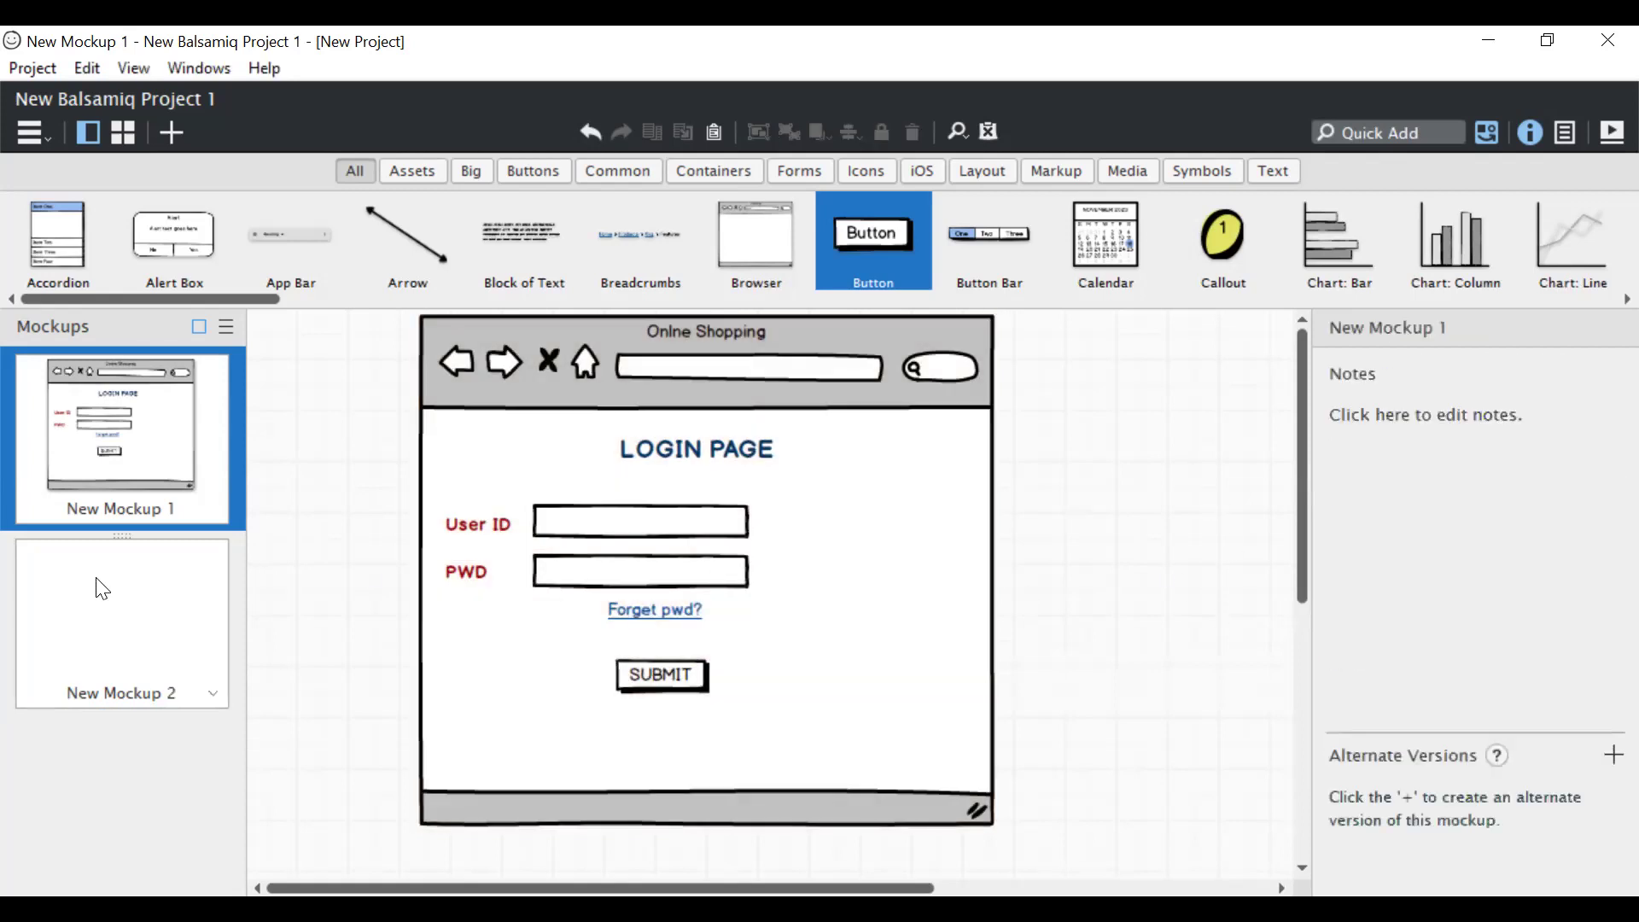
pyautogui.click(128, 589)
pyautogui.hotkey('ctrl', 'v')
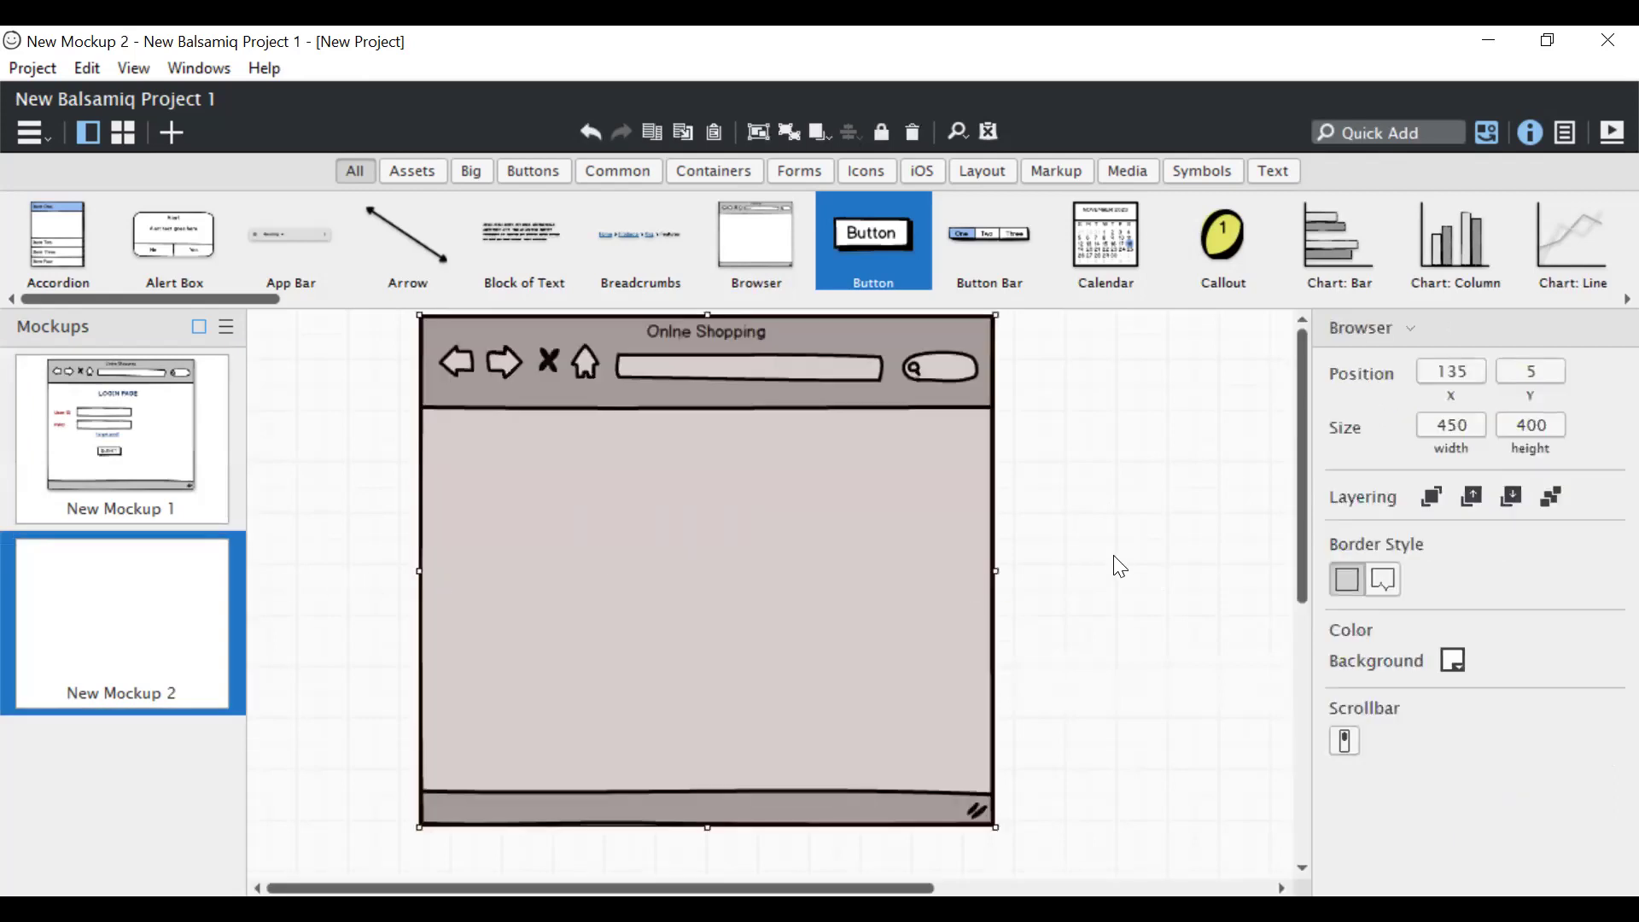
pyautogui.click(1119, 563)
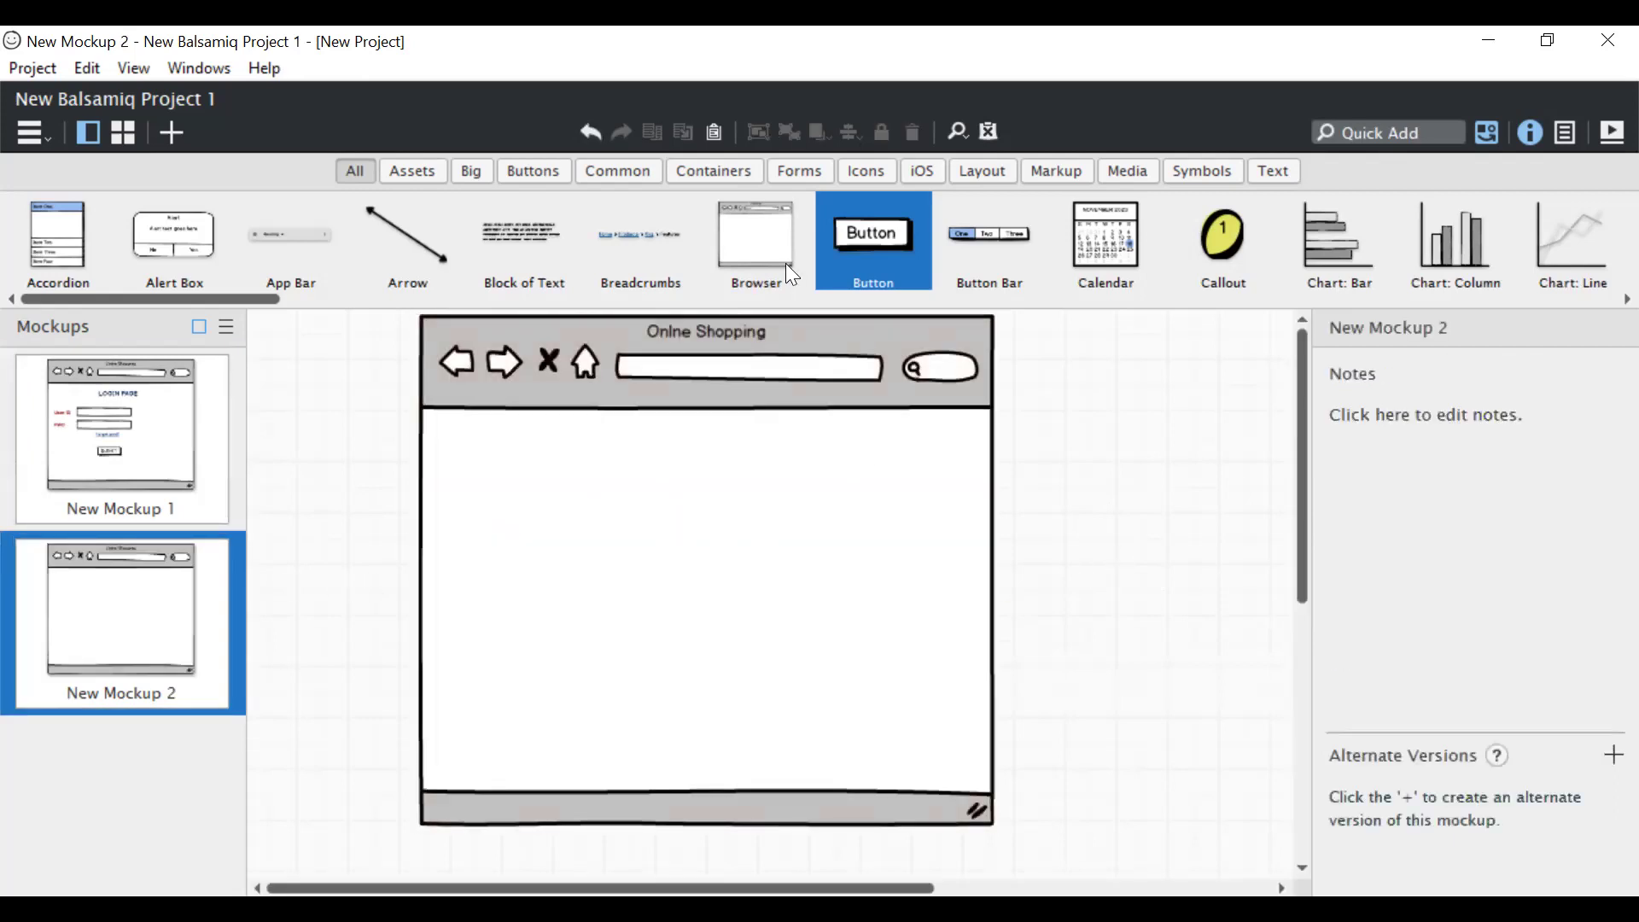
# Find the Text control with the search "text" and add it beneath the second mockup's browser header at about X 223, Y 87.
pyautogui.click(1394, 130)
pyautogui.write('text')
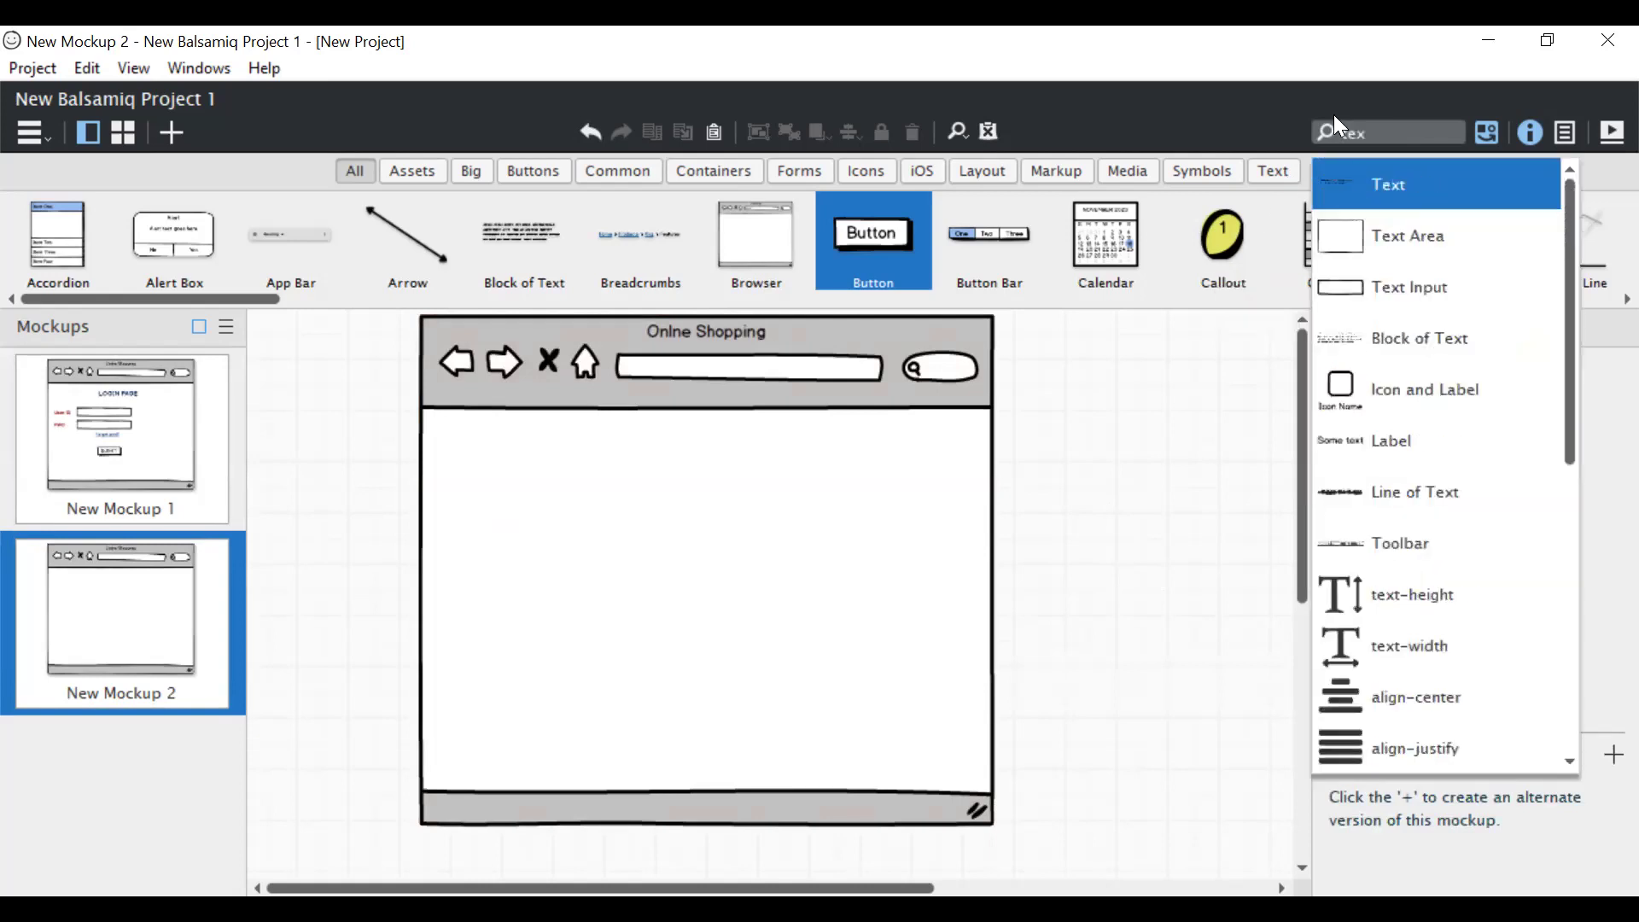
pyautogui.click(1351, 195)
pyautogui.moveTo(540, 421); pyautogui.dragTo(763, 468)
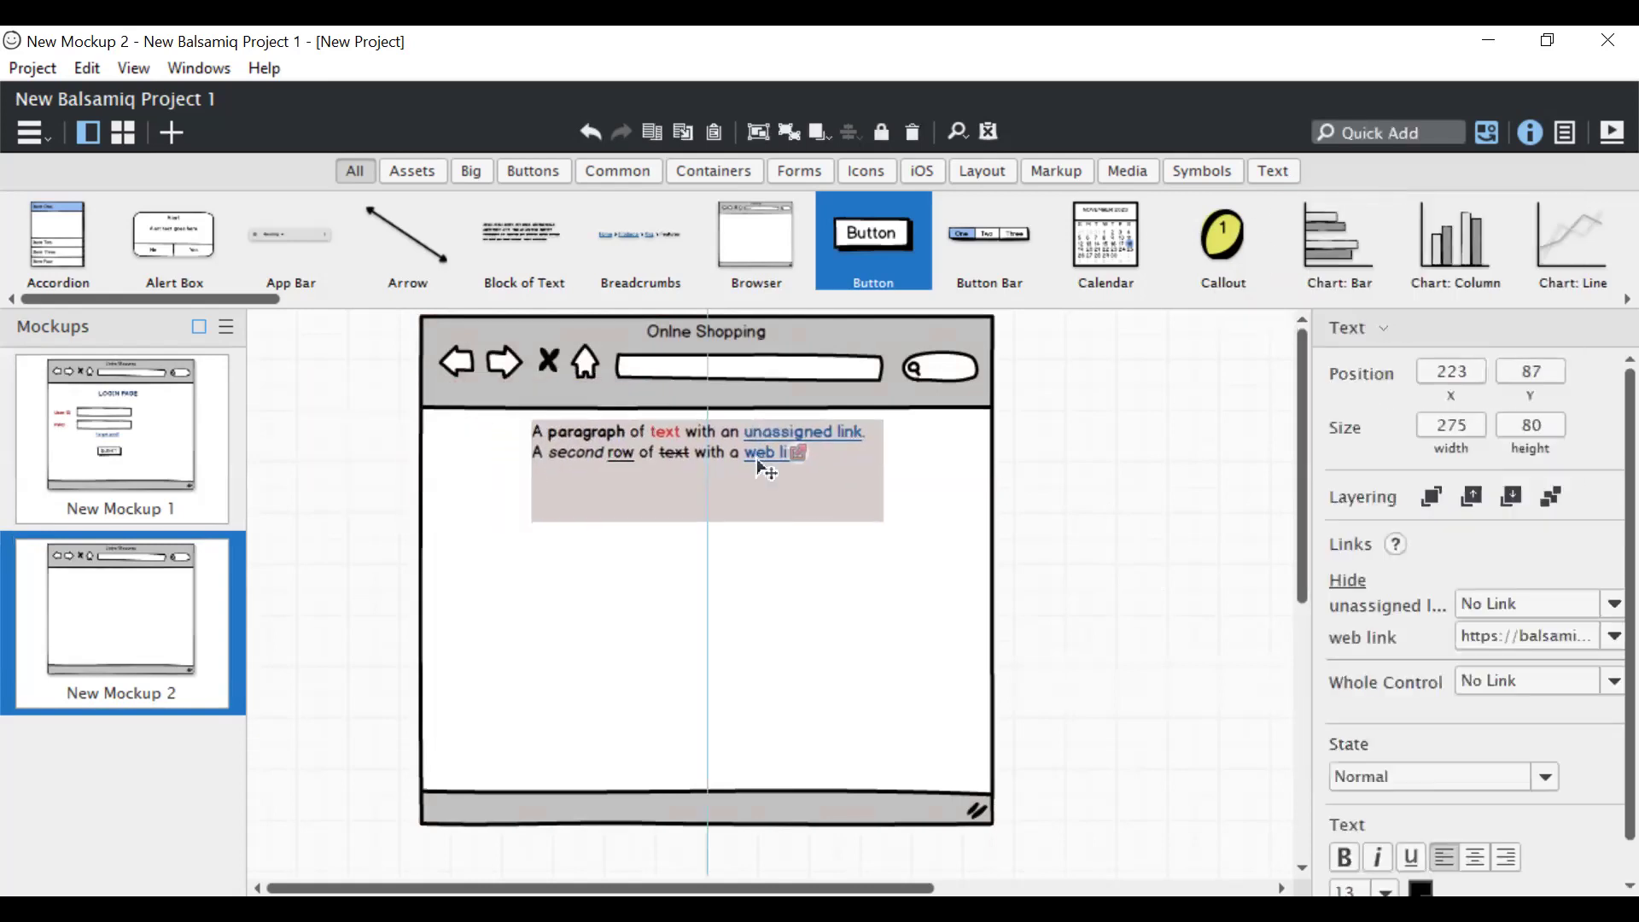
# Replace the new text with "Home page", resize its box to about 116 × 34, and centre it at about X 302, Y 86.
pyautogui.doubleClick(728, 444)
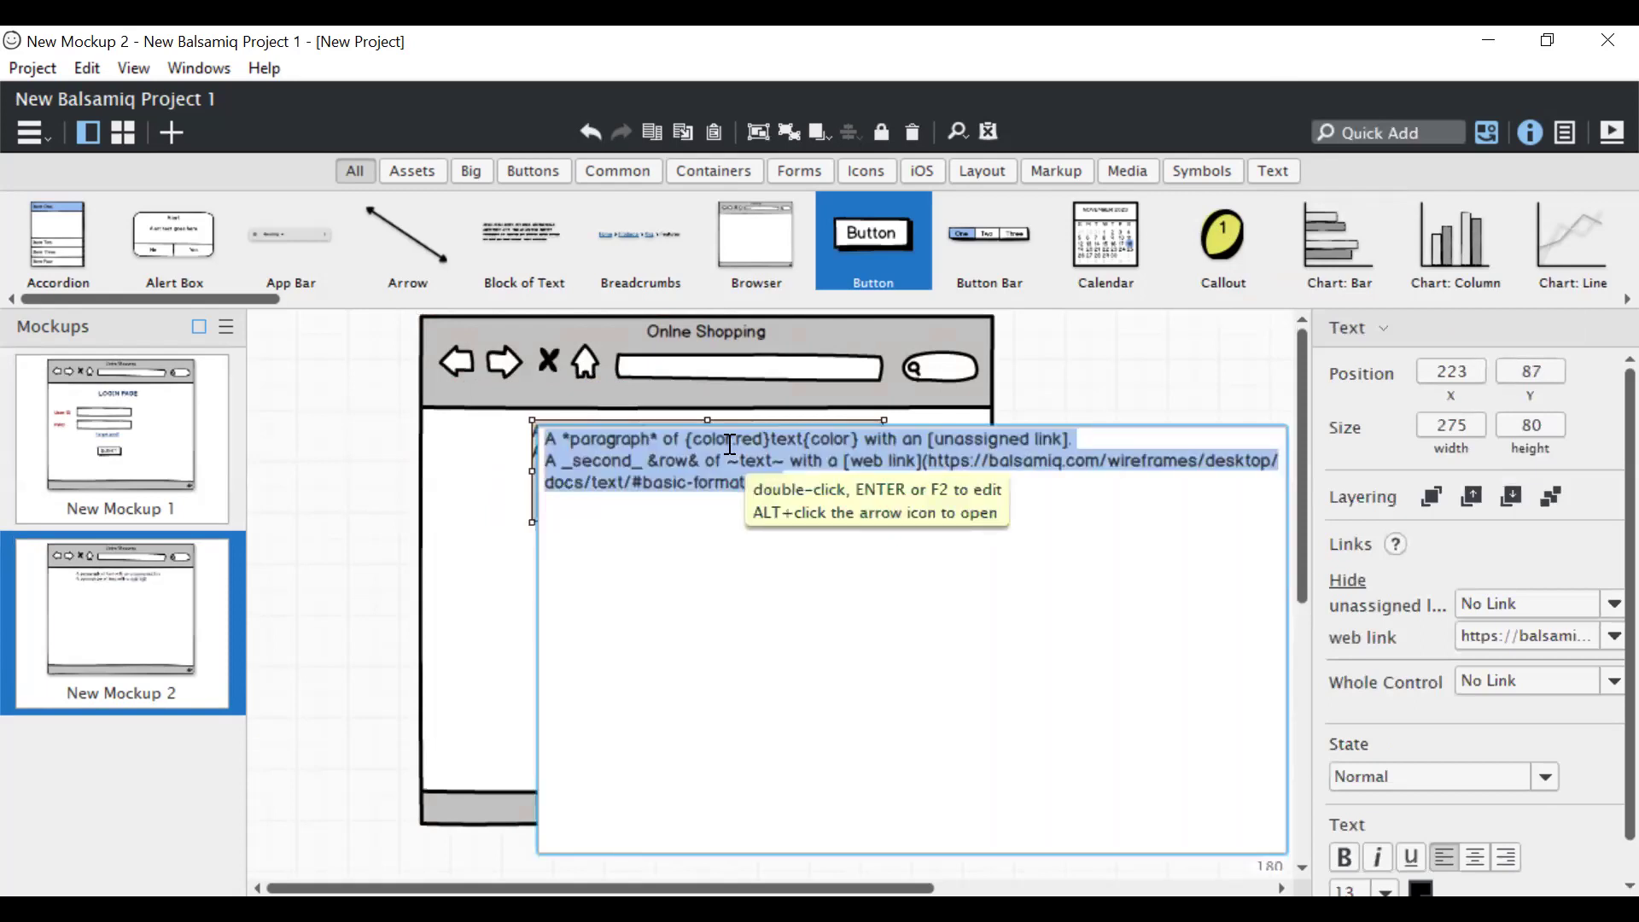
pyautogui.hotkey('ctrl', 'o')
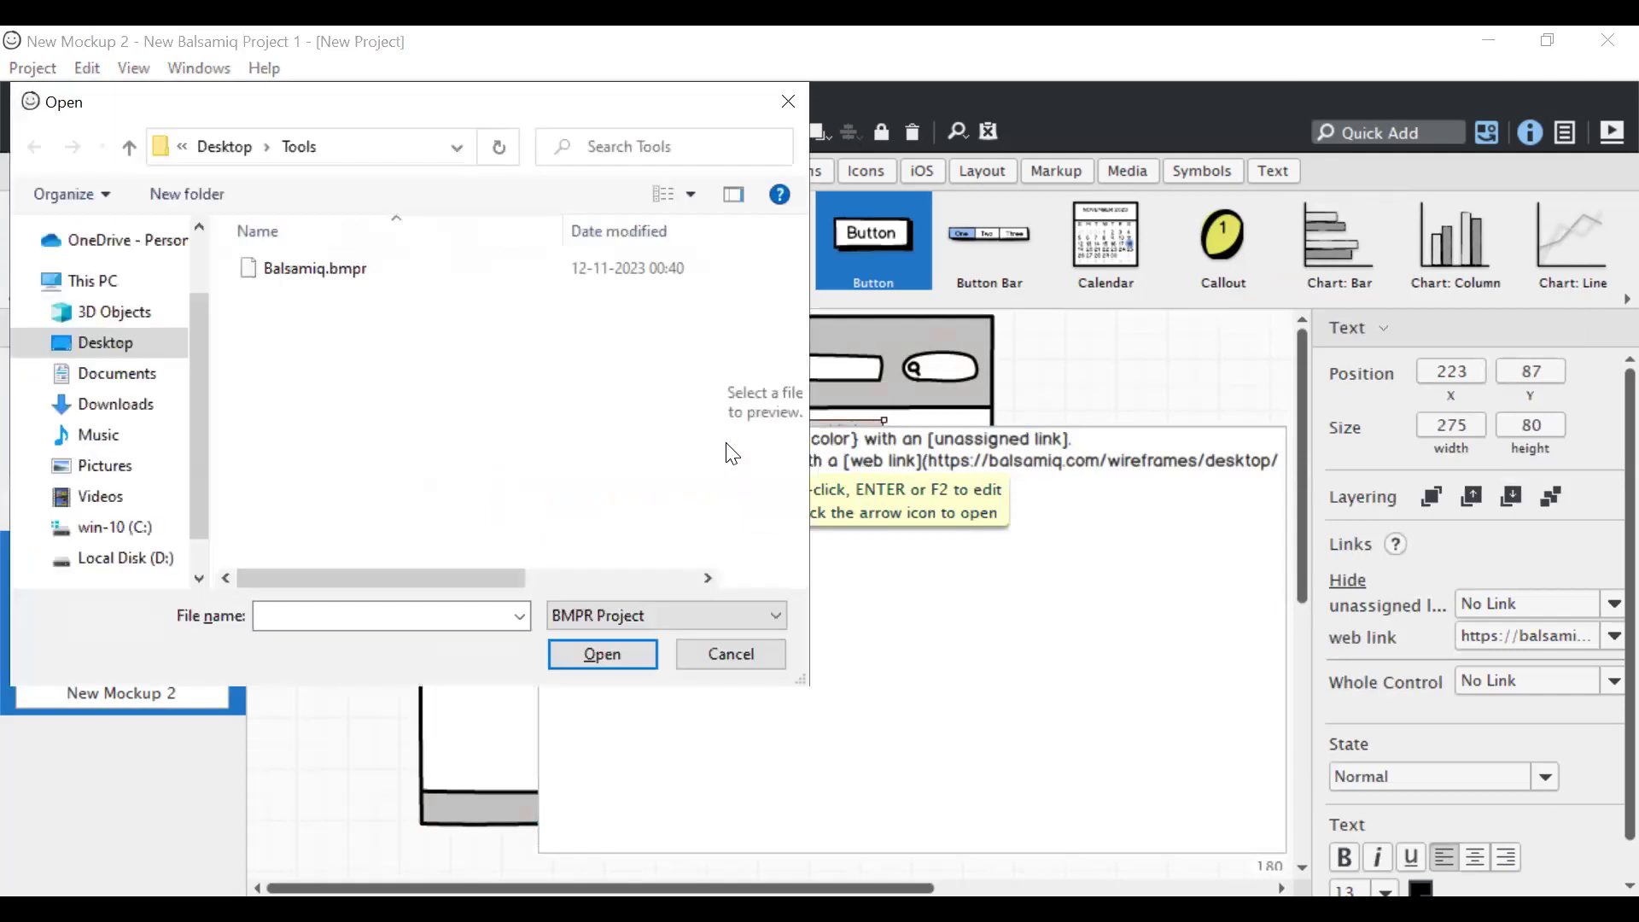
pyautogui.click(788, 101)
pyautogui.write('Home page')
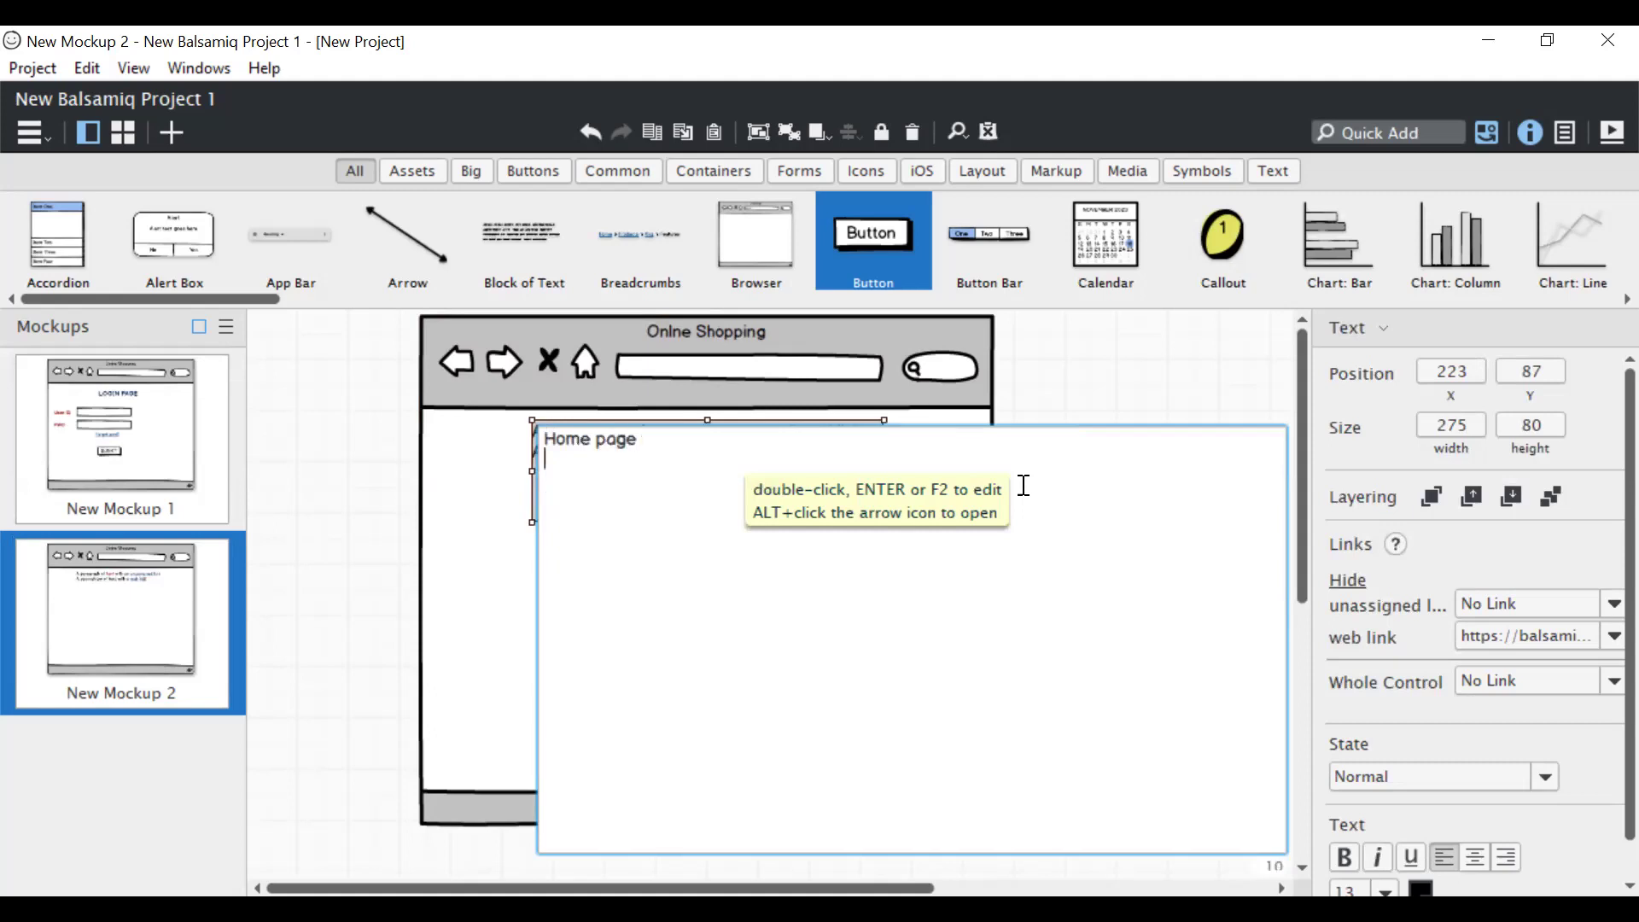
pyautogui.press('Return')
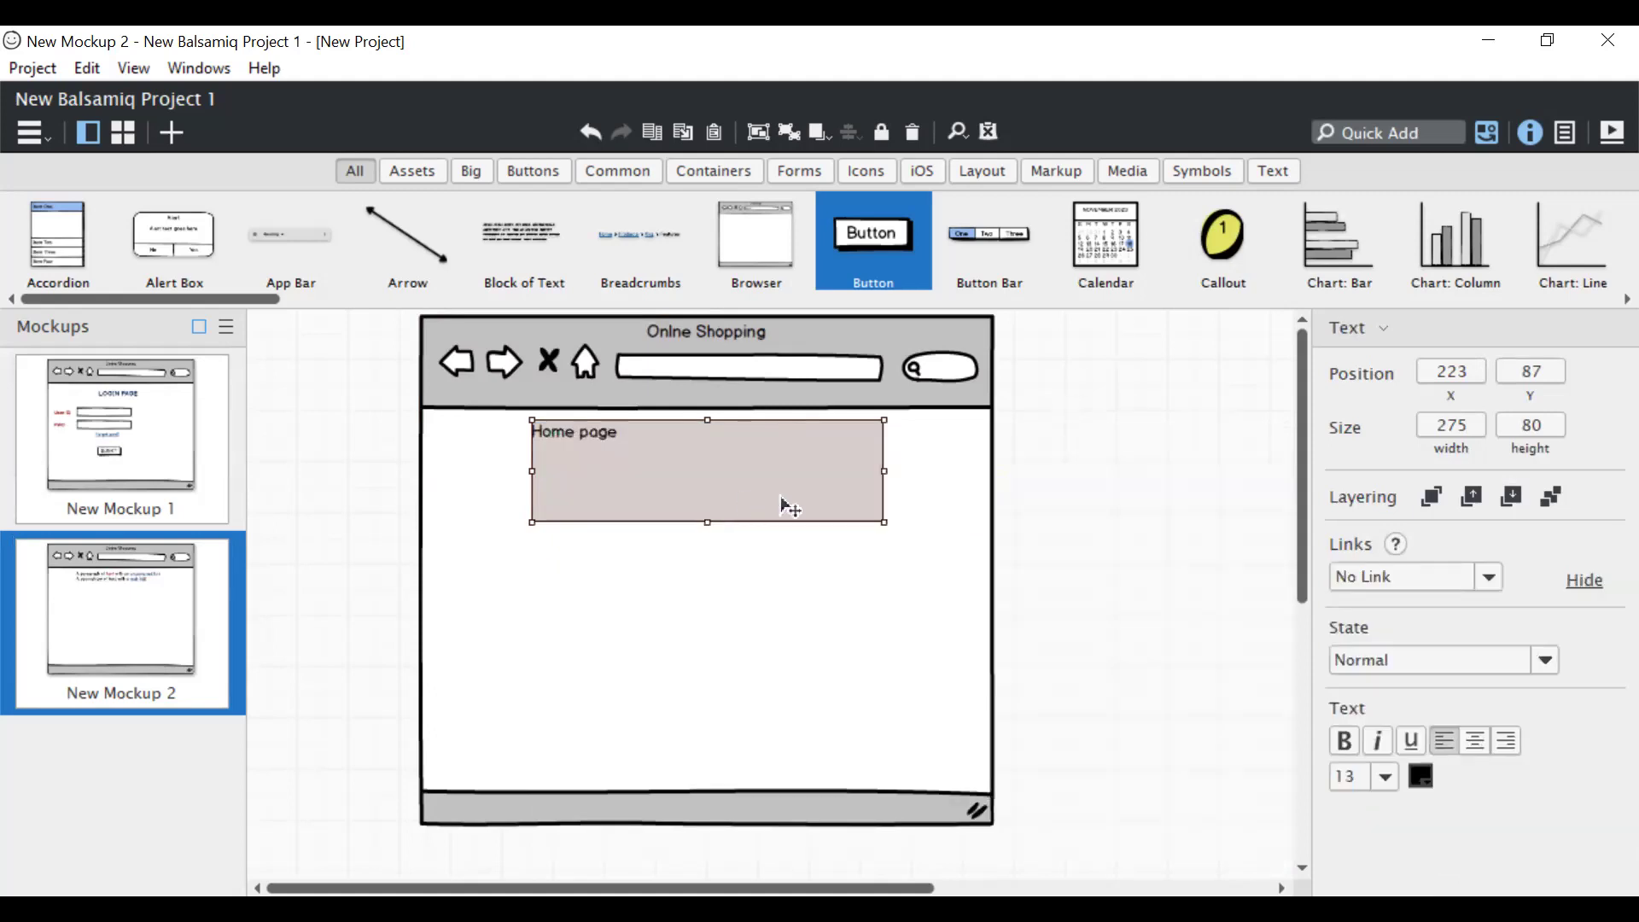
pyautogui.moveTo(877, 522); pyautogui.dragTo(732, 464)
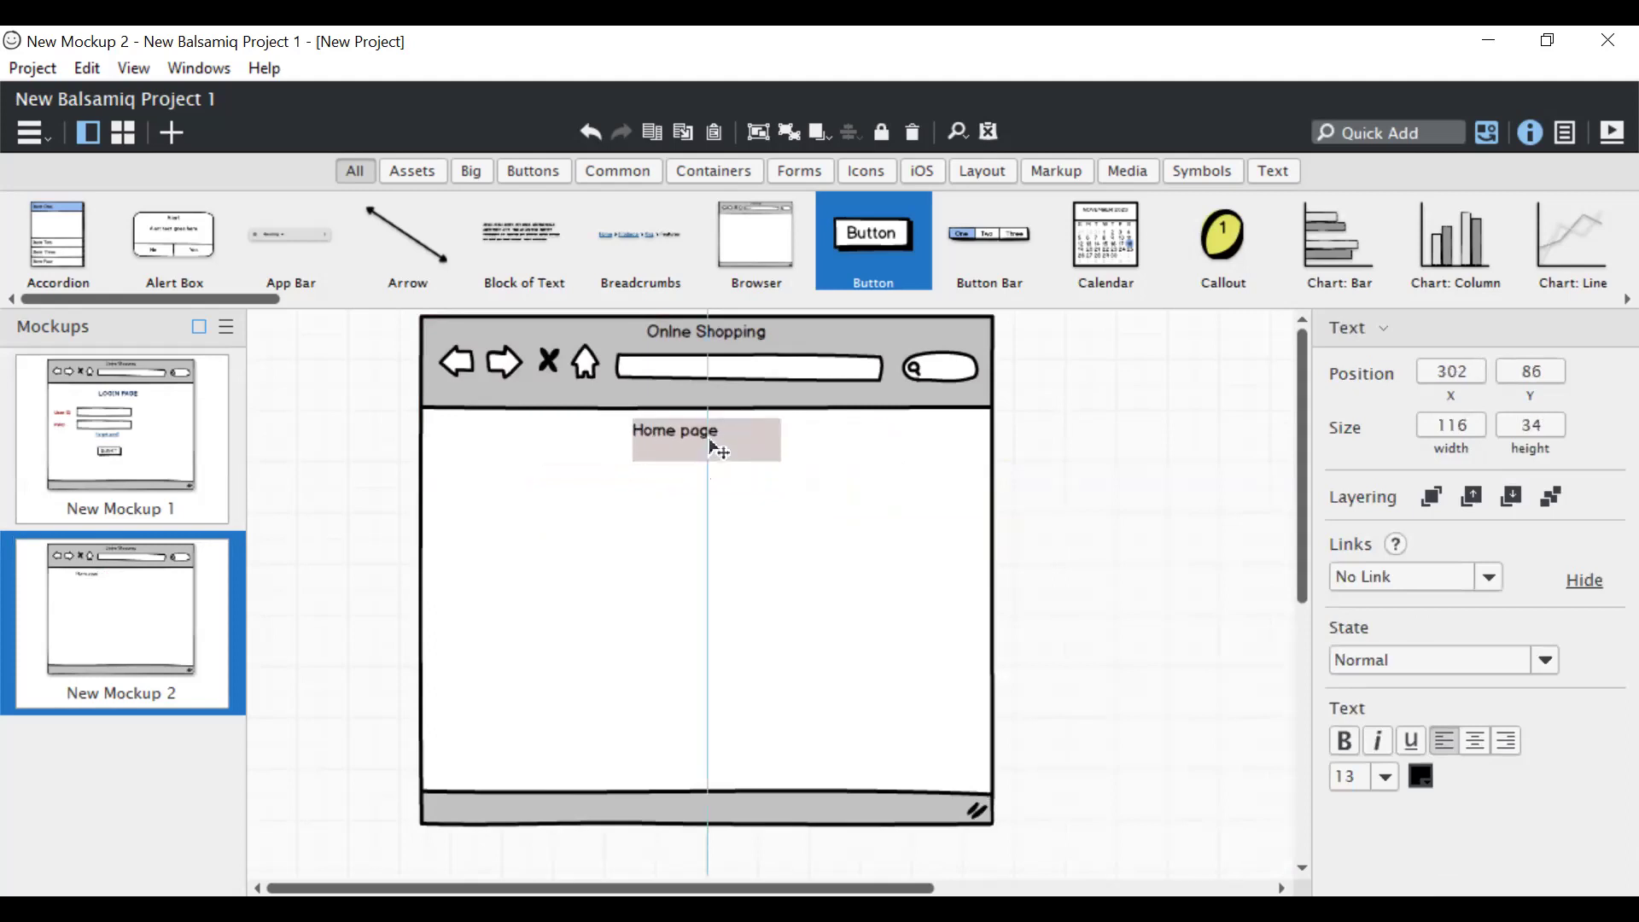
pyautogui.click(1170, 471)
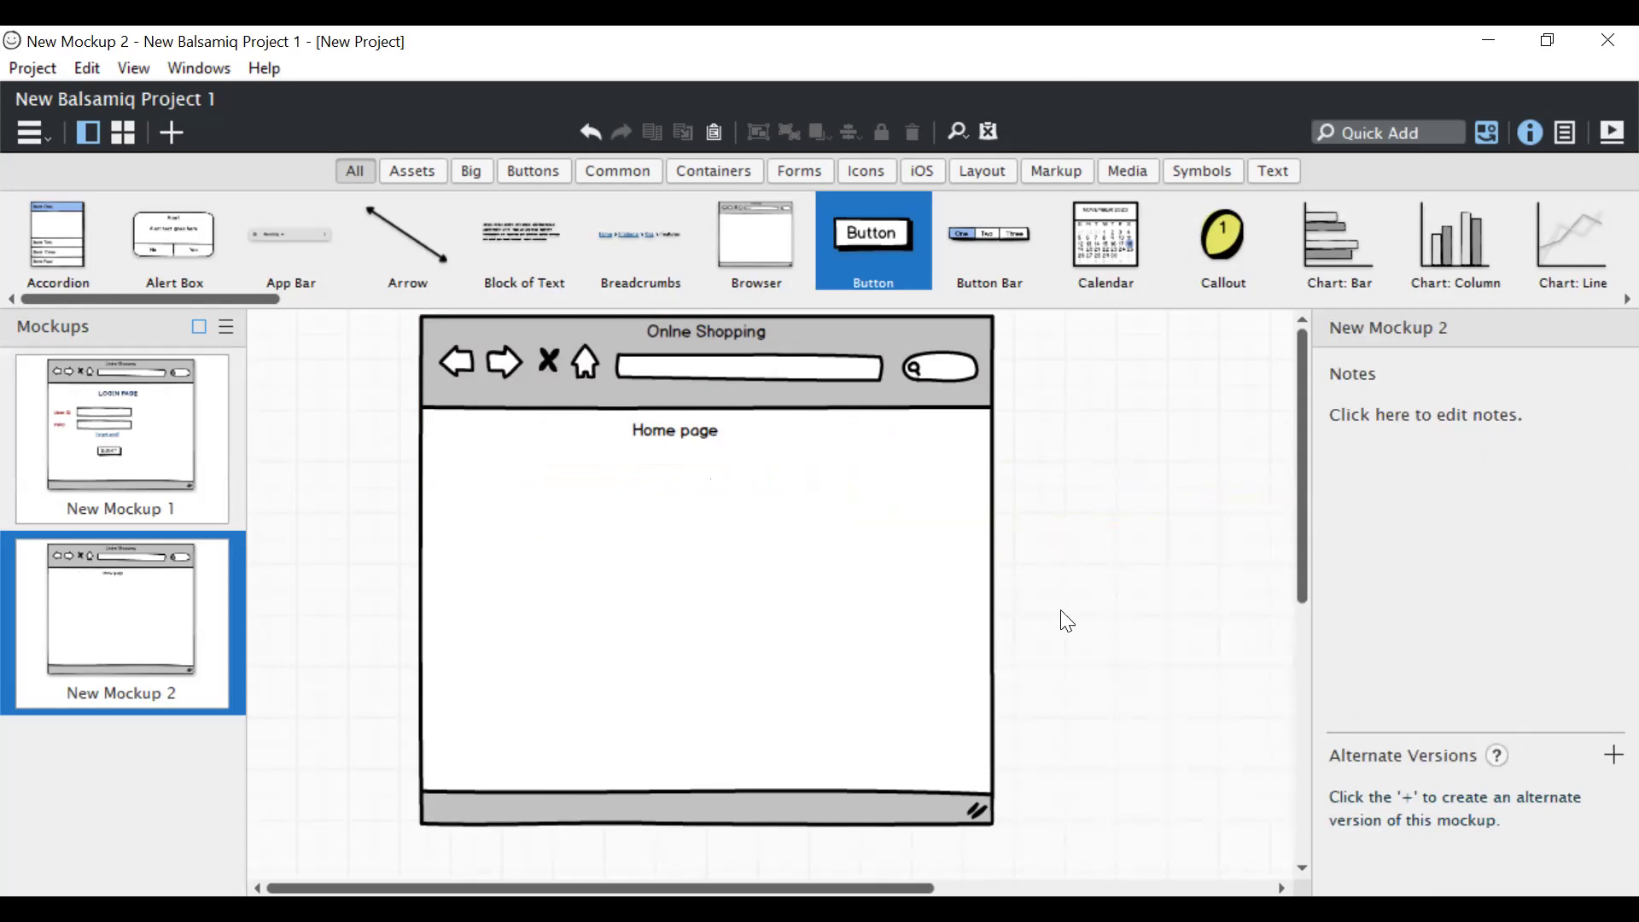
pyautogui.click(151, 459)
pyautogui.click(171, 589)
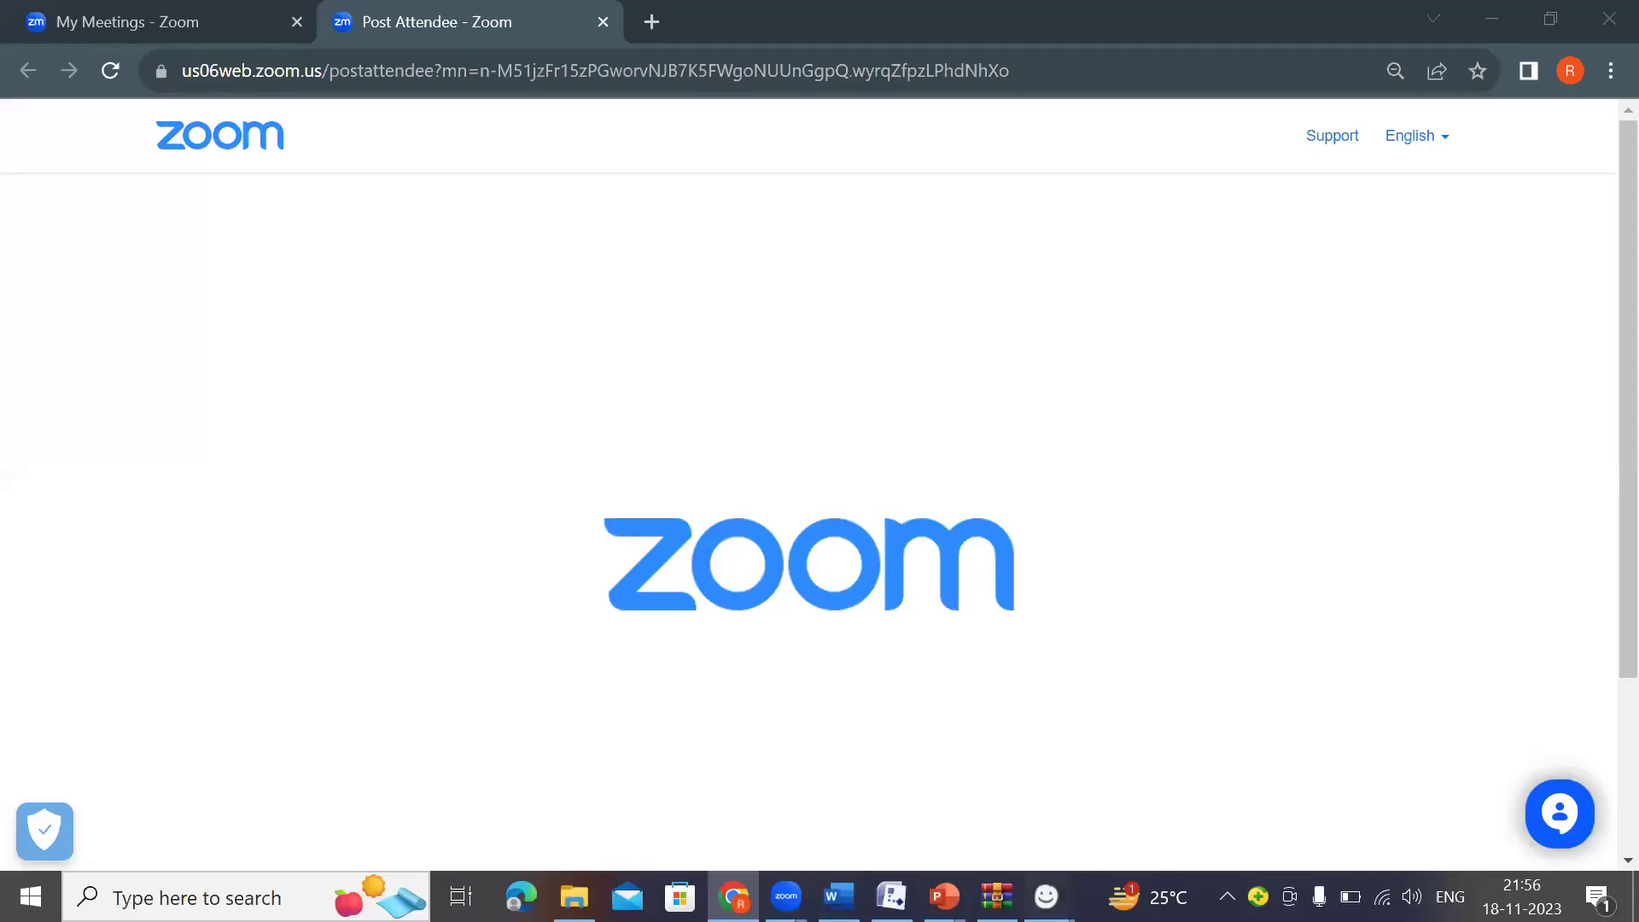
pyautogui.moveTo(1049, 897)
pyautogui.click(1113, 785)
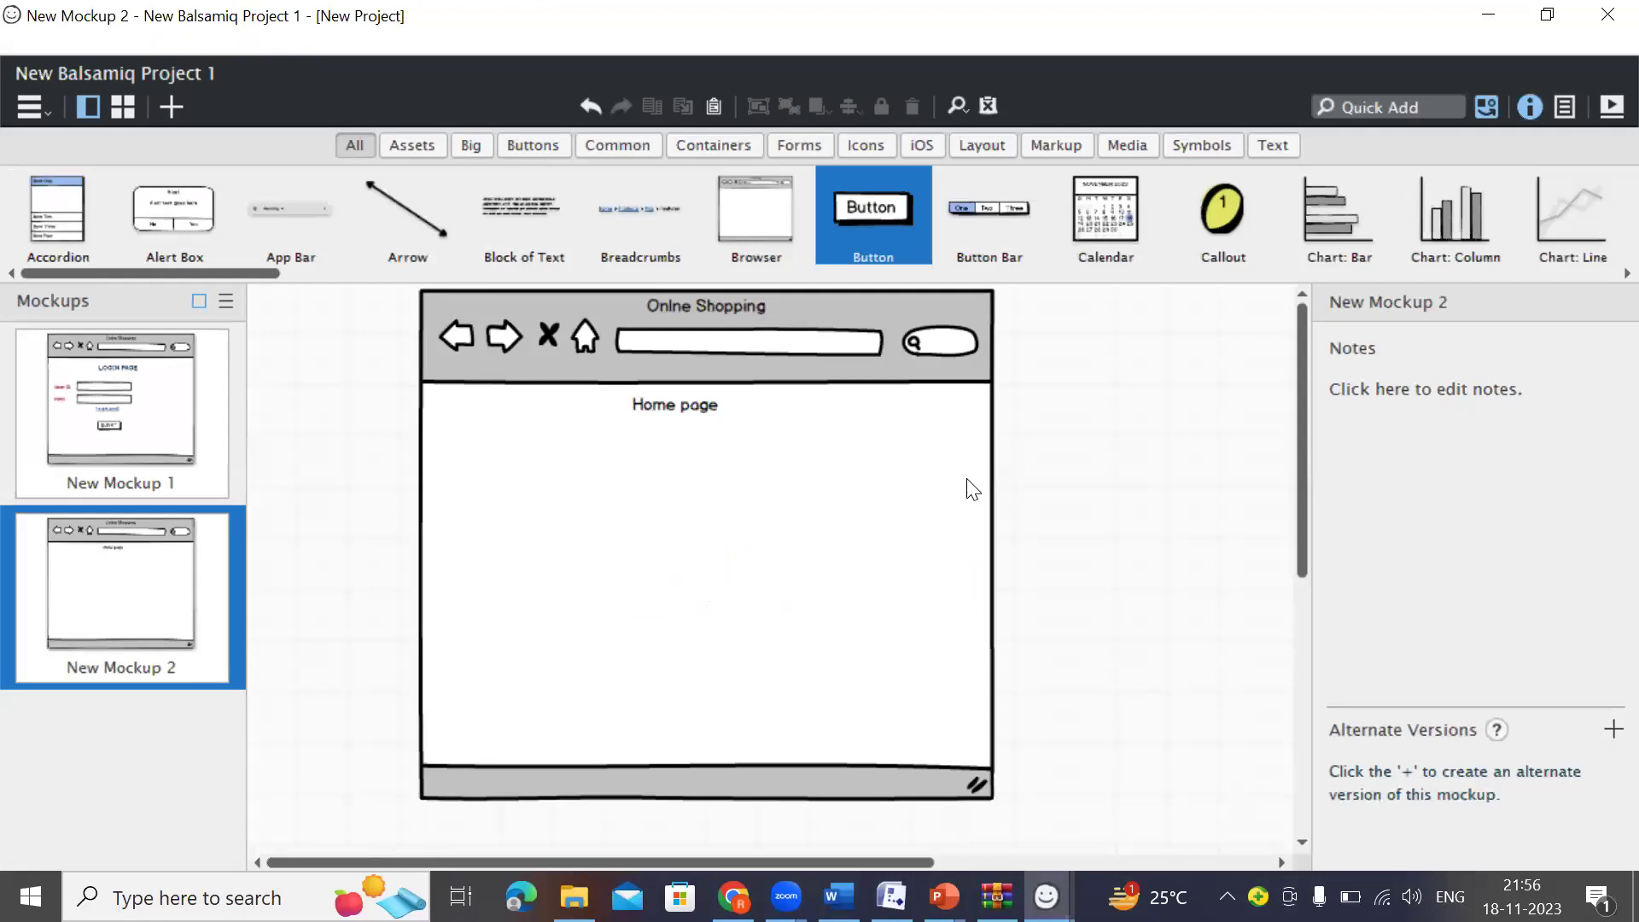
# Switch to Chrome and search Google in a new tab for "products in amazon".
pyautogui.hotkey('alt', 'Tab')
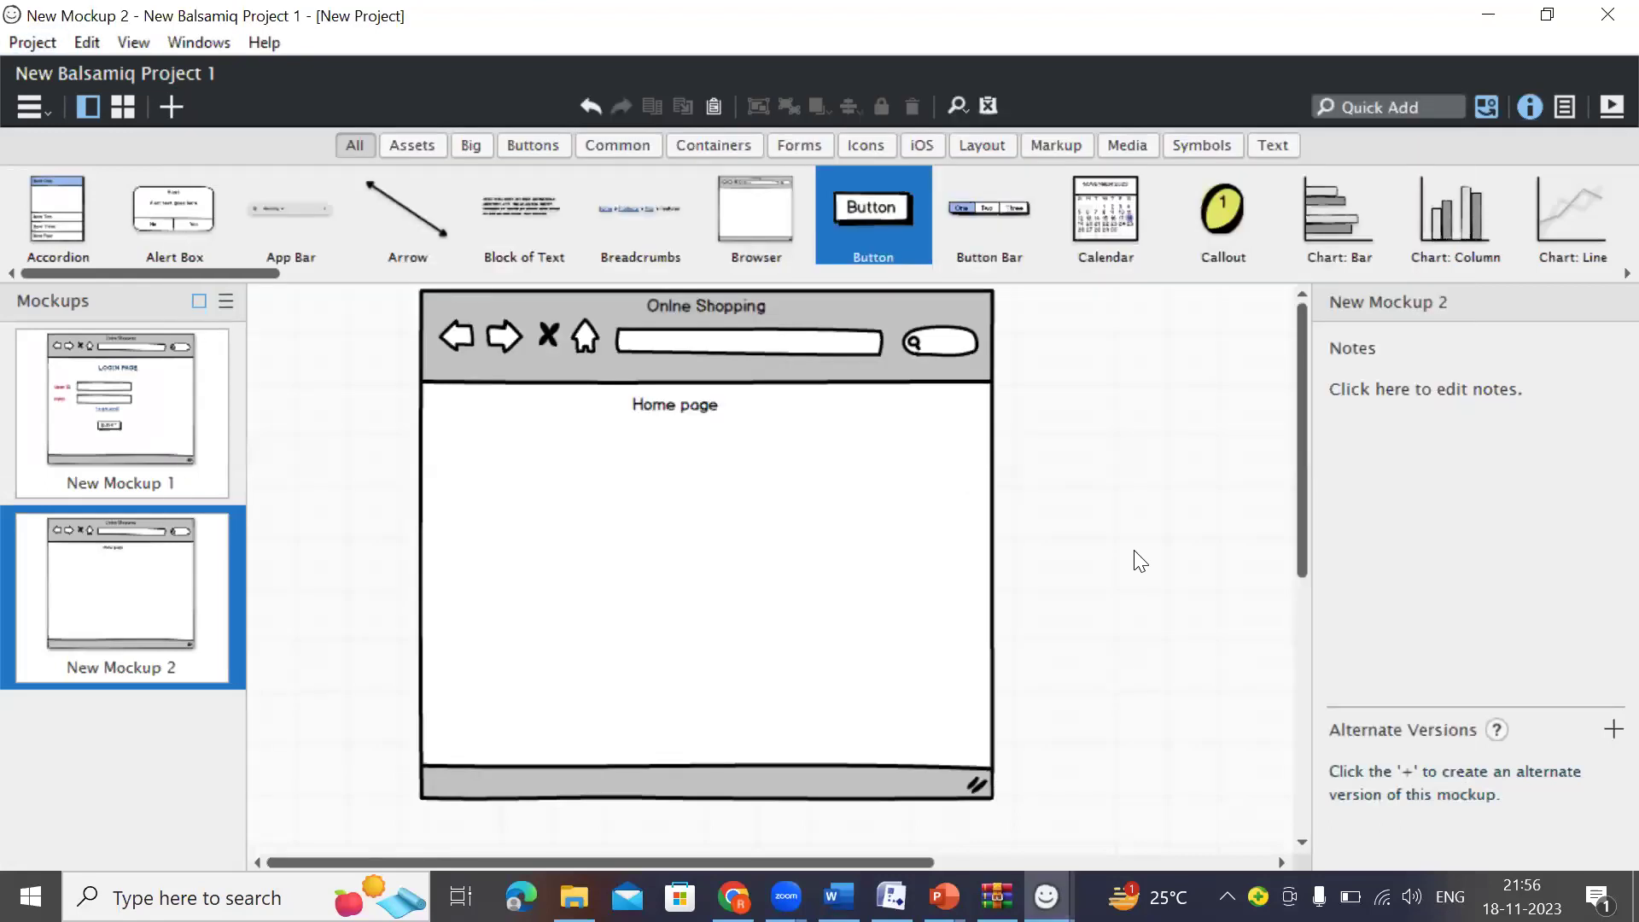
pyautogui.hotkey('alt', 'Tab')
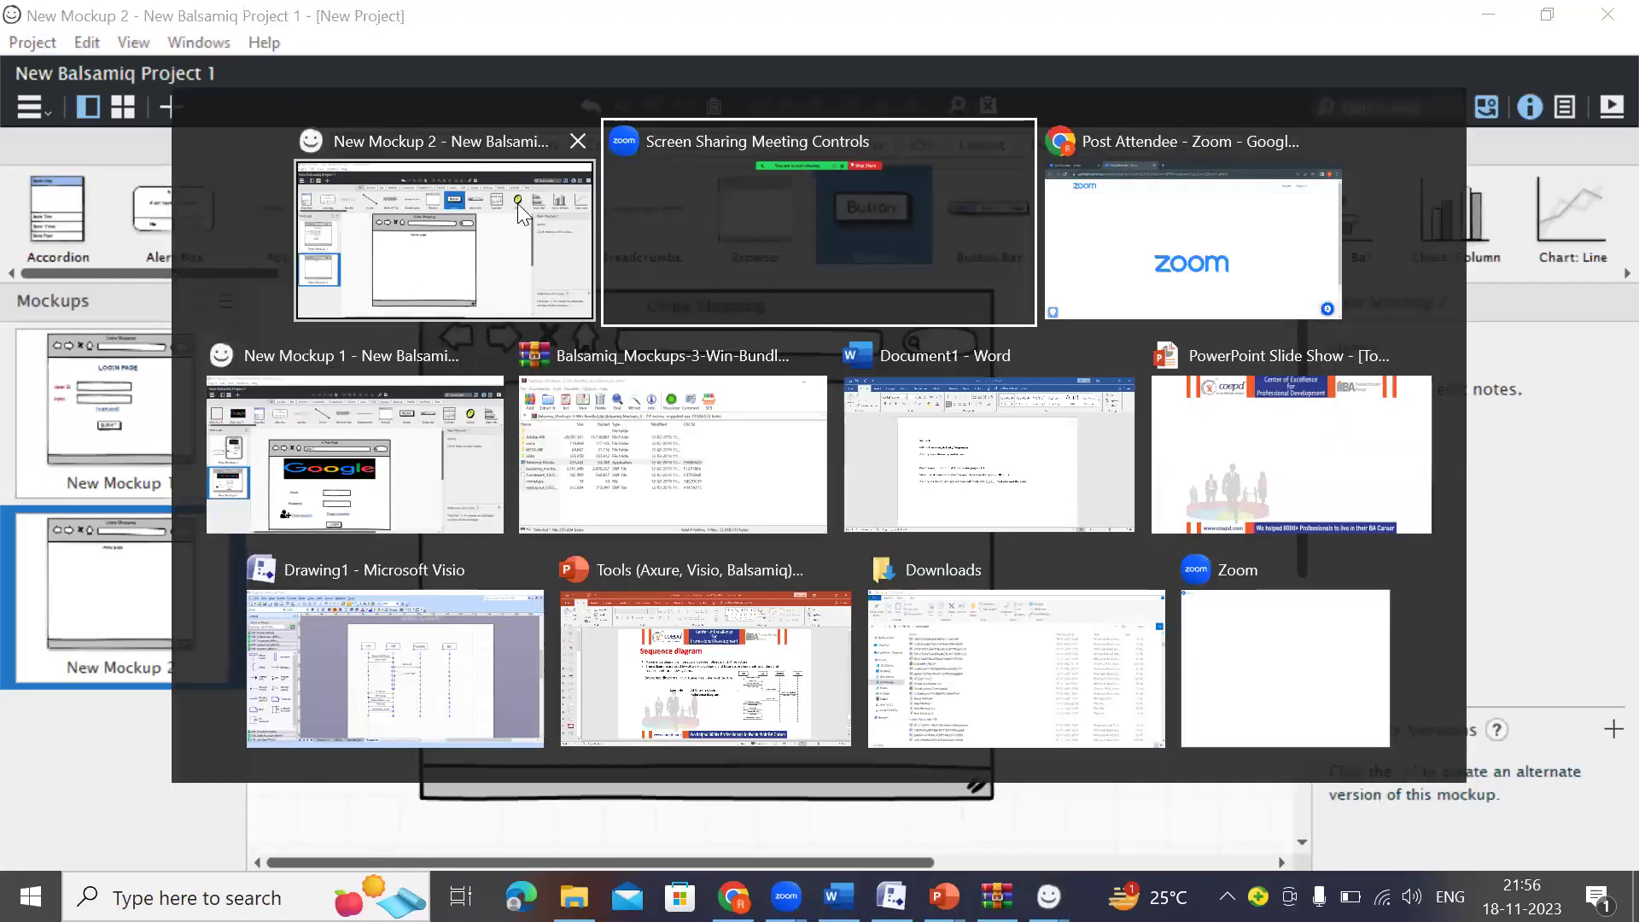
pyautogui.click(1061, 238)
pyautogui.click(651, 21)
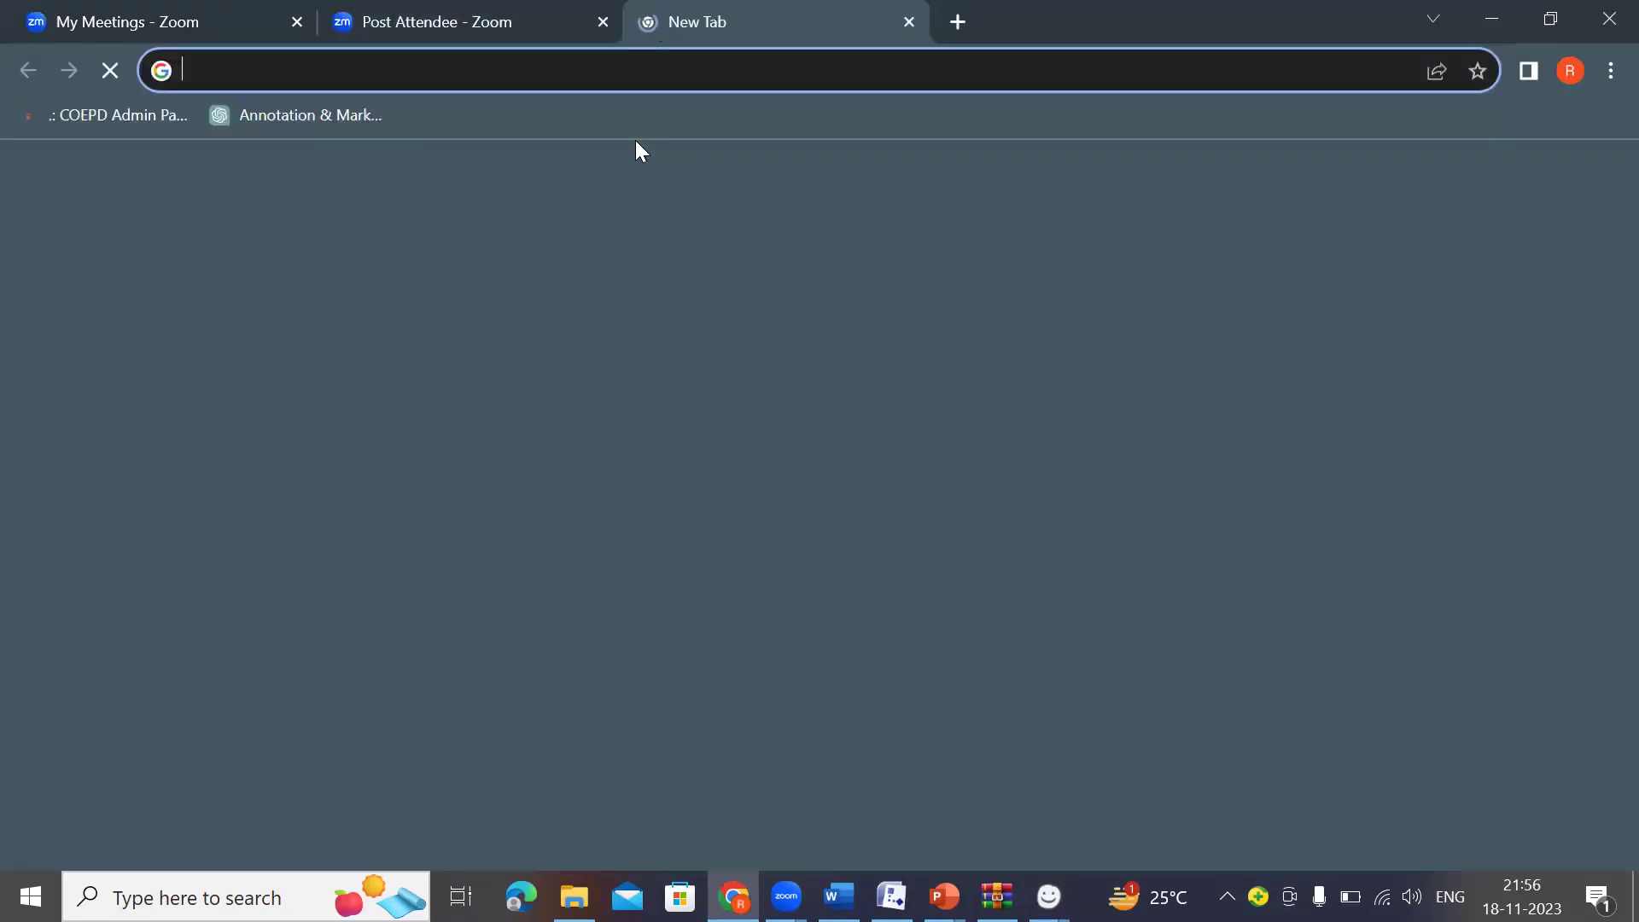
pyautogui.click(606, 530)
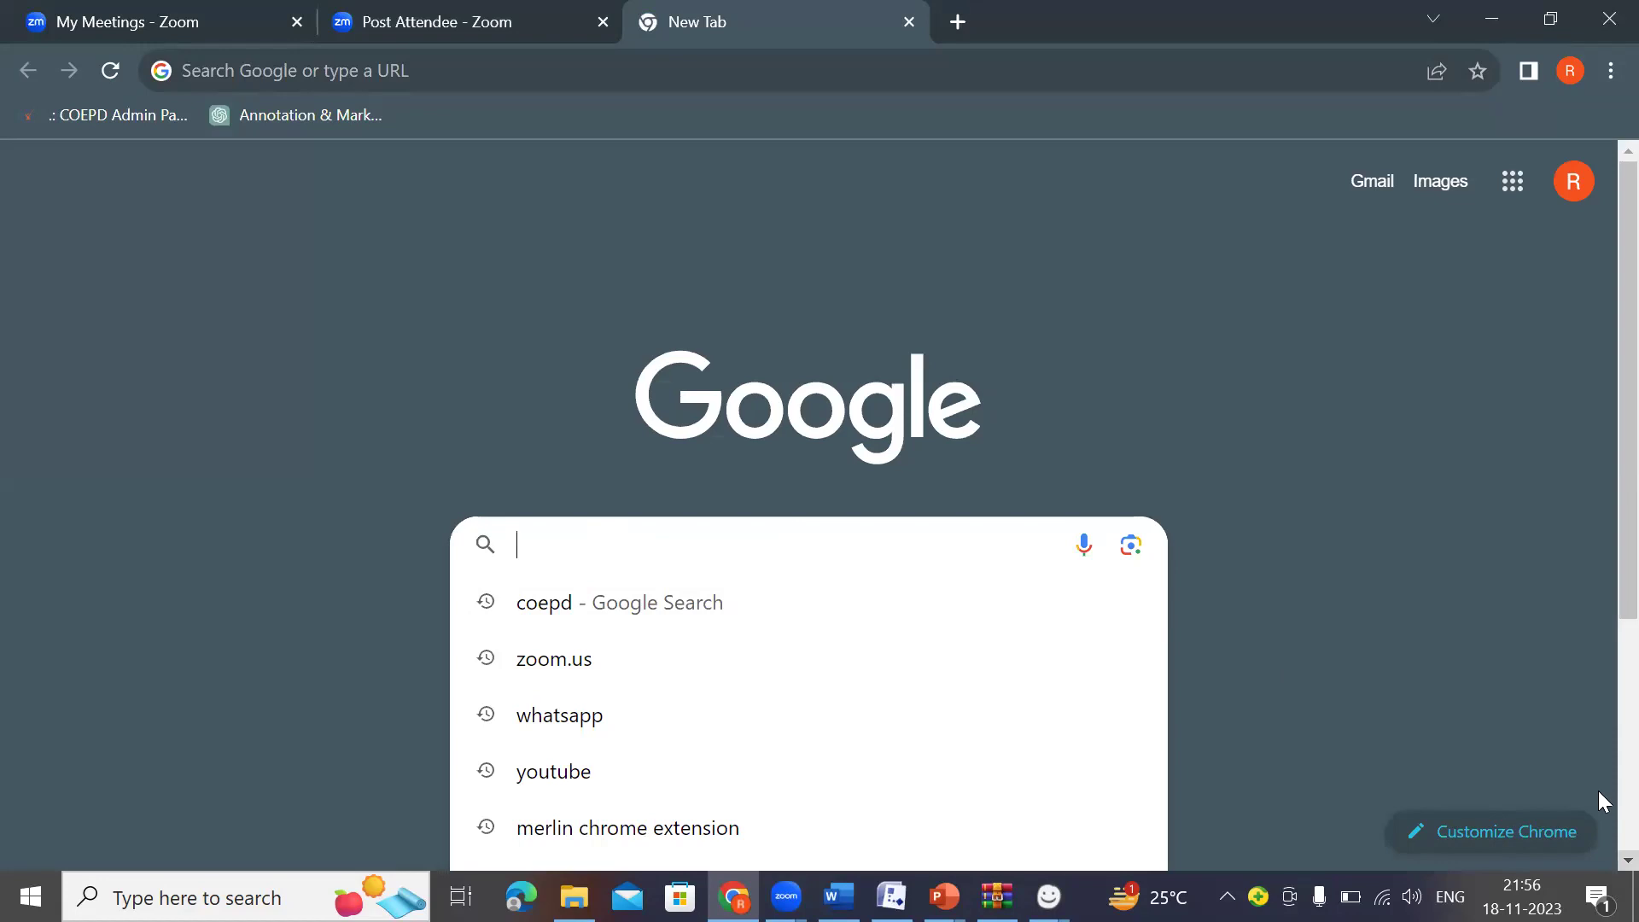
pyautogui.write('Produ')
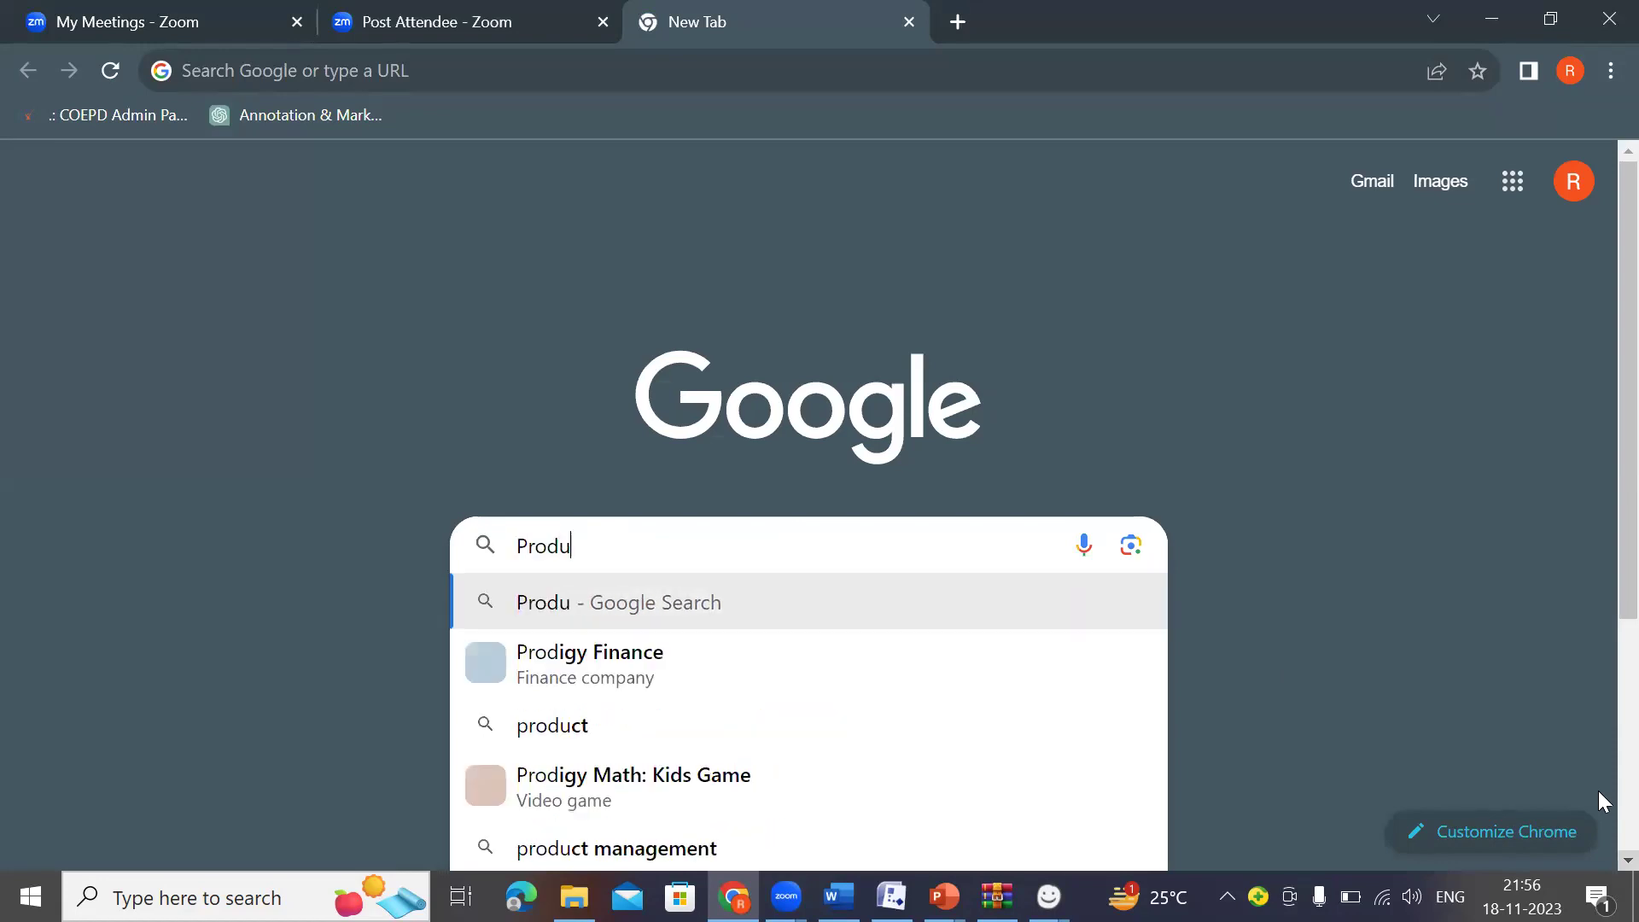
pyautogui.write('cts i')
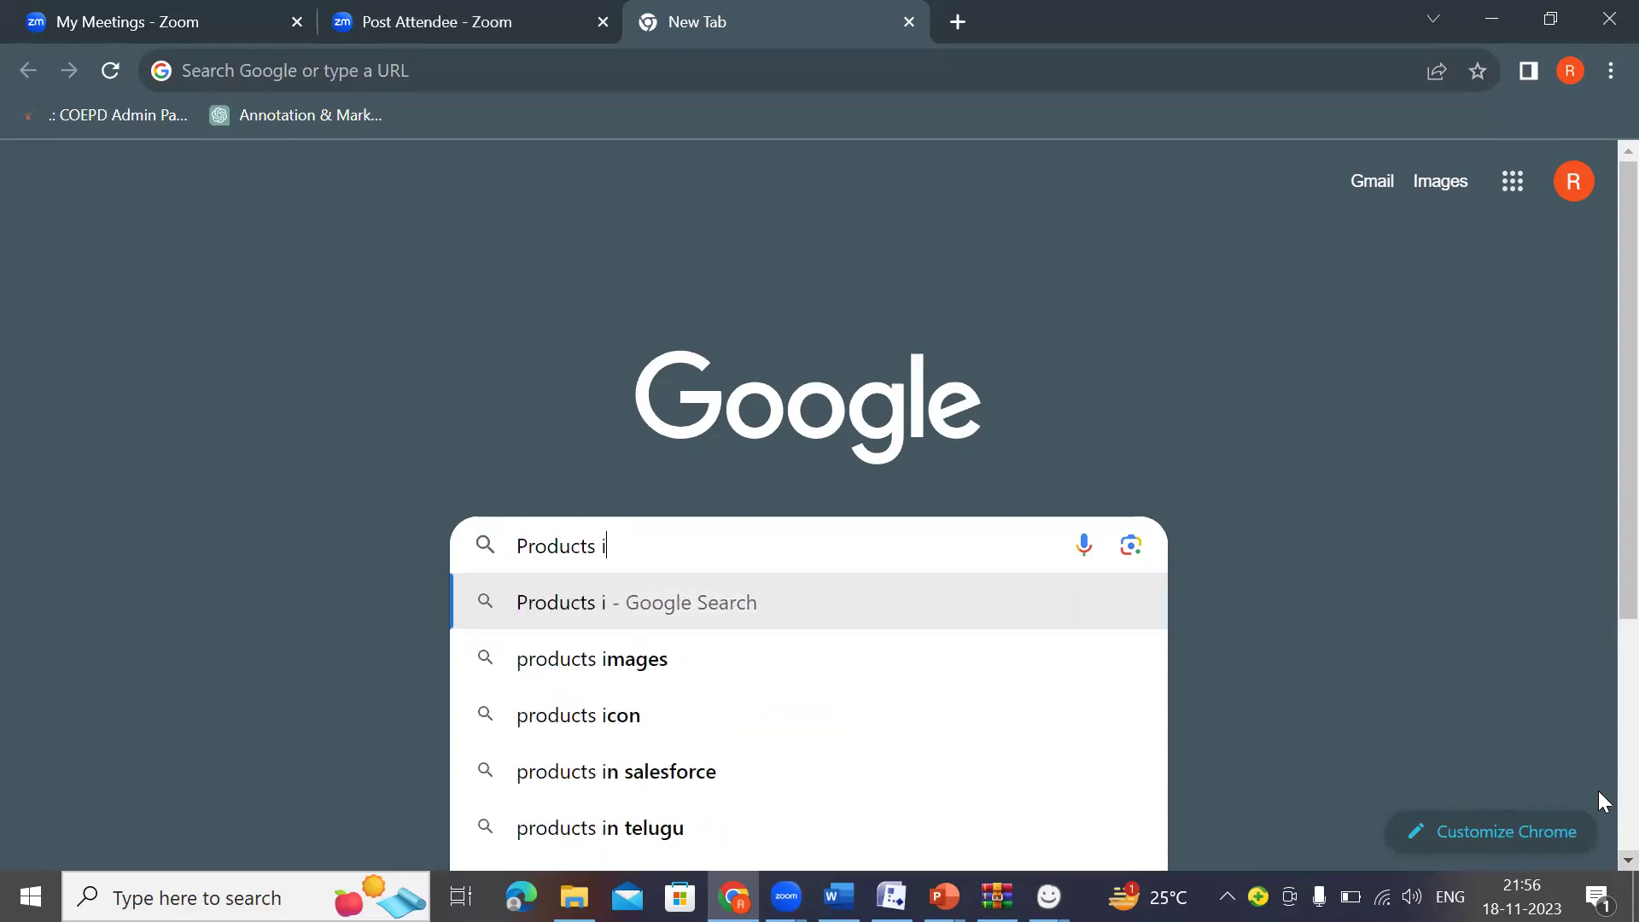
pyautogui.write('n amaz')
pyautogui.press('BackSpace')
pyautogui.press('BackSpace')
pyautogui.write('zon')
pyautogui.press('Return')
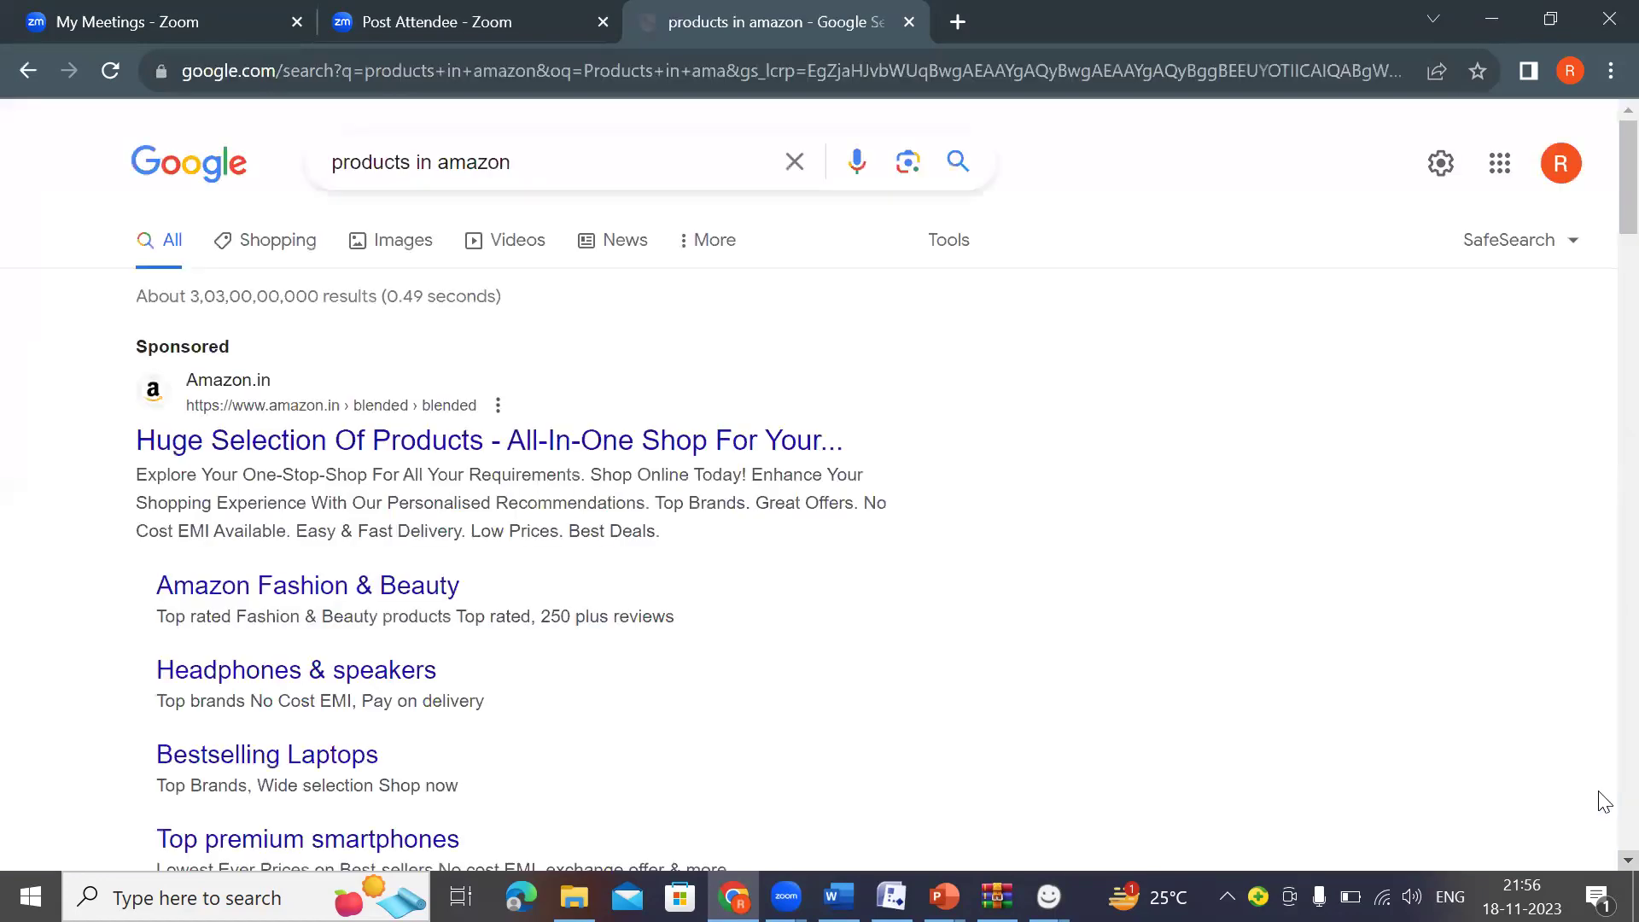
# Show the image results for the search and copy the Jungle Scout picture of the microphones and camera.
pyautogui.click(391, 248)
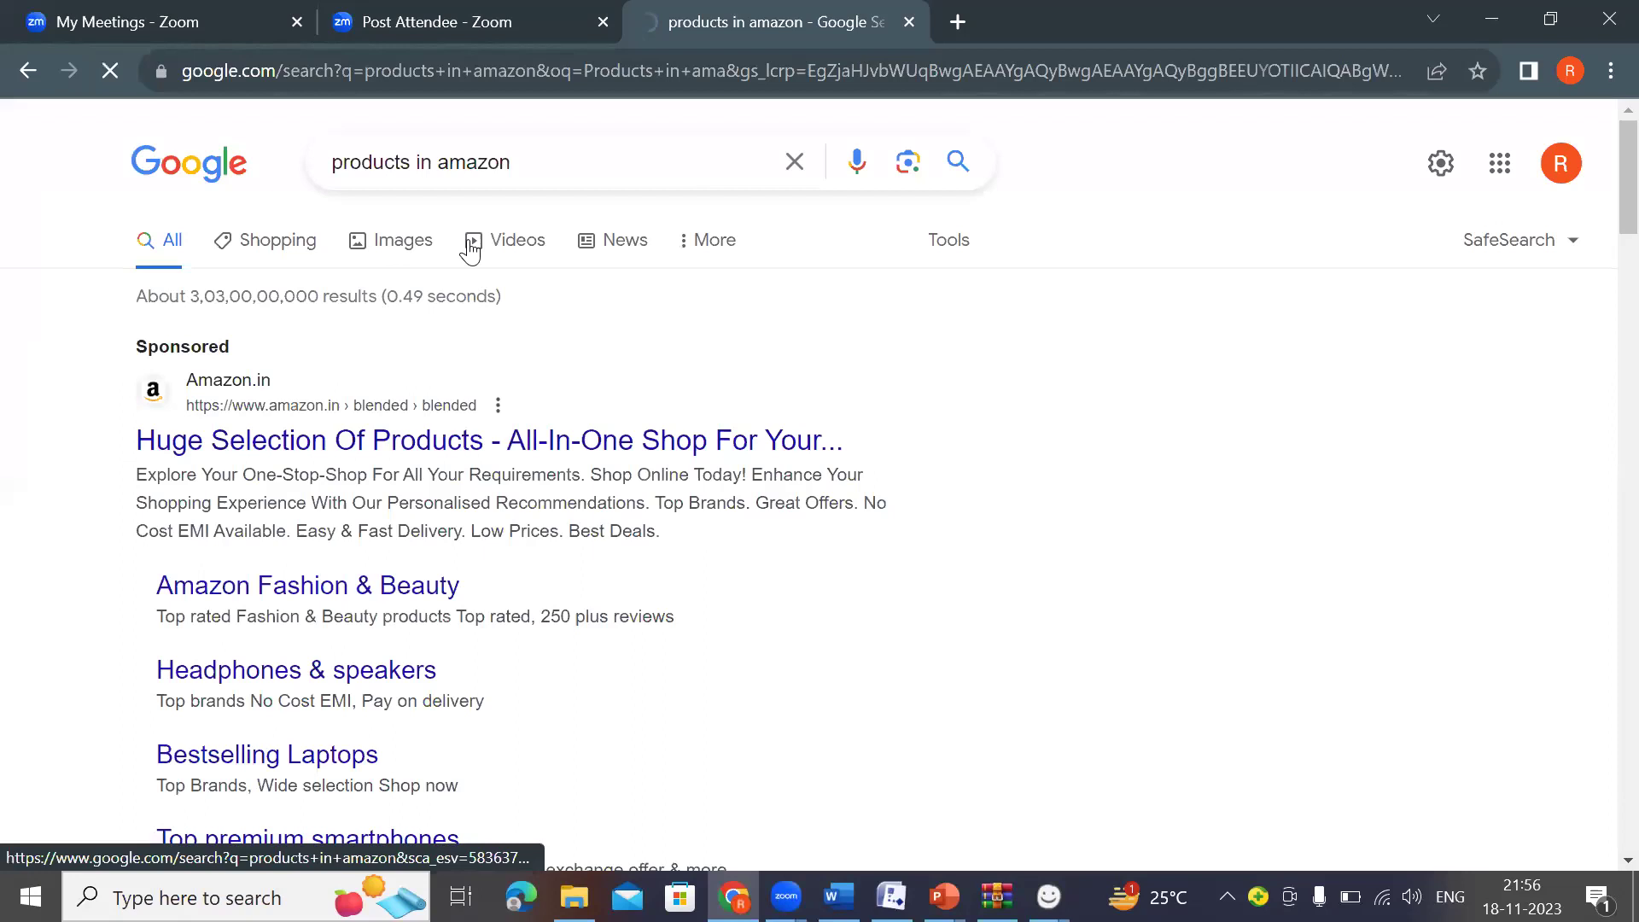
pyautogui.scroll(-2, 632, 535)
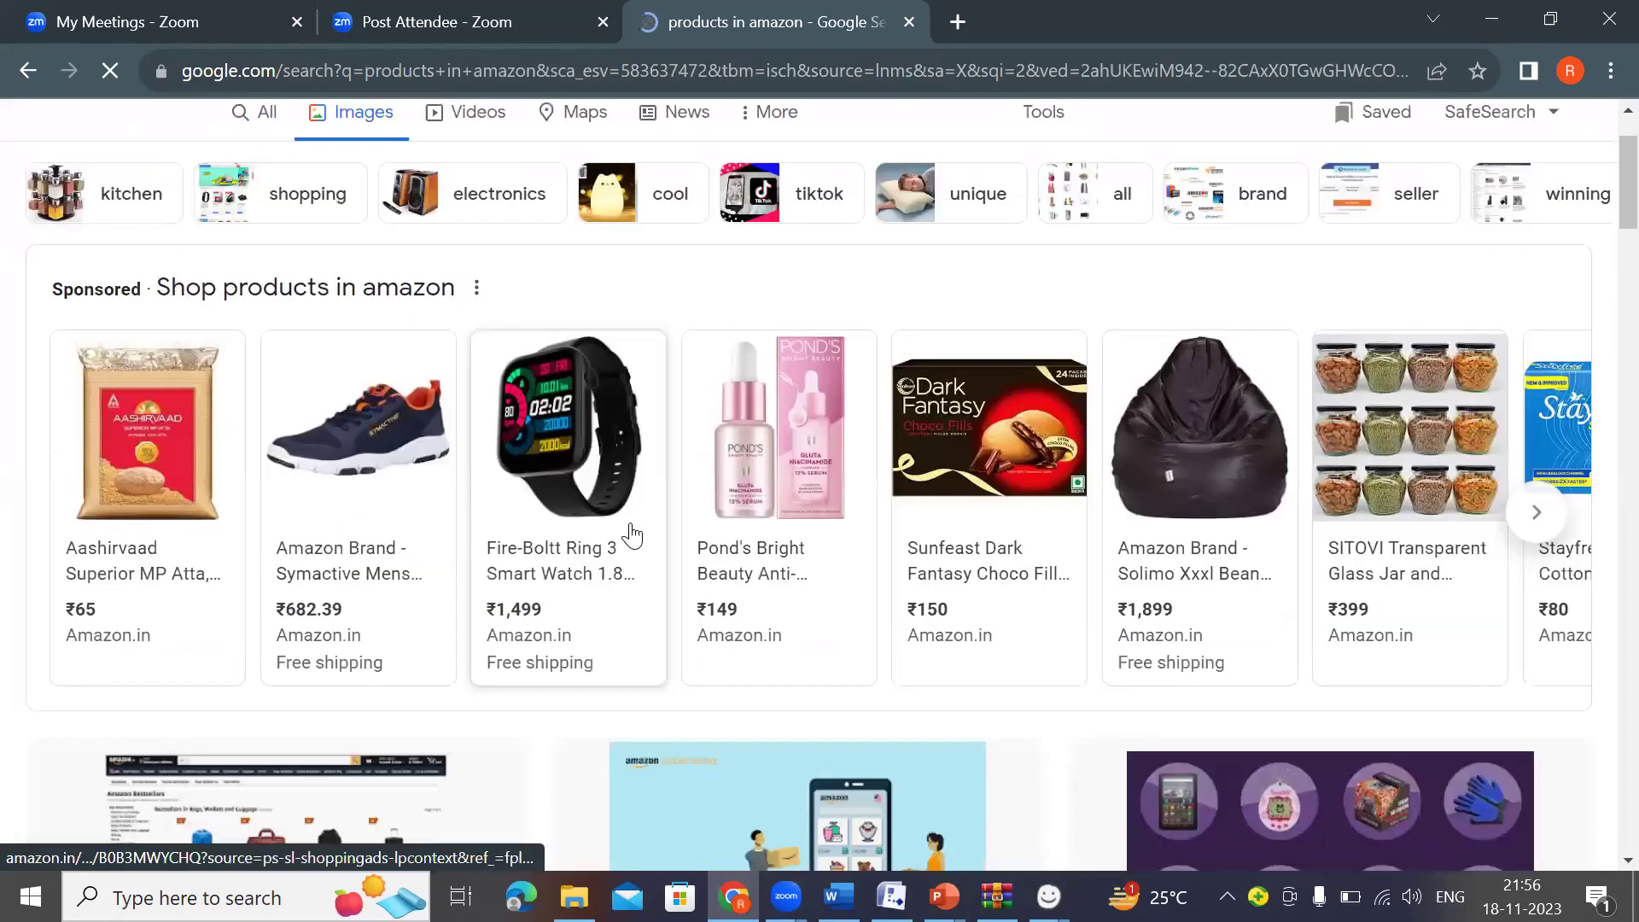
pyautogui.scroll(2, 776, 452)
pyautogui.scroll(-6, 777, 448)
pyautogui.scroll(5, 778, 445)
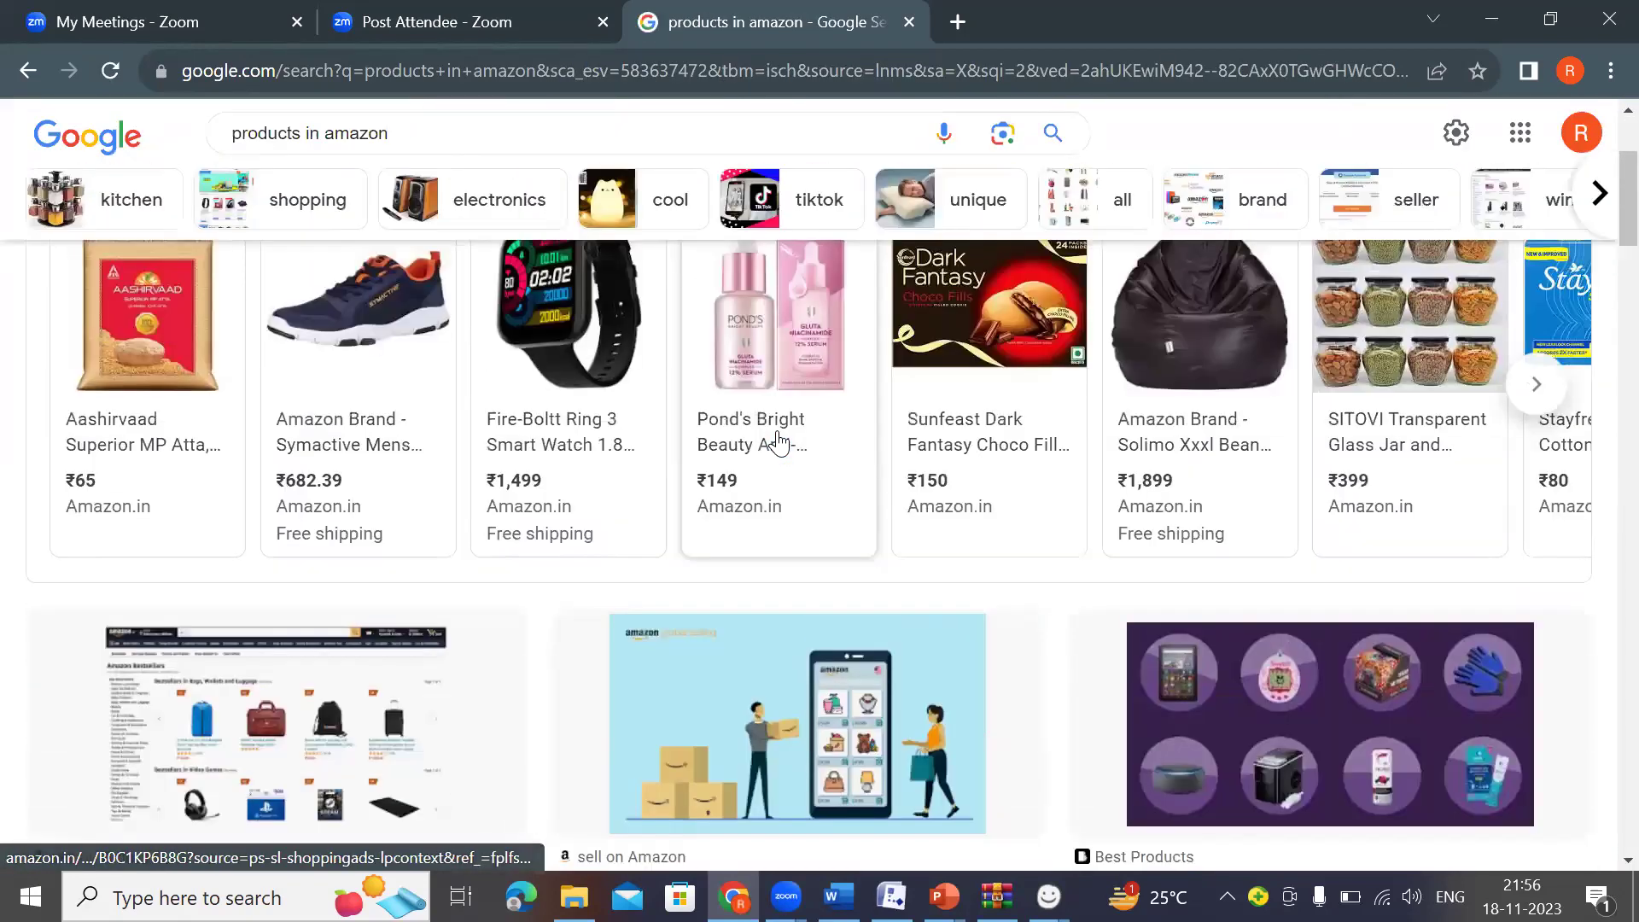
pyautogui.scroll(-2, 750, 438)
pyautogui.rightClick(621, 445)
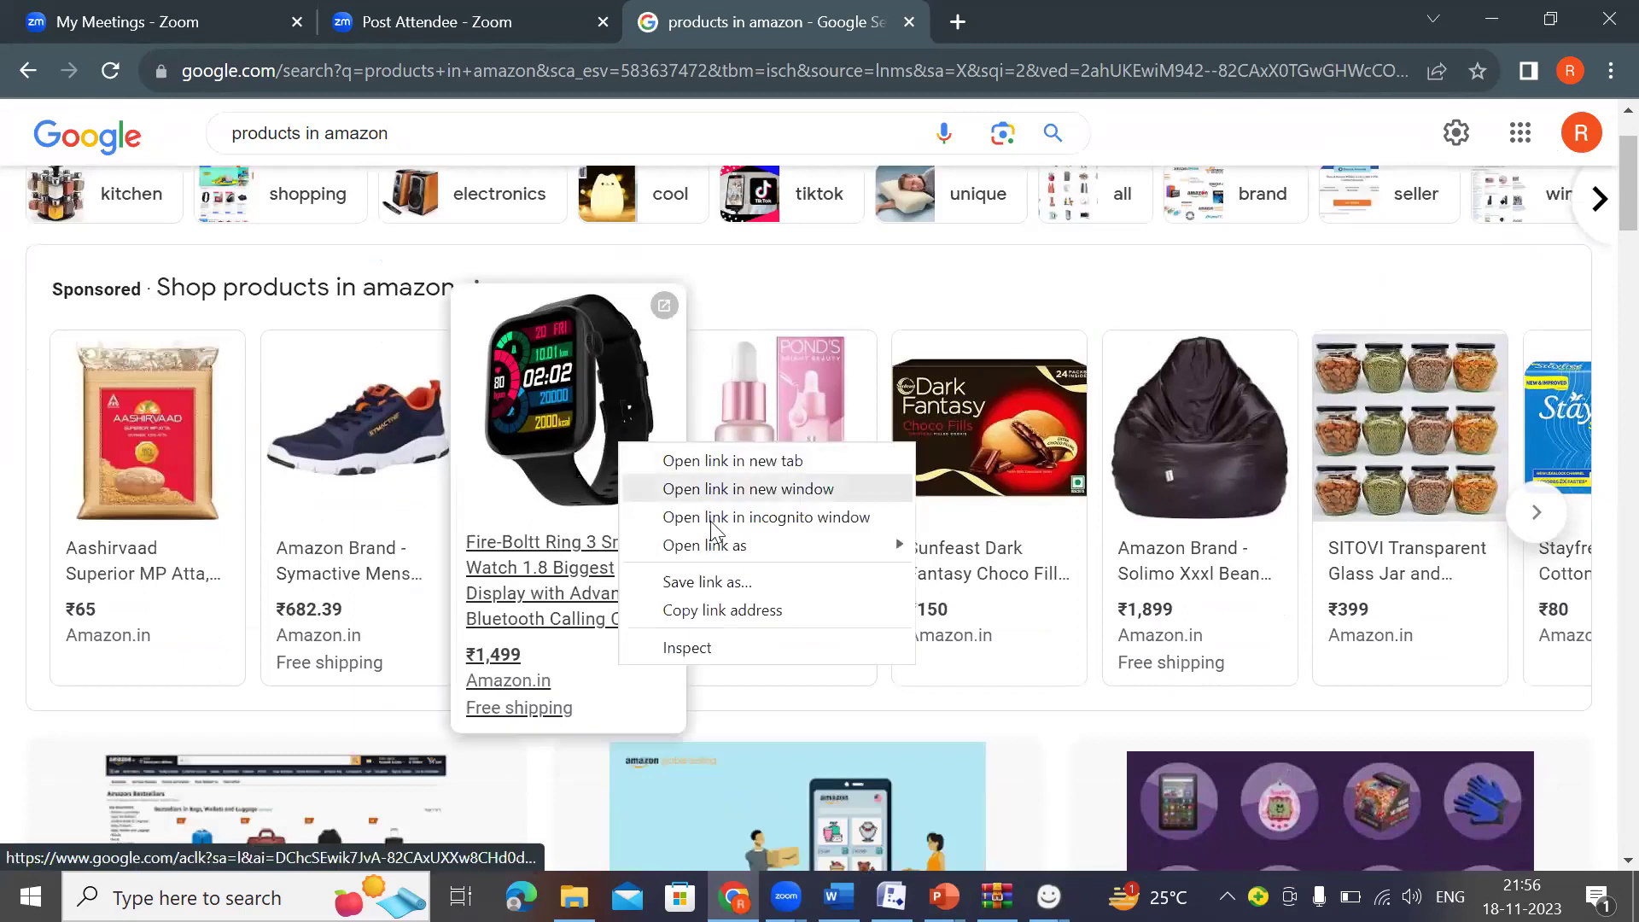
pyautogui.click(893, 282)
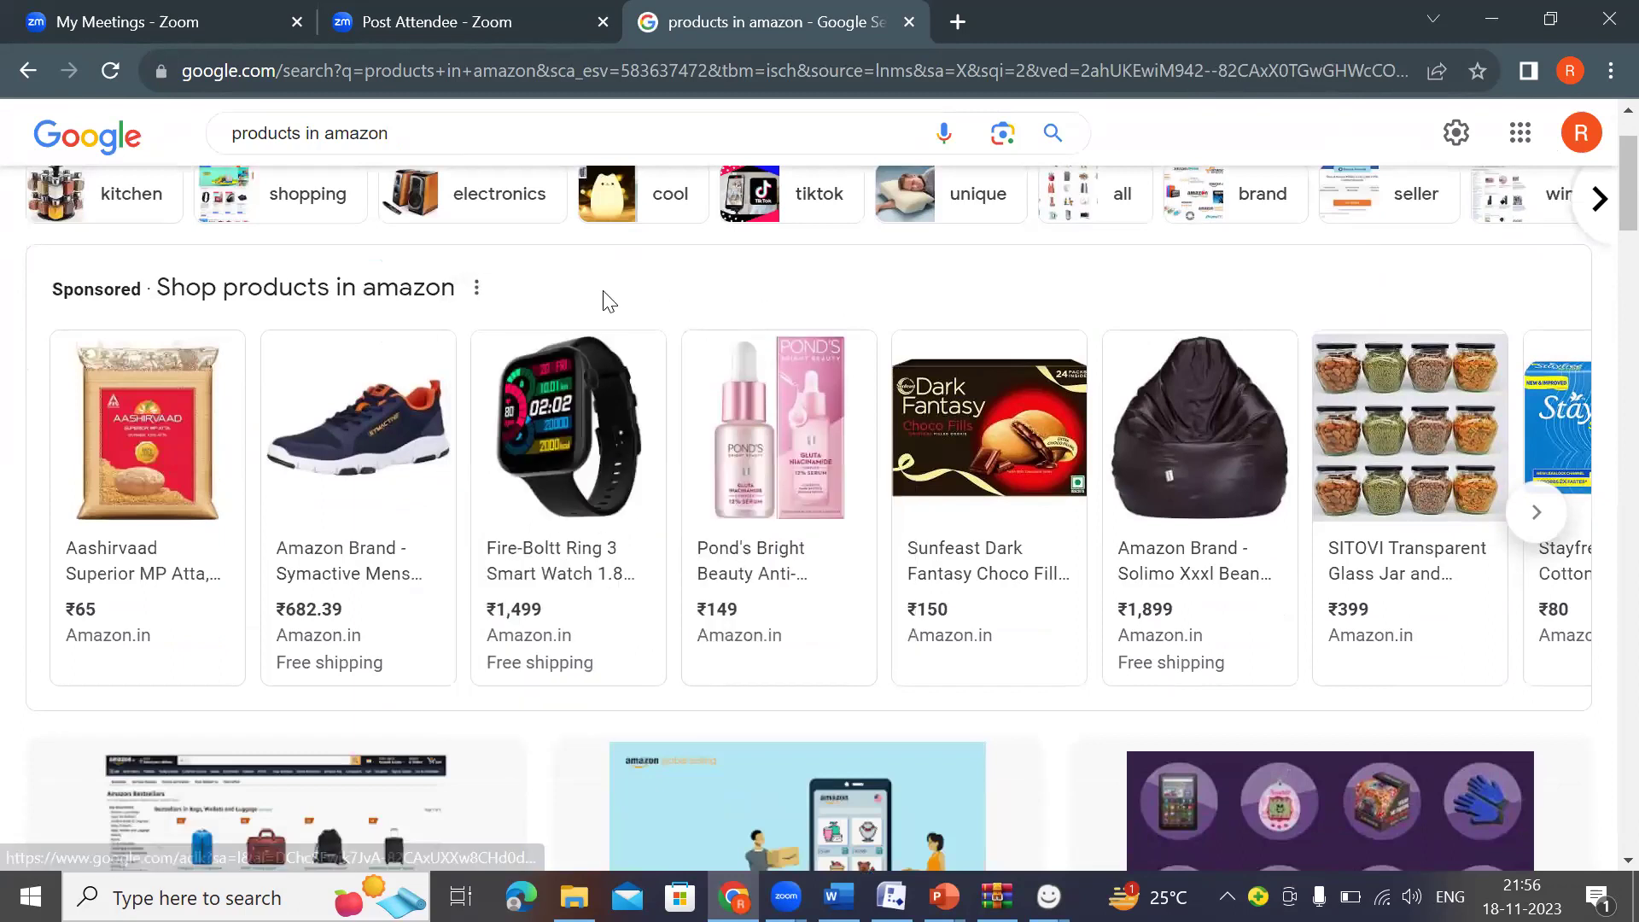
pyautogui.scroll(2, 597, 295)
pyautogui.scroll(-10, 466, 444)
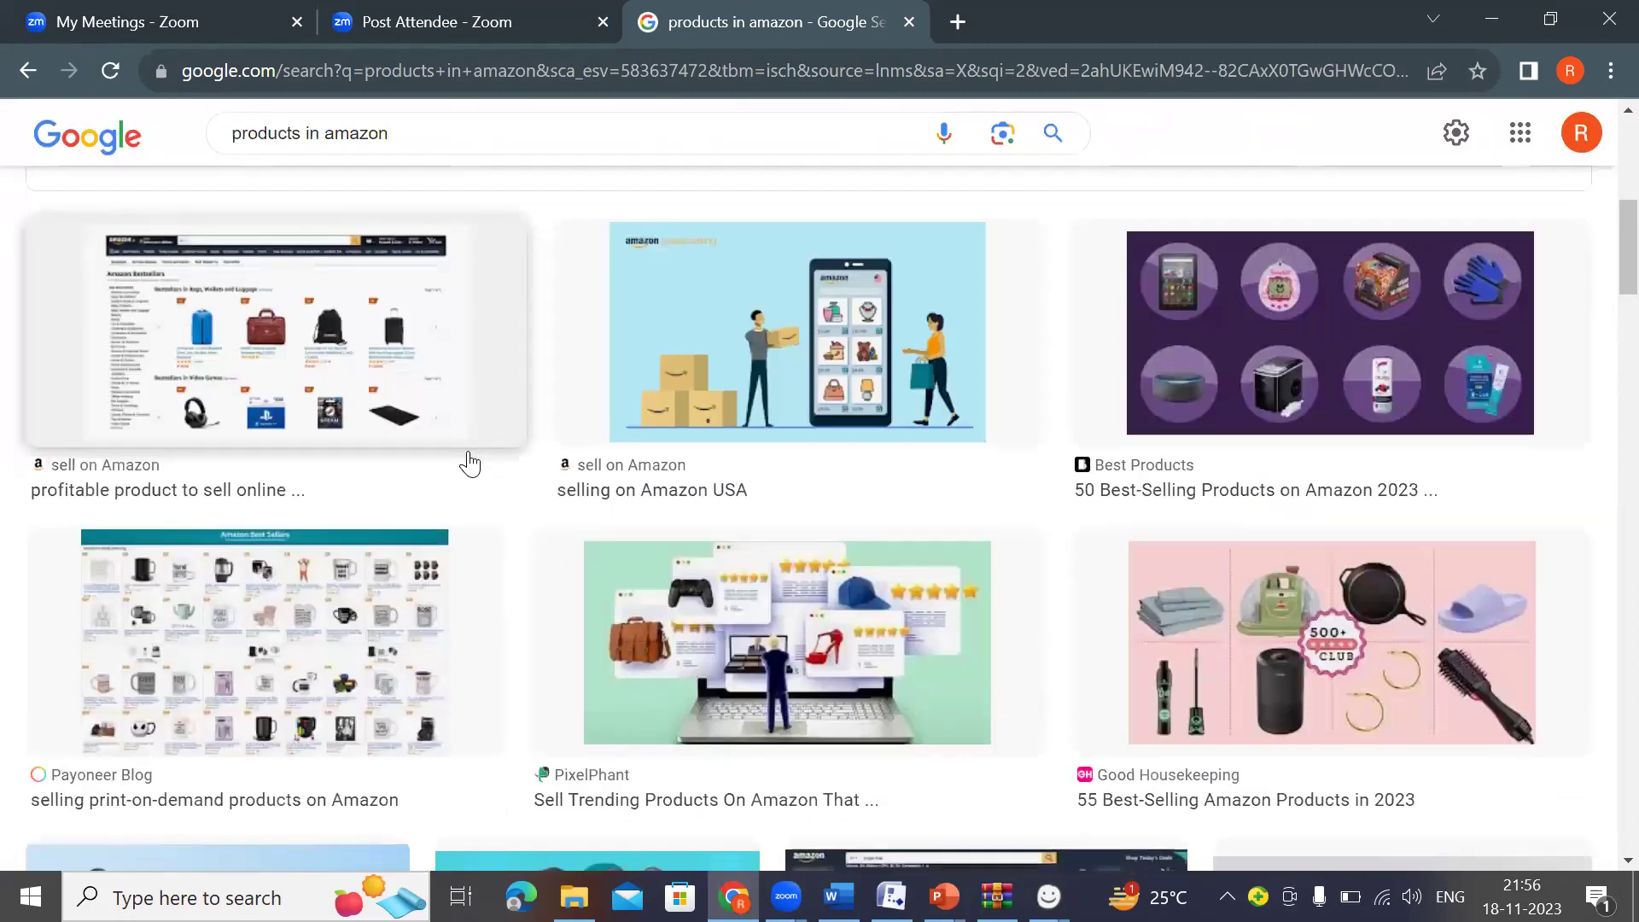
pyautogui.scroll(-8, 553, 422)
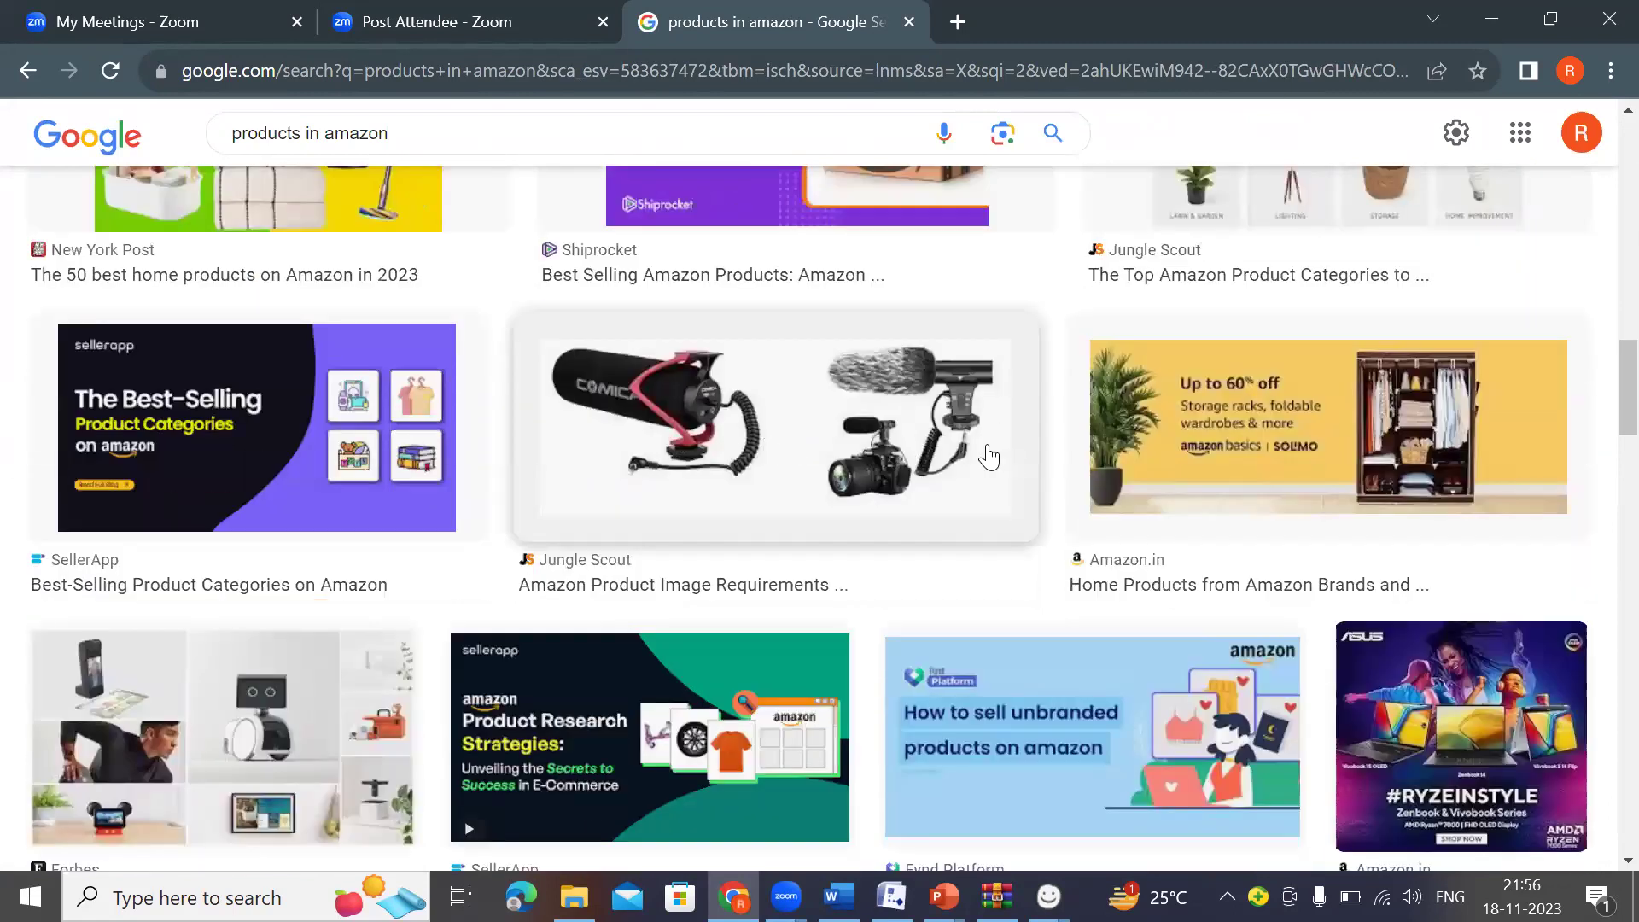
pyautogui.rightClick(903, 410)
pyautogui.click(987, 670)
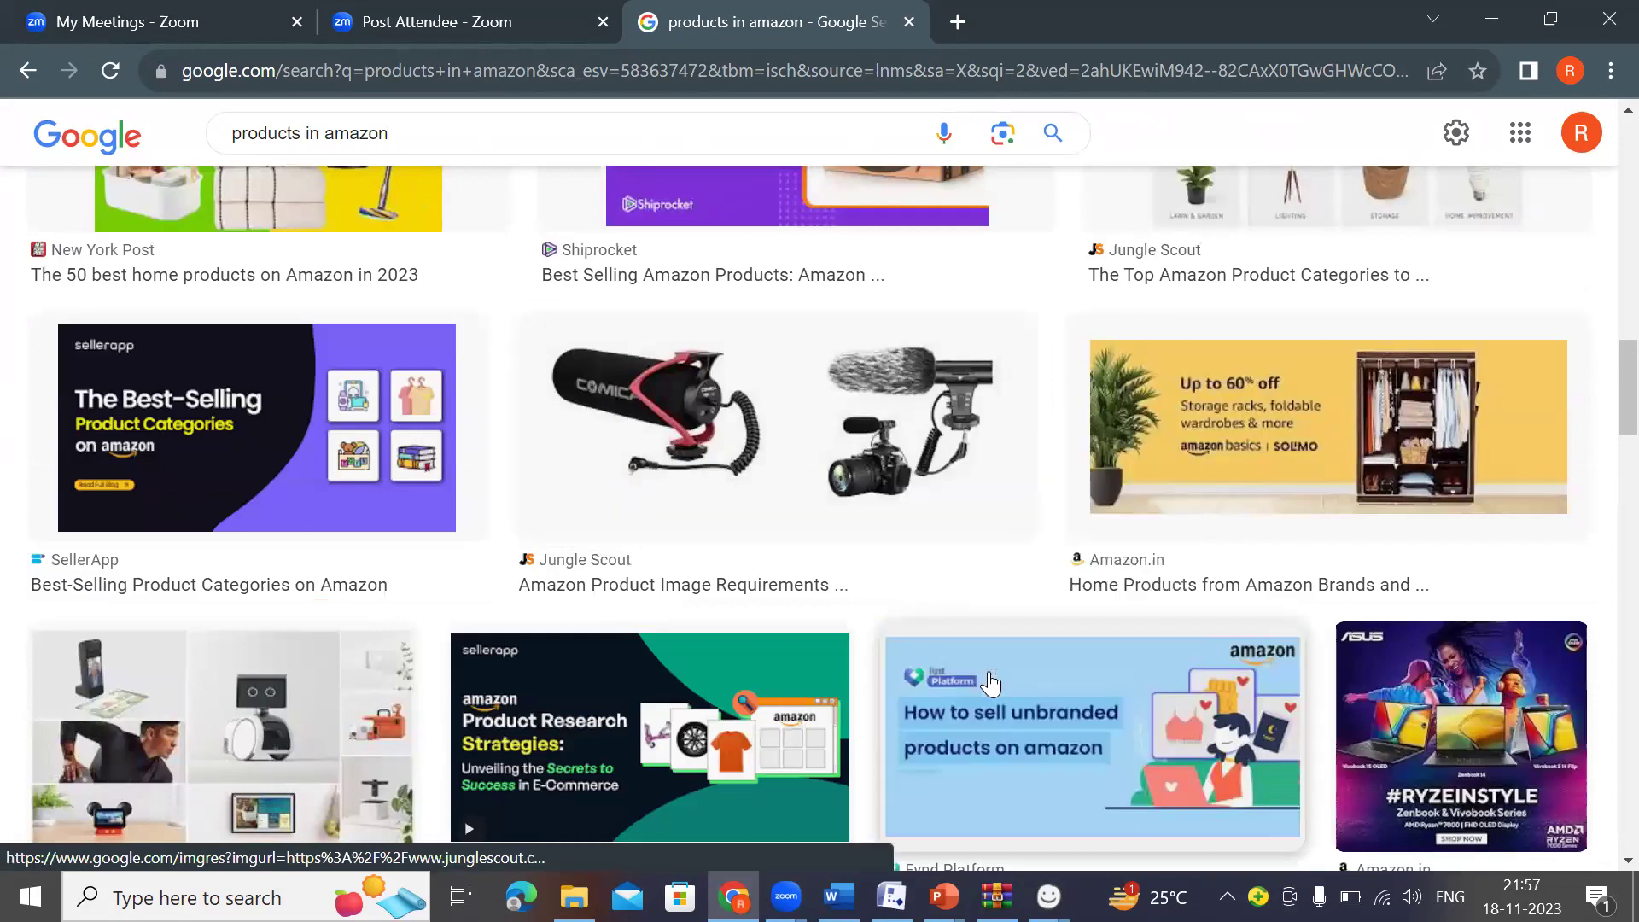
# Paste the microphone picture into Balsamiq's second mockup, shrink it to about 120 × 60, and place it at about X 159, Y 148.
pyautogui.hotkey('alt', 'Tab')
pyautogui.hotkey('ctrl', 'v')
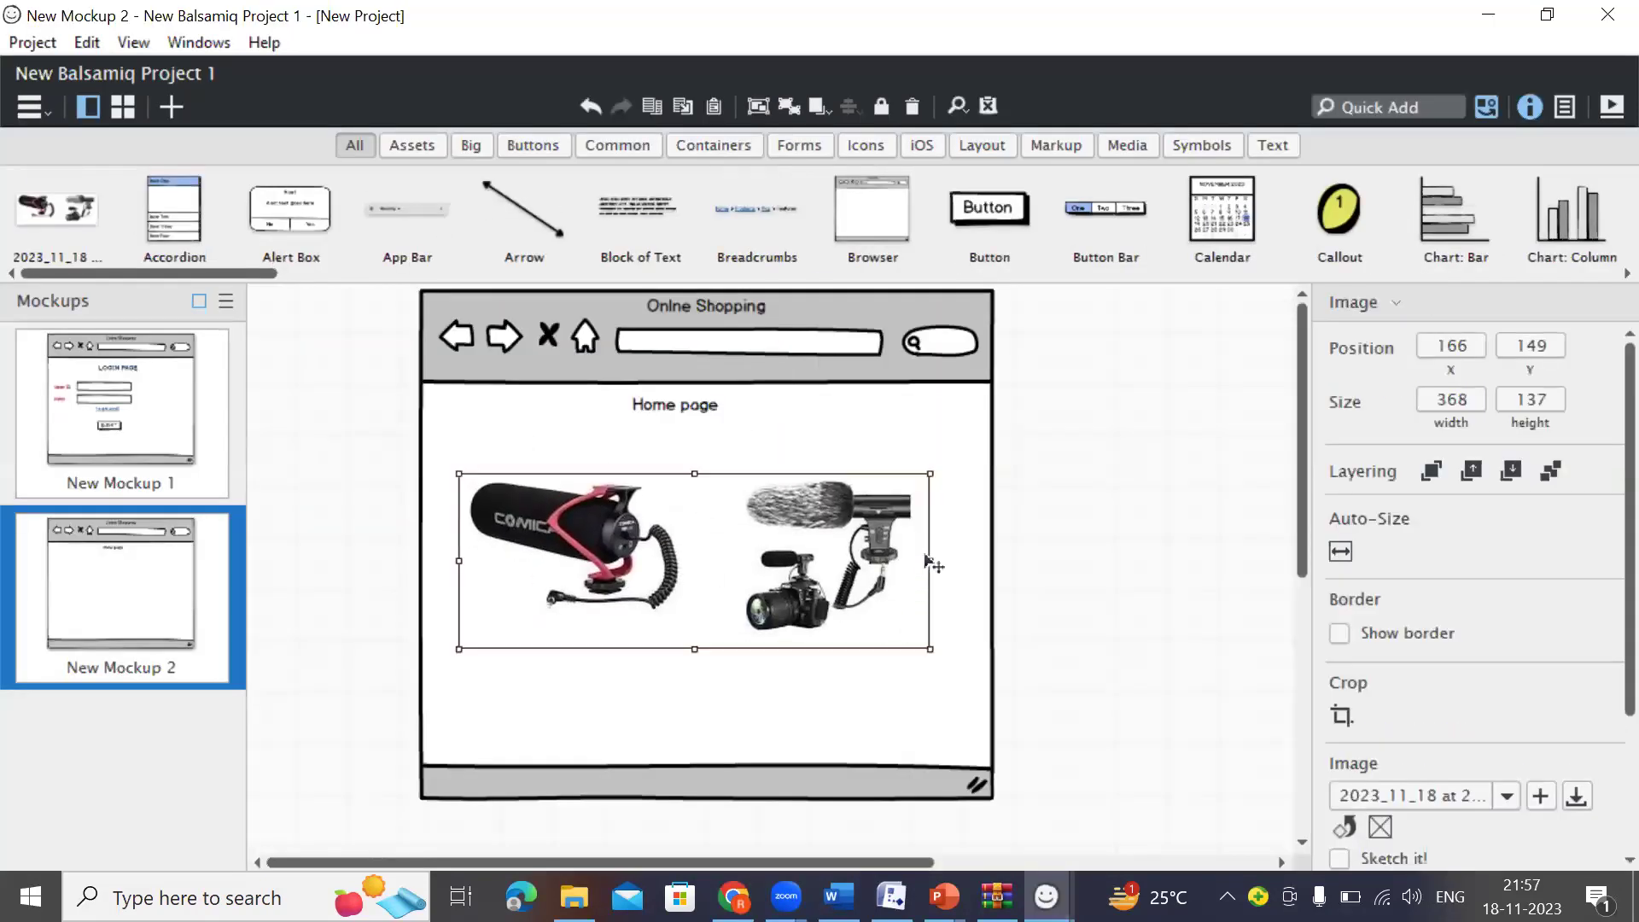
pyautogui.moveTo(929, 561); pyautogui.dragTo(812, 561)
pyautogui.moveTo(726, 510); pyautogui.dragTo(703, 572)
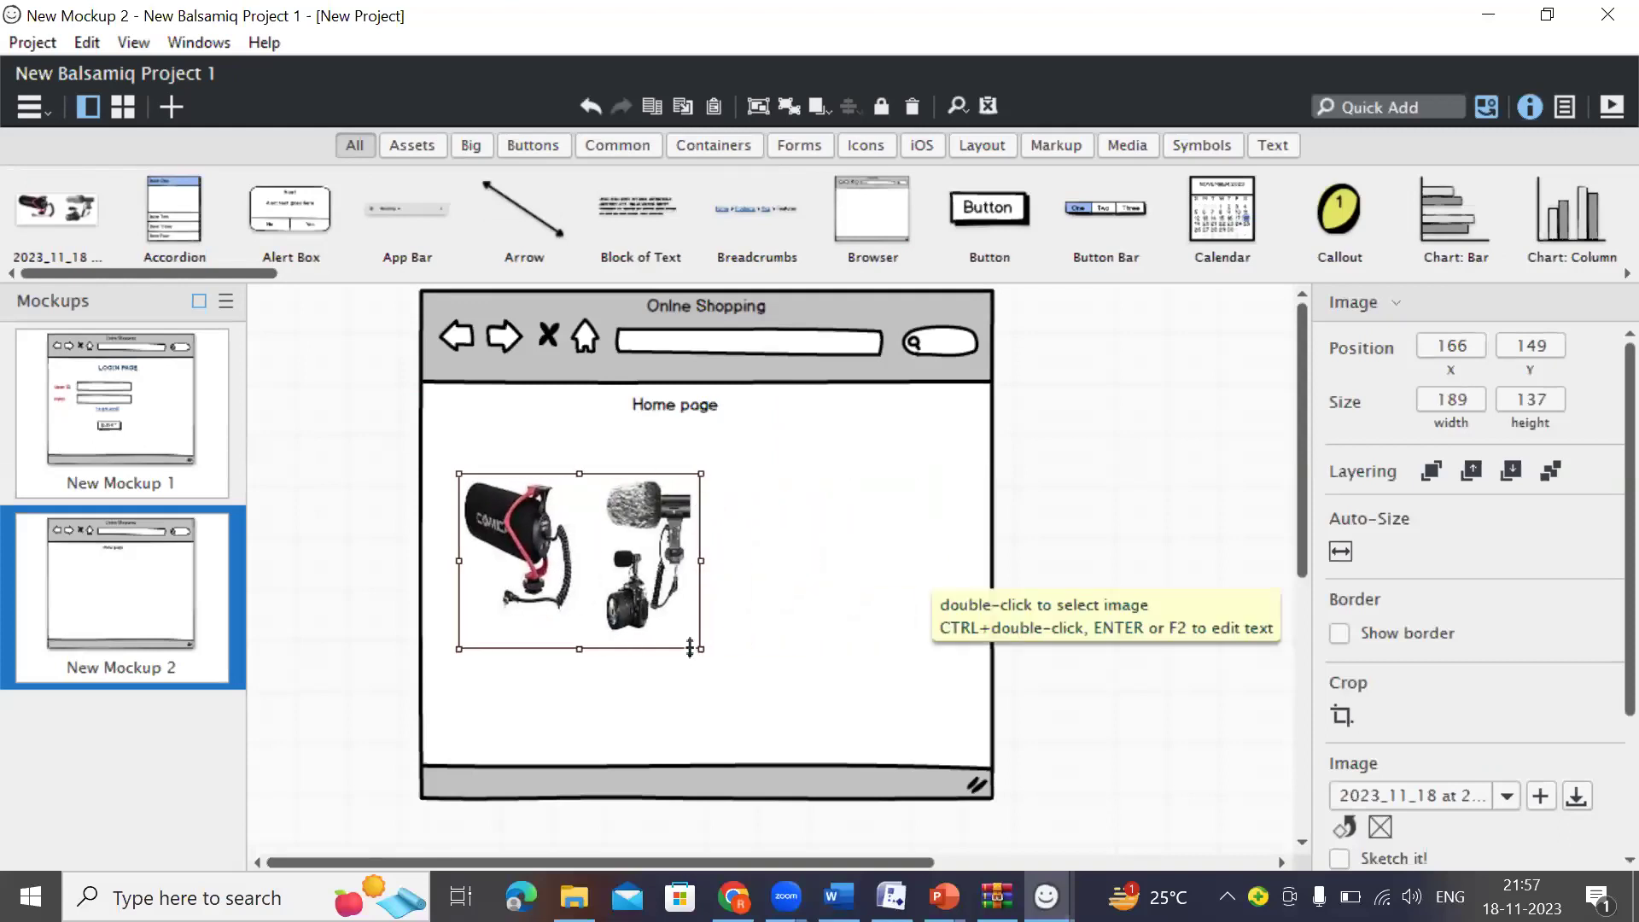
pyautogui.moveTo(703, 651); pyautogui.dragTo(557, 534)
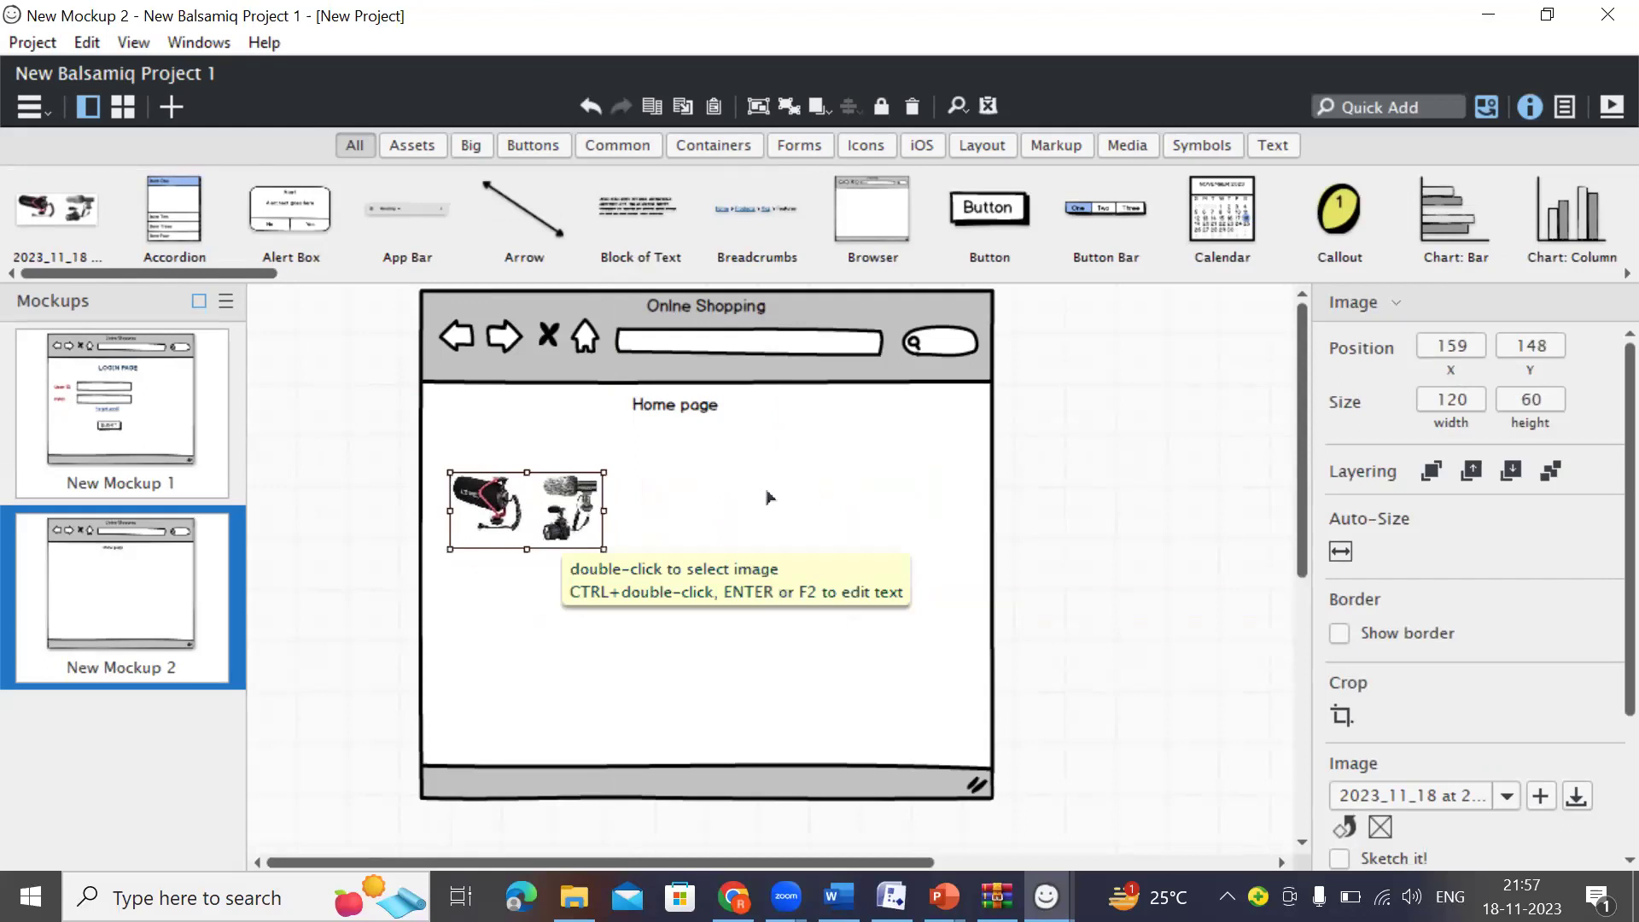
# Return to the image results in Chrome and copy the round smart speaker picture from Best Products.
pyautogui.hotkey('alt', 'Tab')
pyautogui.scroll(-5, 728, 445)
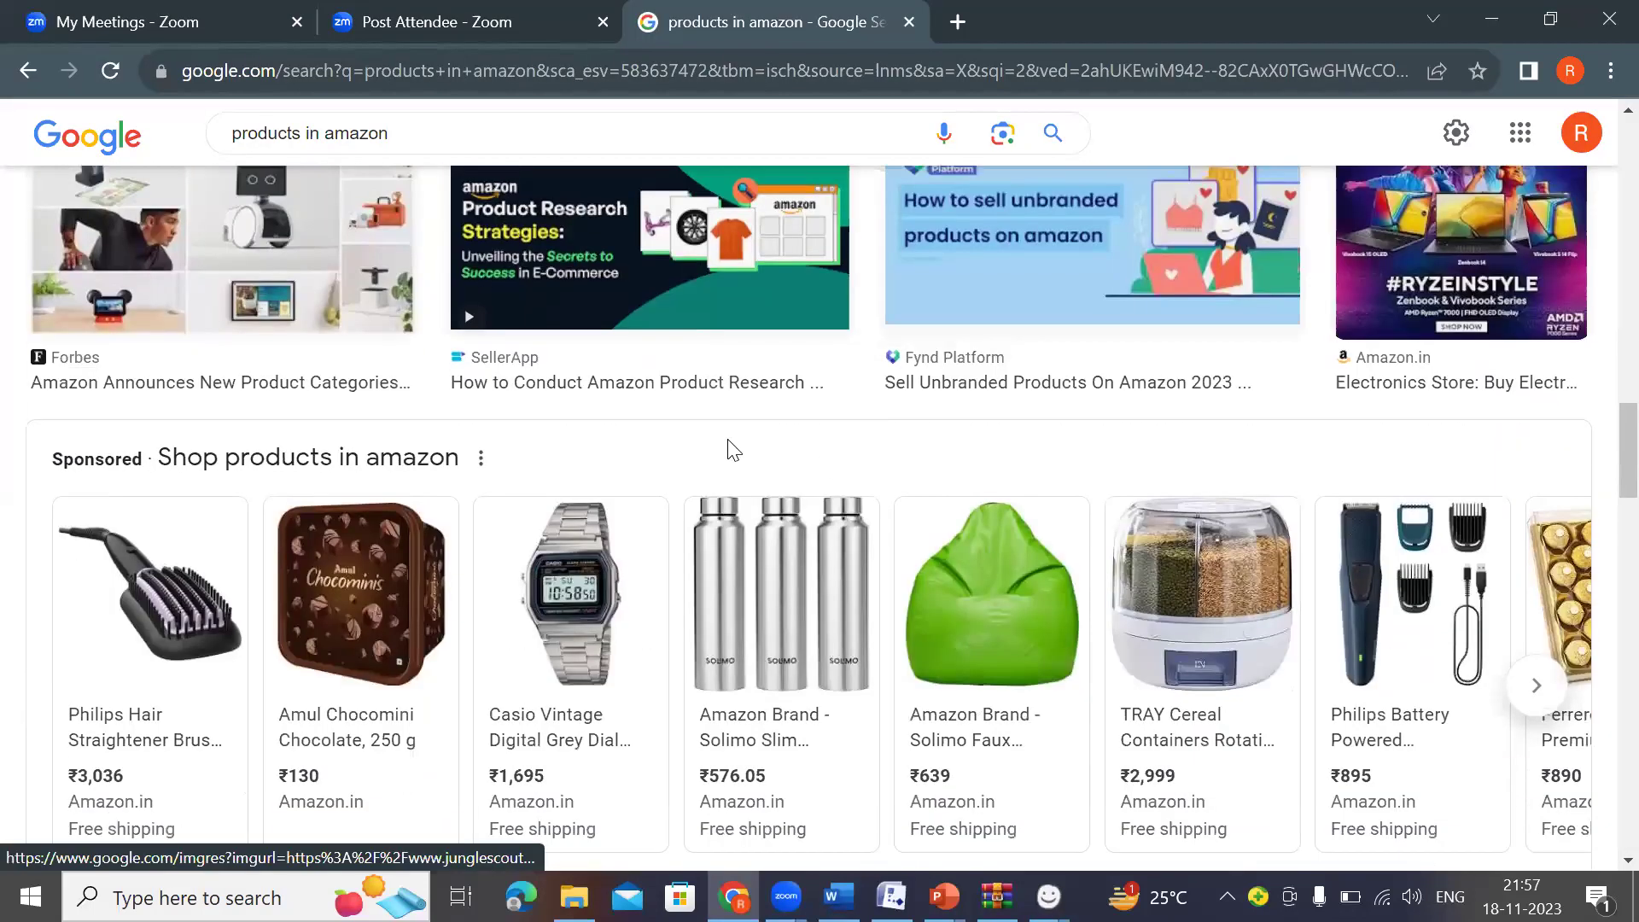
pyautogui.scroll(-10, 591, 570)
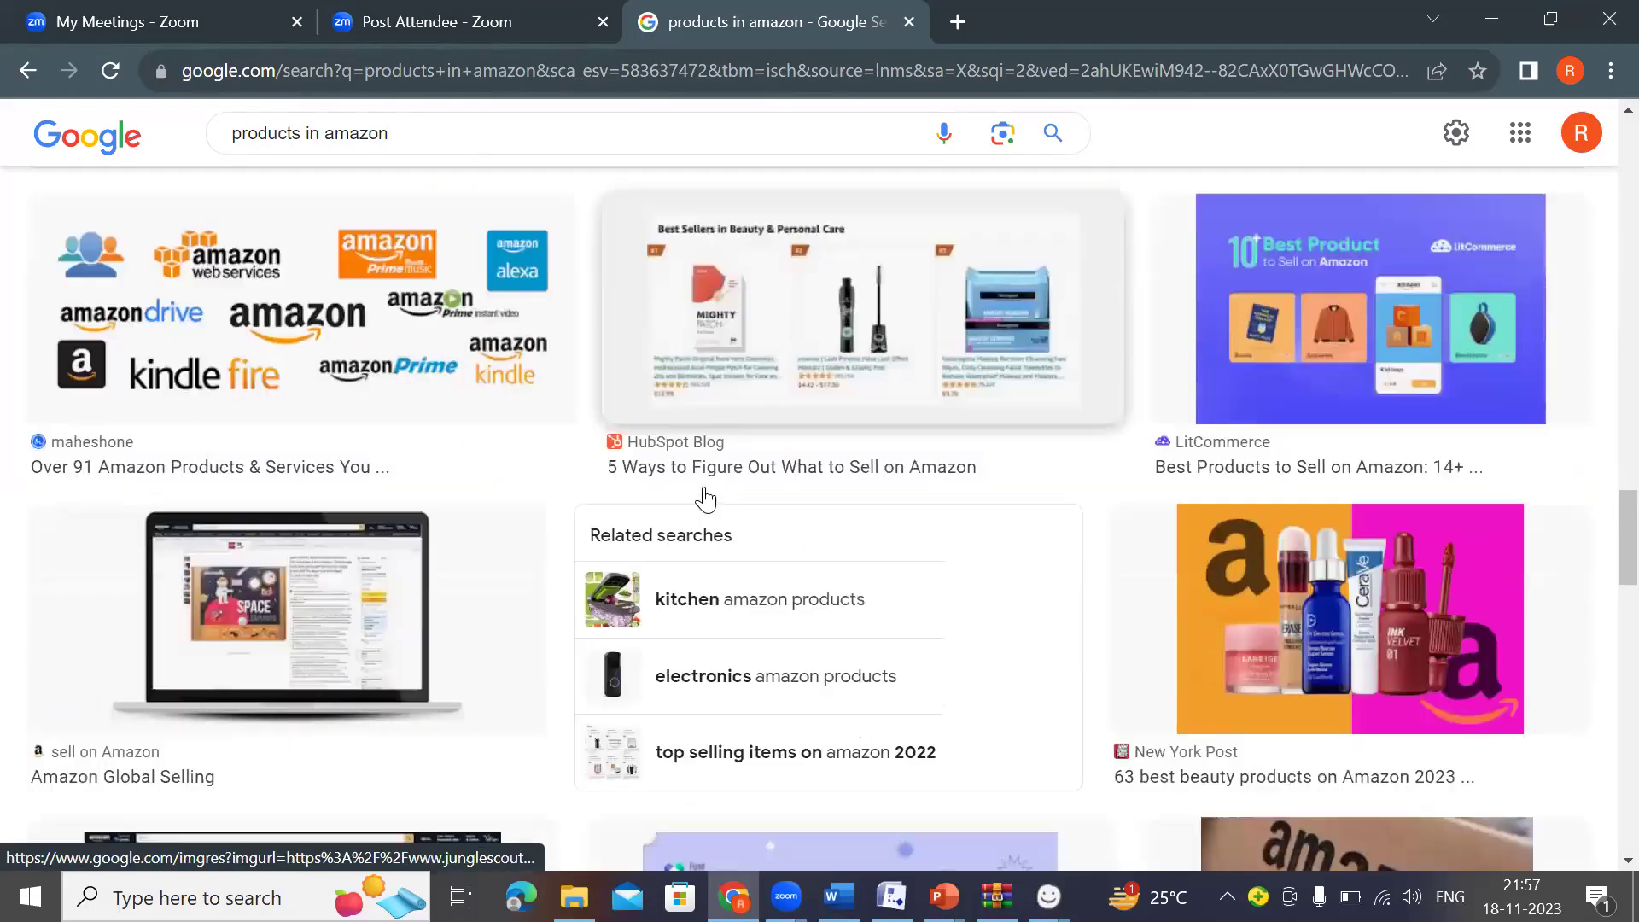
pyautogui.scroll(-15, 705, 487)
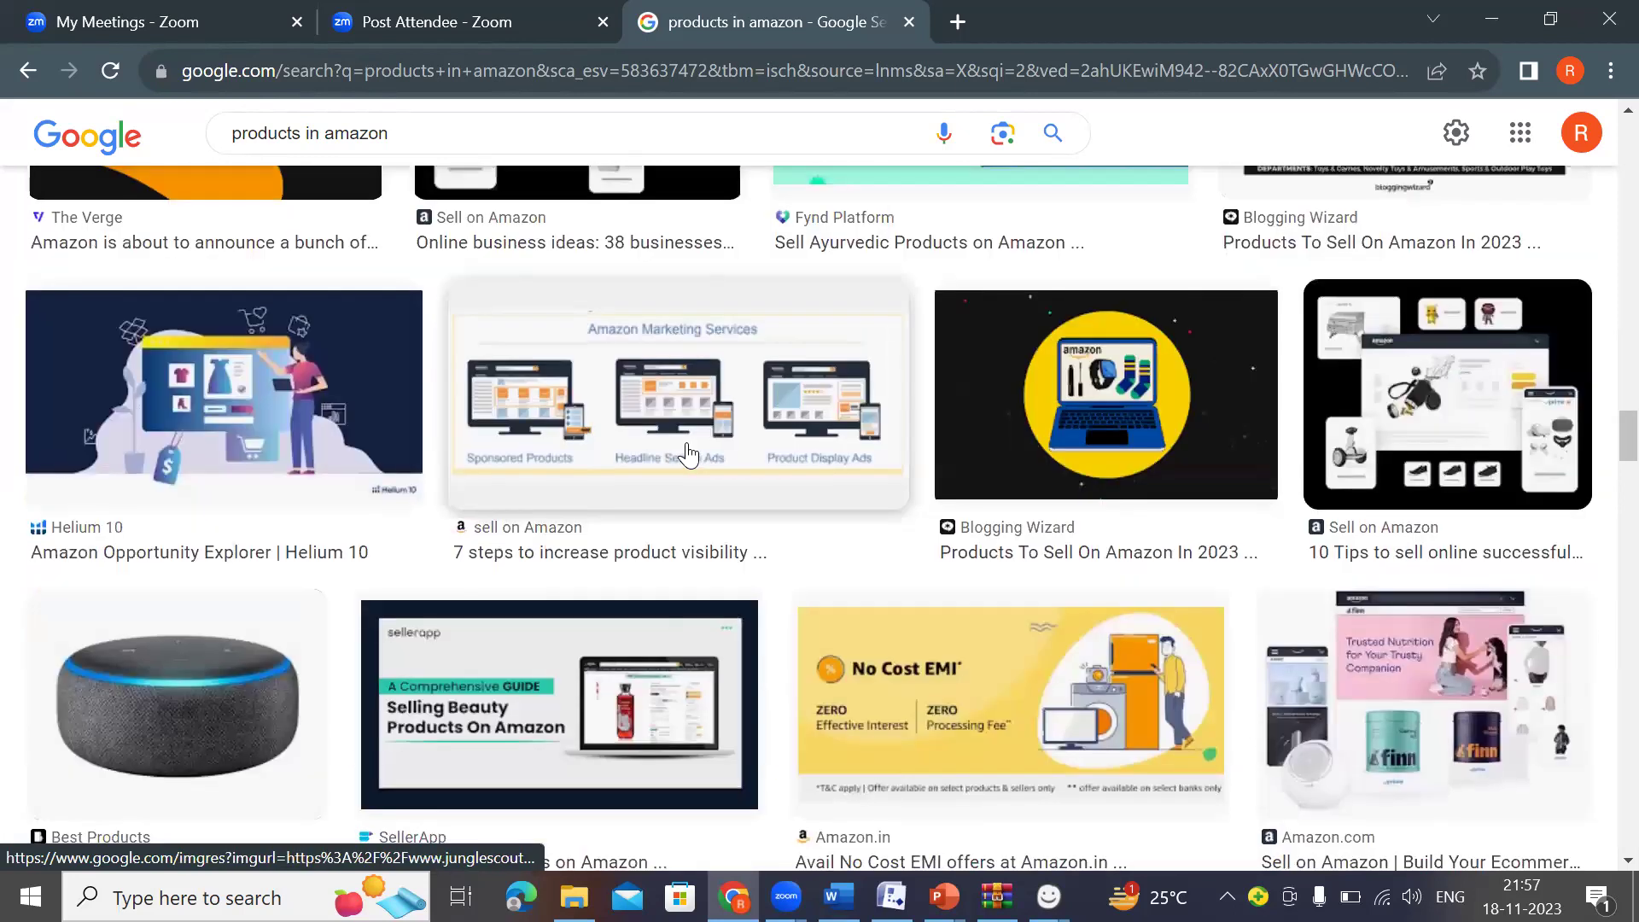
pyautogui.scroll(-3, 690, 455)
pyautogui.rightClick(246, 435)
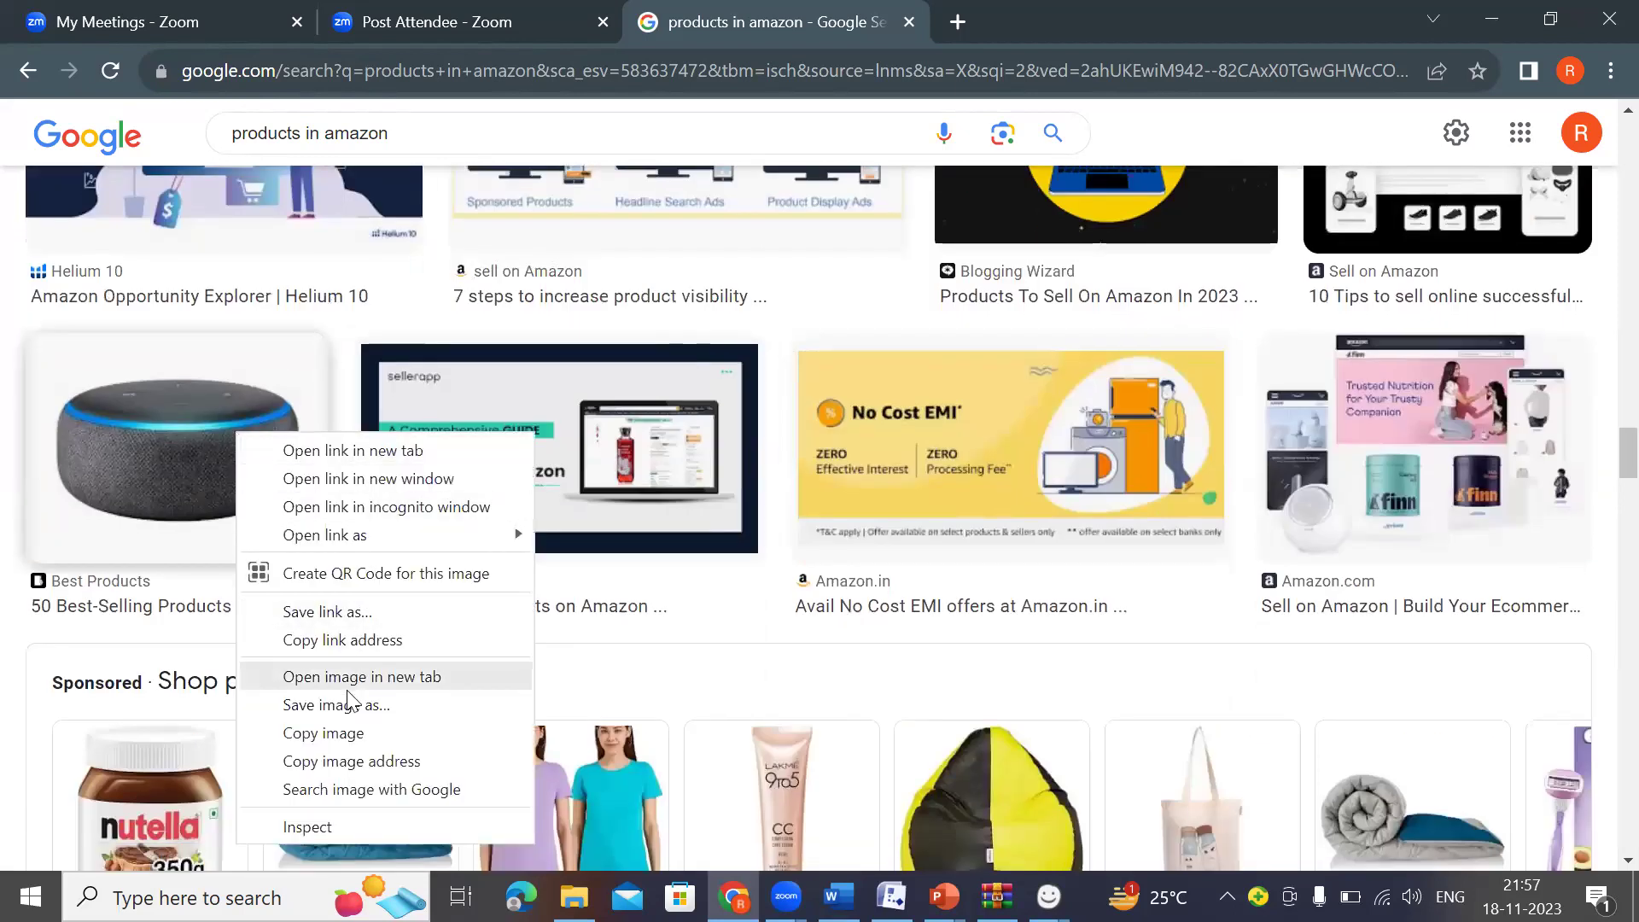
pyautogui.click(333, 736)
# Paste the smart speaker picture into Balsamiq's second mockup, shrink it to about the microphone picture's width, and place it beneath that picture.
pyautogui.hotkey('alt', 'Tab')
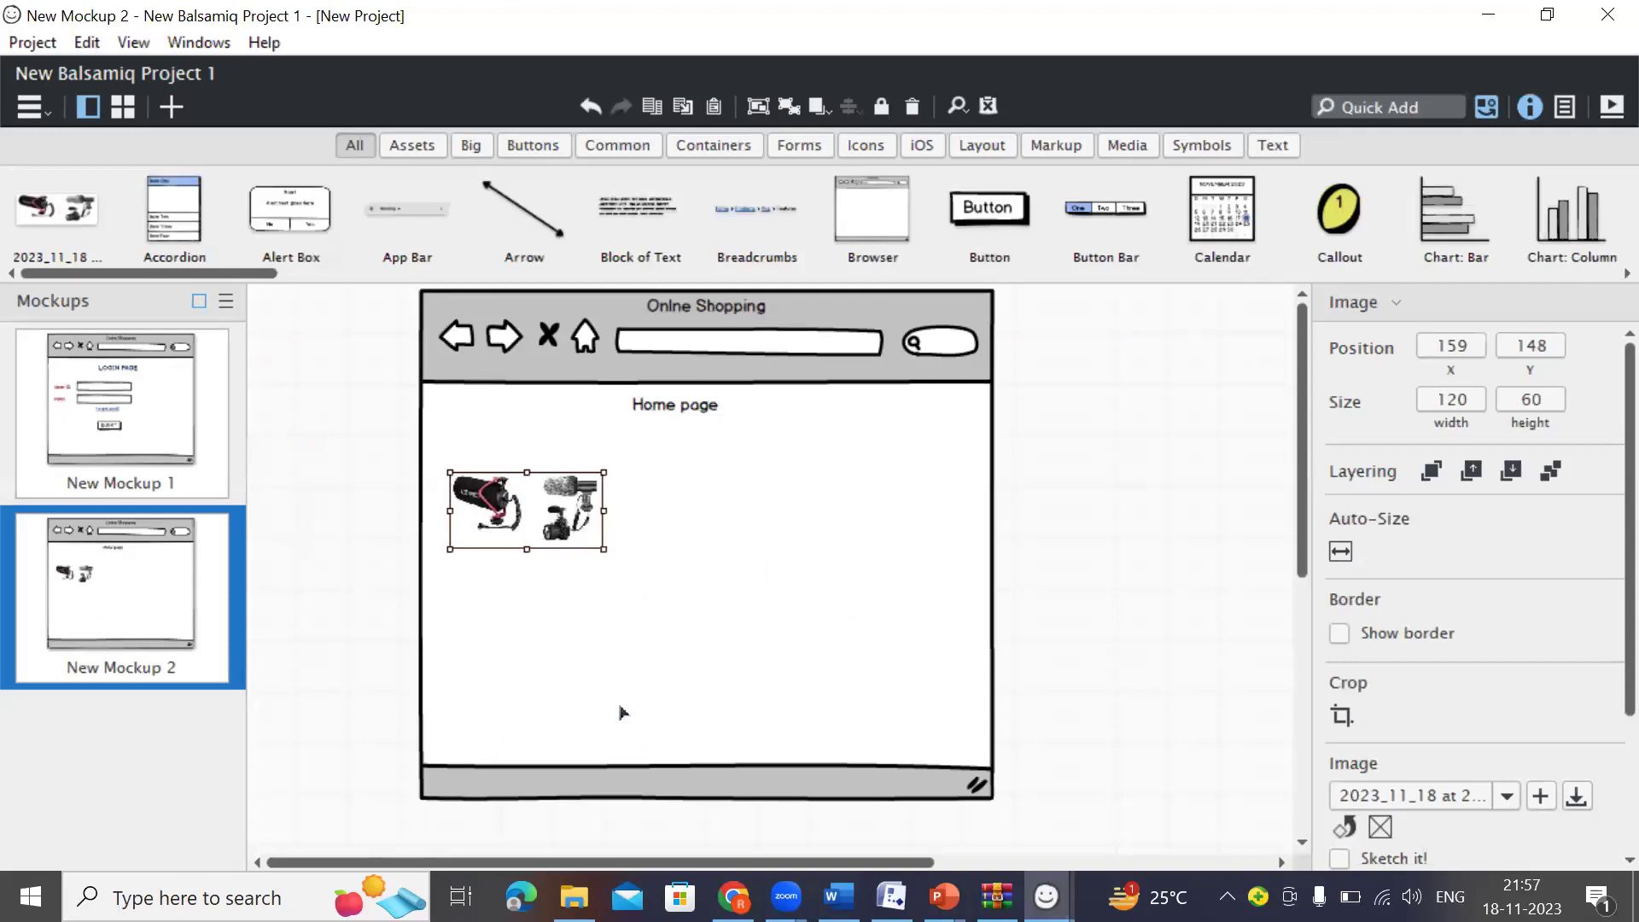
pyautogui.click(621, 712)
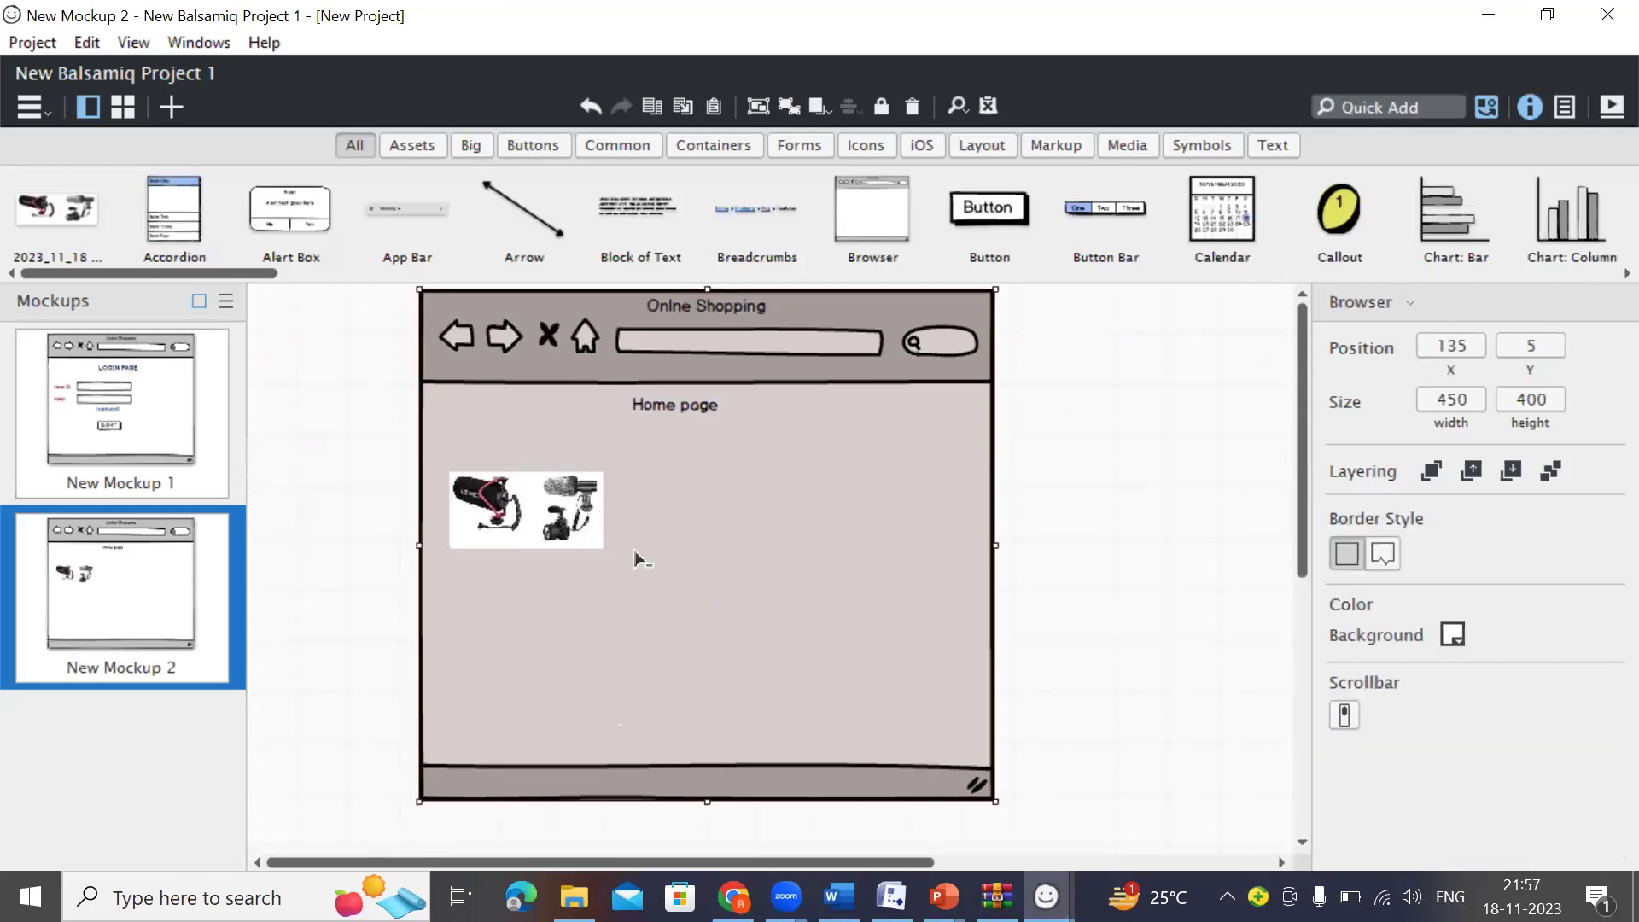
pyautogui.hotkey('ctrl', 'v')
pyautogui.moveTo(582, 525); pyautogui.dragTo(915, 549)
pyautogui.moveTo(958, 724); pyautogui.dragTo(858, 546)
pyautogui.moveTo(763, 491); pyautogui.dragTo(535, 628)
pyautogui.click(1056, 541)
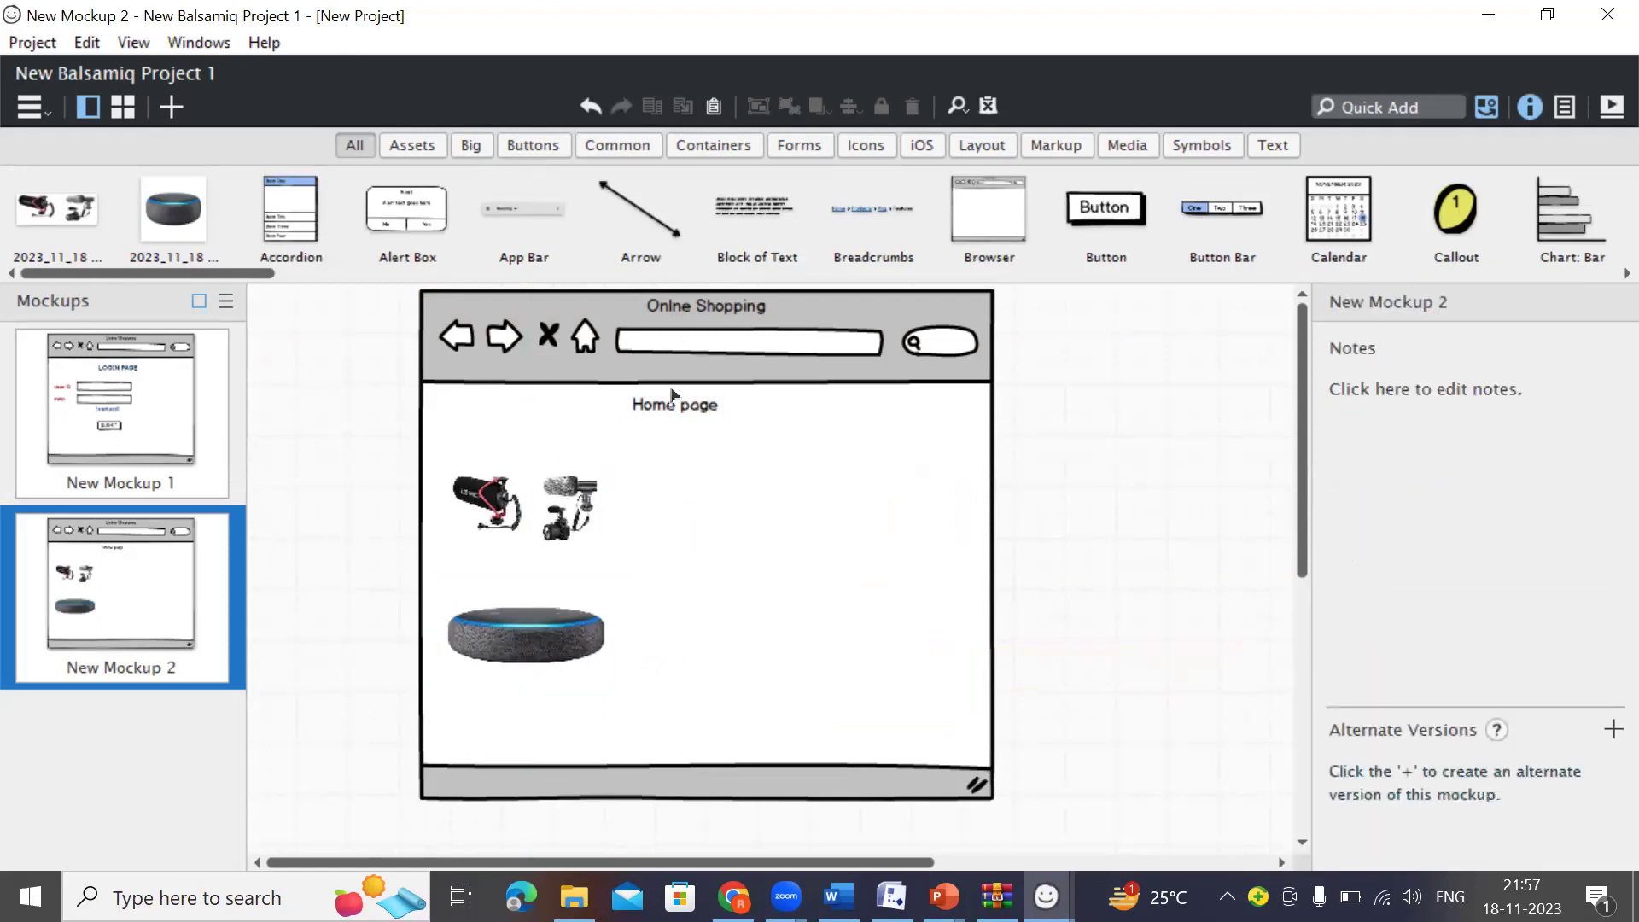
# Duplicate the "Home page" label beside the microphone picture at X 308, Y 148, and change its text to "ABC" and "Price 5$" on two lines.
pyautogui.click(701, 408)
pyautogui.moveTo(702, 410); pyautogui.dragTo(724, 480)
pyautogui.doubleClick(724, 480)
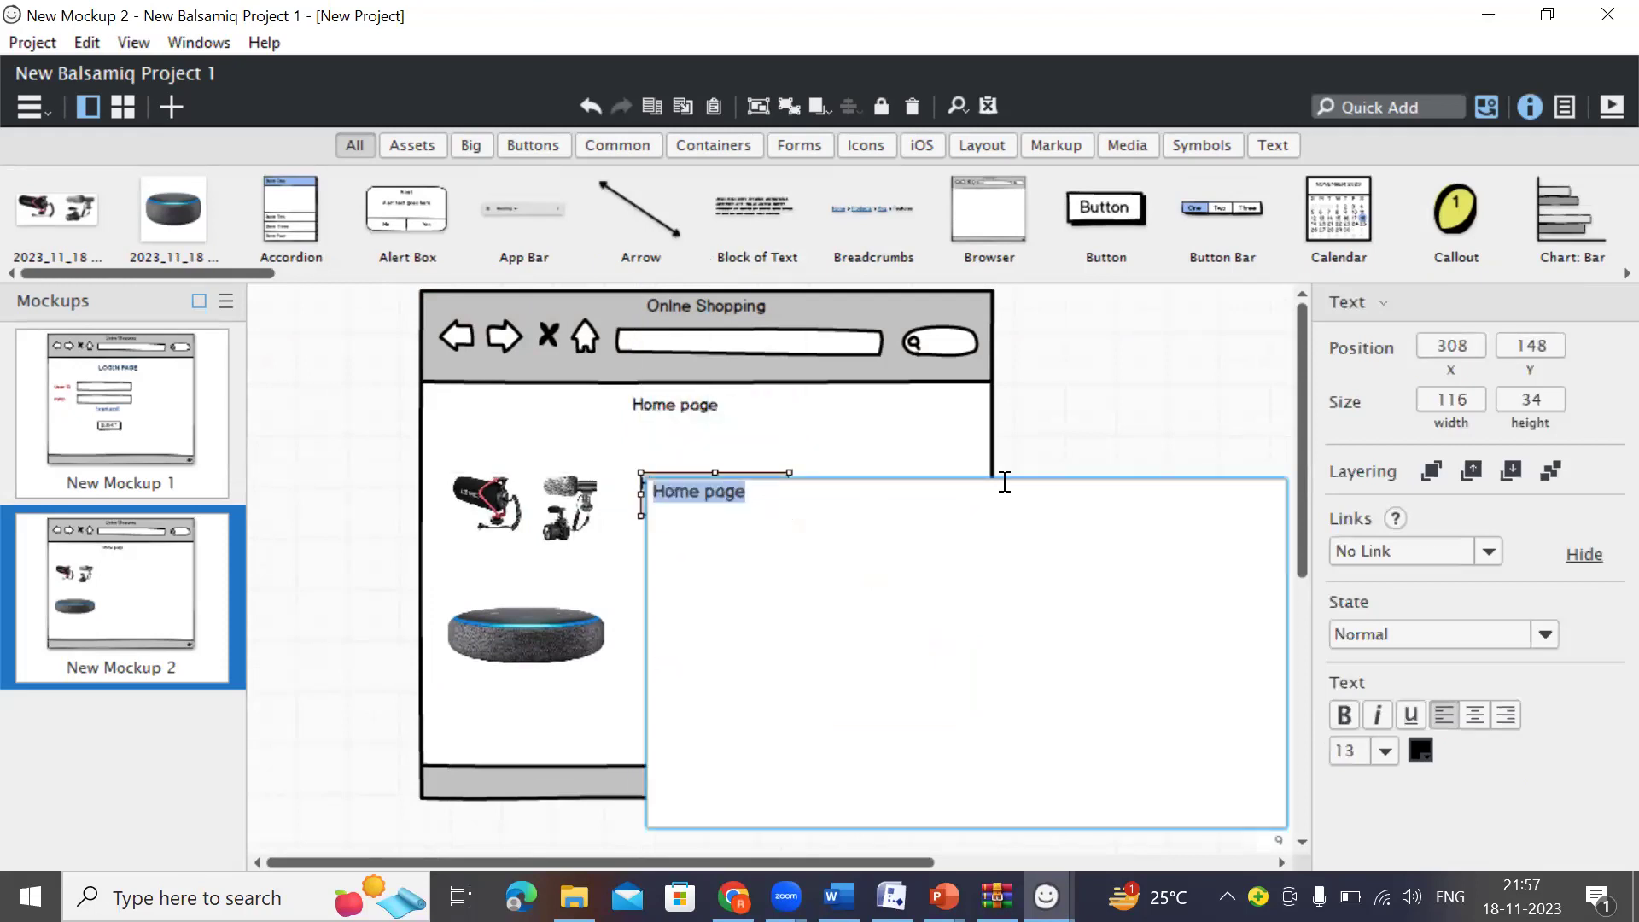
pyautogui.write('ABC')
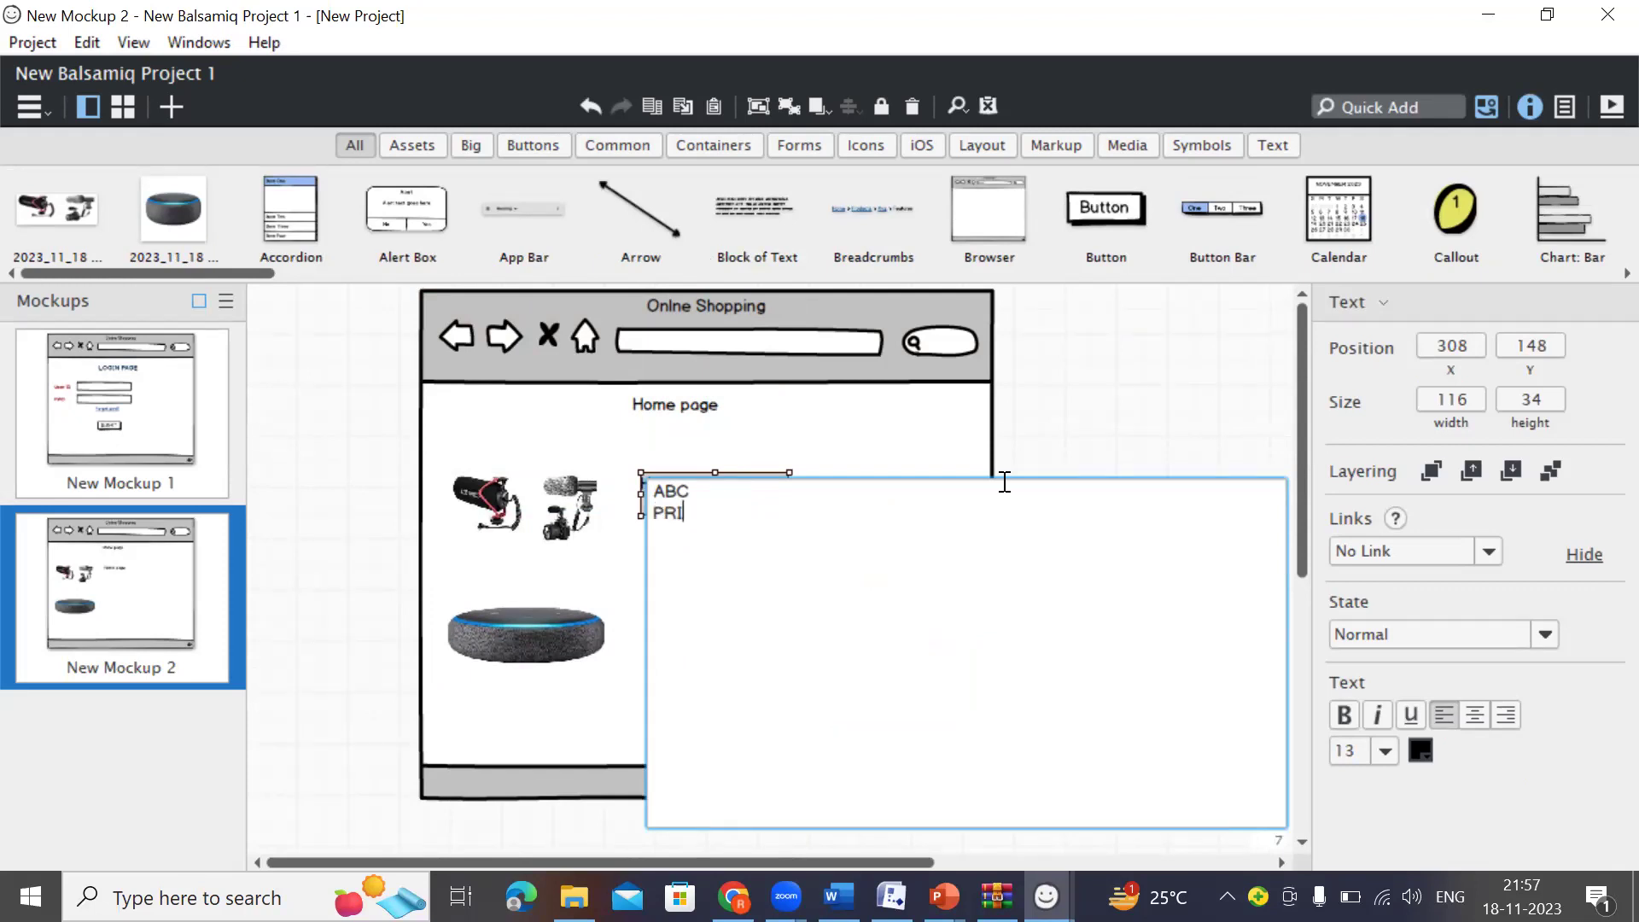
pyautogui.press('BackSpace')
pyautogui.press('BackSpace')
pyautogui.press('BackSpace')
pyautogui.press('BackSpace')
pyautogui.click(1080, 366)
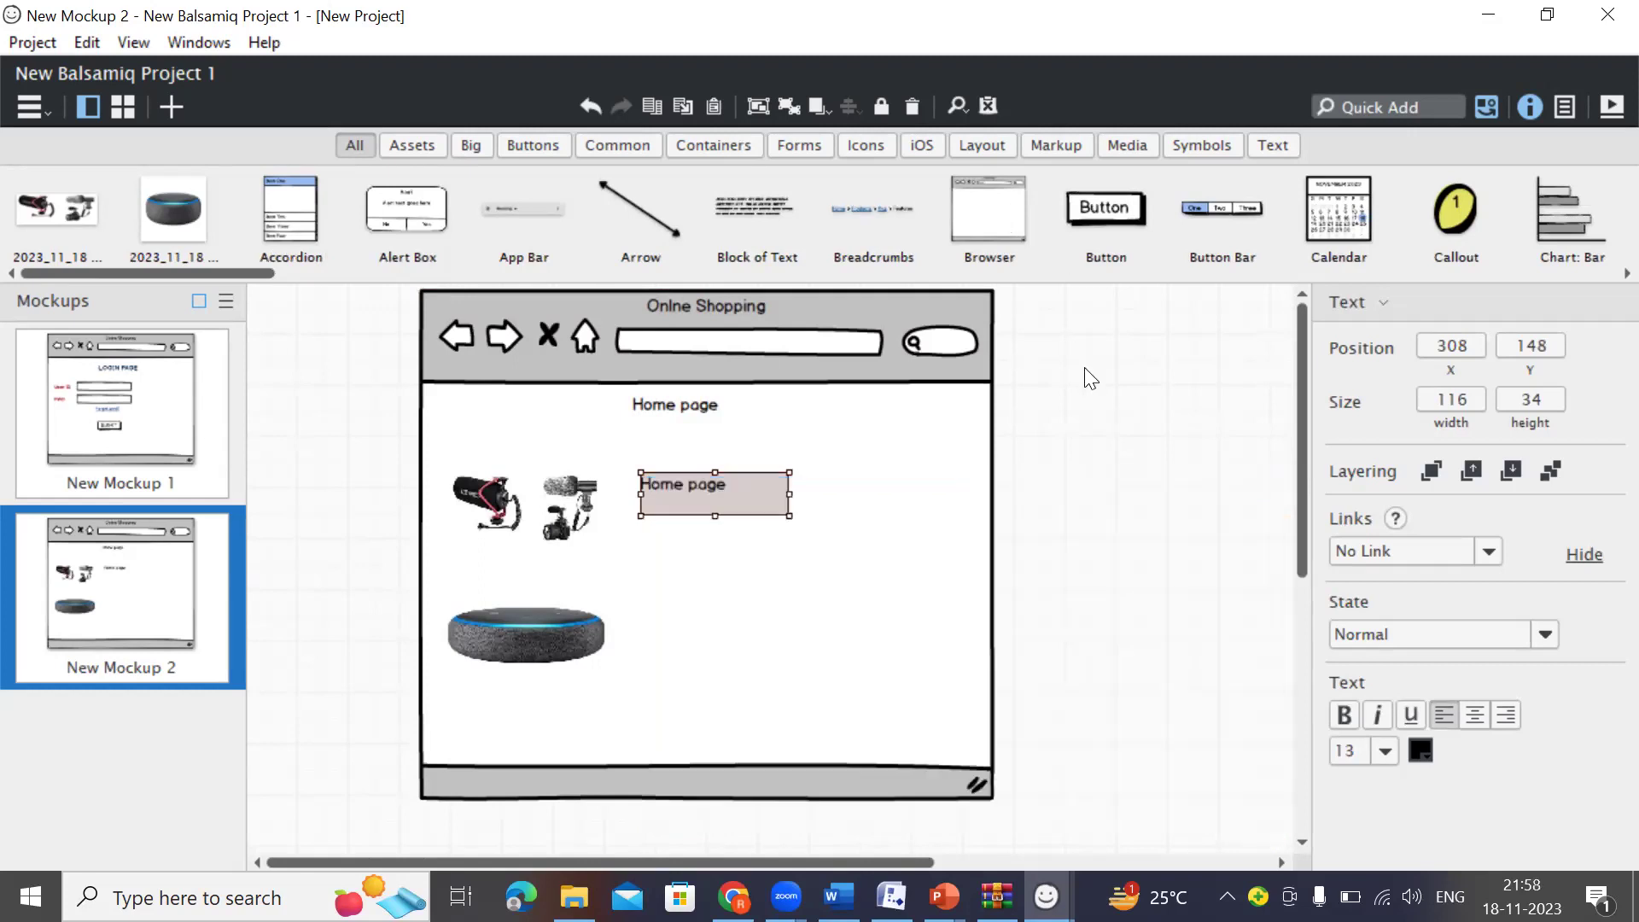
pyautogui.click(1086, 584)
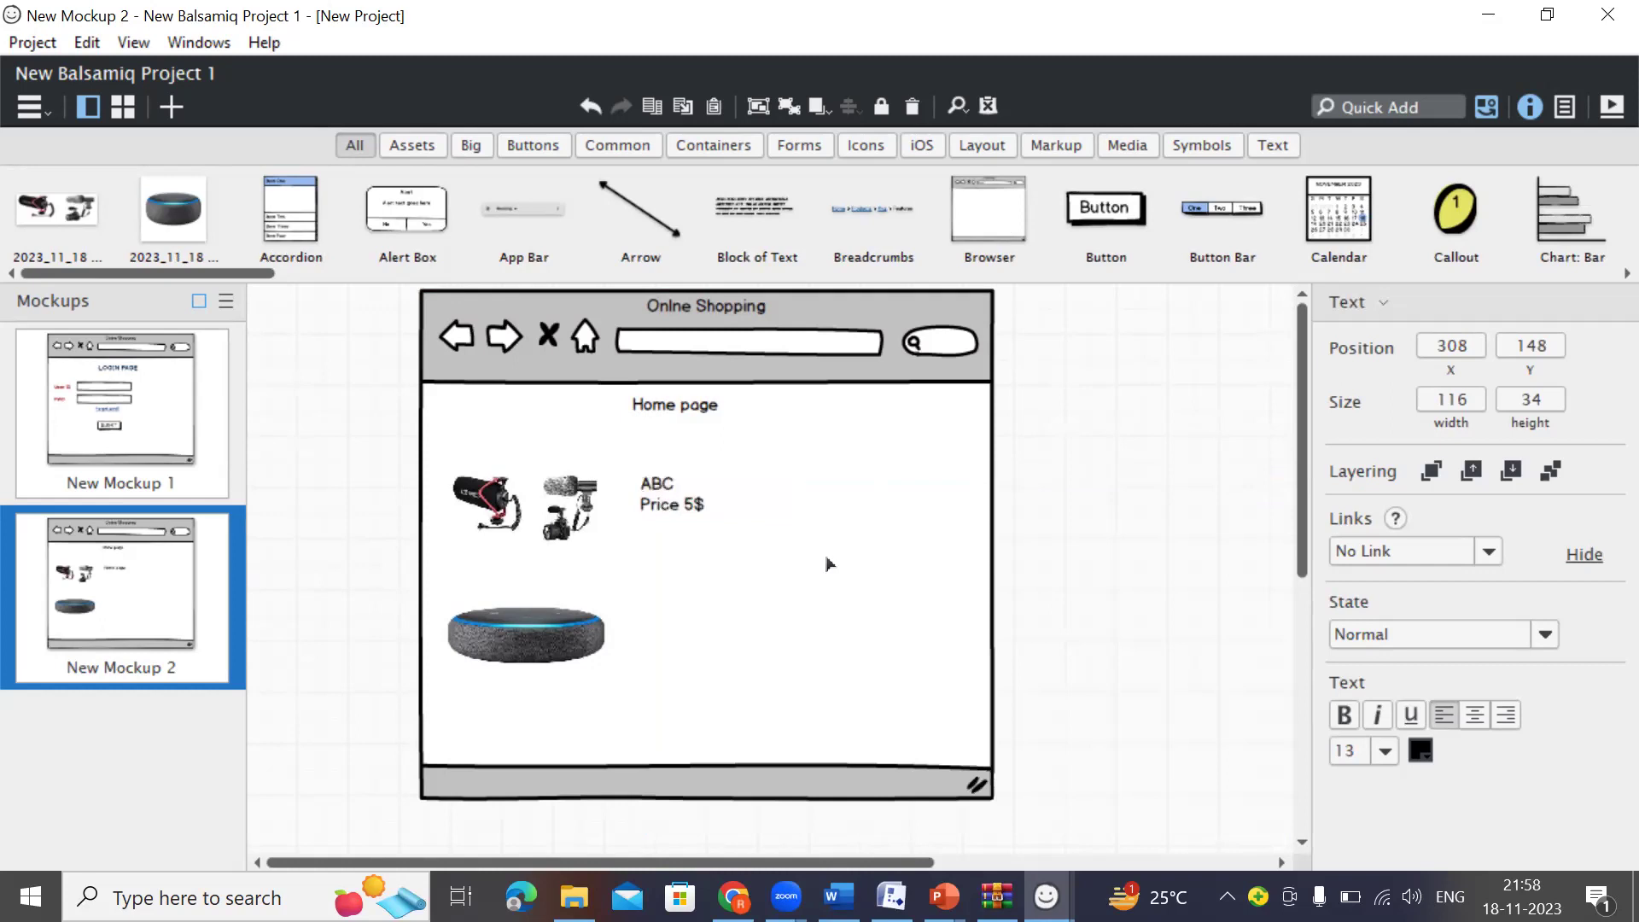
# Duplicate the "ABC Price 5$" label beside the smart speaker picture, aligned beneath the first label at about X 308, Y 258.
pyautogui.click(683, 513)
pyautogui.moveTo(684, 514); pyautogui.dragTo(675, 649)
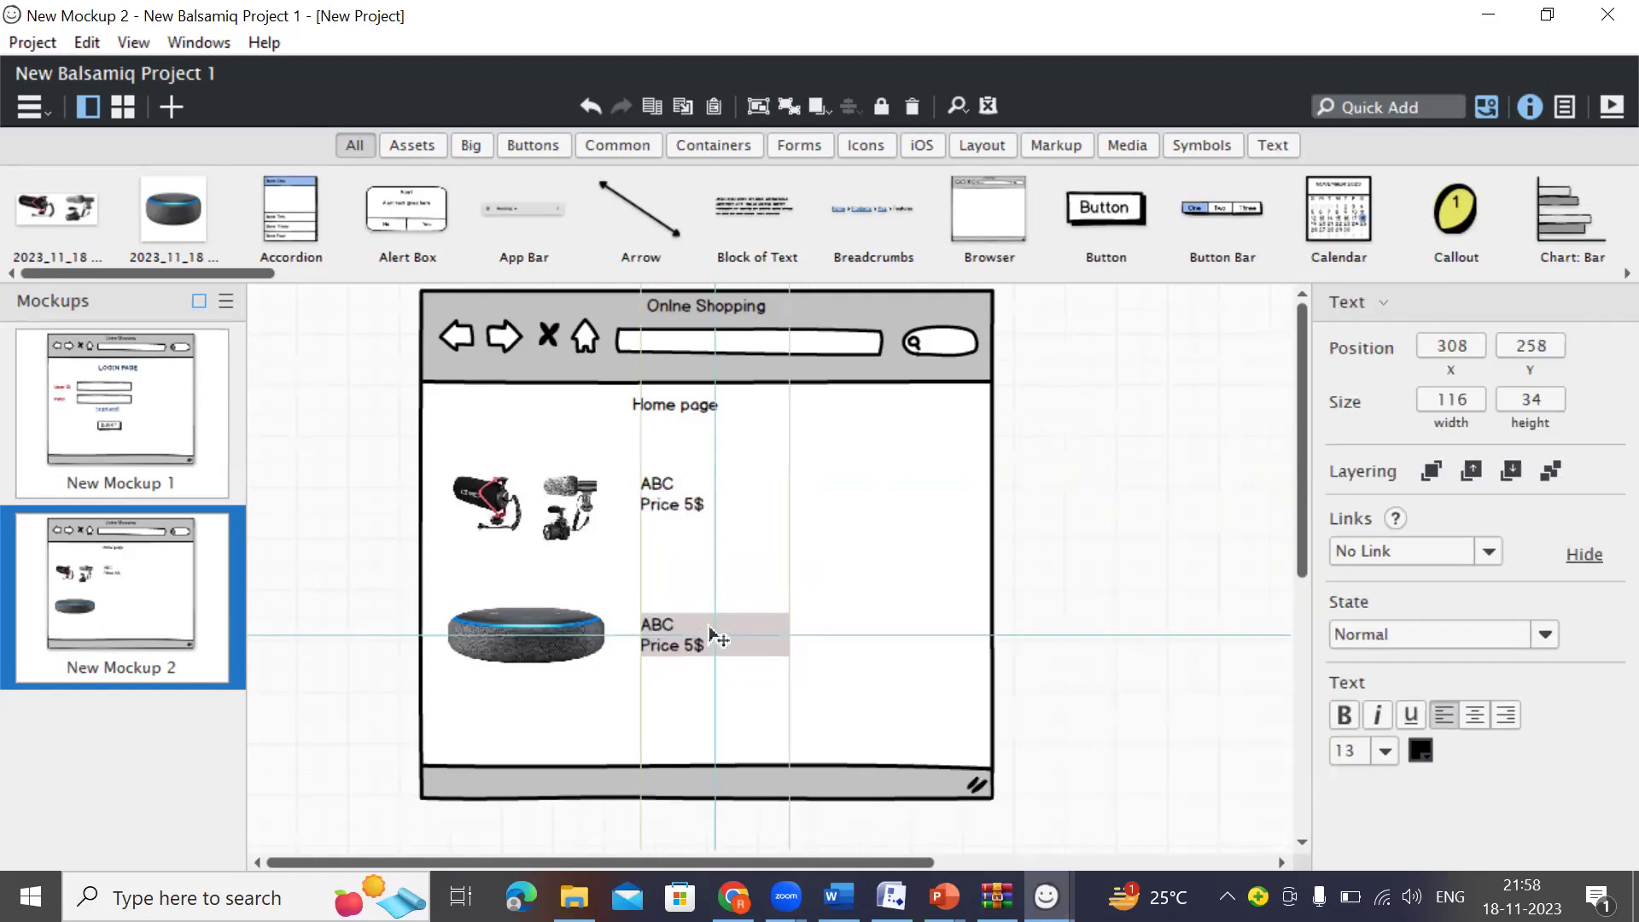
pyautogui.click(1082, 589)
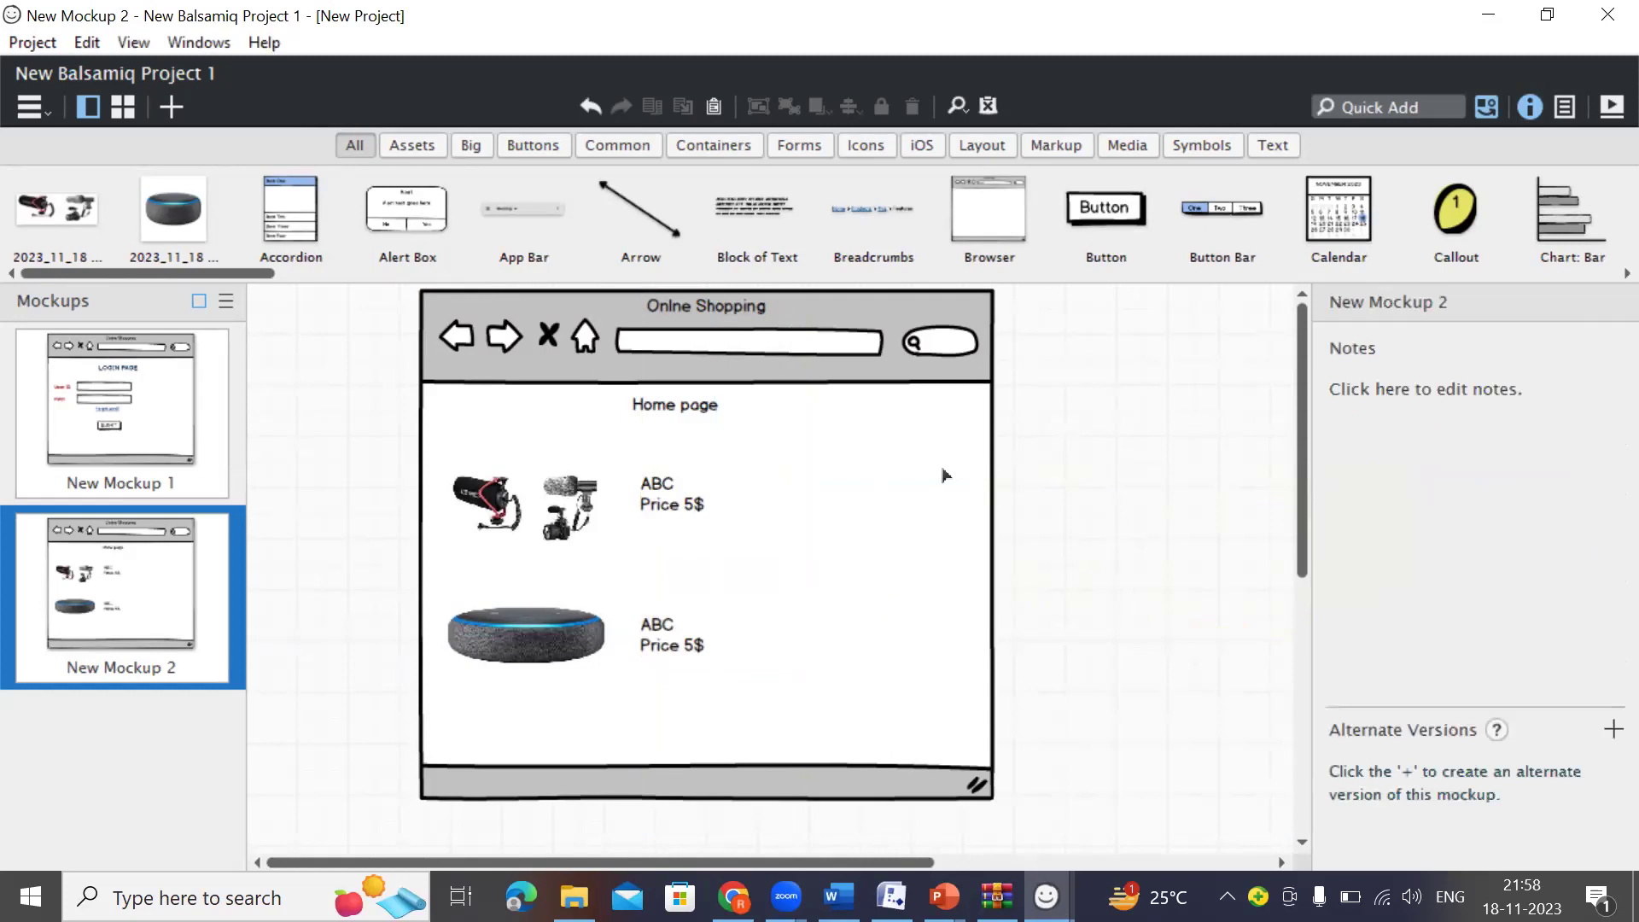
# Switch to Chrome and search Google Images for "cart icon png".
pyautogui.hotkey('alt', 'Tab')
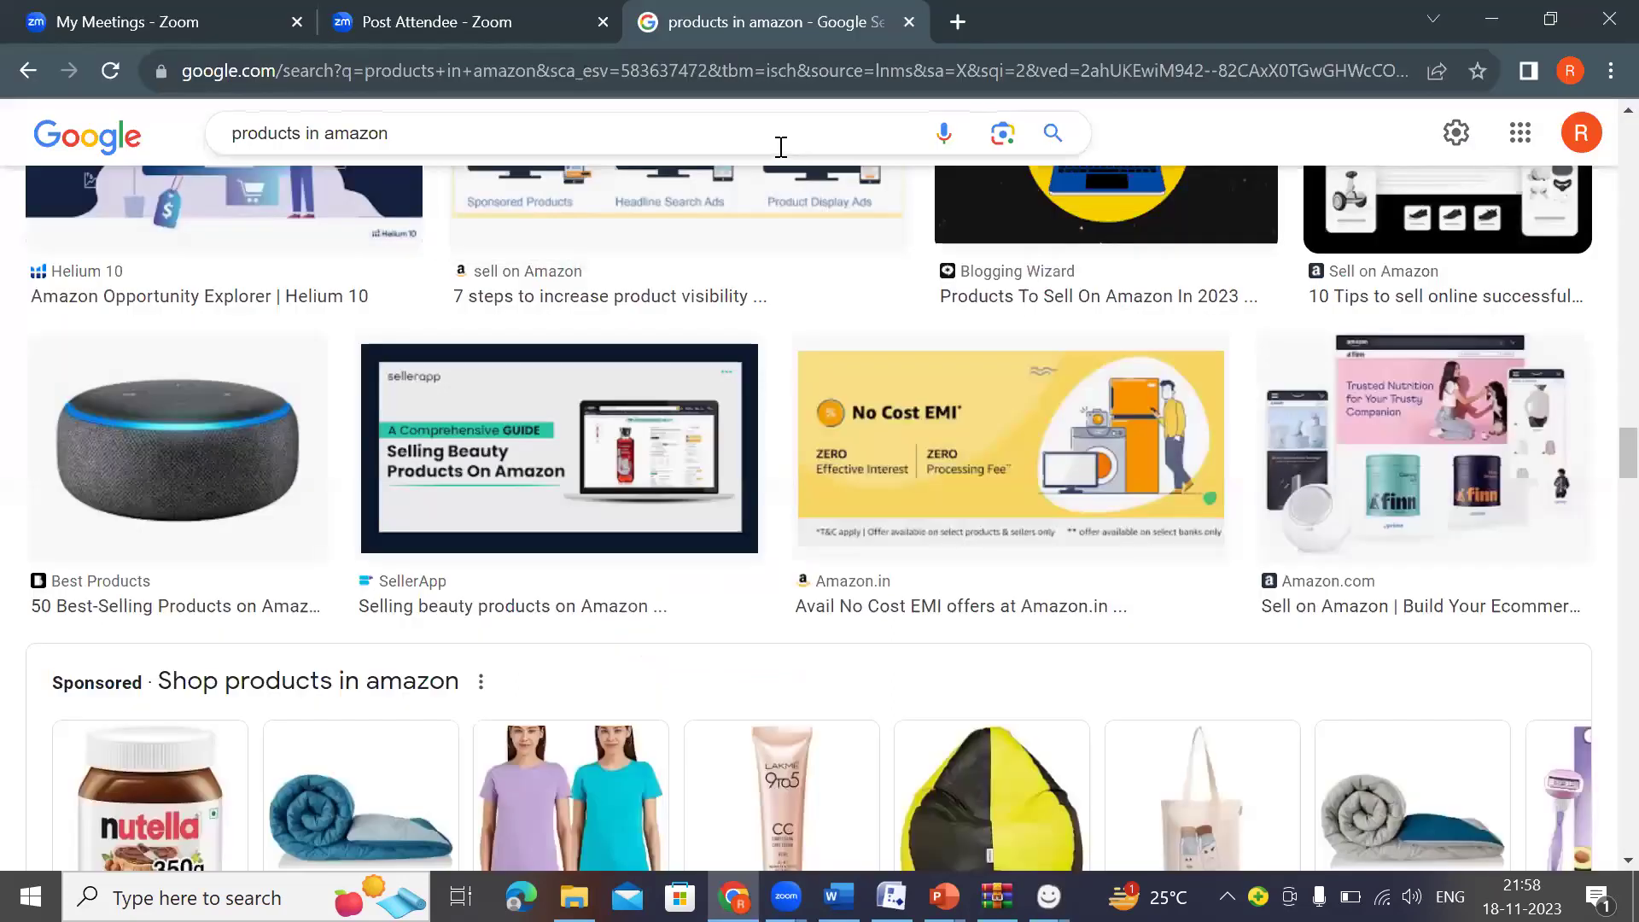
pyautogui.scroll(-5, 809, 236)
pyautogui.click(696, 128)
pyautogui.moveTo(461, 139); pyautogui.dragTo(202, 145)
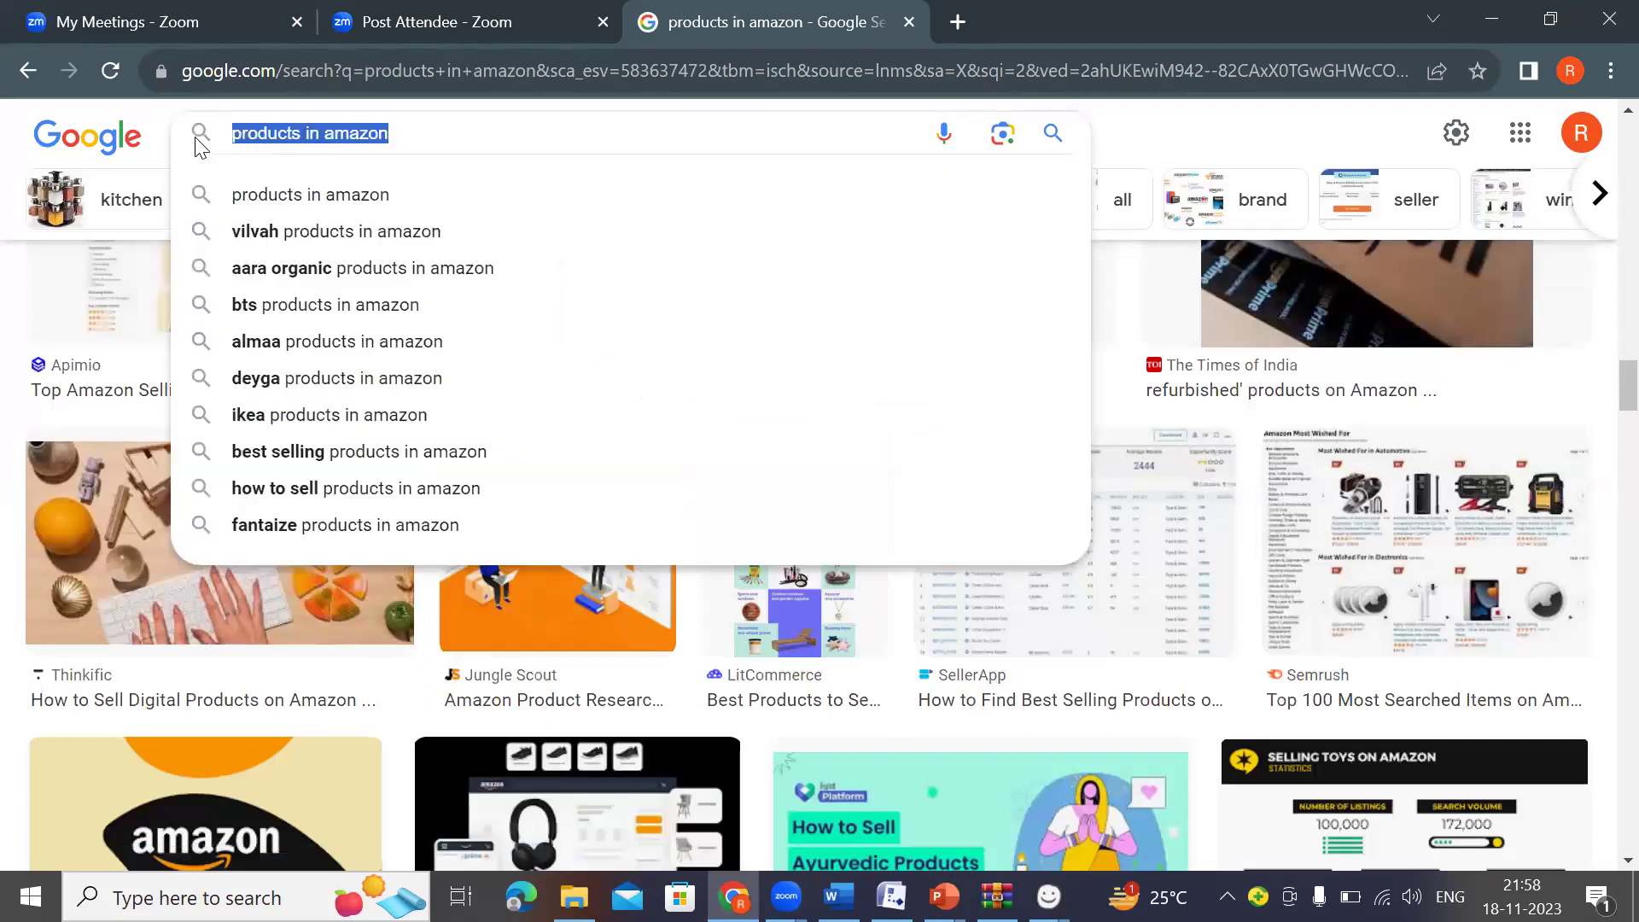
pyautogui.write('Cart')
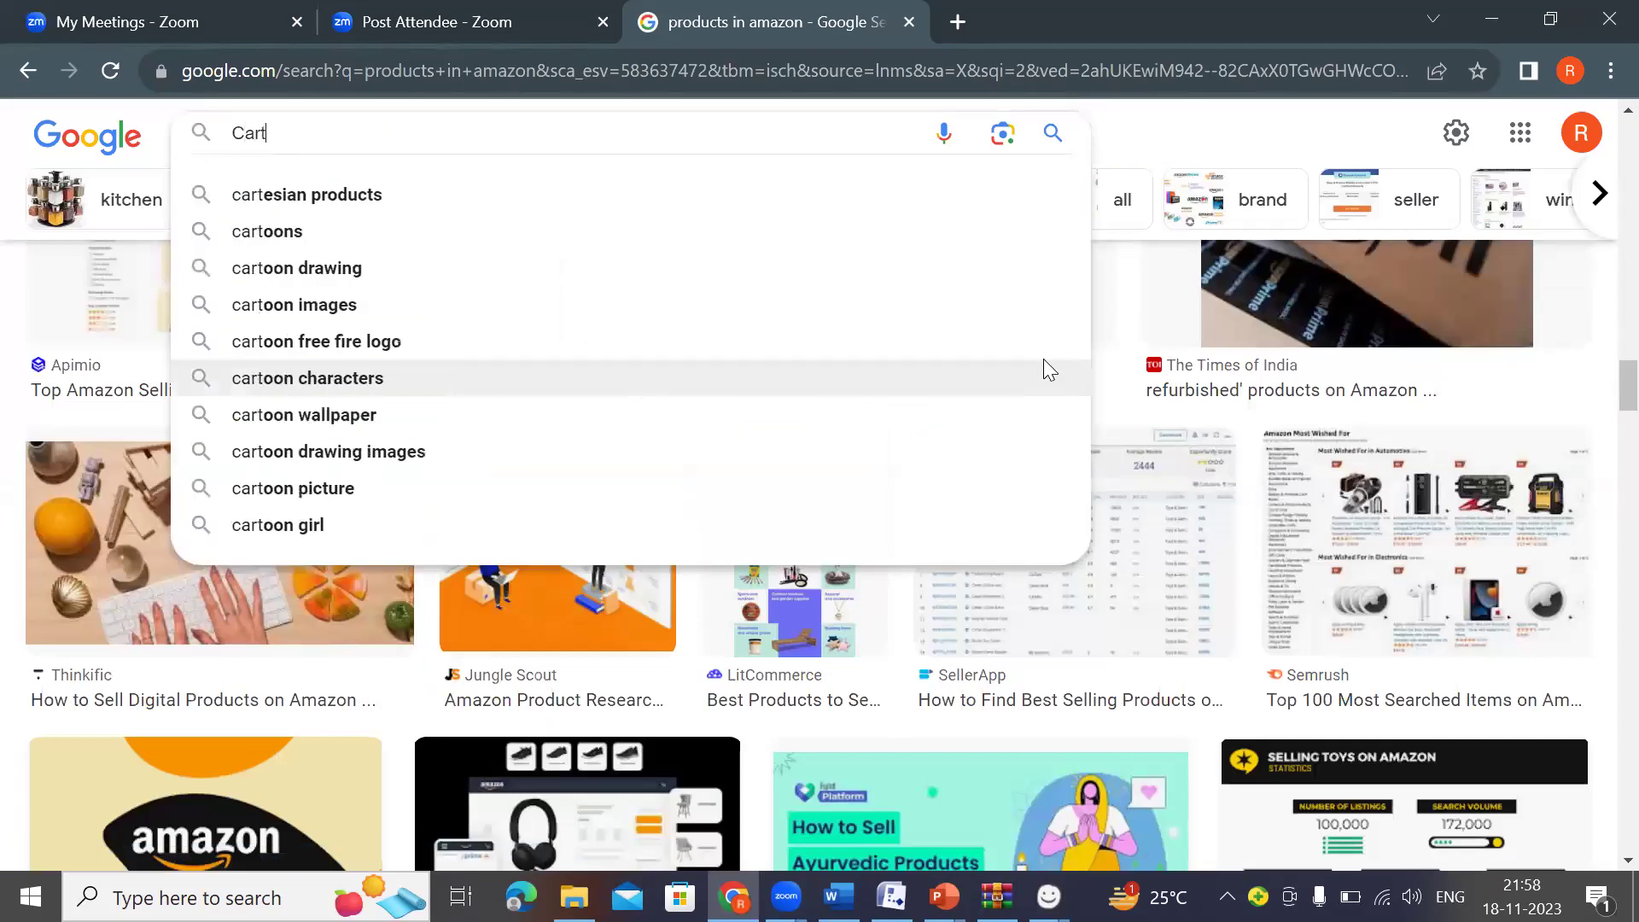
pyautogui.write(' icon')
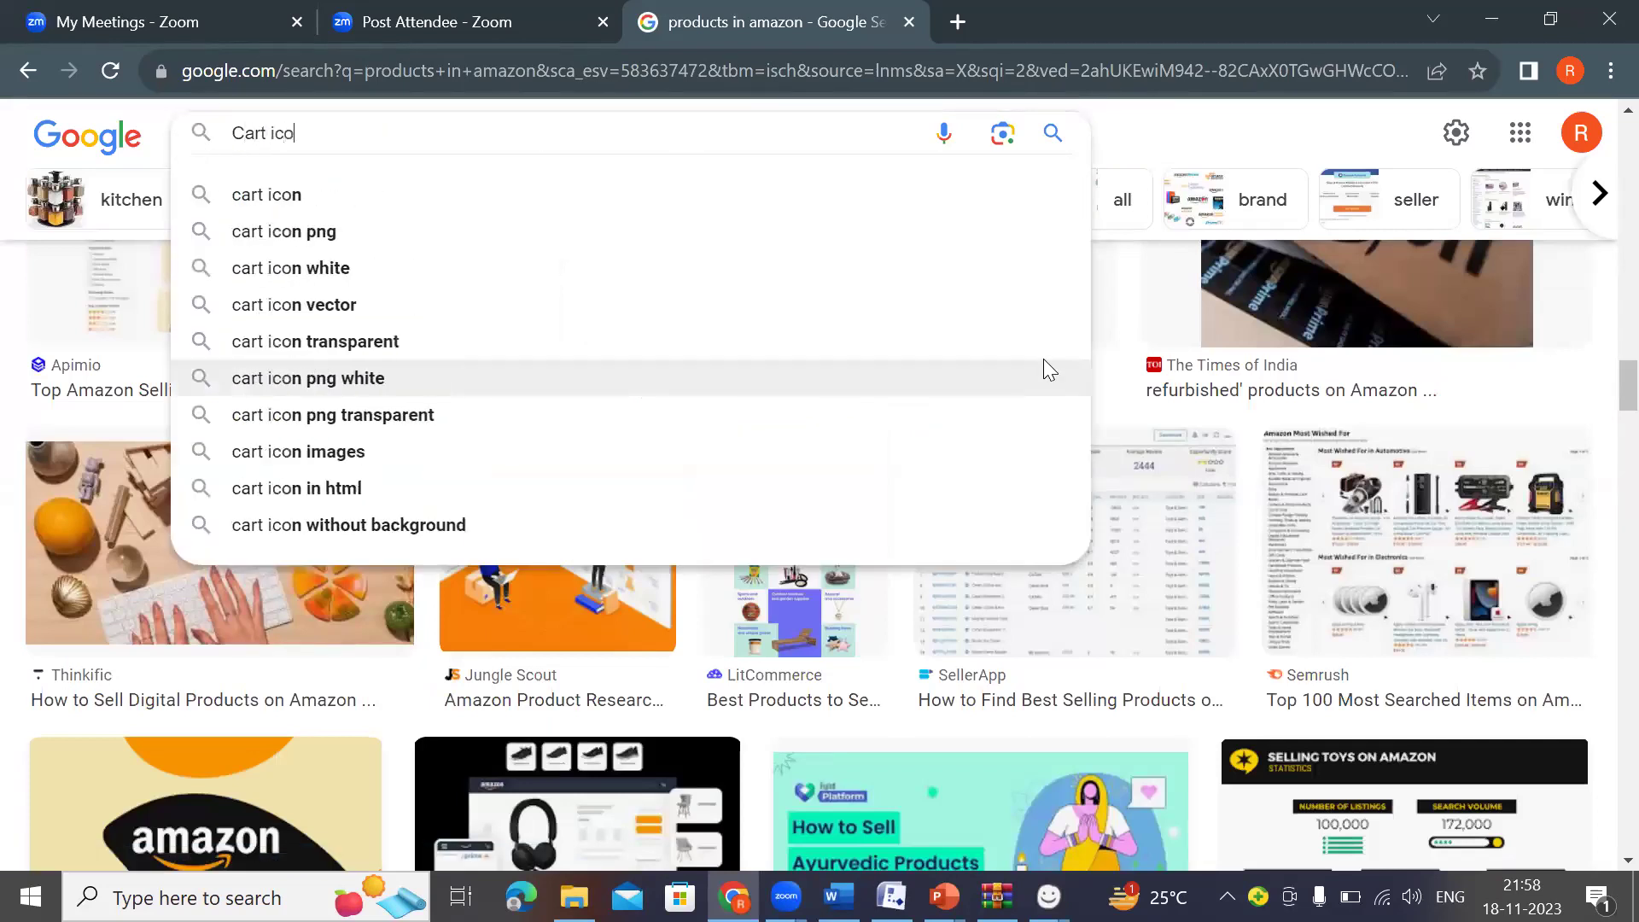
pyautogui.click(555, 230)
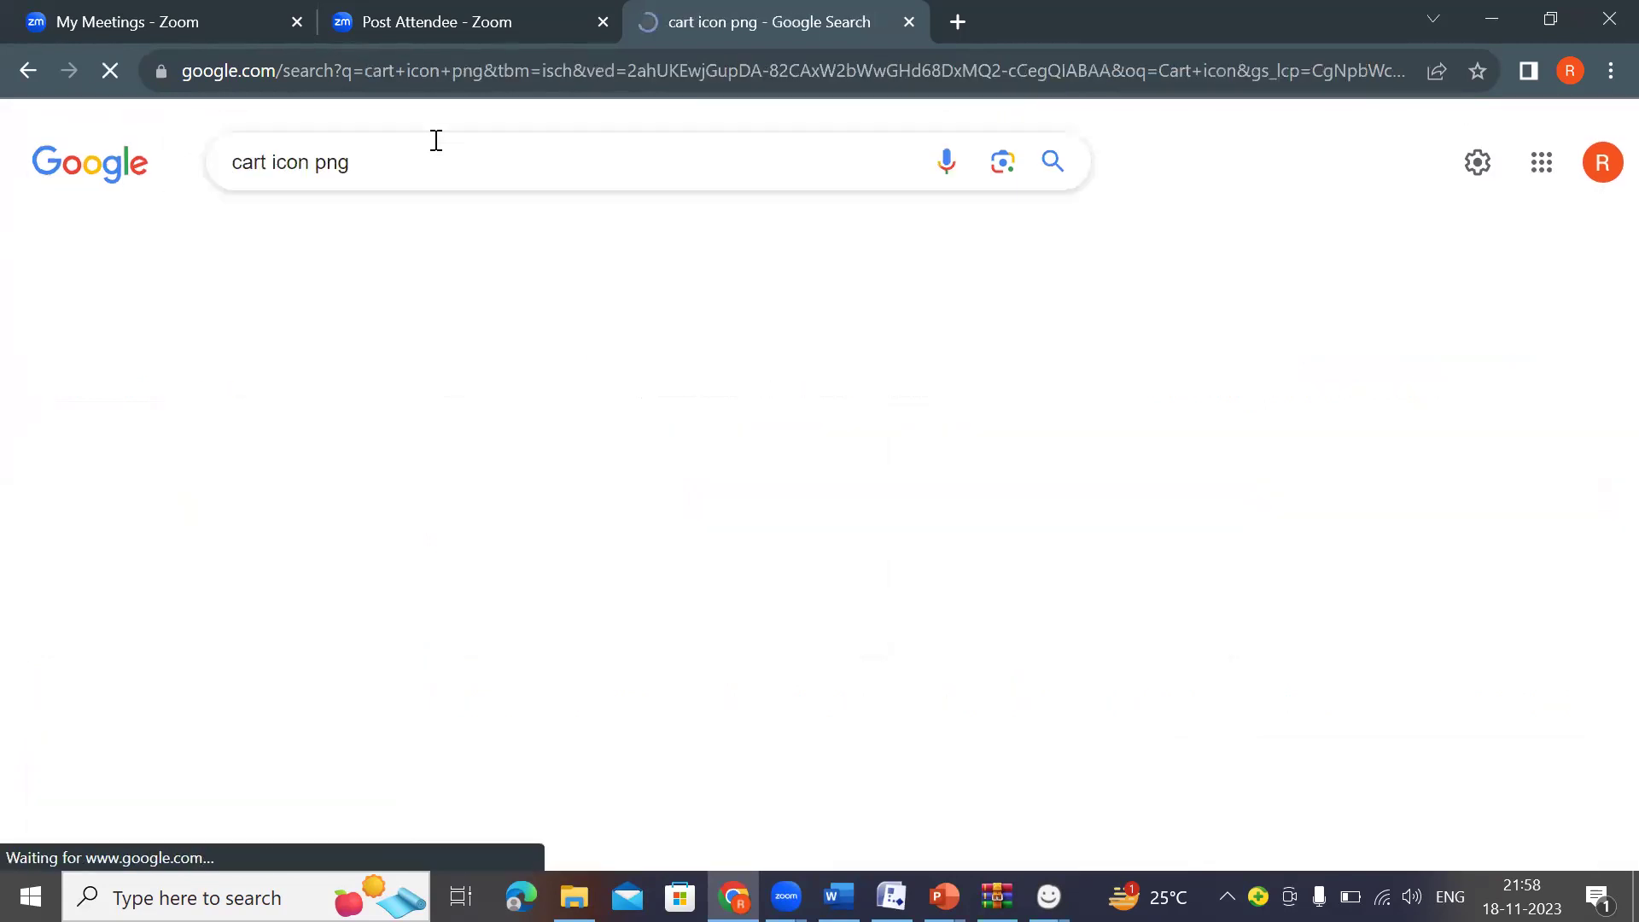
# Try the Flaticon grid-basket cart picture: copy it from the image preview, paste it into Balsamiq's second mockup, and delete it from the page.
pyautogui.doubleClick(350, 160)
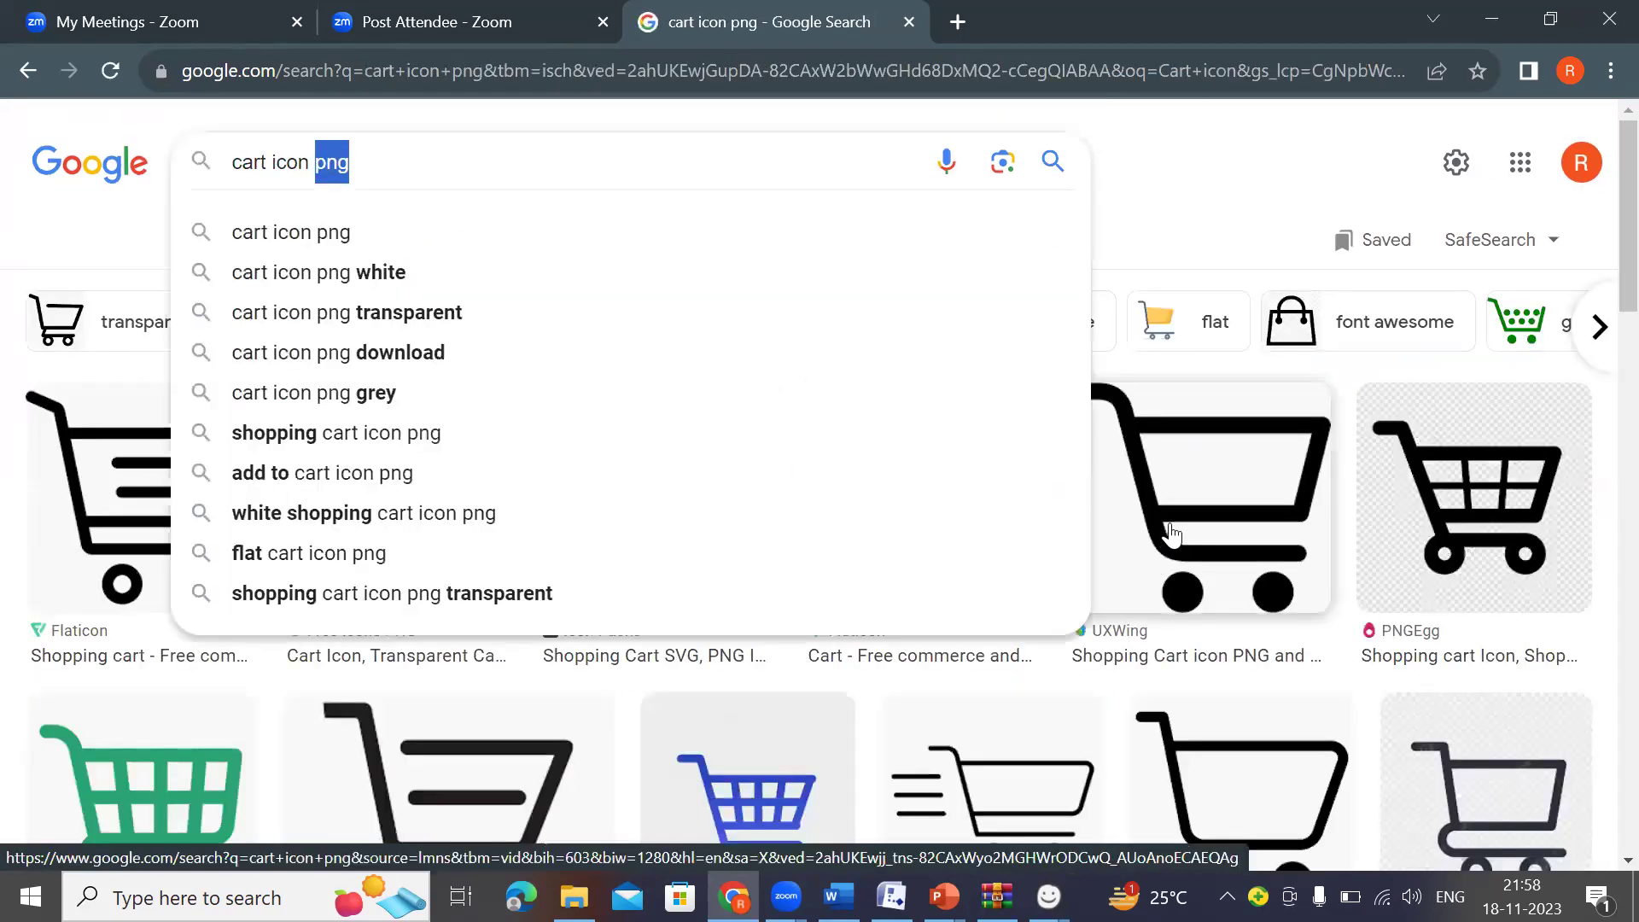
pyautogui.click(1196, 513)
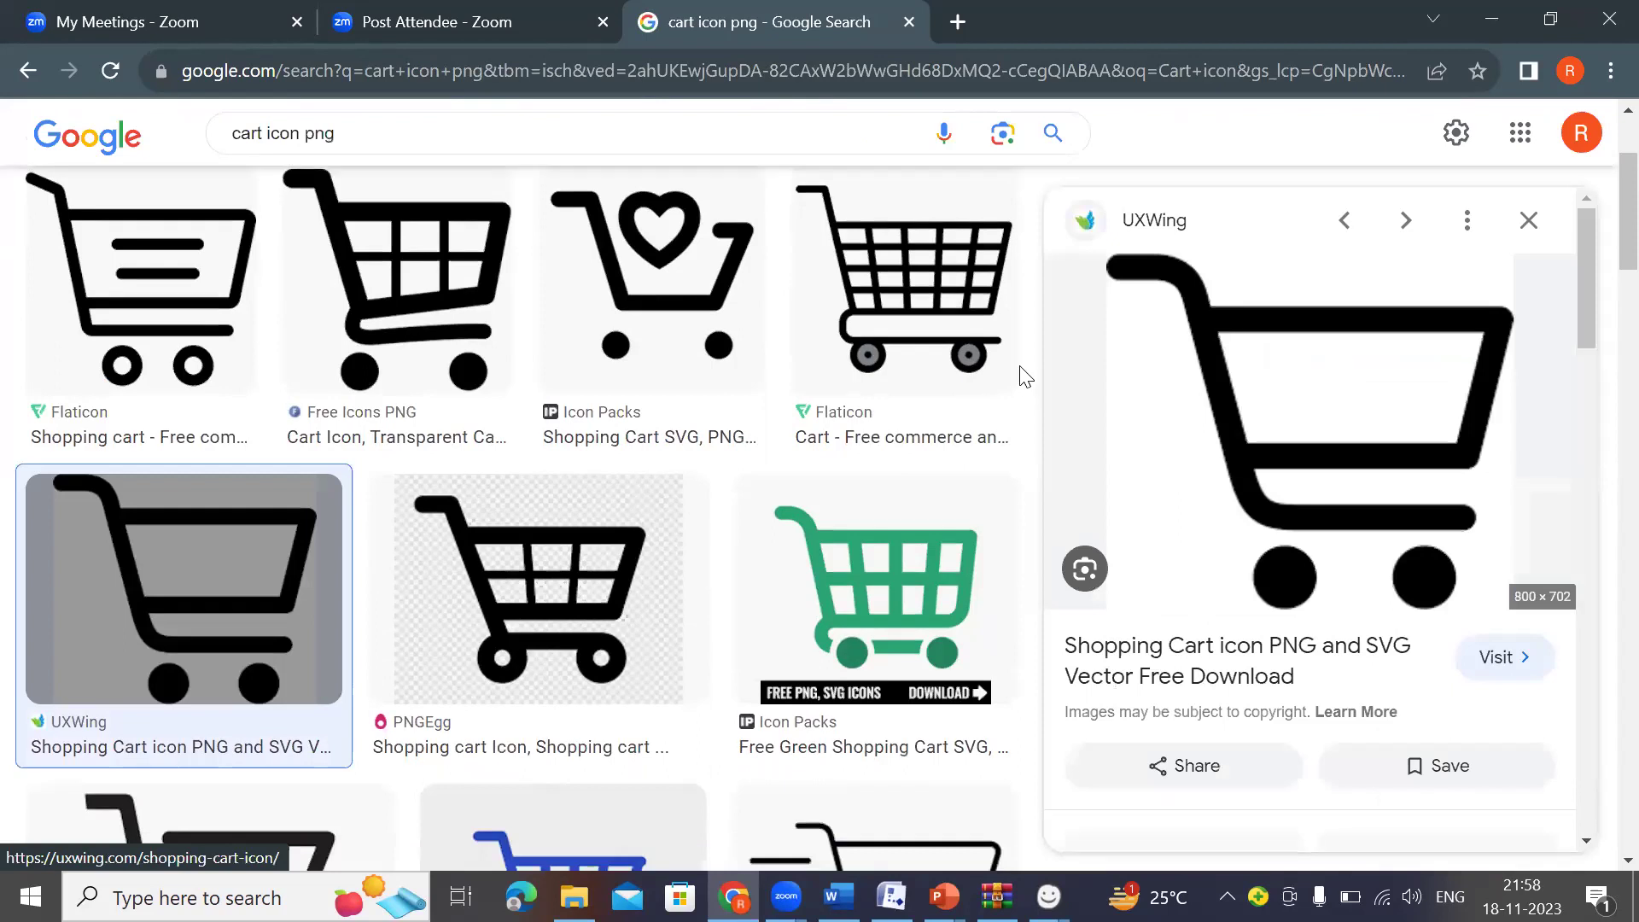
pyautogui.click(942, 323)
pyautogui.rightClick(1284, 399)
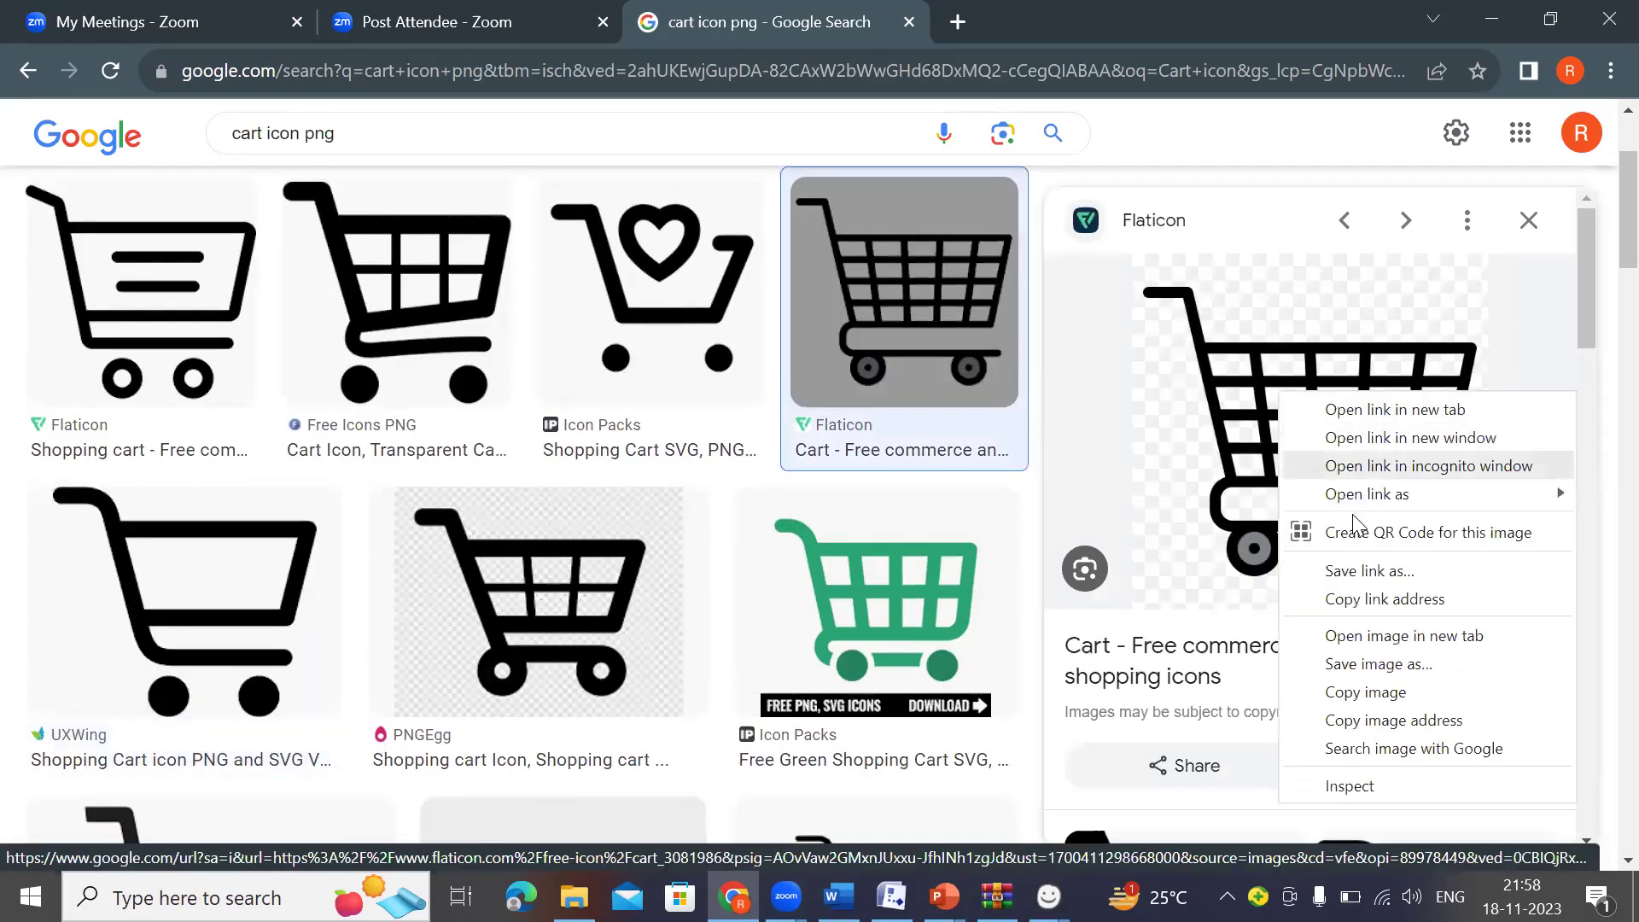
pyautogui.click(1357, 688)
pyautogui.hotkey('alt', 'Tab')
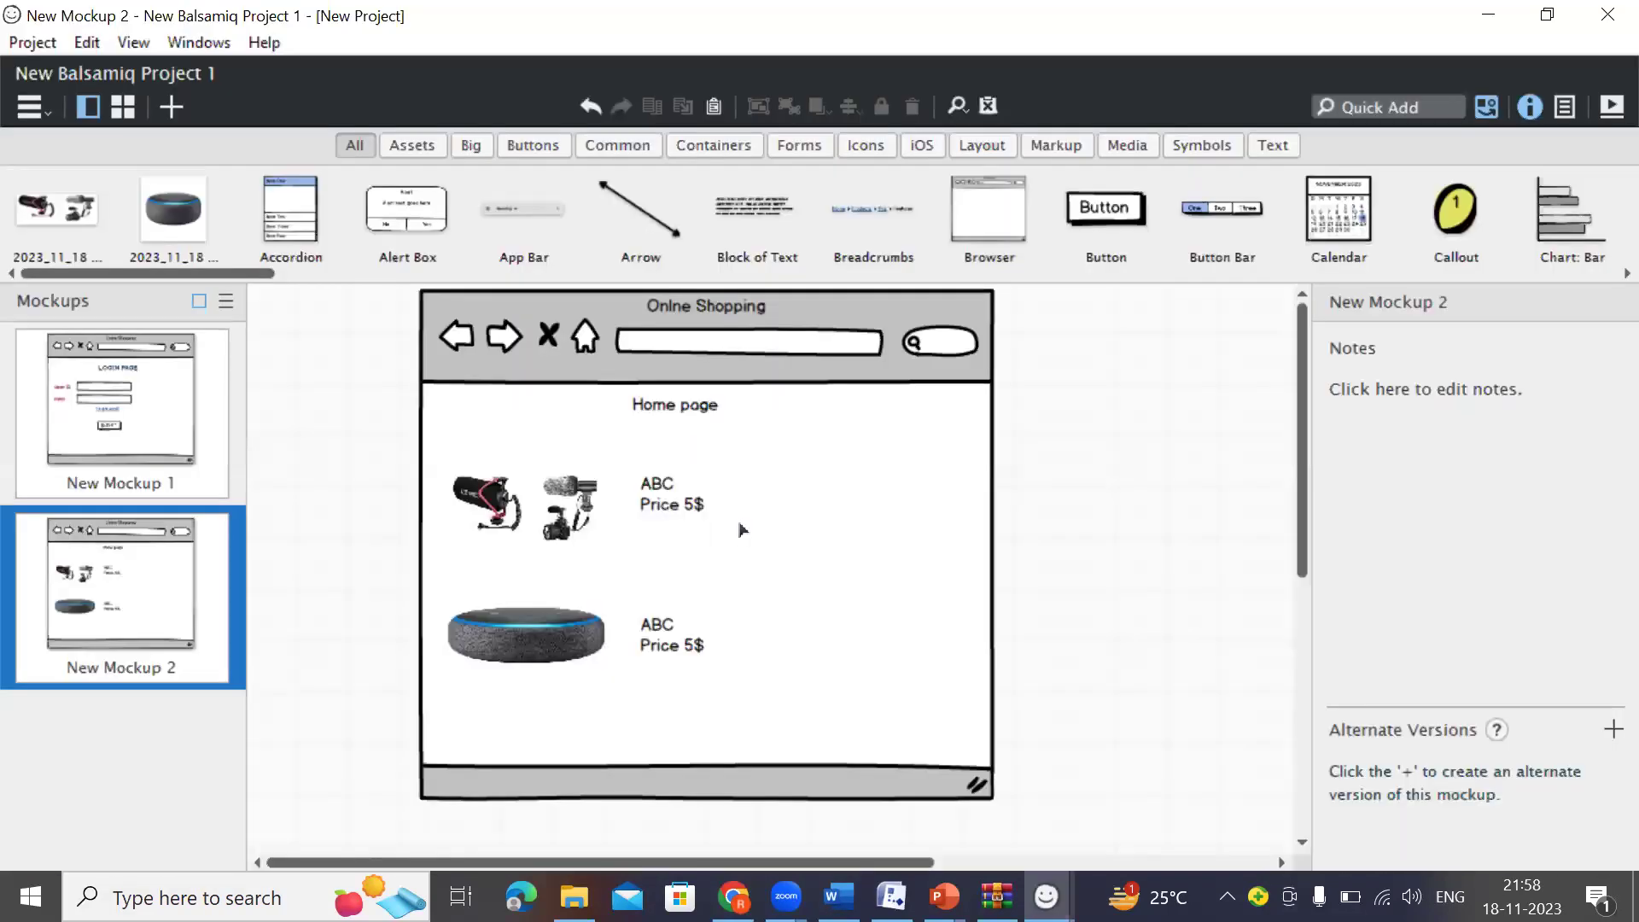
pyautogui.hotkey('ctrl', 'v')
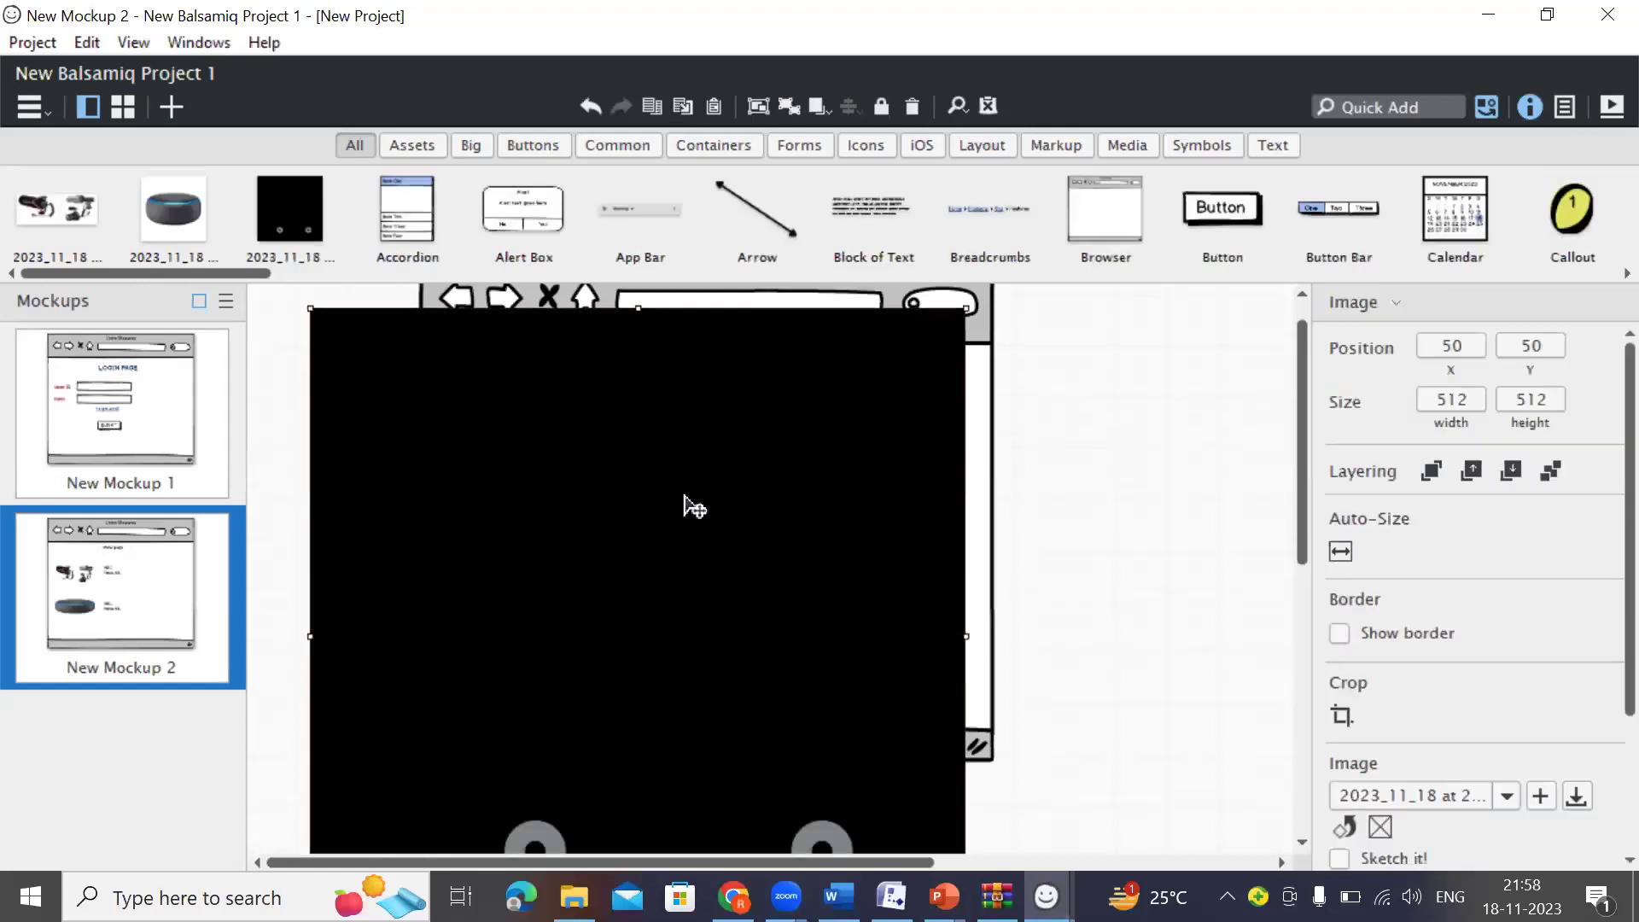
pyautogui.press('Delete')
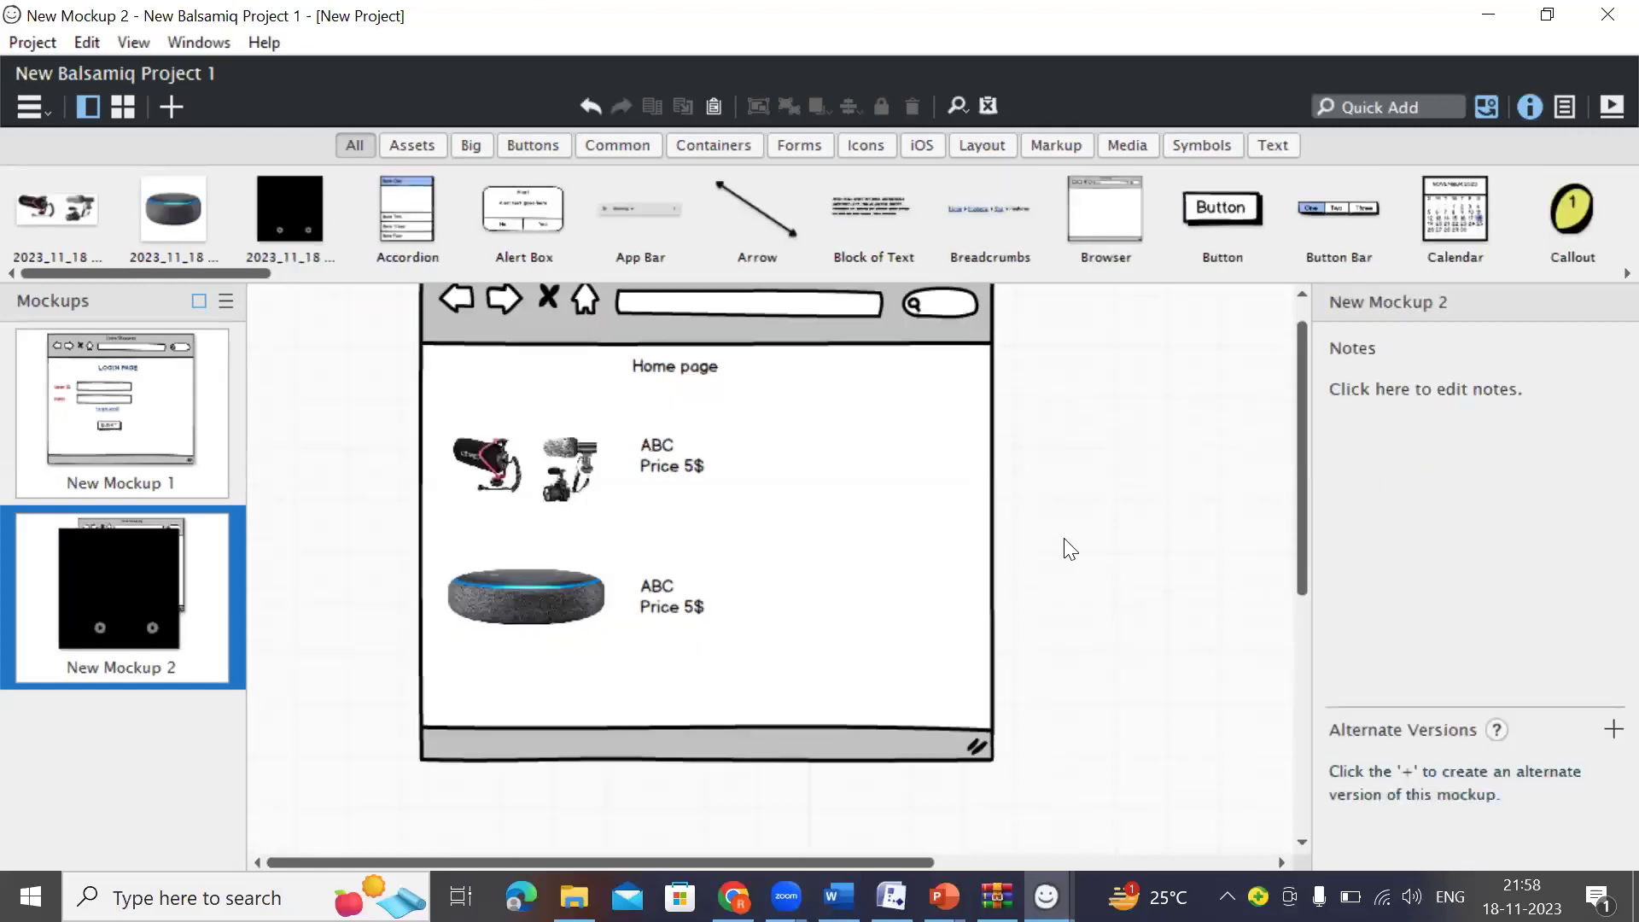
# Return to the image results in Chrome and copy the first Flaticon cart picture, with two lines inside the basket.
pyautogui.hotkey('alt', 'Tab')
pyautogui.scroll(-2, 779, 413)
pyautogui.scroll(2, 564, 419)
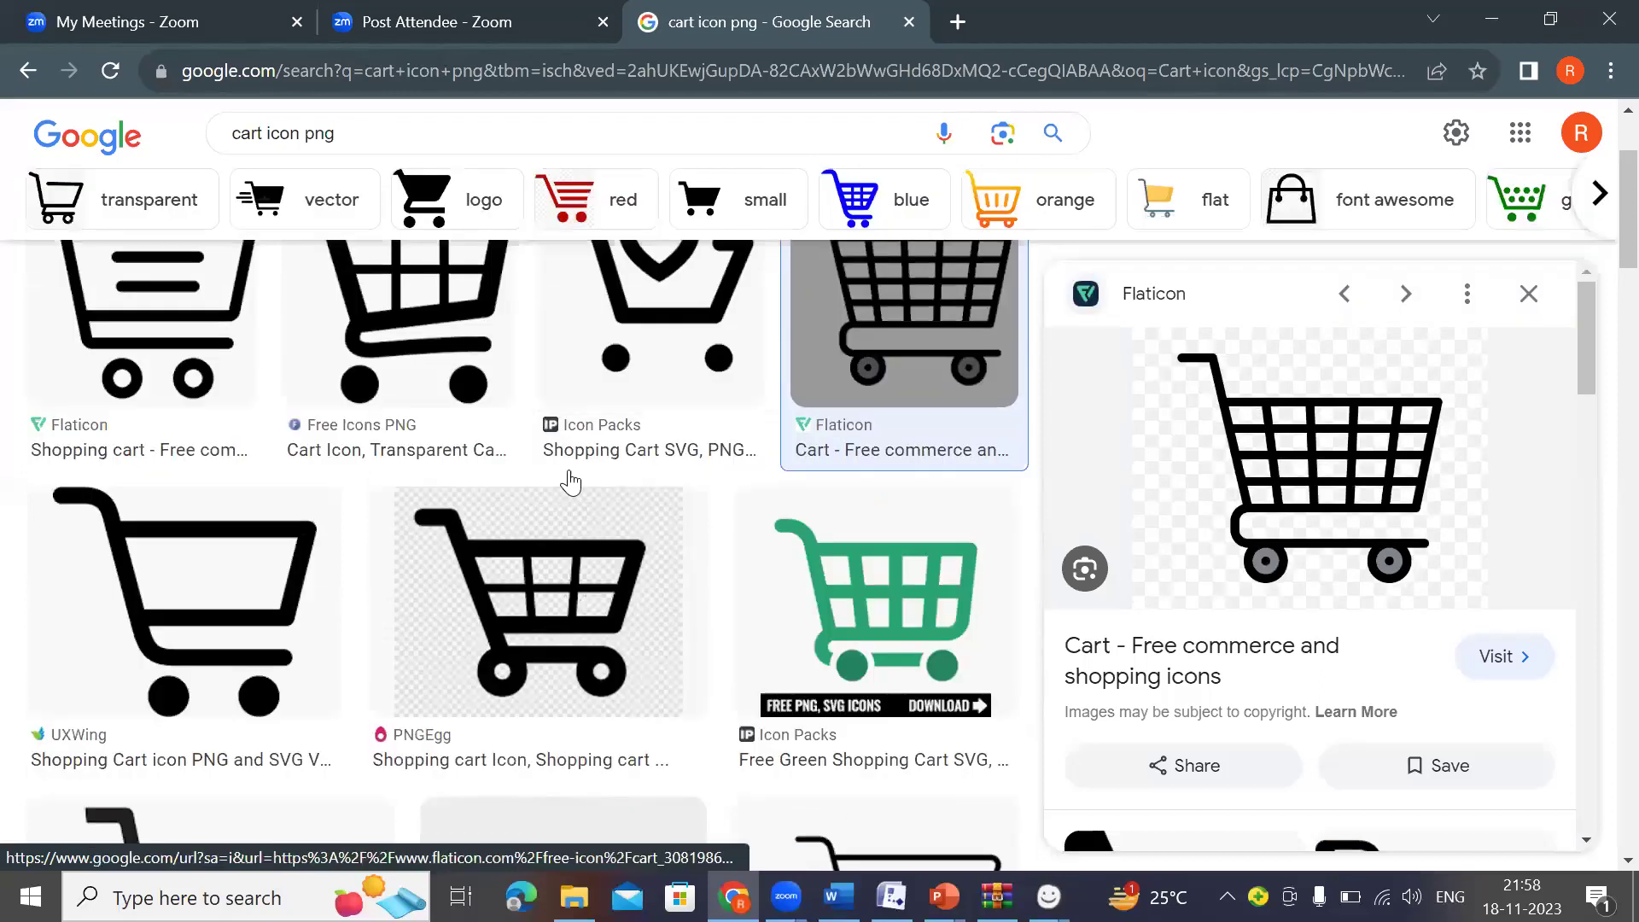
pyautogui.rightClick(217, 401)
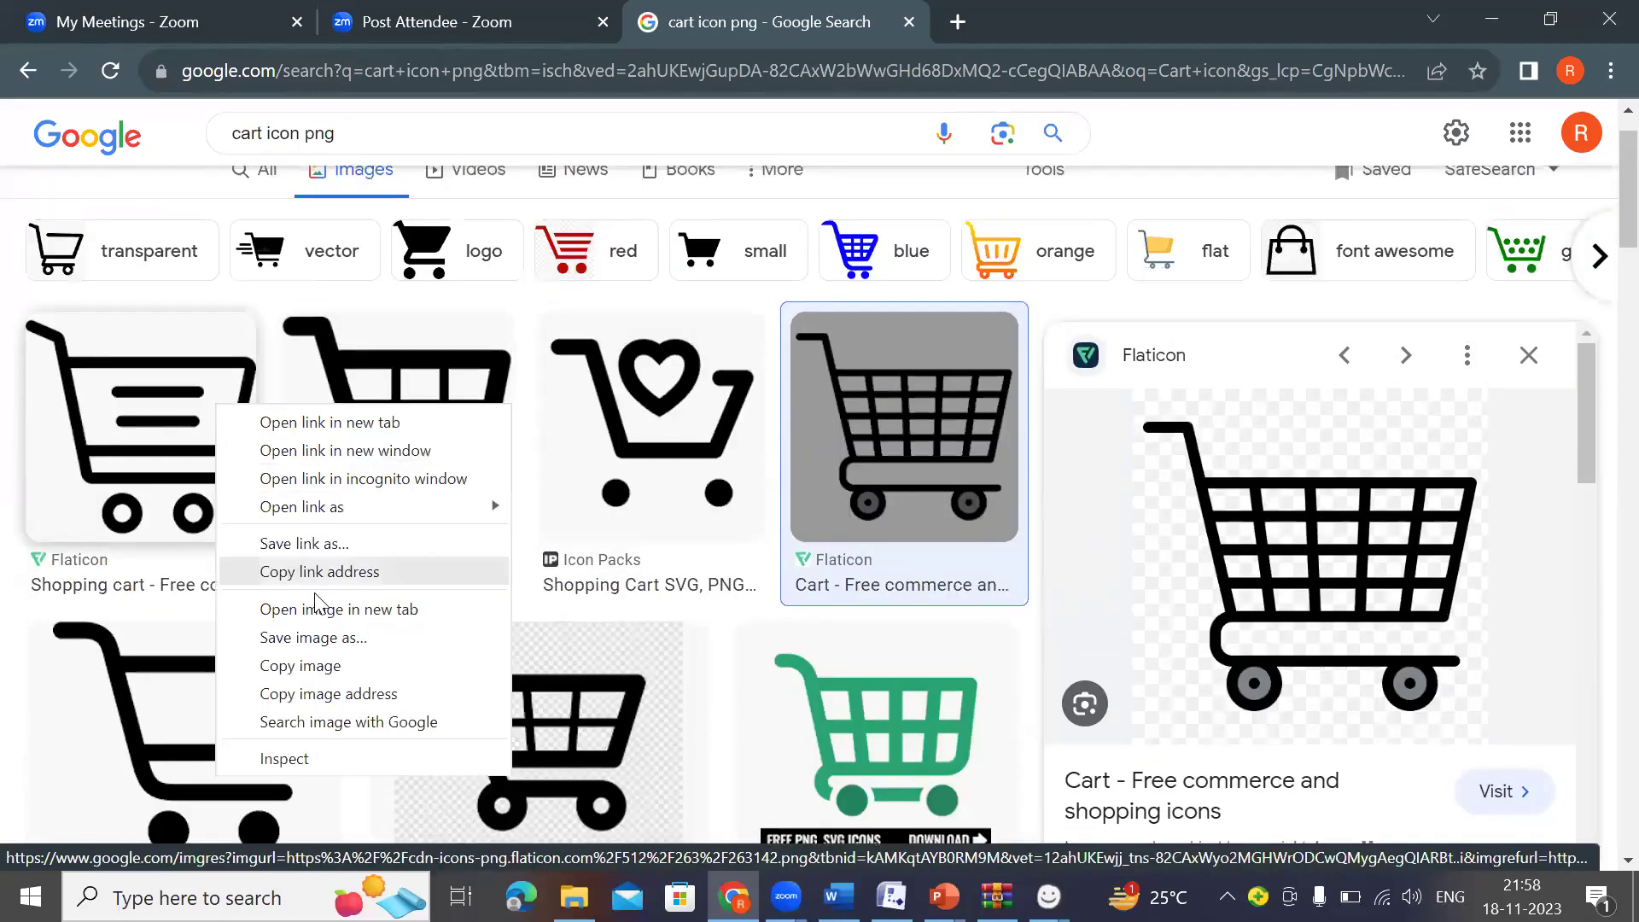
pyautogui.click(294, 668)
# Paste the cart picture into Balsamiq's second mockup, shrink it to about 28 × 28, and place it at about X 473, Y 86.
pyautogui.hotkey('alt', 'Tab')
pyautogui.hotkey('ctrl', 'v')
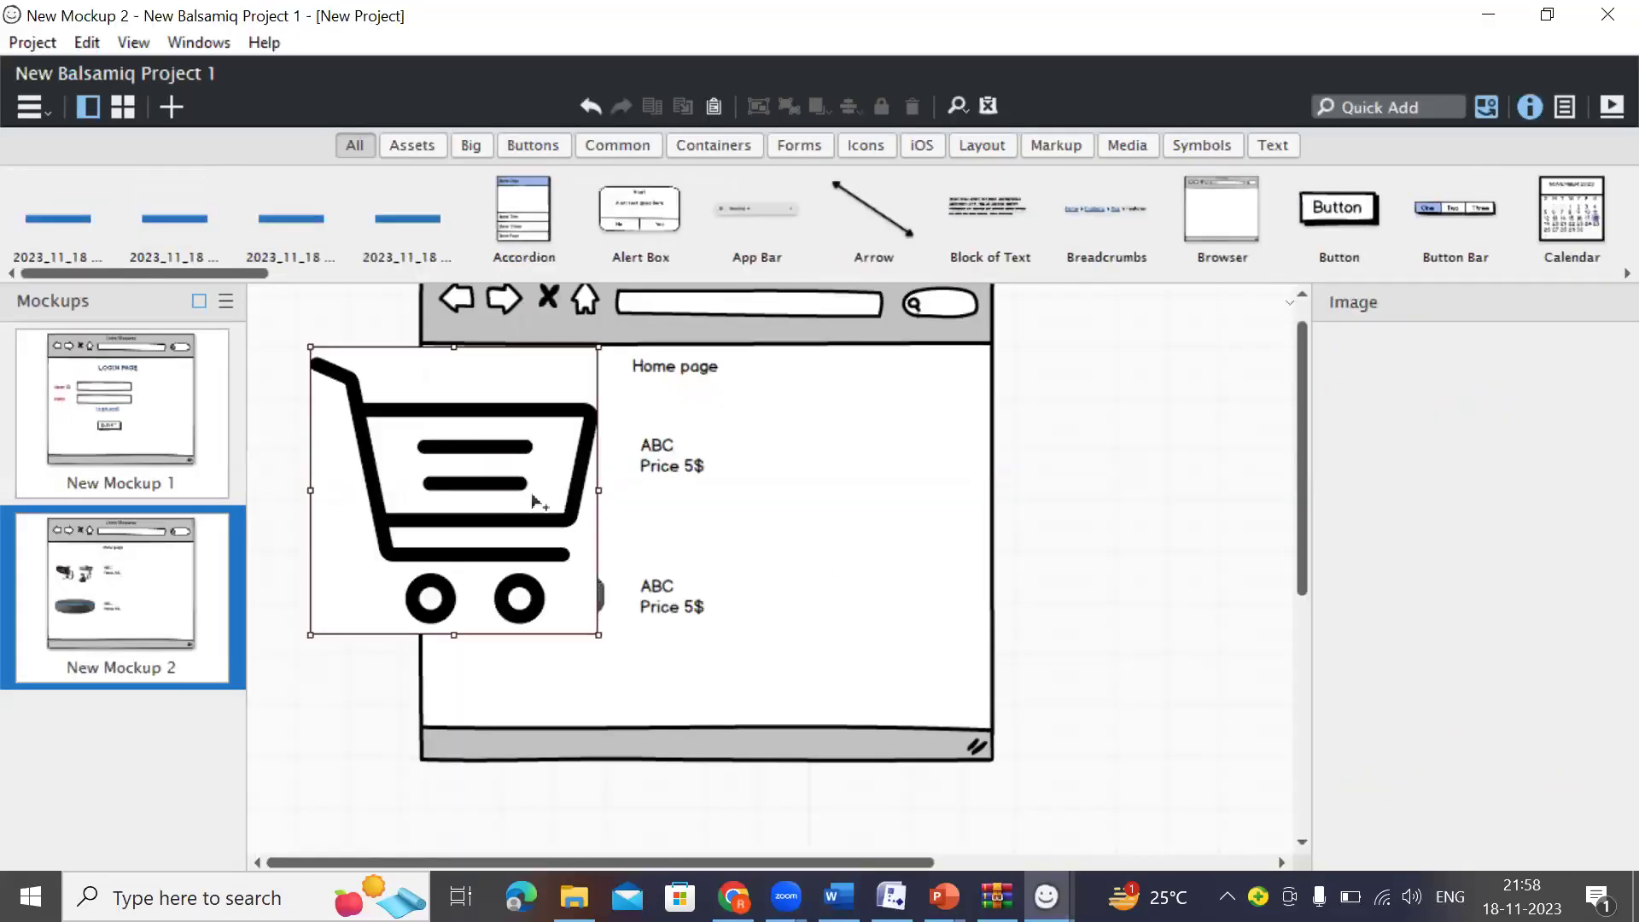
pyautogui.moveTo(534, 501); pyautogui.dragTo(885, 523)
pyautogui.moveTo(953, 665); pyautogui.dragTo(879, 377)
pyautogui.click(1091, 376)
# Search Google Images in Chrome for "Profile icon" and copy the solid black Vecteezy person picture.
pyautogui.hotkey('alt', 'Tab')
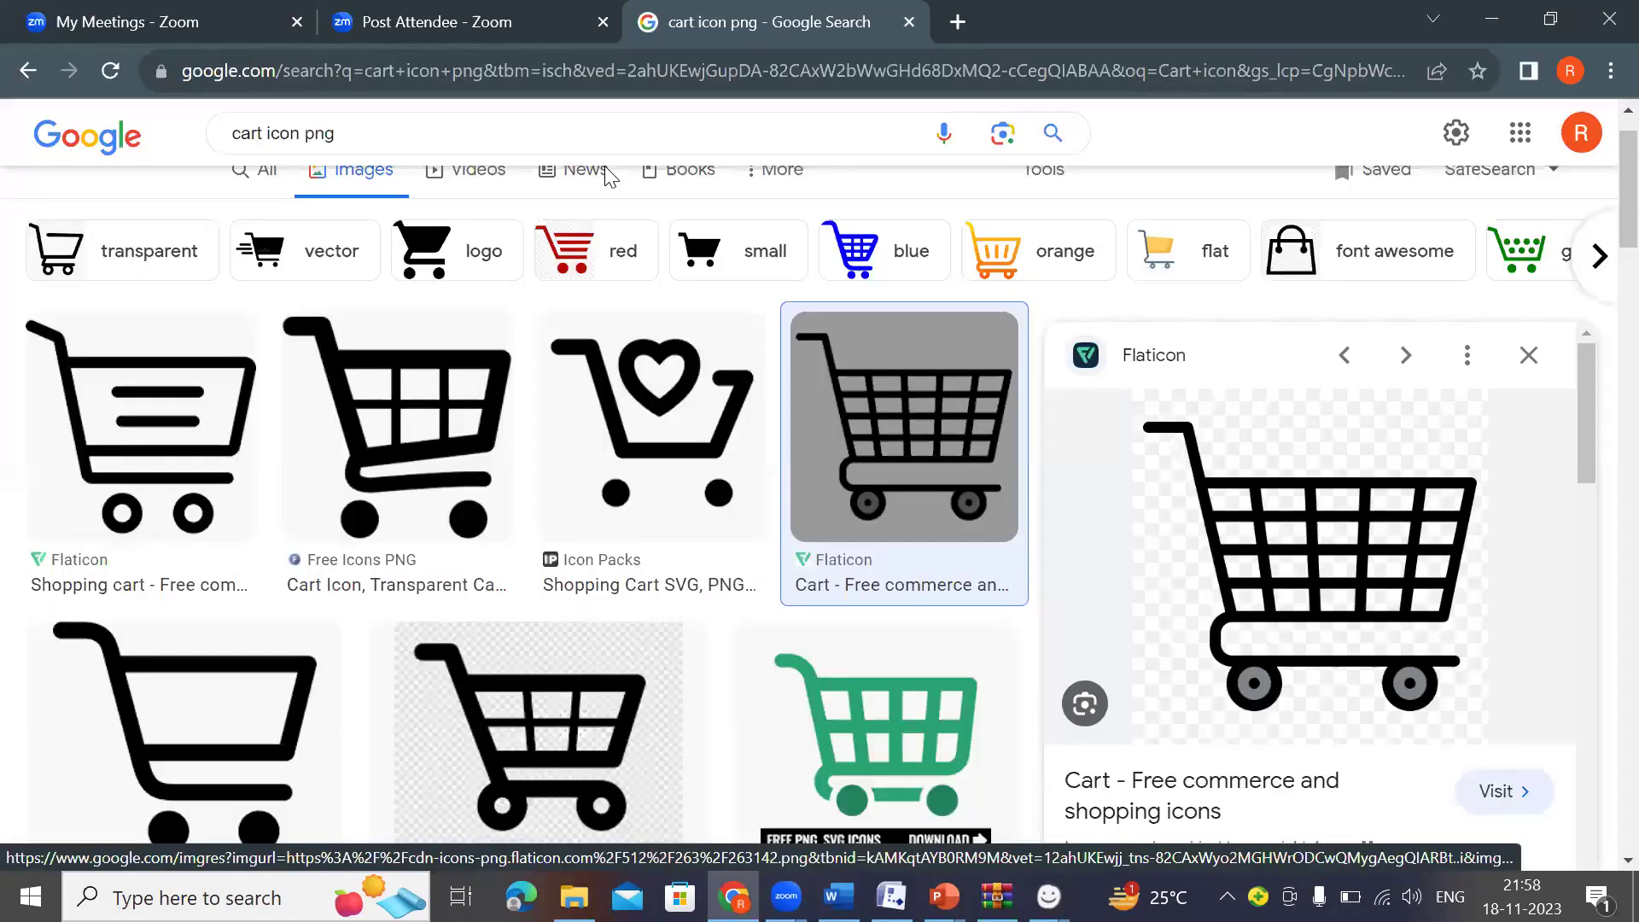
pyautogui.doubleClick(332, 133)
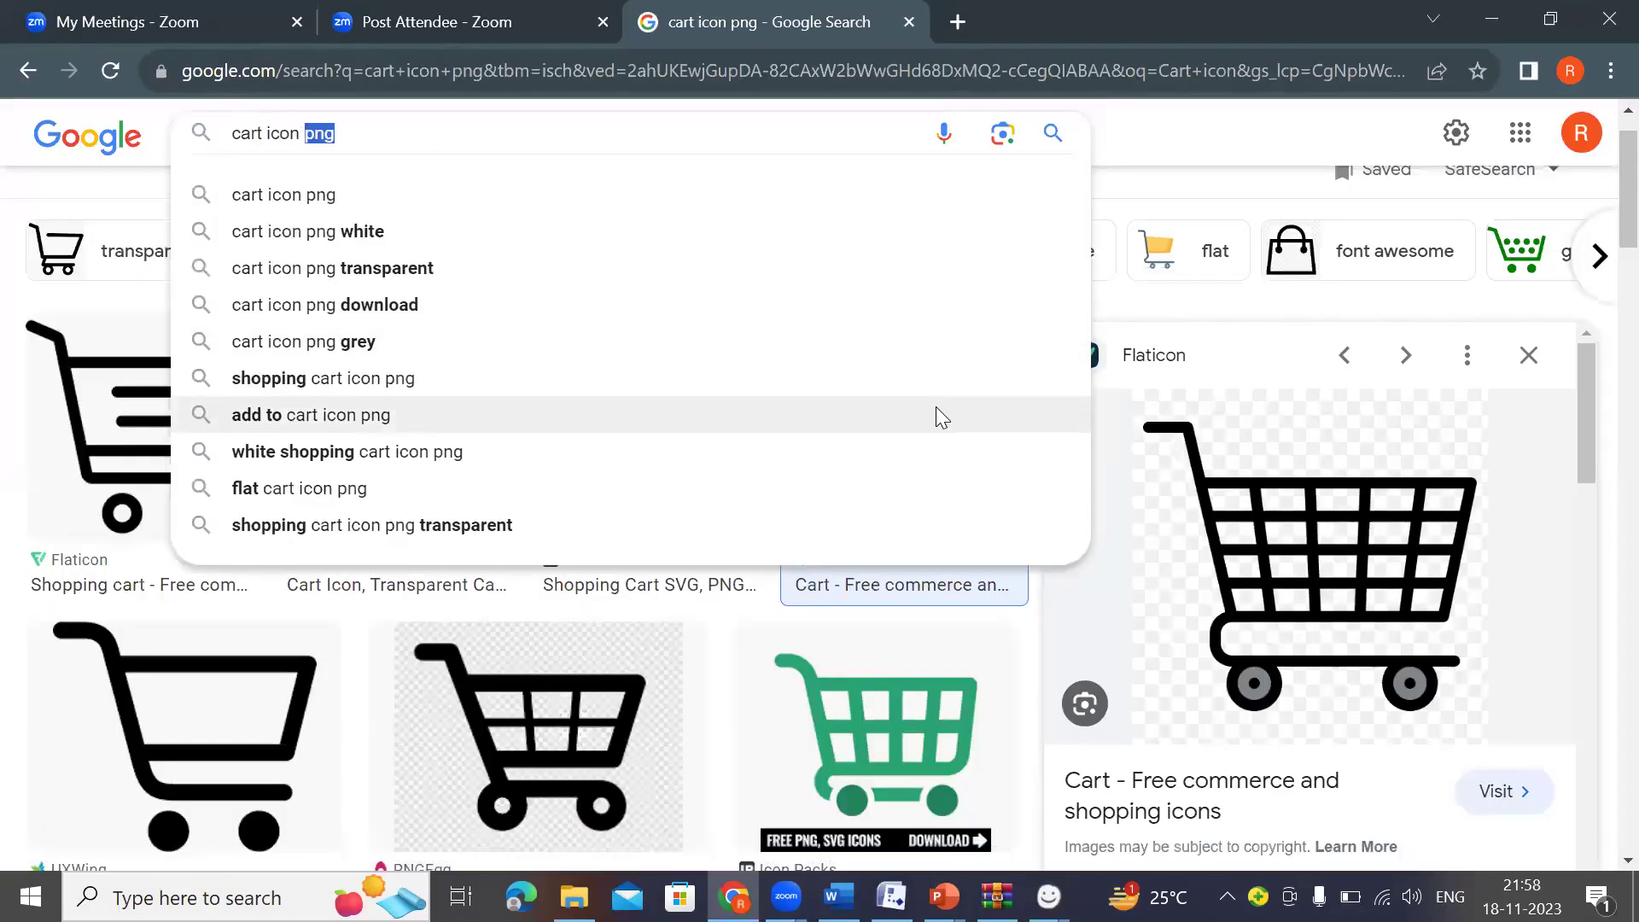
pyautogui.press('BackSpace')
pyautogui.doubleClick(246, 133)
pyautogui.write('Prof')
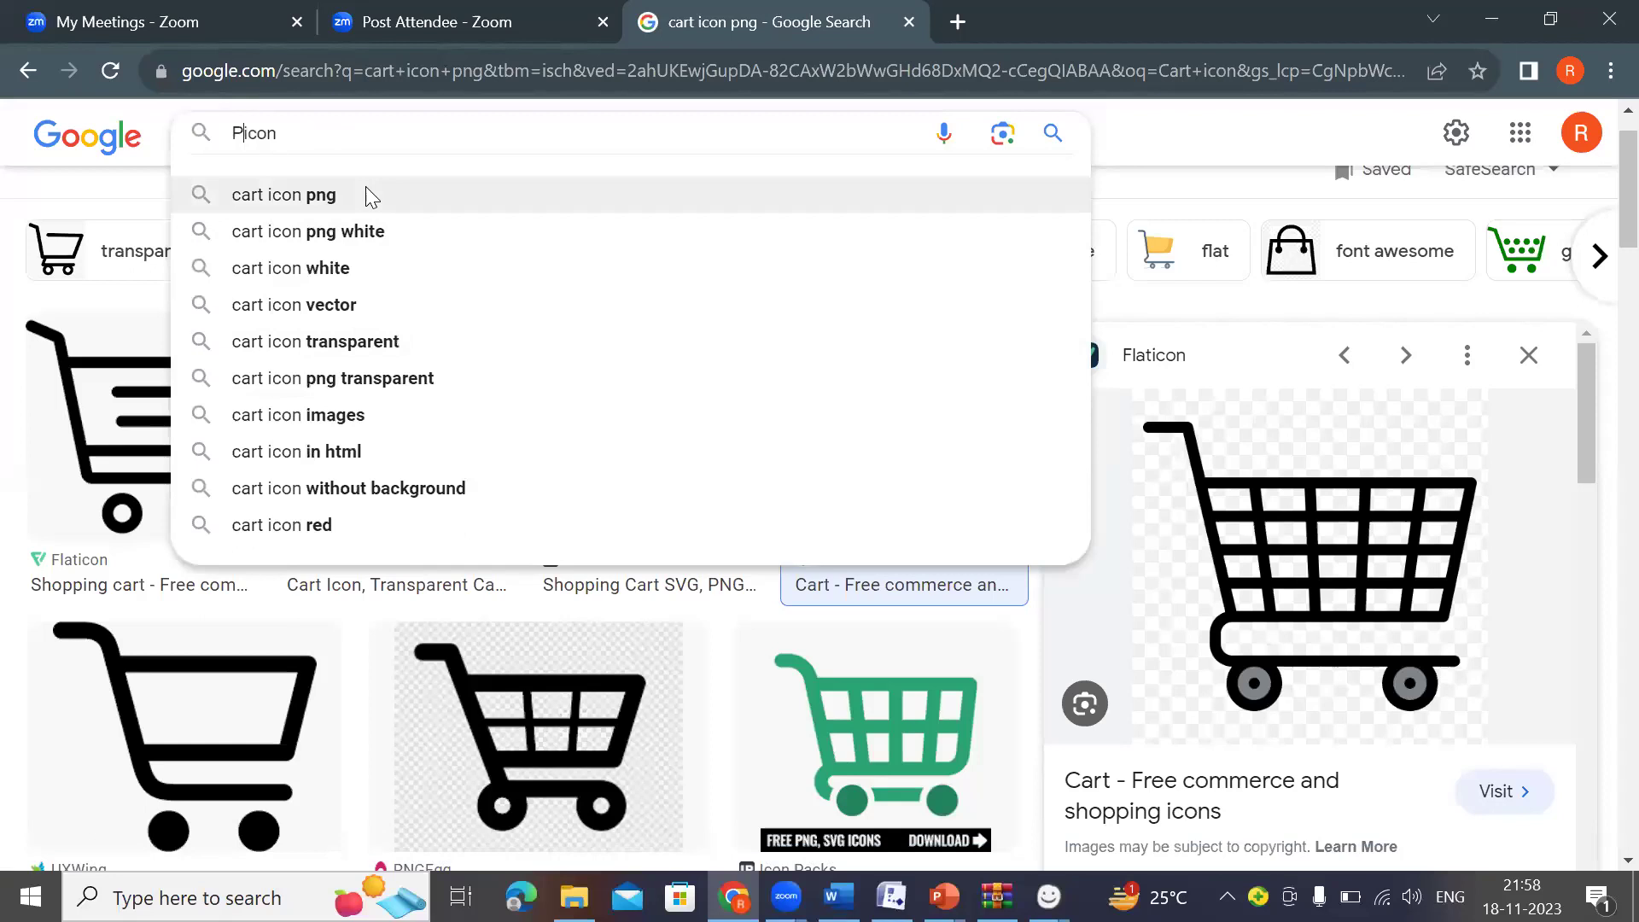
pyautogui.write('ile')
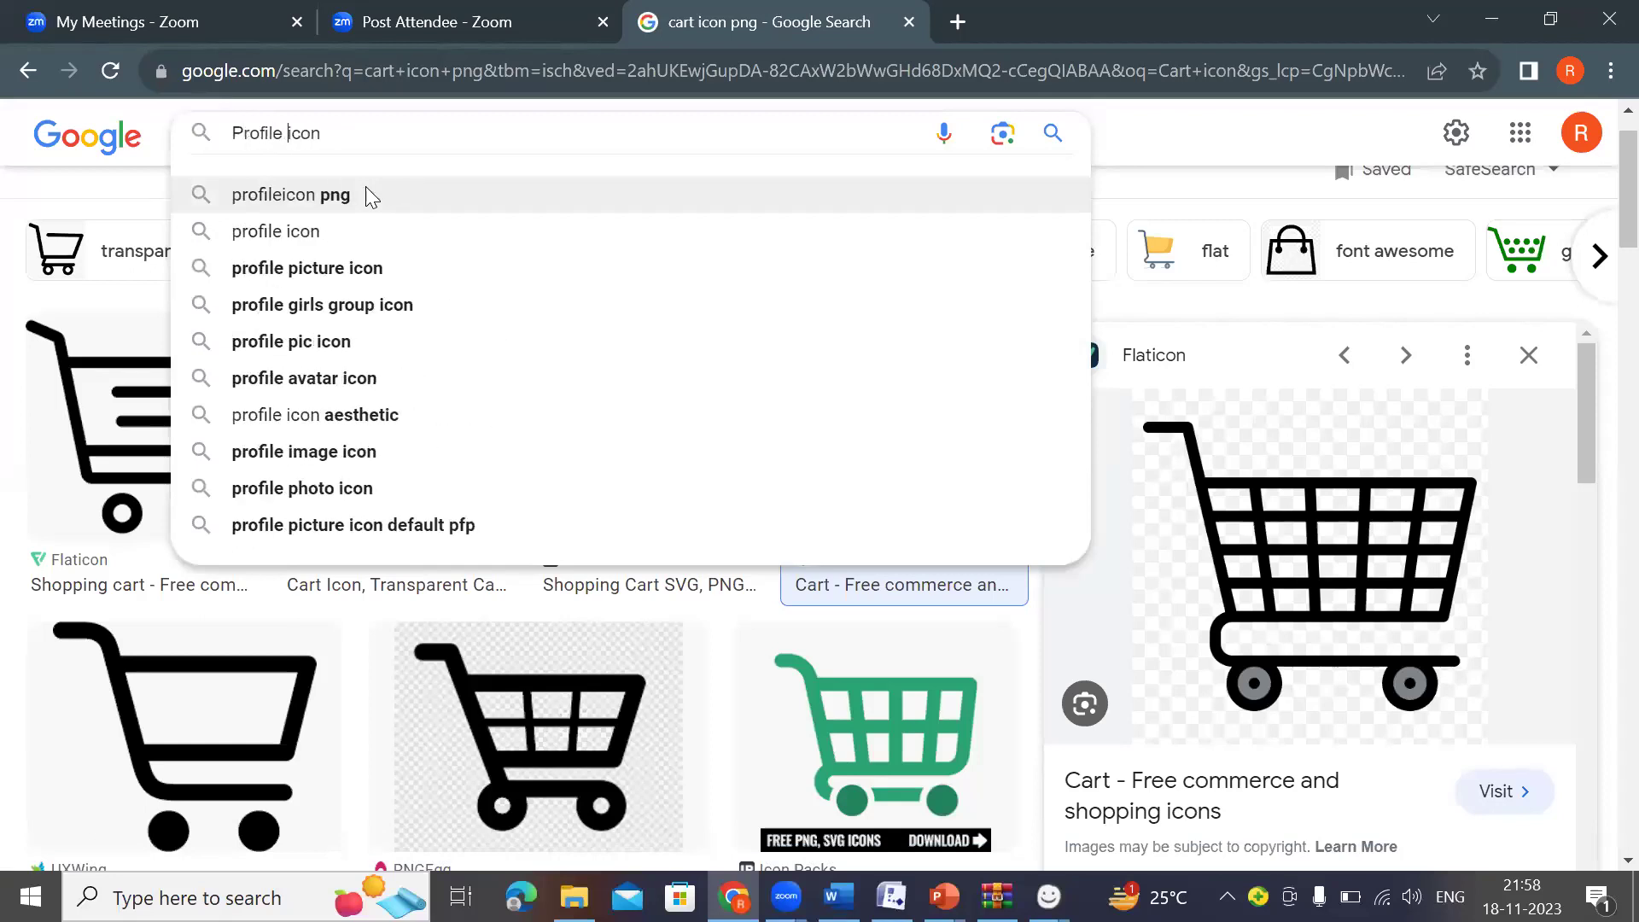
pyautogui.press('Return')
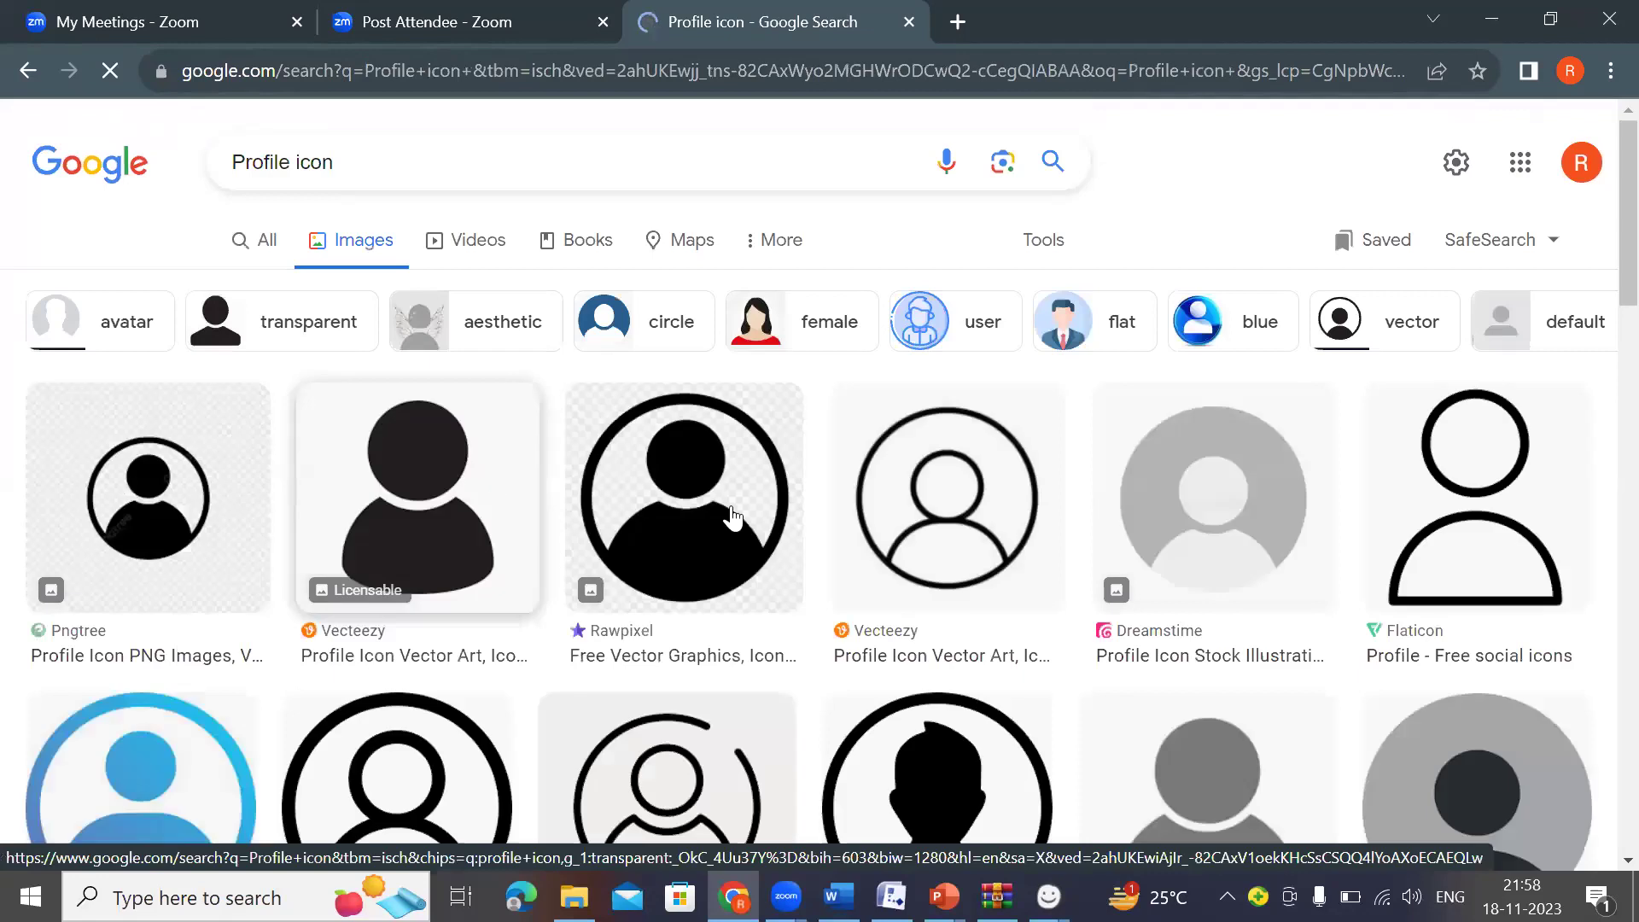
pyautogui.rightClick(405, 465)
pyautogui.click(512, 711)
# Paste the profile picture into Balsamiq's second mockup, shrink it to about 29 × 32, and place it beside the cart at about X 517, Y 86.
pyautogui.hotkey('alt', 'Tab')
pyautogui.hotkey('ctrl', 'v')
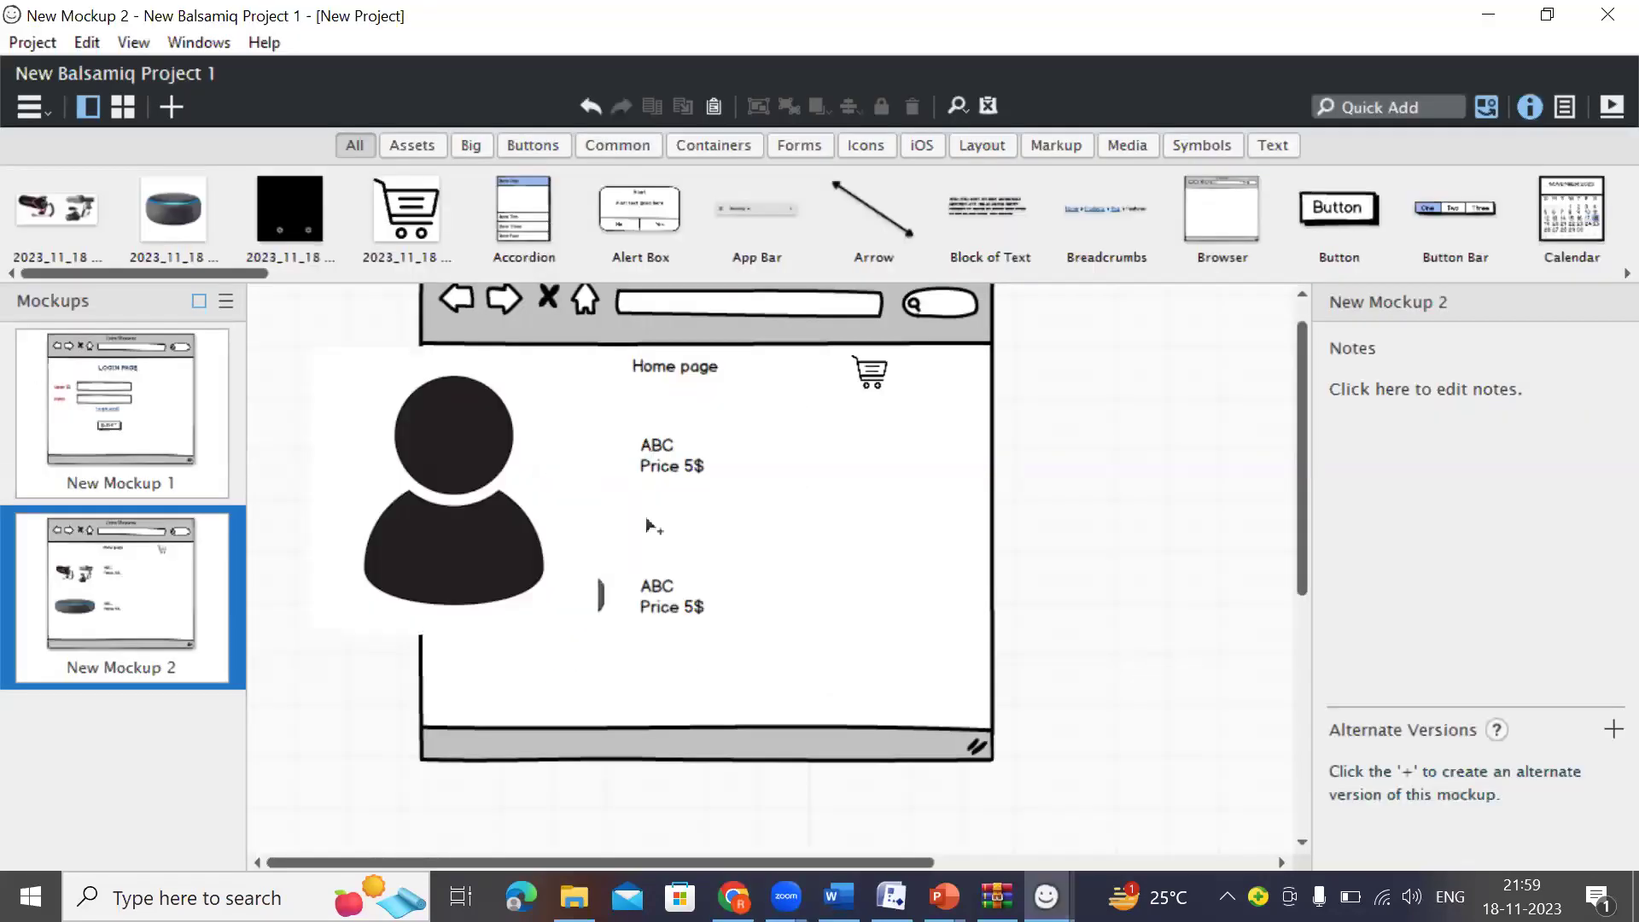
pyautogui.moveTo(489, 497); pyautogui.dragTo(904, 567)
pyautogui.moveTo(1010, 697); pyautogui.dragTo(929, 379)
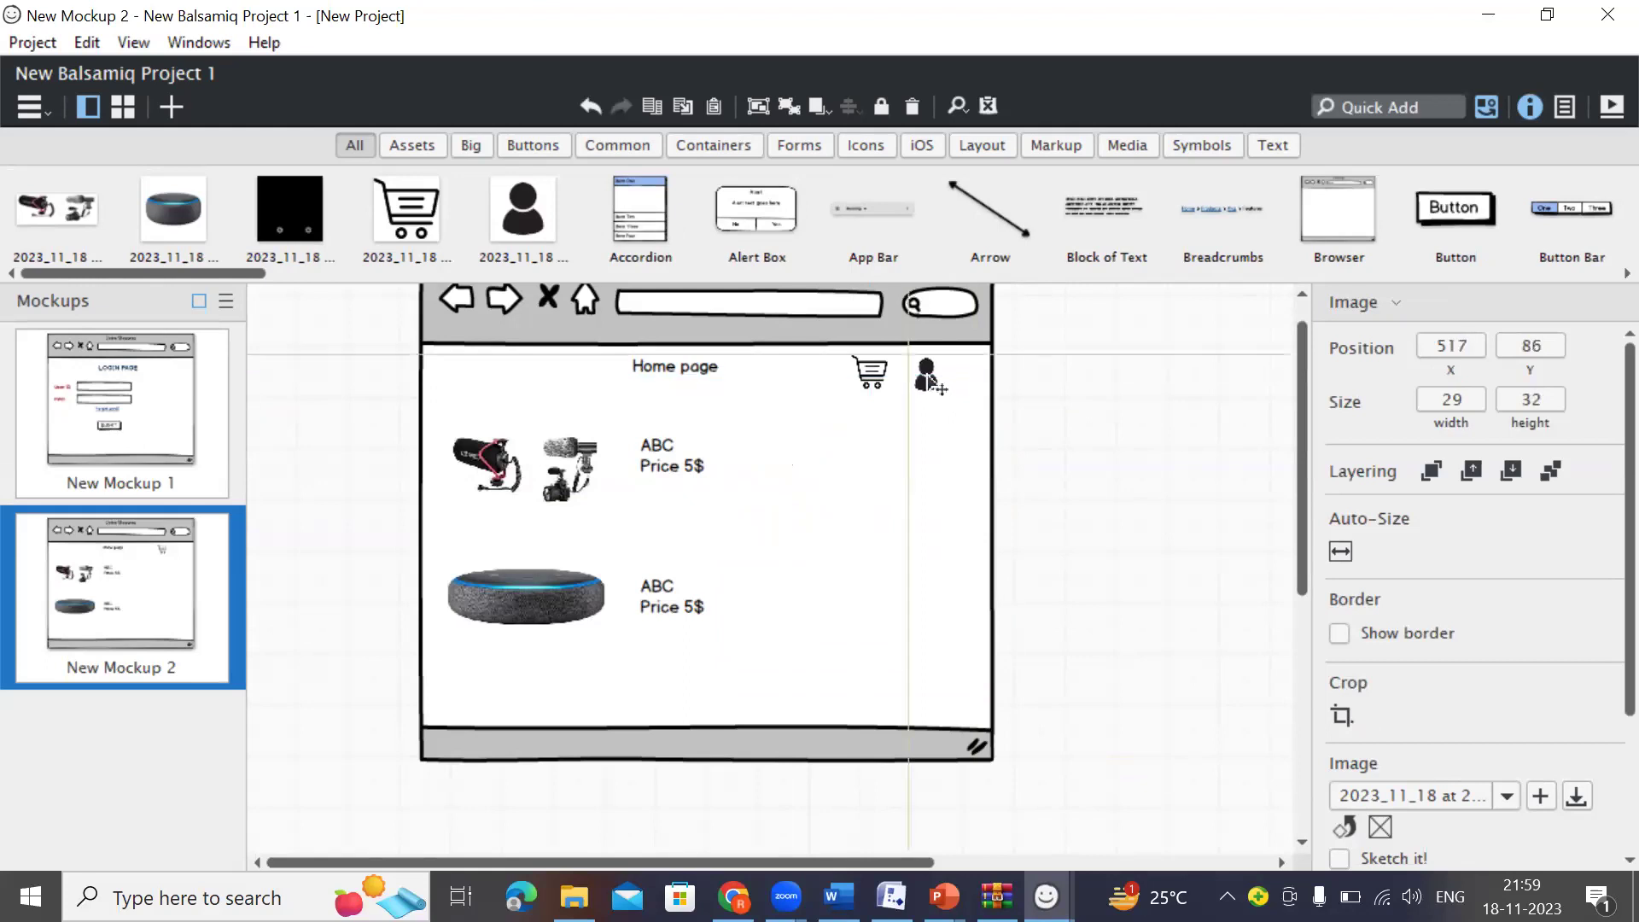
pyautogui.click(1126, 440)
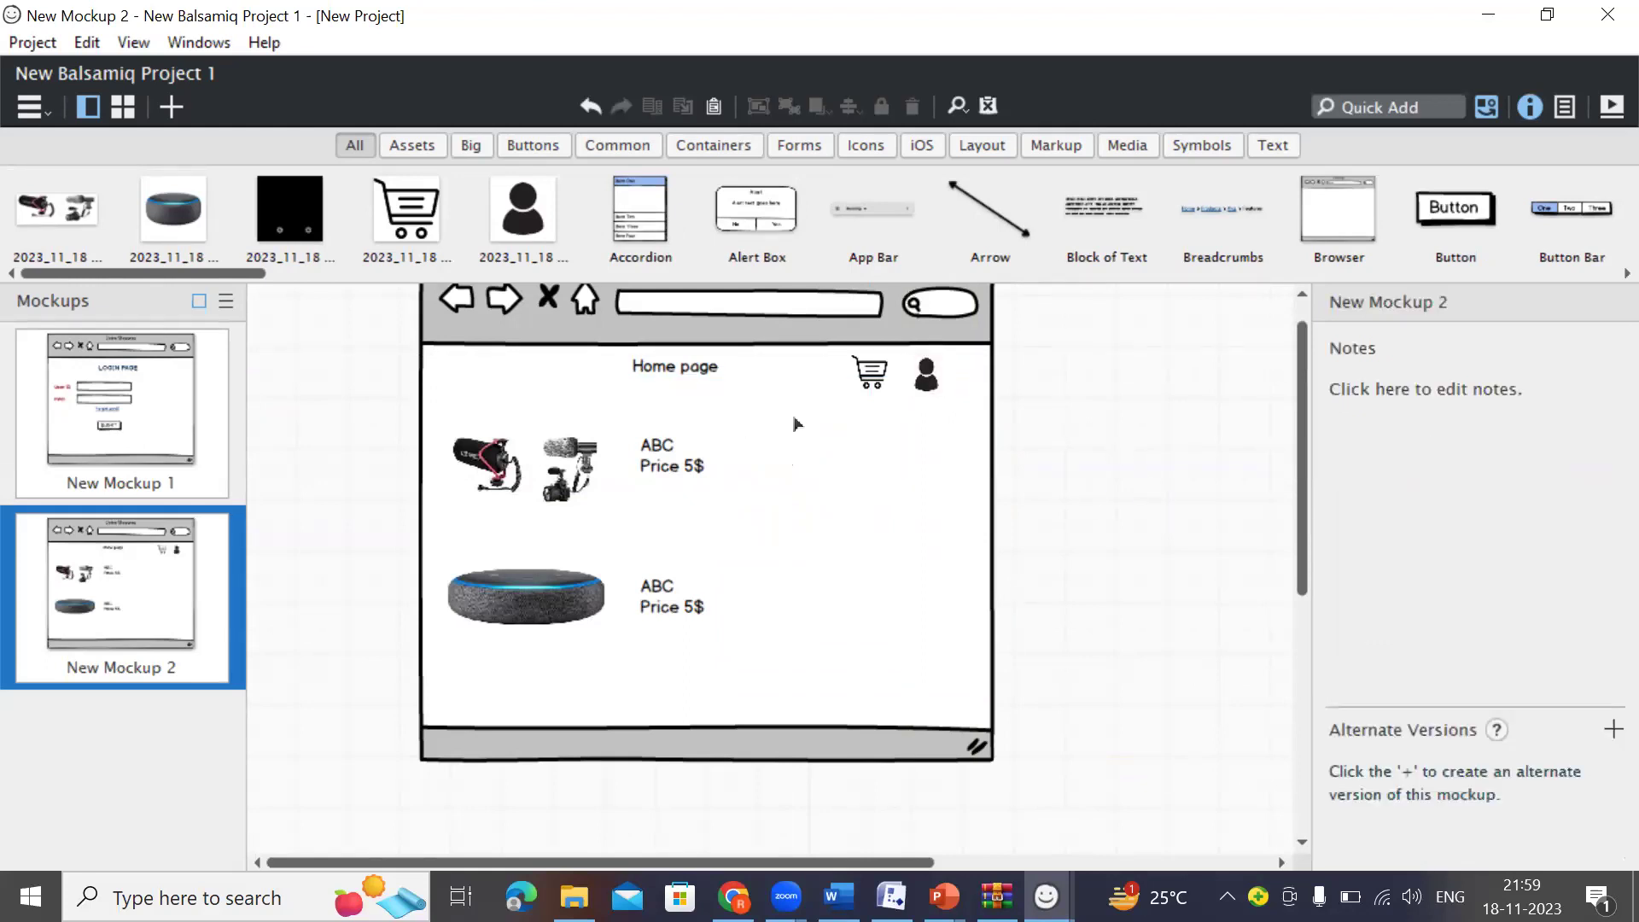
# Duplicate the cart icon beside each of the two product price labels, the lower copy at about X 380, Y 264.
pyautogui.click(677, 450)
pyautogui.click(870, 371)
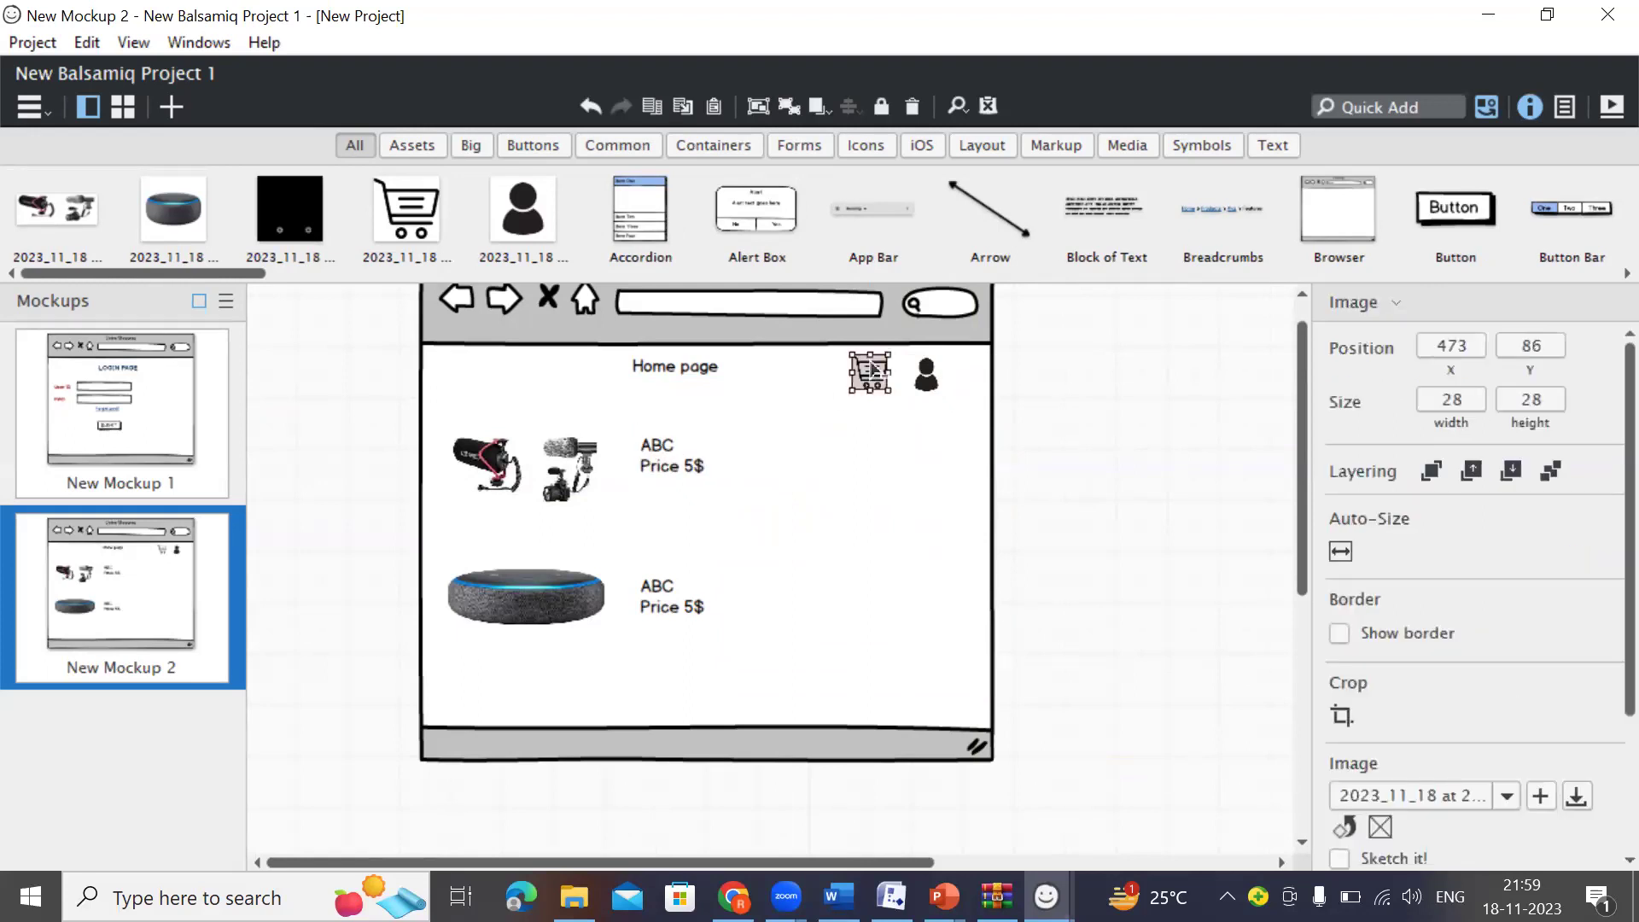
pyautogui.moveTo(872, 369); pyautogui.dragTo(763, 611)
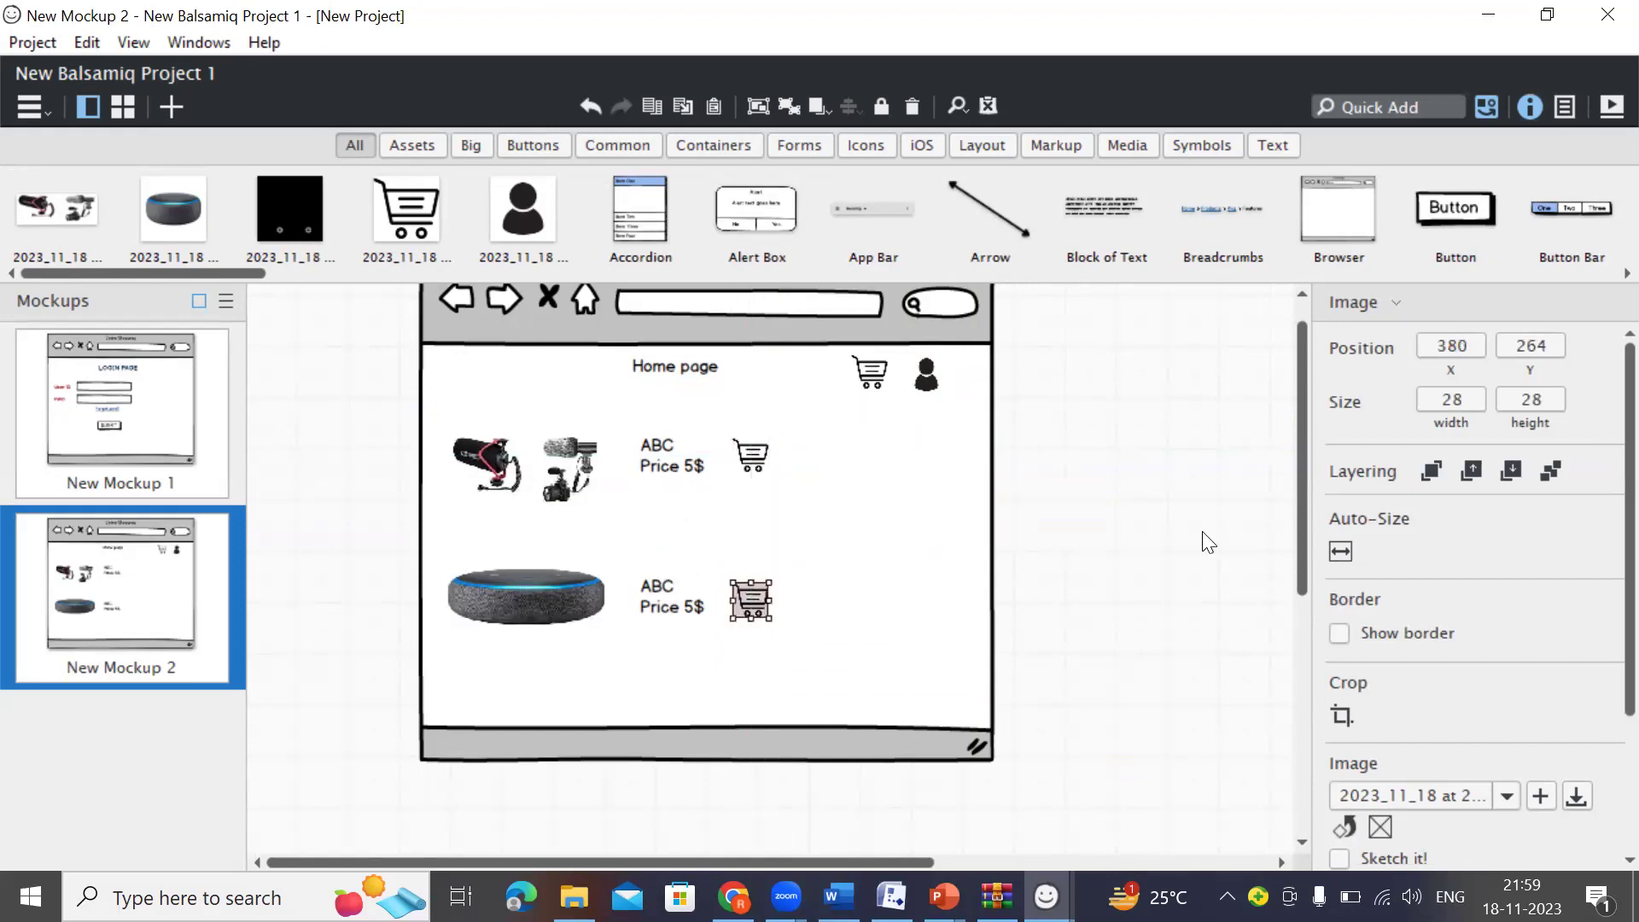
pyautogui.click(827, 465)
# Duplicate the "Home page" label beside the microphone product's cart icon at about X 424, Y 154, and change its text to "BUY NOW".
pyautogui.click(677, 376)
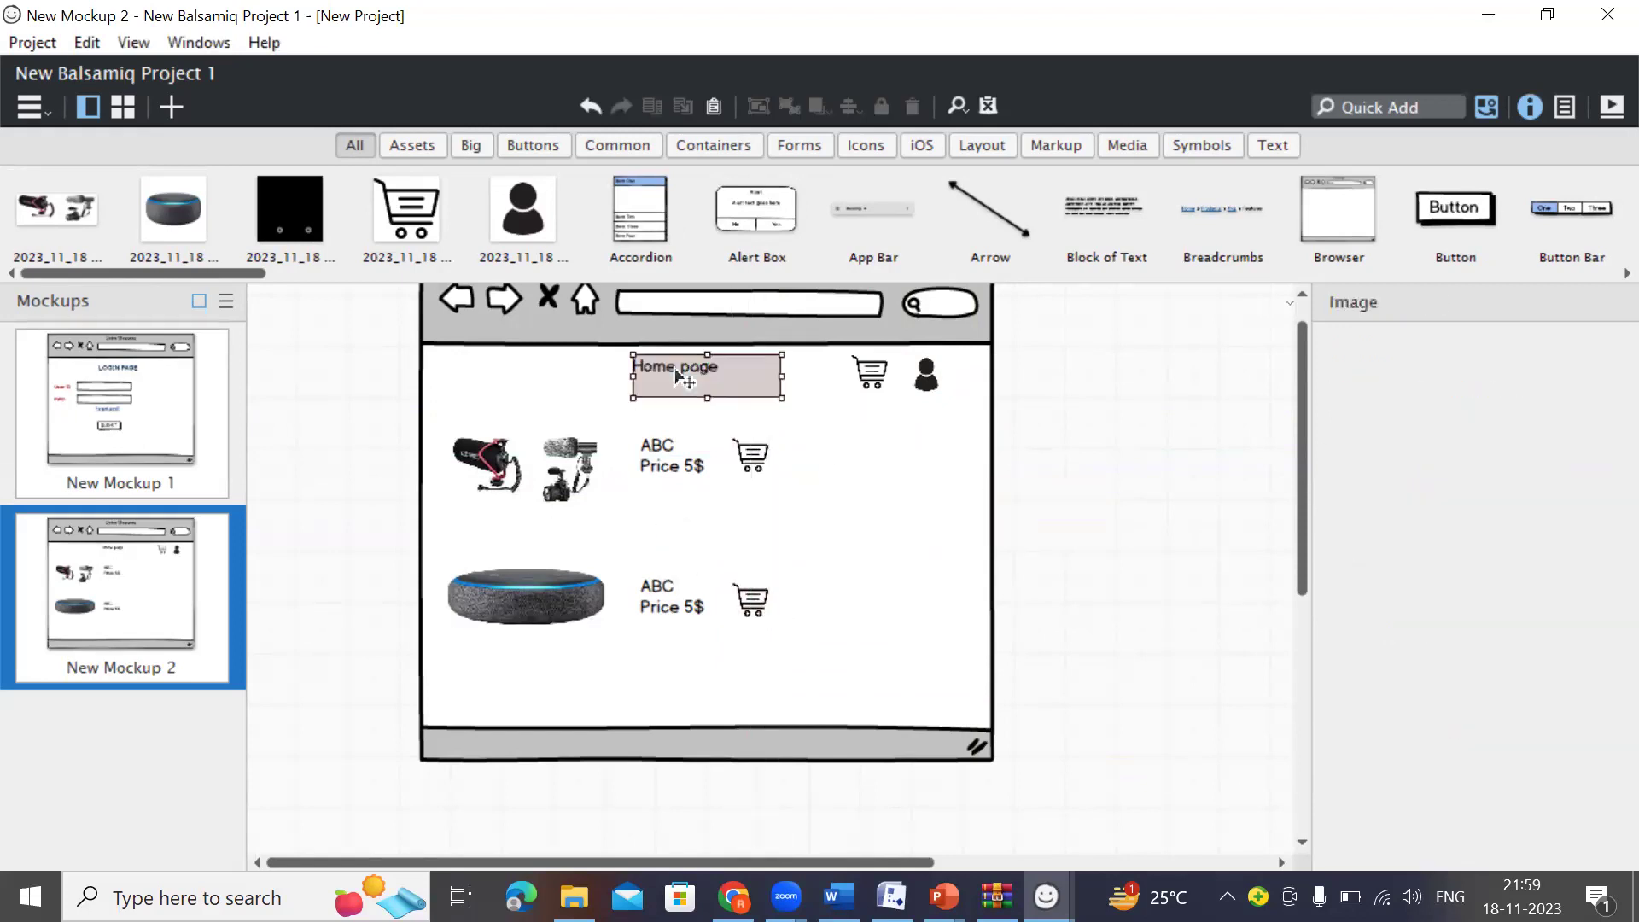
pyautogui.moveTo(677, 375); pyautogui.dragTo(882, 487)
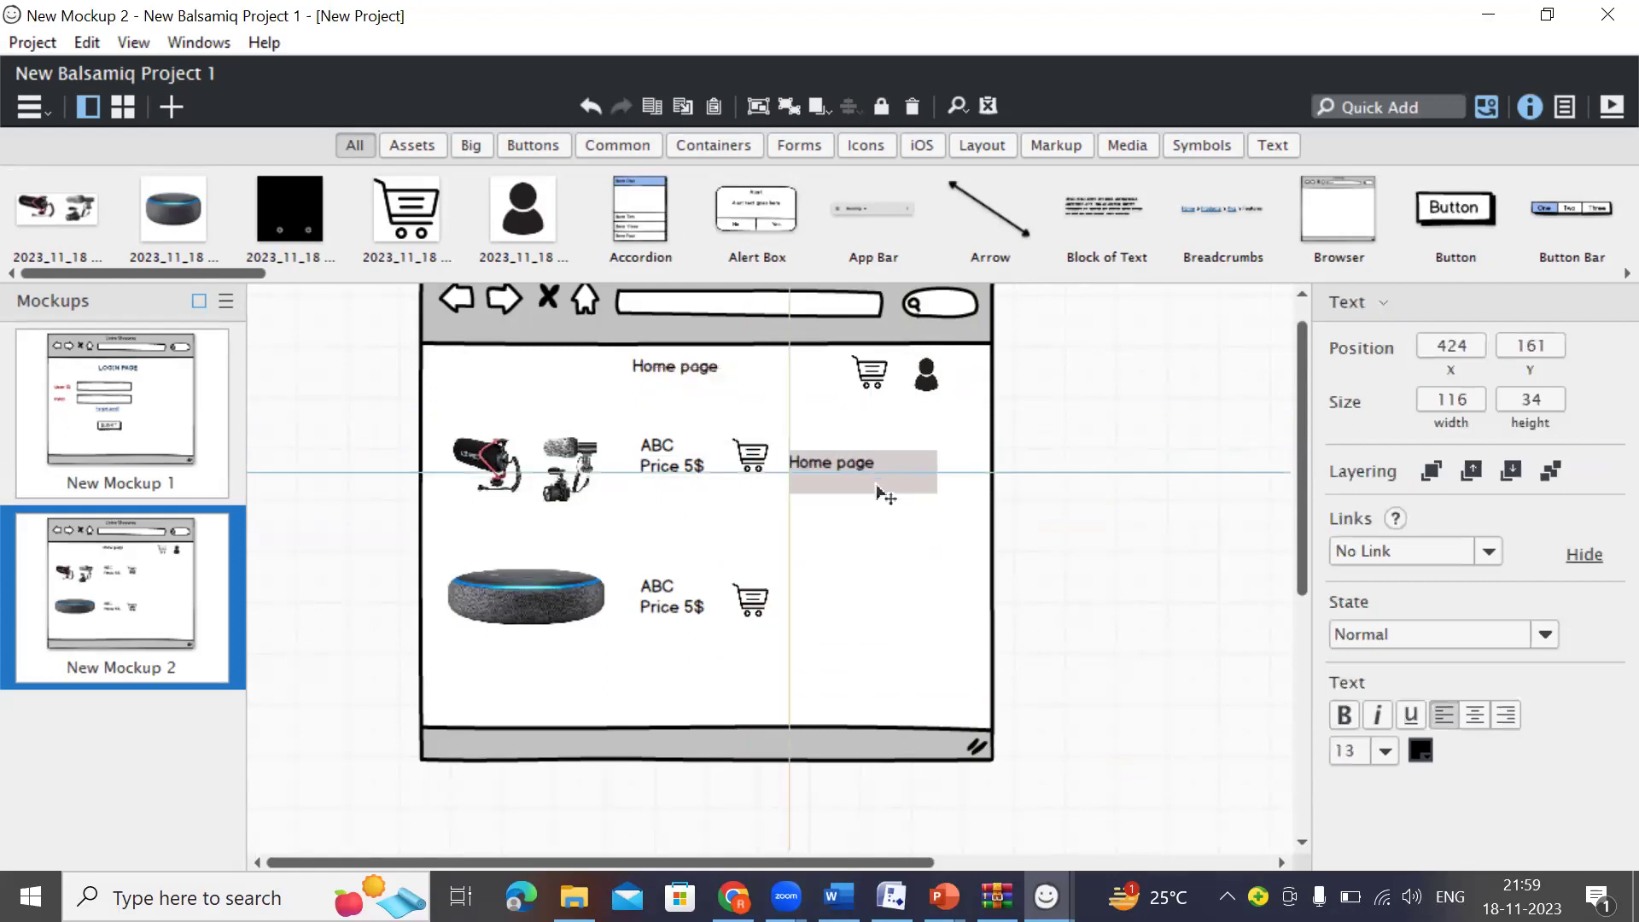
pyautogui.doubleClick(845, 463)
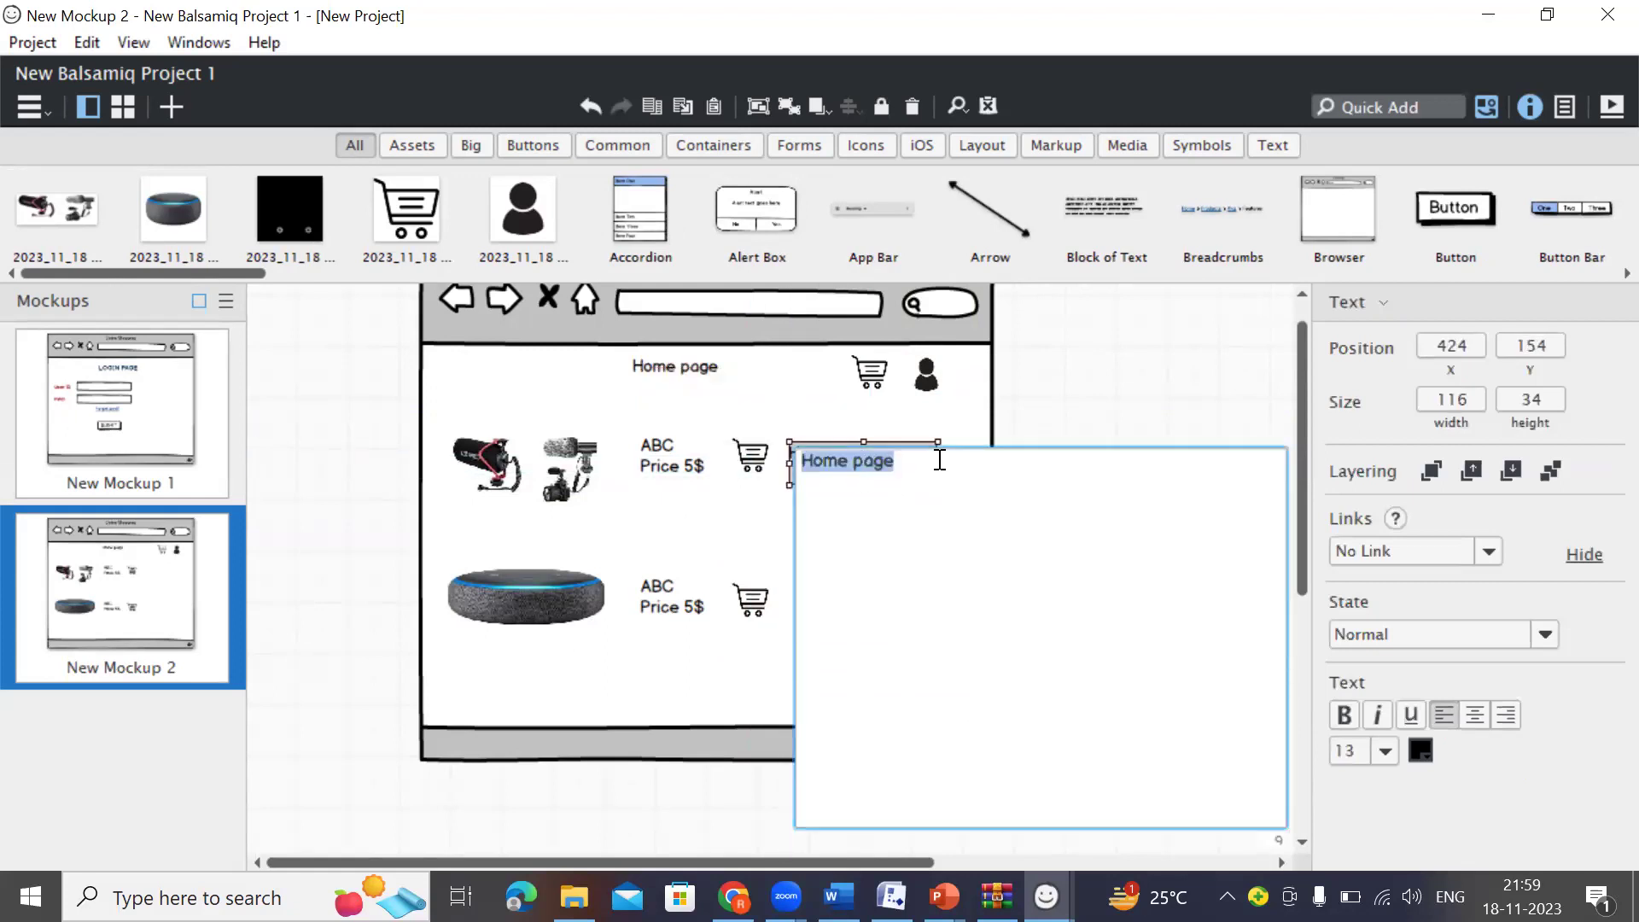
pyautogui.write('BUY NOW')
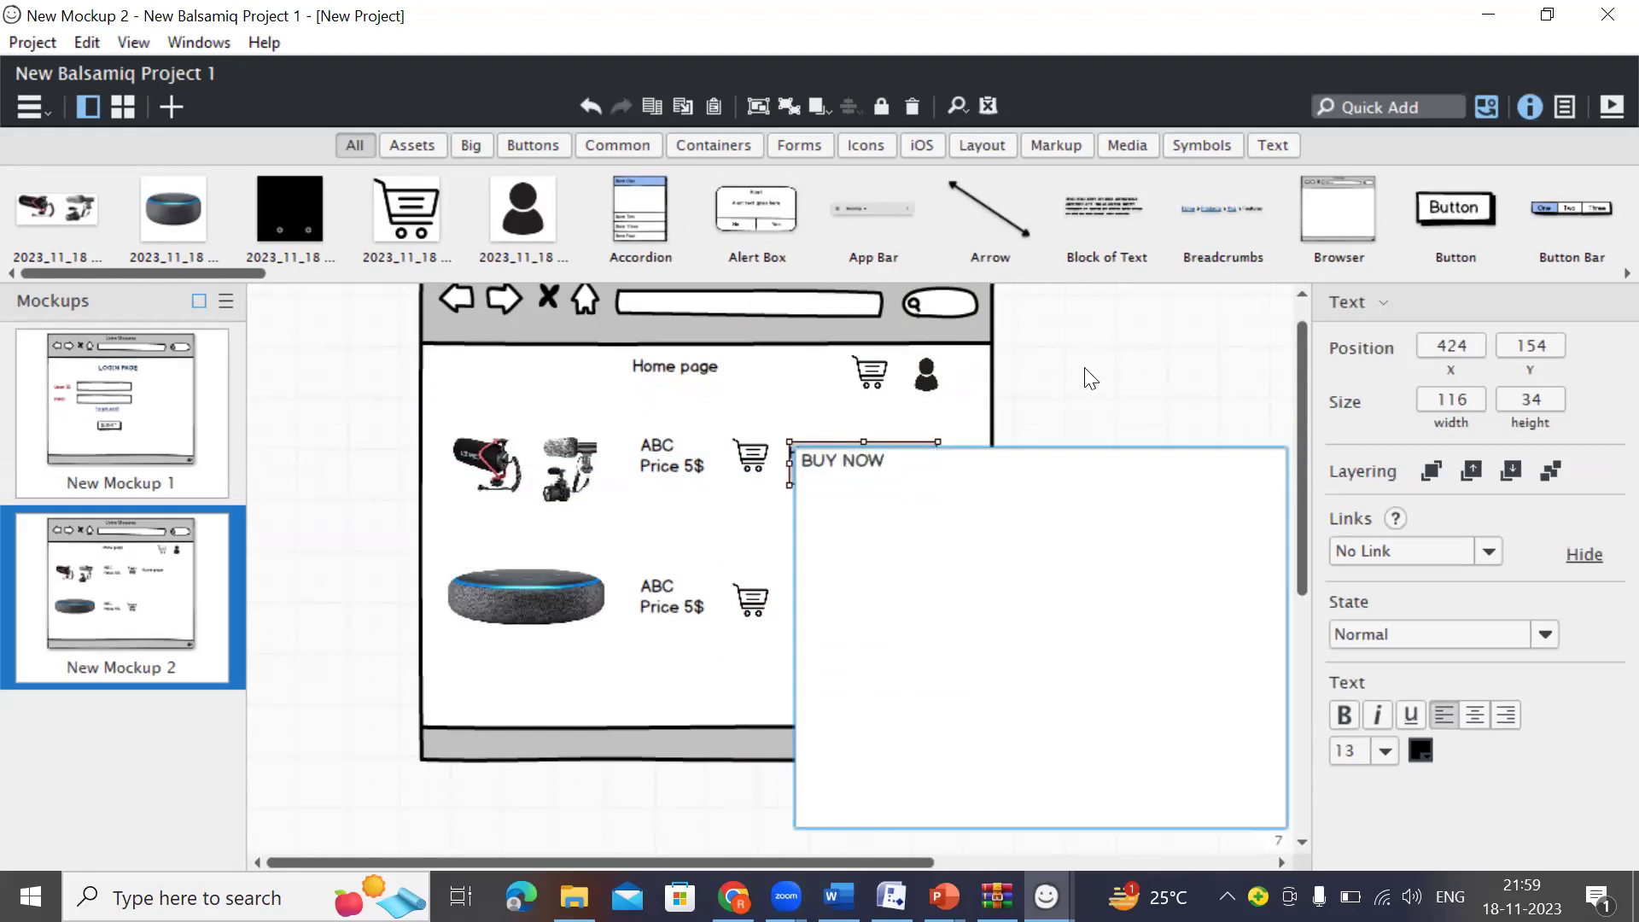
pyautogui.click(1034, 388)
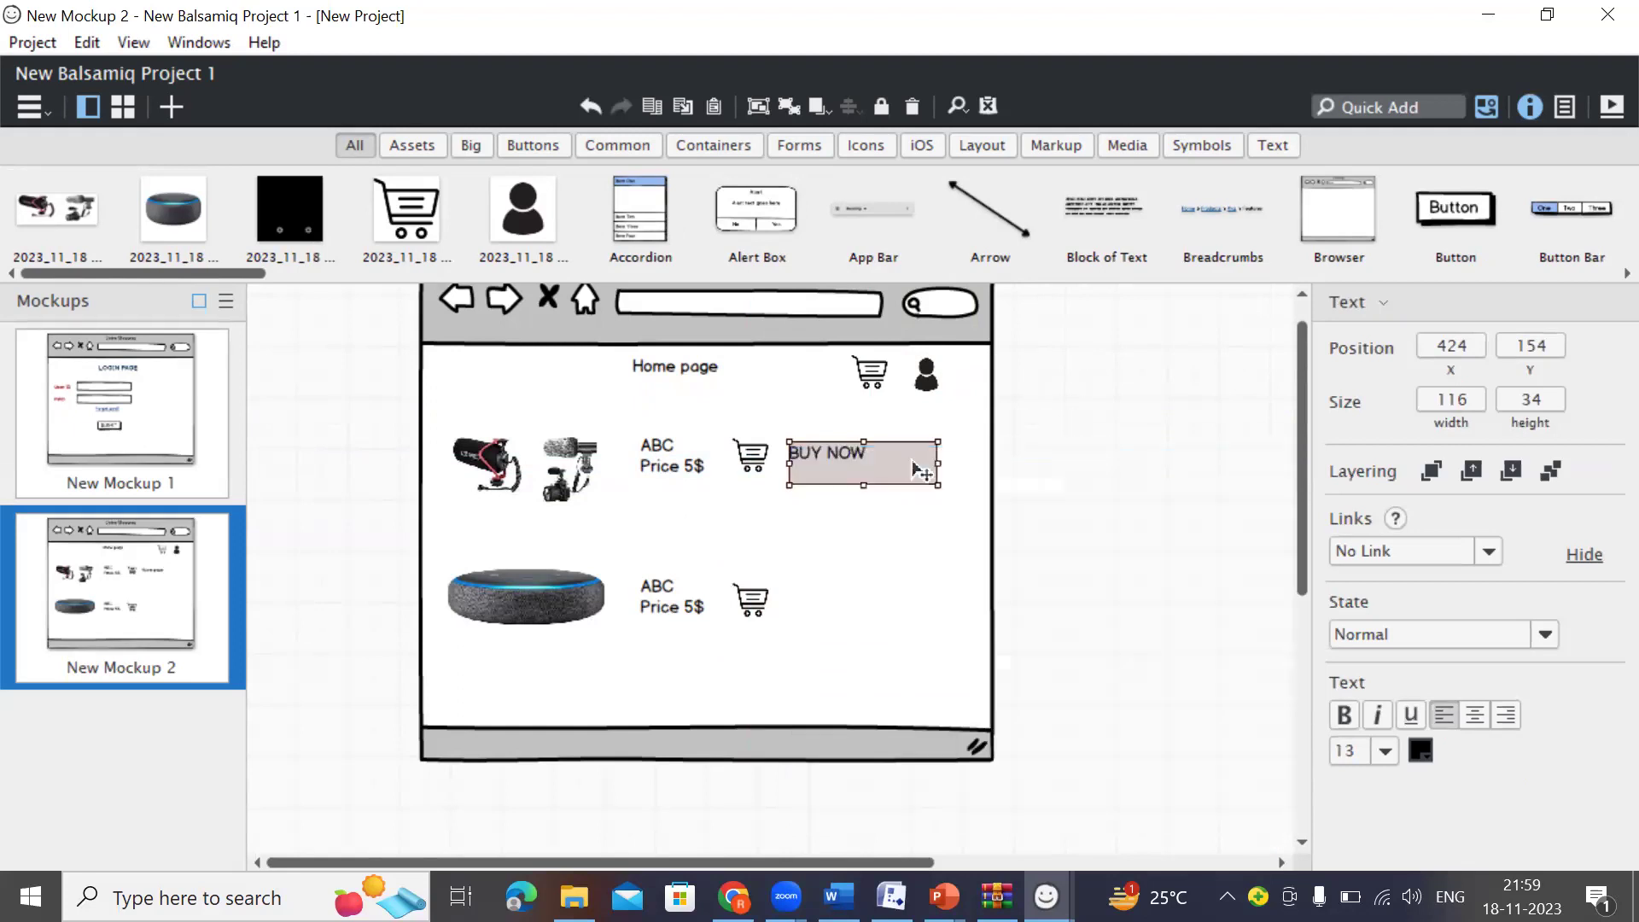
# Move the "BUY NOW" label beside the microphone product to X 440, Y 155, and underline its text.
pyautogui.moveTo(906, 467); pyautogui.dragTo(927, 468)
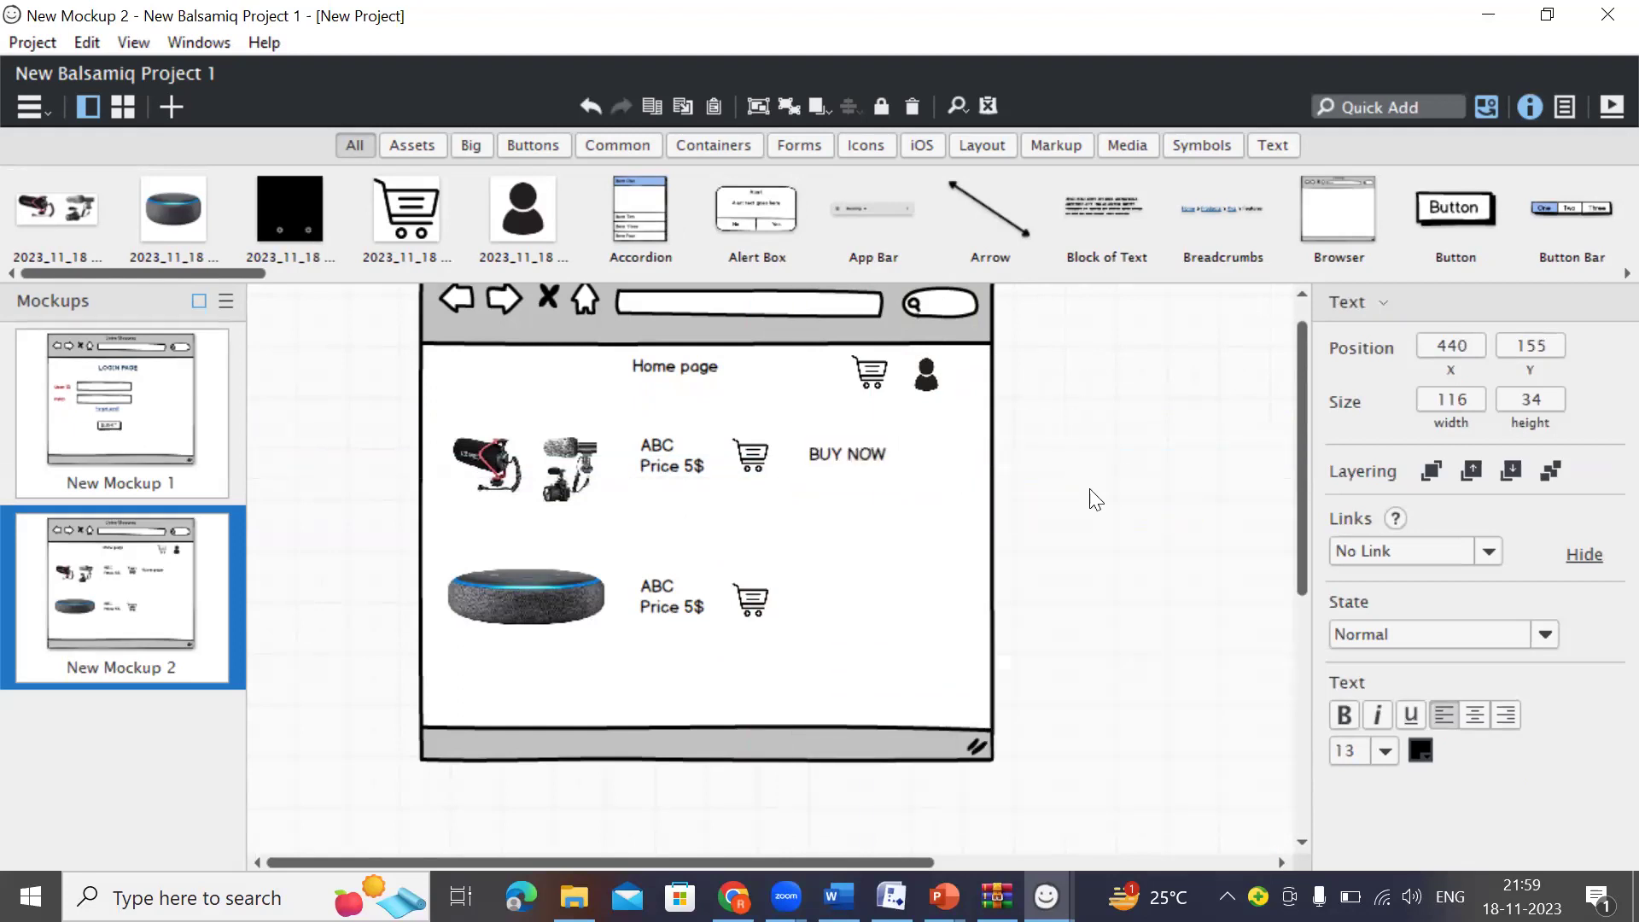
pyautogui.click(1086, 500)
pyautogui.click(861, 454)
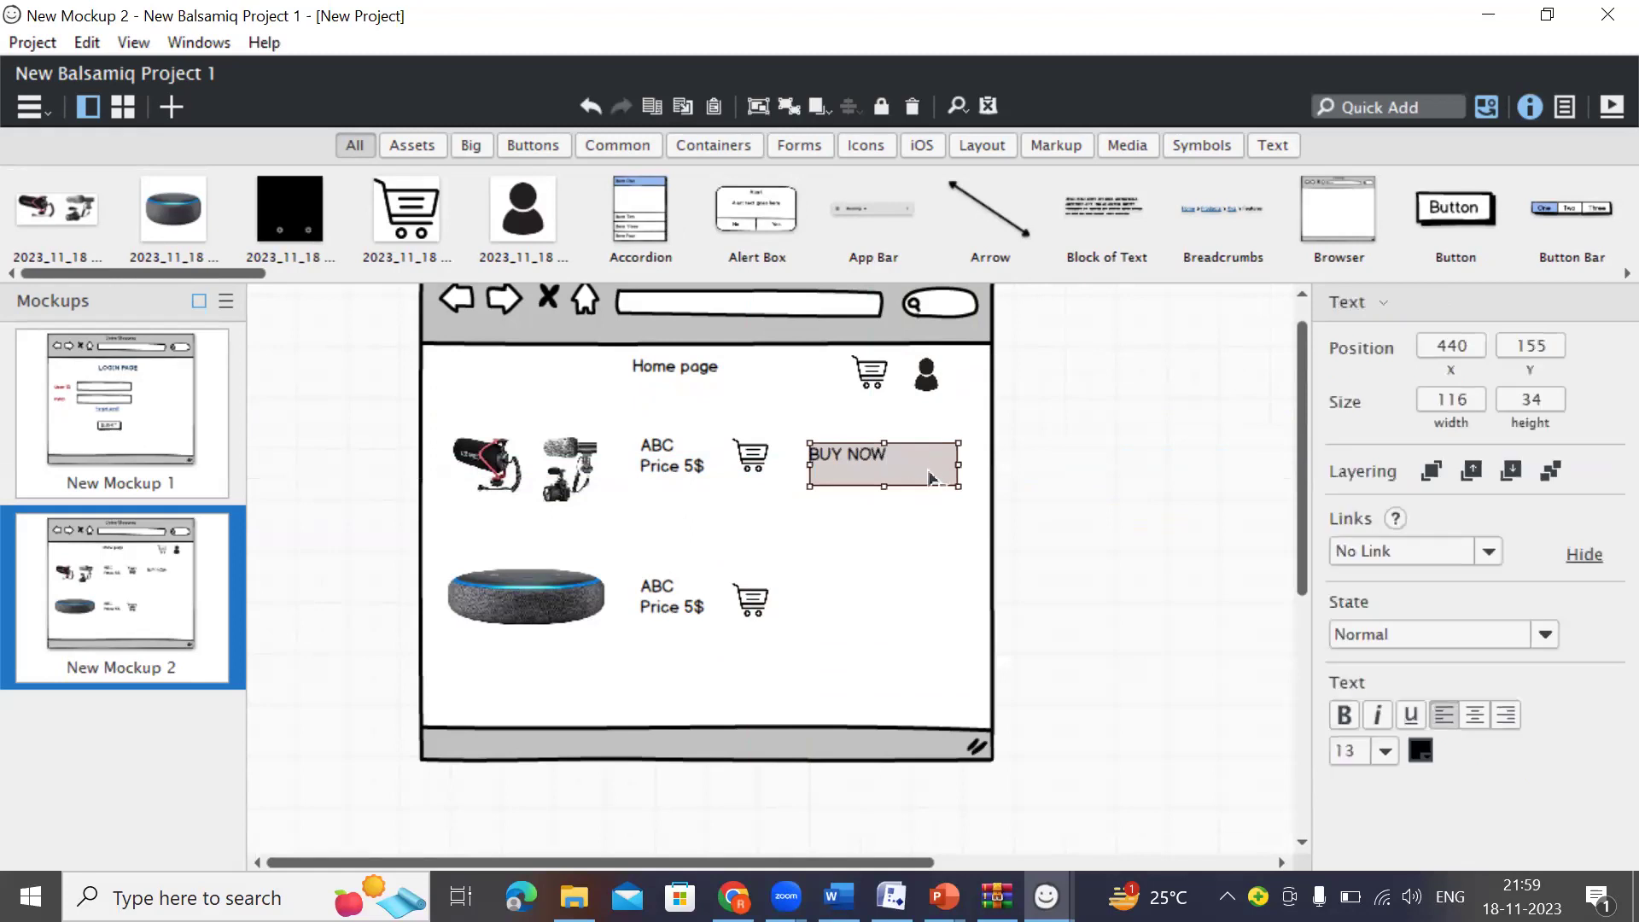
pyautogui.doubleClick(859, 463)
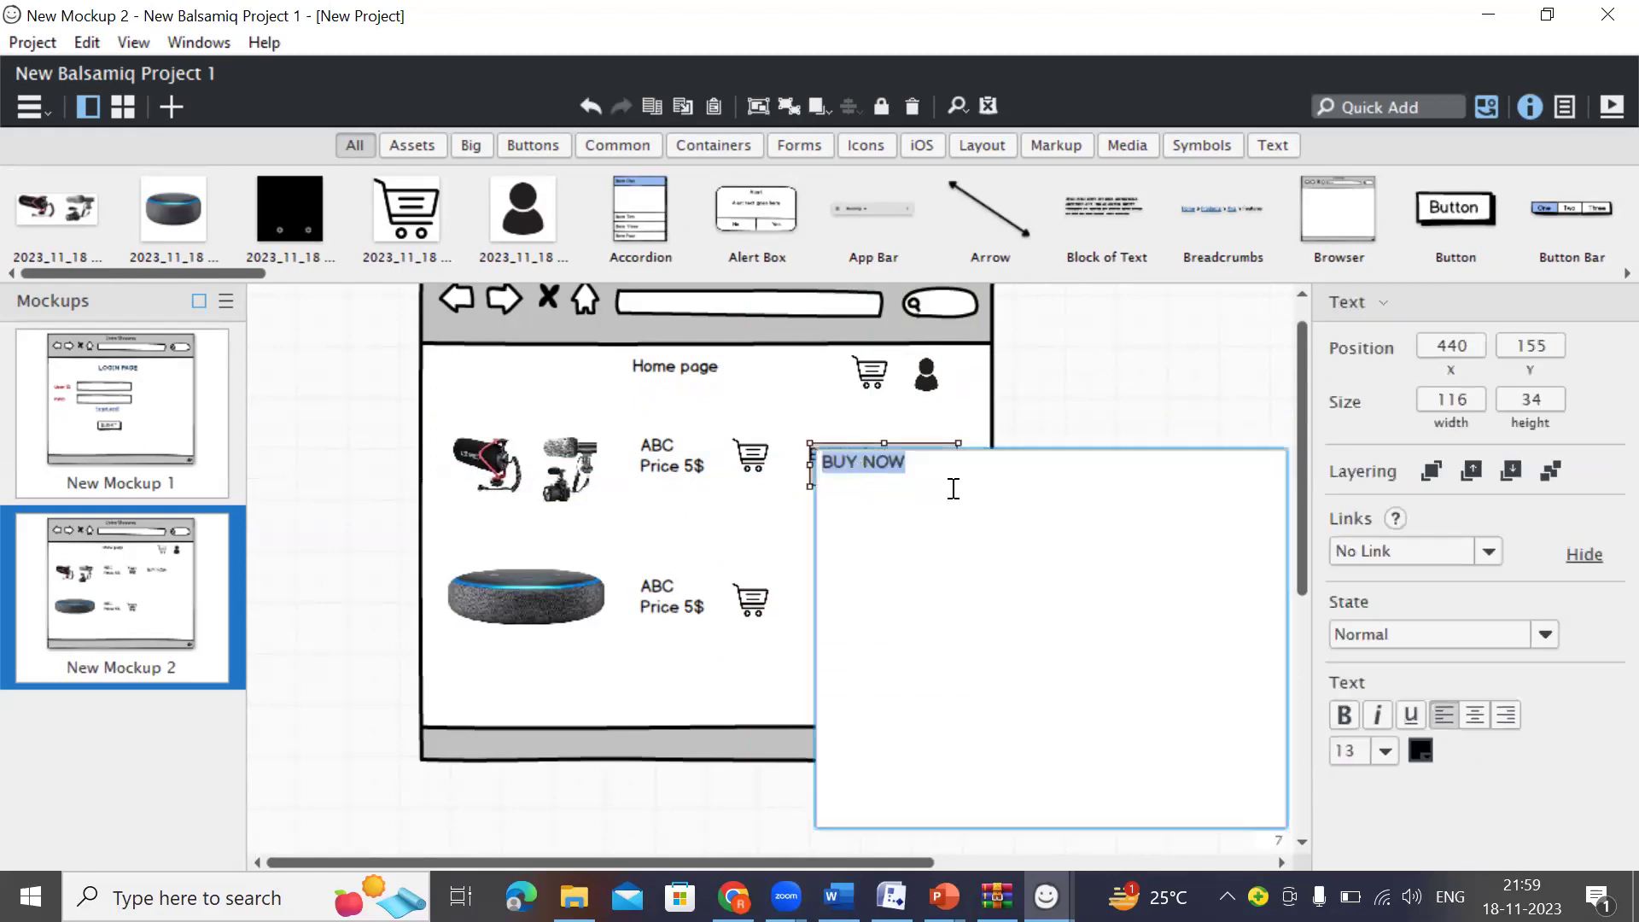
pyautogui.click(1408, 718)
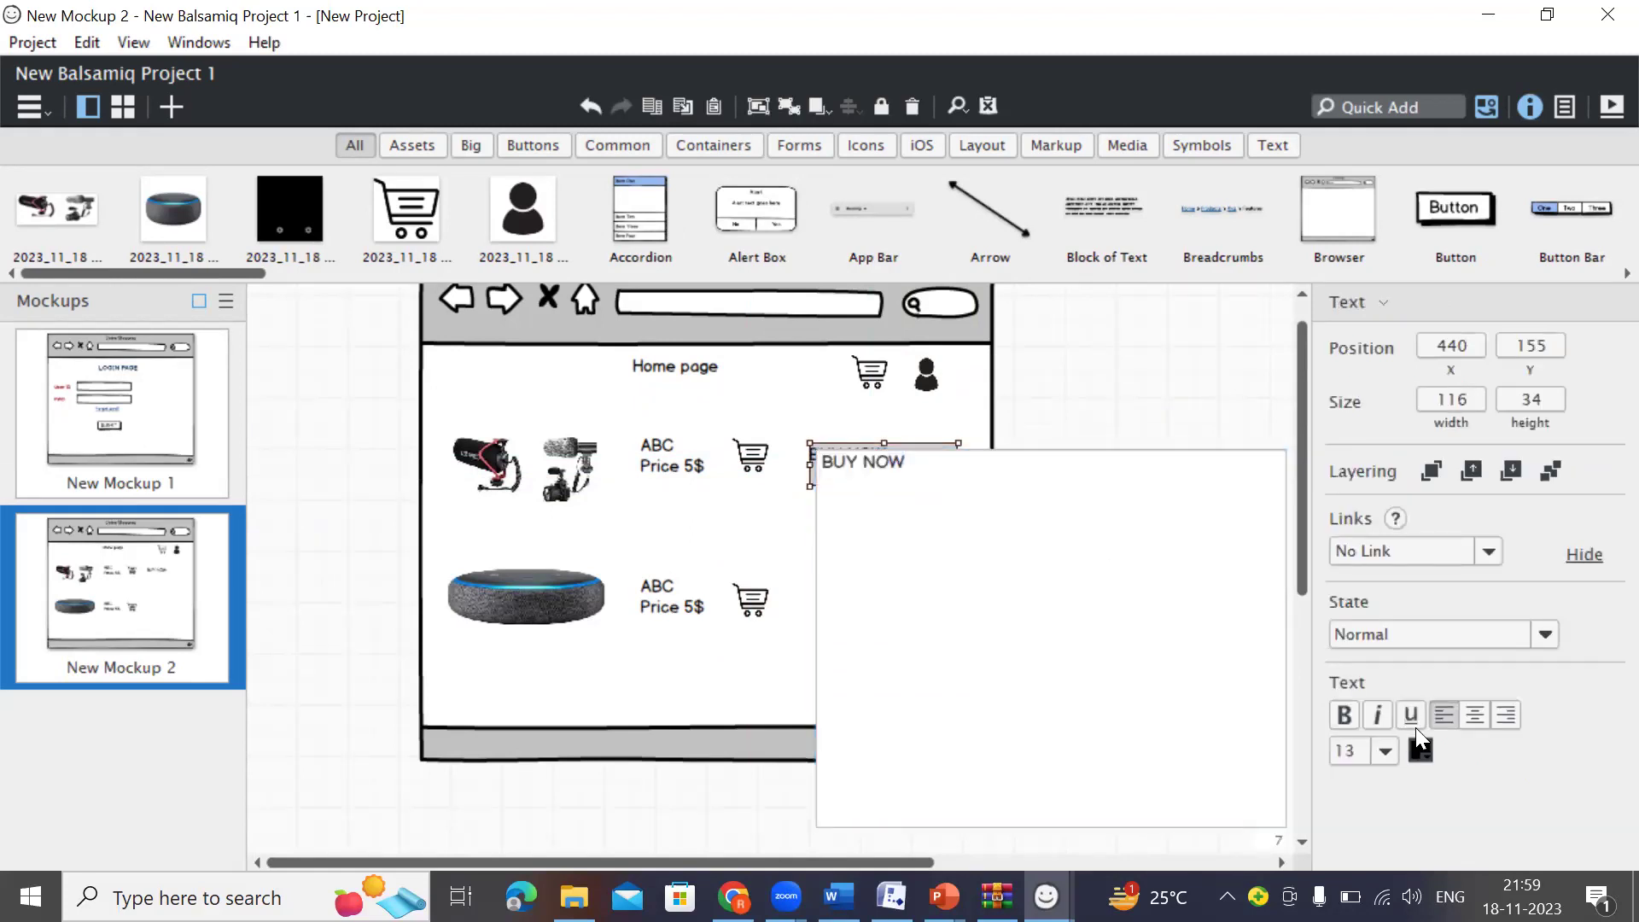
pyautogui.click(1145, 403)
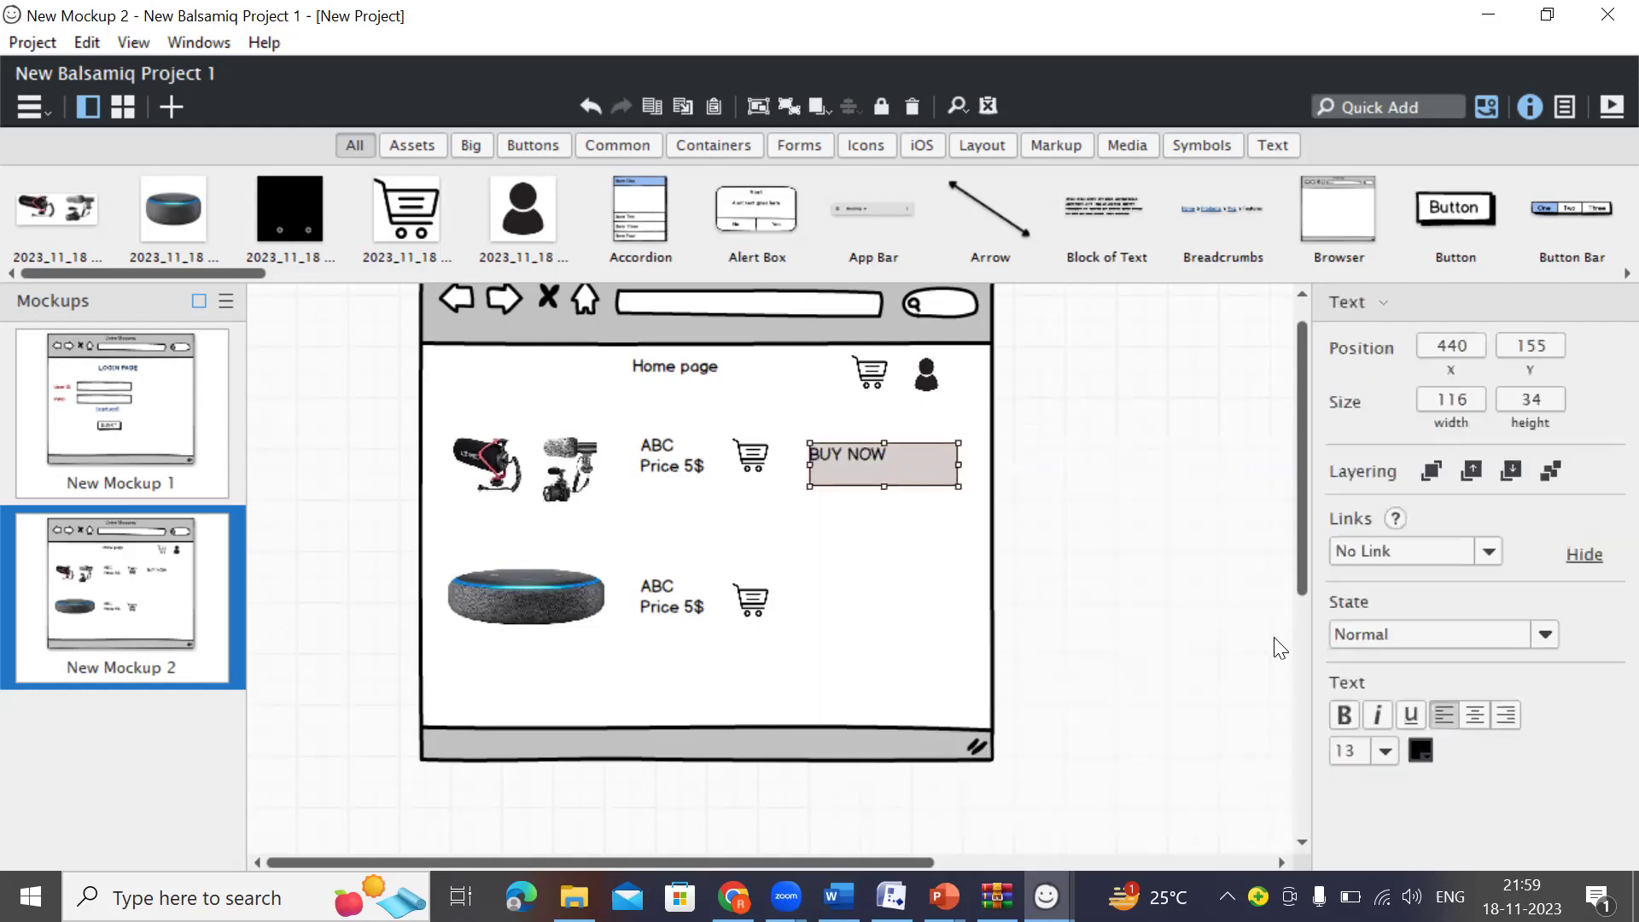
pyautogui.hotkey('ctrl', 'u')
pyautogui.click(1124, 575)
# Duplicate the underlined "BUY NOW" label beside the smart speaker's cart icon at X 440, Y 264.
pyautogui.click(905, 481)
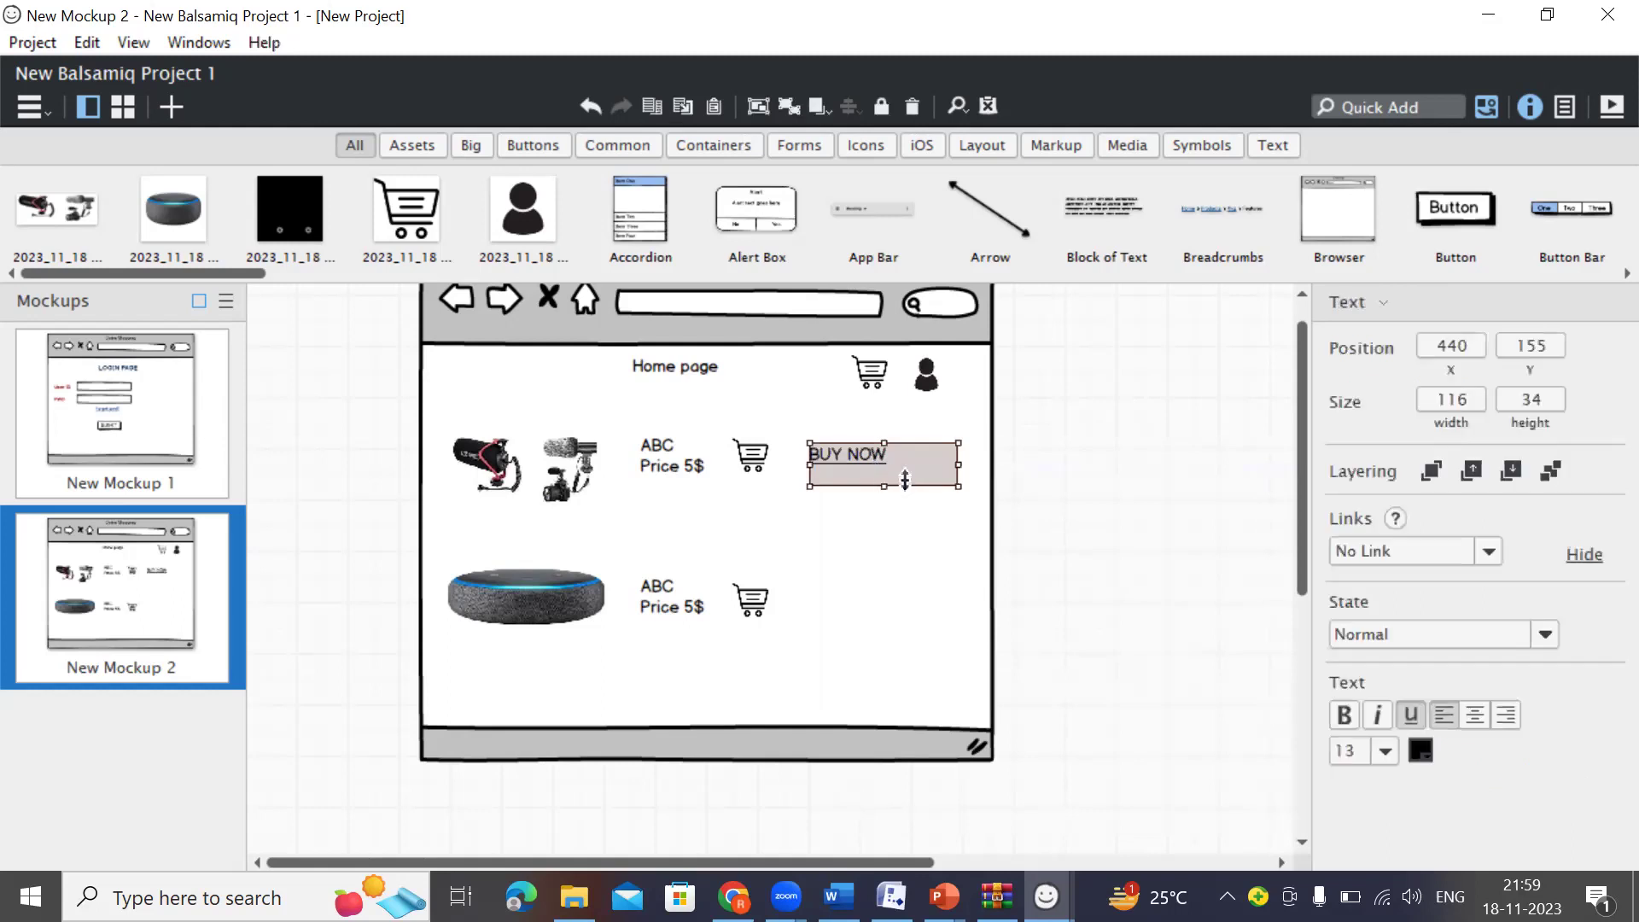
pyautogui.moveTo(866, 458); pyautogui.dragTo(866, 597)
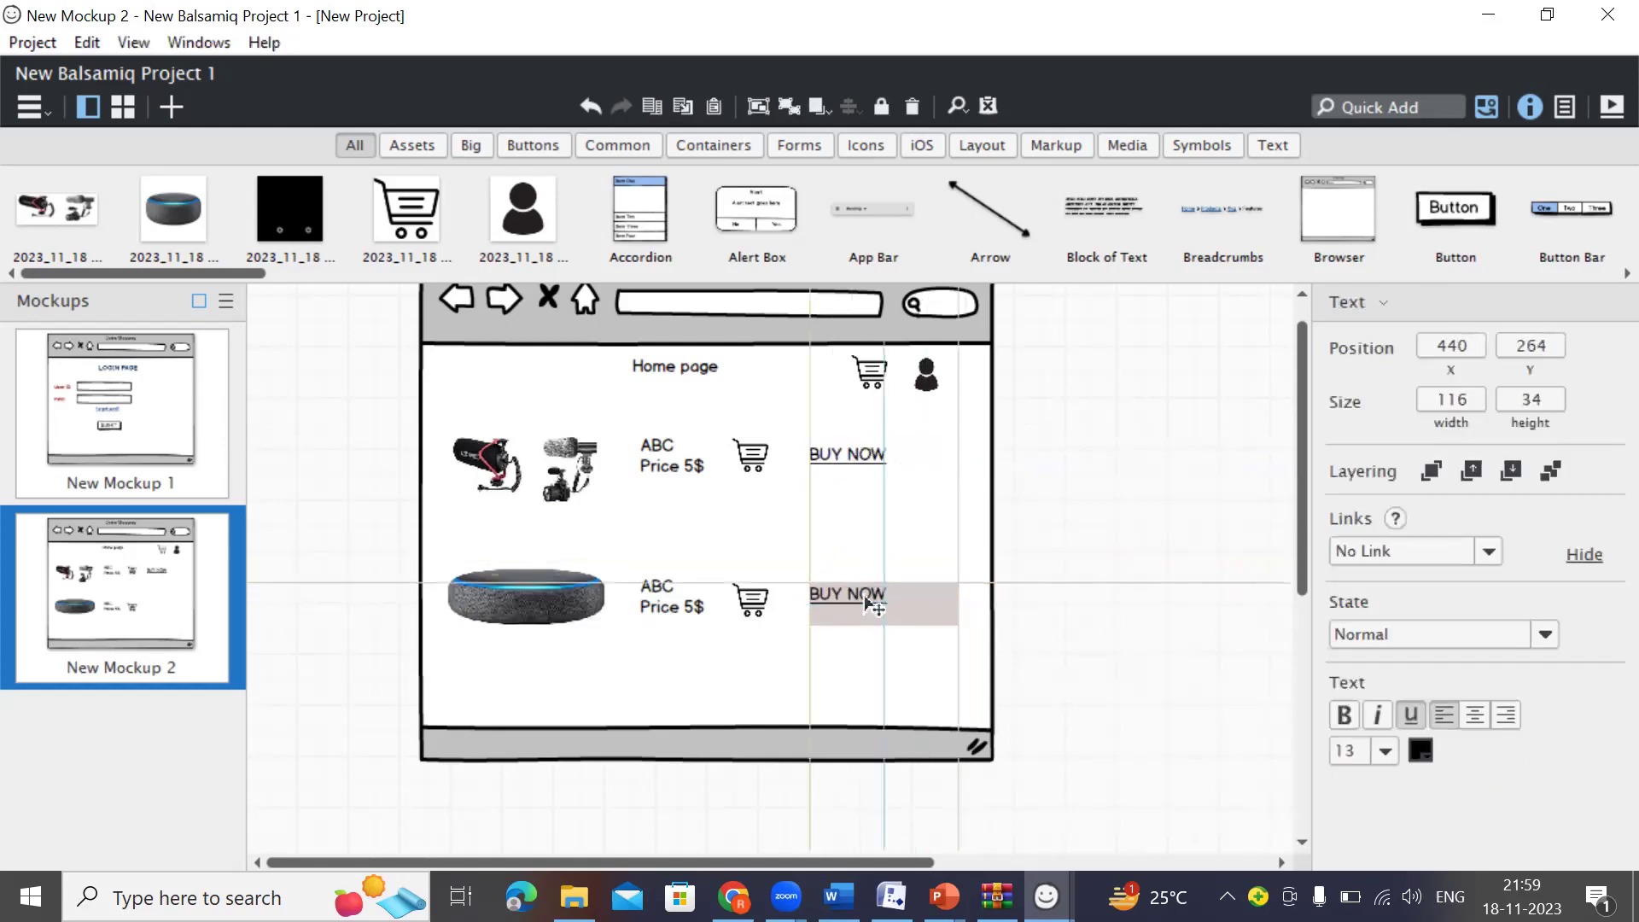
pyautogui.click(1100, 464)
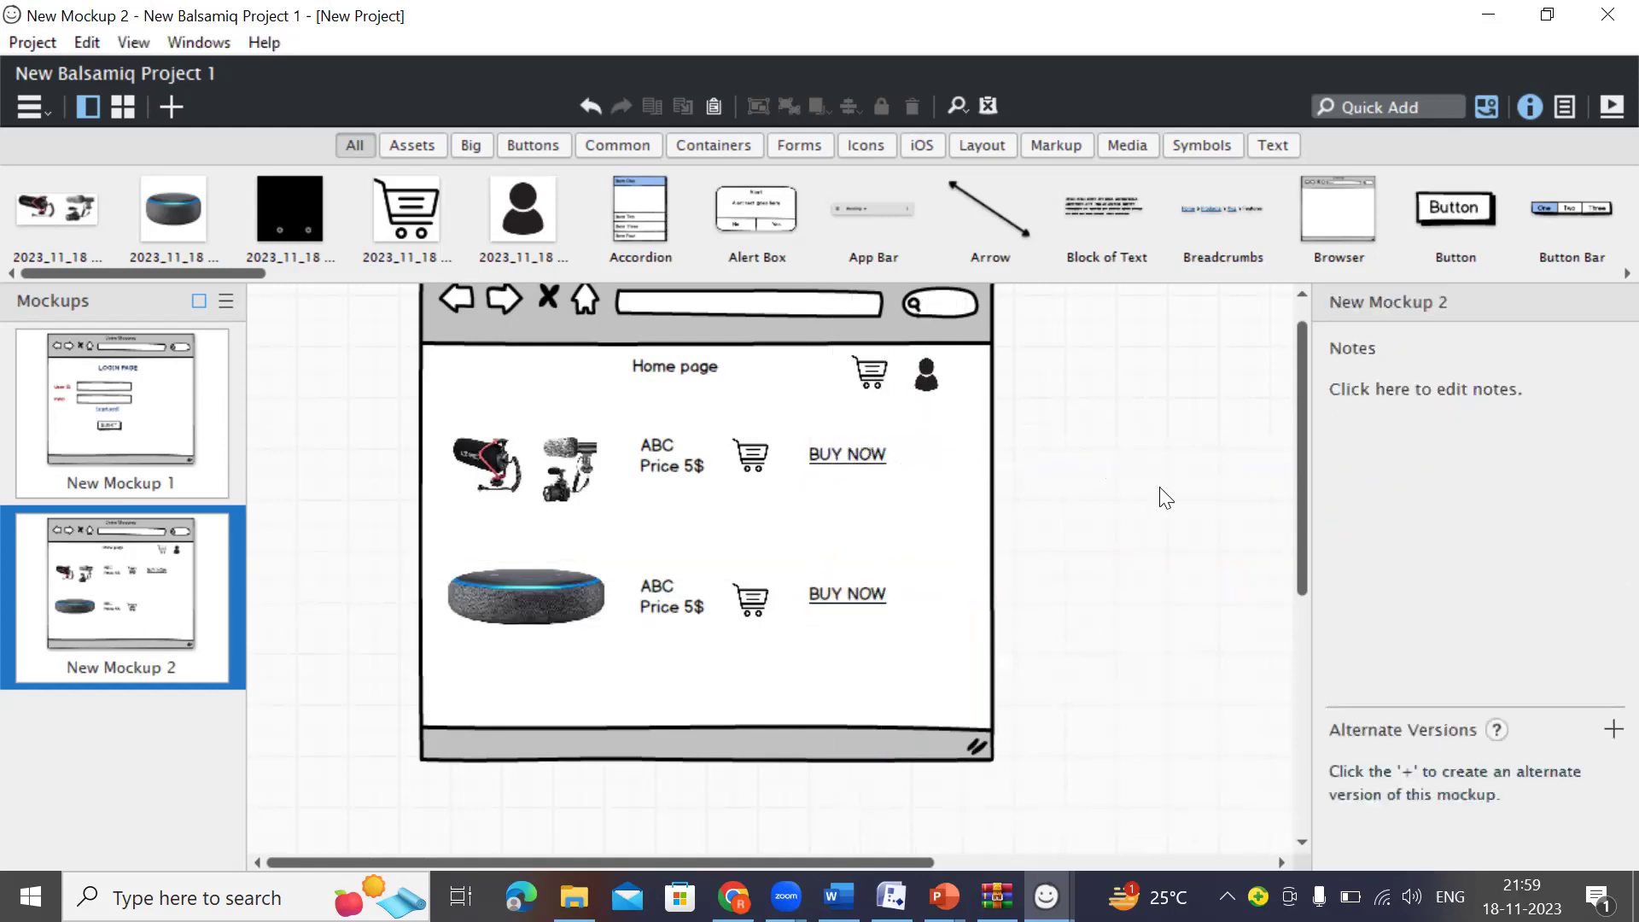
pyautogui.scroll(1, 945, 458)
pyautogui.scroll(-1, 945, 459)
pyautogui.scroll(1, 945, 459)
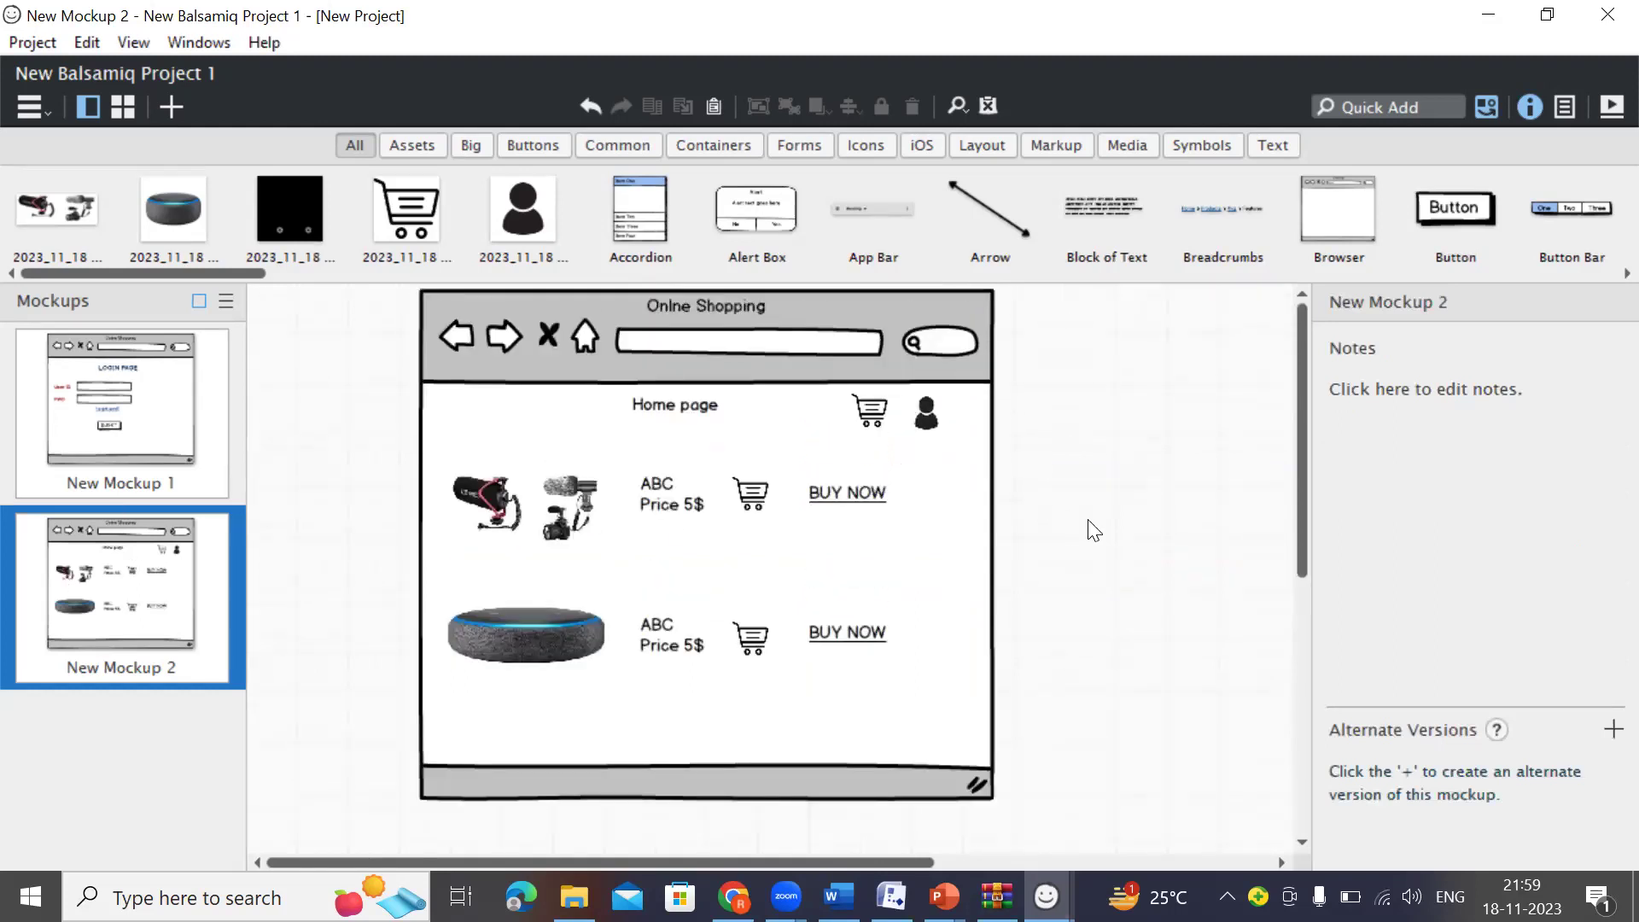
pyautogui.scroll(-1, 997, 581)
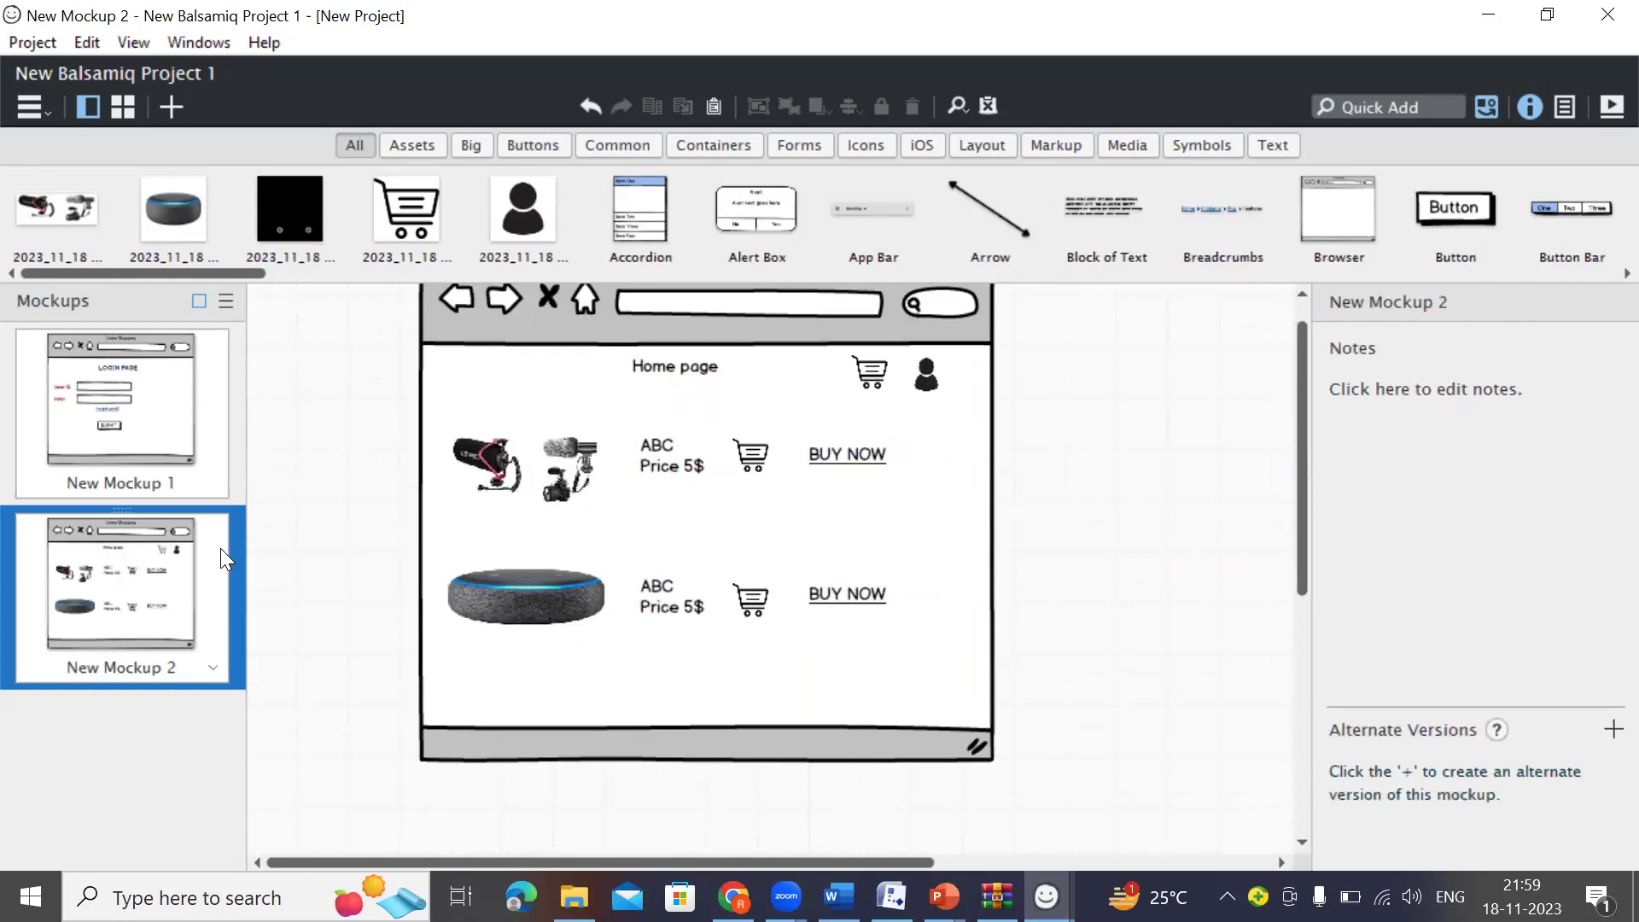
# Create a third mockup and copy the second mockup's empty "Onlne Shopping" browser frame into it at X 135, Y 5.
pyautogui.hotkey('ctrl', 'n')
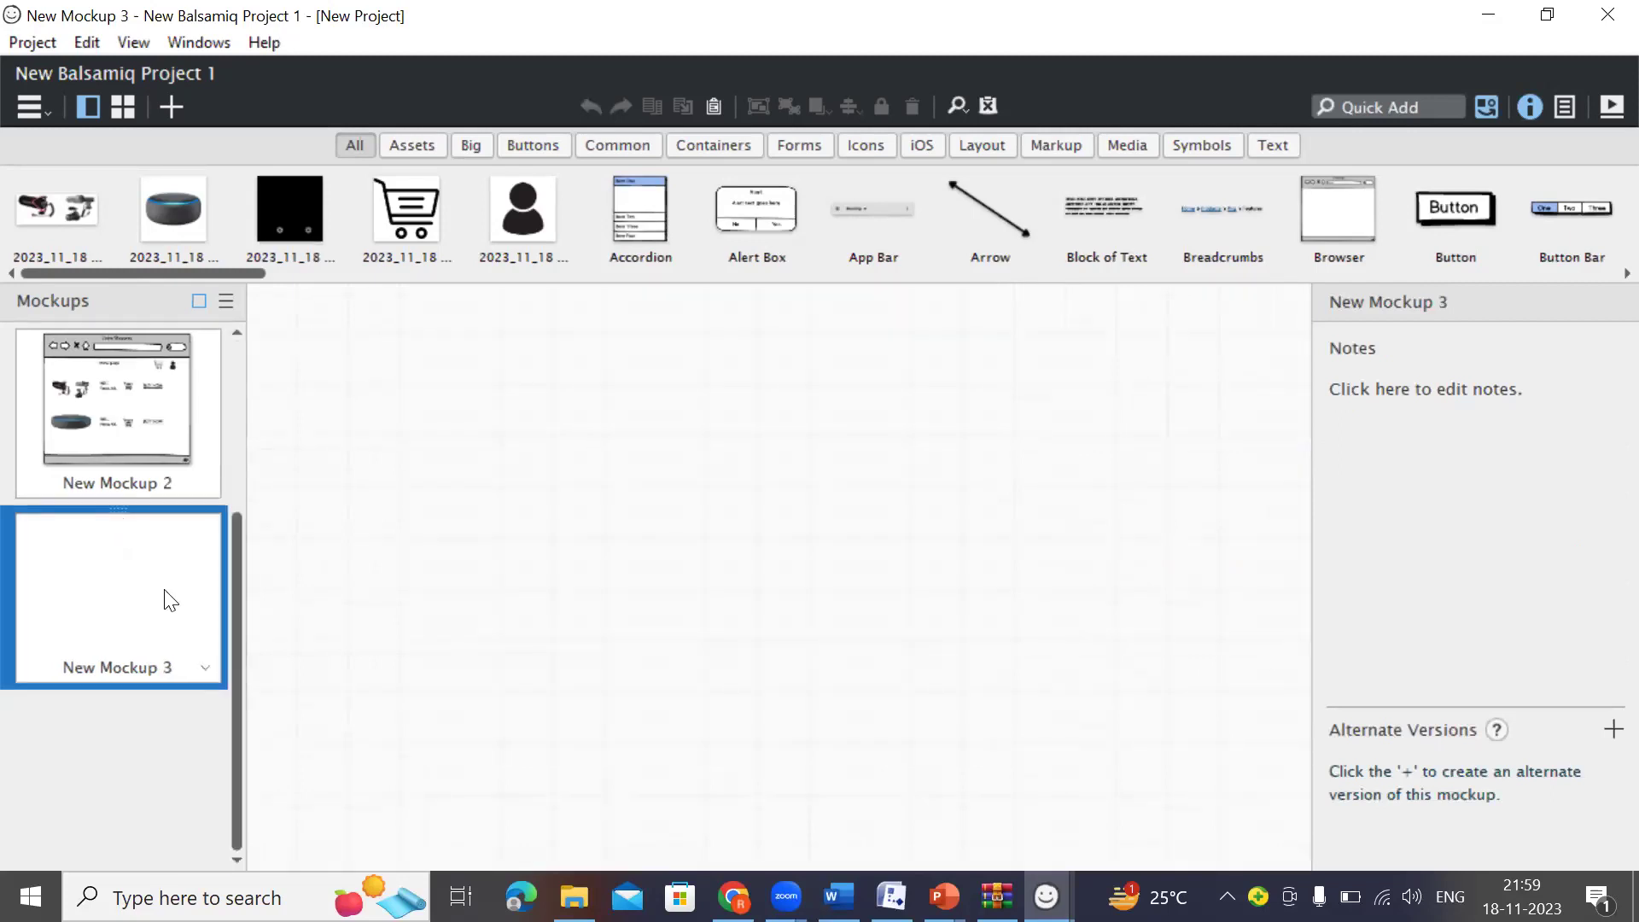
pyautogui.click(162, 473)
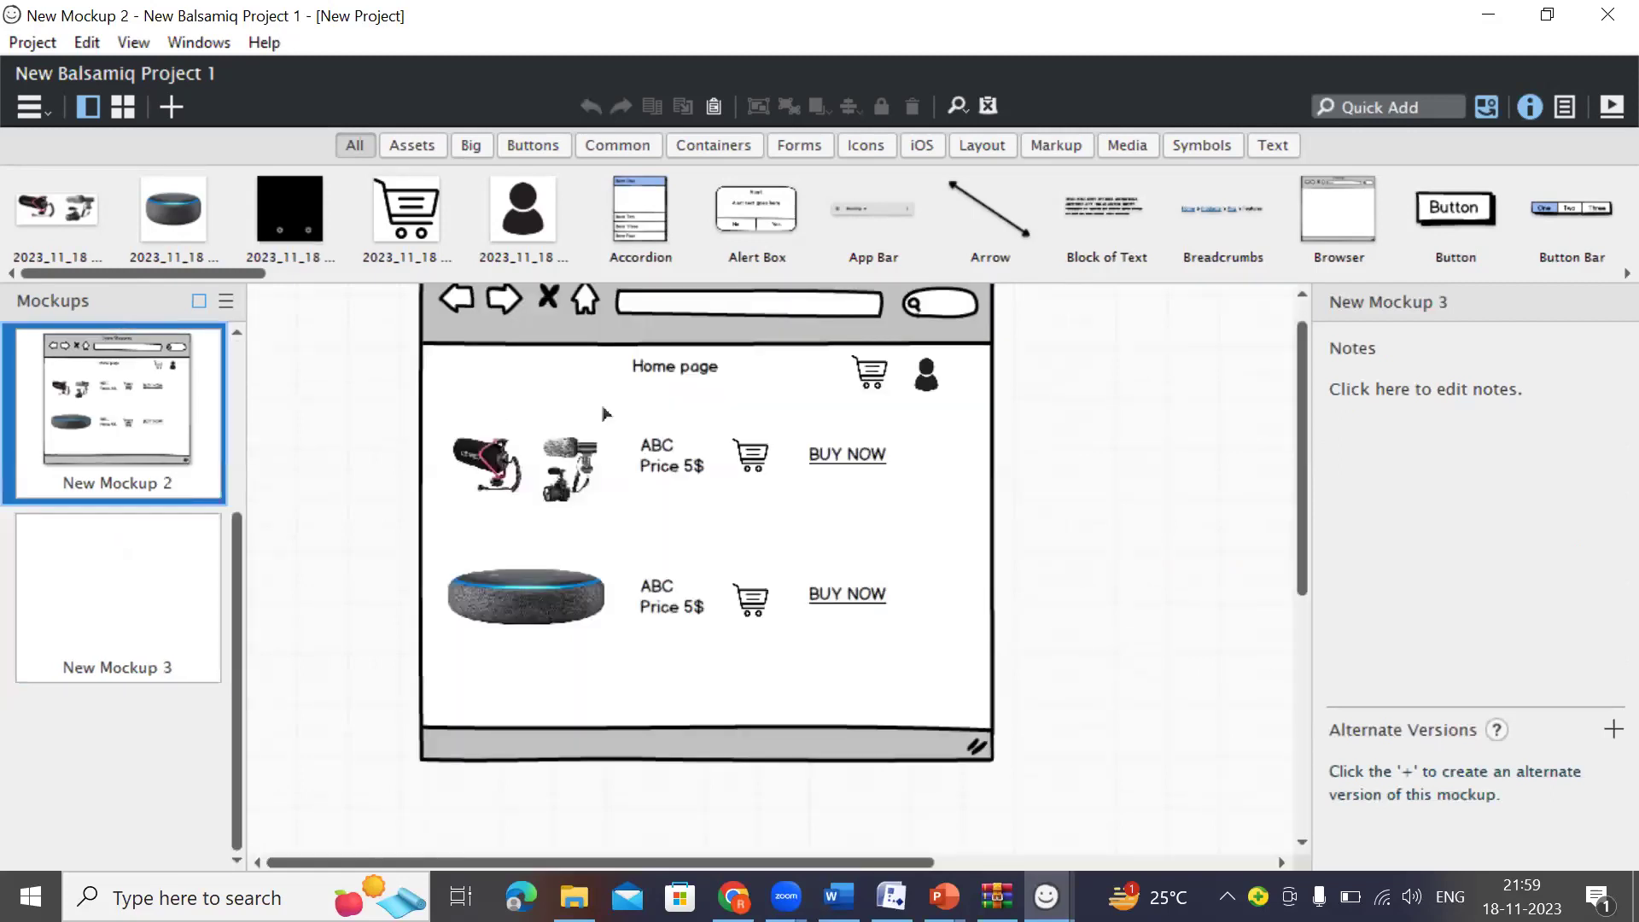
pyautogui.click(969, 456)
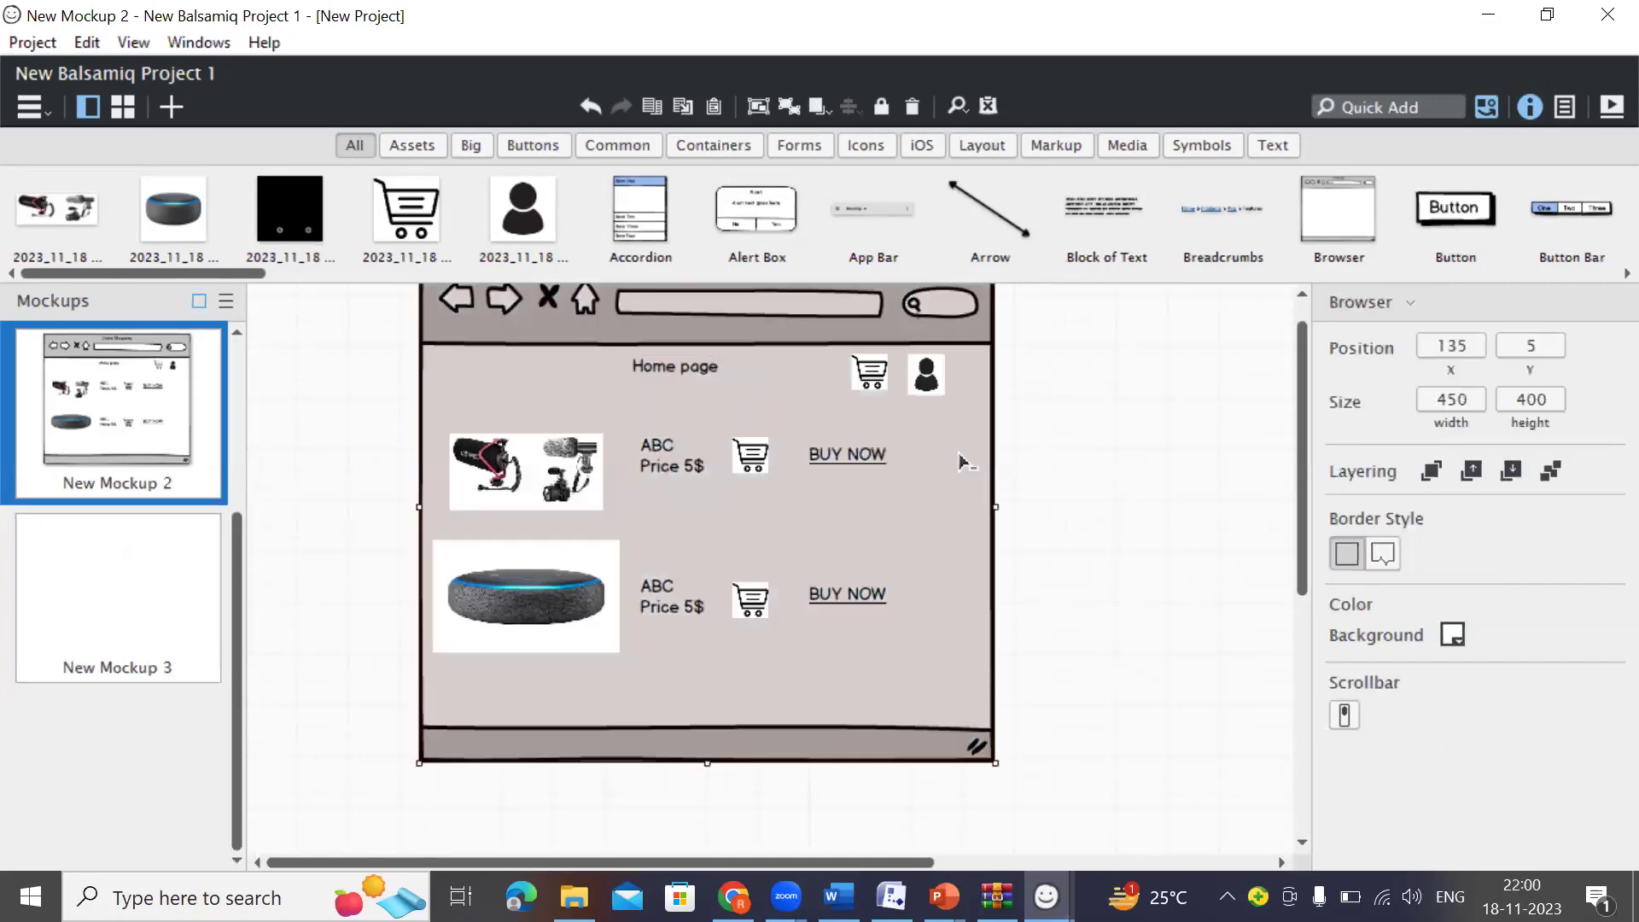
pyautogui.click(81, 570)
pyautogui.hotkey('ctrl', 'v')
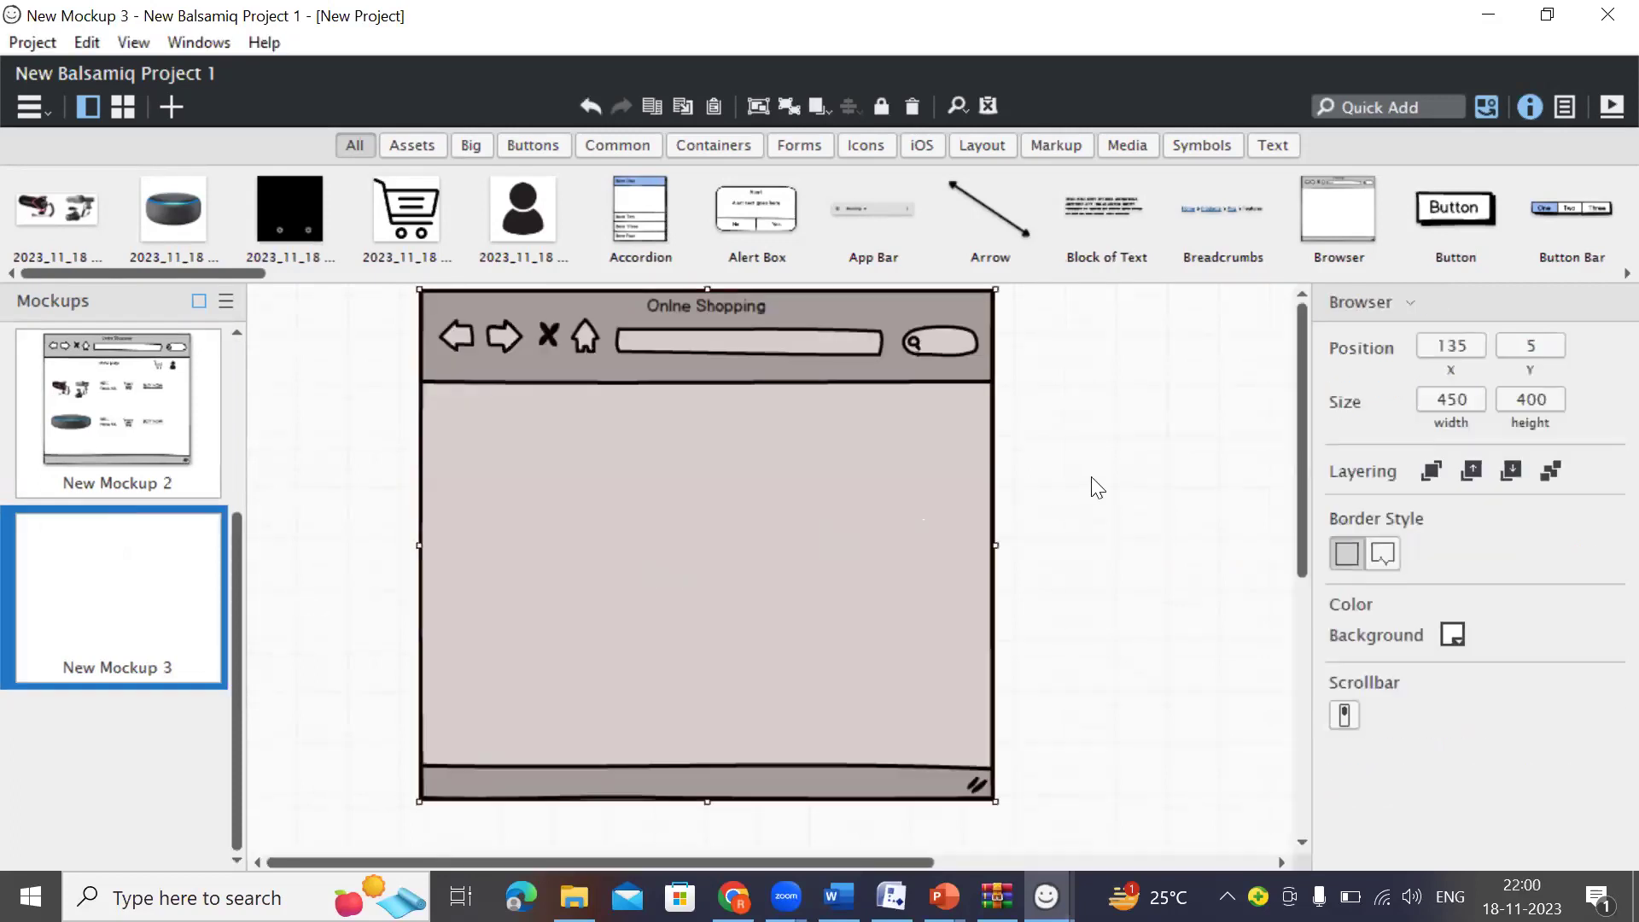
pyautogui.click(1090, 484)
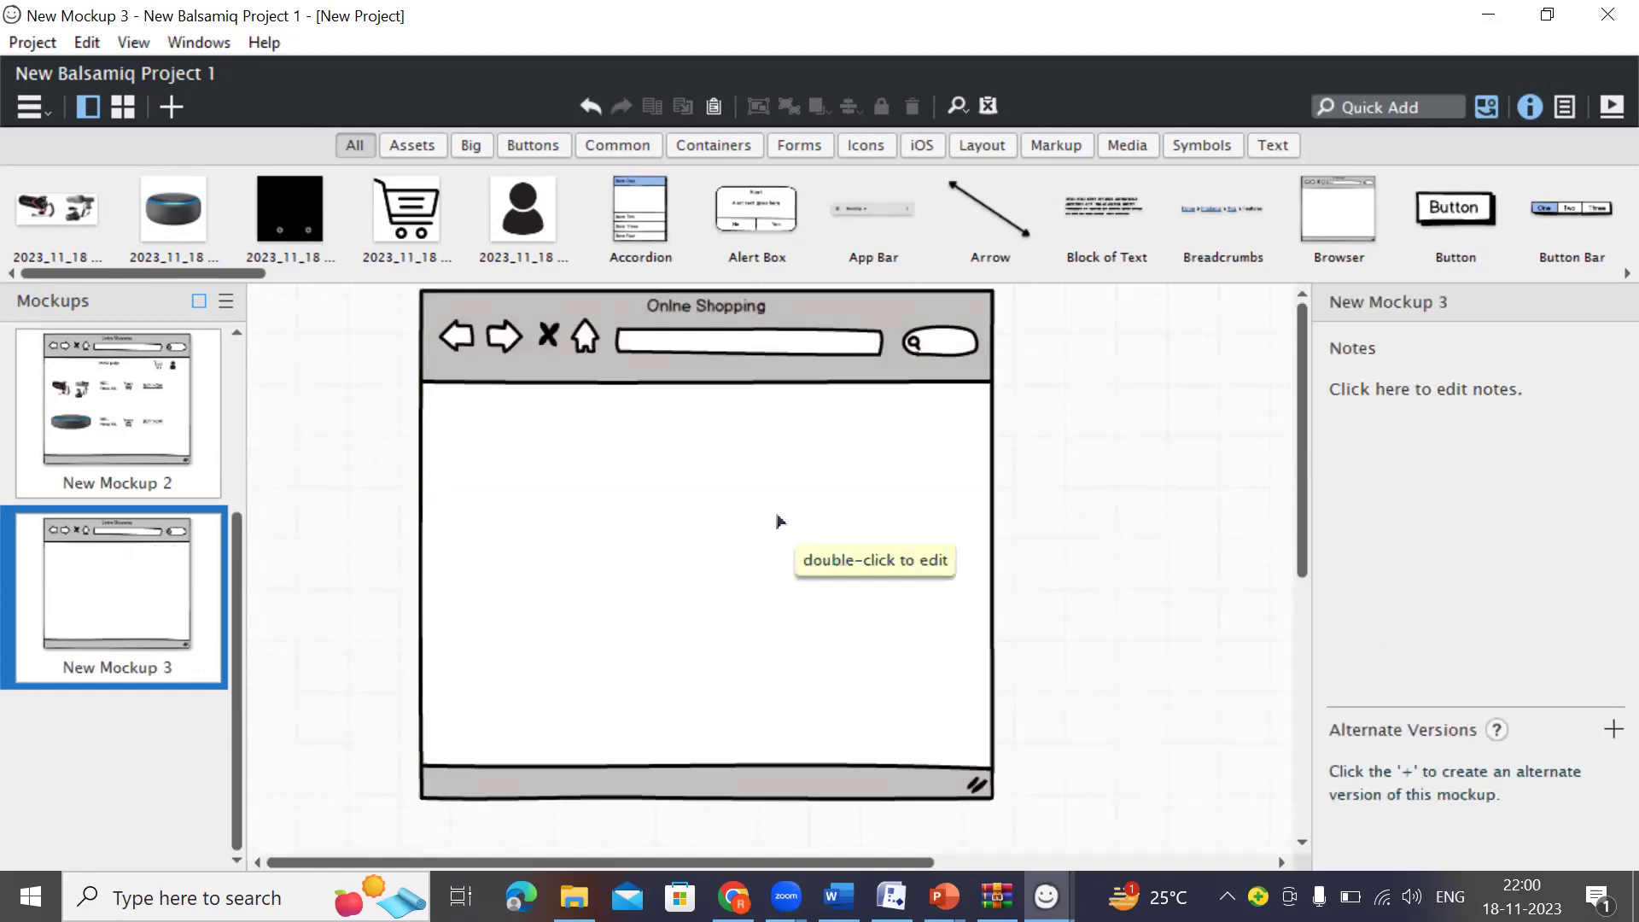
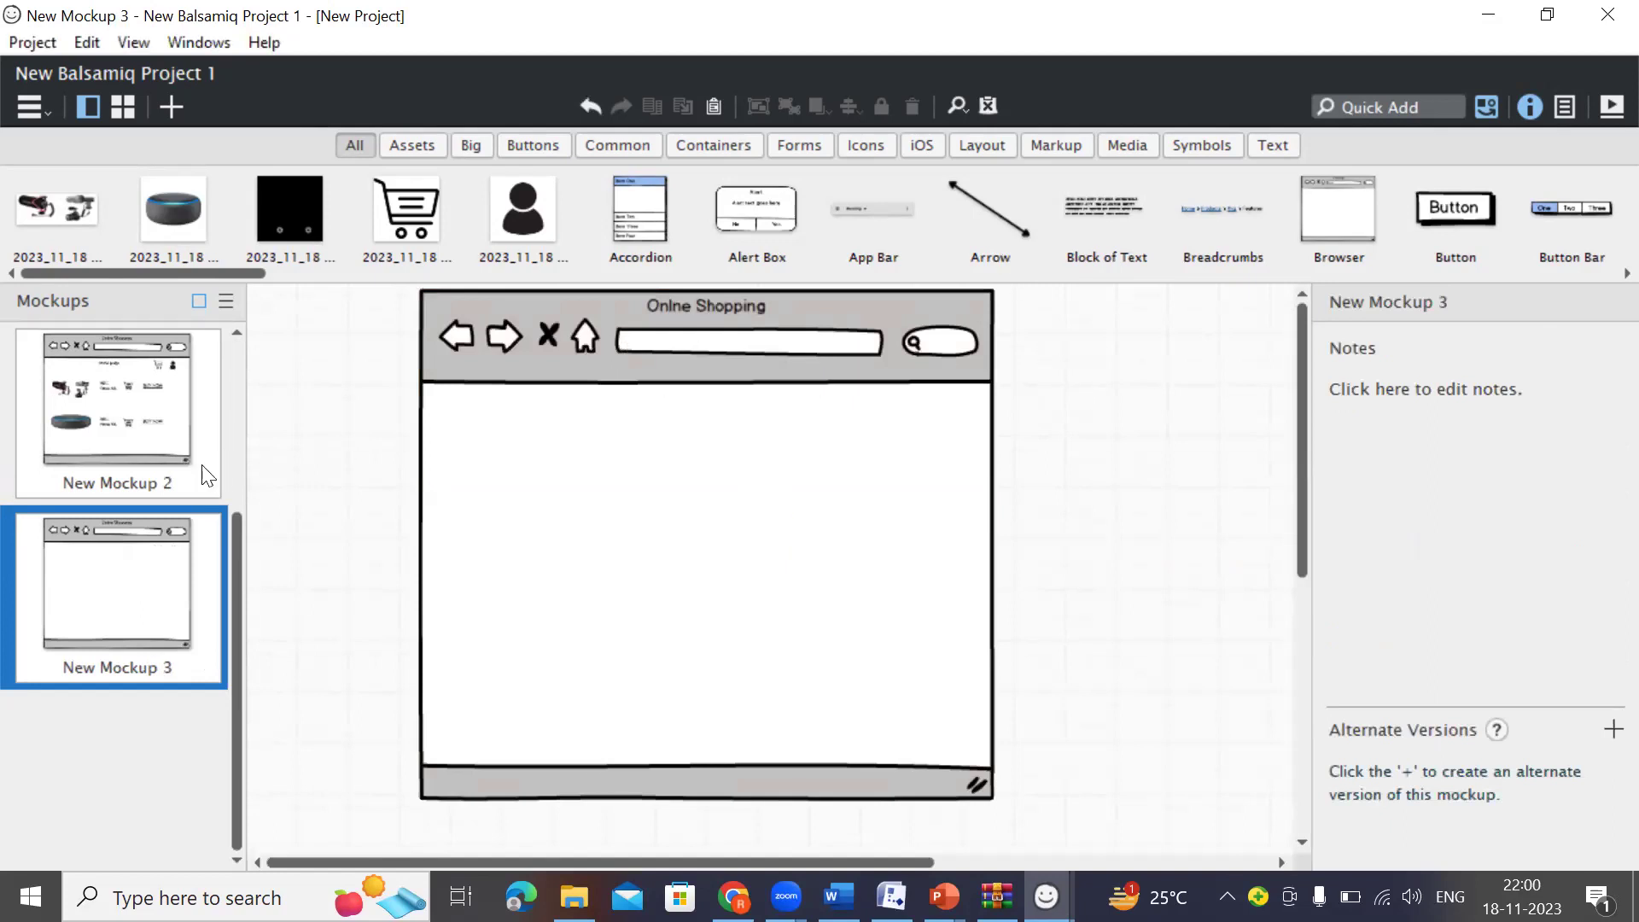
# Add a text heading reading "CART PAGE" centred near the top of the third mockup's page area, with its text box shrunk.
pyautogui.click(1404, 110)
pyautogui.write('tes')
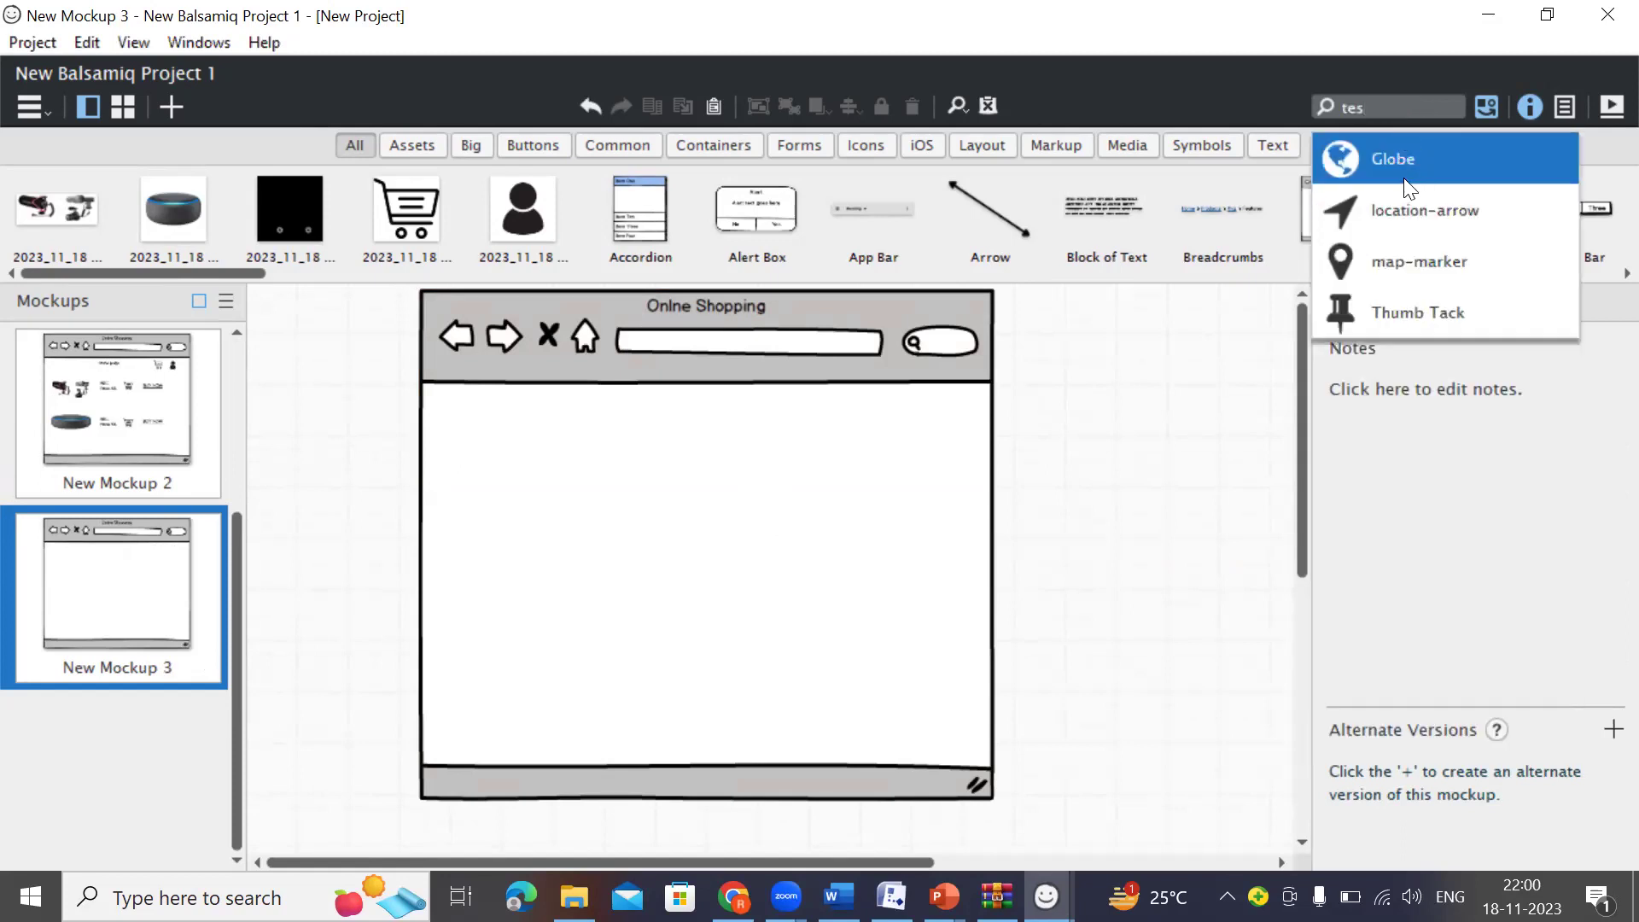
pyautogui.press('BackSpace')
pyautogui.moveTo(1387, 151); pyautogui.dragTo(743, 454)
pyautogui.doubleClick(742, 454)
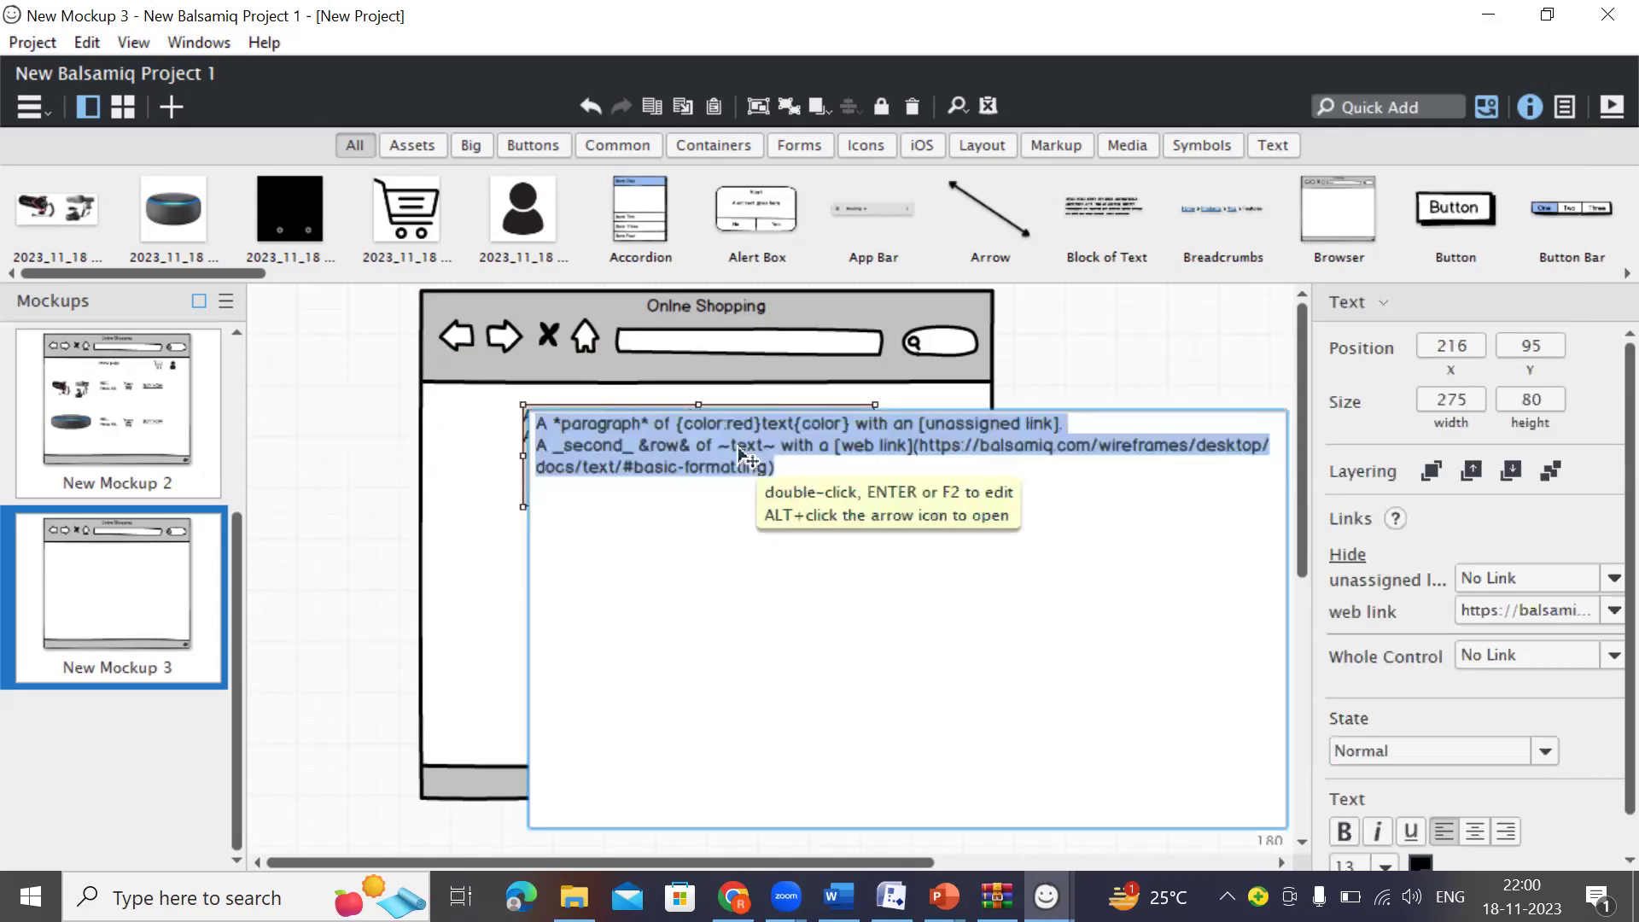
pyautogui.write('CART PAGE')
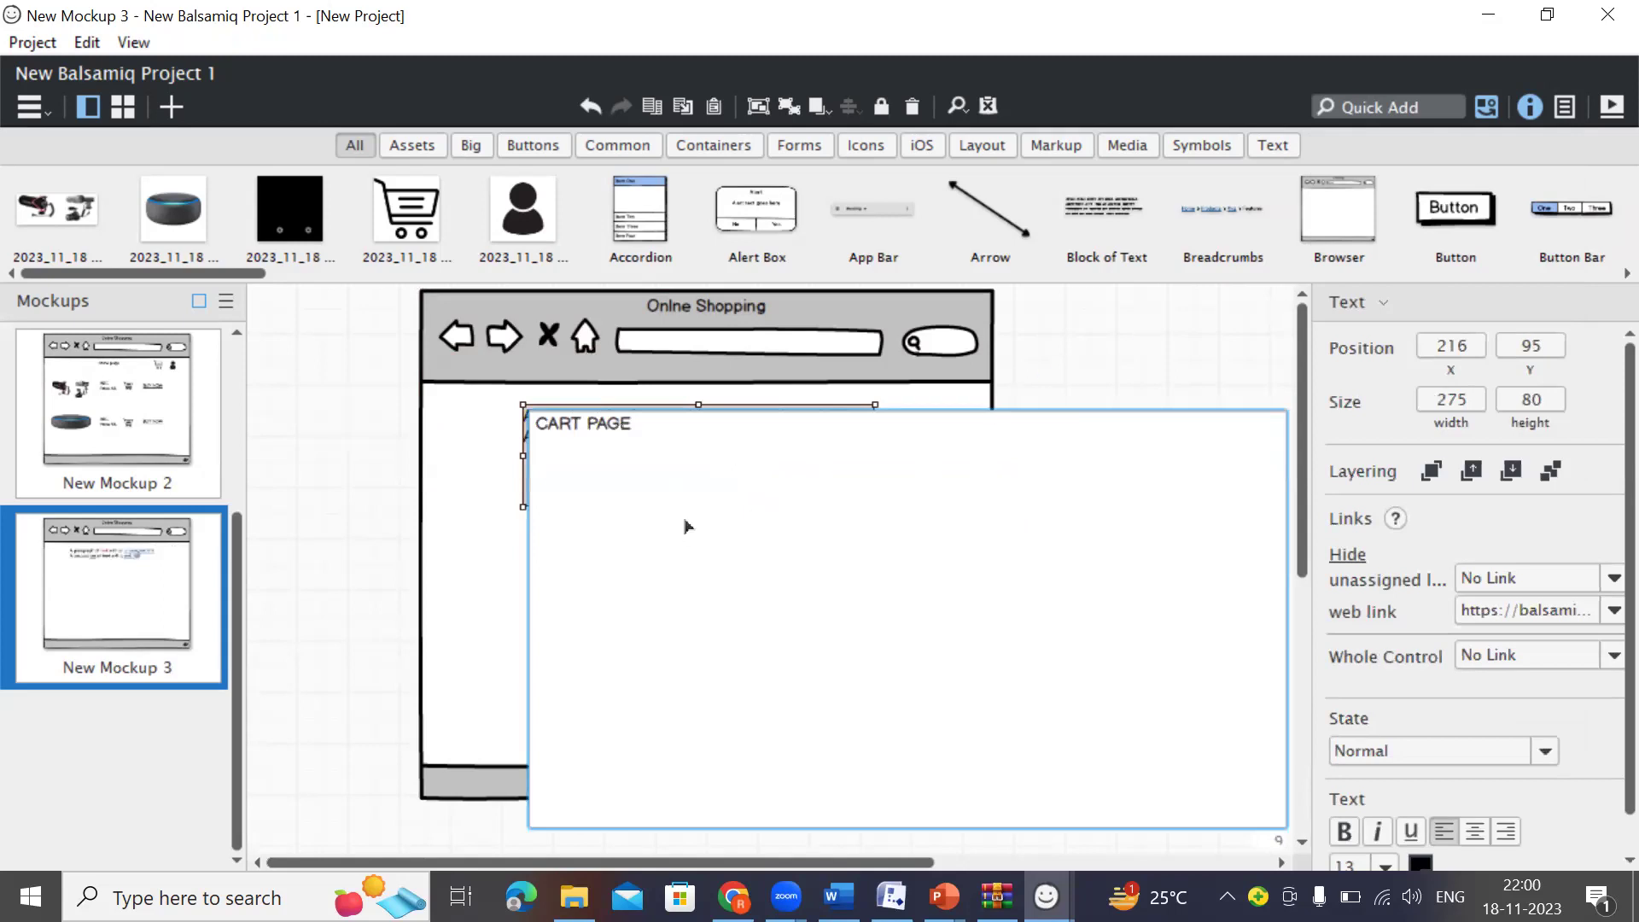
pyautogui.hotkey('ctrl', 'Return')
pyautogui.moveTo(875, 510); pyautogui.dragTo(712, 417)
pyautogui.click(1117, 464)
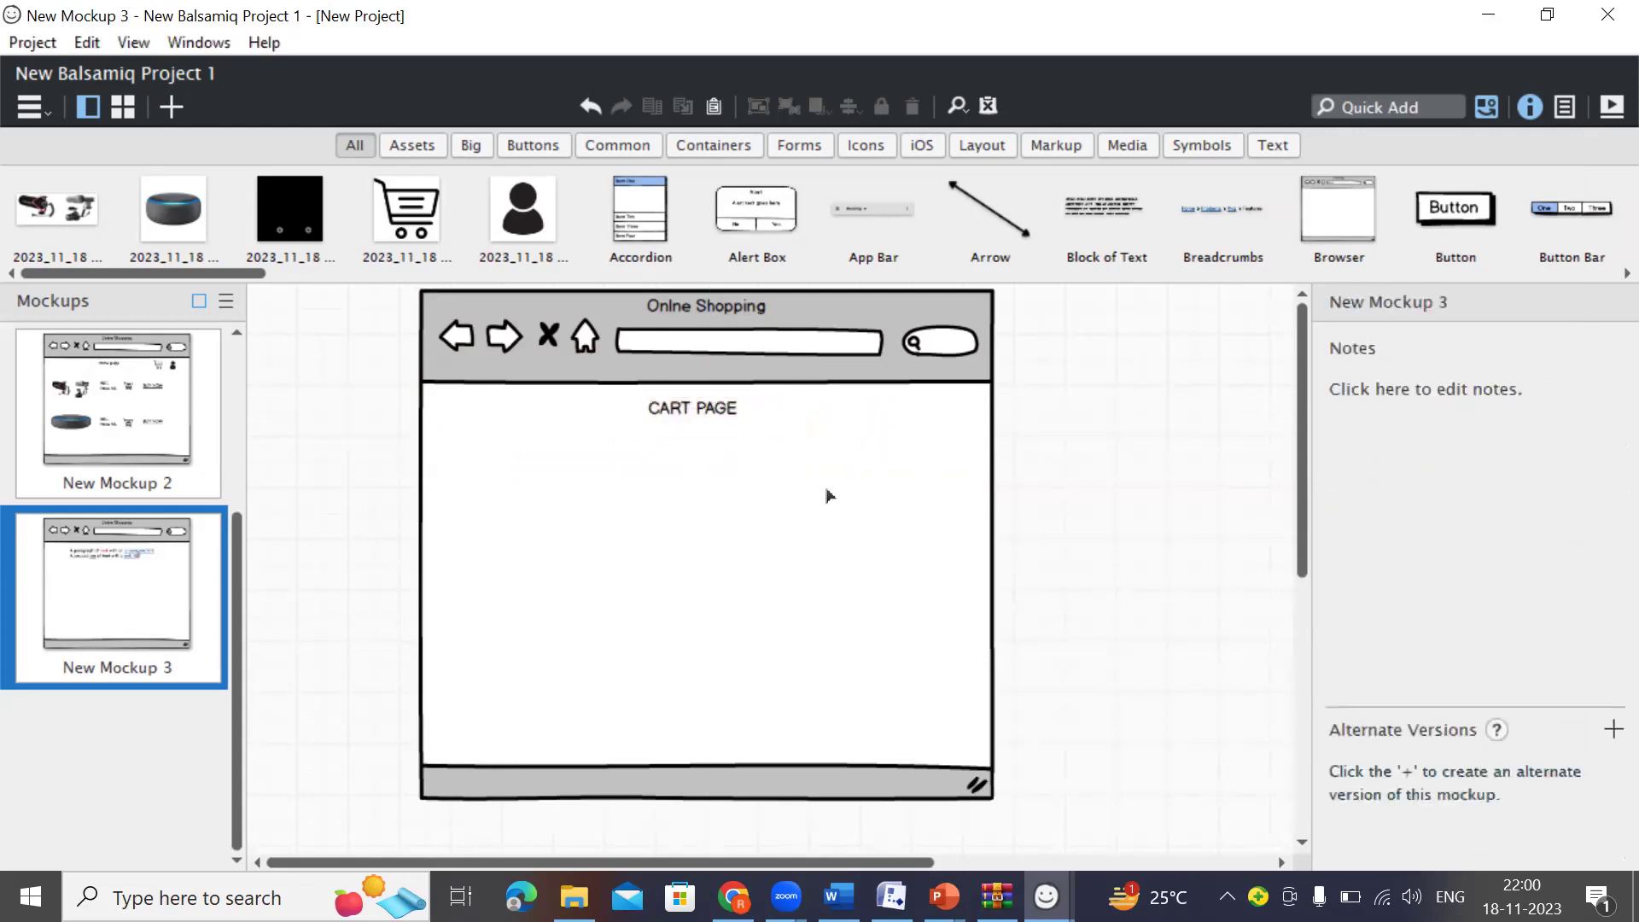
# Copy both product images and their "ABC Price 5$" labels from the second mockup, and return to the third mockup.
pyautogui.click(111, 432)
pyautogui.moveTo(322, 401); pyautogui.dragTo(725, 663)
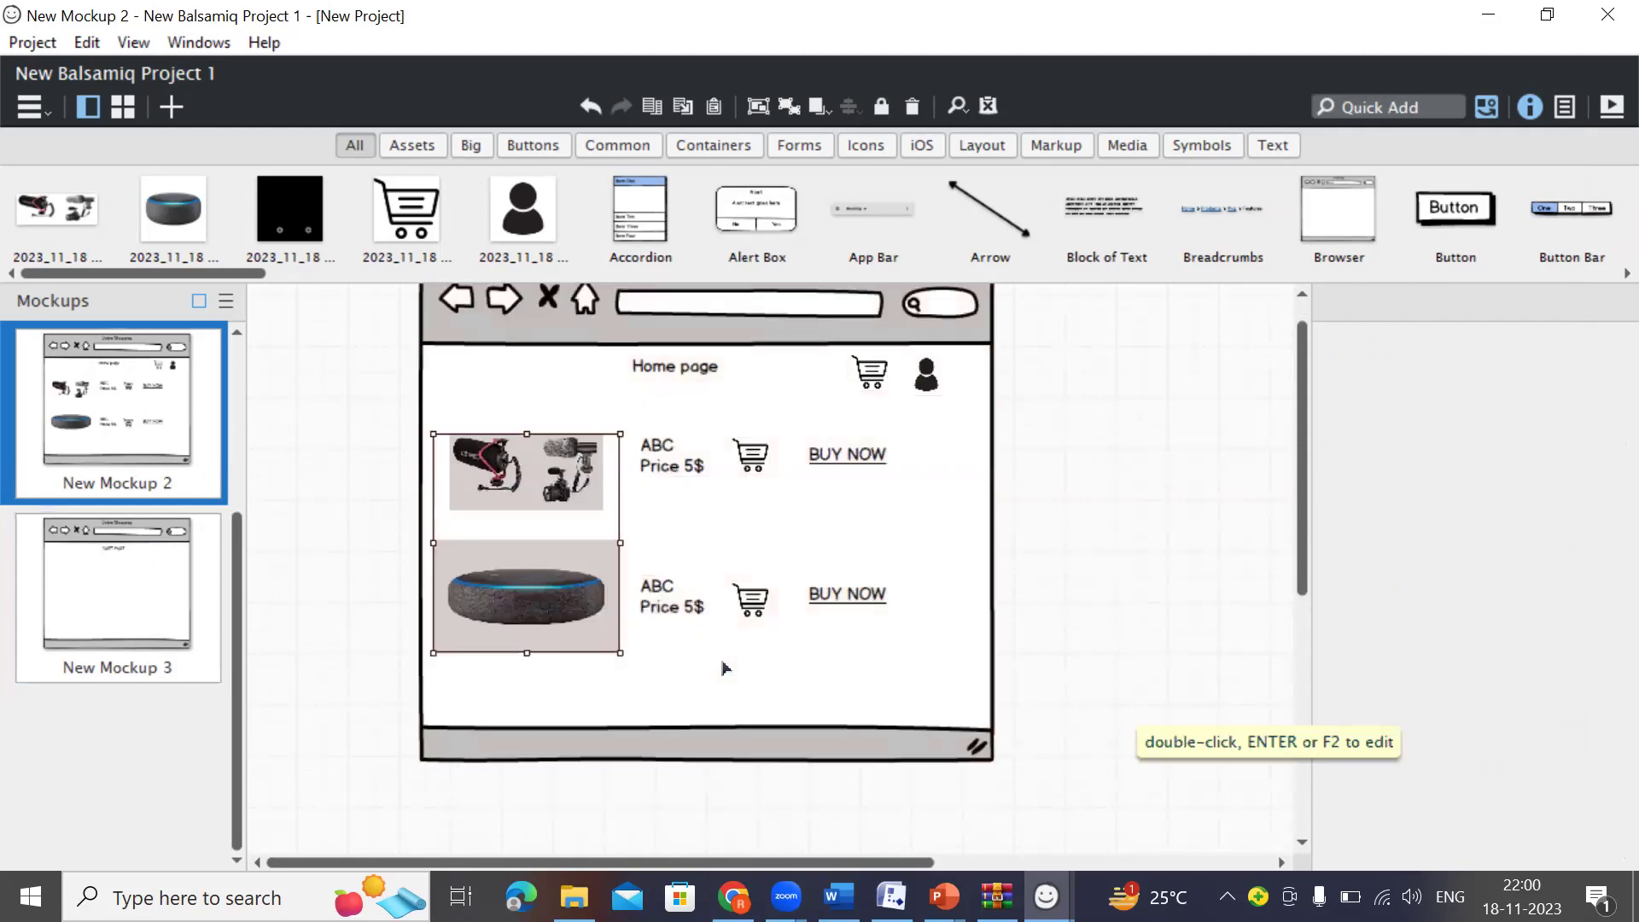
pyautogui.click(661, 631)
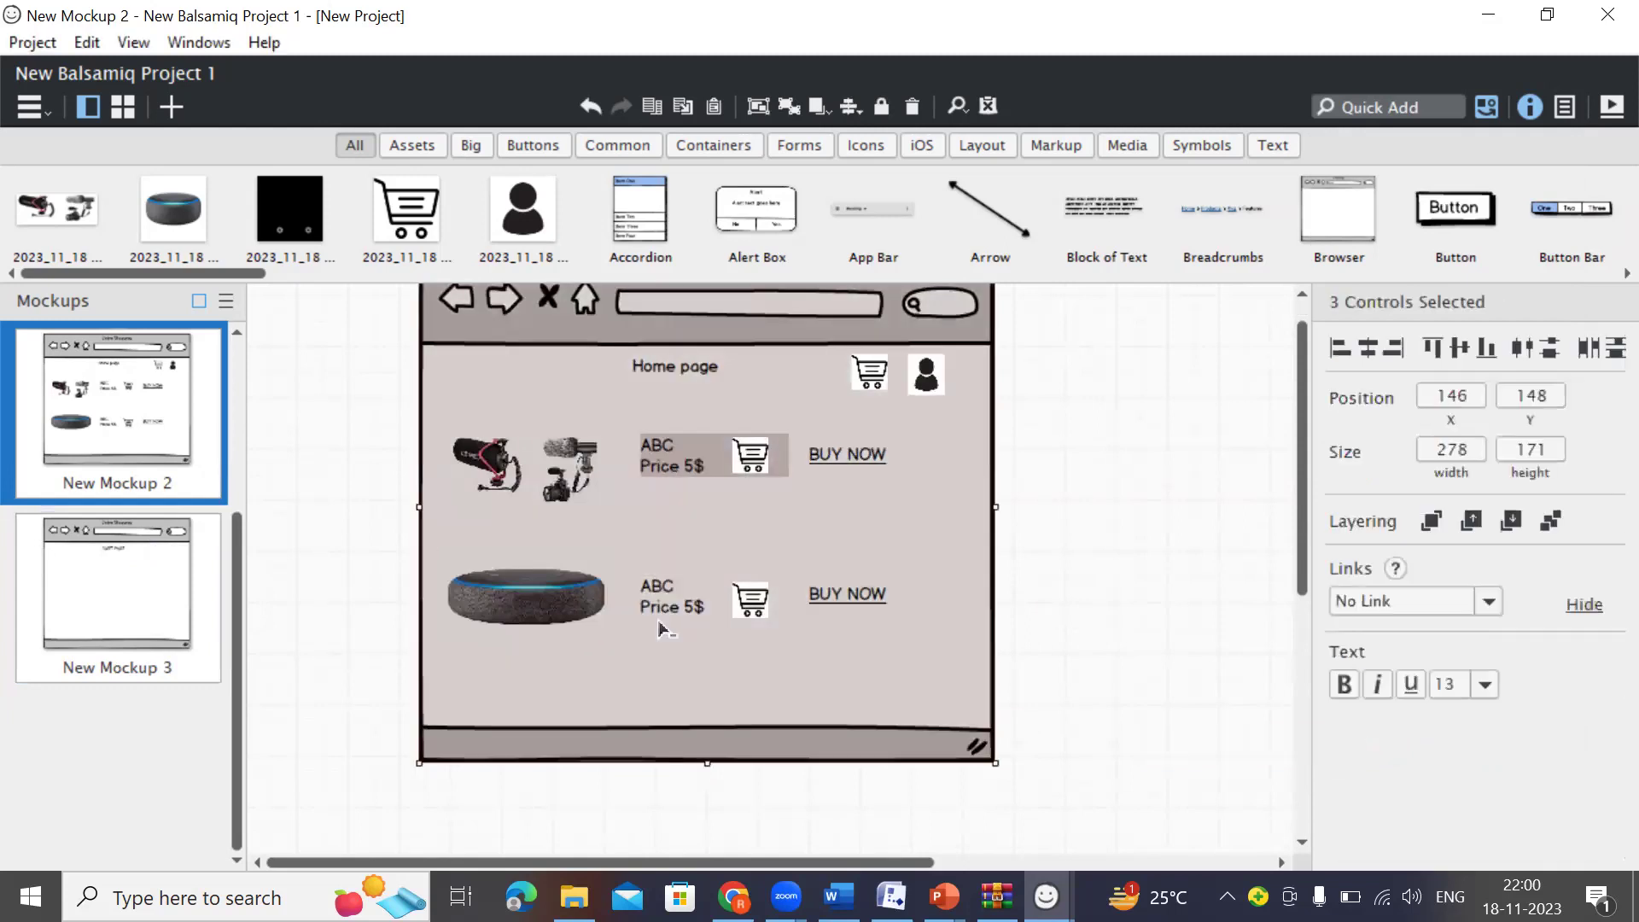
pyautogui.click(556, 486)
pyautogui.click(649, 472)
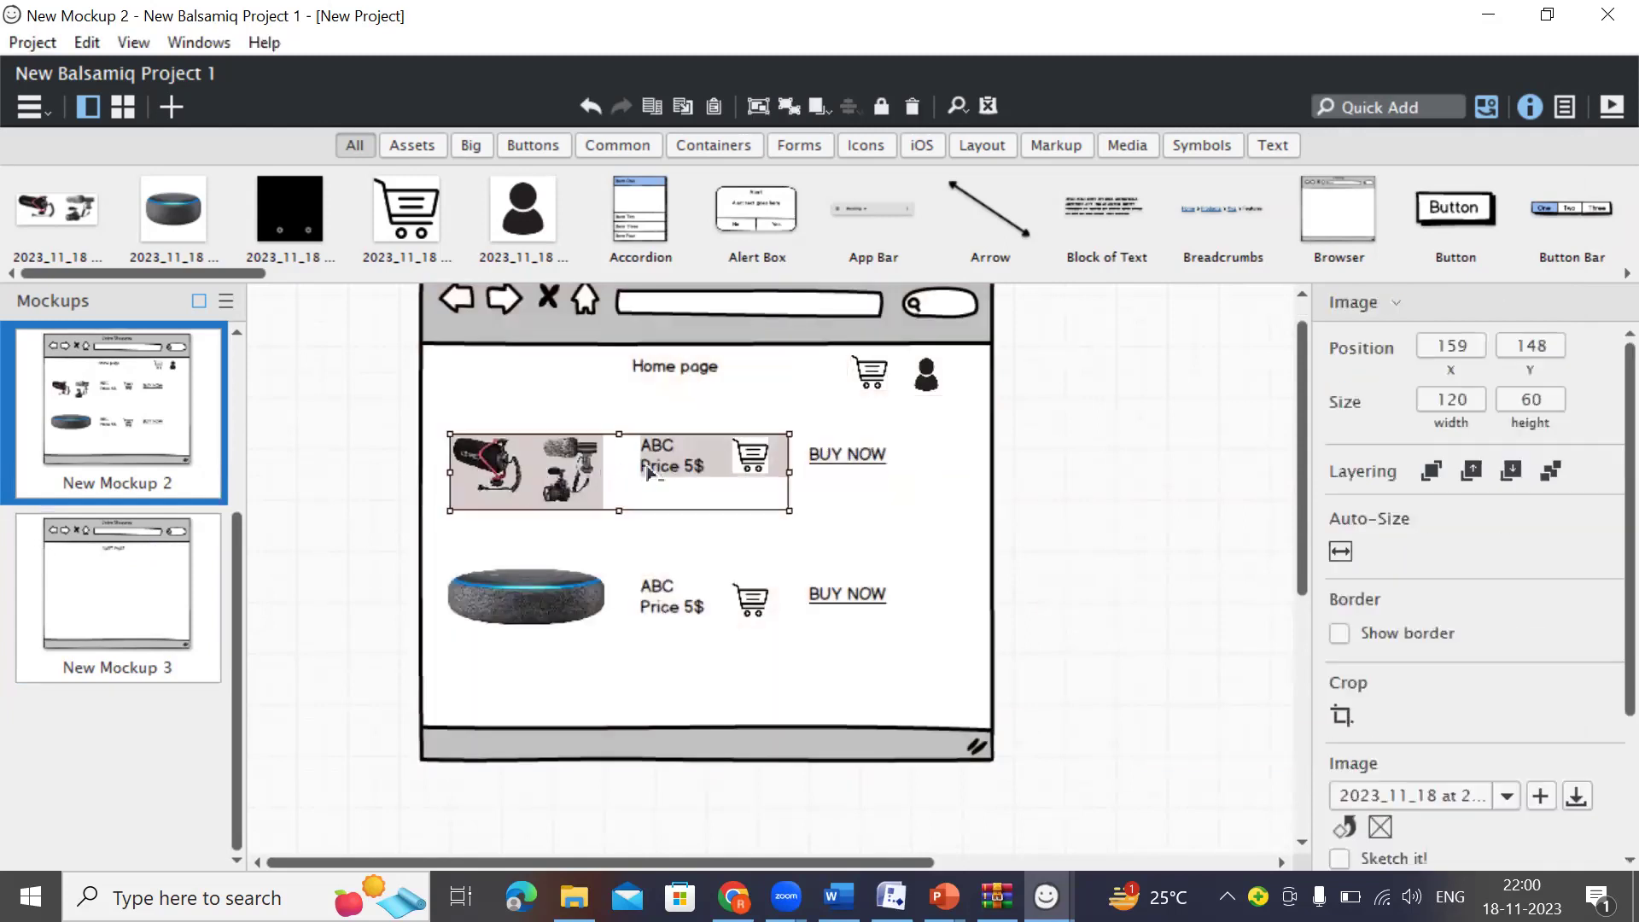
pyautogui.keyDown('shift'); pyautogui.click(690, 611); pyautogui.keyUp('shift')
pyautogui.keyDown('shift'); pyautogui.click(525, 602); pyautogui.keyUp('shift')
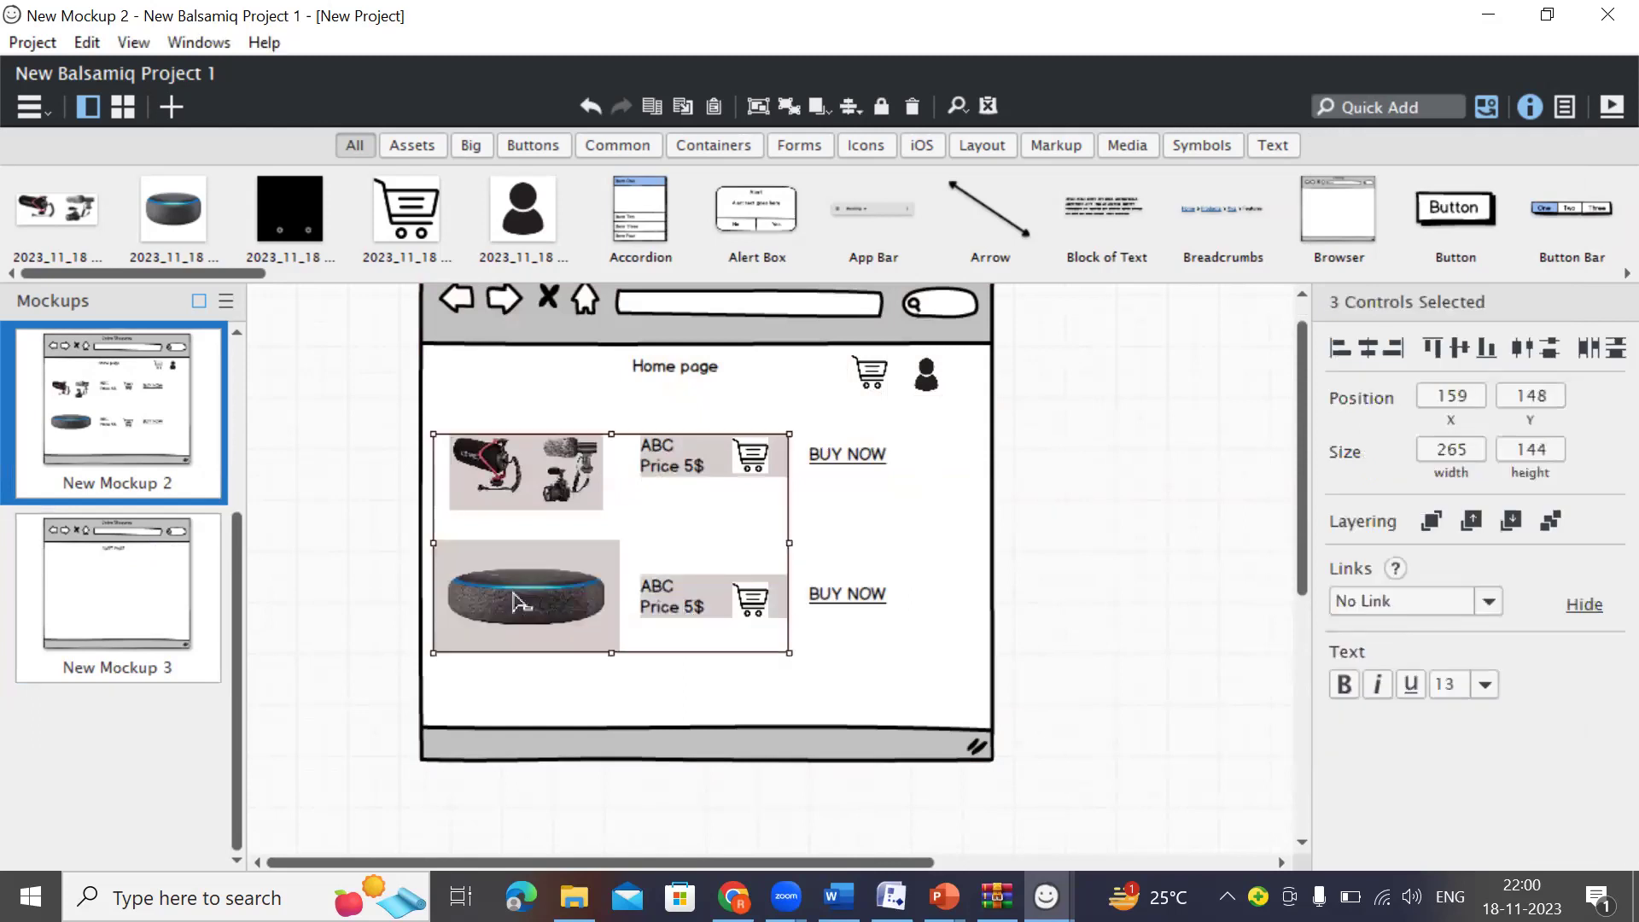
pyautogui.doubleClick(135, 622)
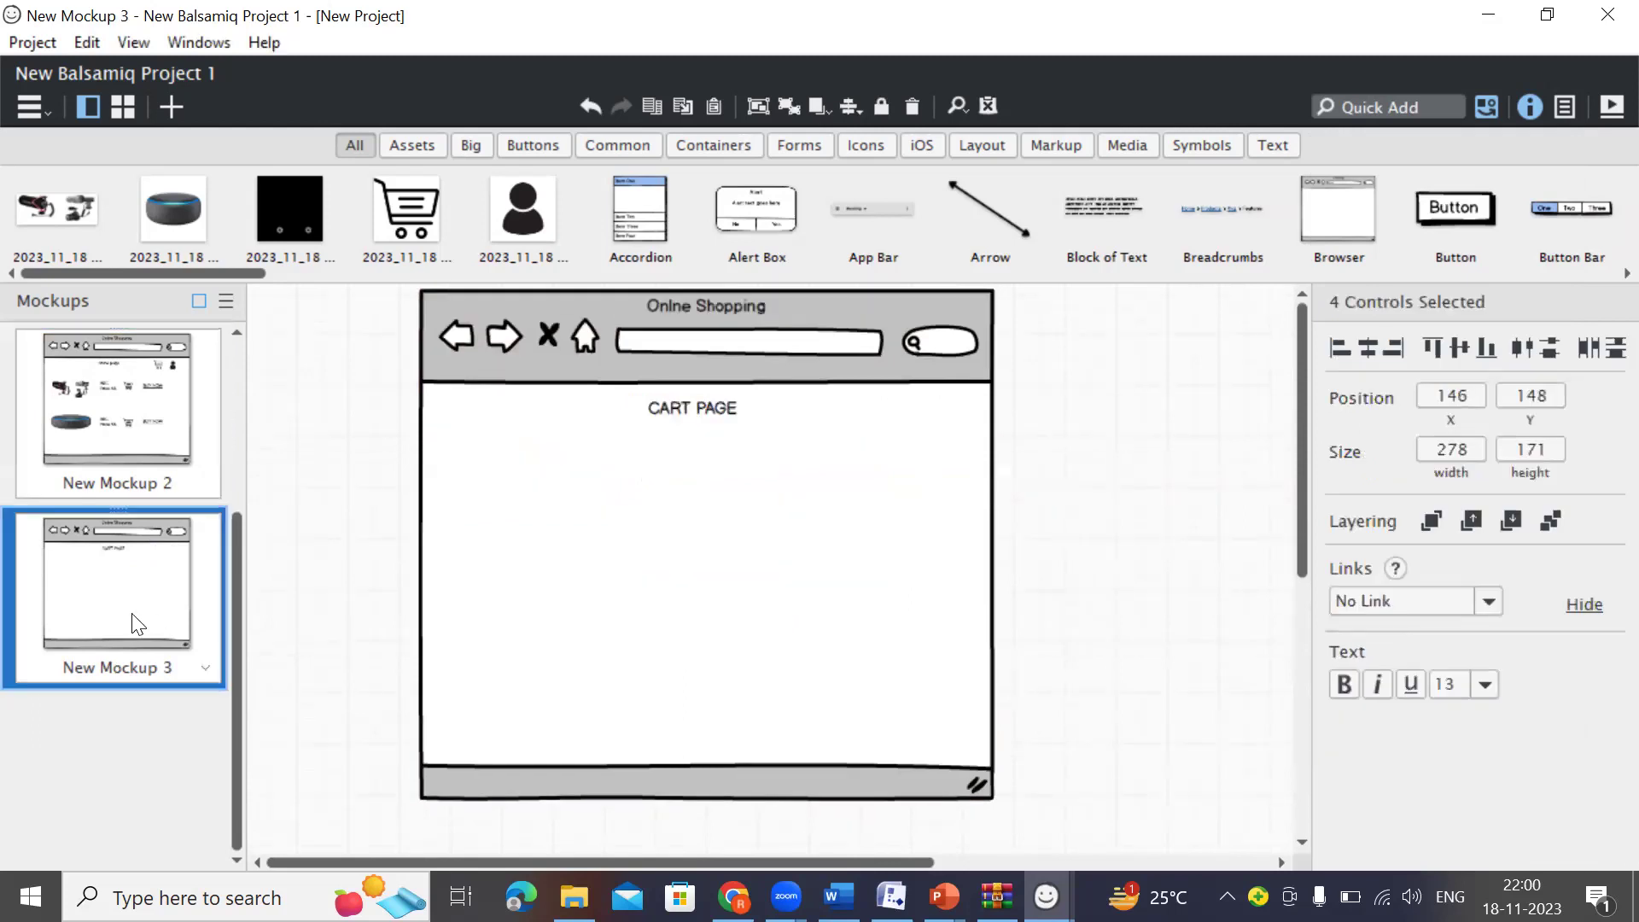
pyautogui.click(1116, 403)
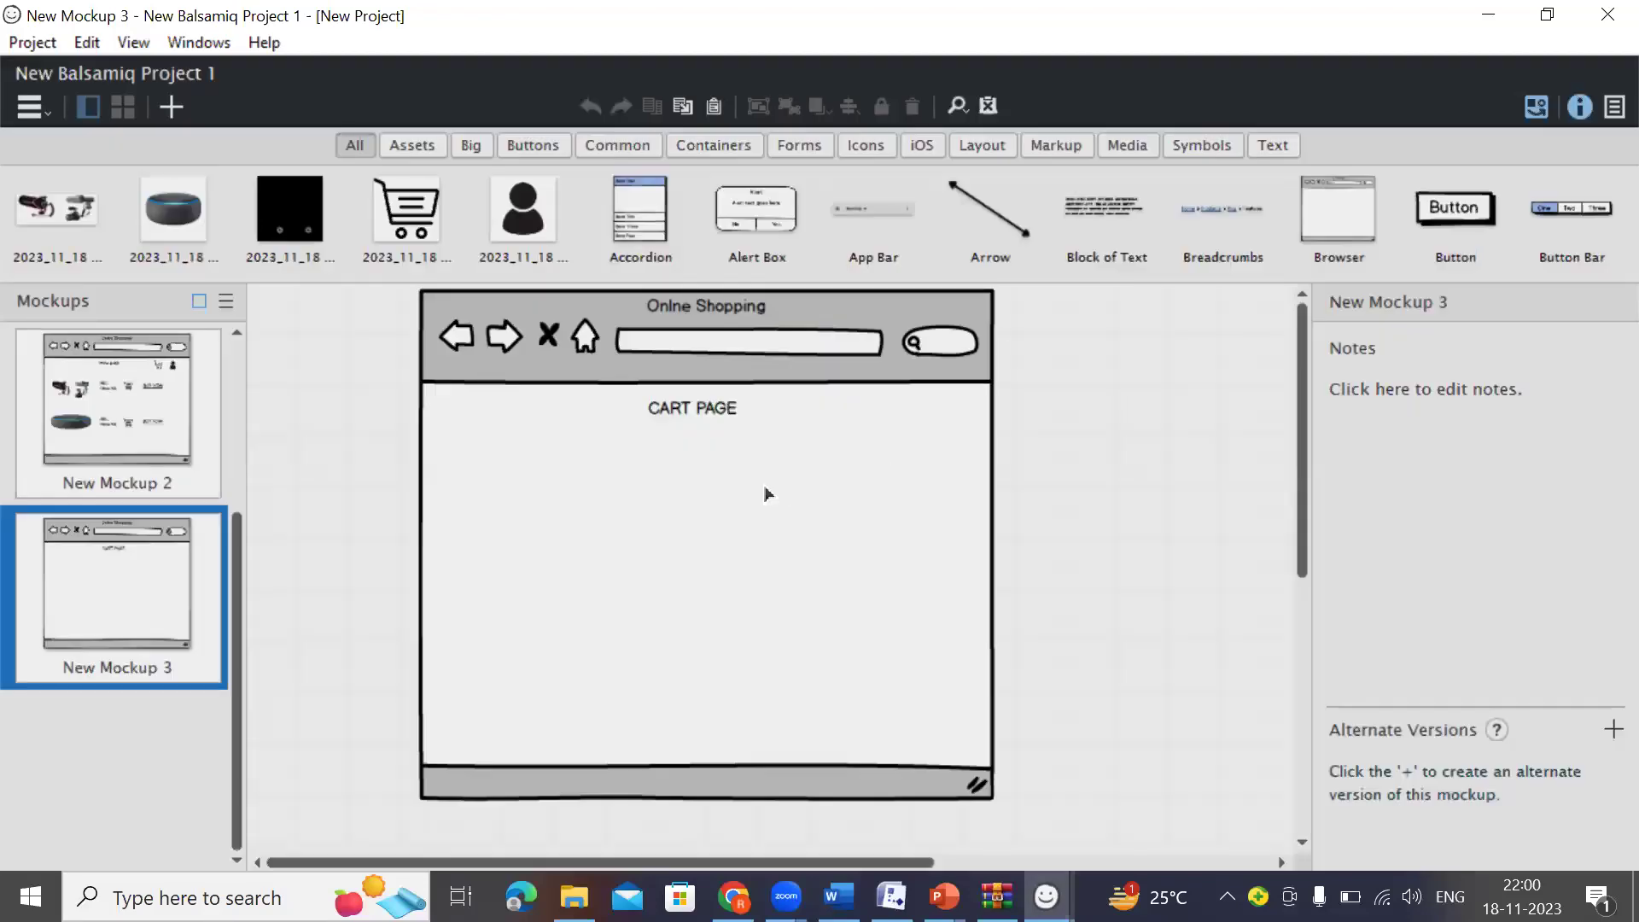
pyautogui.doubleClick(728, 520)
pyautogui.hotkey('ctrl', 'v')
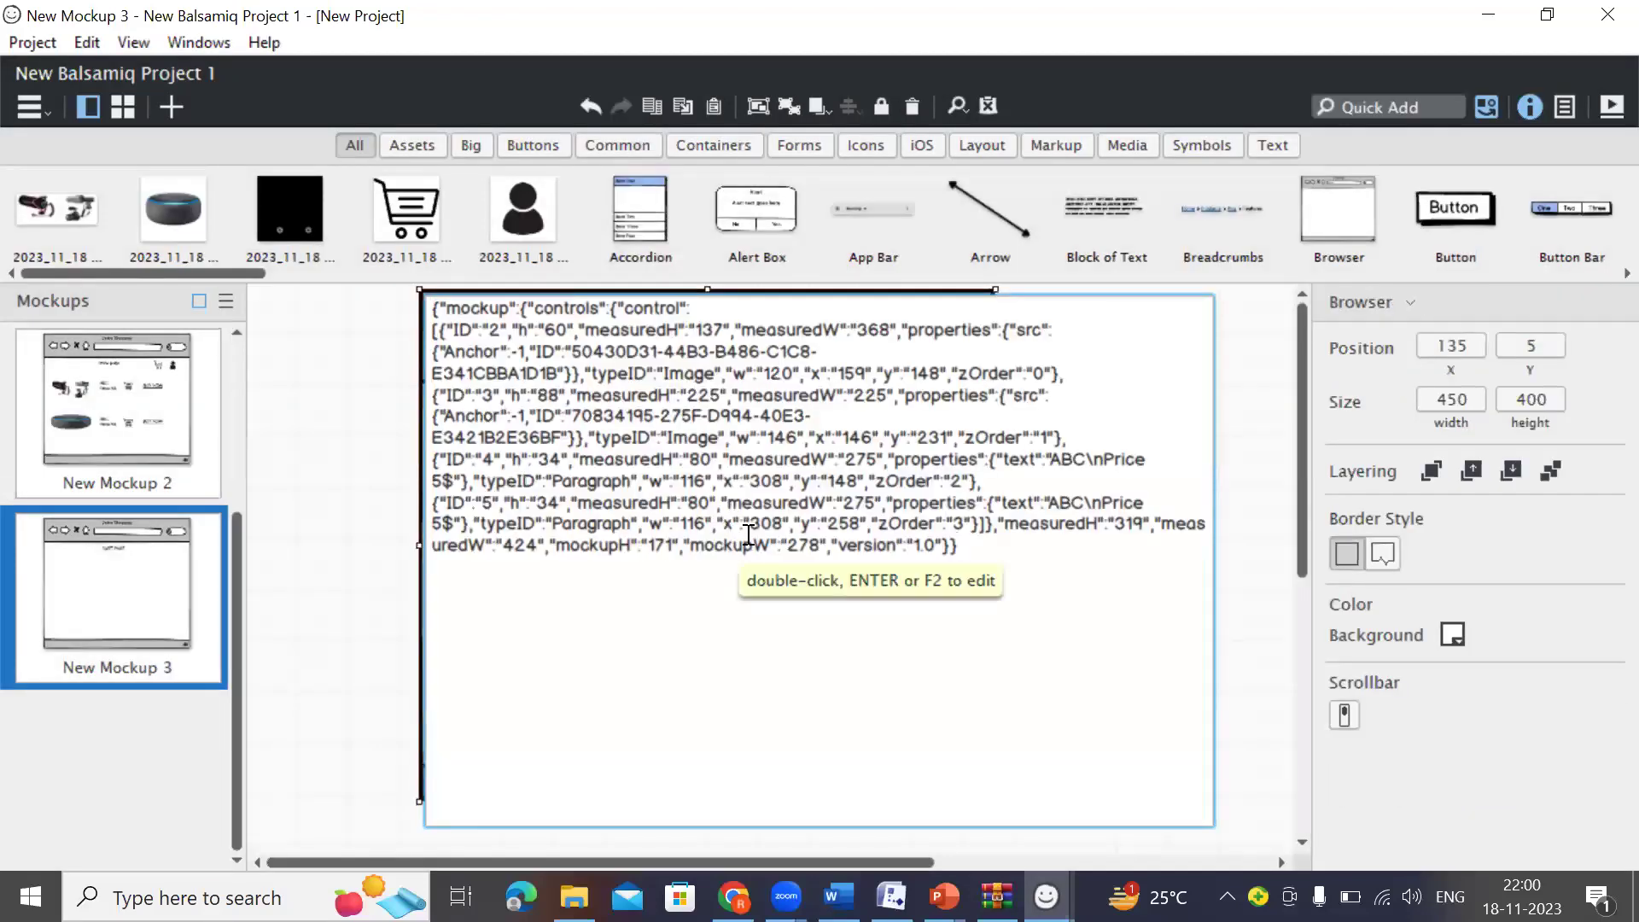
pyautogui.hotkey('ctrl', 'z')
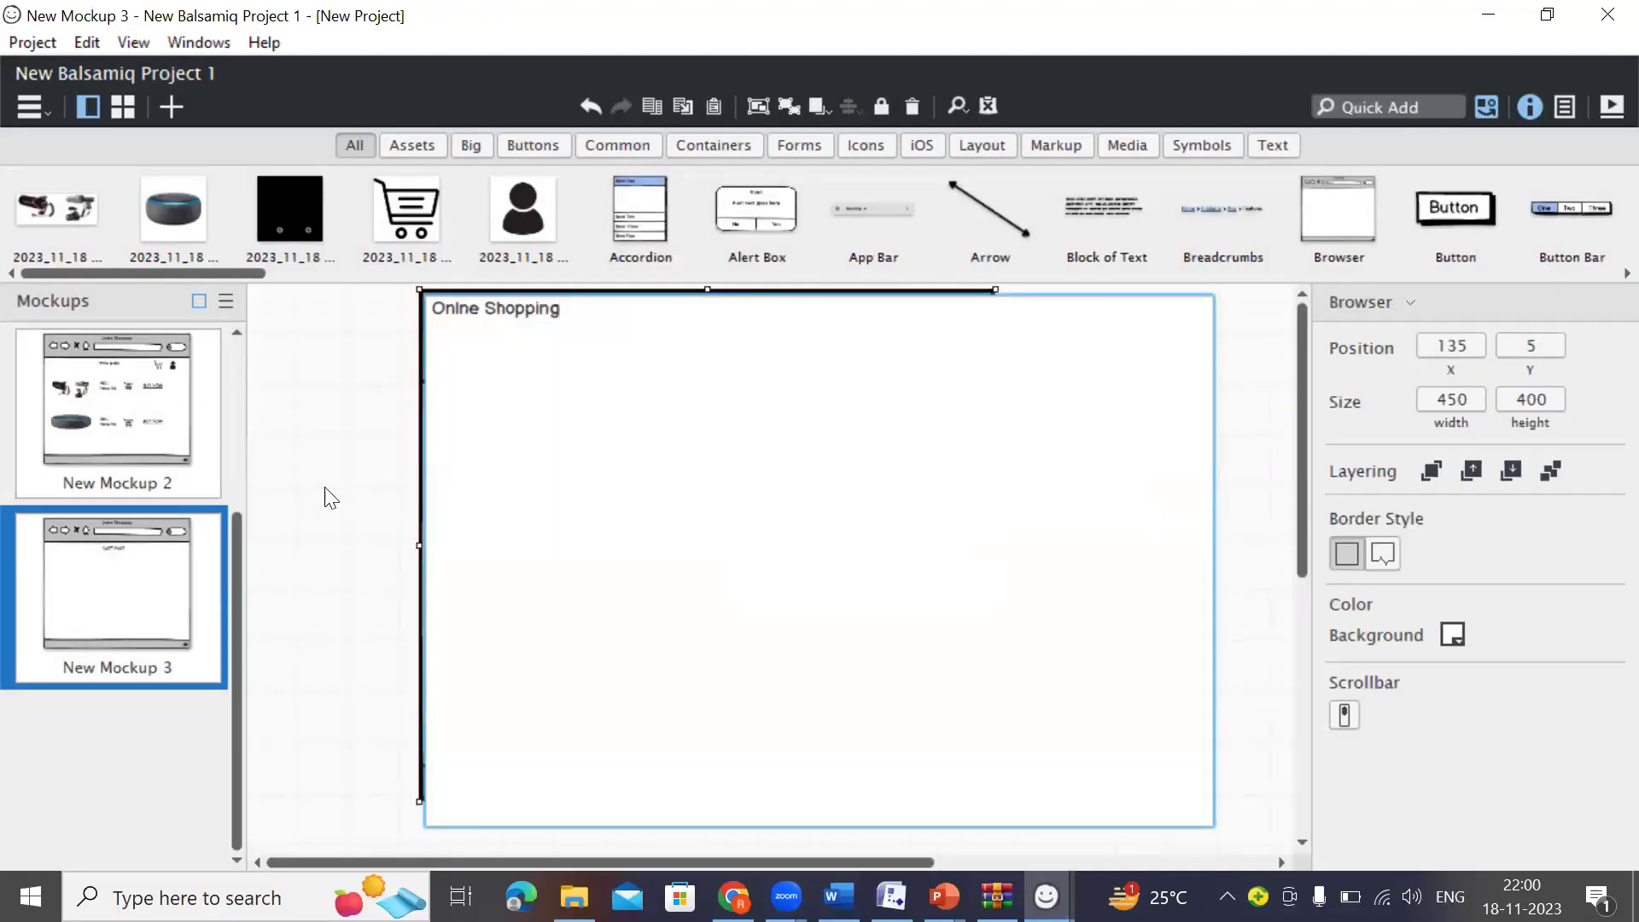
pyautogui.press('Escape')
pyautogui.click(1051, 626)
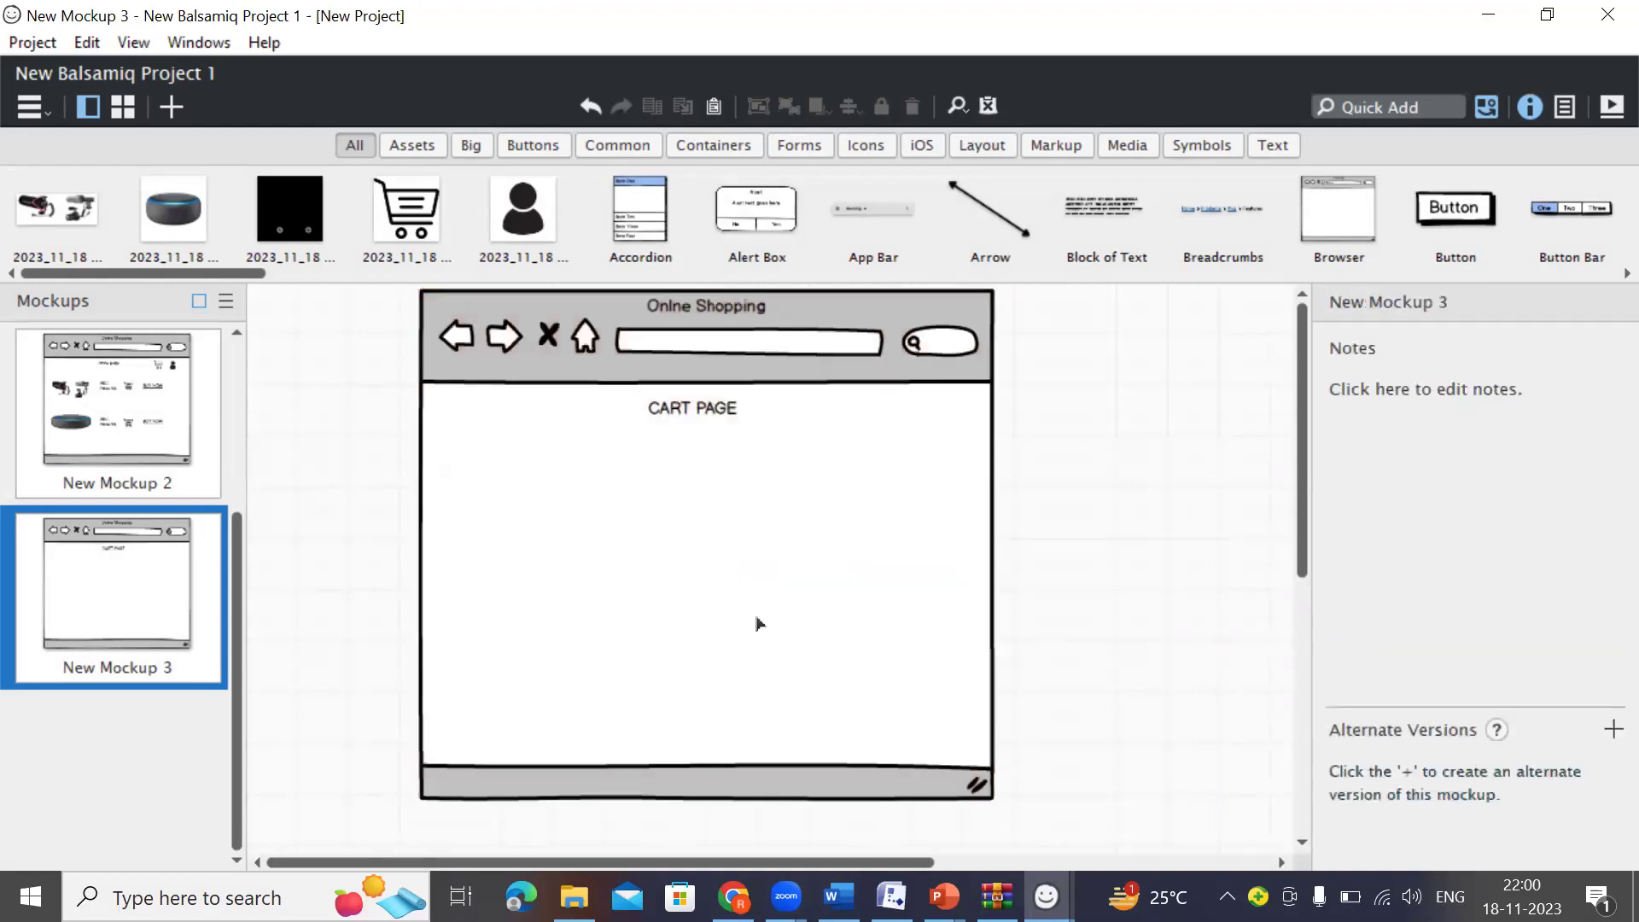
# Paste the copied product images and price labels into the cart page and shift them right as a group to X 188, Y 148.
pyautogui.hotkey('ctrl', 'v')
pyautogui.click(1181, 560)
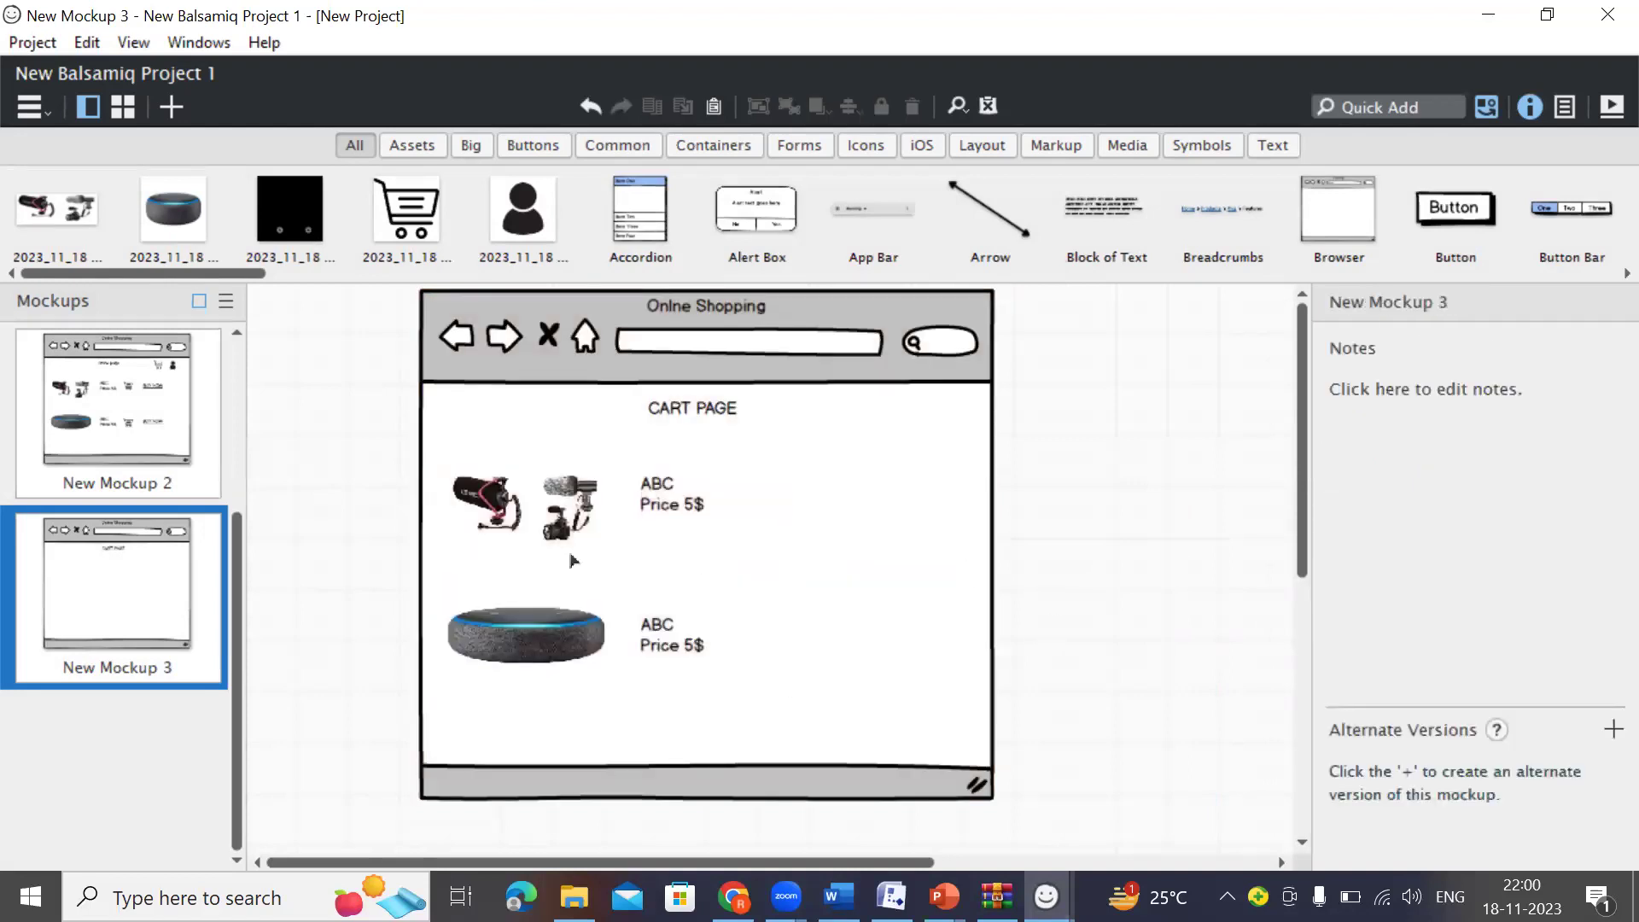
pyautogui.moveTo(357, 471); pyautogui.dragTo(841, 735)
pyautogui.press('Right')
pyautogui.press('Right')
pyautogui.press('Right')
pyautogui.press('Right')
pyautogui.press('Right')
pyautogui.press('Right')
pyautogui.press('Right')
pyautogui.press('Right')
pyautogui.press('Right')
pyautogui.press('Right')
pyautogui.press('Right')
pyautogui.press('Right')
pyautogui.press('Right')
pyautogui.press('Right')
pyautogui.press('Right')
pyautogui.press('Right')
pyautogui.press('Right')
pyautogui.press('Right')
pyautogui.press('Right')
pyautogui.press('Right')
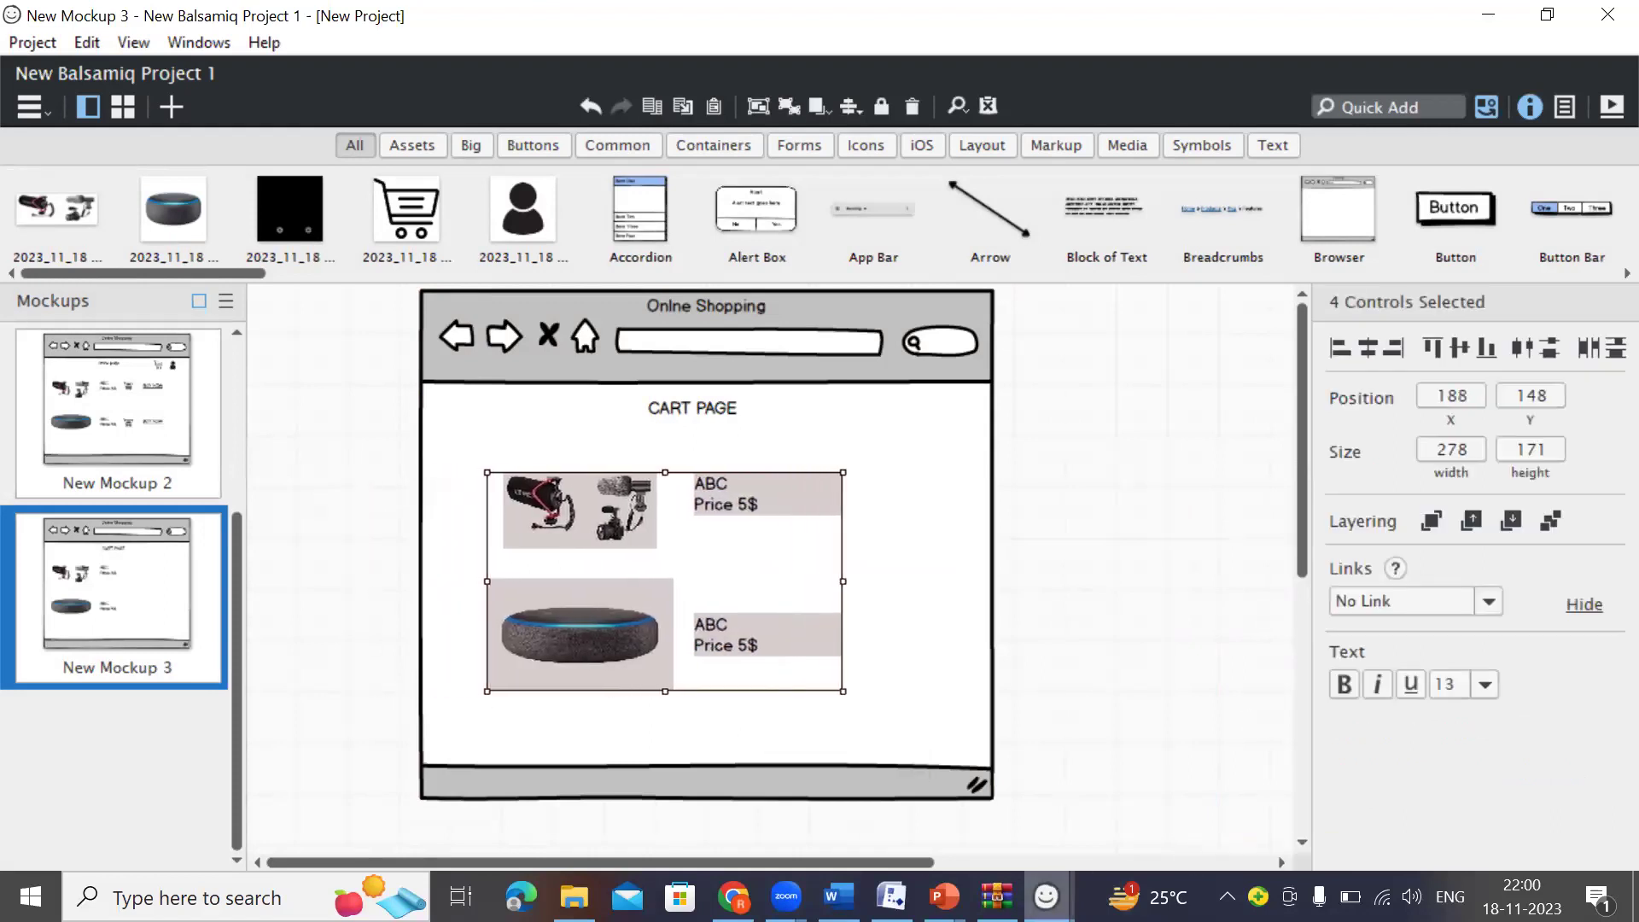
pyautogui.press('Escape')
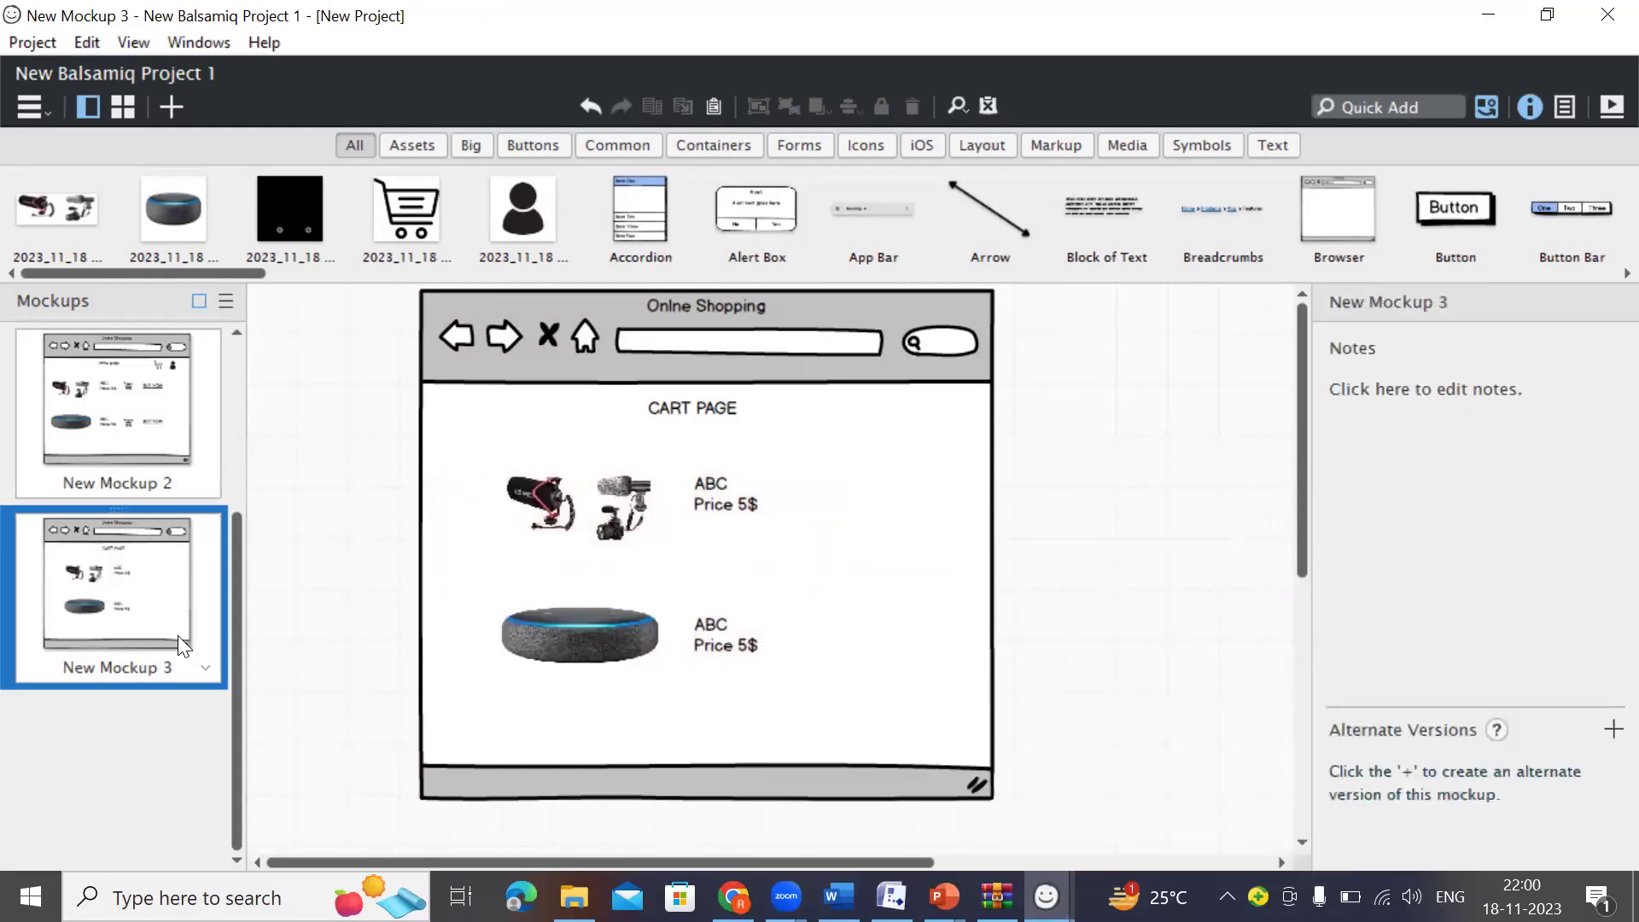
pyautogui.click(1422, 105)
pyautogui.write('check')
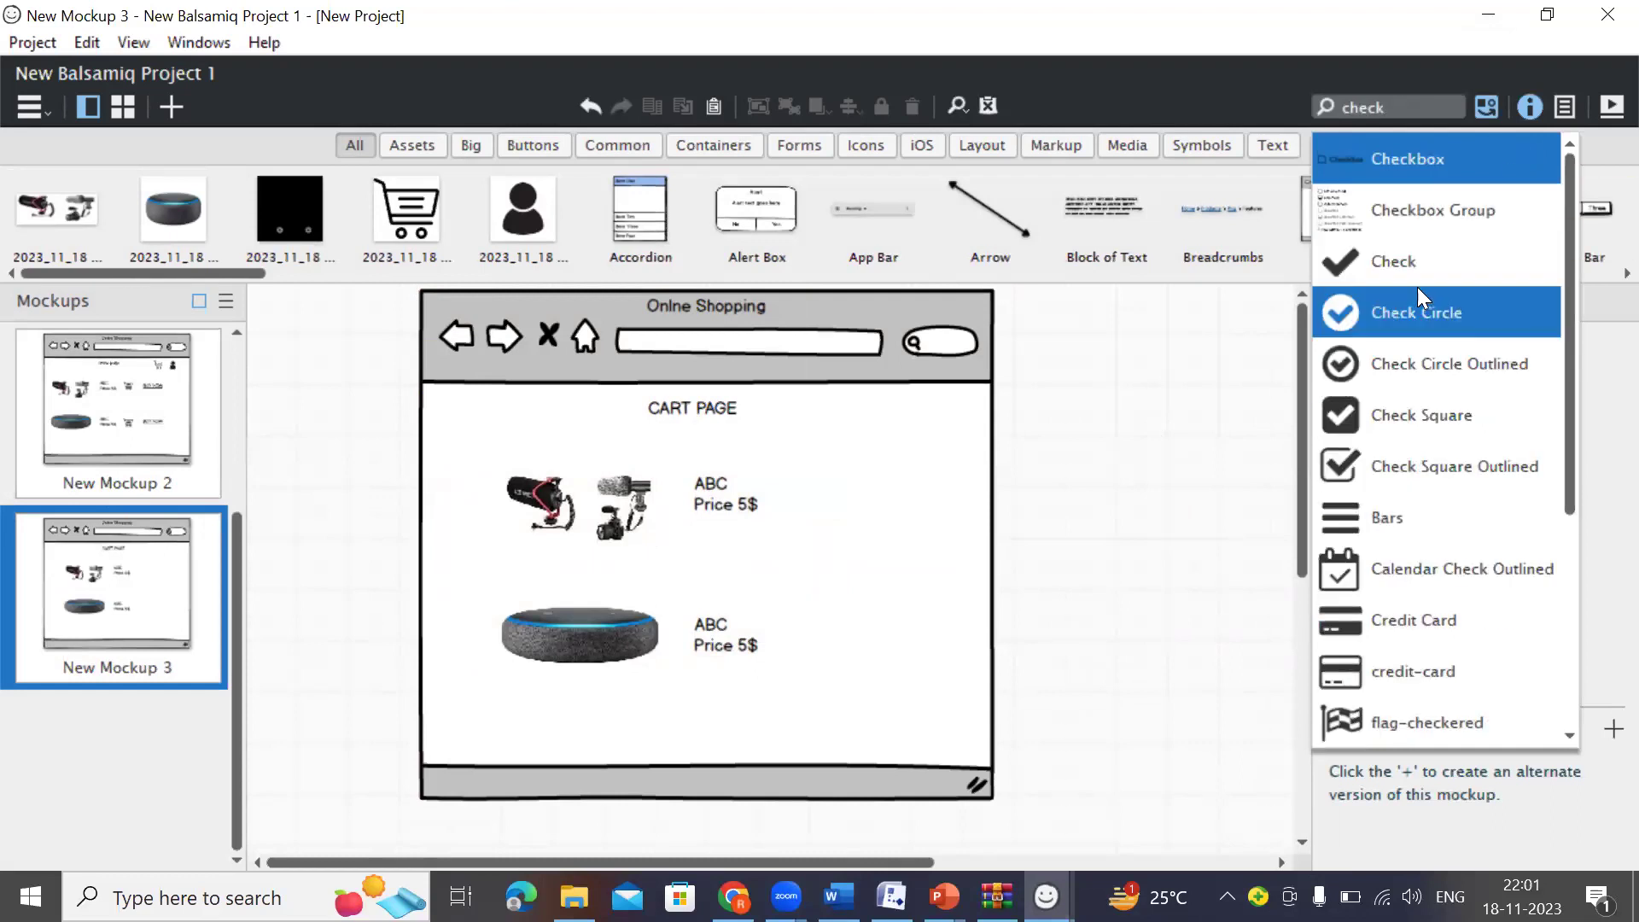
pyautogui.click(1412, 319)
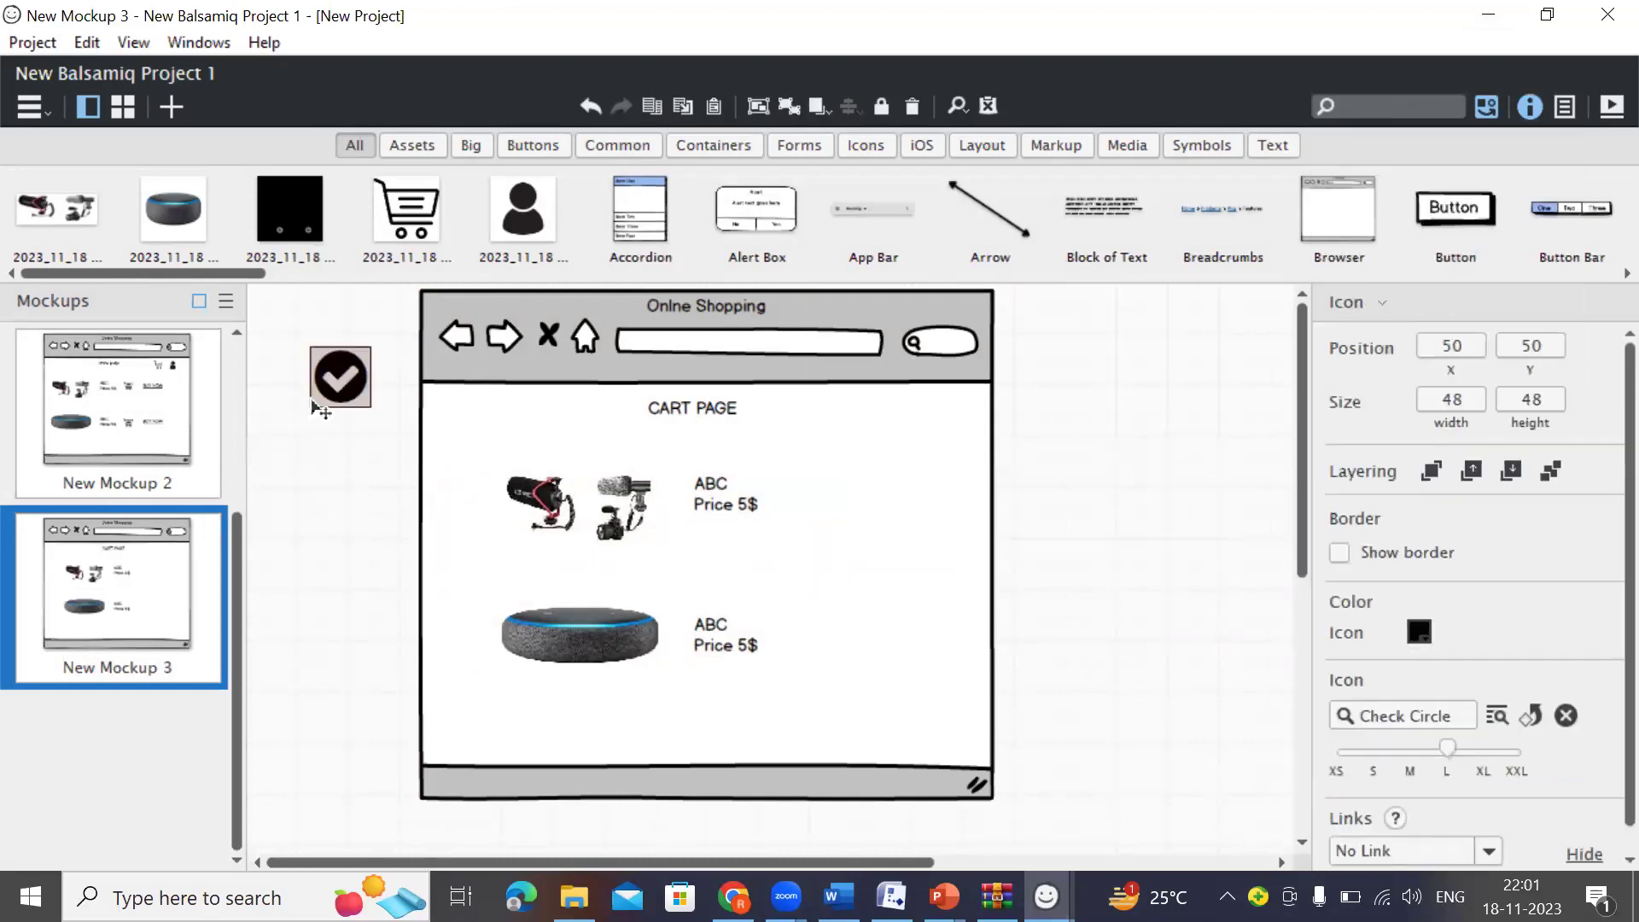
pyautogui.press('Delete')
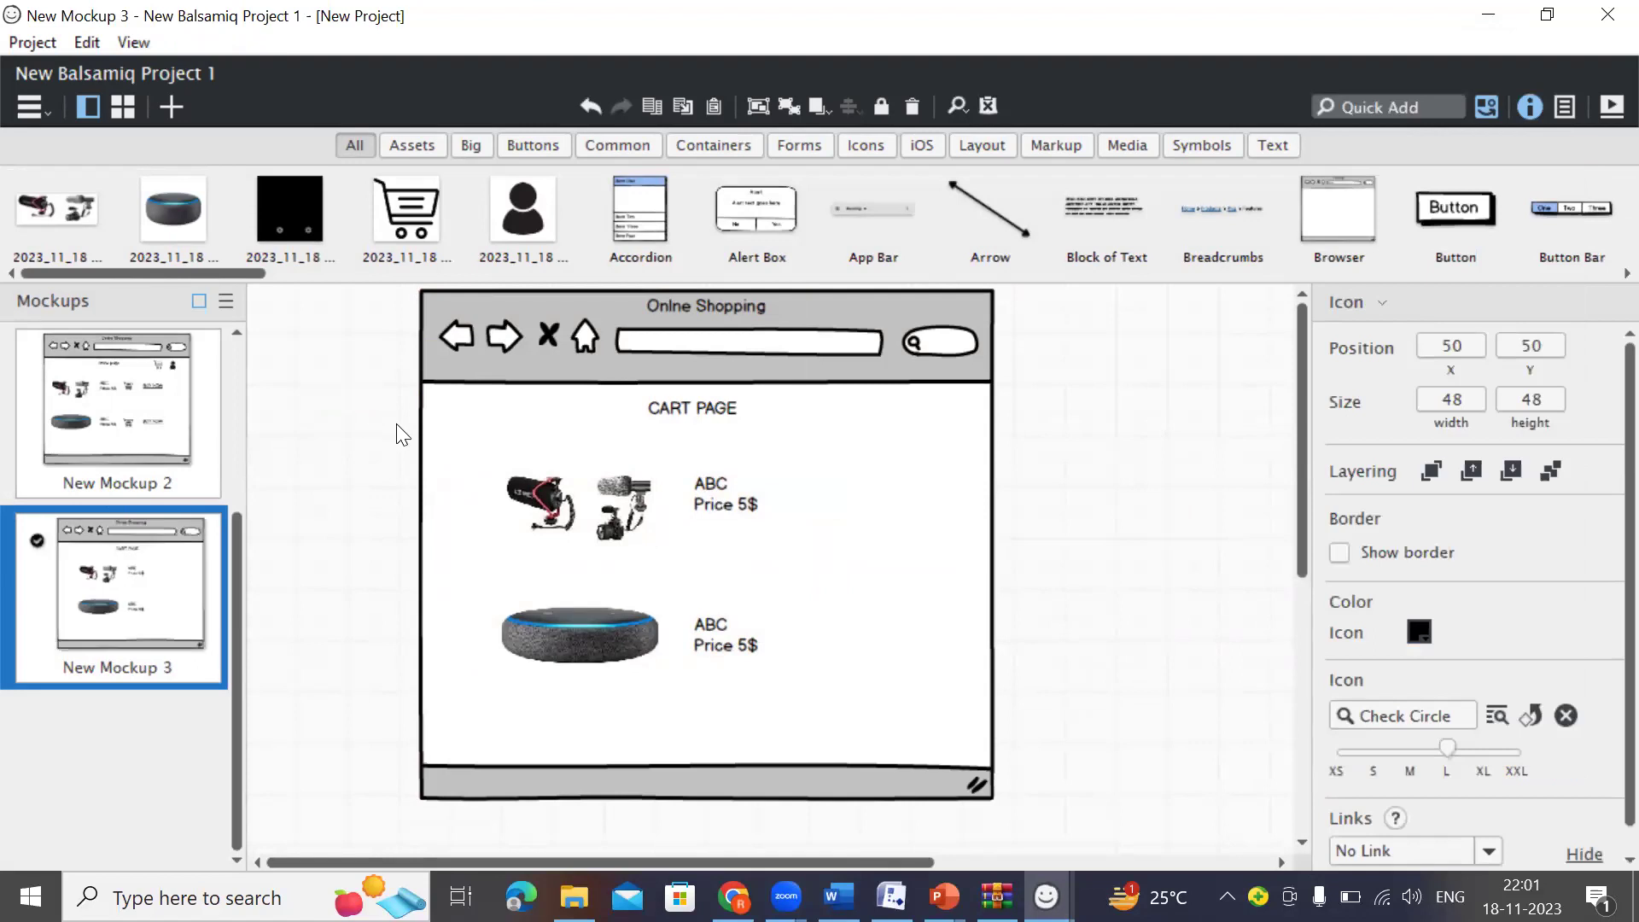
# Add a radio button without label text beside the first cart product at X 151, Y 154, and duplicate it beside the second at Y 265.
pyautogui.click(1378, 105)
pyautogui.write('radio')
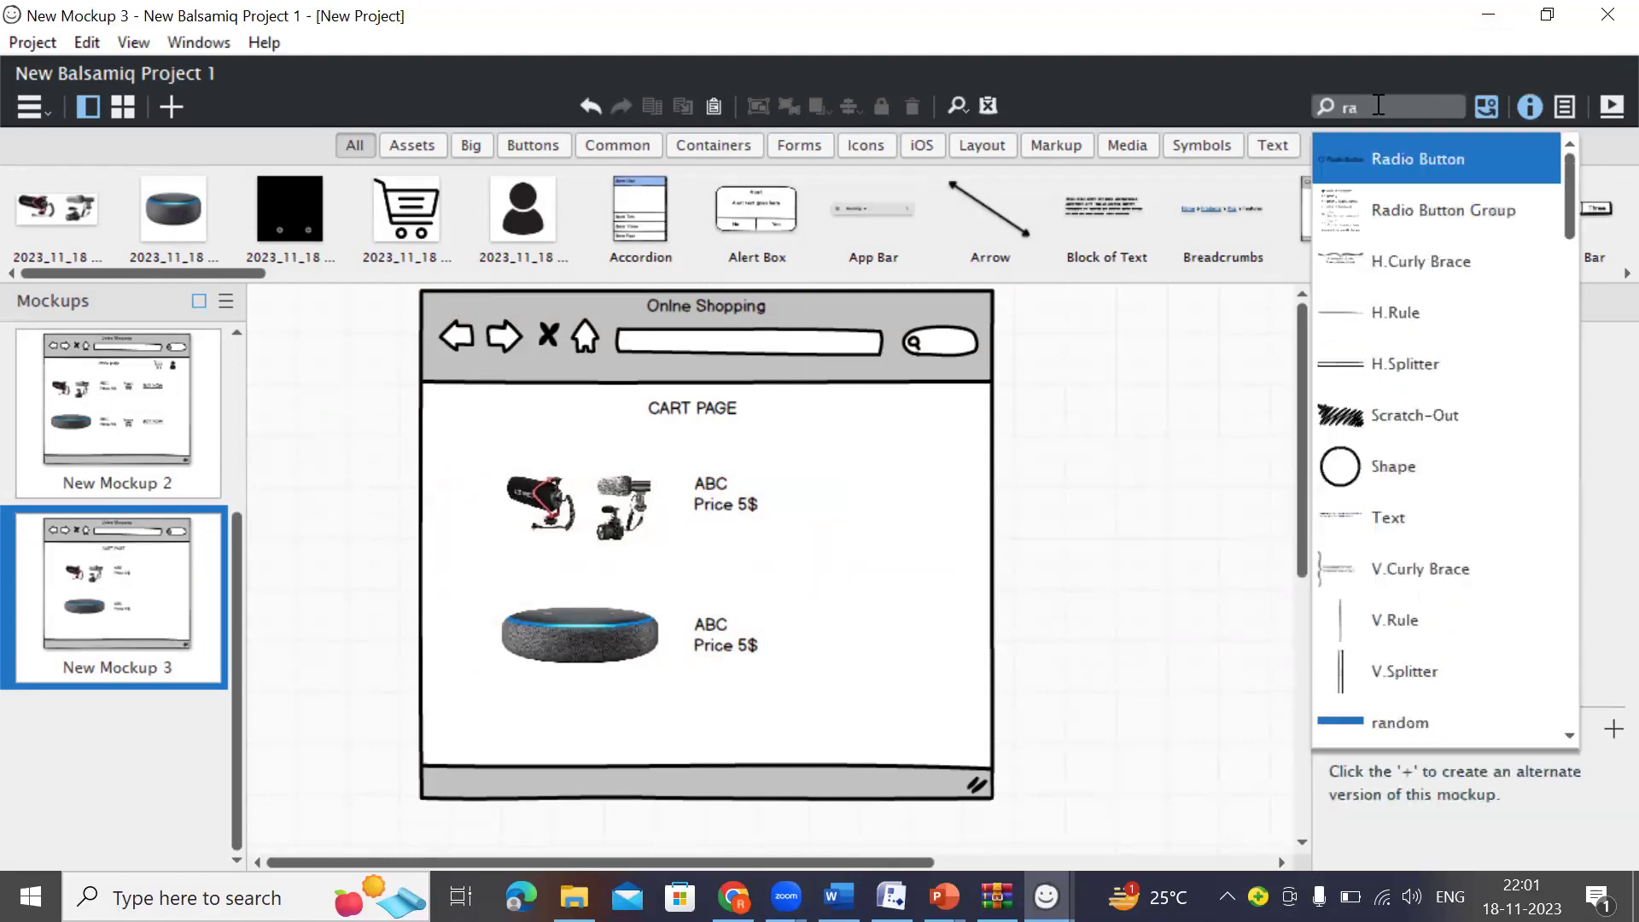
pyautogui.click(1390, 162)
pyautogui.moveTo(383, 370); pyautogui.dragTo(501, 503)
pyautogui.doubleClick(500, 502)
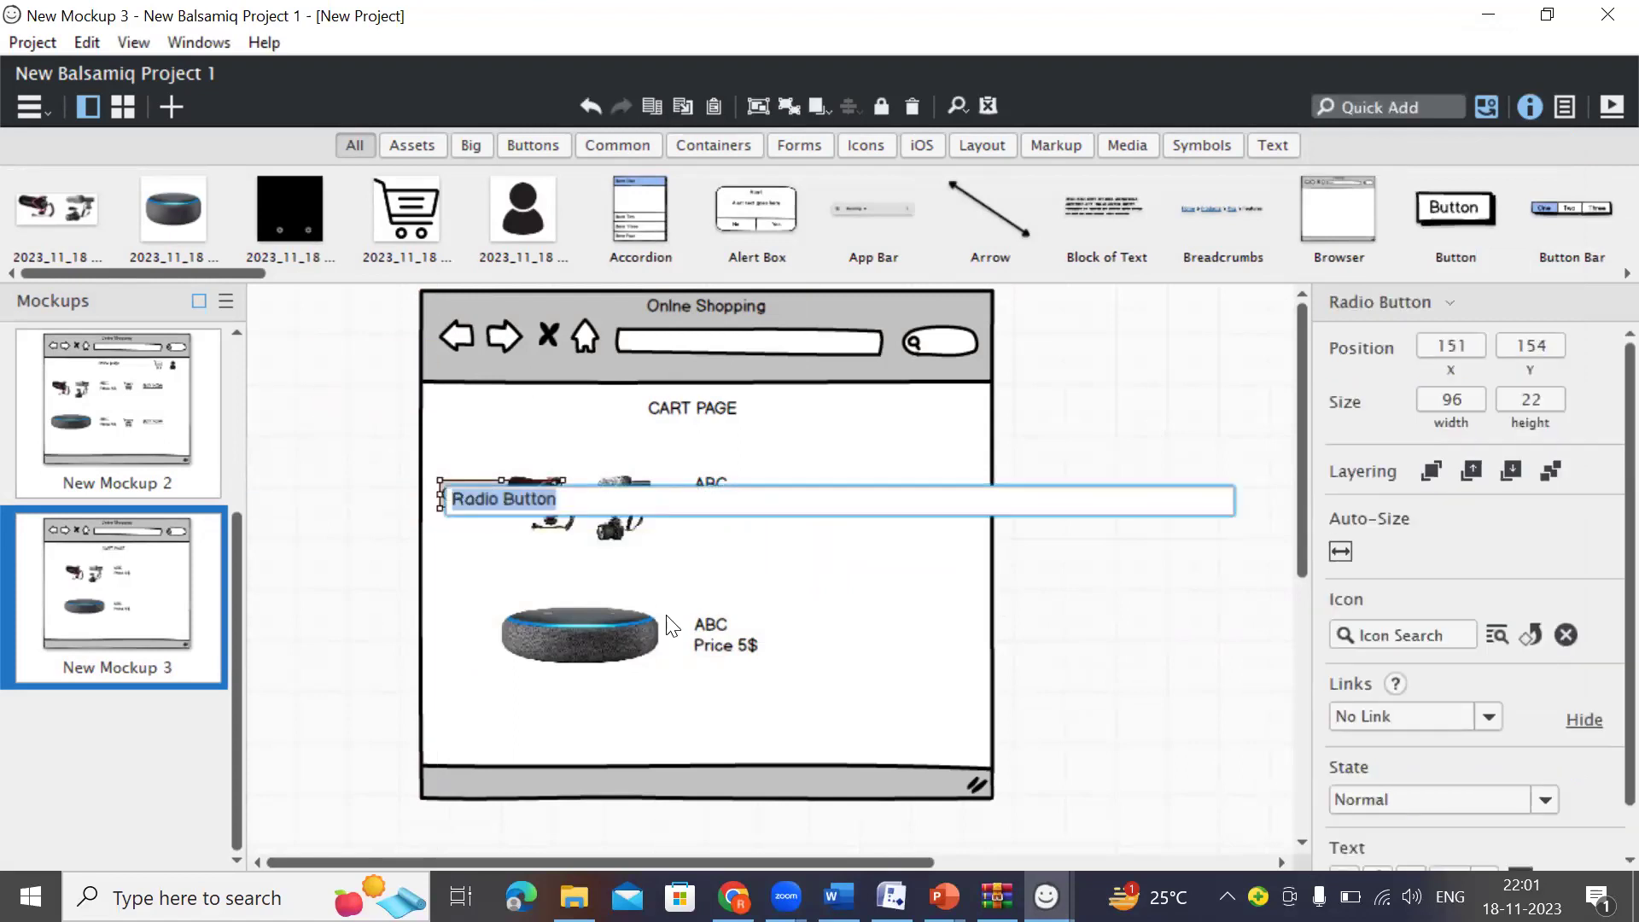
pyautogui.press('BackSpace')
pyautogui.press('Return')
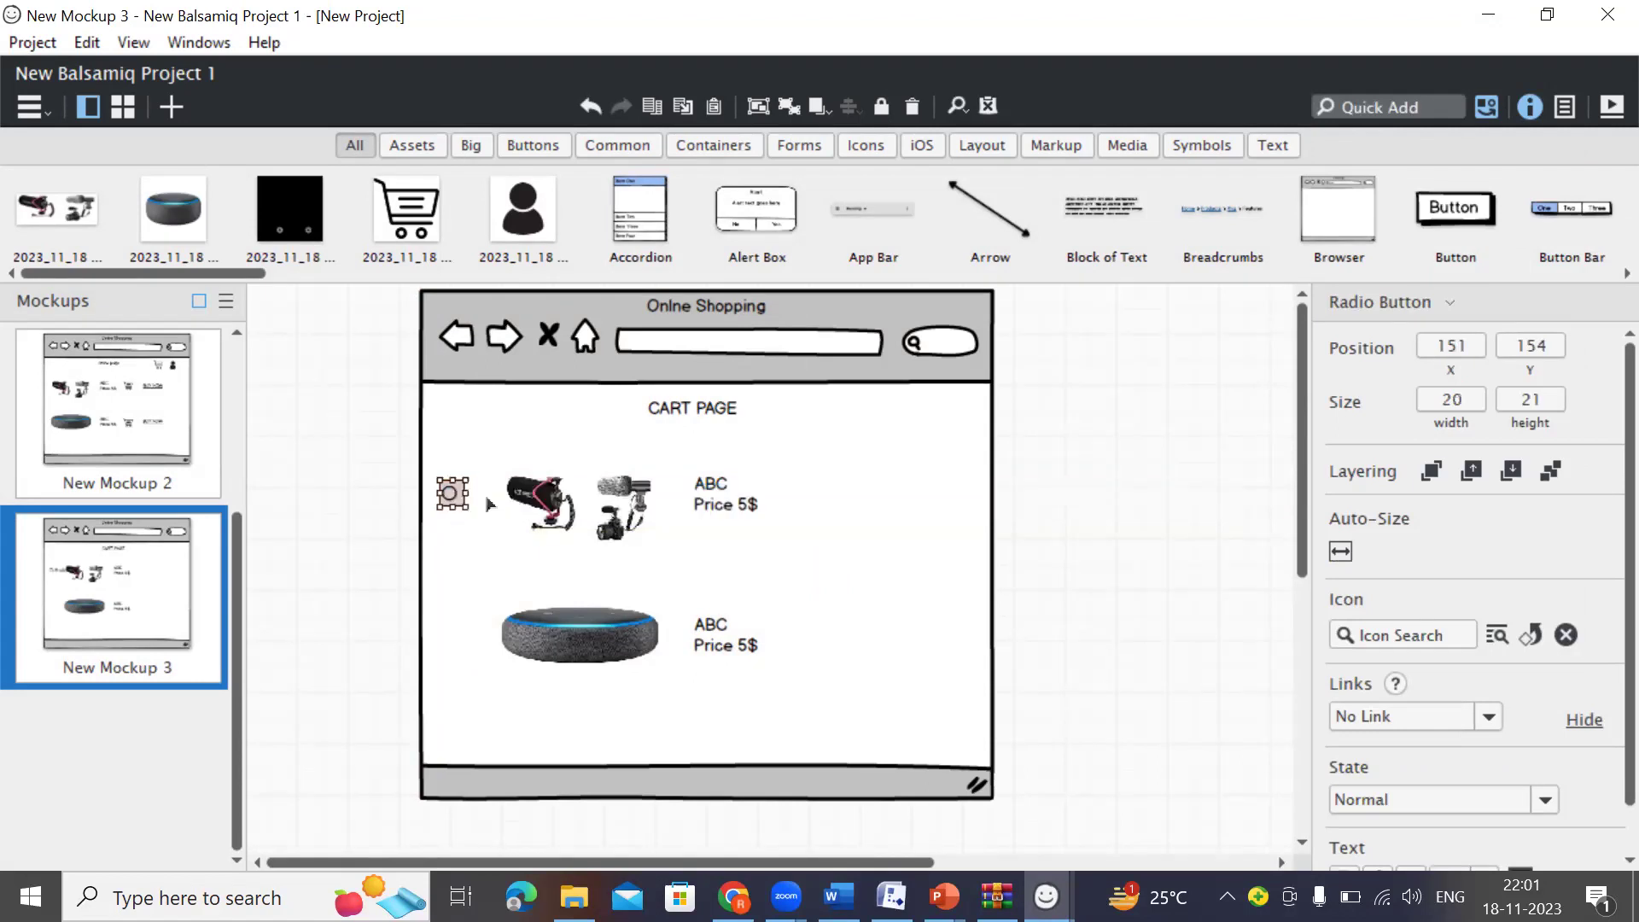
pyautogui.moveTo(446, 503); pyautogui.dragTo(458, 639)
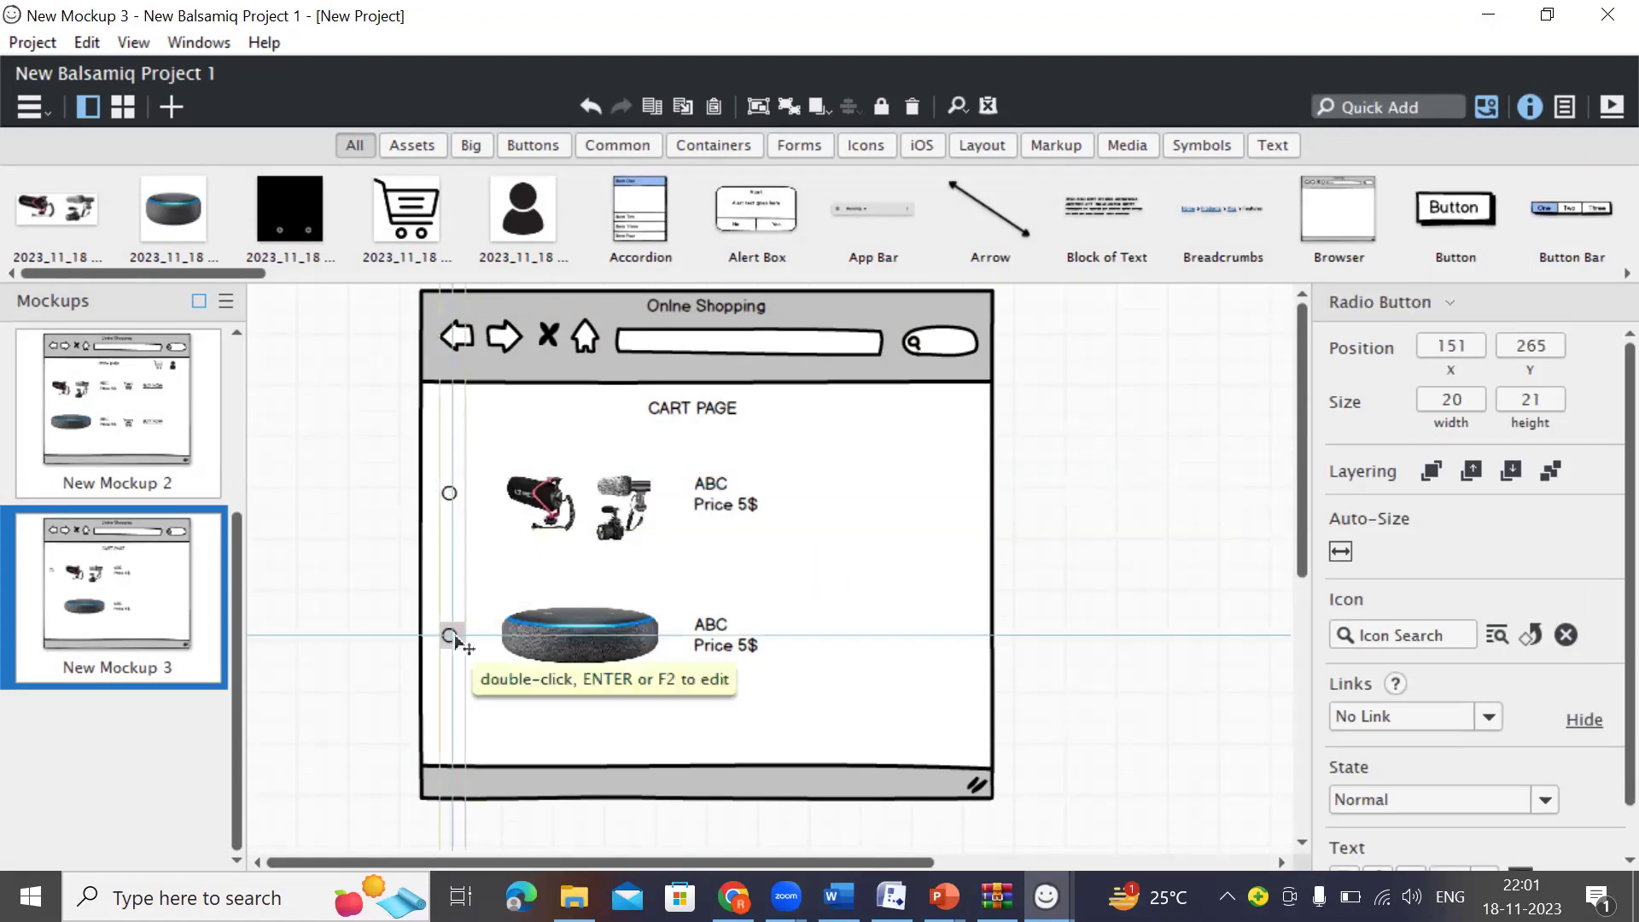
pyautogui.click(1032, 615)
# Shrink the smart speaker image on the cart page to 99 by 77, placed at X 212, Y 237.
pyautogui.scroll(-1, 654, 609)
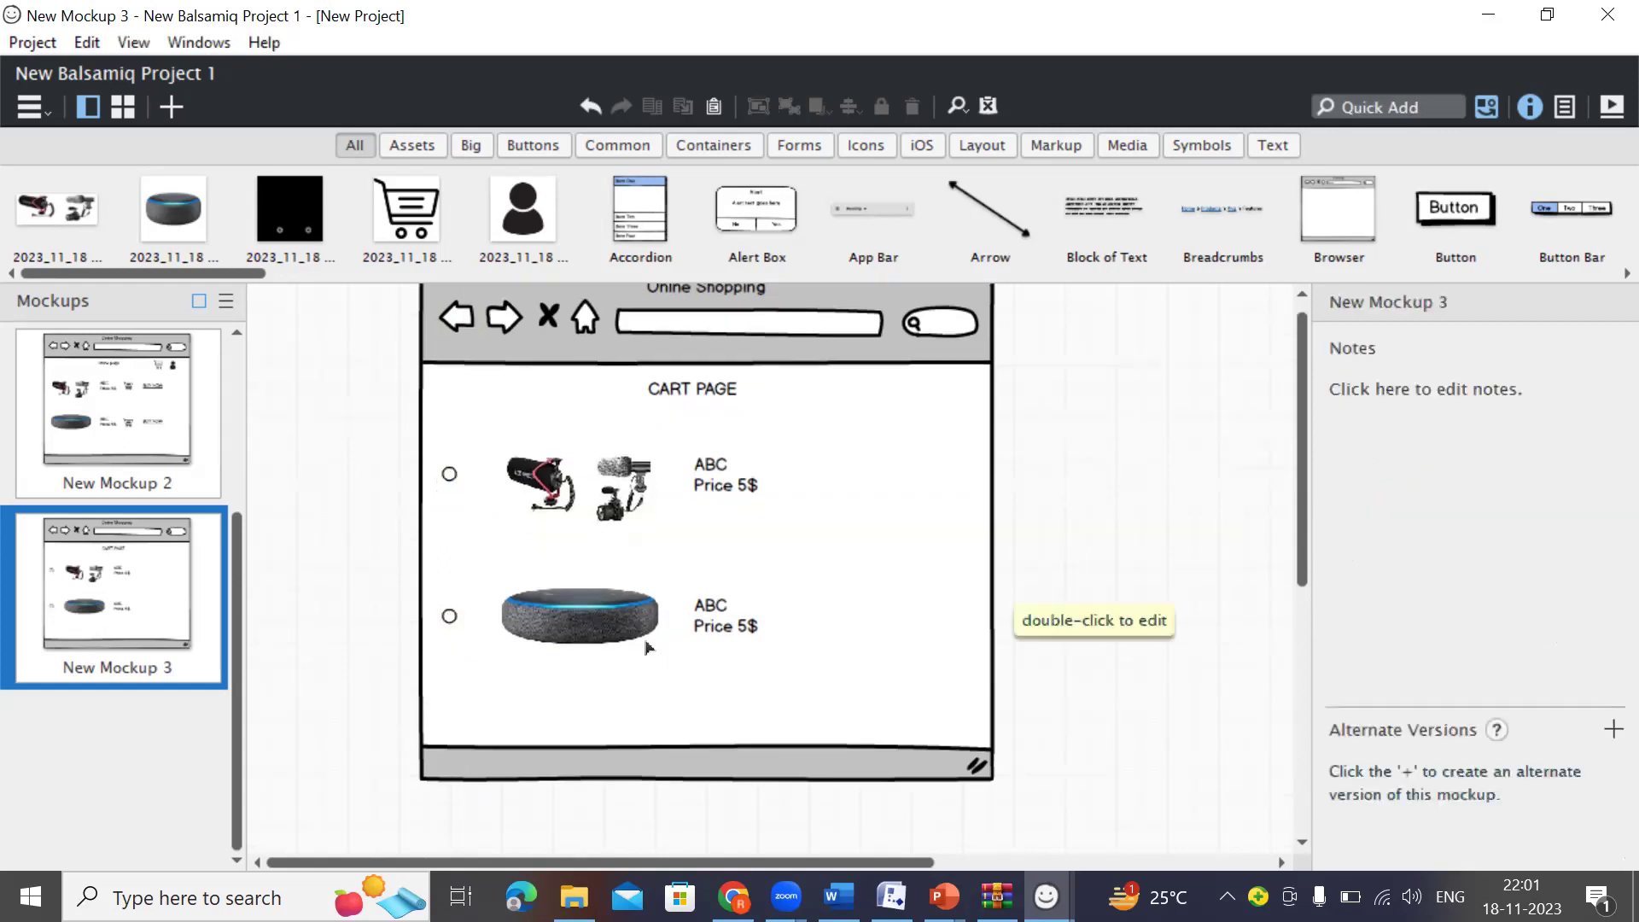
pyautogui.click(586, 616)
pyautogui.moveTo(674, 673); pyautogui.dragTo(611, 632)
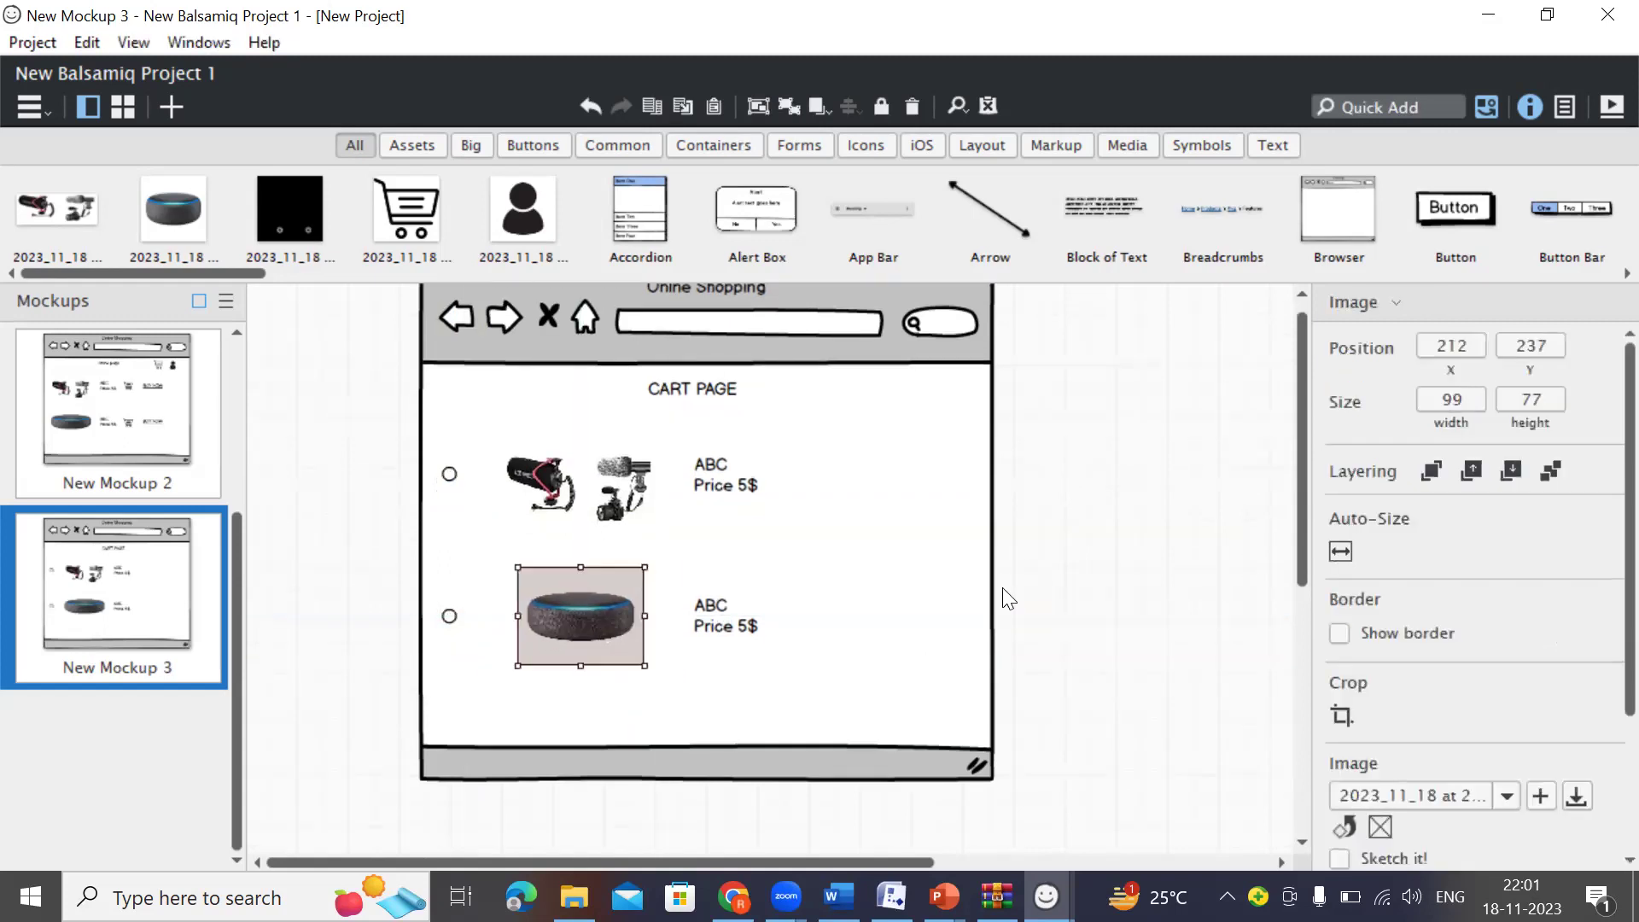
pyautogui.click(1177, 573)
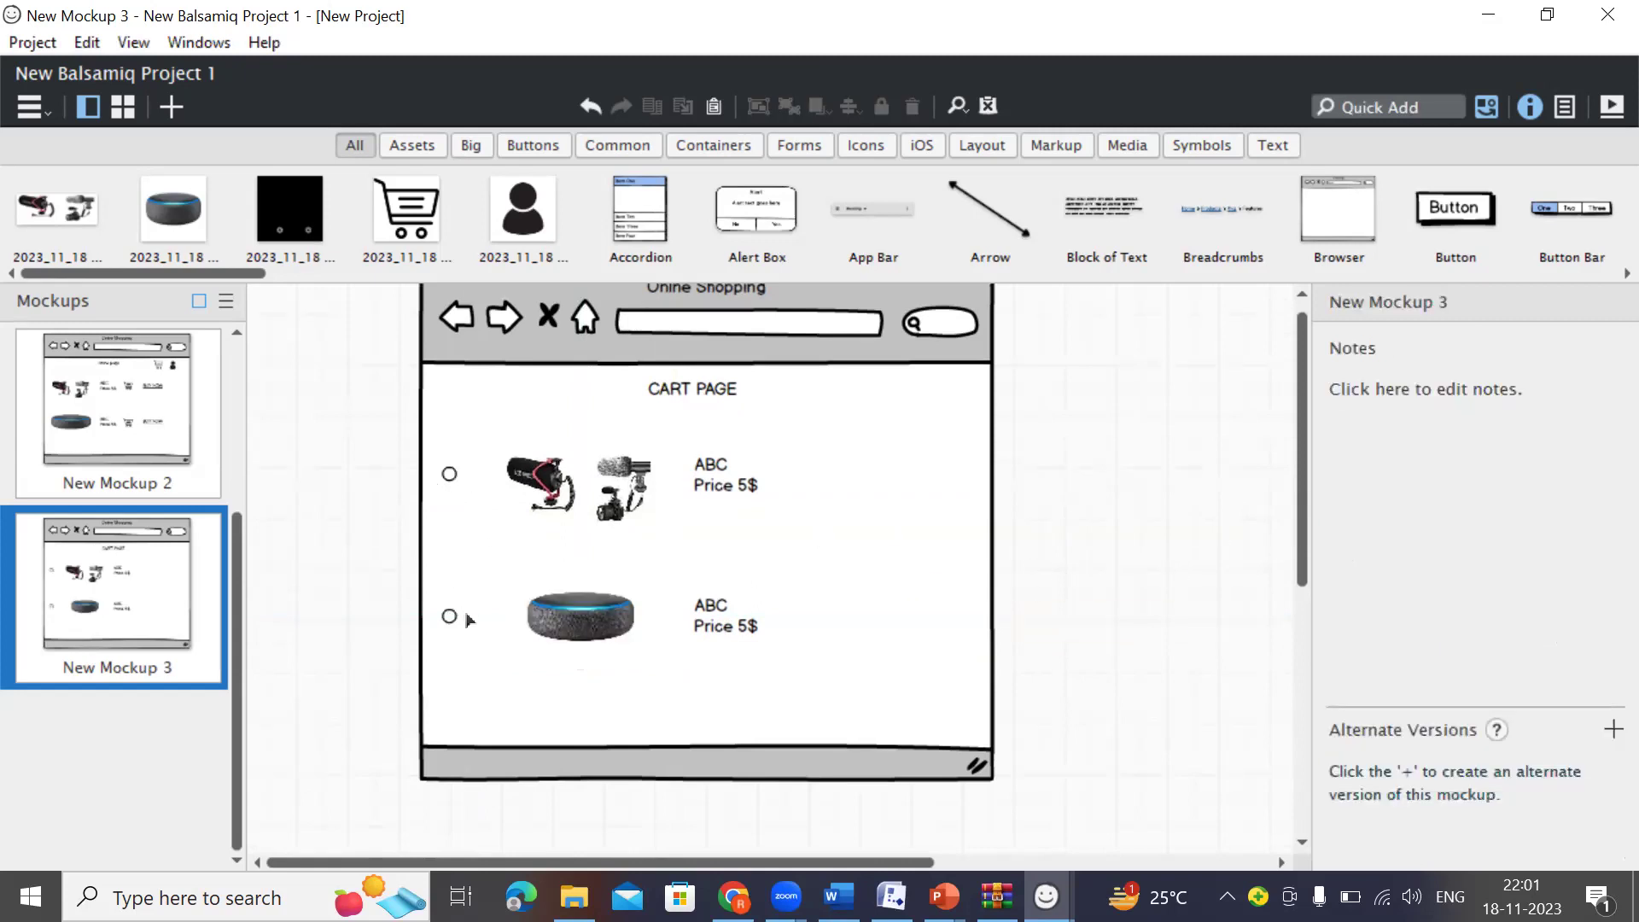
pyautogui.scroll(1, 1029, 561)
pyautogui.scroll(-1, 1123, 495)
pyautogui.scroll(1, 1127, 495)
pyautogui.scroll(-2, 1140, 492)
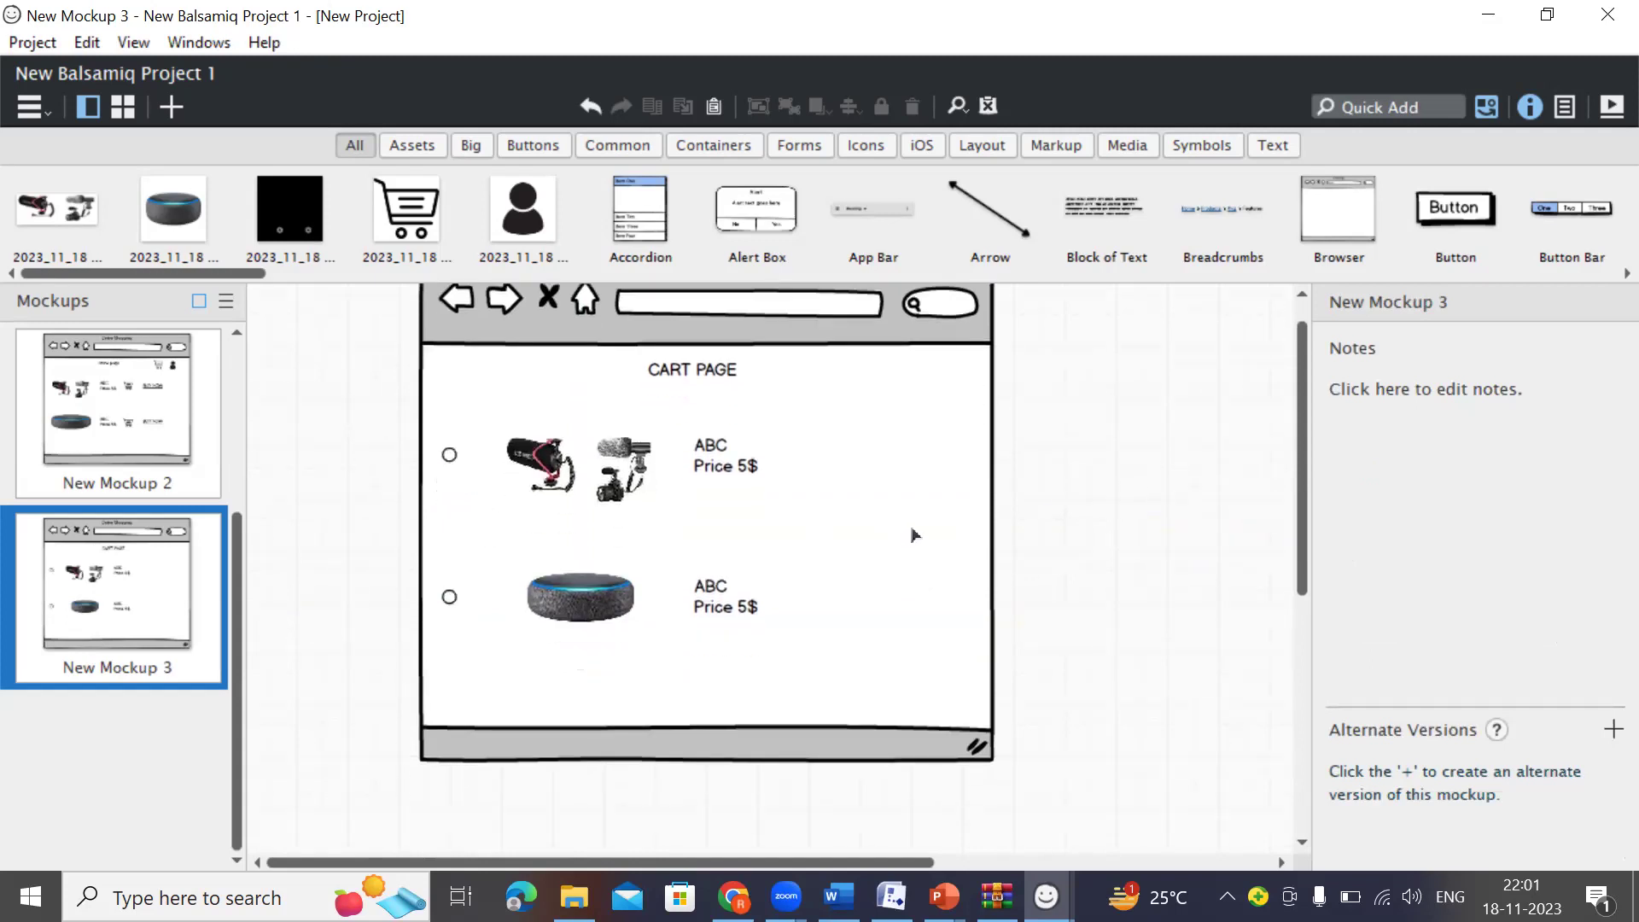
pyautogui.scroll(1, 931, 496)
pyautogui.scroll(-1, 935, 482)
pyautogui.scroll(1, 937, 479)
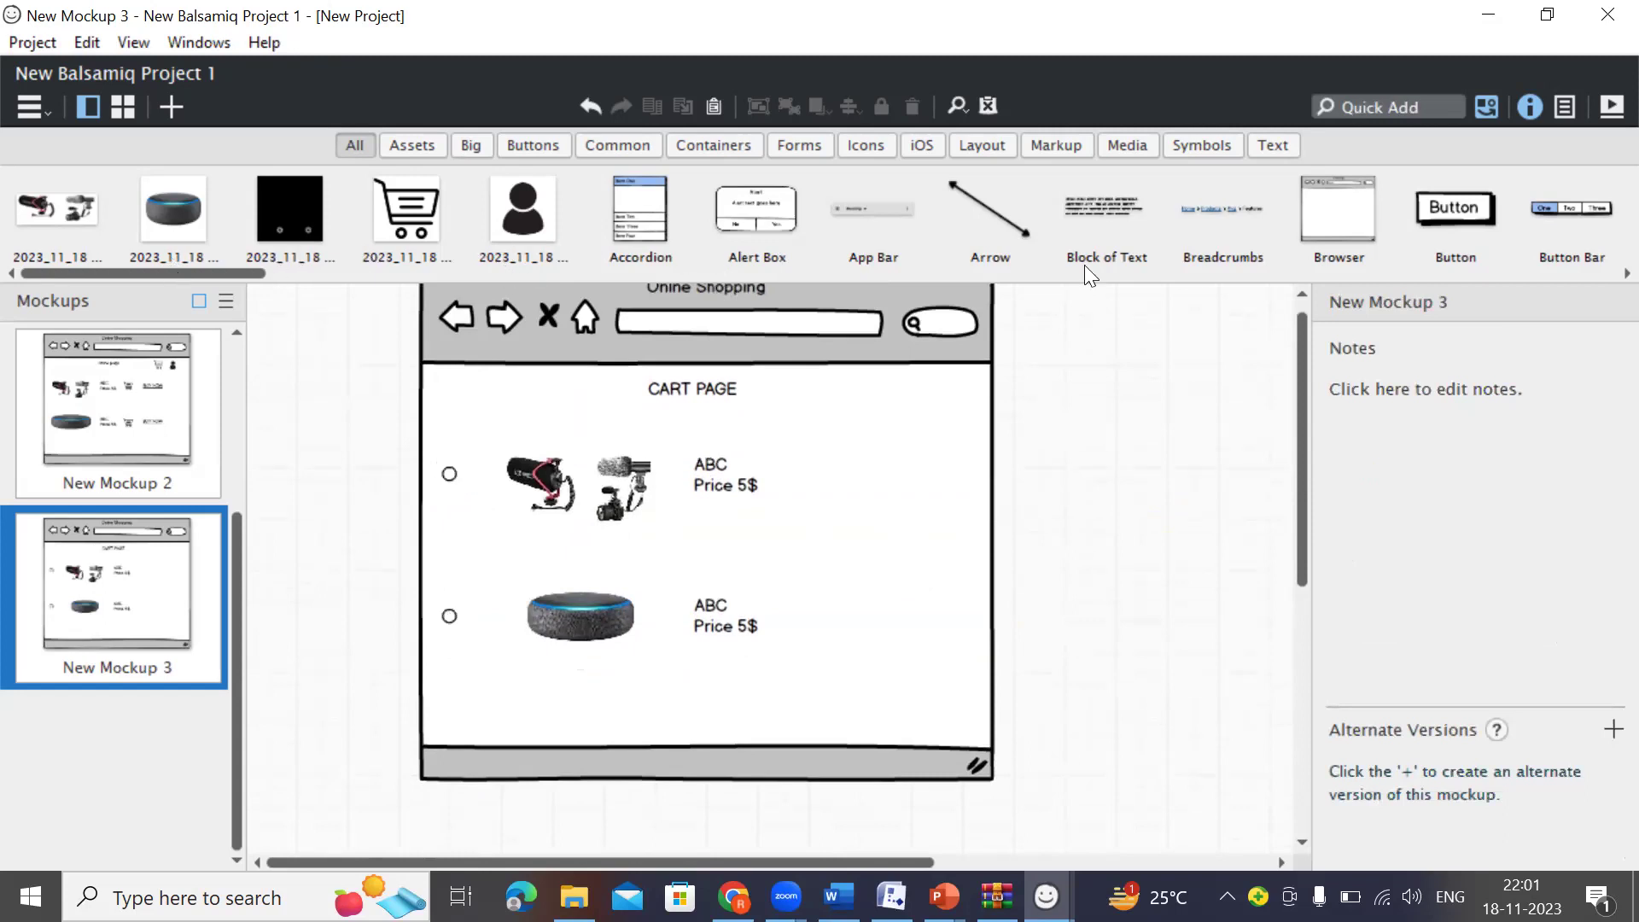
# Add a button reading "Proceed to Pay" below the second product on the cart page at X 327, Y 330.
pyautogui.moveTo(1466, 221); pyautogui.dragTo(666, 687)
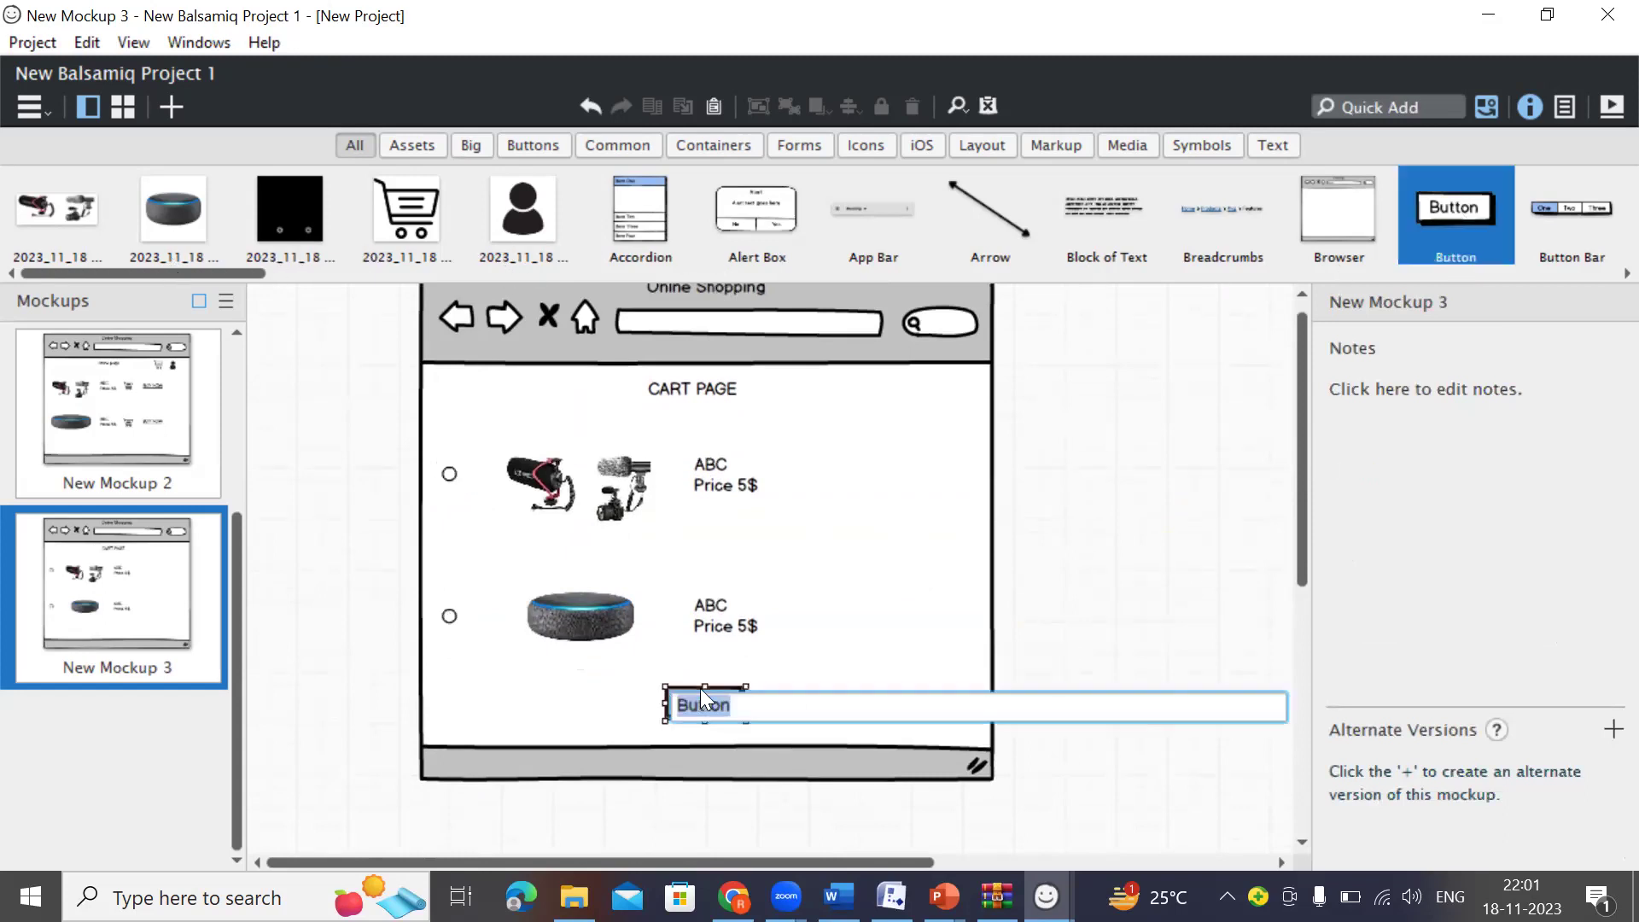
pyautogui.doubleClick(773, 708)
pyautogui.write('N')
pyautogui.write('rocee')
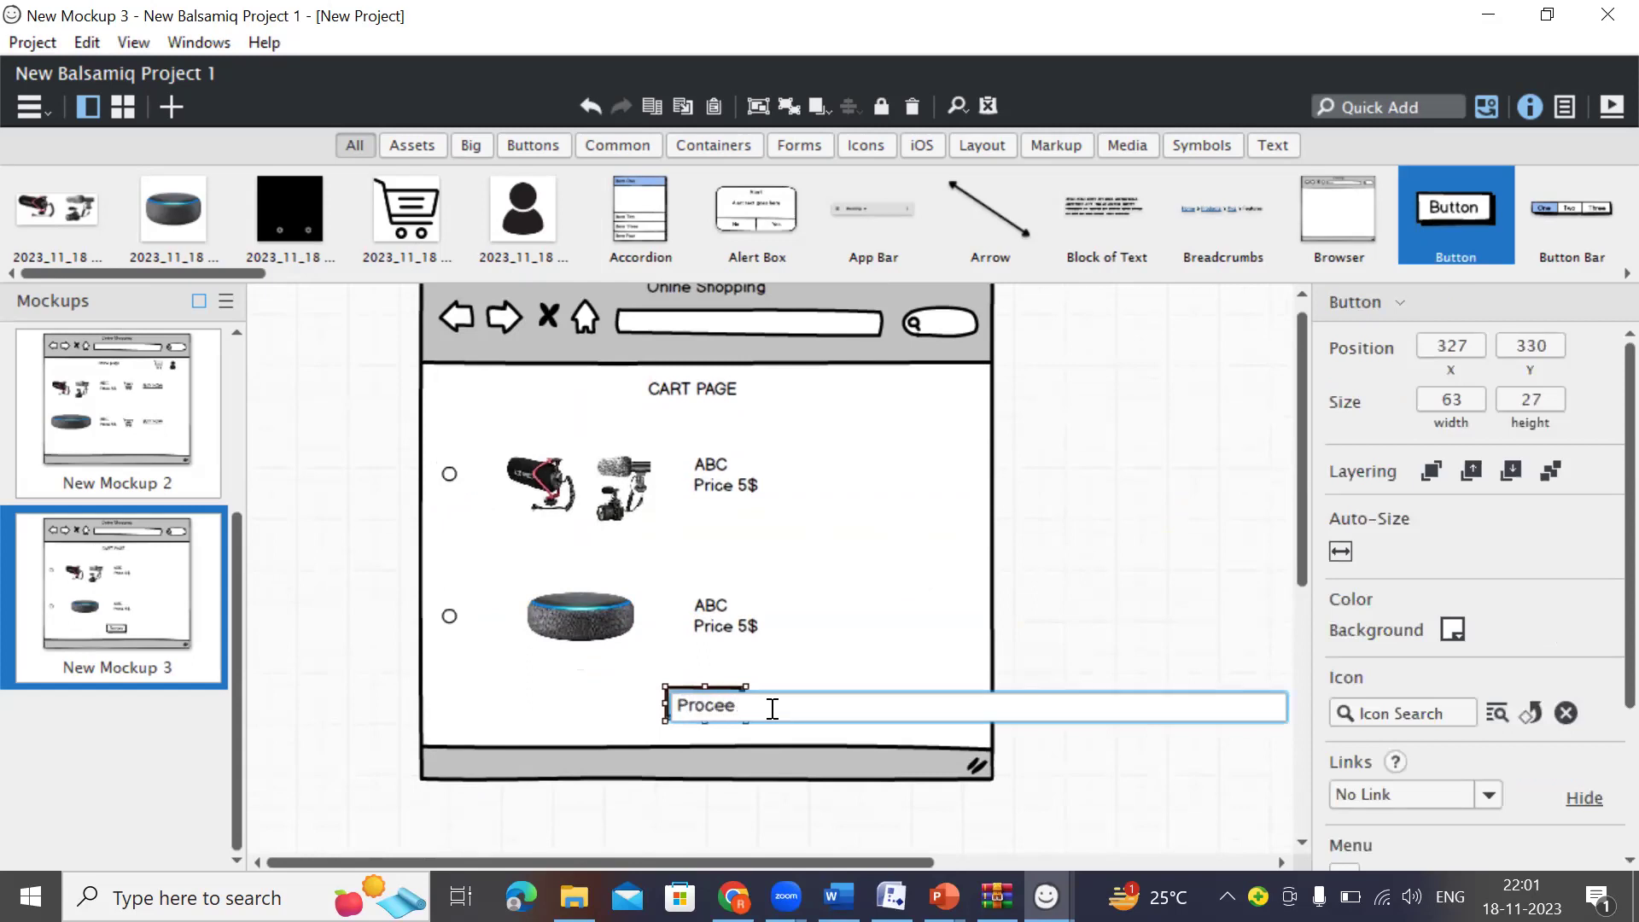
pyautogui.write('t to Pay')
pyautogui.press('BackSpace')
pyautogui.write('d')
pyautogui.press('Return')
pyautogui.click(1155, 675)
pyautogui.scroll(2, 42, 531)
pyautogui.scroll(-2, 129, 581)
pyautogui.scroll(2, 54, 473)
pyautogui.scroll(-2, 54, 473)
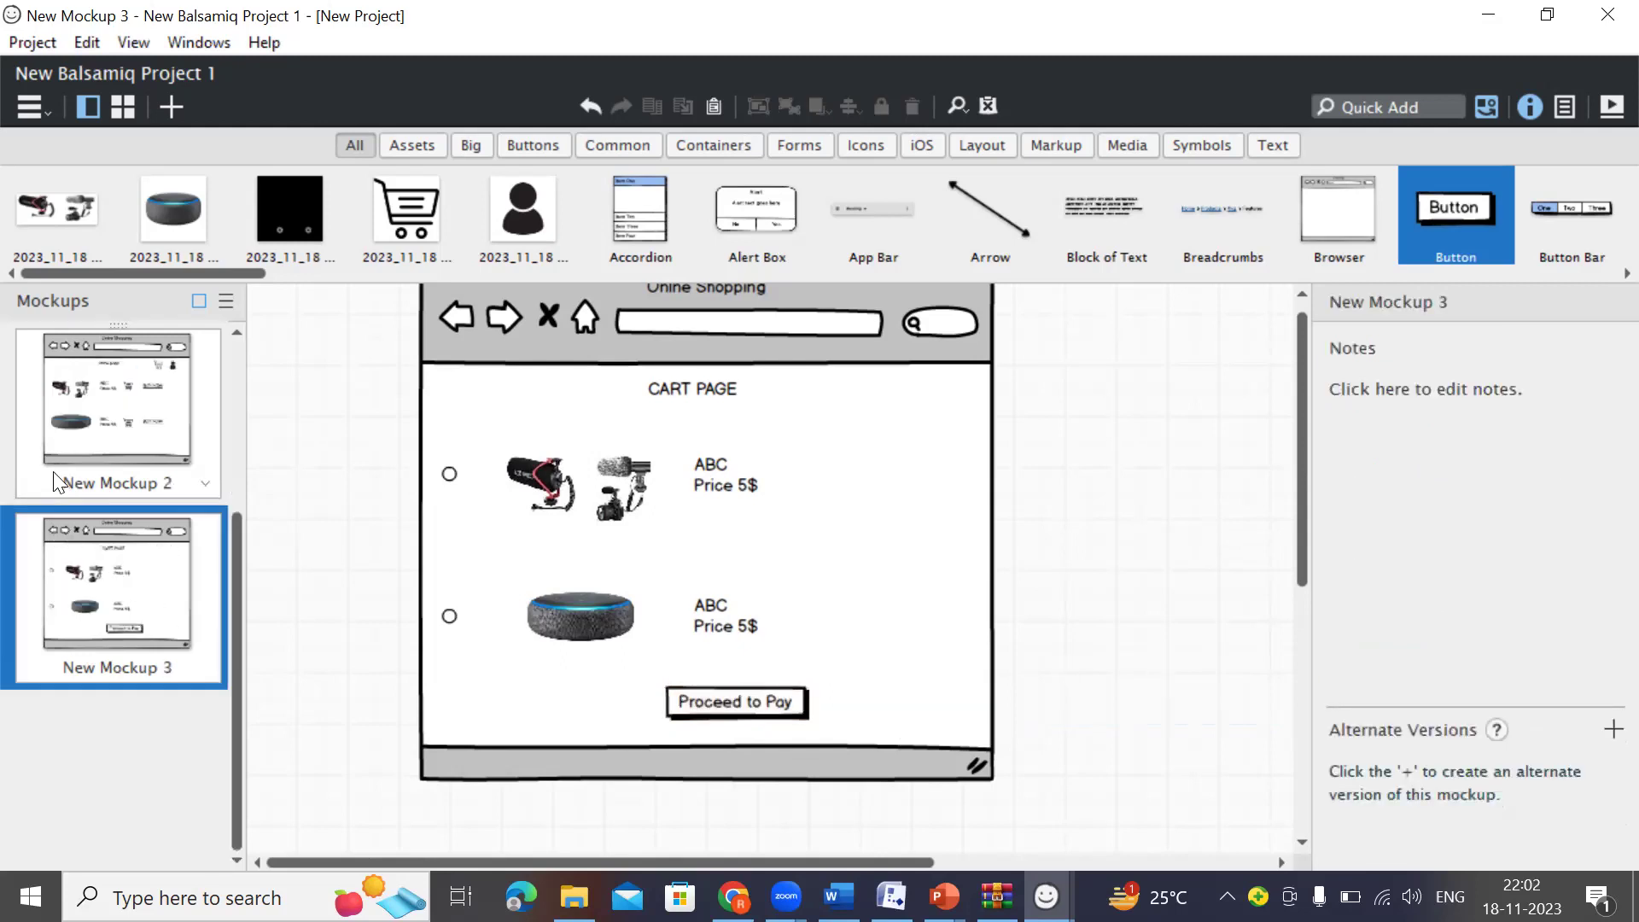
# Create a fourth mockup and copy the third mockup's empty "Onlne Shopping" browser frame into it at X 135, Y 5.
pyautogui.click(125, 438)
pyautogui.click(175, 553)
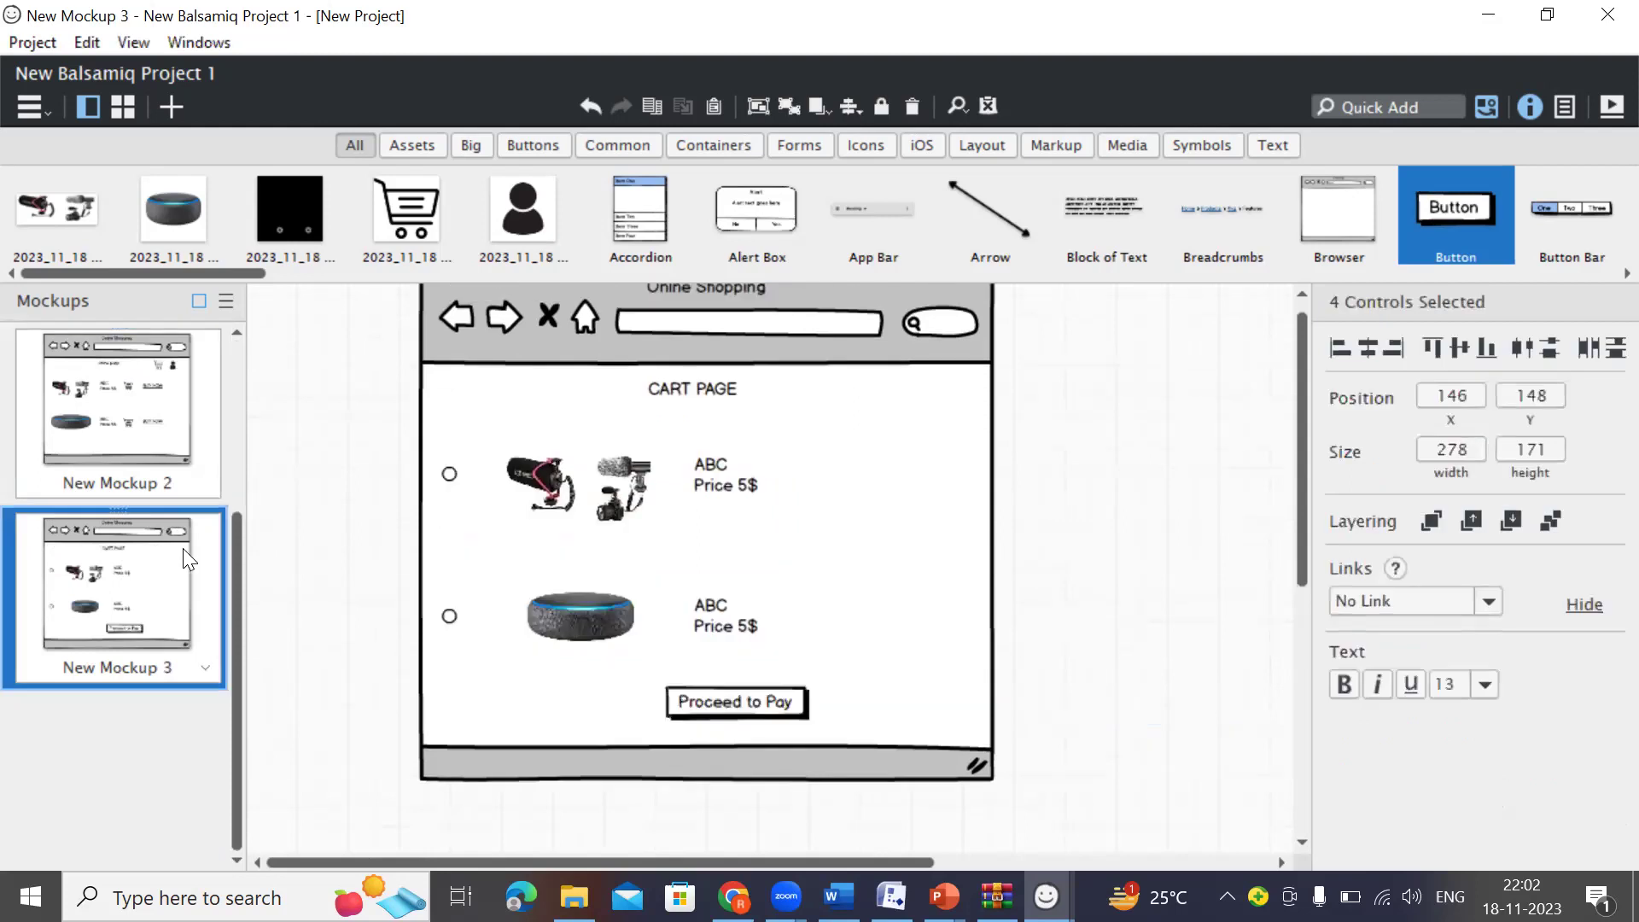
pyautogui.click(329, 538)
pyautogui.hotkey('ctrl', 'n')
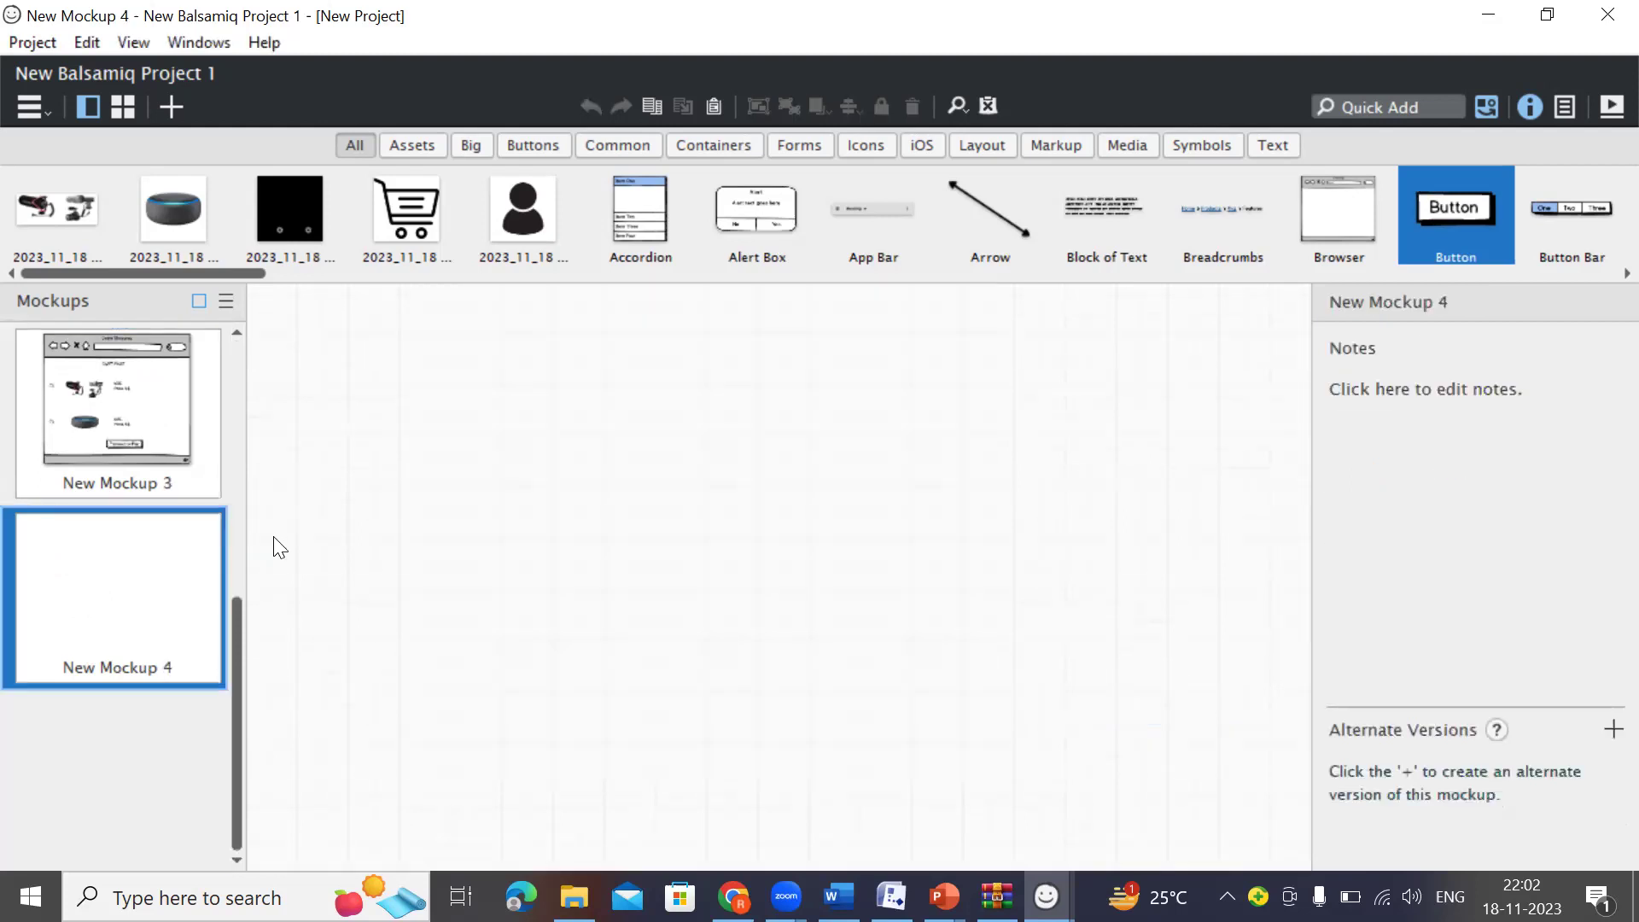
pyautogui.click(188, 436)
pyautogui.click(898, 441)
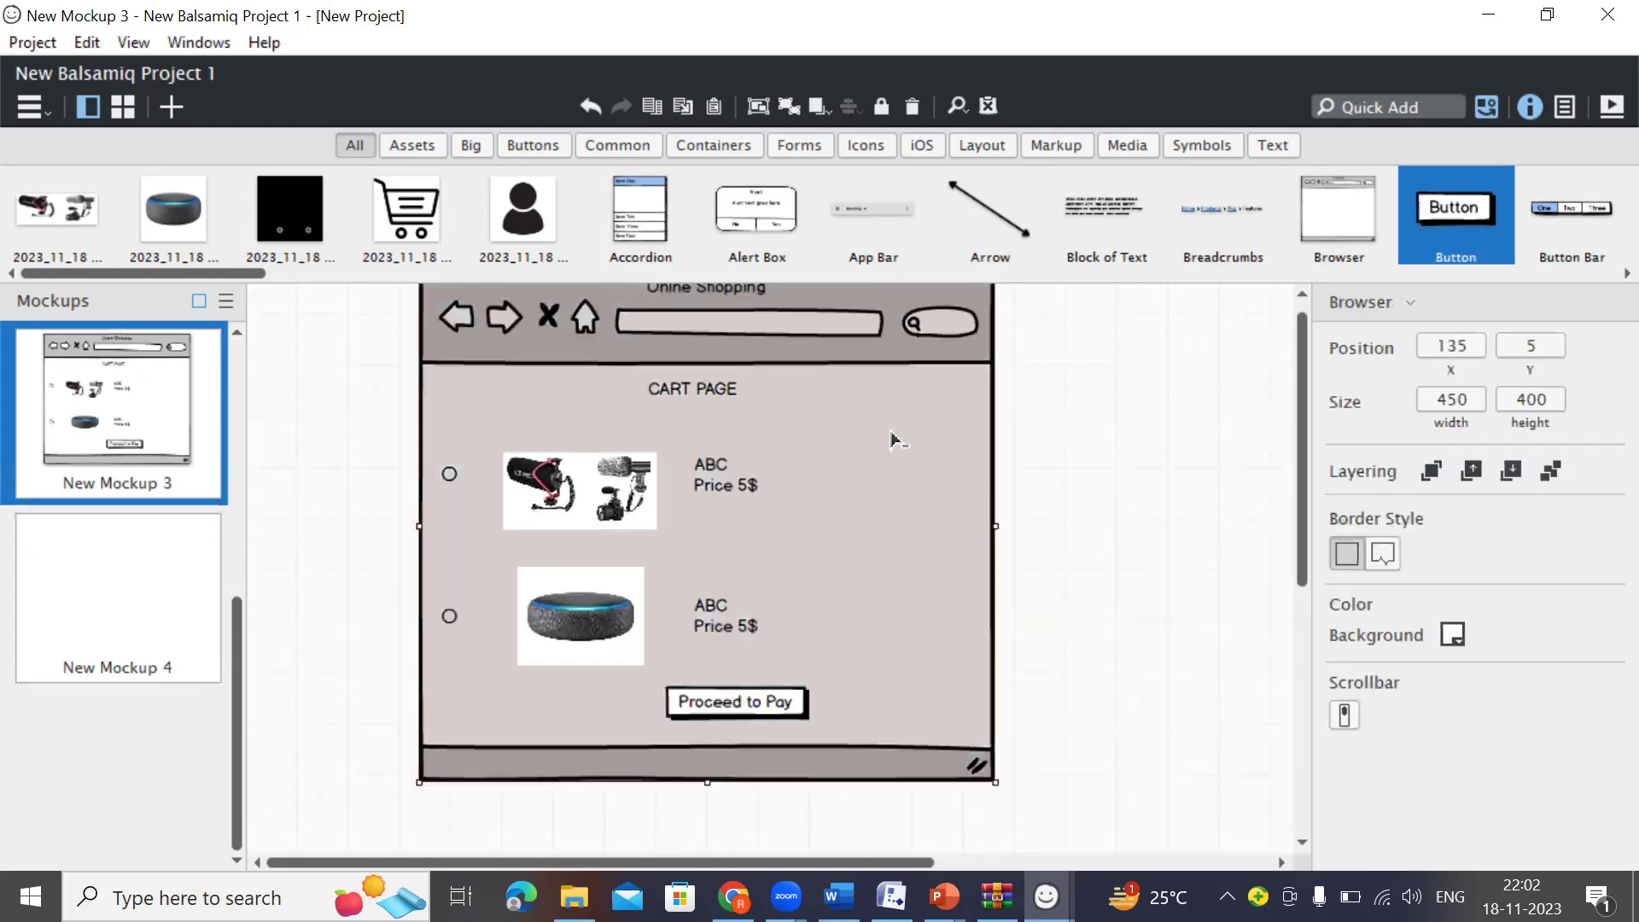
pyautogui.click(184, 602)
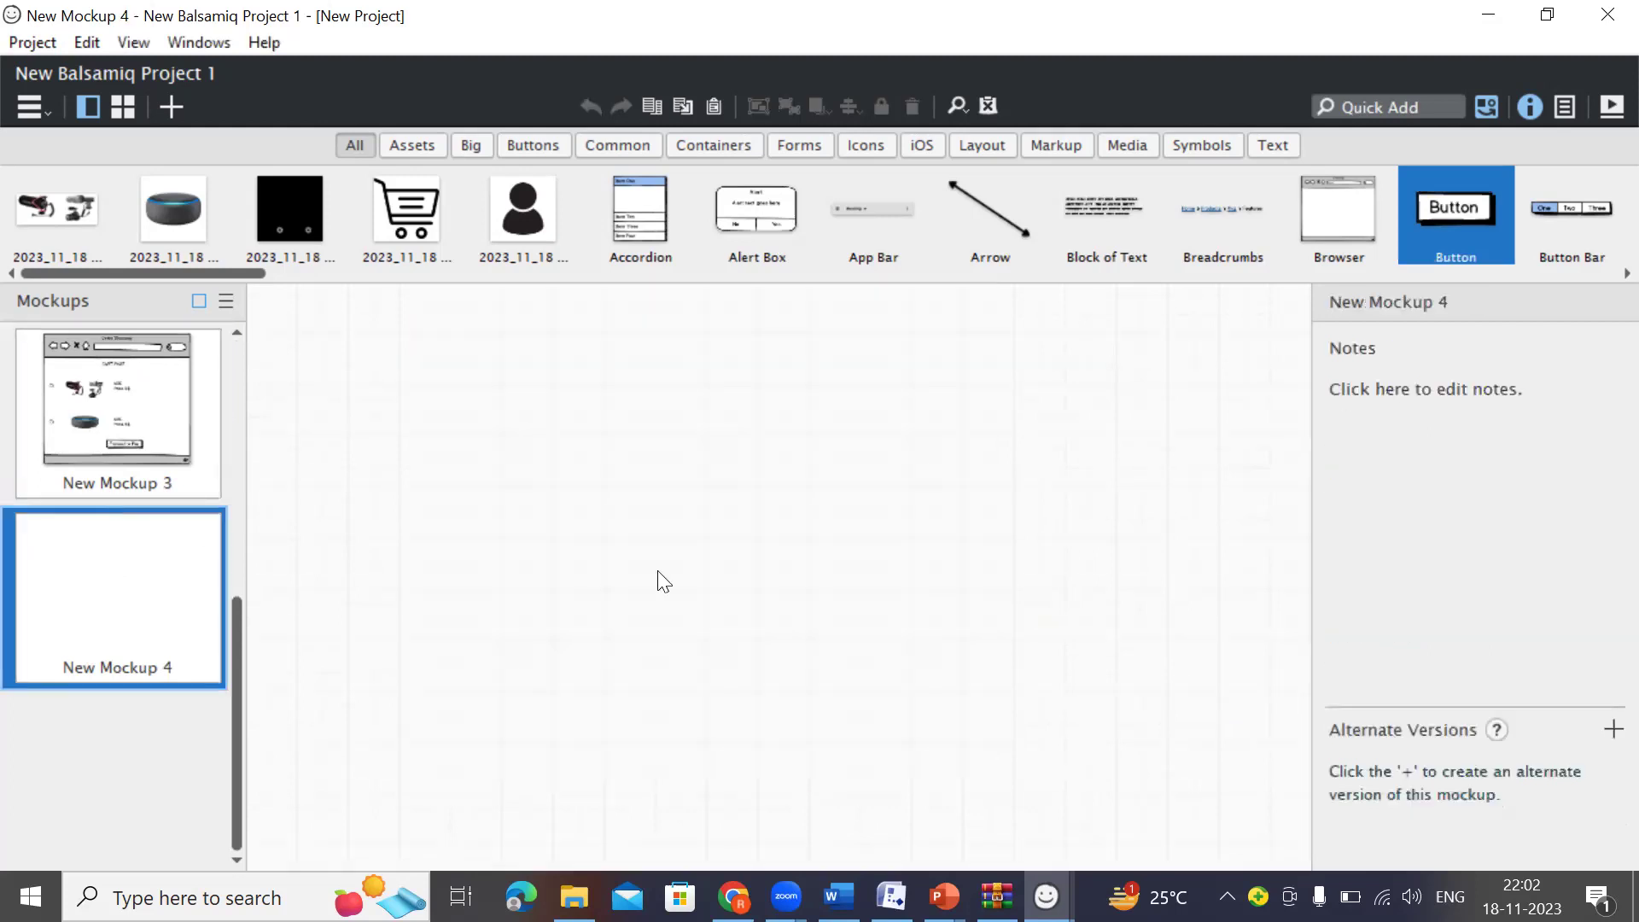
pyautogui.hotkey('ctrl', 'v')
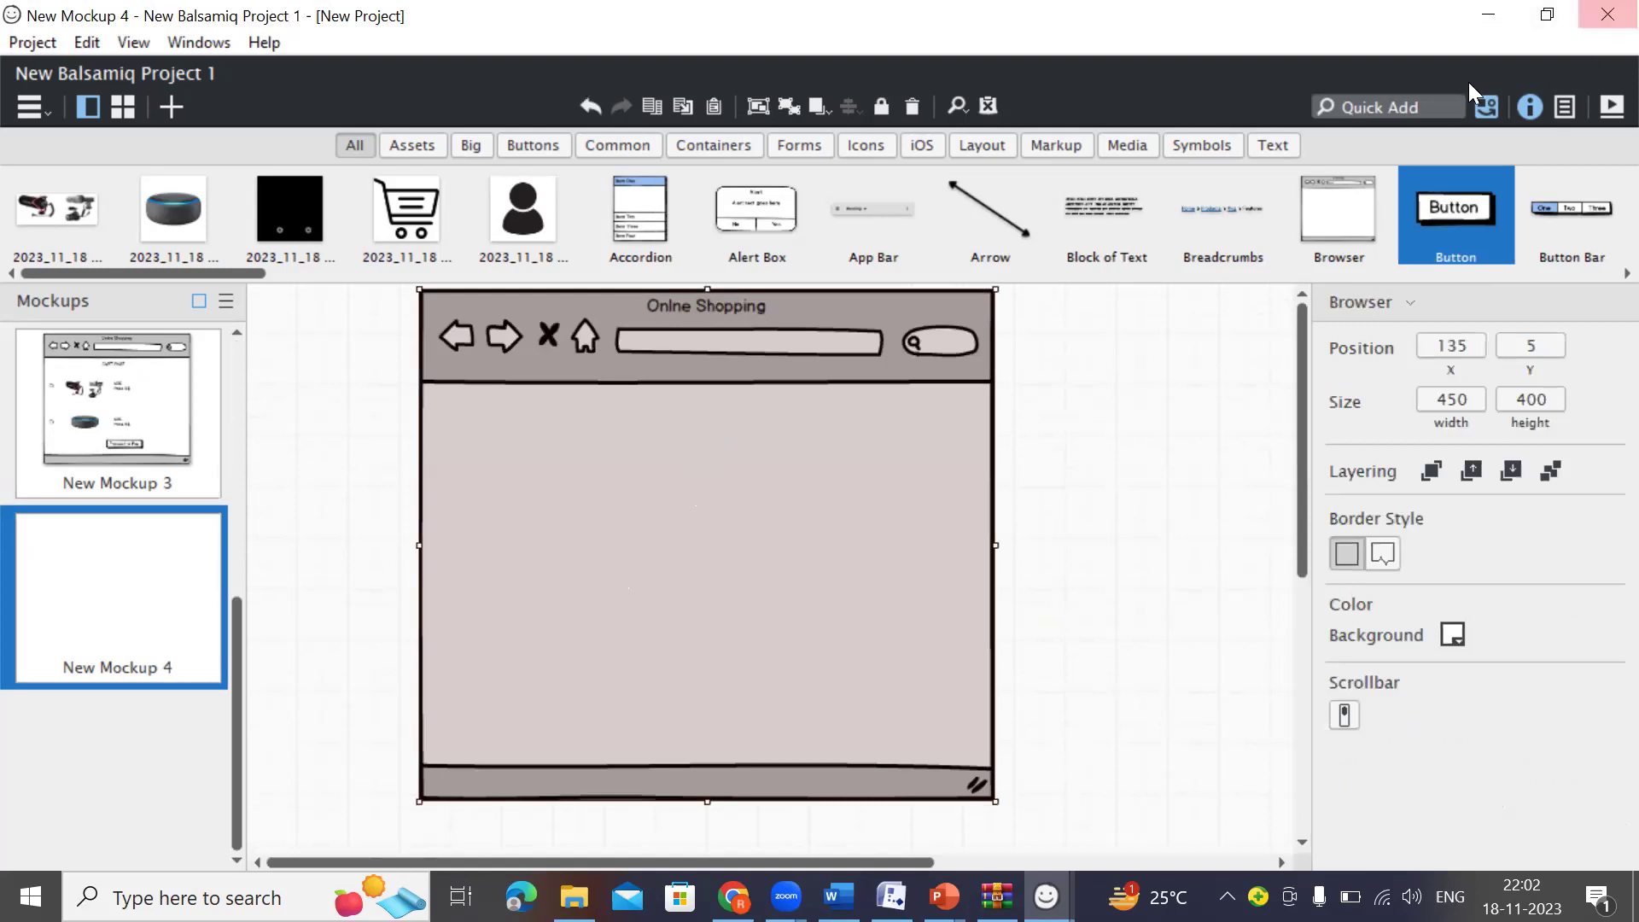
# Place a Text control near the top of the fourth mockup's page area at X 205, Y 100.
pyautogui.click(1274, 147)
pyautogui.click(1391, 105)
pyautogui.write('te')
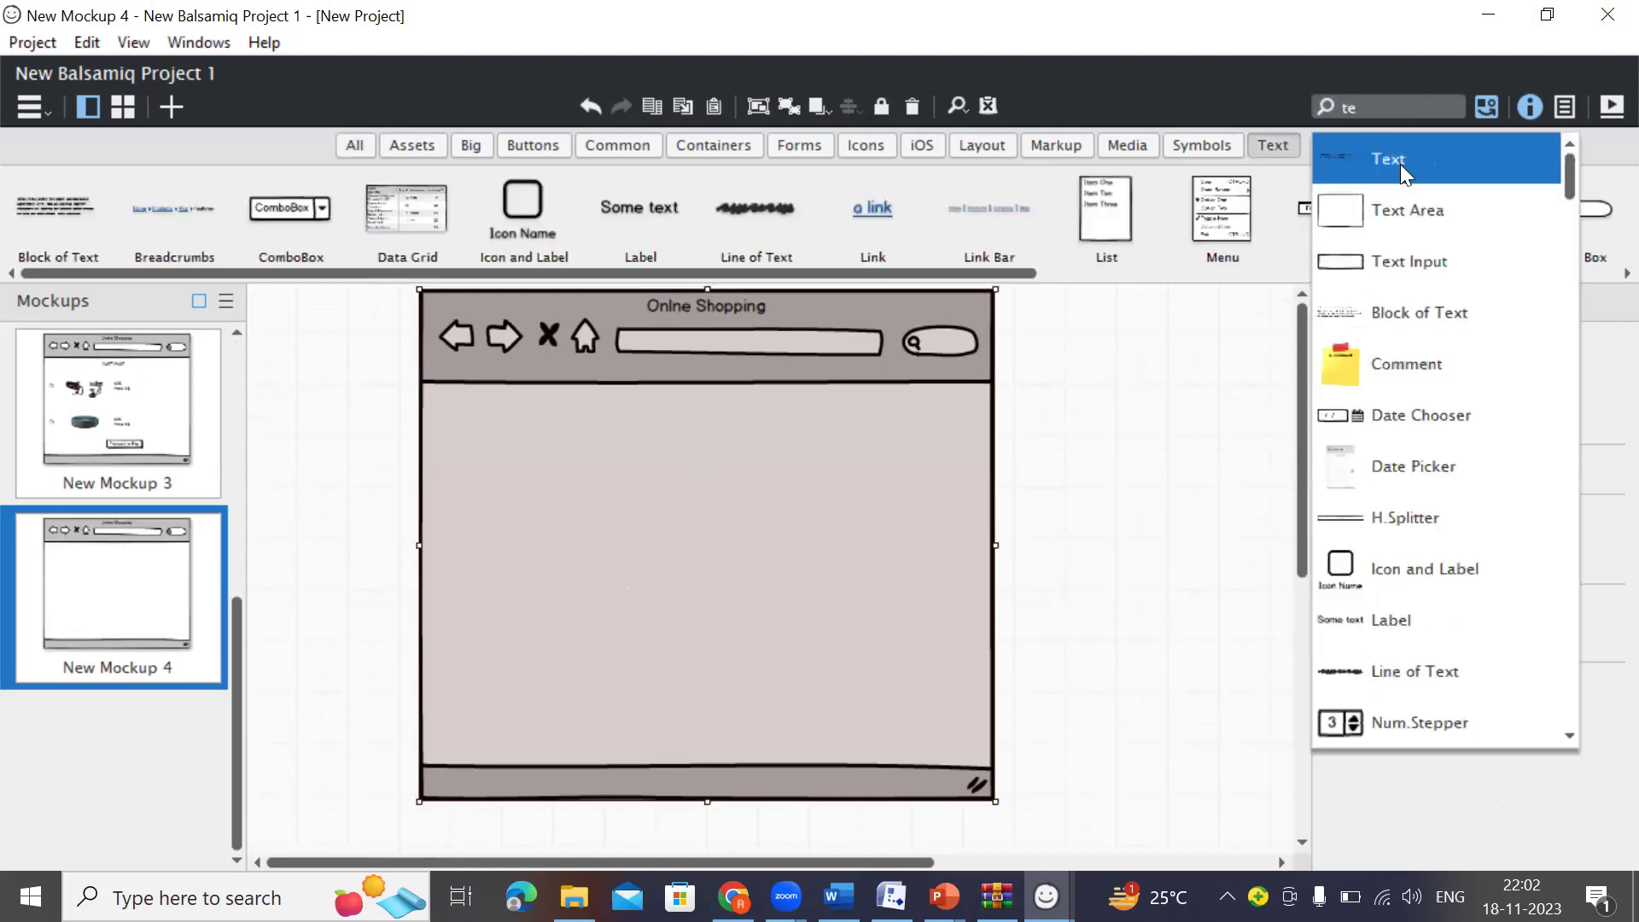
pyautogui.press('Return')
pyautogui.moveTo(661, 465); pyautogui.dragTo(713, 442)
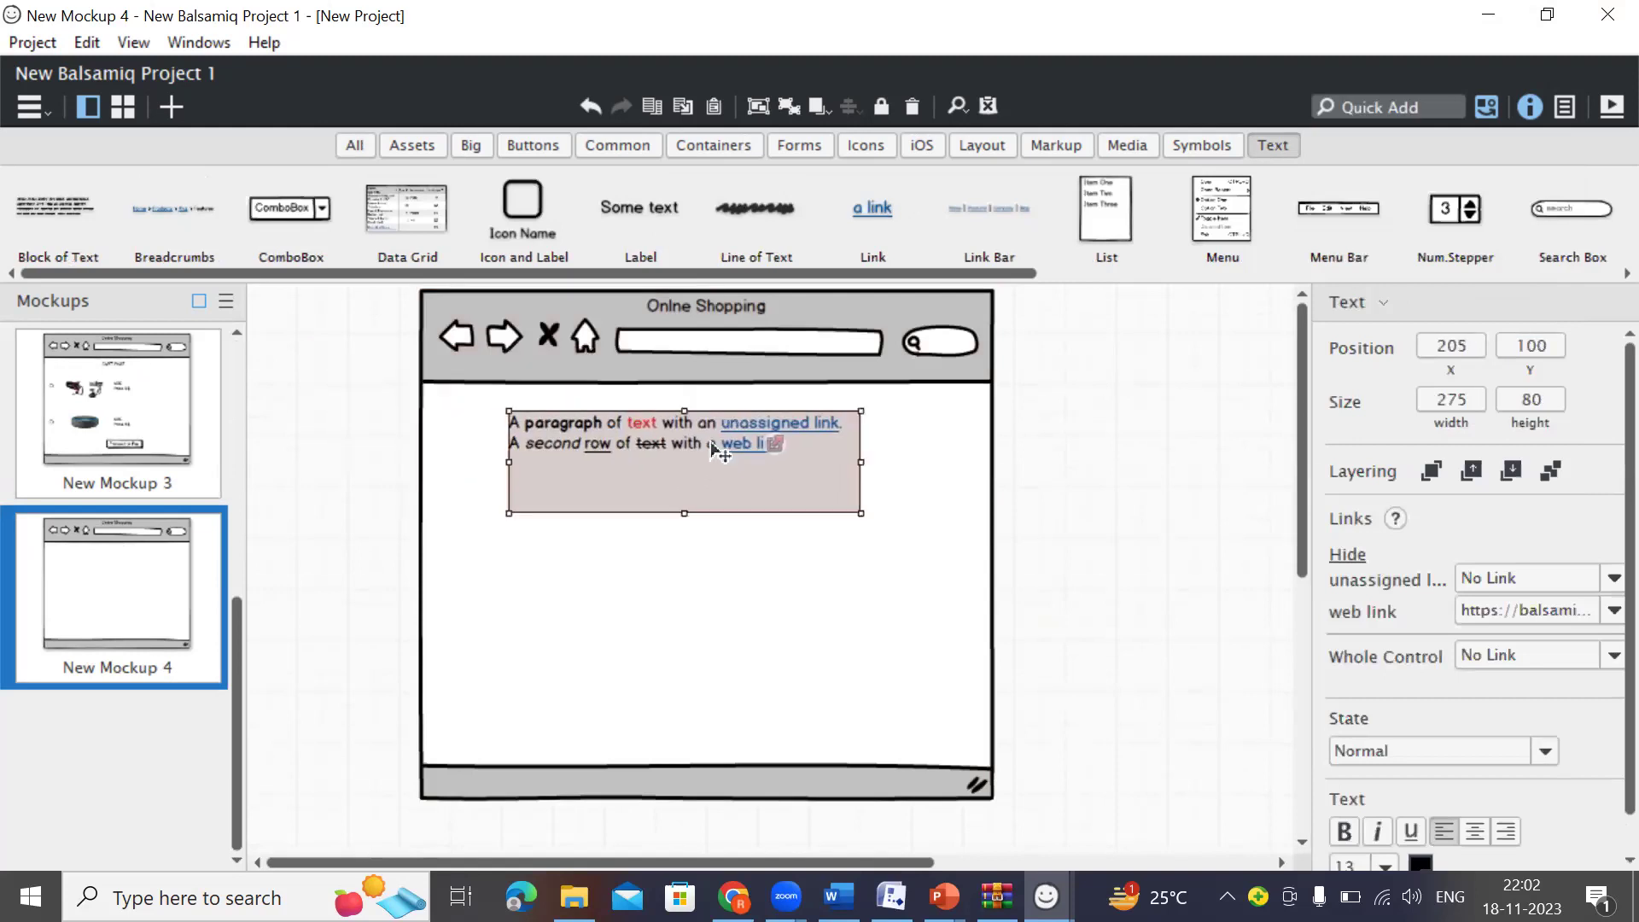
# Replace the placeholder paragraph with the heading "PAYMENT PAGE" and move its text box to X 285, Y 100.
pyautogui.doubleClick(710, 440)
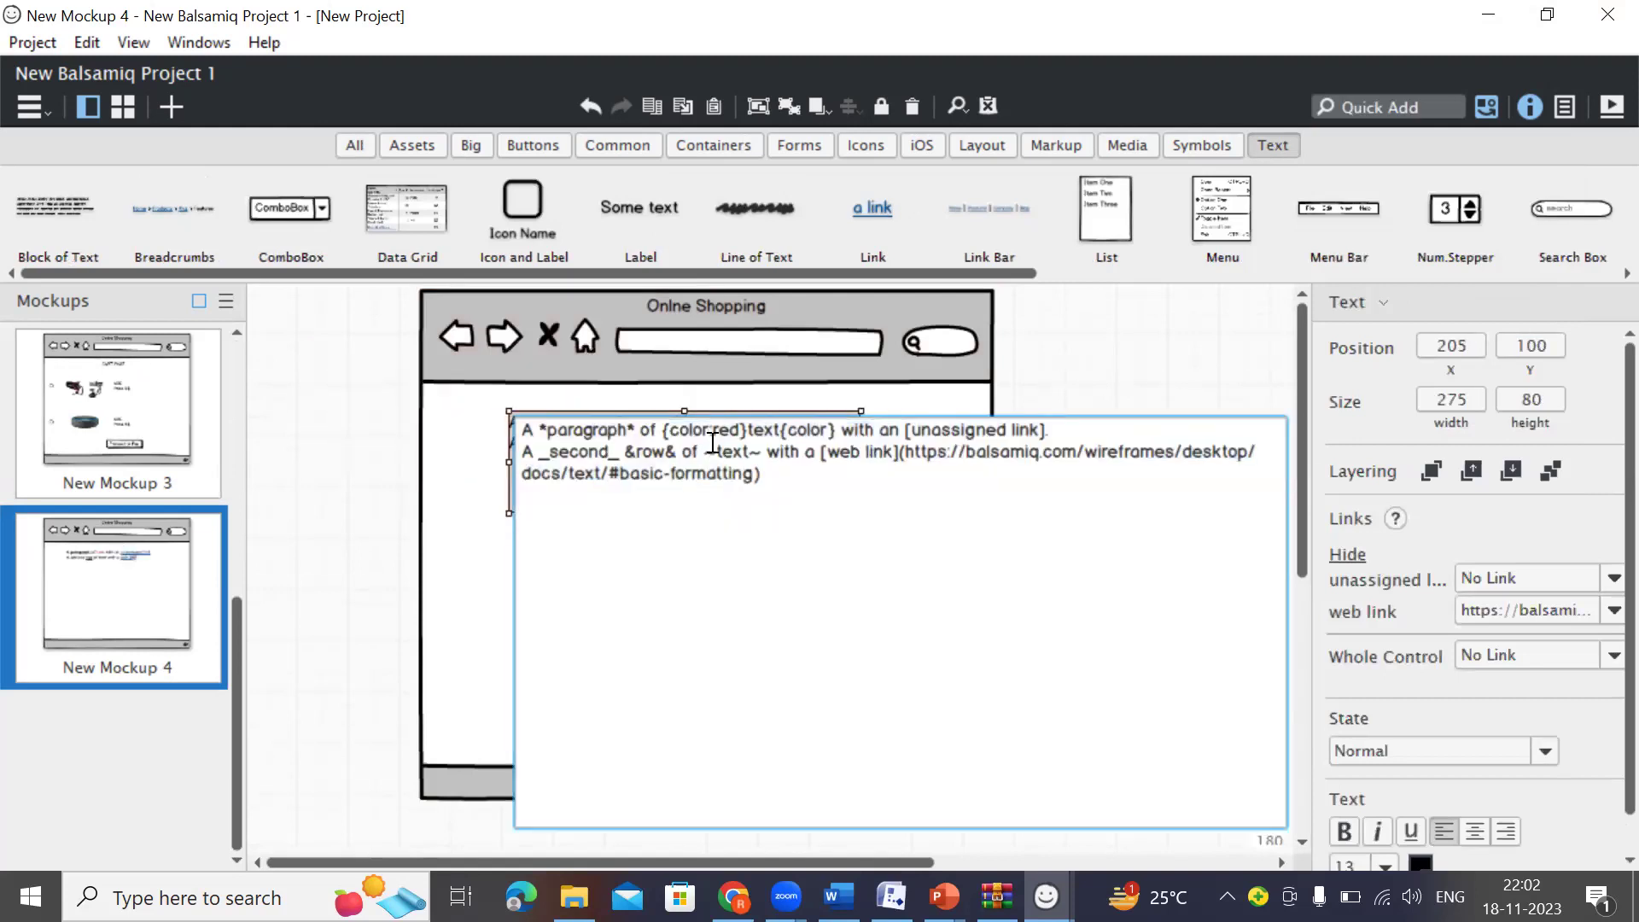
pyautogui.hotkey('ctrl', 'a')
pyautogui.write('PA')
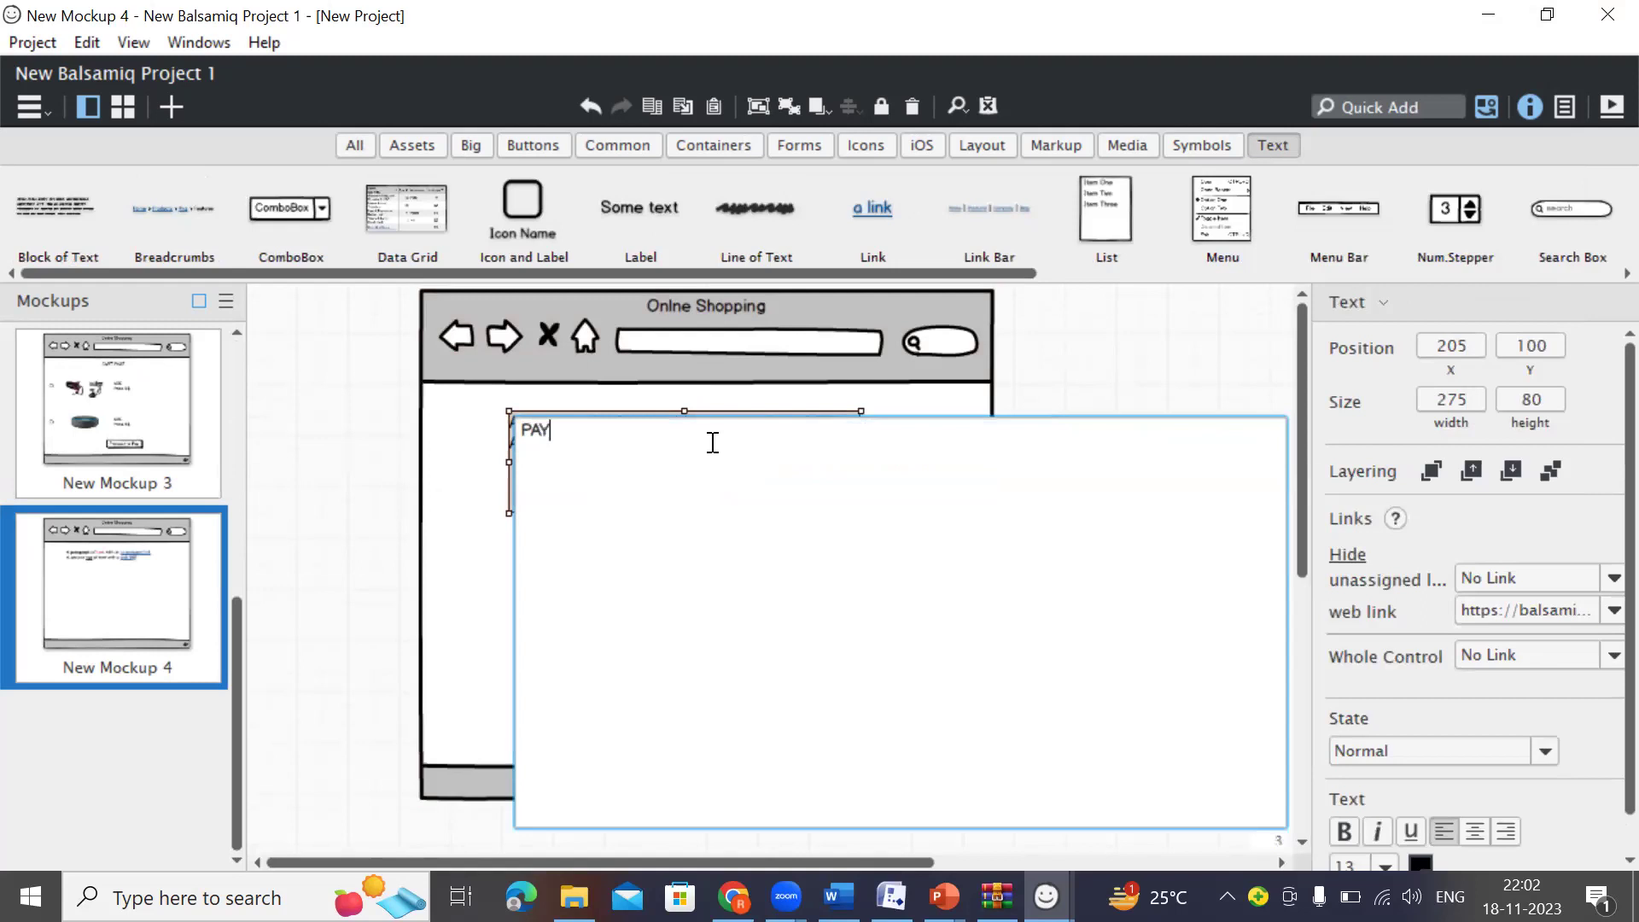
pyautogui.write('Yment')
pyautogui.press('BackSpace')
pyautogui.press('BackSpace')
pyautogui.press('BackSpace')
pyautogui.write('YMENT PA')
pyautogui.press('BackSpace')
pyautogui.write('OR')
pyautogui.press('BackSpace')
pyautogui.press('BackSpace')
pyautogui.press('BackSpace')
pyautogui.write('PAGE')
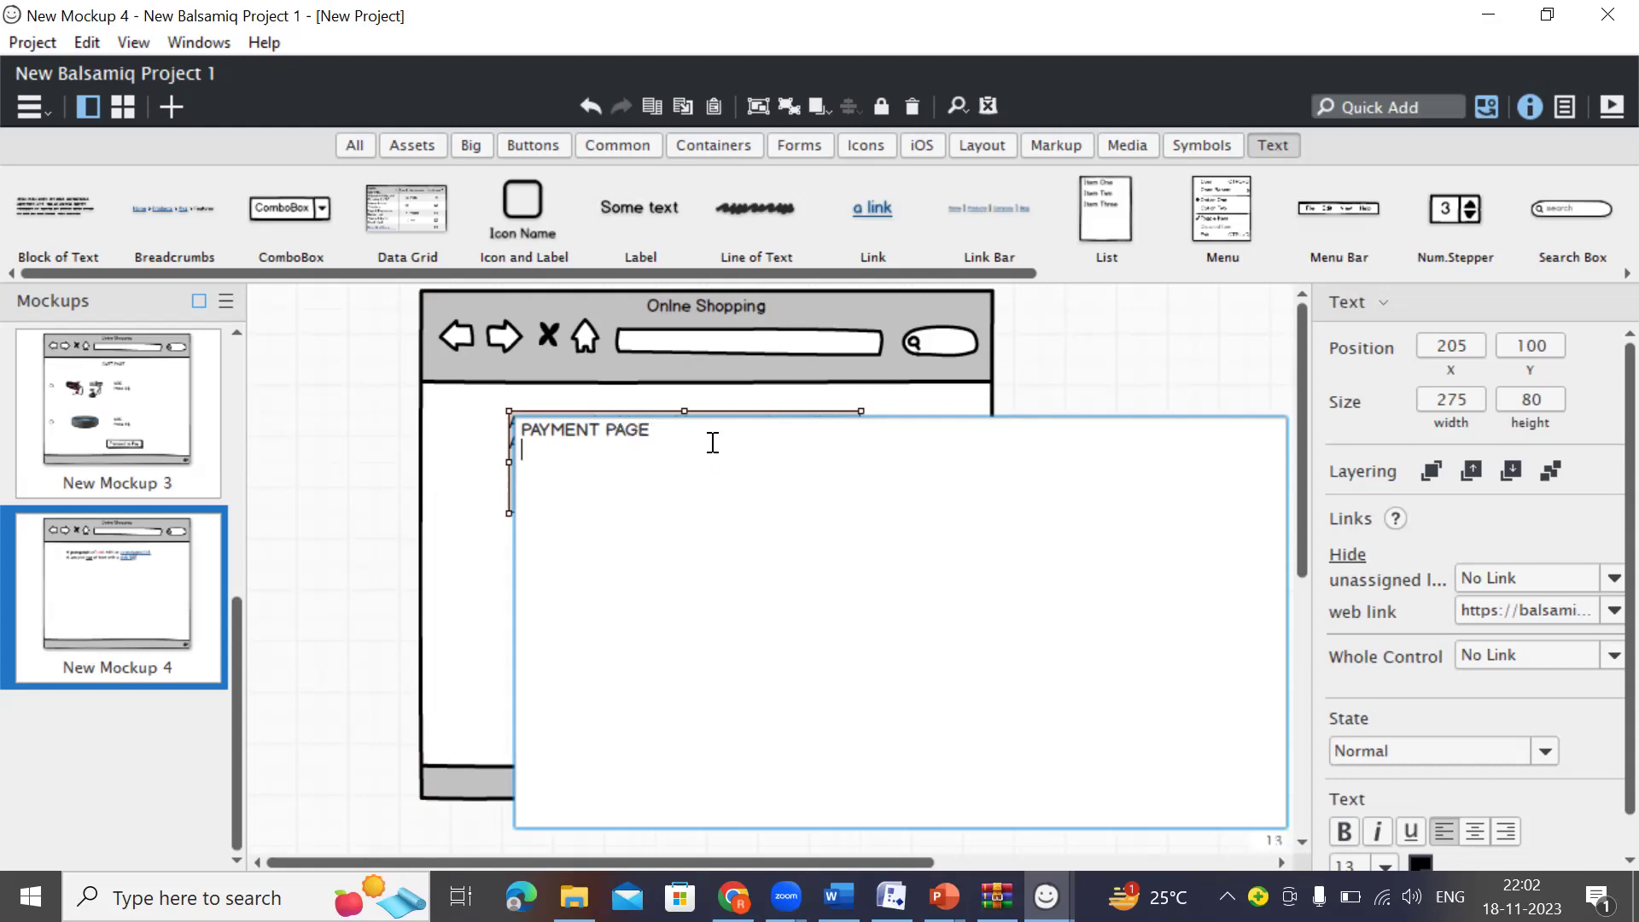
pyautogui.click(1084, 369)
pyautogui.moveTo(690, 471); pyautogui.dragTo(789, 470)
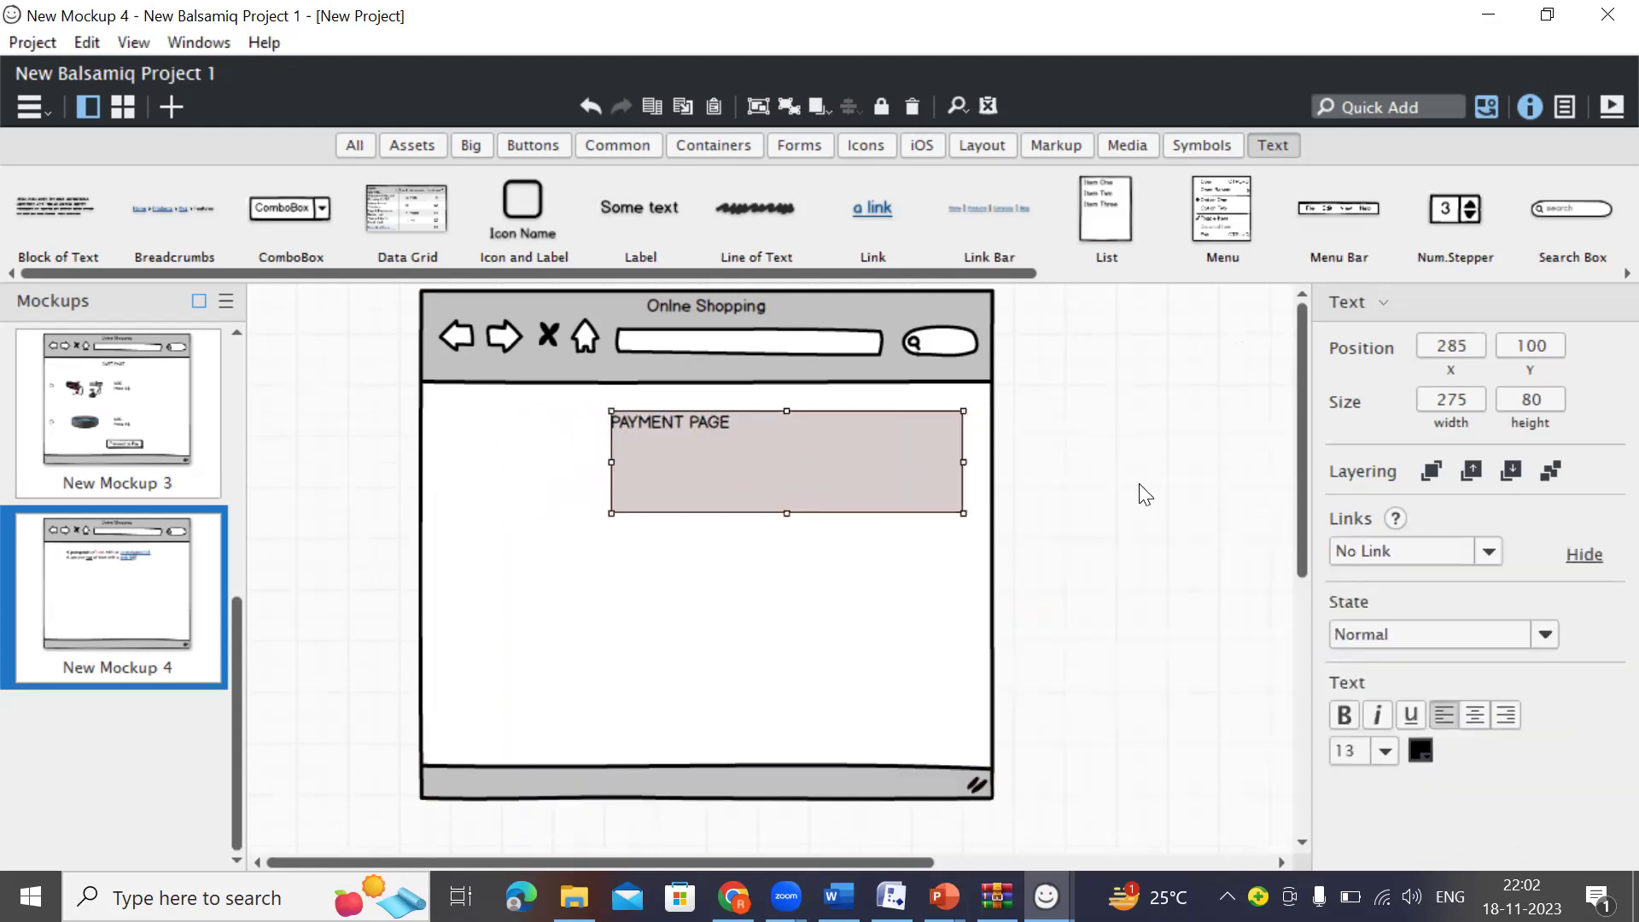
pyautogui.click(1142, 486)
# Review the login, home, cart and payment mockups one after another, including the login page's SUBMIT button.
pyautogui.scroll(3, 158, 600)
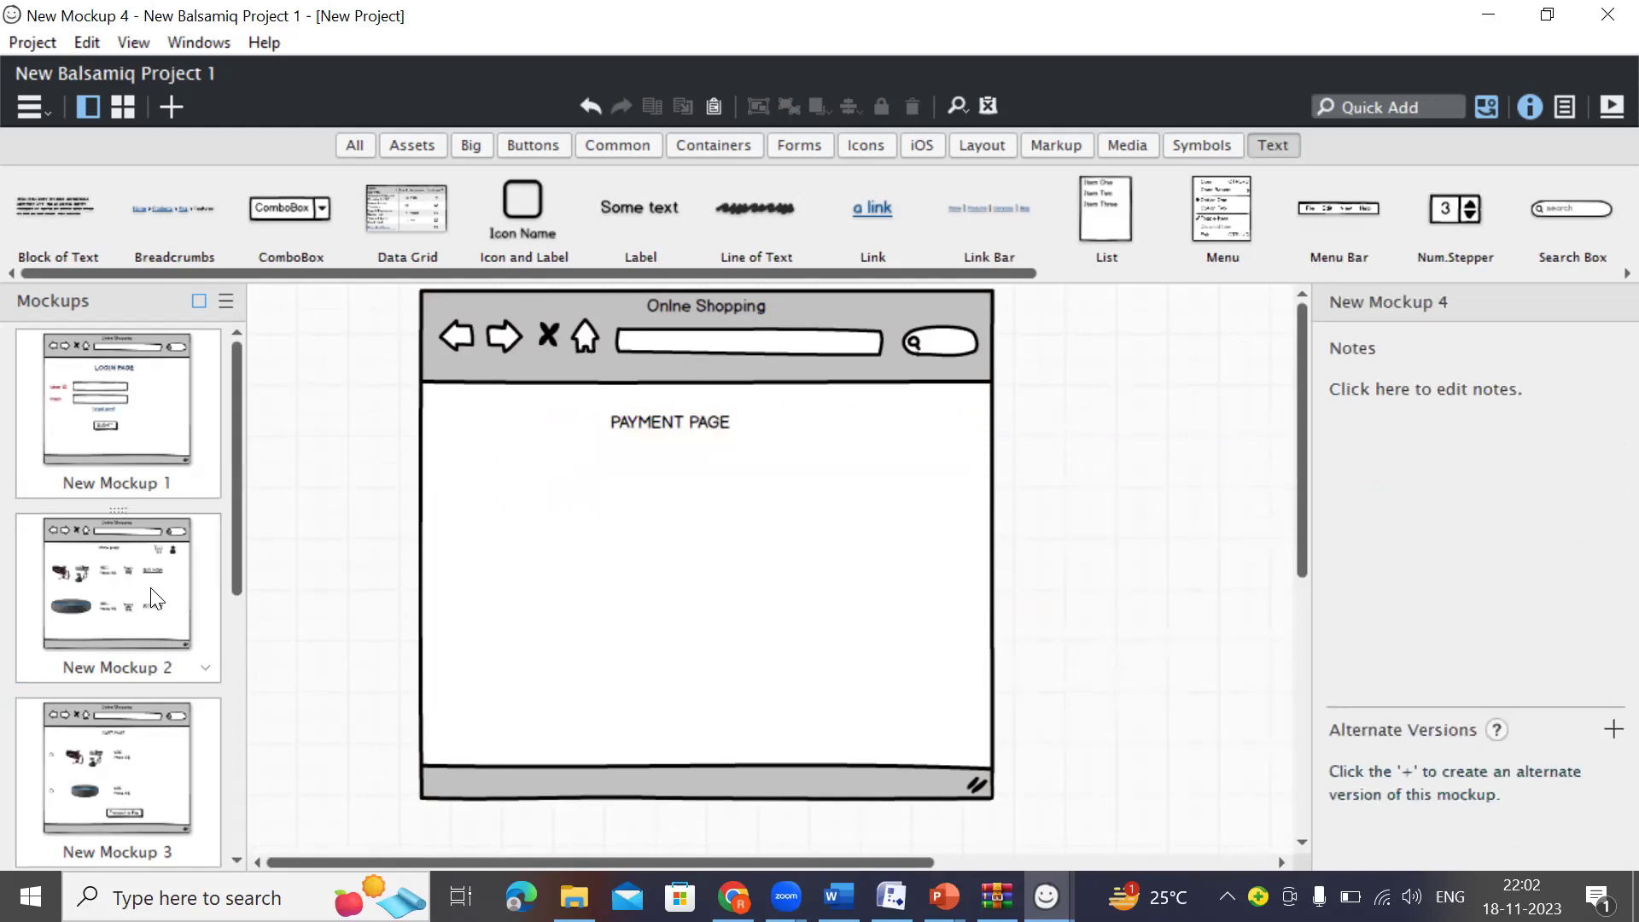
pyautogui.scroll(-3, 137, 613)
pyautogui.scroll(3, 140, 617)
pyautogui.click(175, 465)
pyautogui.click(150, 589)
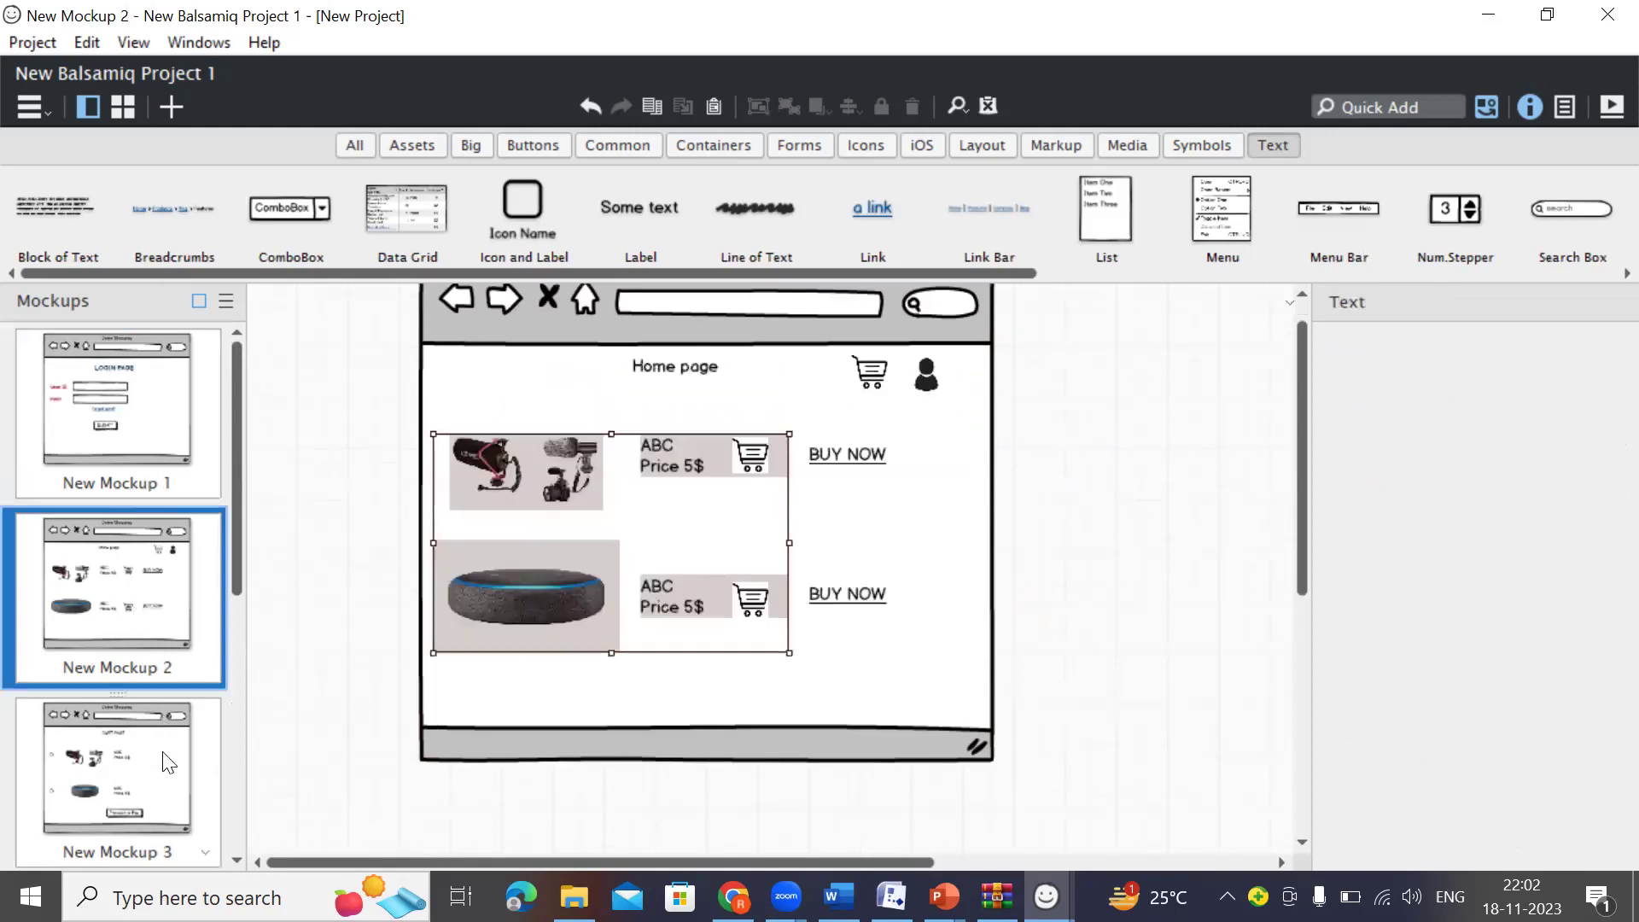
pyautogui.click(163, 709)
pyautogui.scroll(-2, 162, 698)
pyautogui.click(169, 623)
pyautogui.scroll(2, 191, 502)
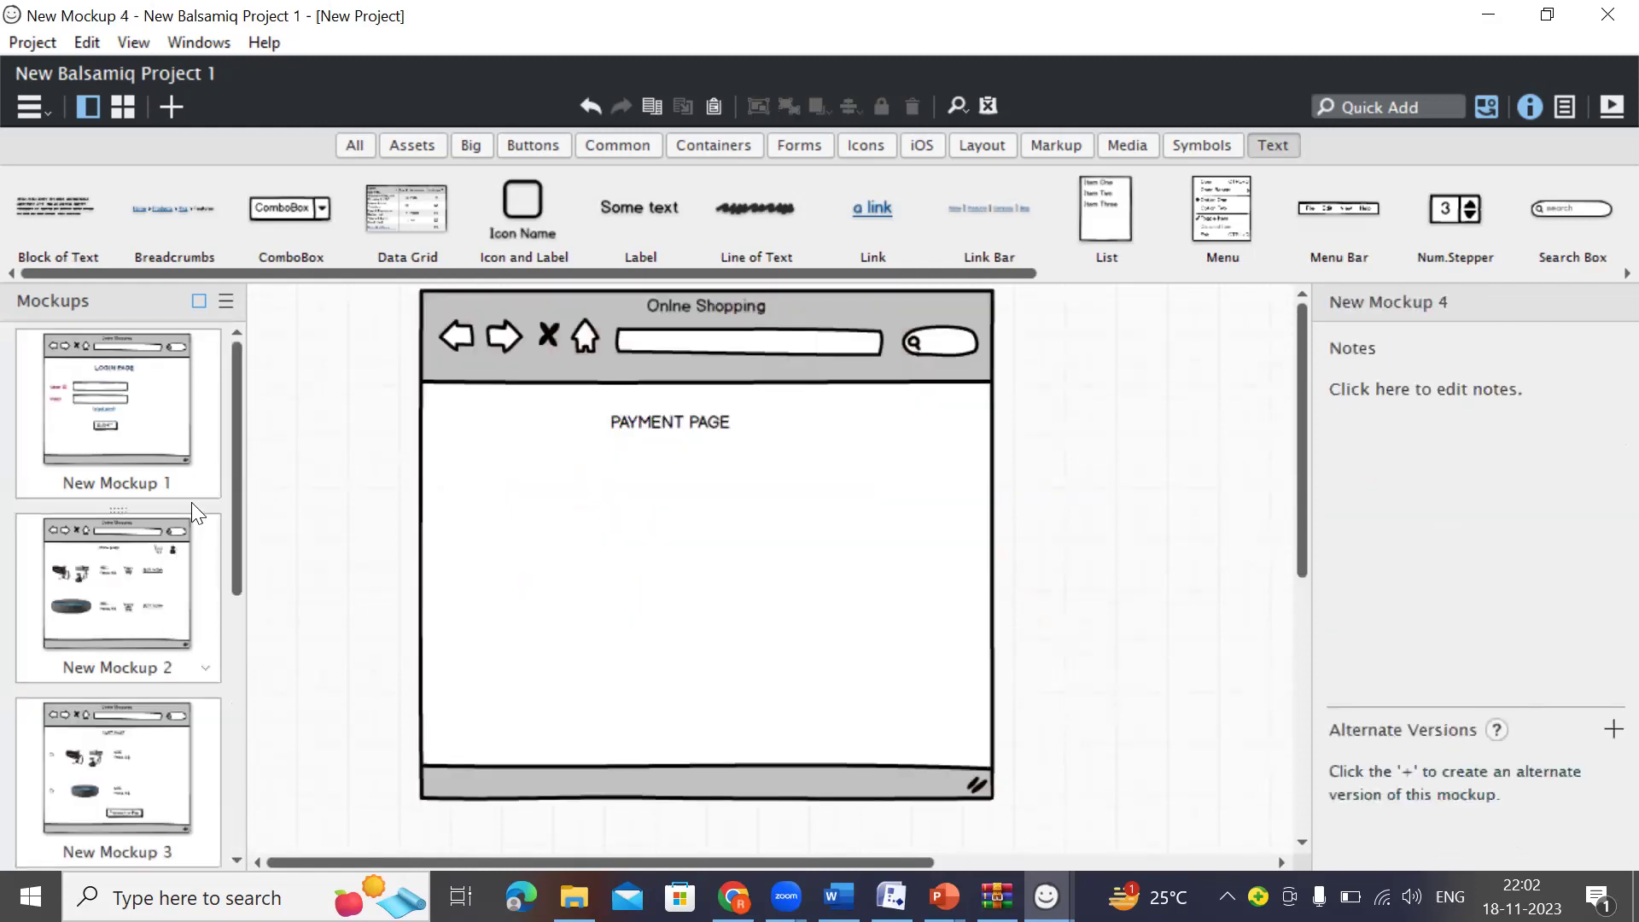
pyautogui.click(181, 432)
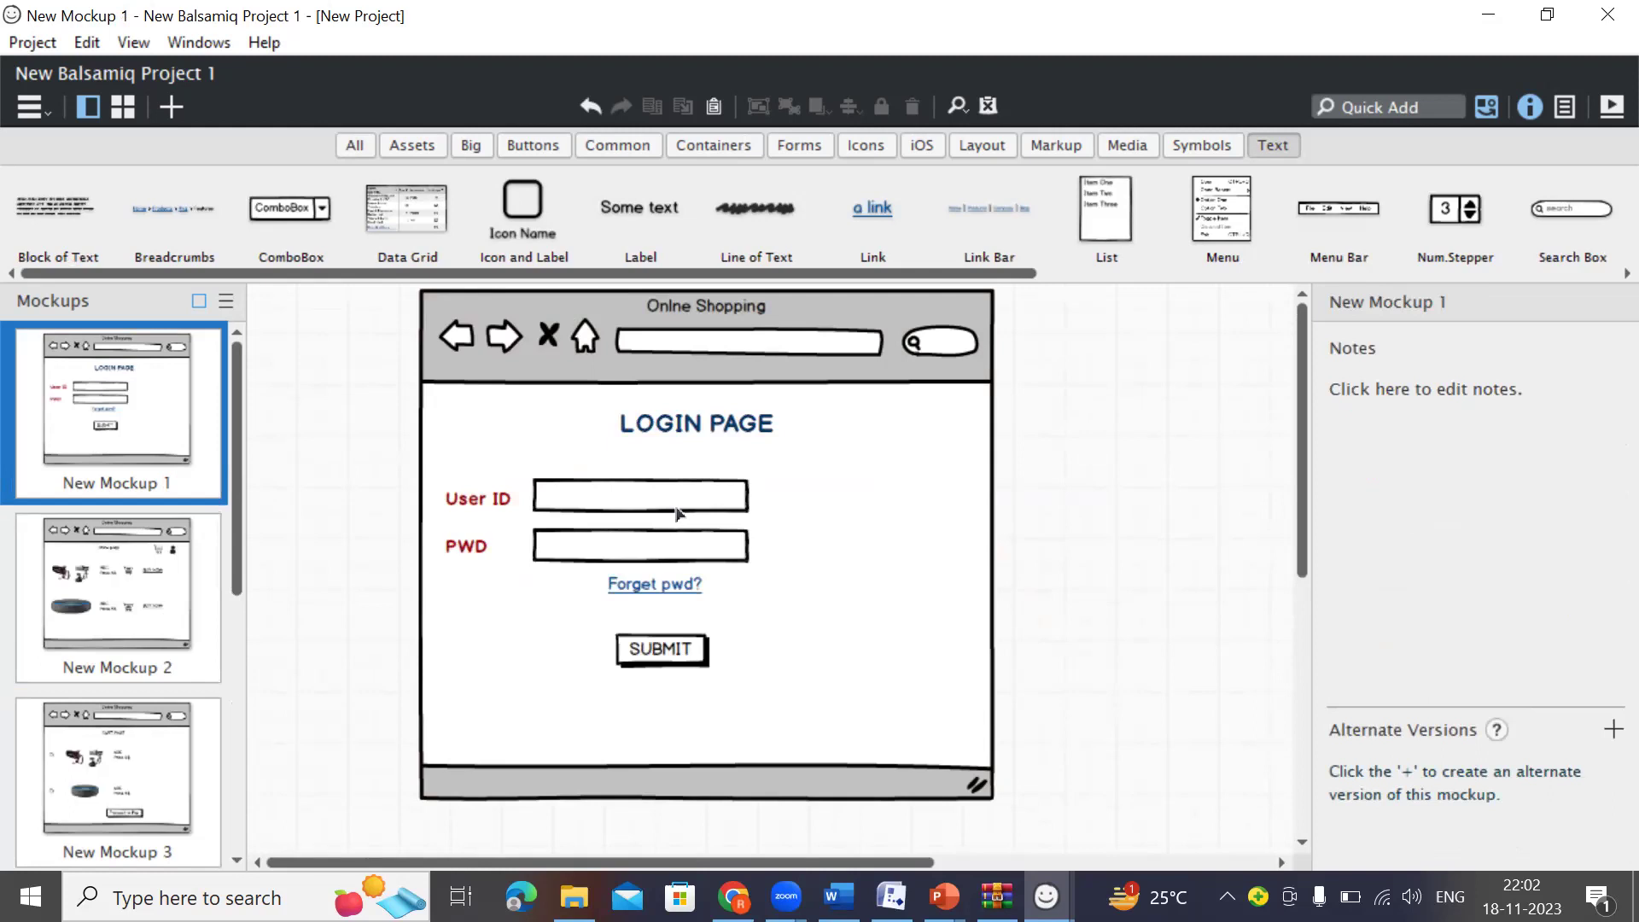
pyautogui.click(679, 649)
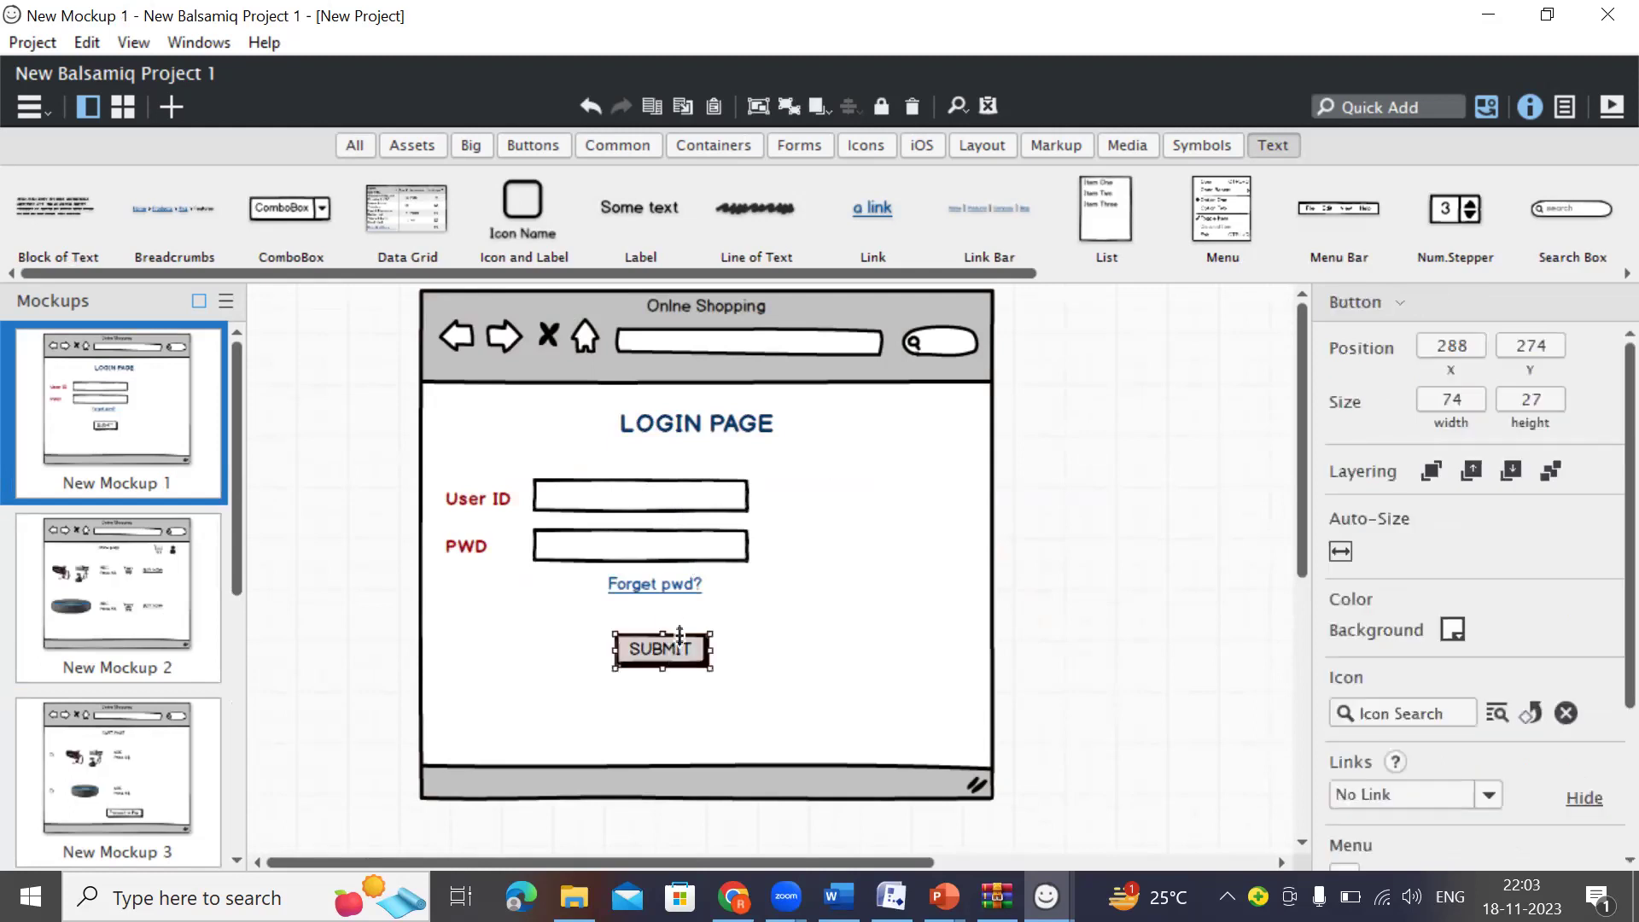
pyautogui.click(192, 632)
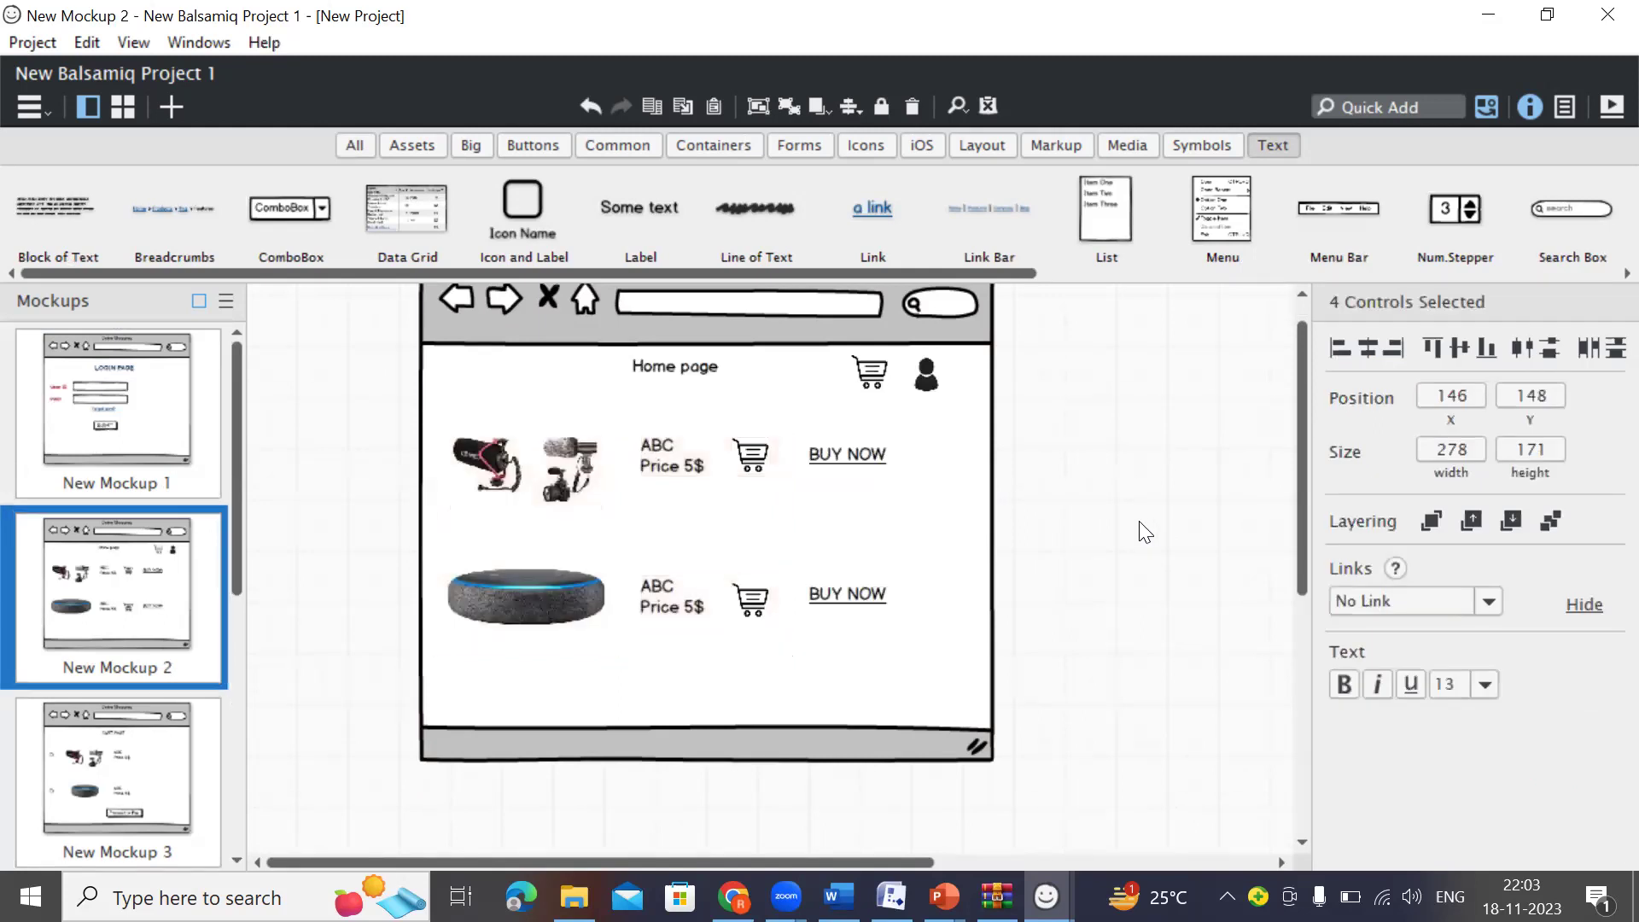
pyautogui.click(1146, 532)
# Link the SUBMIT button on the login page mockup to New Mockup 2.
pyautogui.click(142, 454)
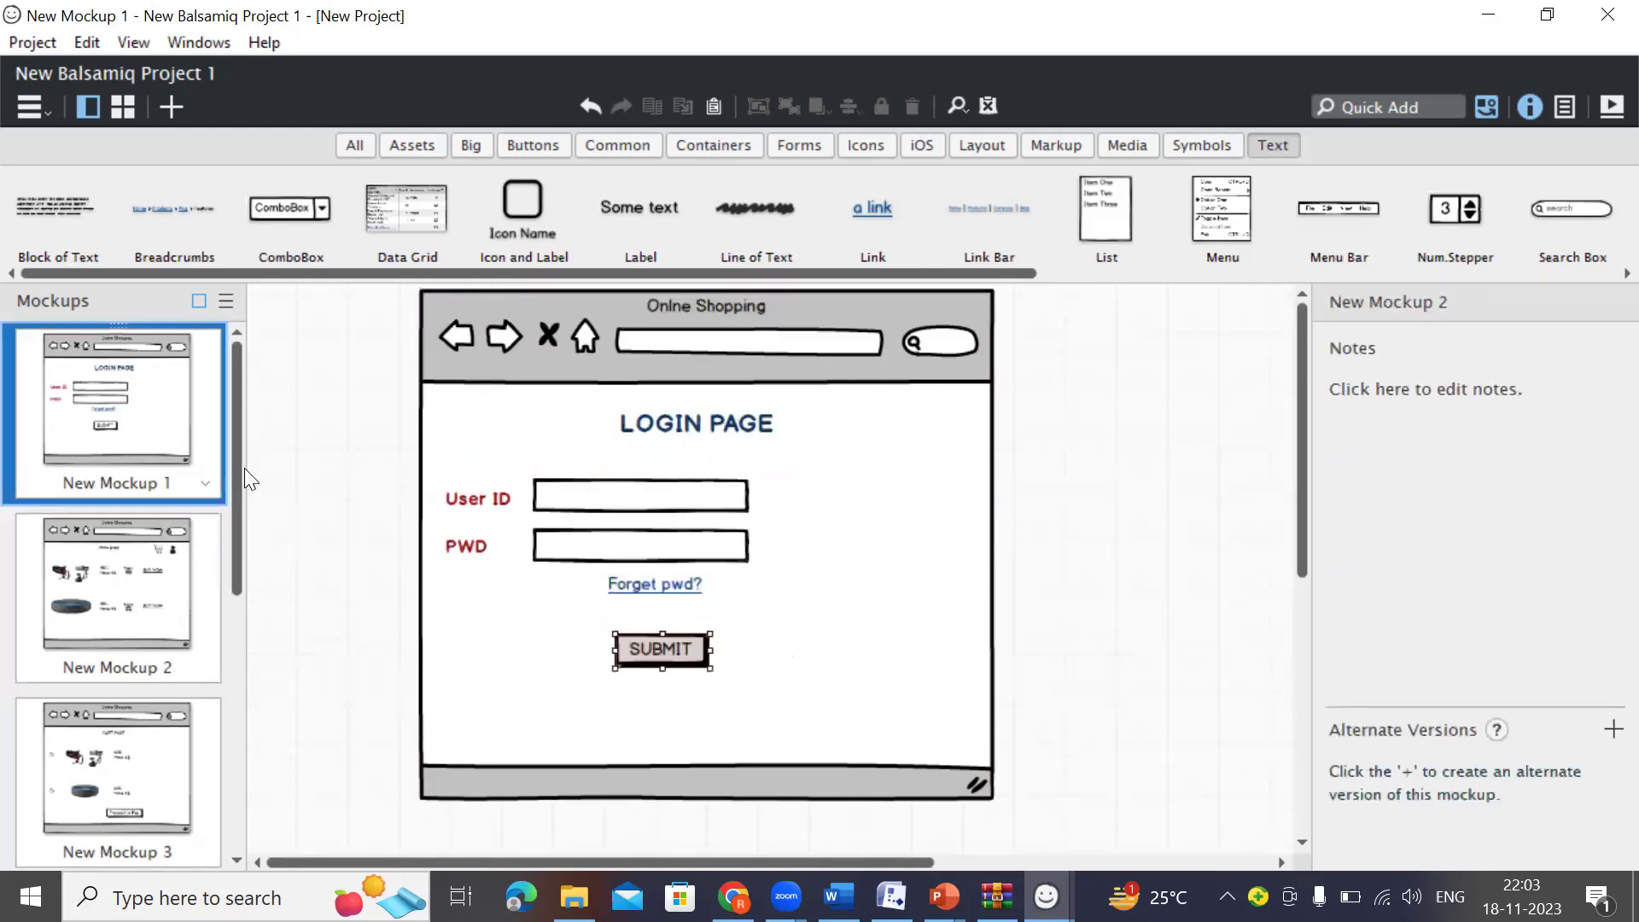
pyautogui.click(688, 651)
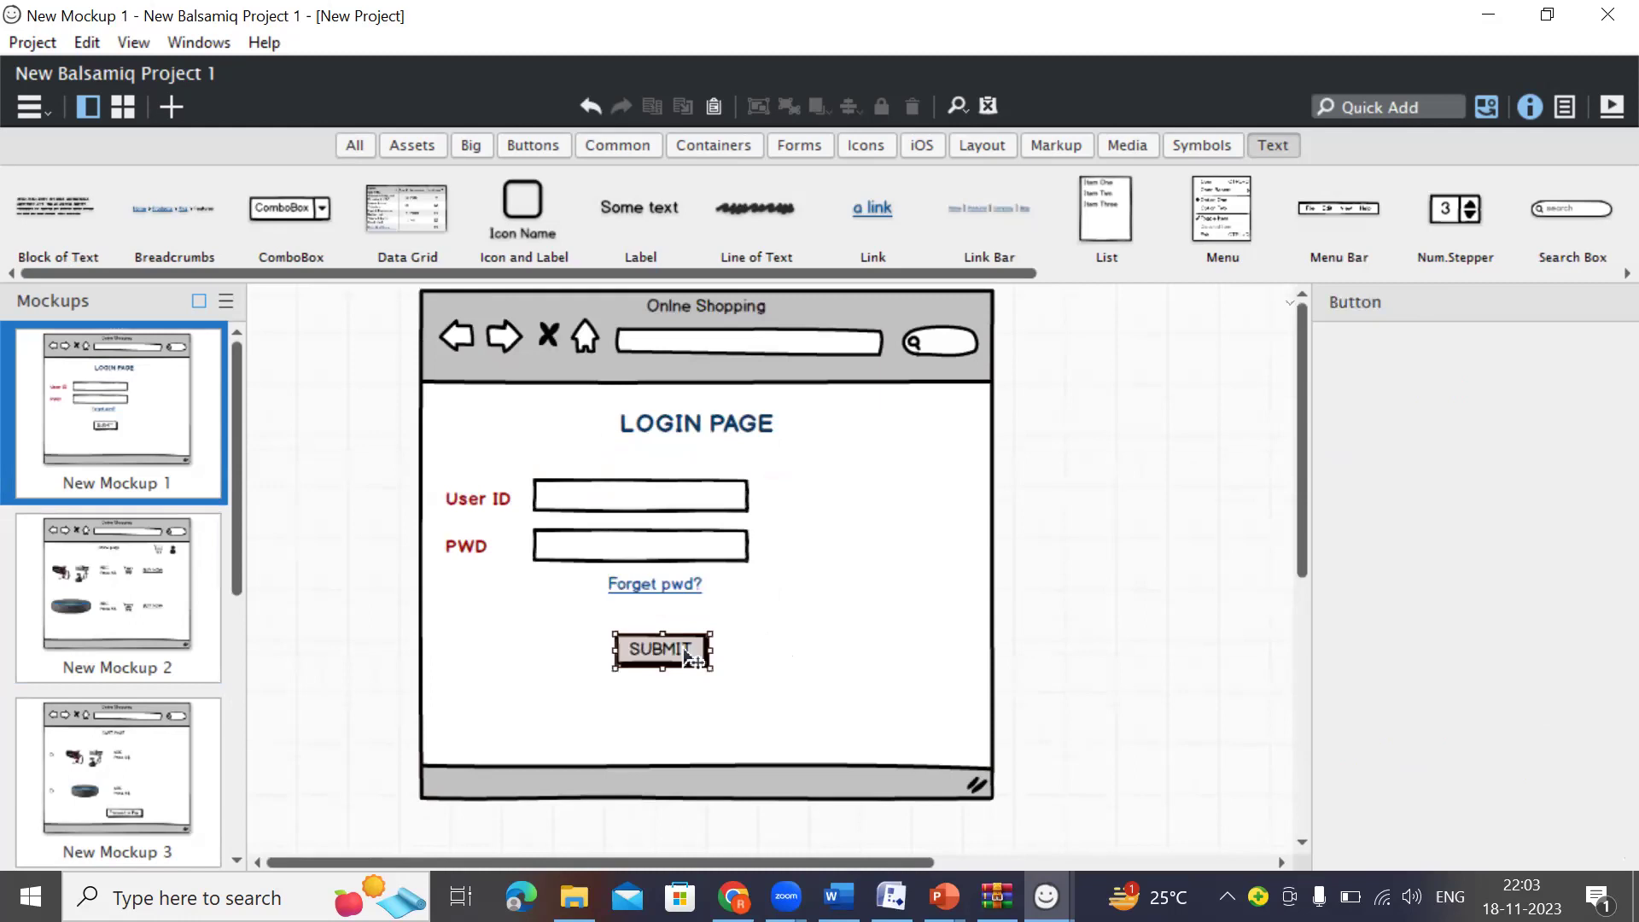
pyautogui.scroll(-1, 1450, 601)
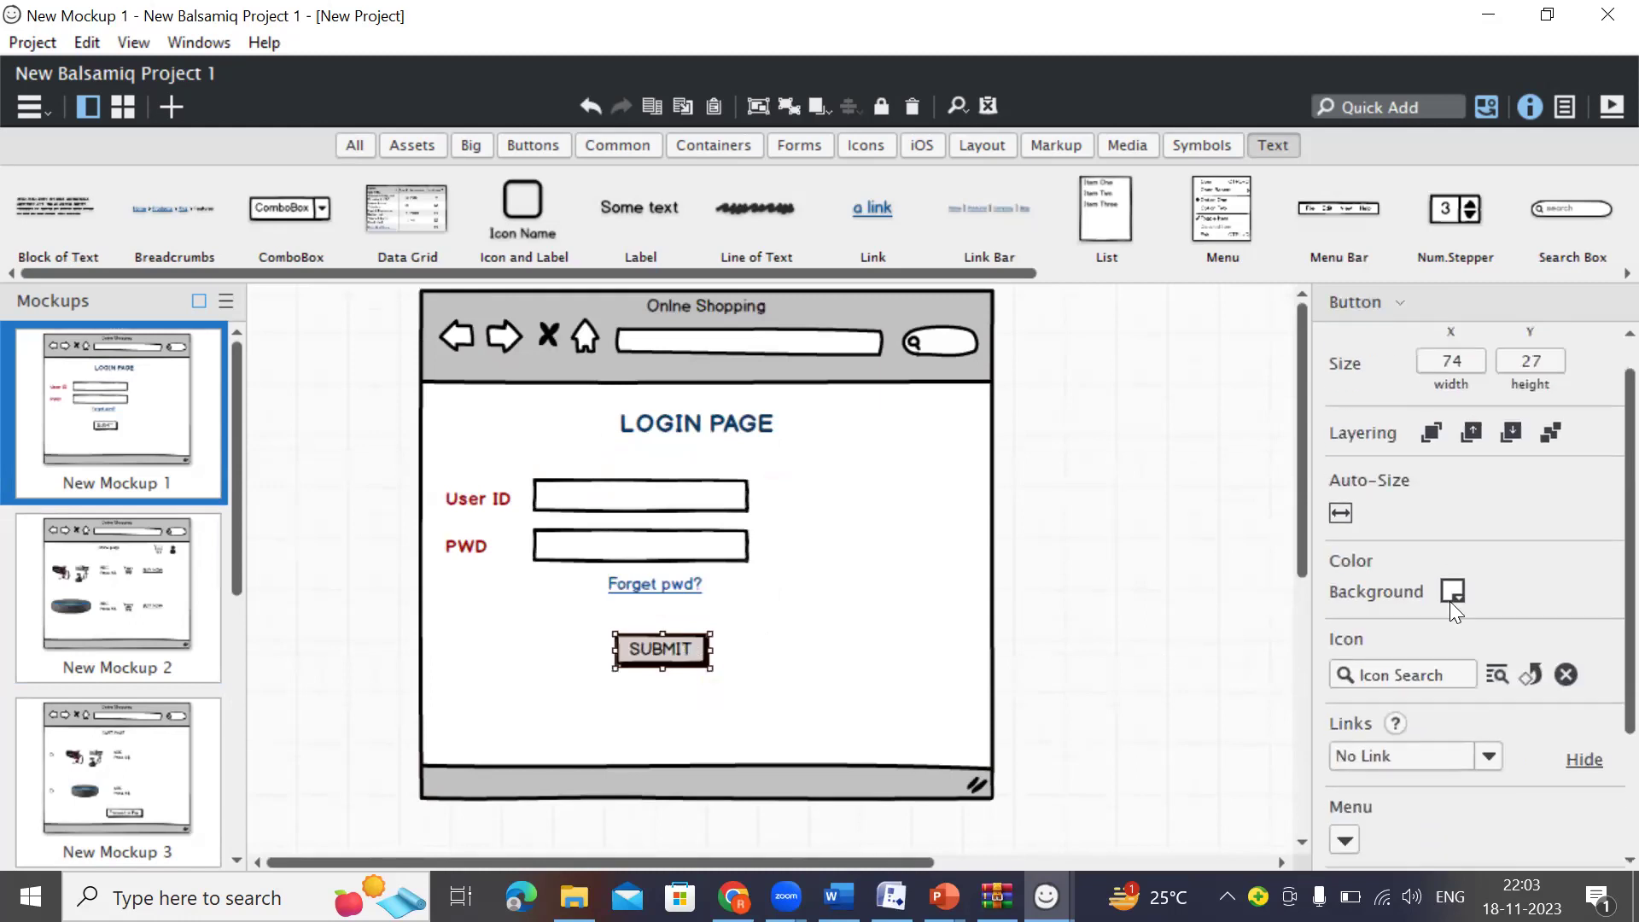
pyautogui.scroll(-1, 1450, 601)
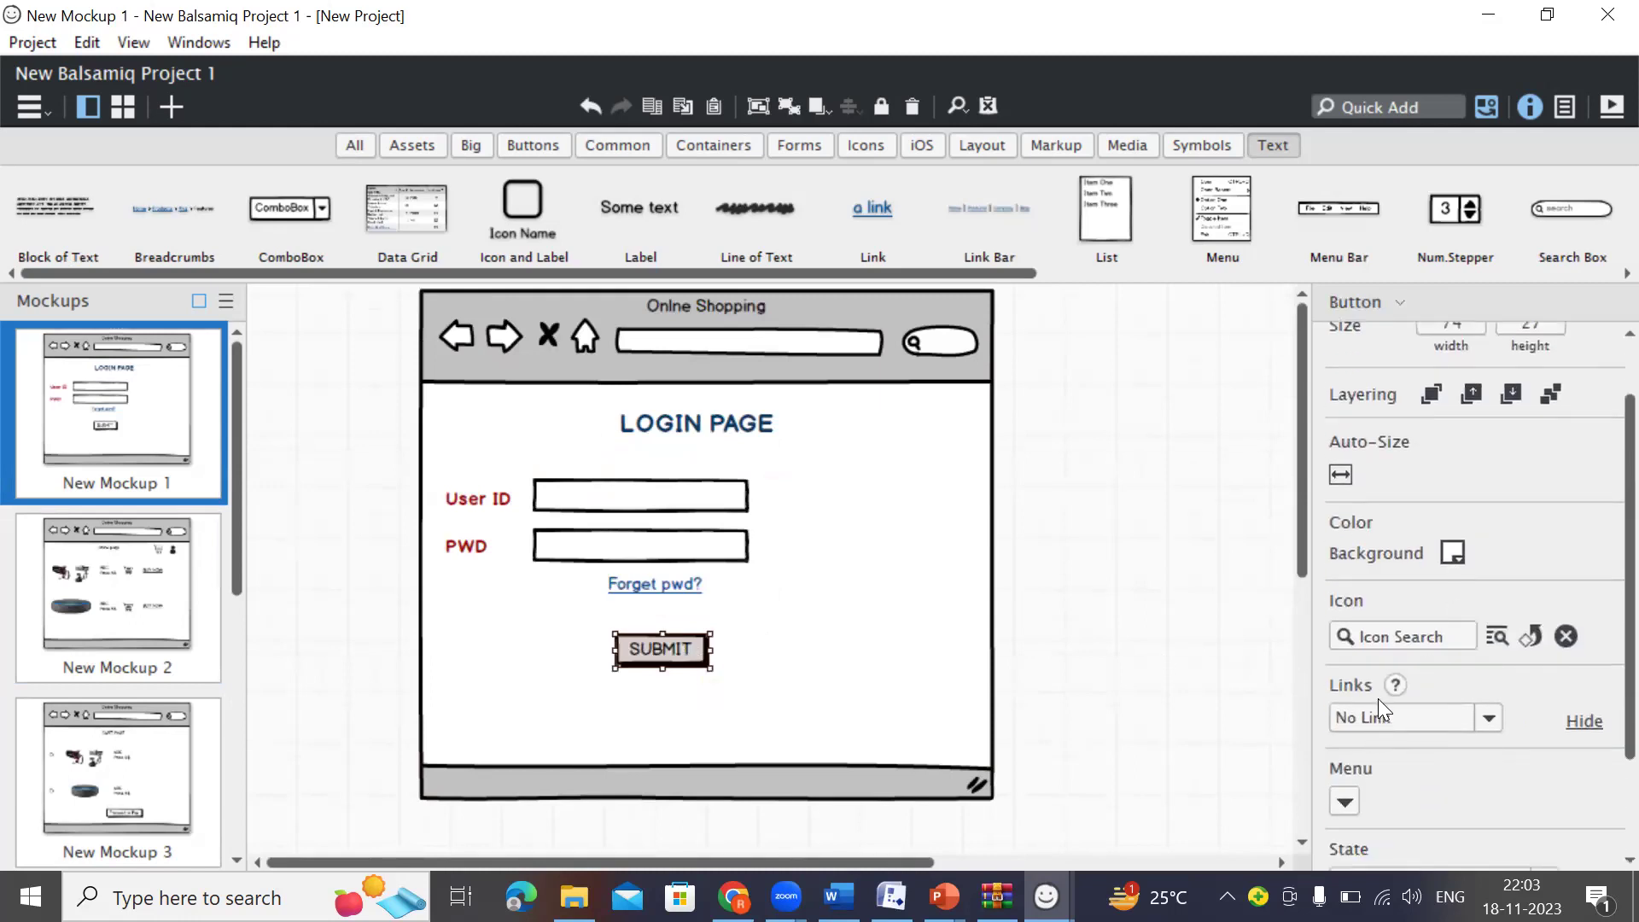
pyautogui.click(1475, 718)
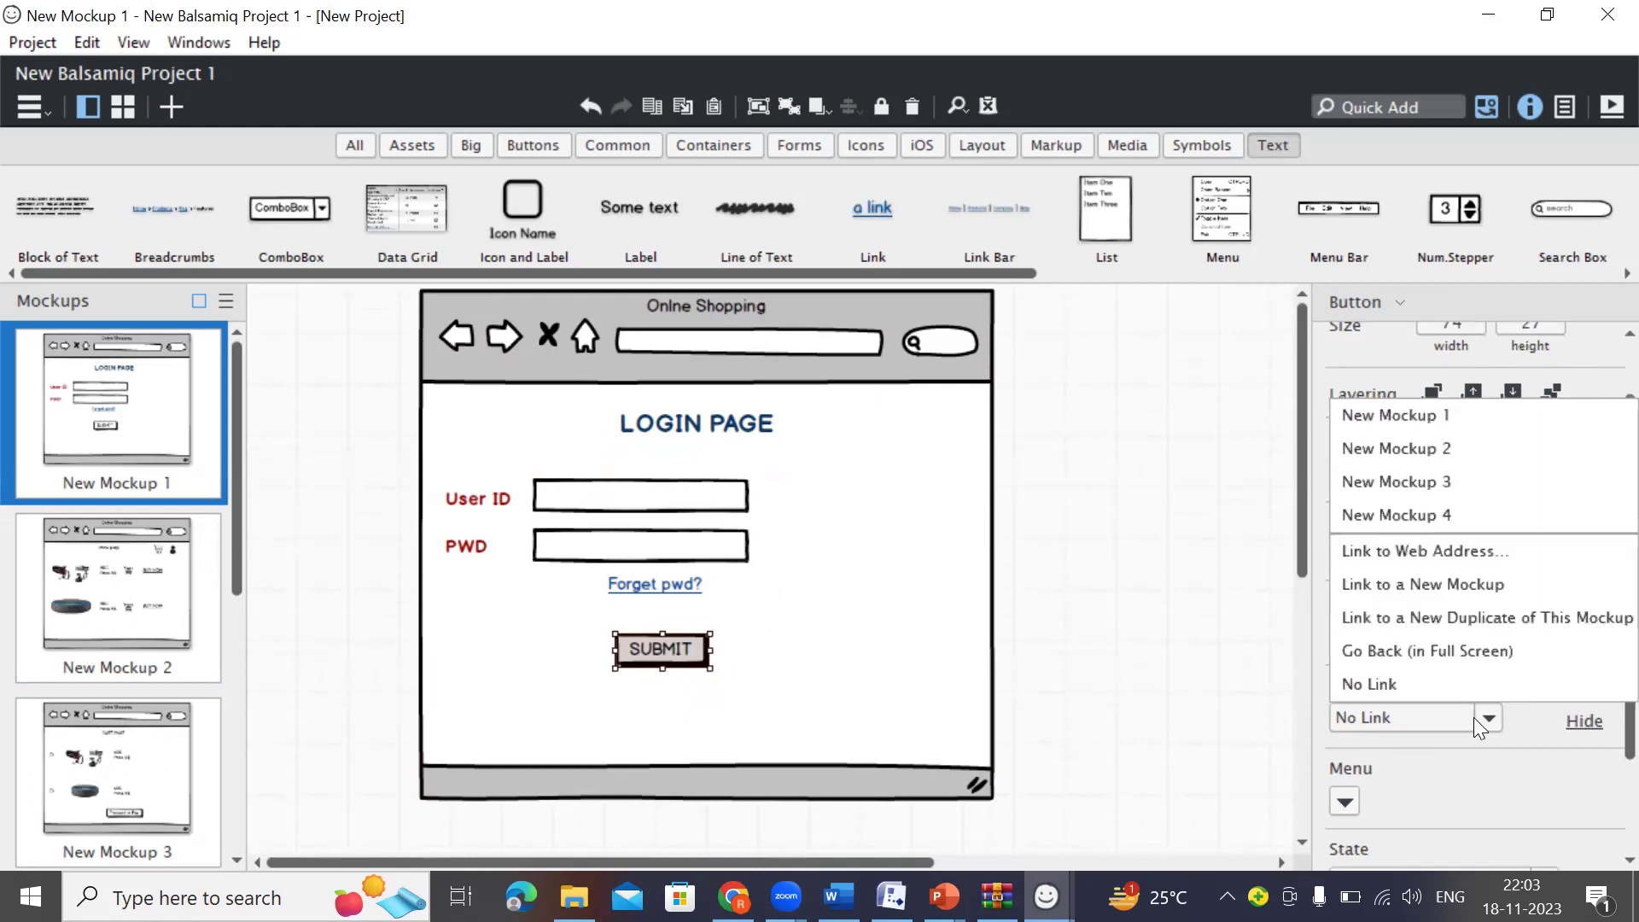
pyautogui.click(1428, 455)
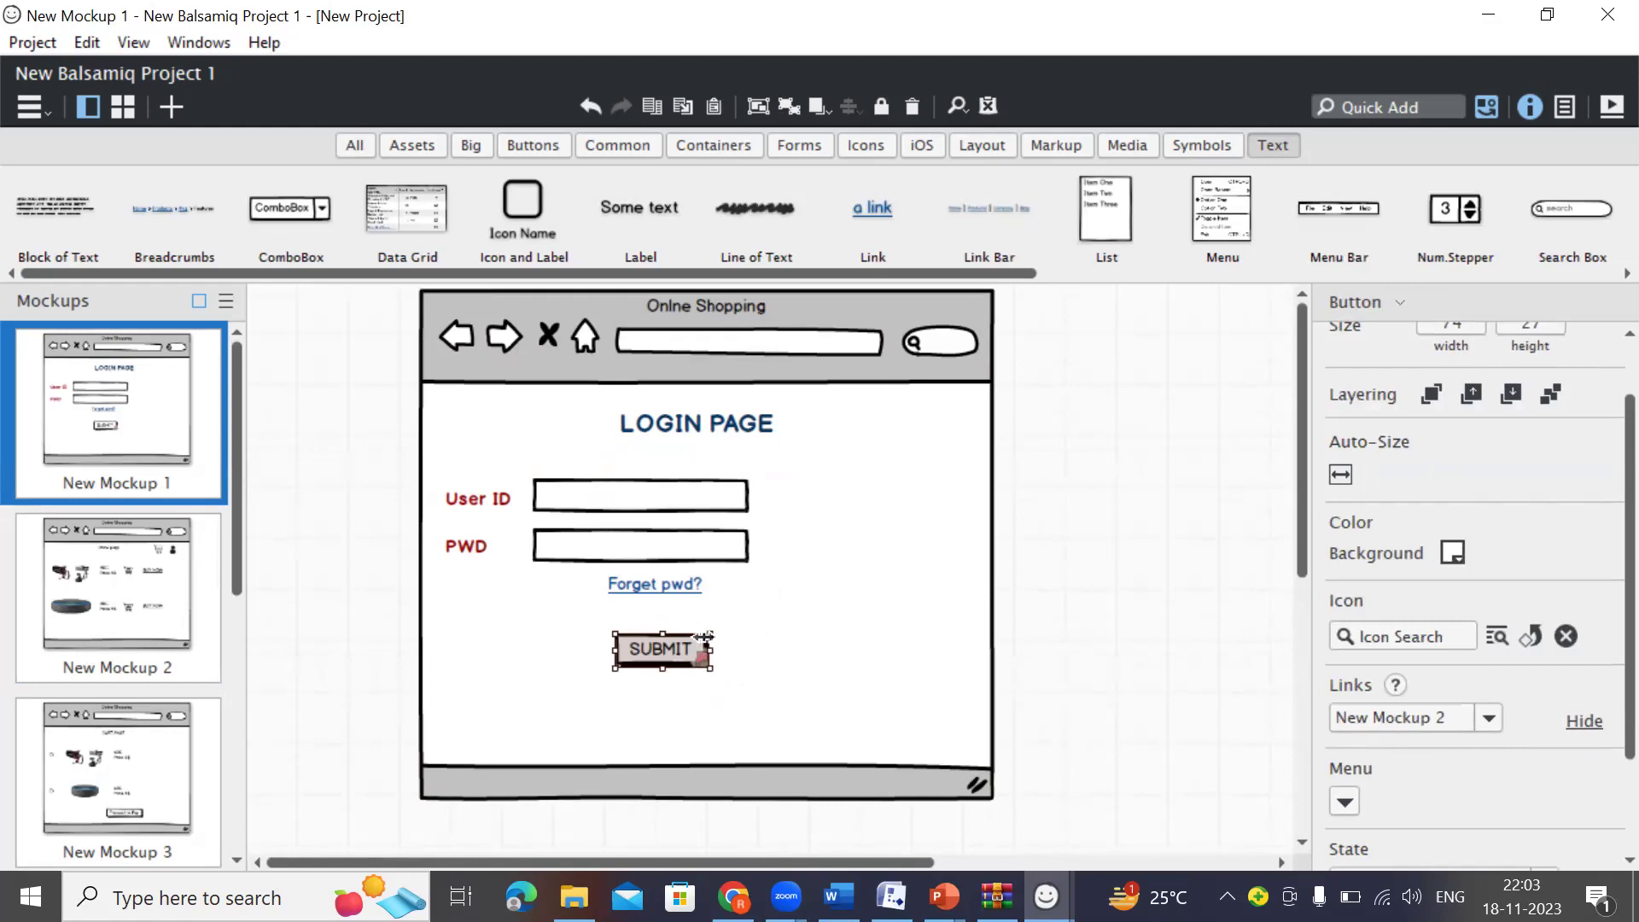
# Link the cart icon beside the user icon on the home page mockup to New Mockup 3.
pyautogui.scroll(-1, 694, 606)
pyautogui.click(173, 599)
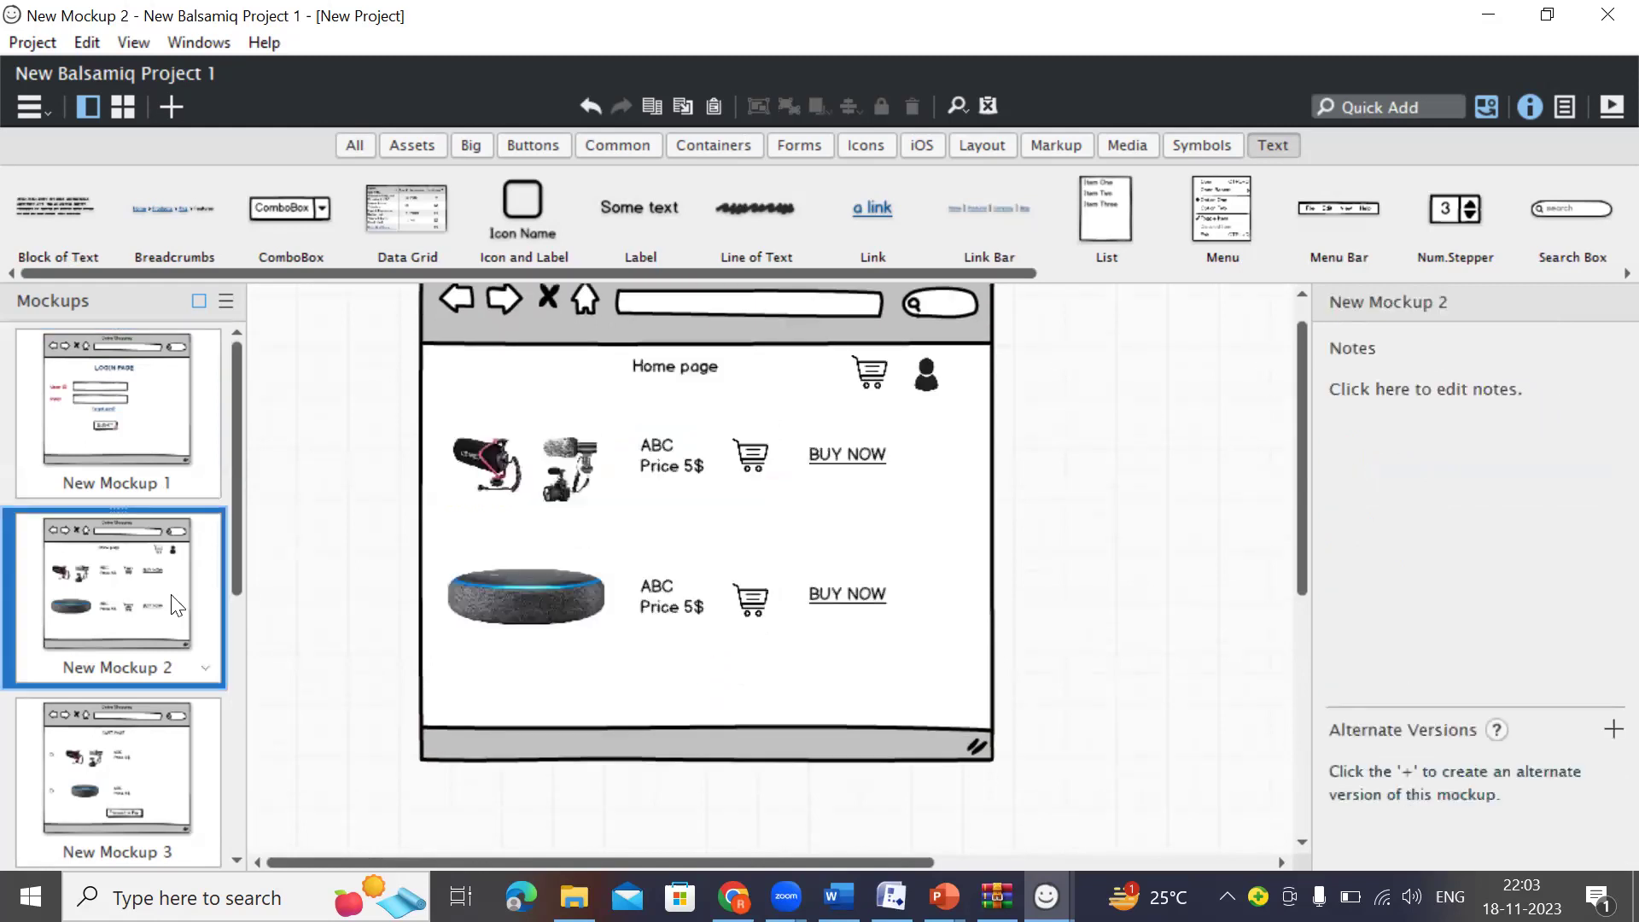
pyautogui.click(751, 461)
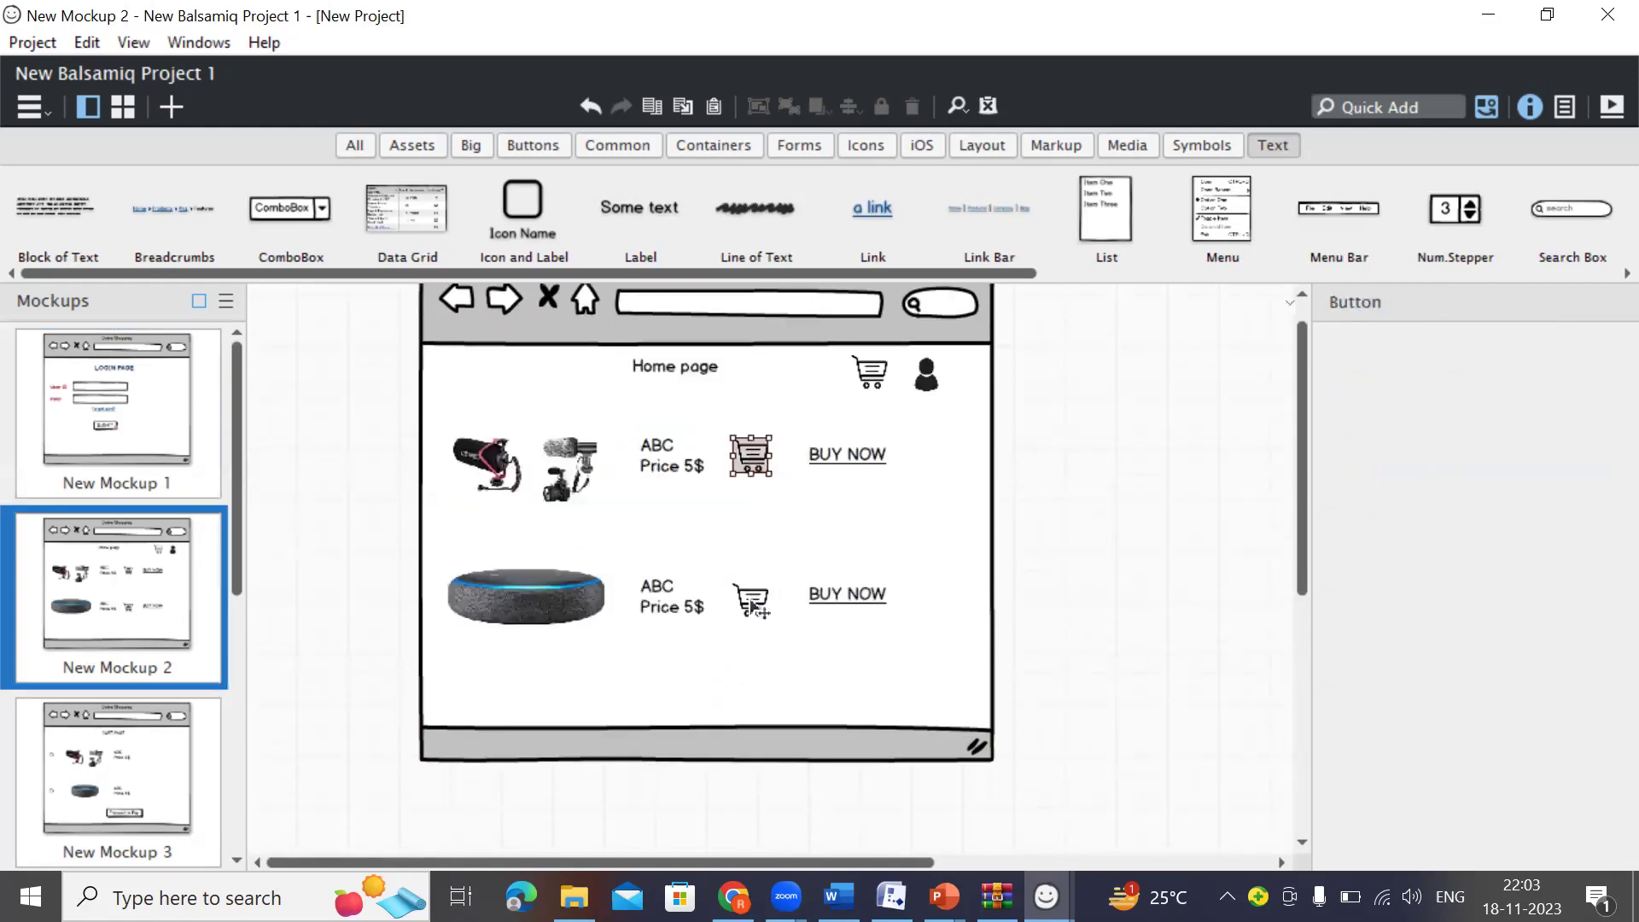
pyautogui.click(756, 596)
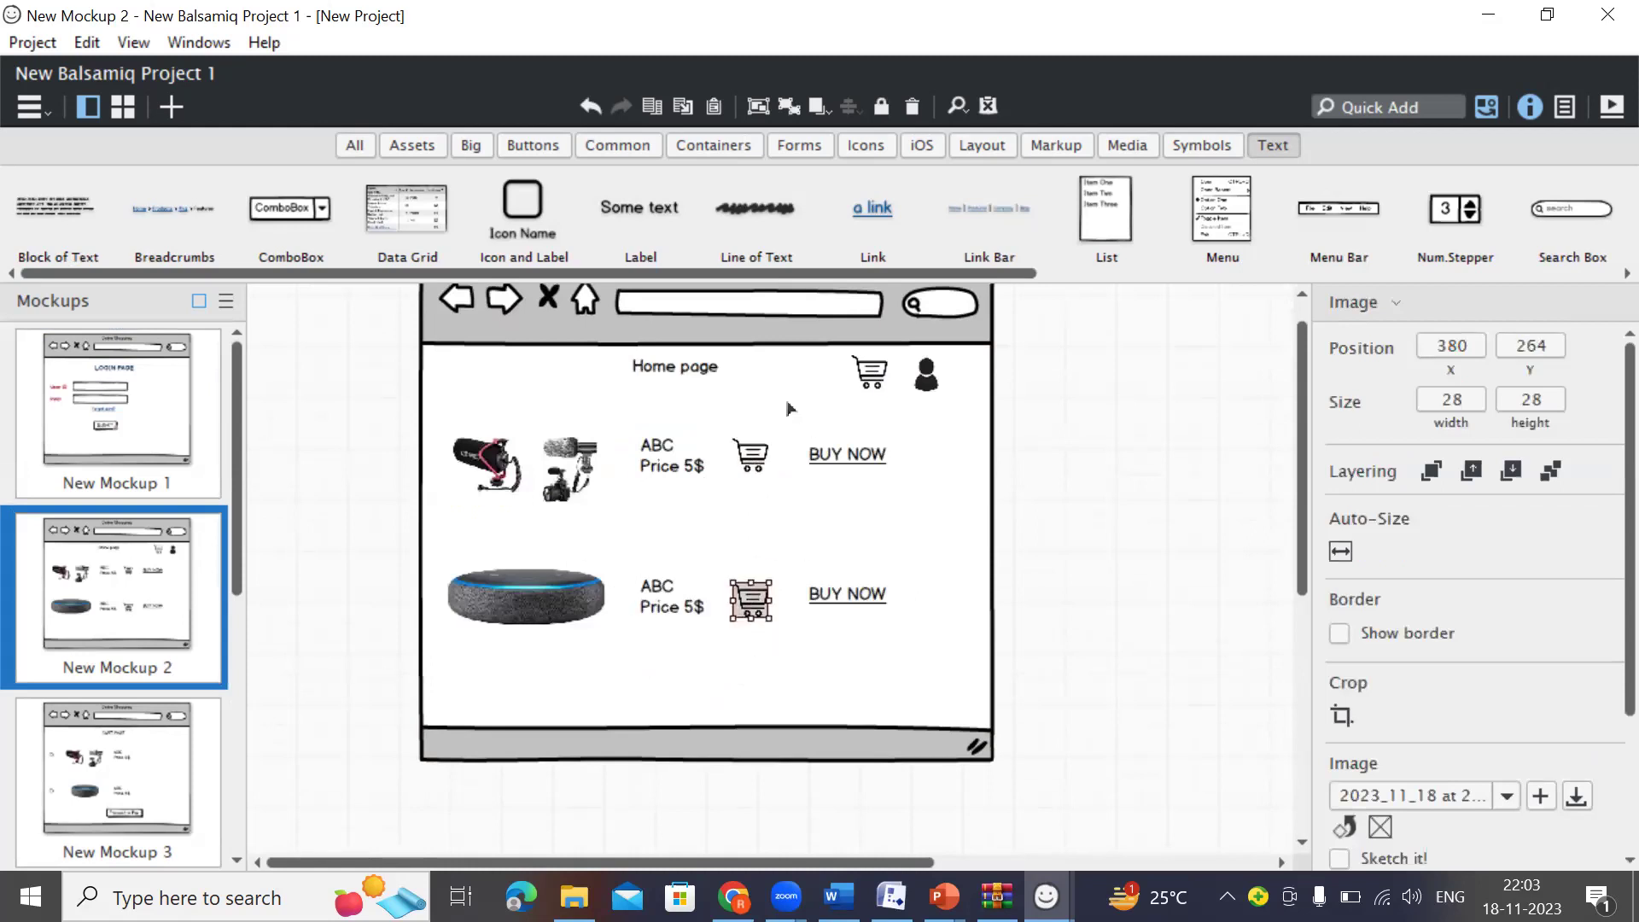
pyautogui.click(878, 380)
pyautogui.click(1052, 553)
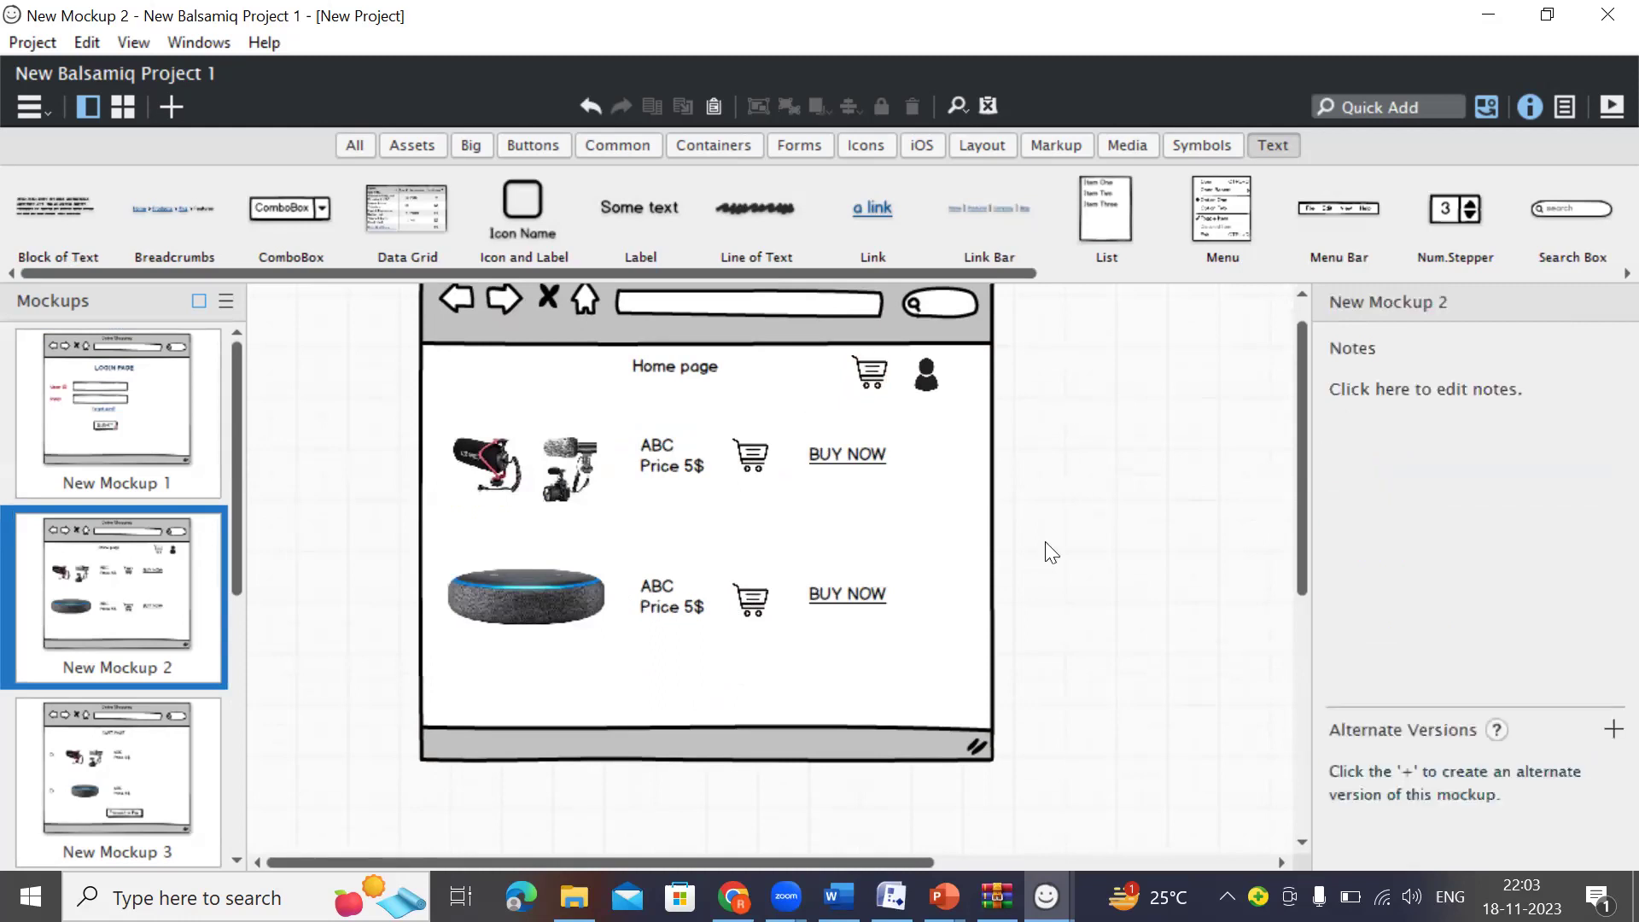
pyautogui.click(873, 371)
pyautogui.click(1054, 426)
pyautogui.click(874, 379)
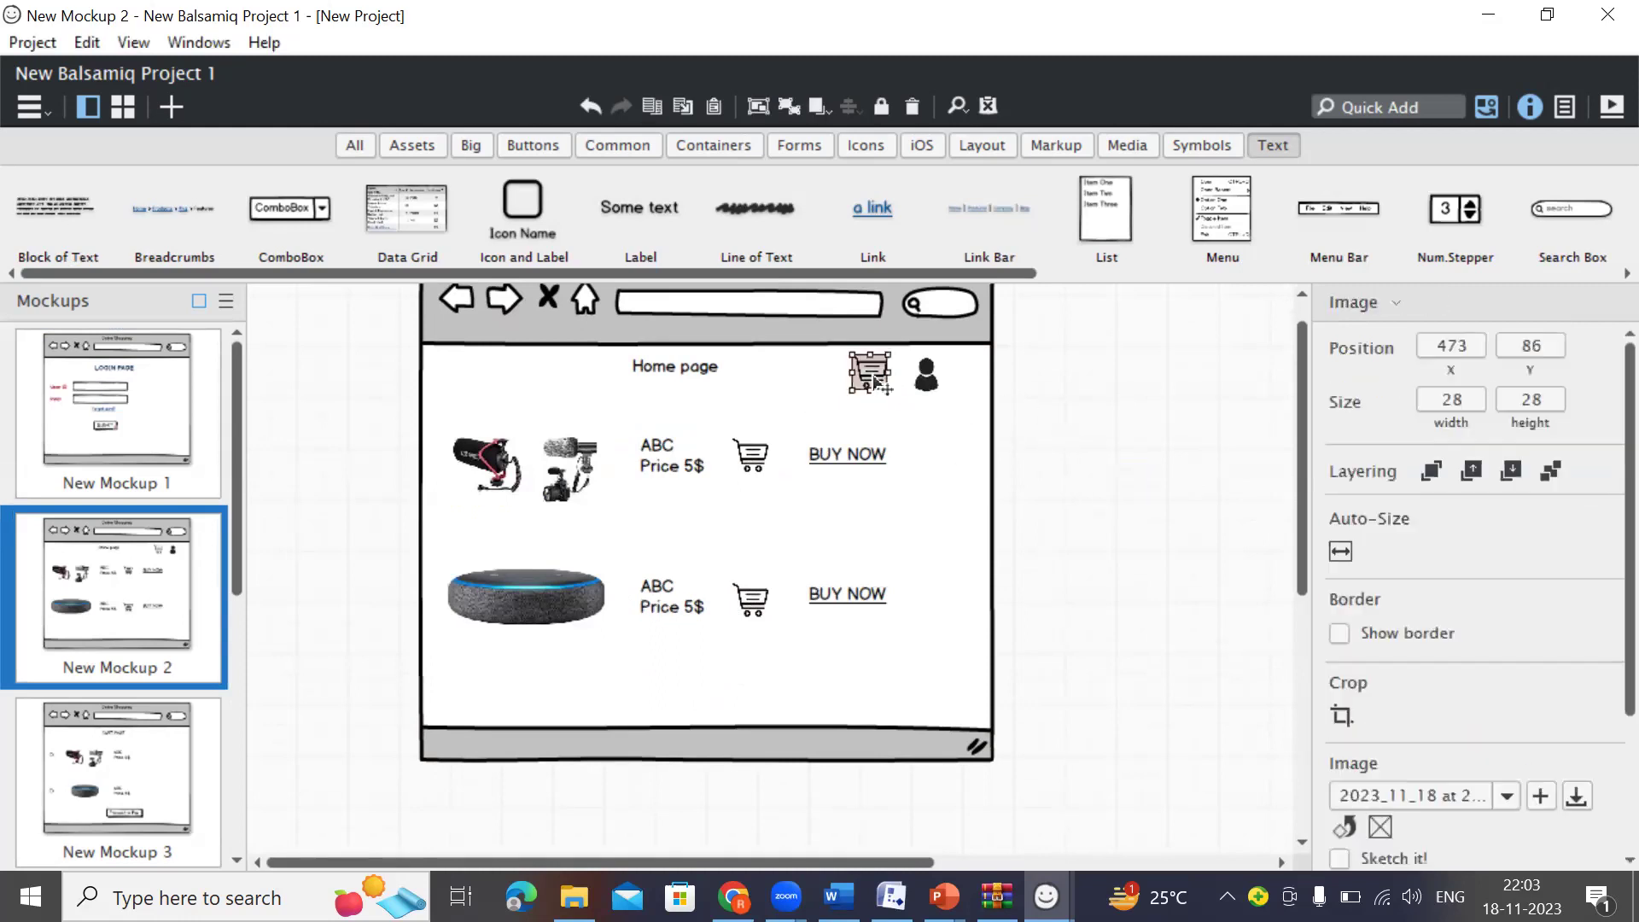
pyautogui.scroll(-3, 1390, 640)
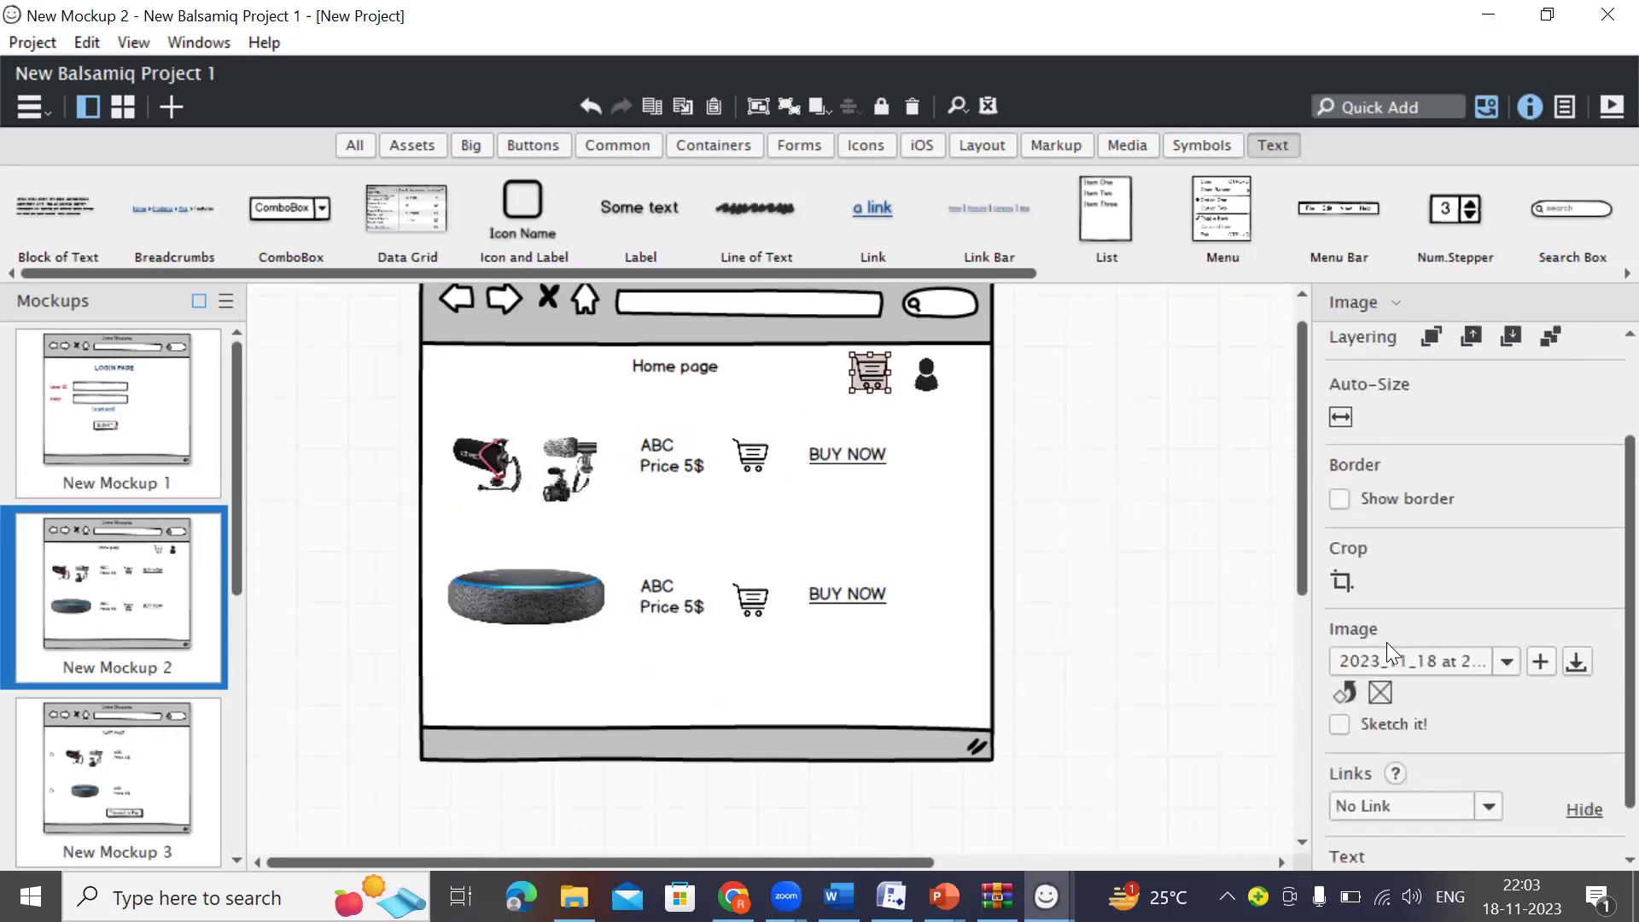
pyautogui.scroll(-1, 1395, 651)
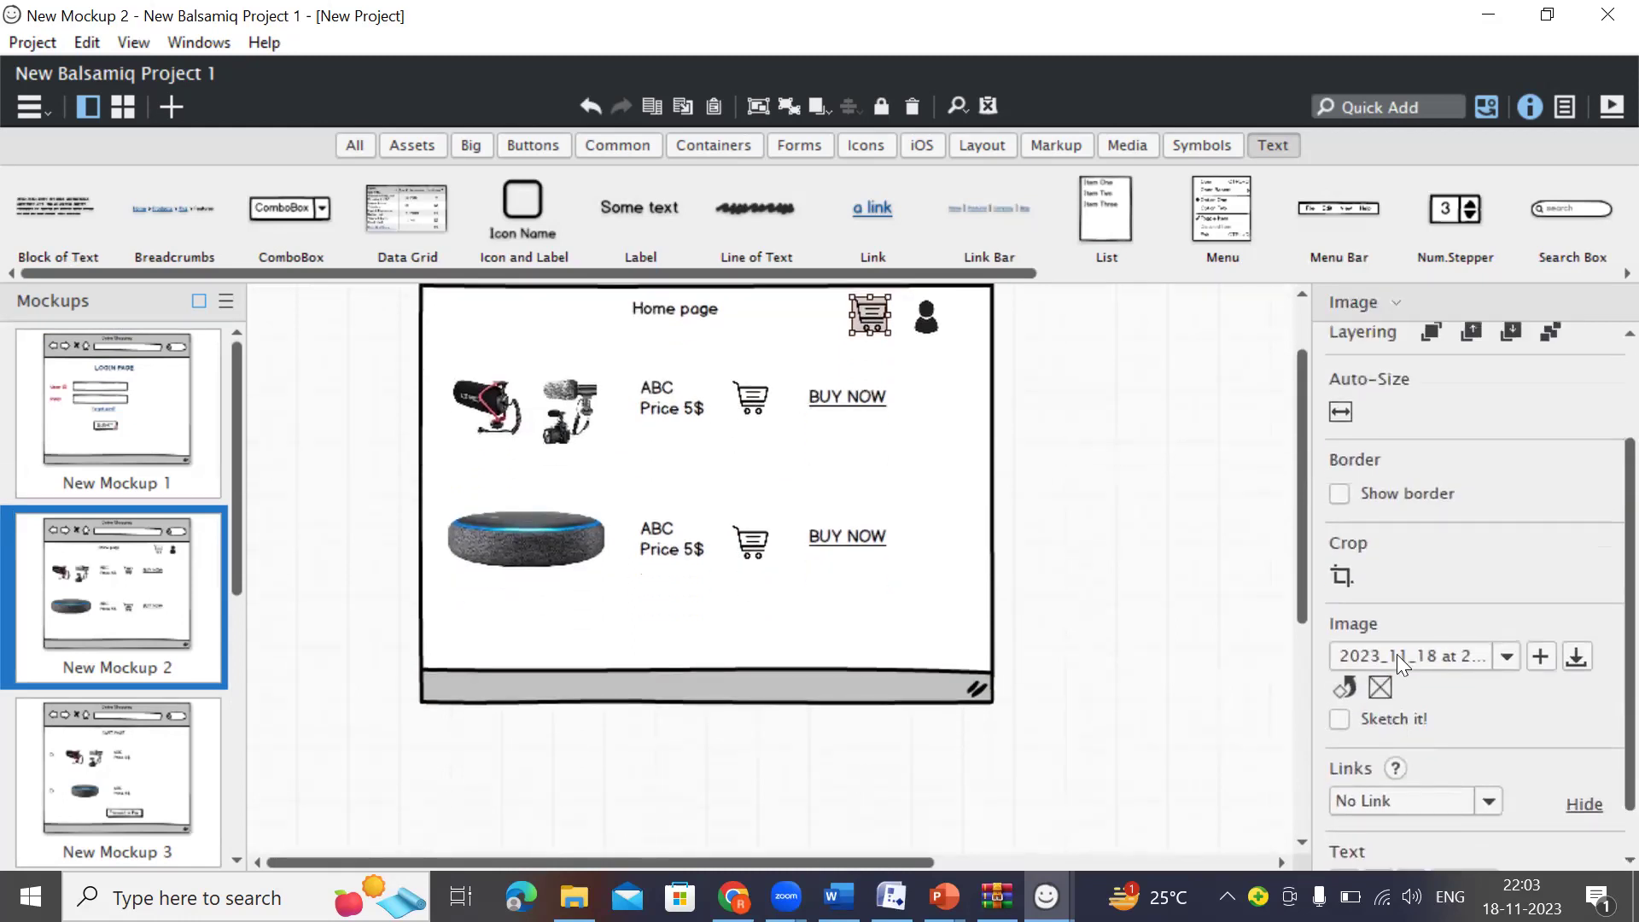
pyautogui.click(1490, 741)
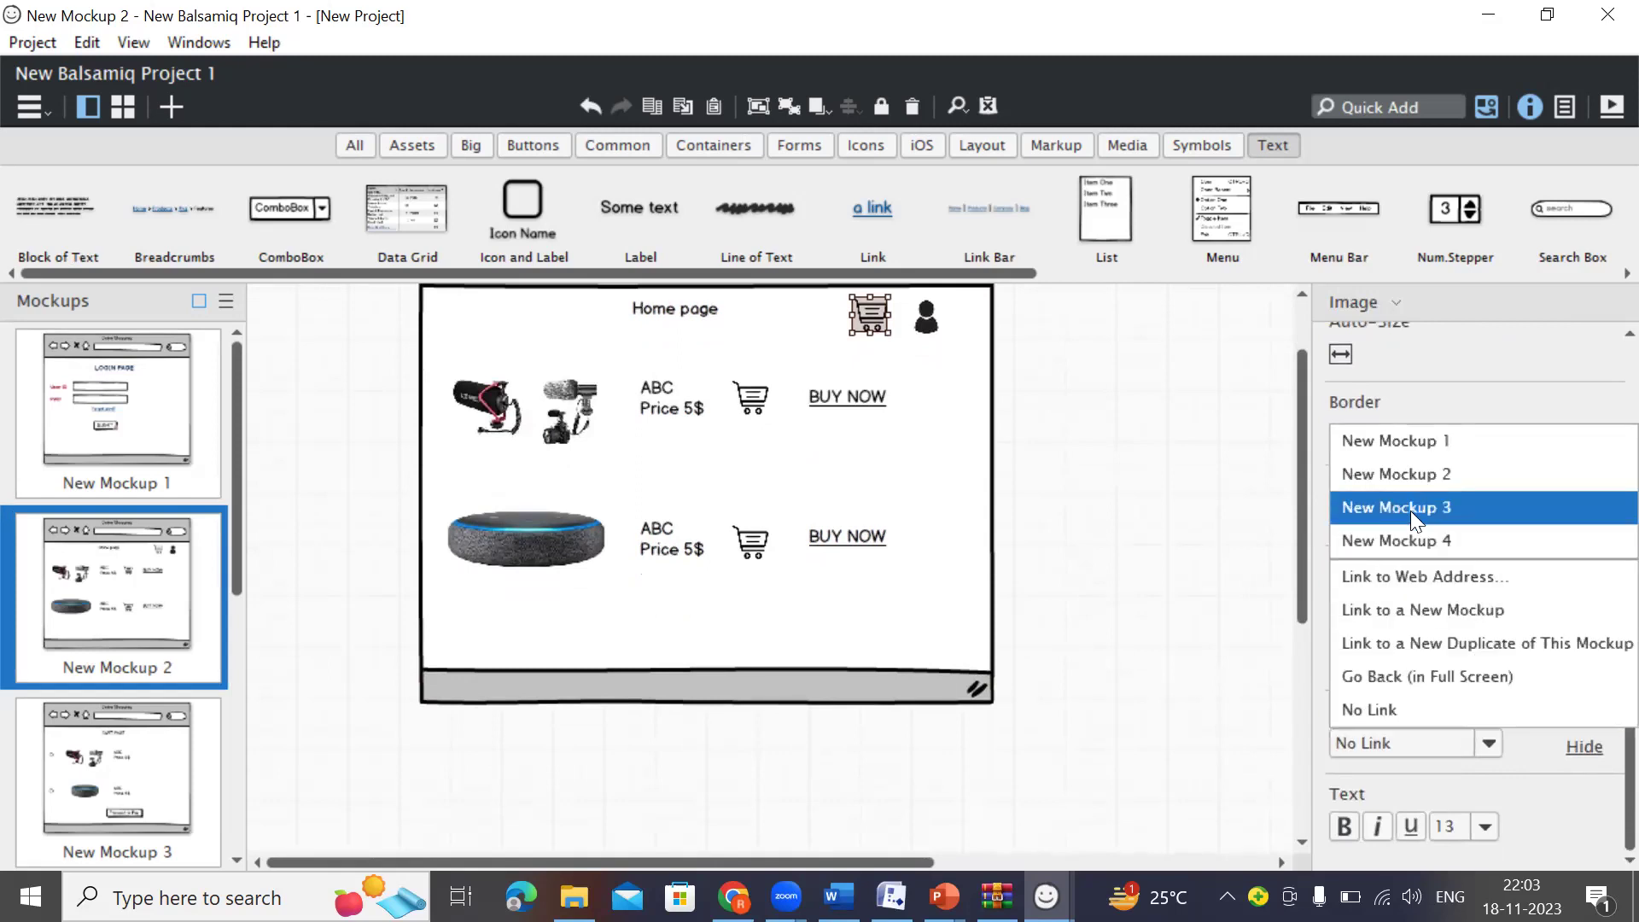
pyautogui.click(1410, 509)
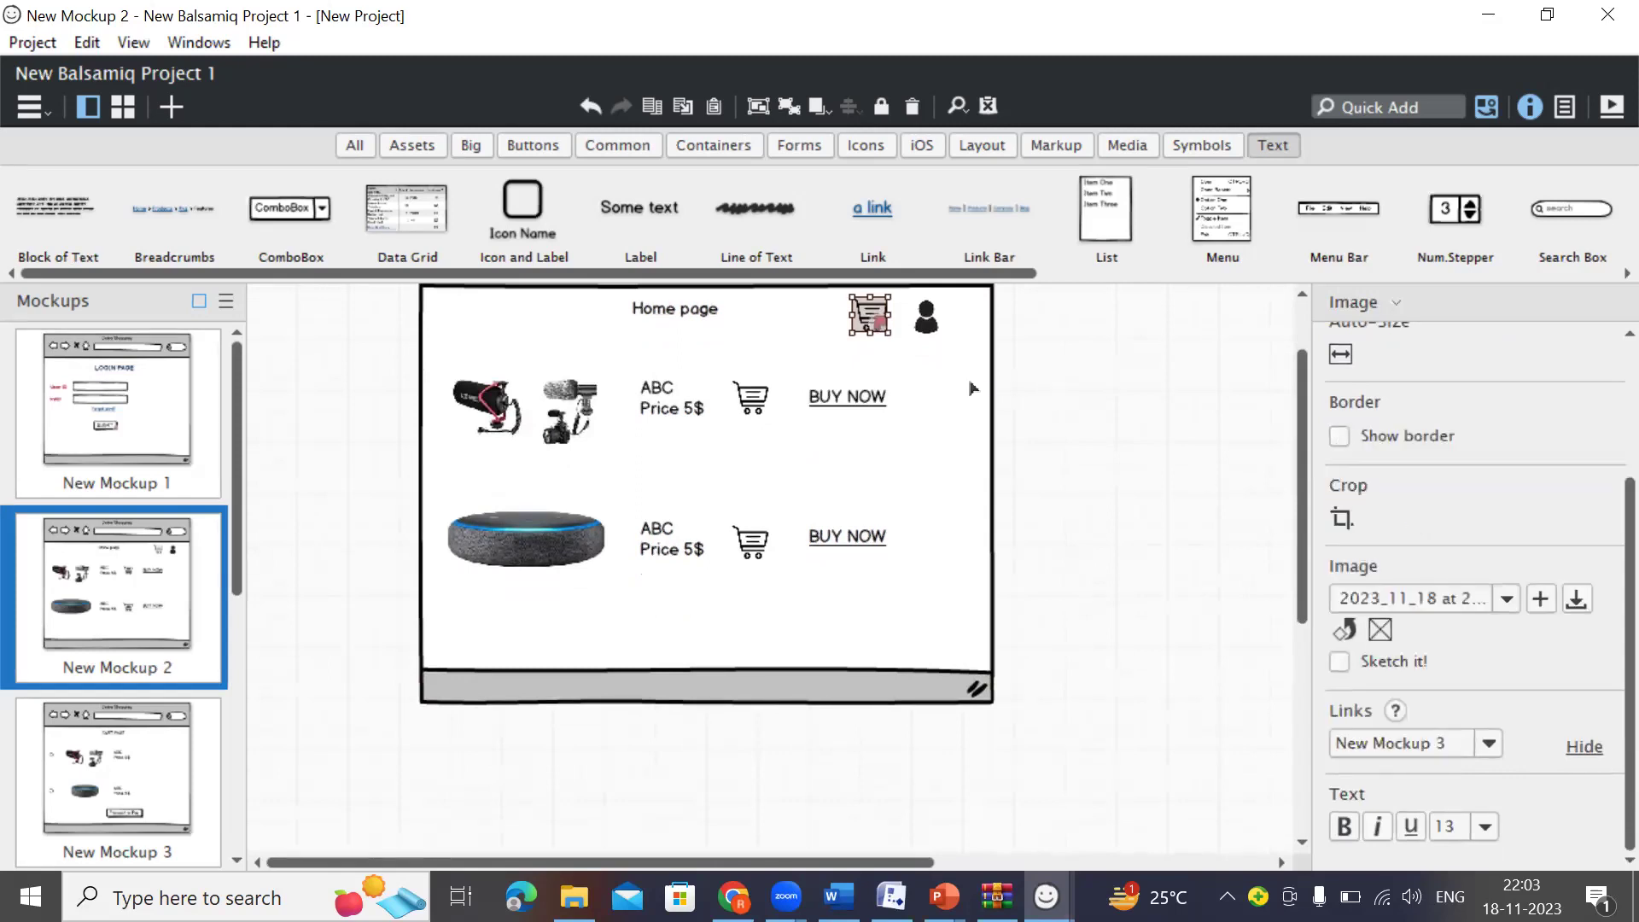
pyautogui.click(1097, 421)
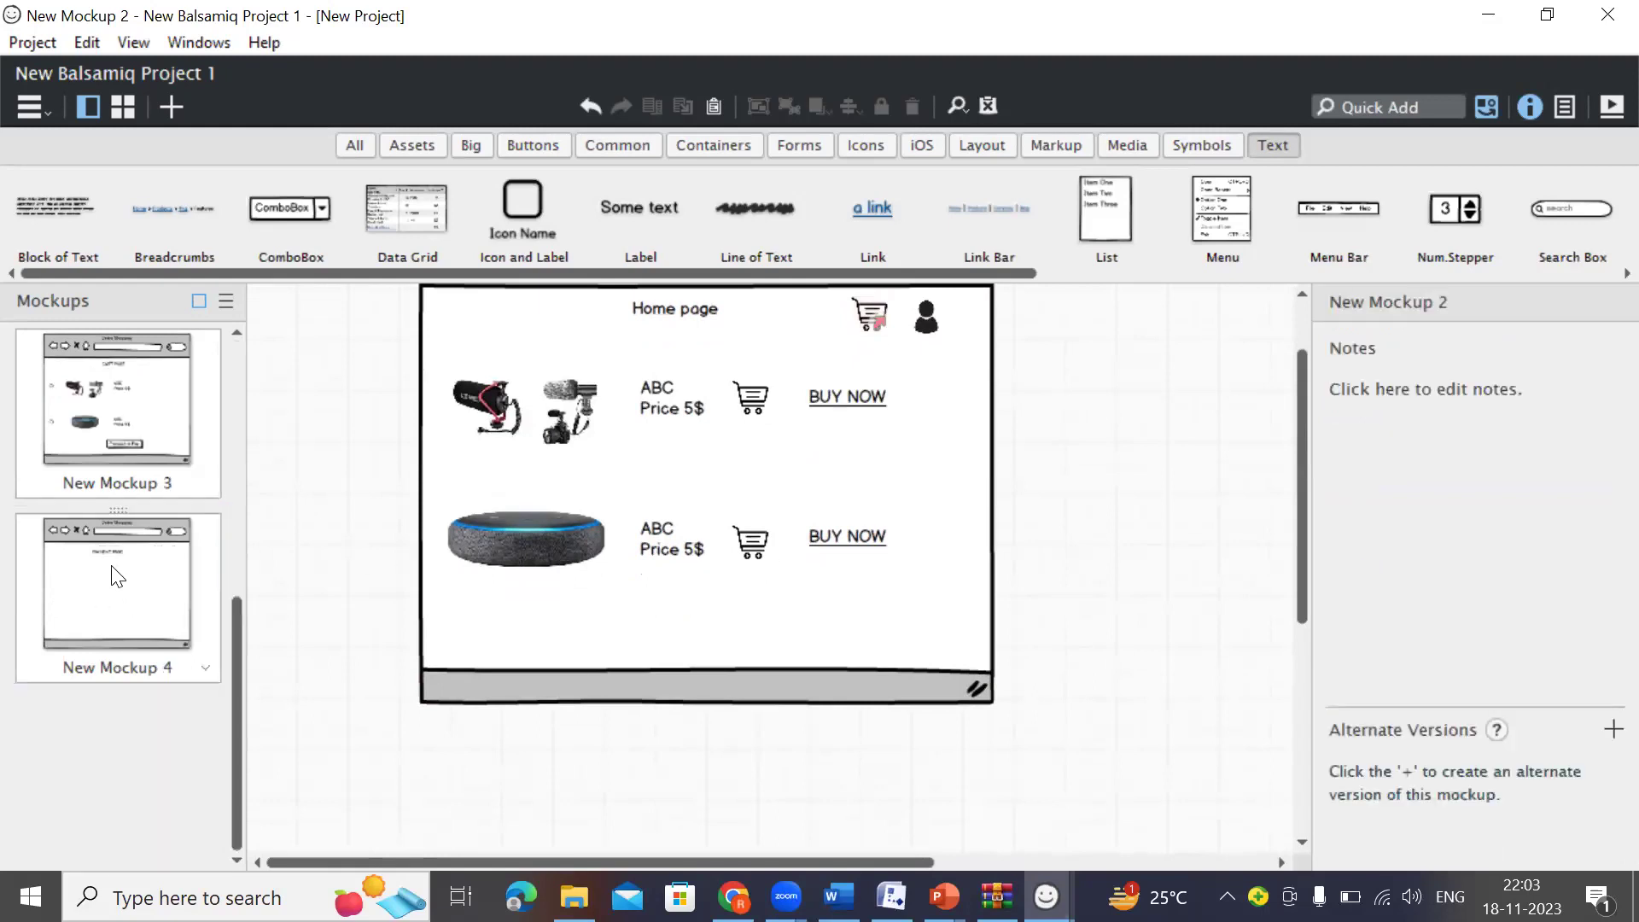
# Link the Proceed to Pay button on the cart page mockup to New Mockup 4.
pyautogui.doubleClick(127, 592)
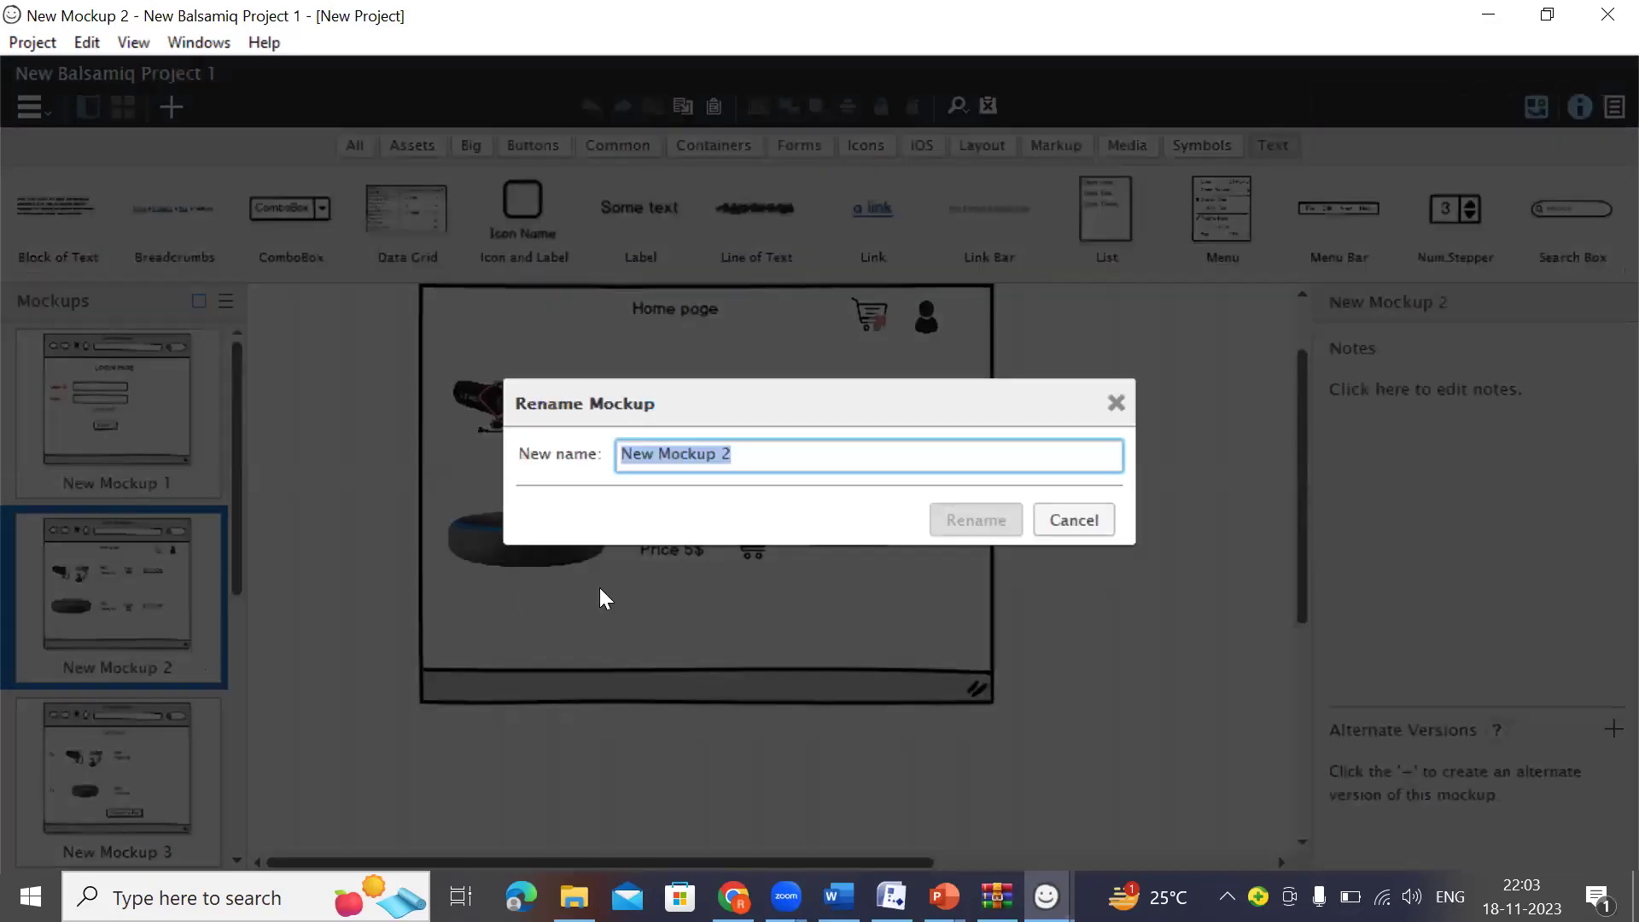
pyautogui.click(1117, 403)
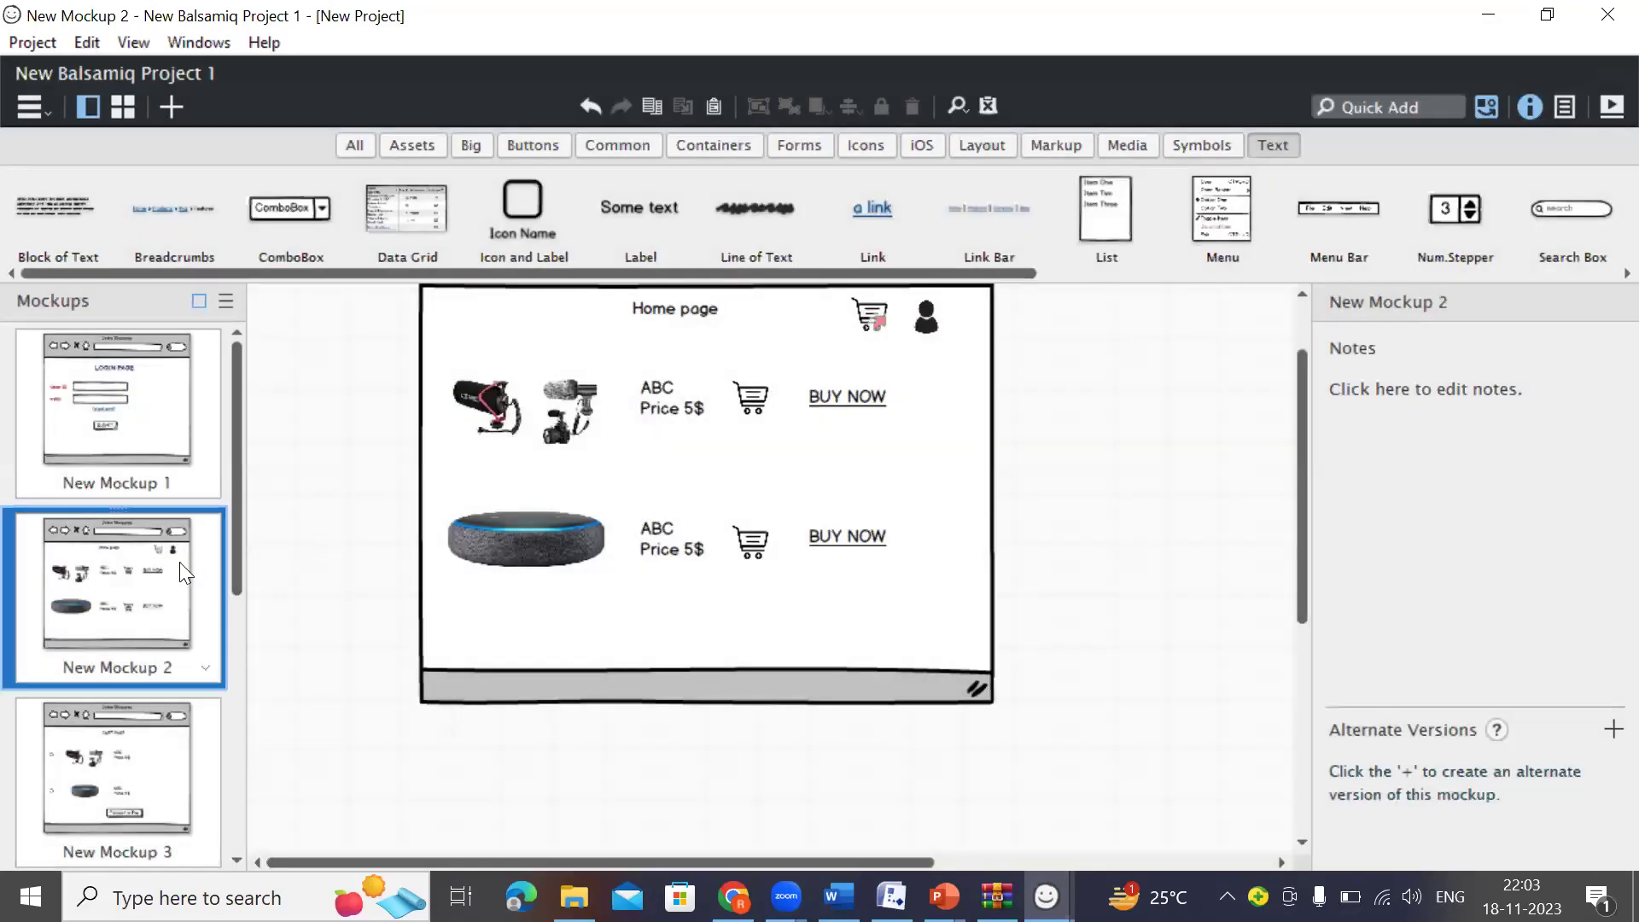
pyautogui.scroll(-3, 204, 632)
pyautogui.click(162, 427)
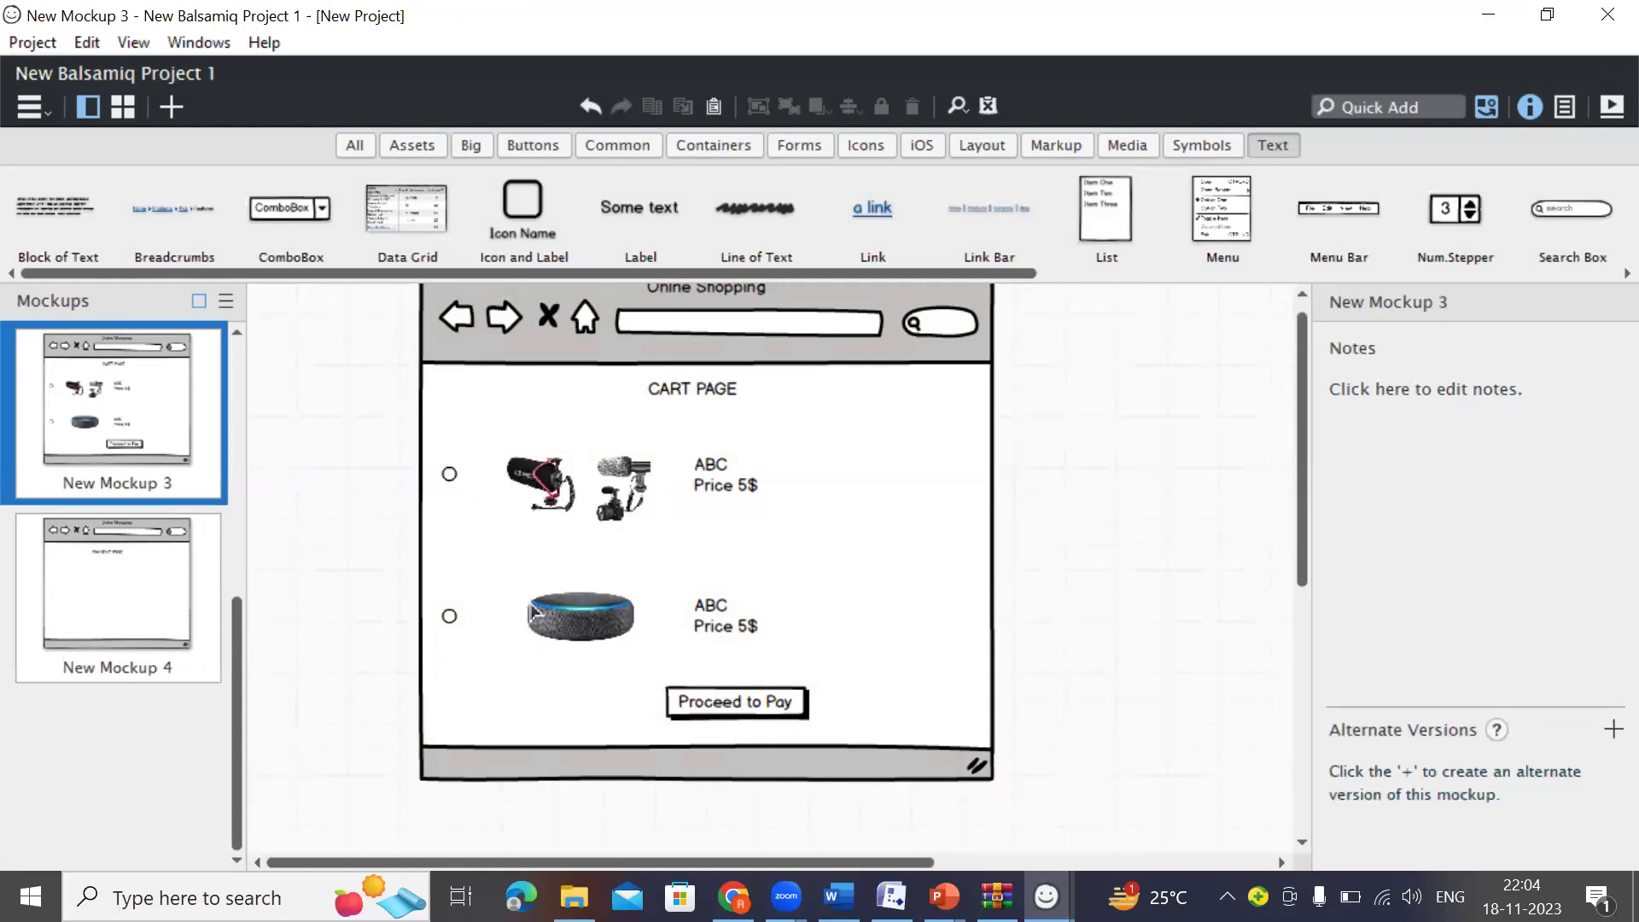
pyautogui.click(755, 703)
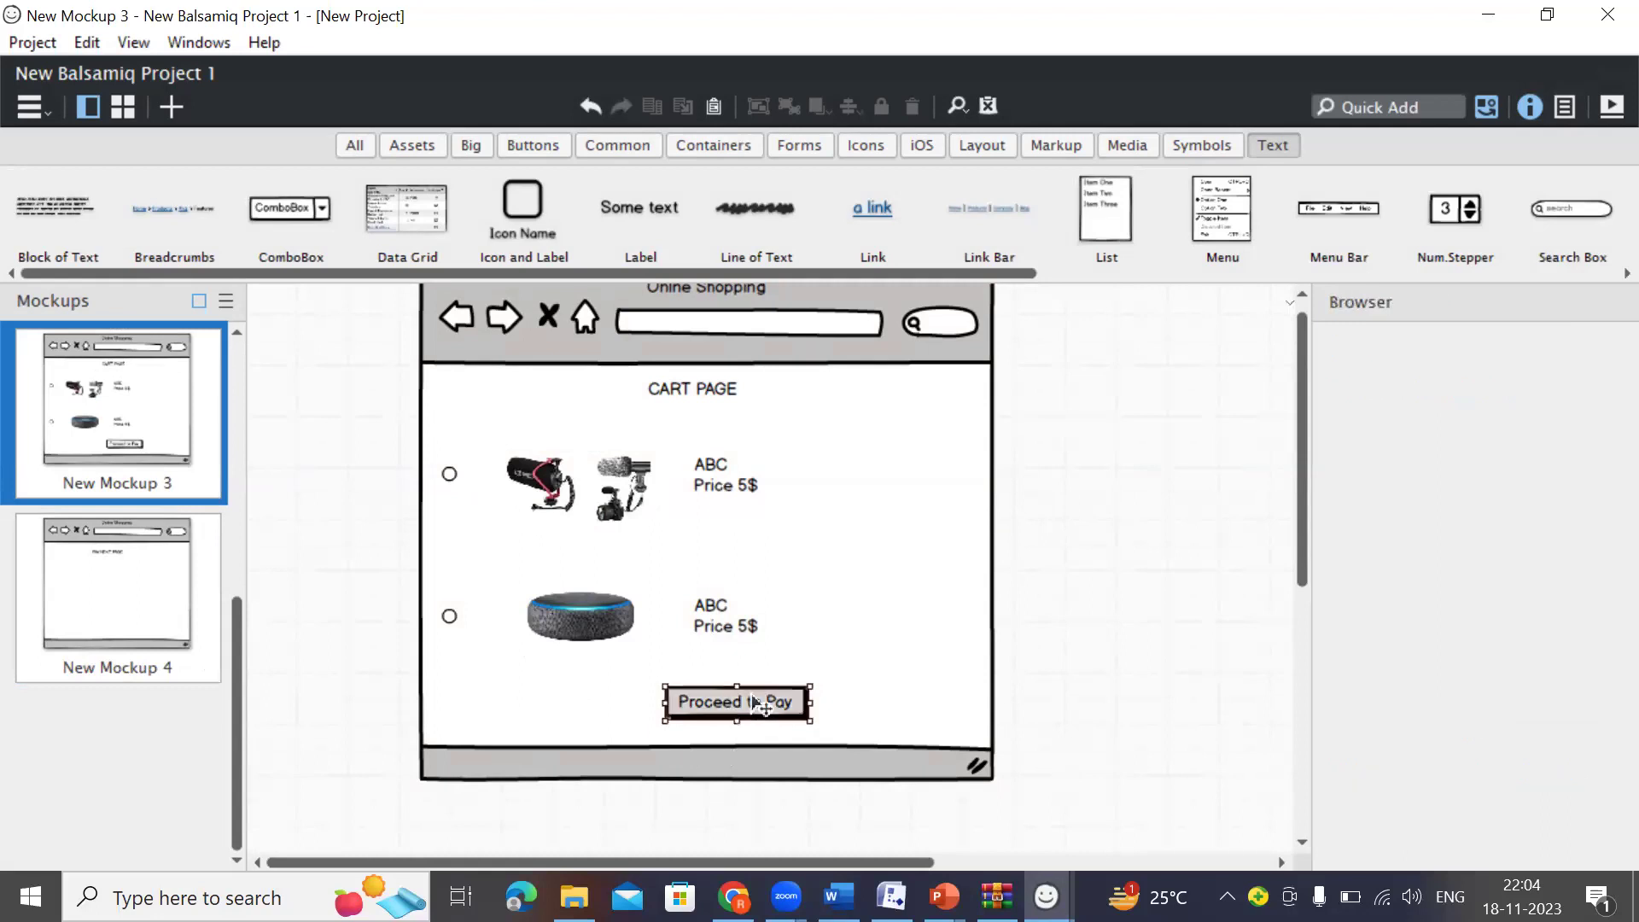
pyautogui.scroll(-1, 1434, 683)
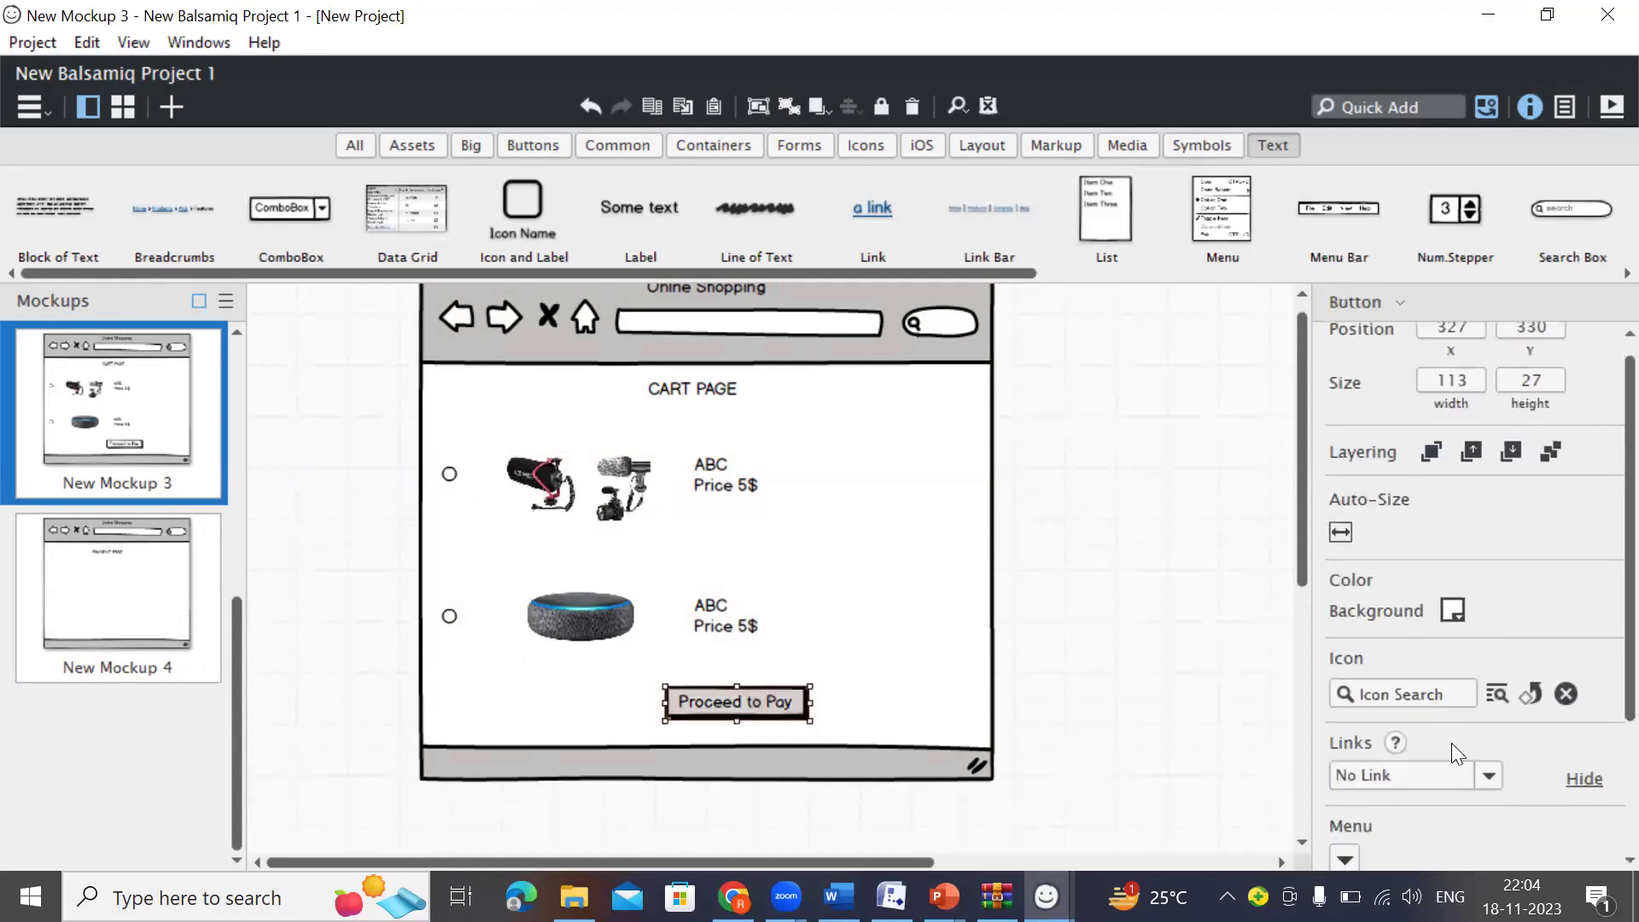
pyautogui.click(1485, 775)
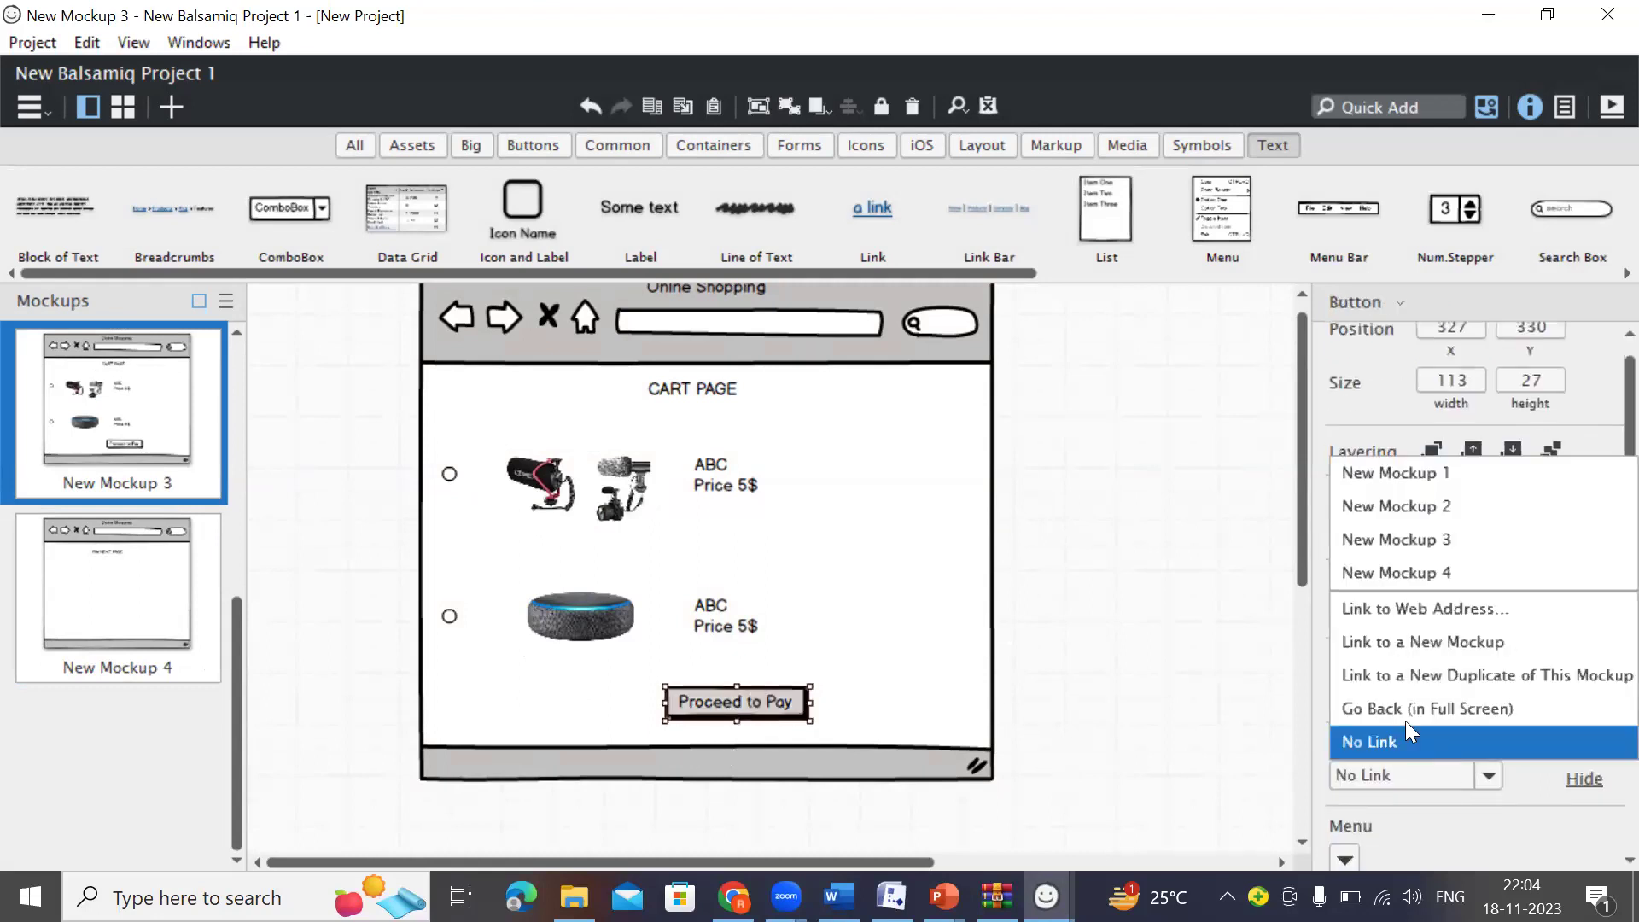
pyautogui.click(1428, 573)
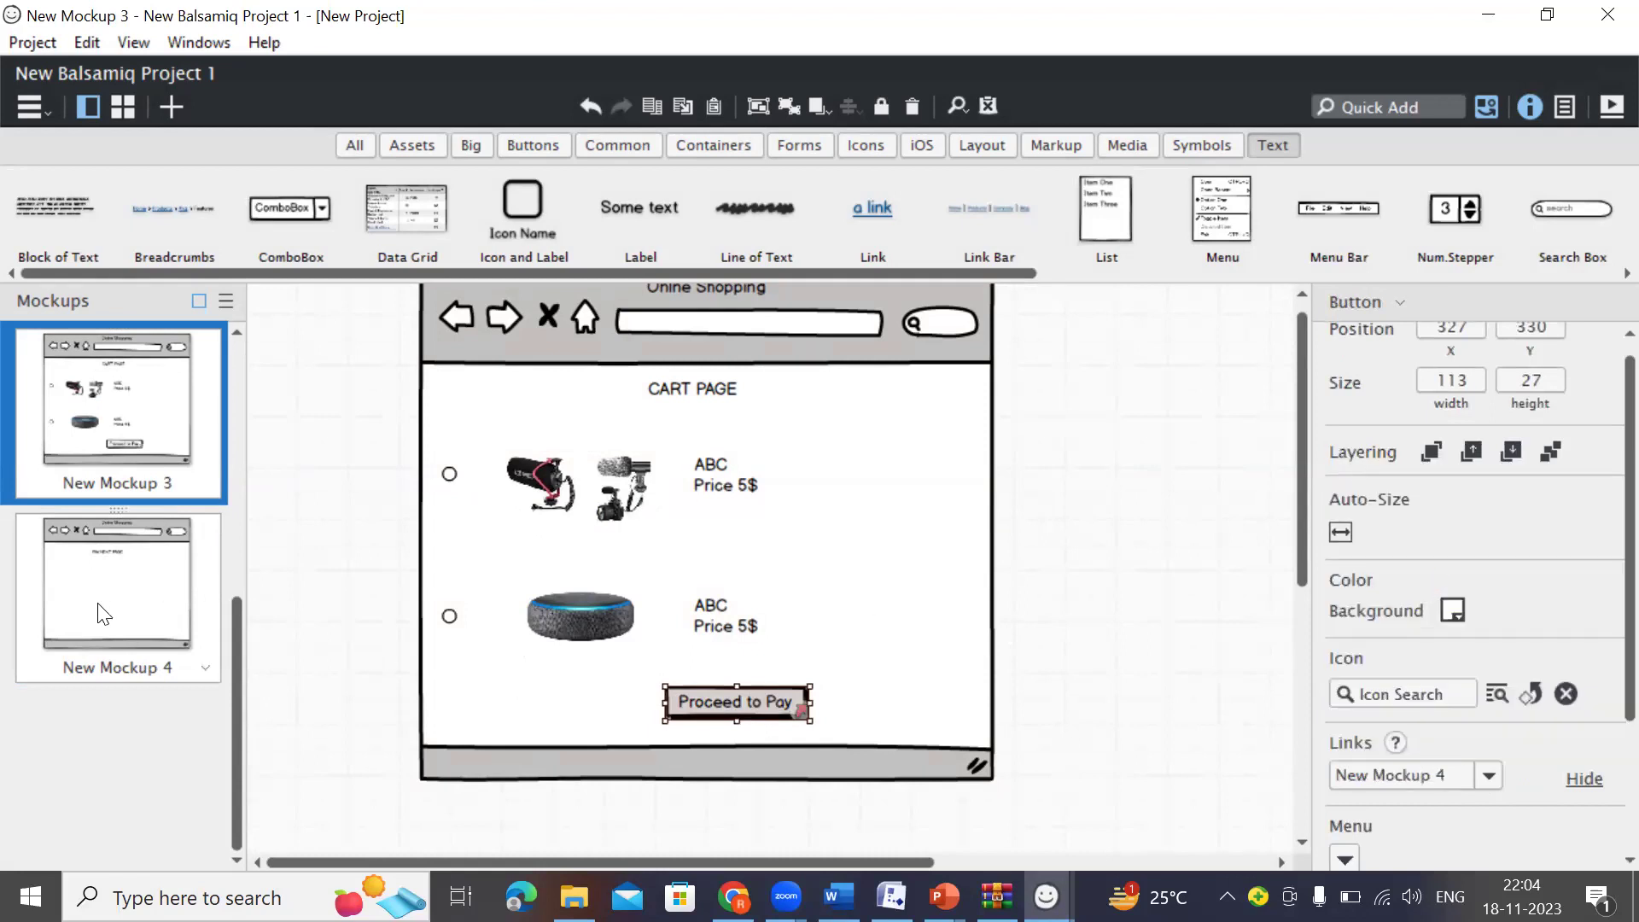
# Check the payment page mockup, return to the login page mockup and start the full-screen presentation from there.
pyautogui.scroll(3, 163, 612)
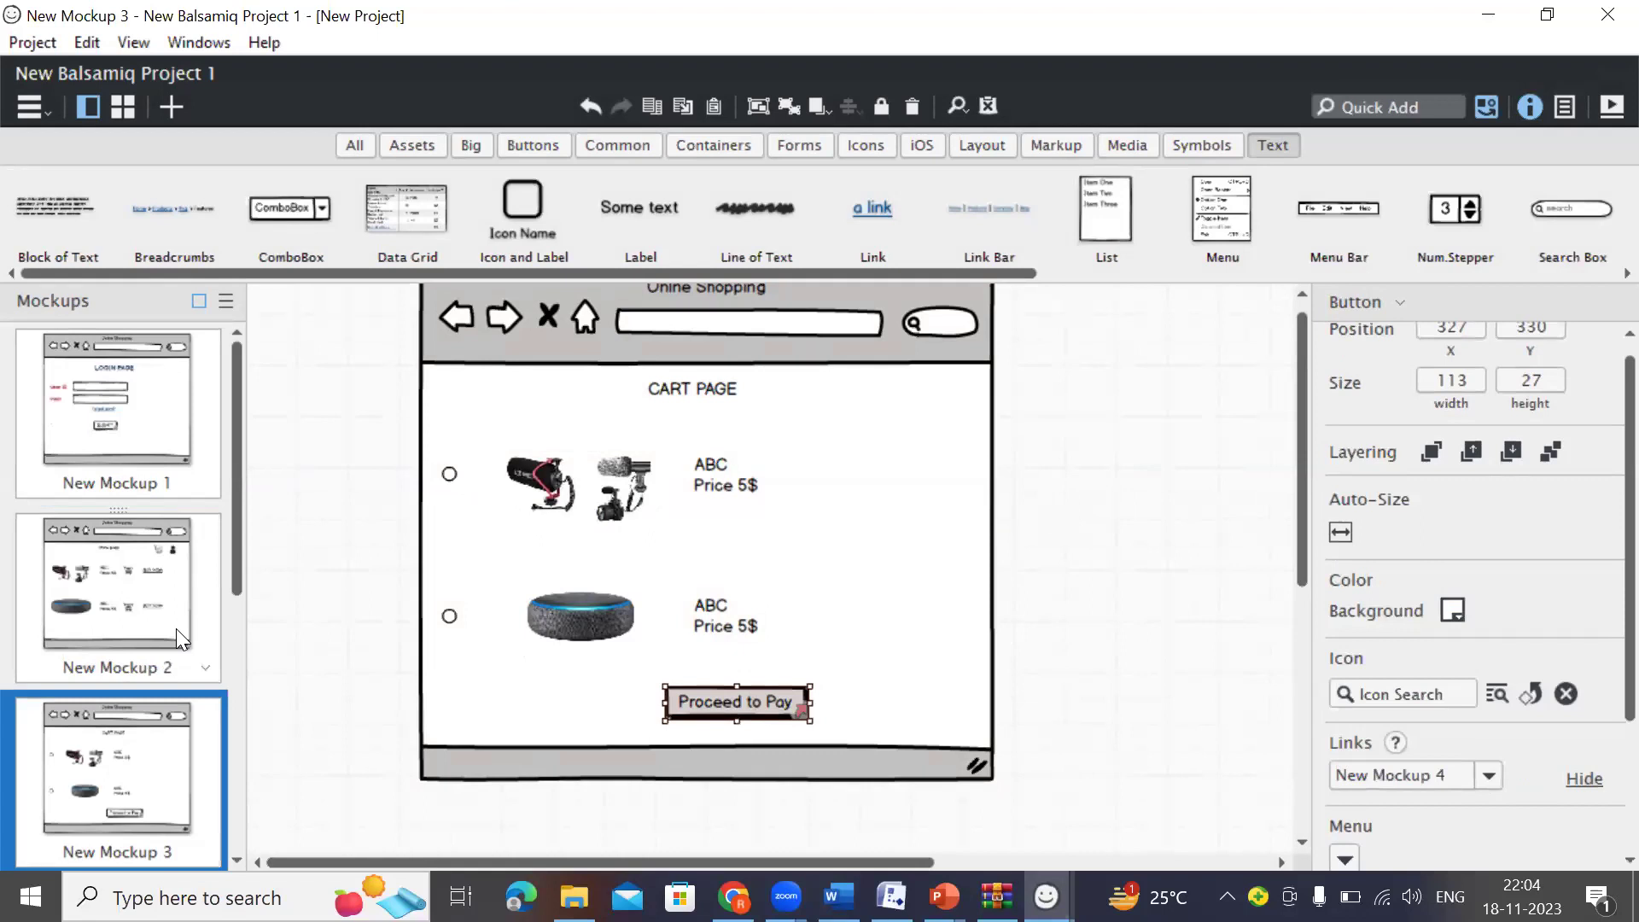
pyautogui.scroll(-3, 176, 628)
pyautogui.click(176, 628)
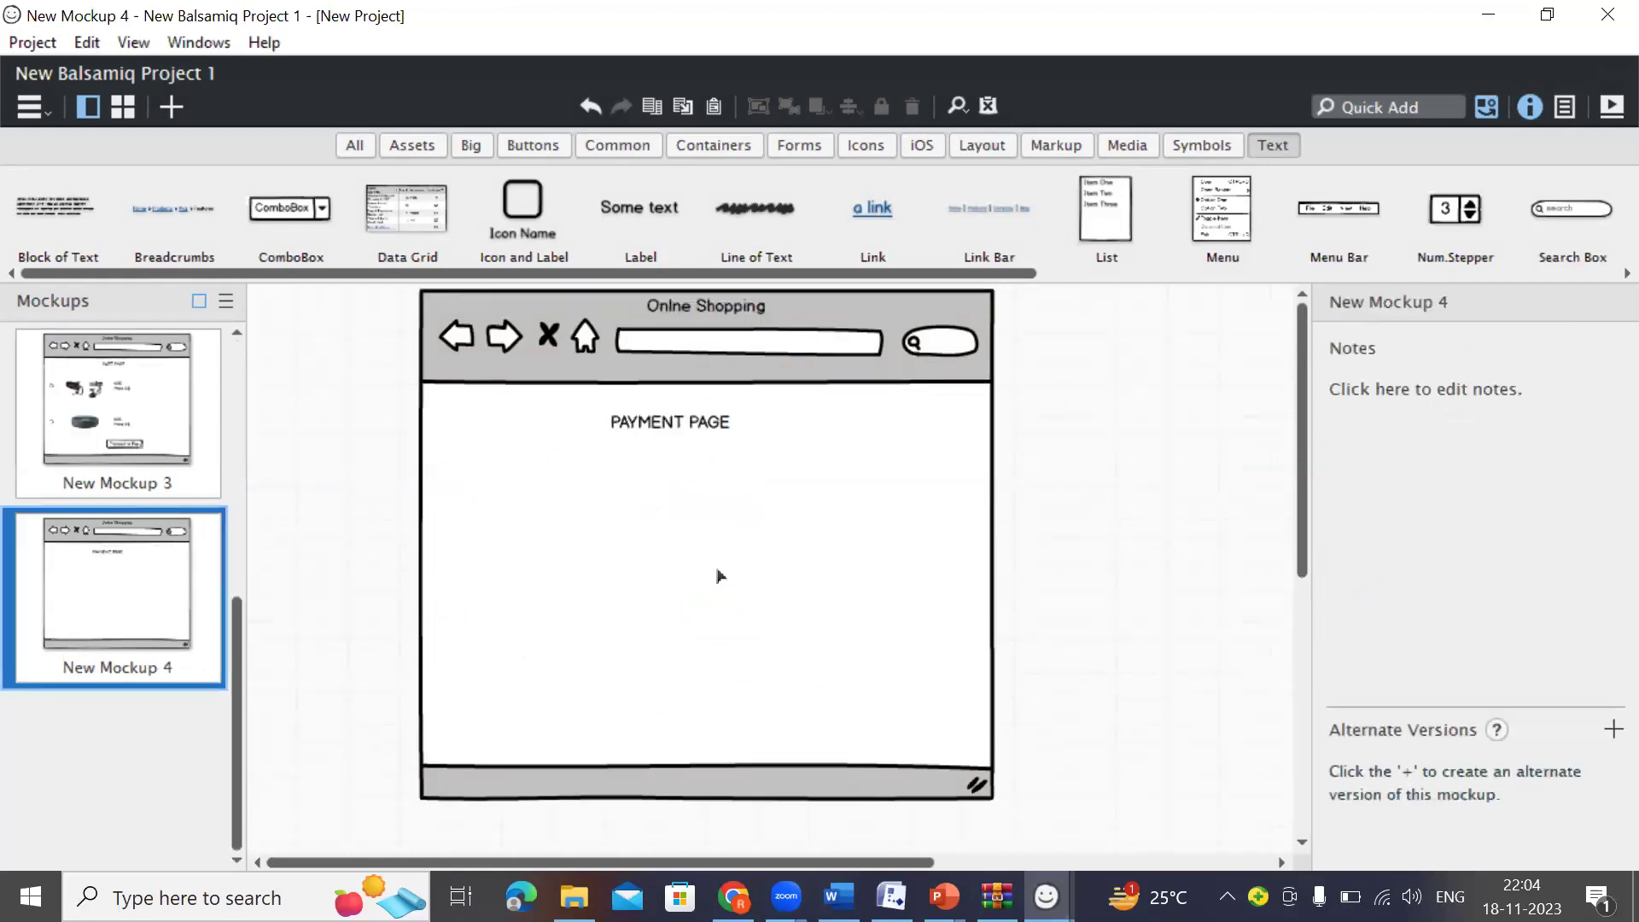
pyautogui.scroll(3, 152, 553)
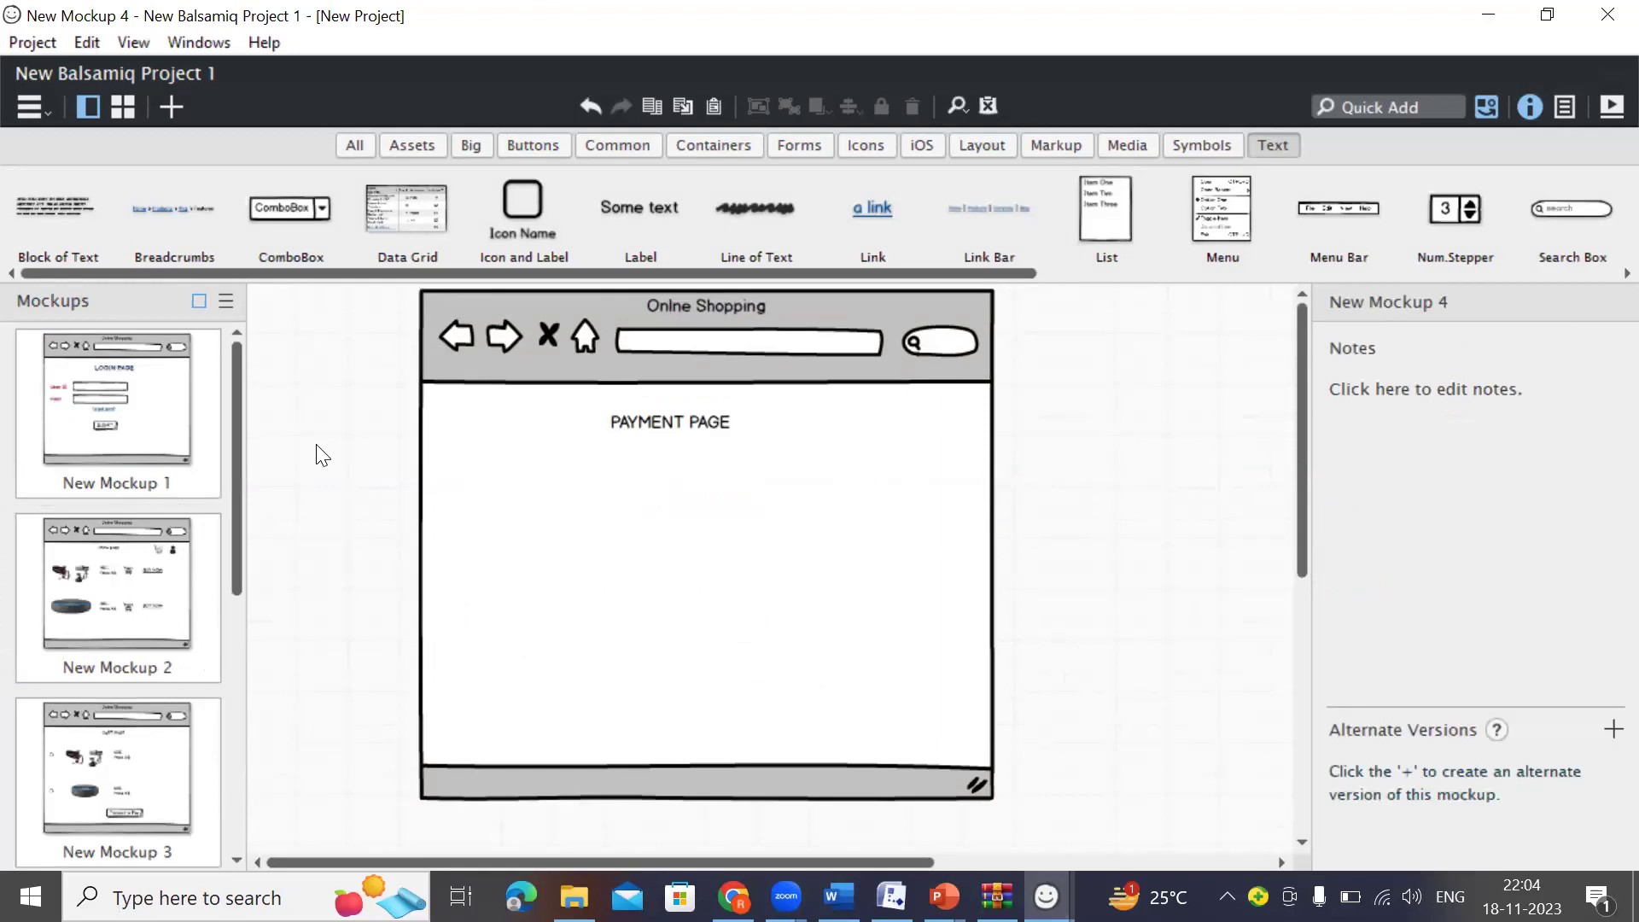
pyautogui.click(177, 417)
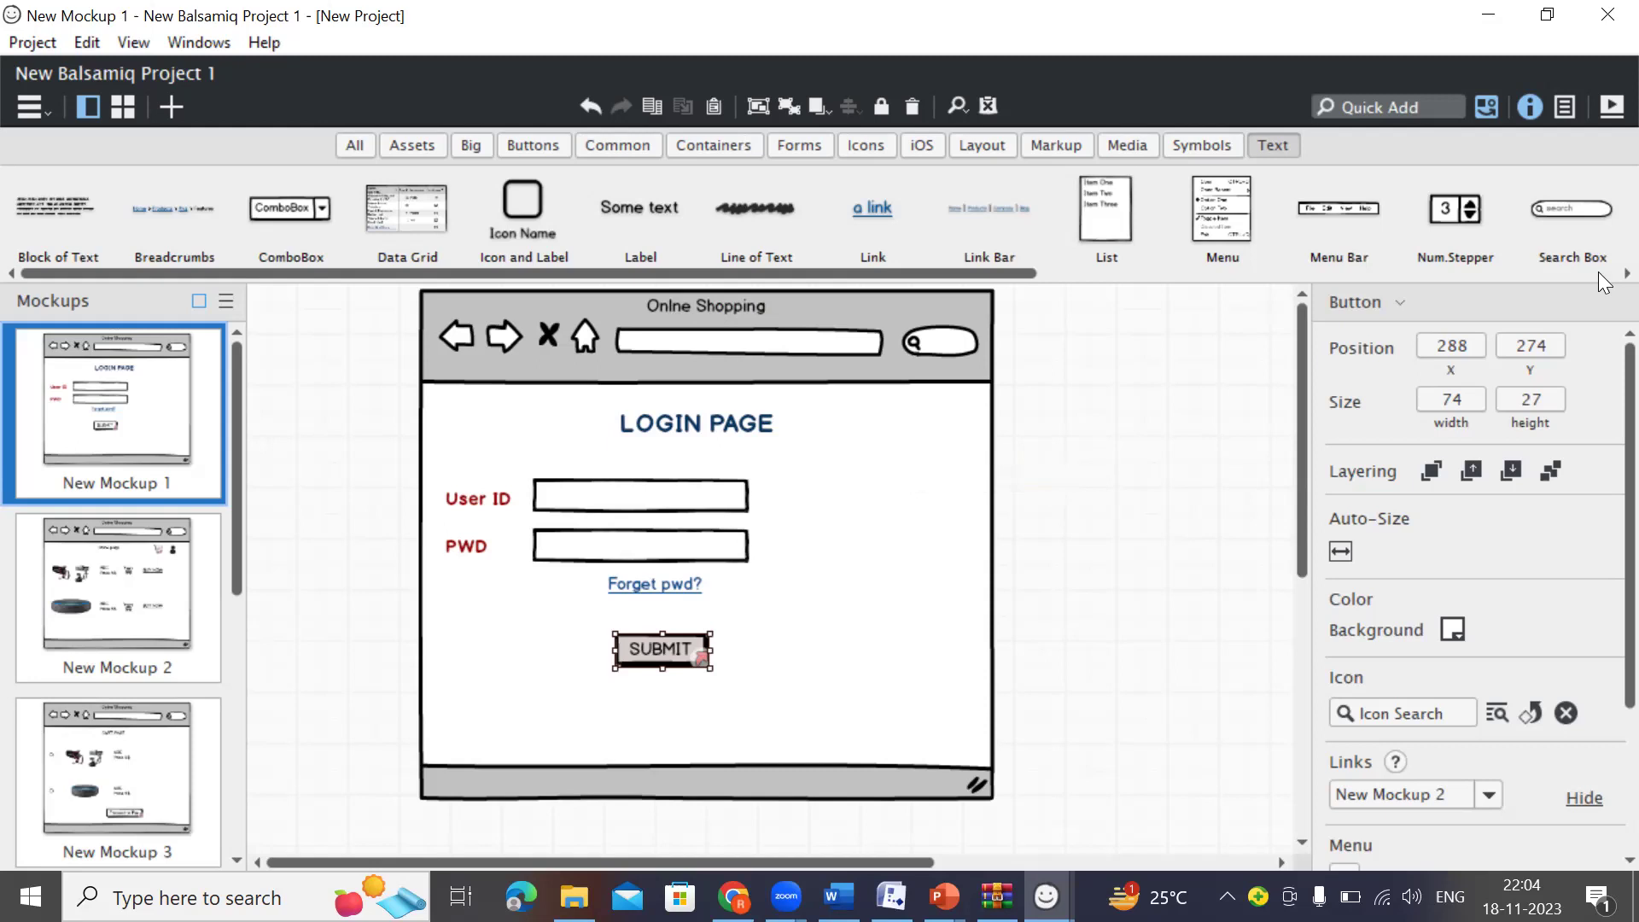
pyautogui.click(1609, 108)
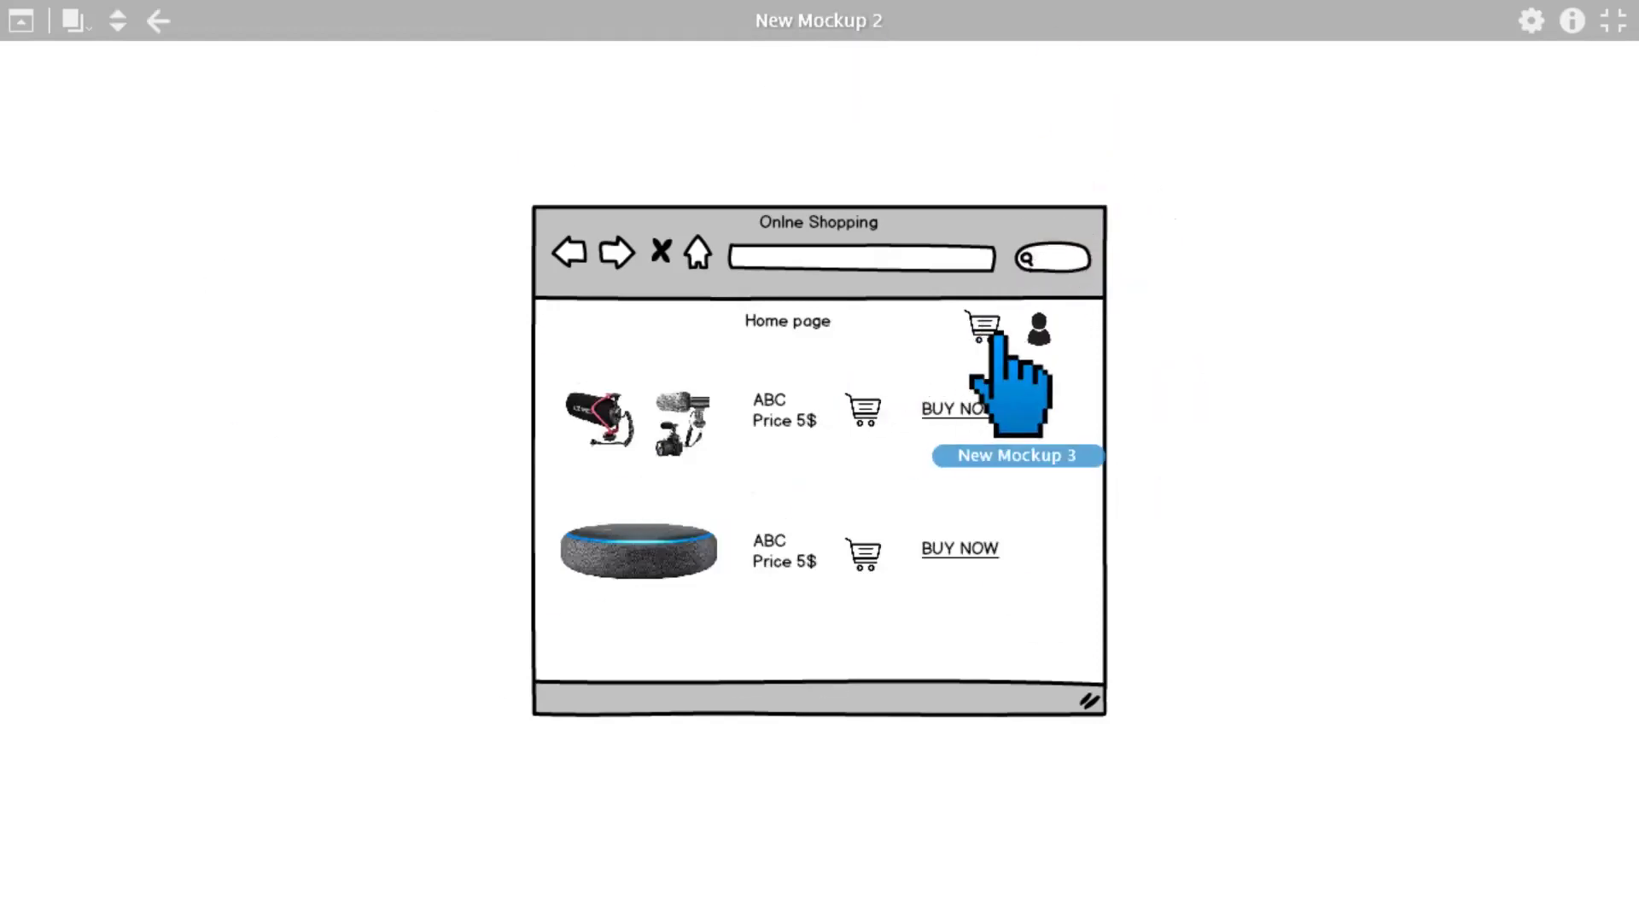
# Test the prototype links from the home page cart icon through Proceed to Pay to the payment page, and exit the presentation.
pyautogui.click(982, 401)
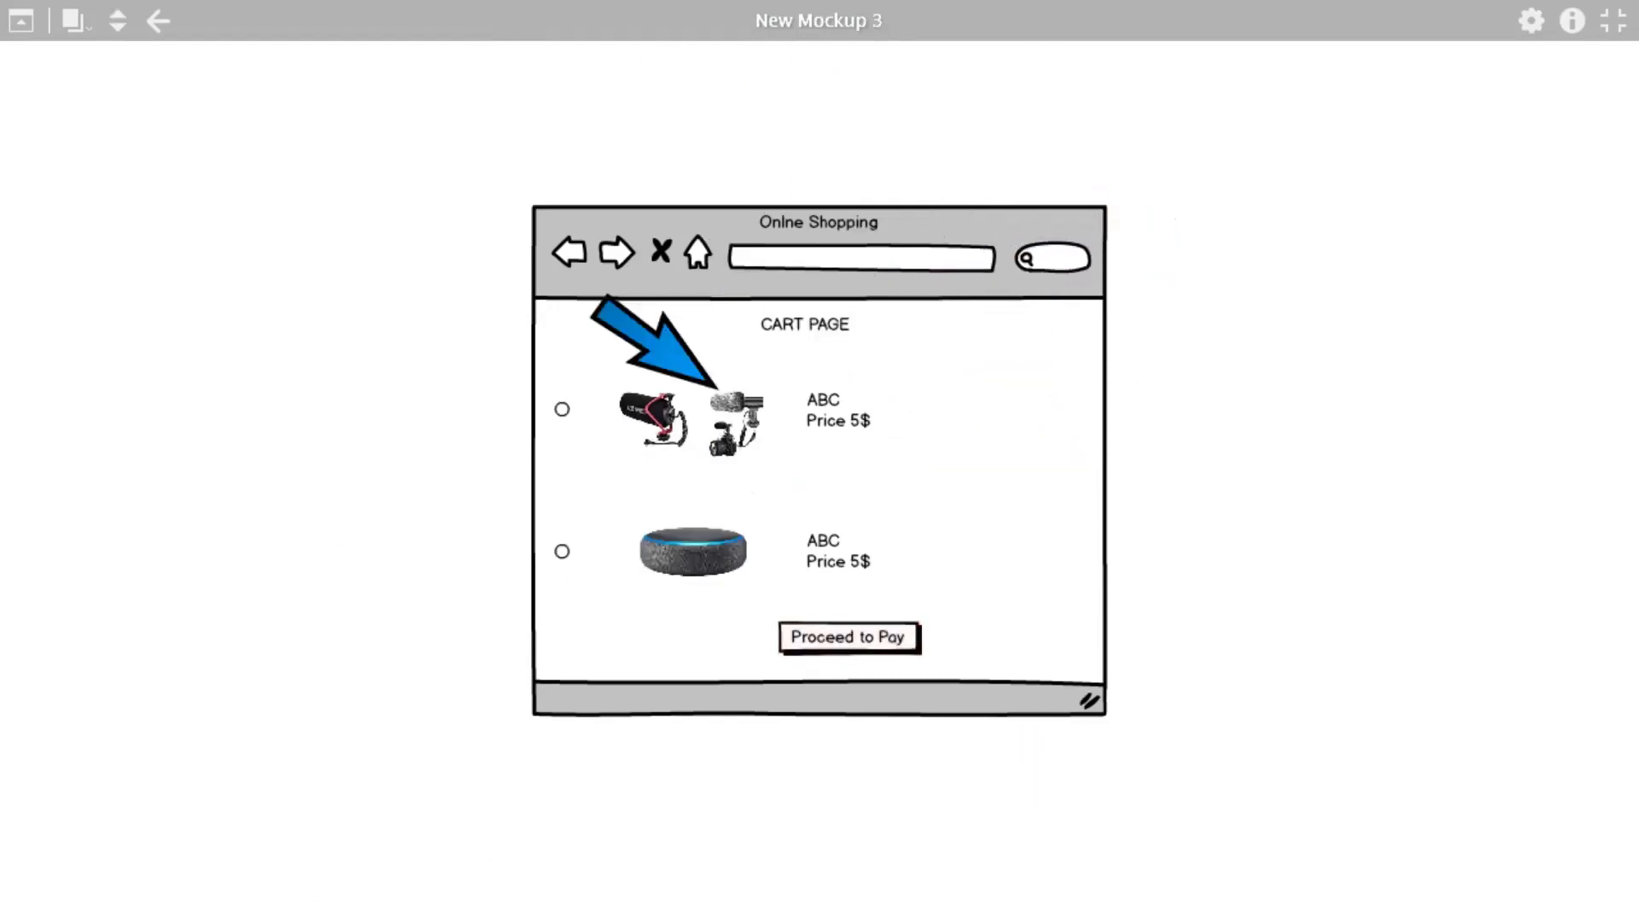
pyautogui.click(557, 406)
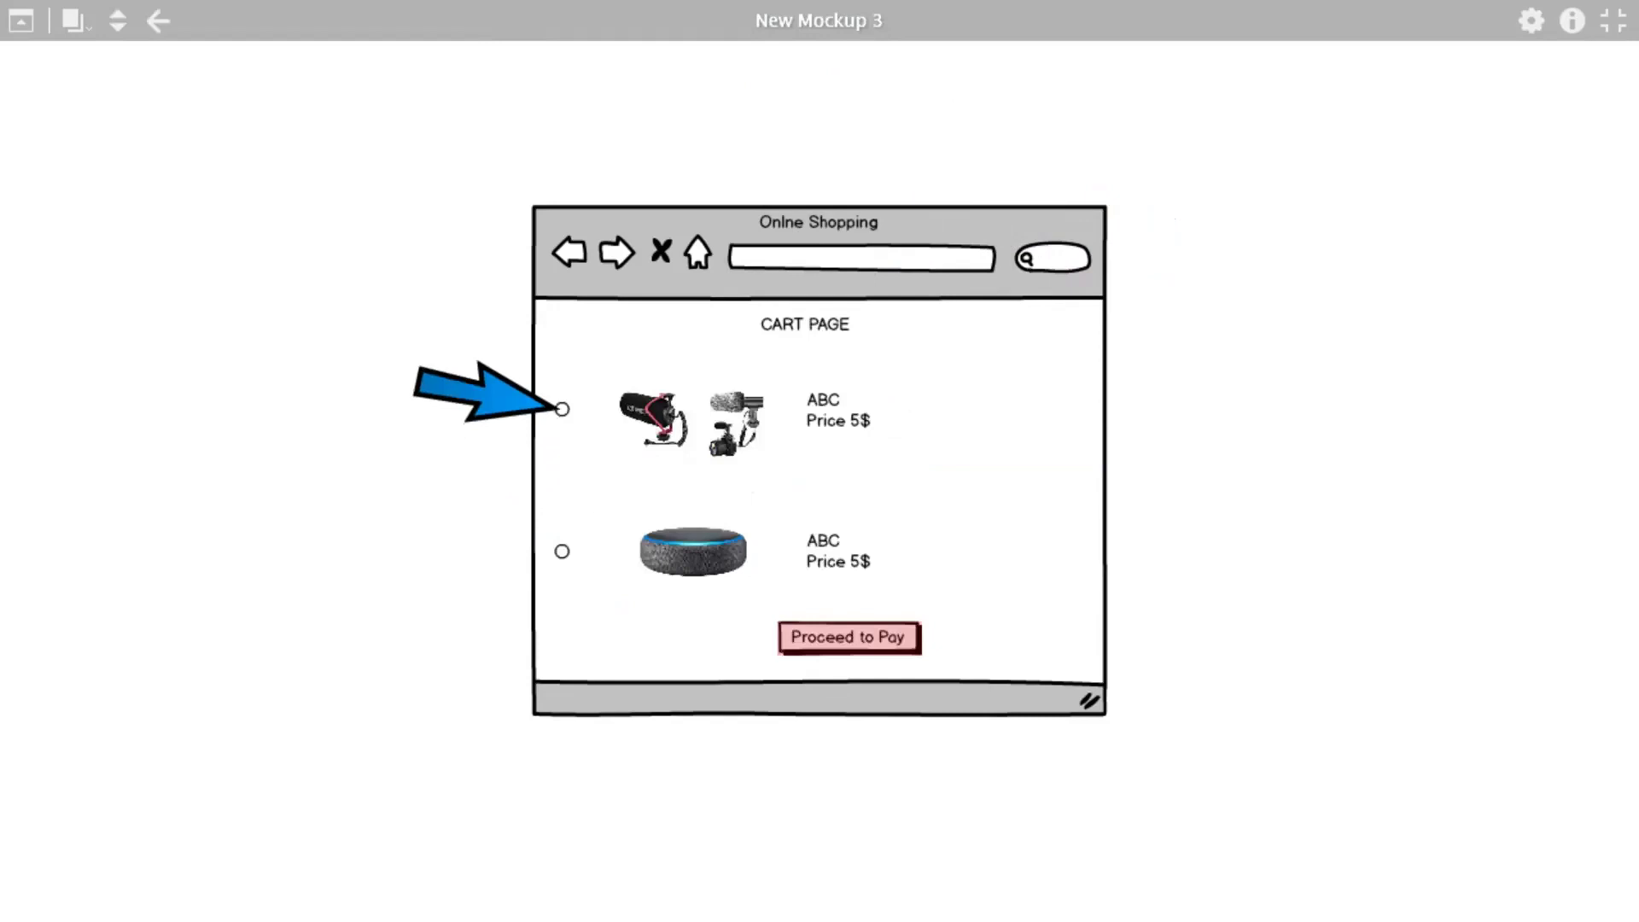
pyautogui.click(559, 548)
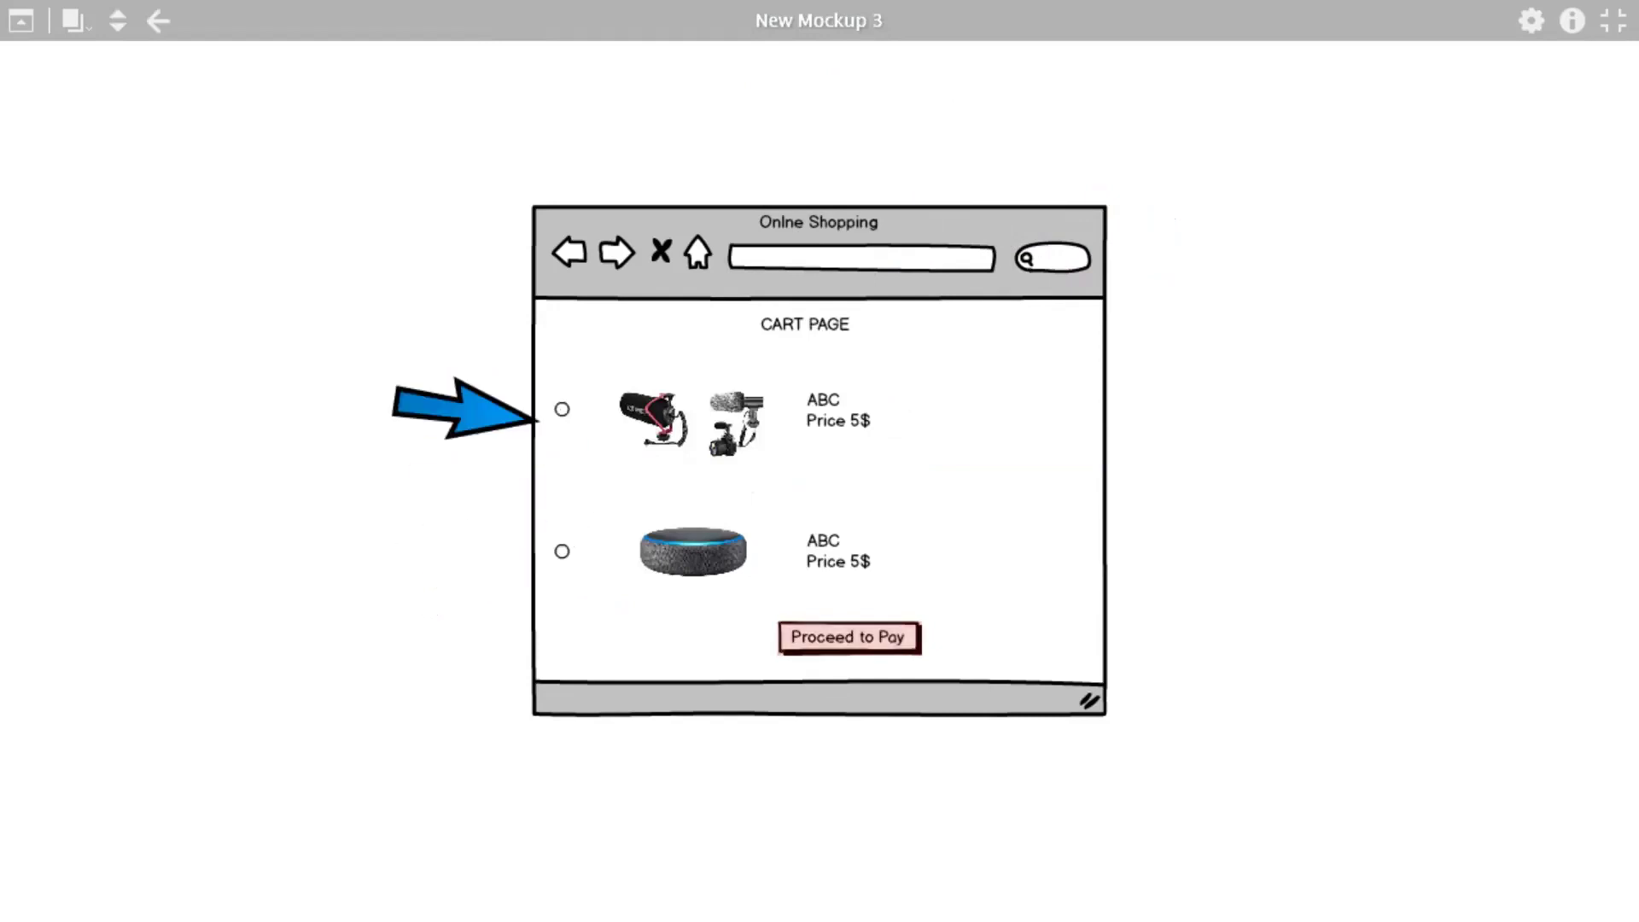
pyautogui.click(561, 406)
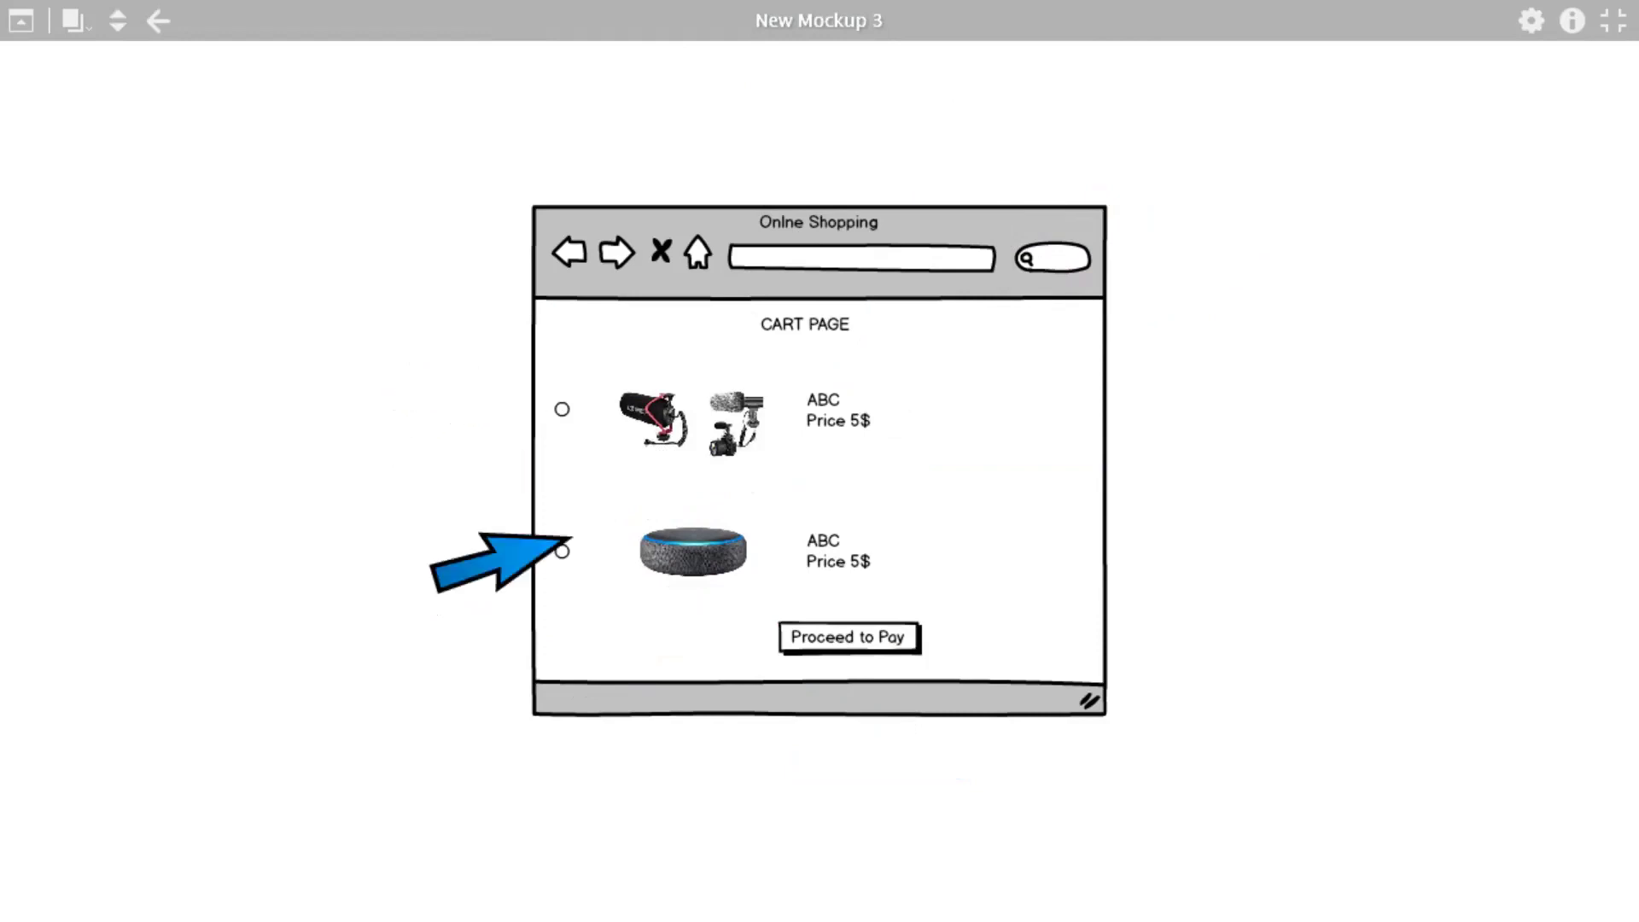
pyautogui.click(836, 637)
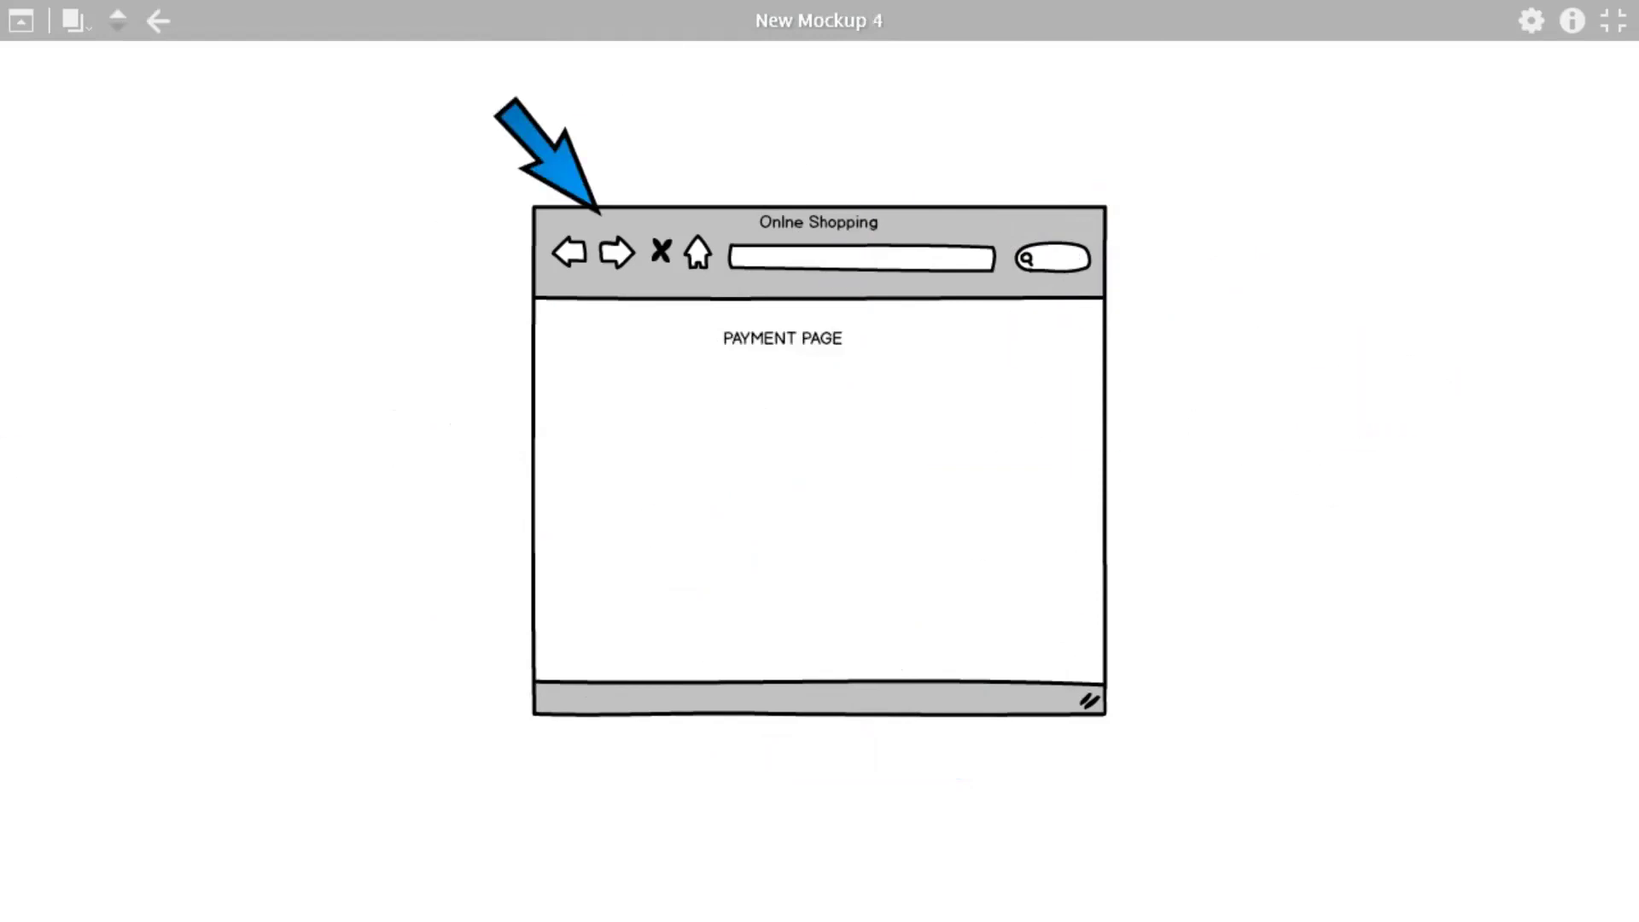
pyautogui.click(1607, 22)
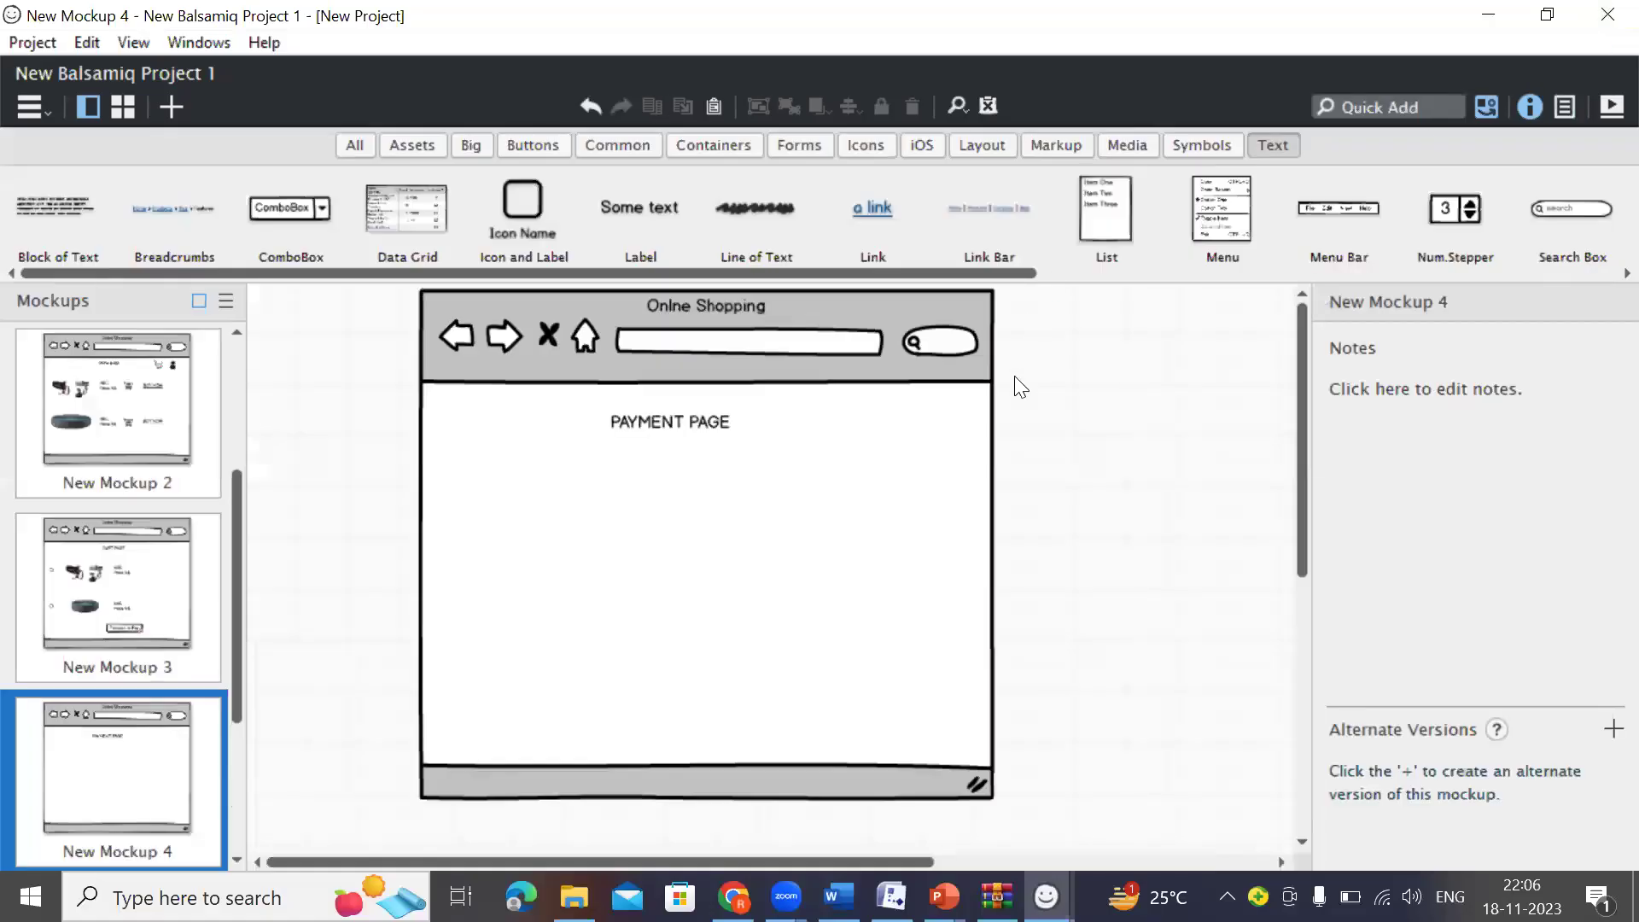
# Return to the login page mockup and clear the selection on its canvas.
pyautogui.scroll(2, 94, 478)
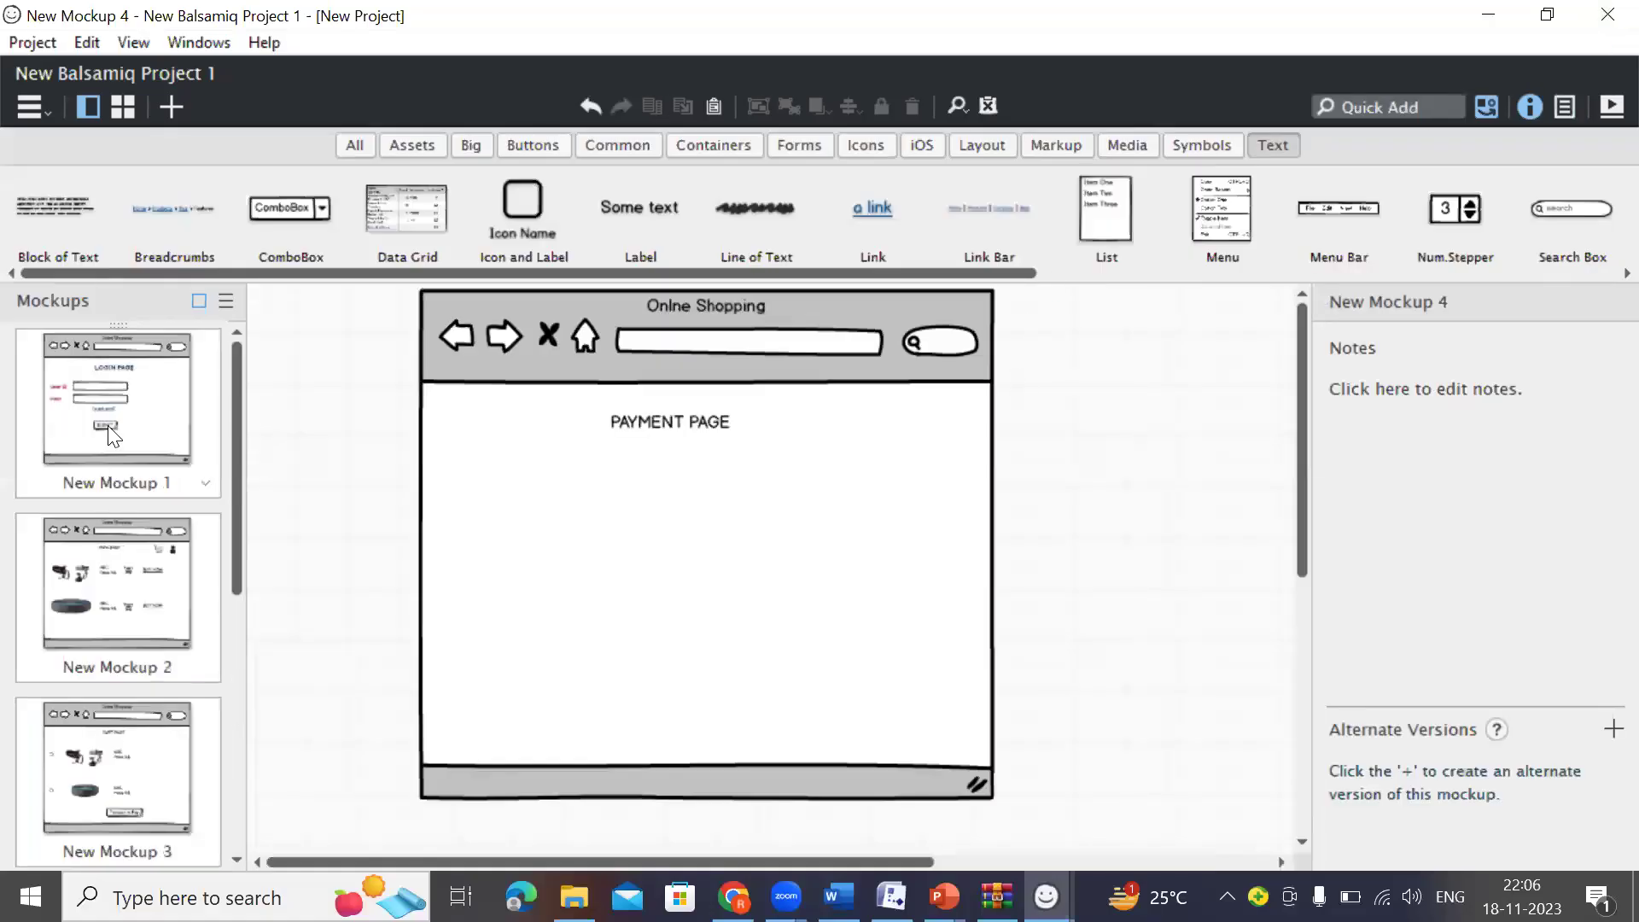
pyautogui.click(112, 438)
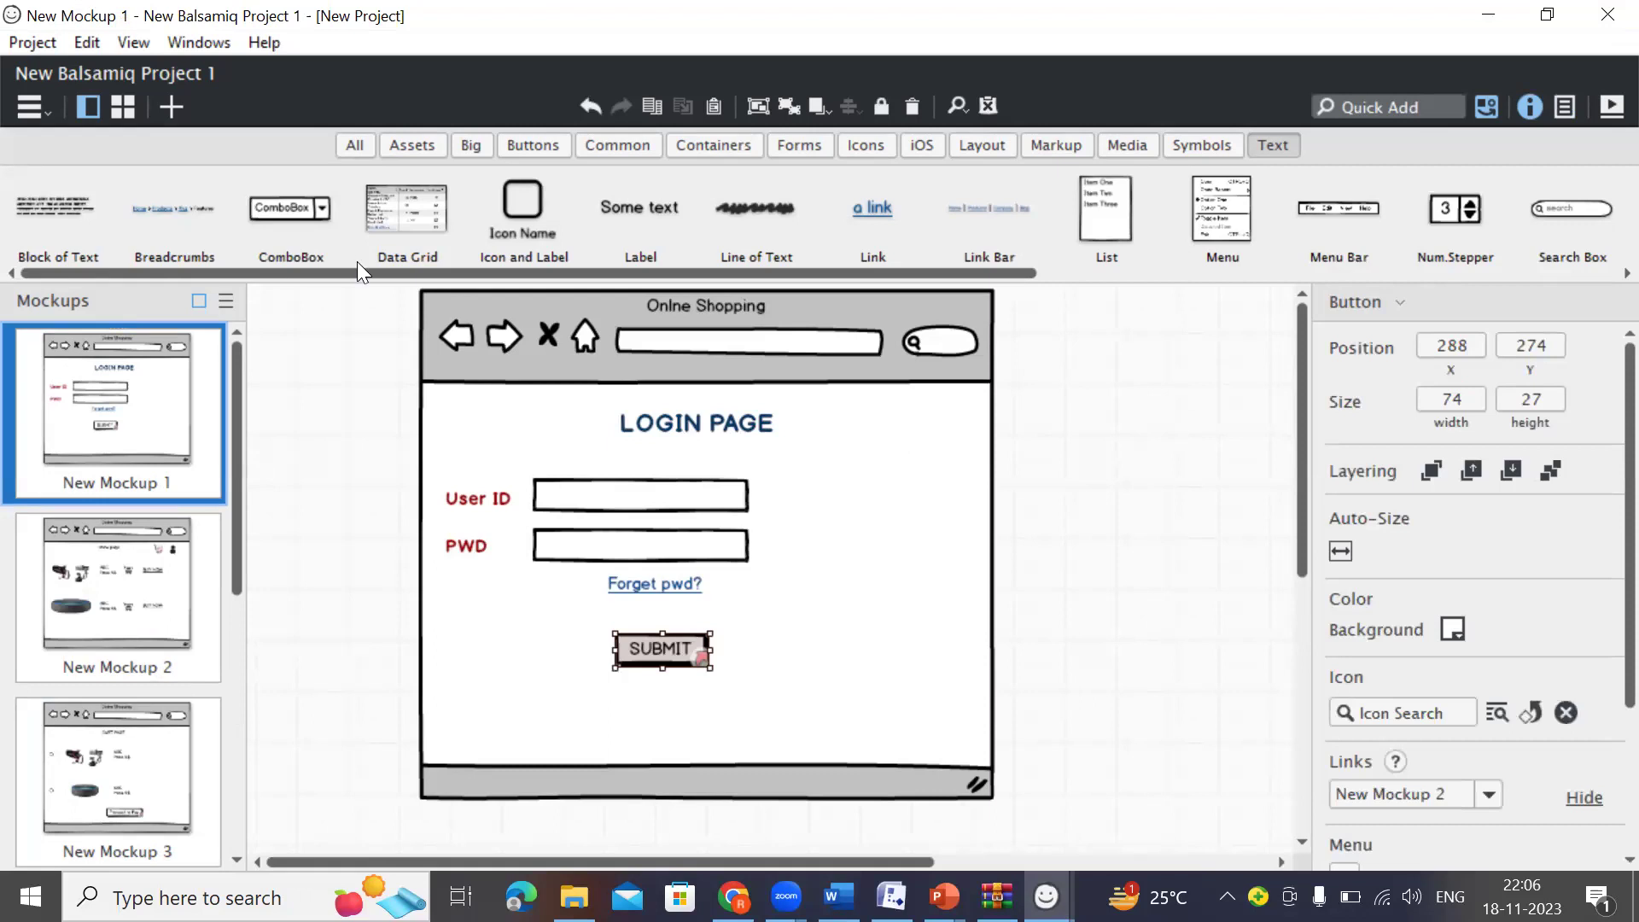
pyautogui.click(41, 45)
pyautogui.click(924, 459)
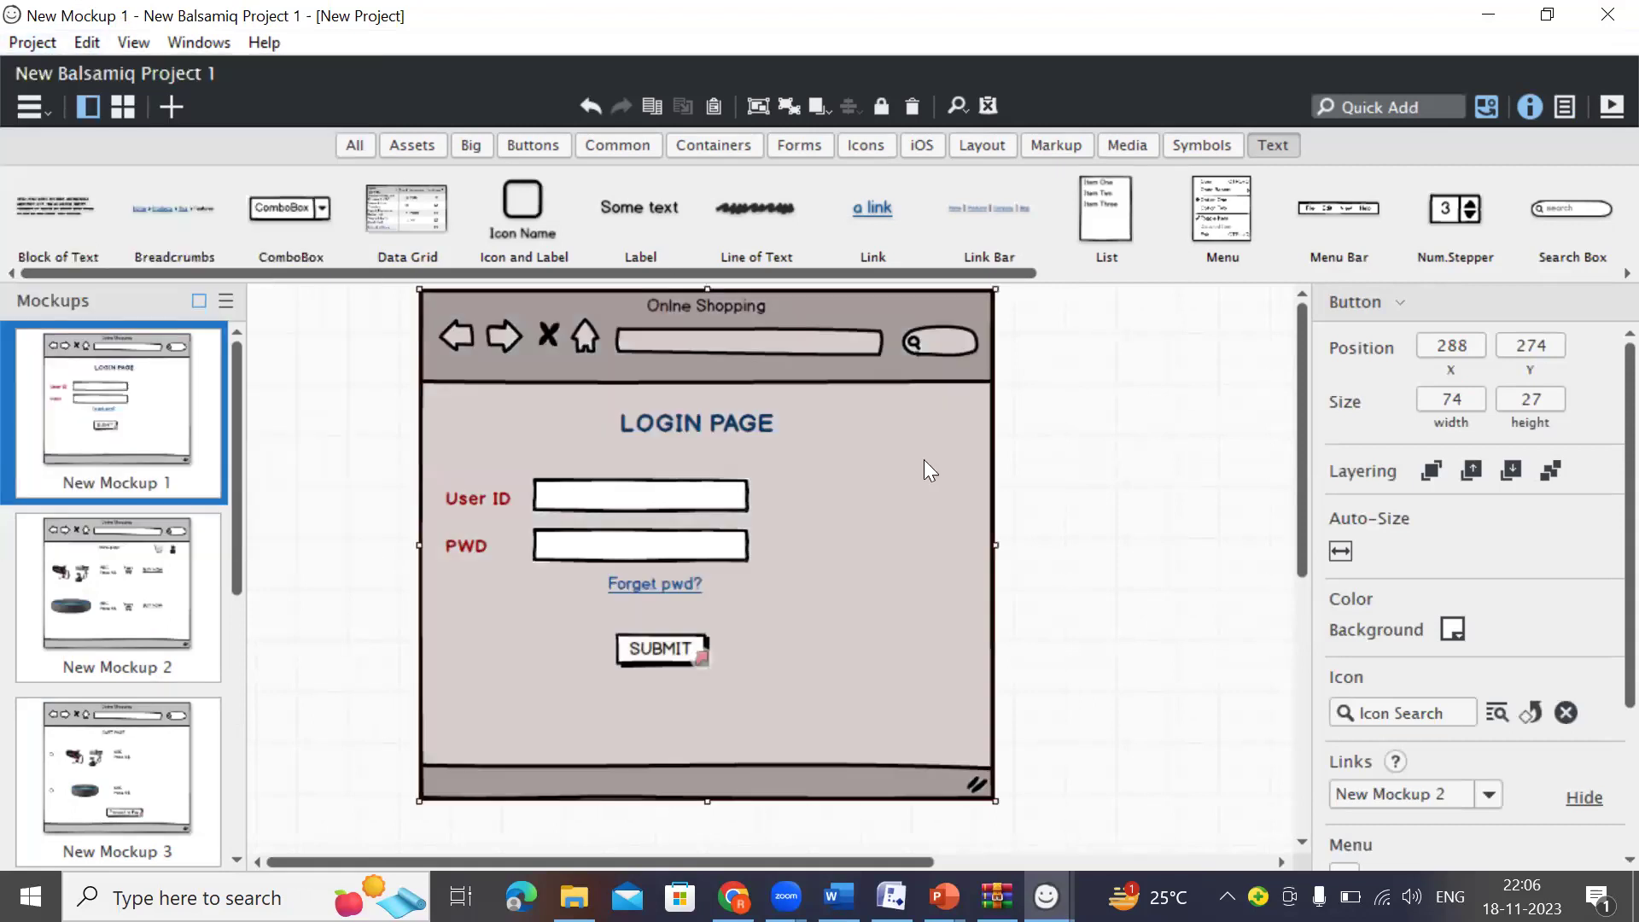
pyautogui.click(1048, 536)
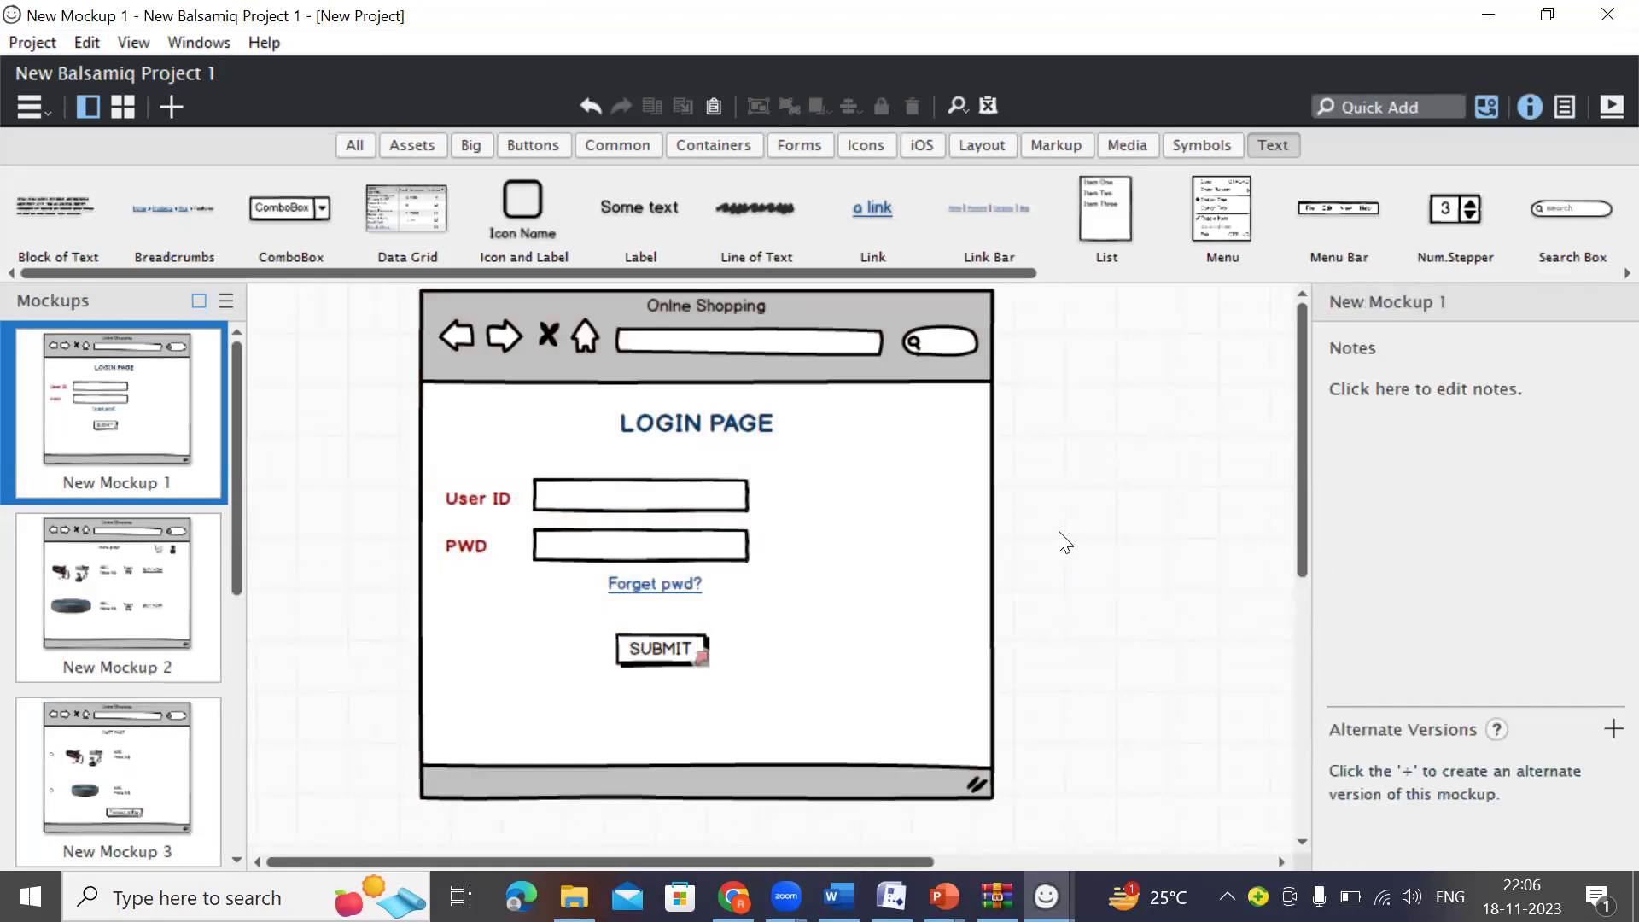
pyautogui.click(23, 48)
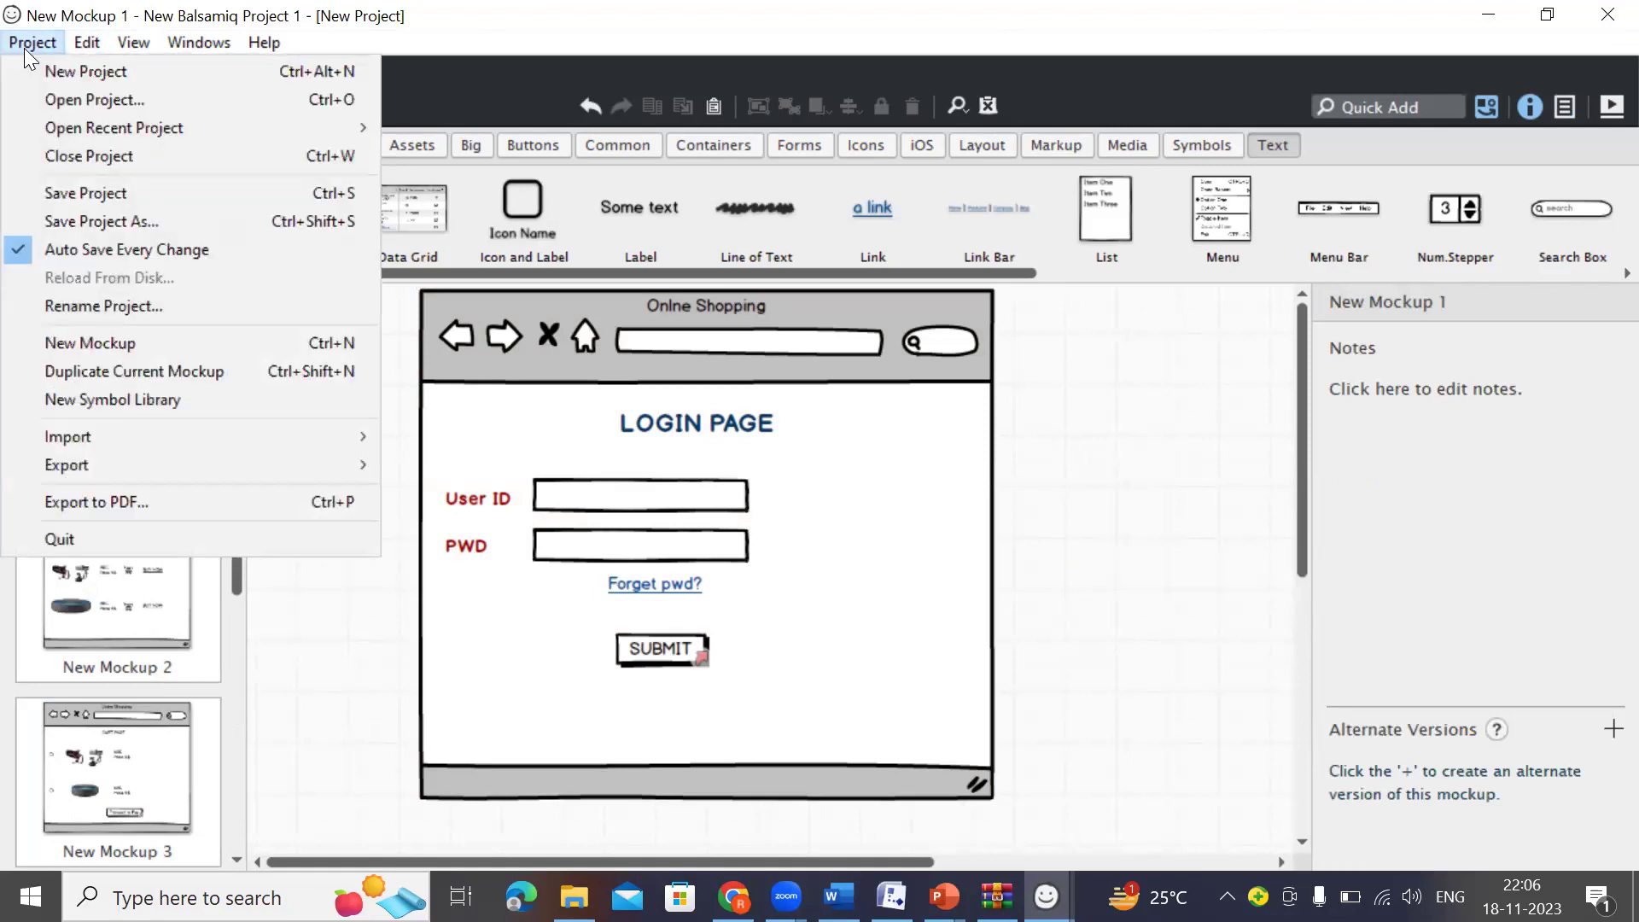
pyautogui.moveTo(63, 466)
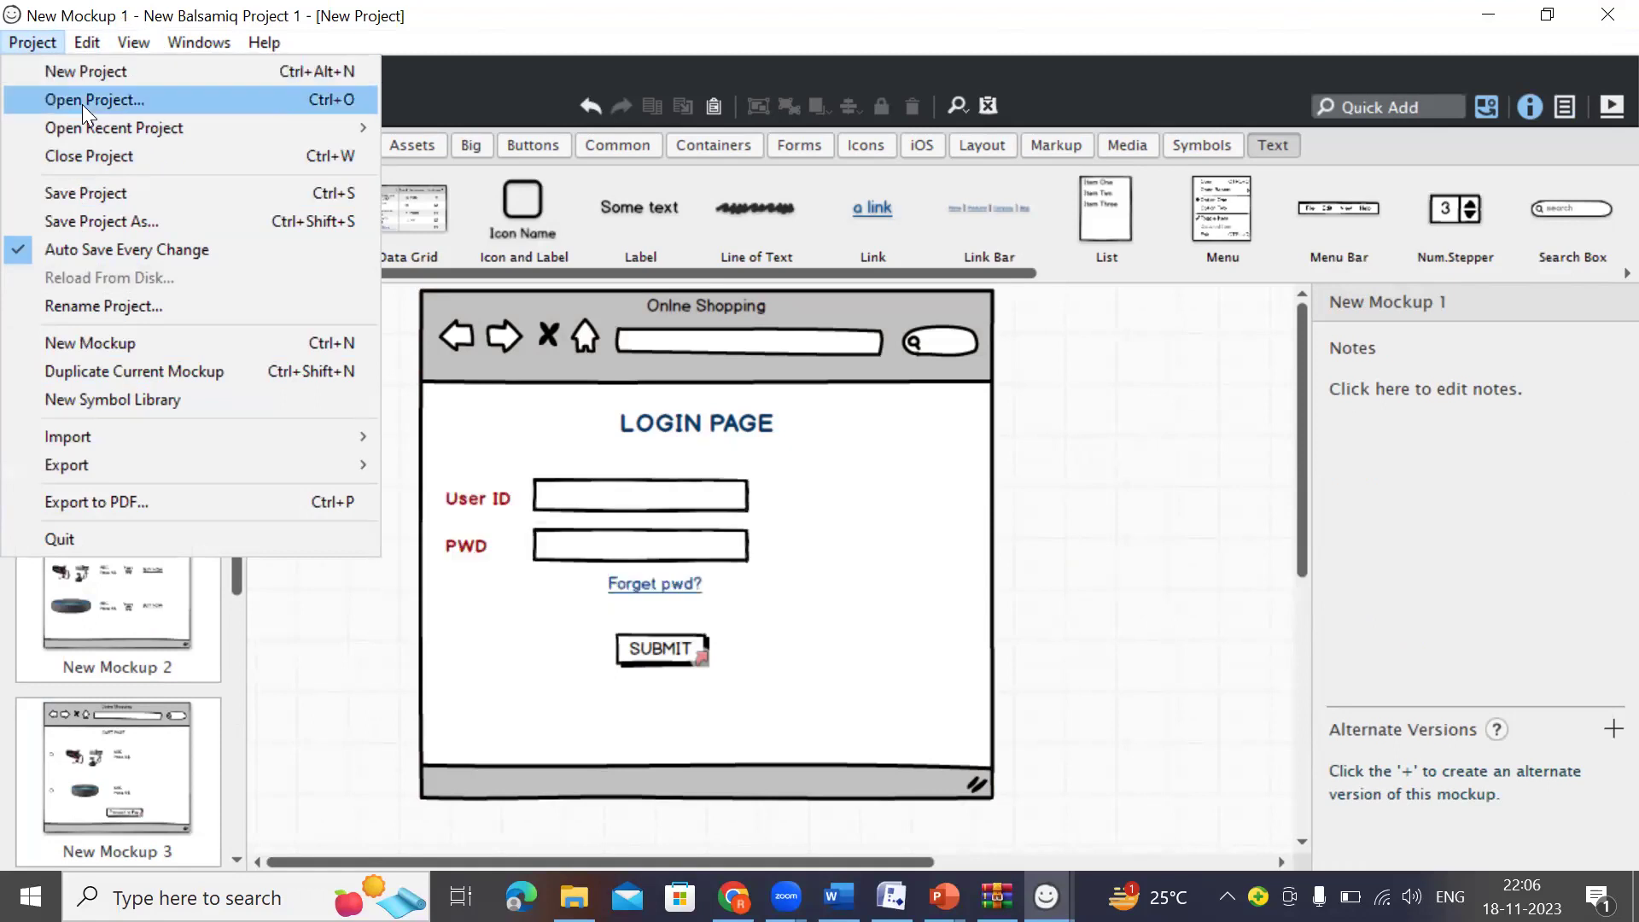
pyautogui.click(92, 221)
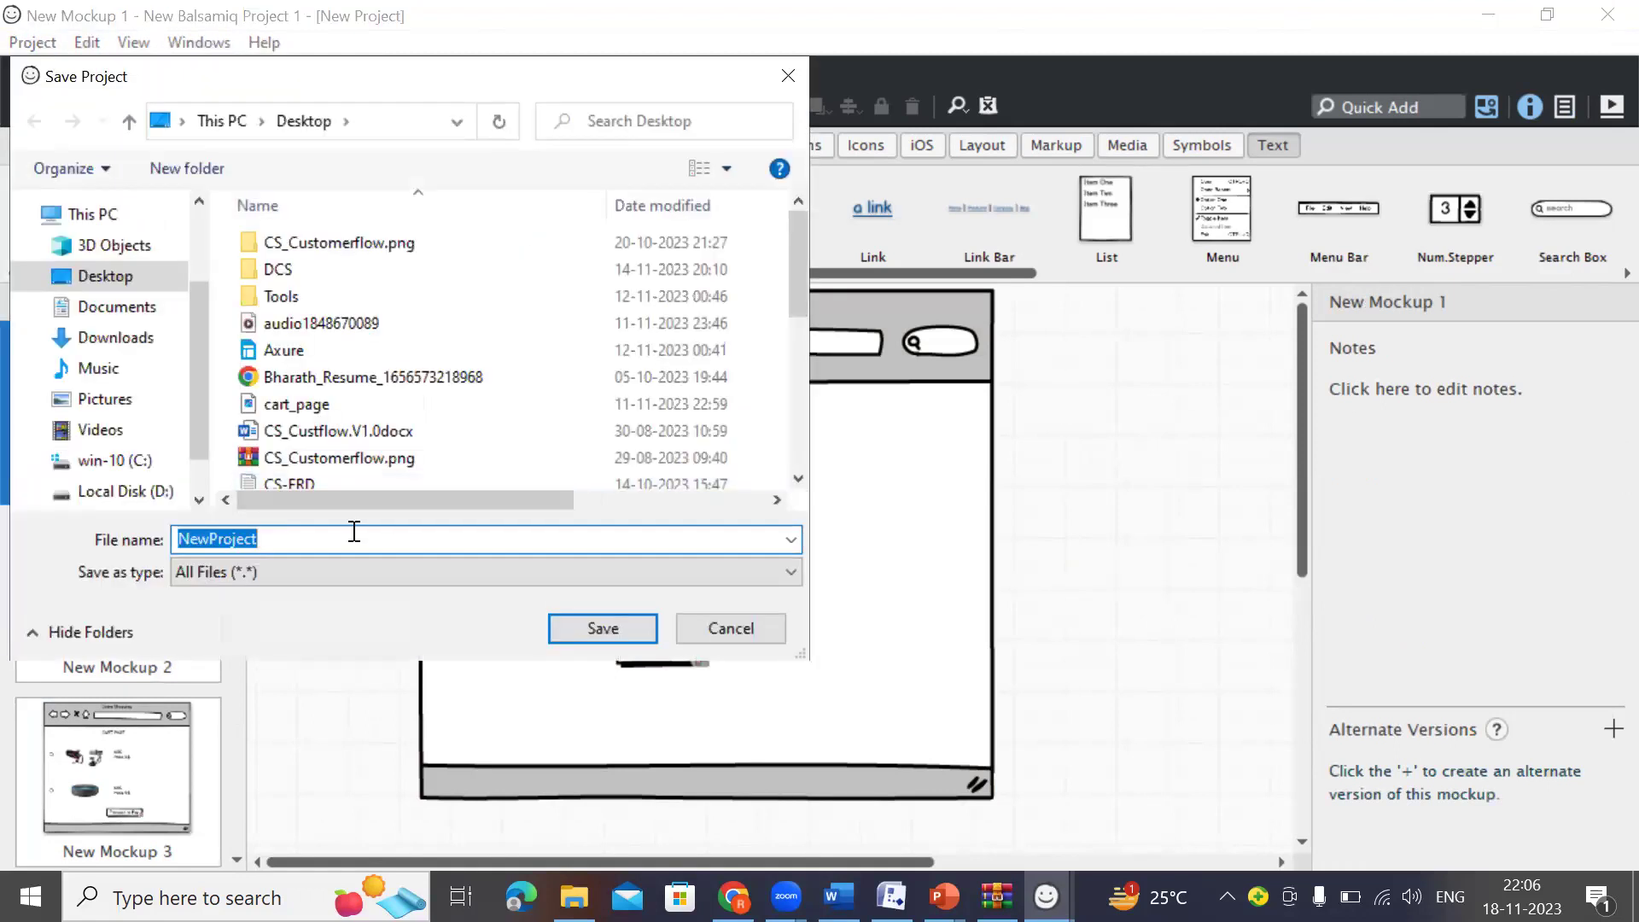
pyautogui.press('BackSpace')
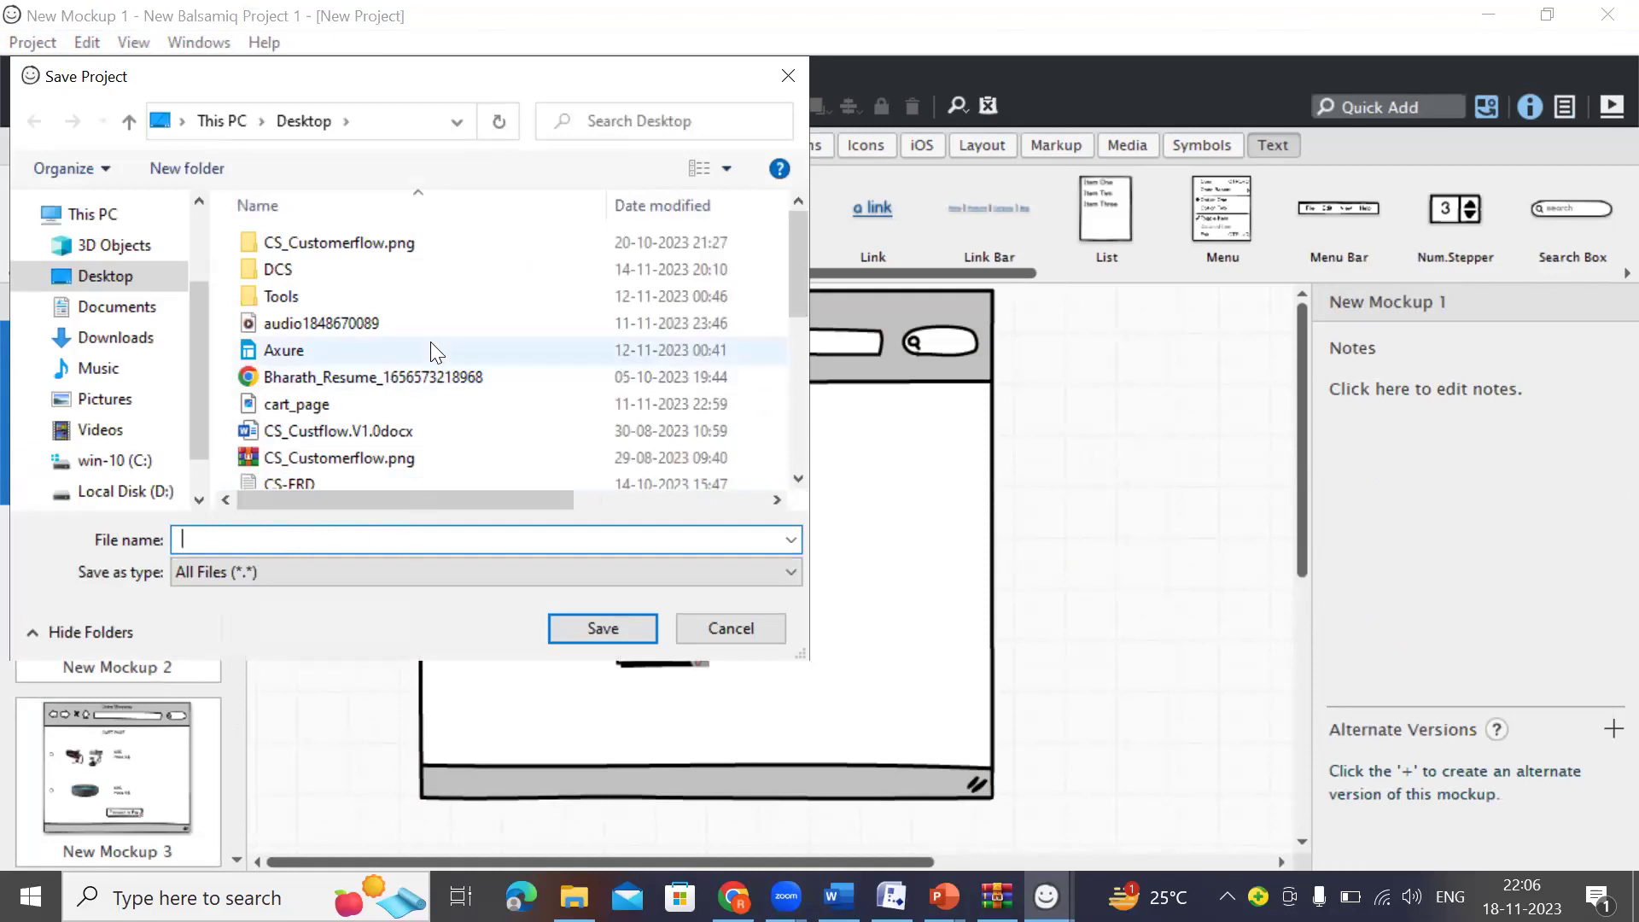
pyautogui.click(715, 633)
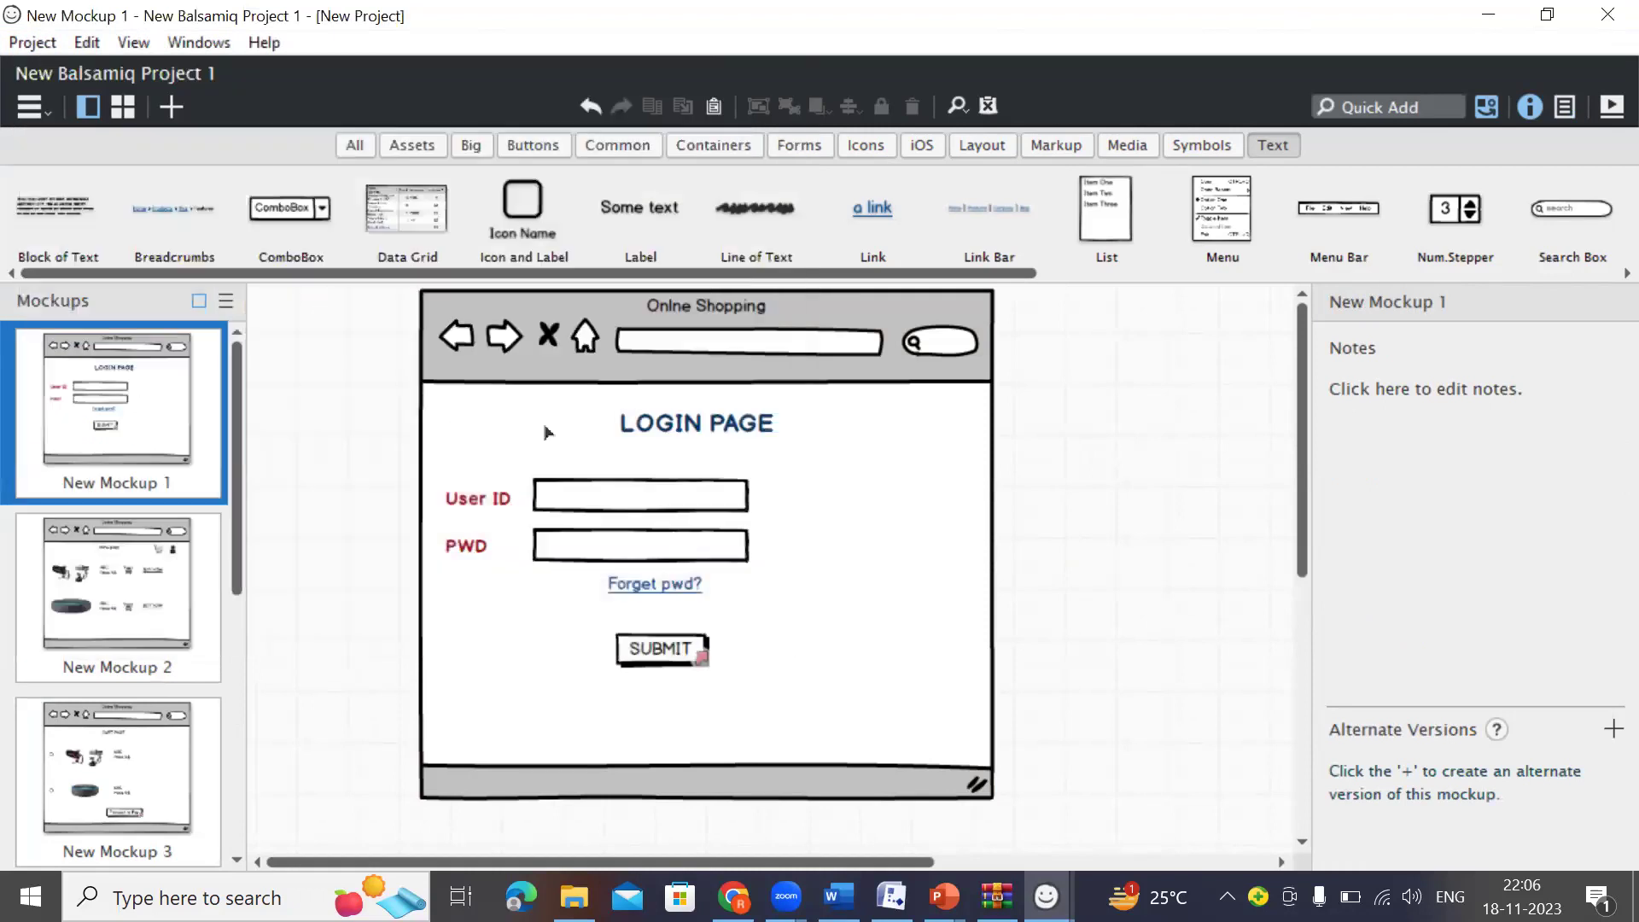
# Review the project's export options and bring up the cart page mockup.
pyautogui.click(27, 40)
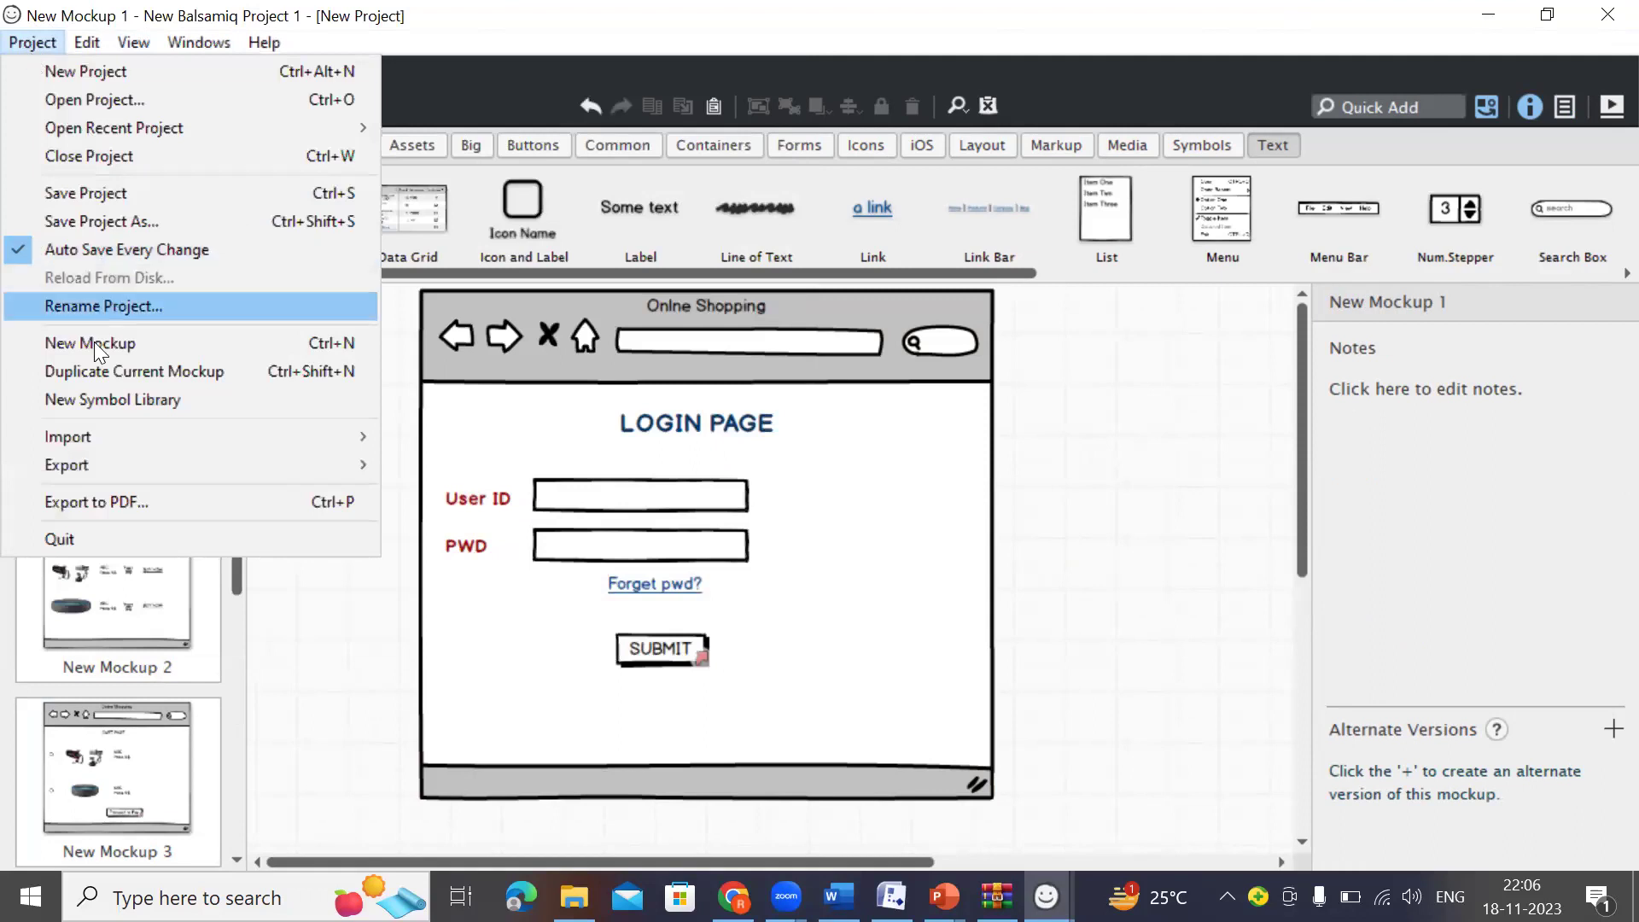
pyautogui.moveTo(105, 471)
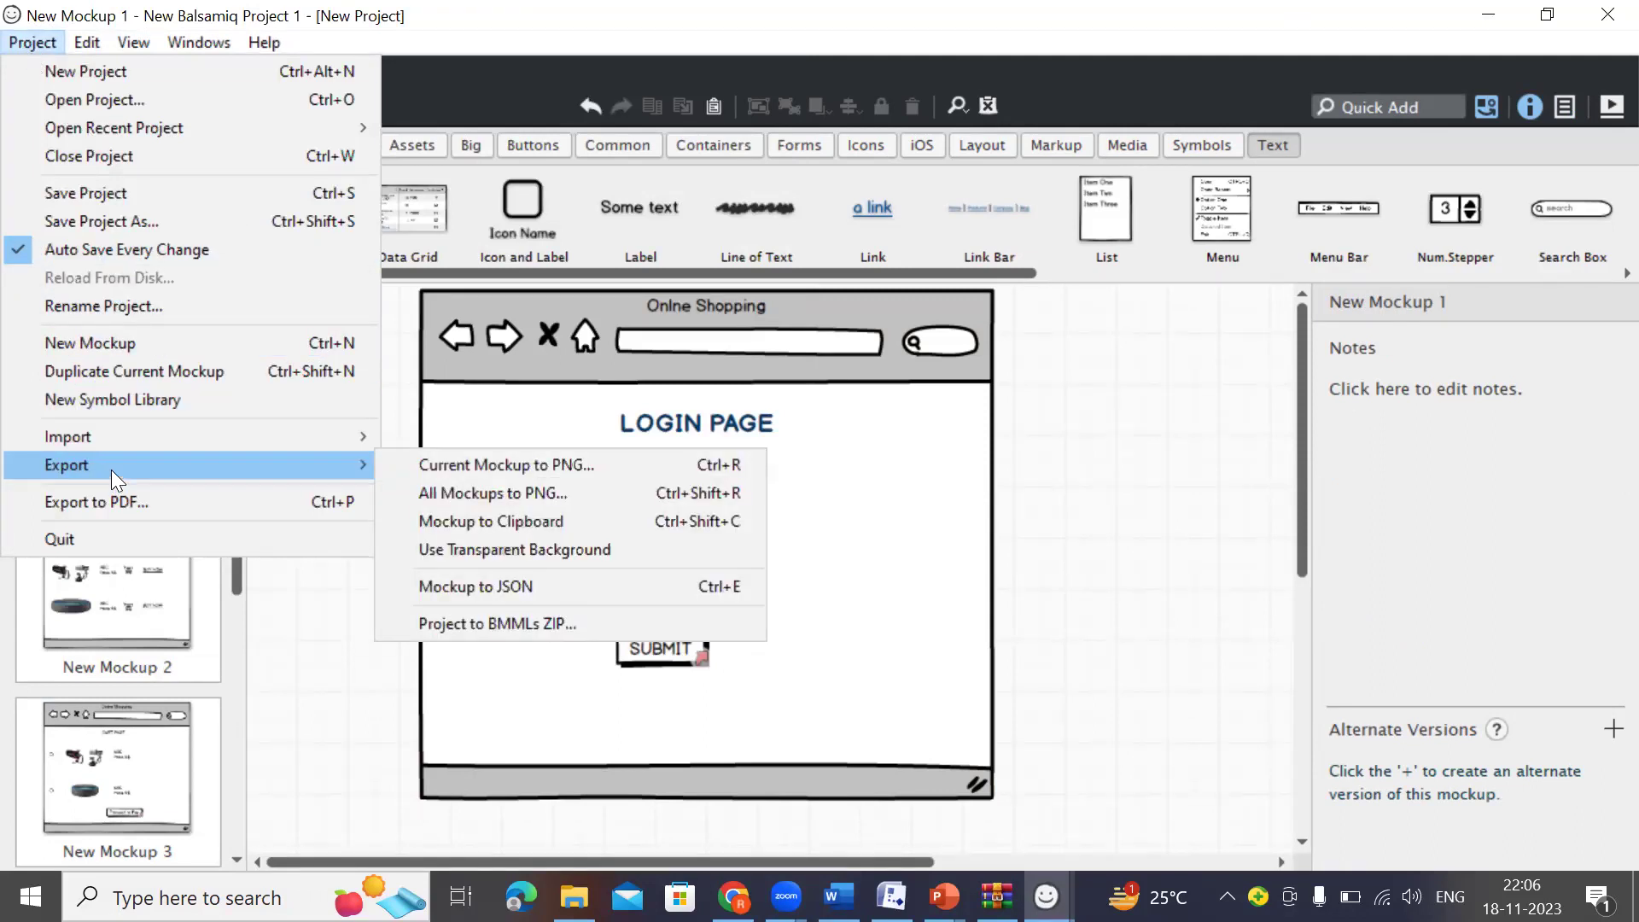
pyautogui.click(369, 688)
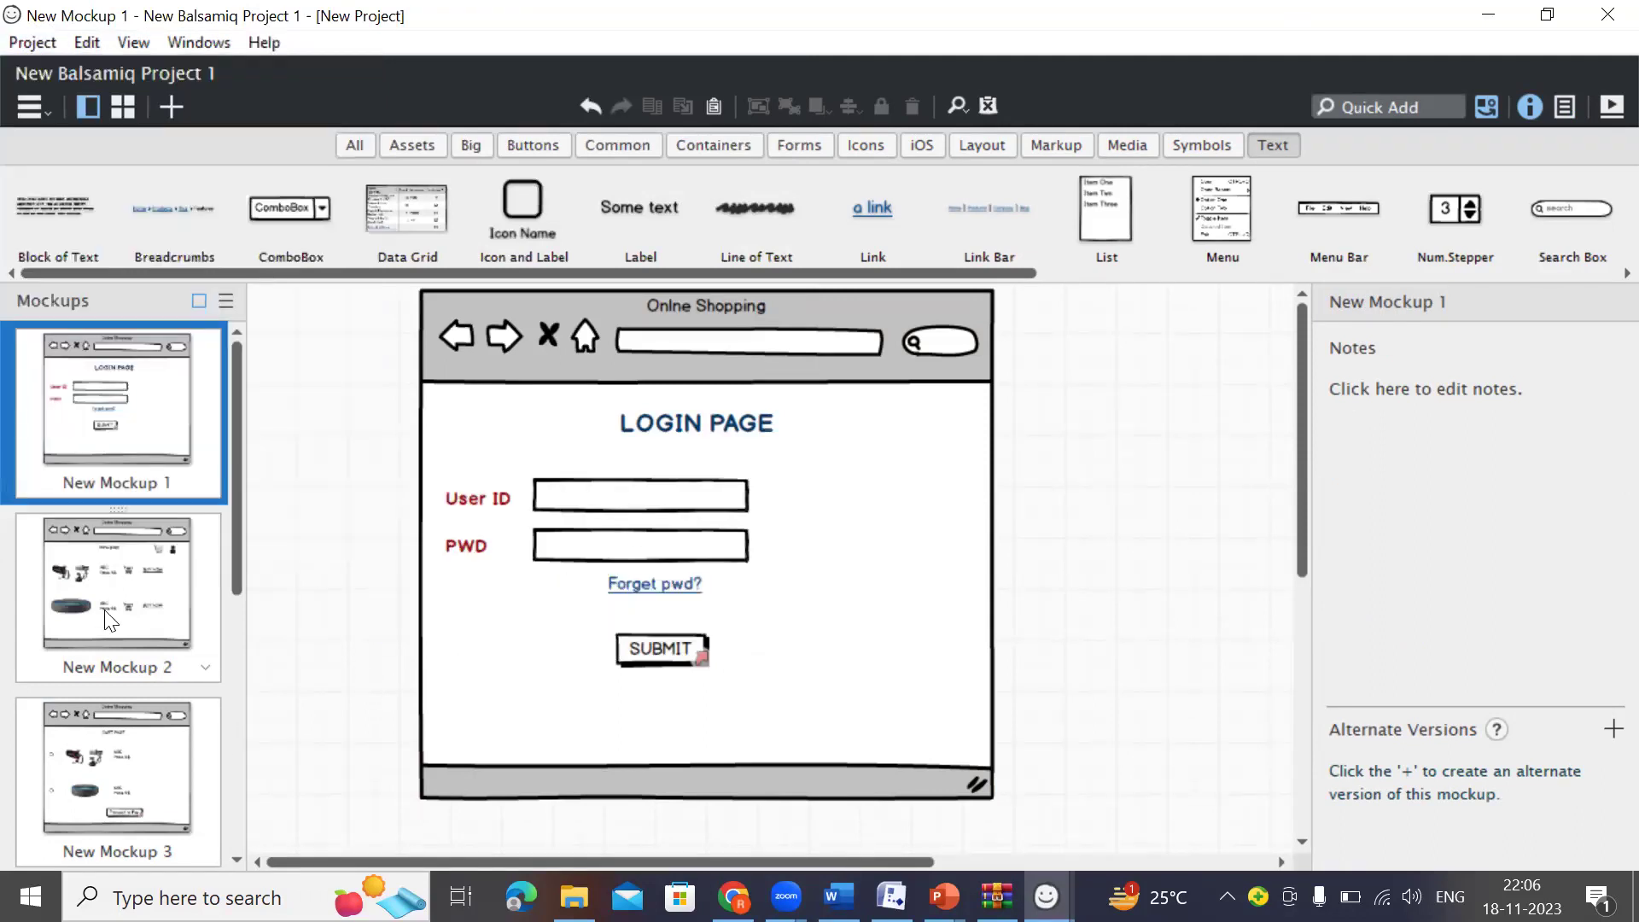
pyautogui.scroll(-3, 106, 606)
pyautogui.click(110, 574)
pyautogui.click(128, 437)
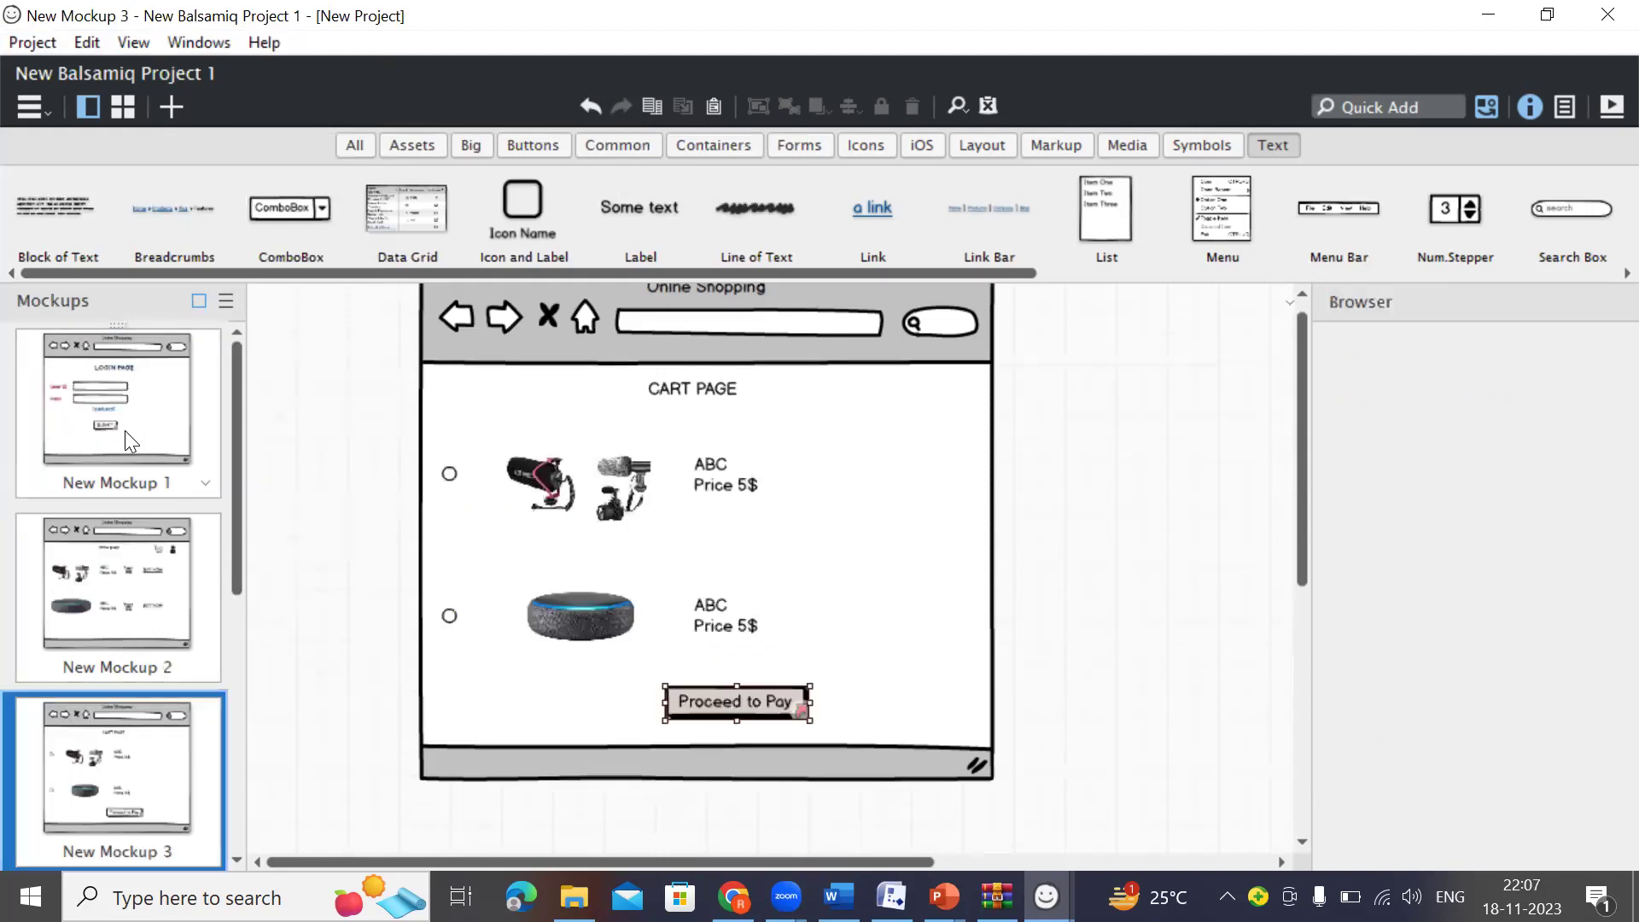
# Open the PDF export settings for the project.
pyautogui.click(48, 39)
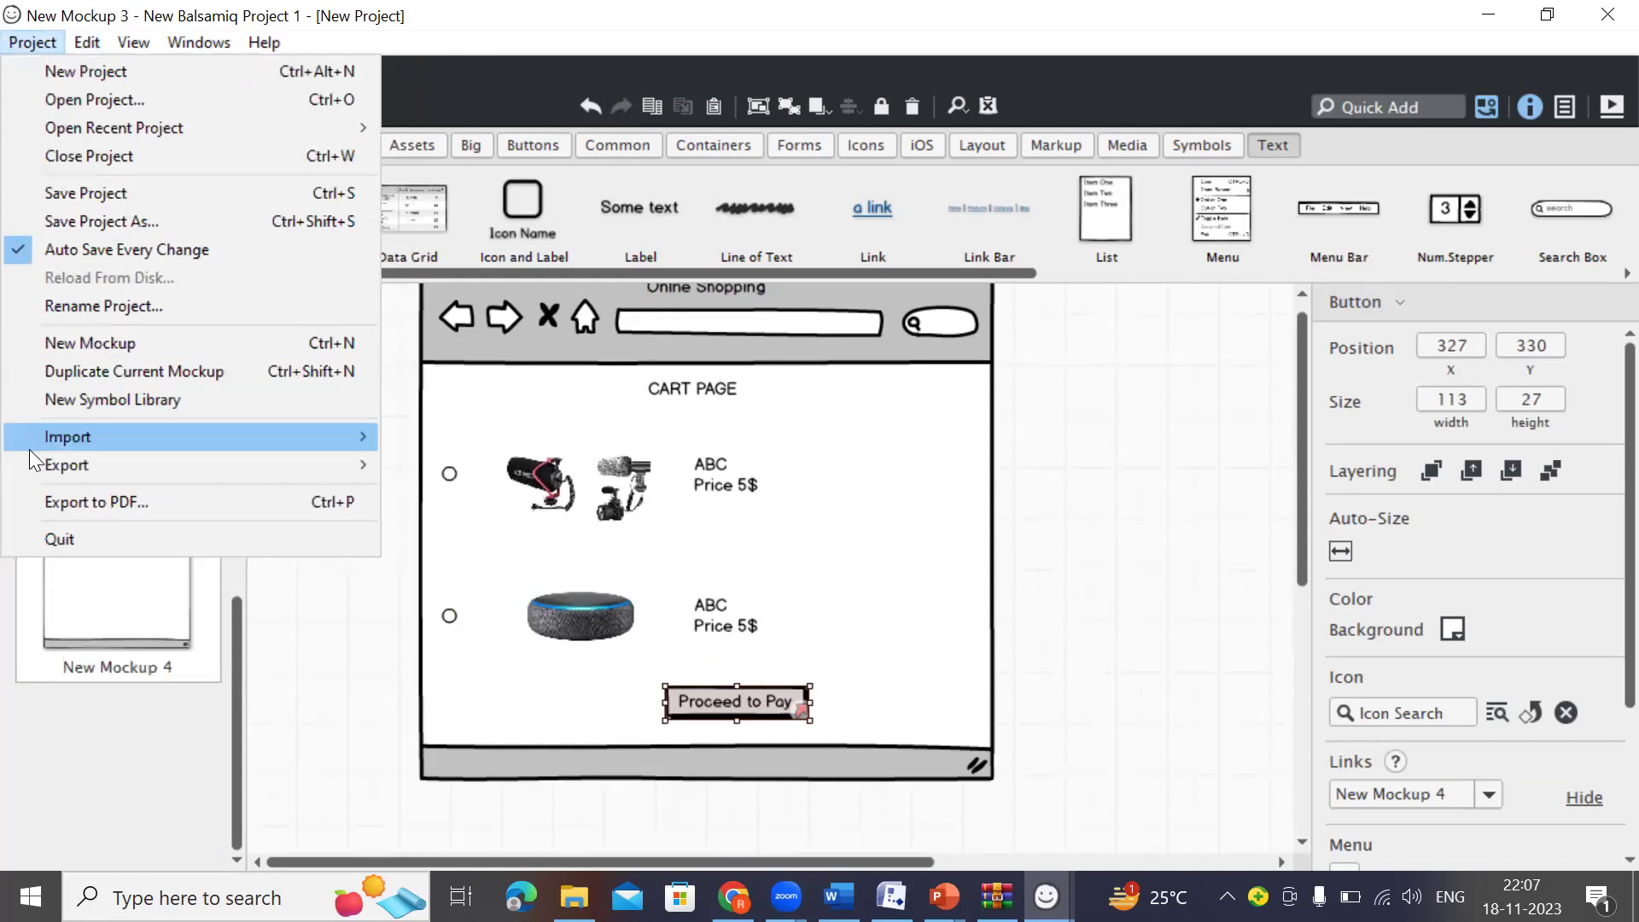
pyautogui.moveTo(38, 461)
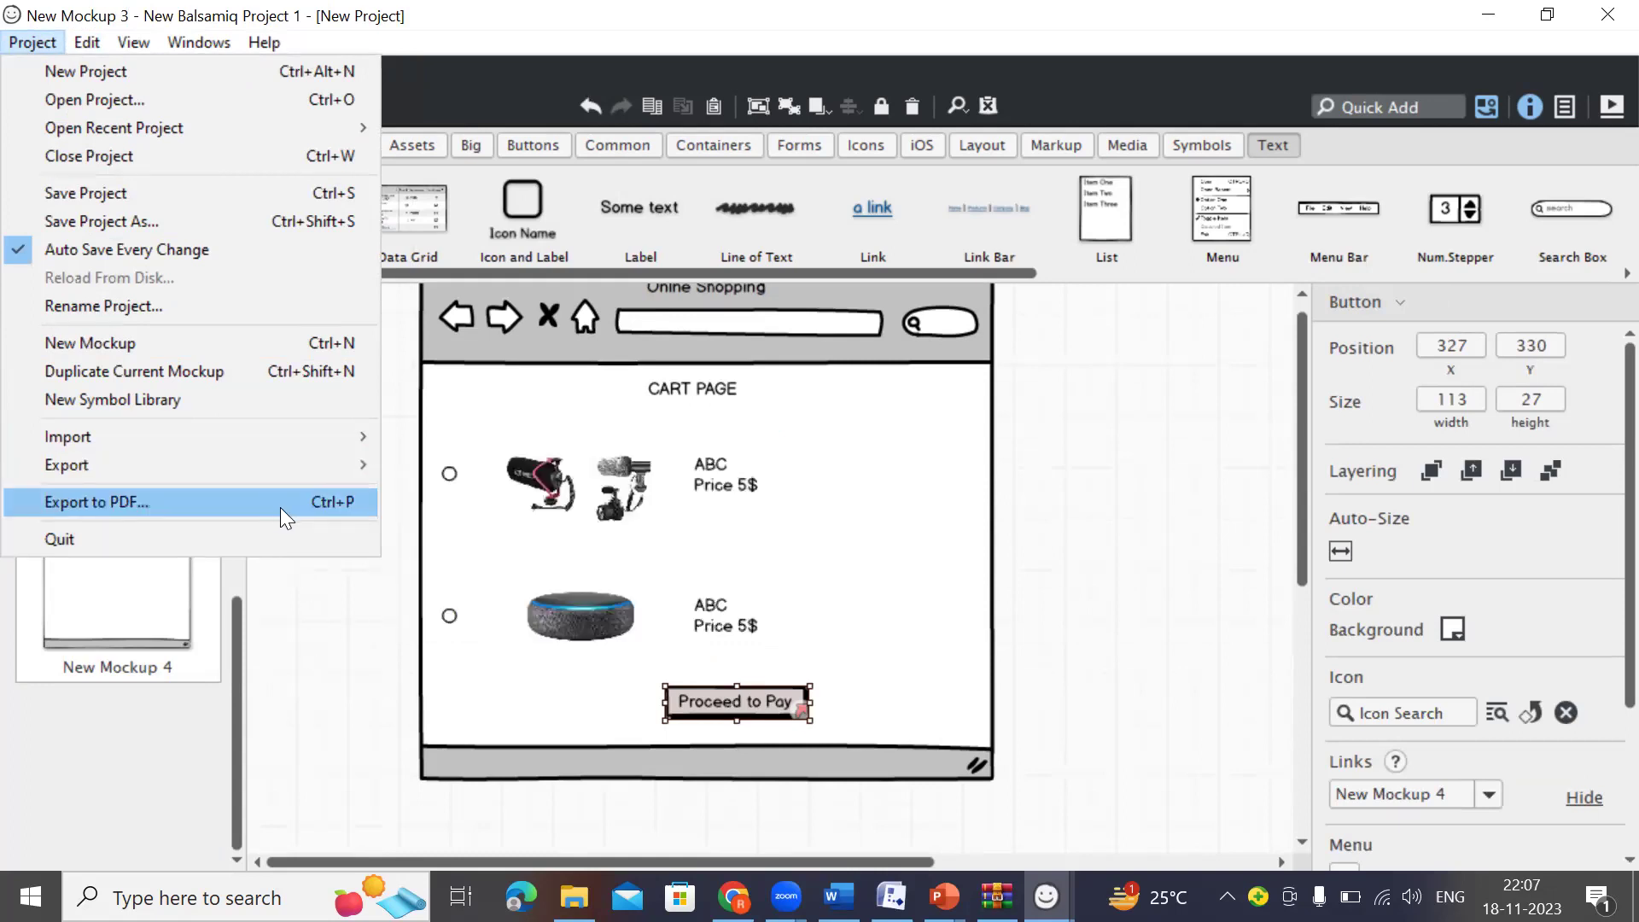
pyautogui.click(129, 506)
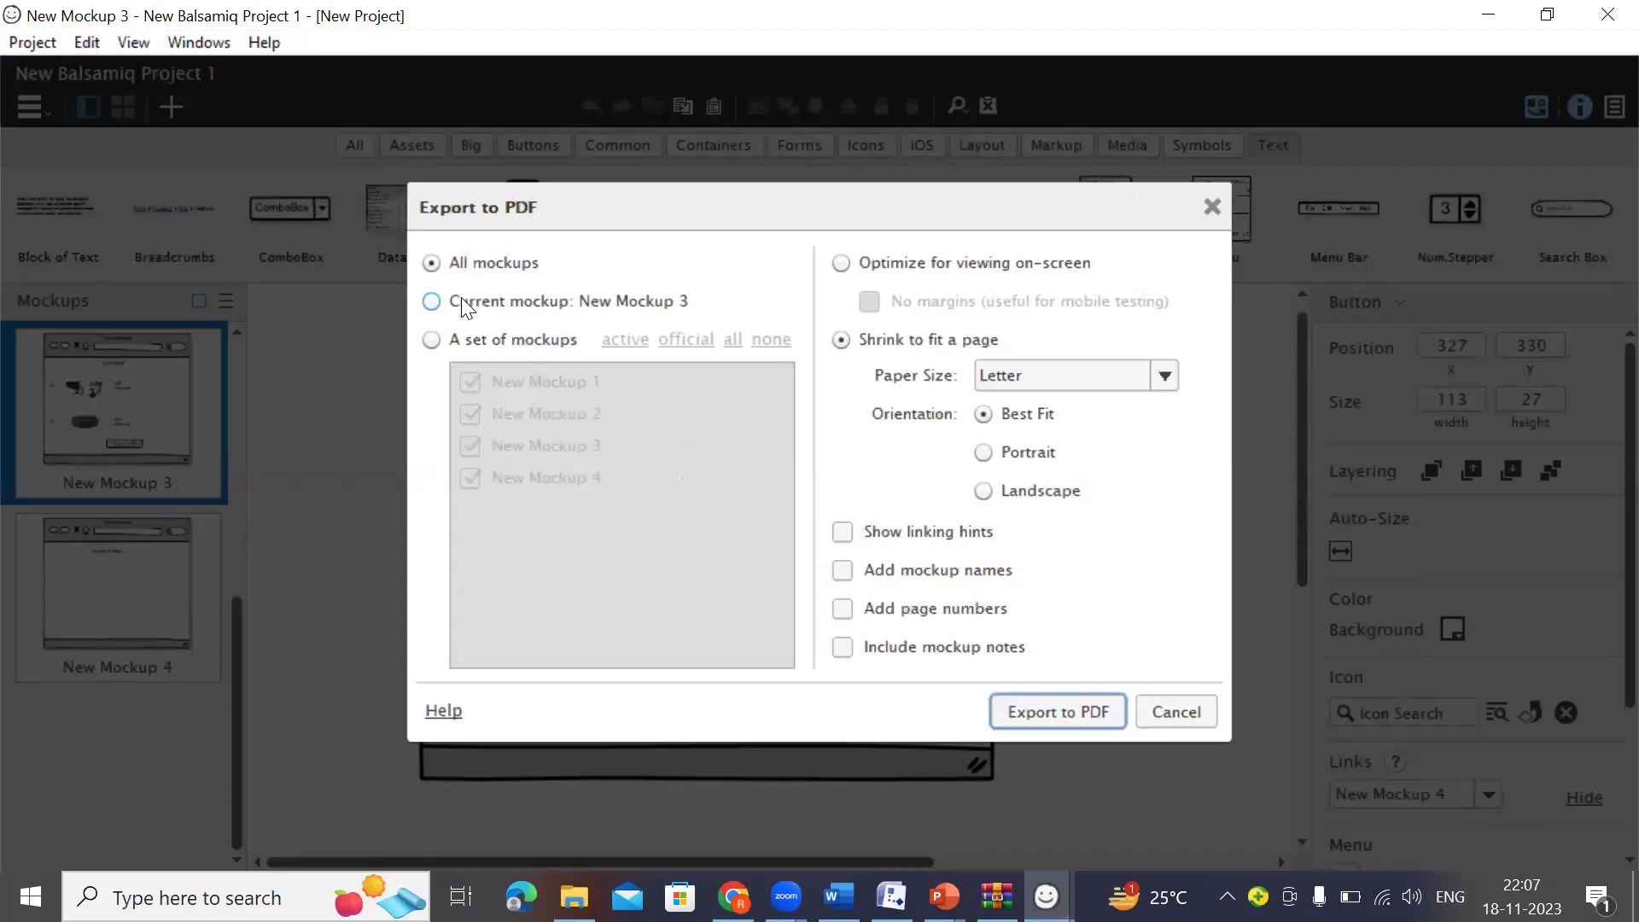
pyautogui.click(431, 338)
pyautogui.click(469, 413)
pyautogui.click(469, 382)
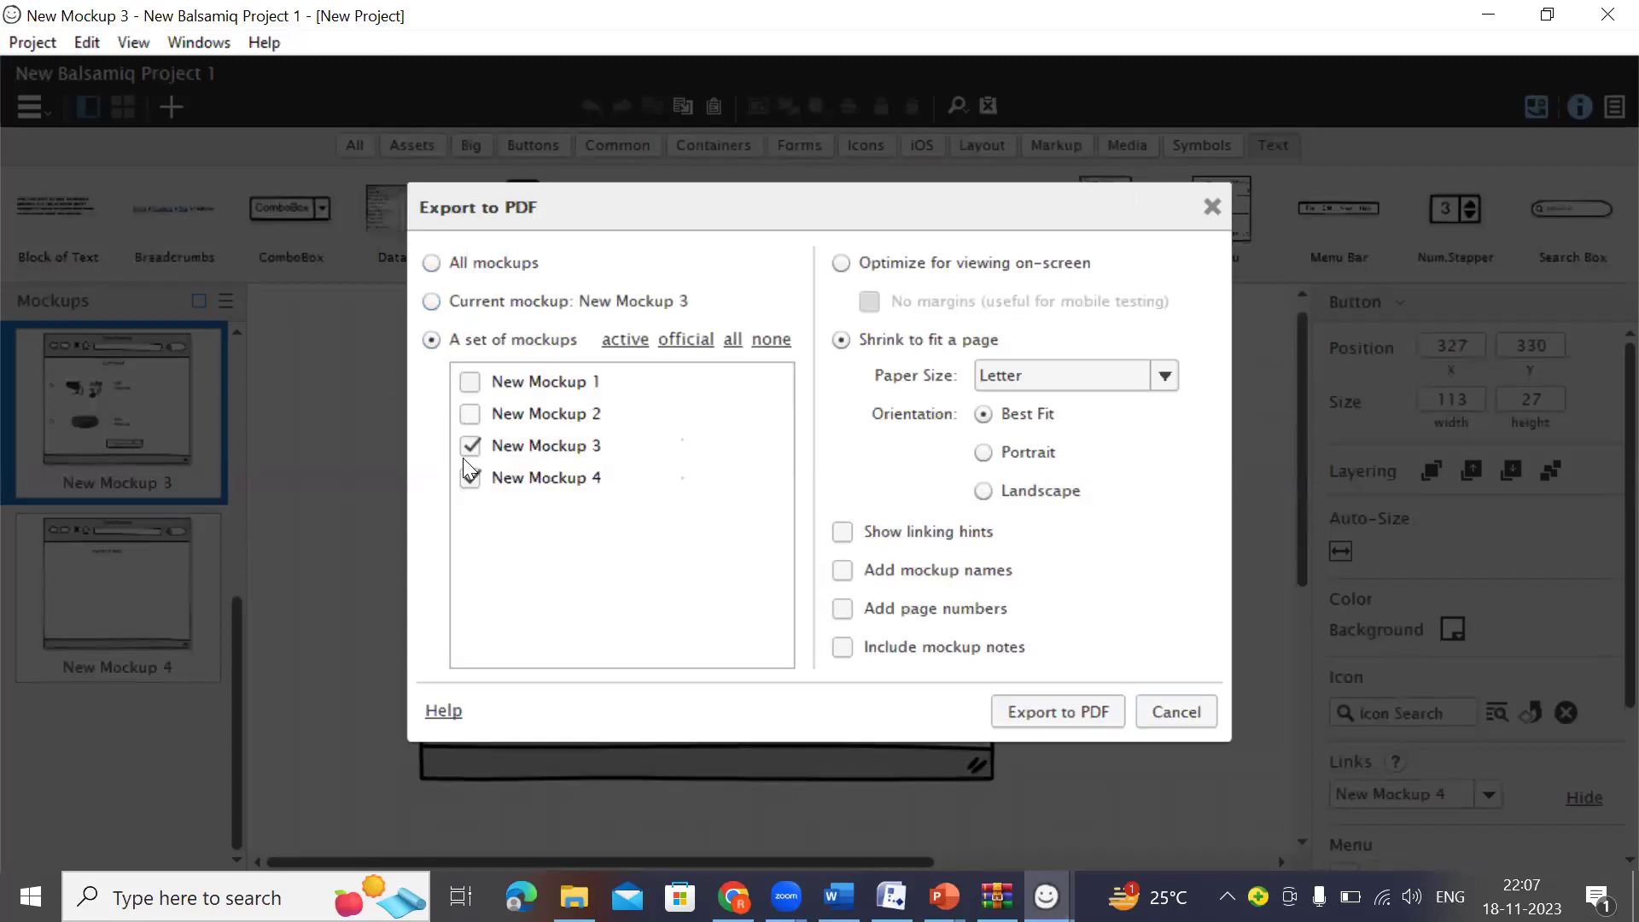
pyautogui.click(469, 446)
pyautogui.click(468, 477)
pyautogui.click(469, 478)
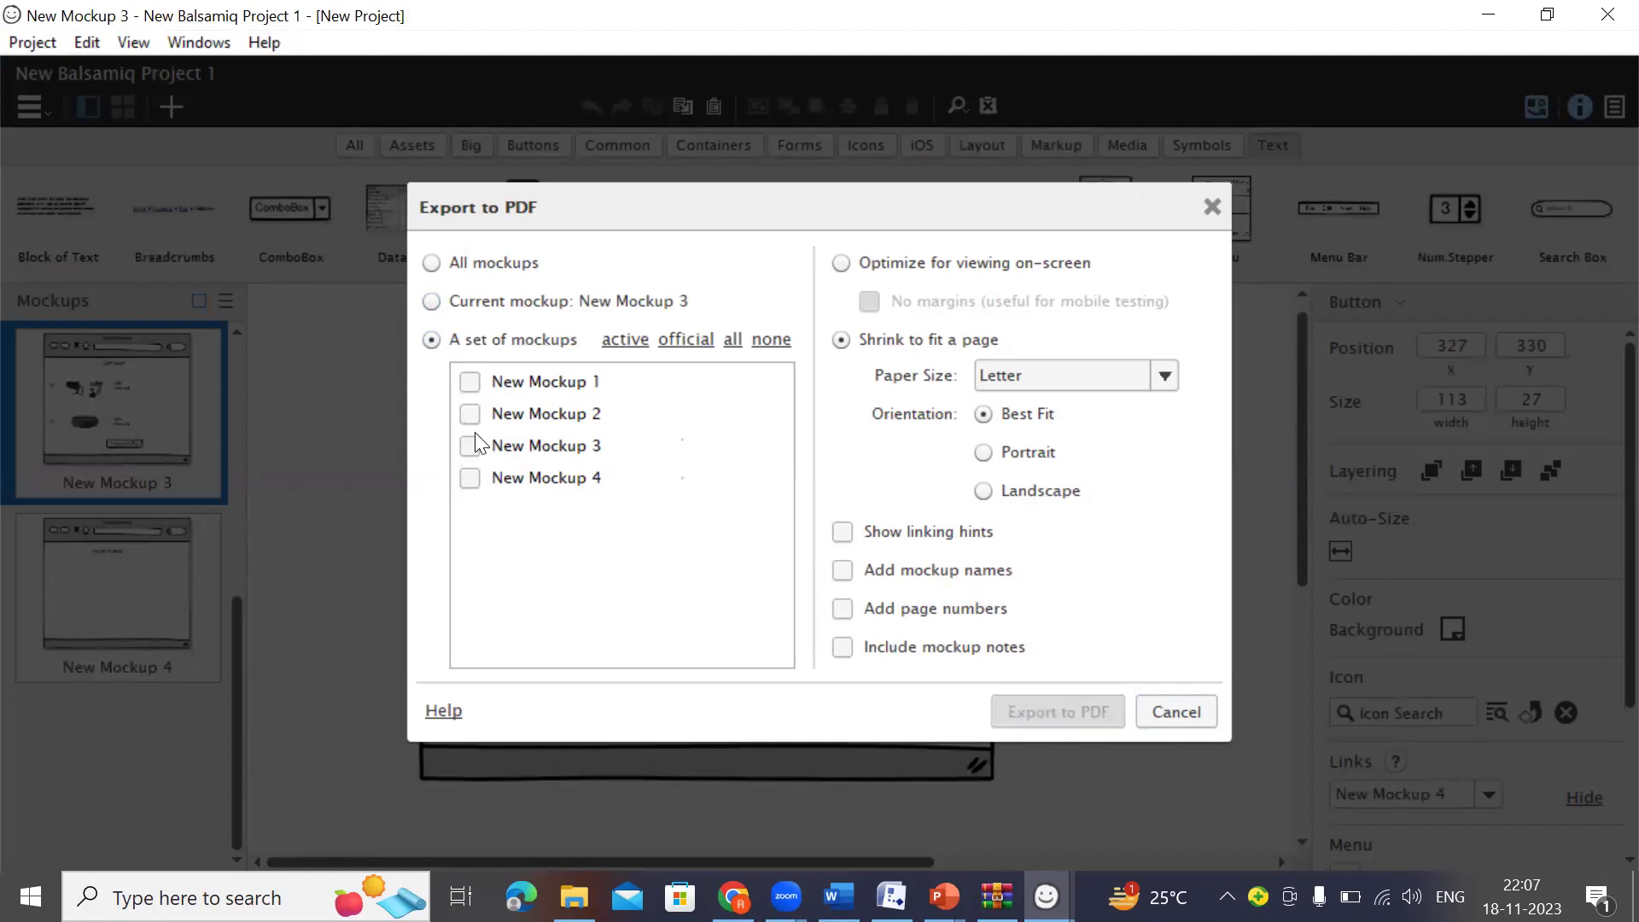
# Export all mockups to a PDF file named NewProject on the Desktop.
pyautogui.click(433, 265)
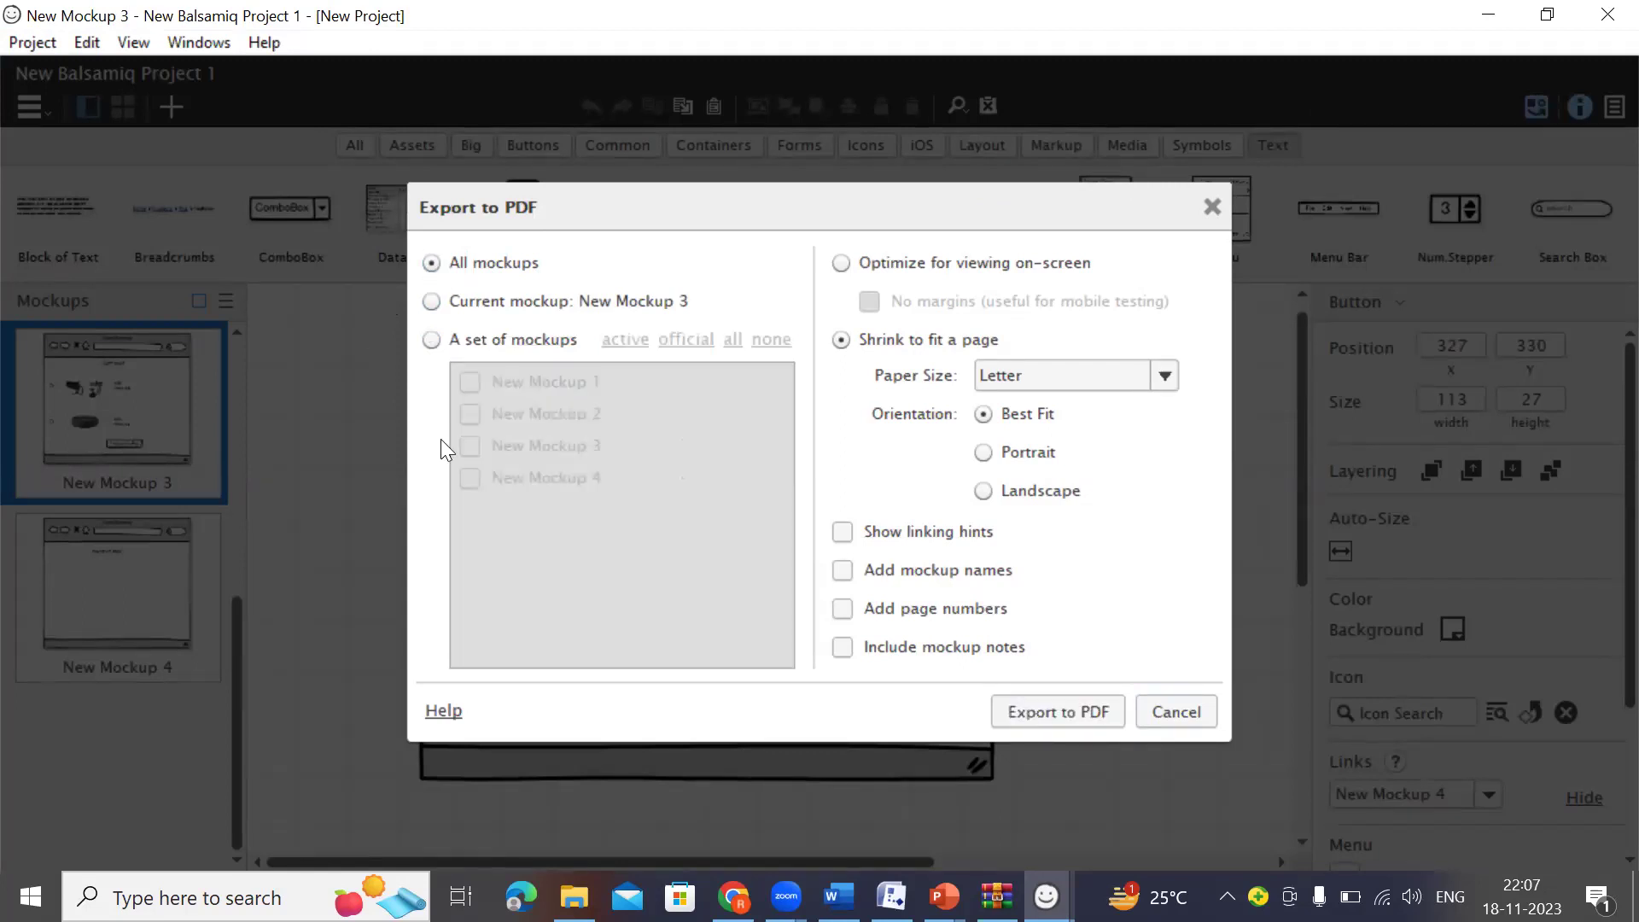
pyautogui.click(1094, 719)
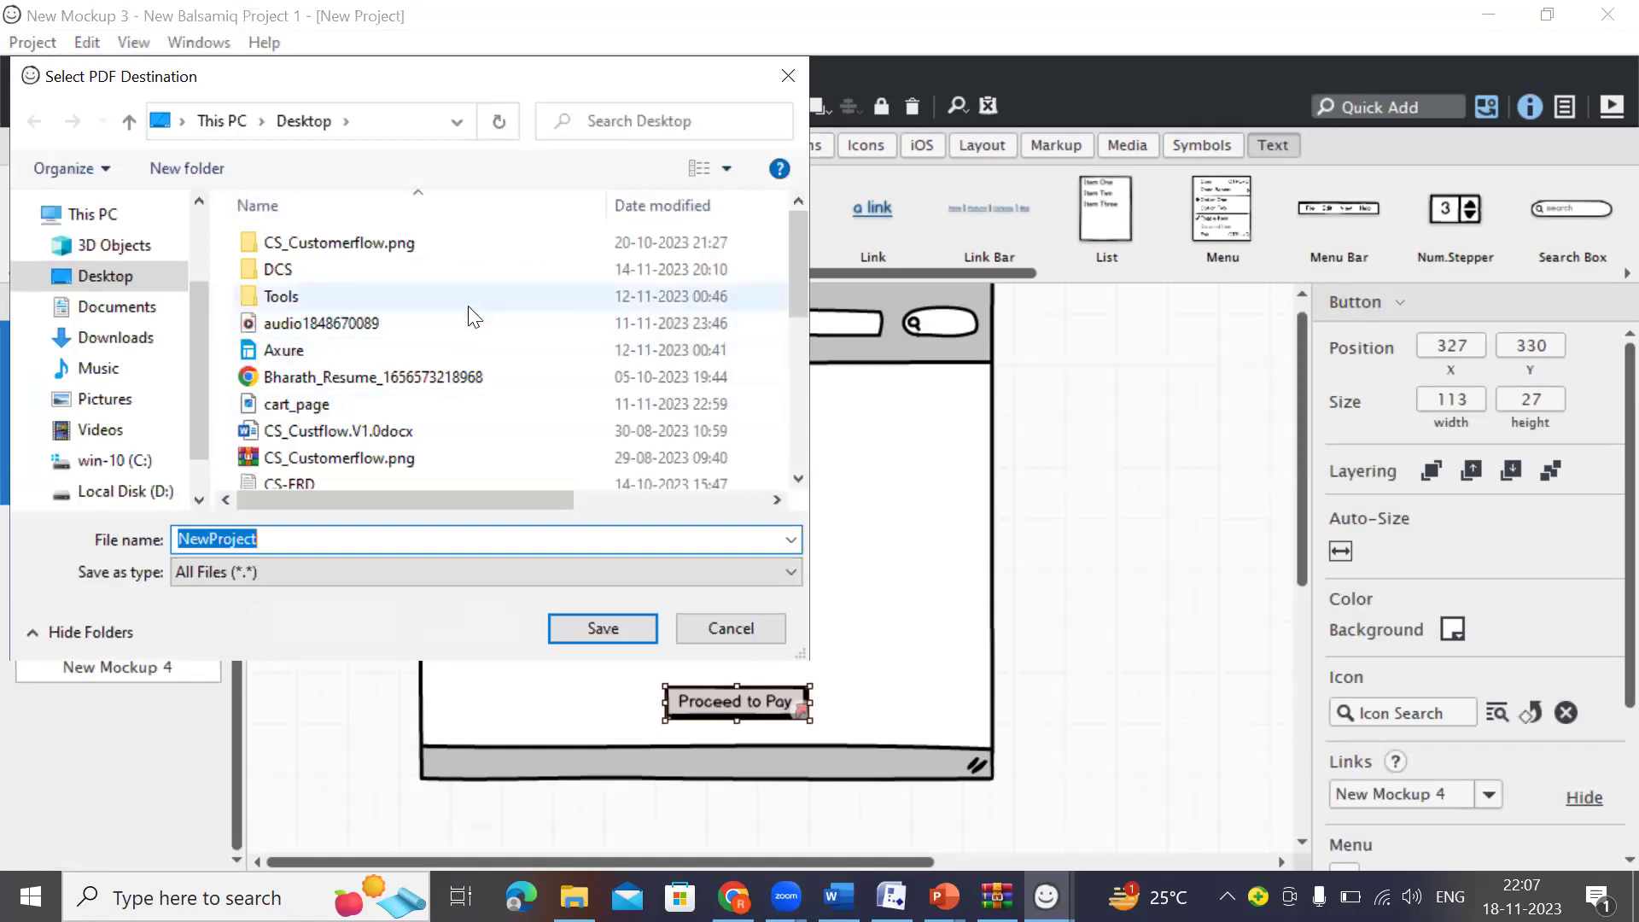
pyautogui.doubleClick(365, 540)
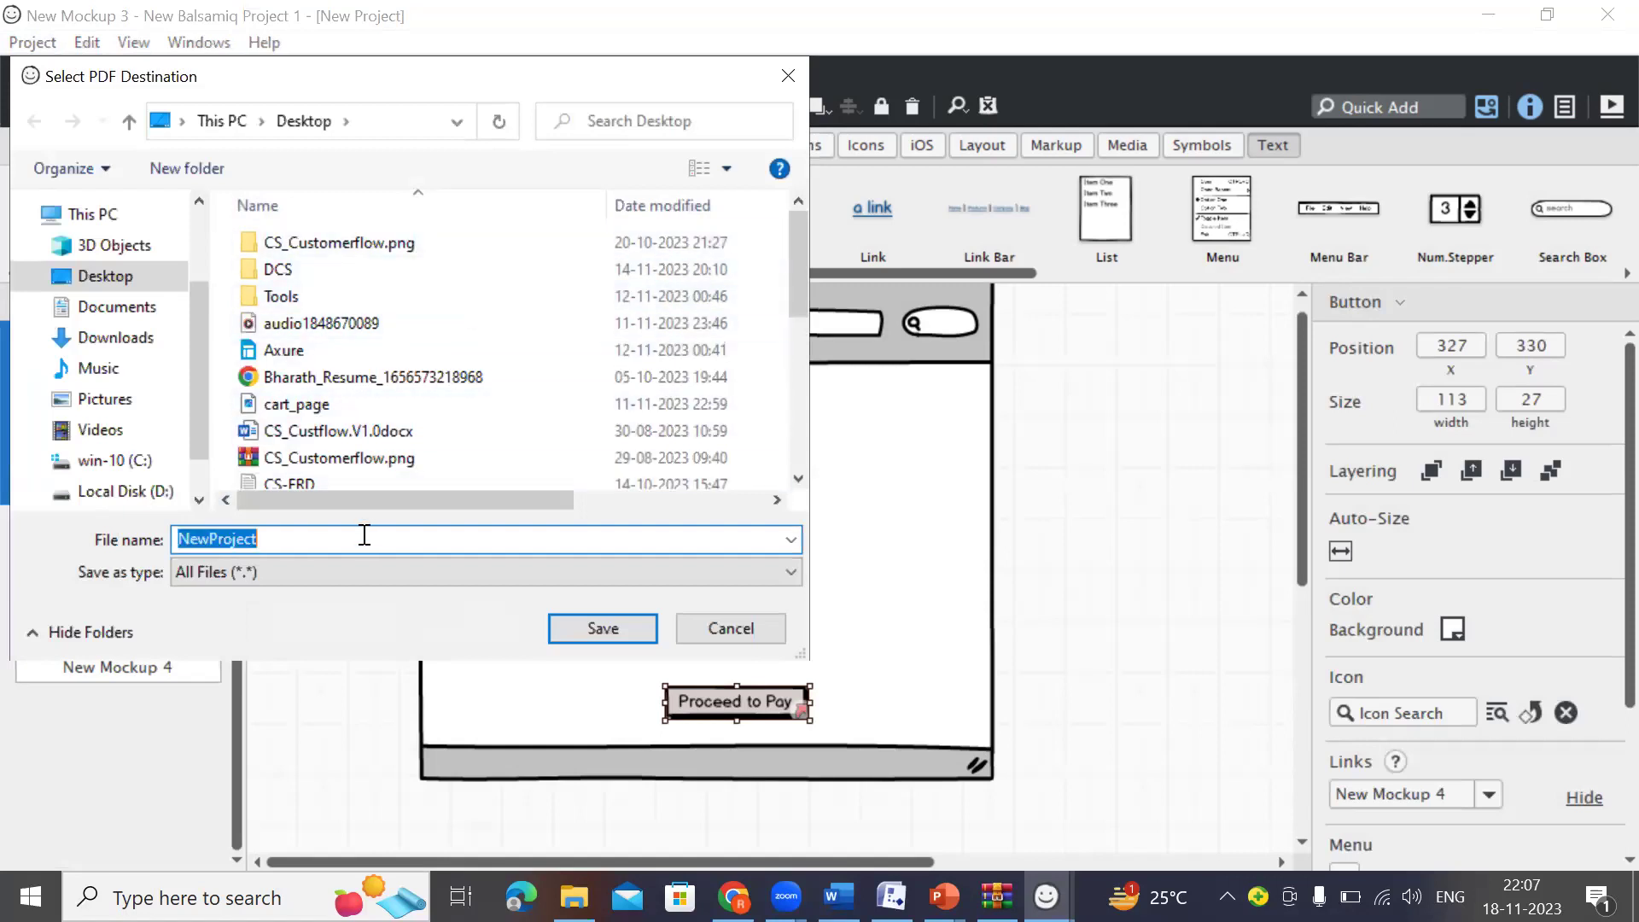
pyautogui.click(629, 628)
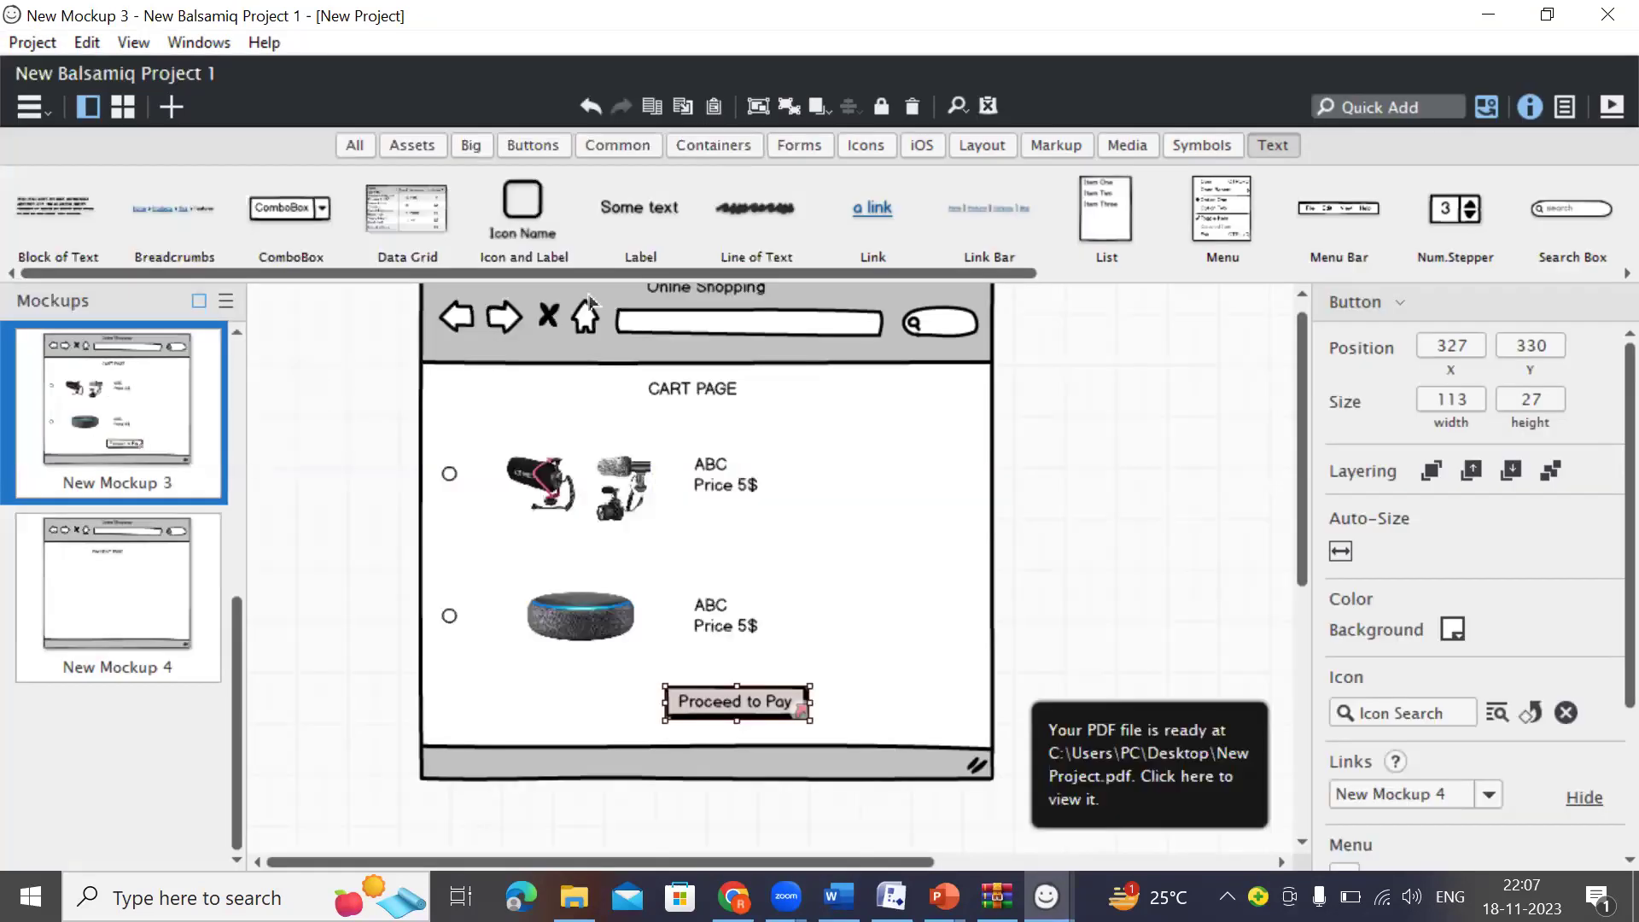
# Open the exported NewProject.pdf, dismiss the security popup and examine the login, home, cart and payment pages.
pyautogui.click(1103, 748)
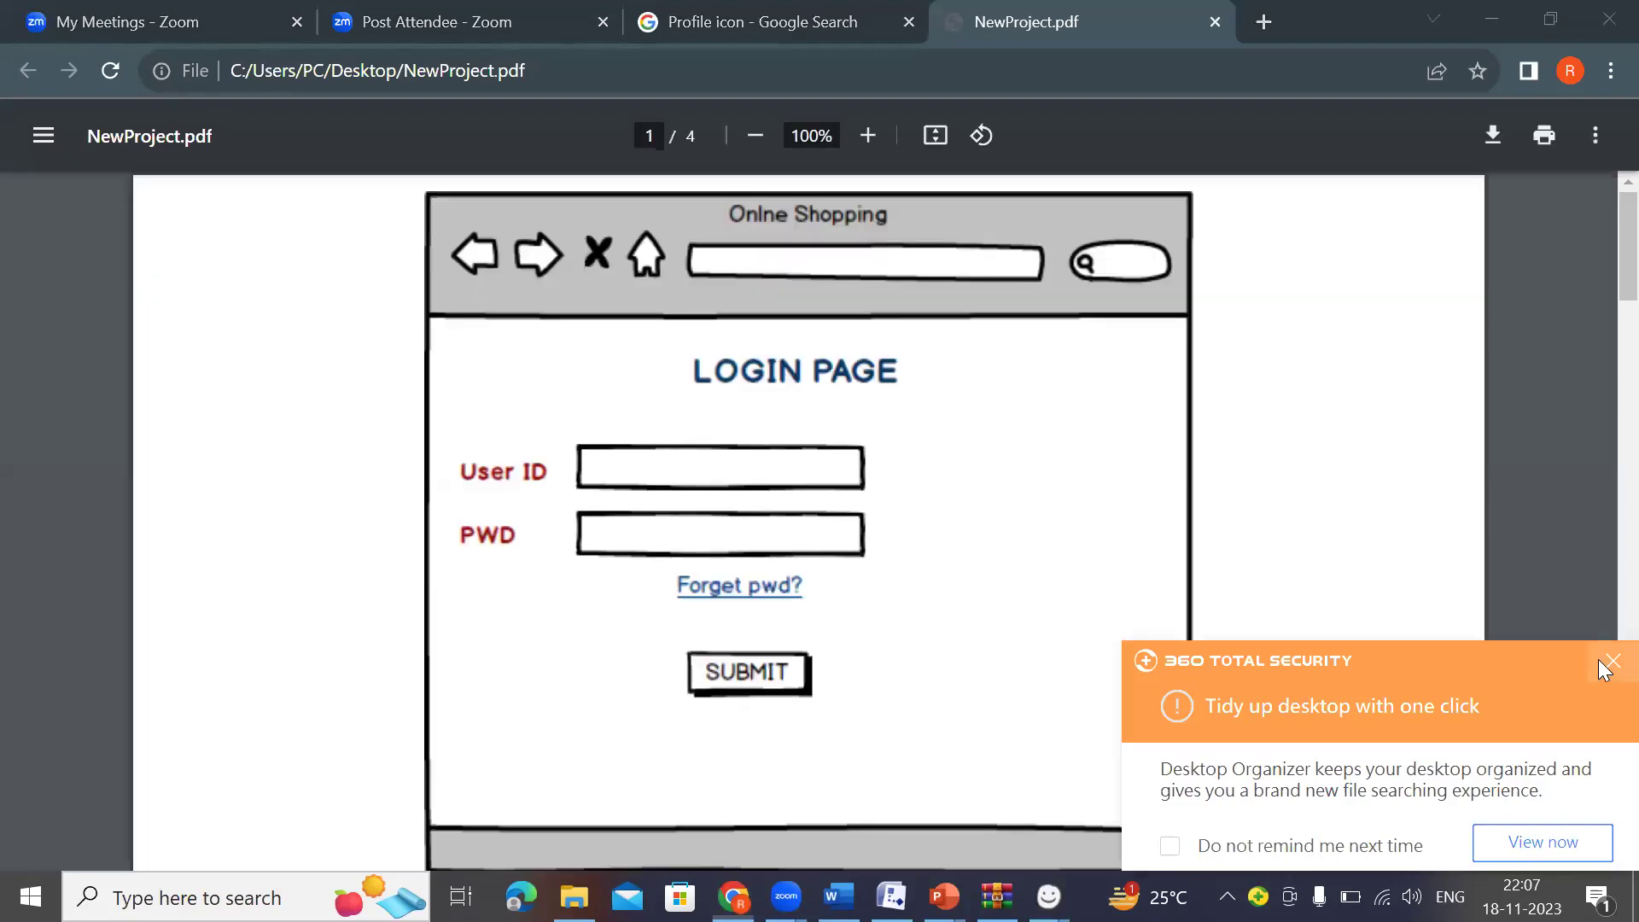
pyautogui.click(1612, 661)
pyautogui.scroll(-20, 933, 410)
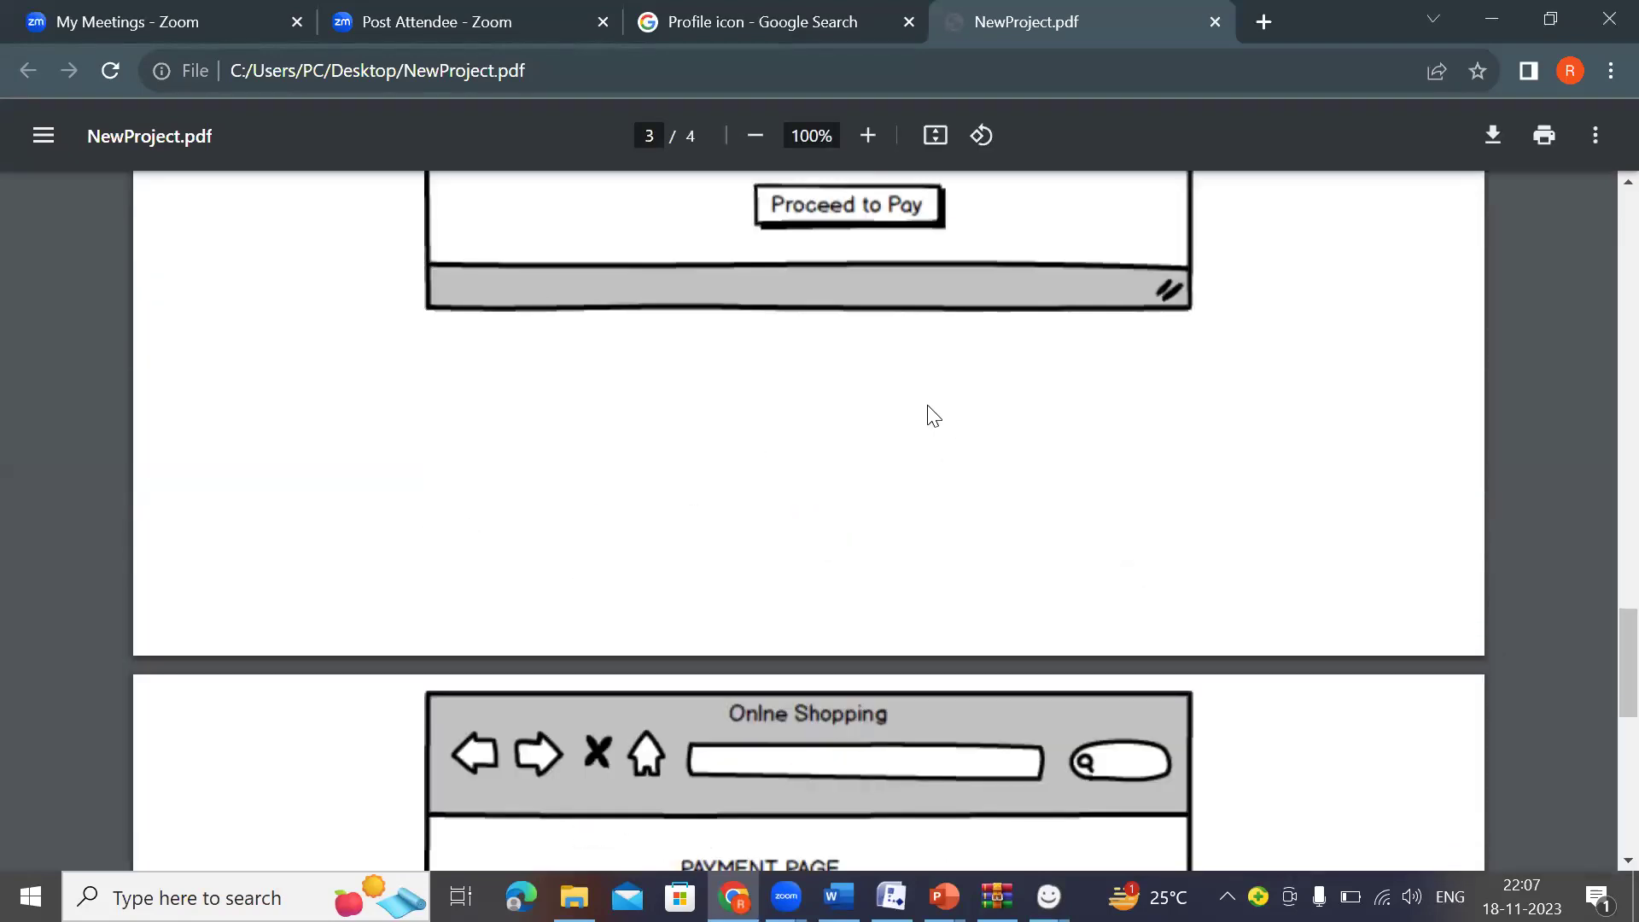
pyautogui.scroll(-9, 927, 436)
pyautogui.scroll(20, 923, 480)
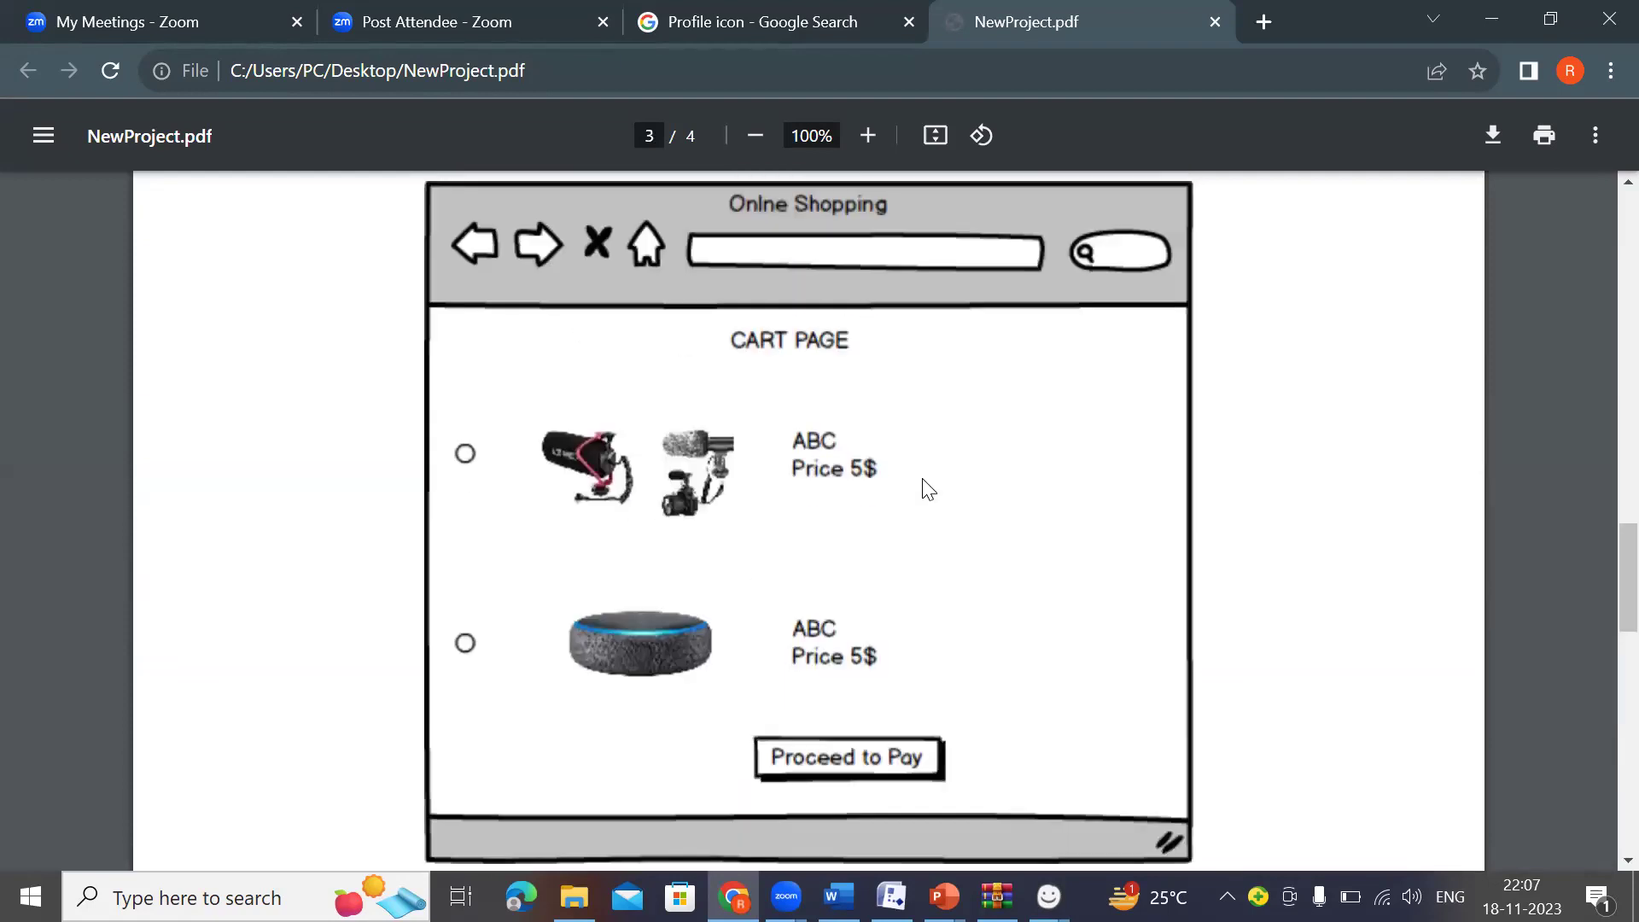
pyautogui.scroll(9, 928, 488)
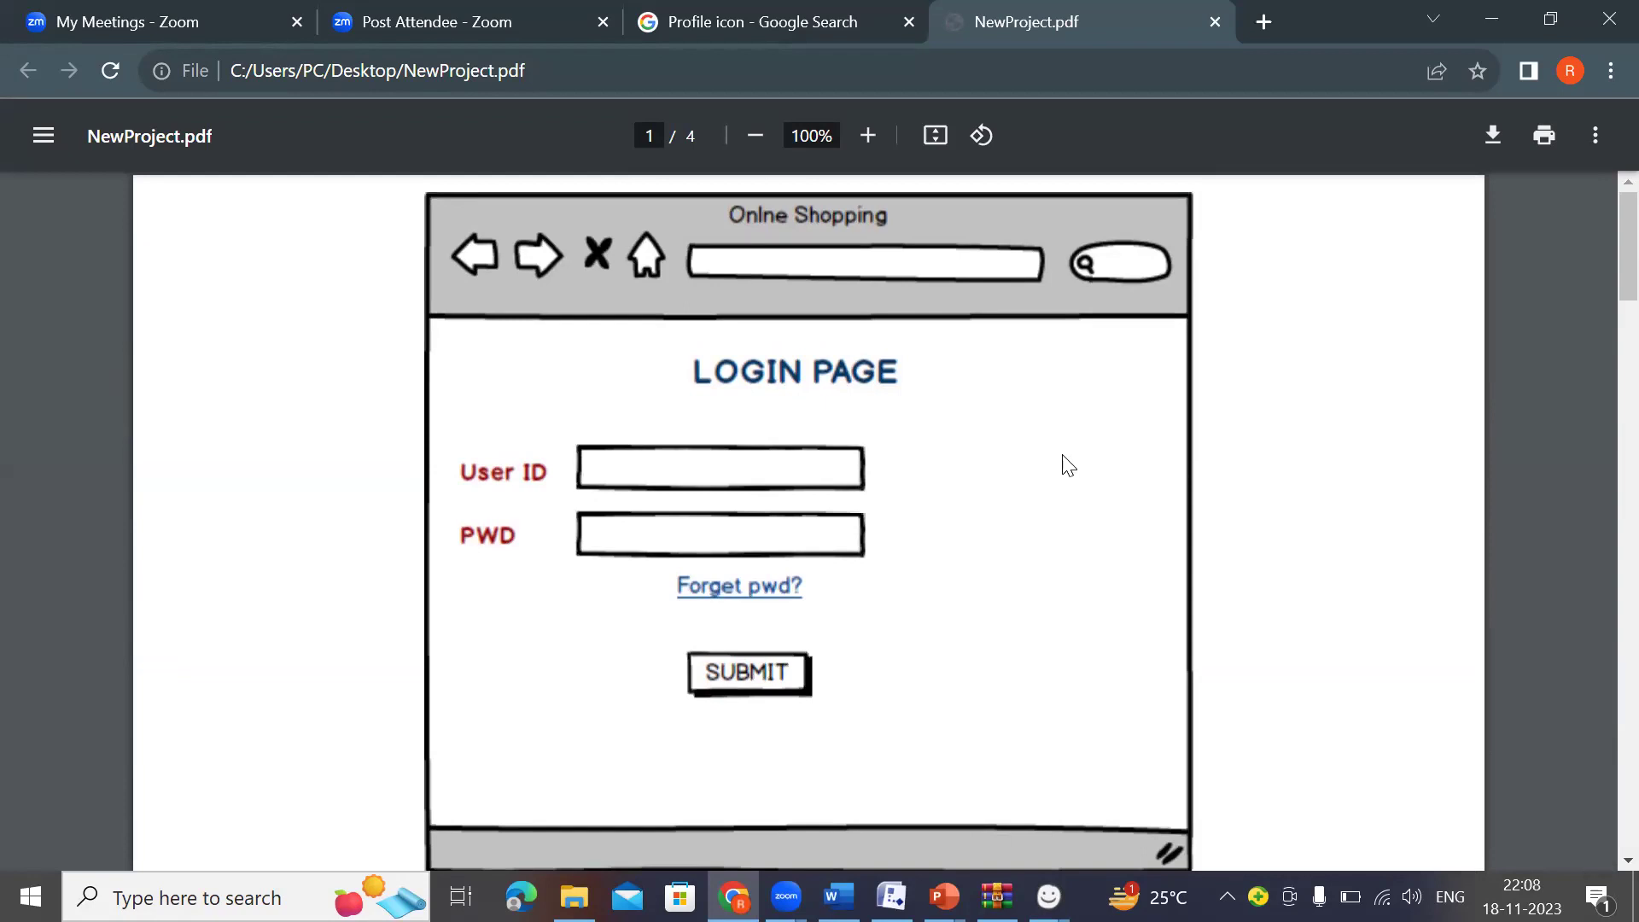
pyautogui.scroll(-2, 1063, 466)
pyautogui.scroll(-15, 1063, 469)
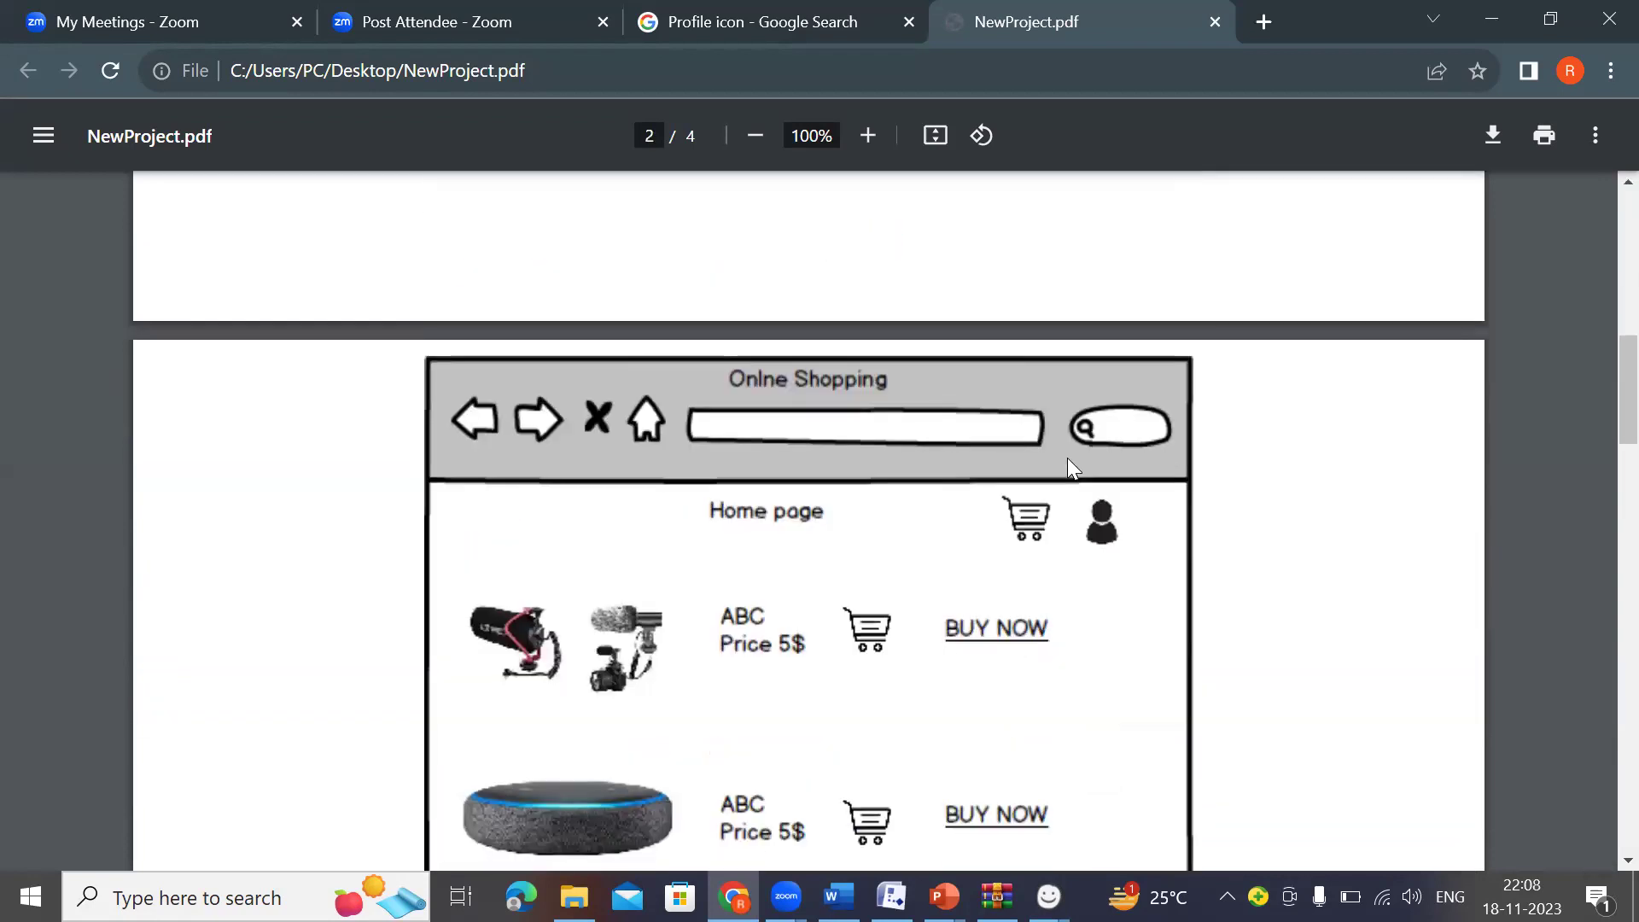
pyautogui.scroll(-10, 1077, 446)
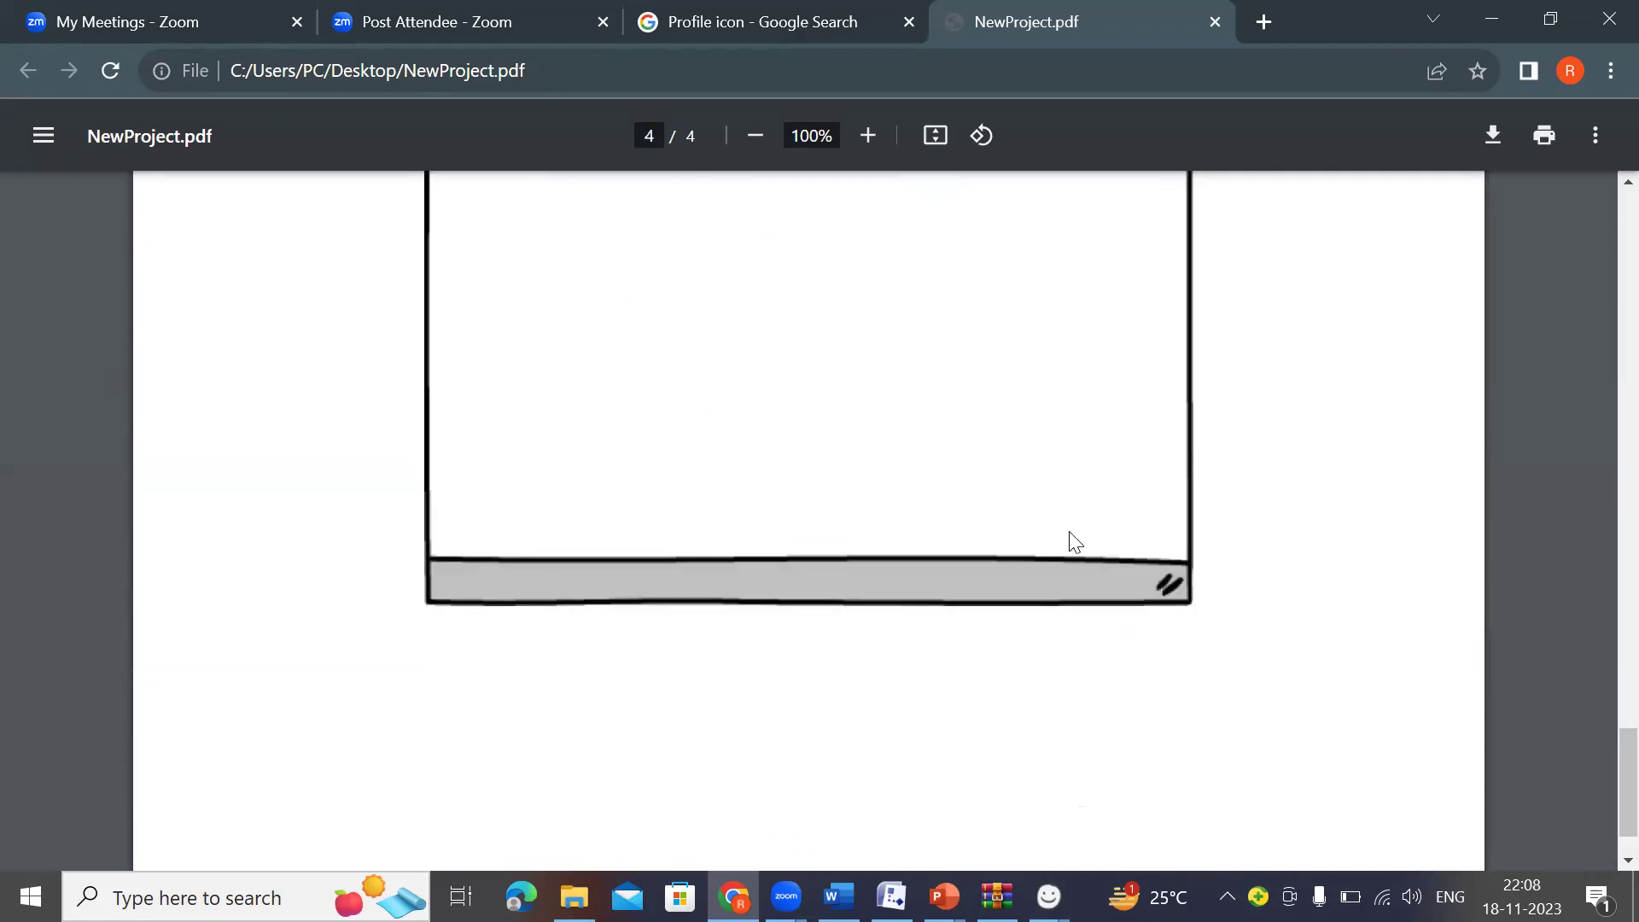
# Switch back to the Balsamiq online shopping project and show the login page mockup.
pyautogui.moveTo(1047, 897)
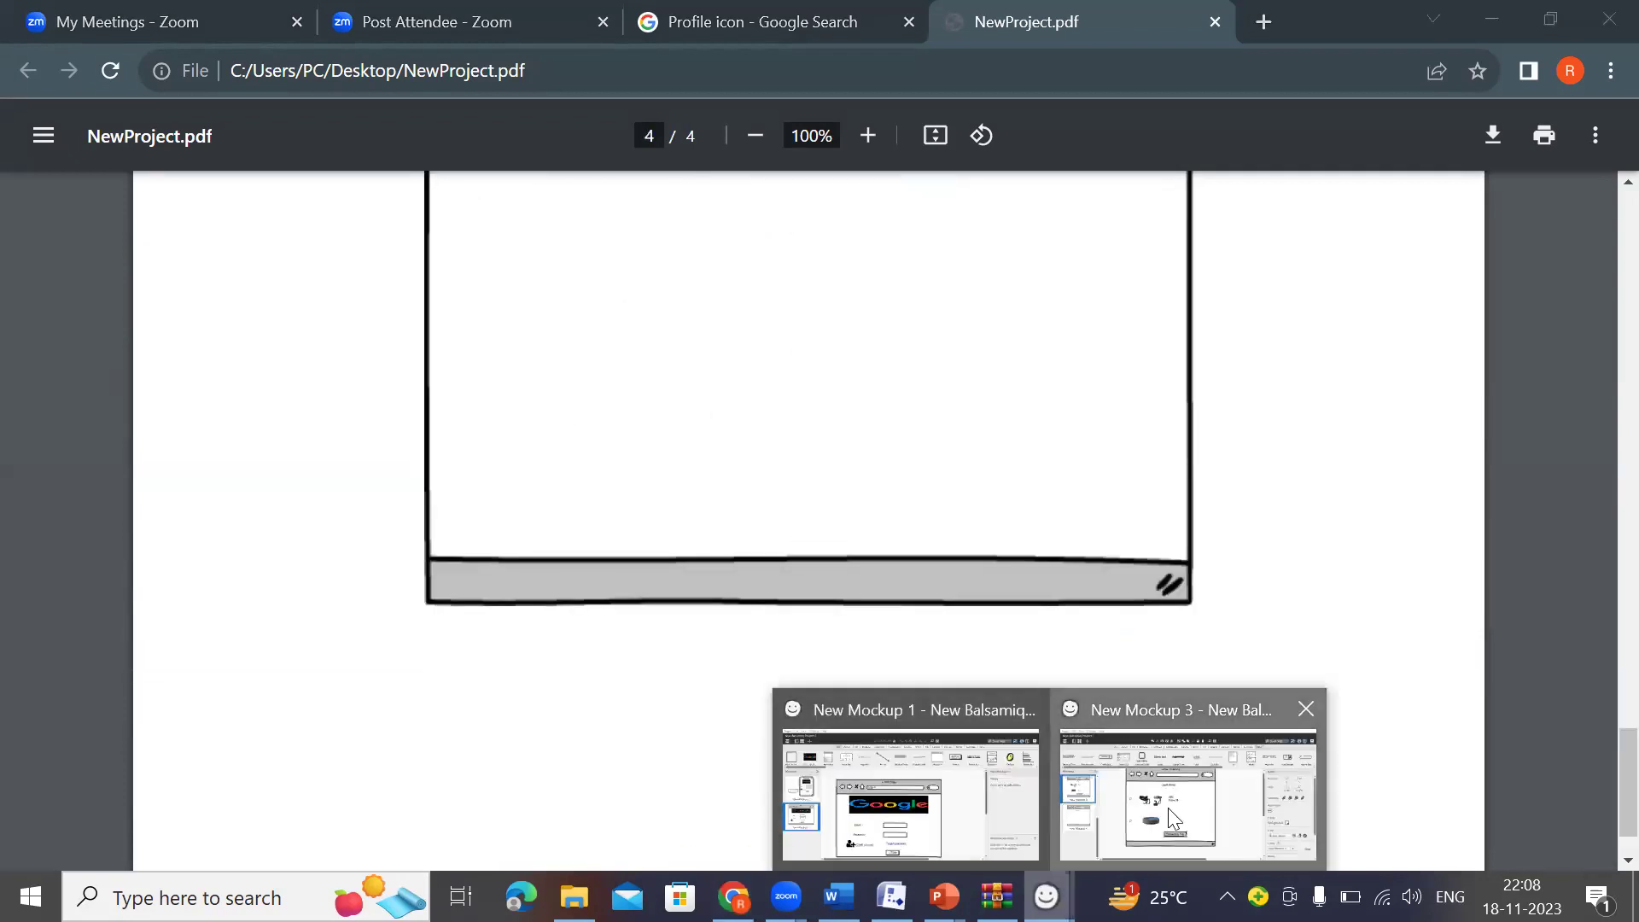
pyautogui.click(1168, 807)
pyautogui.click(1255, 634)
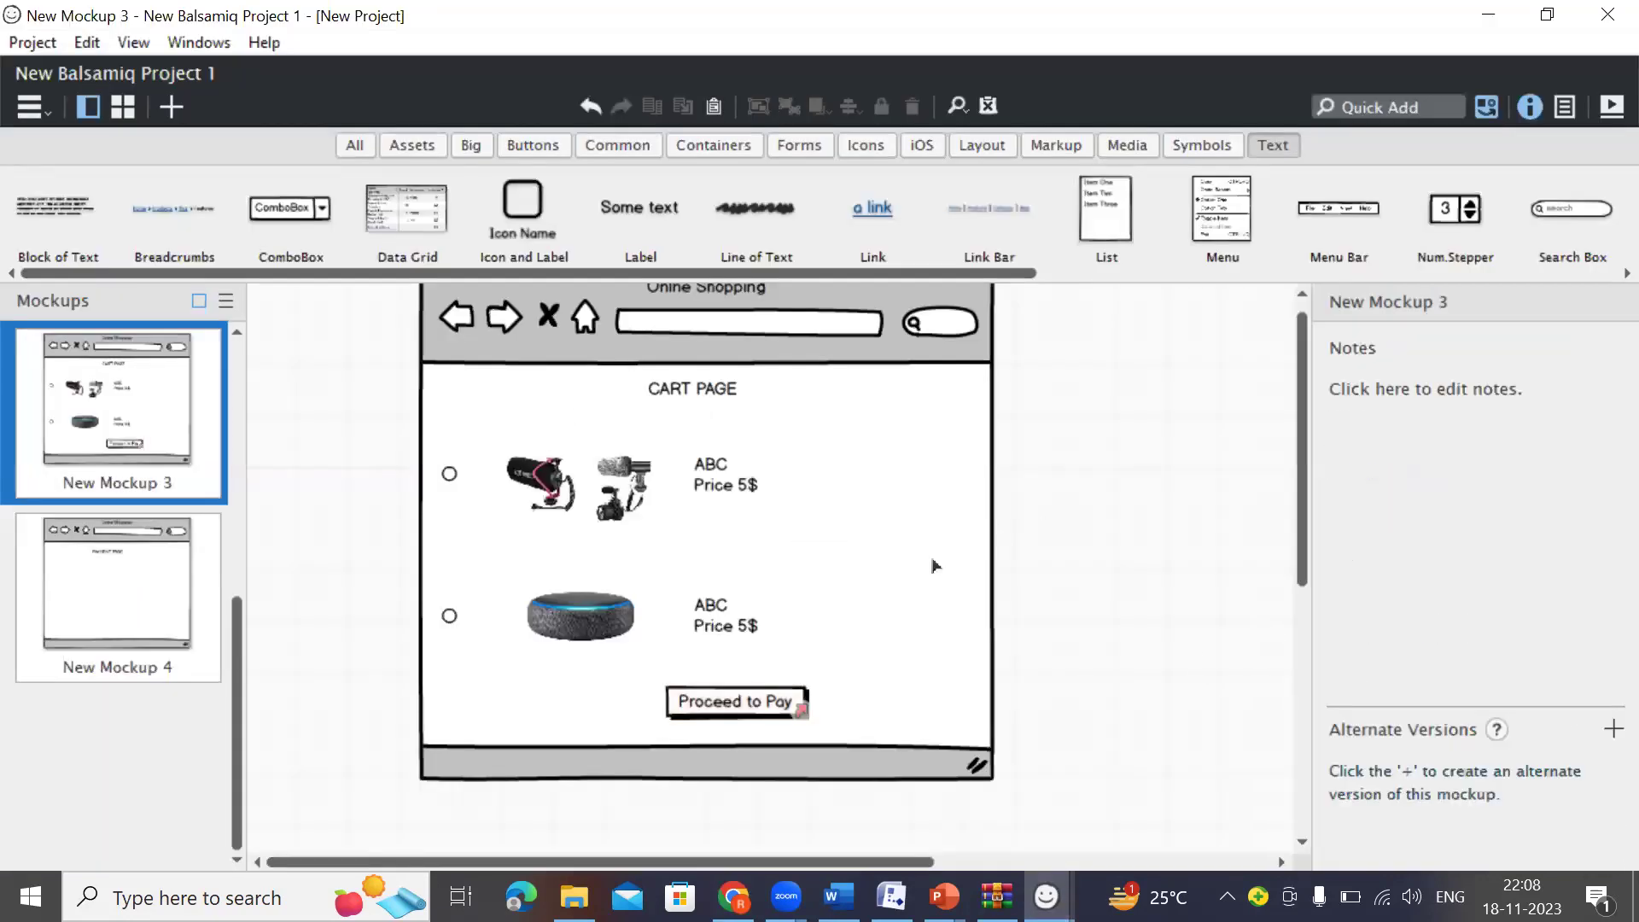
pyautogui.scroll(1, 934, 535)
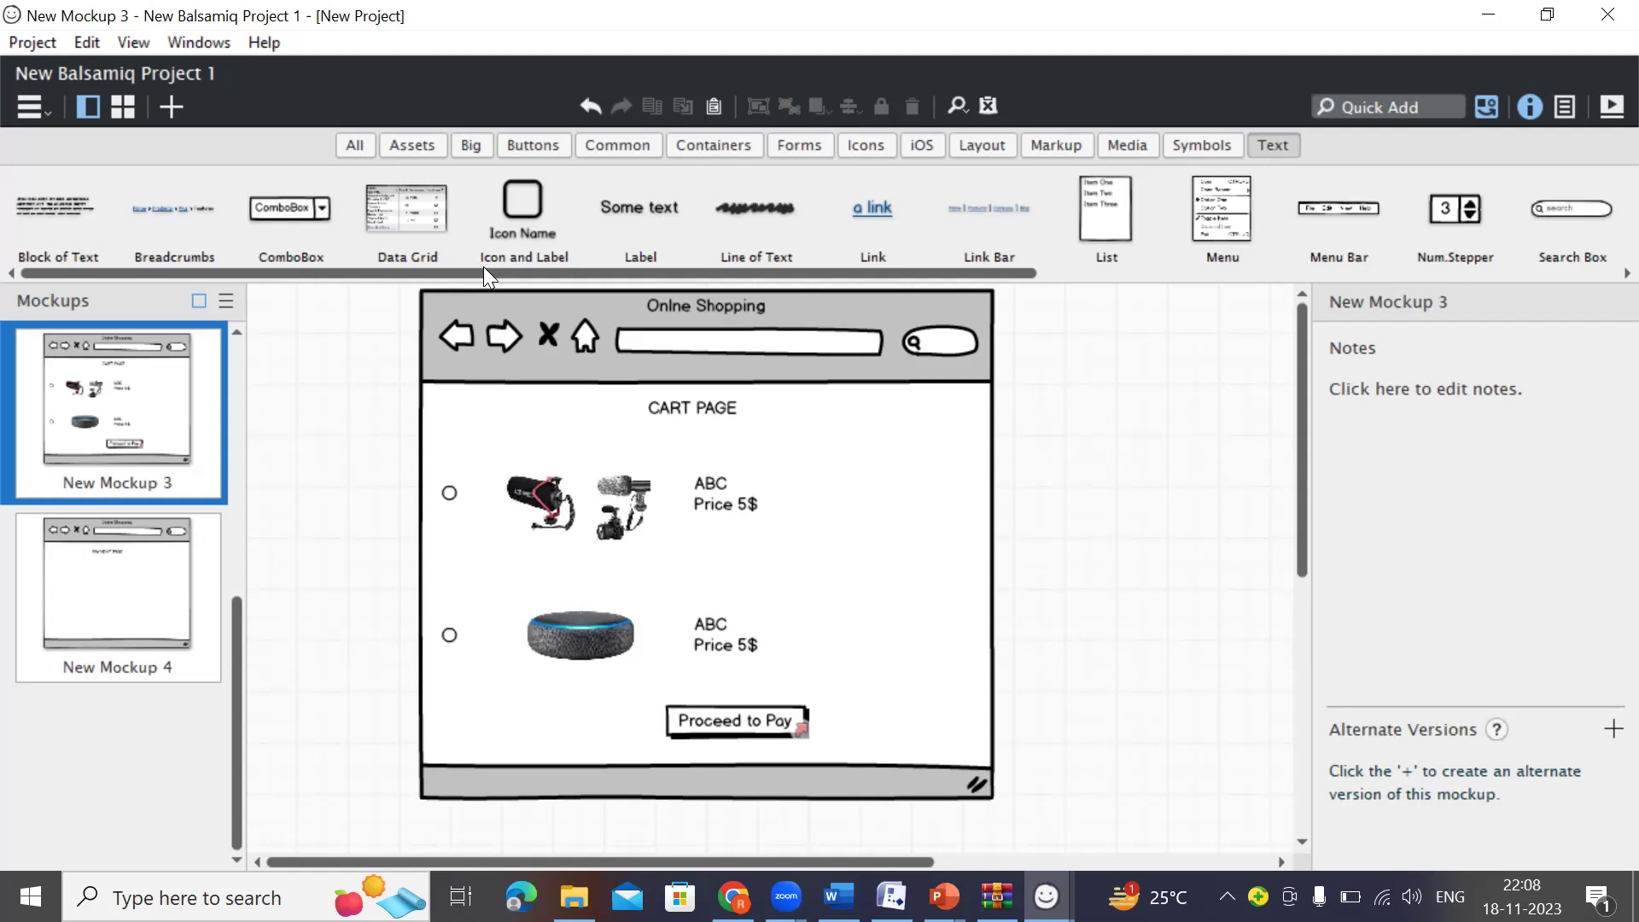
pyautogui.scroll(3, 125, 478)
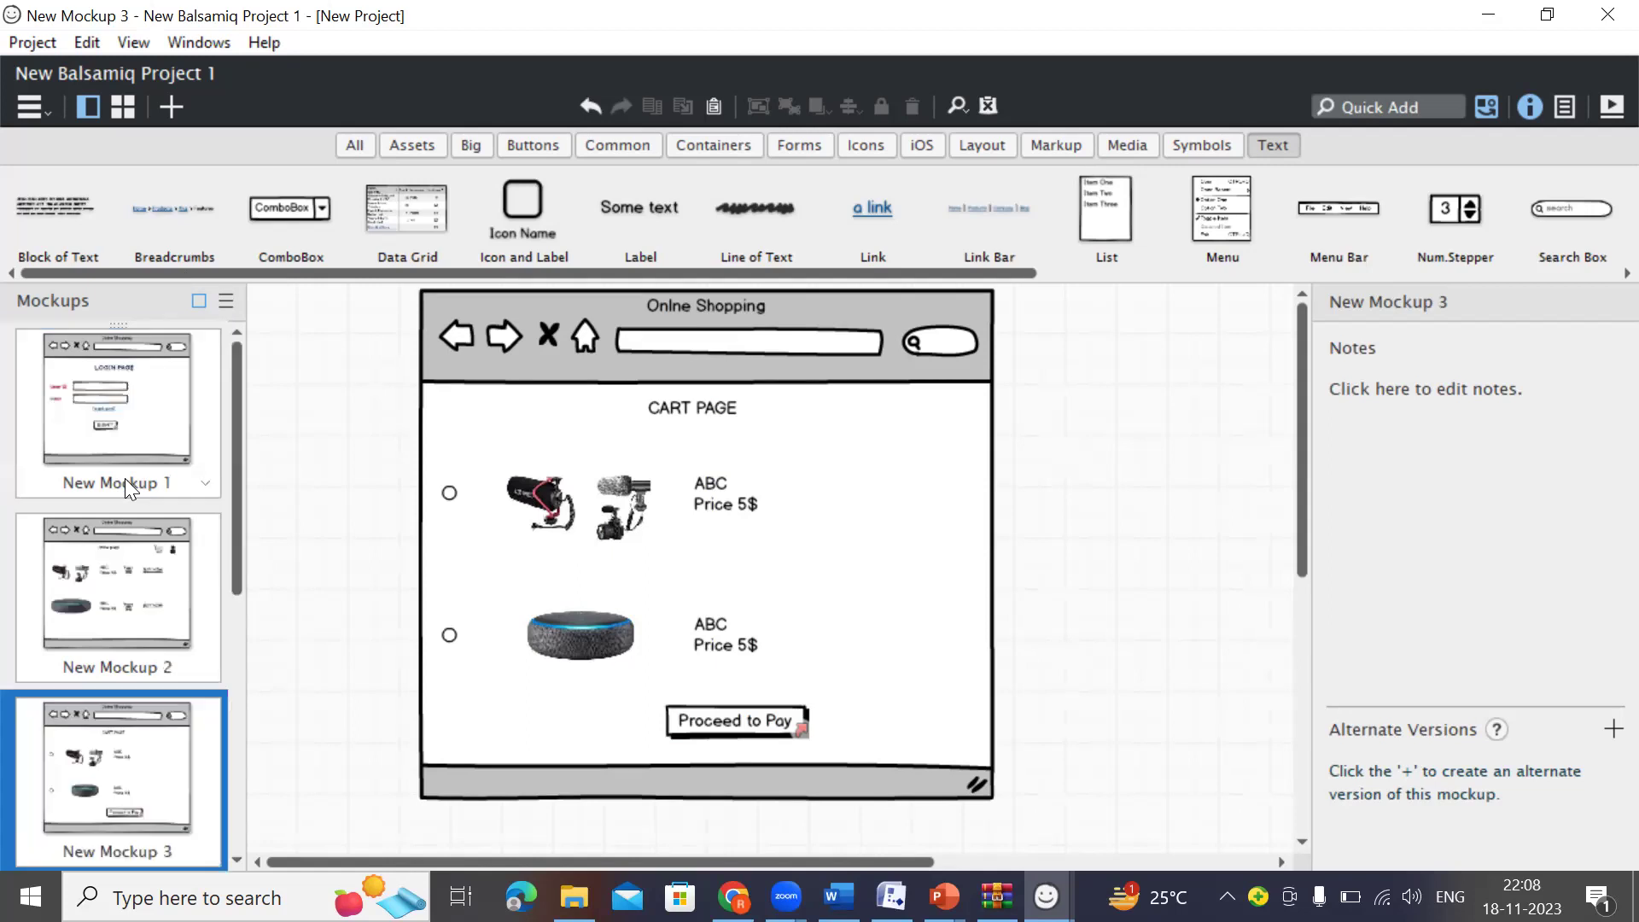
pyautogui.click(109, 388)
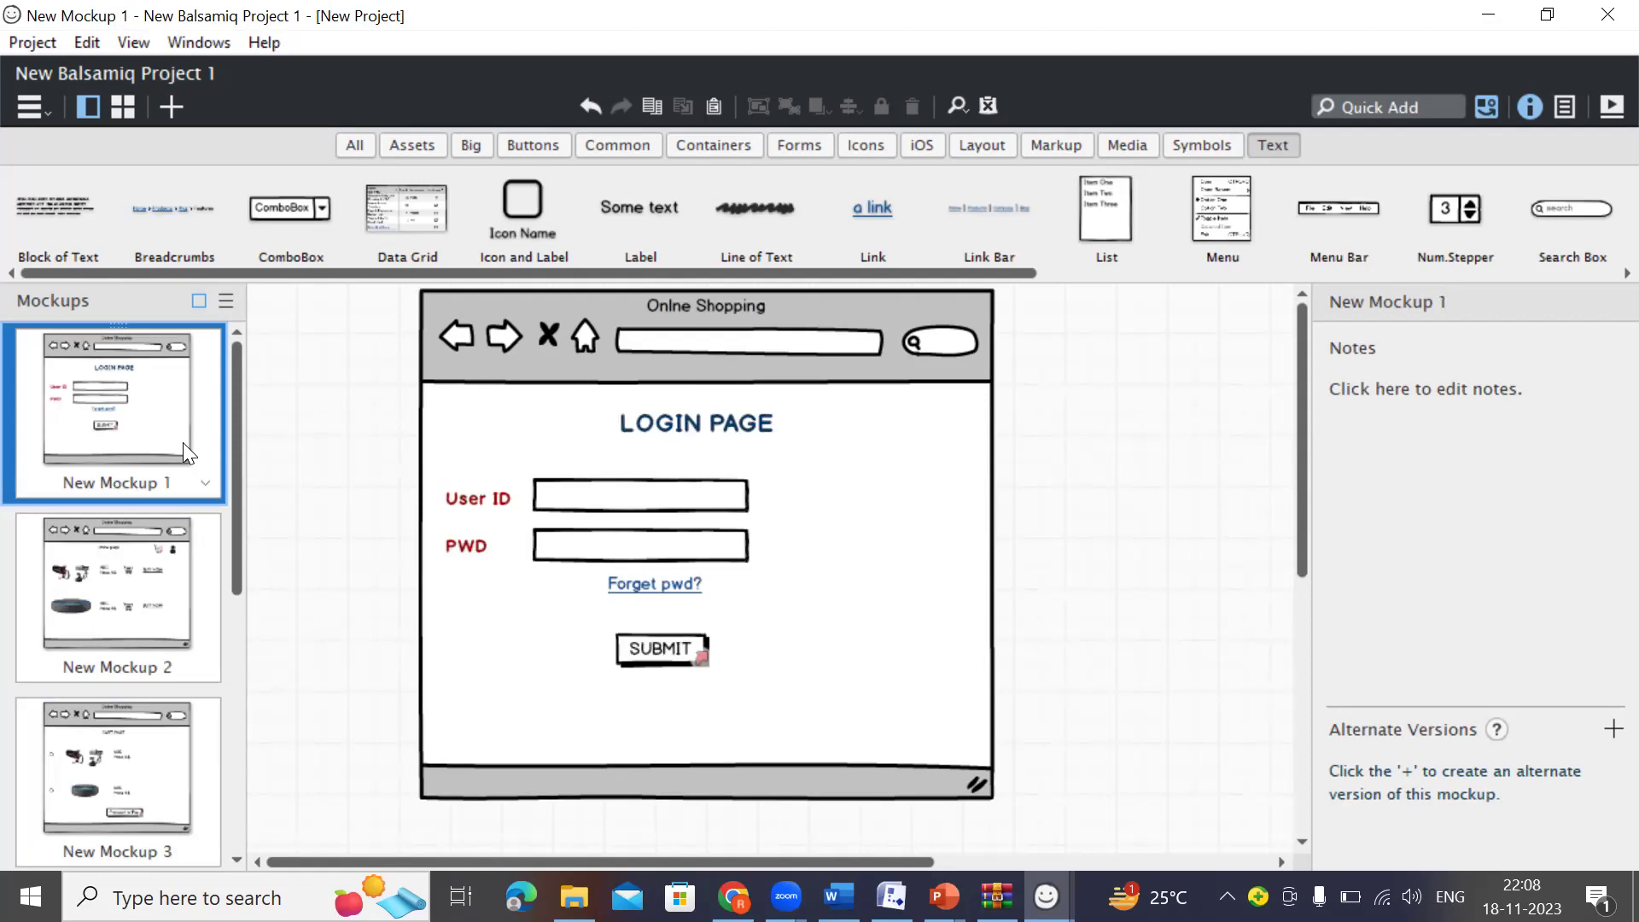
pyautogui.click(1067, 675)
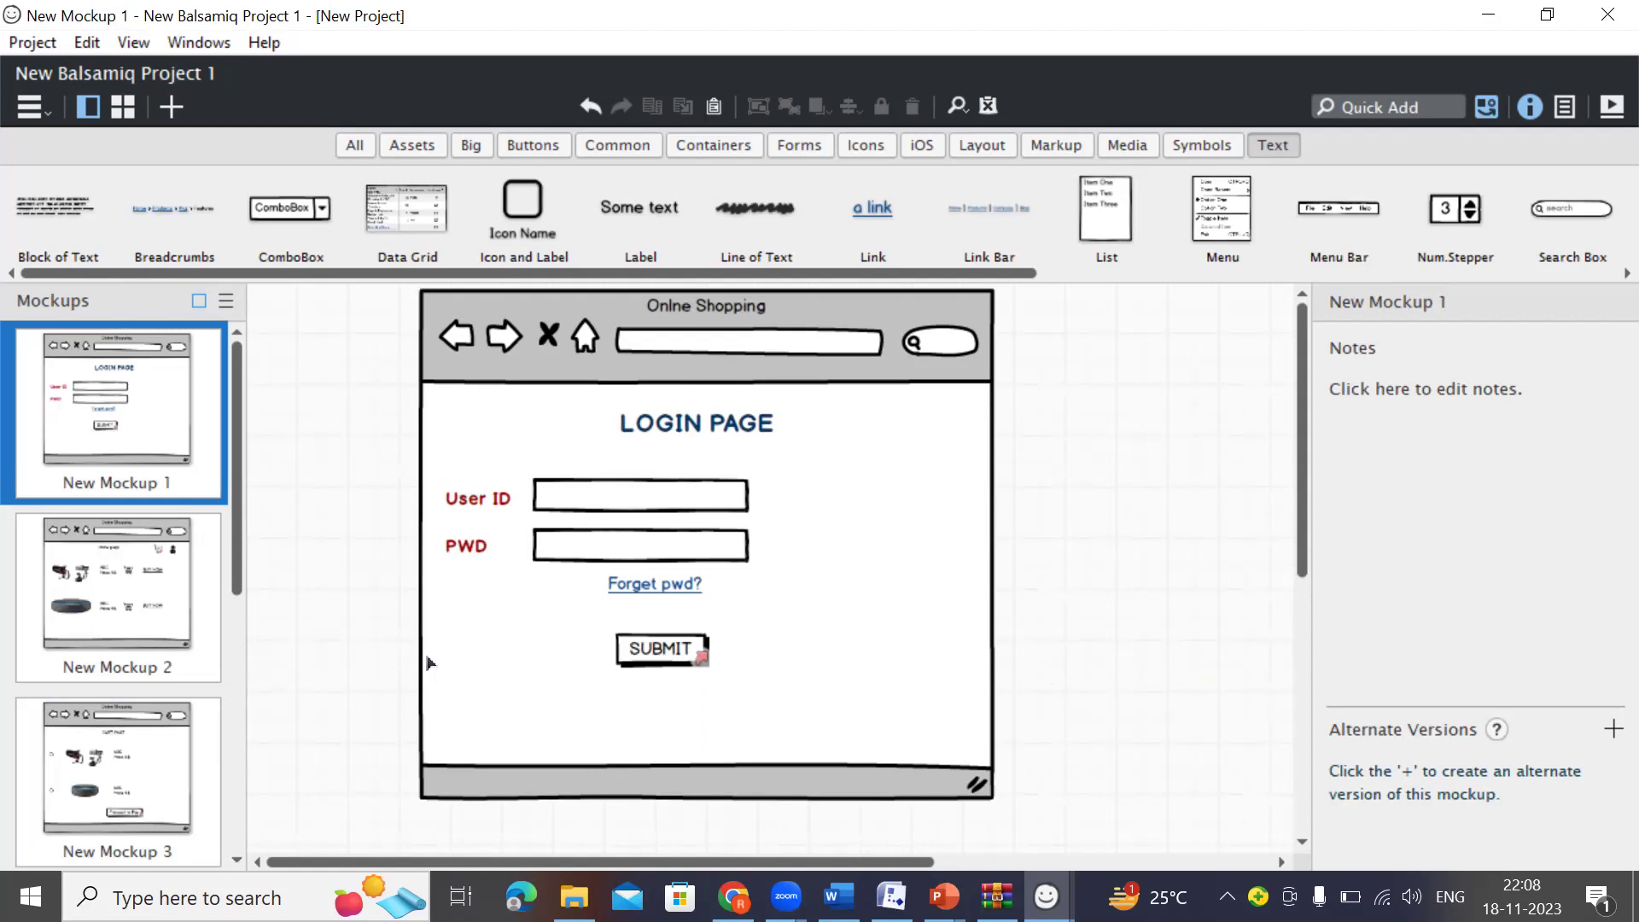
pyautogui.scroll(-1, 428, 662)
pyautogui.scroll(-2, 201, 567)
pyautogui.scroll(2, 202, 567)
pyautogui.scroll(1, 557, 573)
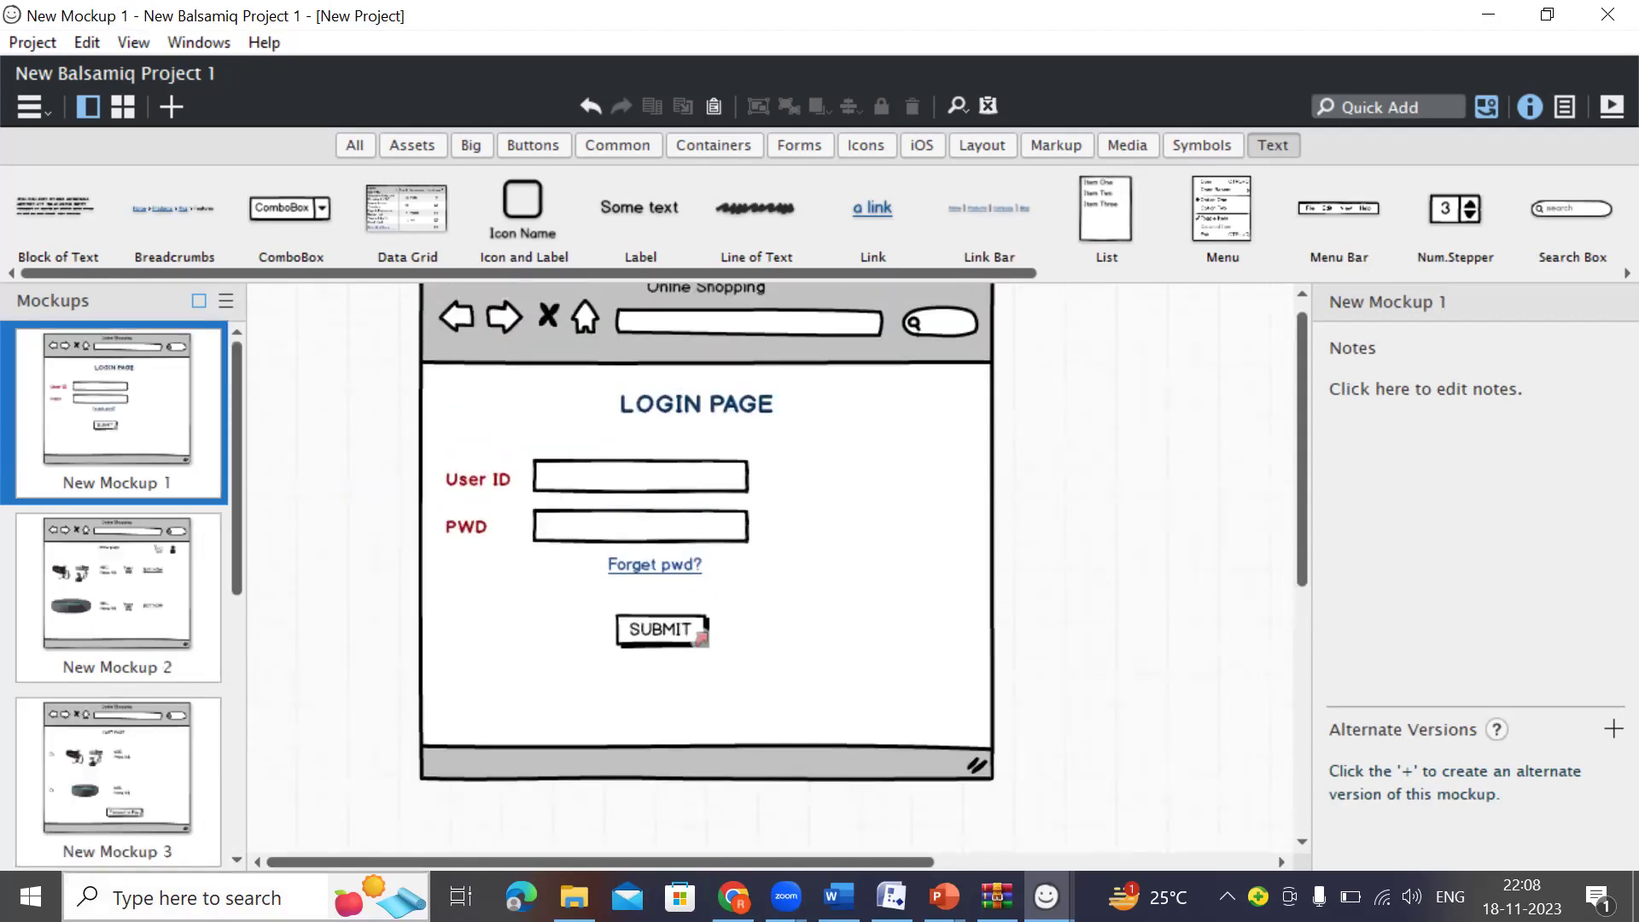
# Launch Axure RP Pro 7.0 and dismiss its welcome screen to reach the blank untitled project.
pyautogui.press('super')
pyautogui.write('Axure')
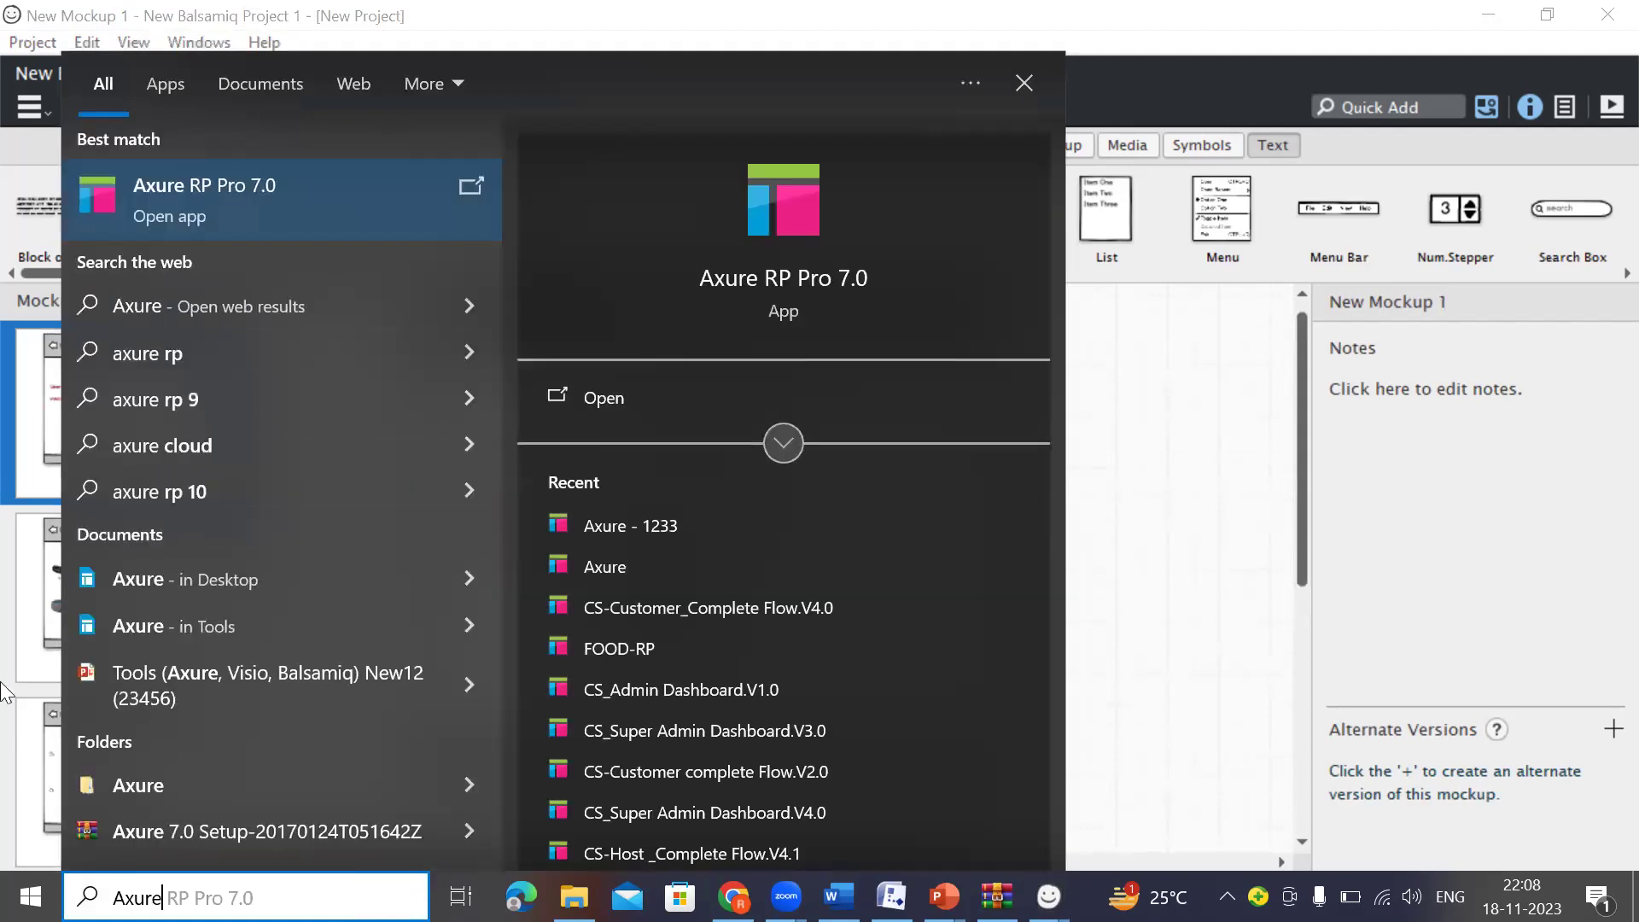
pyautogui.click(242, 186)
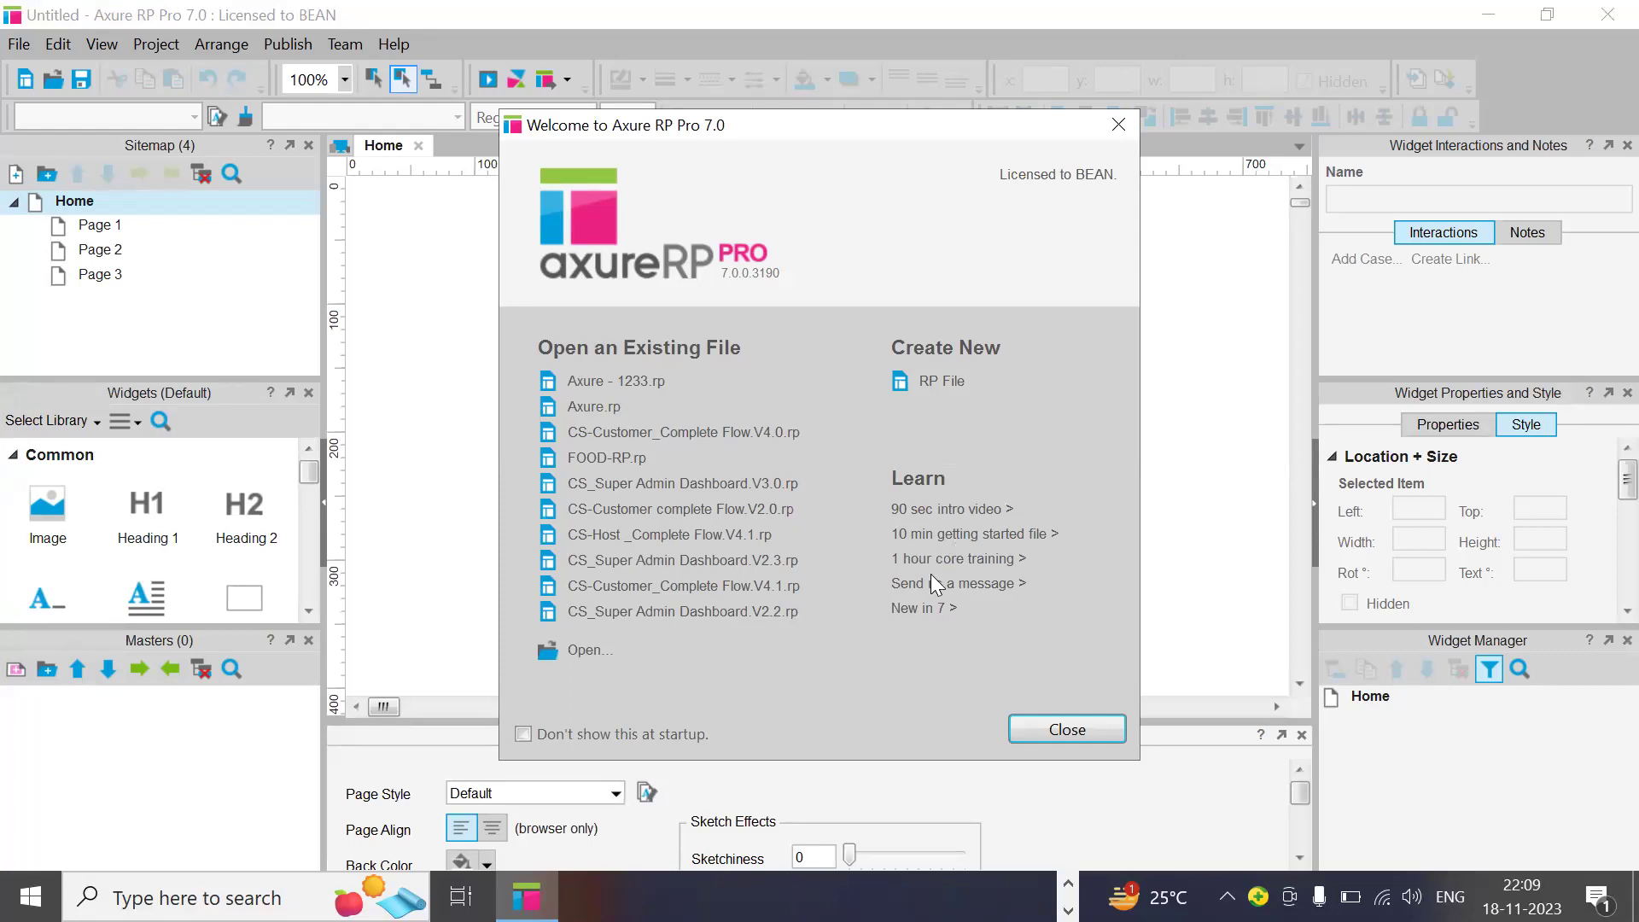
pyautogui.click(1118, 125)
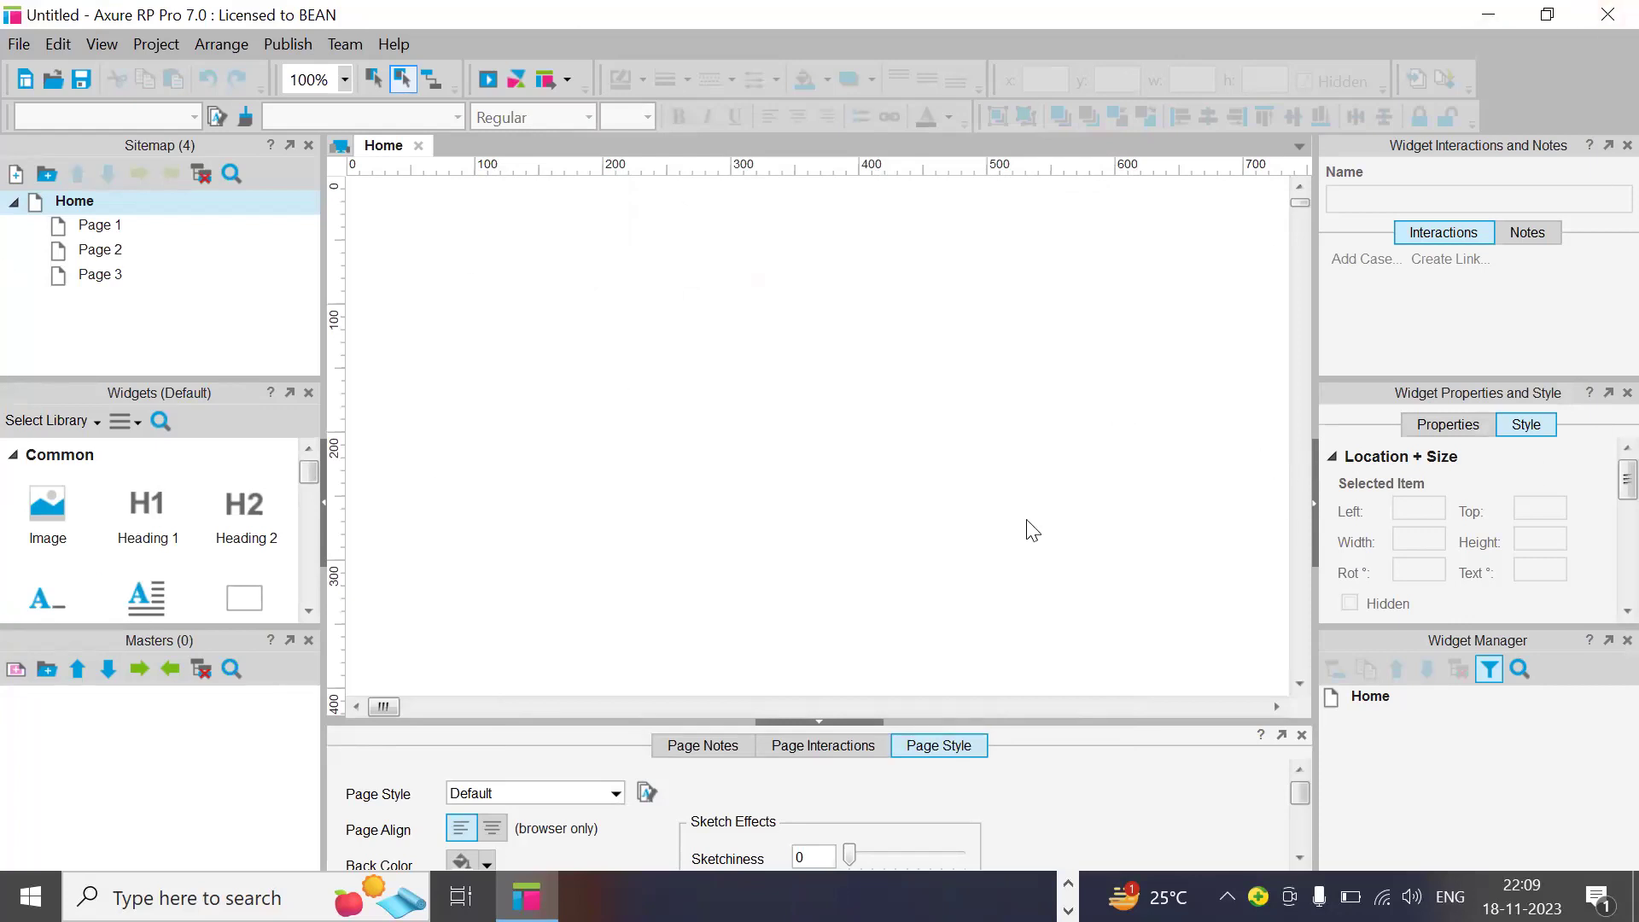
# Examine the sitemap's child pages and the file commands, view the browser for opening an existing Axure file, and close it without choosing one.
pyautogui.moveTo(105, 231)
pyautogui.click(100, 249)
pyautogui.click(100, 275)
pyautogui.click(119, 325)
pyautogui.click(21, 45)
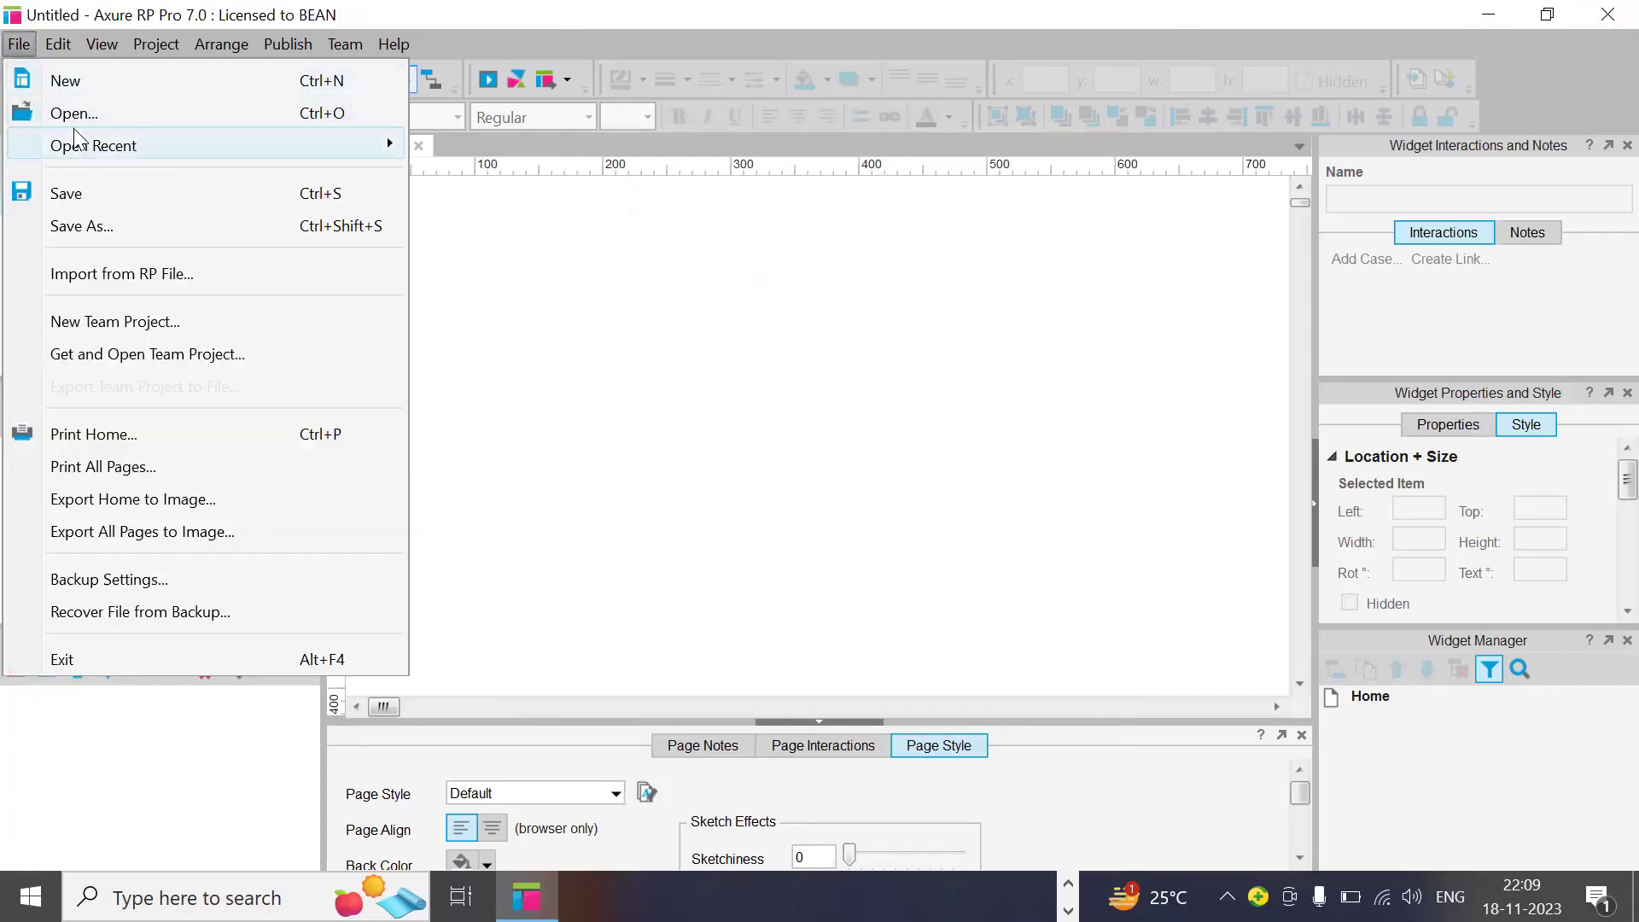
pyautogui.moveTo(79, 152)
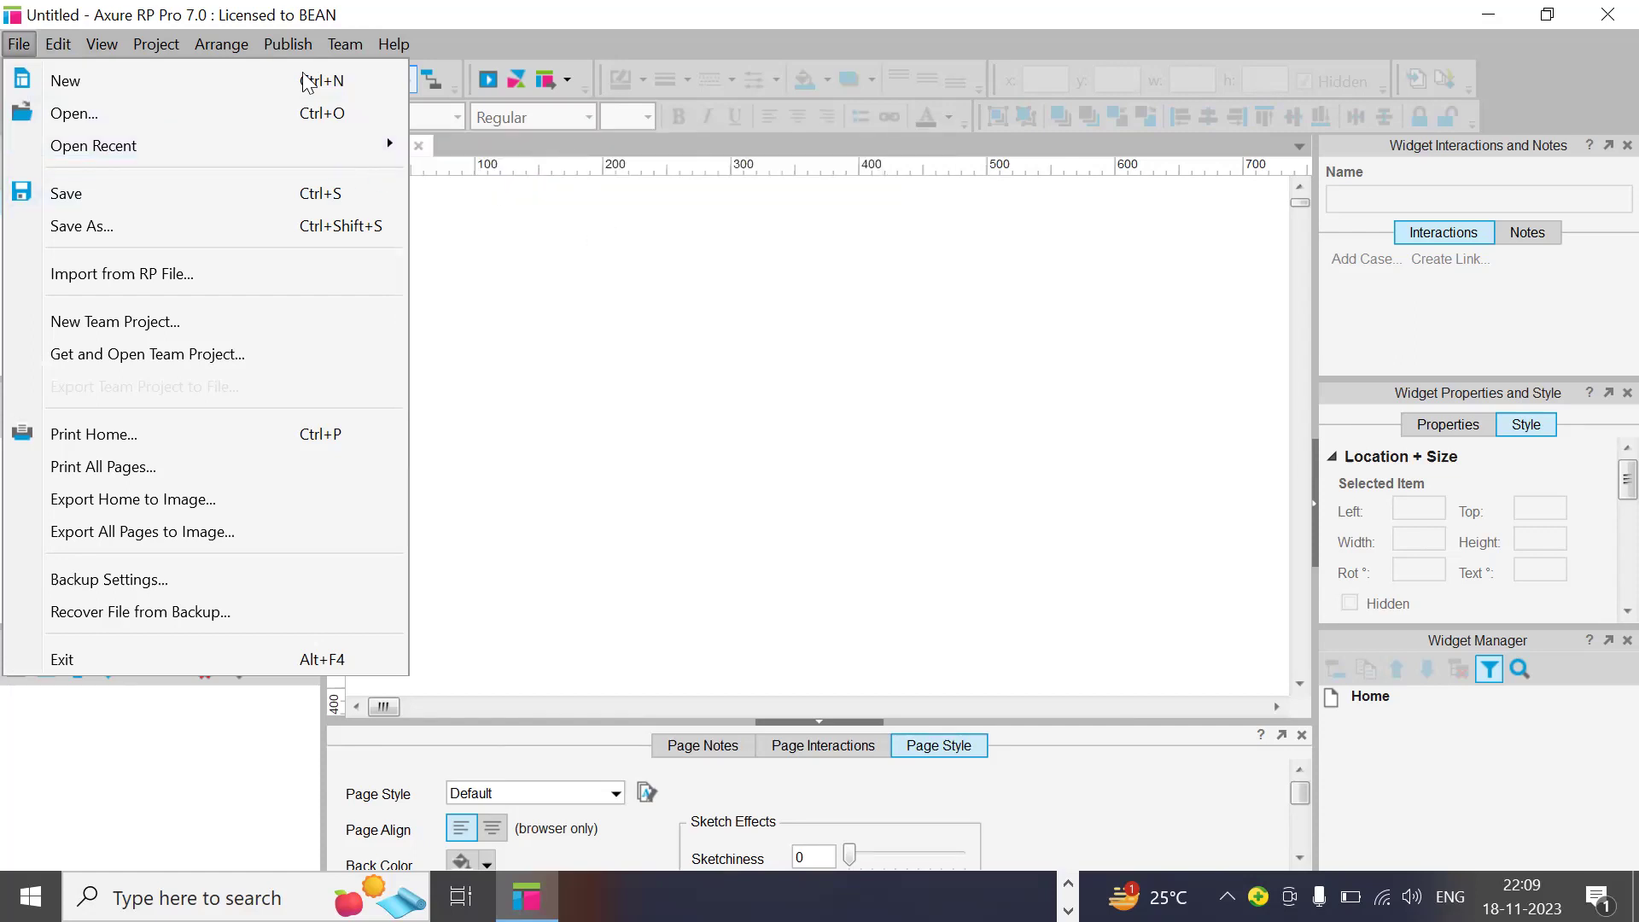
pyautogui.click(265, 114)
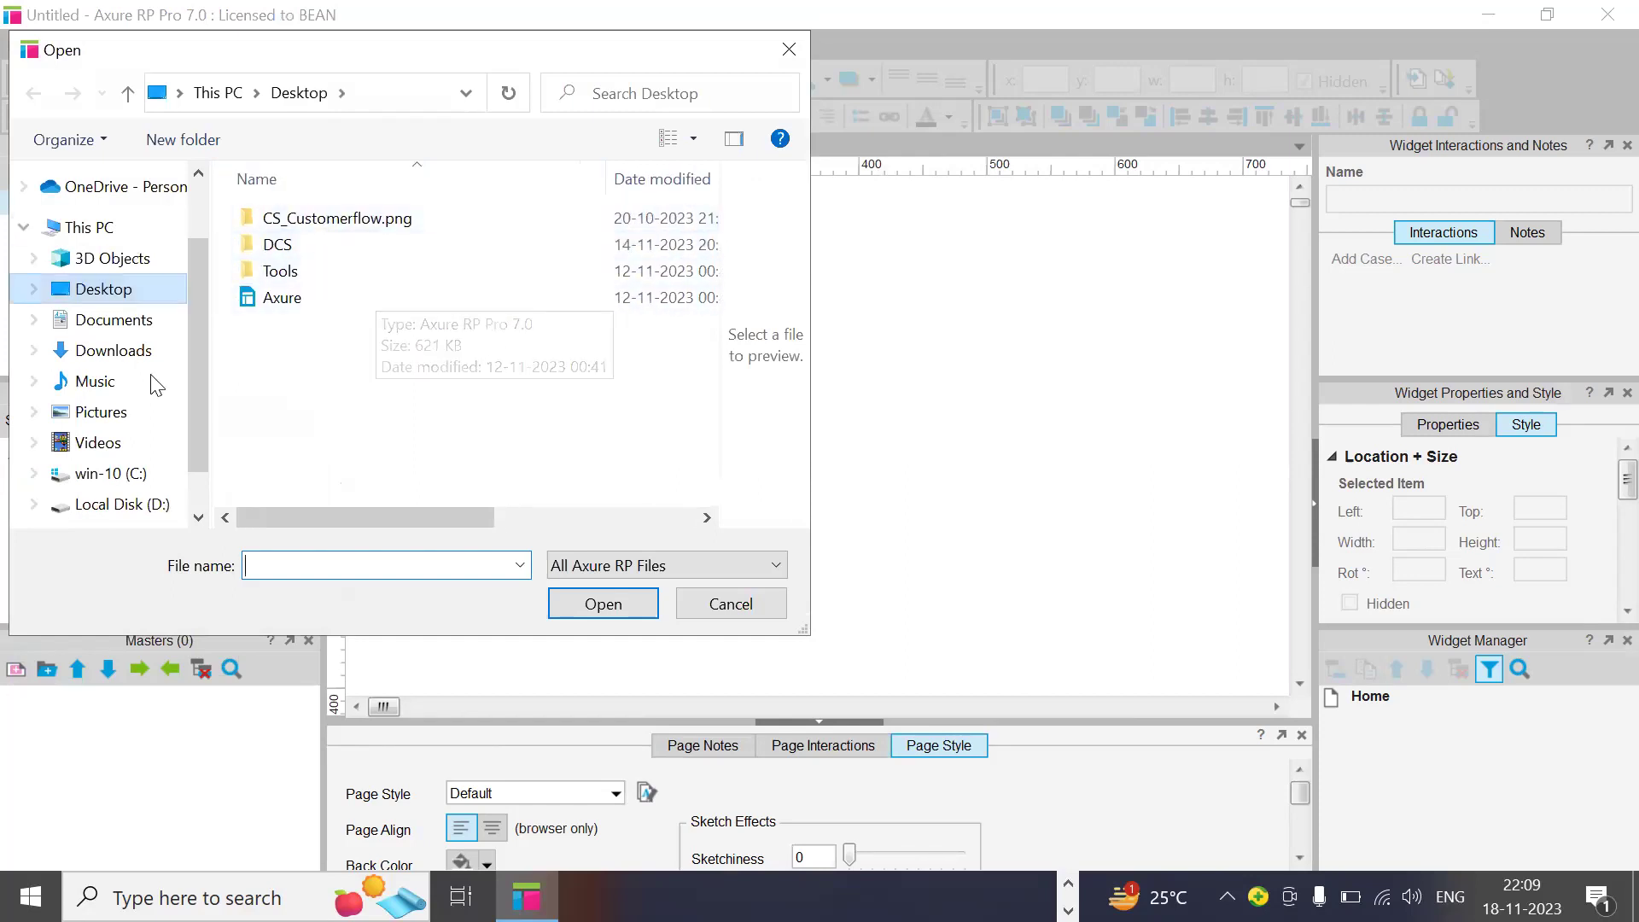
pyautogui.click(789, 50)
# View the file browser for importing from an RP file, dismiss it, and review the print and image export commands.
pyautogui.click(19, 45)
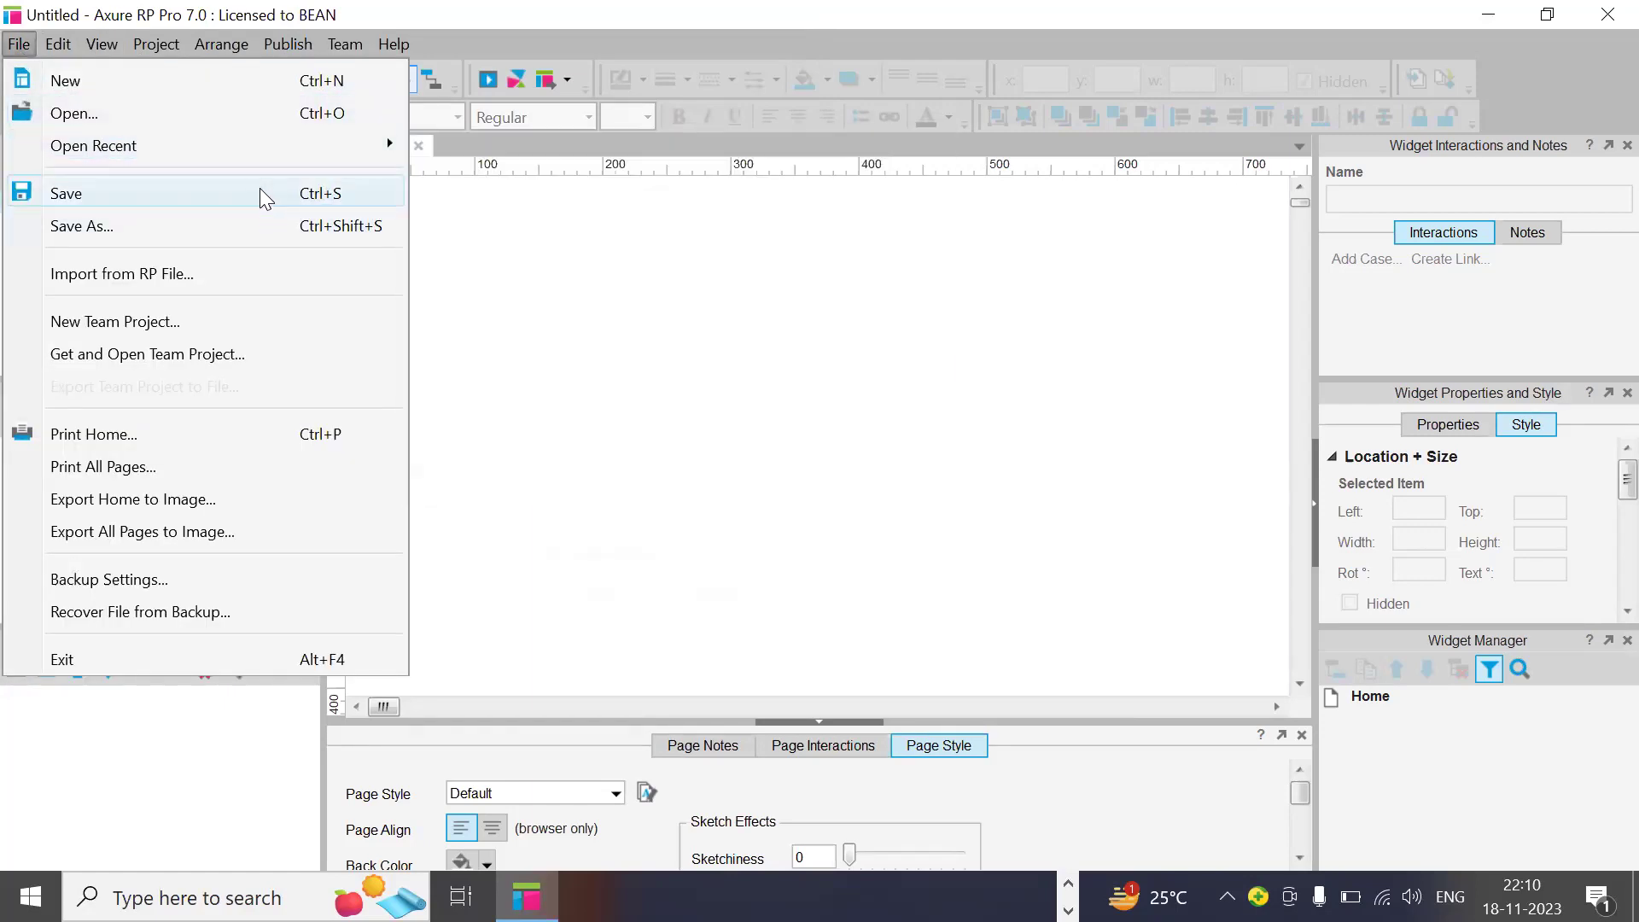
pyautogui.click(197, 272)
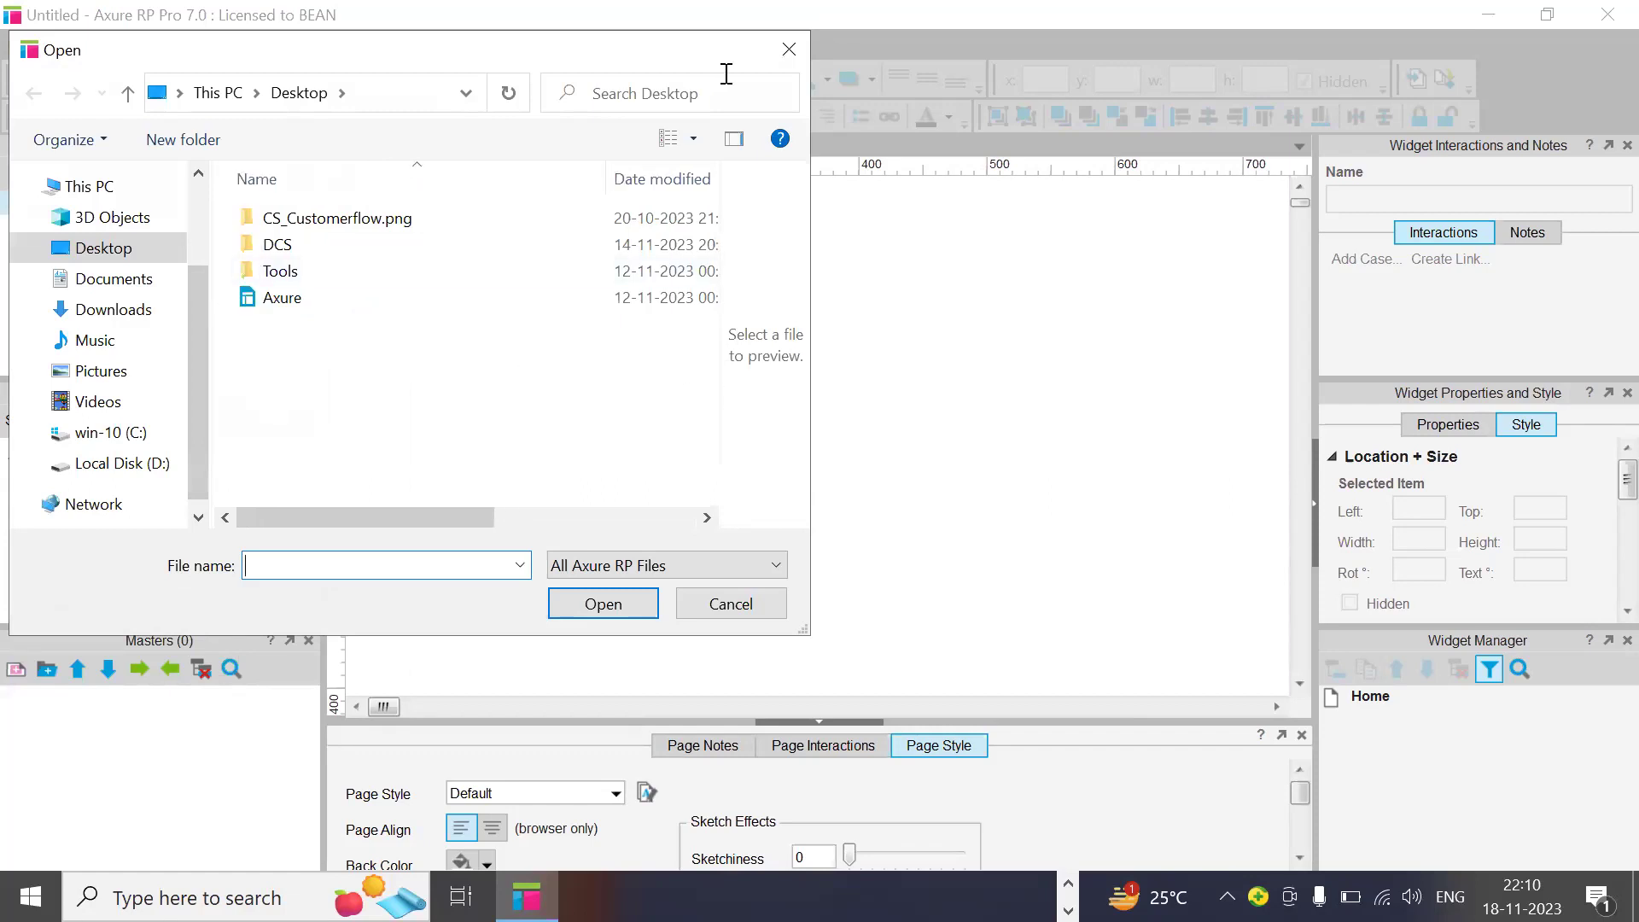
pyautogui.click(789, 50)
pyautogui.click(17, 44)
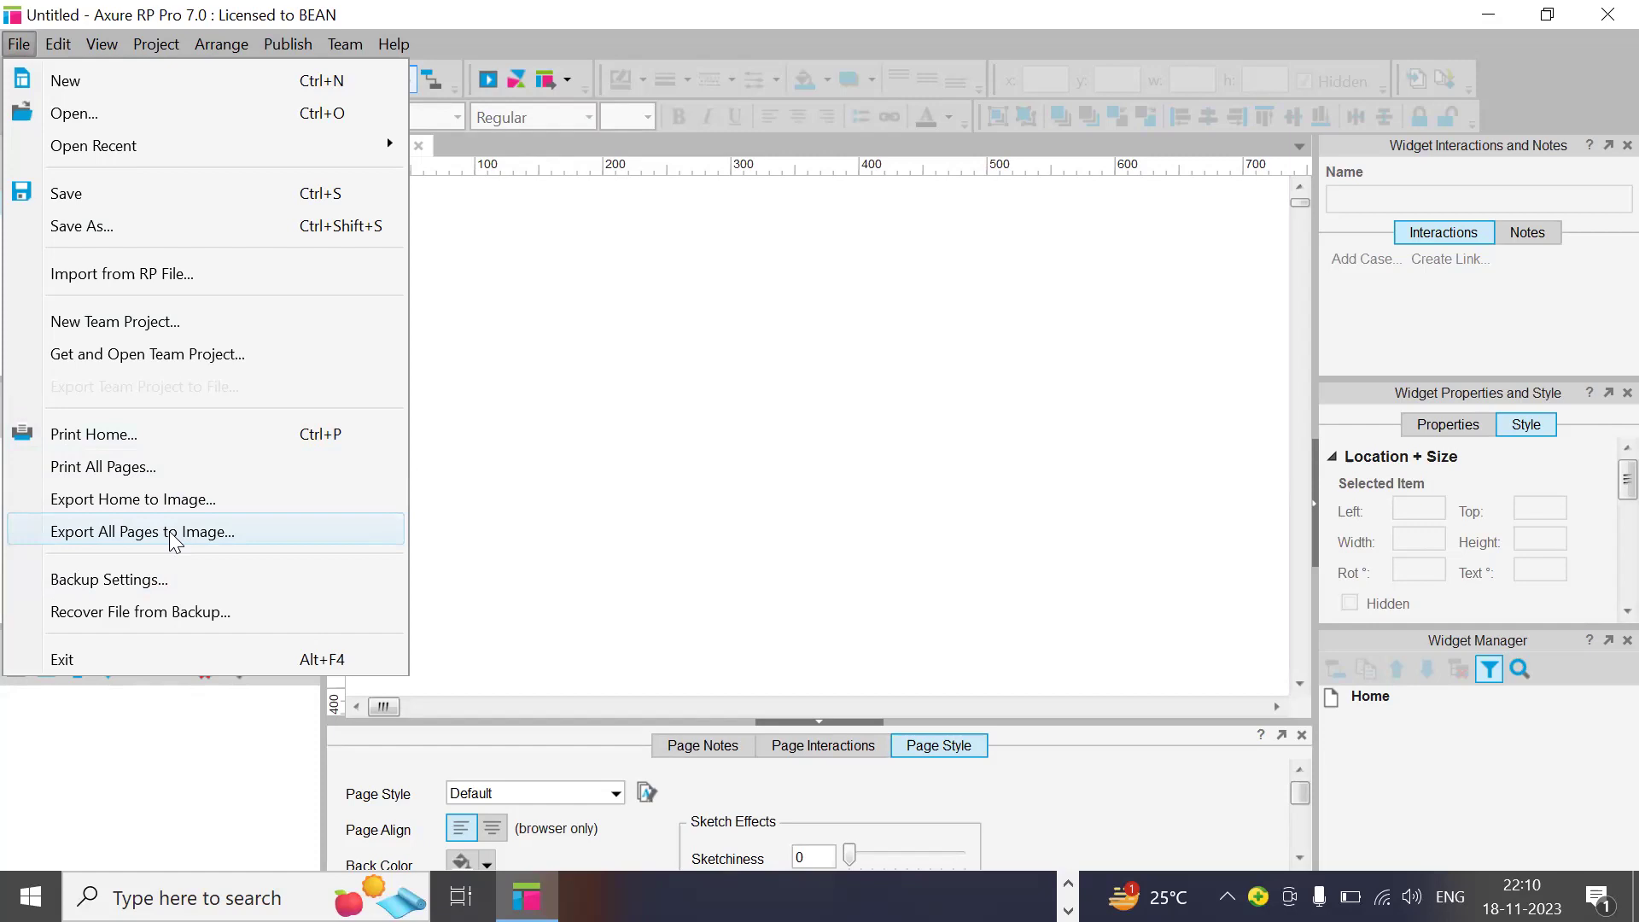
pyautogui.click(658, 397)
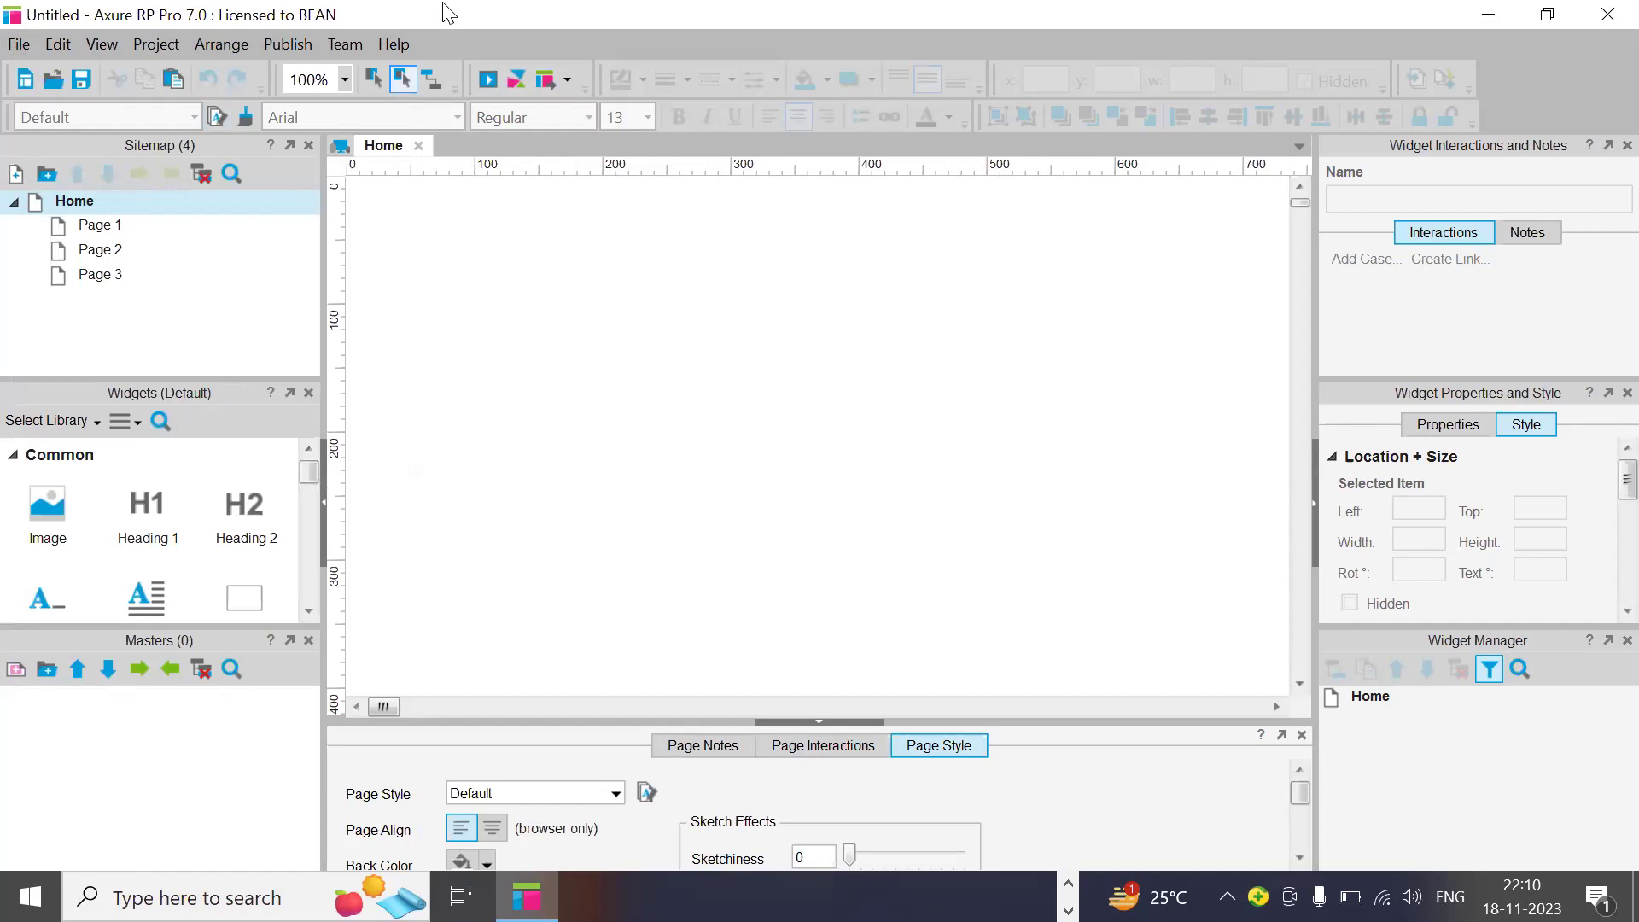
# Switch to Balsamiq to review its Text controls, then return to Axure RP and look through the default widget library for comparison.
pyautogui.hotkey('alt', 'Tab')
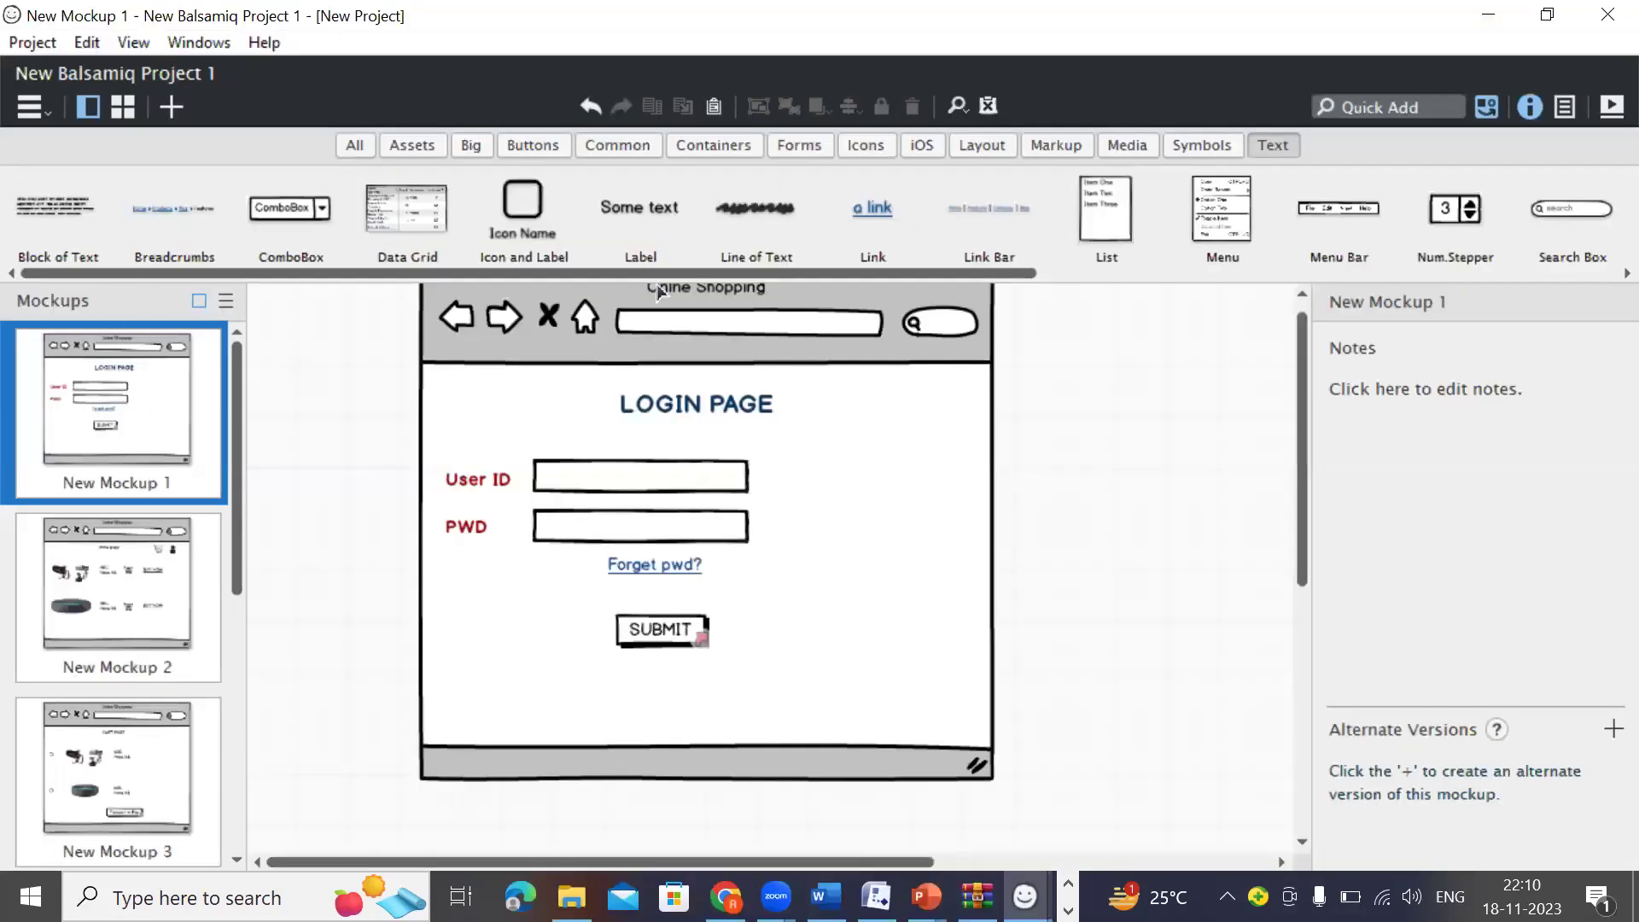
pyautogui.scroll(-3, 912, 244)
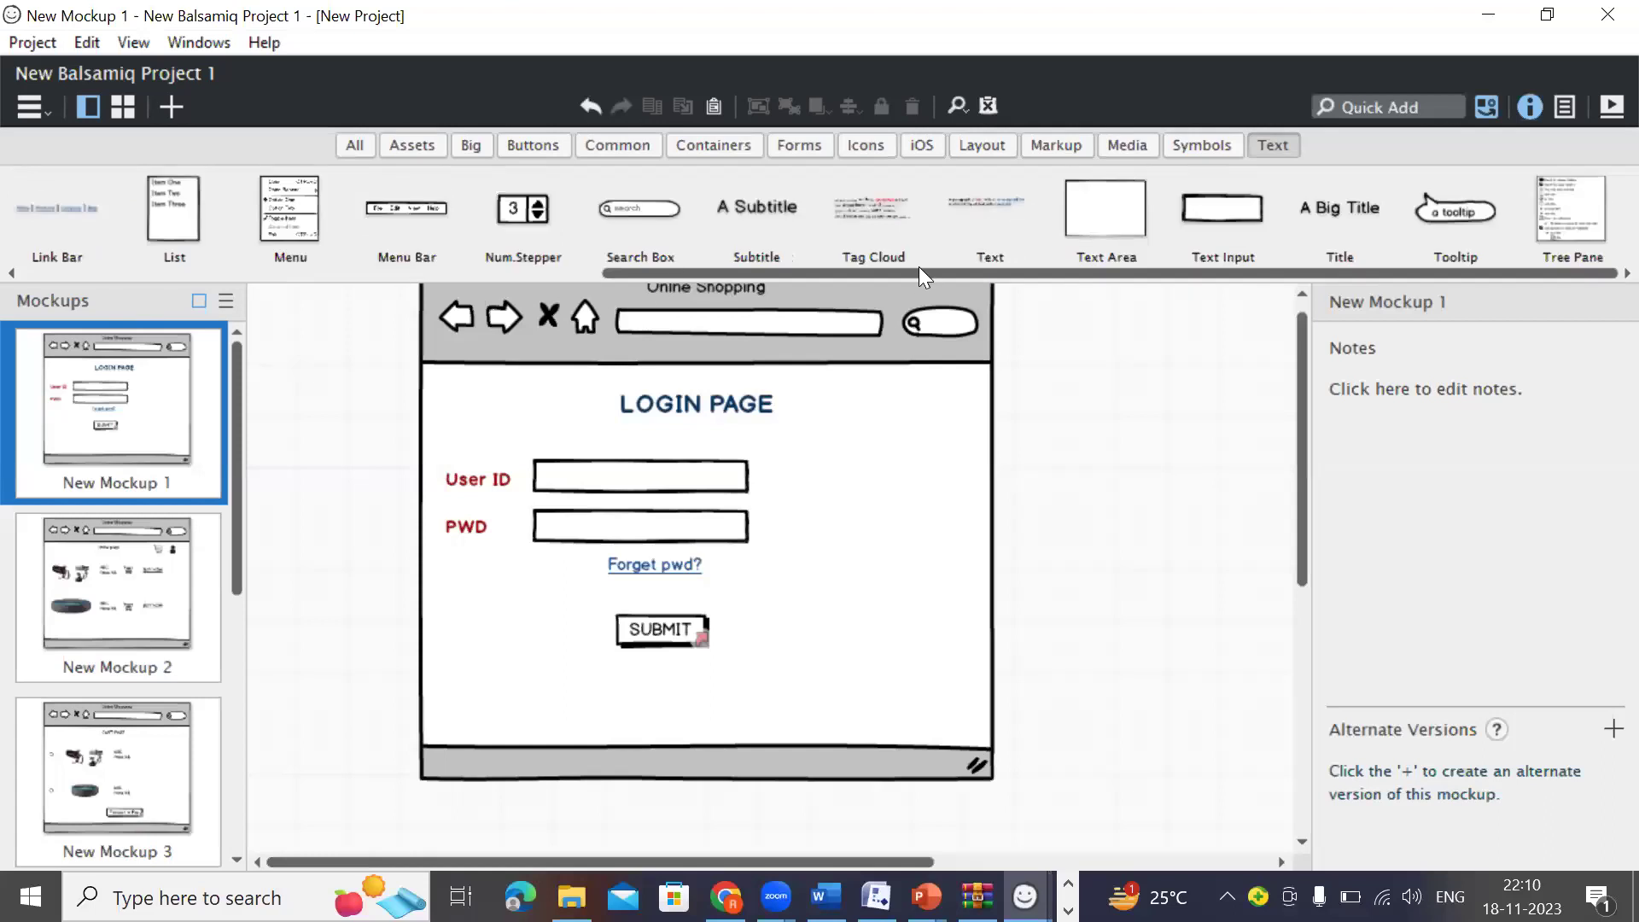
pyautogui.moveTo(982, 273); pyautogui.dragTo(335, 273)
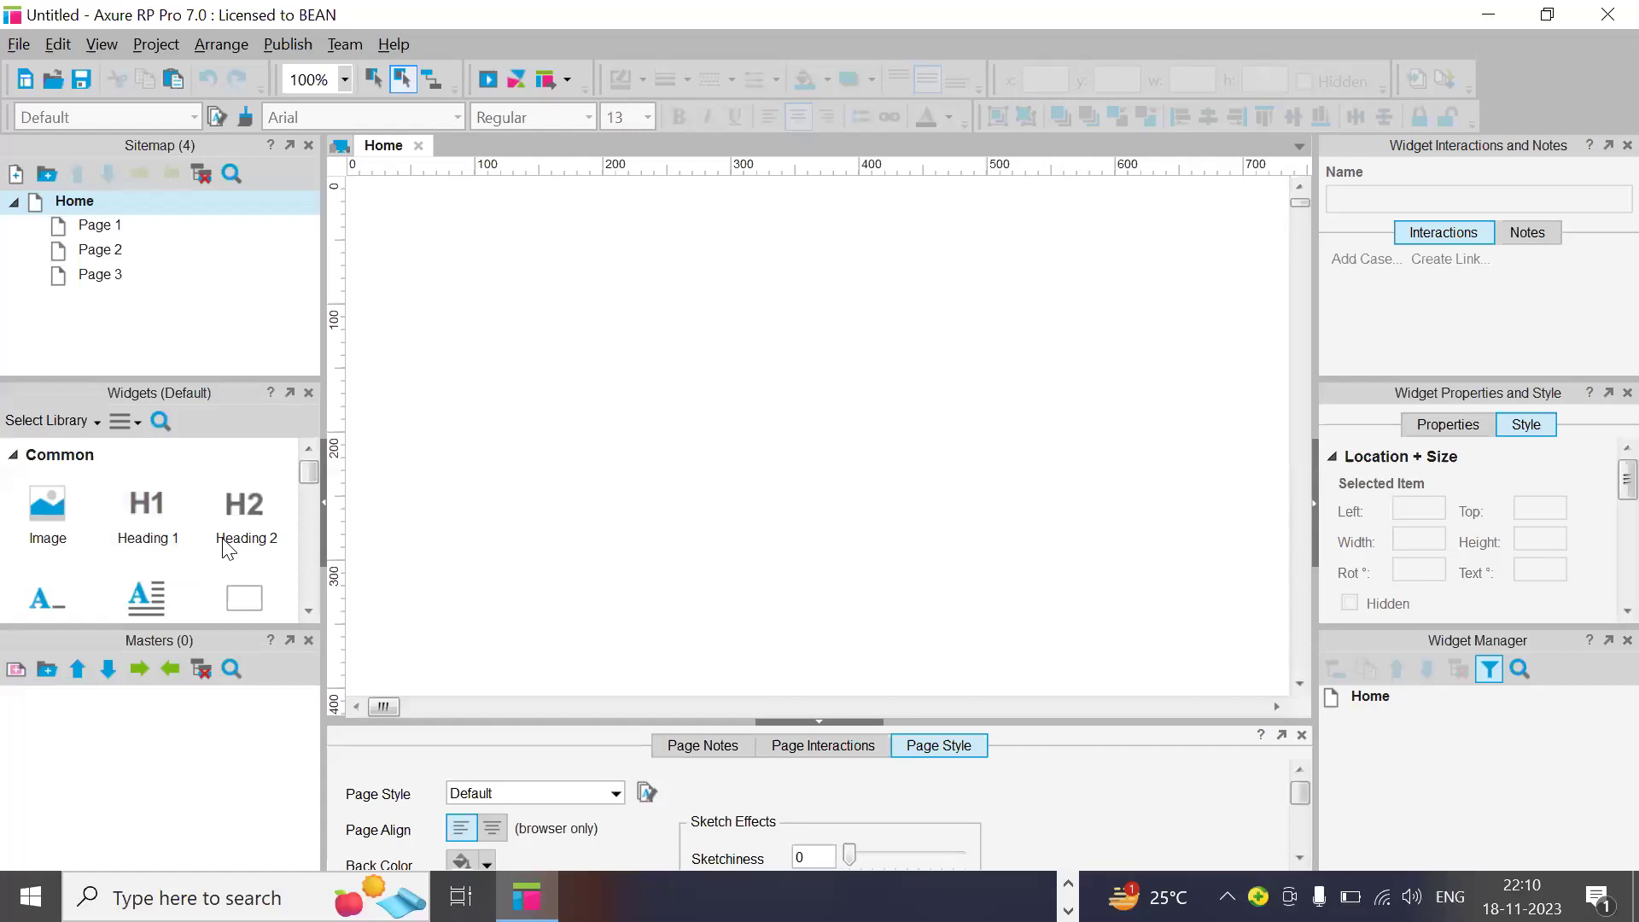
pyautogui.scroll(-6, 224, 537)
pyautogui.scroll(6, 222, 519)
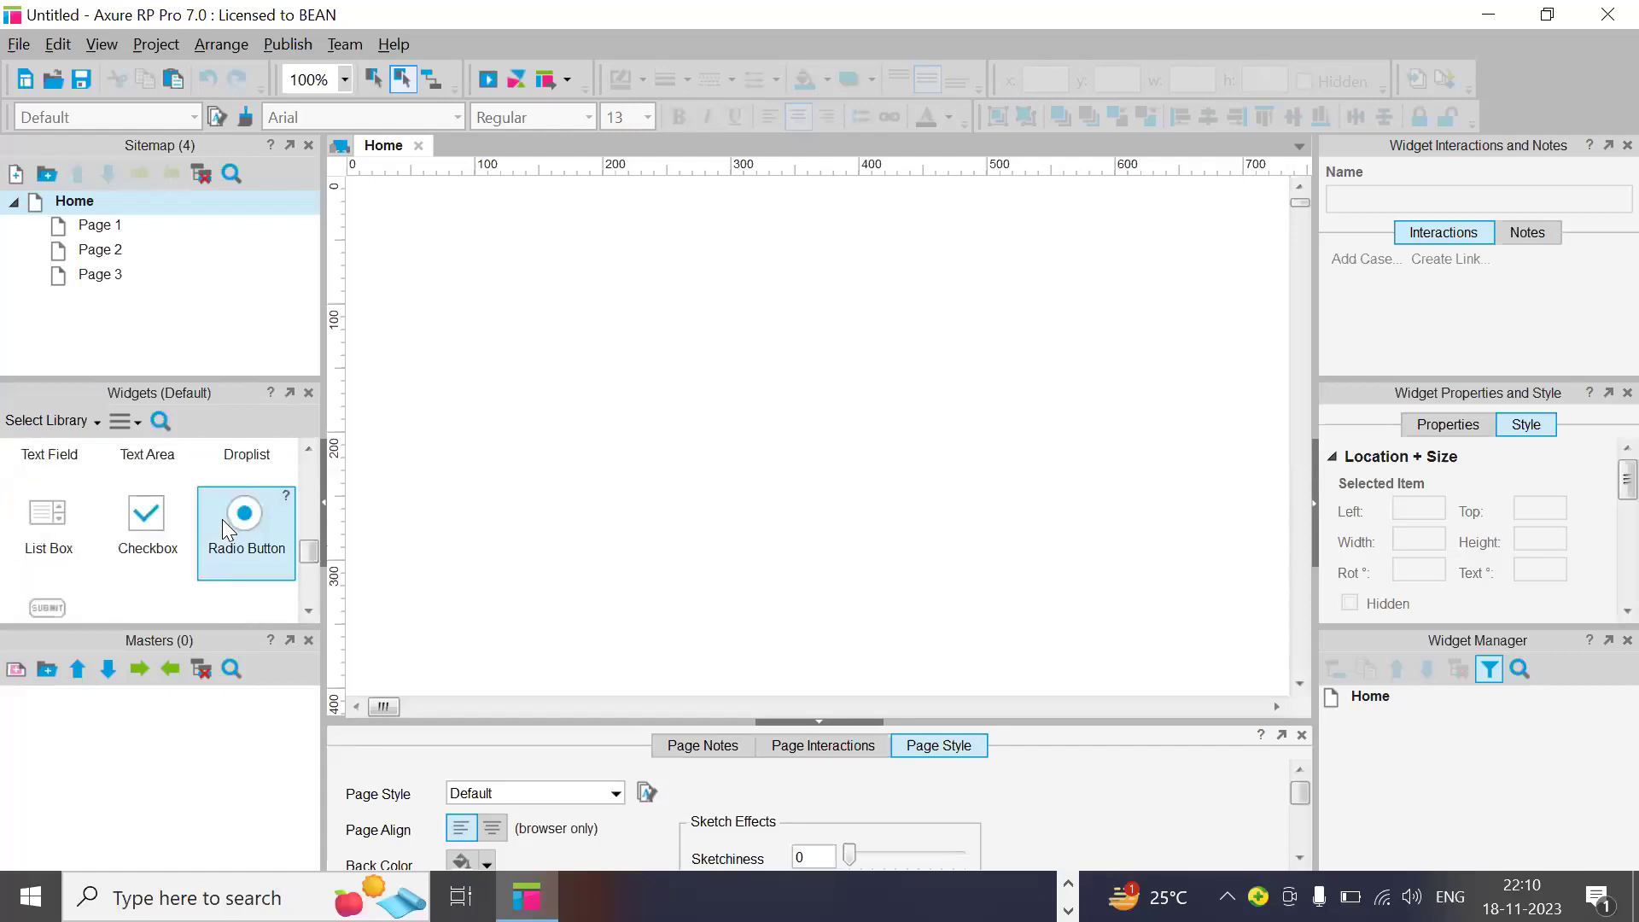